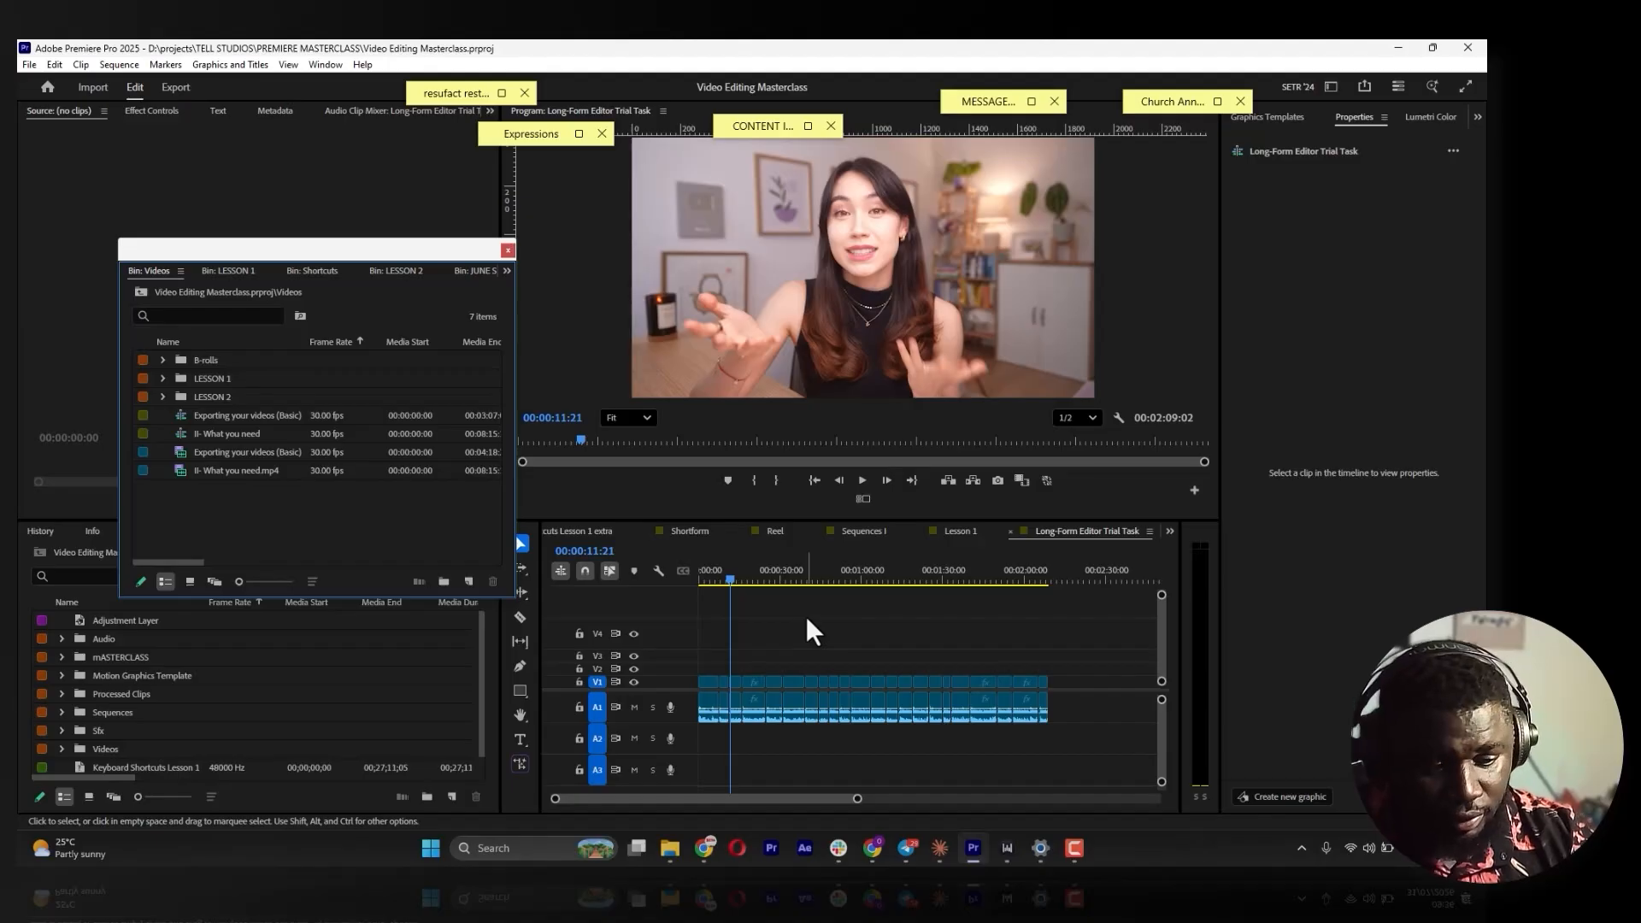
Create a new sequence from the Long-Form Editor Trial Task-_1.mp4 clip in the Videos bin
click(686, 557)
click(955, 574)
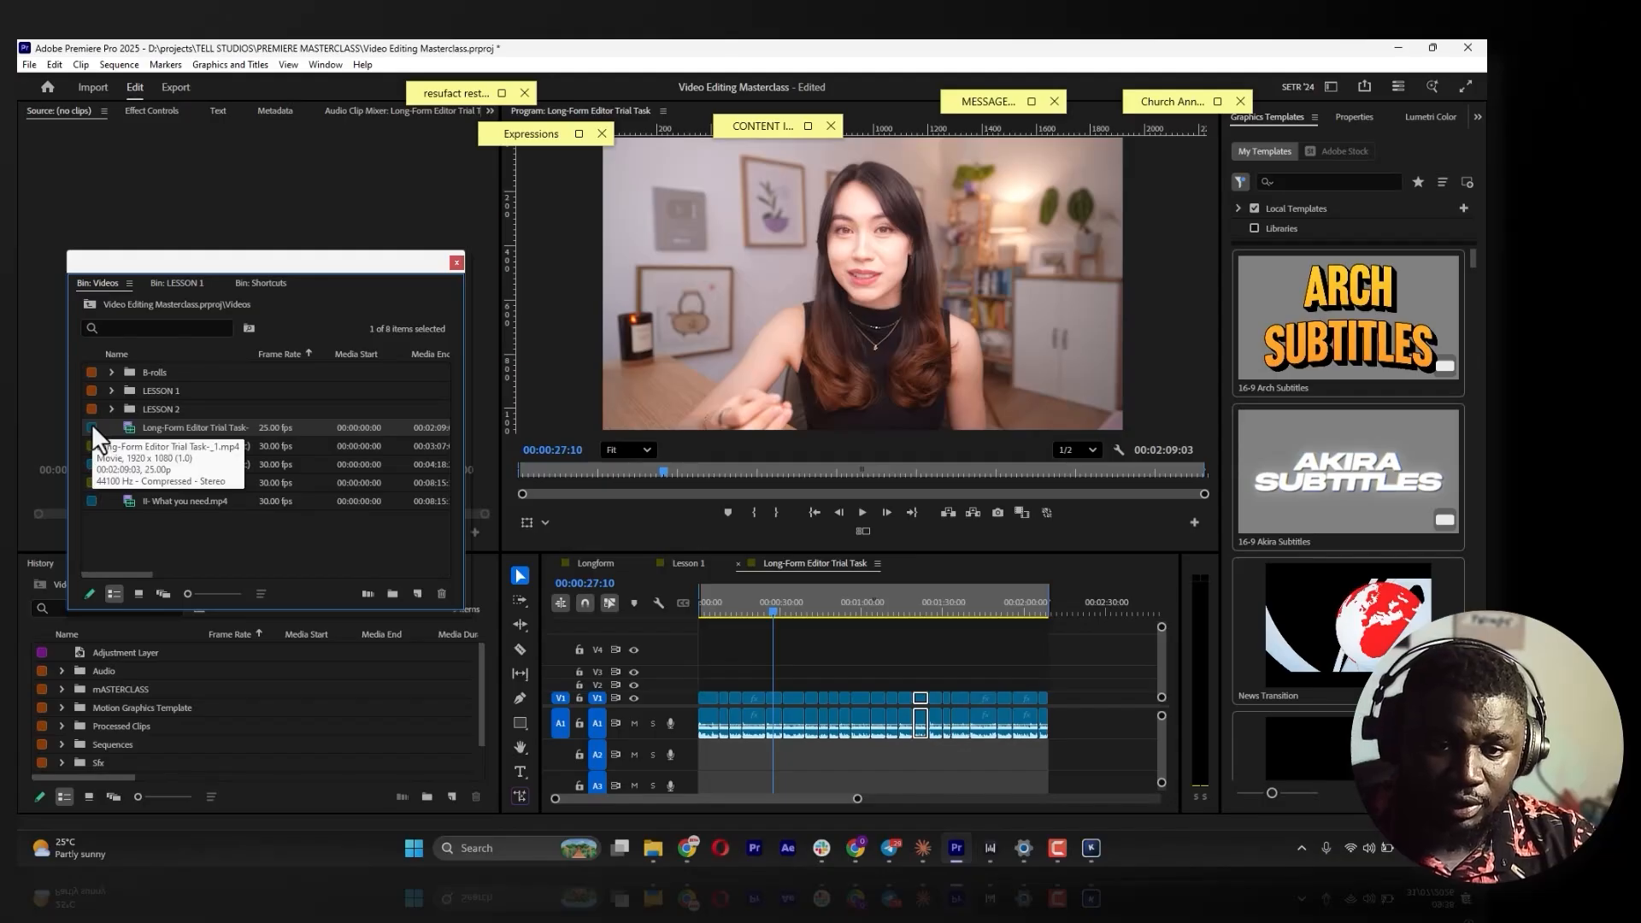
drag(91, 423, 410, 596)
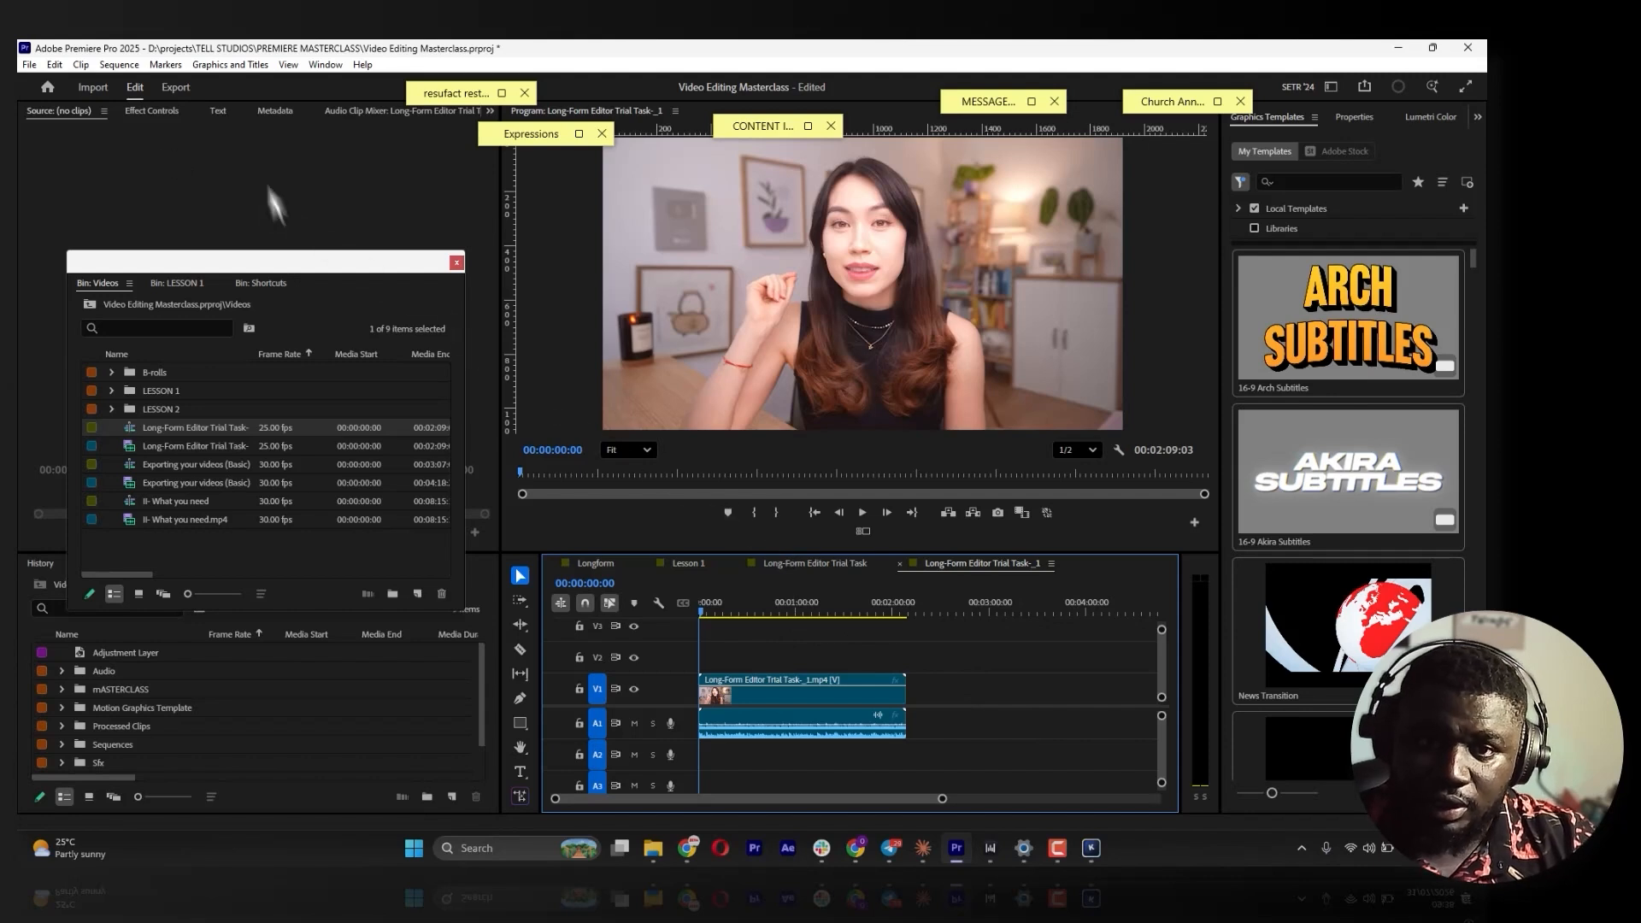
Show the Effect Controls, move the floating Videos bin clear of them, and save the project
drag(286, 260, 283, 329)
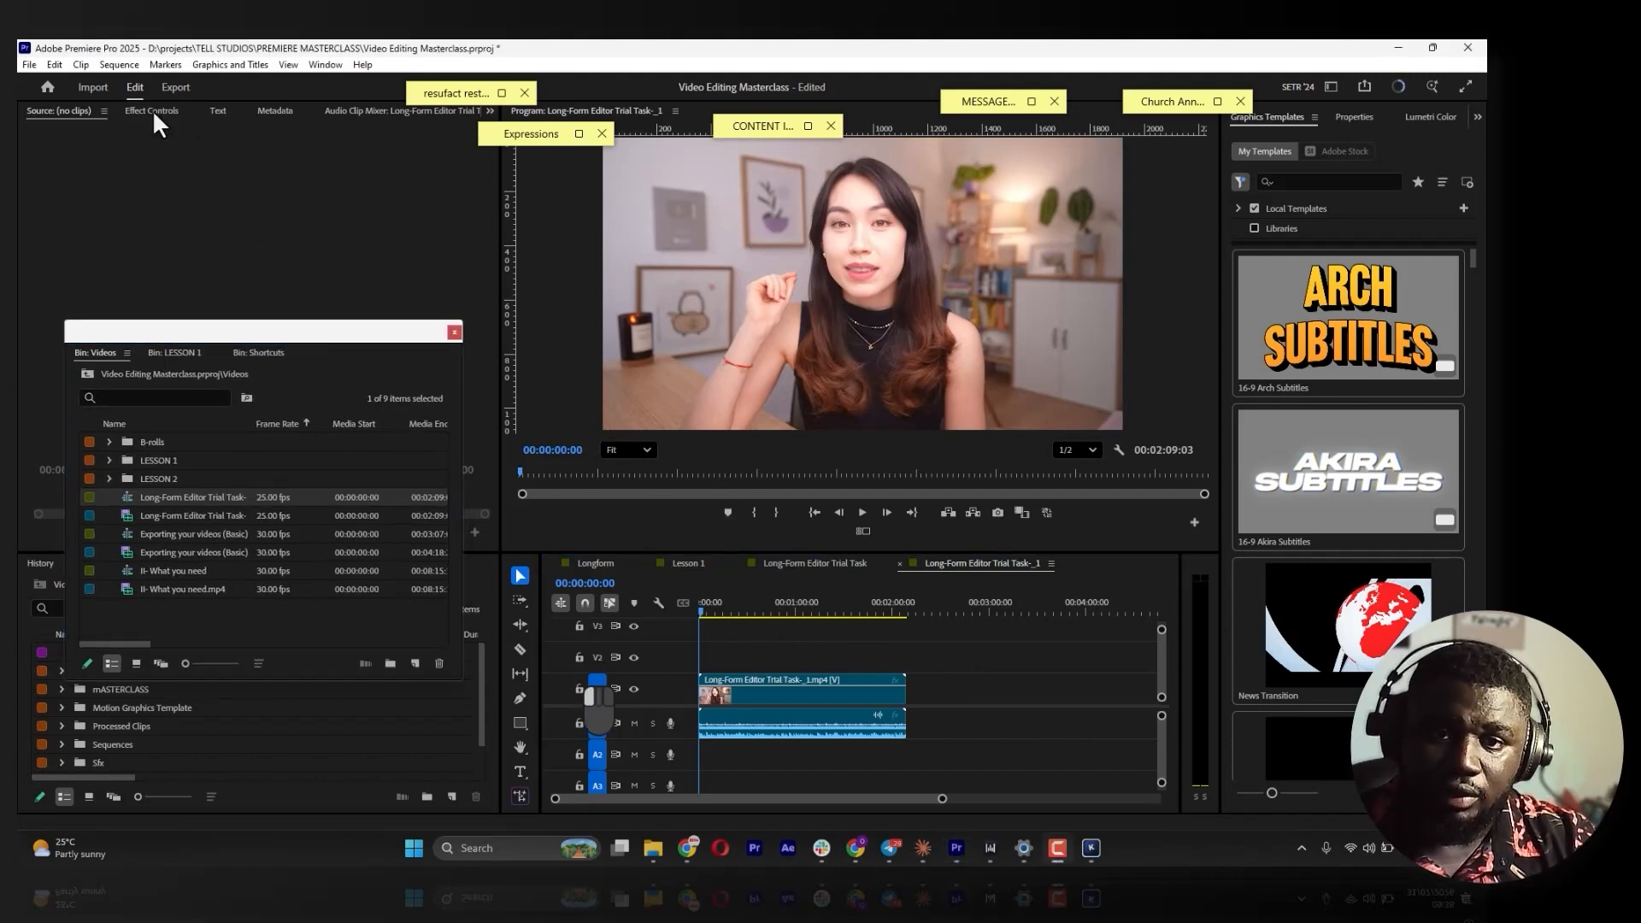
click(167, 111)
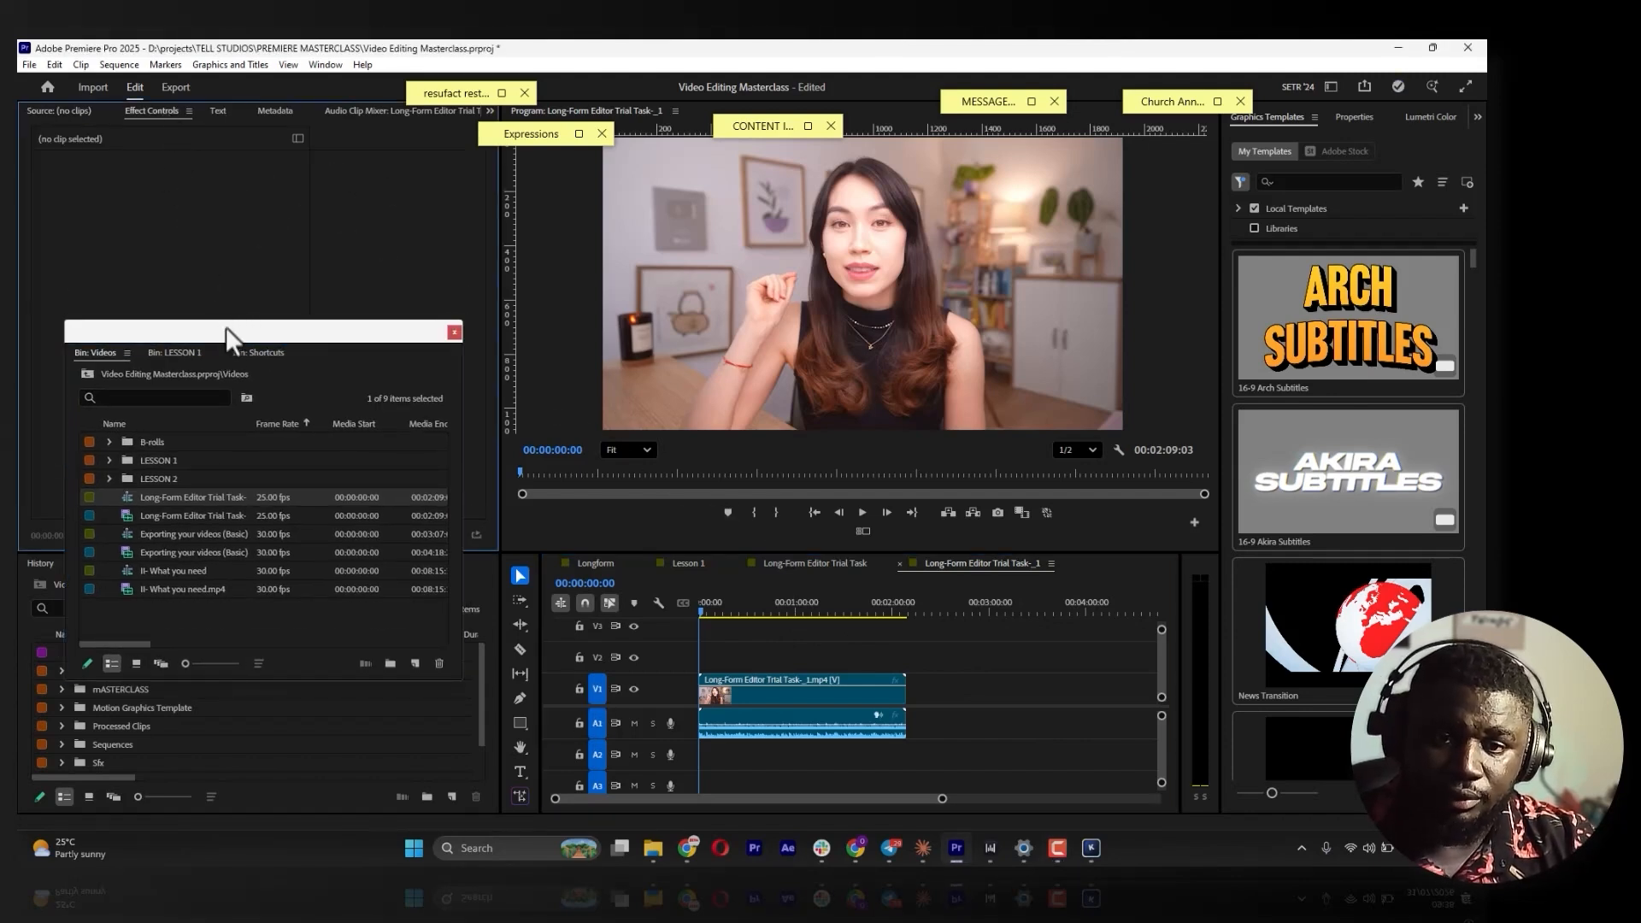
drag(227, 326, 210, 562)
key(ctrl+s)
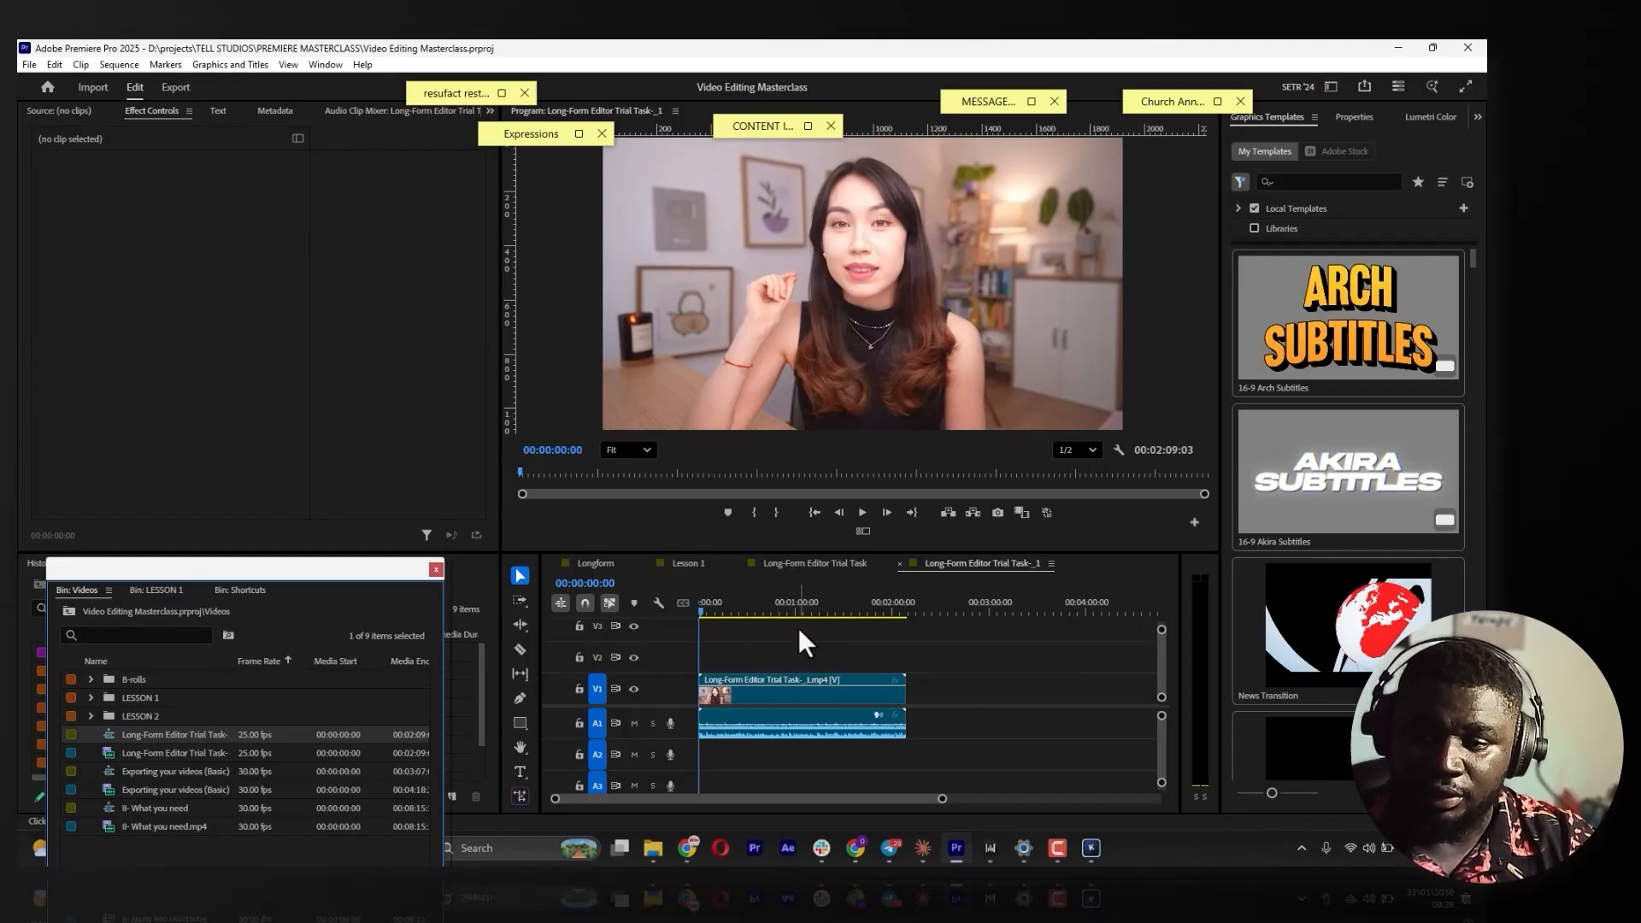
Compare the built-in effects of clips in the Long-Form Editor Trial Task-_1, Long-Form Editor Trial Task, Lesson 1 and Longform sequences
click(767, 691)
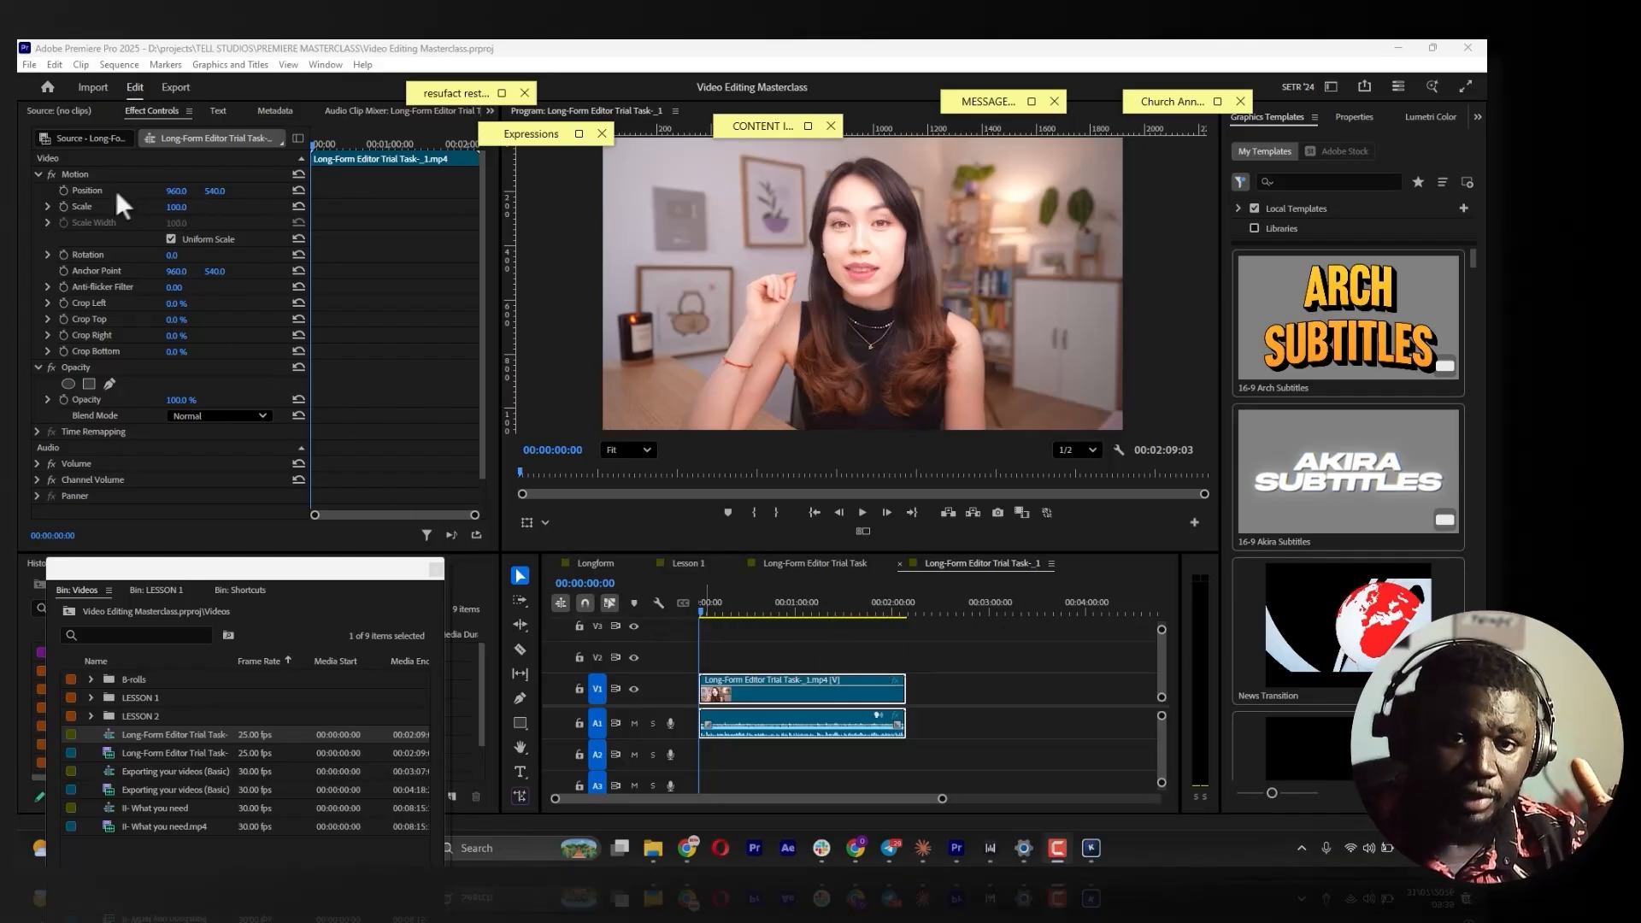
click(36, 173)
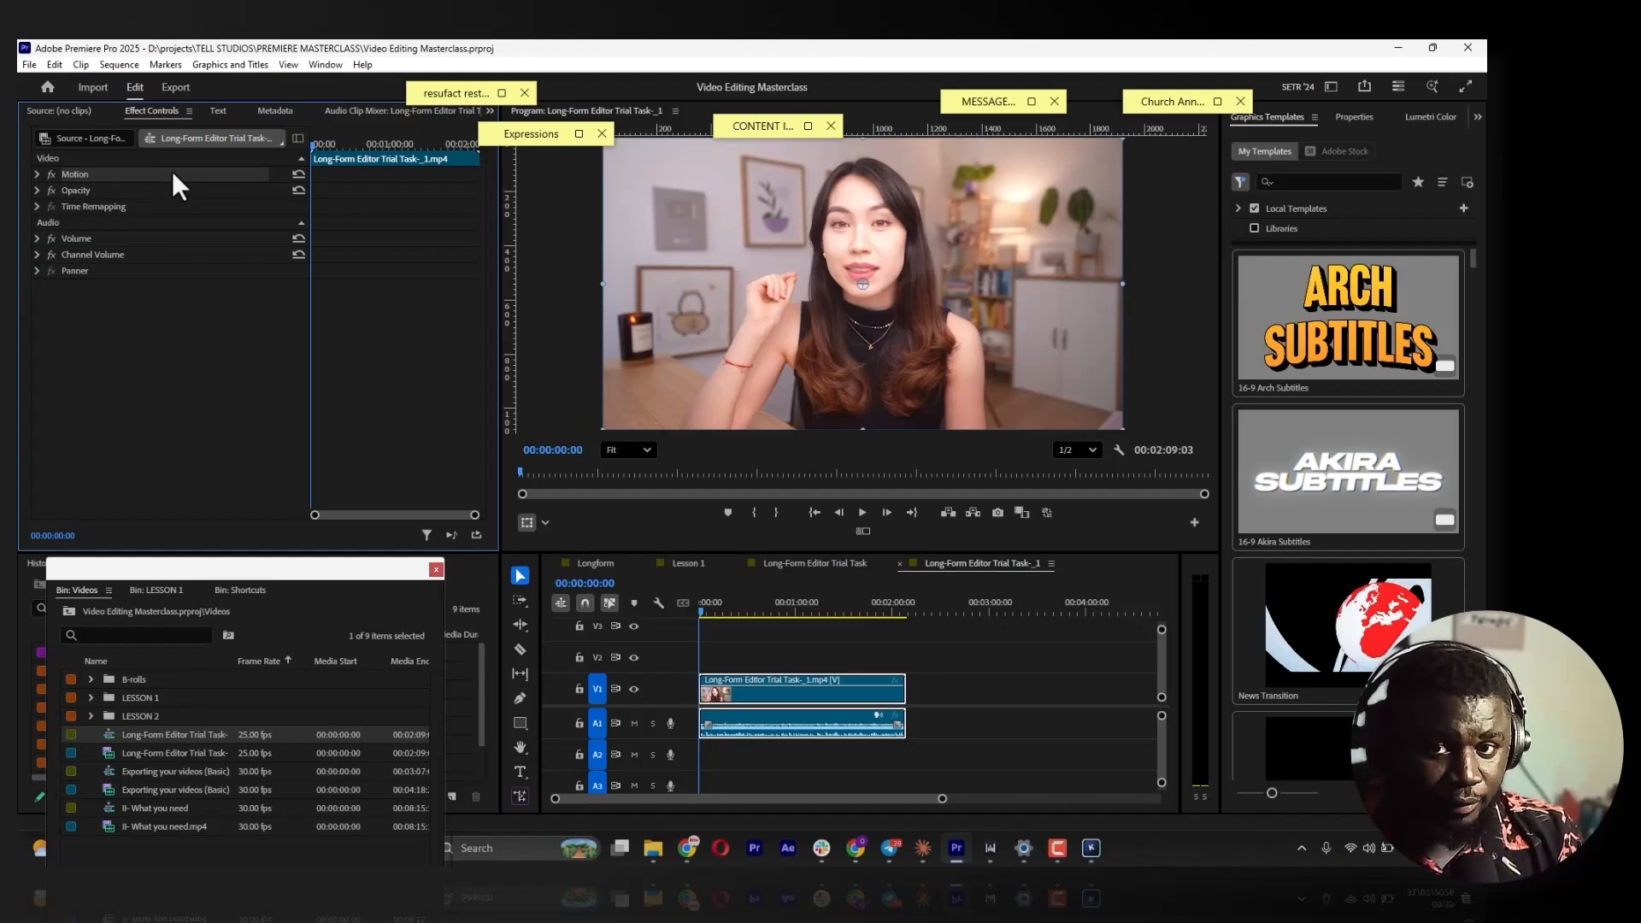
click(828, 566)
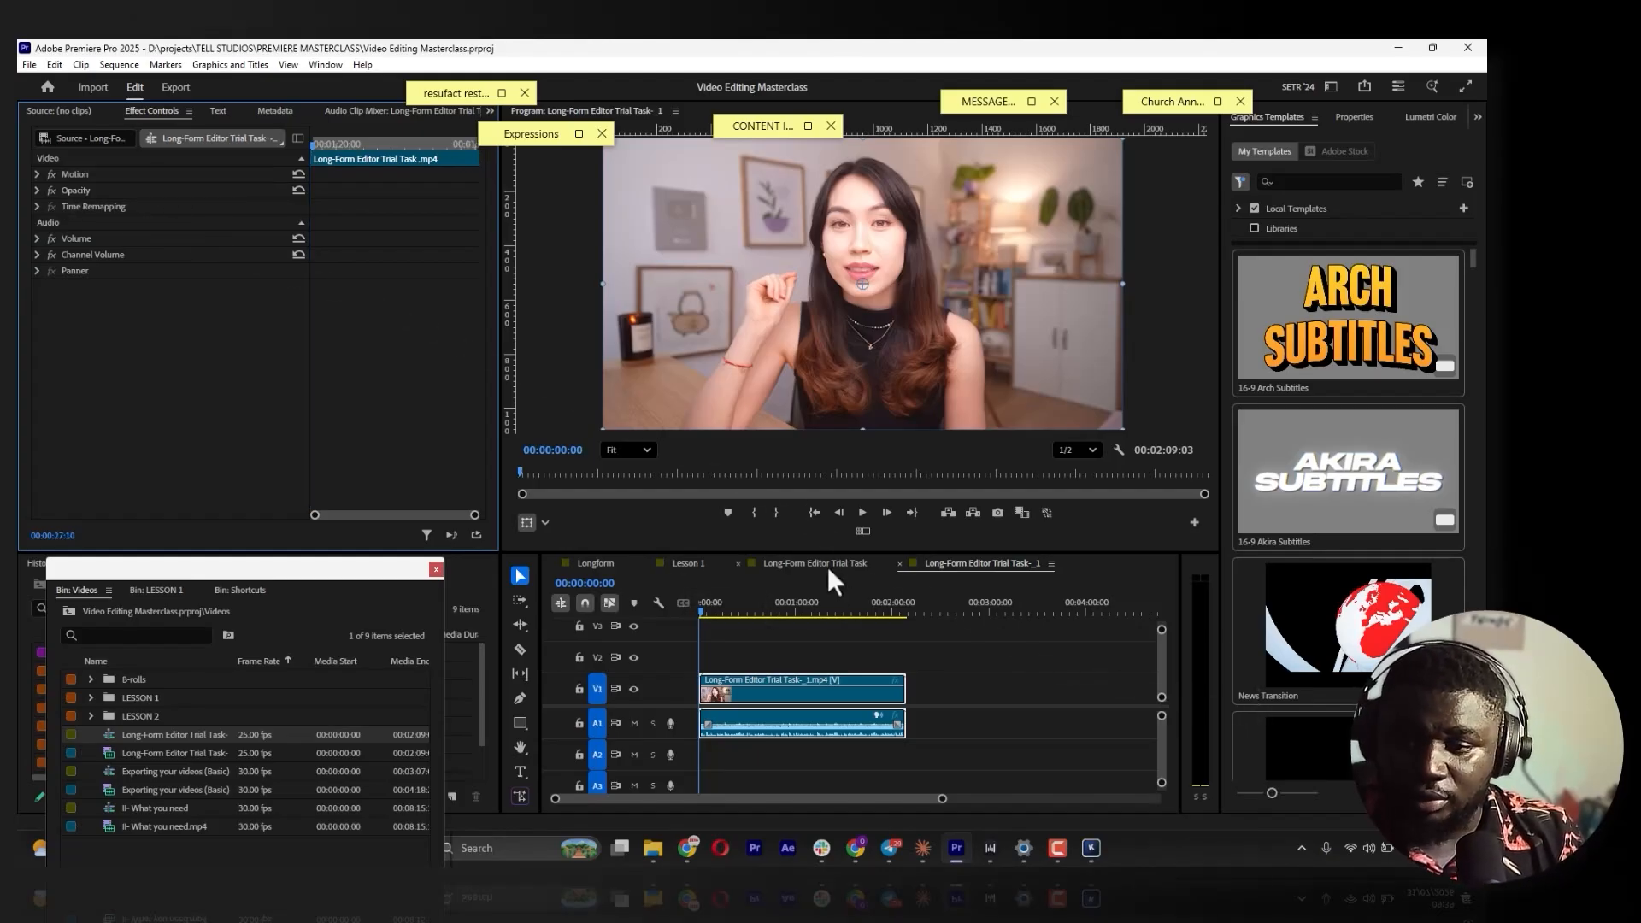
click(759, 605)
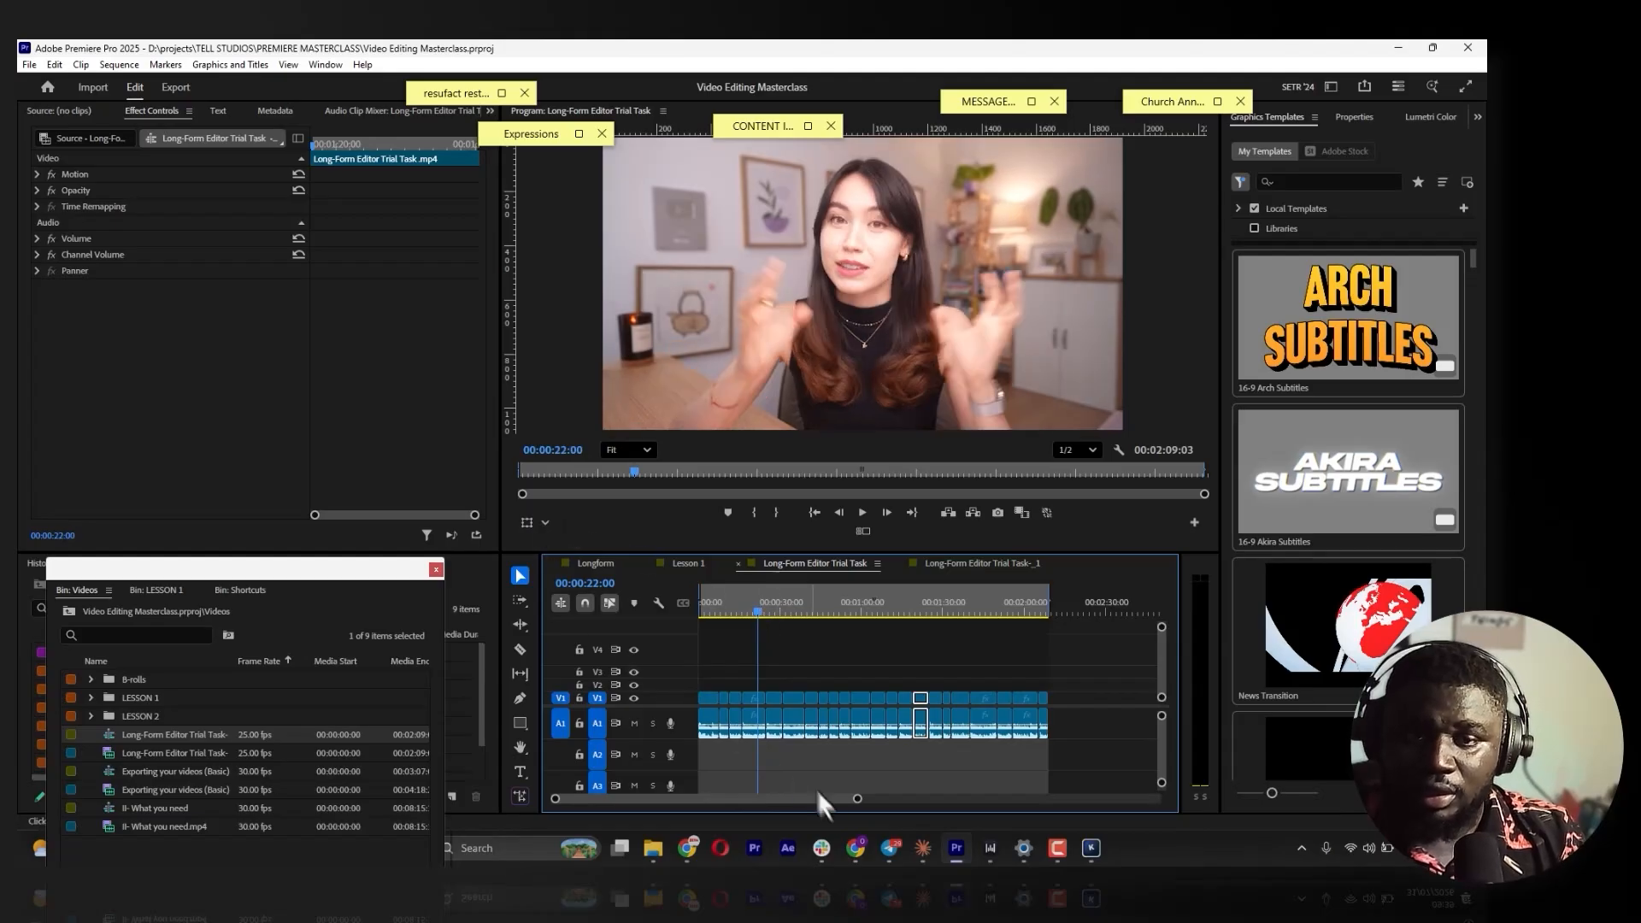
click(753, 703)
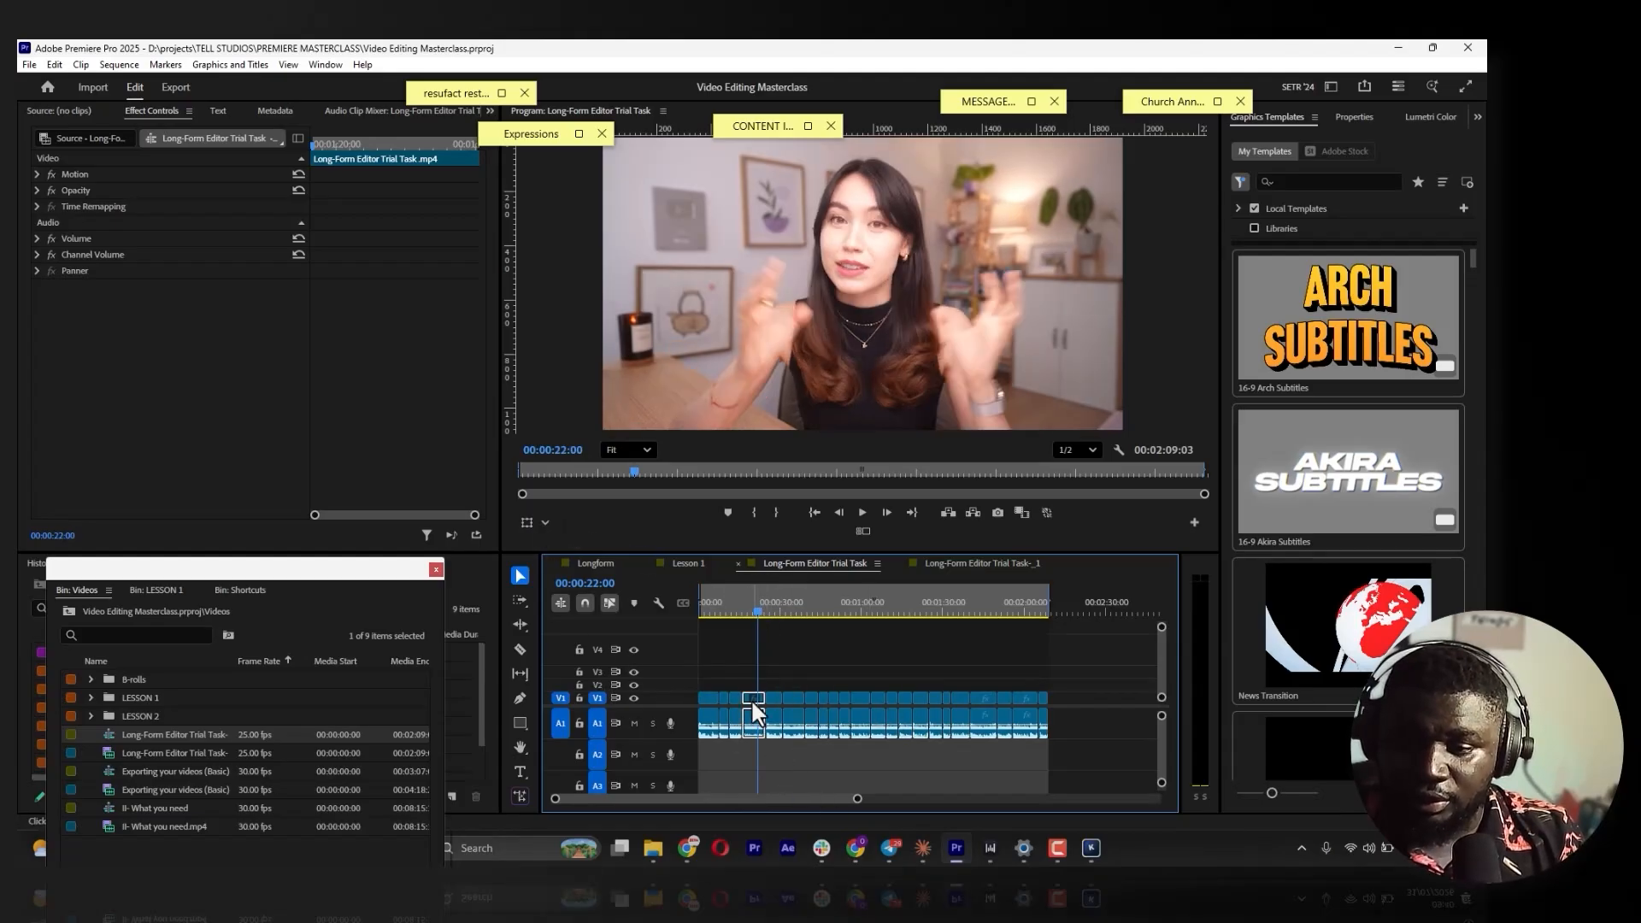
click(717, 675)
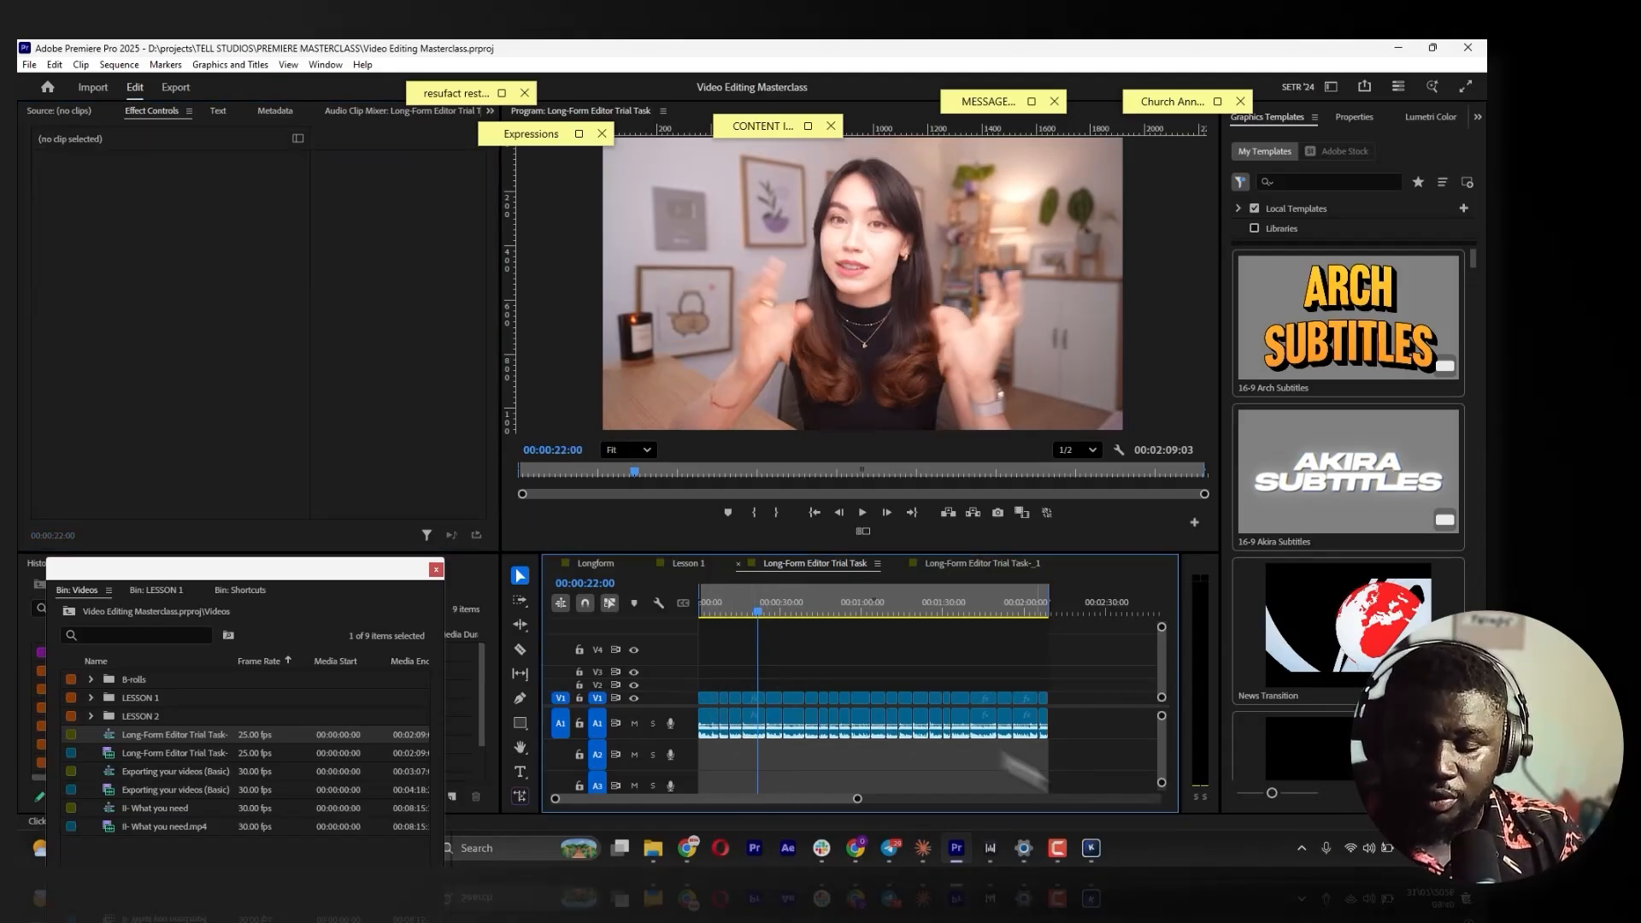
click(752, 701)
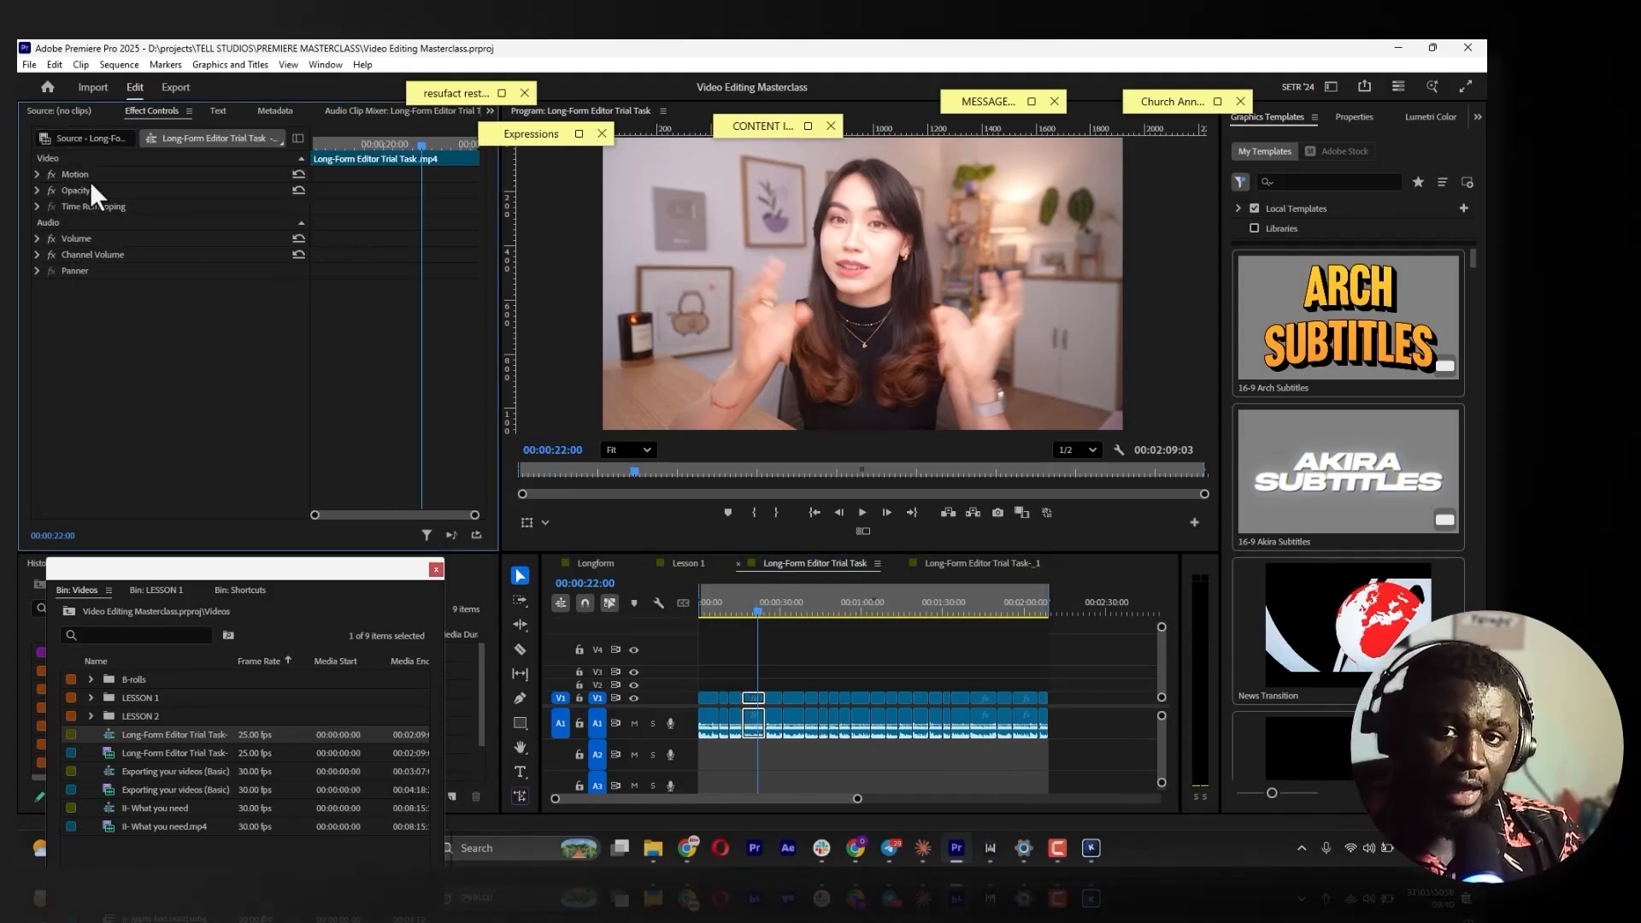
click(685, 561)
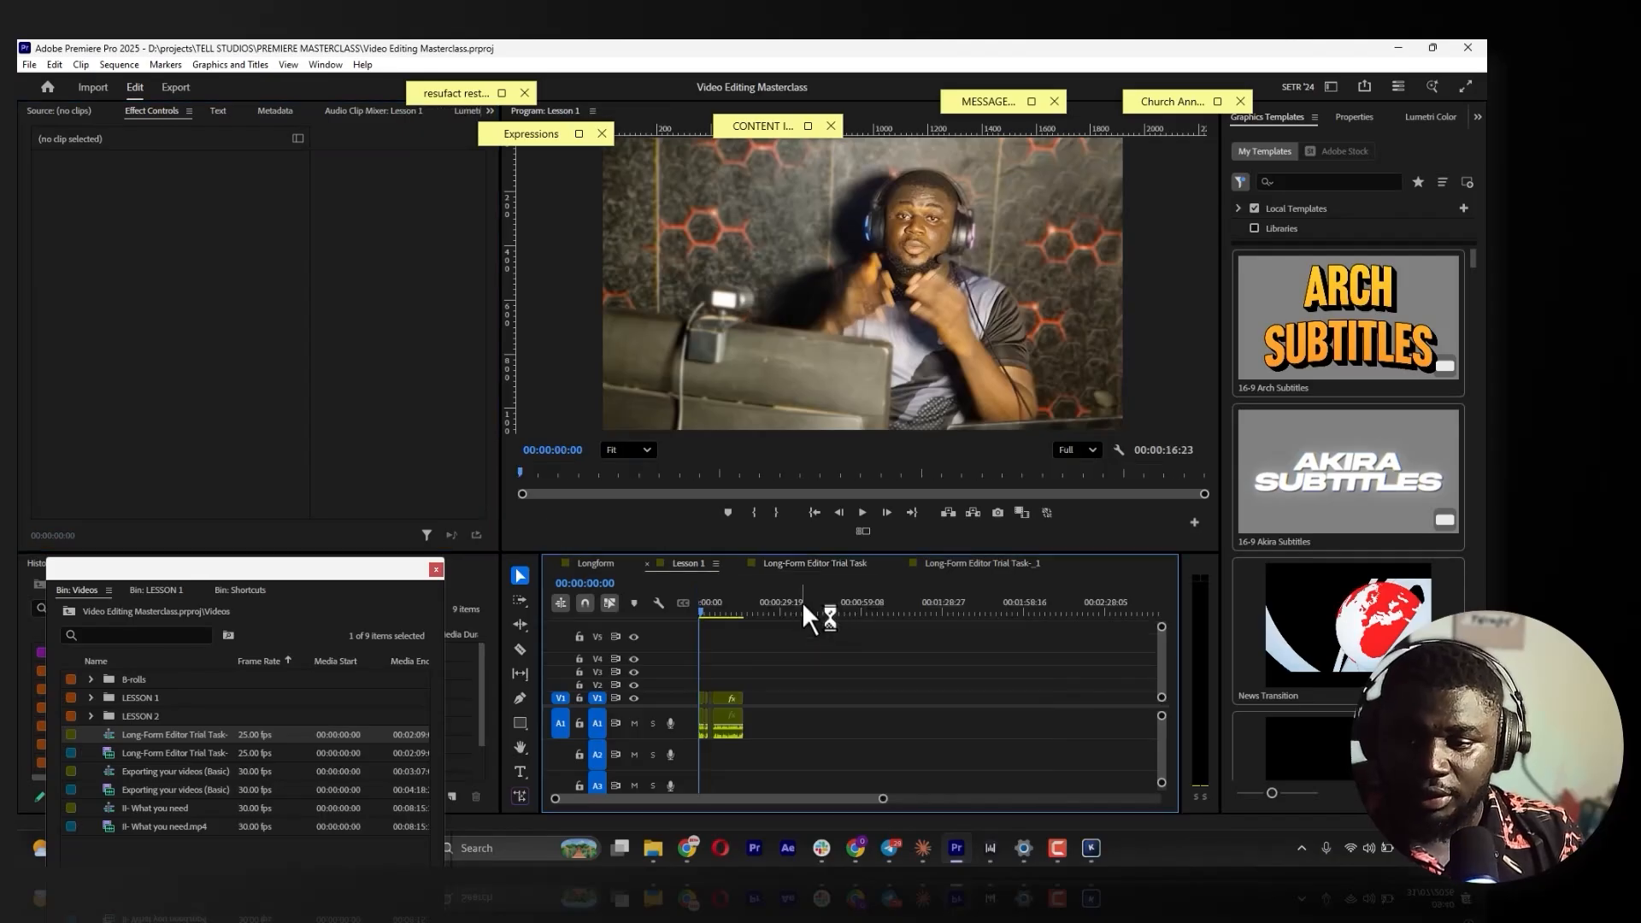
click(720, 696)
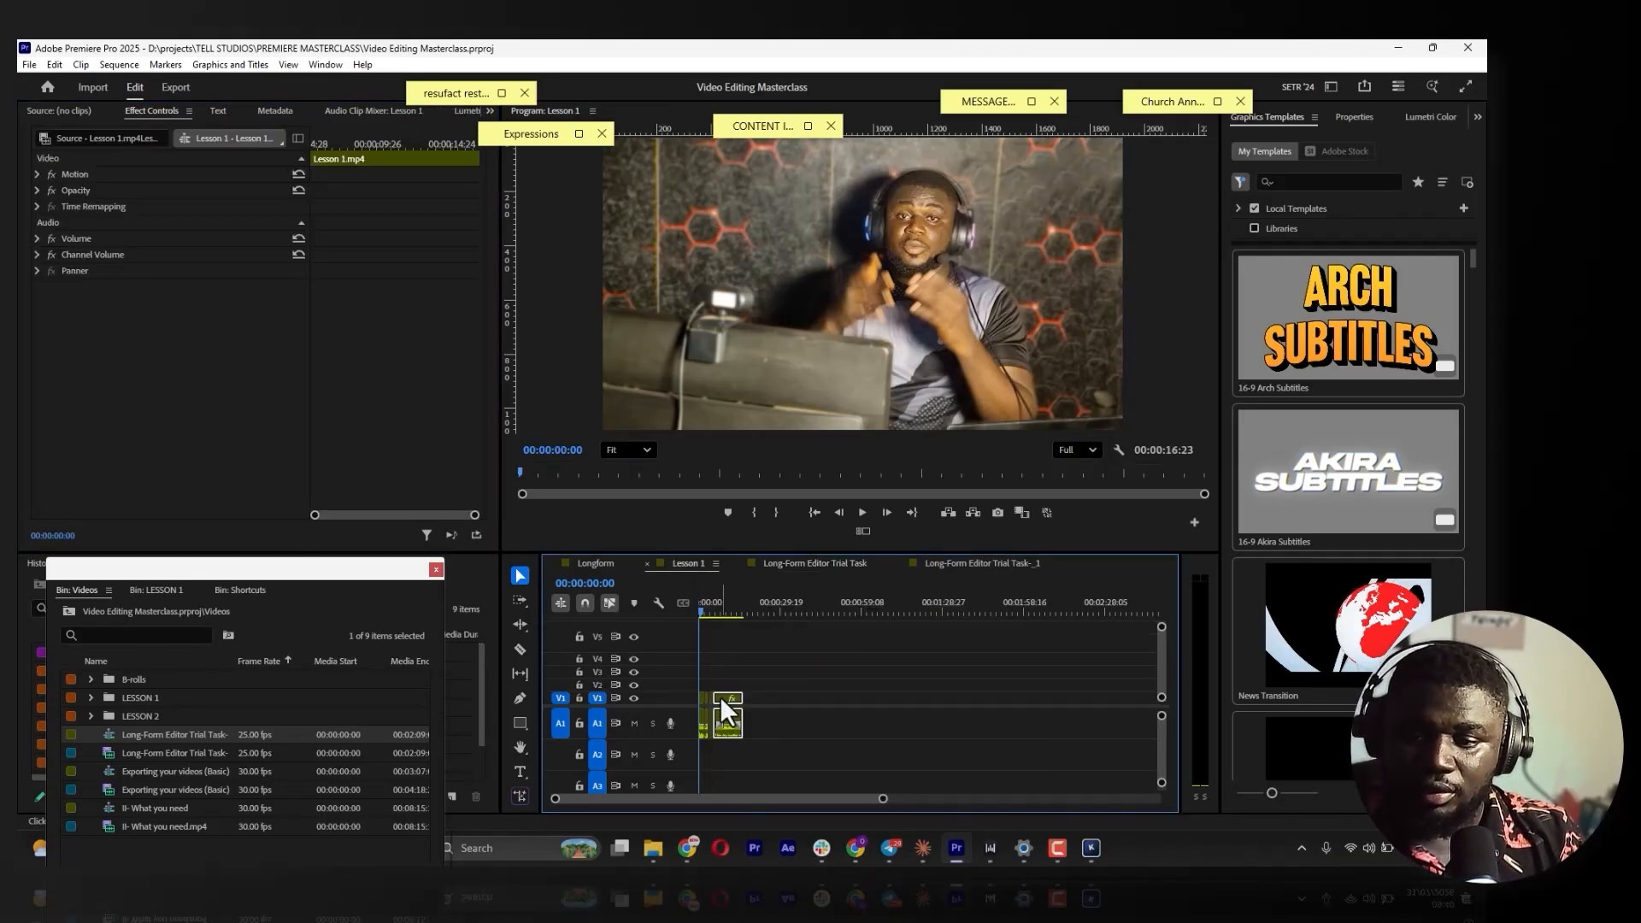
click(598, 568)
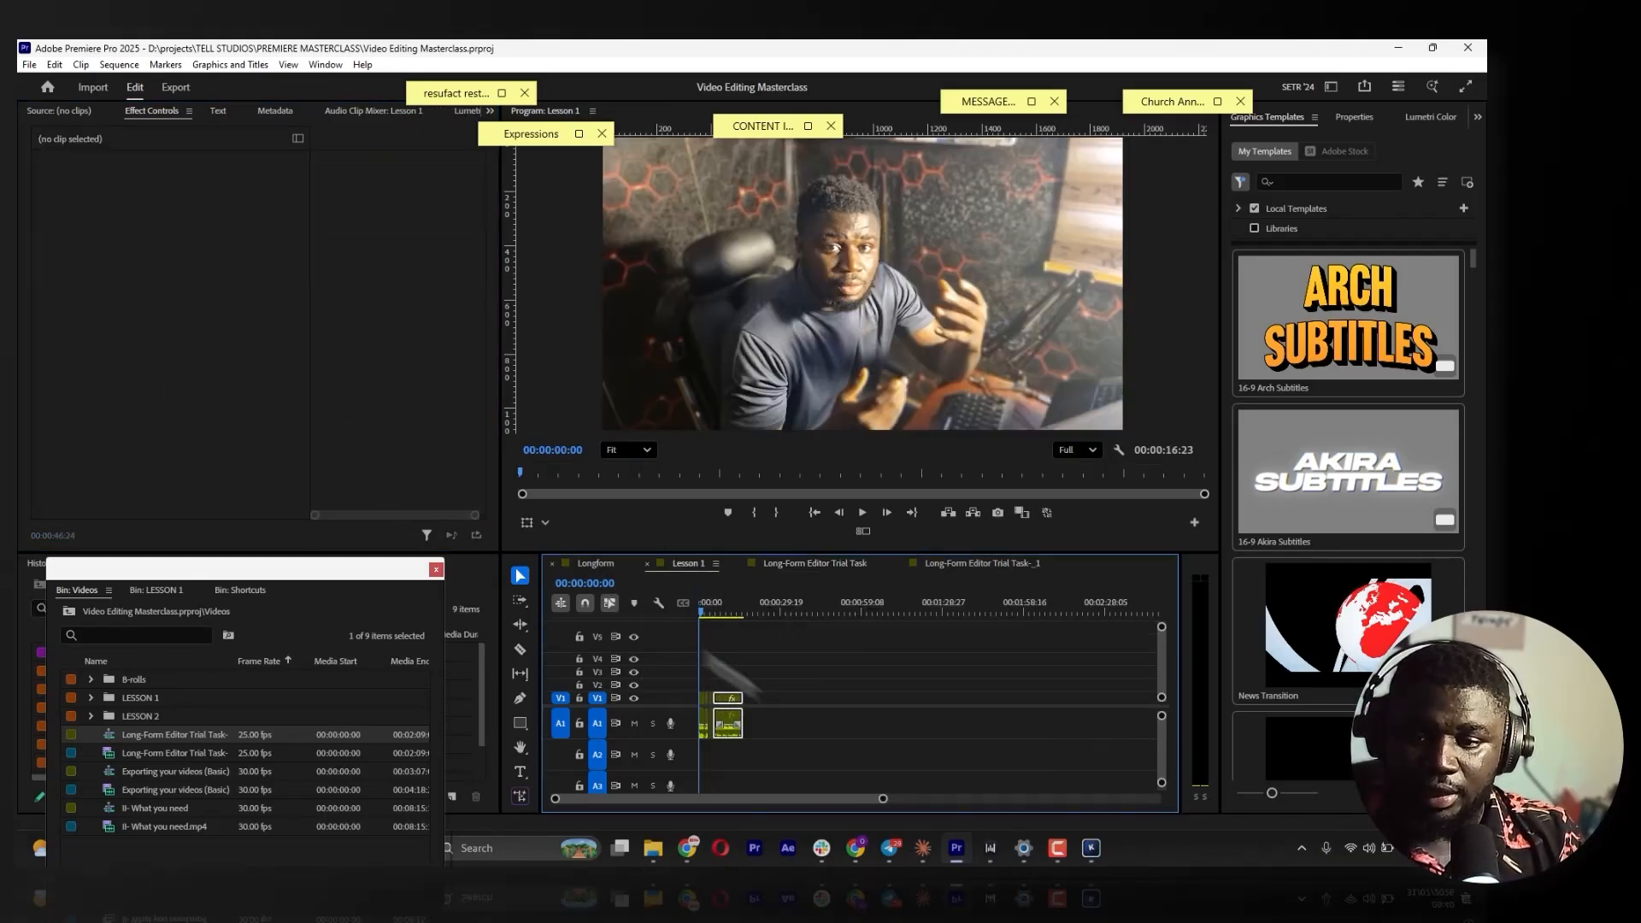
click(734, 689)
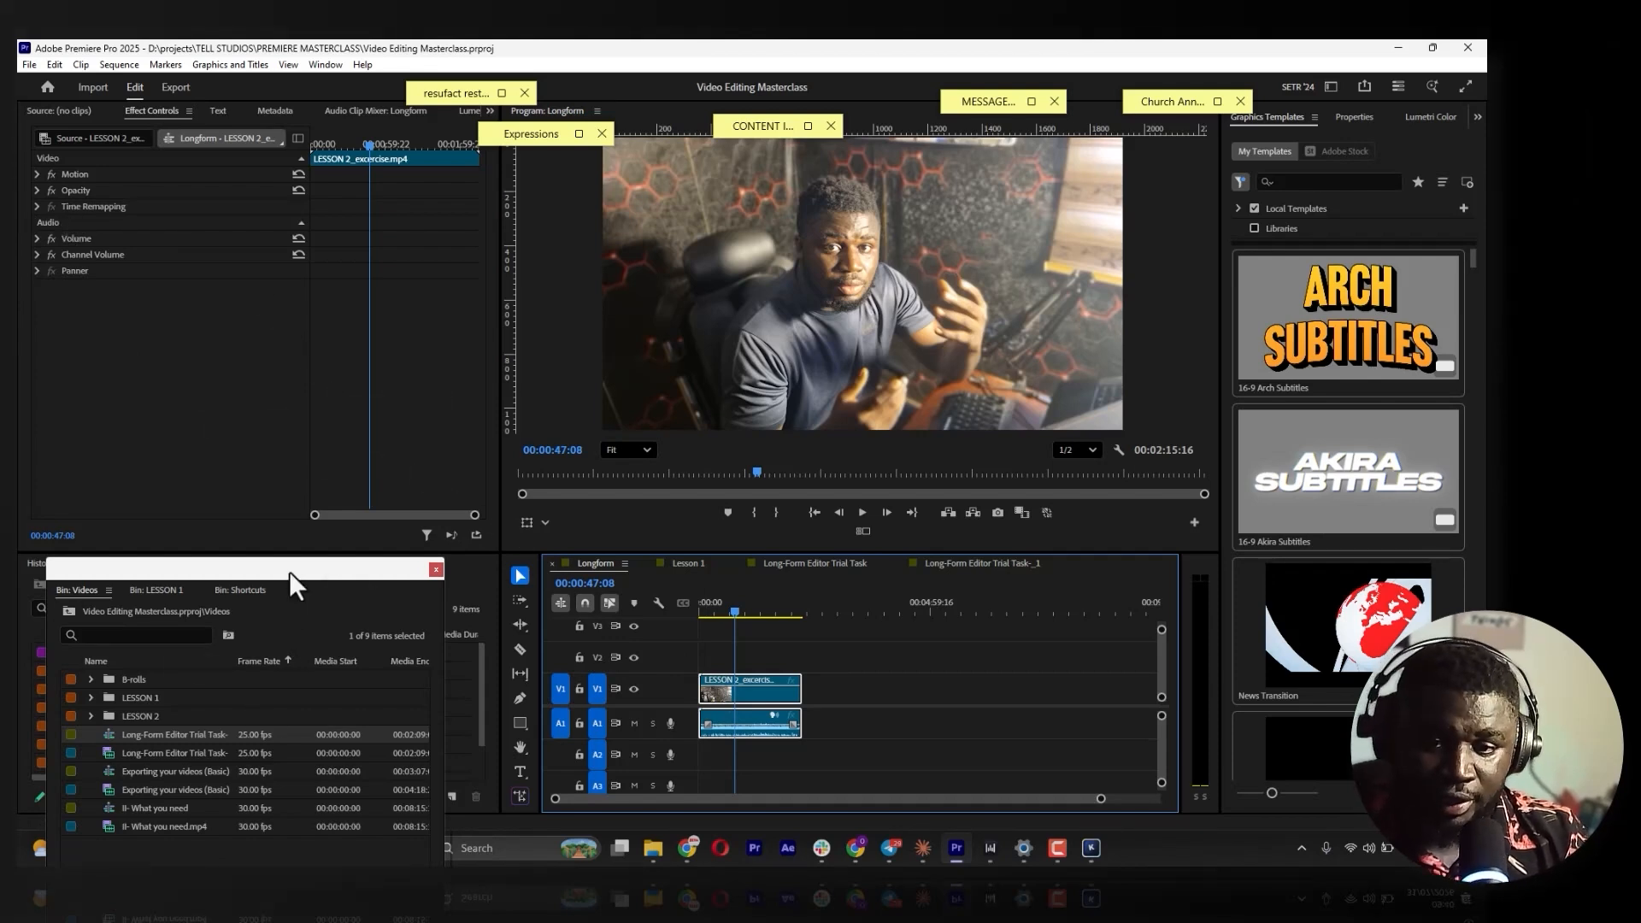
Open the Effects panel, dock it with the floating bins, and collapse its Presets folder
drag(290, 573, 278, 428)
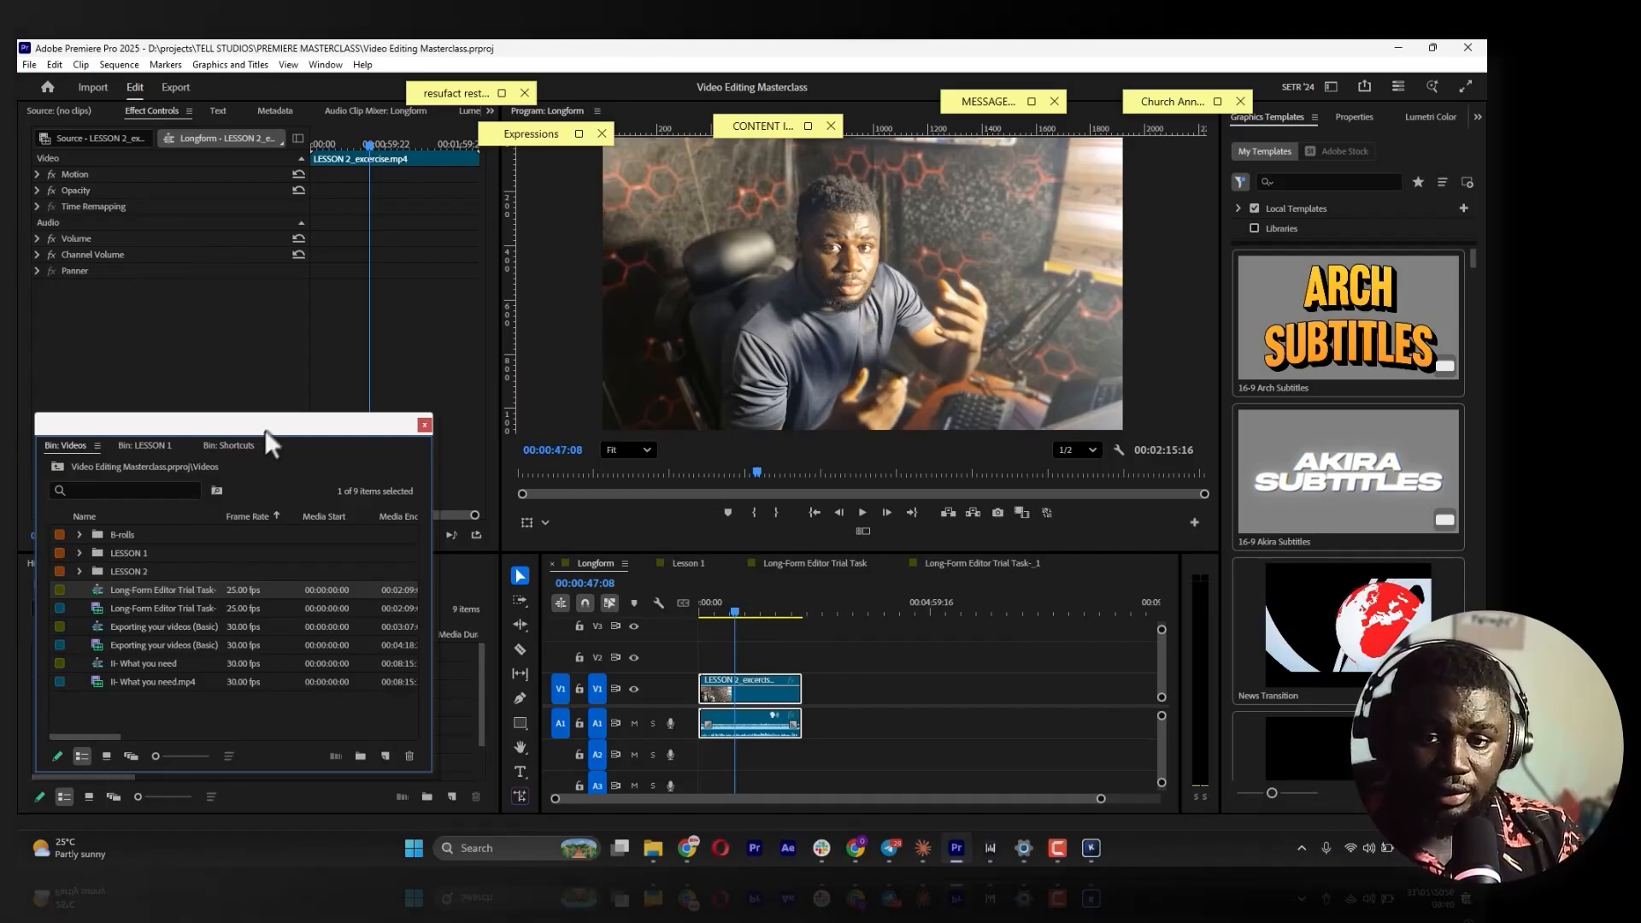
drag(265, 430, 337, 474)
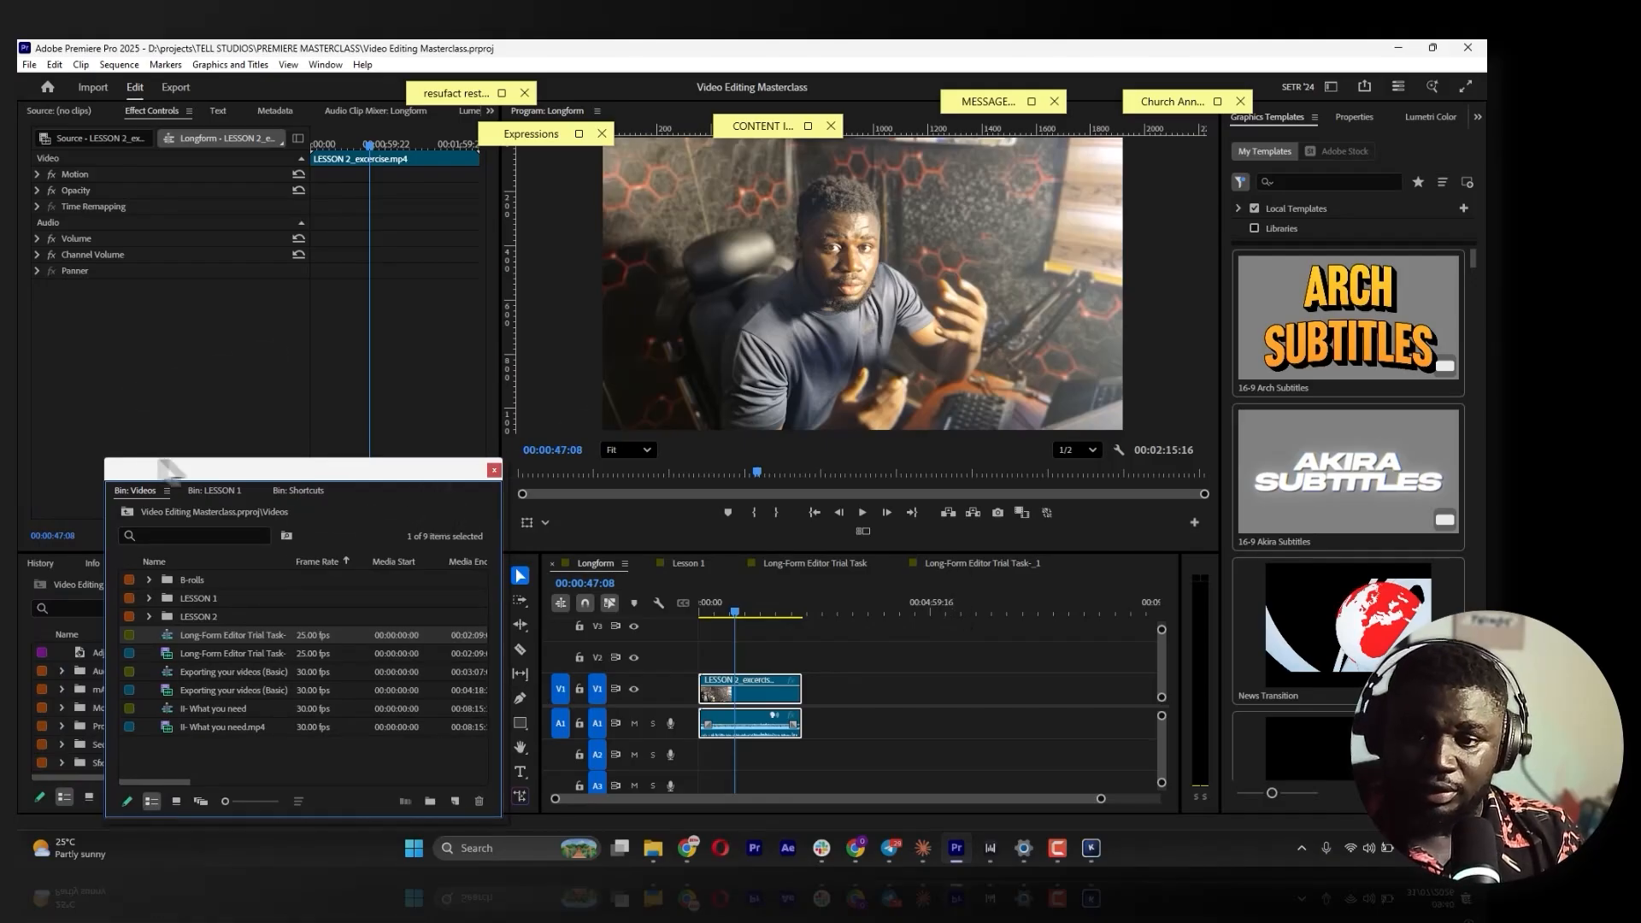
click(326, 64)
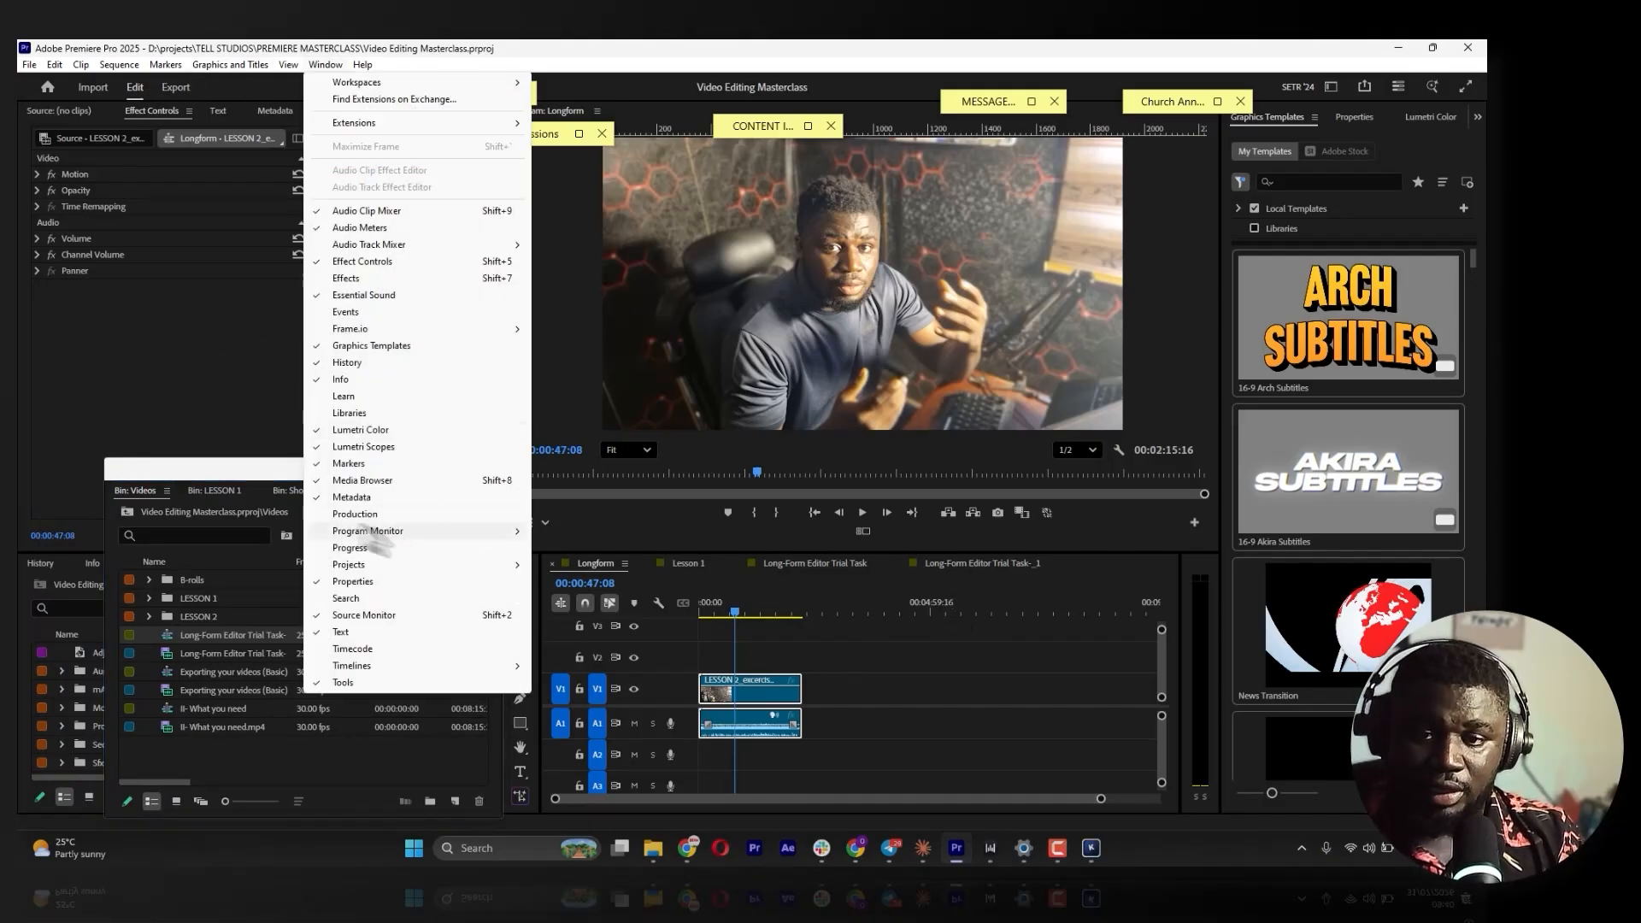
click(363, 279)
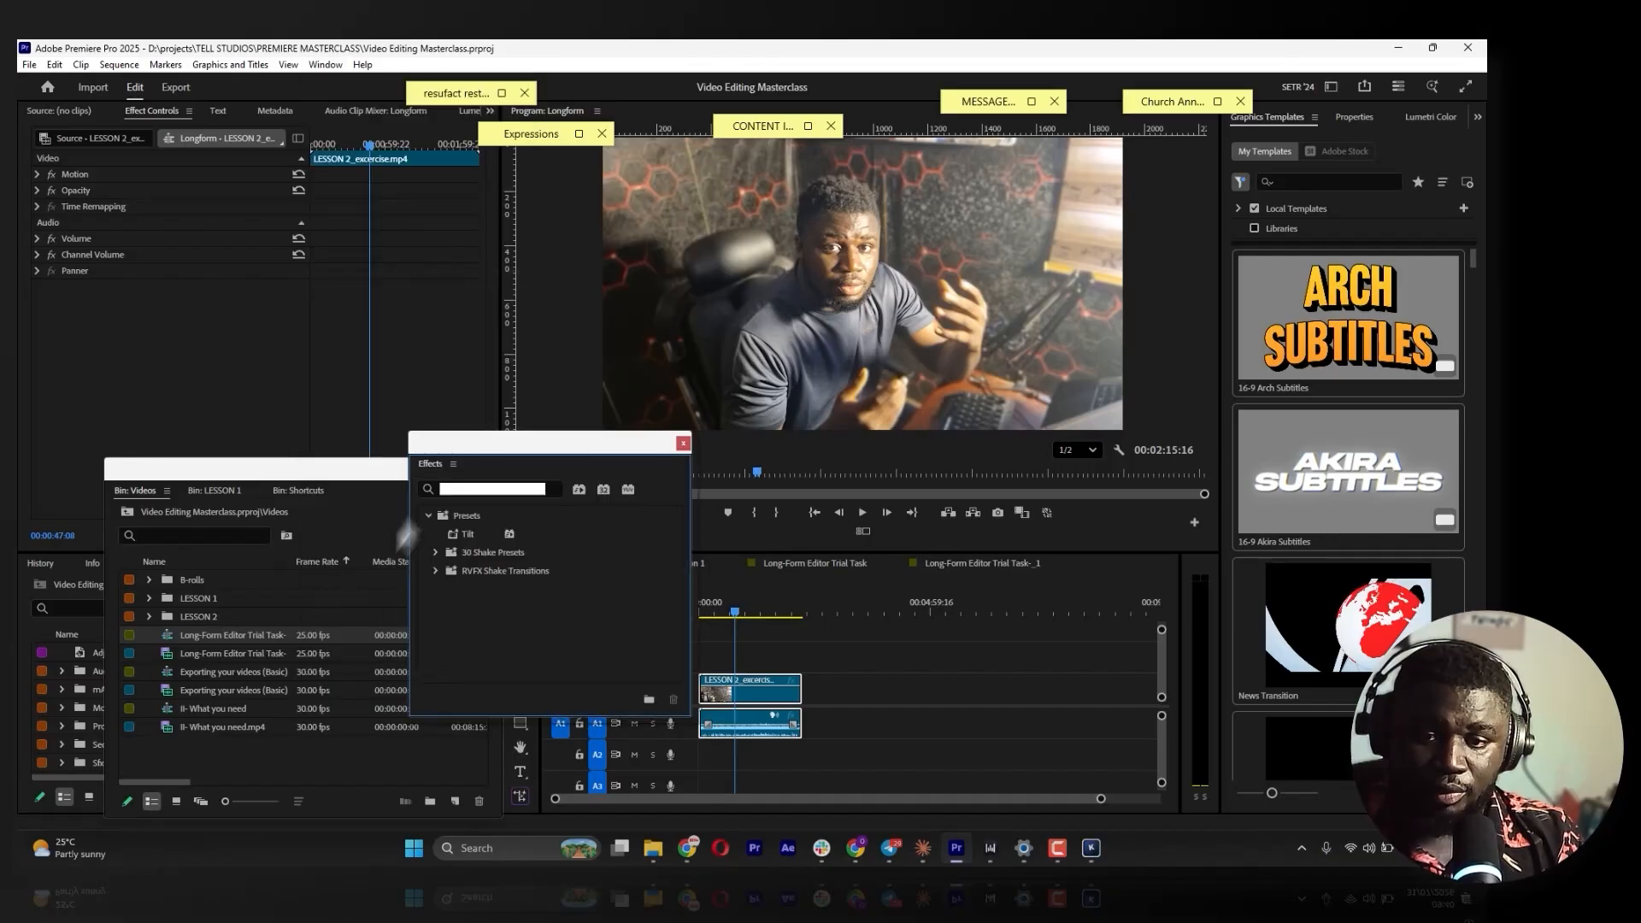
drag(473, 478, 396, 506)
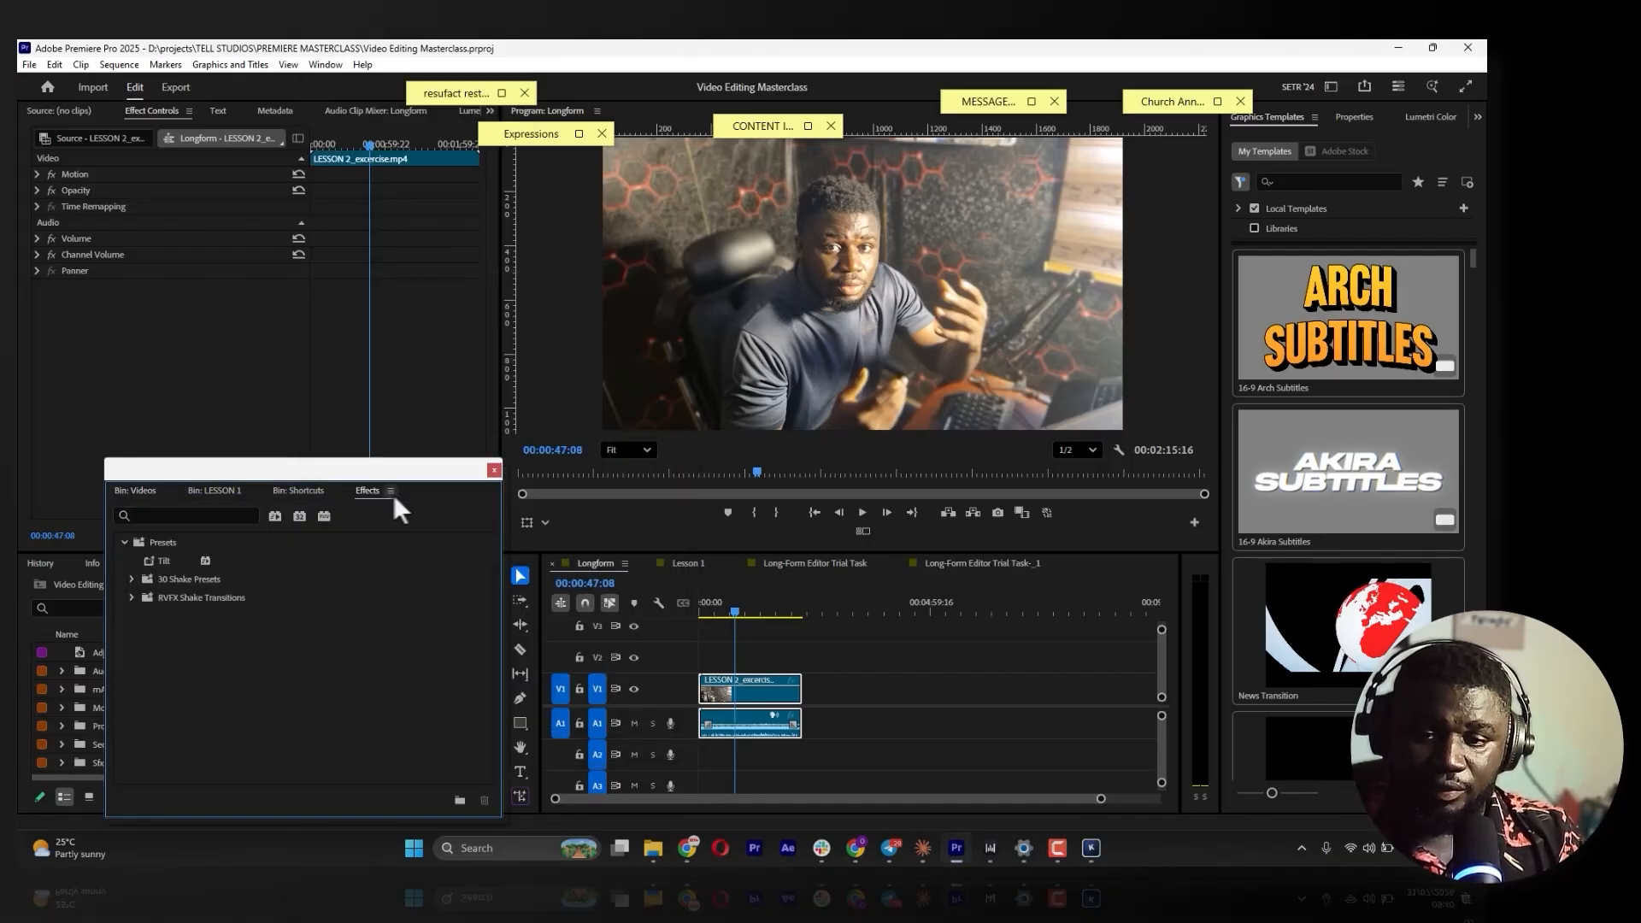
double_click(152, 542)
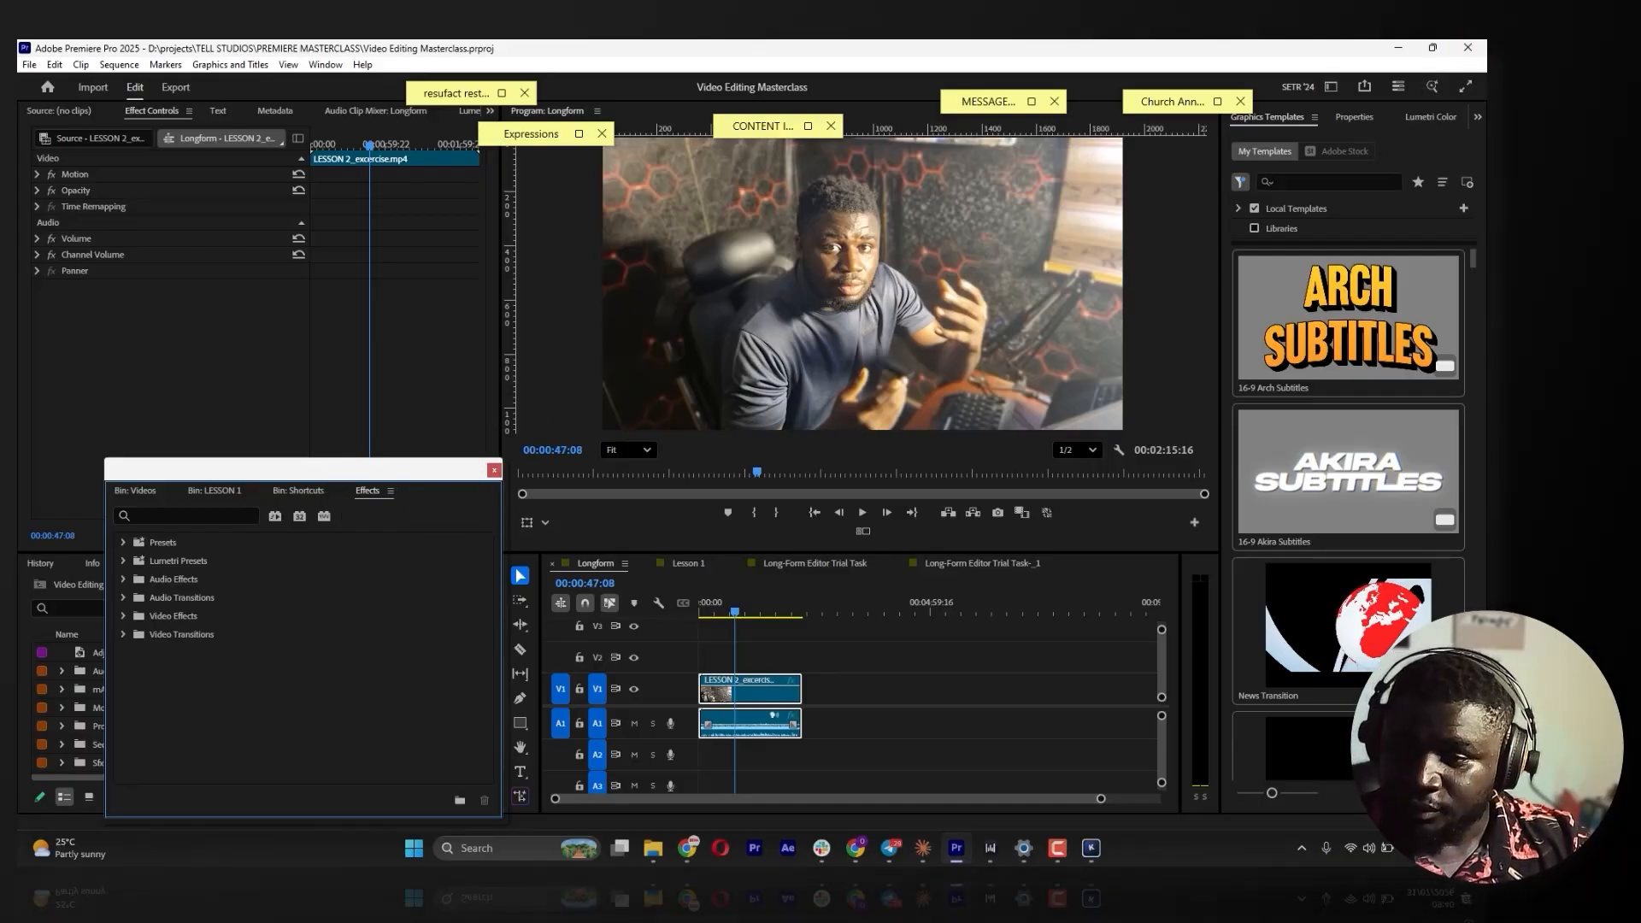
Return to the Long-Form Editor Trial Task-_1 sequence, close the Long-Form Editor Trial Task sequence, and put the playhead at 00:00:02:21
click(1023, 530)
click(1000, 564)
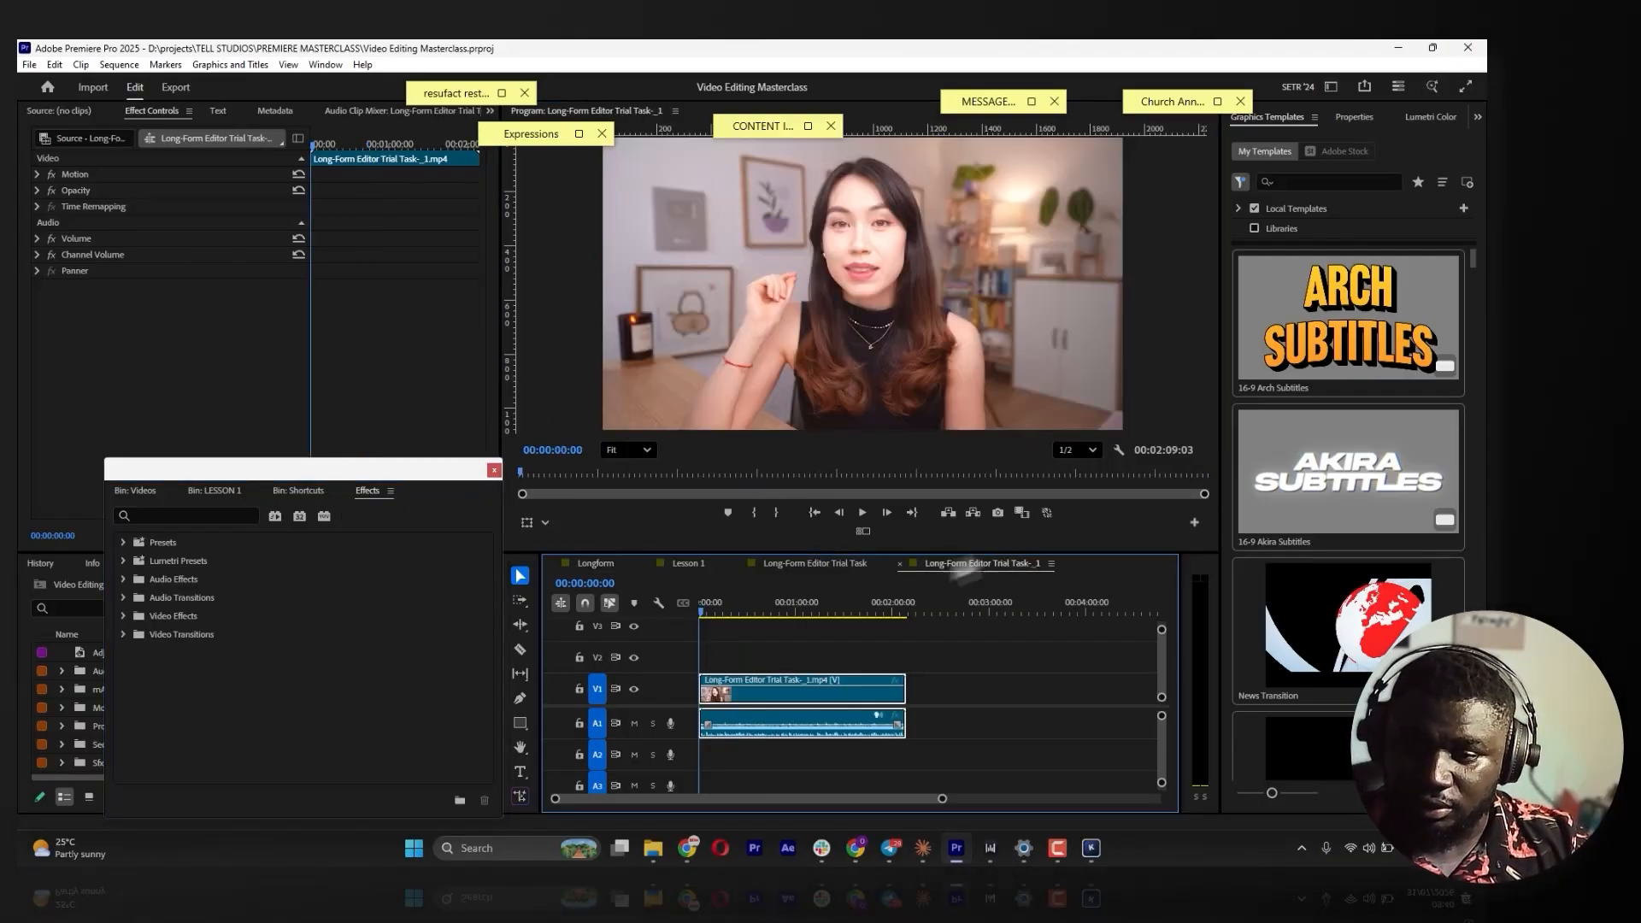
click(741, 564)
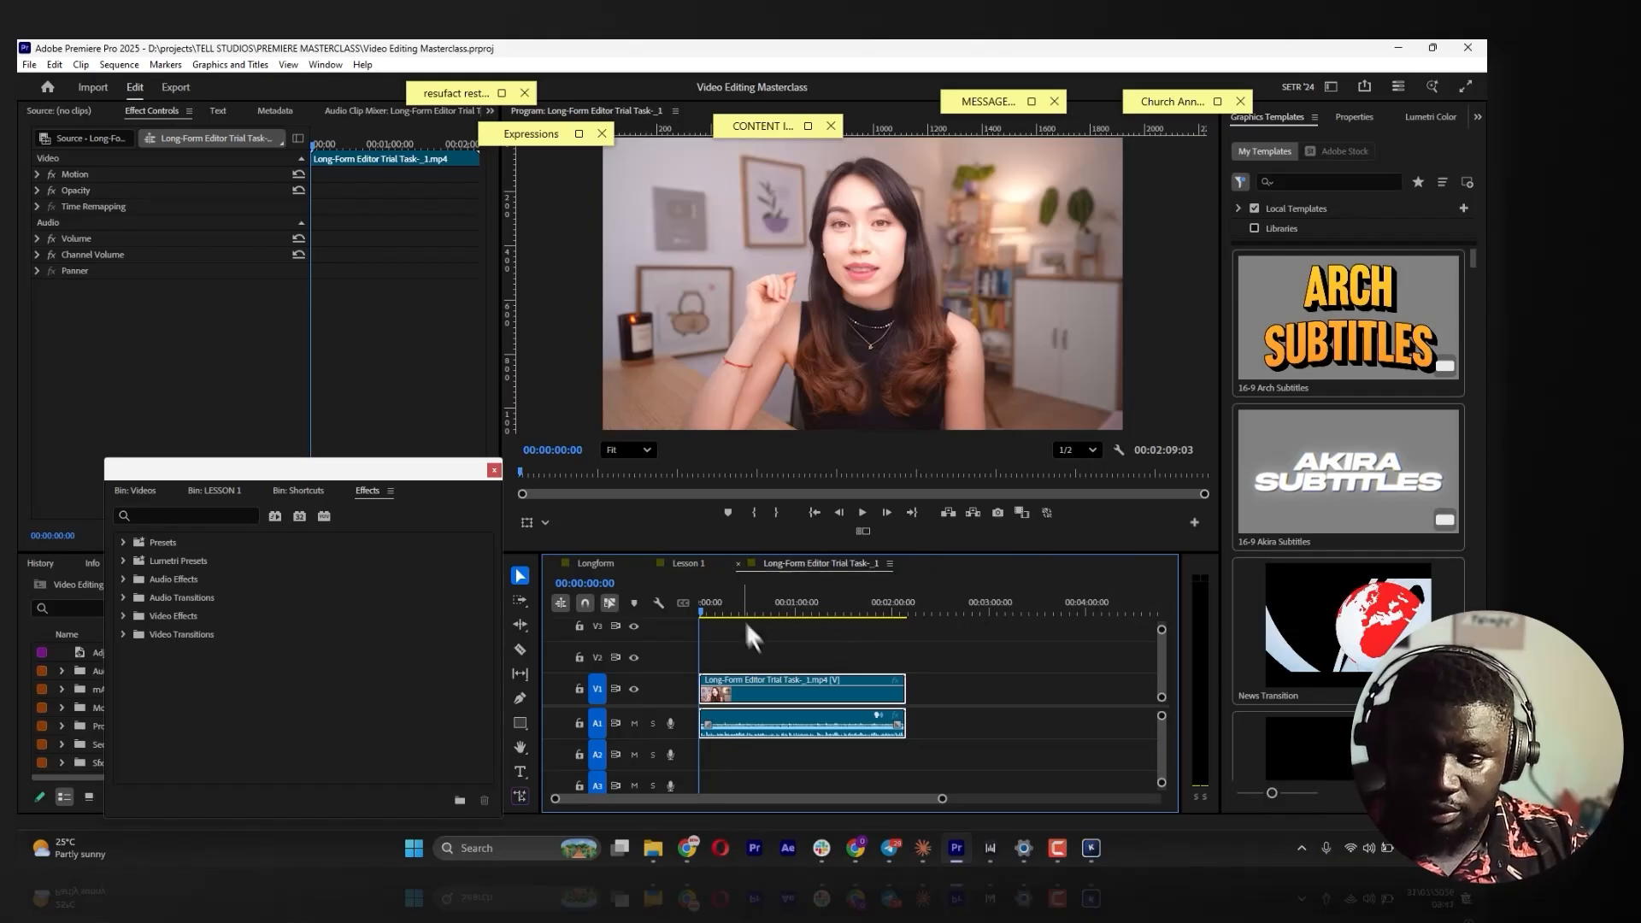
click(746, 619)
drag(719, 613, 704, 613)
click(742, 691)
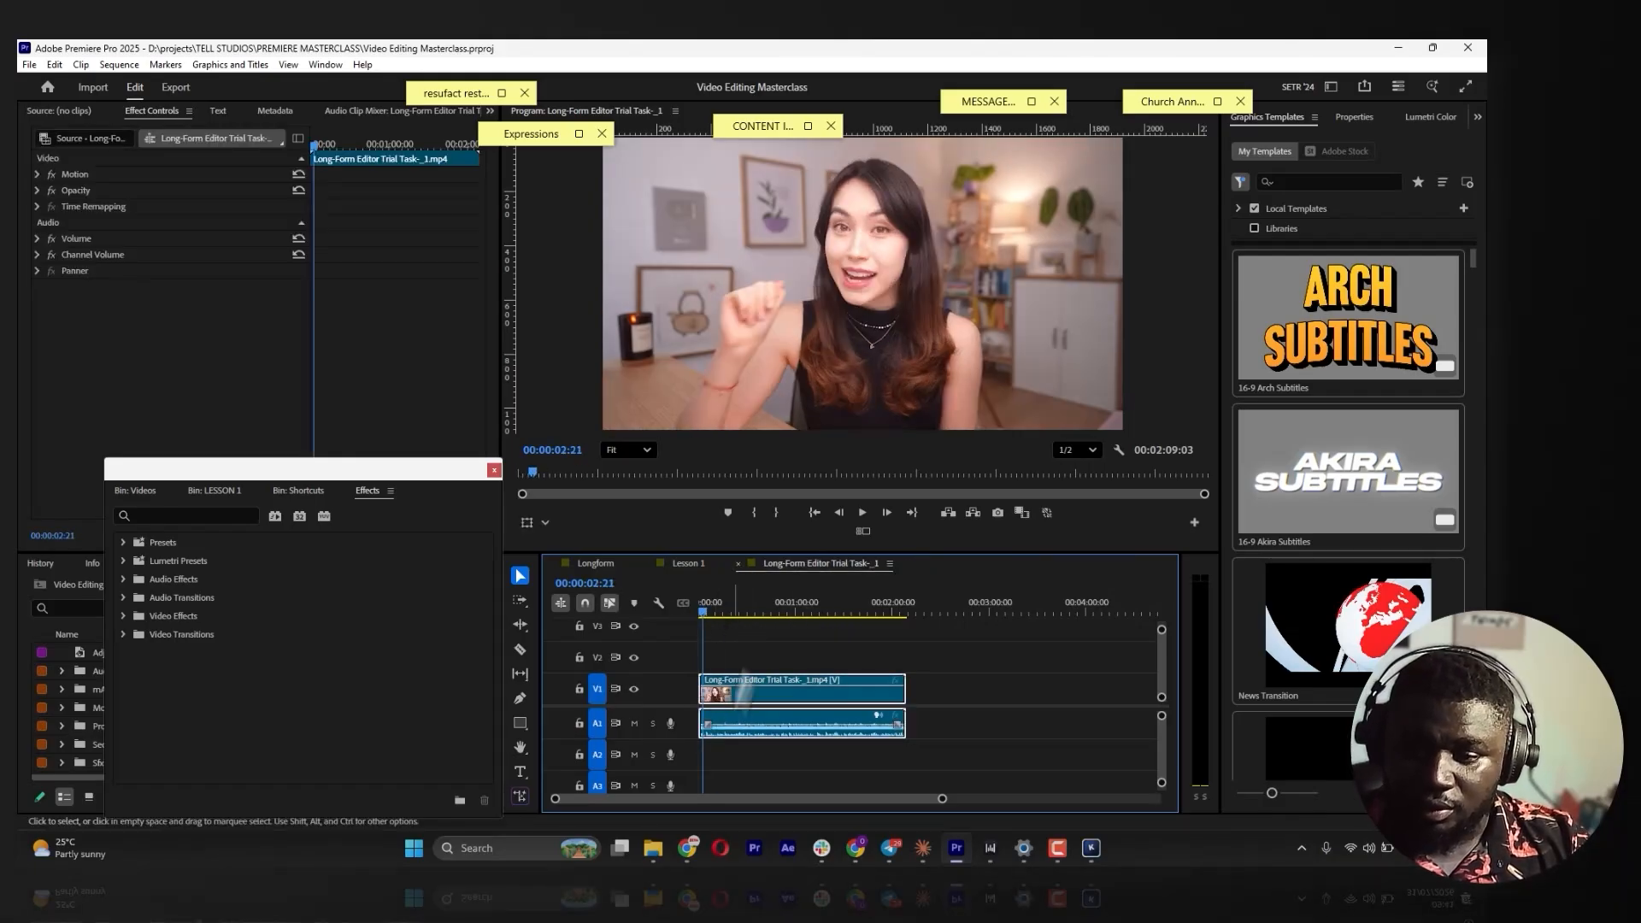
Expand the clip's Motion properties and review Scale, Rotation, Anchor Point and Anti-flicker Filter
click(28, 167)
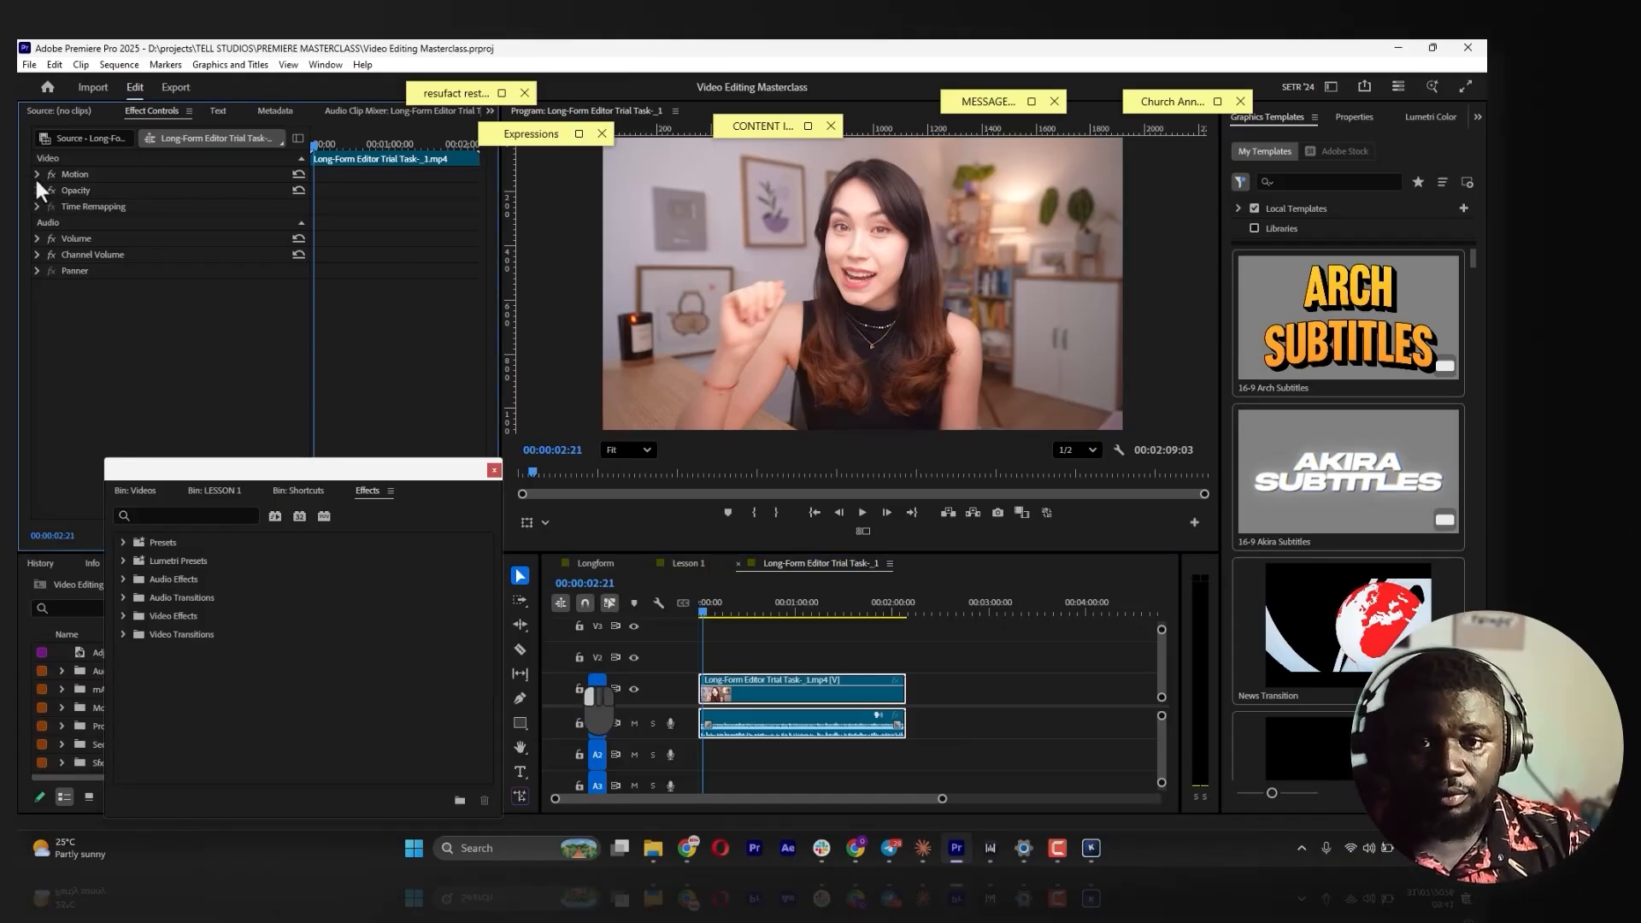
click(35, 174)
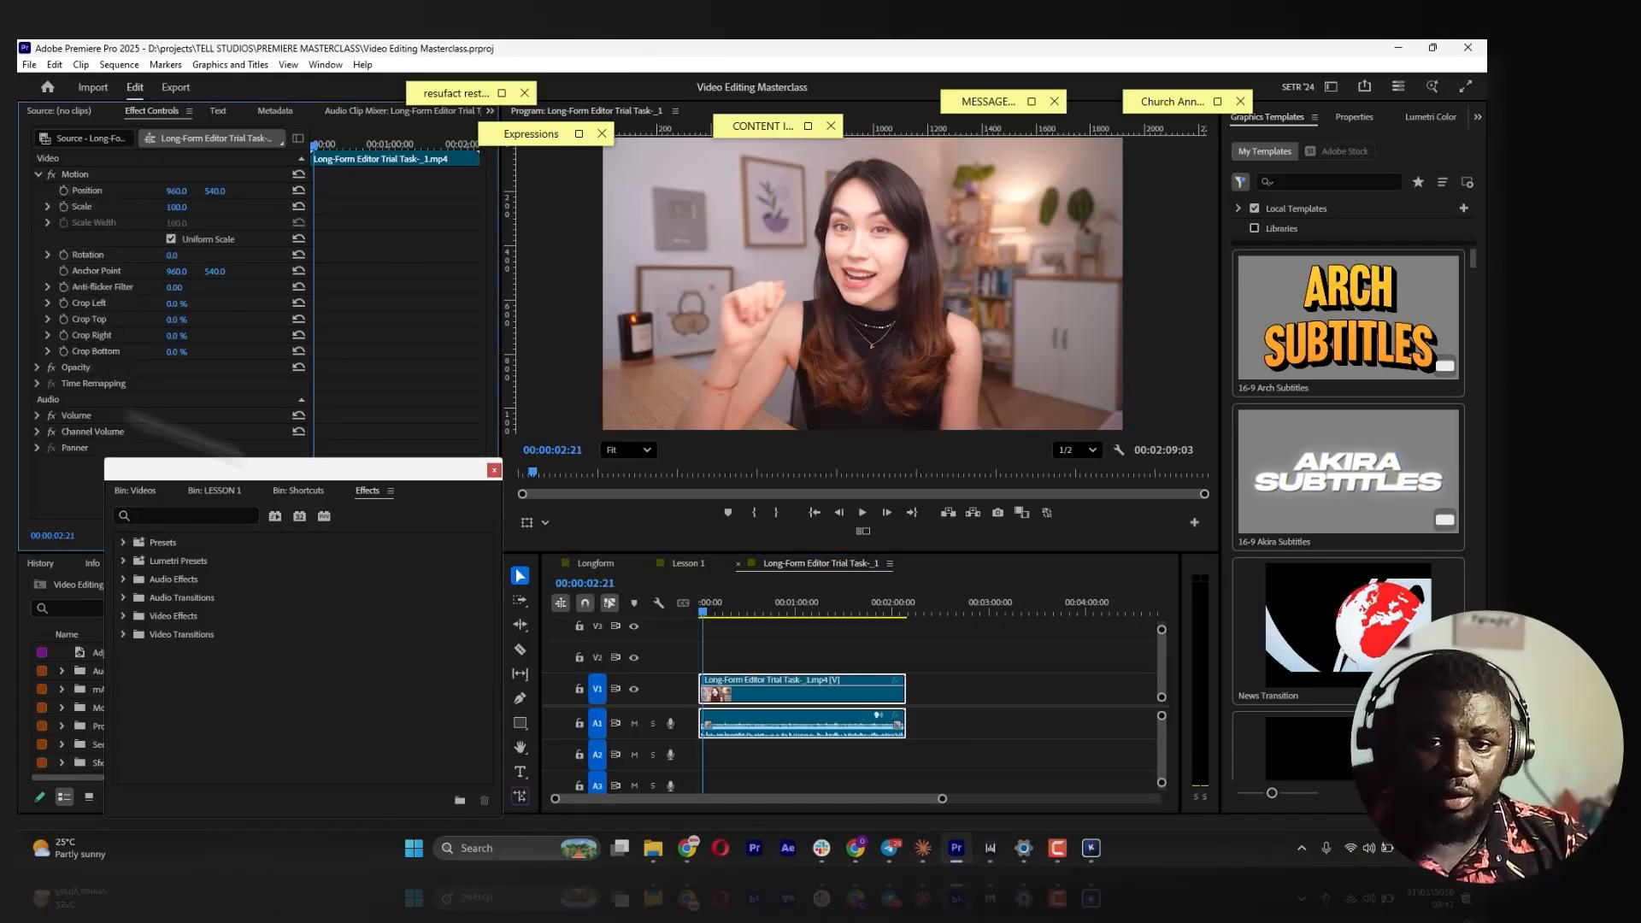
click(80, 176)
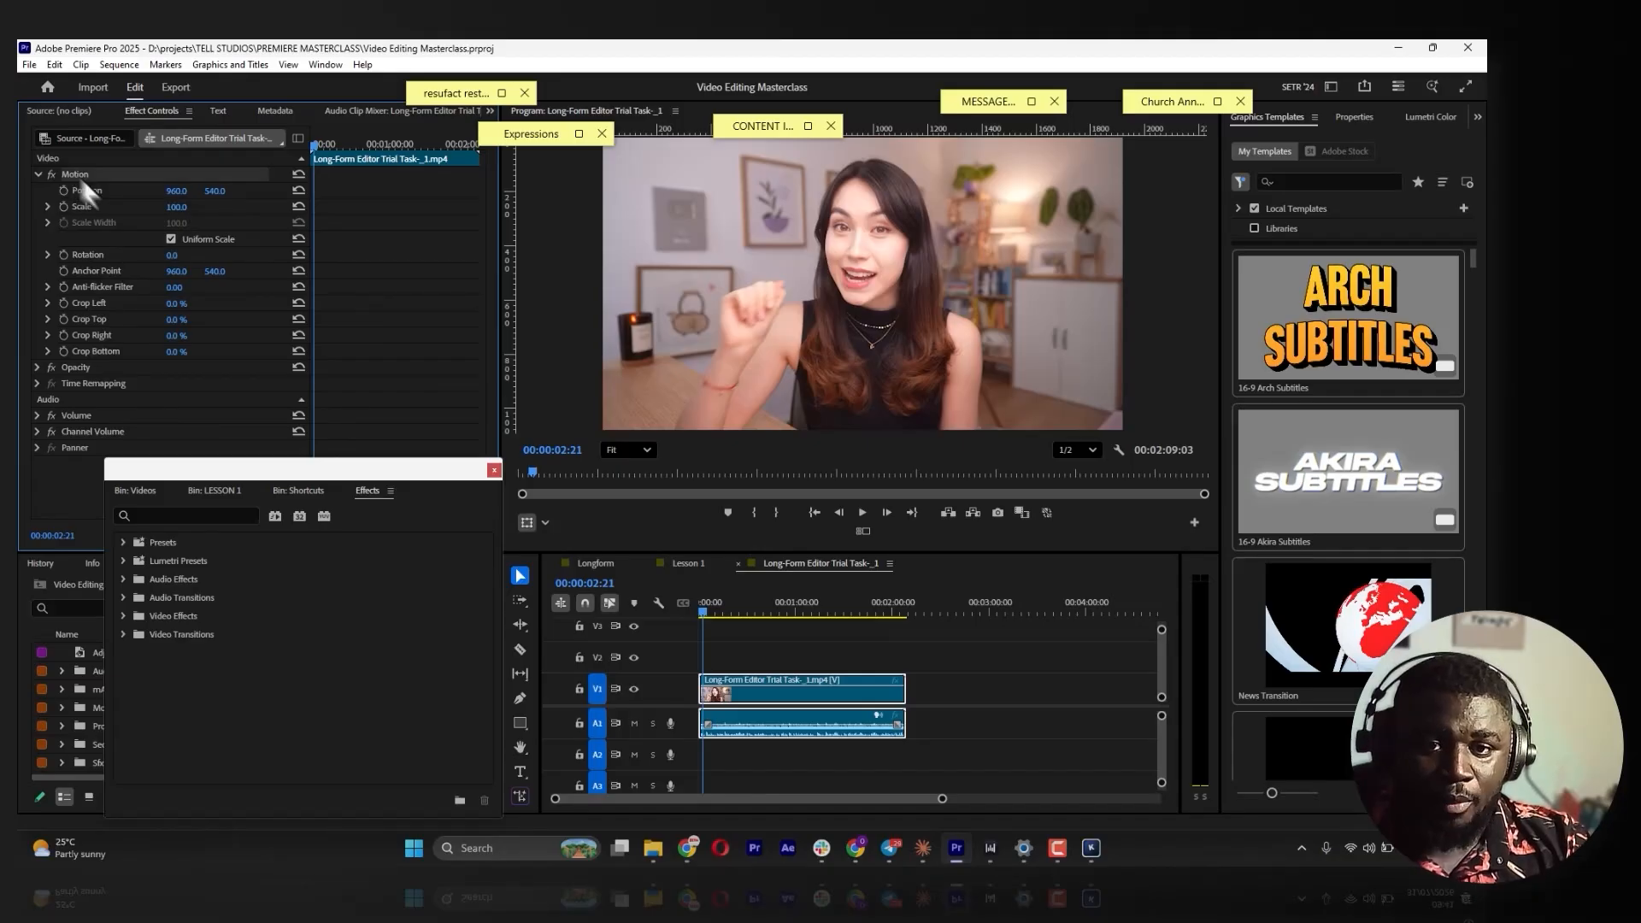
click(95, 207)
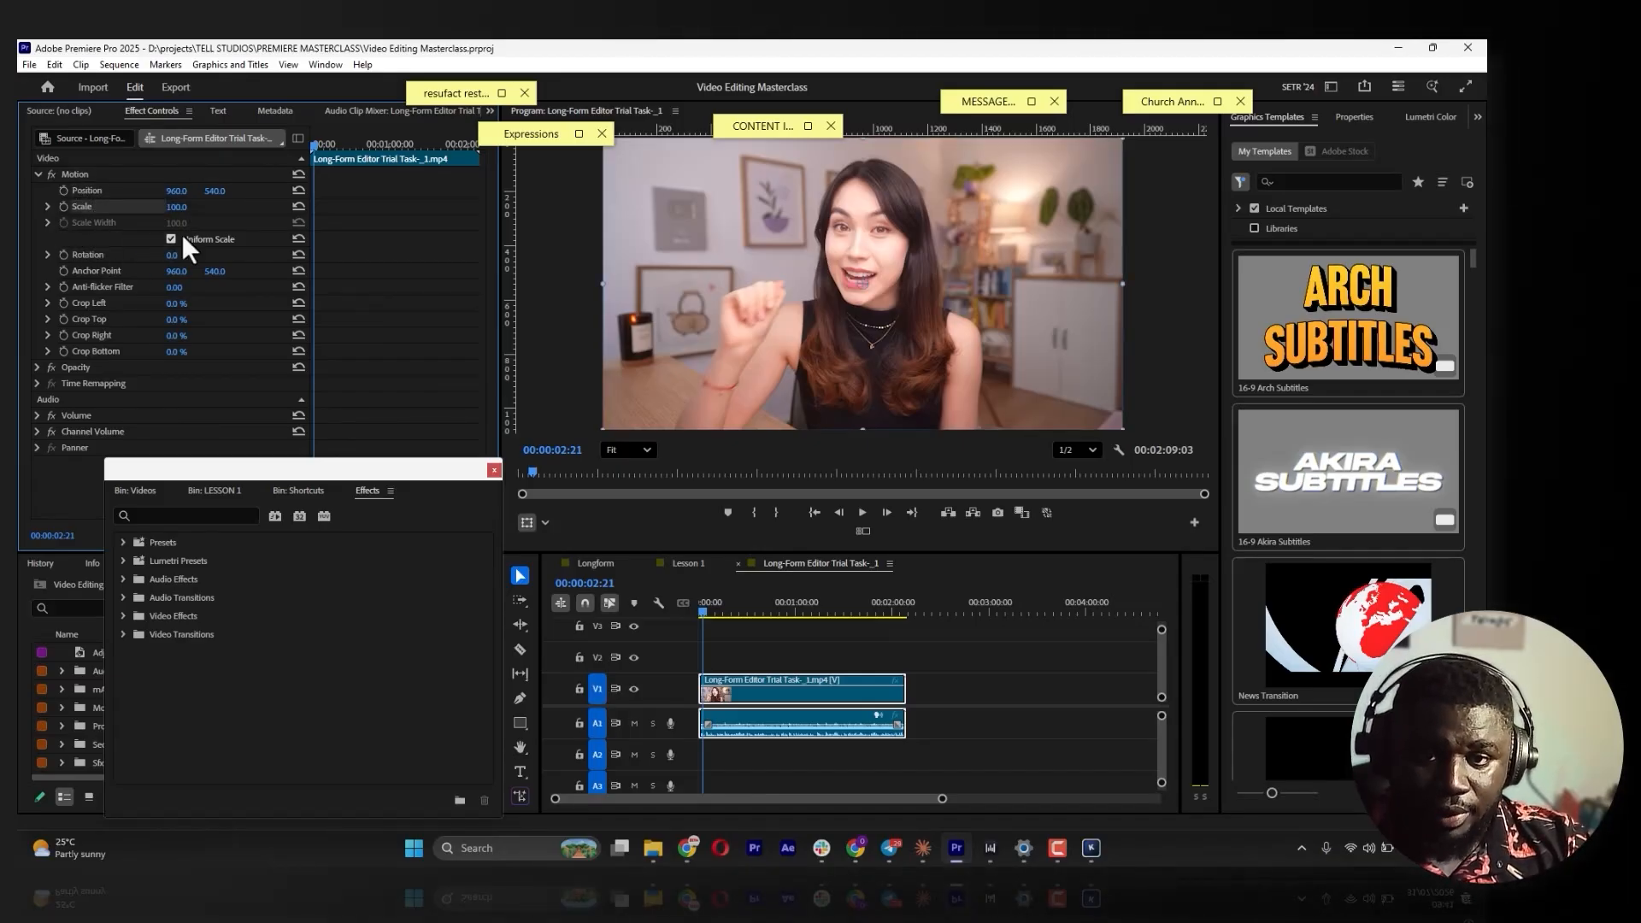
click(101, 256)
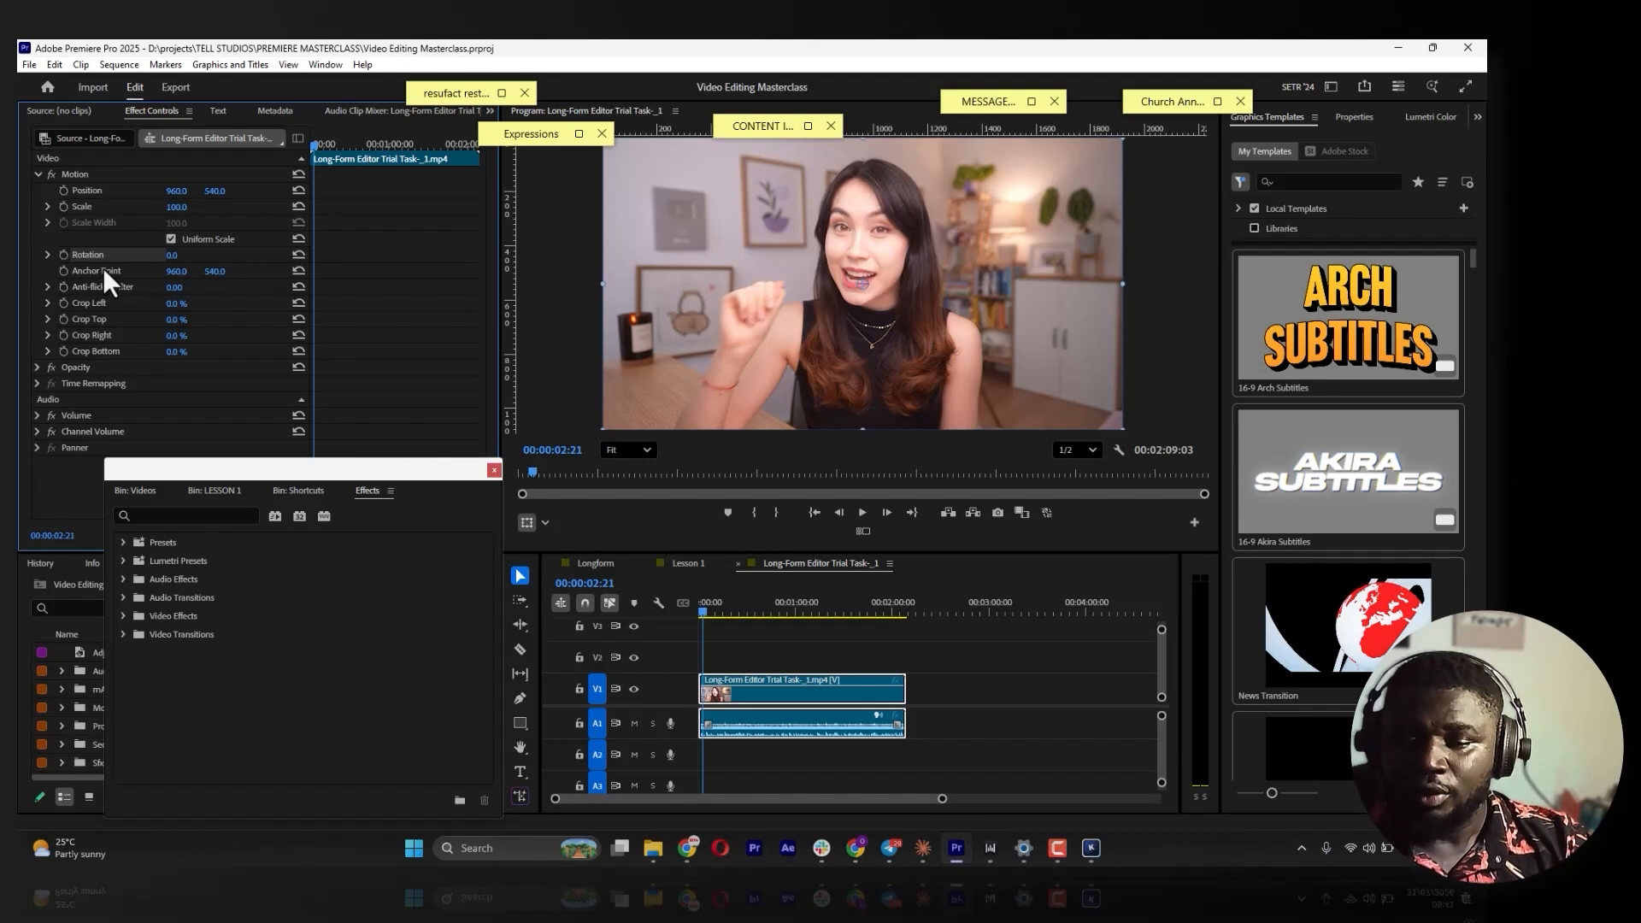
click(103, 270)
click(106, 290)
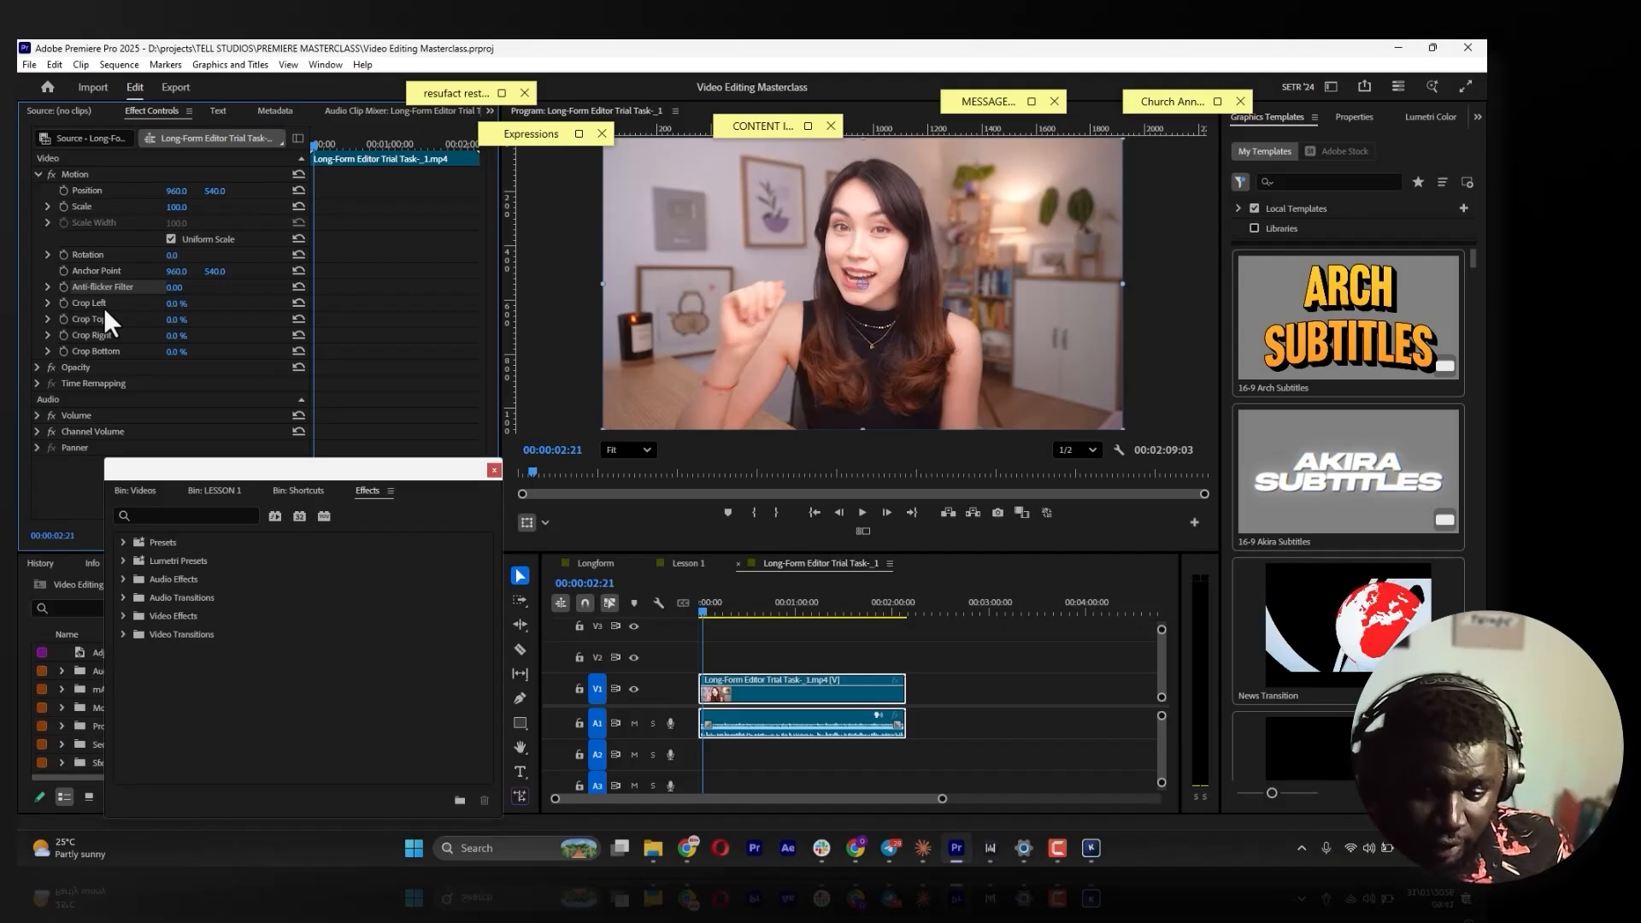
Search the effects library for "crop"
click(229, 510)
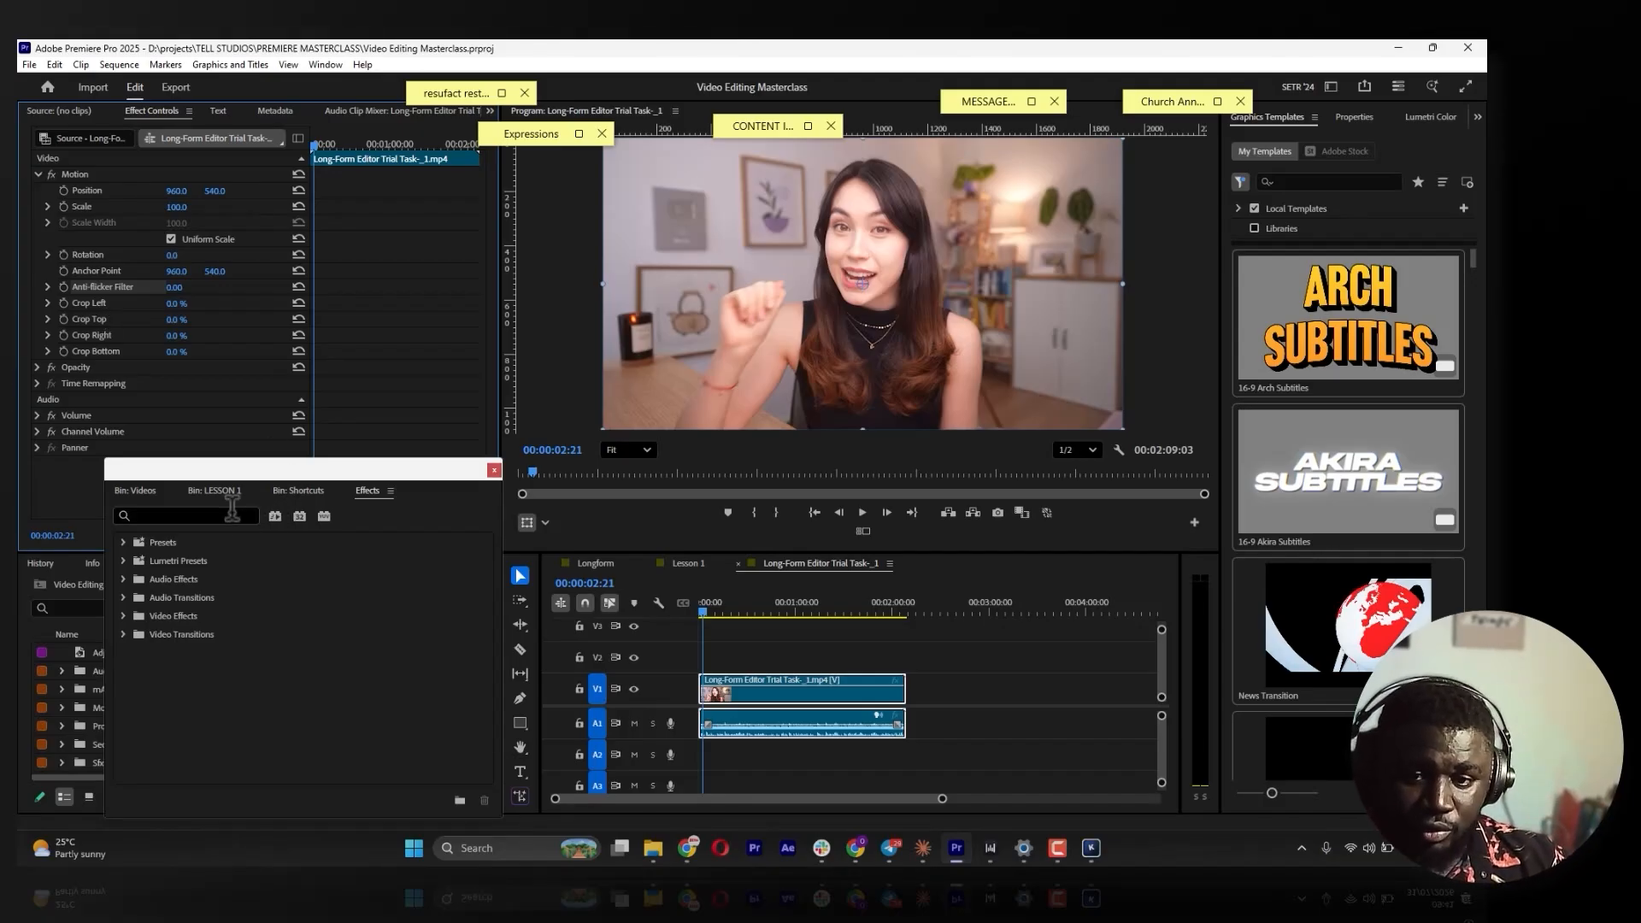
text(crop)
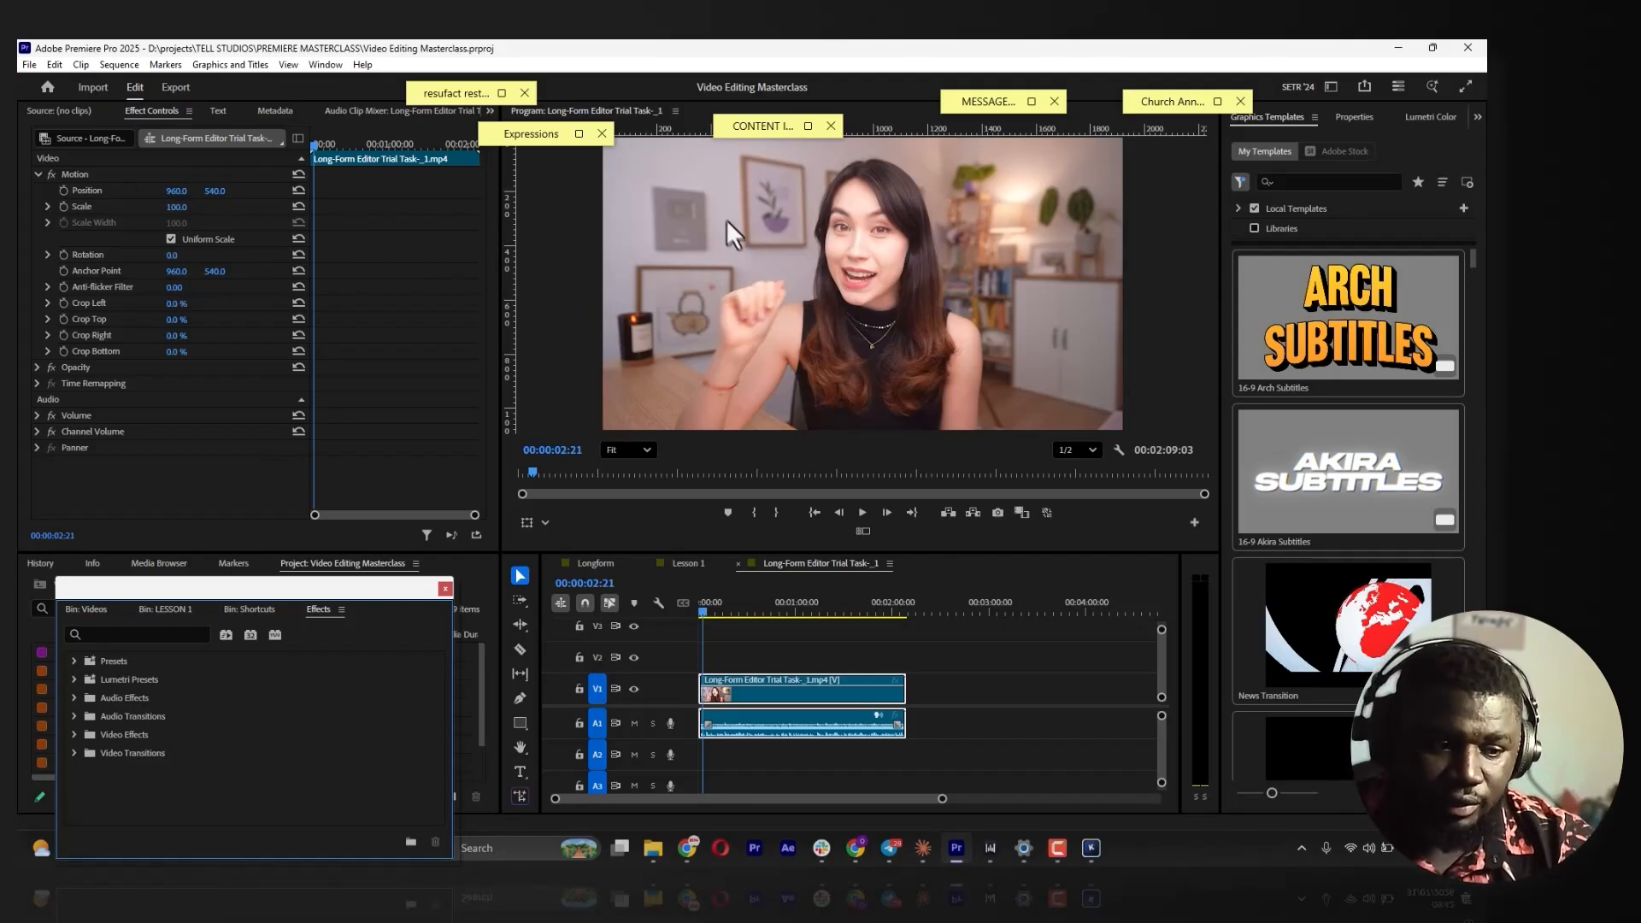
Exit the background sticky-notes program to clear its notes from the screen
click(1301, 846)
right_click(1365, 806)
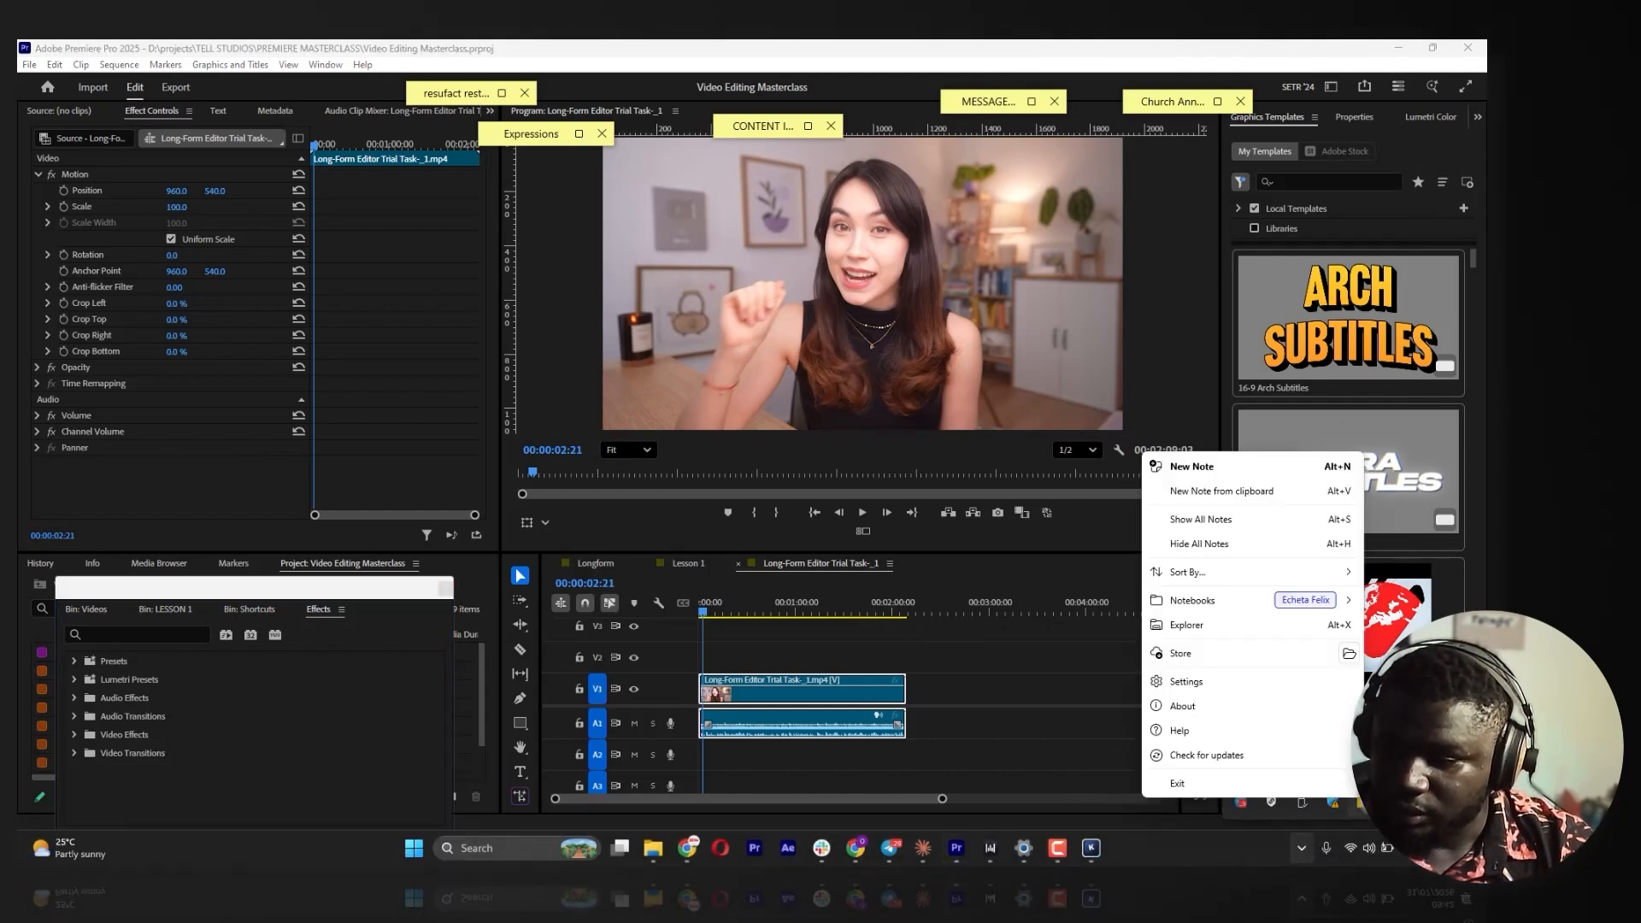
click(1298, 788)
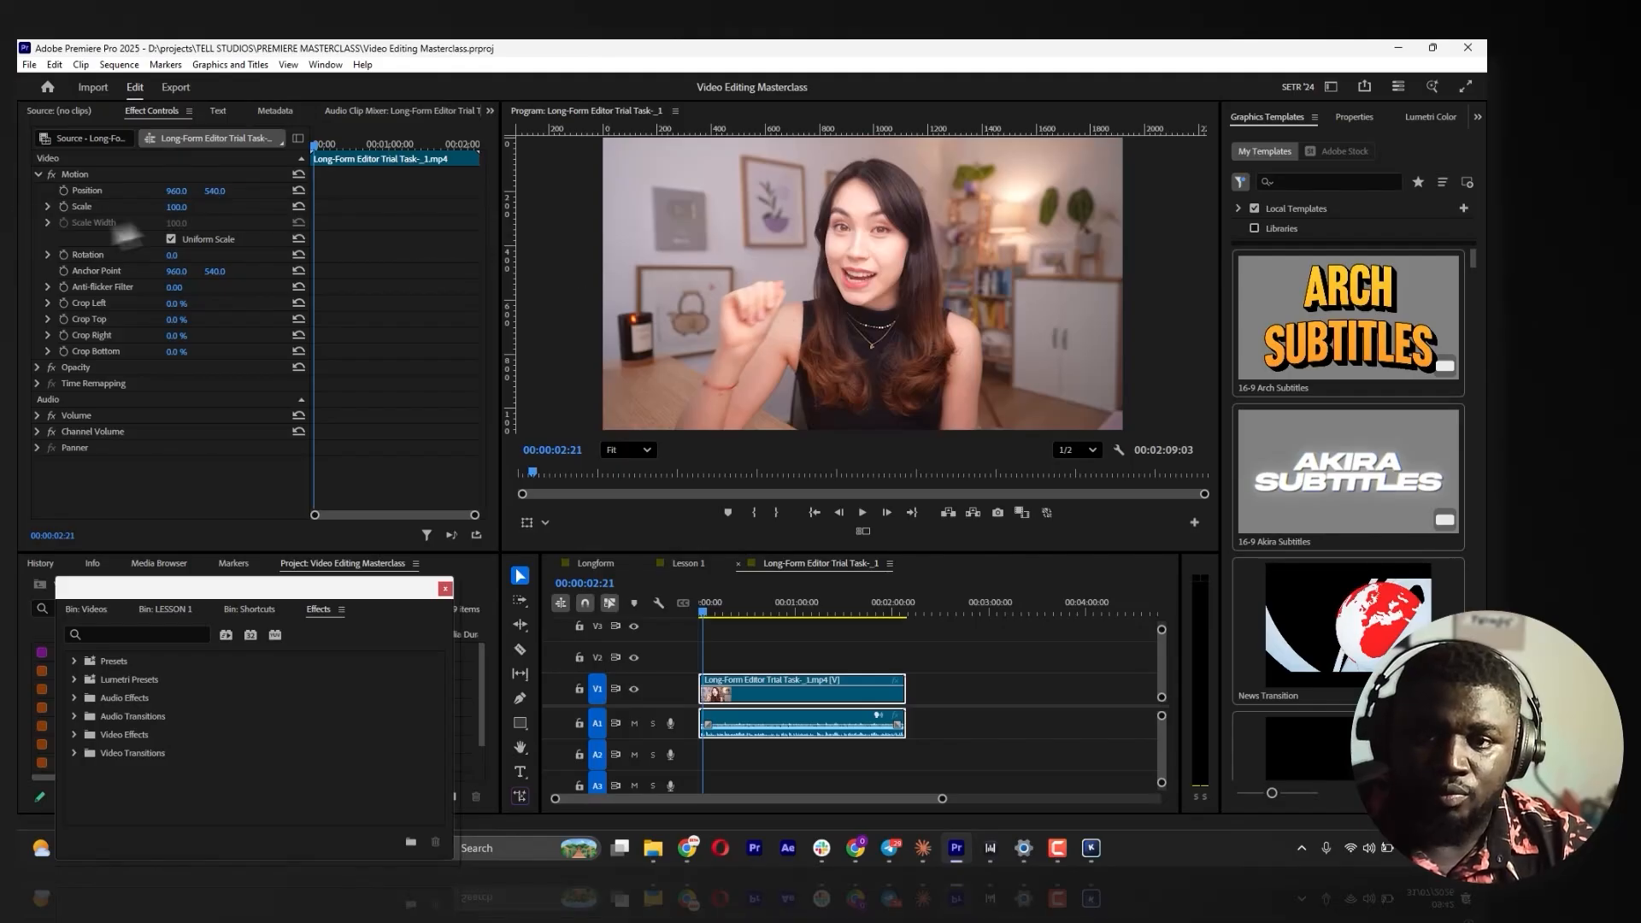
Shift the clip horizontally and vertically with its Position values, ending at 953, 539
drag(173, 191, 92, 191)
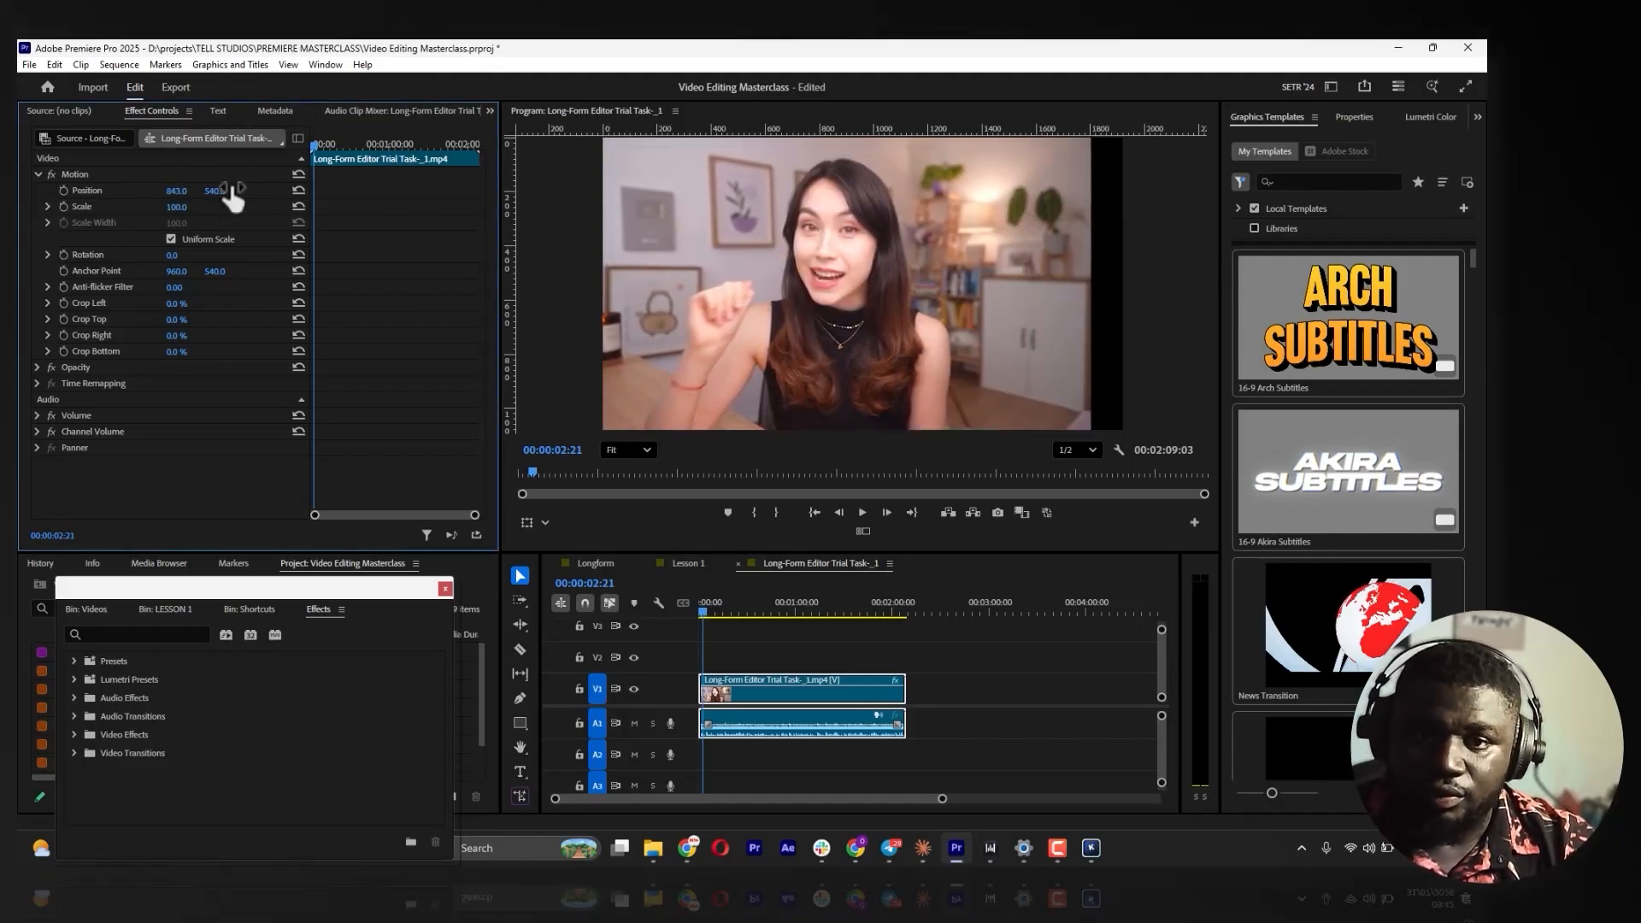
drag(218, 191, 599, 696)
drag(215, 191, 268, 192)
click(156, 189)
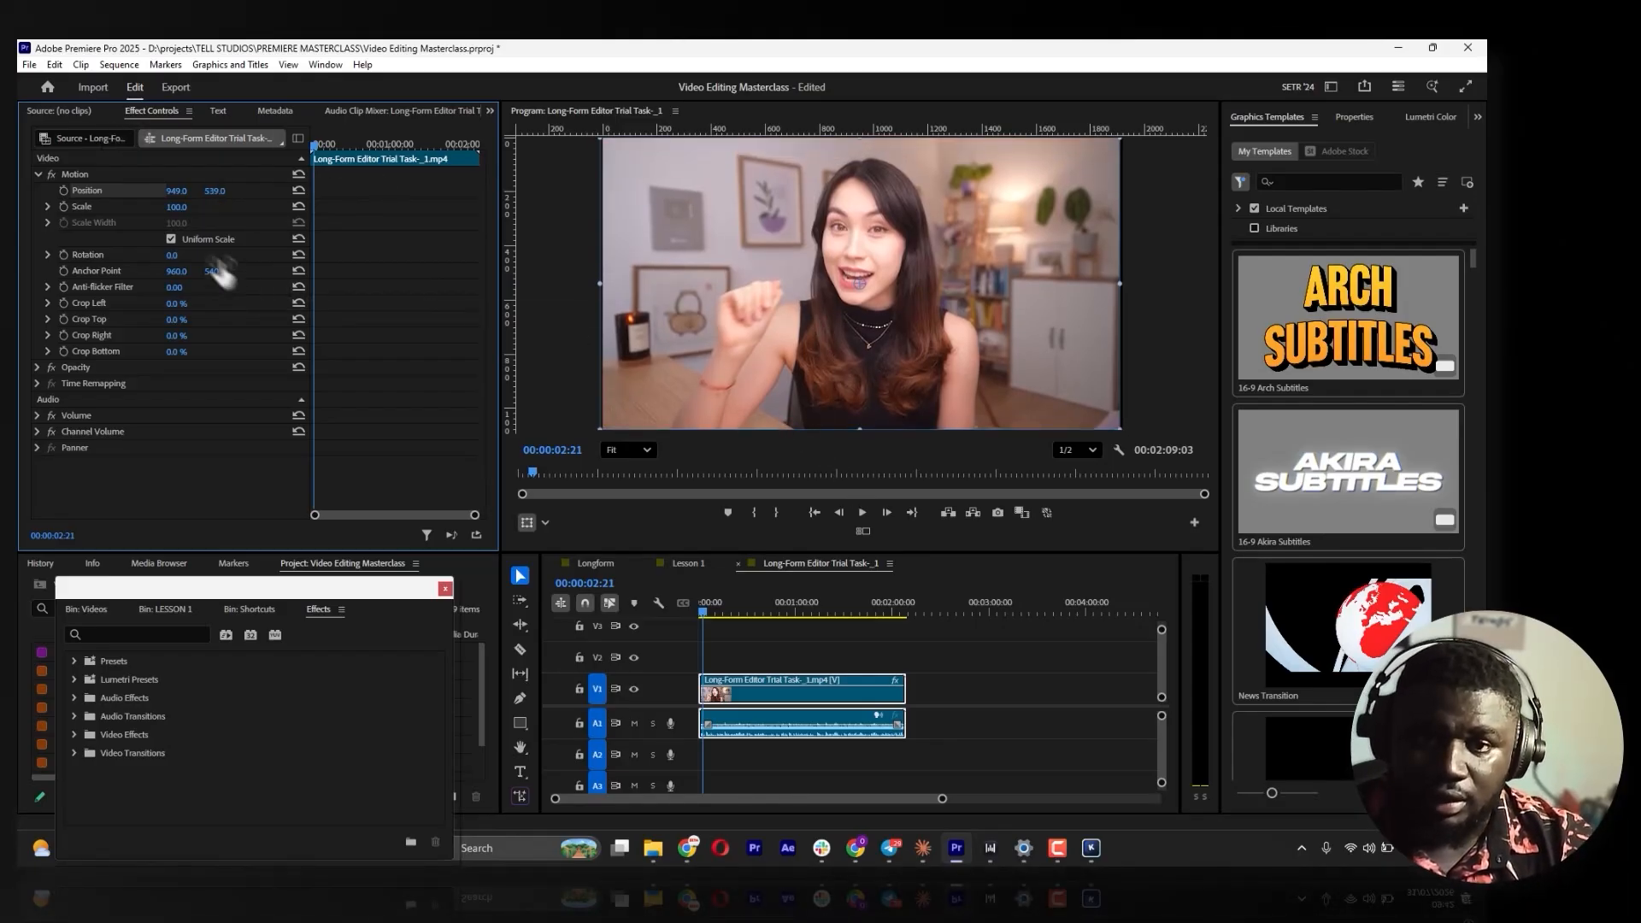
drag(175, 191, 137, 191)
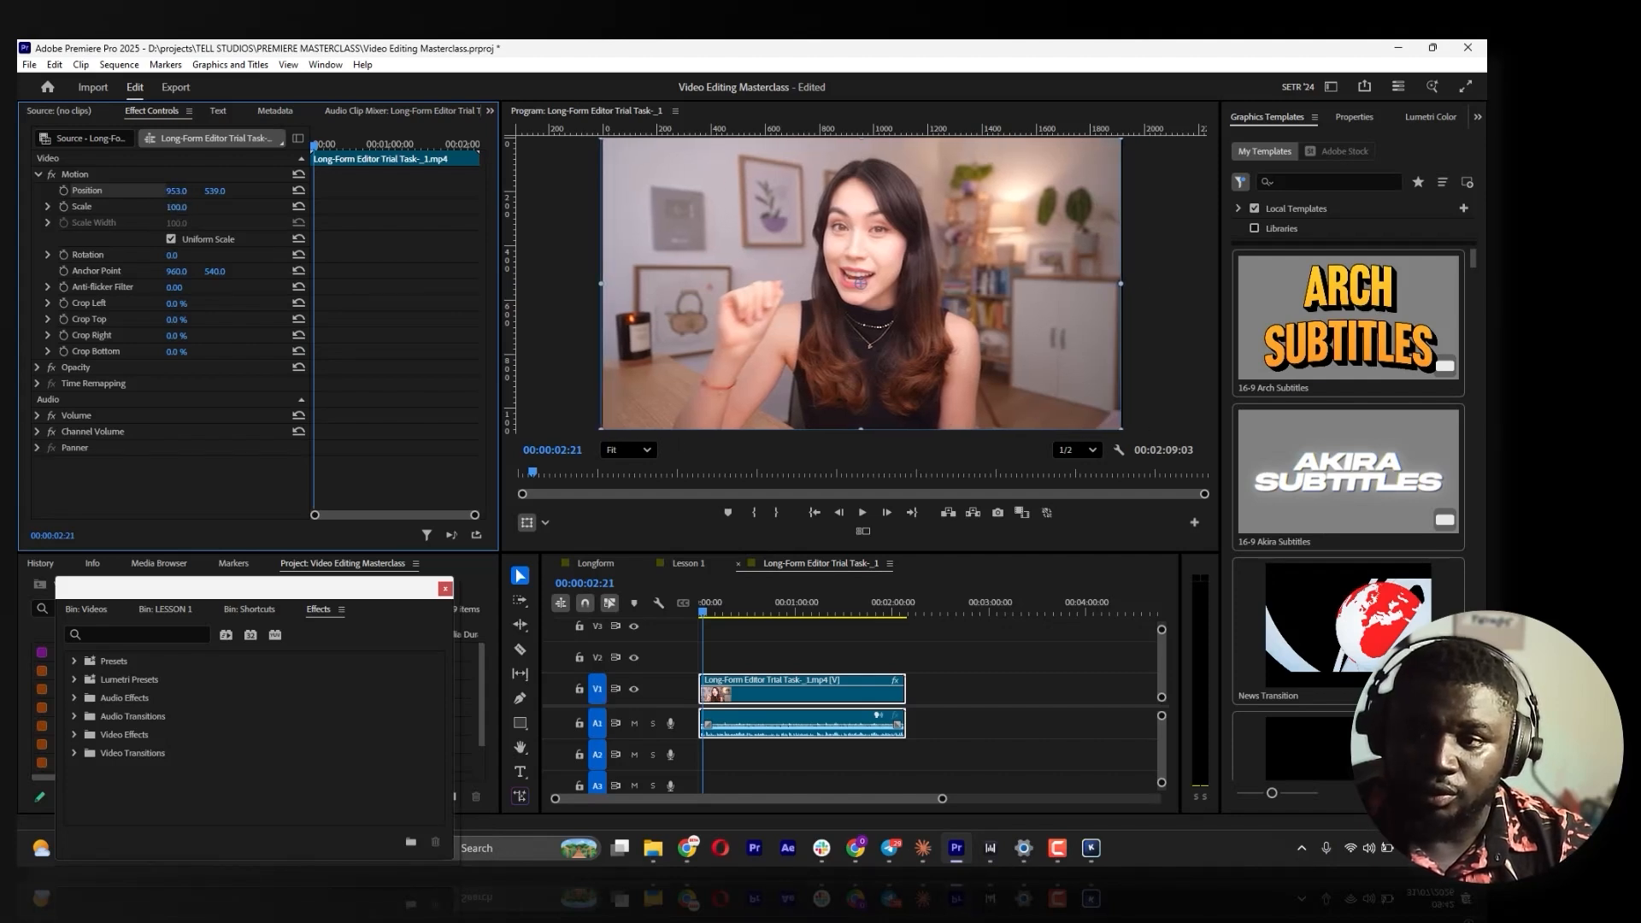
Try smaller and larger Scale values on the clip, ending at 102
click(178, 210)
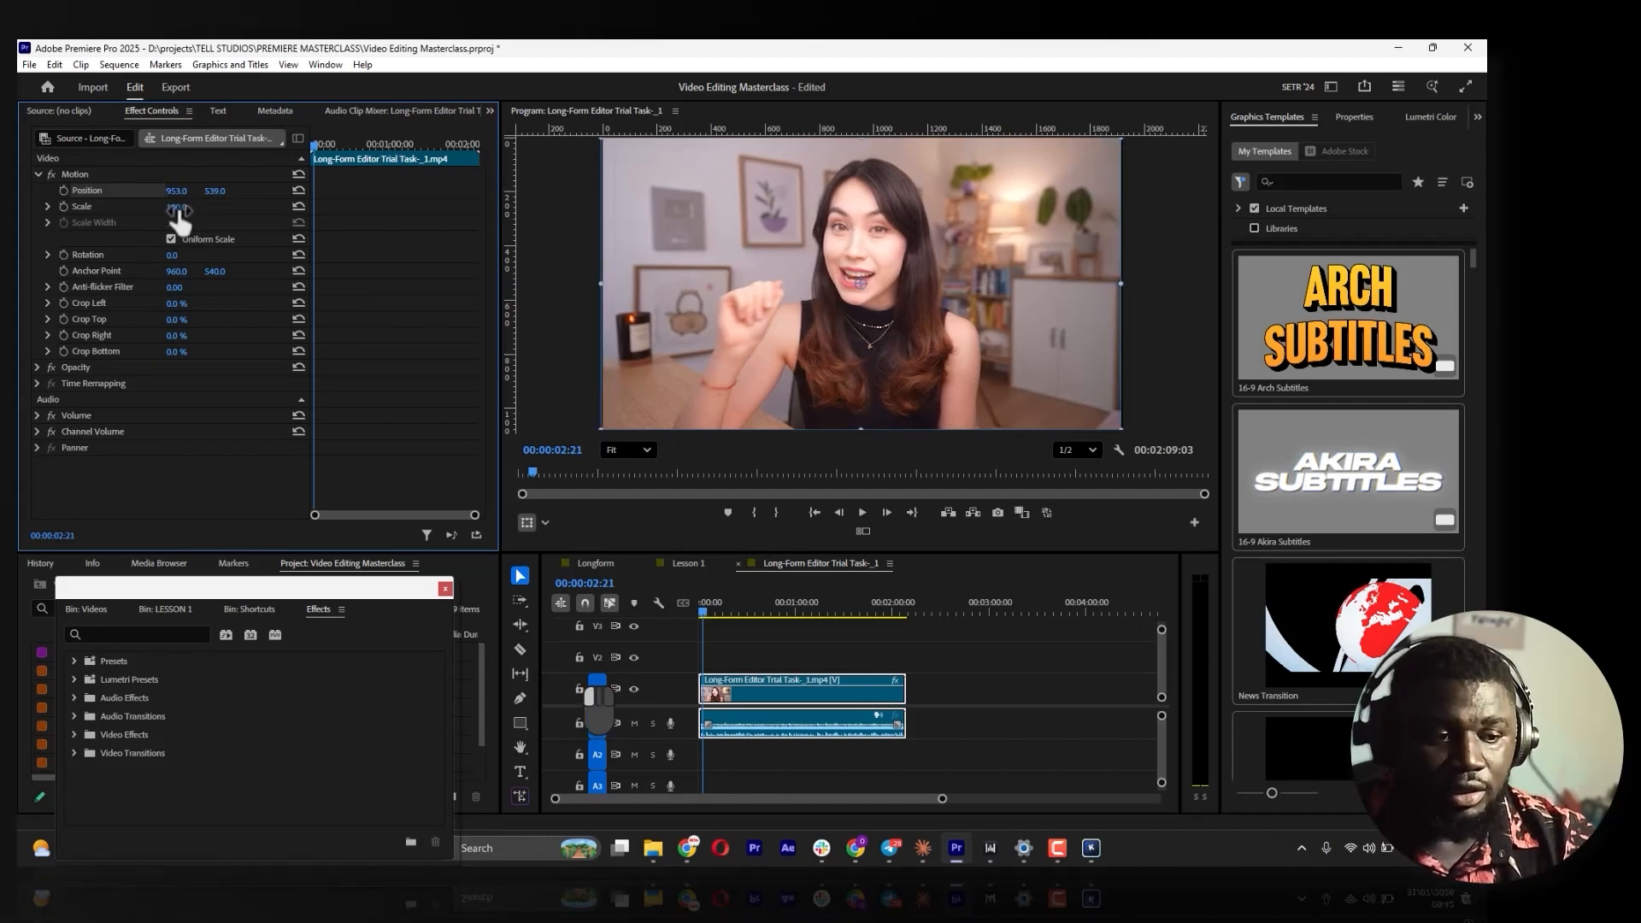
text(218)
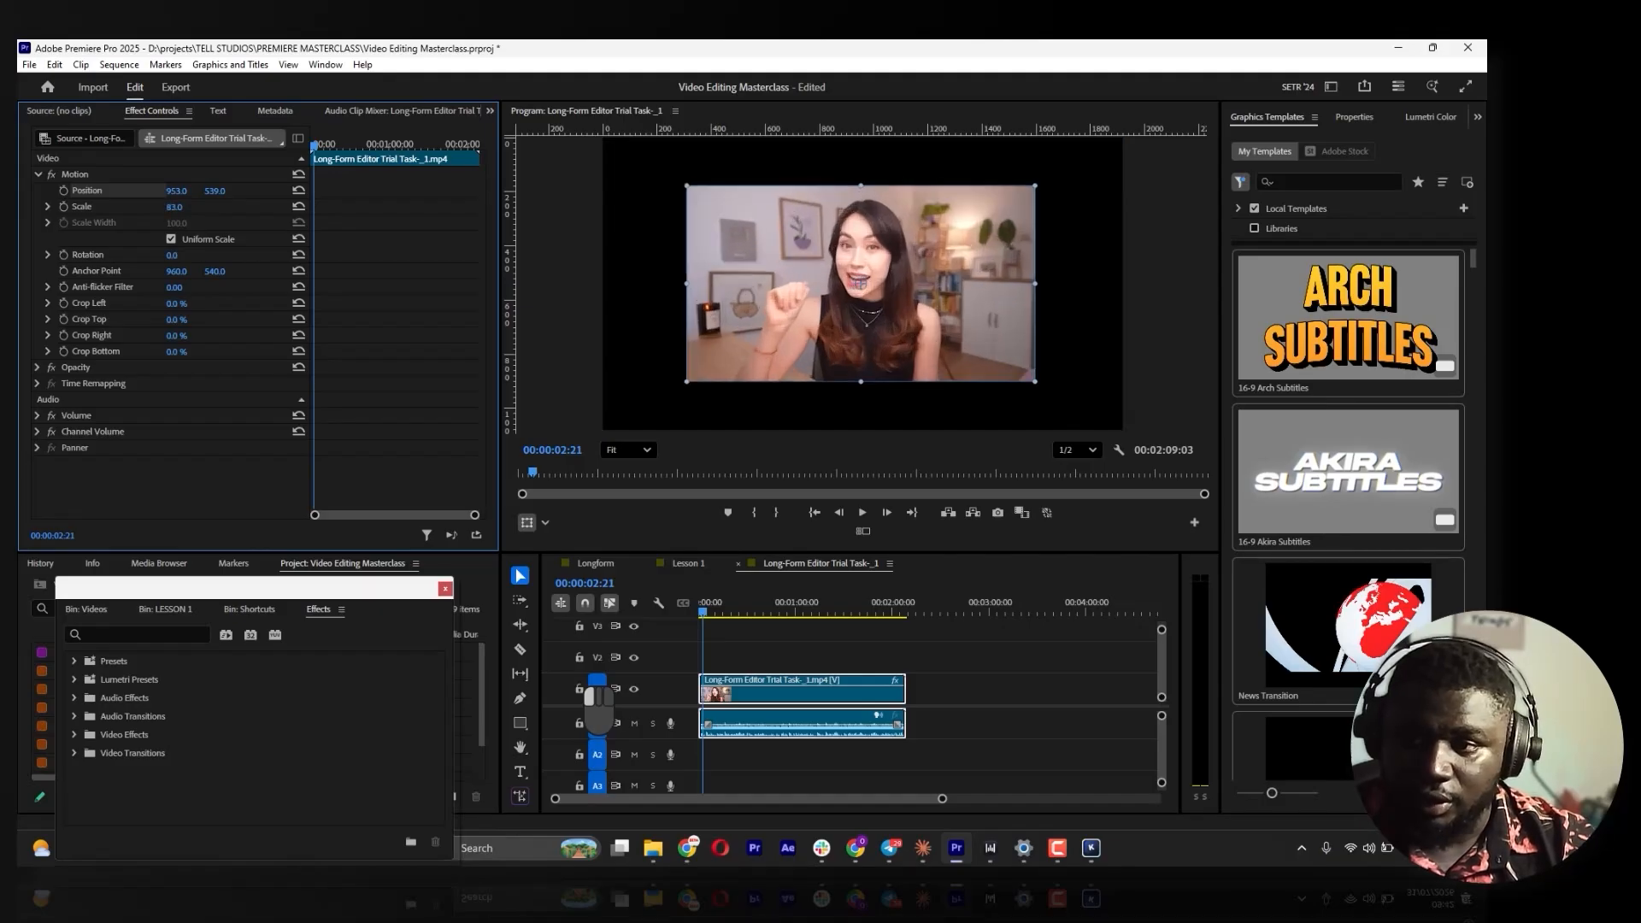
key(Return)
drag(279, 208, 179, 208)
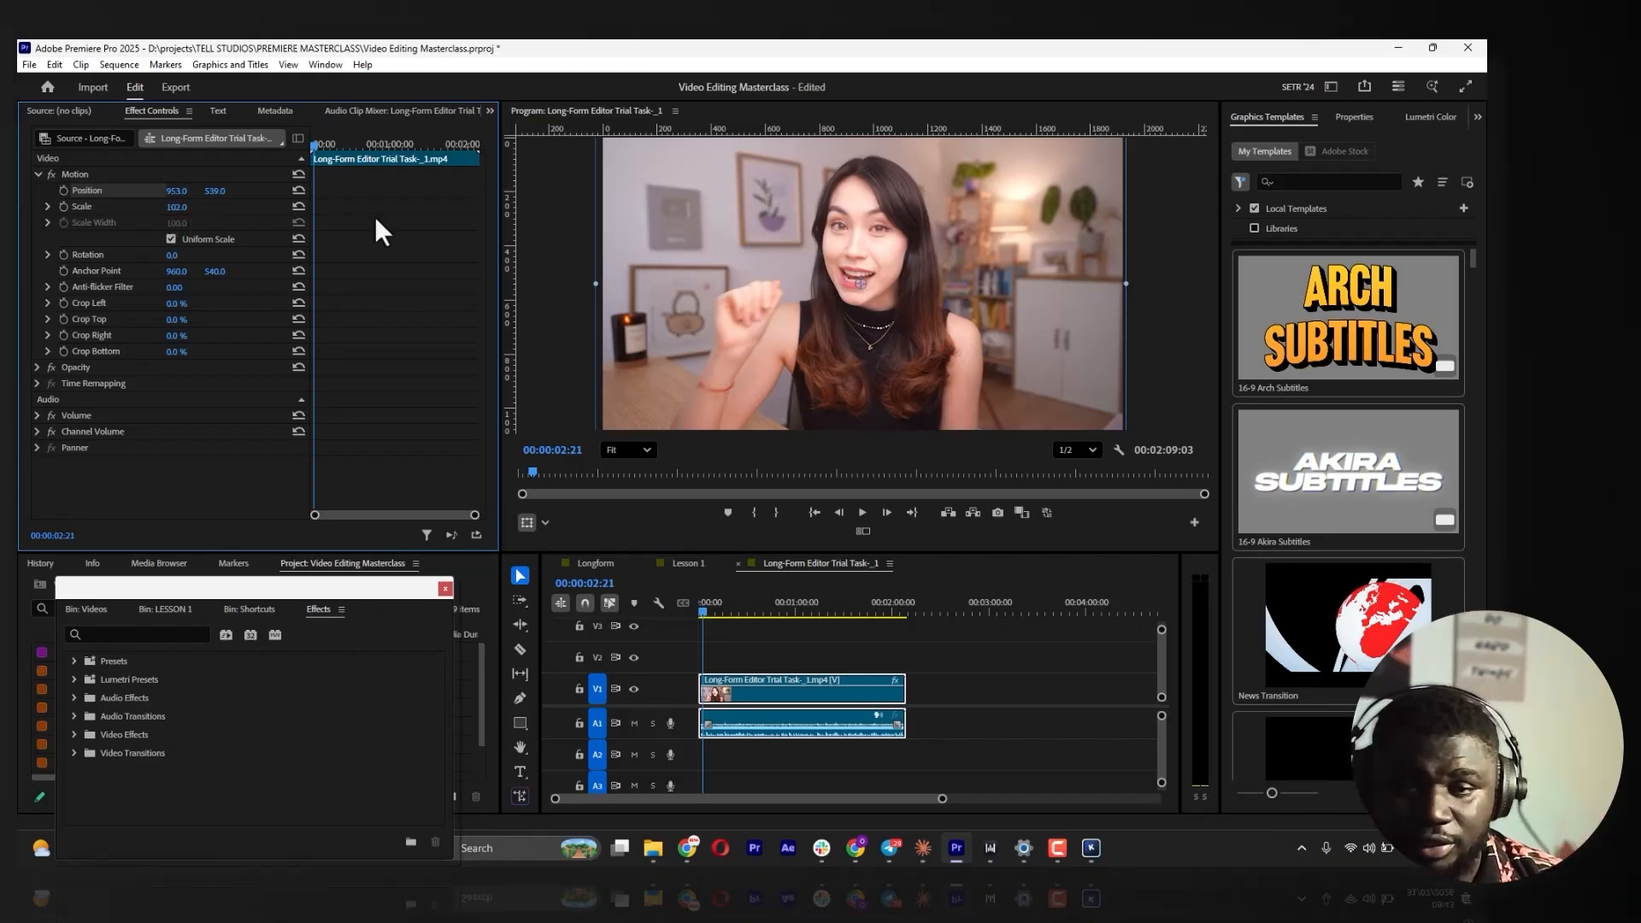
Switch Uniform Scale off and on to compare its effect on the frame, with the preview fitted to view and the option left enabled
click(171, 239)
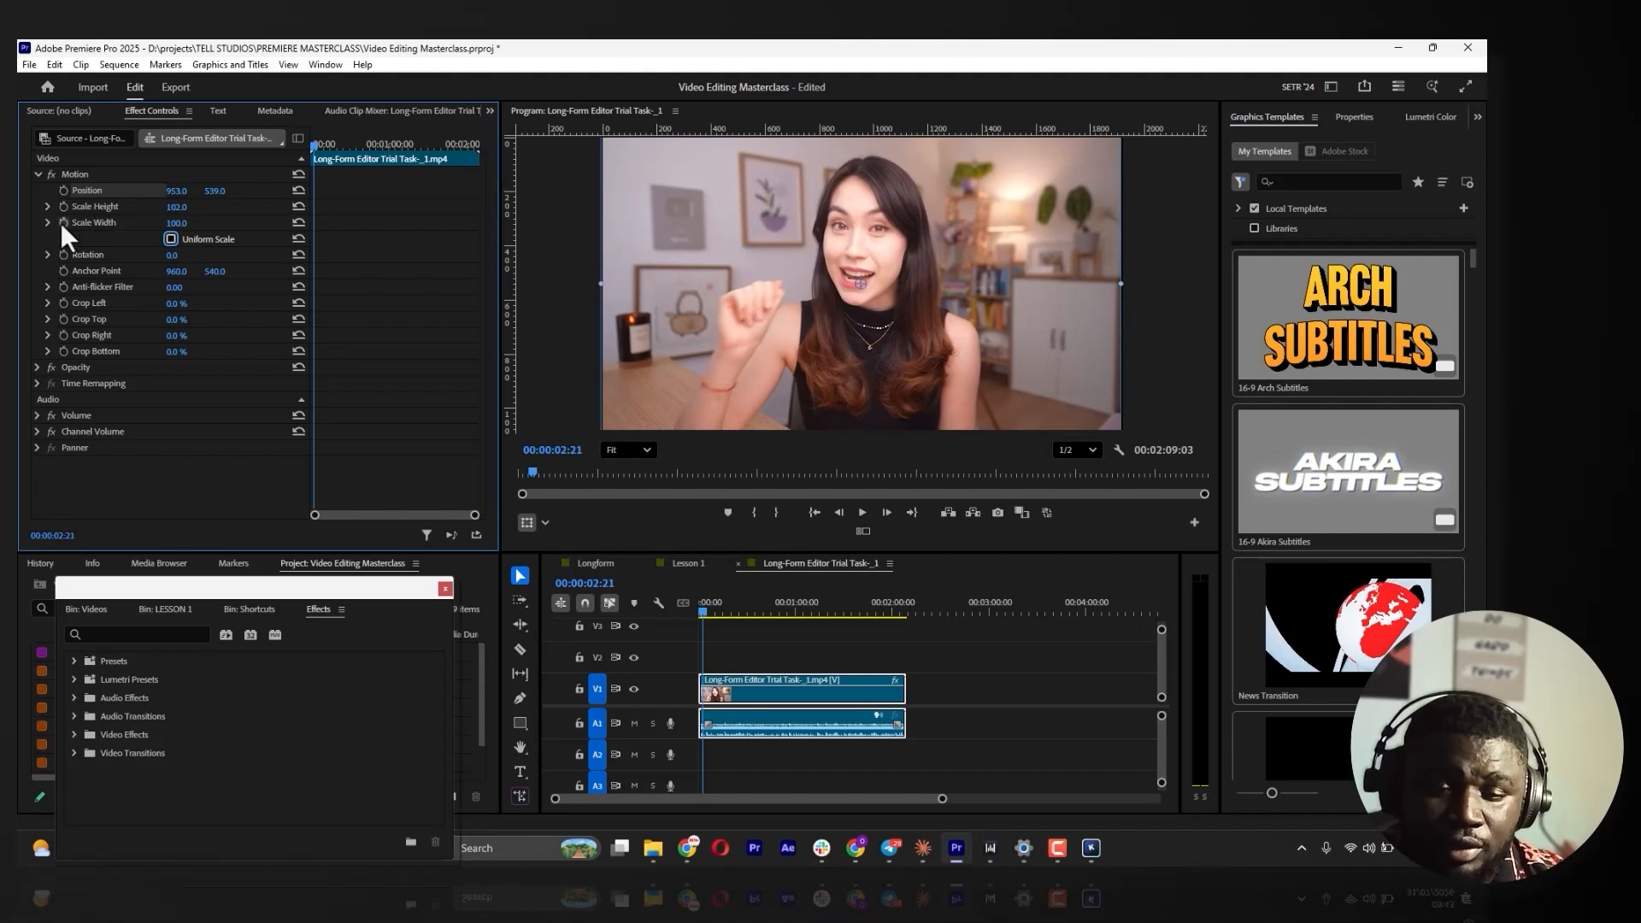
click(171, 240)
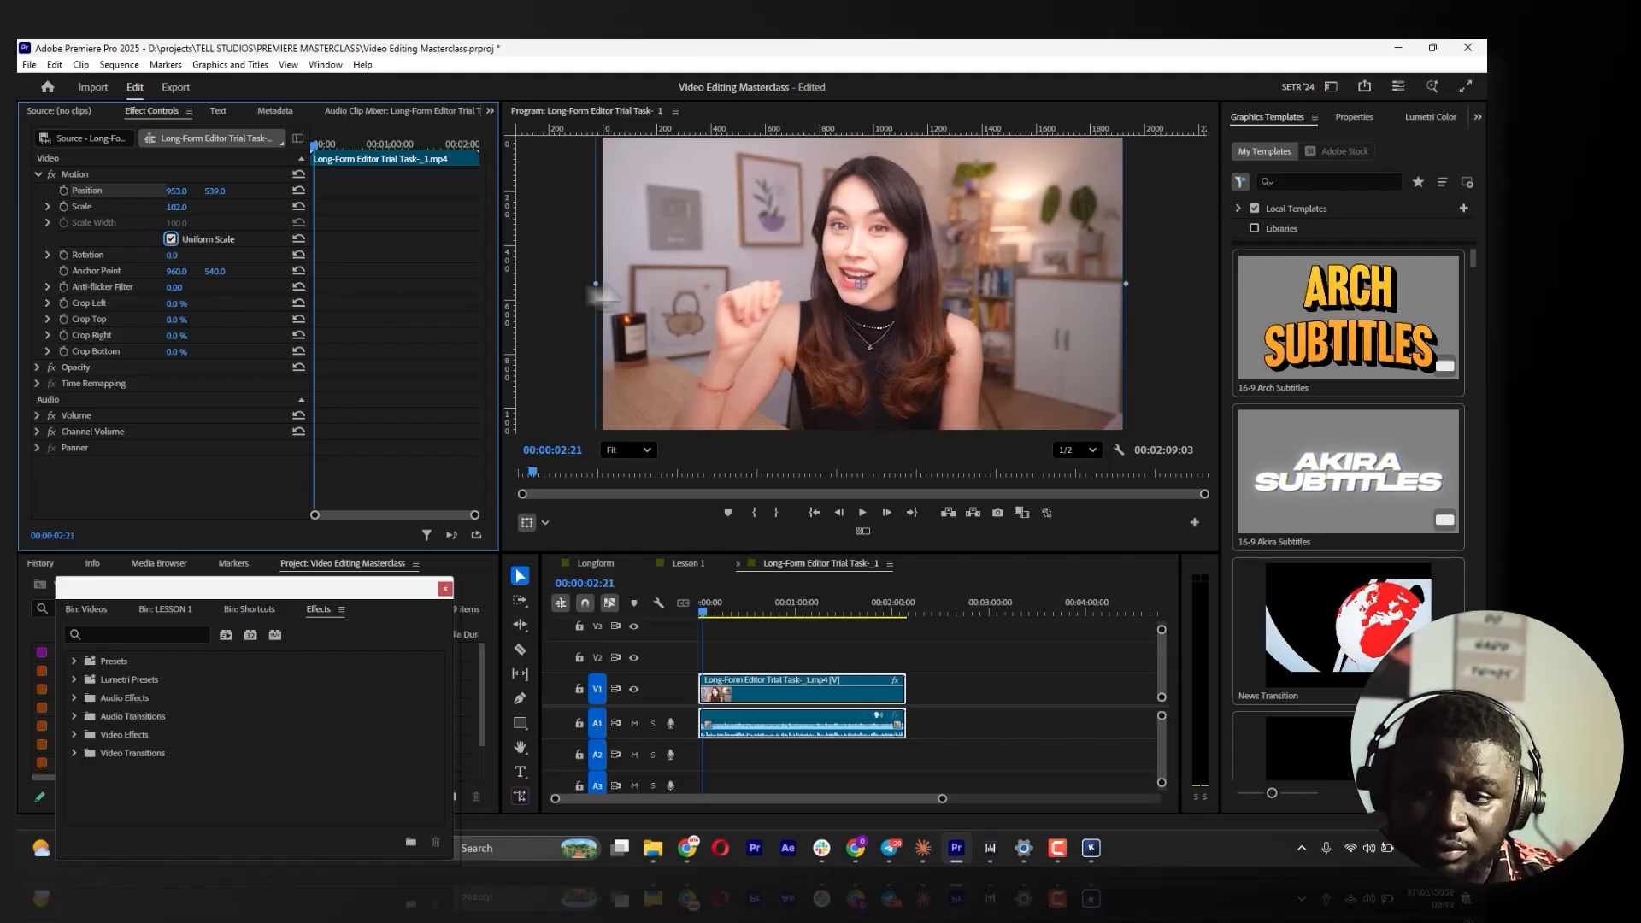
scroll(759, 287, up, 2)
click(170, 238)
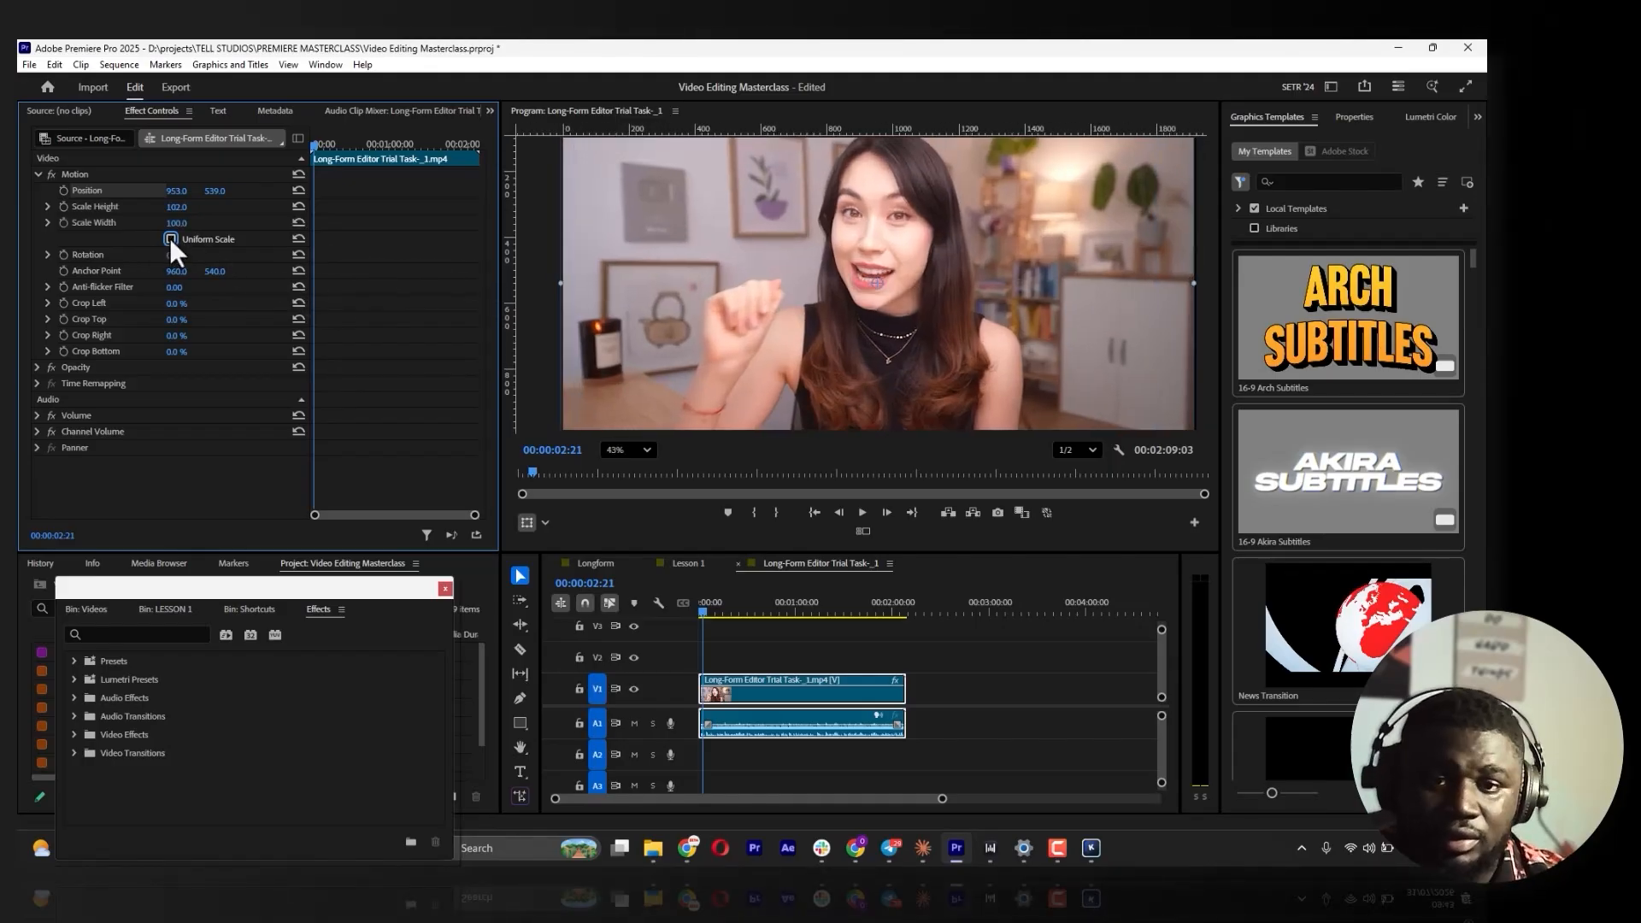
click(171, 239)
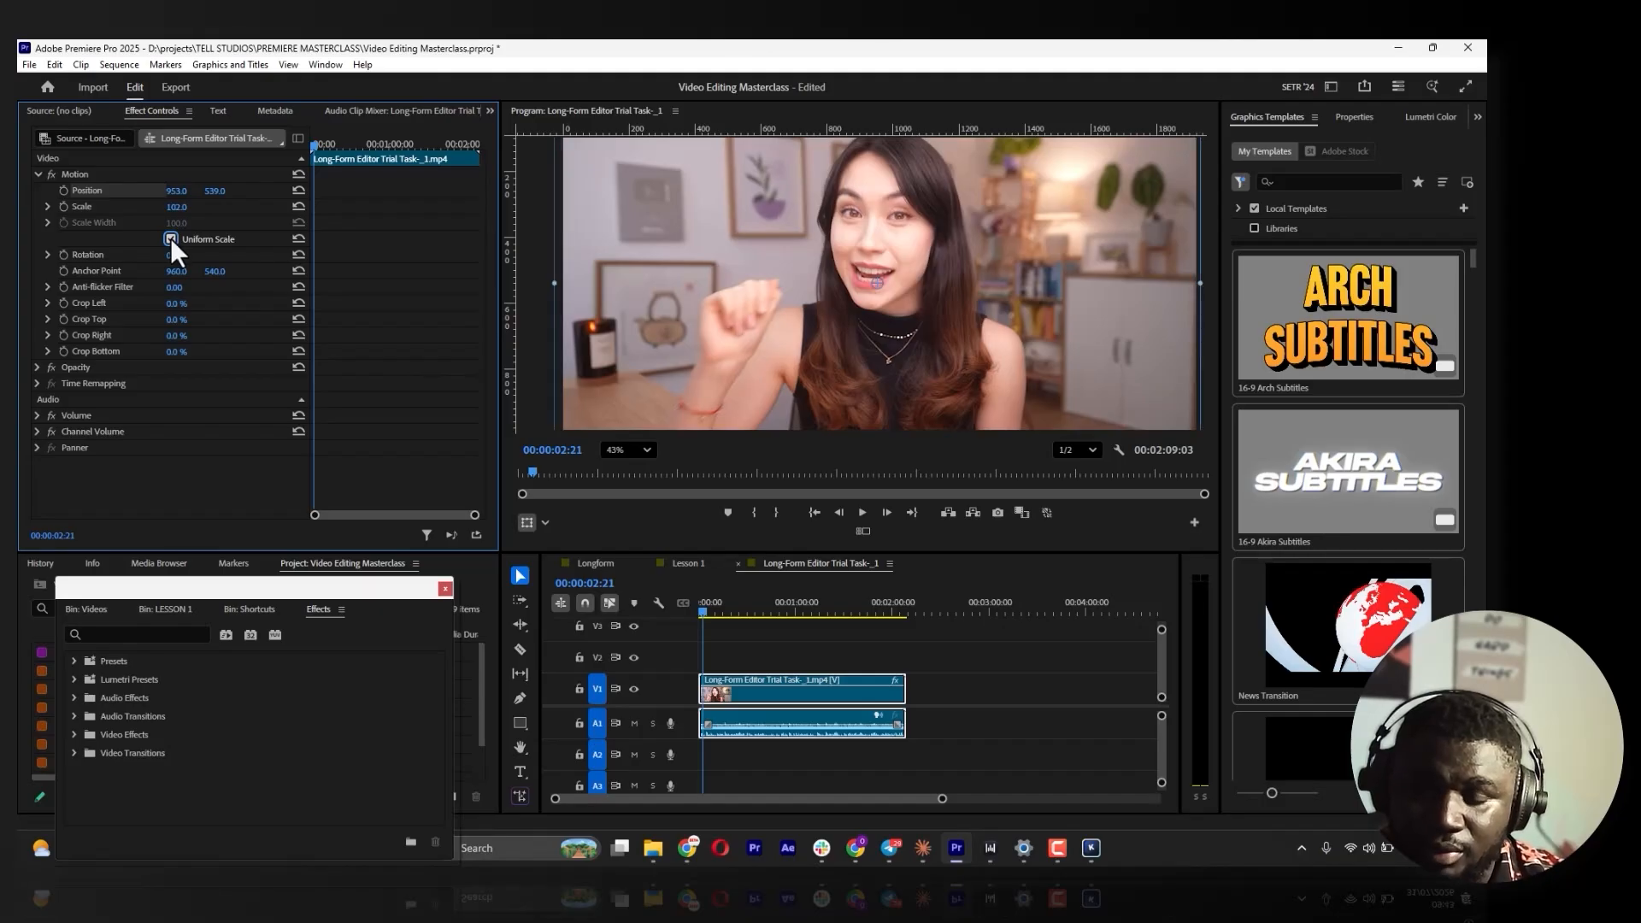
click(632, 447)
click(626, 472)
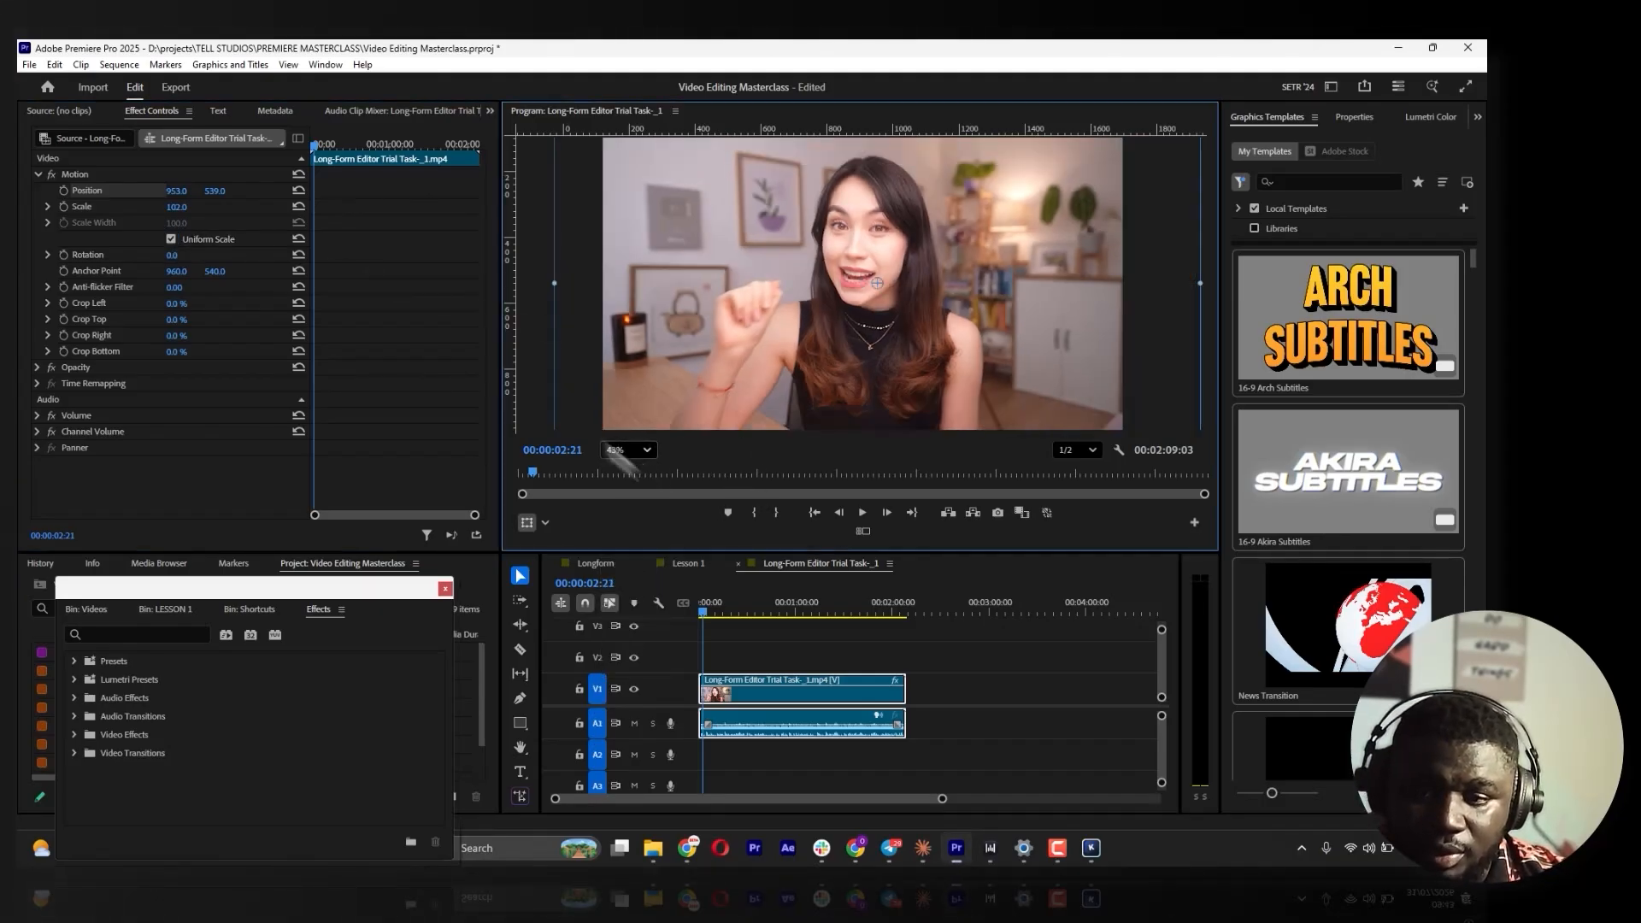
click(172, 239)
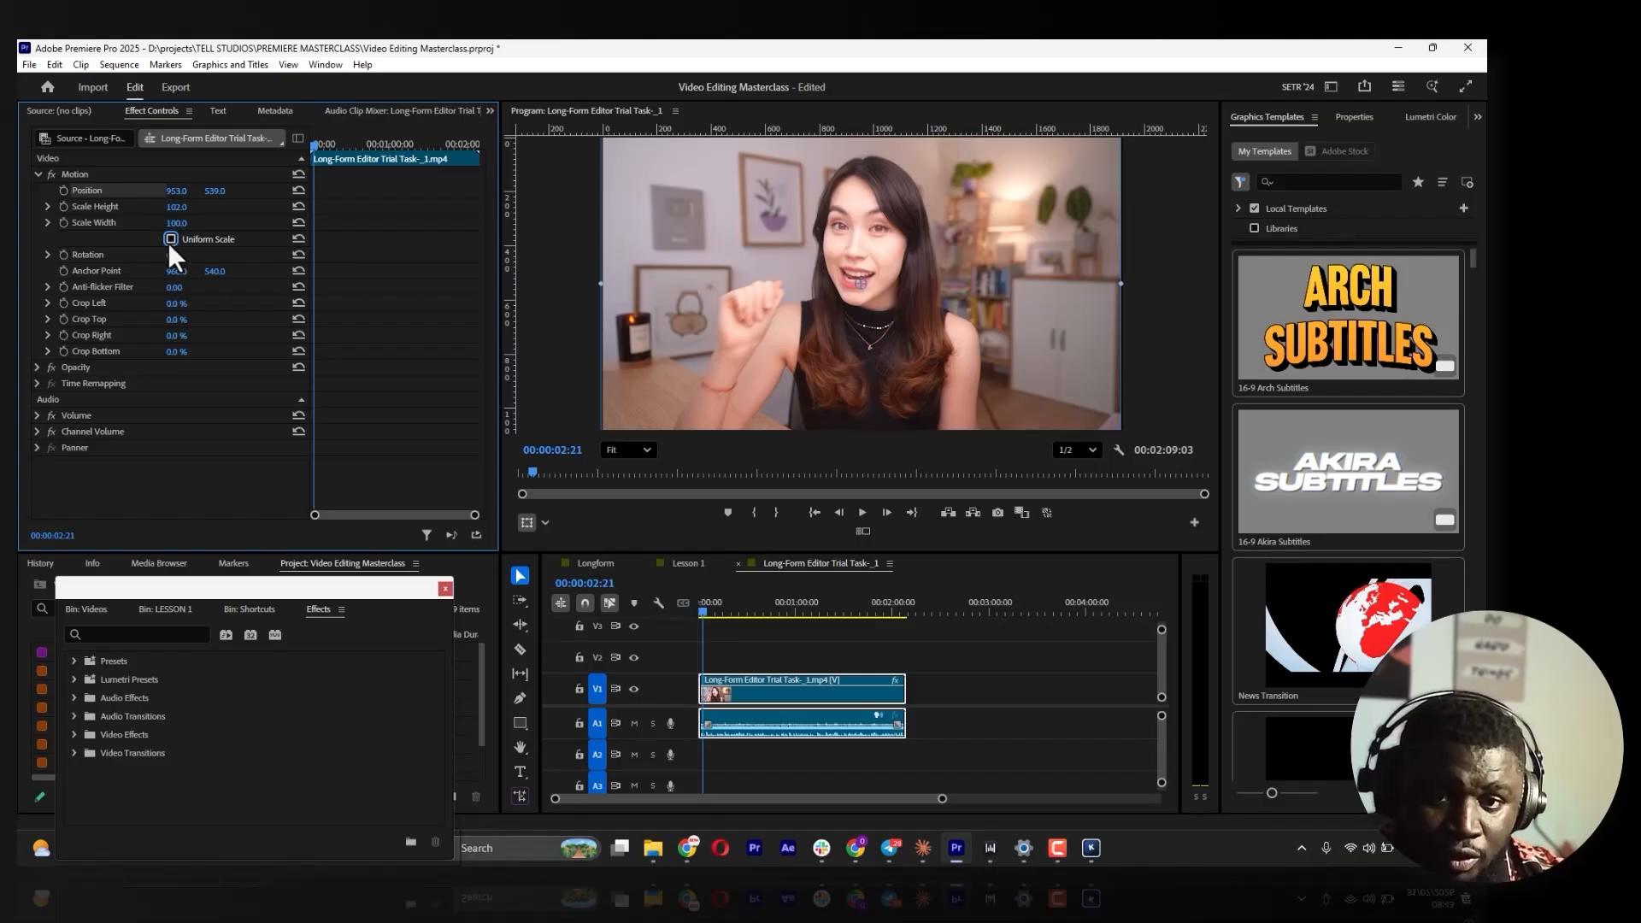
click(171, 240)
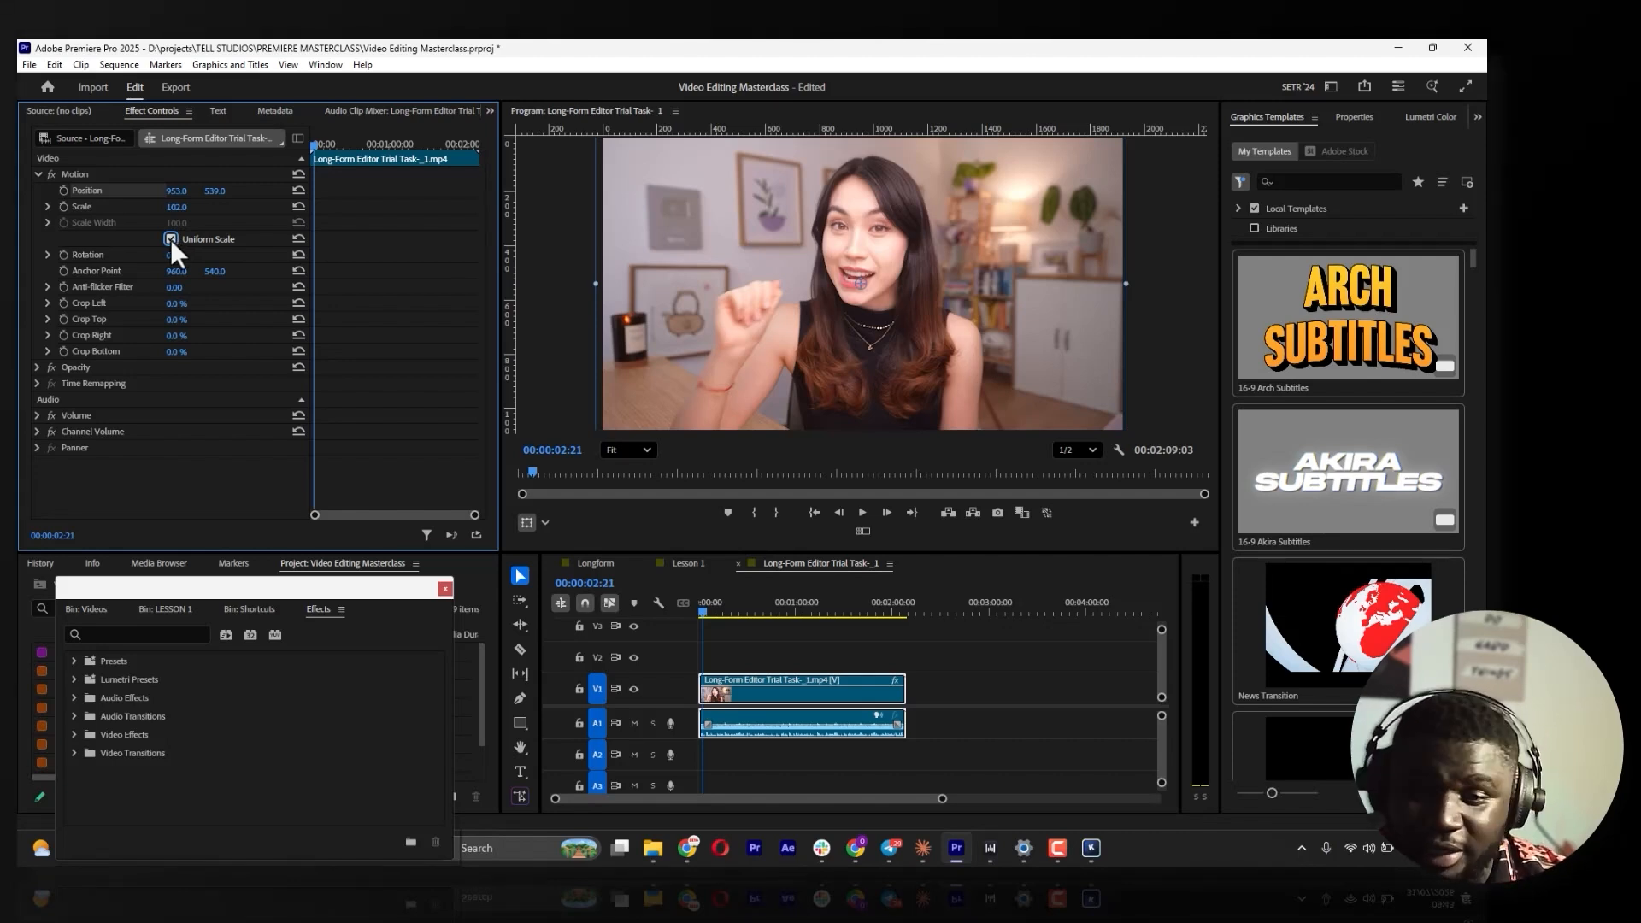
Disable Uniform Scale, stretch the clip to Scale Height 153 and Scale Width 193, and compare it with uniform scaling
click(171, 239)
drag(175, 222, 220, 206)
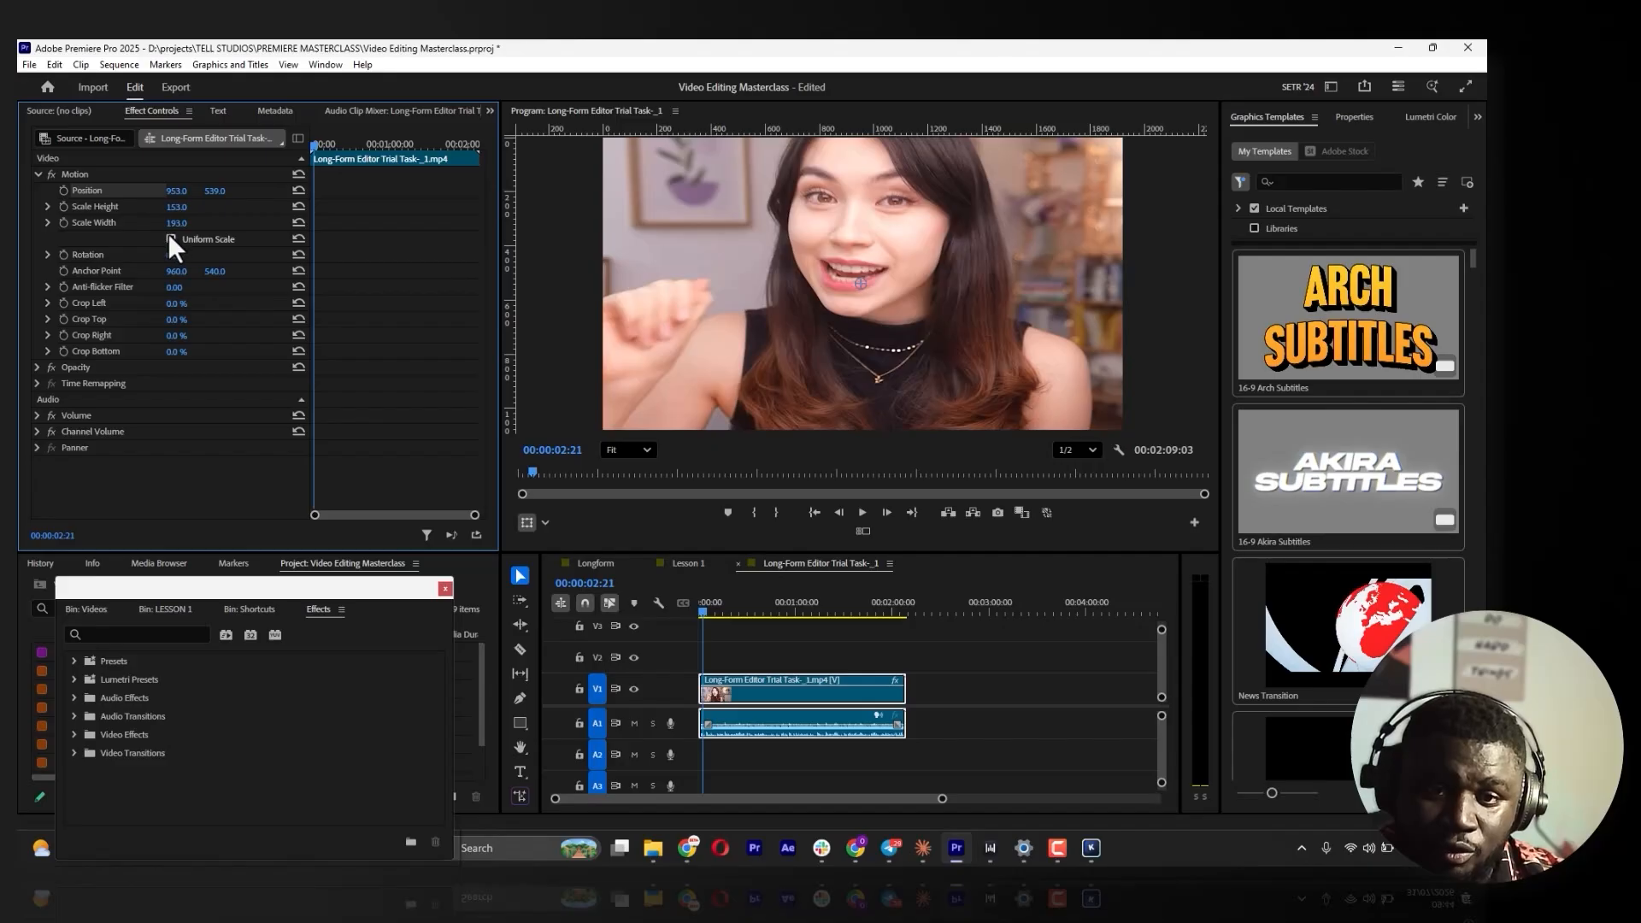
click(171, 239)
click(171, 239)
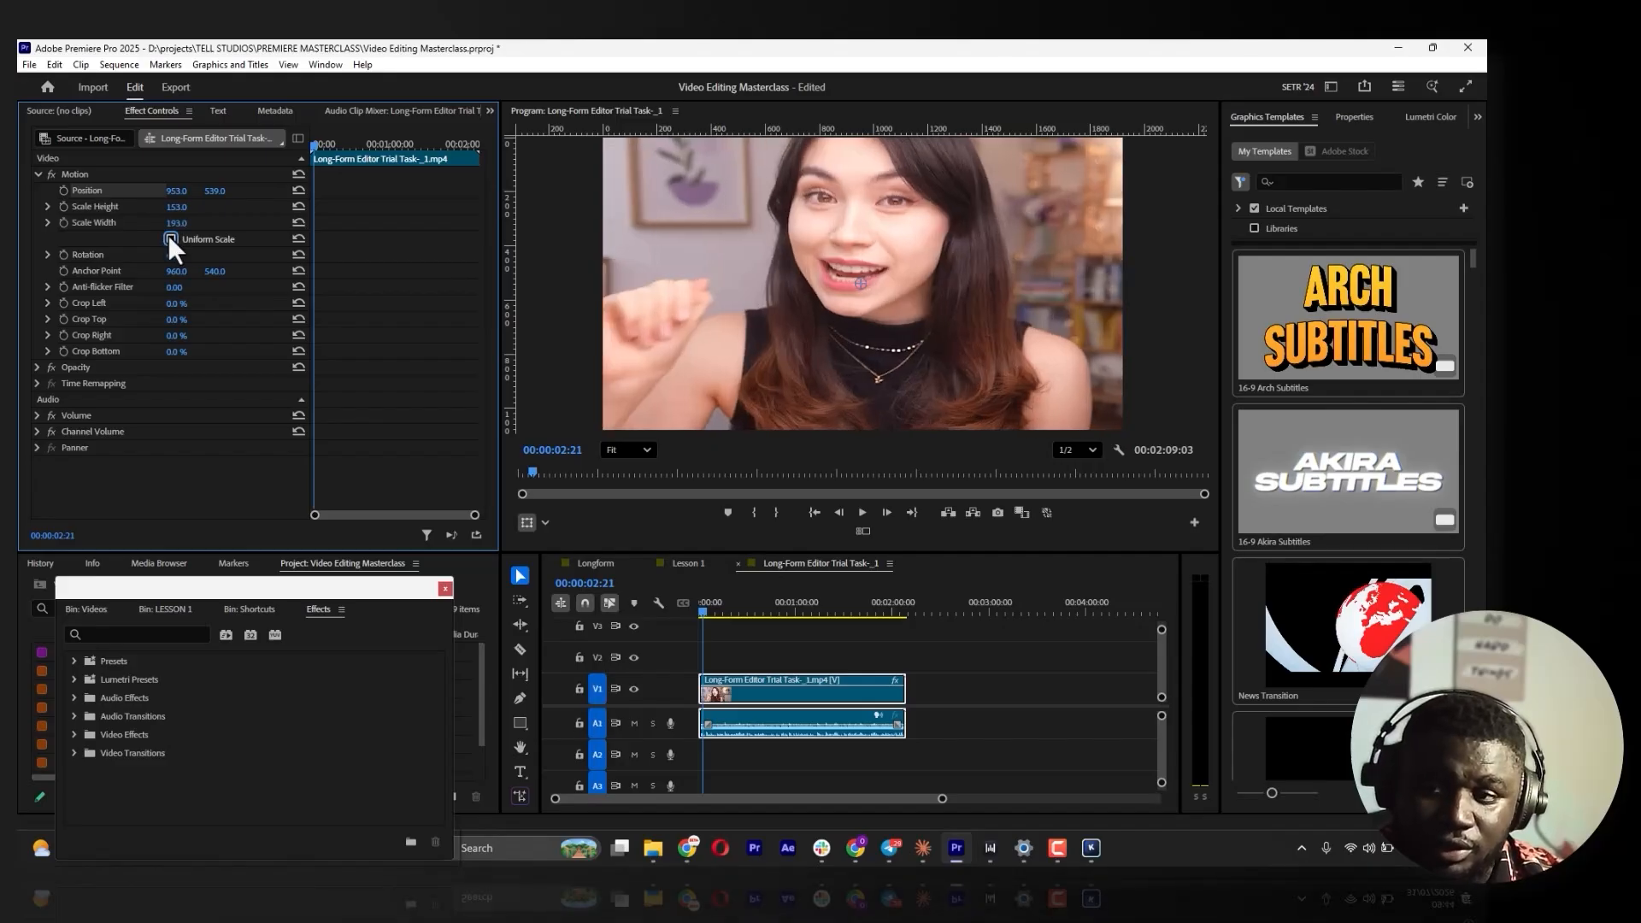
click(171, 239)
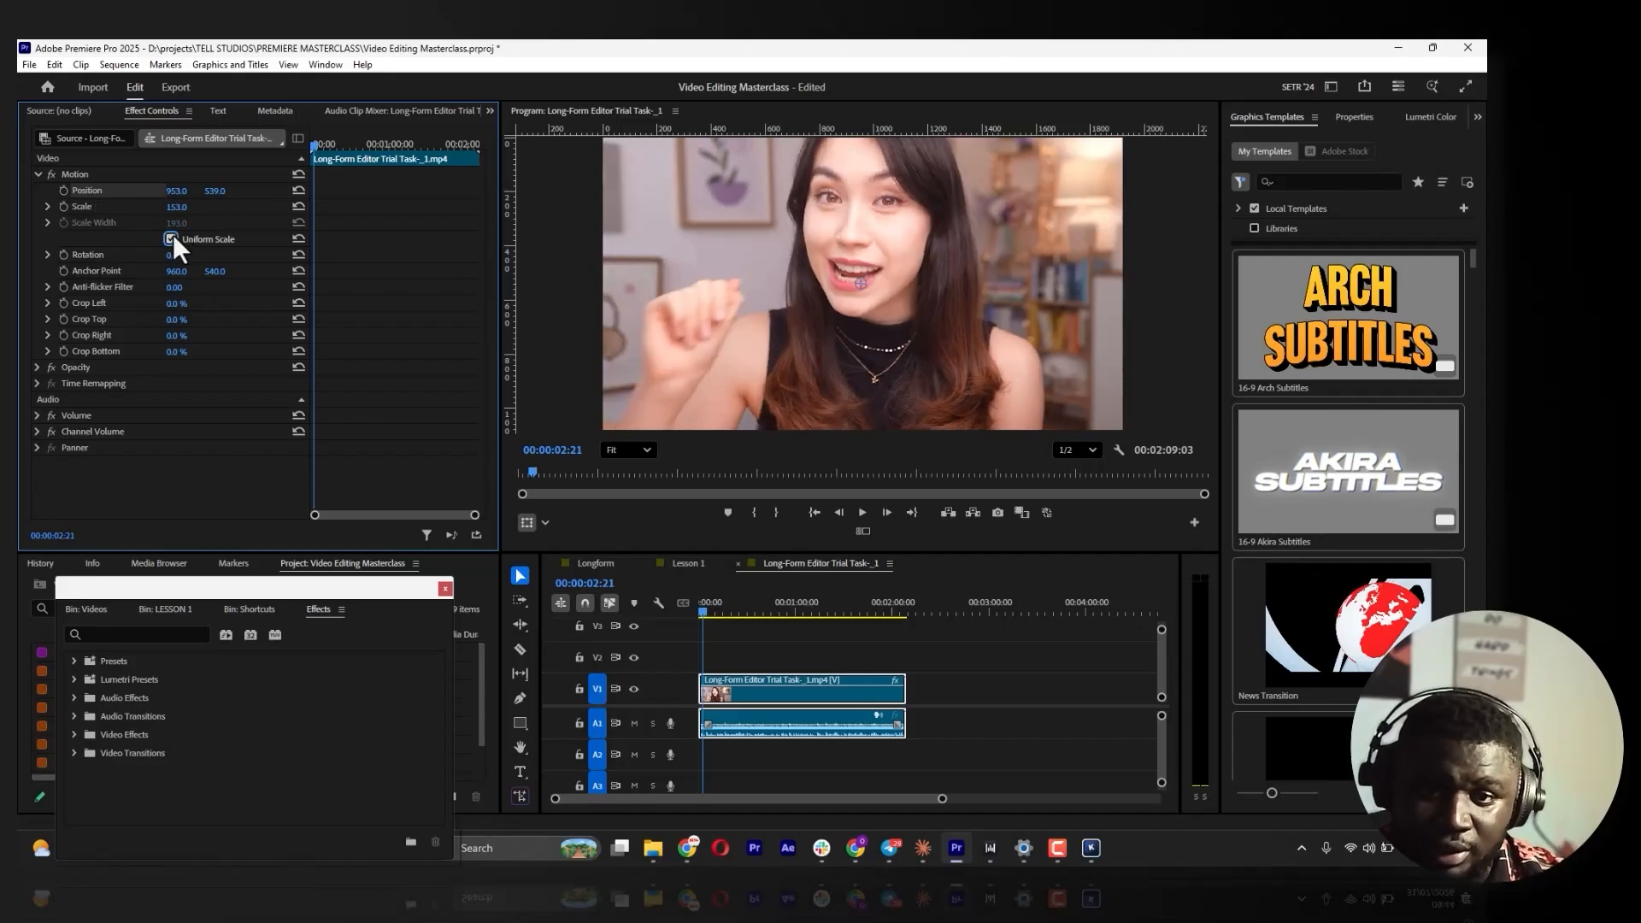
click(171, 239)
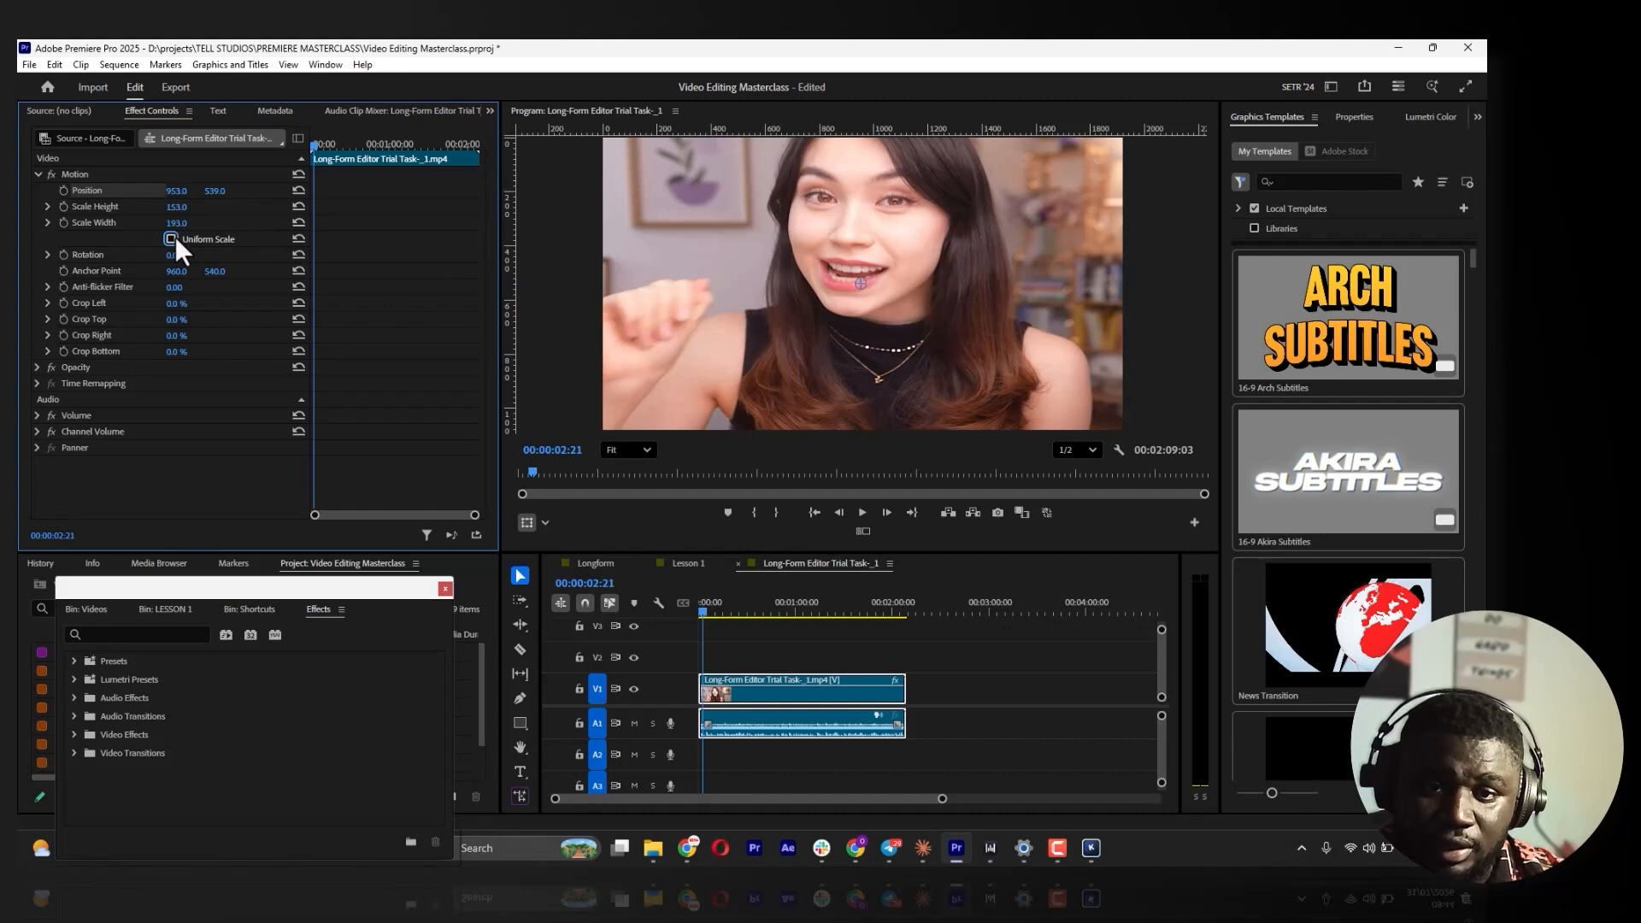
Reset the clip's Scale Width and Scale Height to their defaults and re-enable Uniform Scale
right_click(138, 227)
right_click(116, 222)
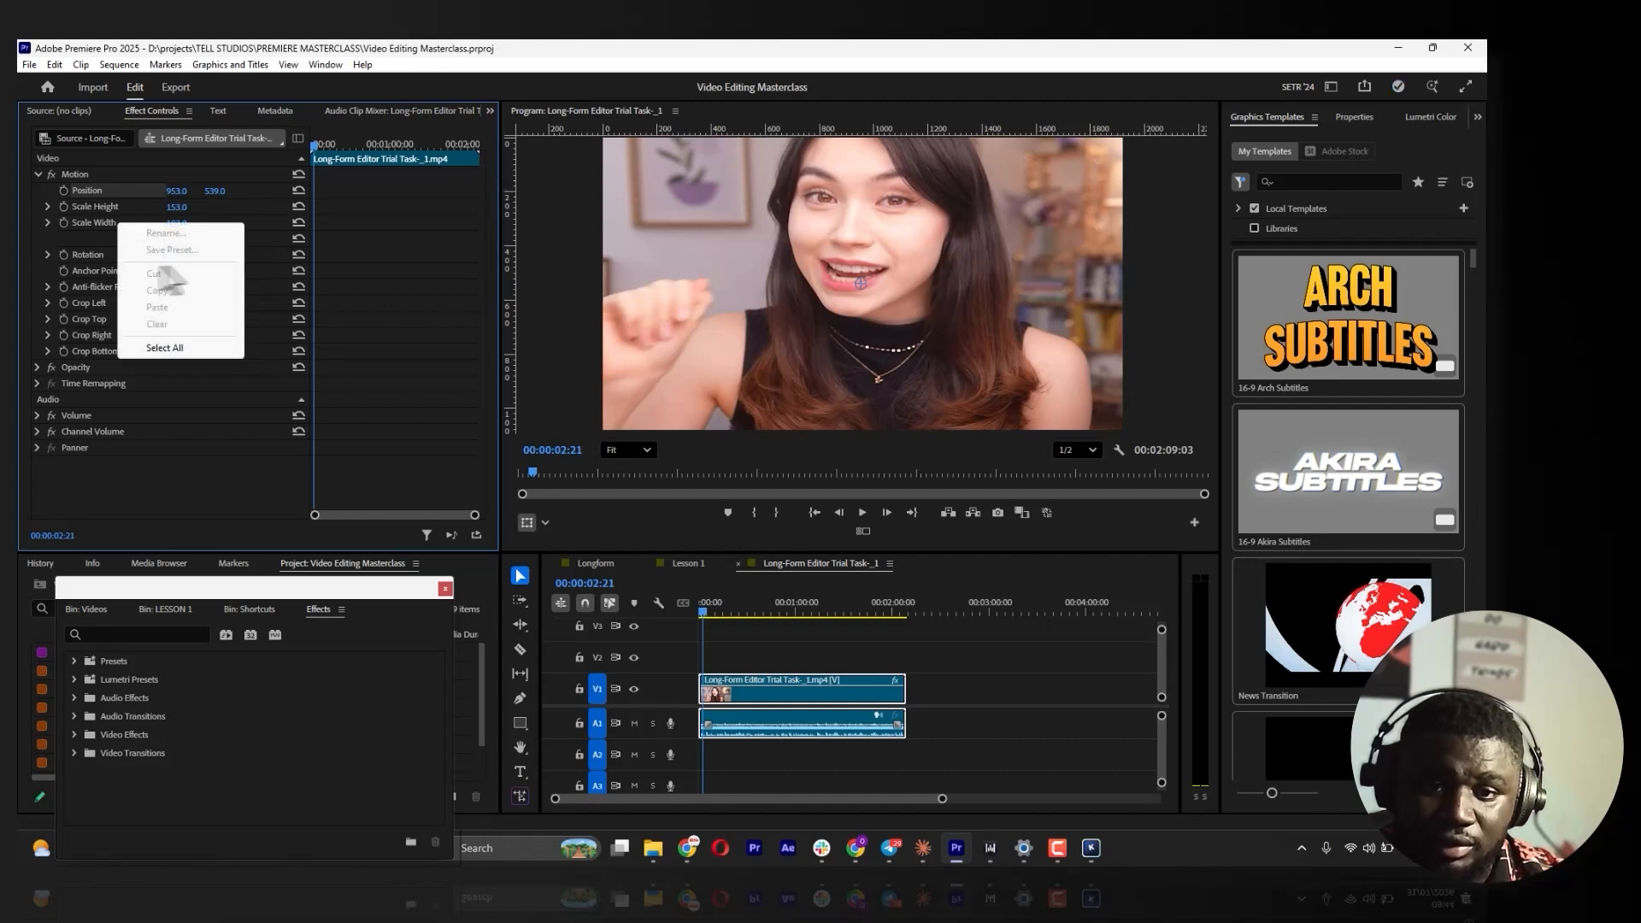
click(239, 214)
click(296, 223)
click(297, 207)
click(171, 239)
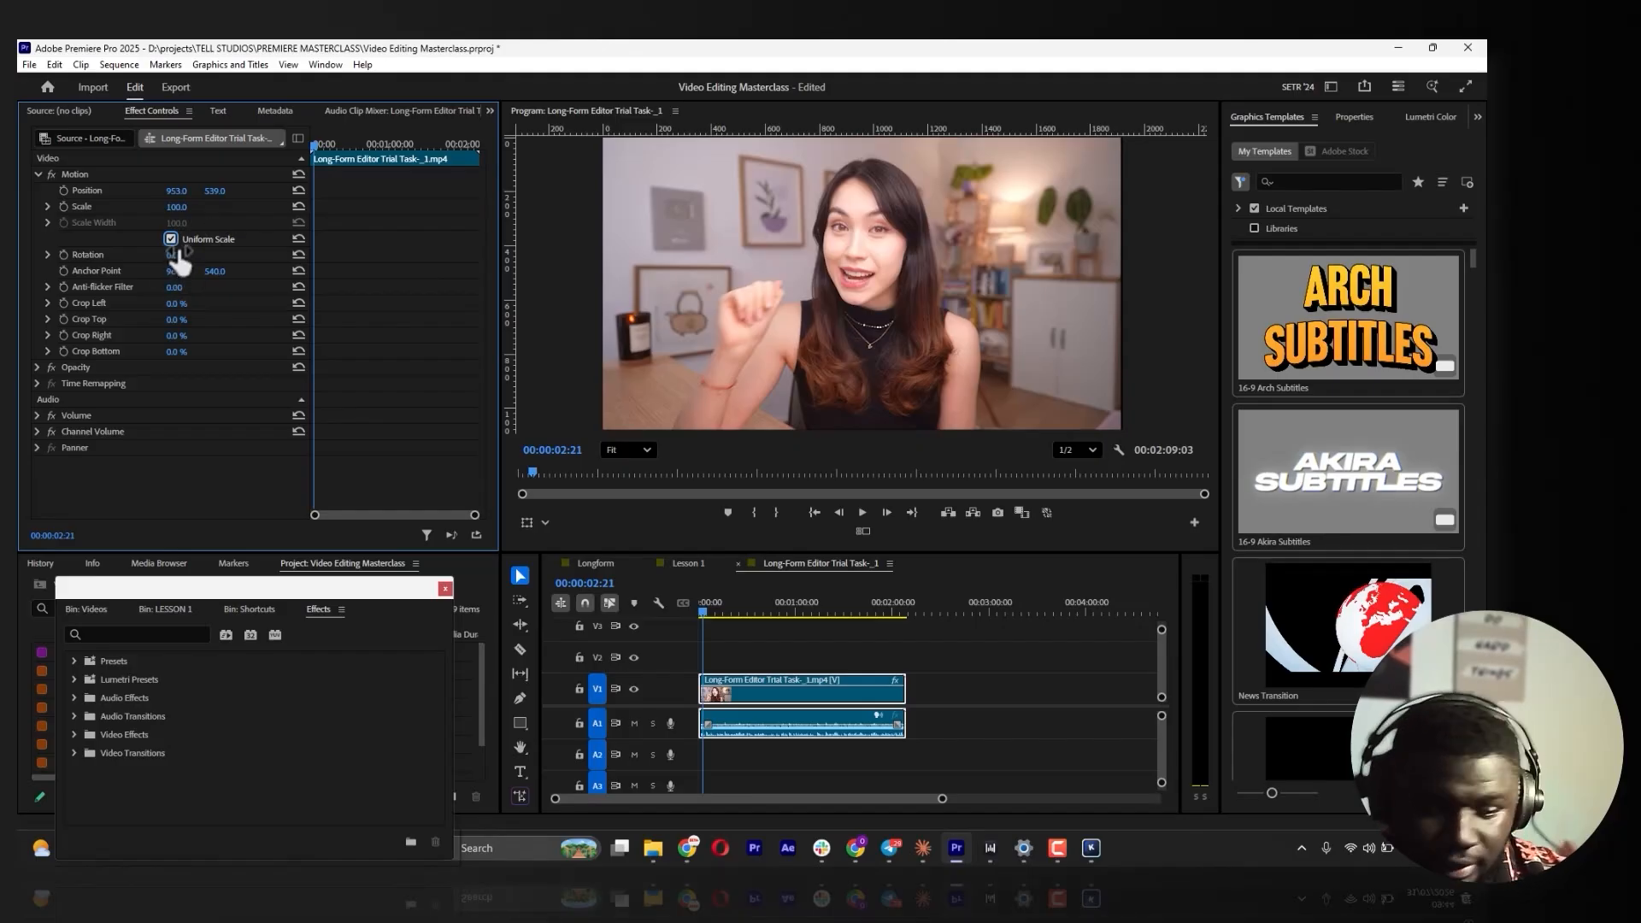
Set the clip's Motion values to Rotation 357°, Scale 29 and Position 1397, 458
drag(173, 262, 389, 262)
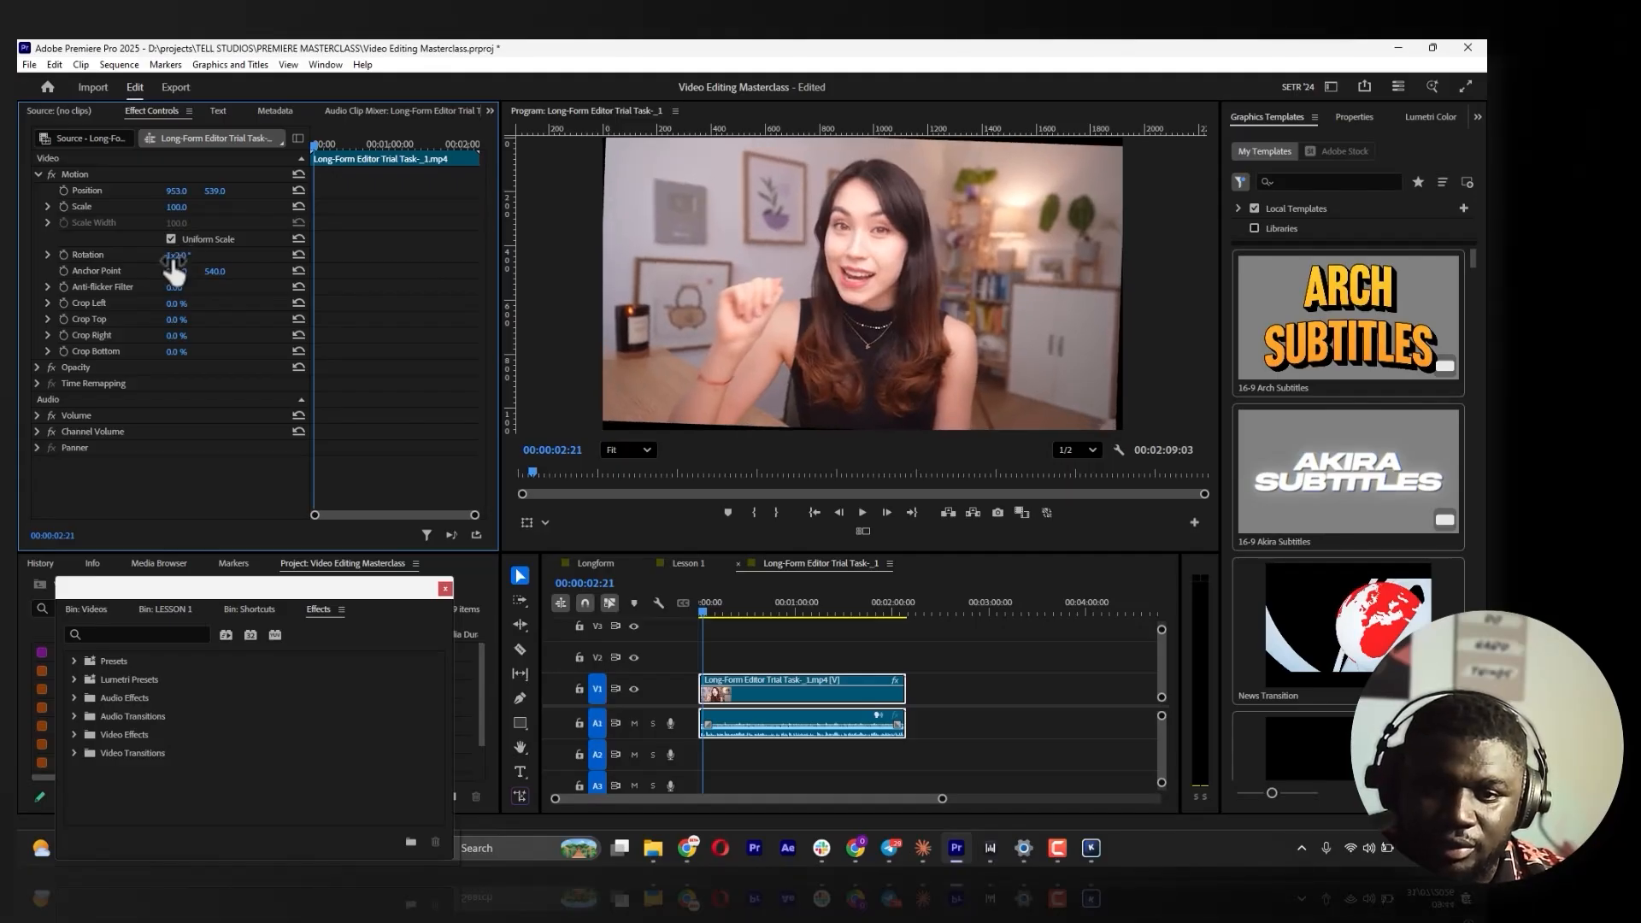
drag(174, 272, 181, 263)
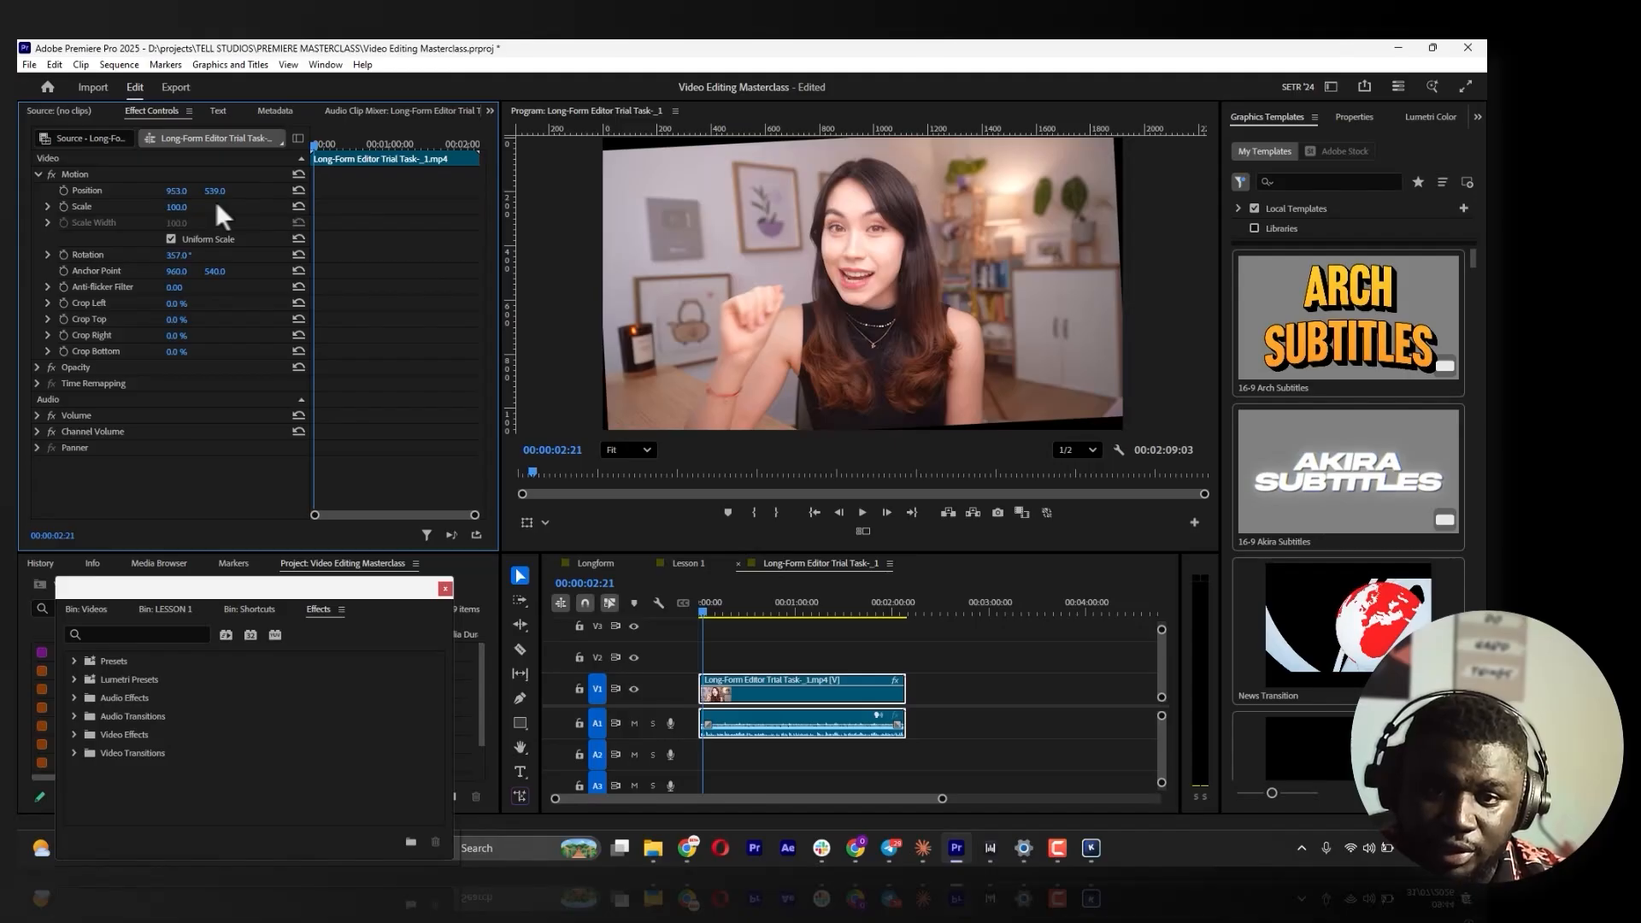
drag(214, 190, 665, 191)
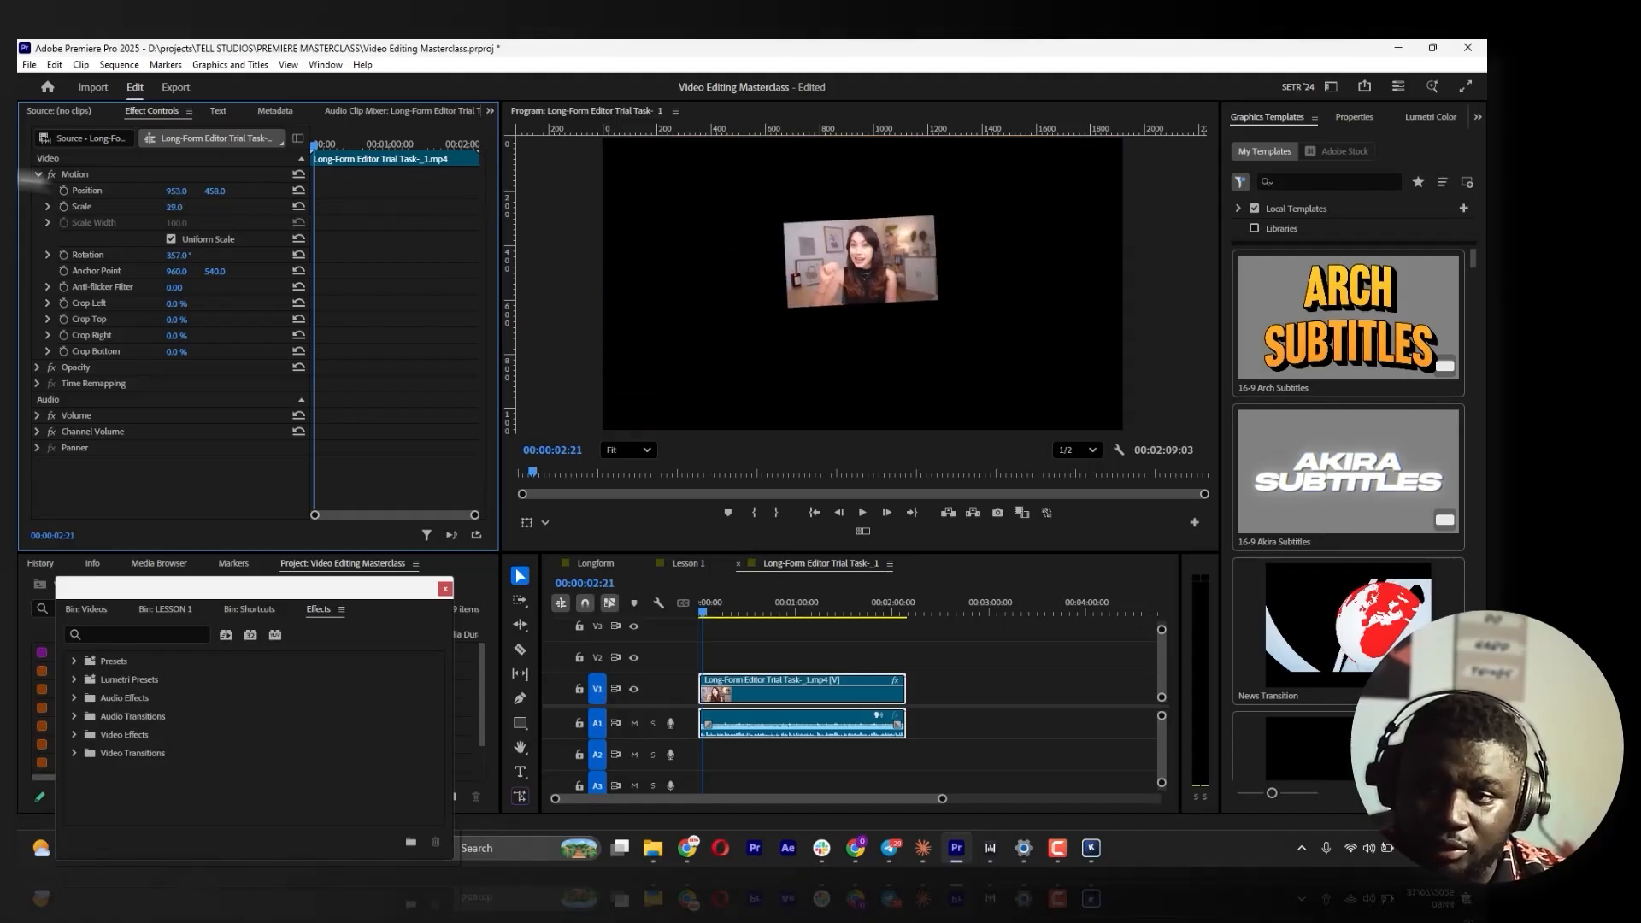
drag(173, 195, 96, 157)
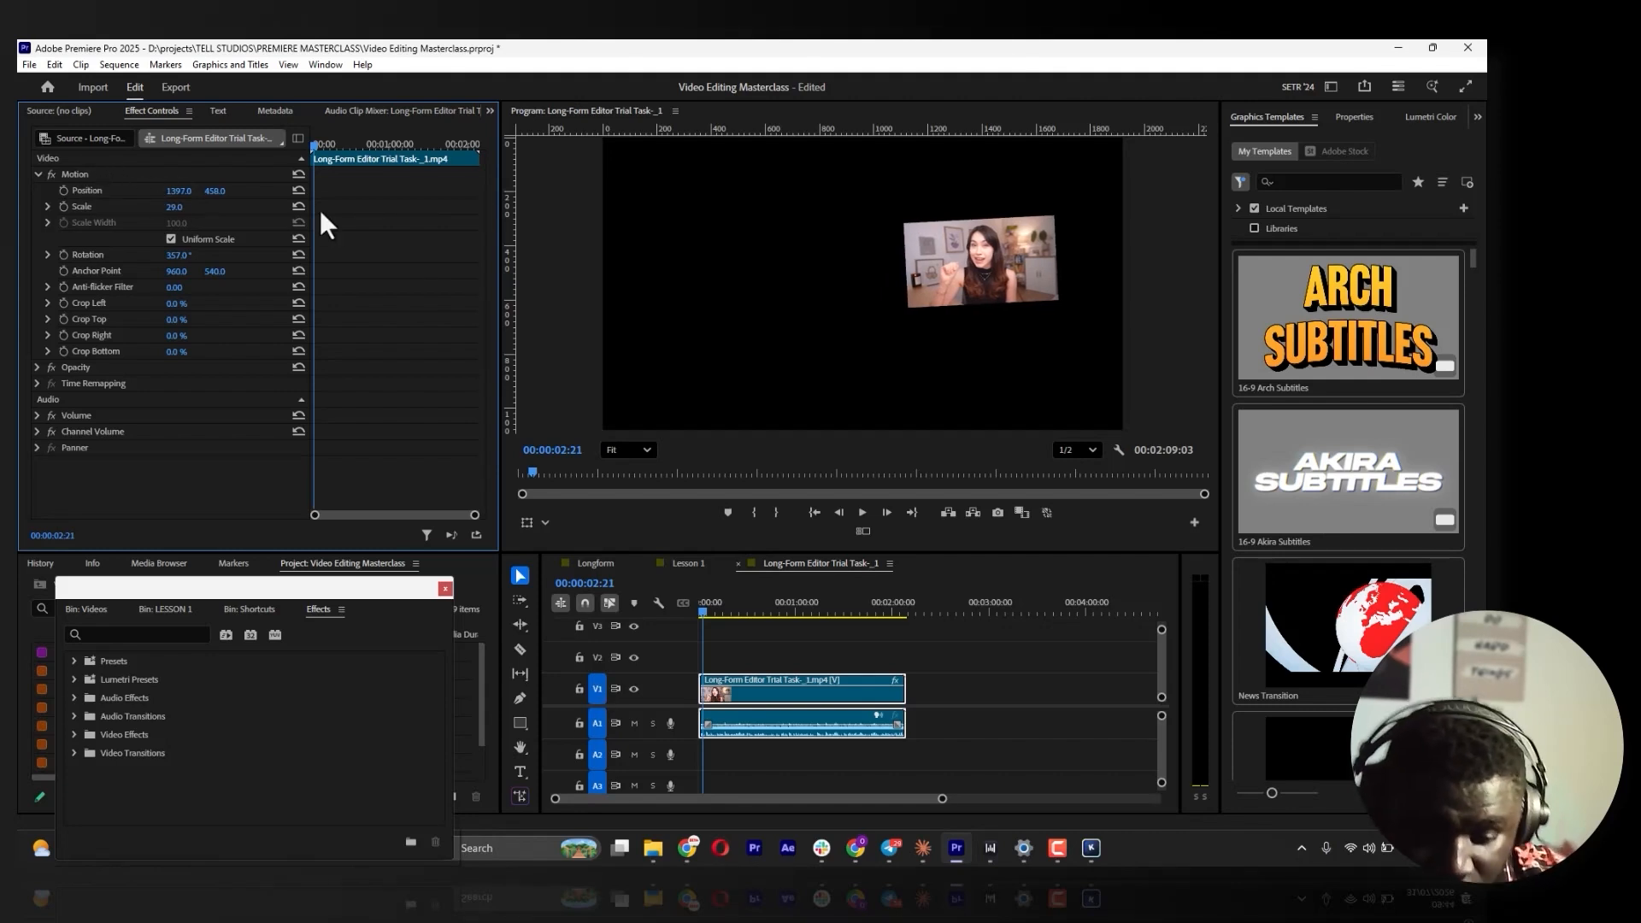
Reset the clip's Position, Scale and Rotation to their default values
click(299, 190)
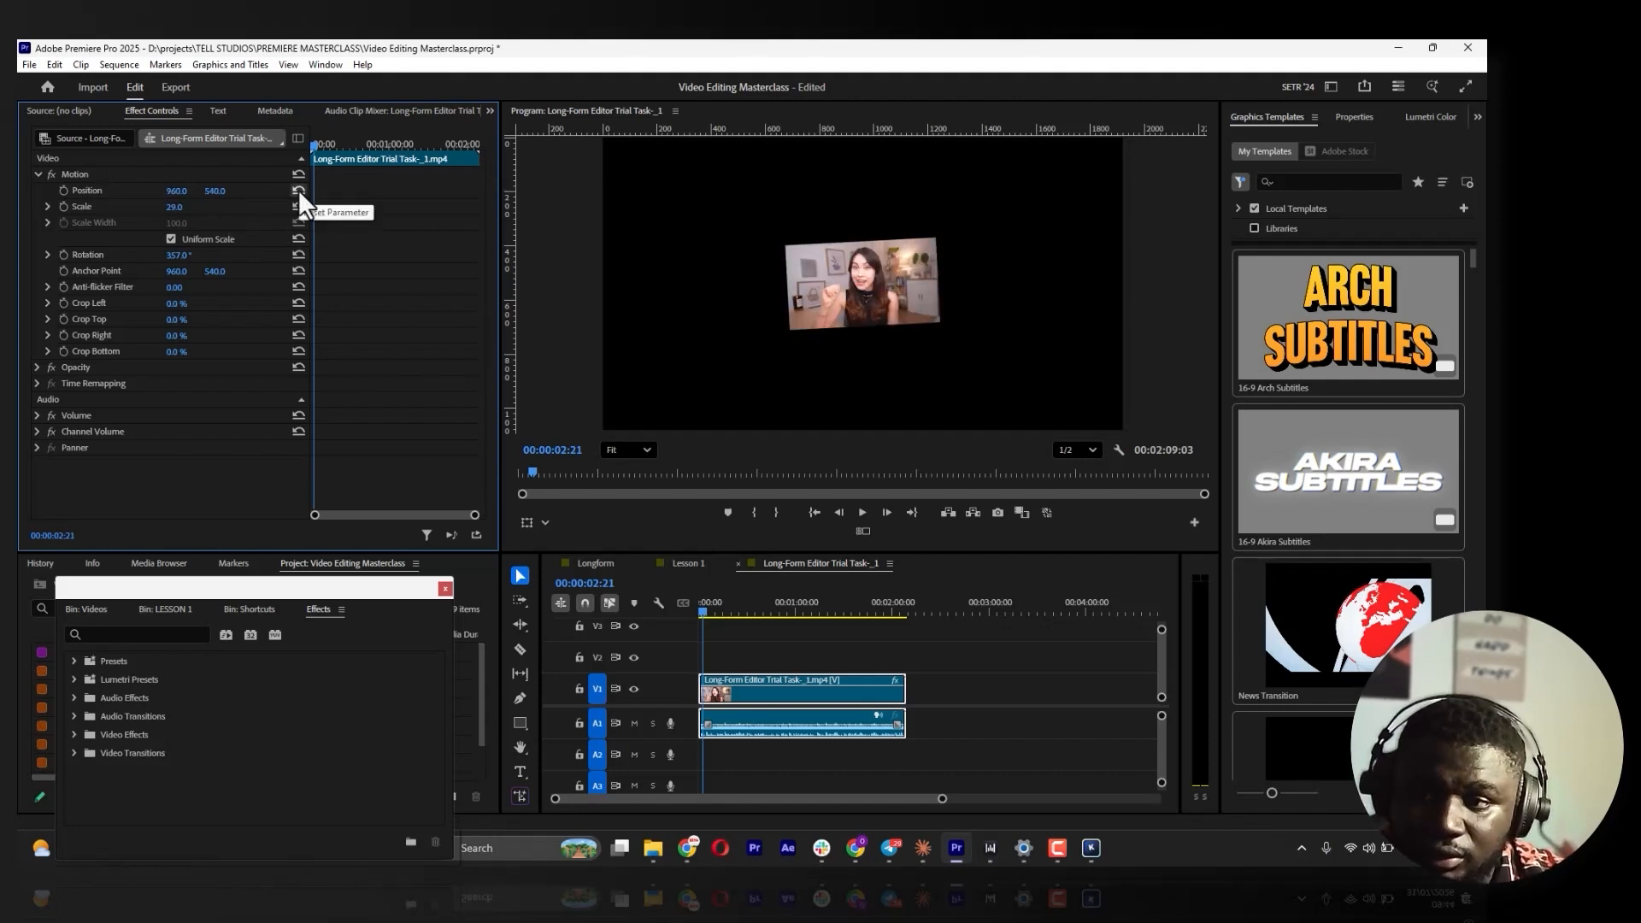
click(298, 207)
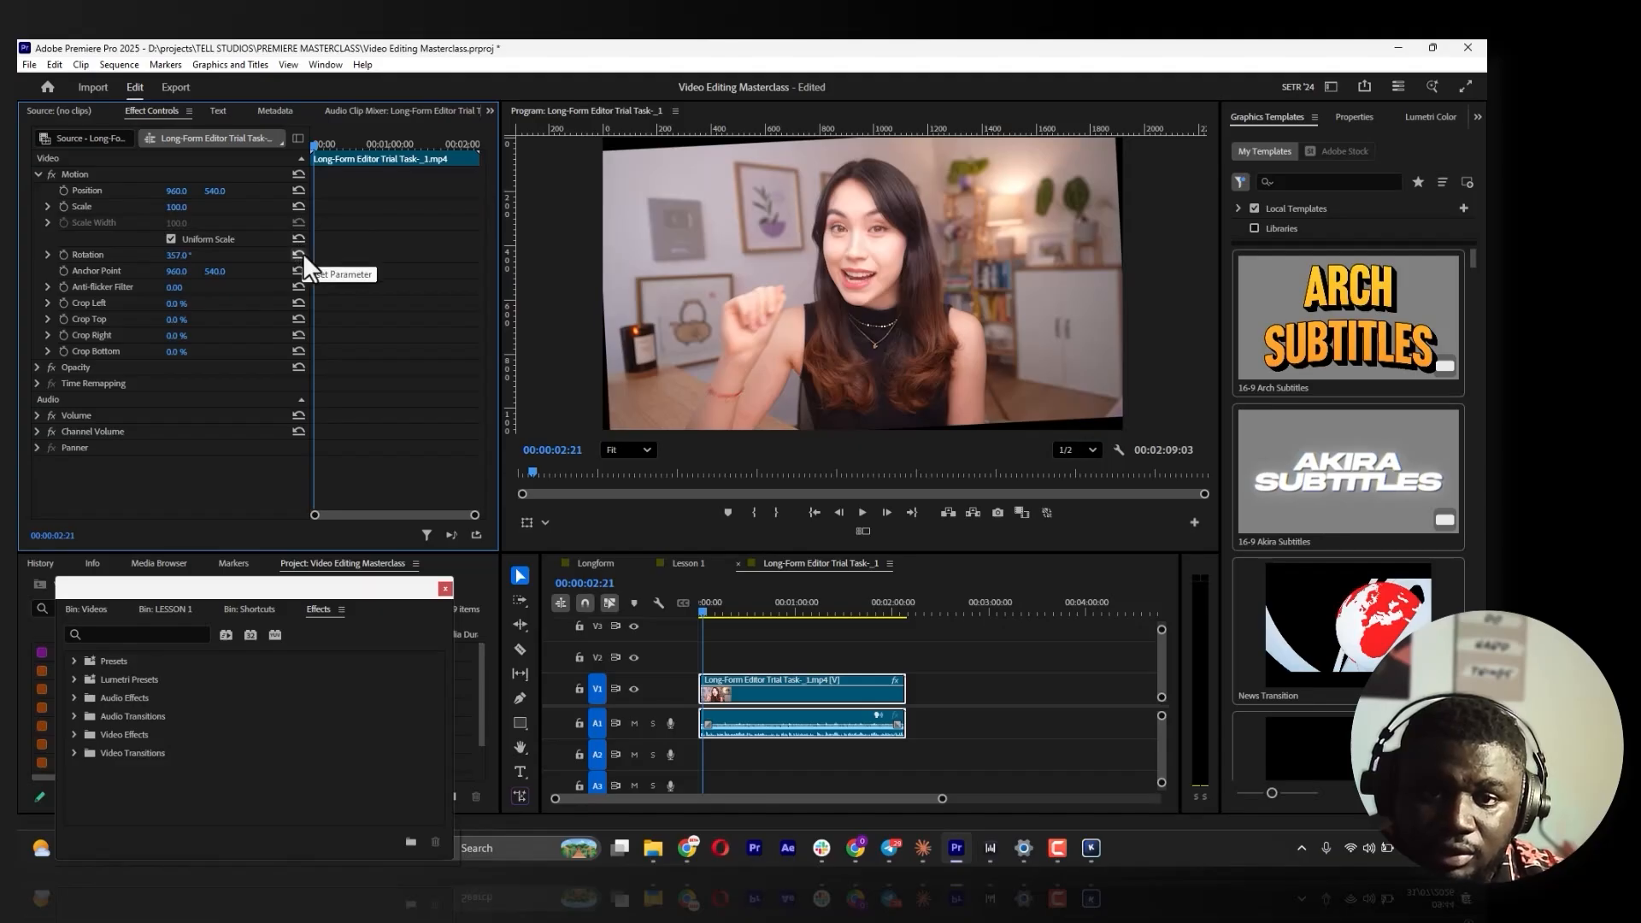
click(299, 254)
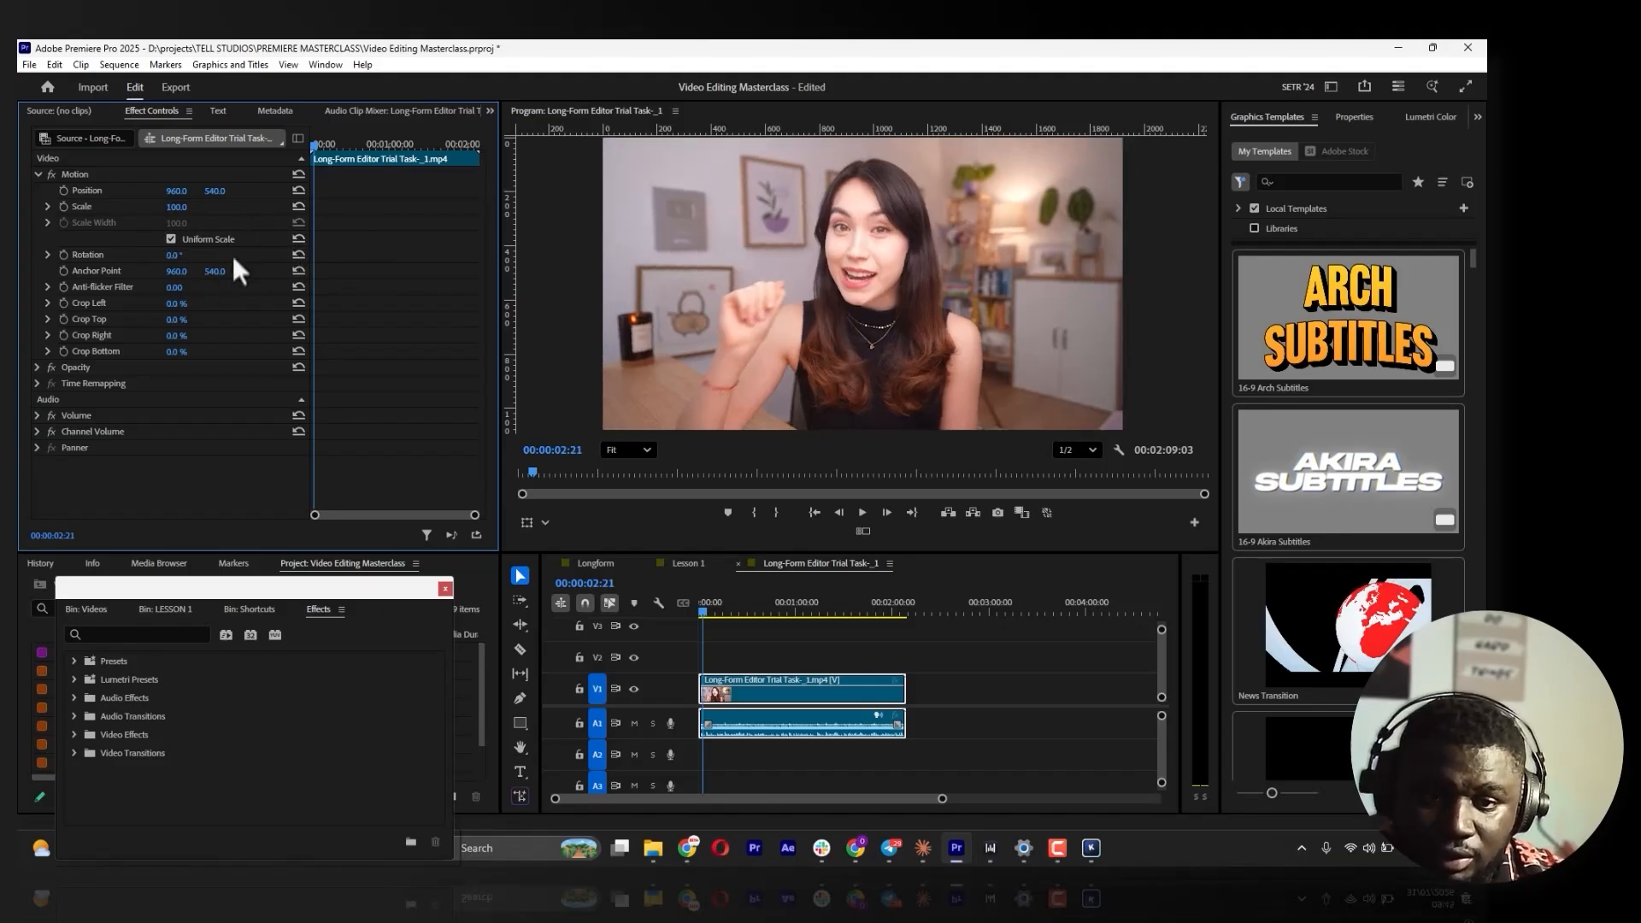
Move the clip's anchor point to about 962.7, 554.5, shift the clip to about Position 957.6, 523.8, and reset the anchor point
click(138, 269)
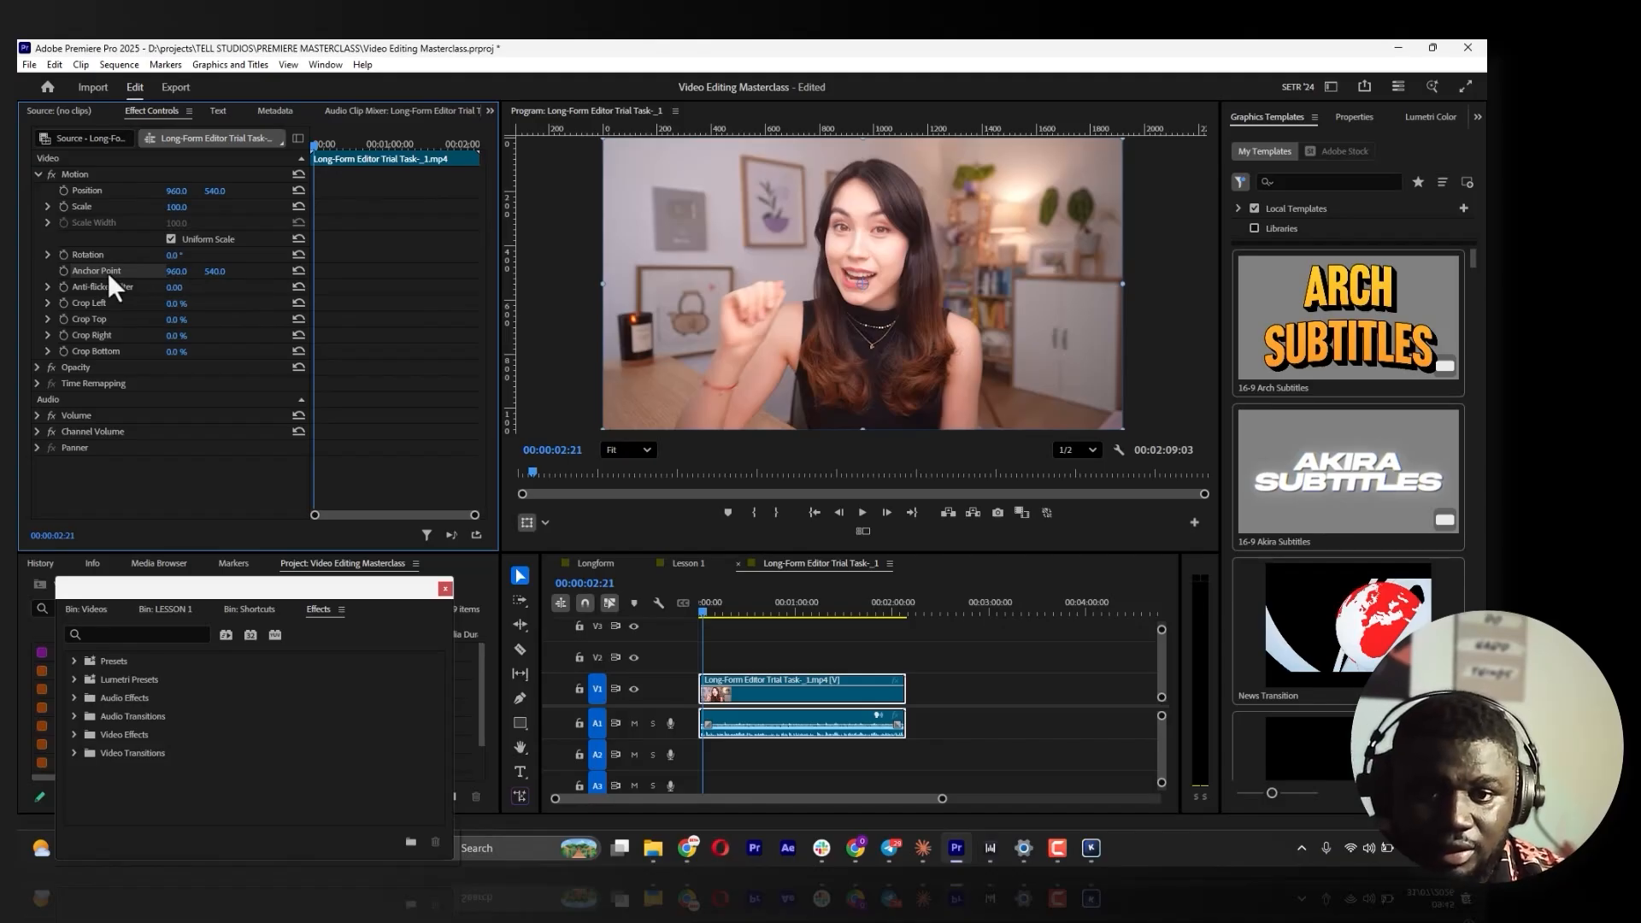
scroll(860, 283, up, 4)
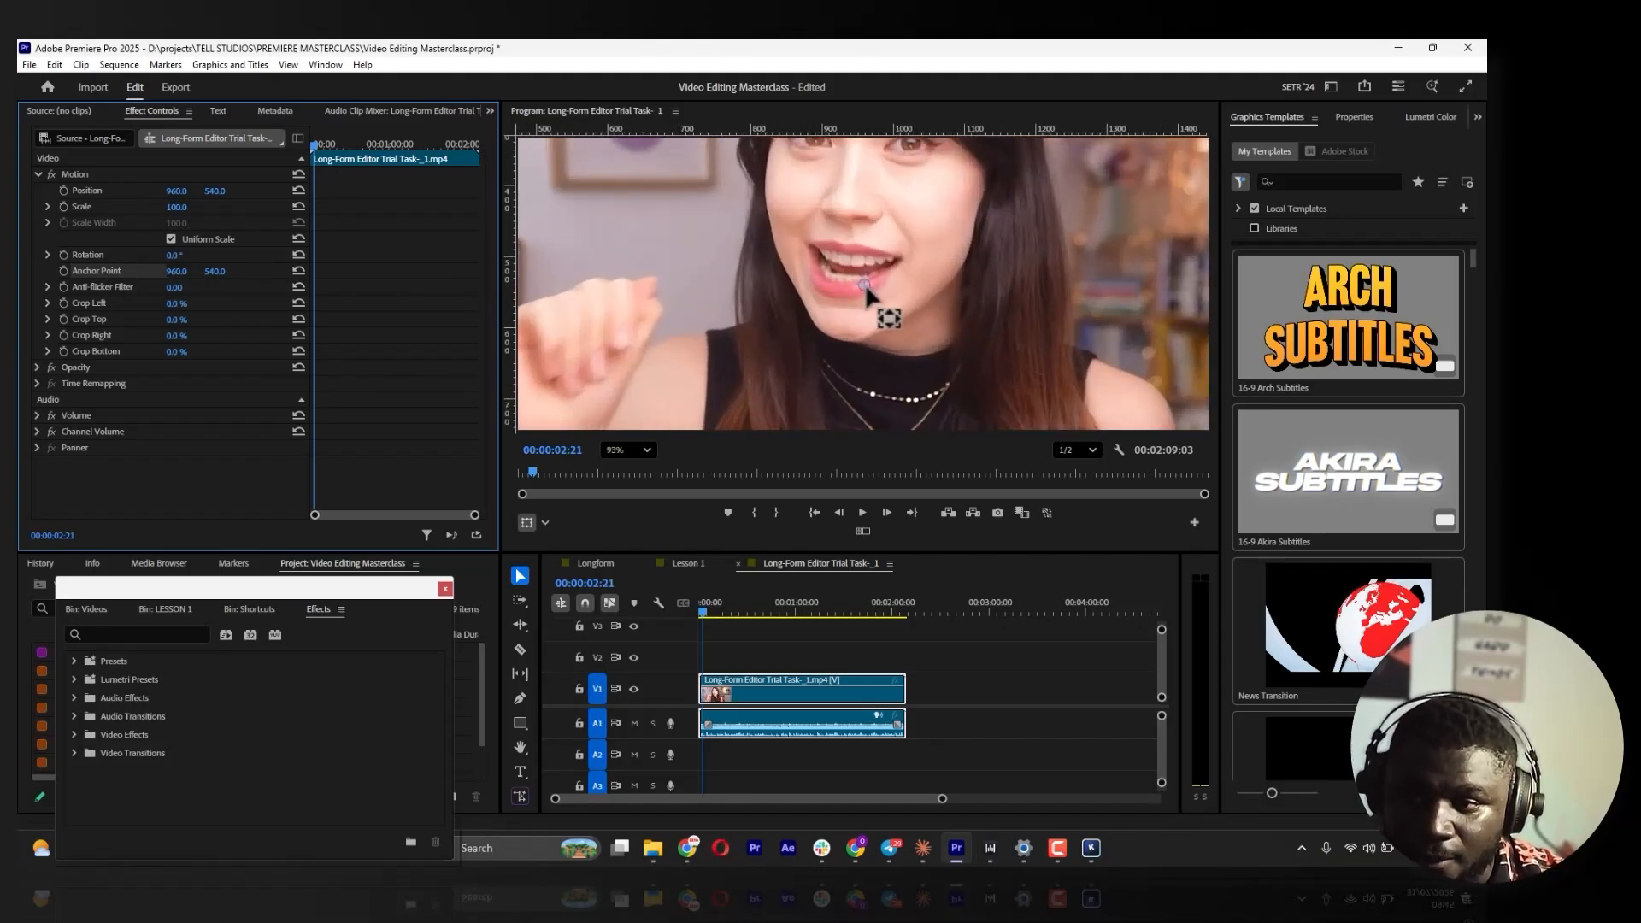
drag(866, 289, 866, 295)
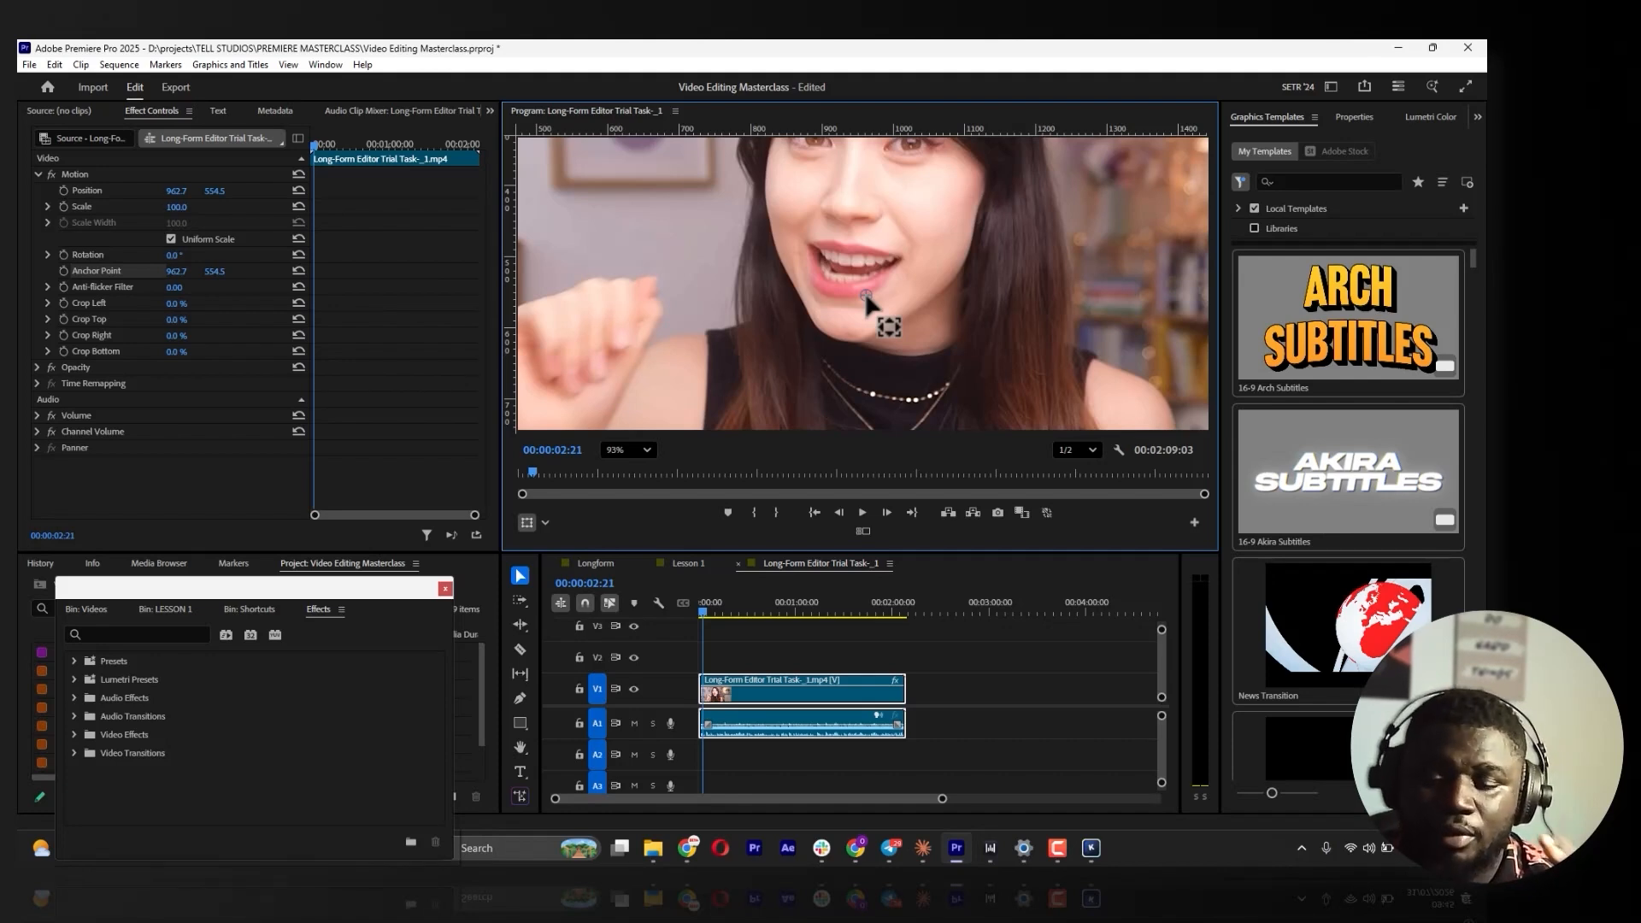
scroll(868, 299, down, 3)
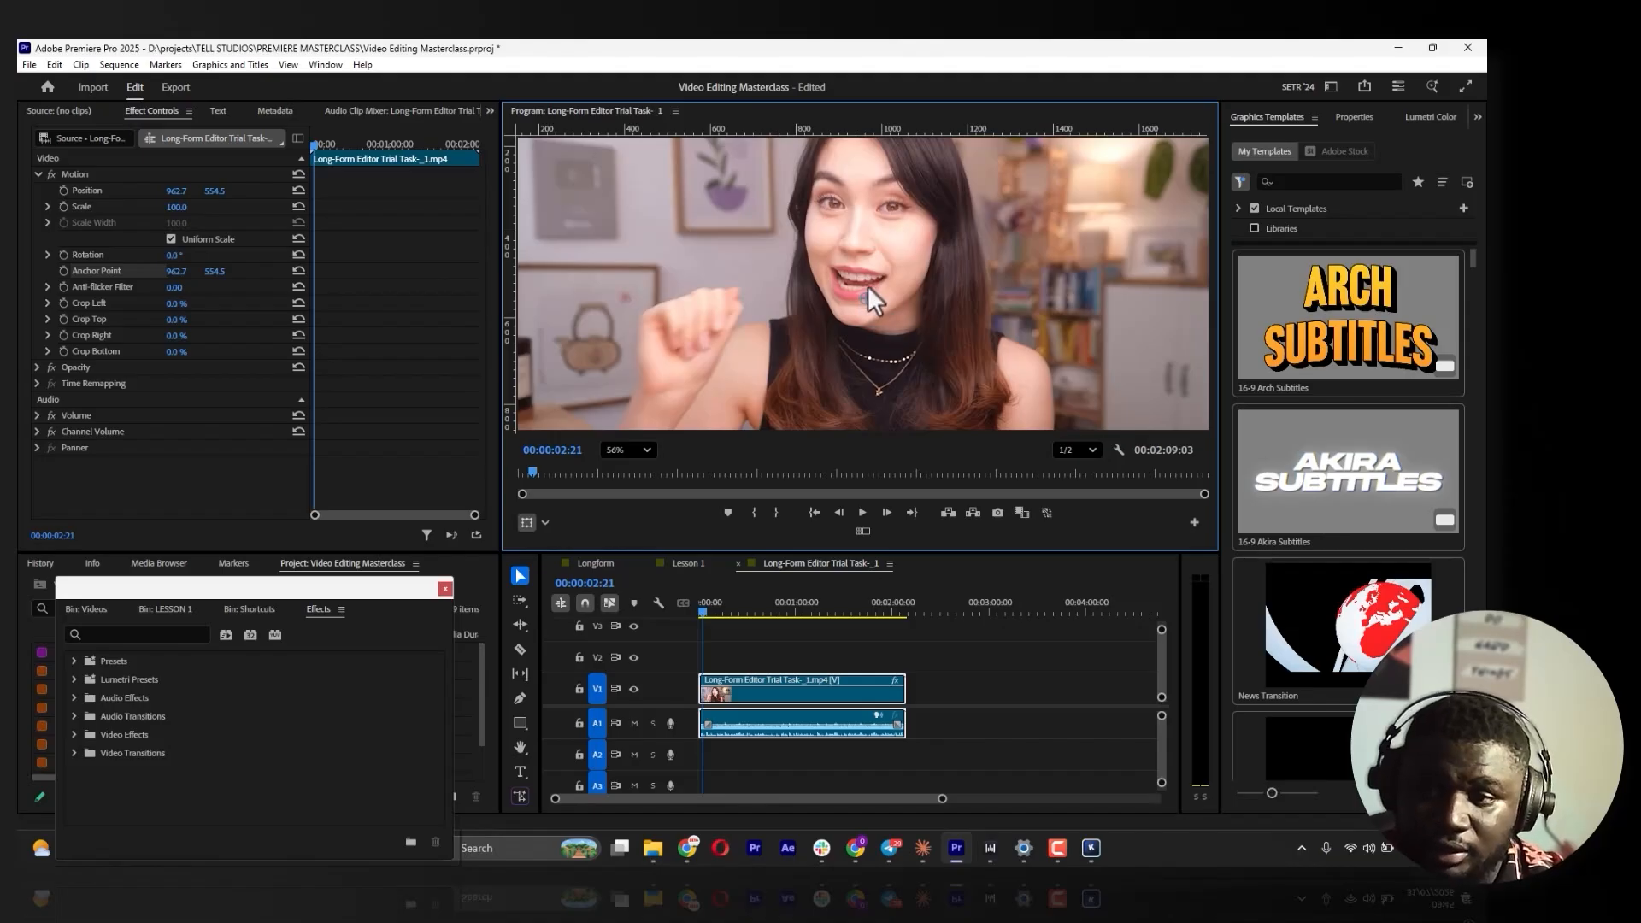
scroll(869, 285, down, 2)
mouse_move(889, 269)
mouse_down()
mouse_move(911, 289)
mouse_move(906, 265)
mouse_up()
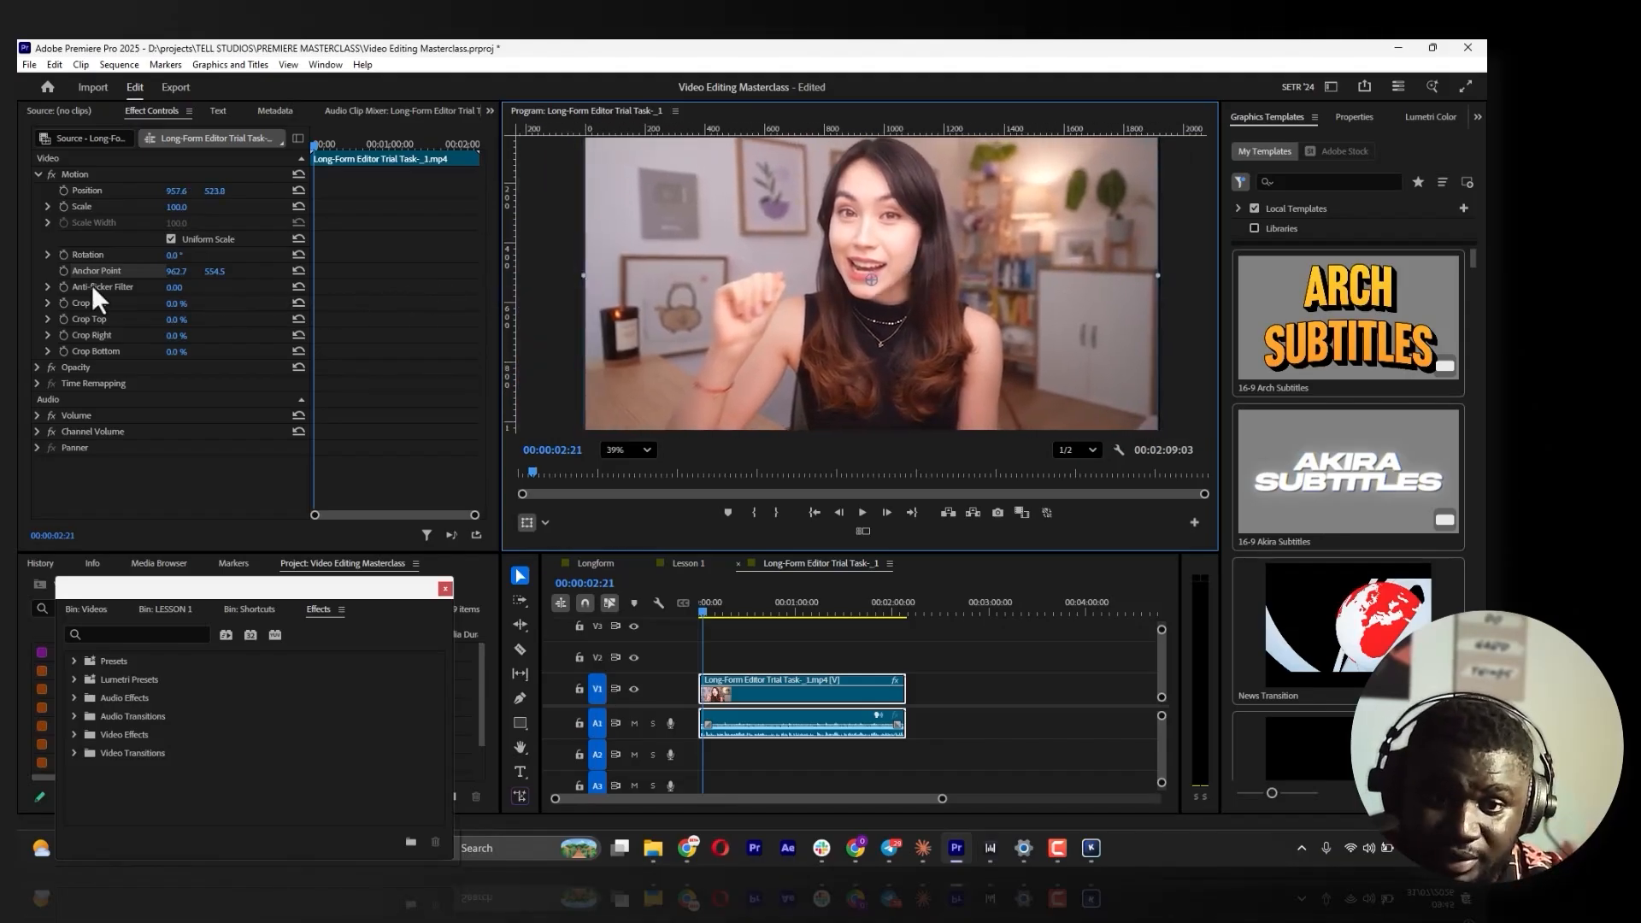
click(300, 270)
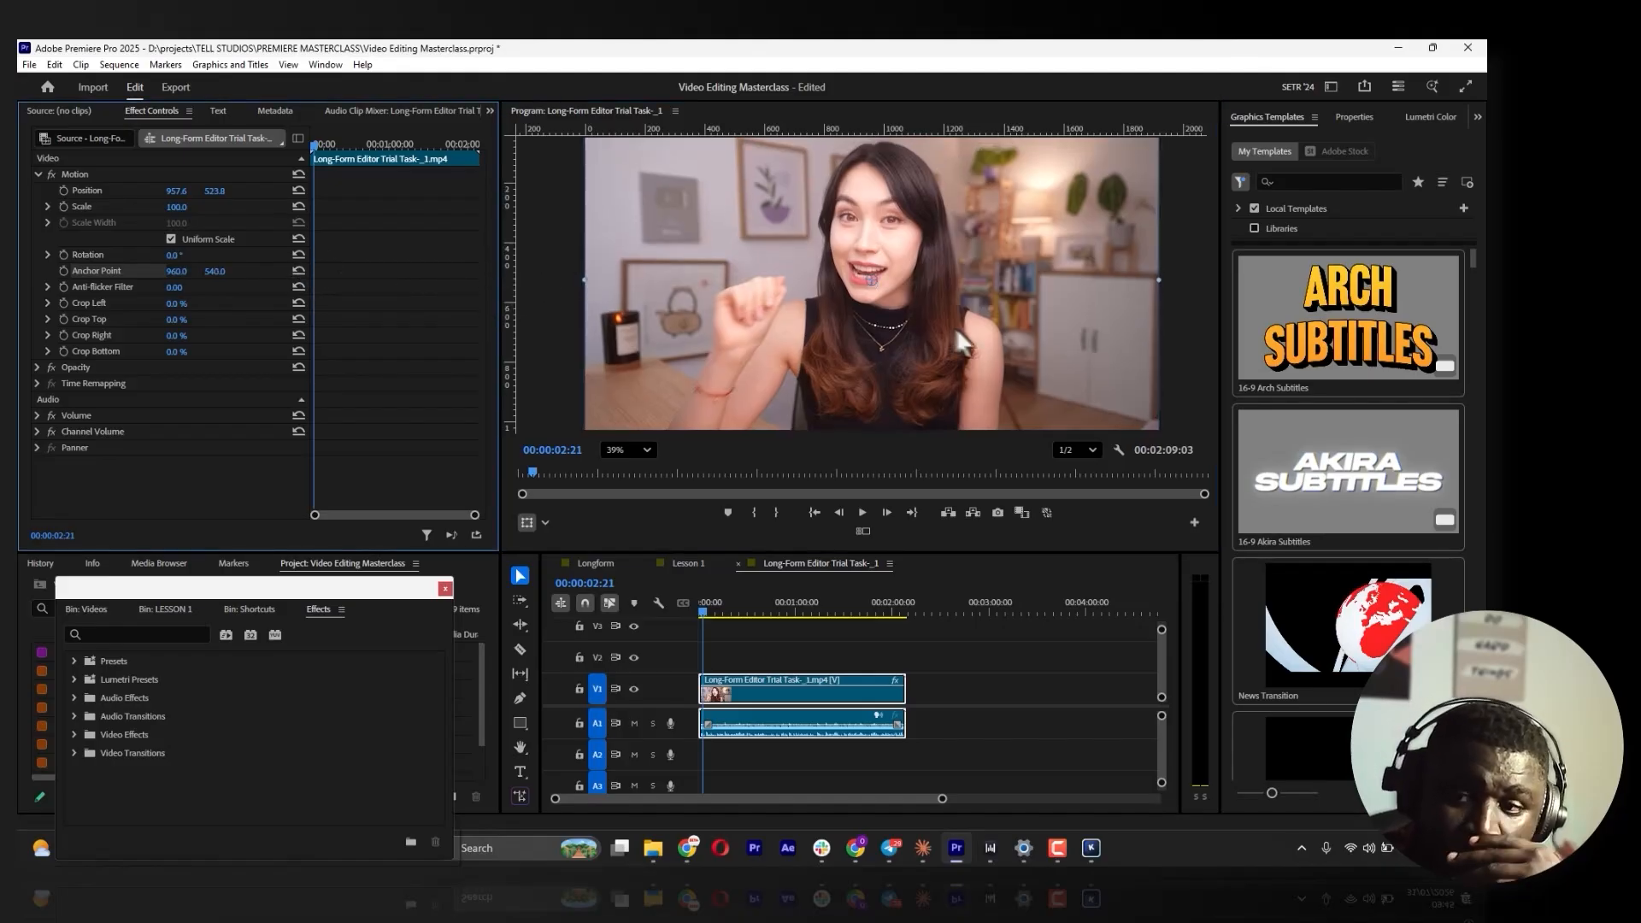
Scale the clip to 99 around a lowered anchor point, and move the anchor point to the frame's lower-left corner, about 8.4, 1044.7
mouse_move(875, 275)
mouse_down()
mouse_move(840, 266)
mouse_move(877, 305)
mouse_up()
mouse_move(182, 207)
mouse_down()
mouse_move(152, 207)
mouse_move(180, 207)
mouse_up()
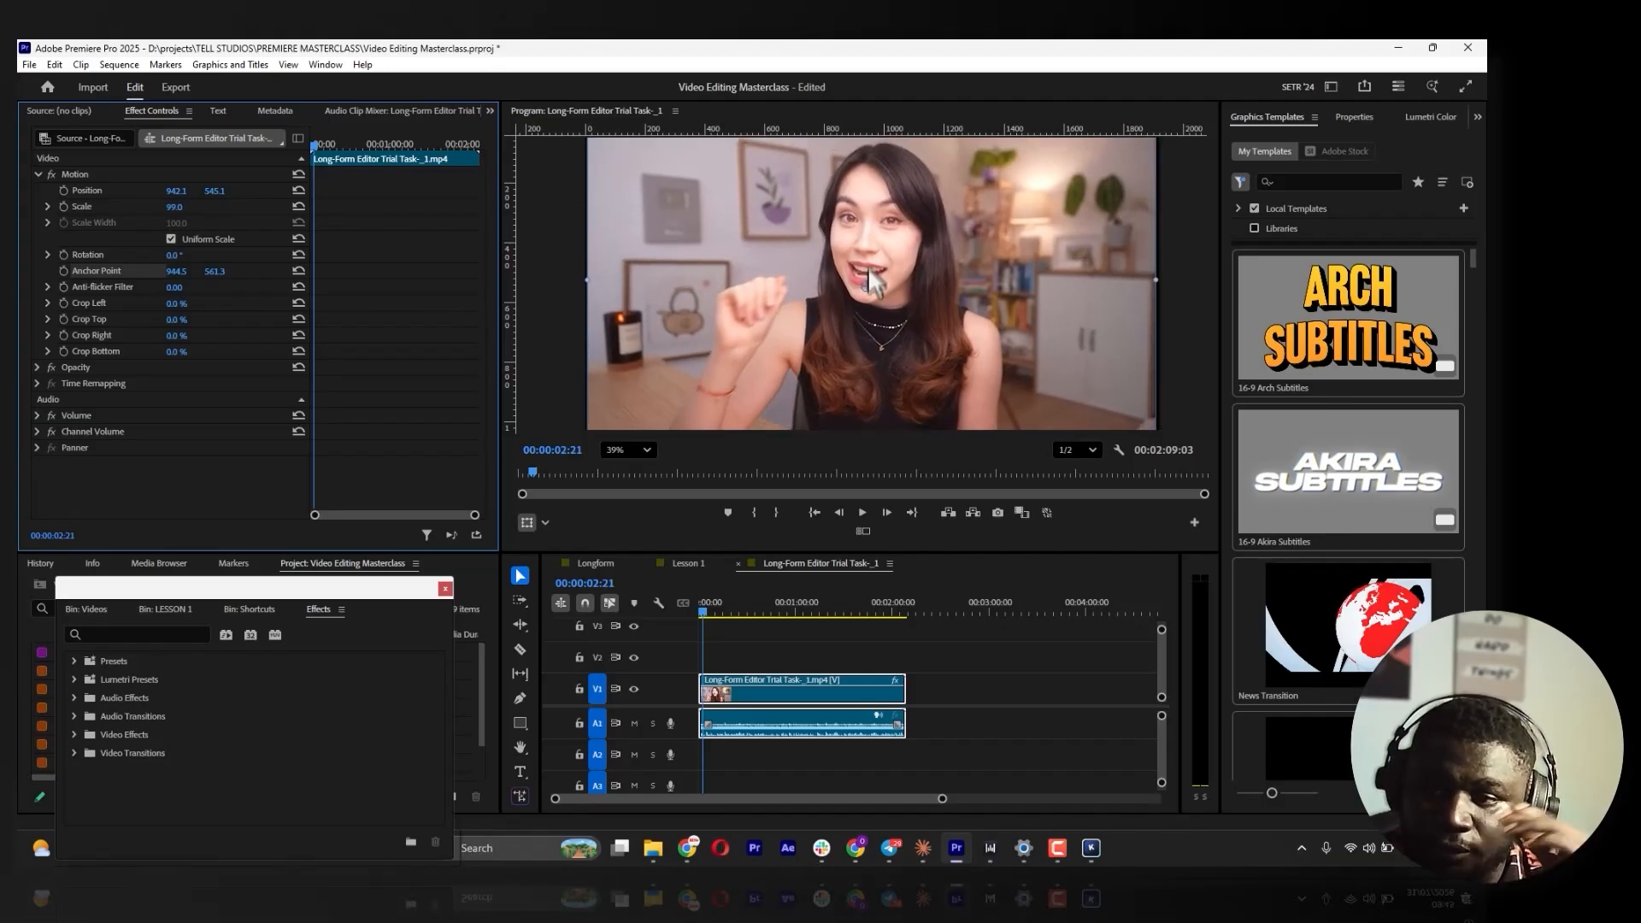
click(868, 295)
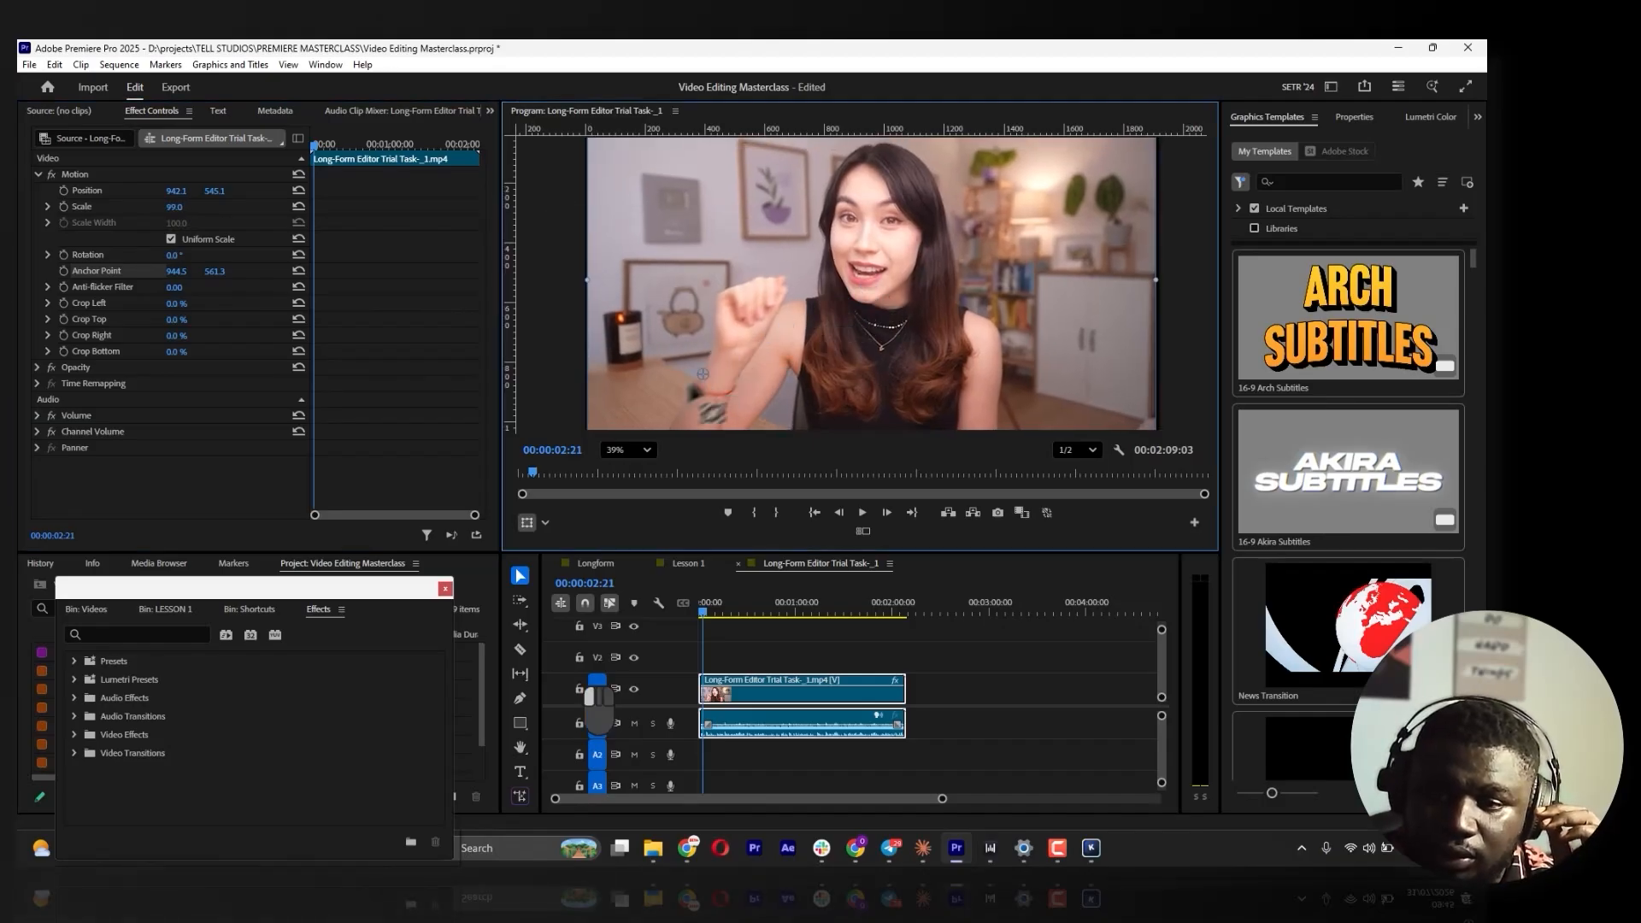
drag(617, 418, 588, 427)
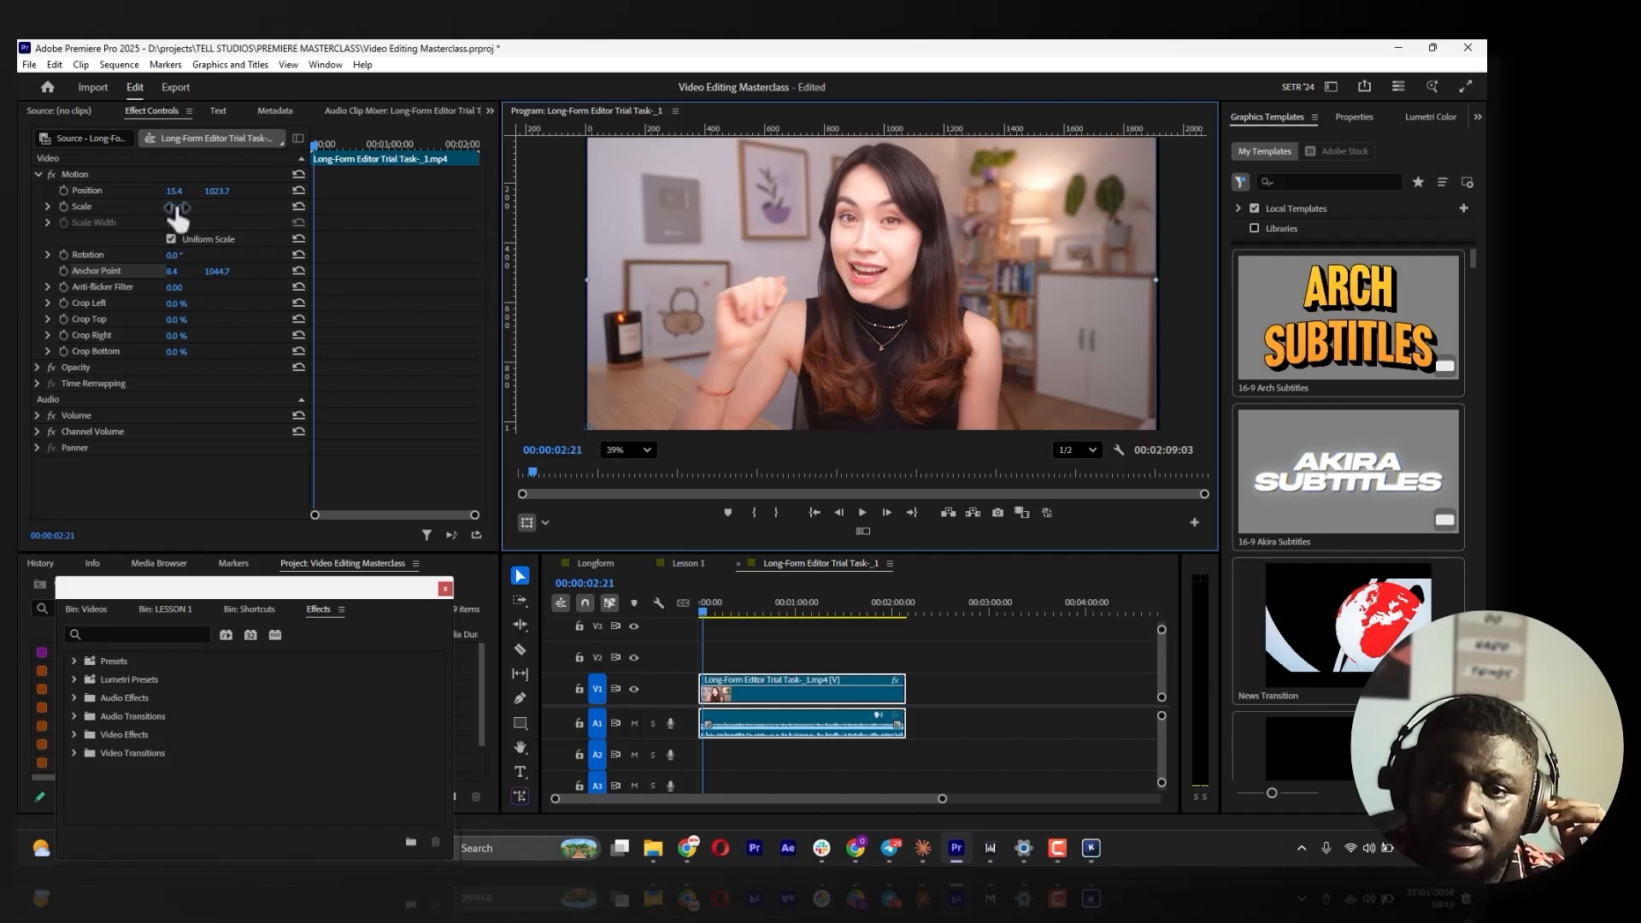
Scale the clip to 93 around its lower-left anchor, and move the anchor point near the upper-right corner, about 1750.9, 21.0
mouse_move(176, 208)
mouse_down()
mouse_move(106, 208)
mouse_move(171, 207)
mouse_up()
drag(589, 426, 1103, 151)
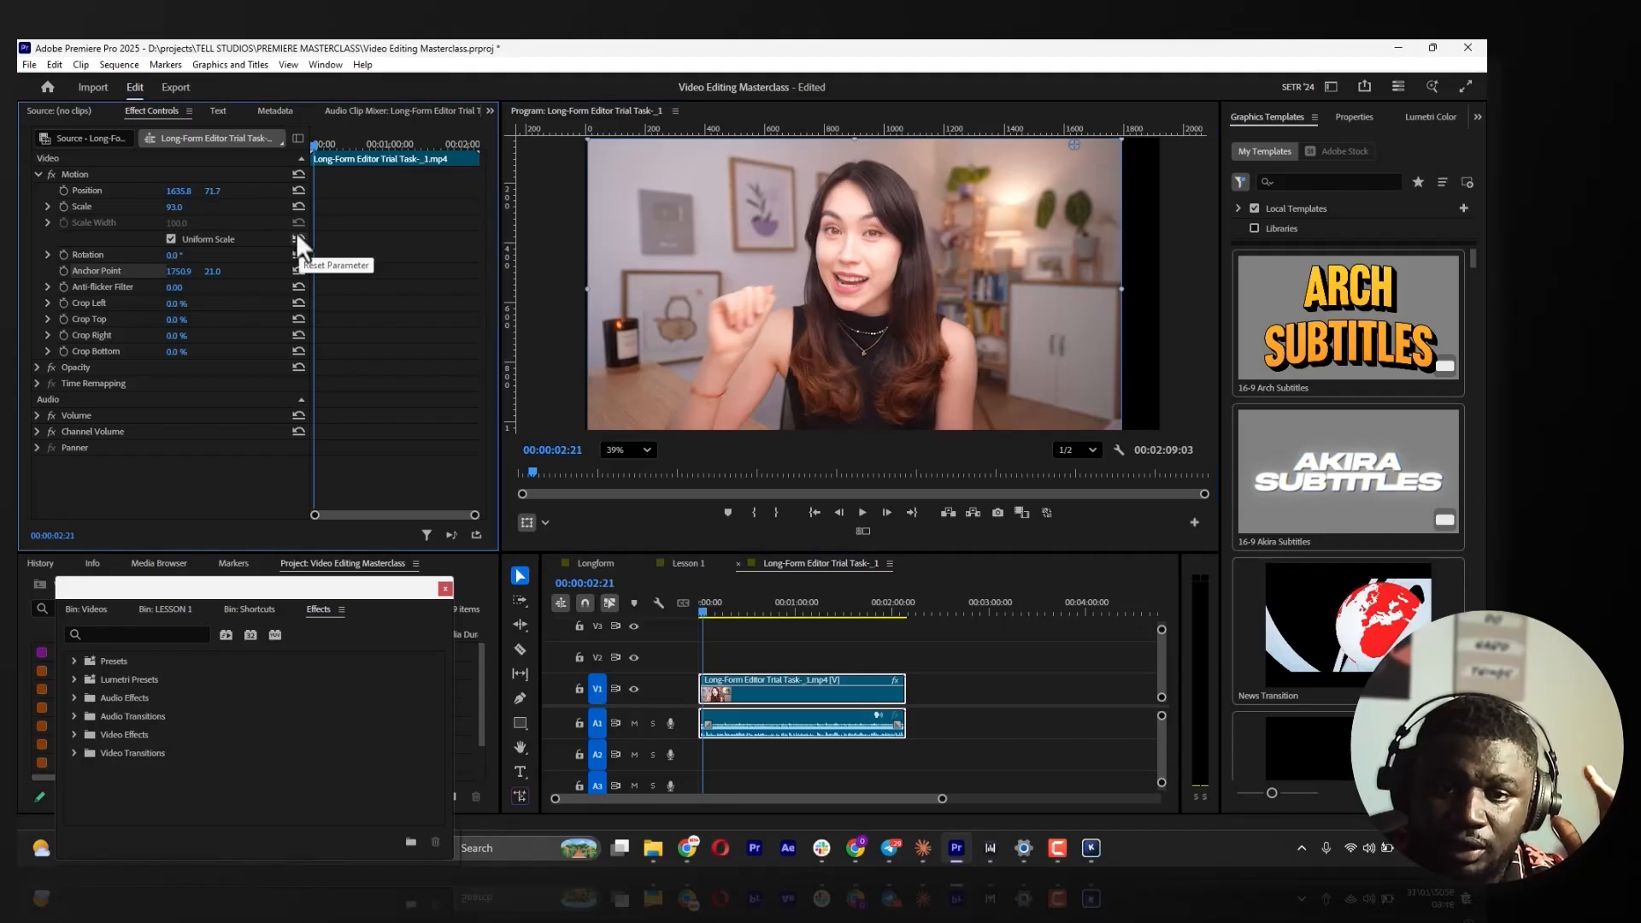
Reset the clip's Position, Scale and Anchor Point to their default values
click(298, 190)
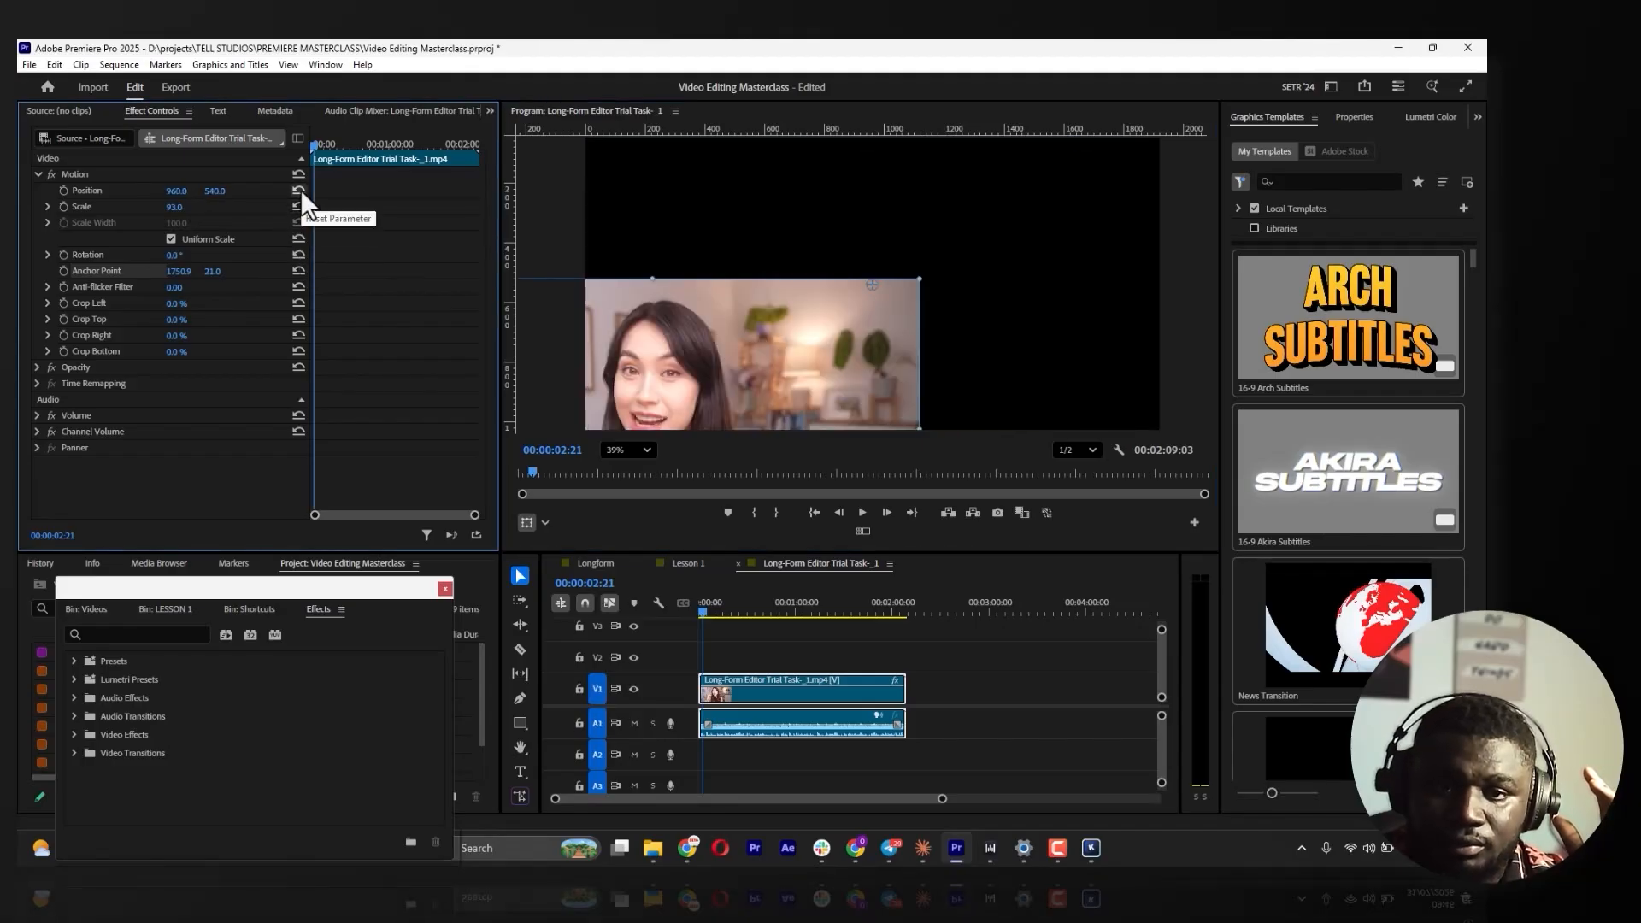
click(297, 207)
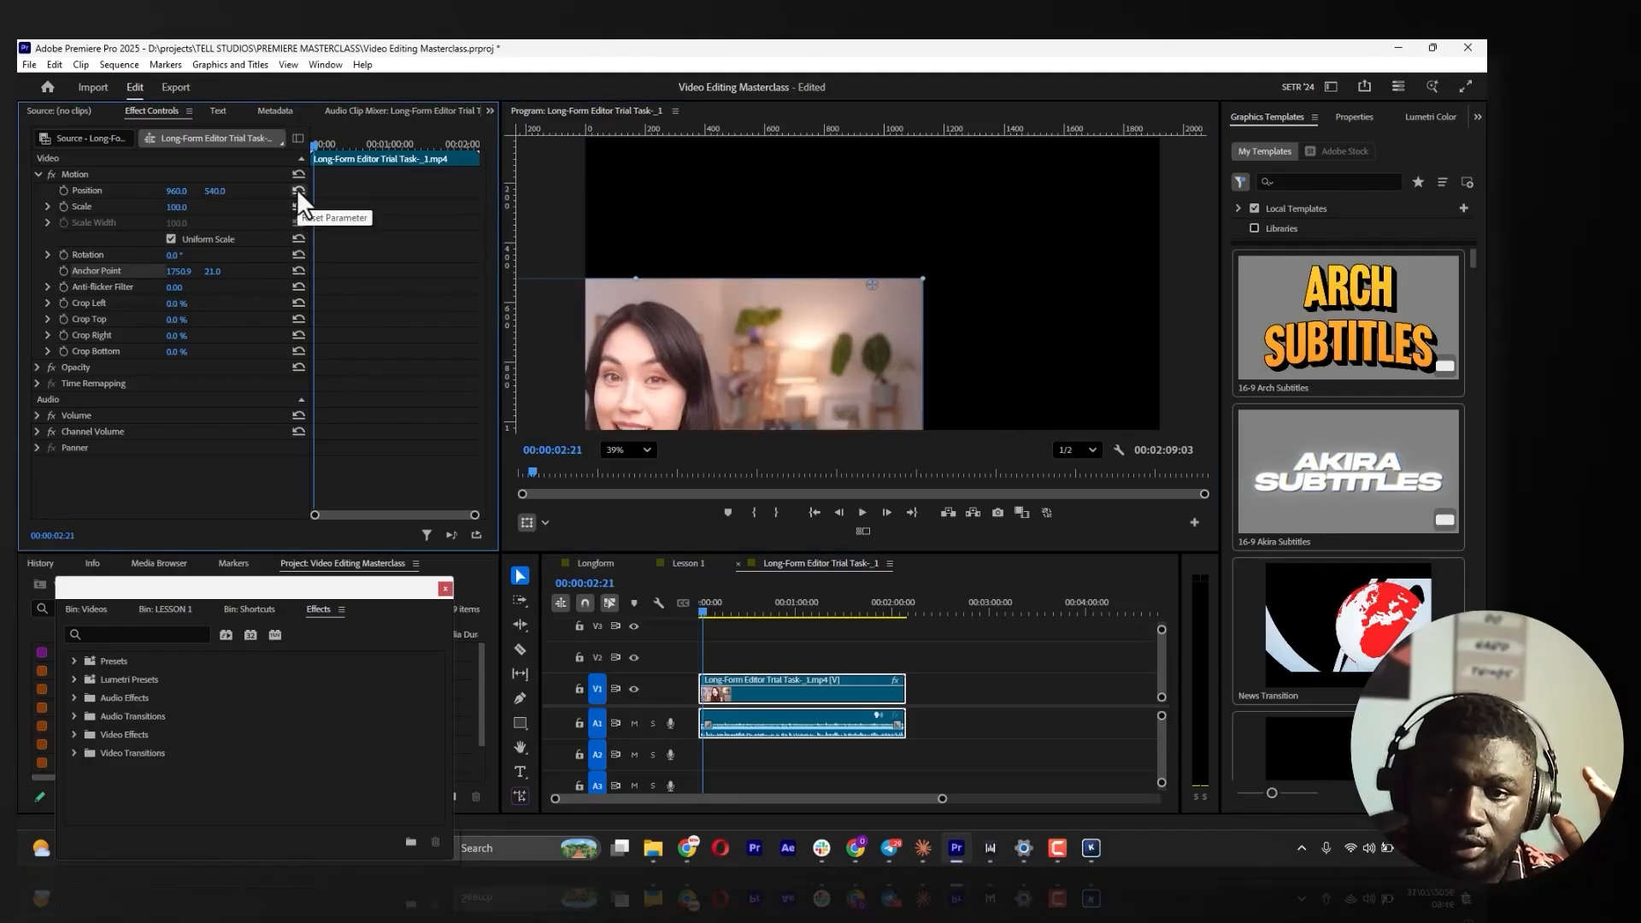
click(298, 270)
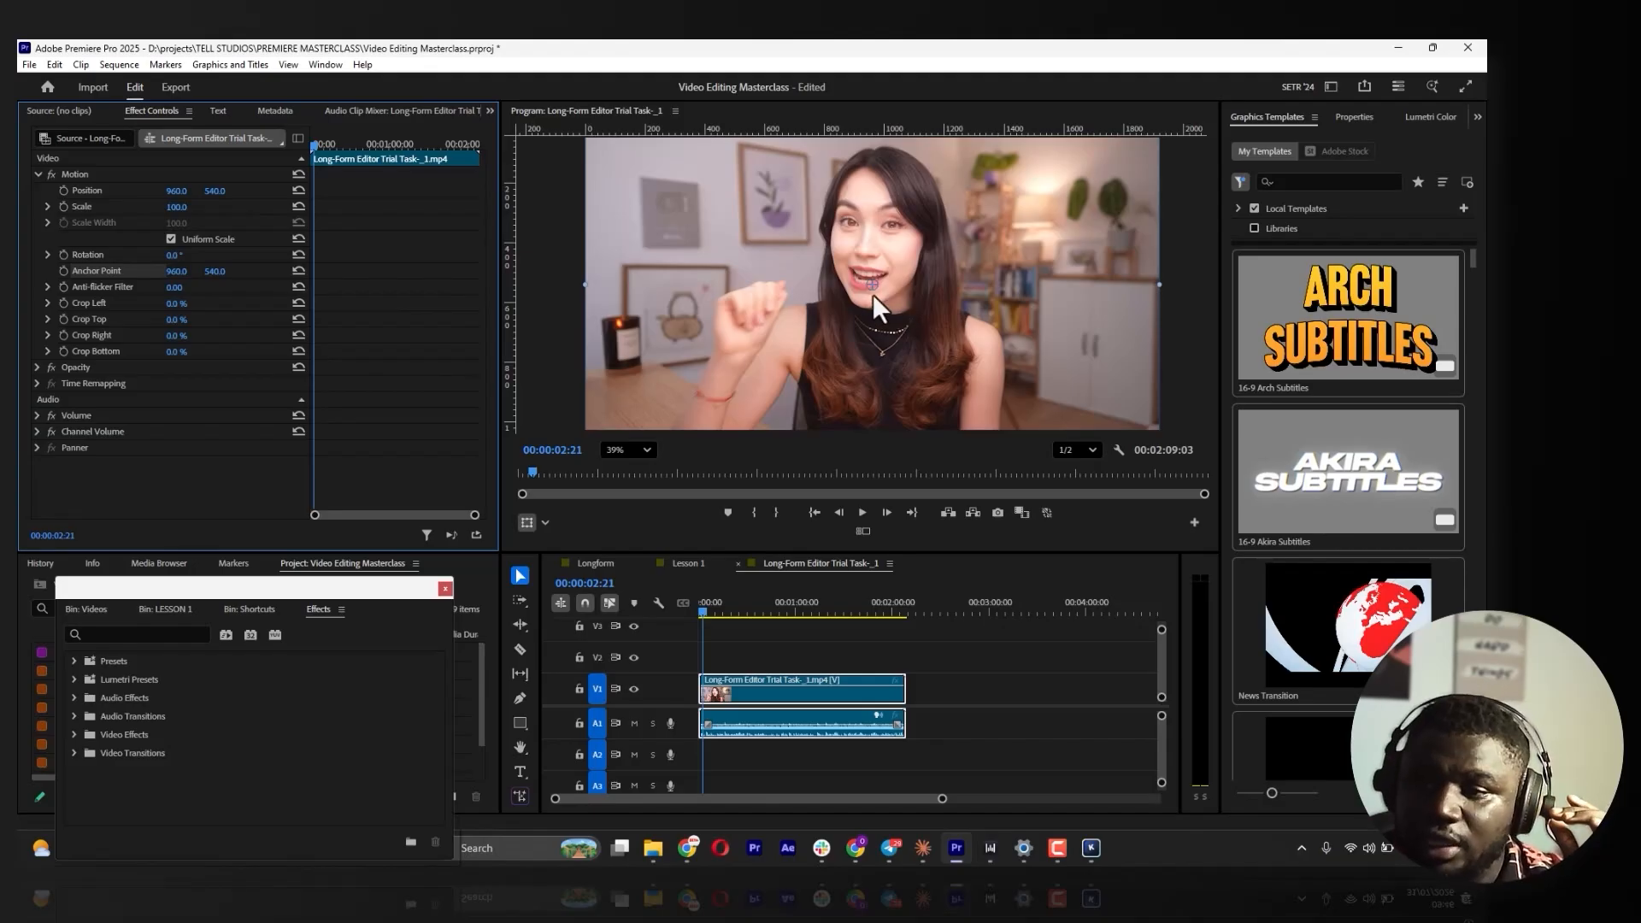
Move the anchor point to about 1909.8, 64.0 and back near the centre at about 1018.9, 557.9, try scaling around it, and reset Scale
drag(874, 285, 1156, 143)
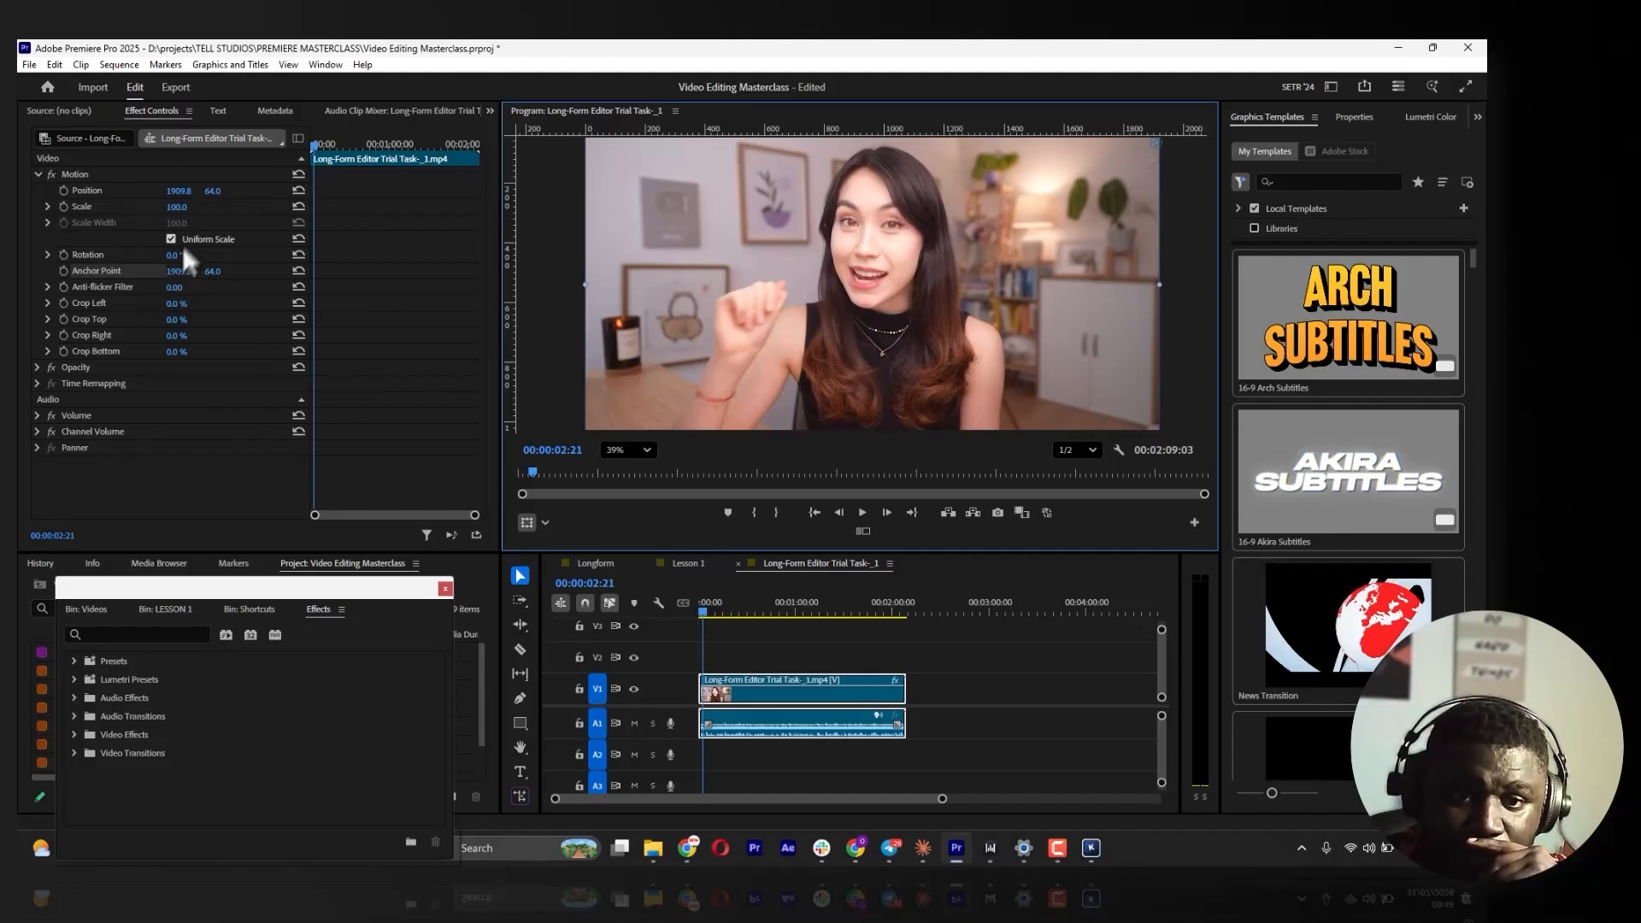
drag(1064, 201, 890, 290)
mouse_move(178, 208)
mouse_down()
mouse_move(143, 208)
mouse_move(162, 208)
mouse_up()
click(298, 207)
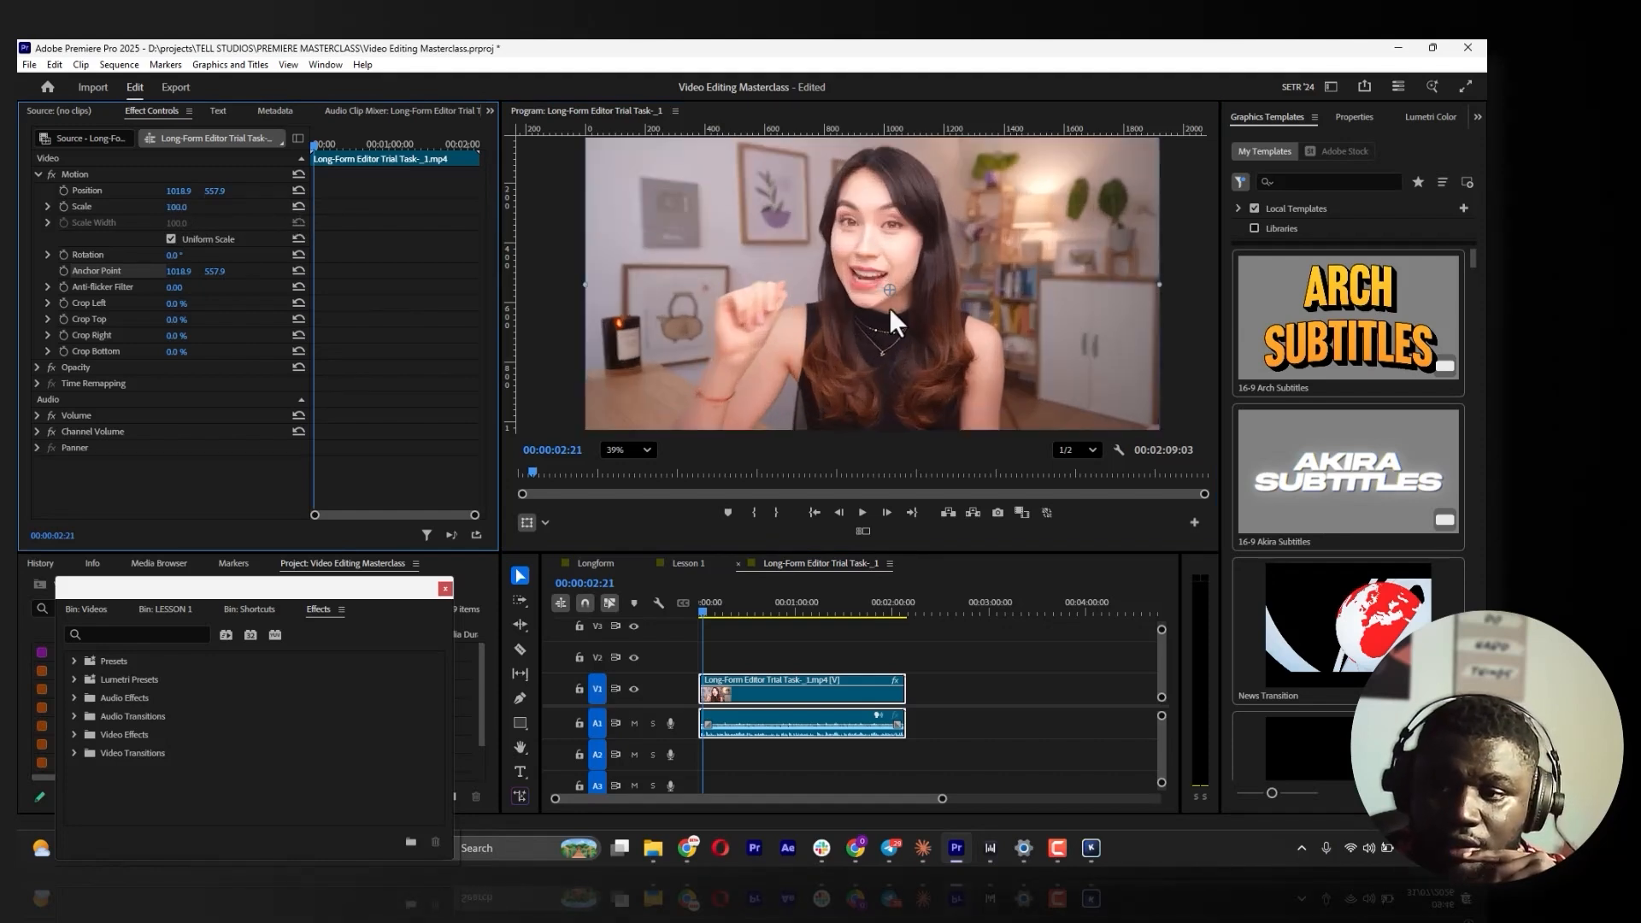
Move the anchor point to the frame's upper-right corner, about 1904.6, 64.0, and try scaling the clip around it
drag(891, 293, 1156, 147)
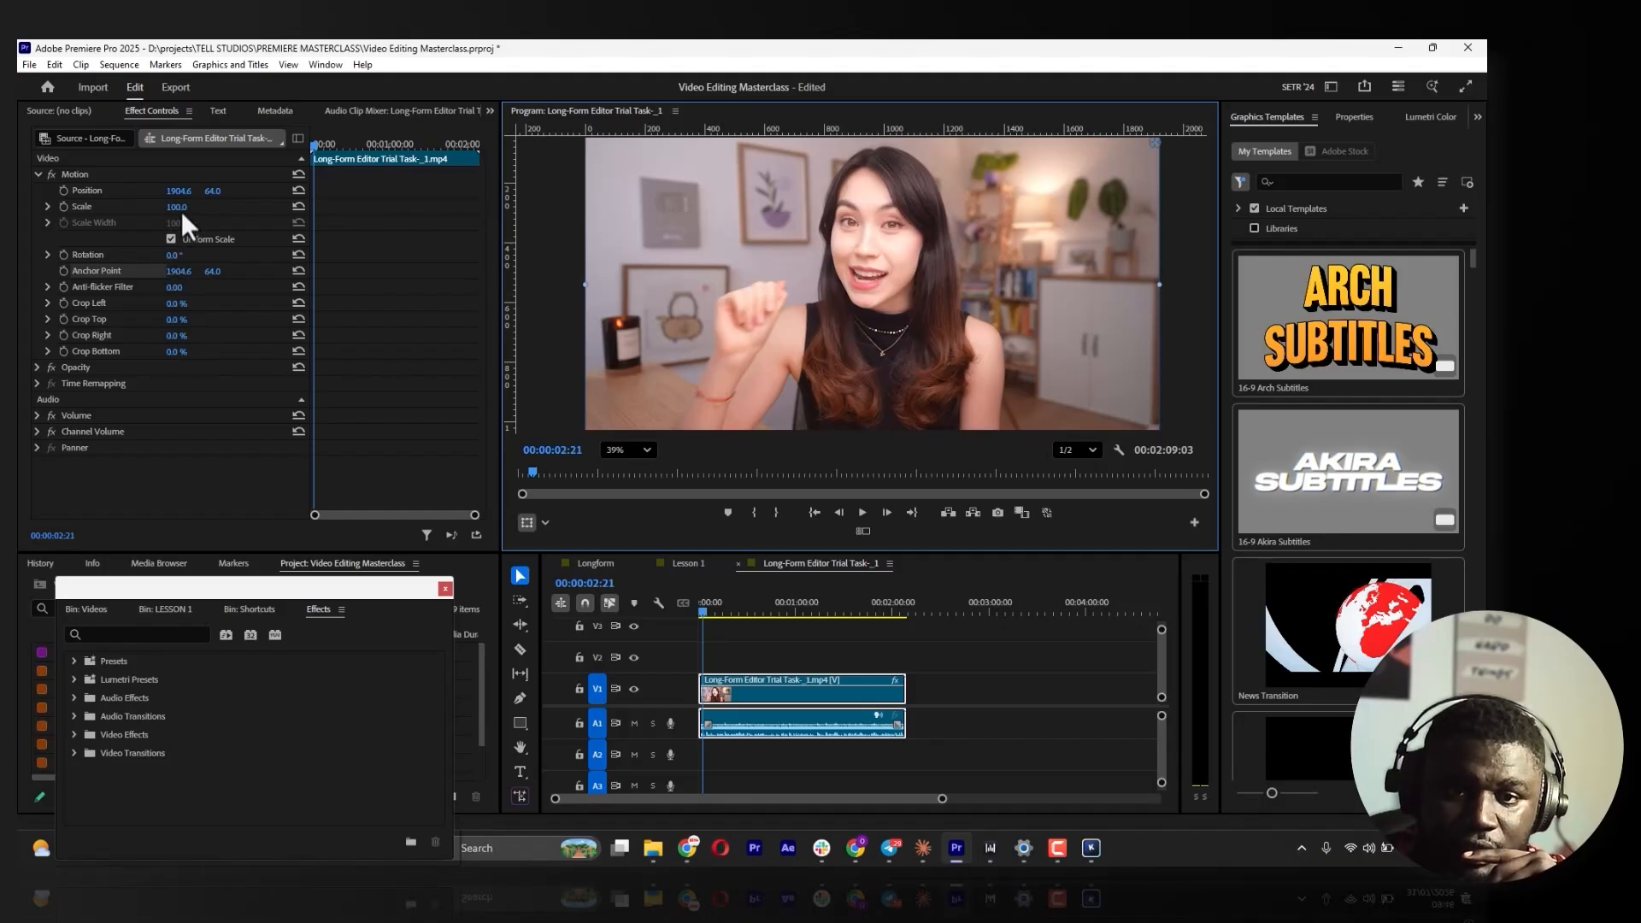
mouse_move(181, 212)
mouse_down()
mouse_move(114, 212)
mouse_move(207, 230)
mouse_up()
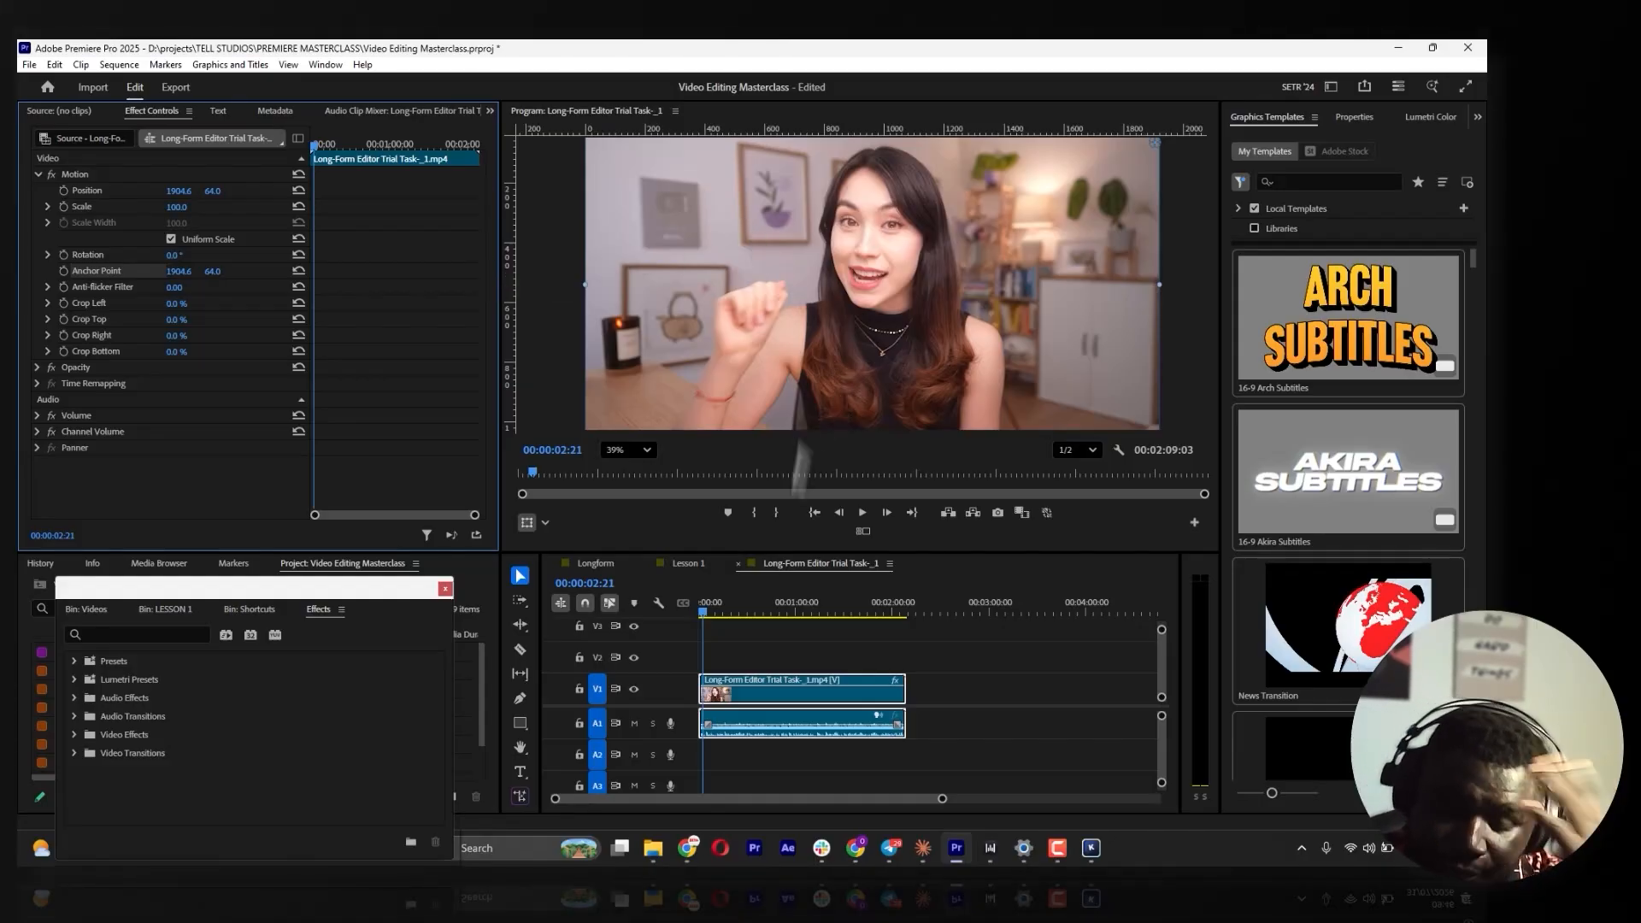
Move the playhead to 00:00:21:21 and save the project
click(776, 602)
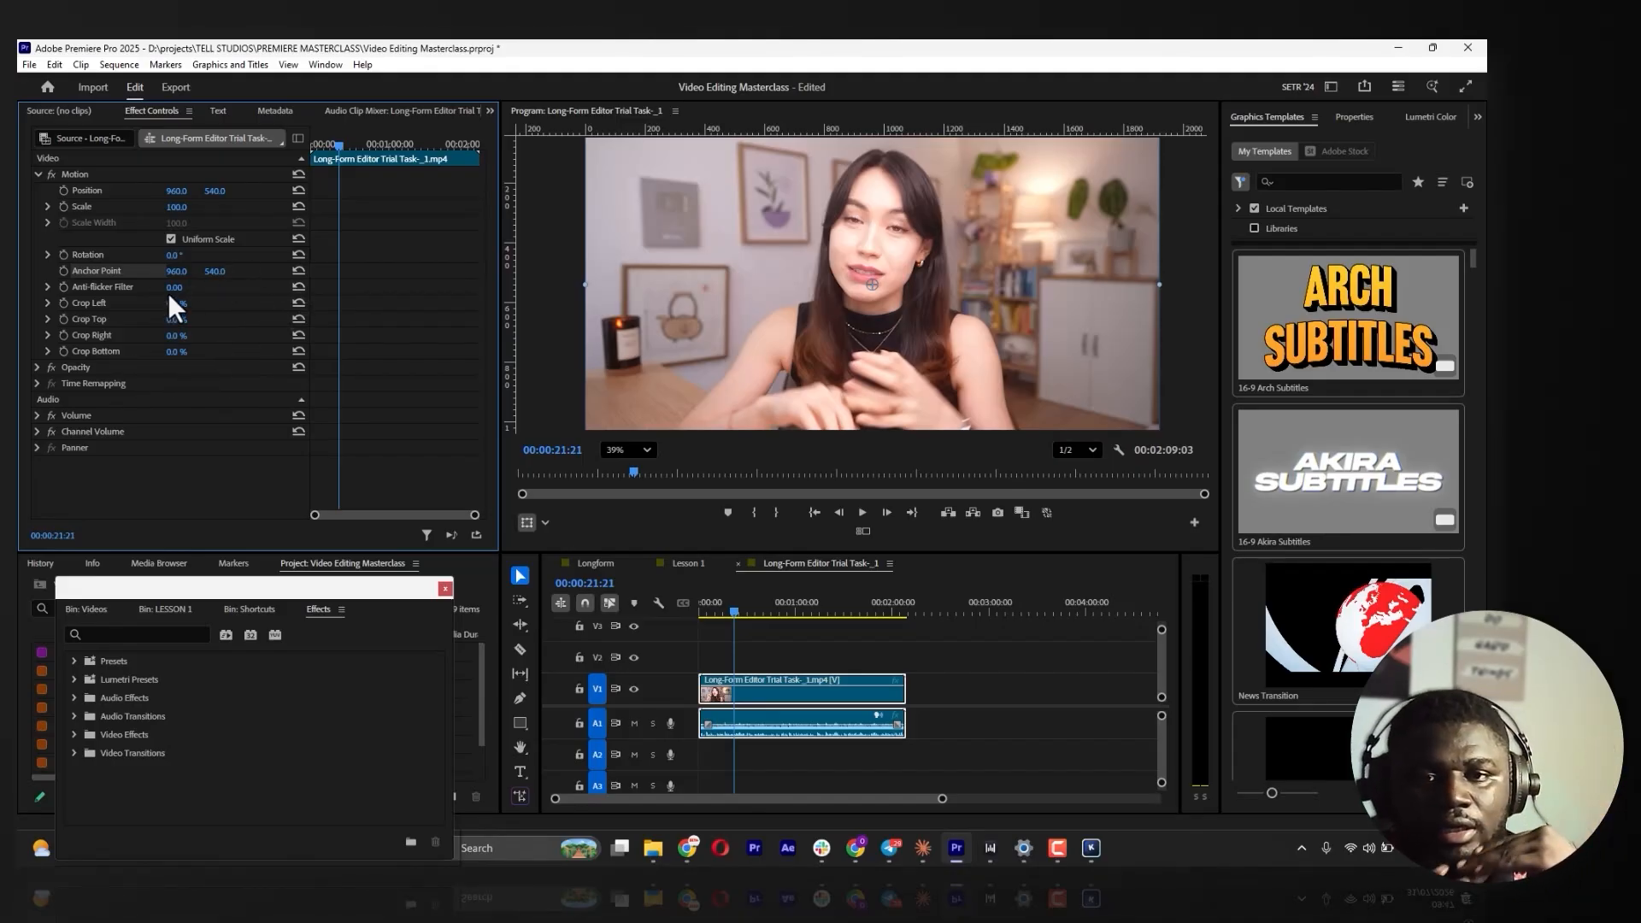
key(ctrl+s)
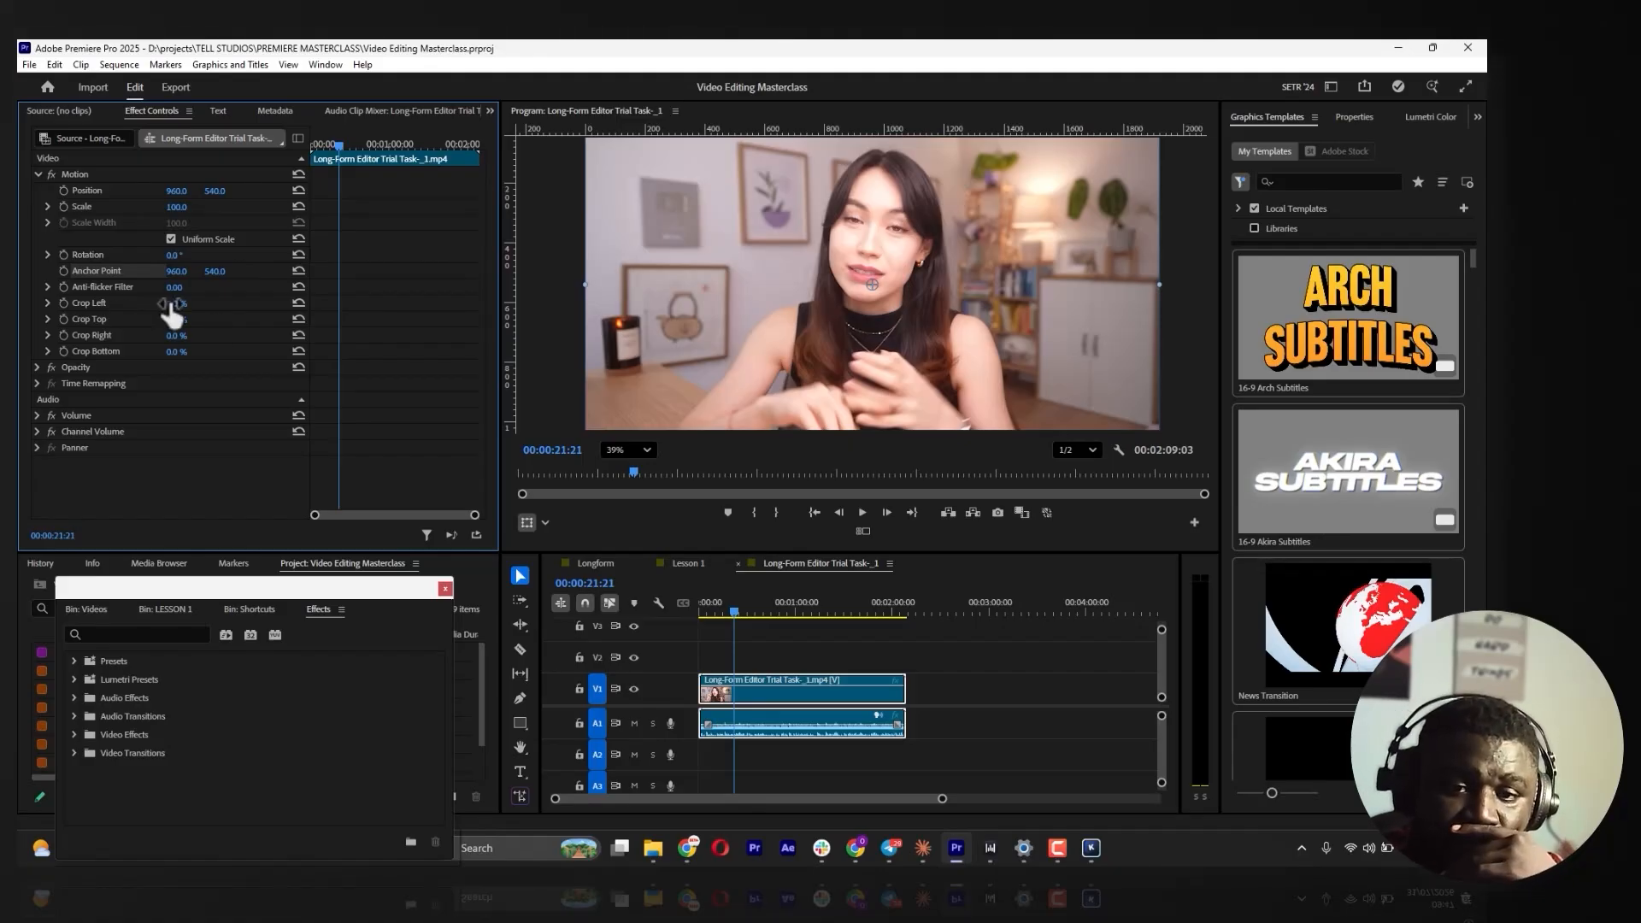
Crop the clip 18% left, 7% top, 24% right and 29% bottom, and return the crops to 0% except Crop Bottom at 2%
mouse_move(175, 304)
mouse_down()
mouse_move(213, 303)
mouse_move(162, 319)
mouse_move(203, 336)
mouse_move(201, 351)
mouse_move(182, 320)
mouse_up()
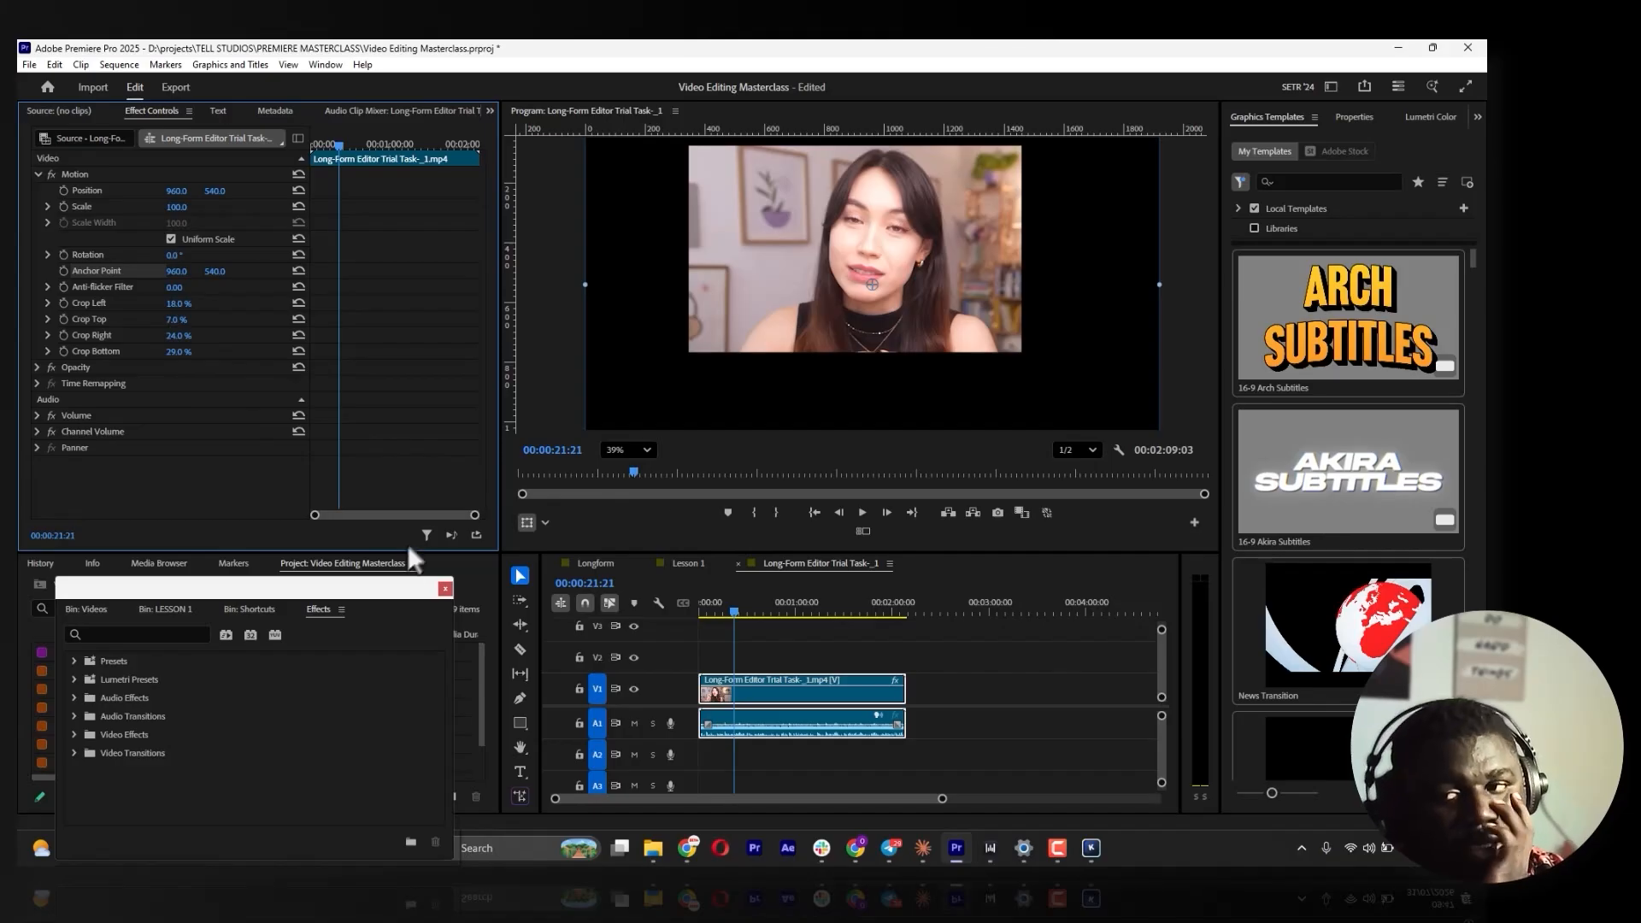
drag(173, 338, 154, 305)
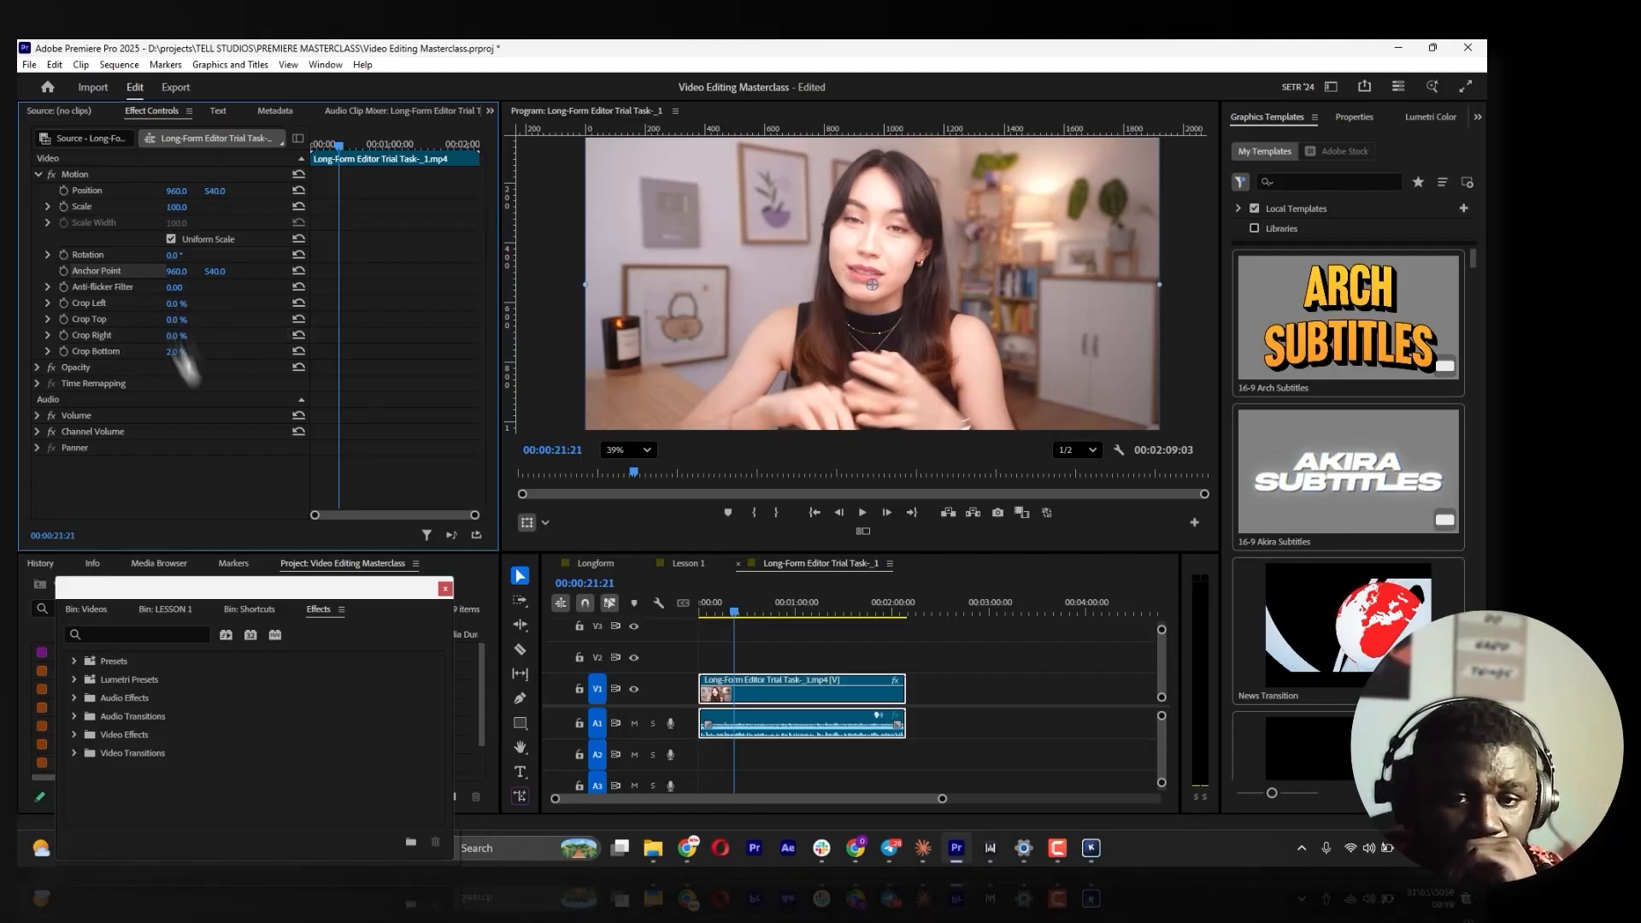
Expand the clip's Opacity settings, move the playhead to 00:00:02:09, and open the Opacity value without changing it
click(36, 366)
click(743, 609)
click(703, 609)
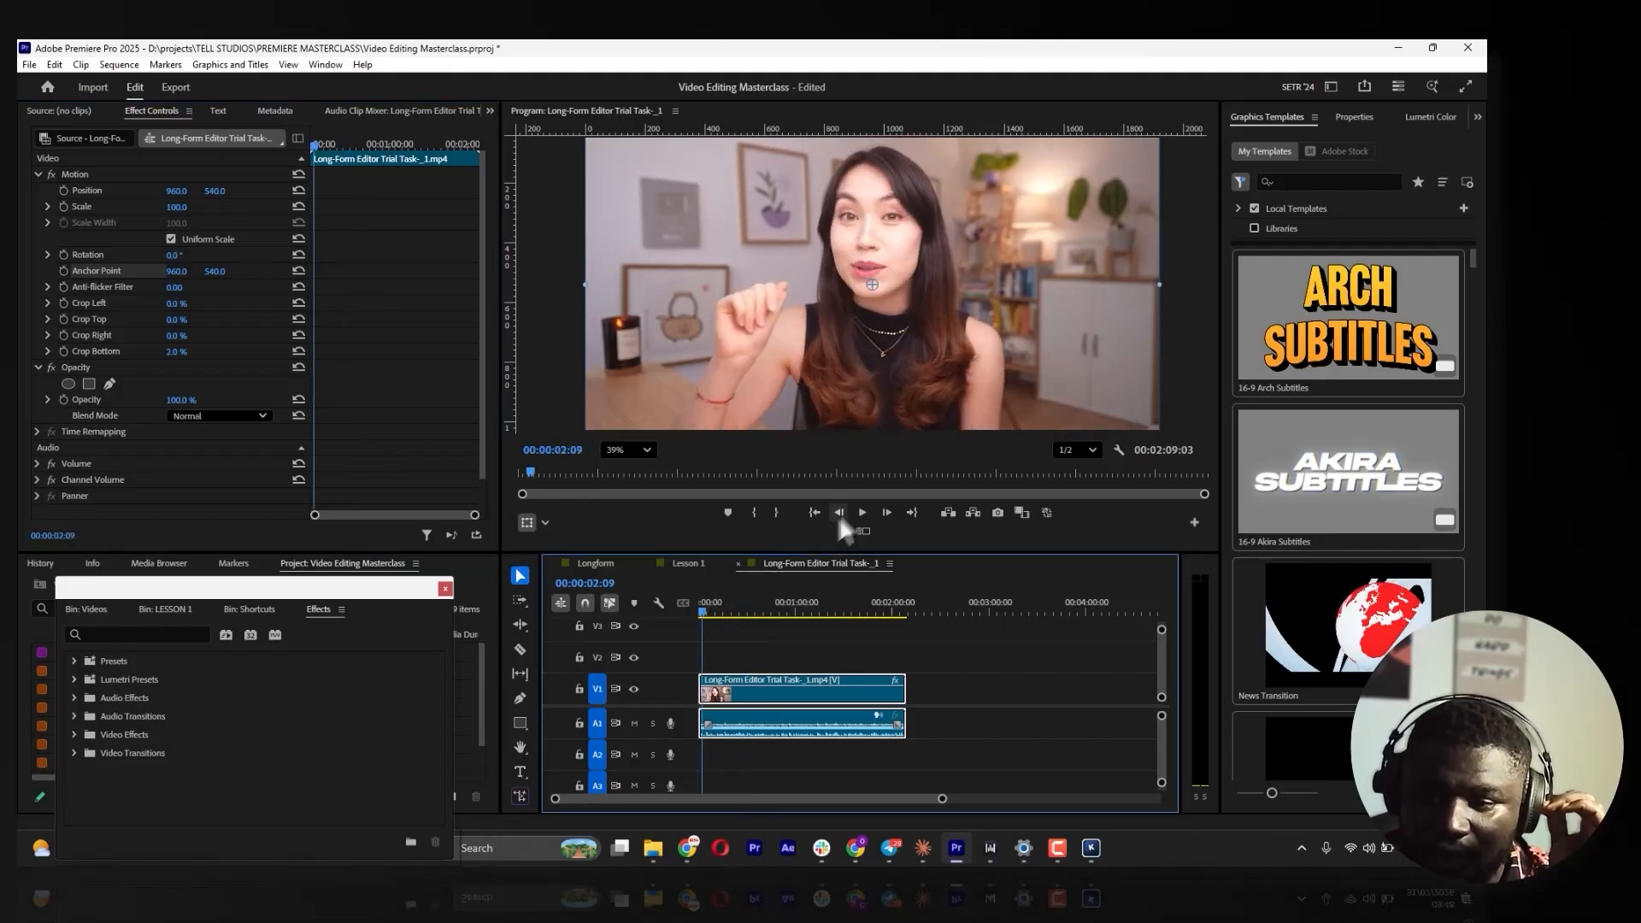
click(46, 398)
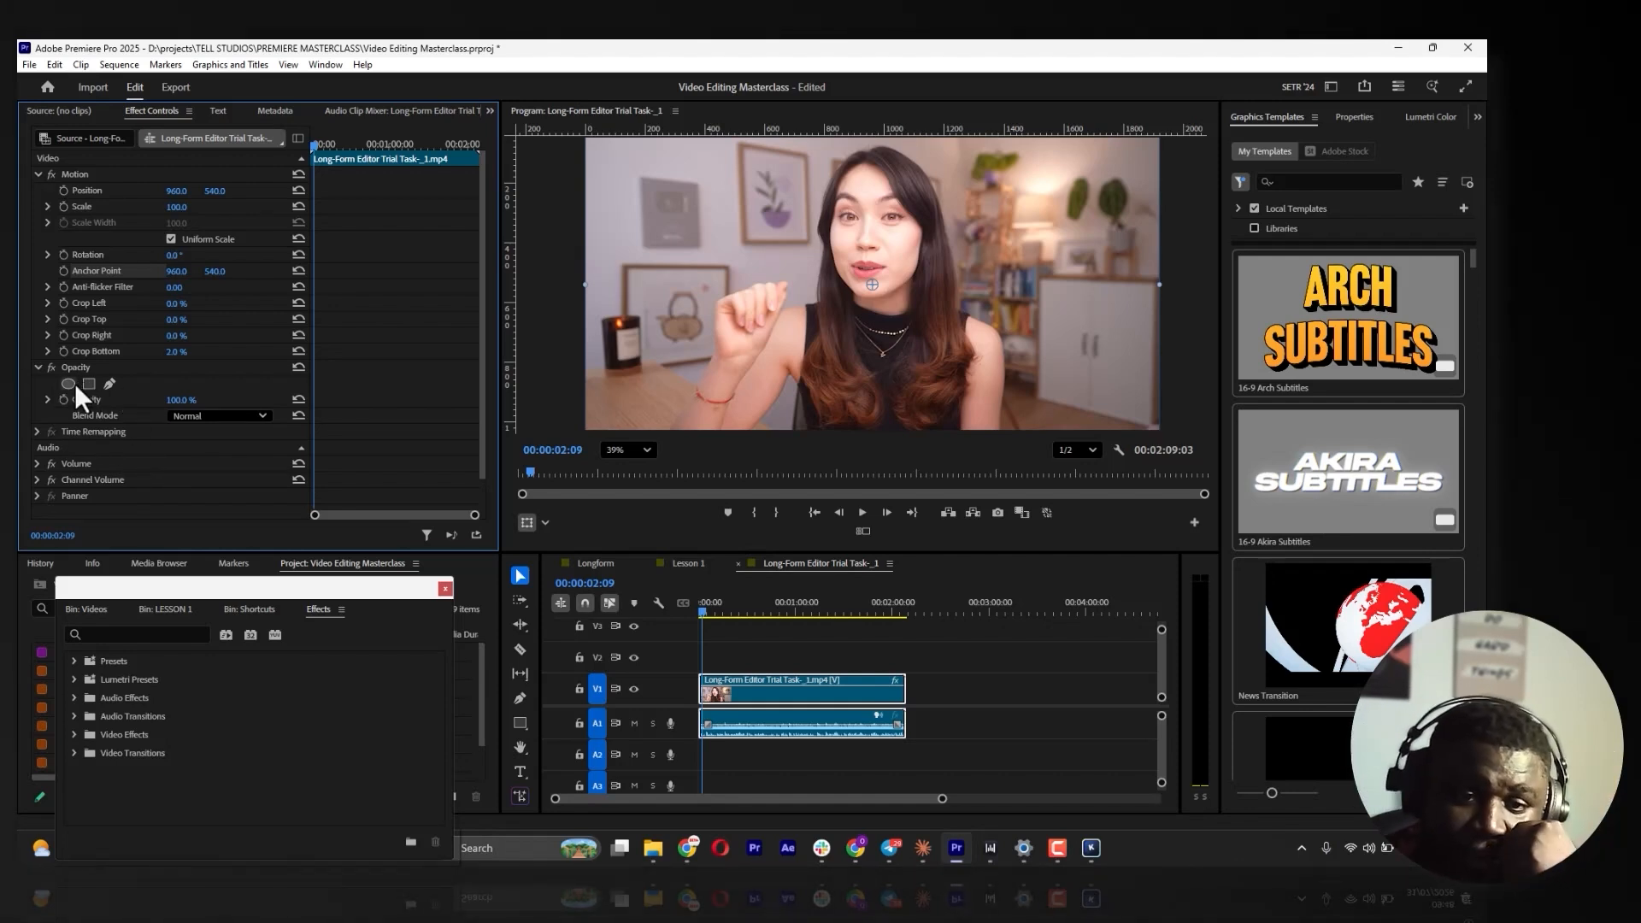
click(177, 402)
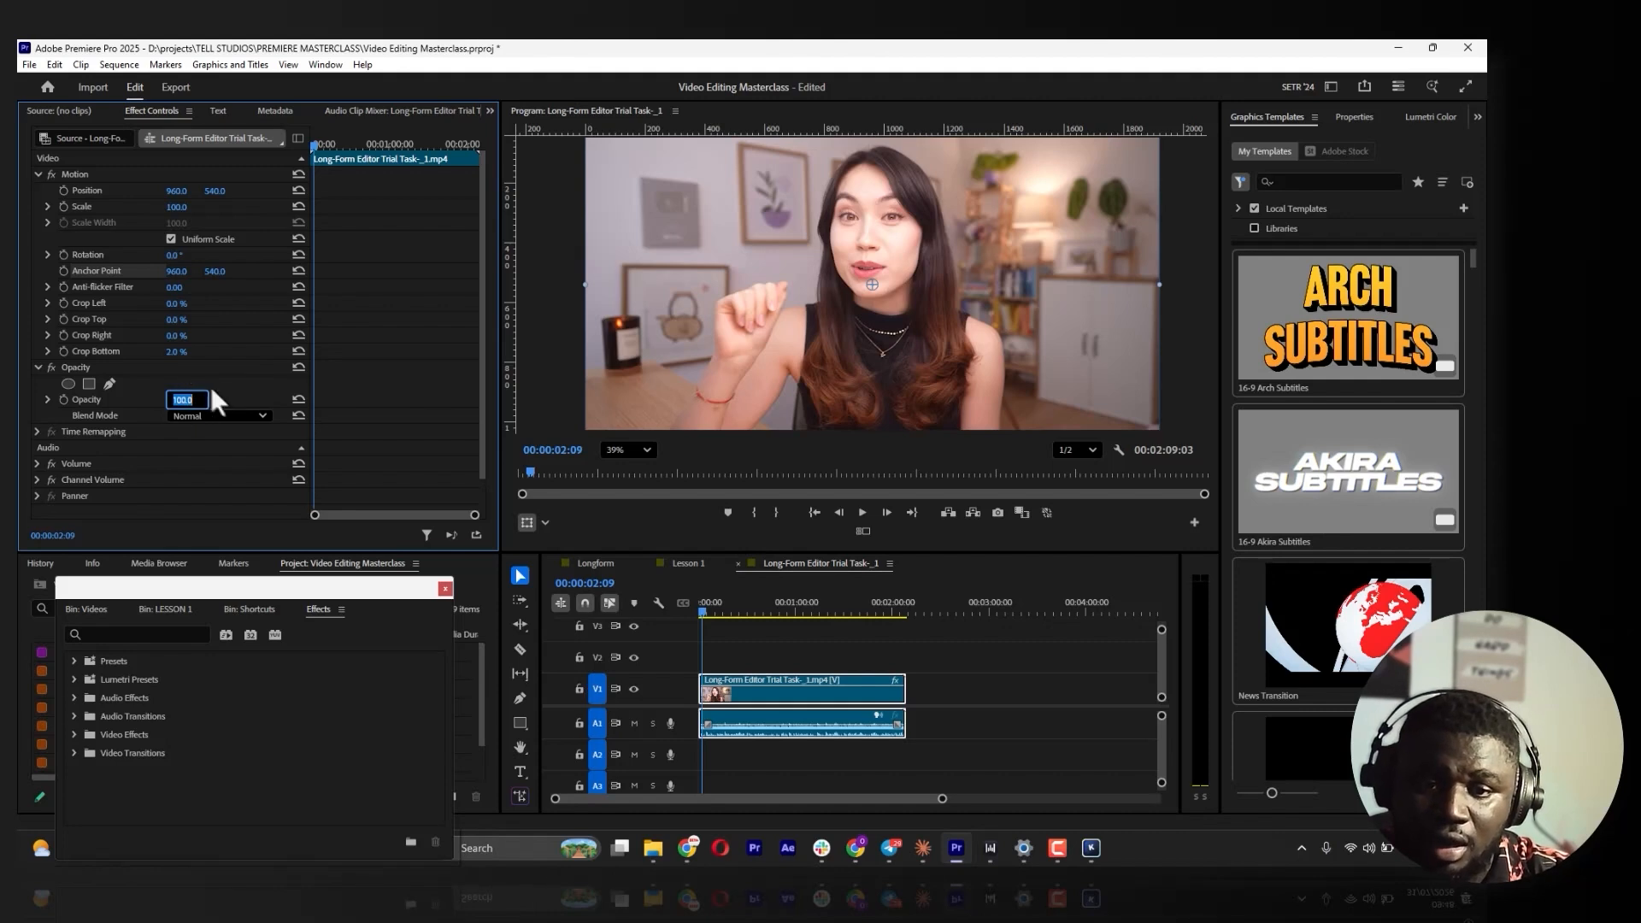
click(212, 387)
Turn the V1 track output off and on again, and scrub the clip's Opacity, ending at 100%
click(751, 698)
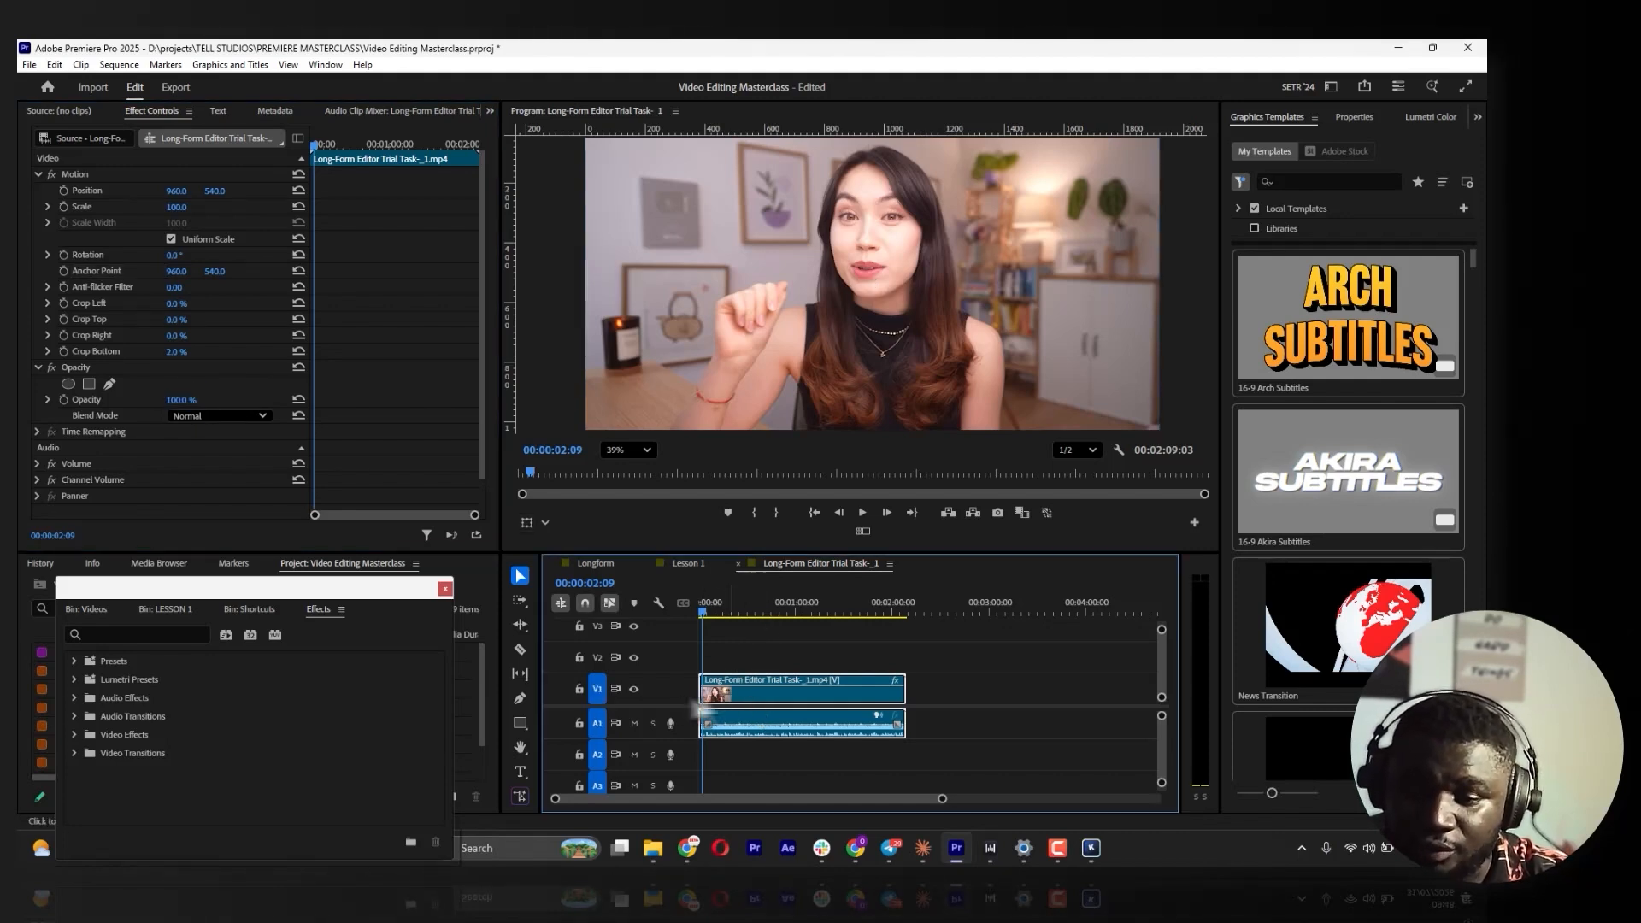
click(634, 688)
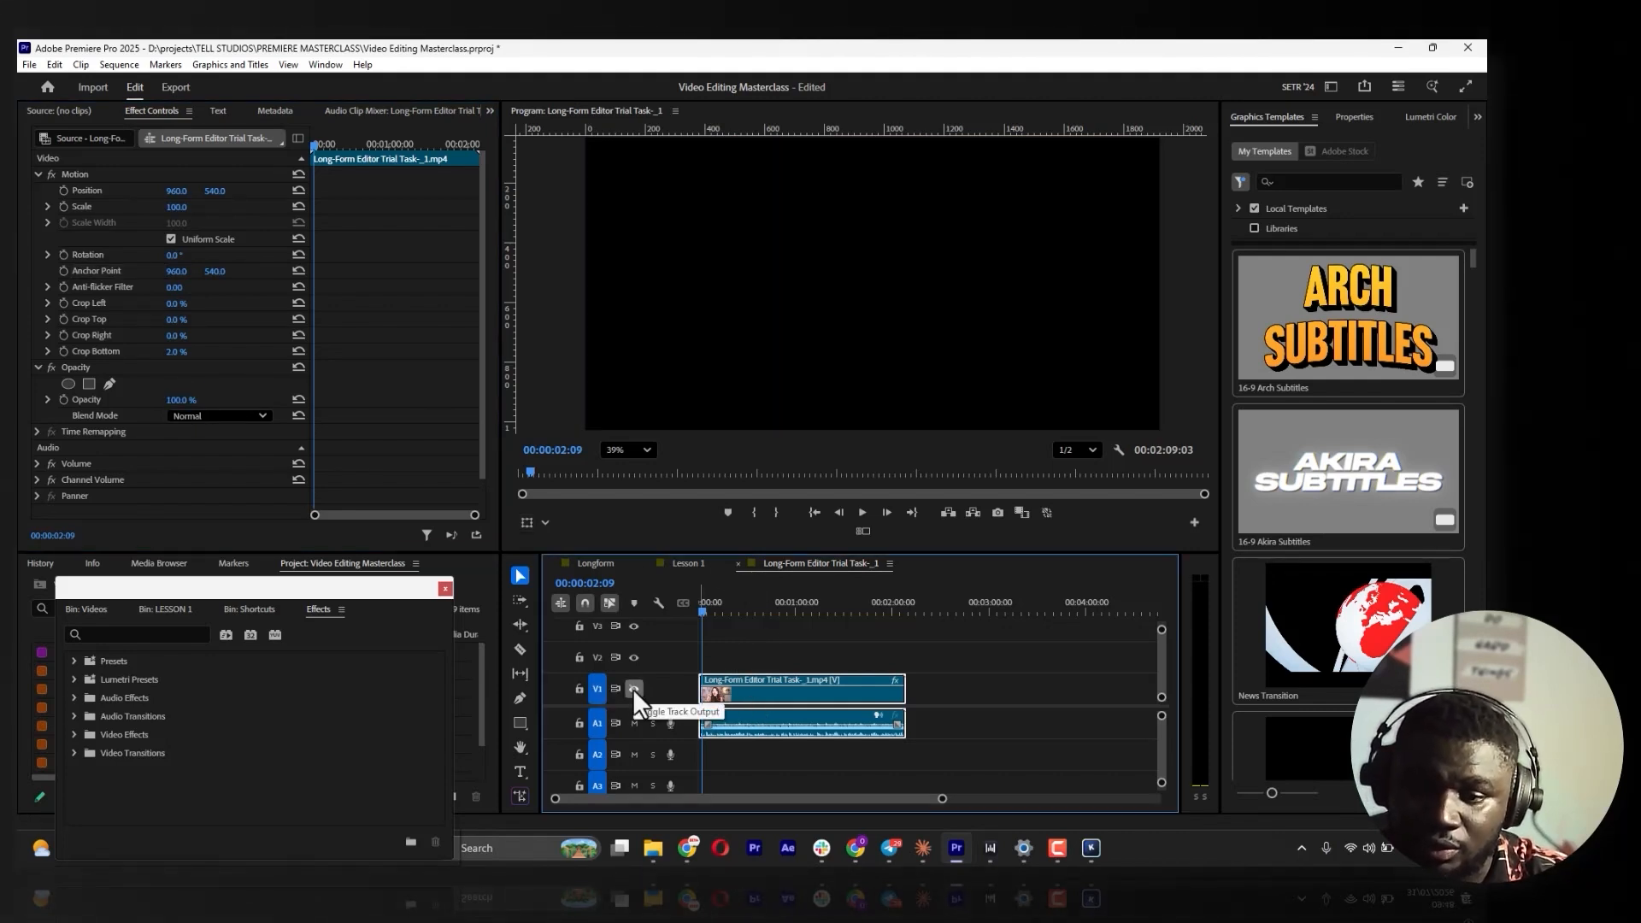
click(633, 689)
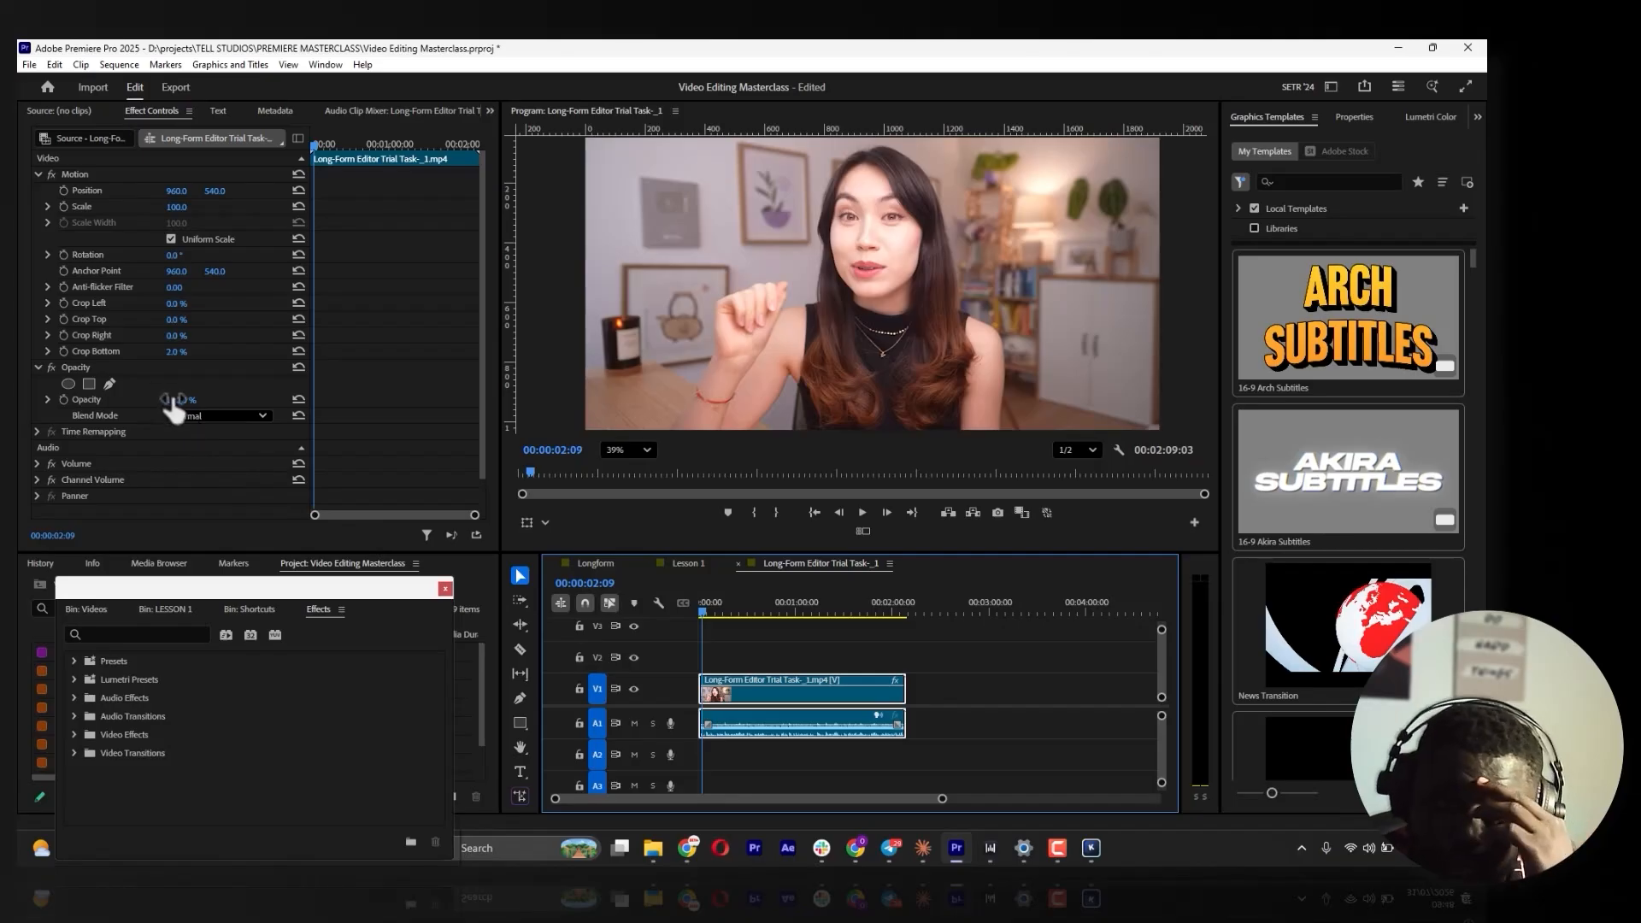
mouse_move(180, 399)
mouse_down()
mouse_move(104, 399)
mouse_move(190, 399)
mouse_up()
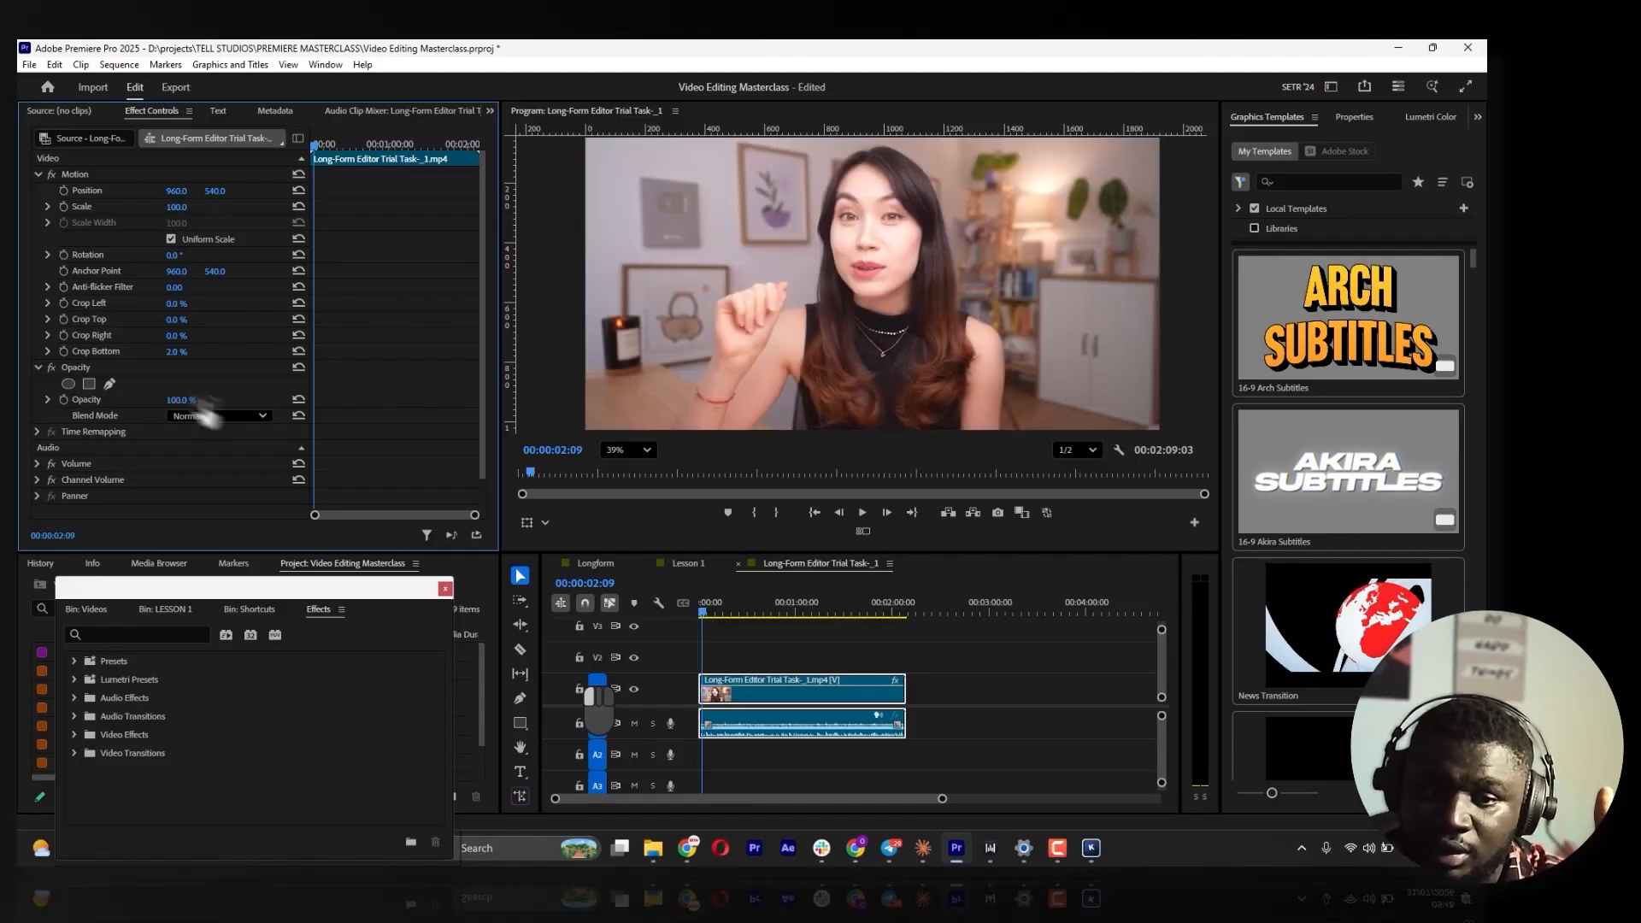
Move the main clip's video up to track V2, and copy a Lesson 1.mp4 segment from the Lesson 1 sequence onto V1 beyond its end
click(737, 699)
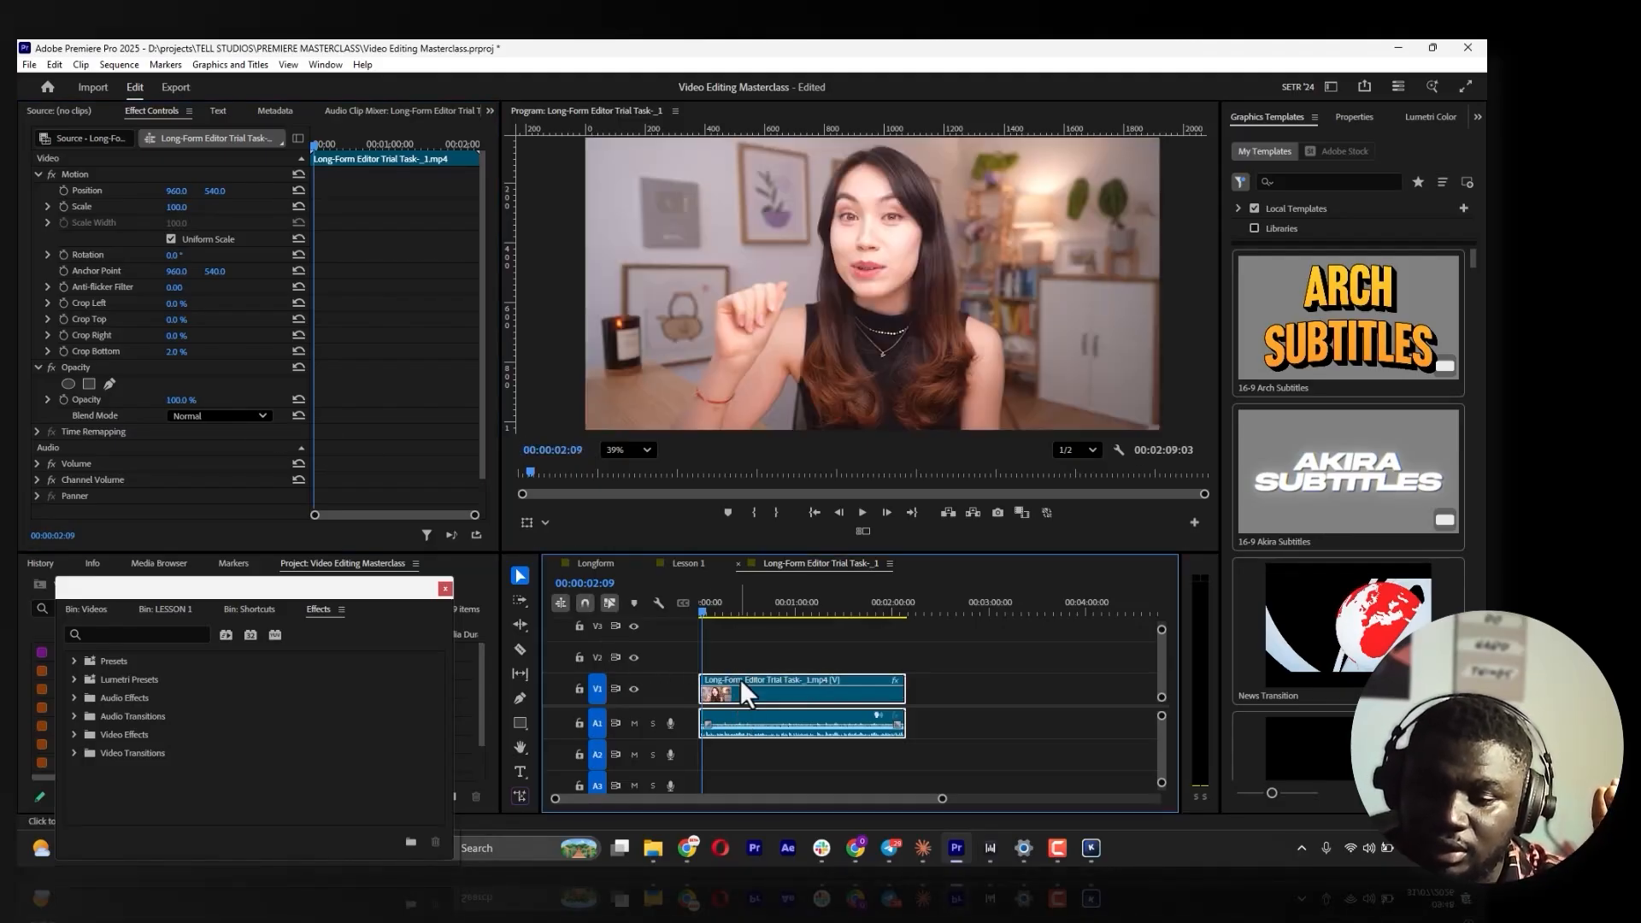
drag(740, 679, 937, 701)
click(689, 565)
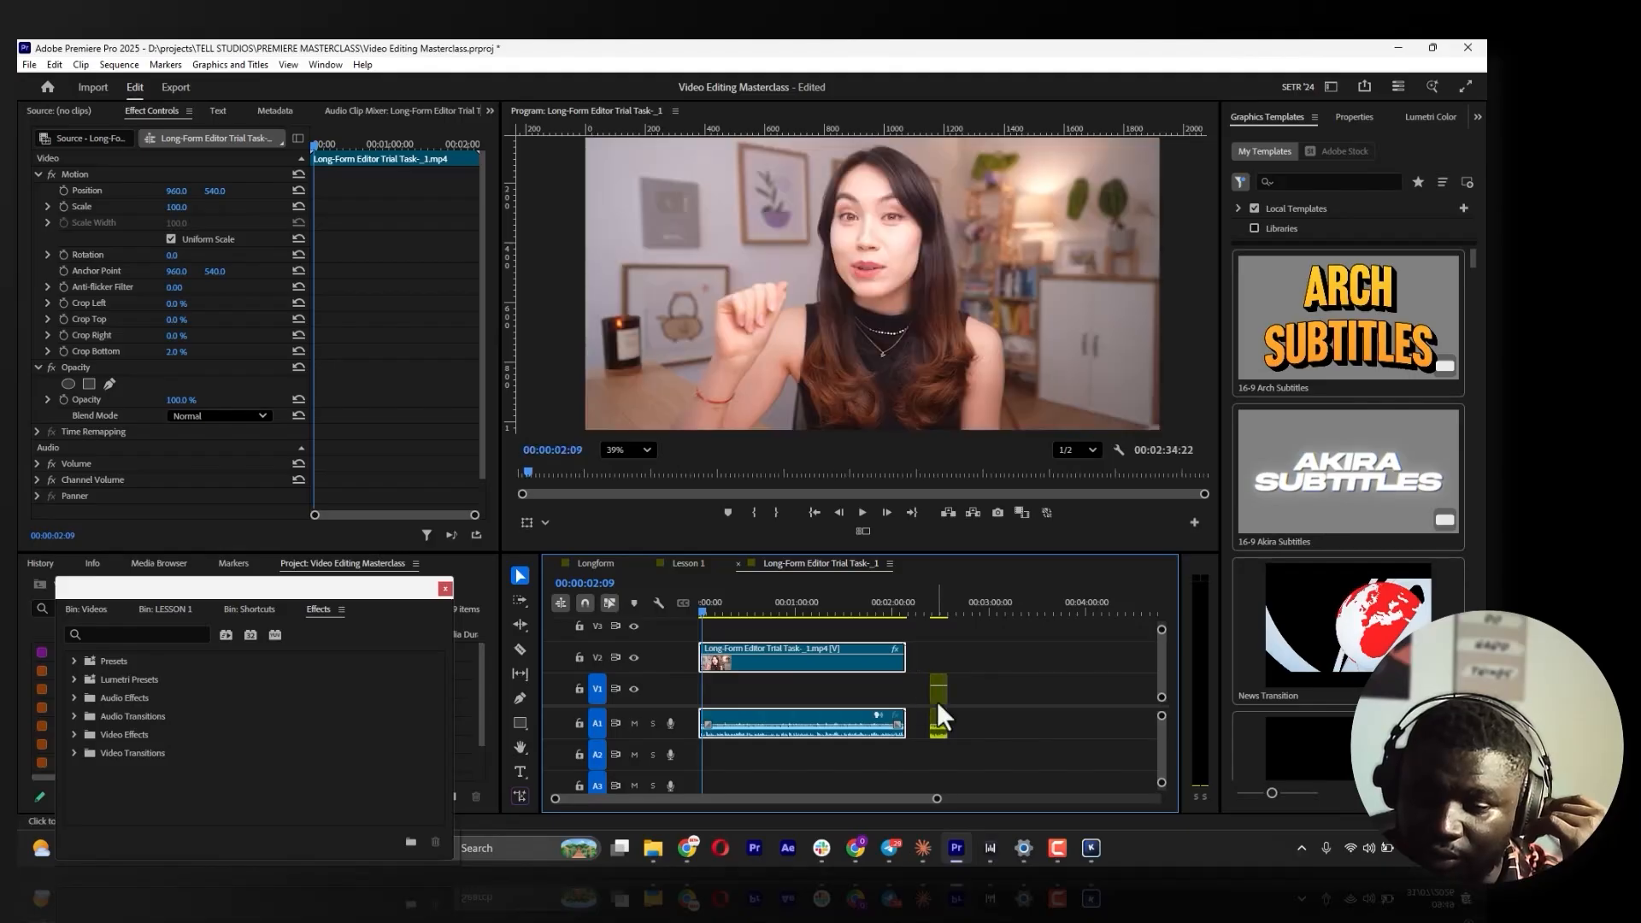
Unlink and delete the Lesson 1 clip's audio, and move its video to the start of V1 beneath the main clip
right_click(937, 701)
click(992, 357)
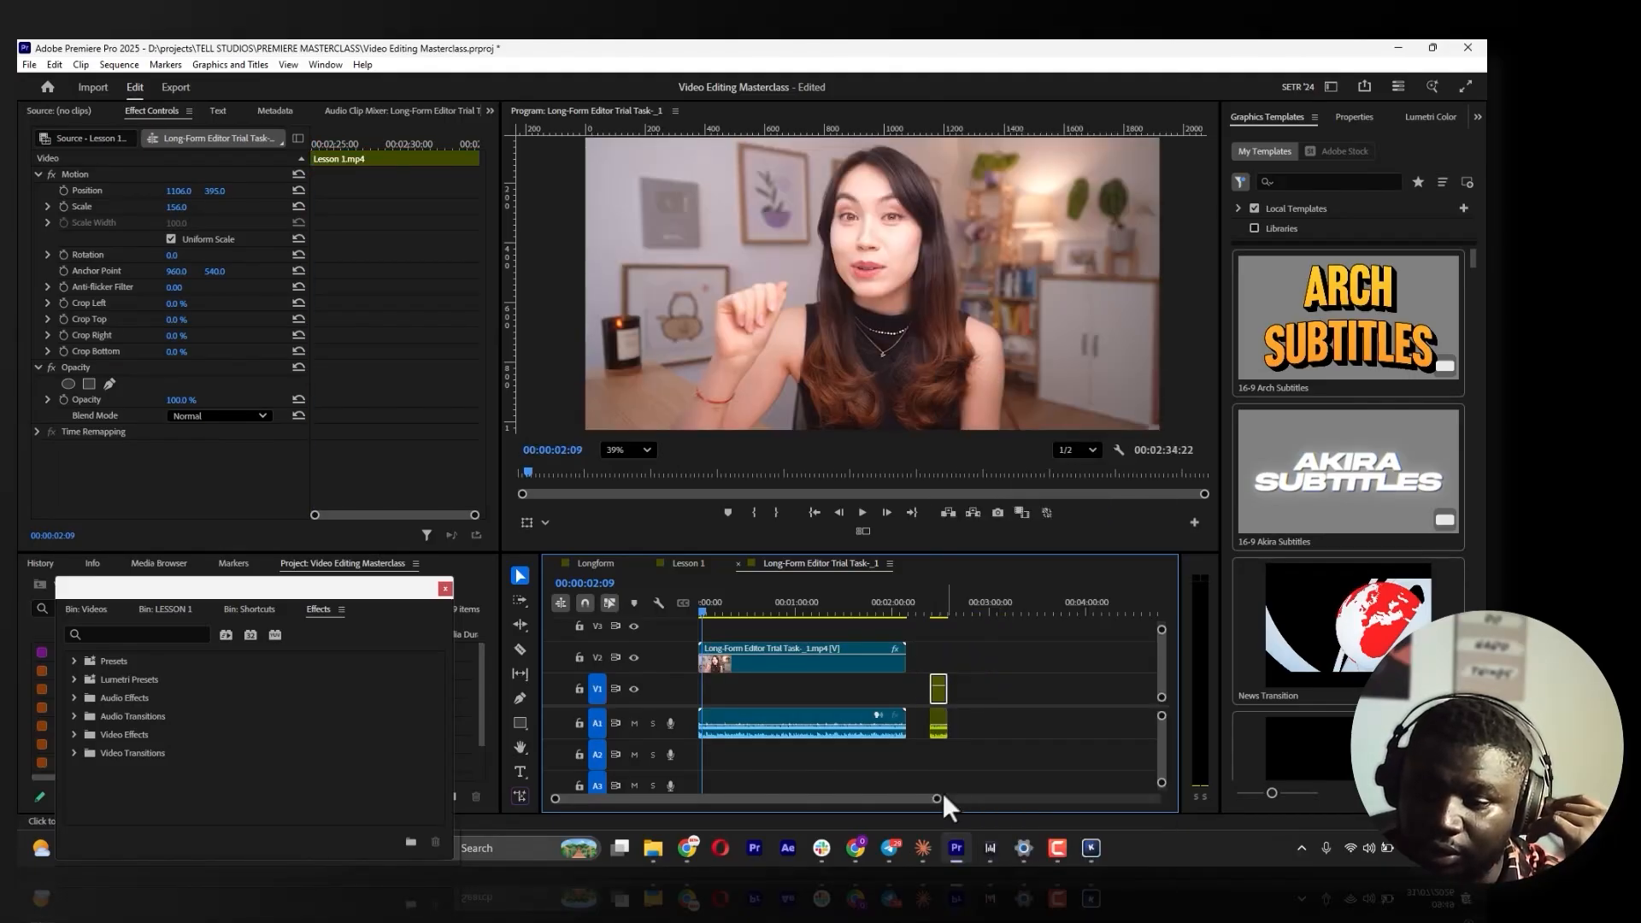
click(953, 722)
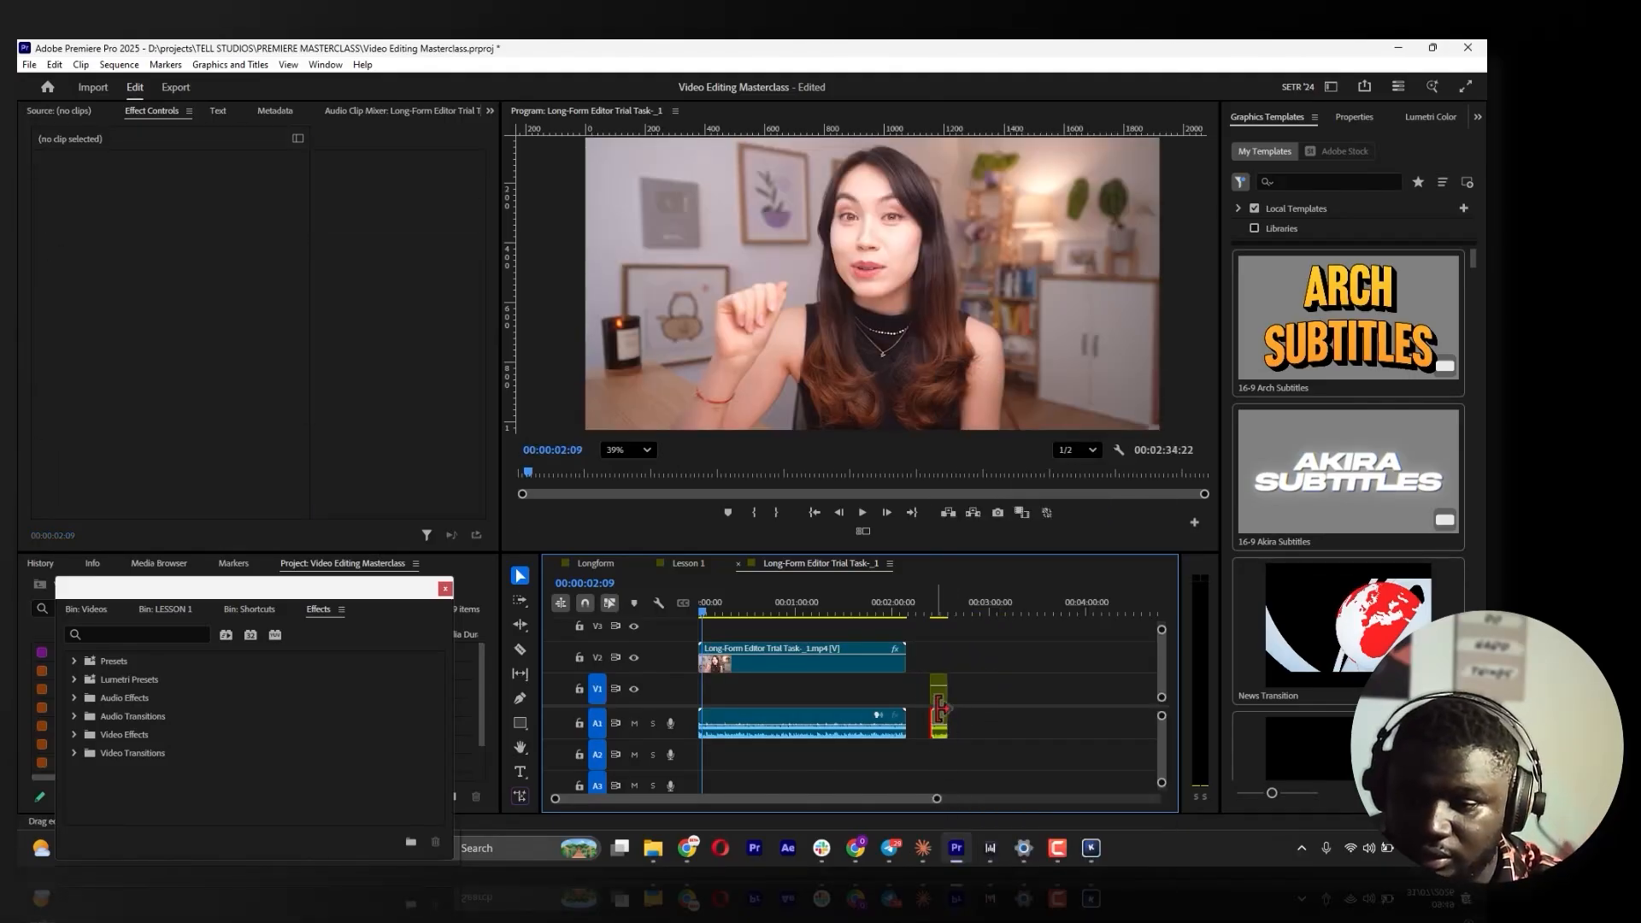
click(940, 716)
key(BackSpace)
drag(939, 700, 708, 686)
Toggle the V2 track output off and on, and lower the V2 clip's Opacity to 87% and further to blend in the clip beneath
click(739, 670)
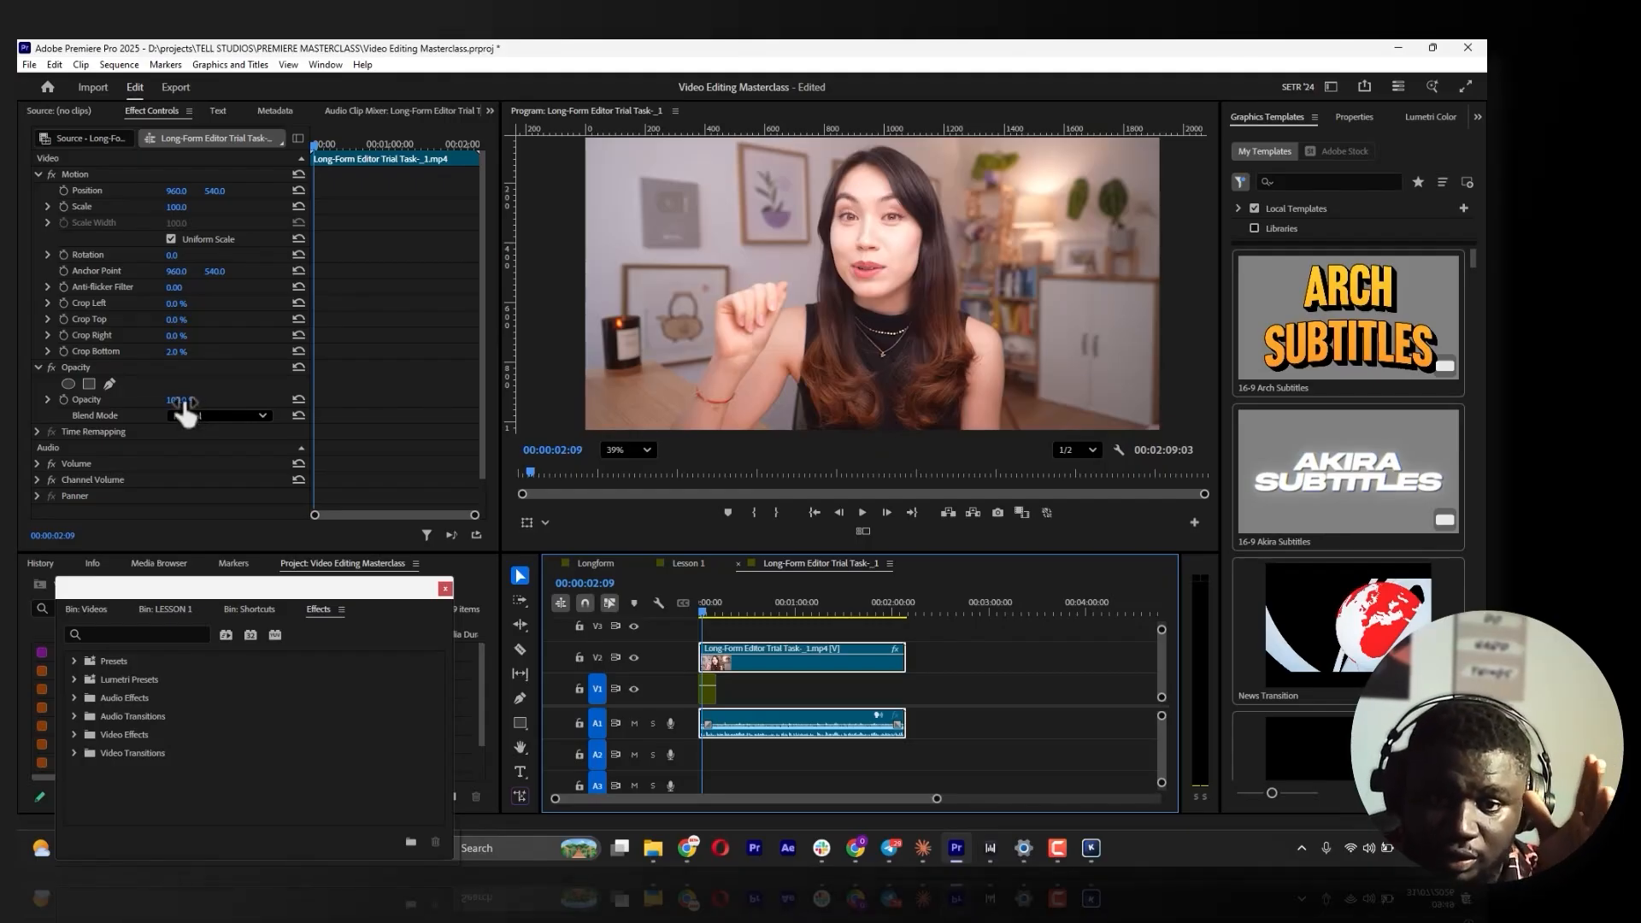
click(634, 657)
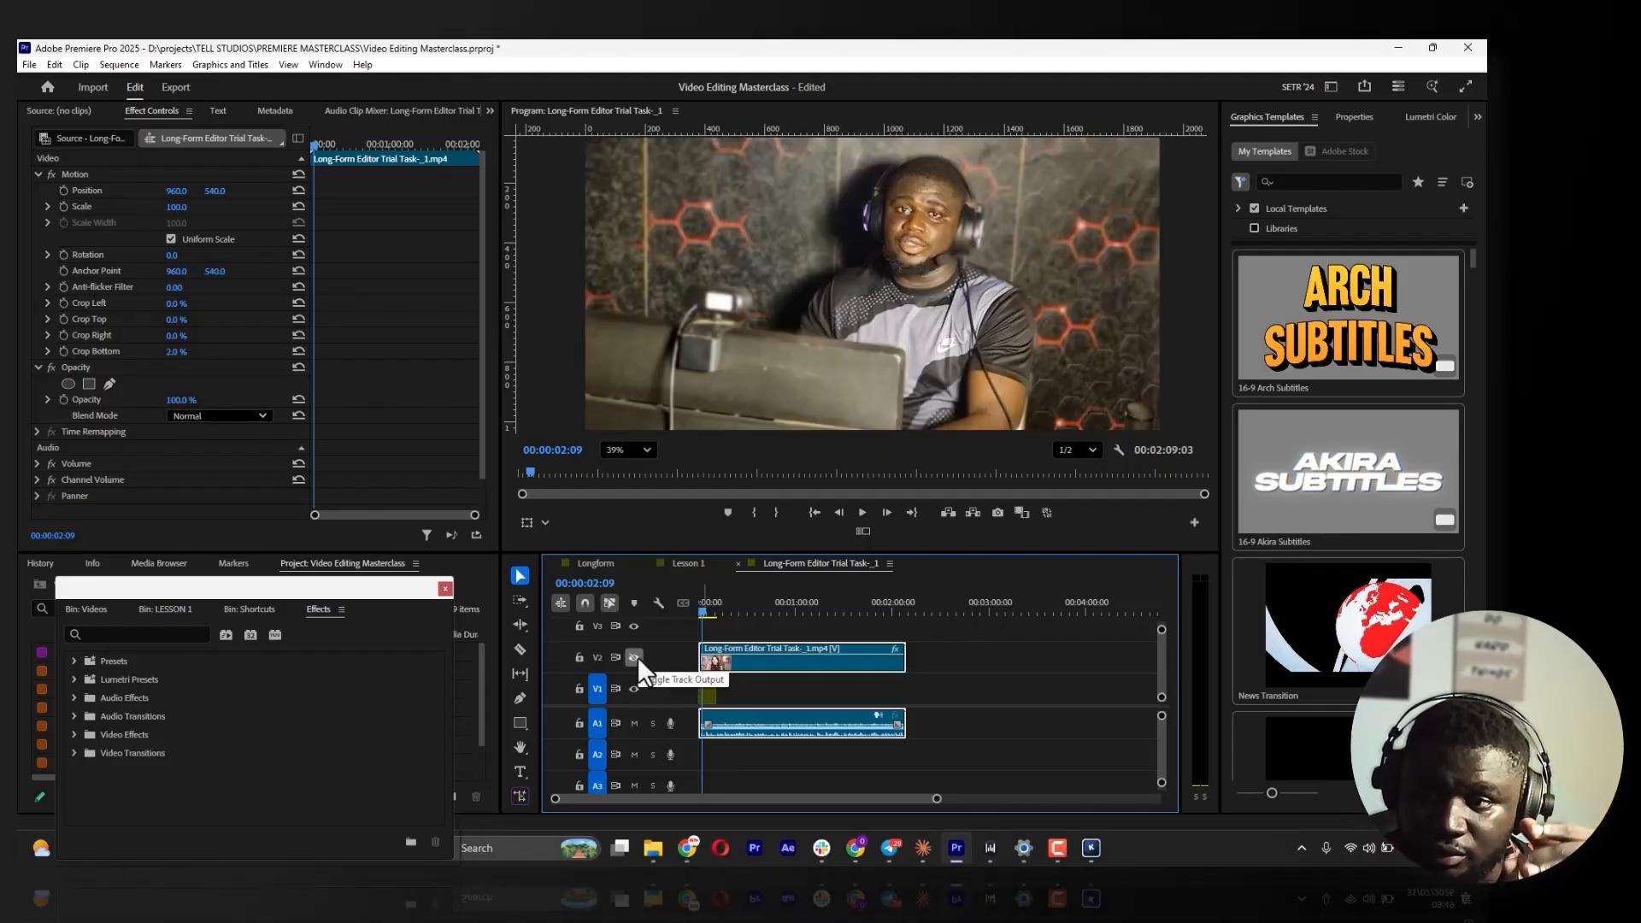
click(634, 657)
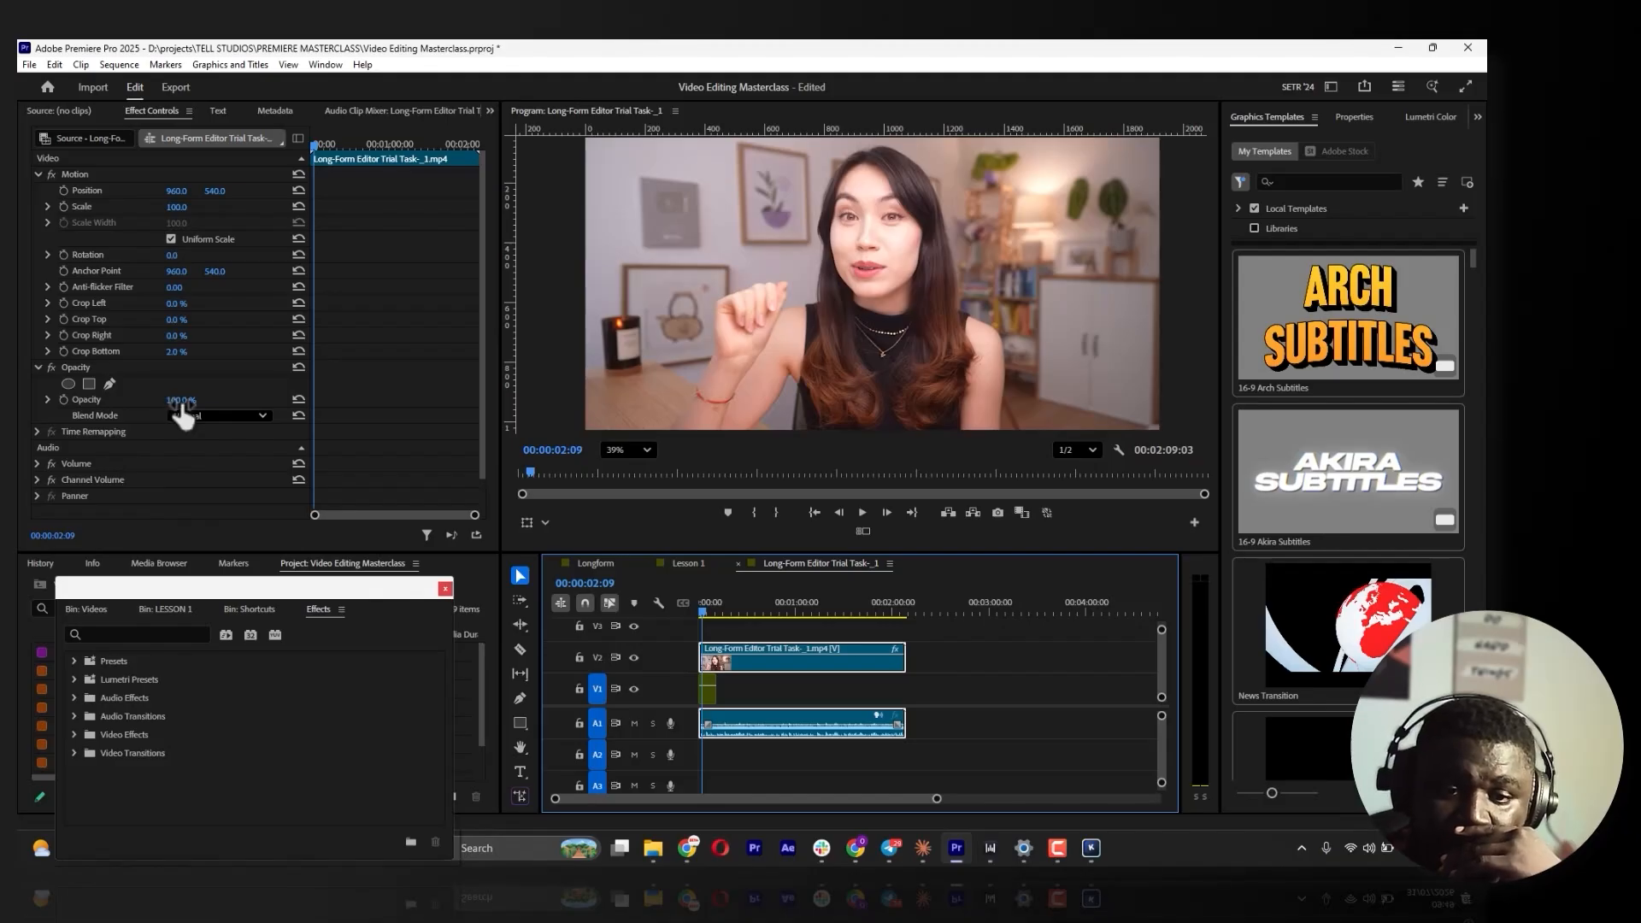
drag(179, 400, 170, 400)
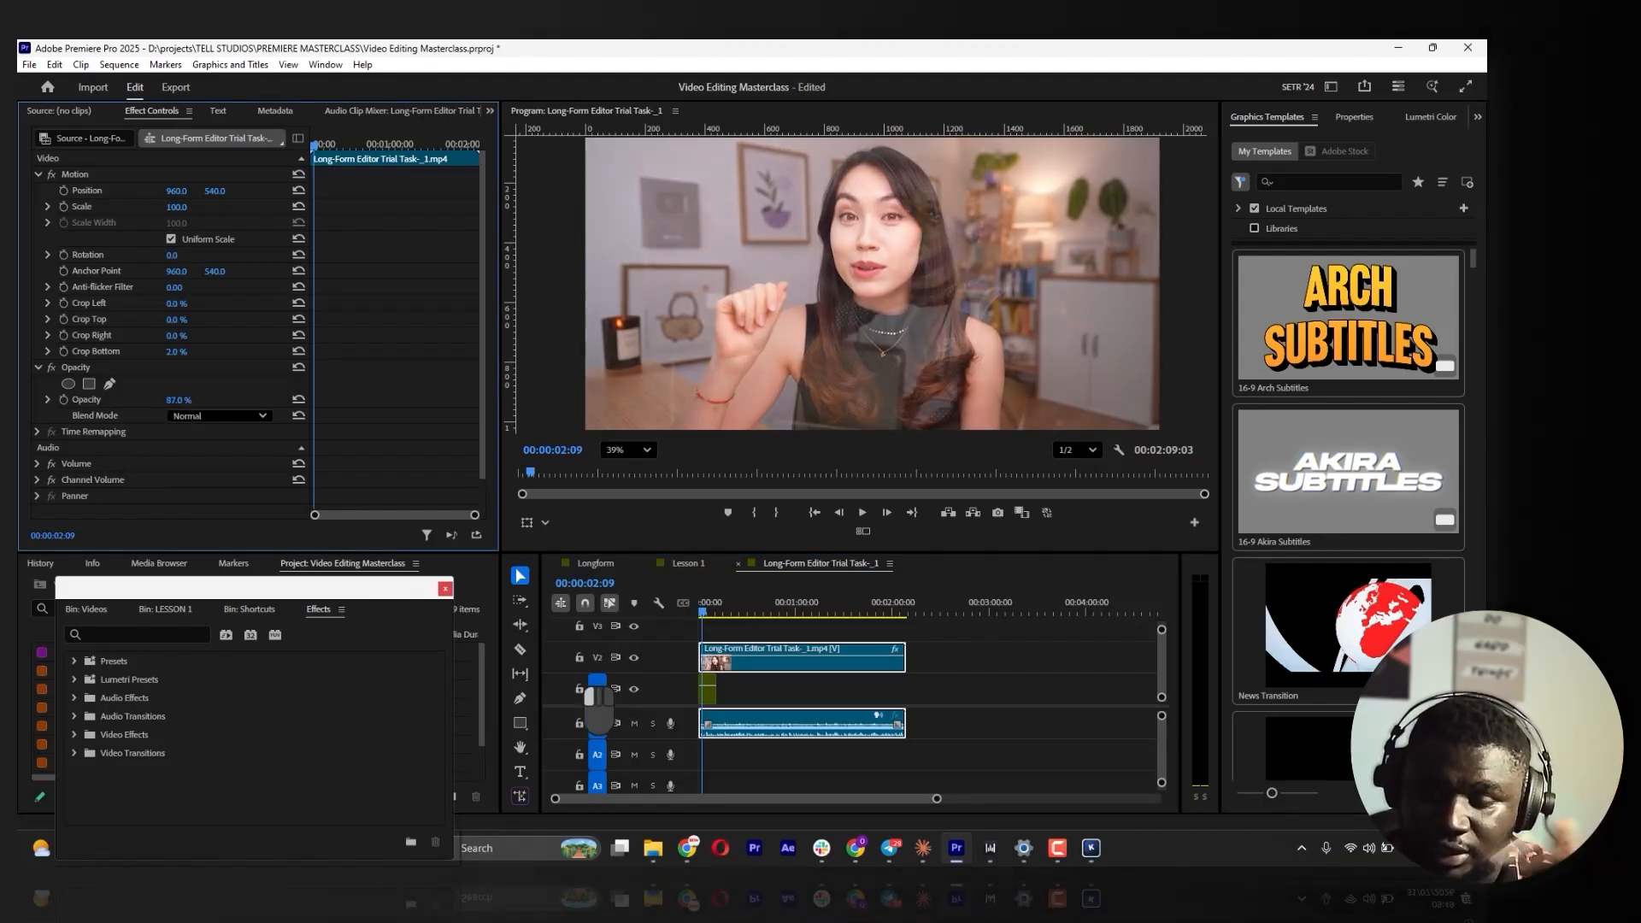
drag(169, 400, 99, 400)
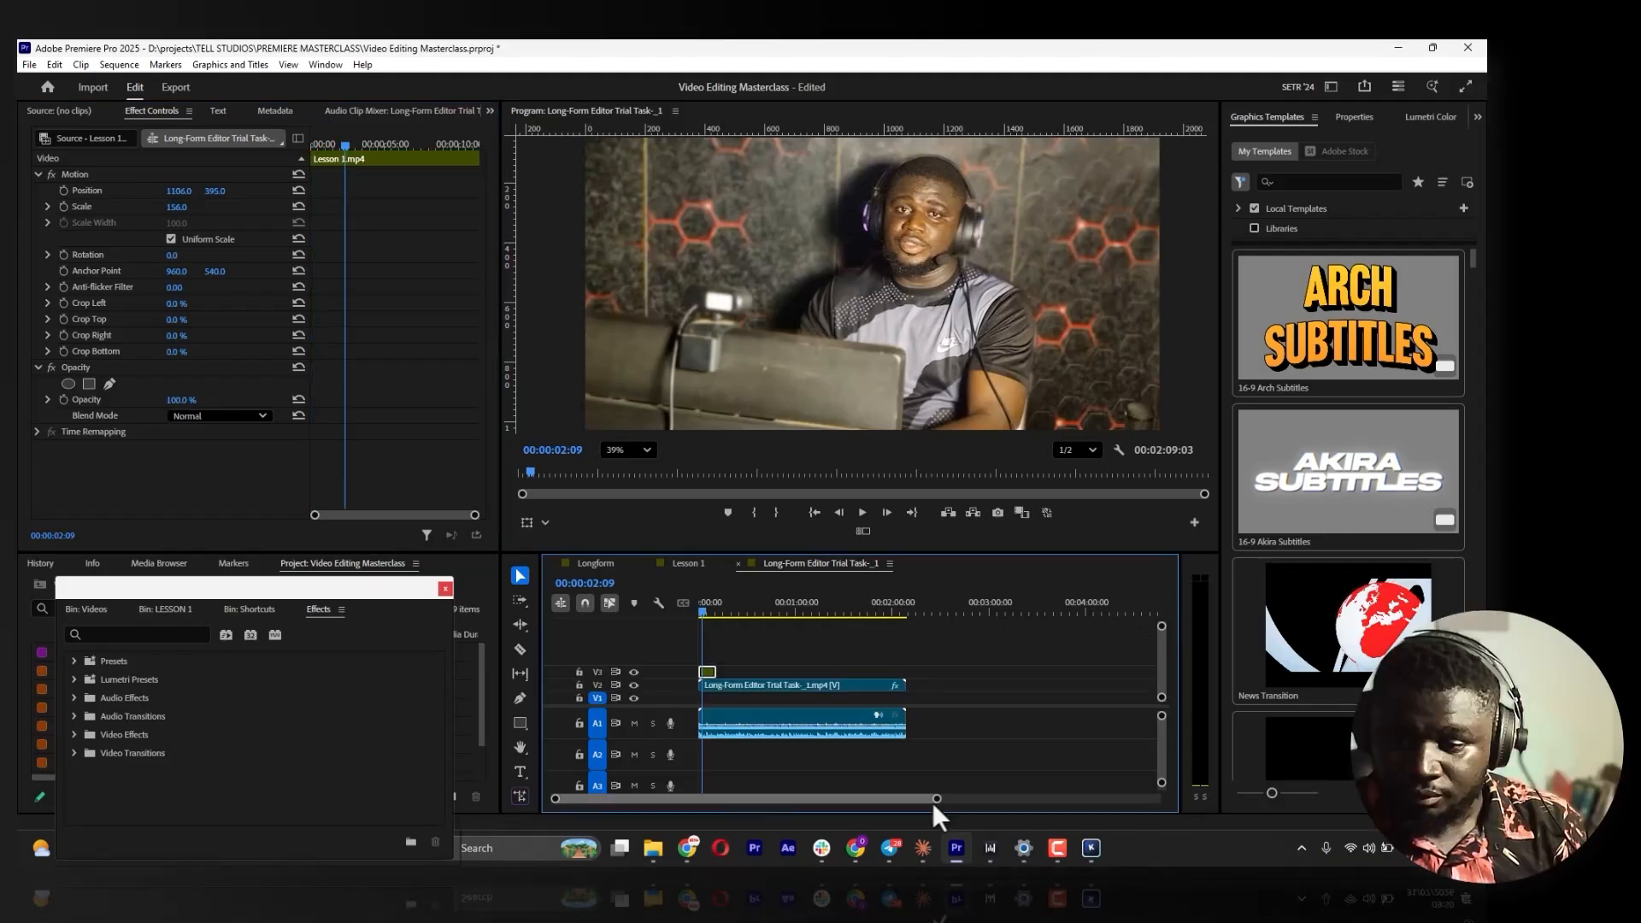
Save the Video Editing Masterclass project
drag(934, 802, 887, 800)
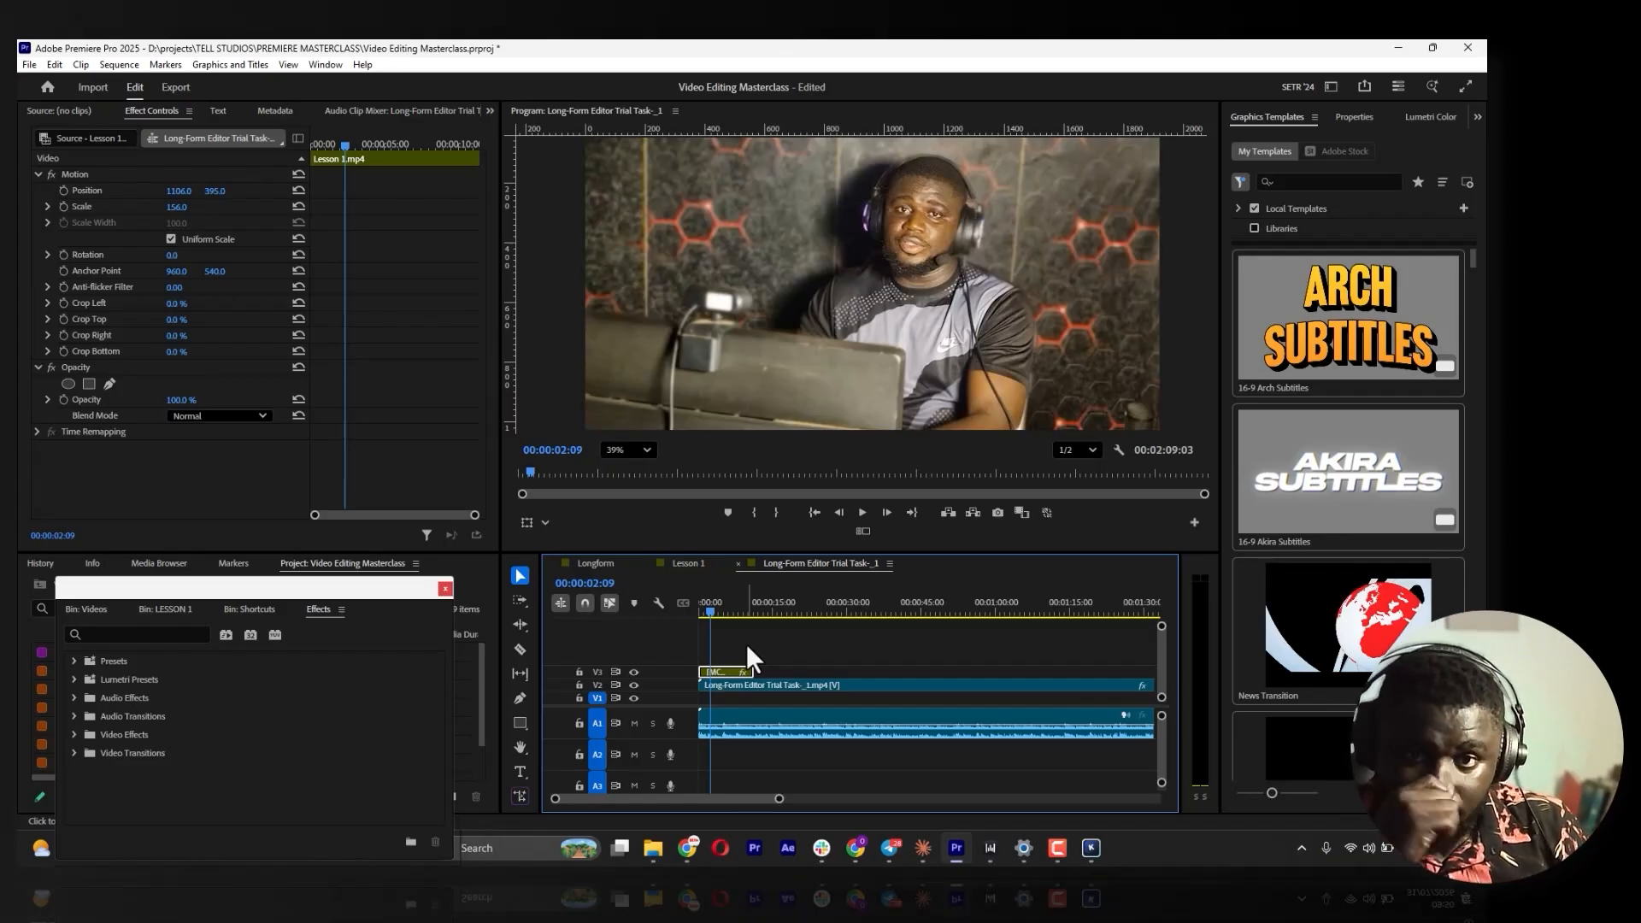
key(ctrl+s)
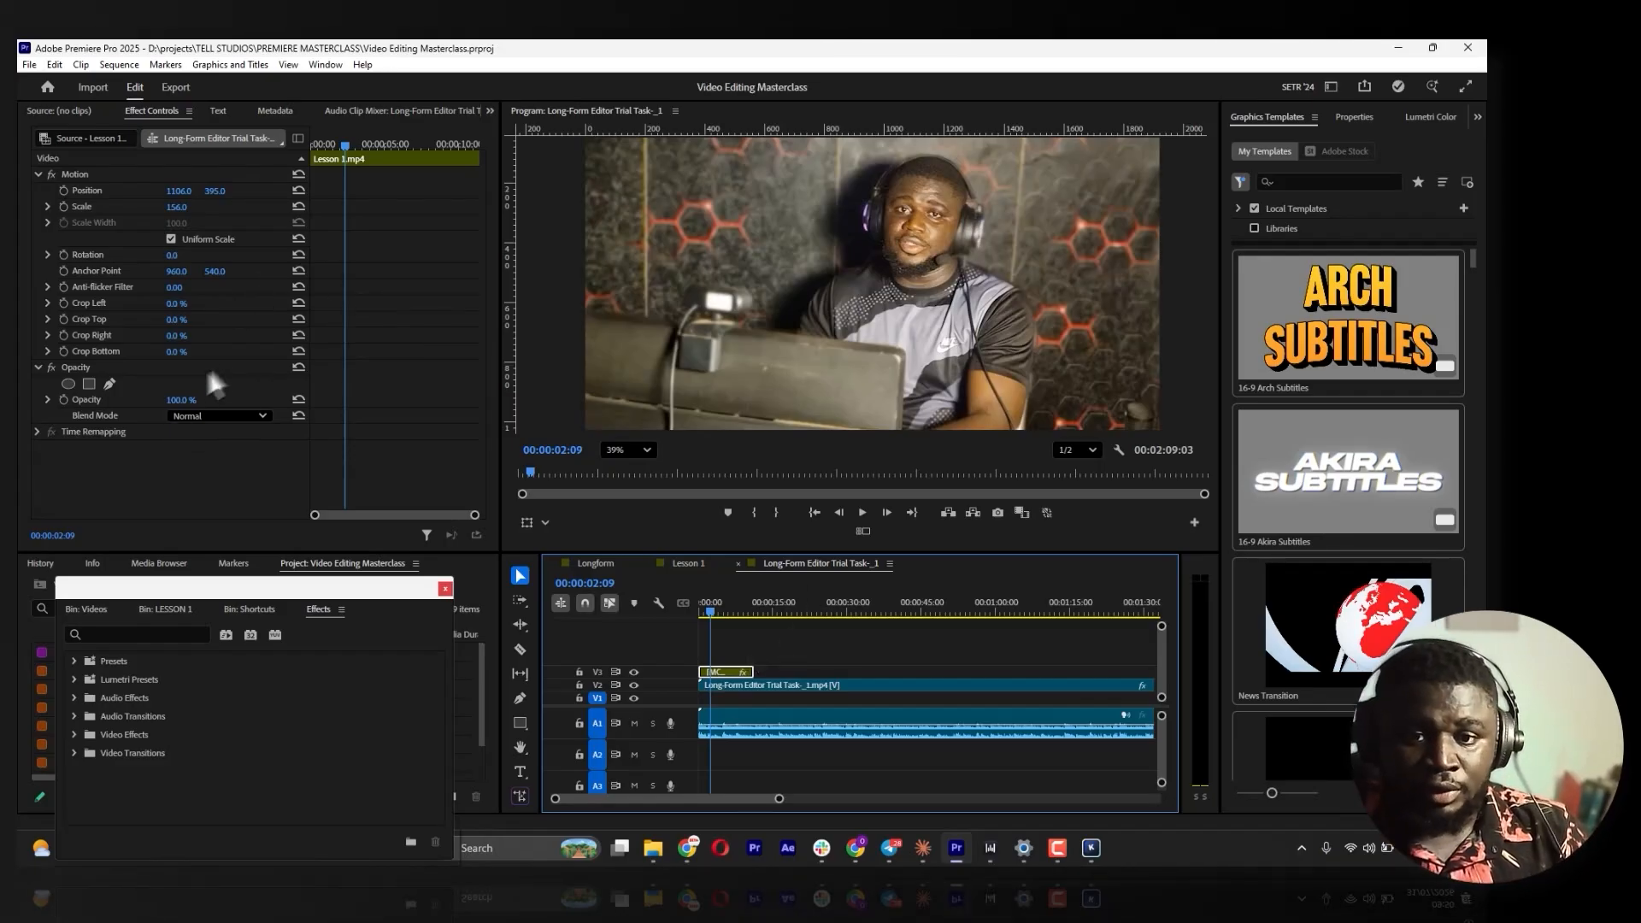
Lower the Opacity of the Lesson 1 clip on V3 to 0%, and set it back to 100%
drag(177, 401, 156, 400)
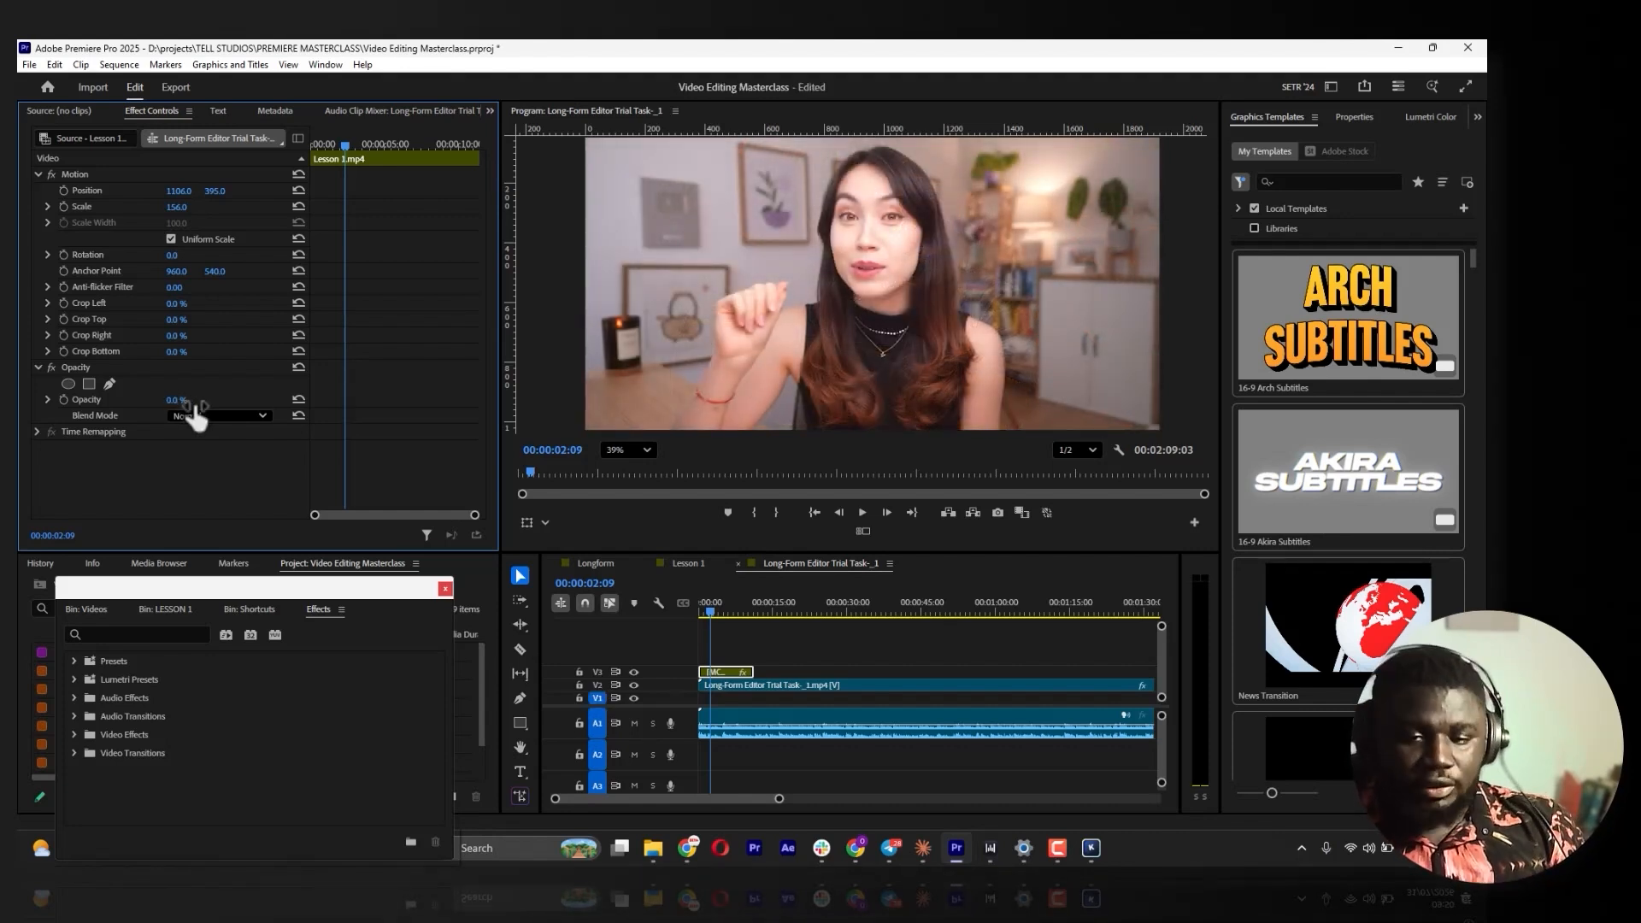
click(176, 400)
text(100)
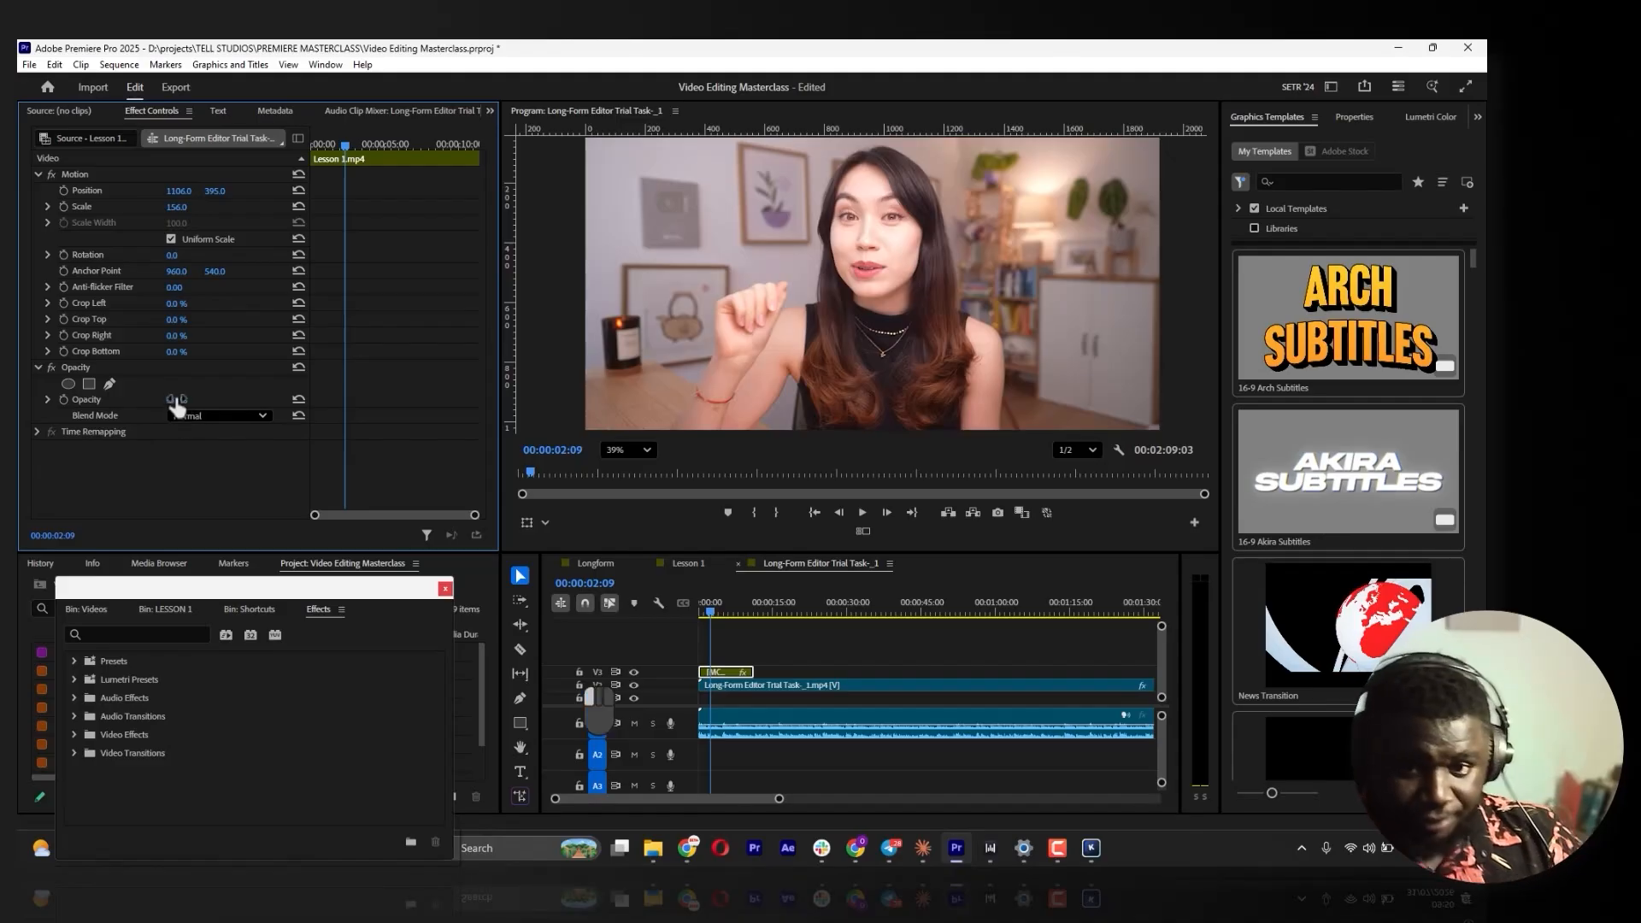
key(Return)
Delete the Lesson 1 clip from V3 and return the playhead to the start of the sequence
click(729, 672)
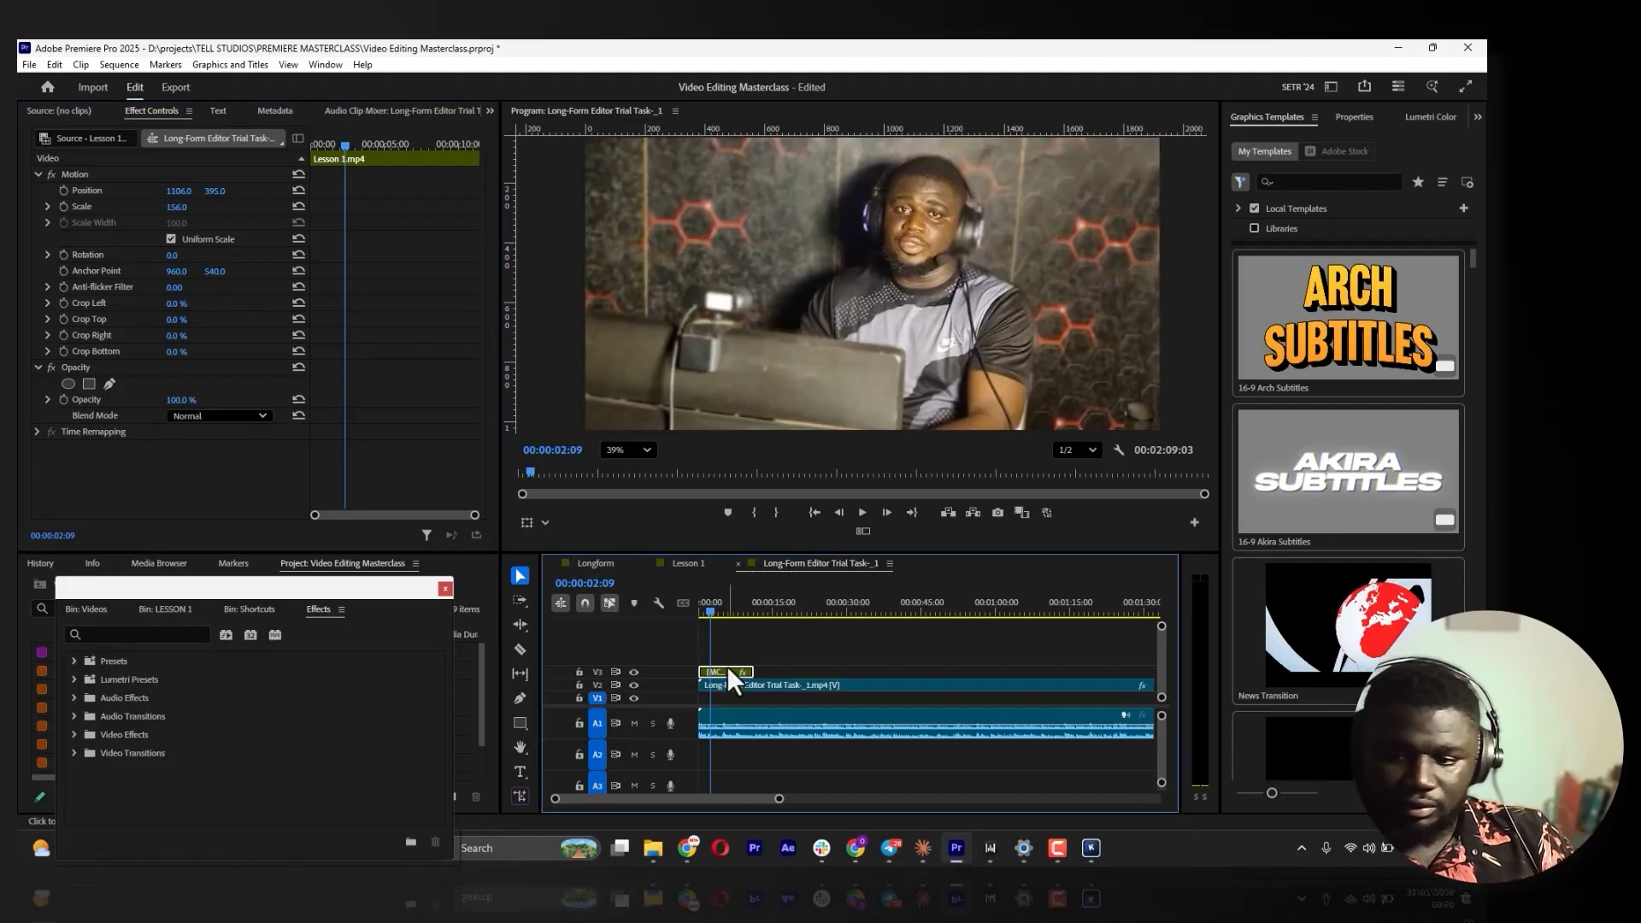
key(Delete)
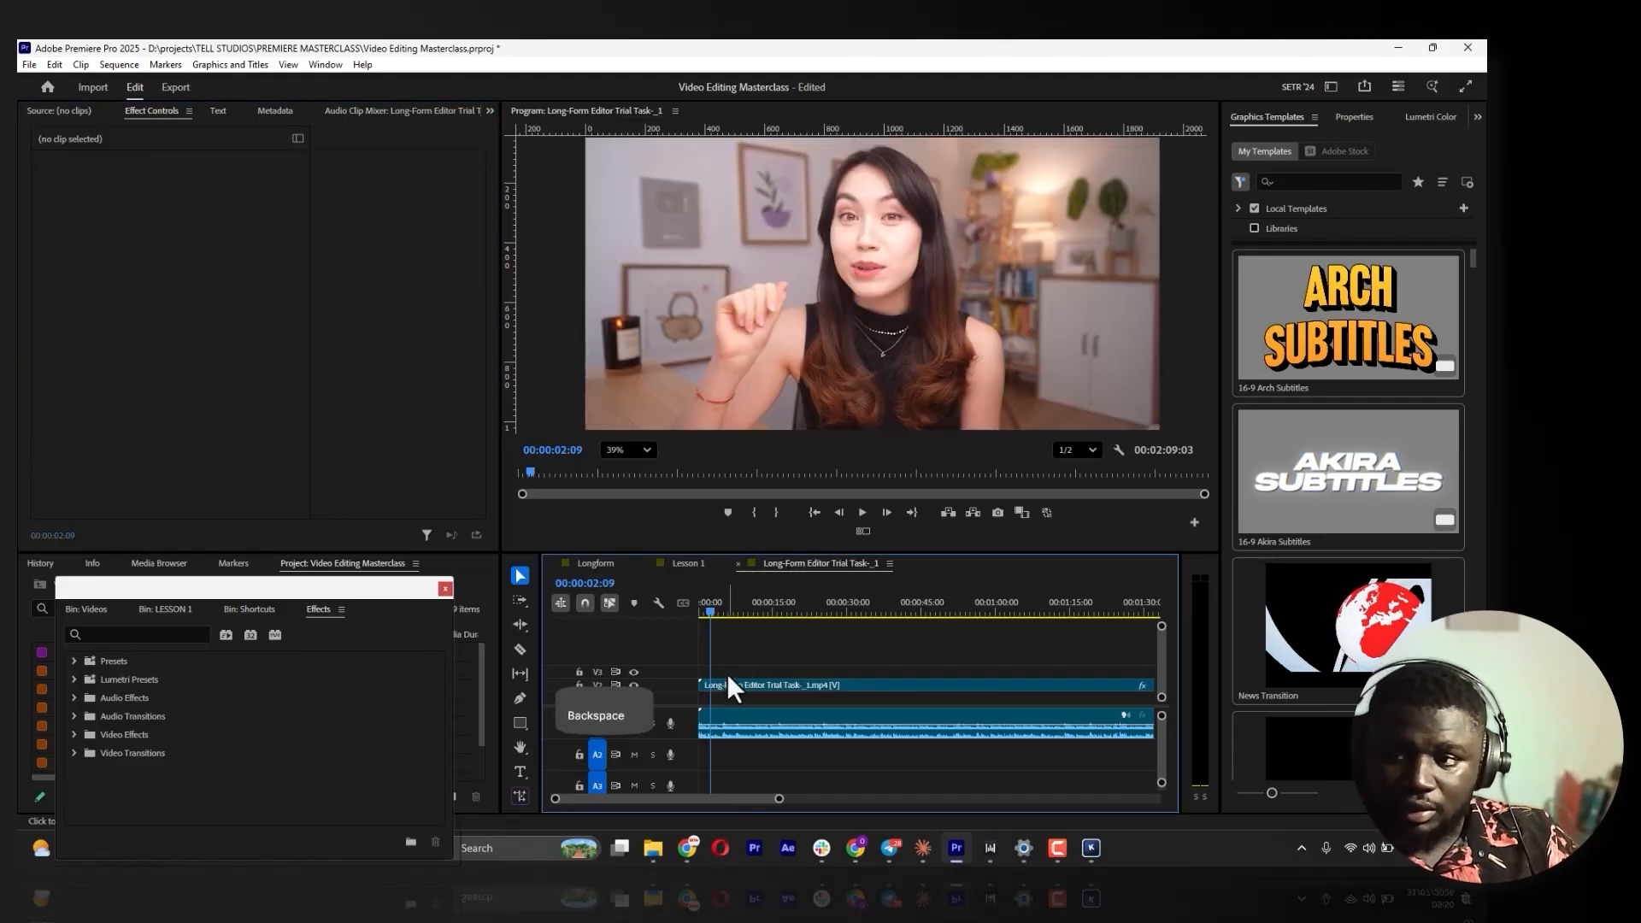
key(Home)
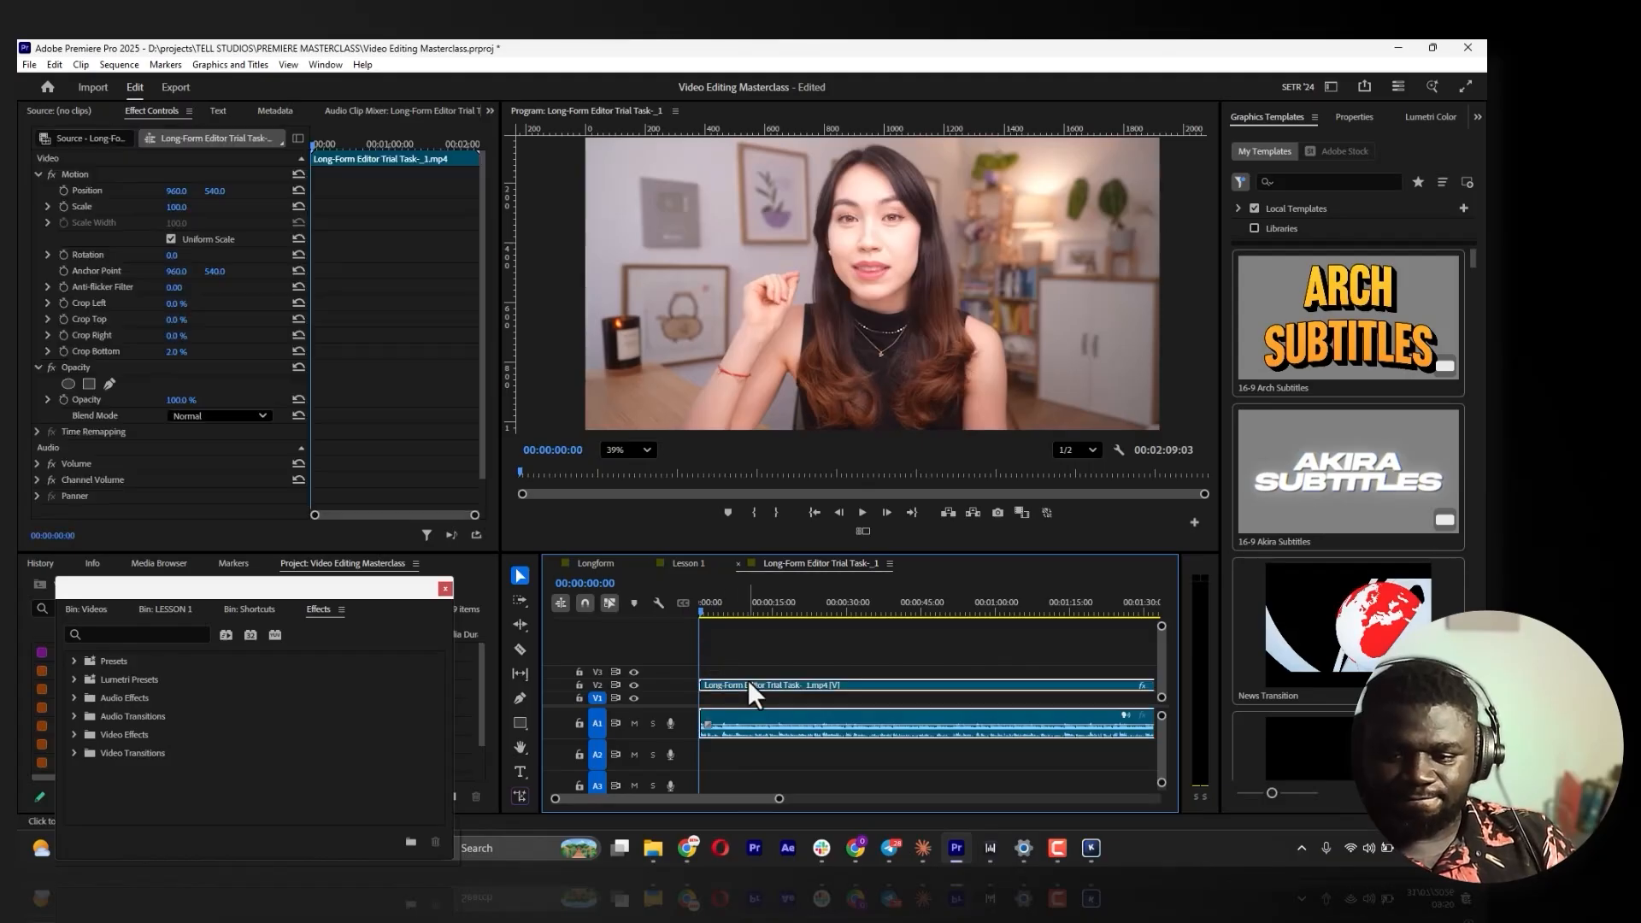
Select the Long-Form Editor Trial Task clip on V2 and expand its Time Remapping properties to view the Speed setting
click(752, 685)
scroll(161, 421, down, 1)
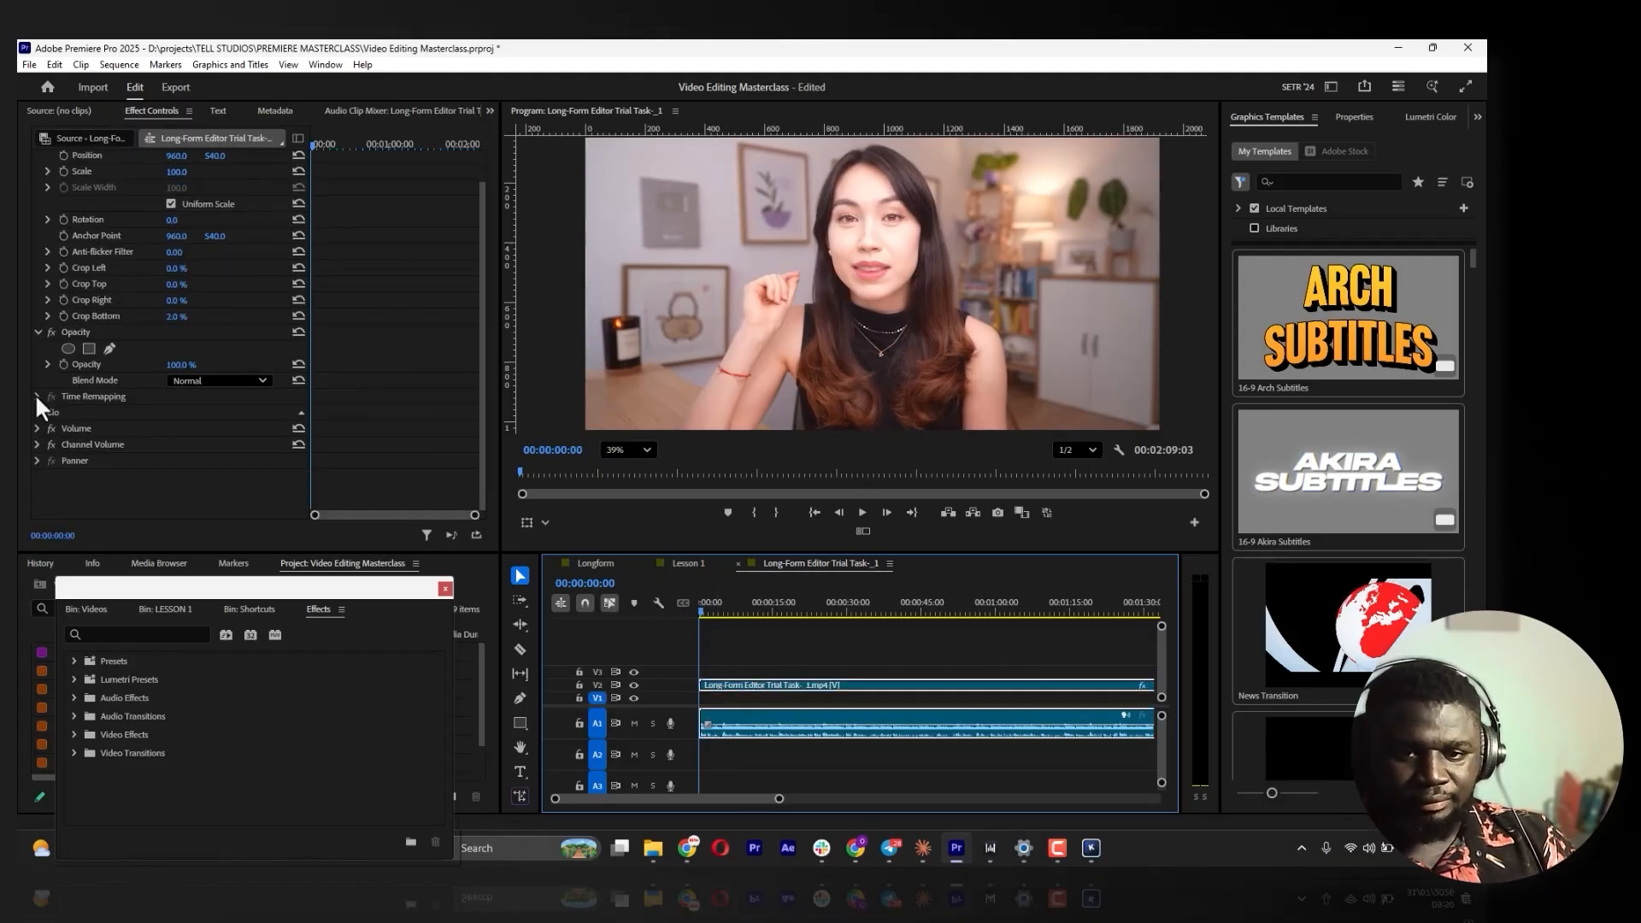
click(36, 398)
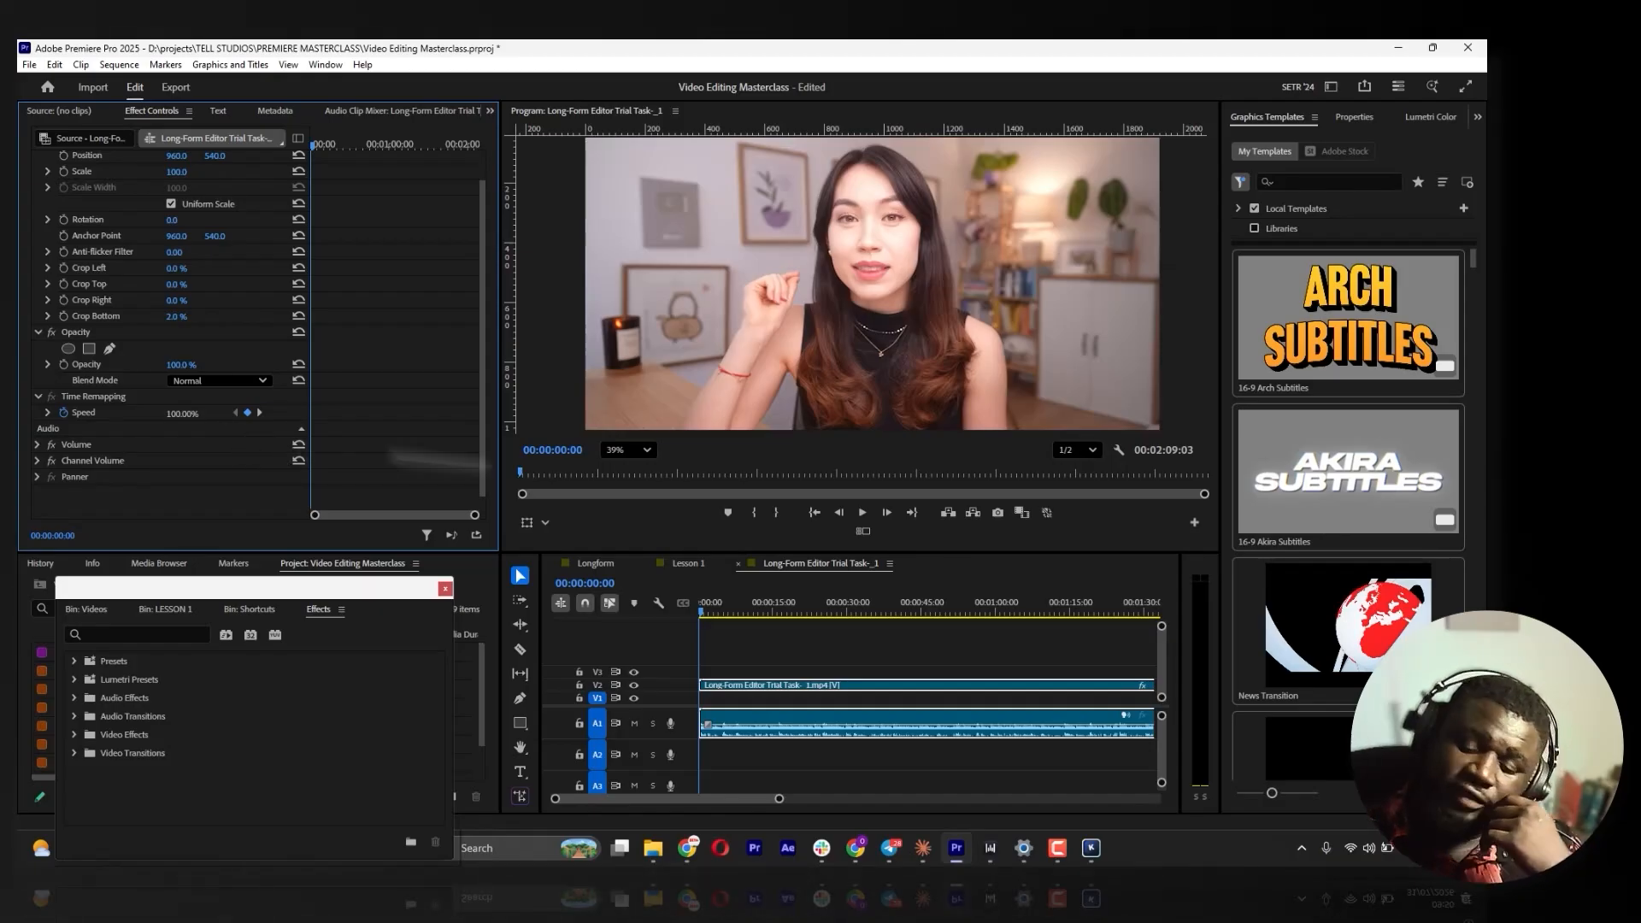
Relocate the Long-Form Editor Trial Task clip from V2 to V1, and increase the video track height to show its thumbnail
drag(723, 685, 724, 697)
click(726, 670)
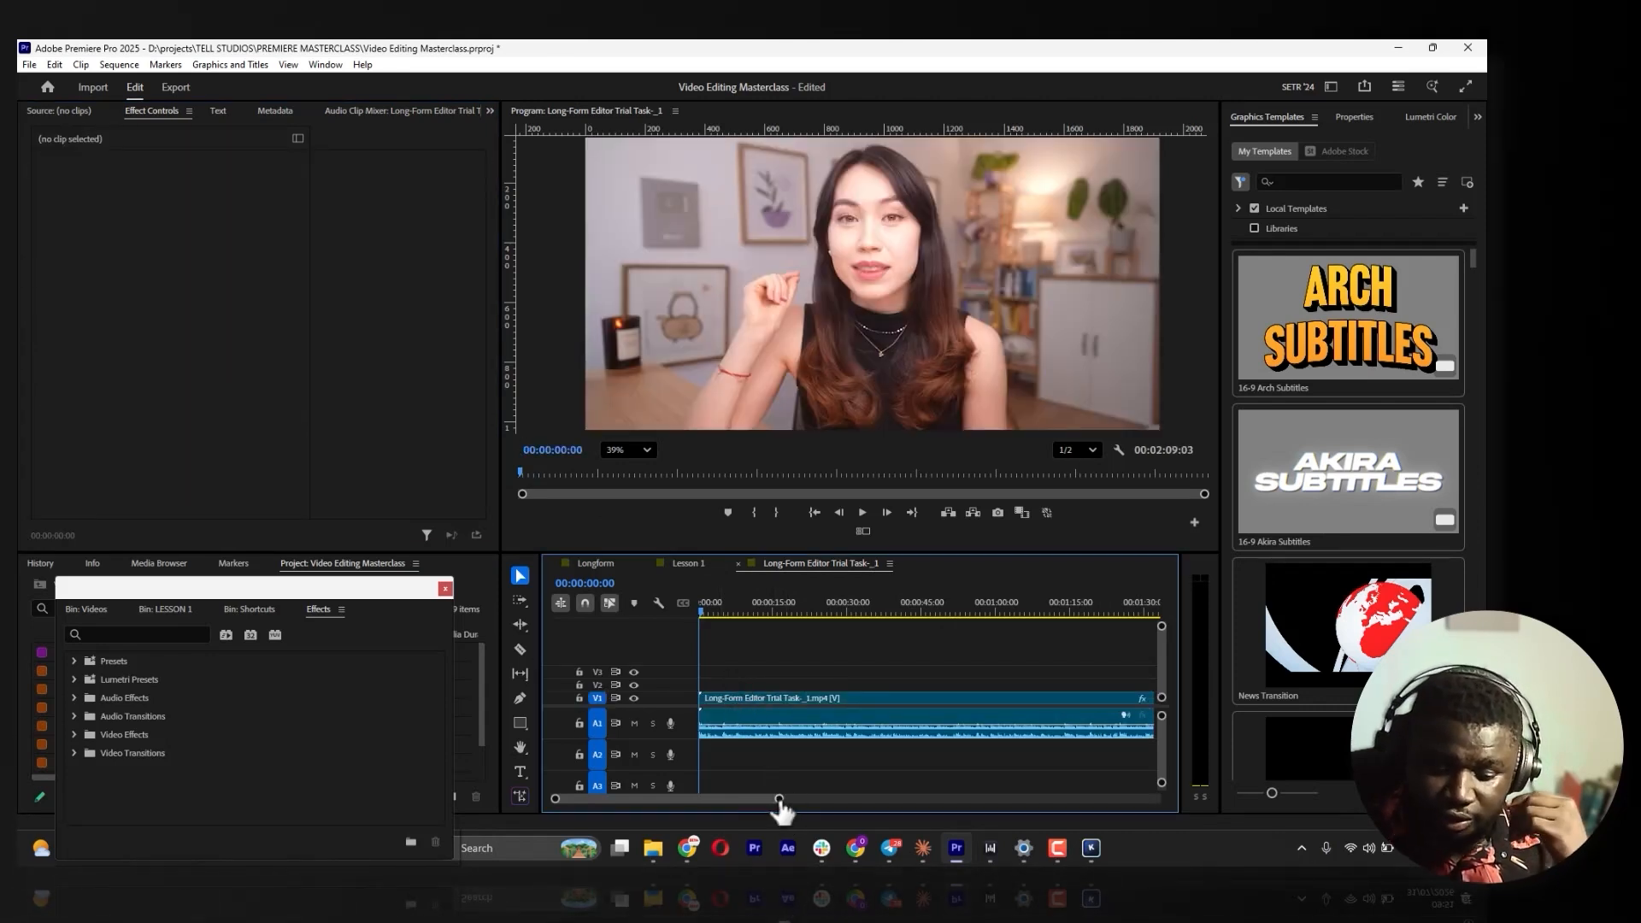
drag(779, 798, 796, 799)
click(749, 714)
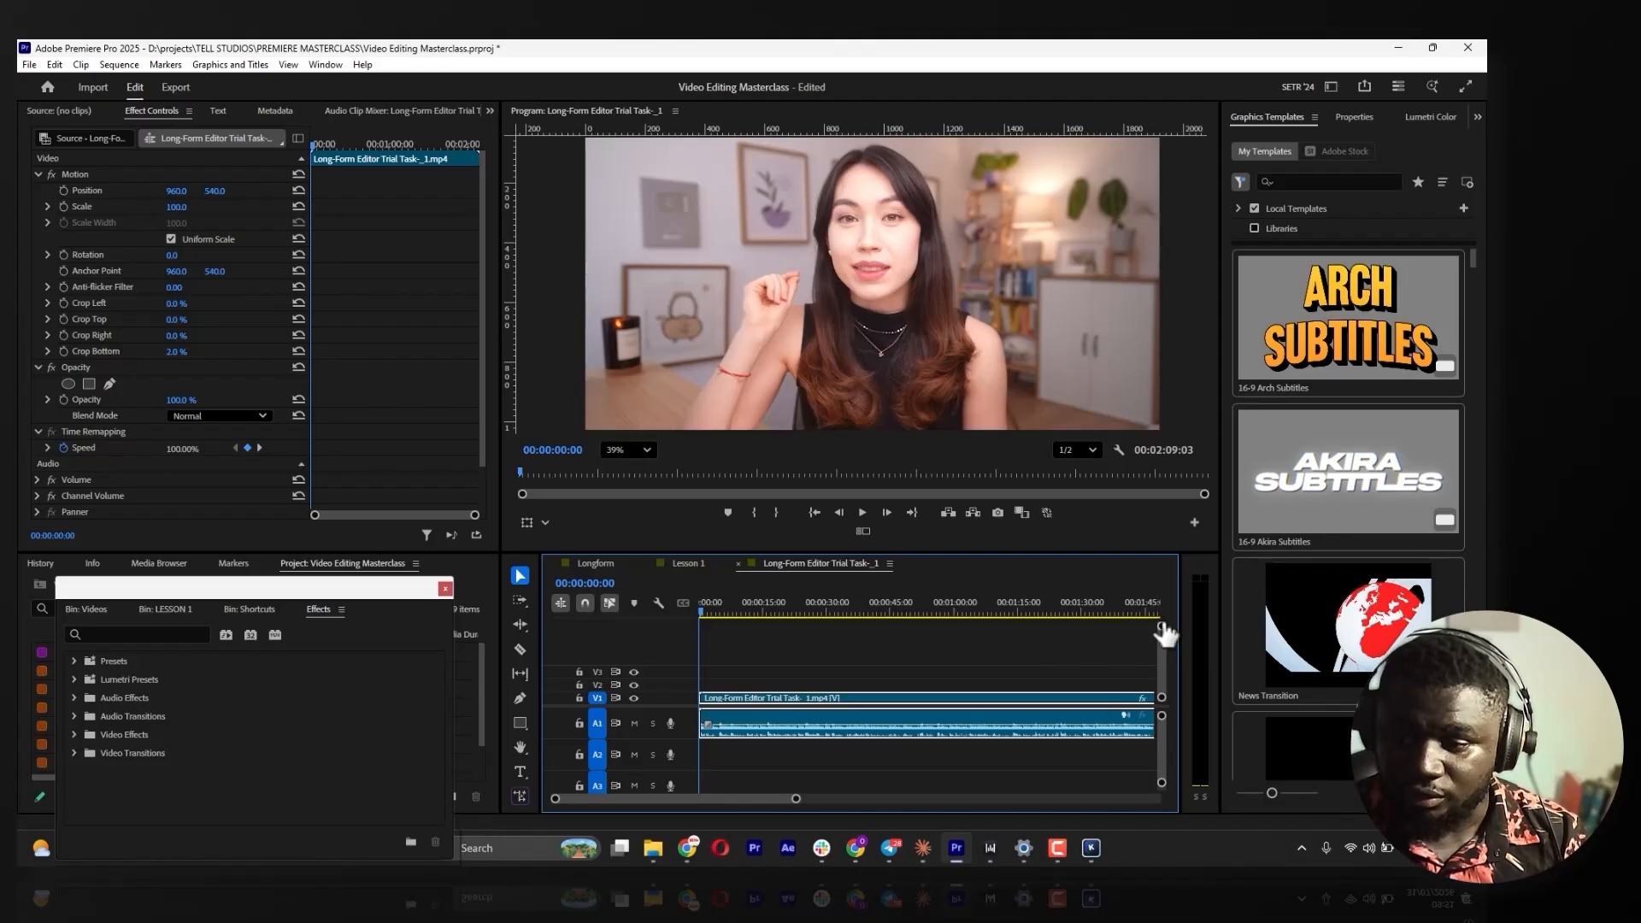
drag(1161, 625, 1162, 637)
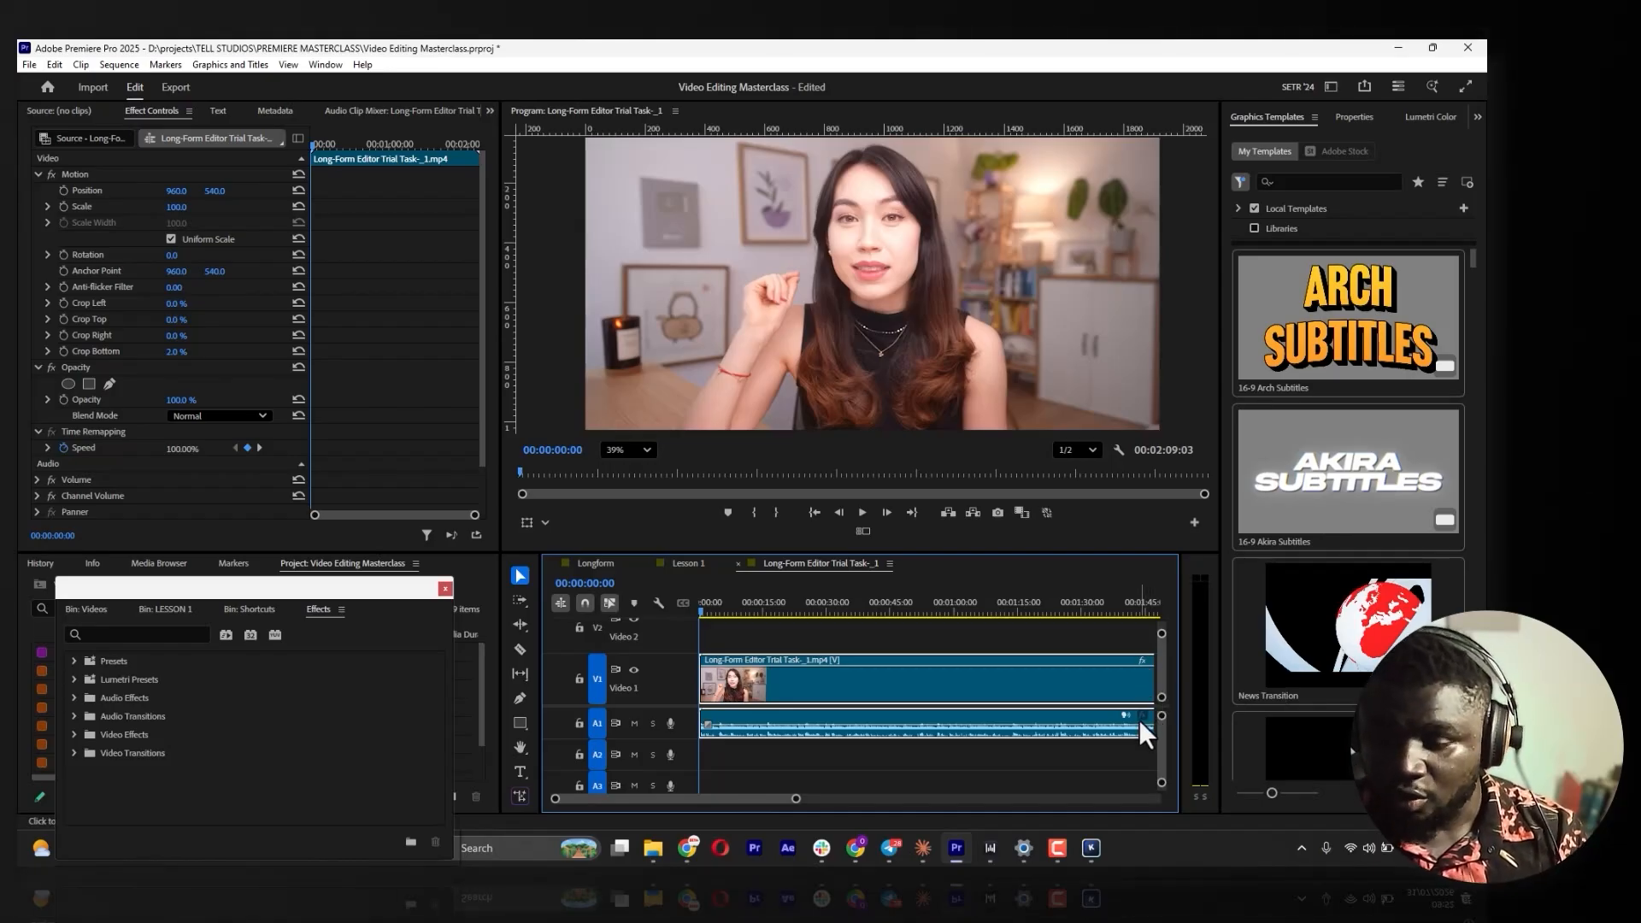
key(minus)
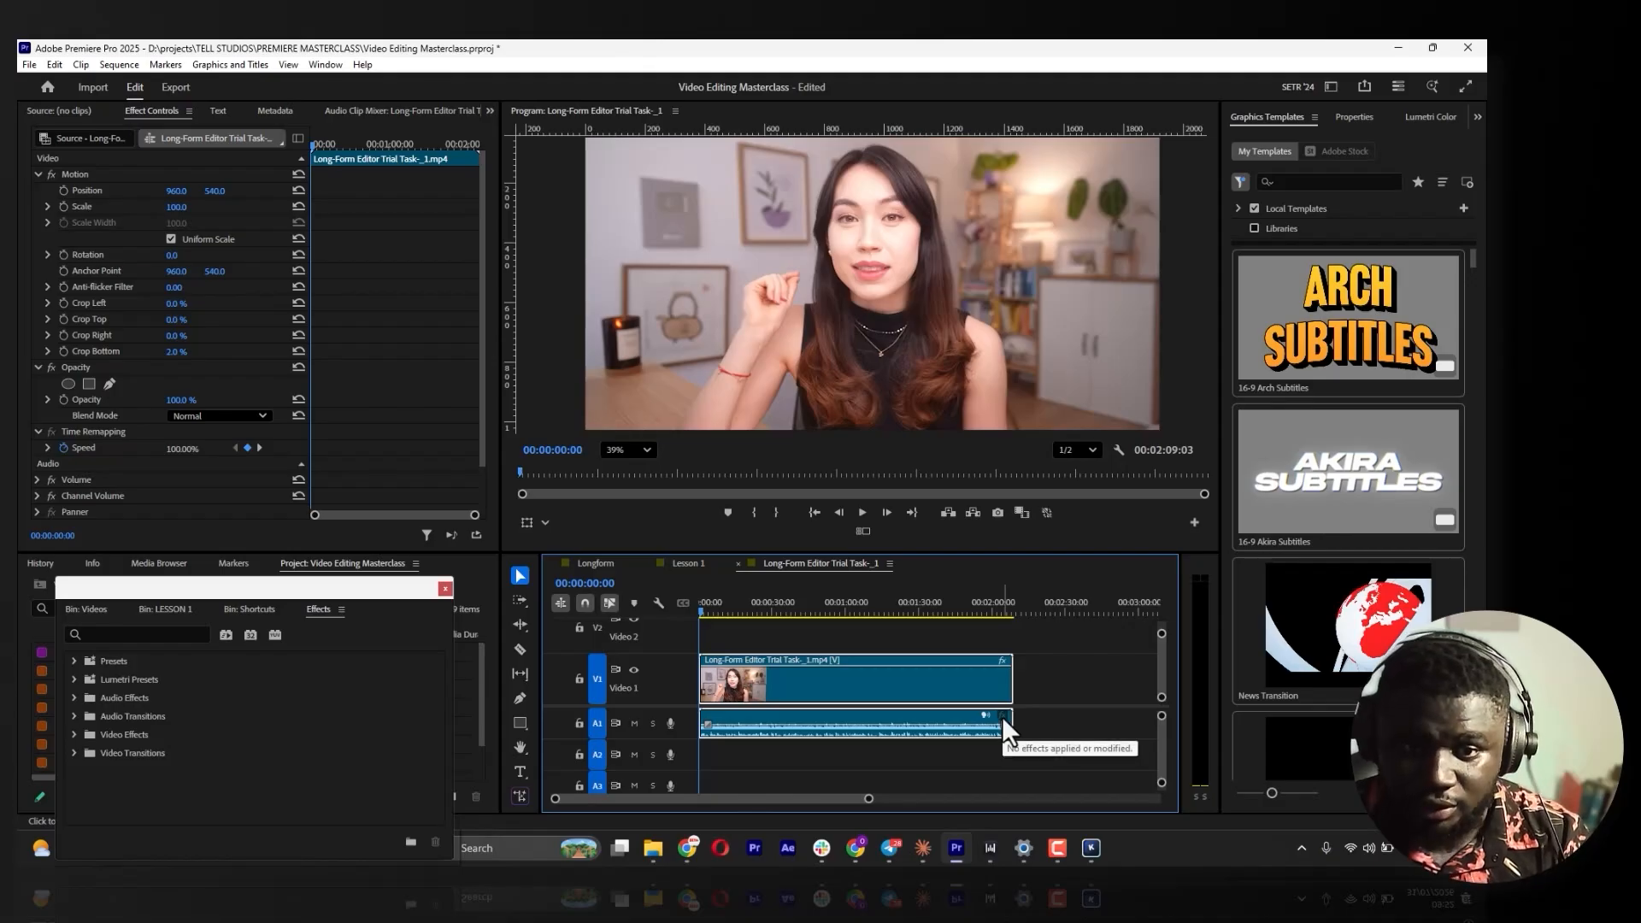
Expand the clip's Volume properties, raise the Level to about 0.9 dB, and reset it to 0.0 dB
scroll(67, 470, down, 1)
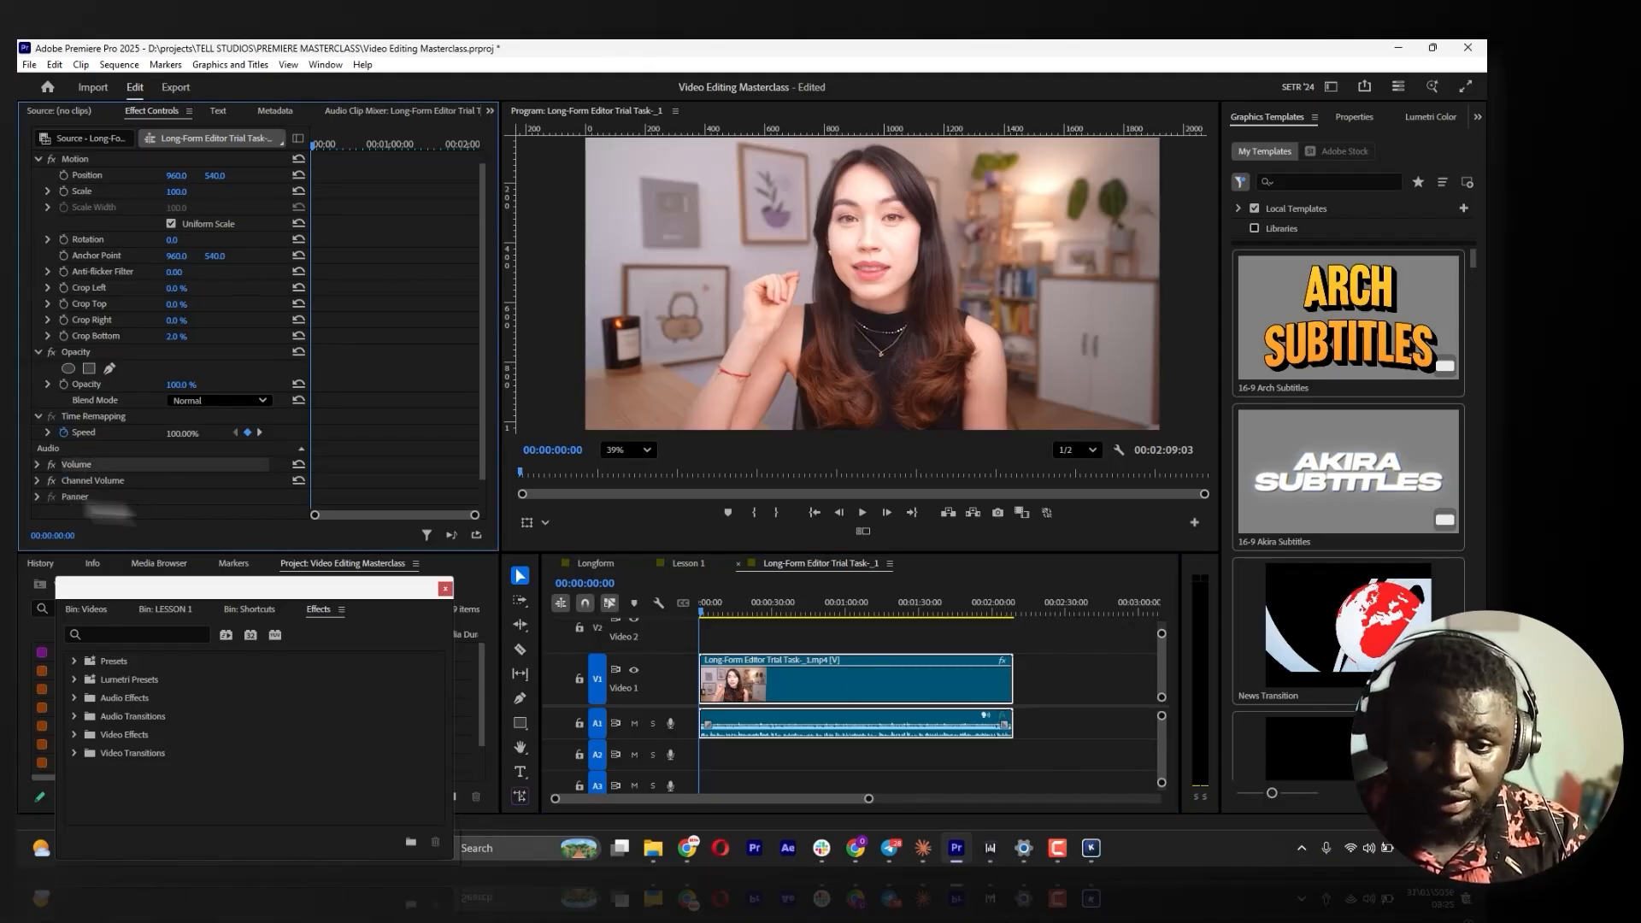
click(35, 466)
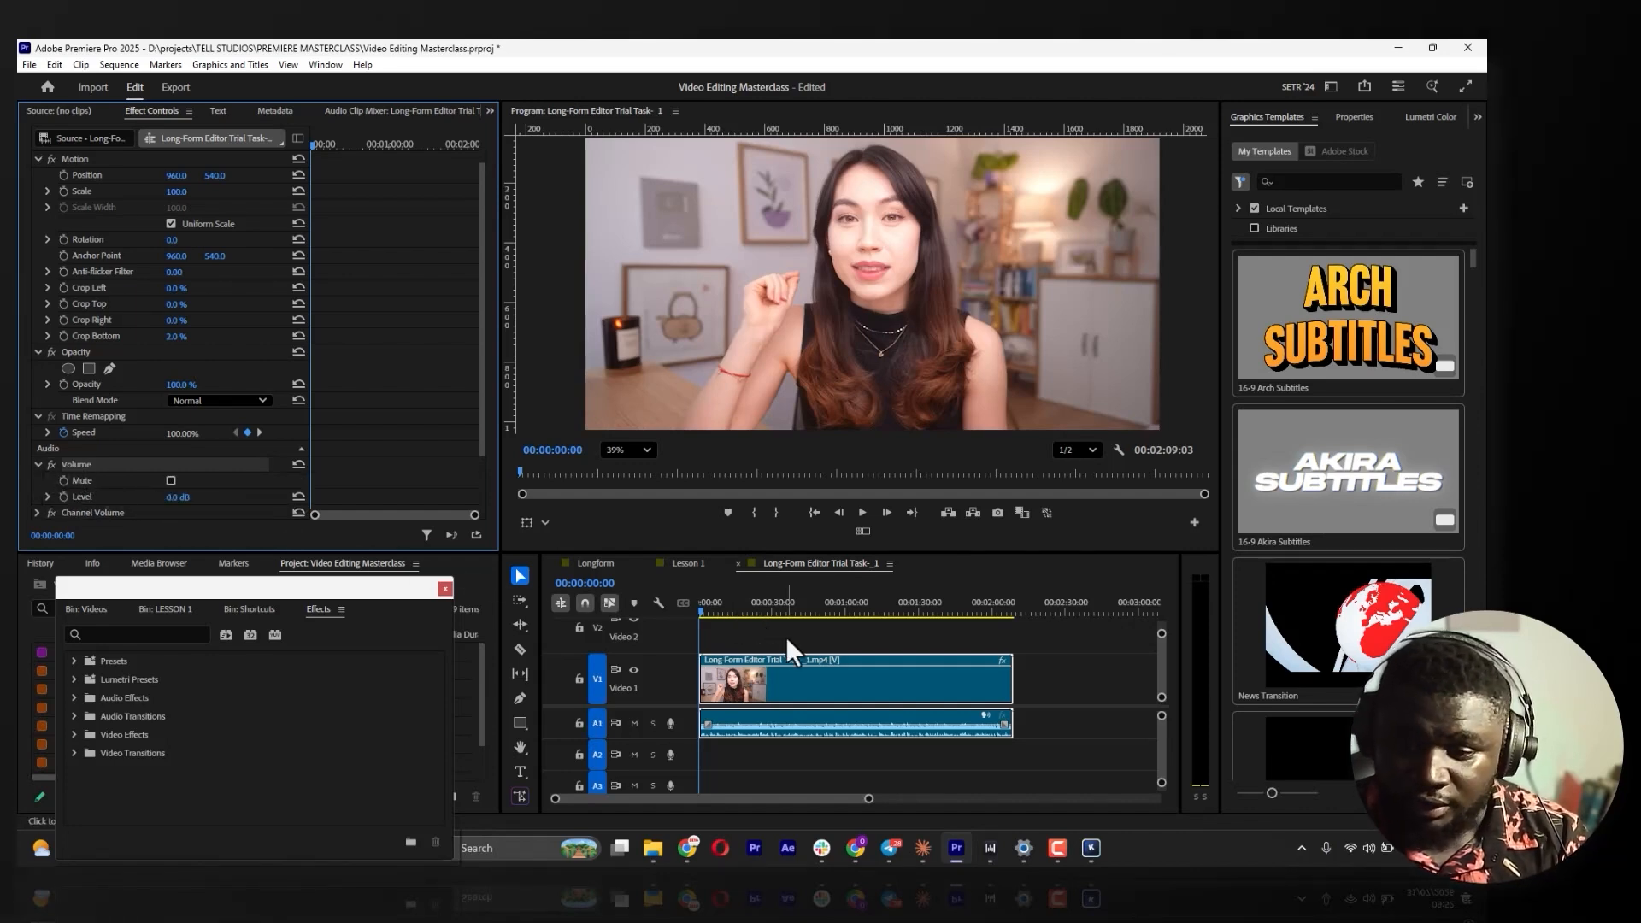
drag(173, 511, 195, 512)
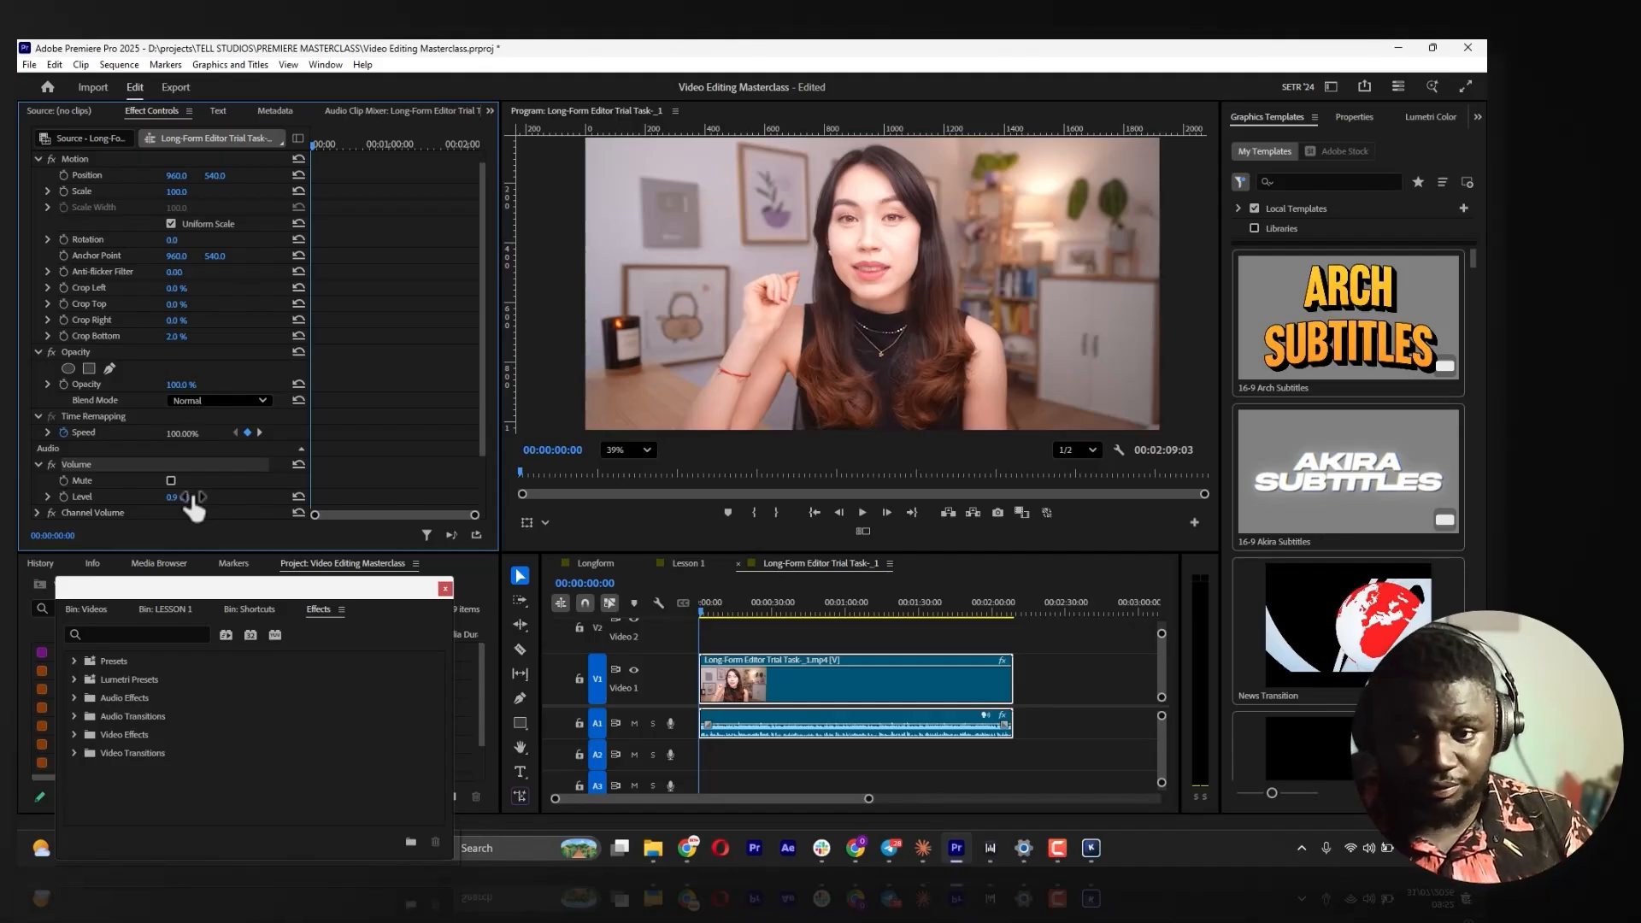
click(299, 497)
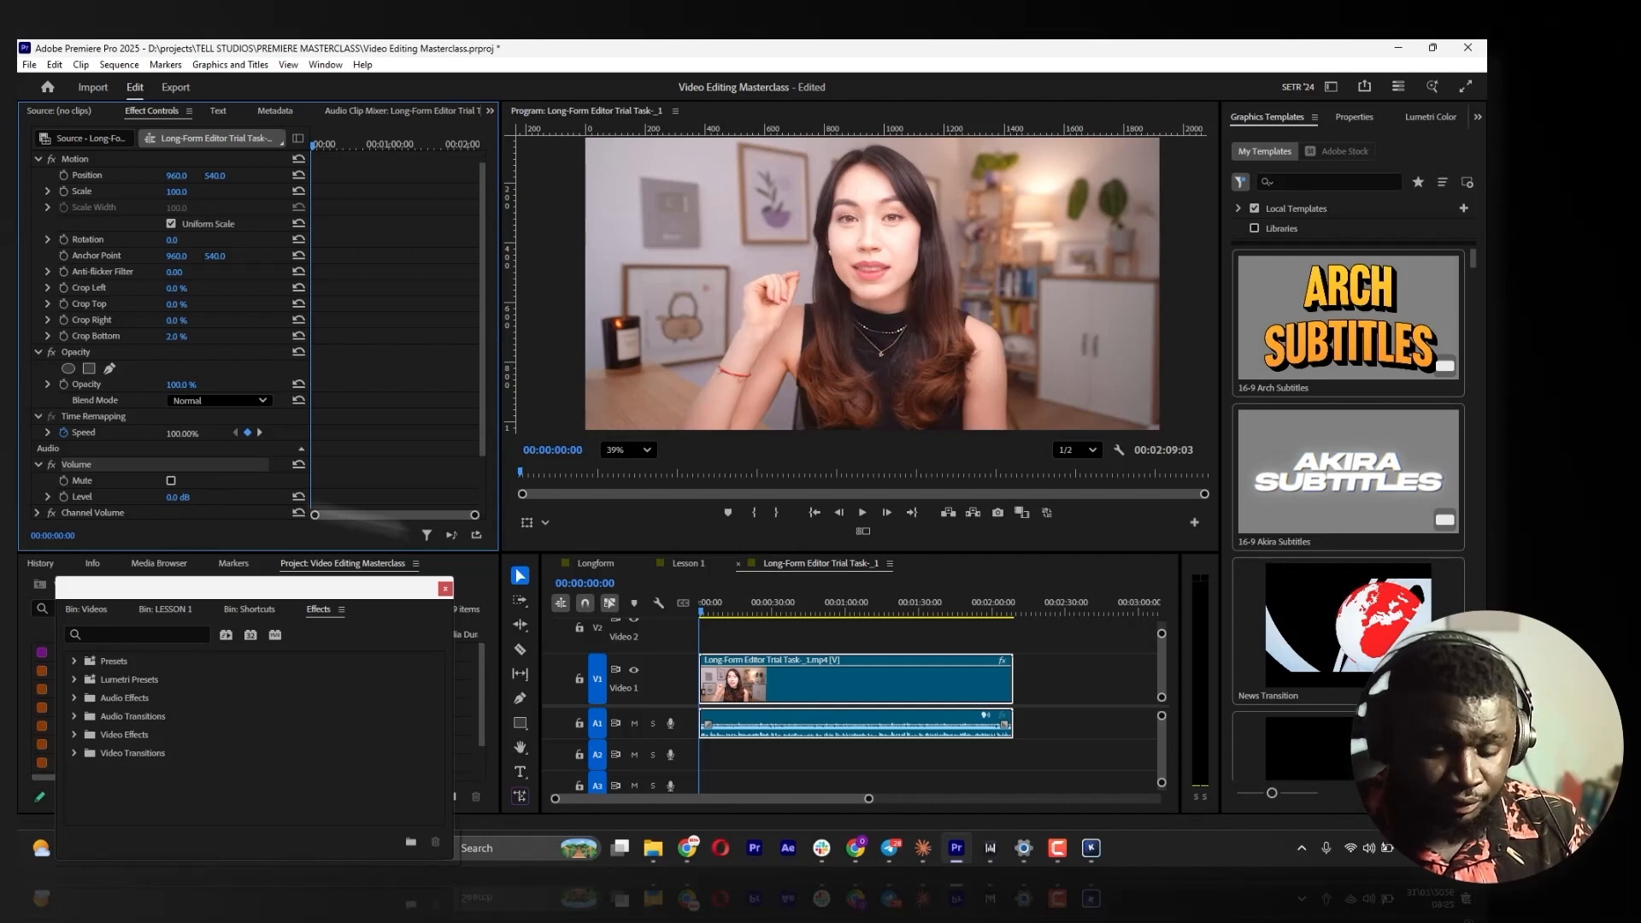
Play the sequence and raise the clip's Volume Level to about 2.2 dB during playback
click(860, 514)
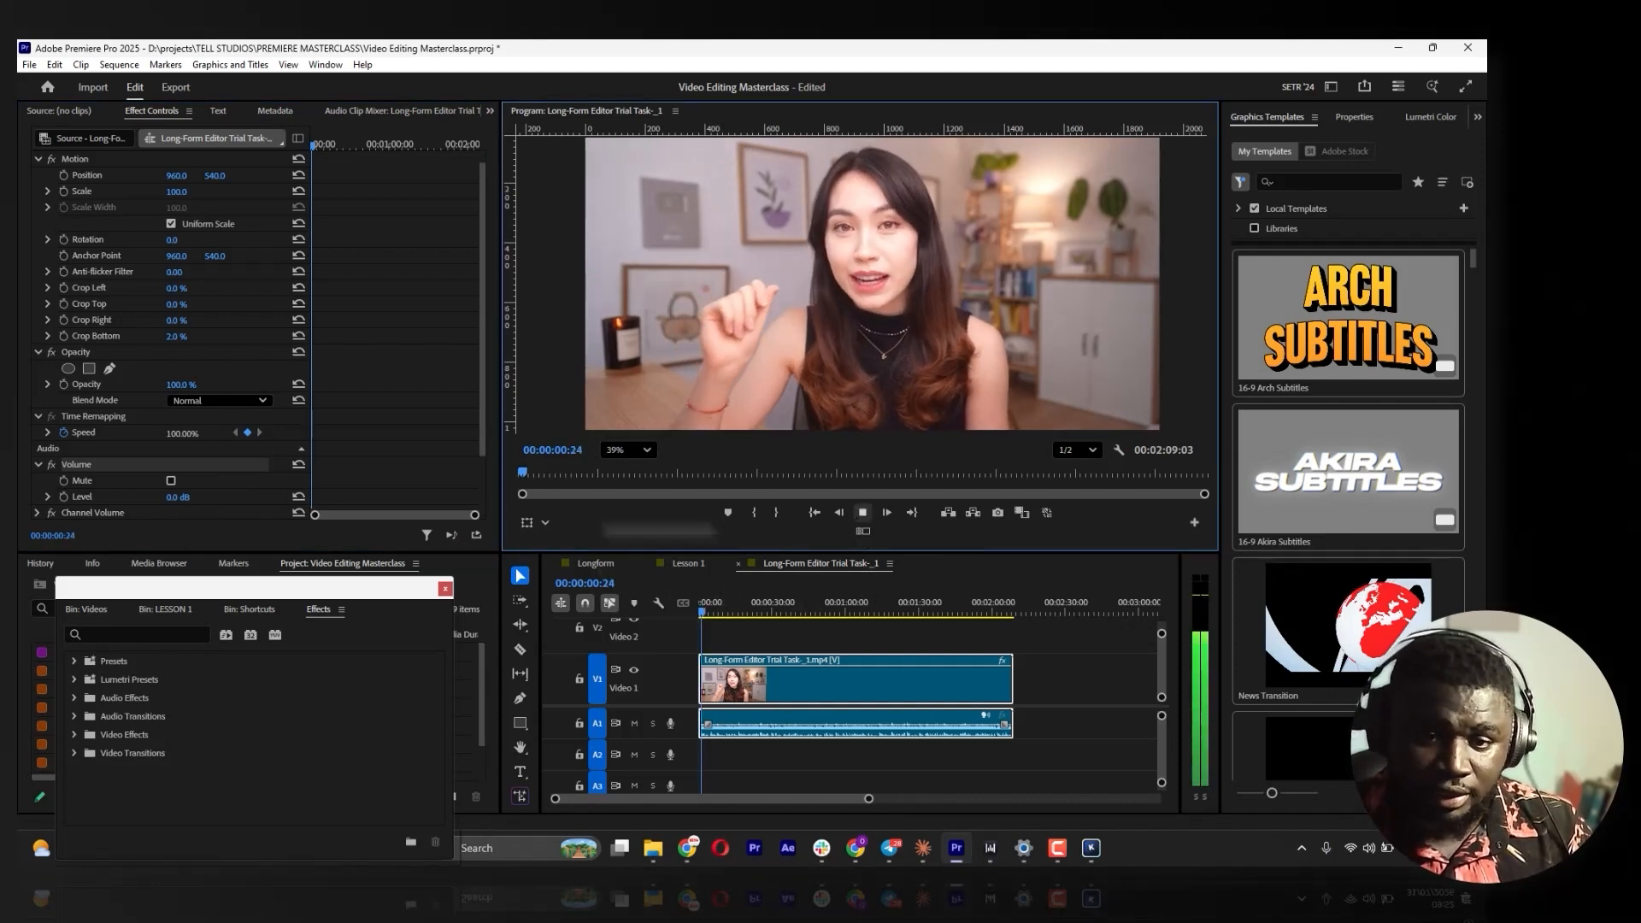
drag(176, 498, 261, 500)
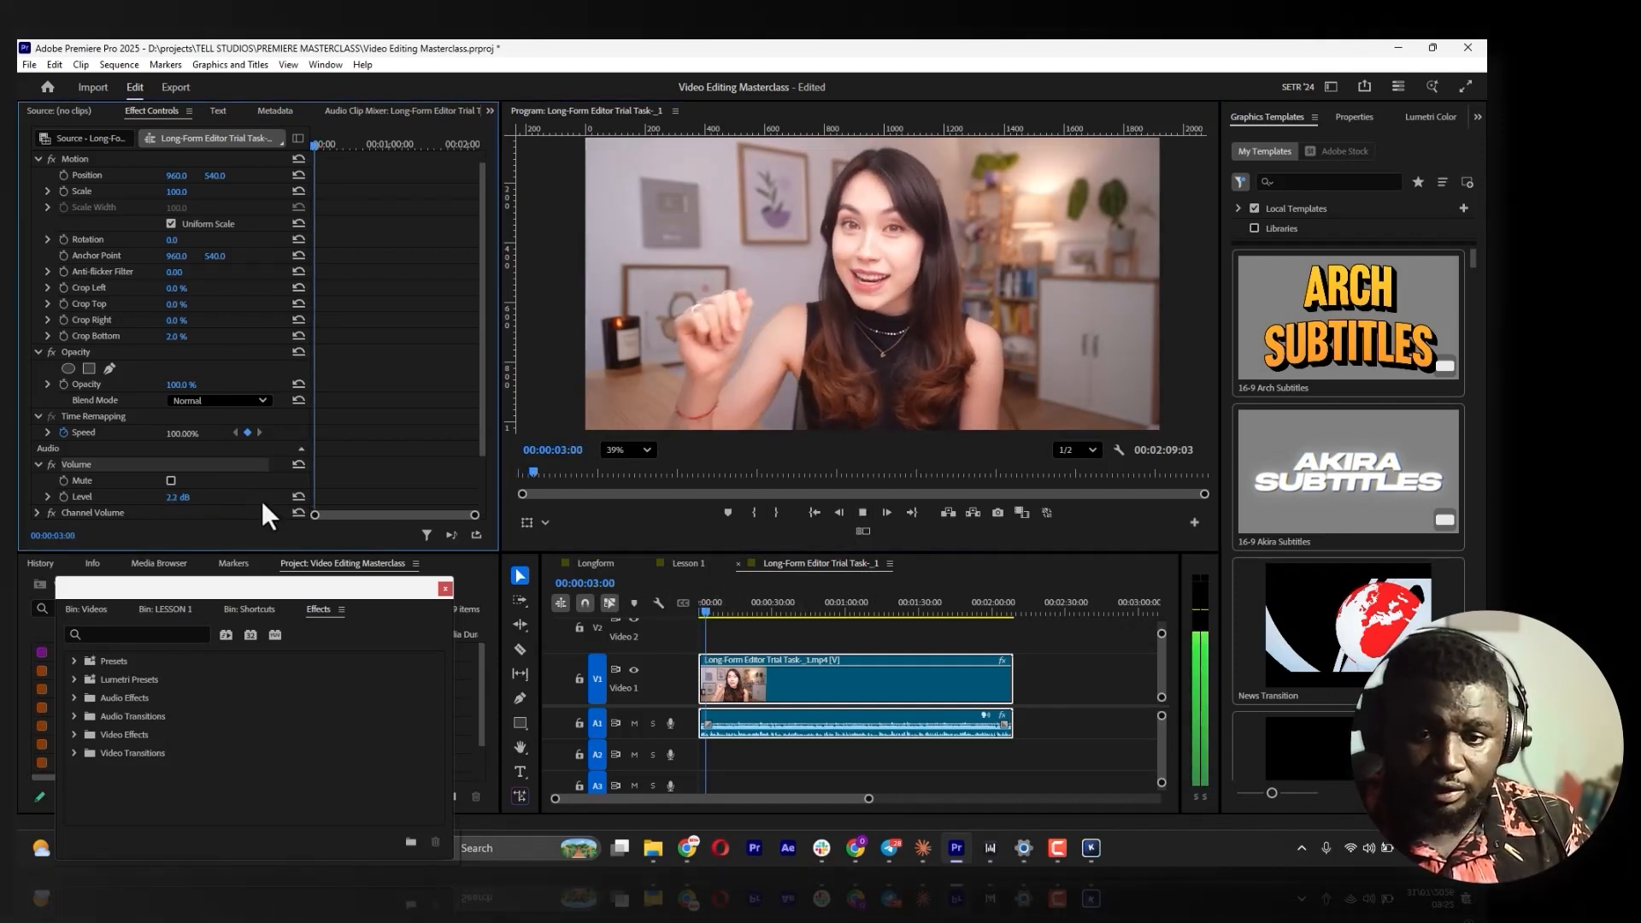
key(space)
Mute the clip's audio through its Volume properties during playback, and unmute it again
click(171, 480)
key(space)
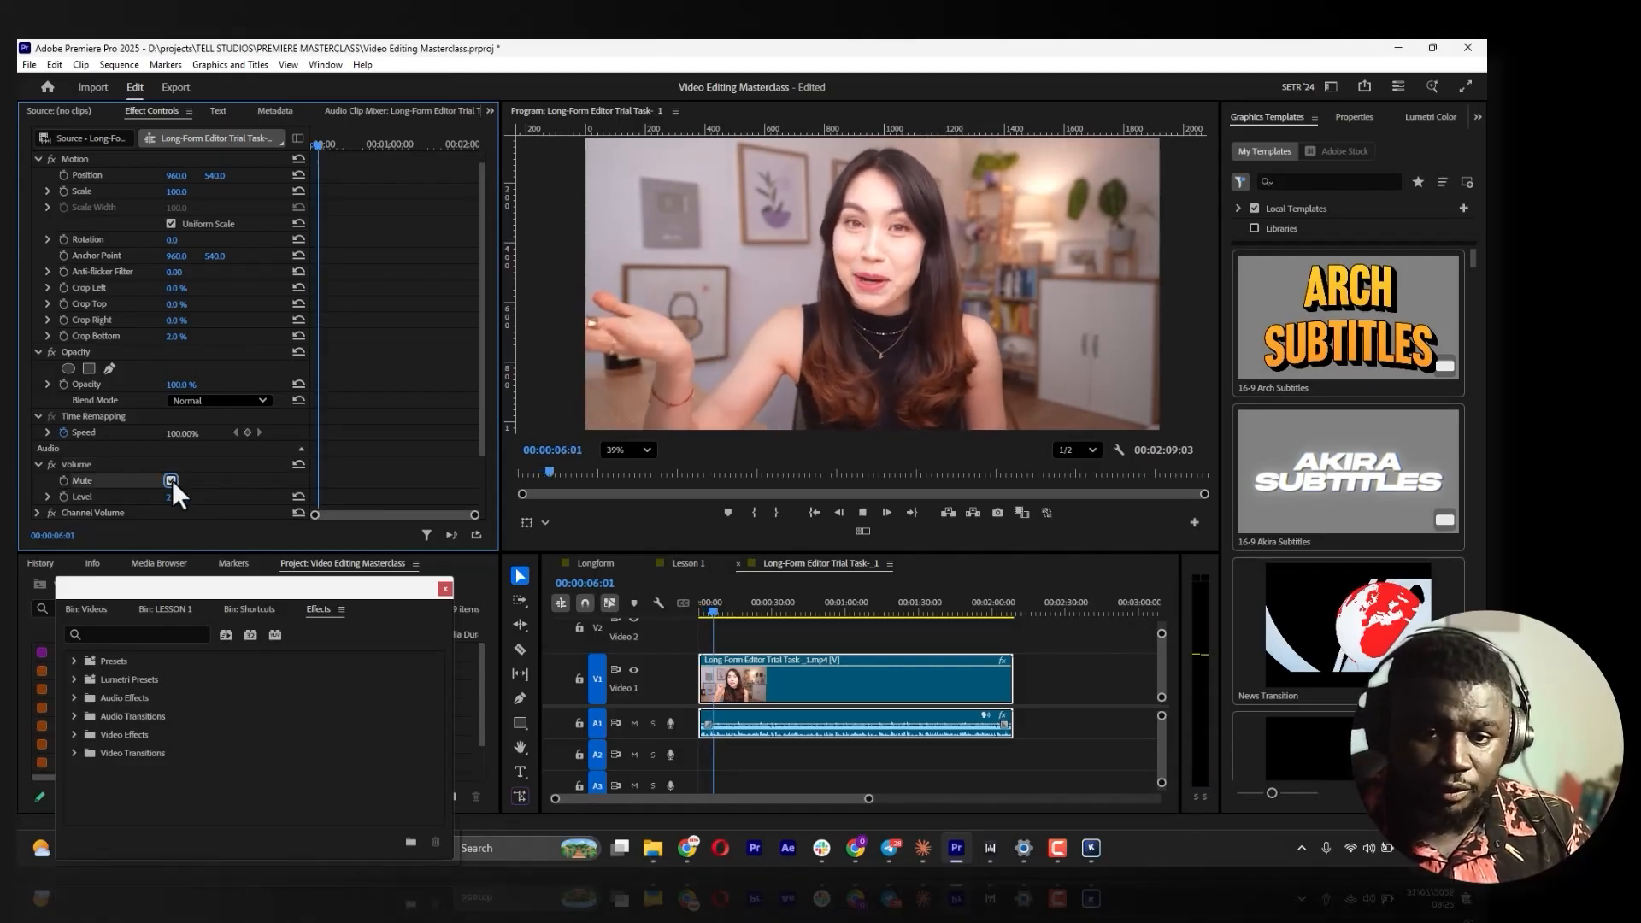
click(171, 481)
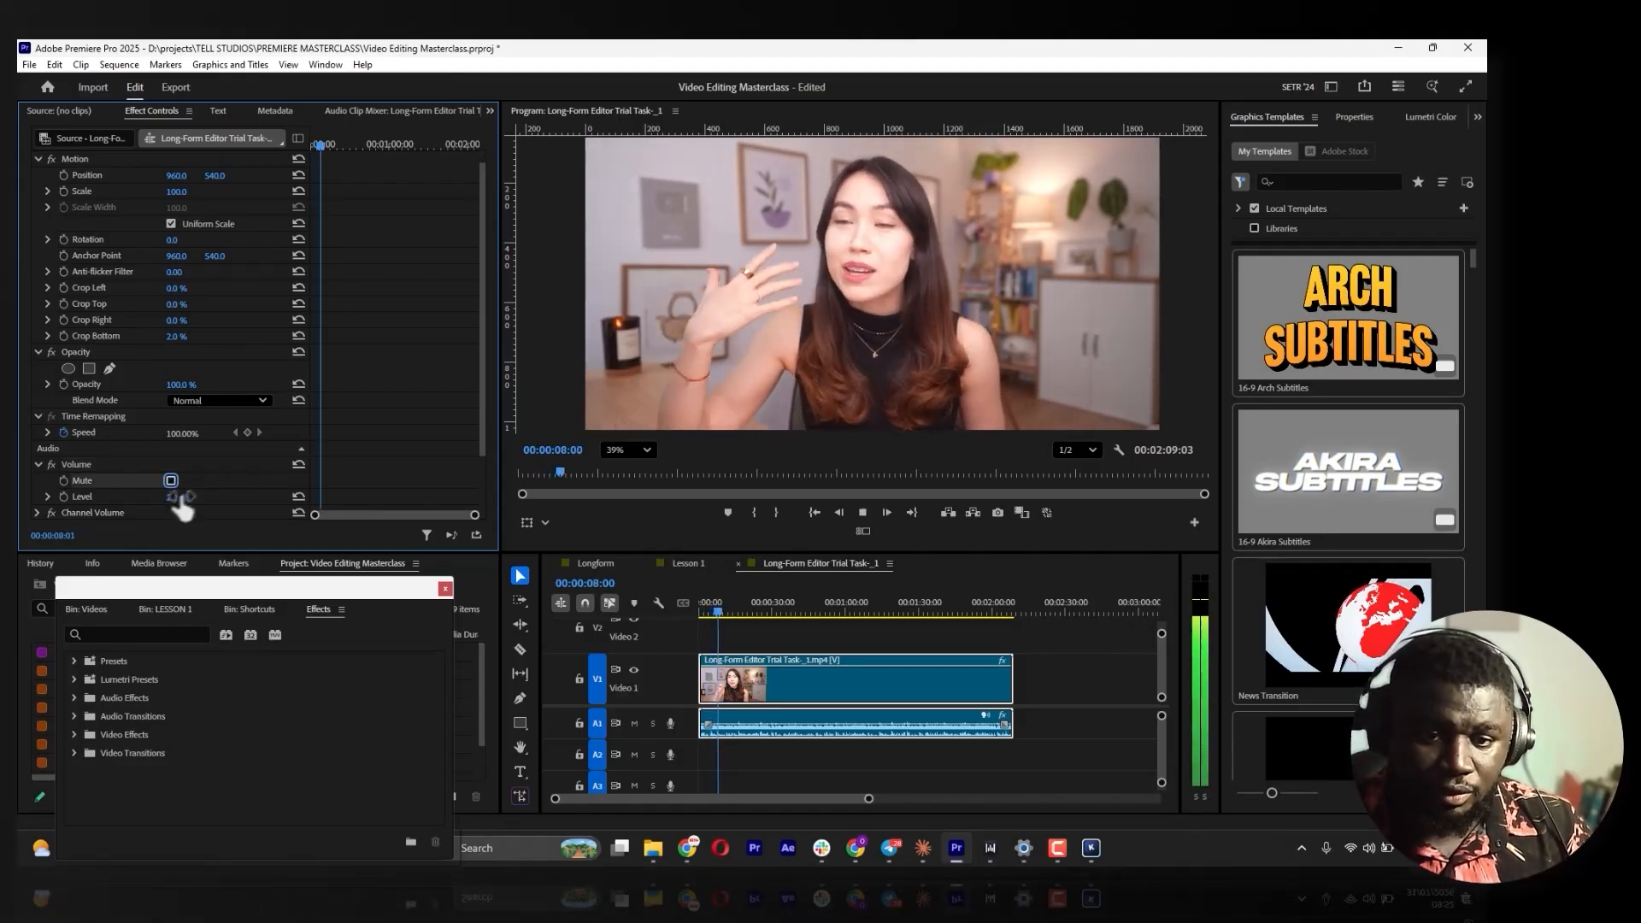
Reset the Volume Level, lower it to -2.4 dB during playback, and reset it to 0.0 dB before stopping playback
click(299, 497)
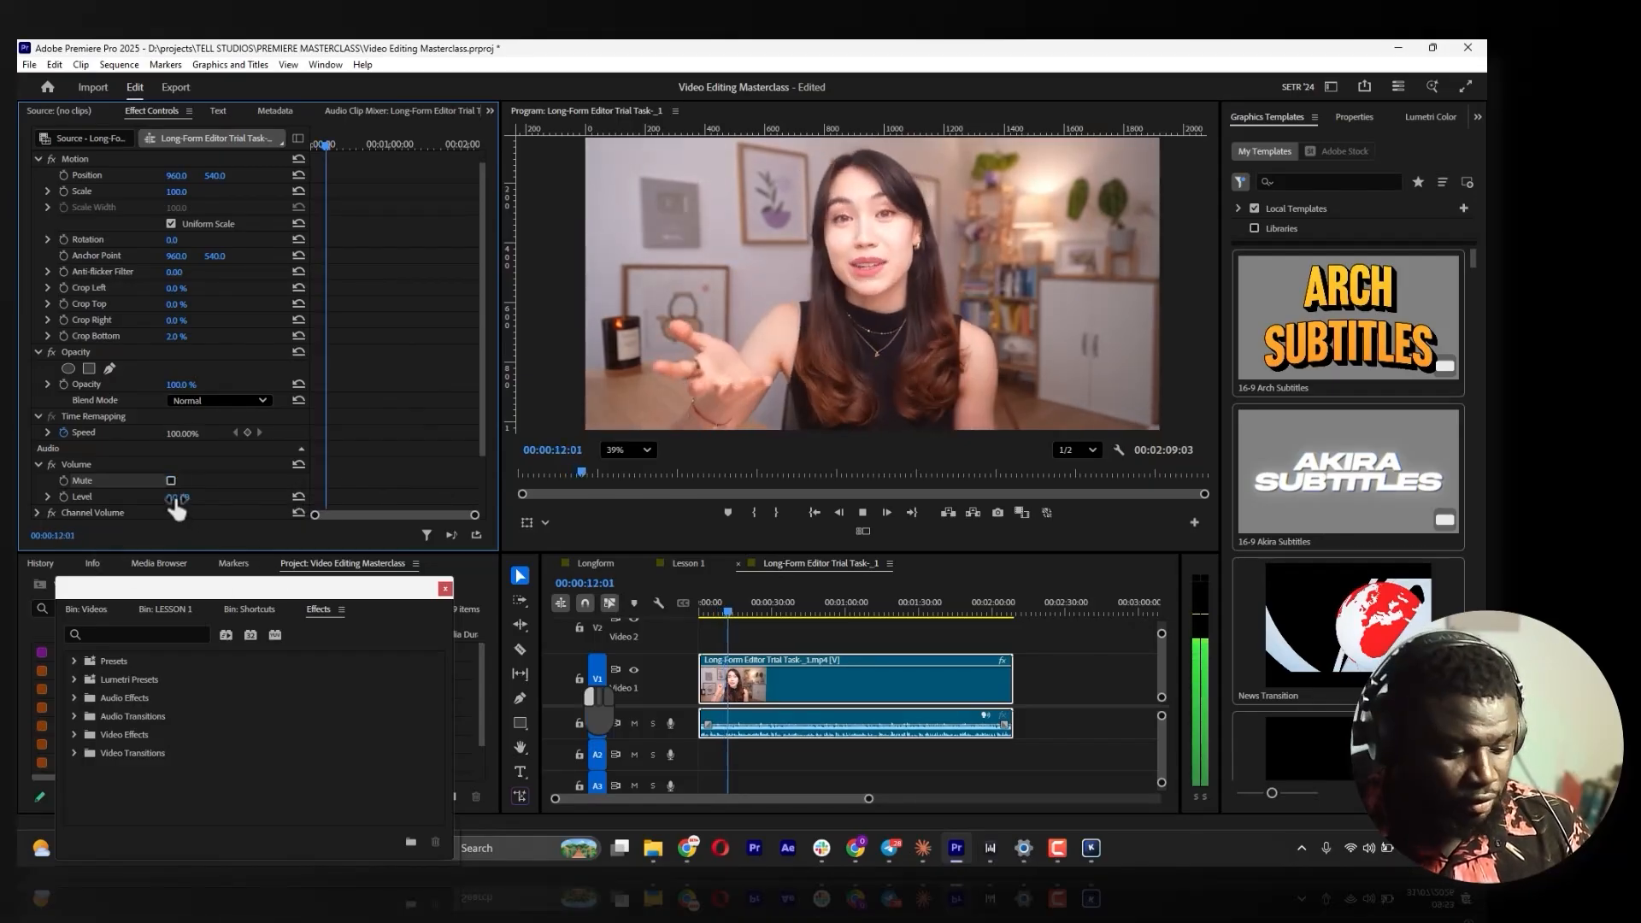
mouse_move(175, 498)
mouse_down()
mouse_move(112, 498)
mouse_move(184, 499)
mouse_up()
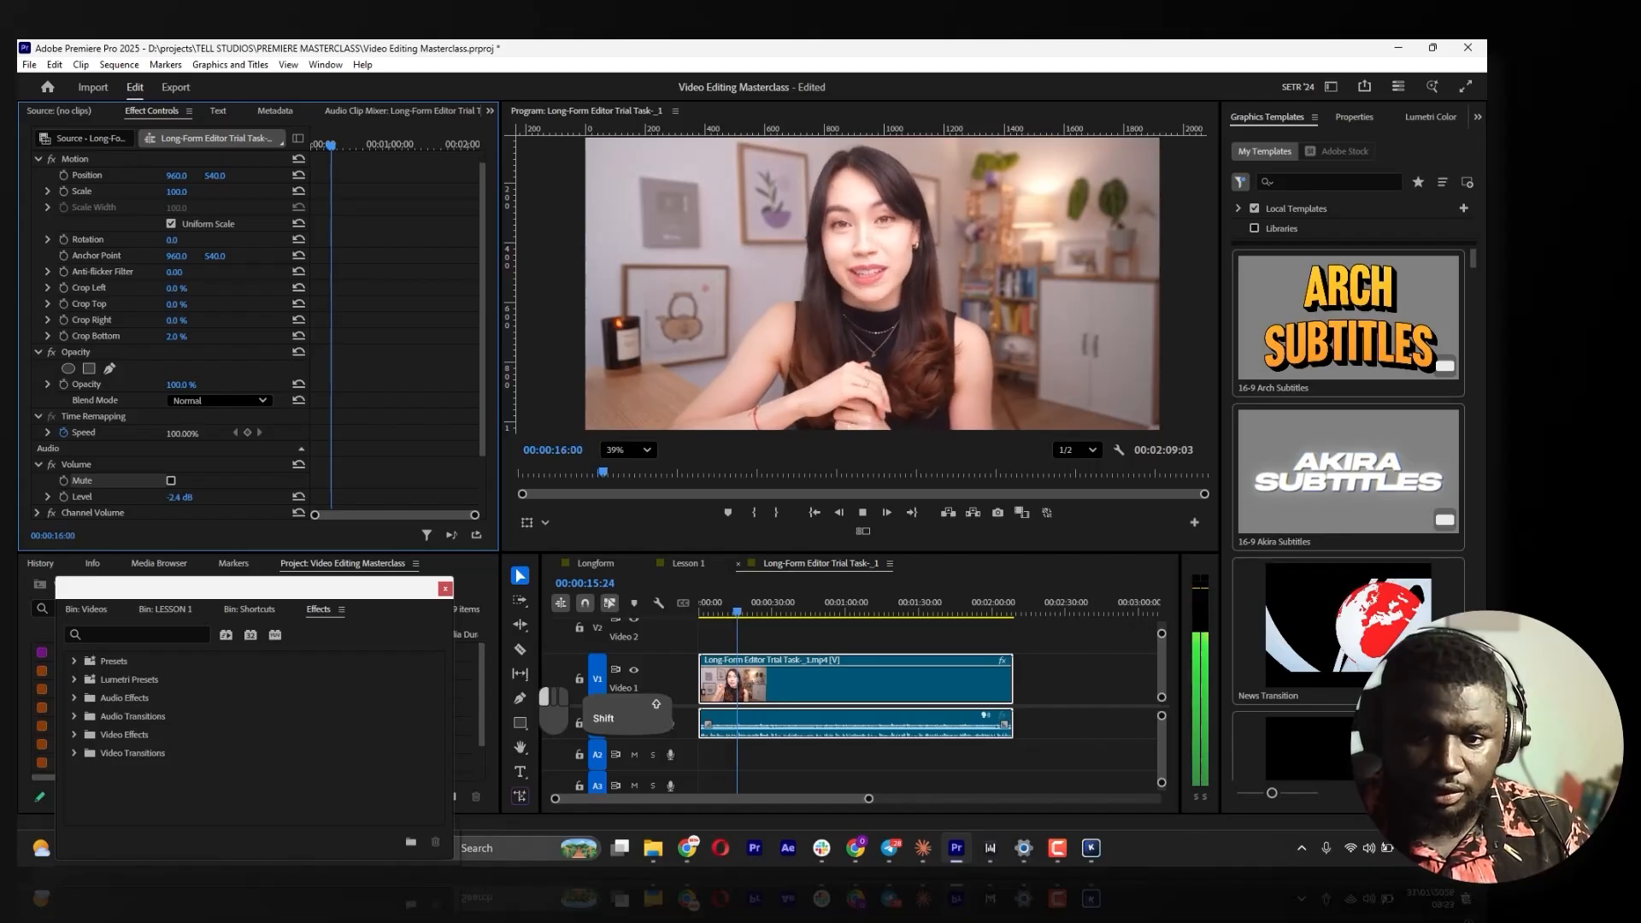
click(298, 497)
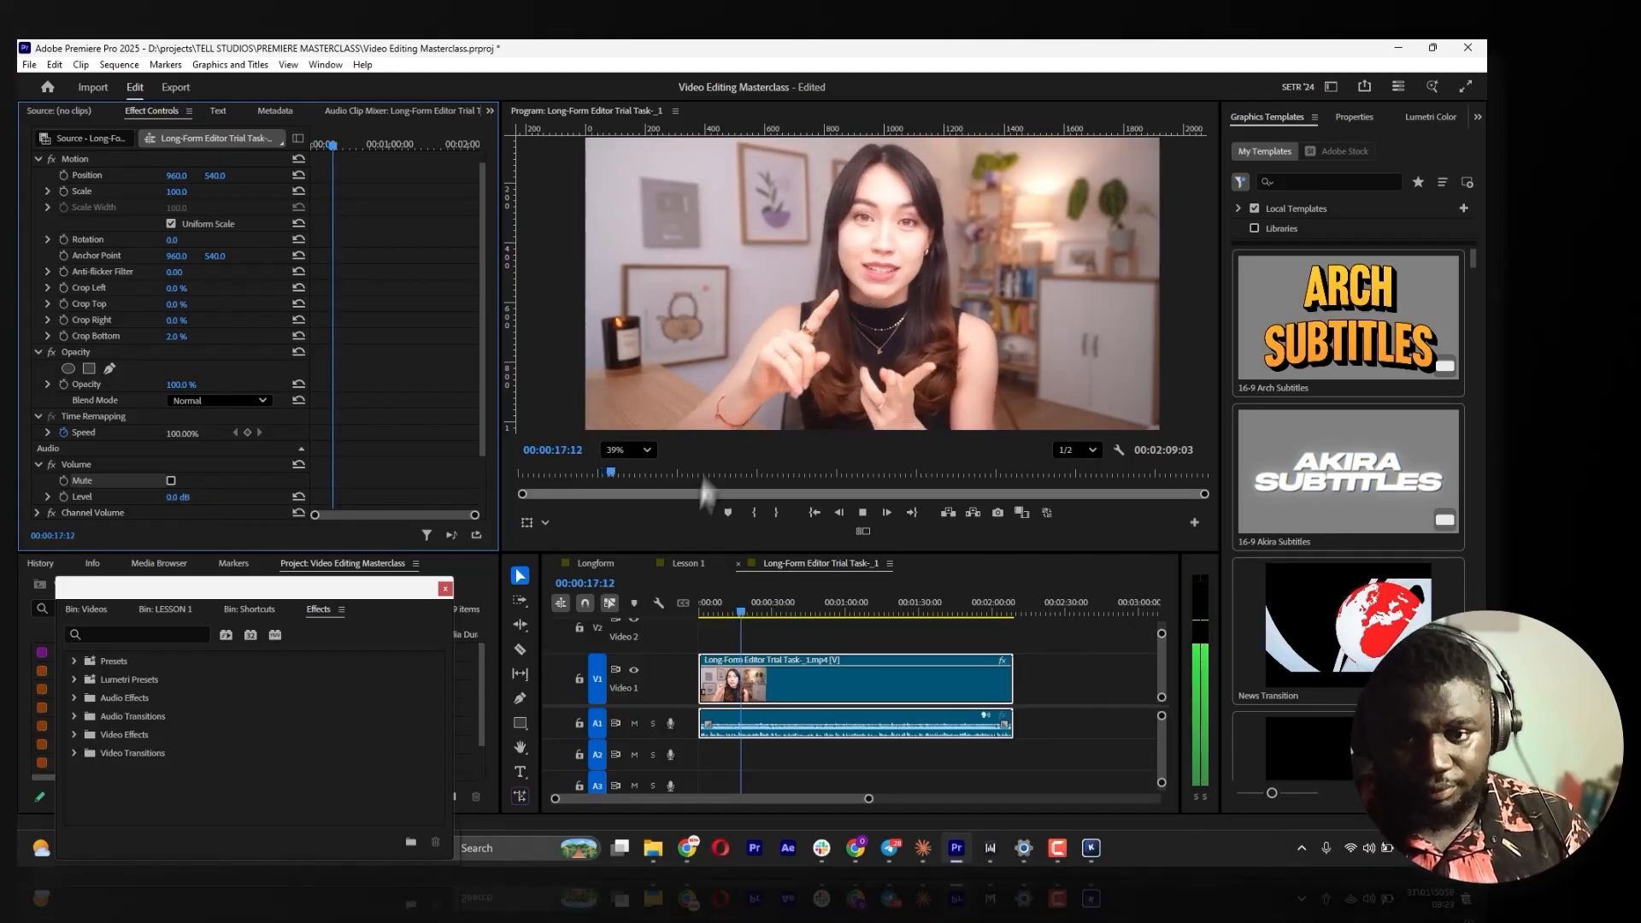
click(860, 514)
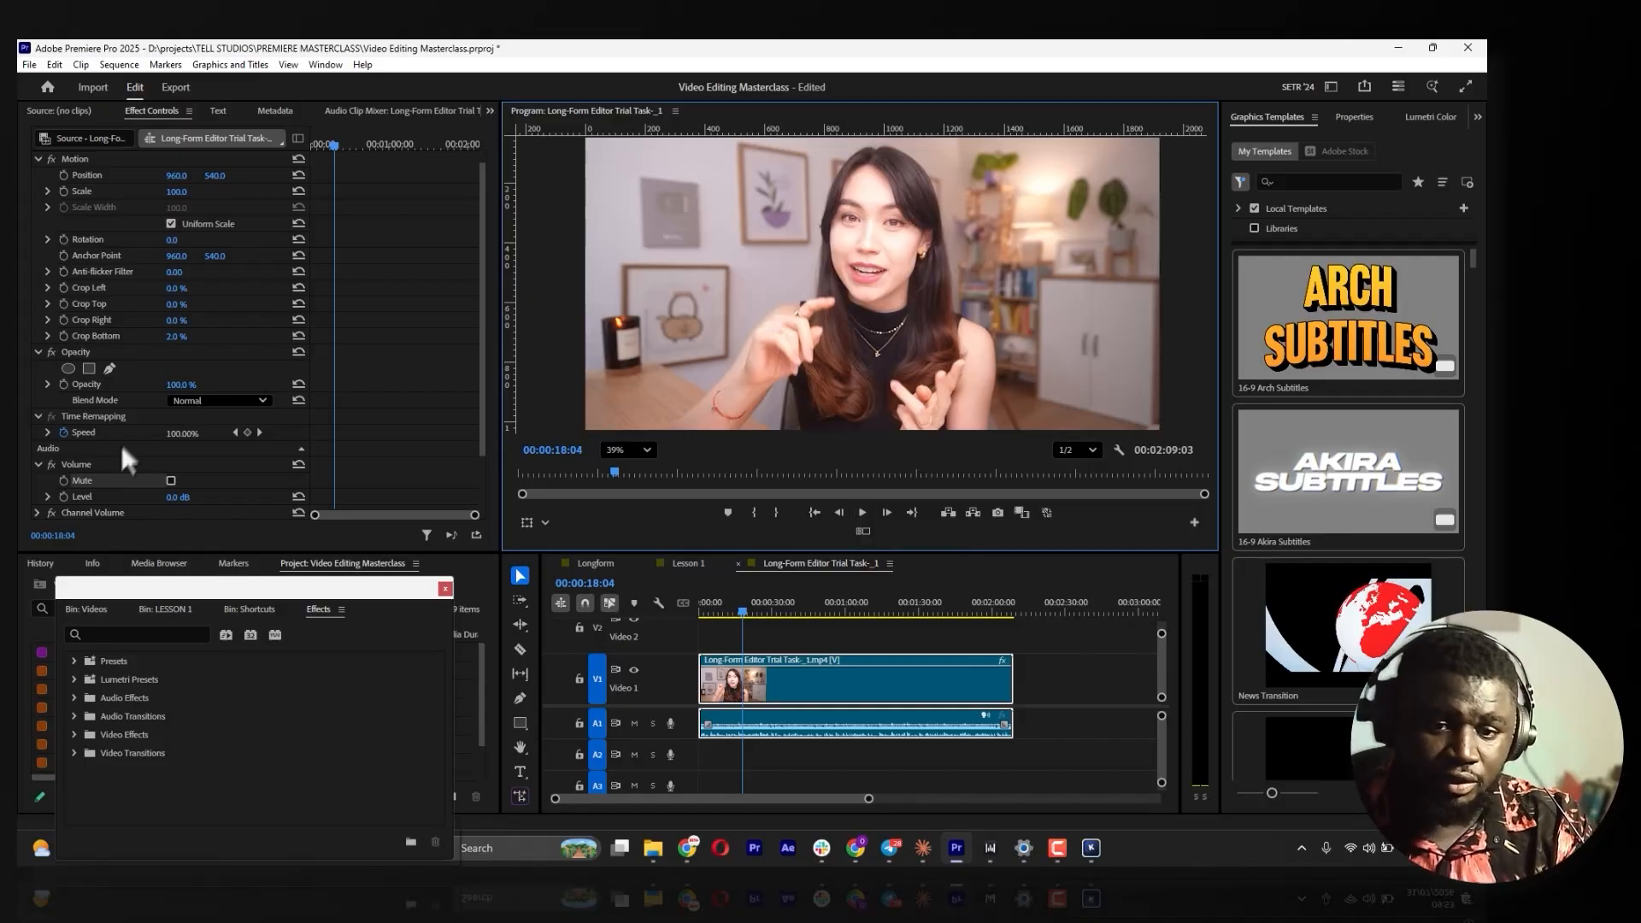
Collapse Volume, expand the Channel Volume properties, and toggle Bypass on and off while the sequence plays
click(38, 463)
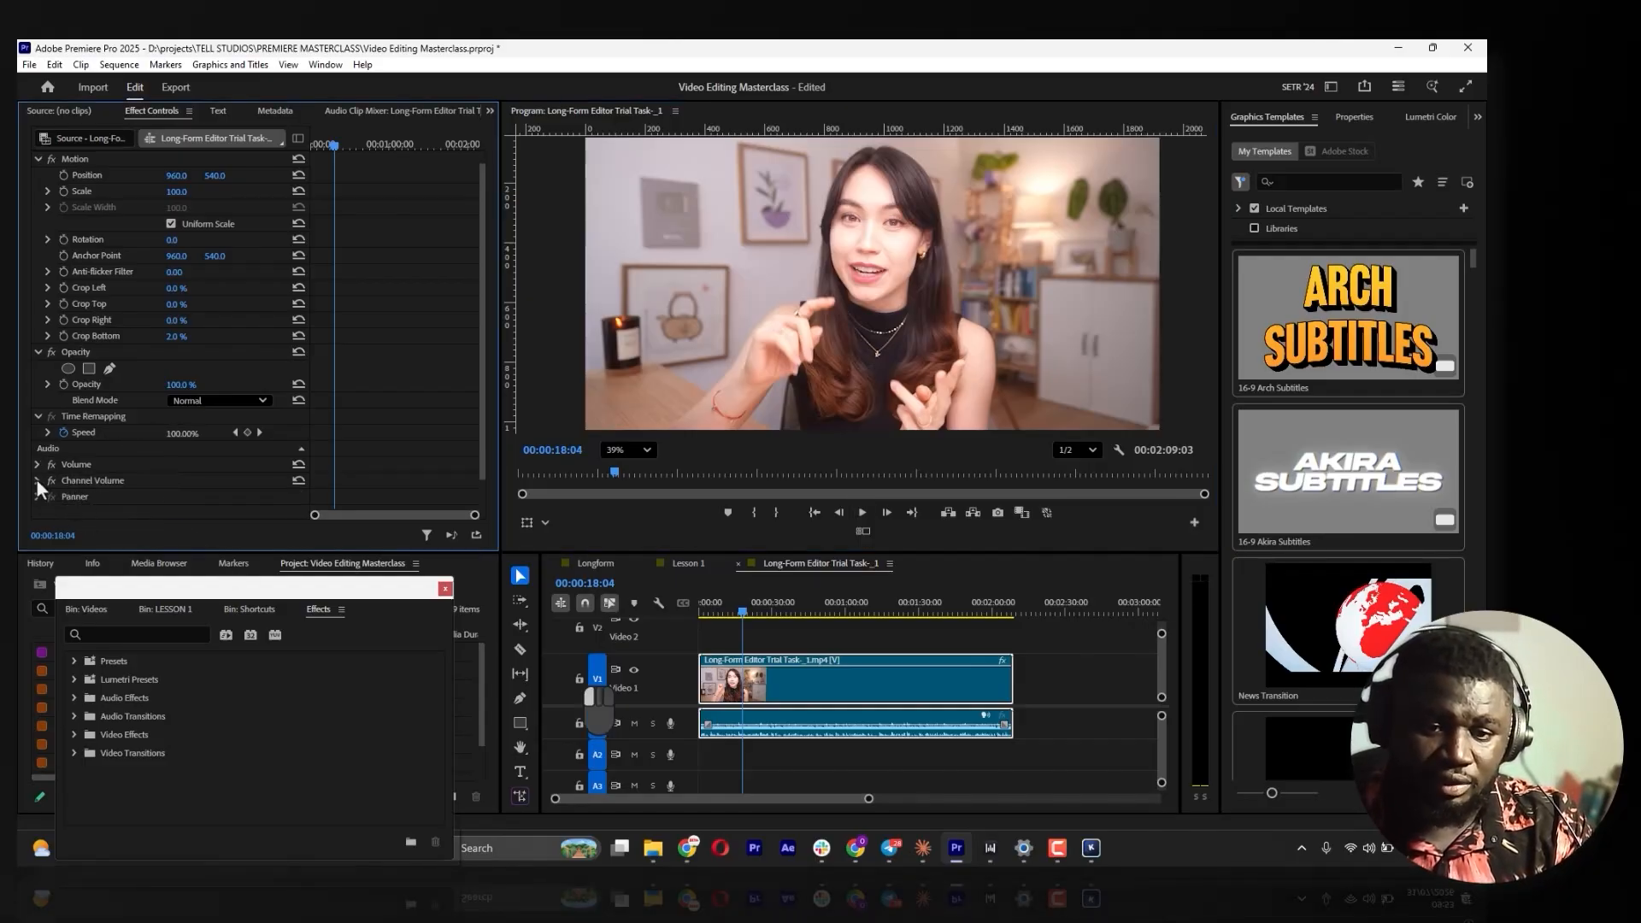
click(37, 481)
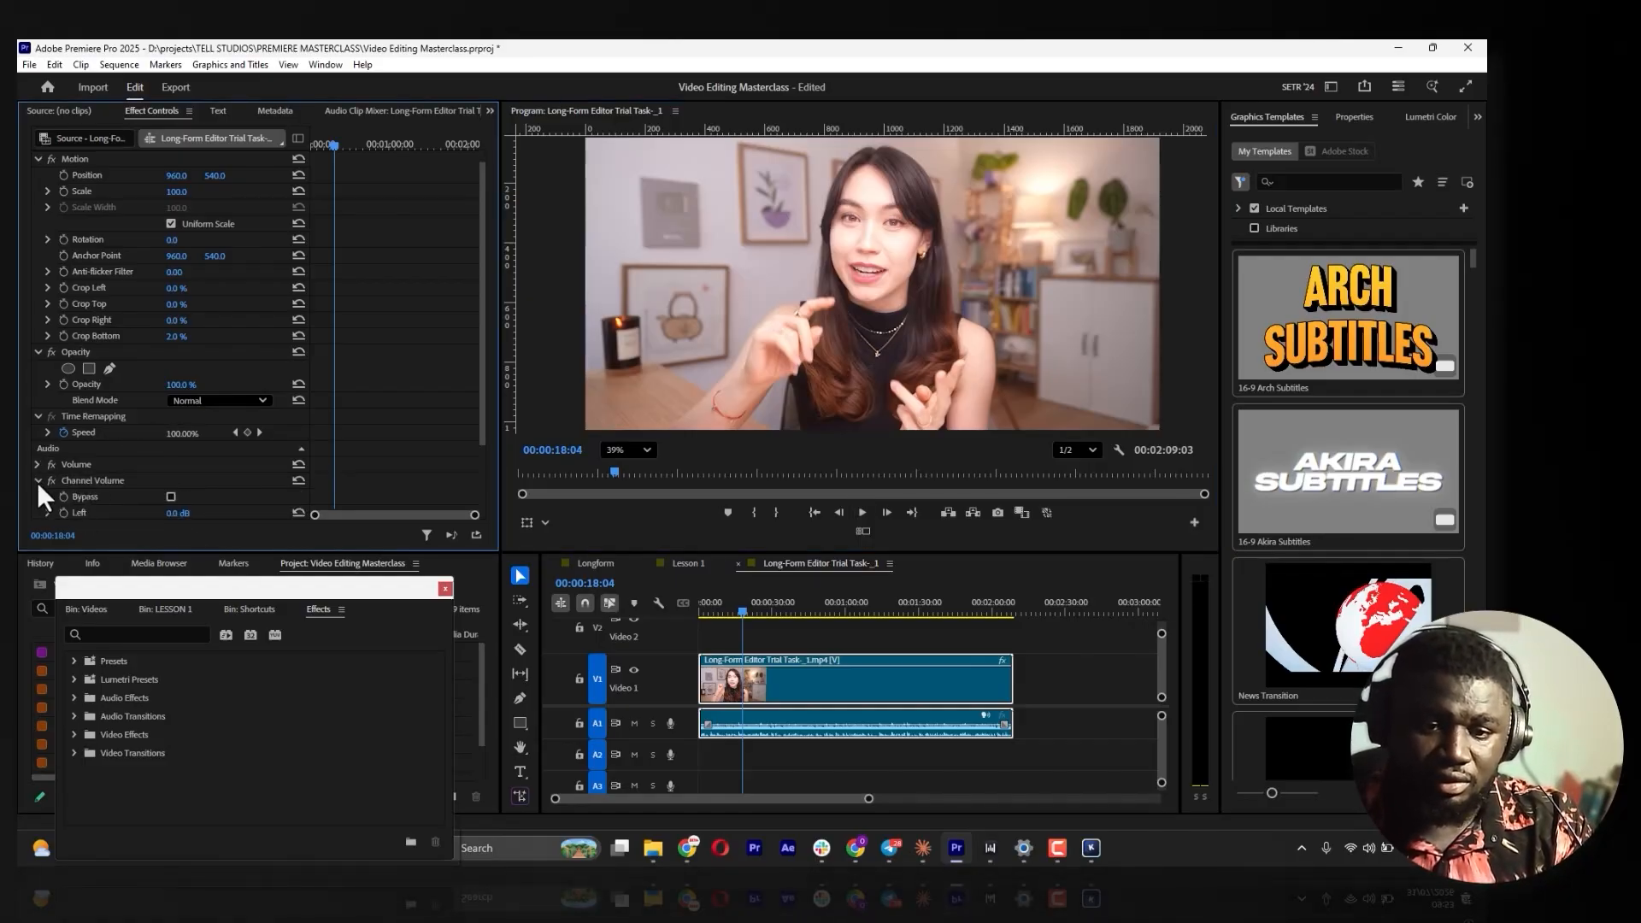
click(862, 512)
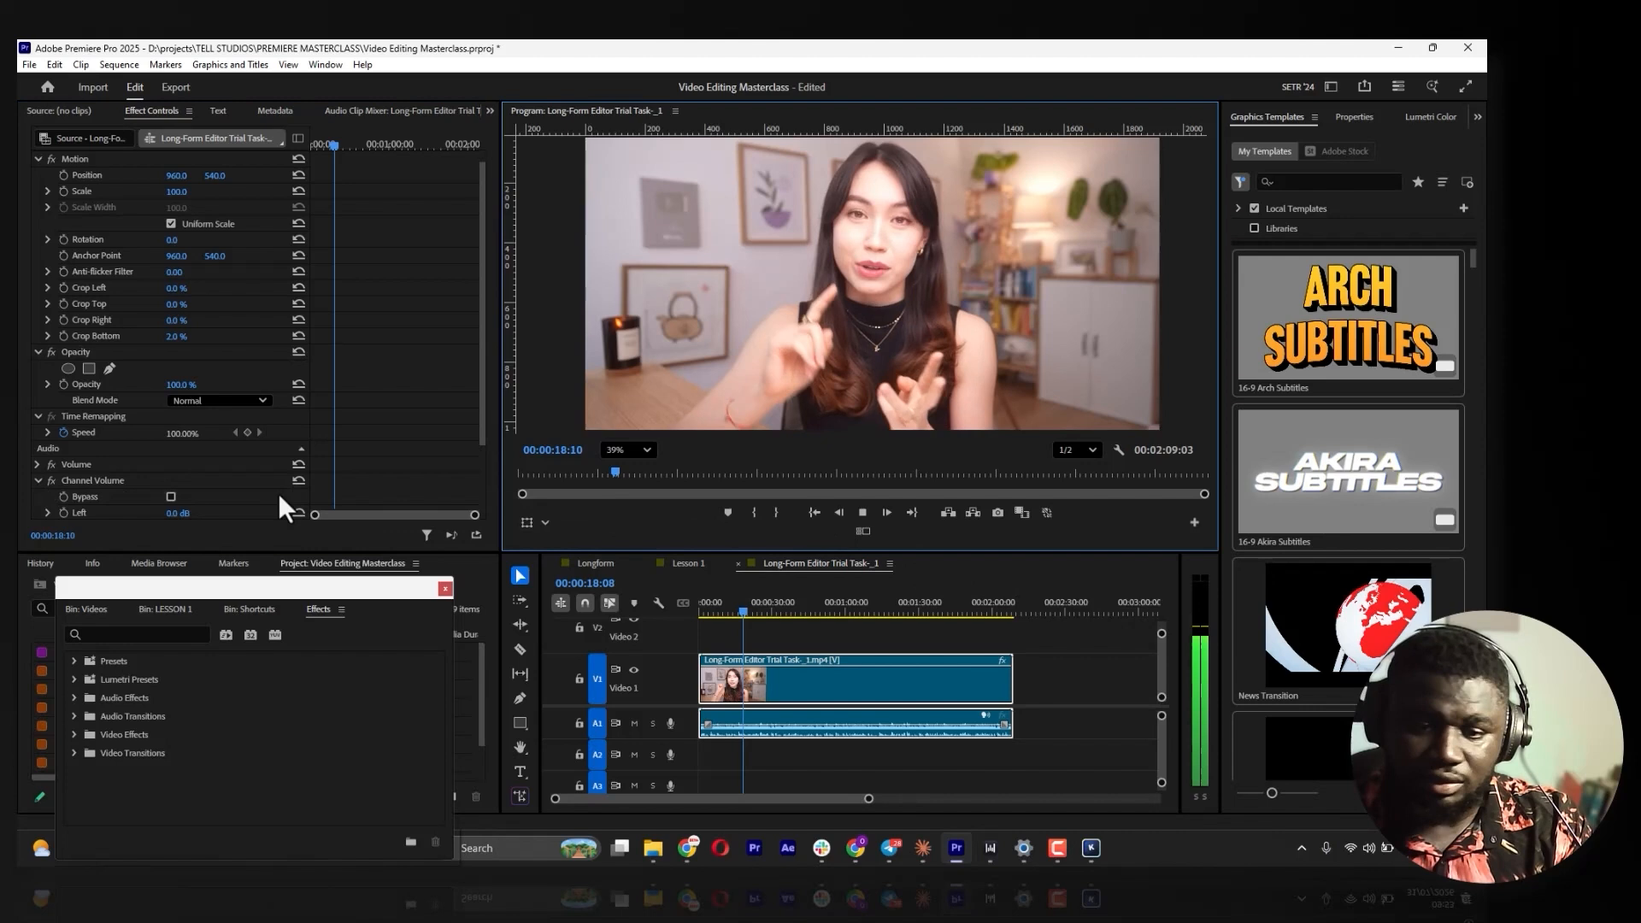
click(171, 496)
click(172, 497)
Raise the Left channel volume to 10.9 dB during playback, reset it to 0.0 dB, and stop playback
drag(177, 514, 271, 513)
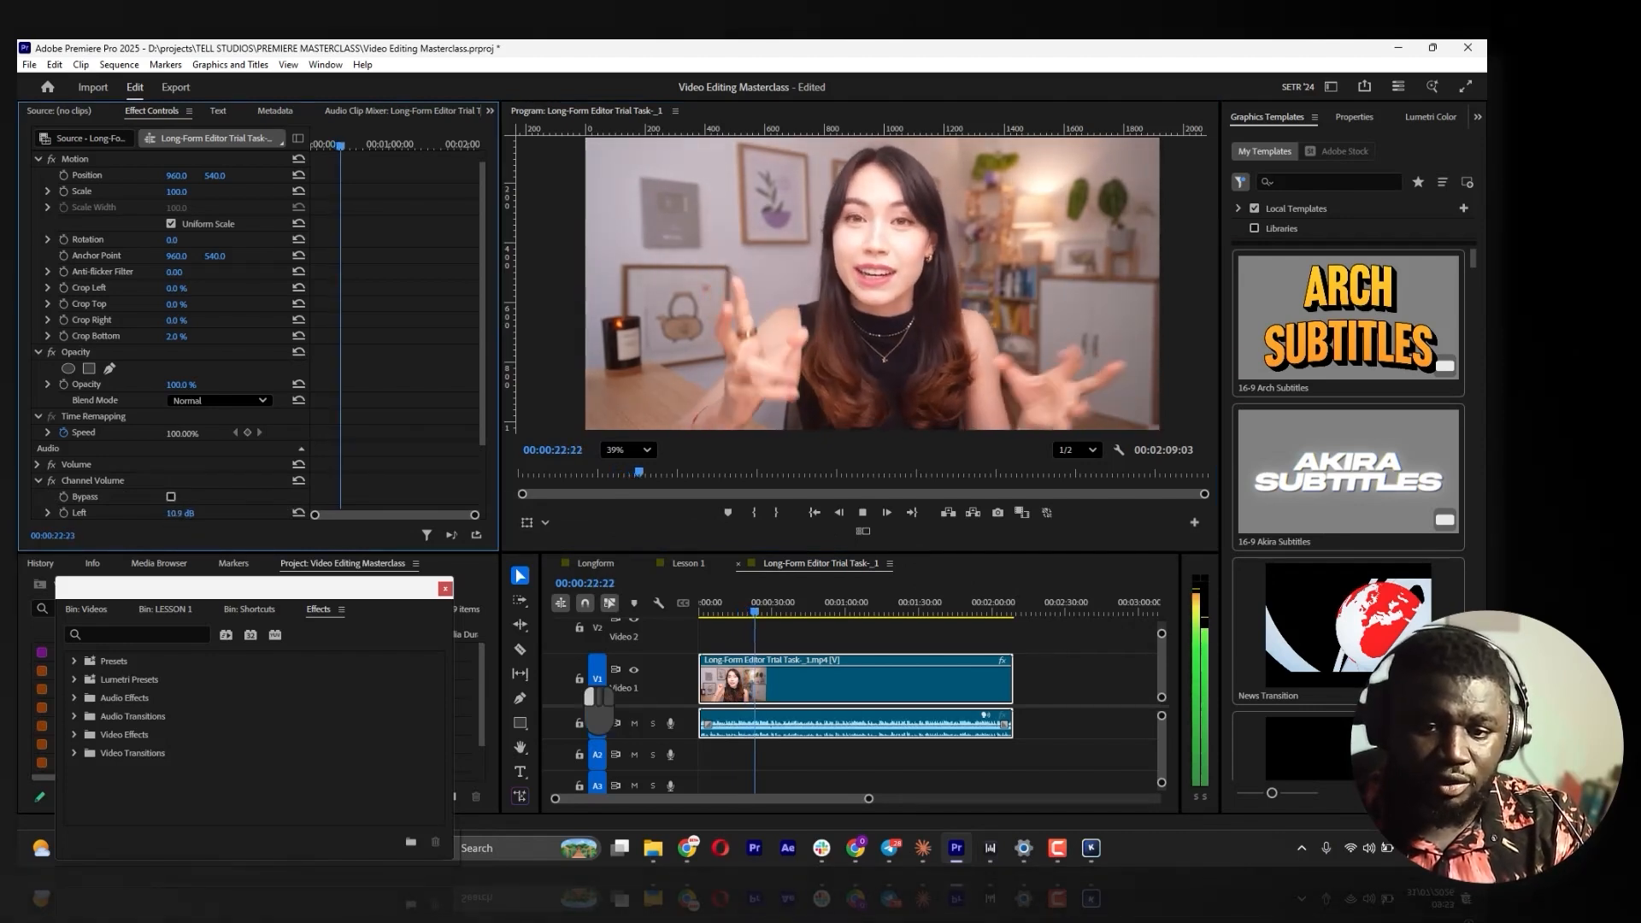
click(298, 512)
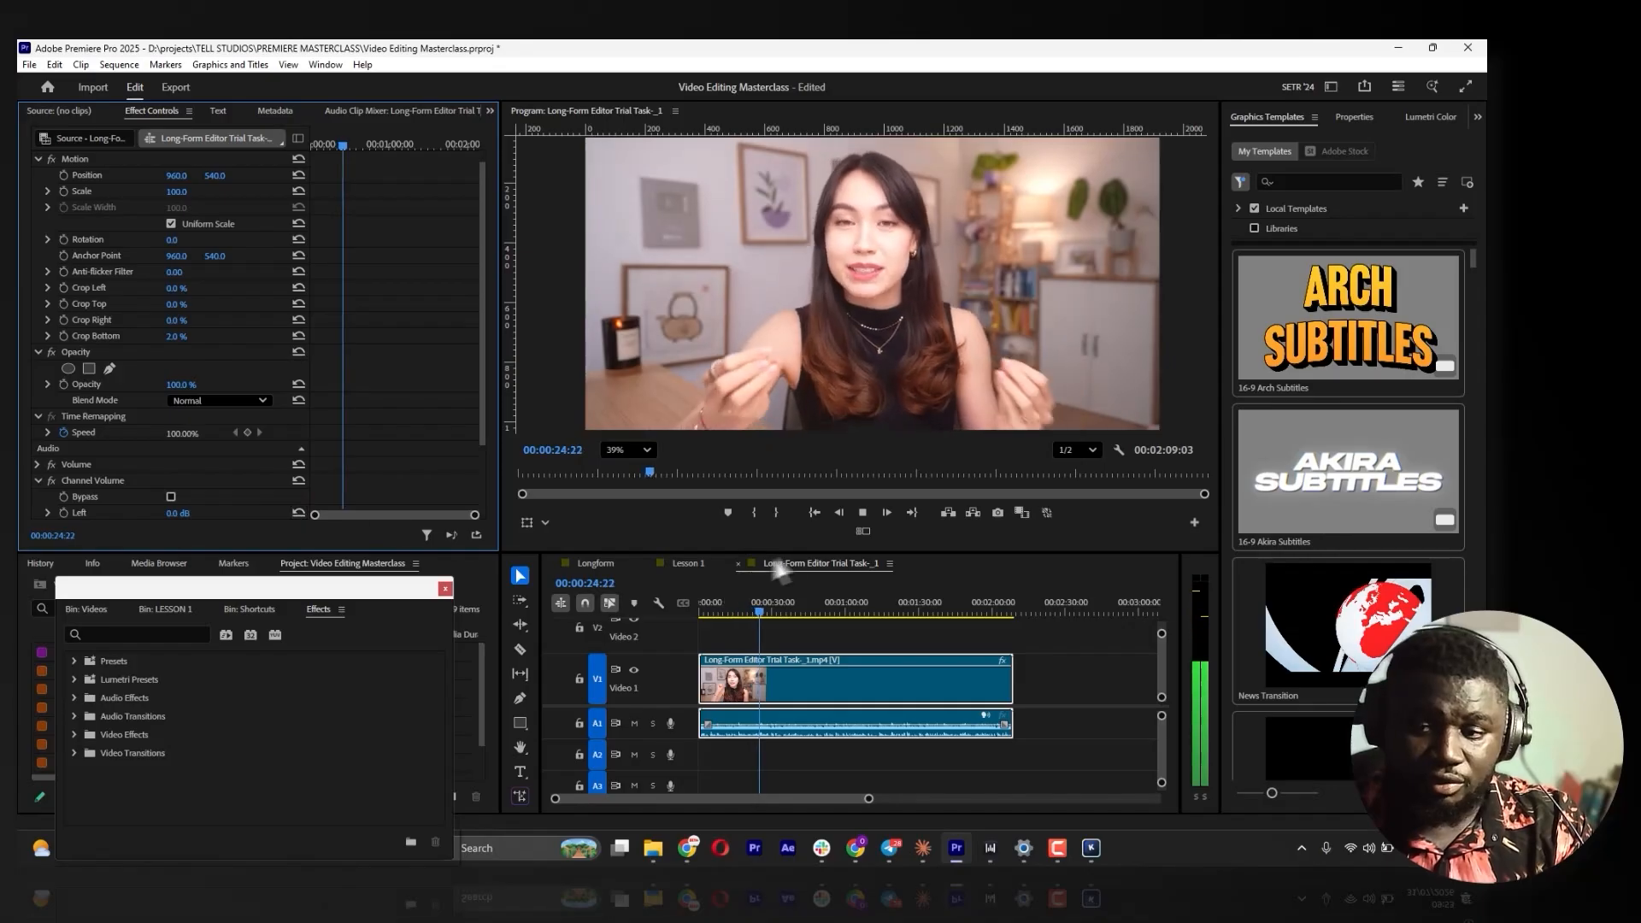
click(861, 514)
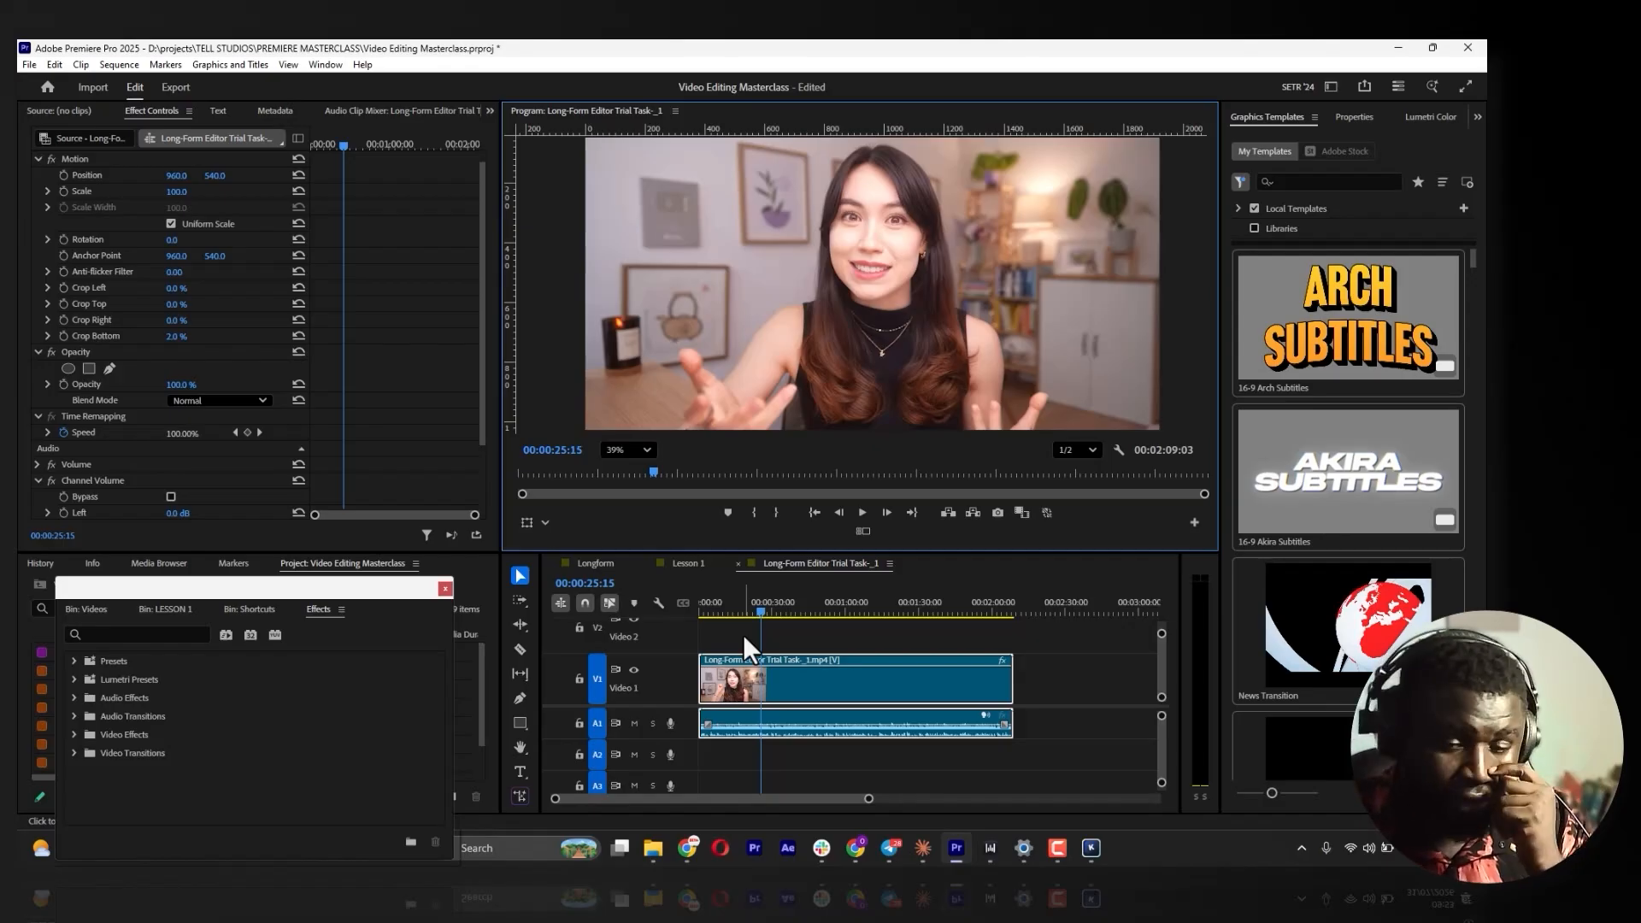
Lower the Left channel volume to -6.7 dB and adjust it to -1.9 dB during playback, and reset it to 0.0 dB
click(861, 513)
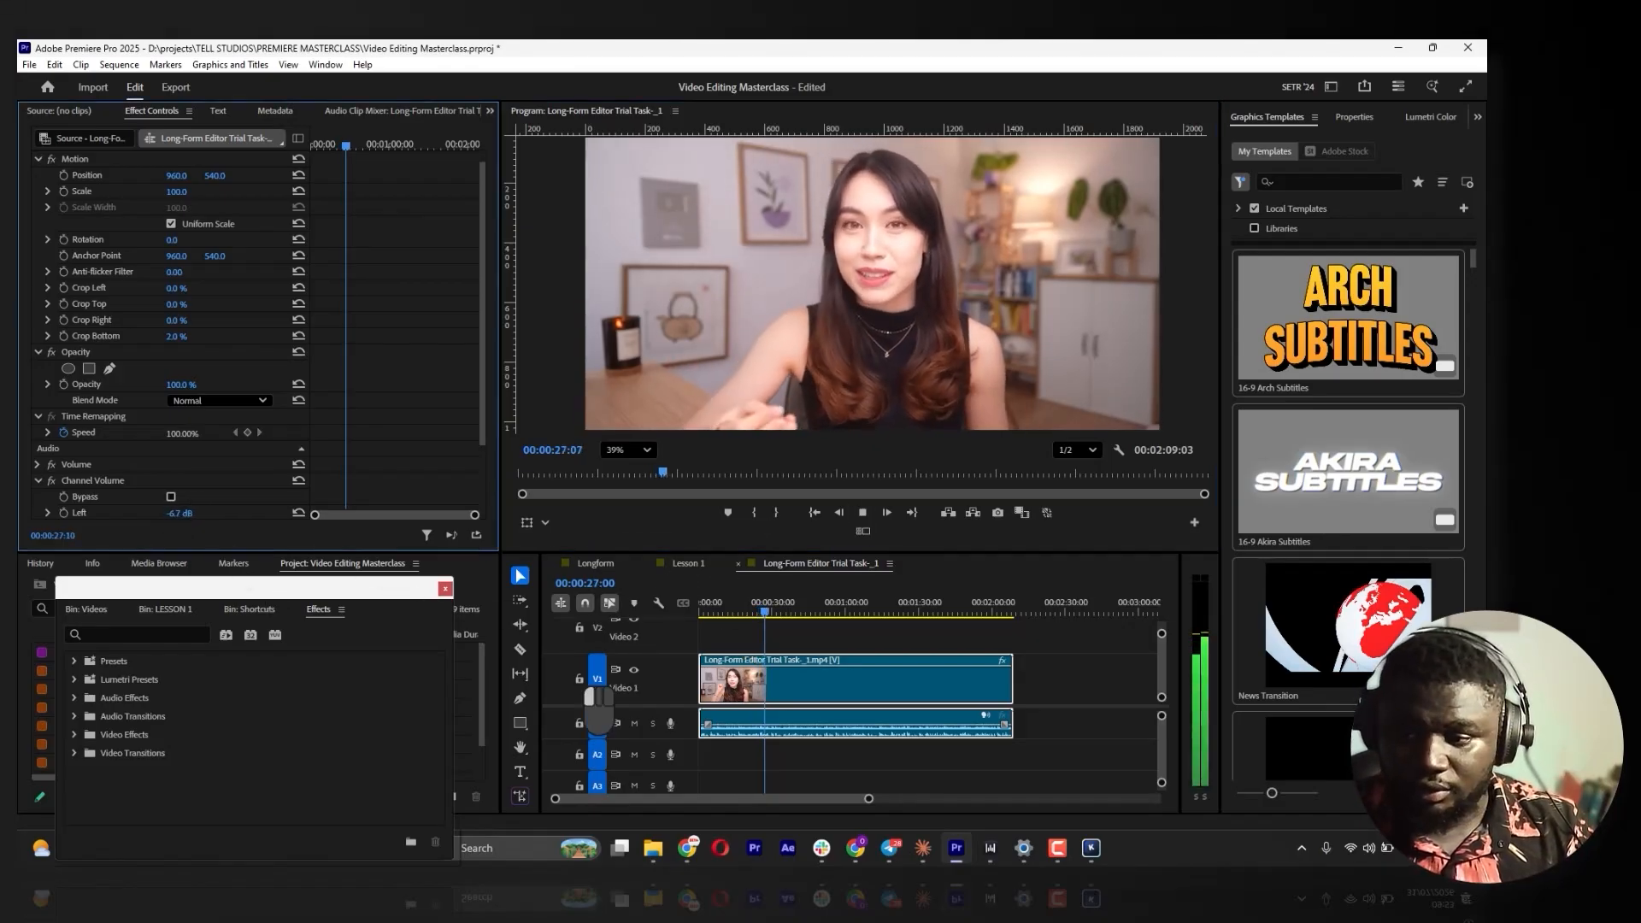
click(863, 513)
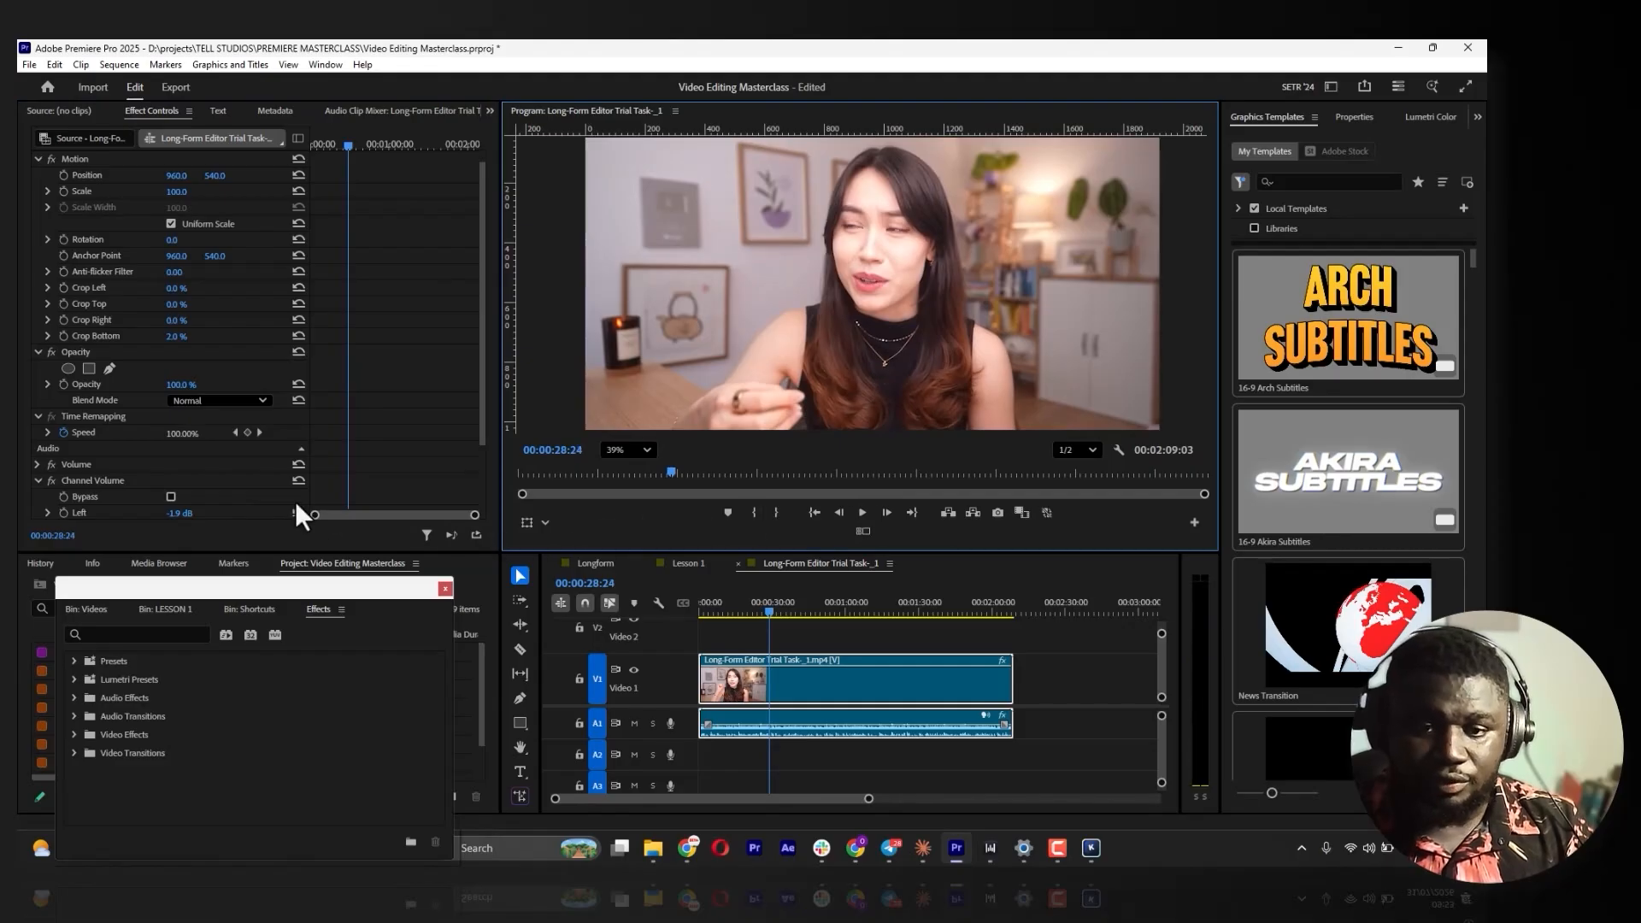
drag(182, 516, 155, 525)
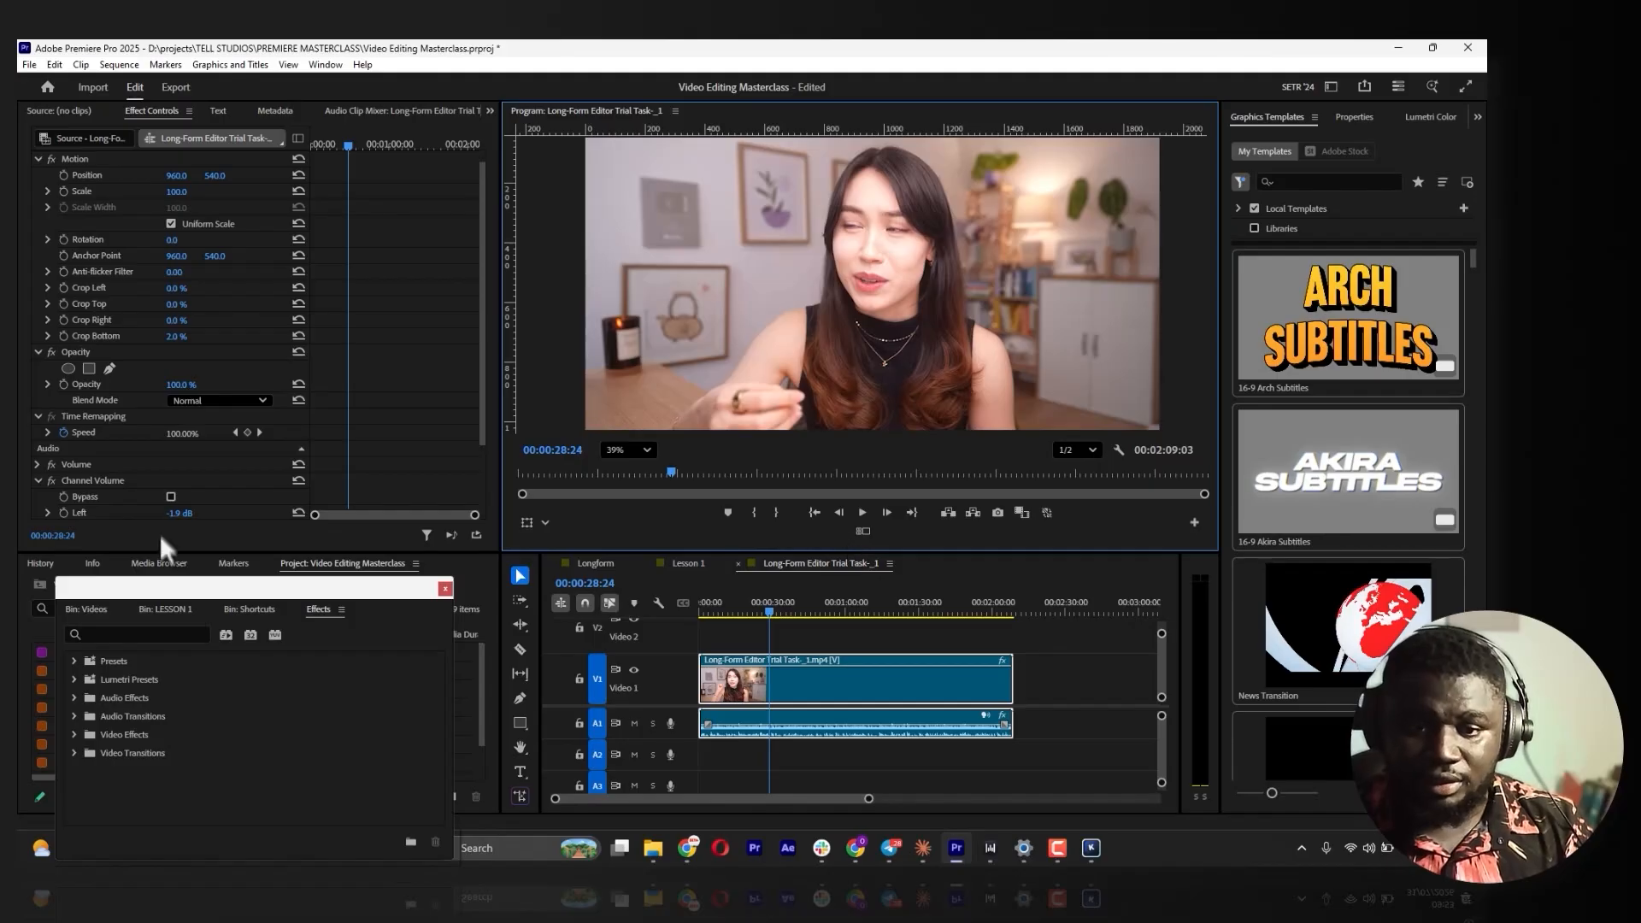
click(299, 513)
Play two short stretches of the sequence to check both audio channels on the level meters
click(863, 513)
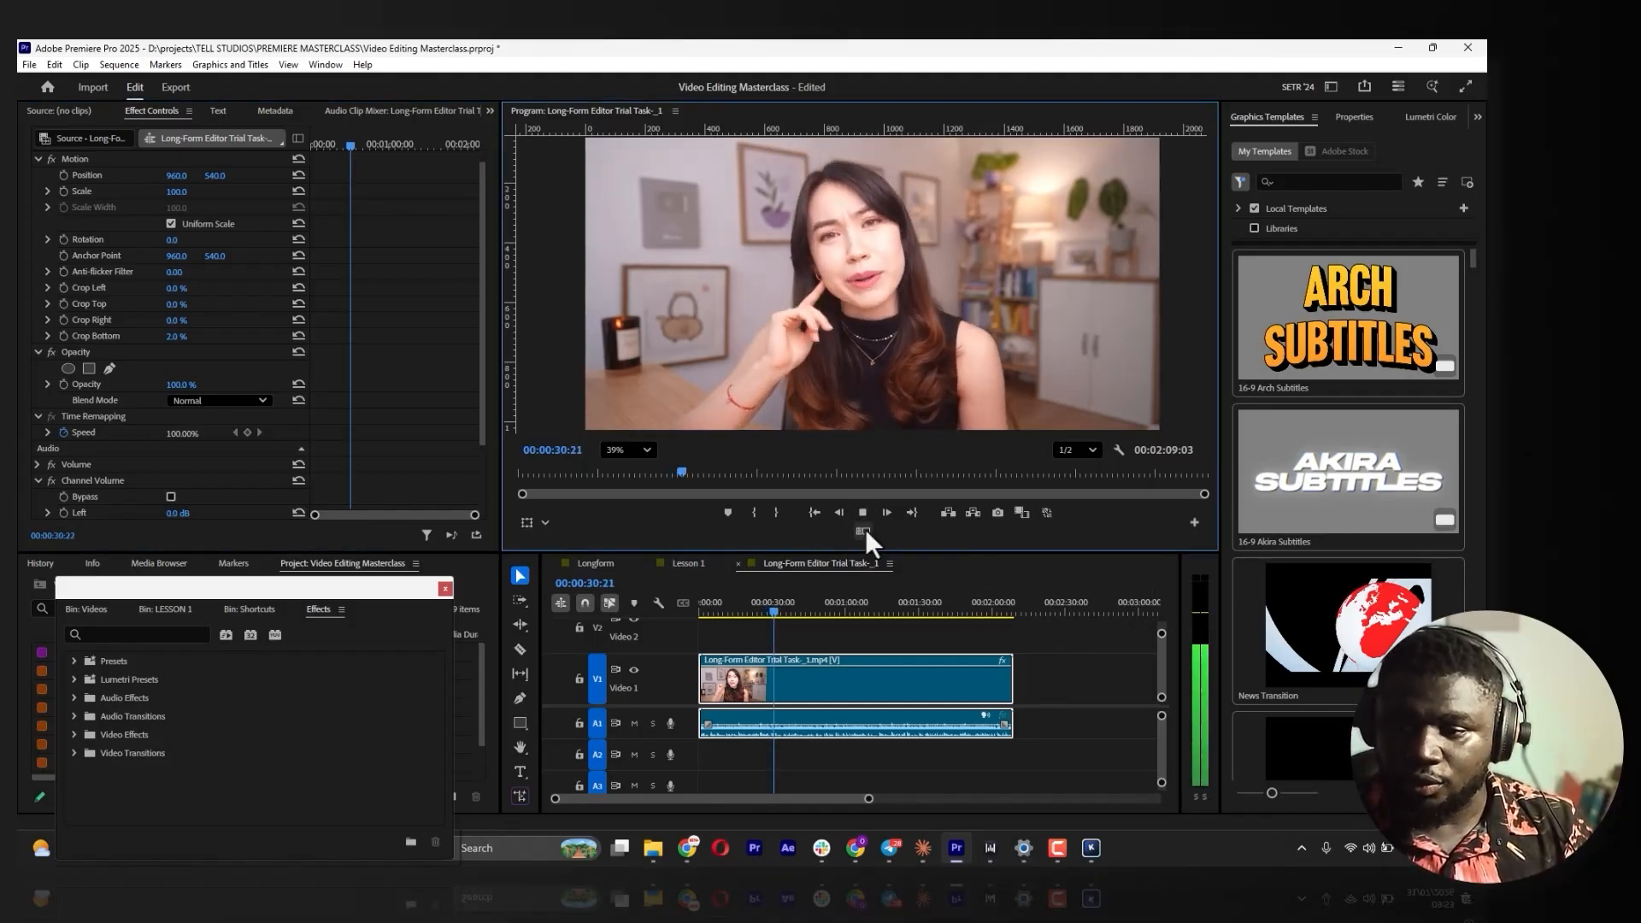
click(862, 513)
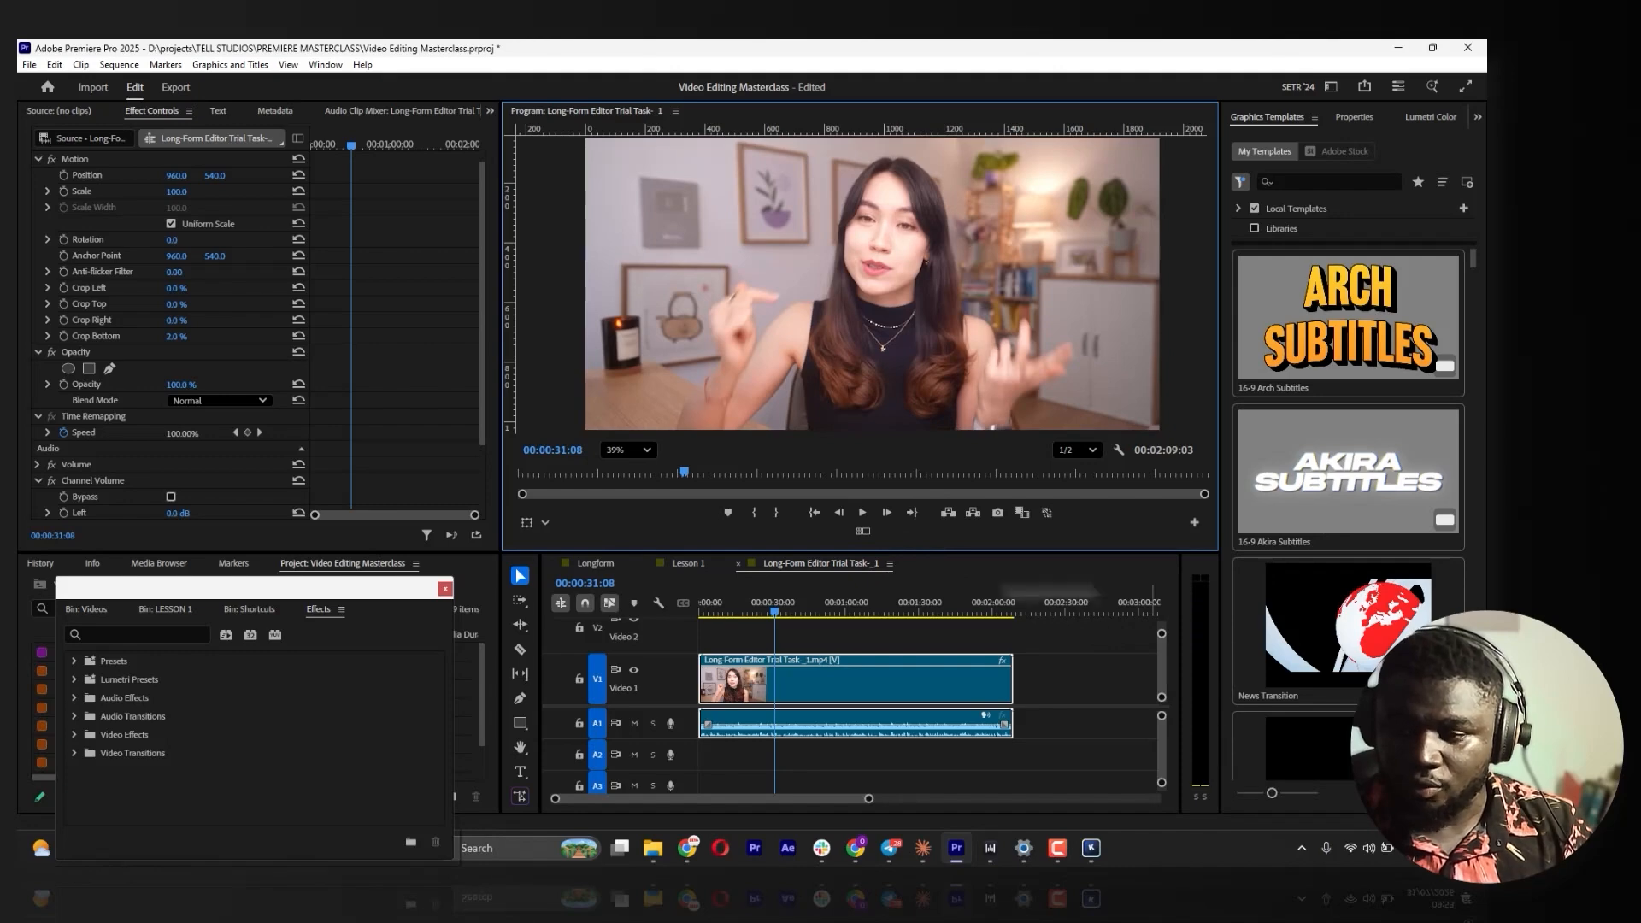
click(862, 512)
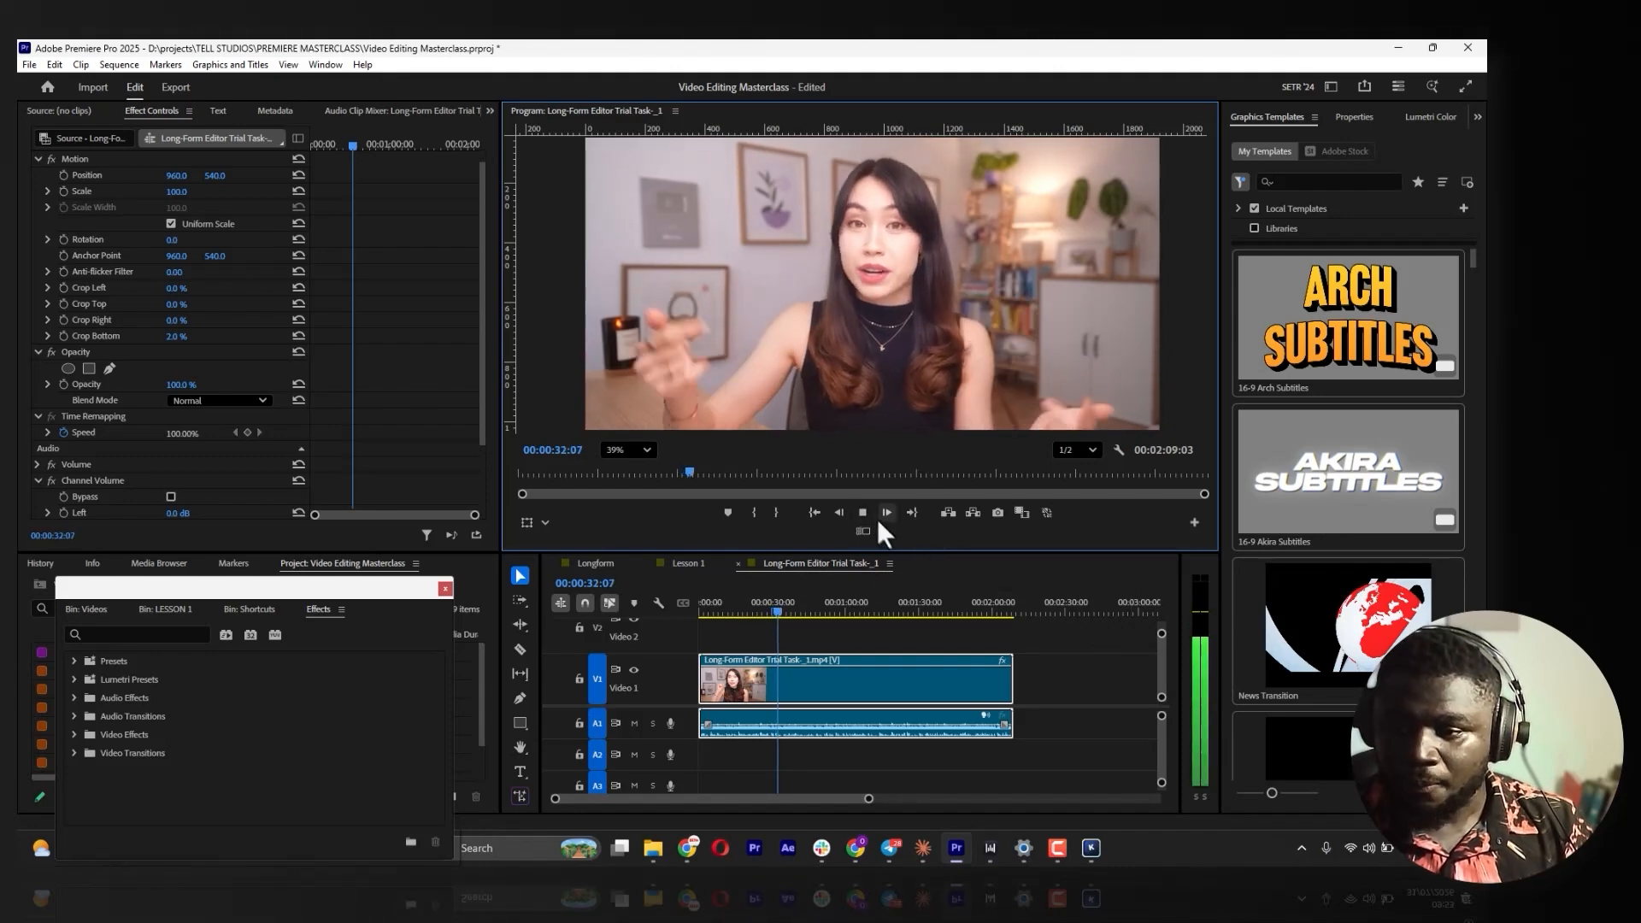
click(864, 513)
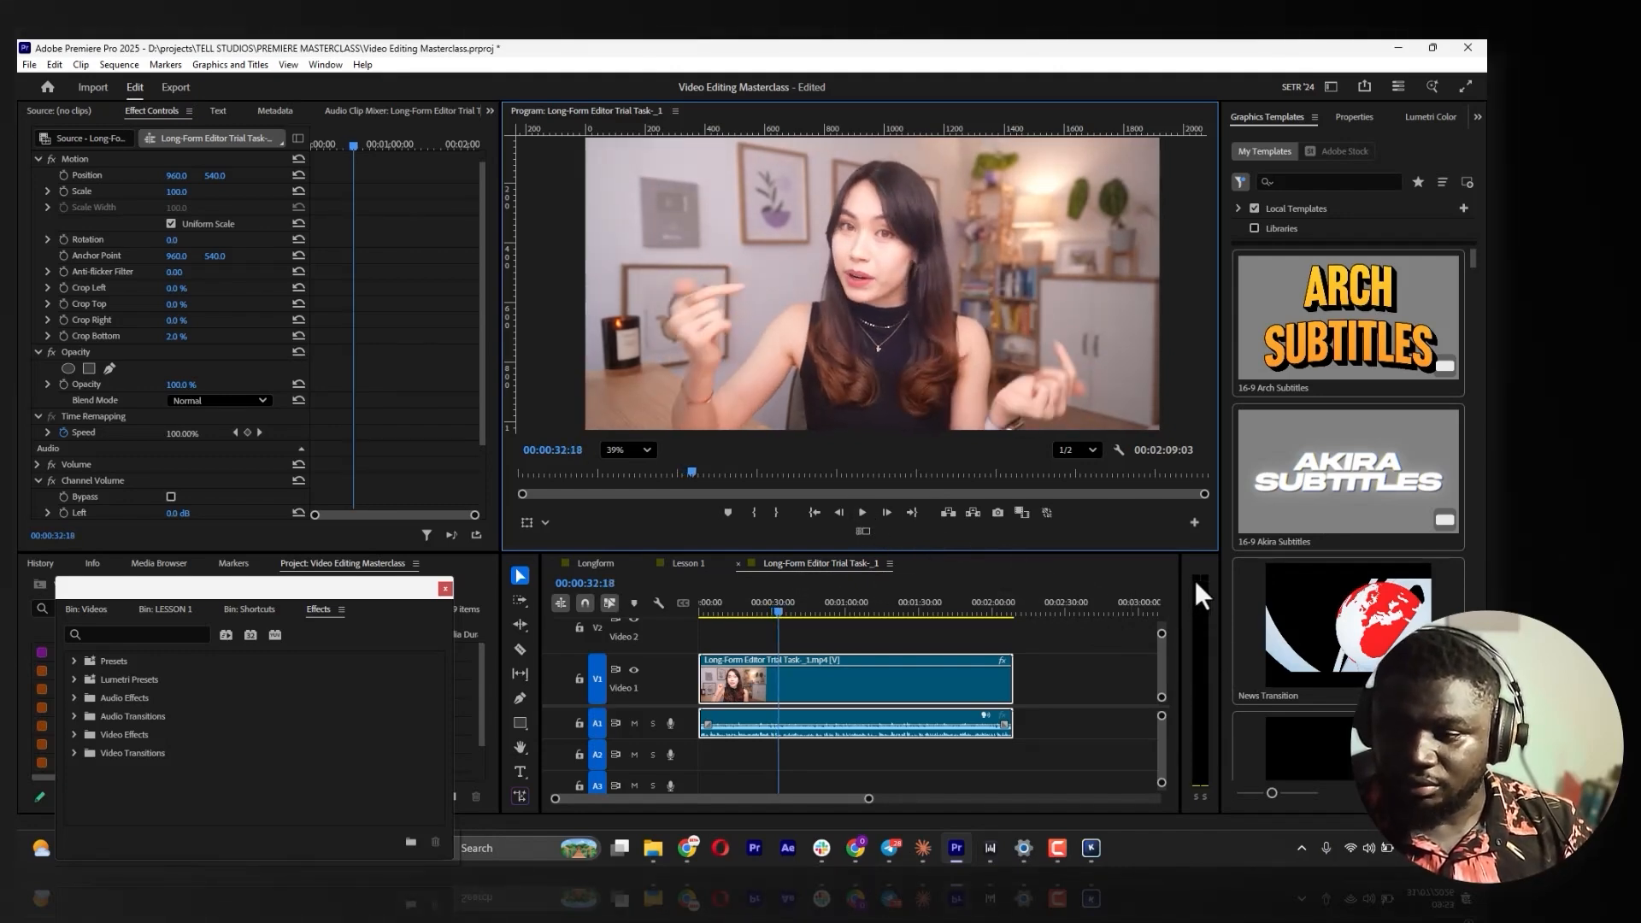
Widen the audio meters beside the timeline and play the sequence to view the left and right channel levels
drag(1184, 599, 1085, 598)
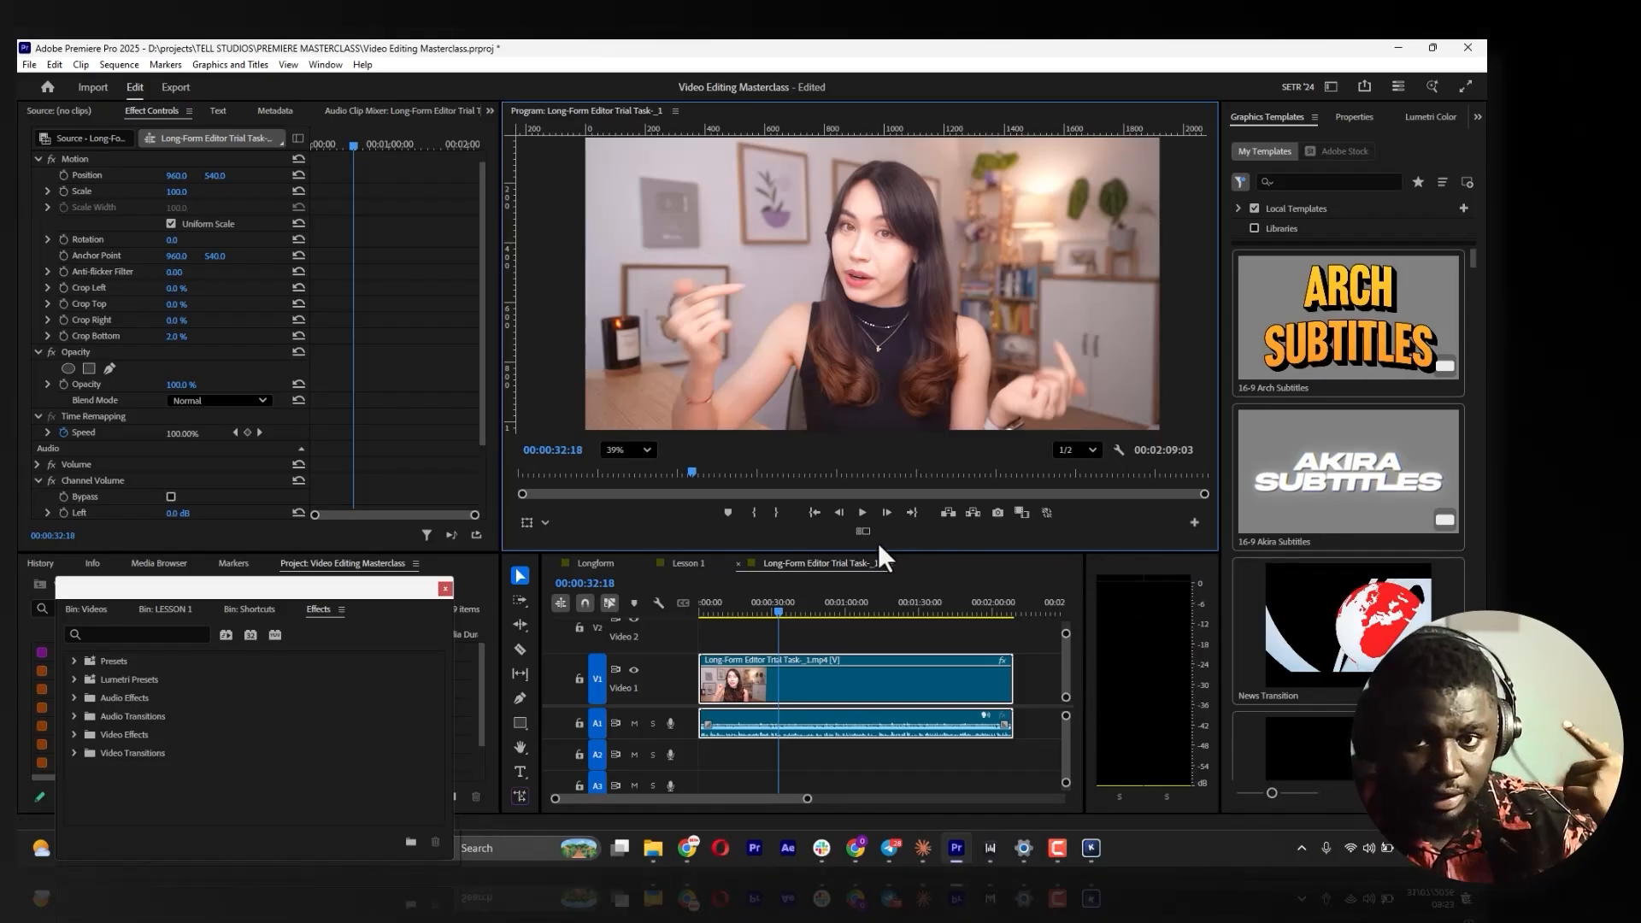
click(860, 512)
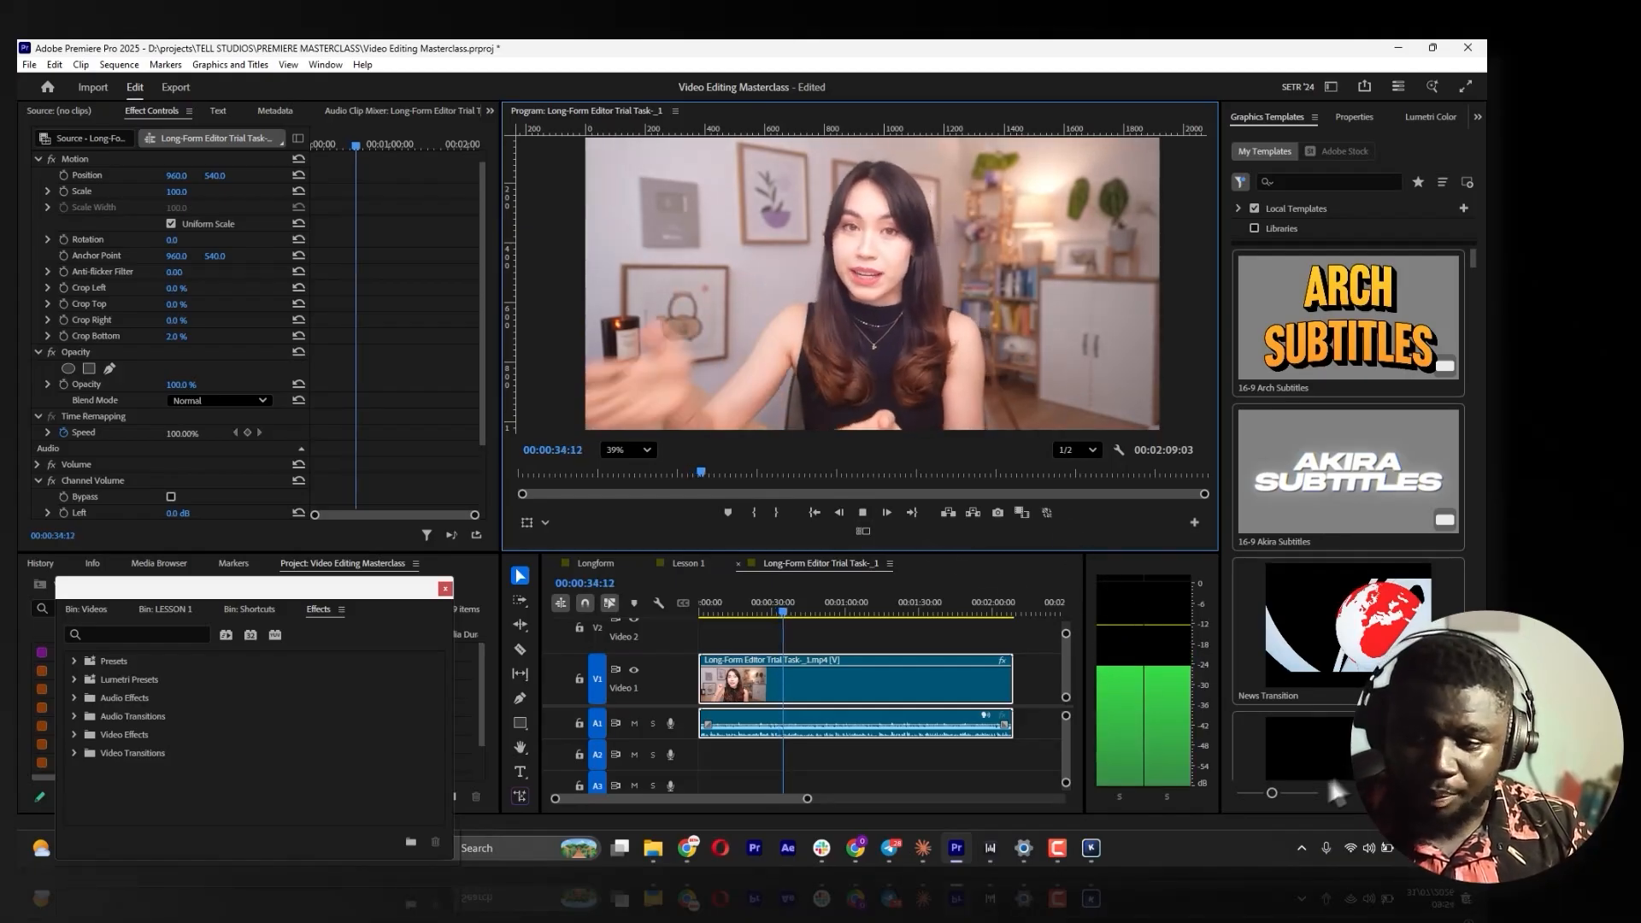
click(862, 511)
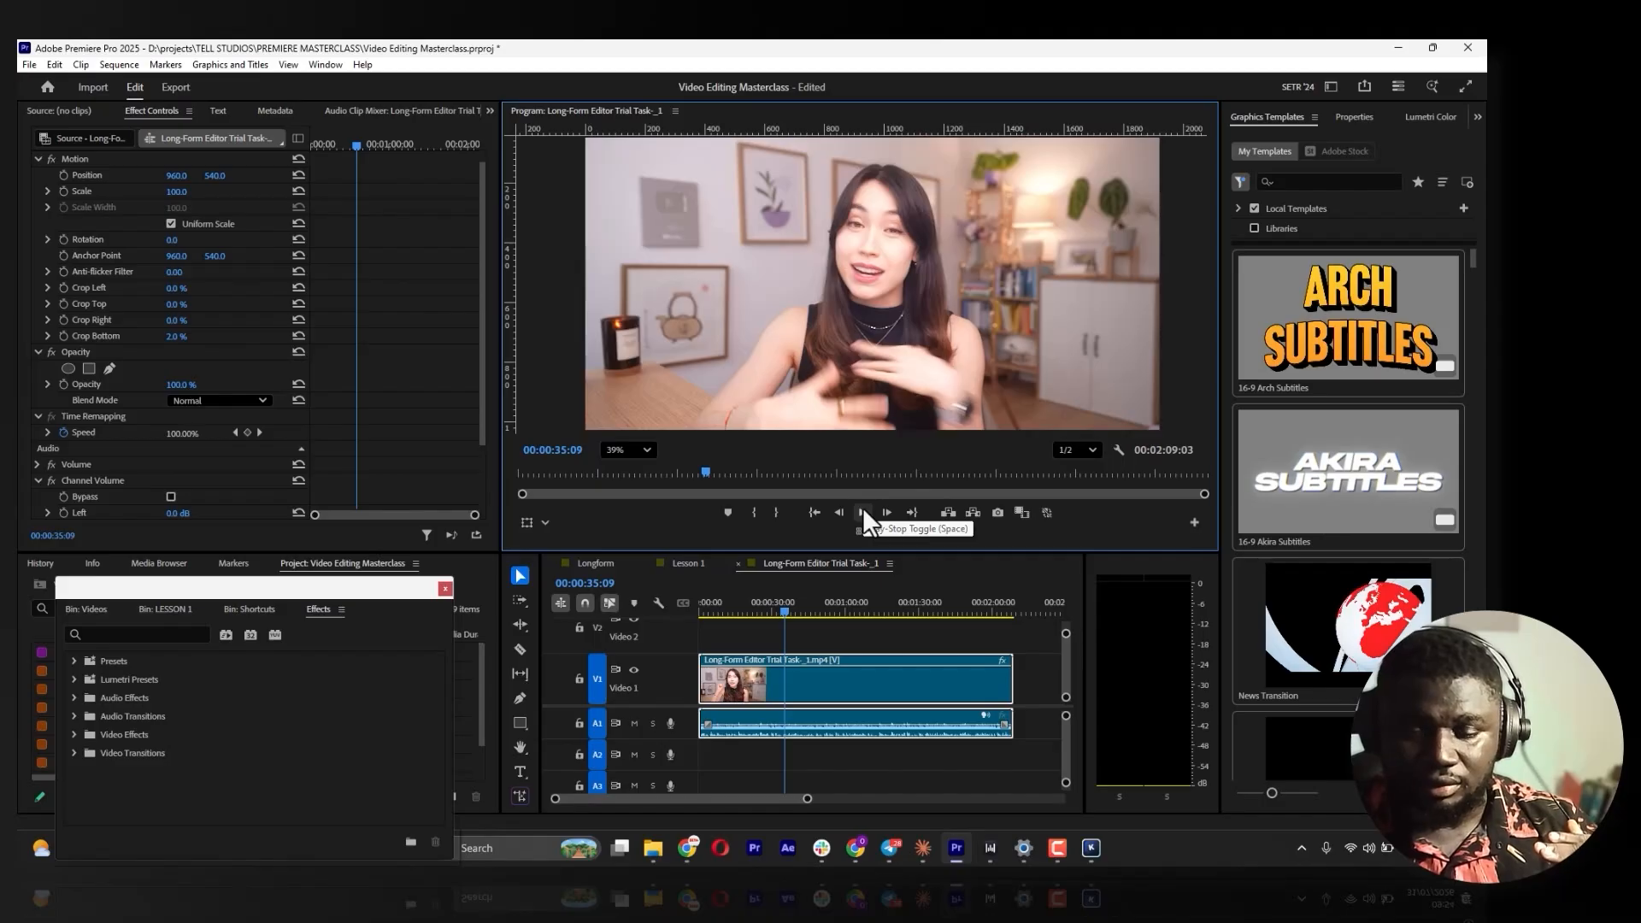
click(863, 511)
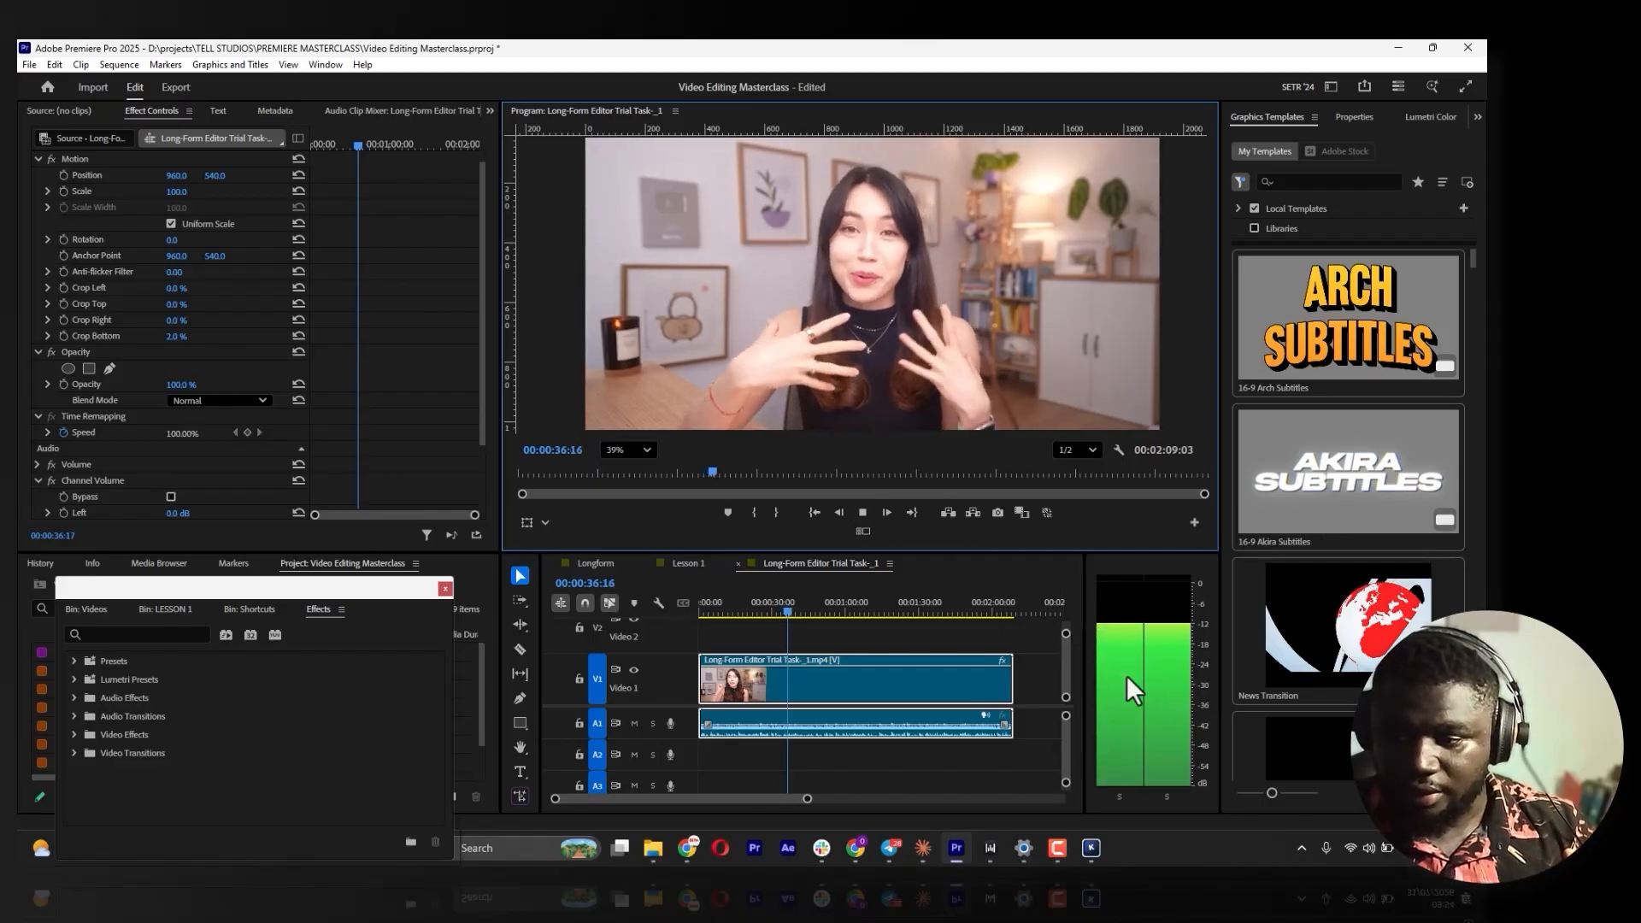
Play another short stretch of the sequence to compare the left and right channels on the audio meters
click(865, 513)
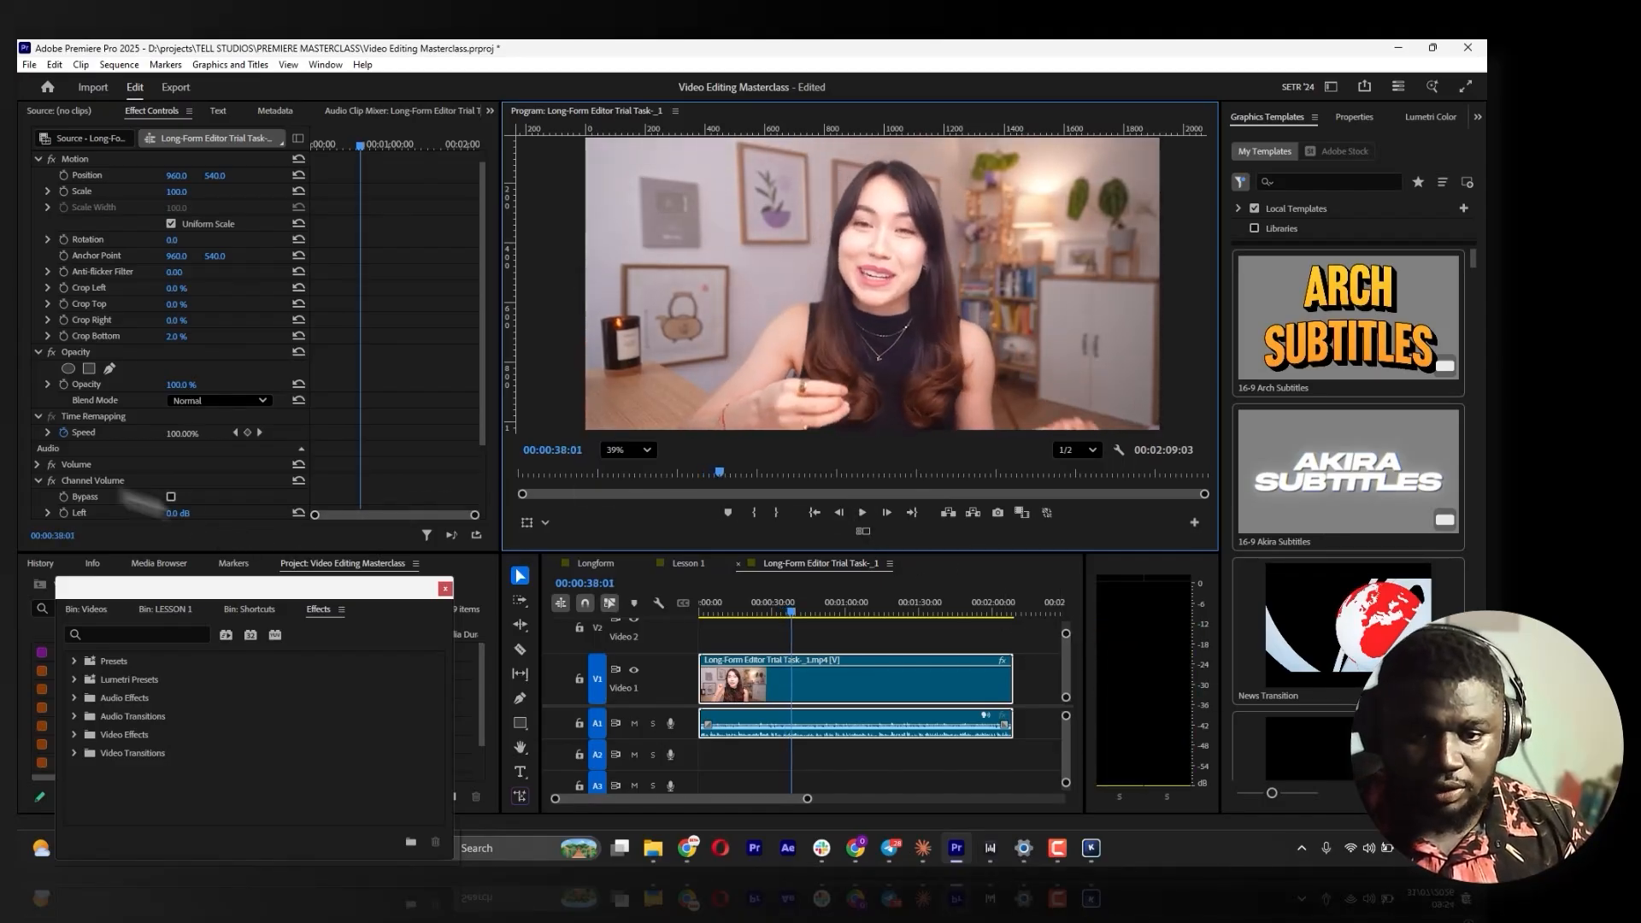
click(864, 517)
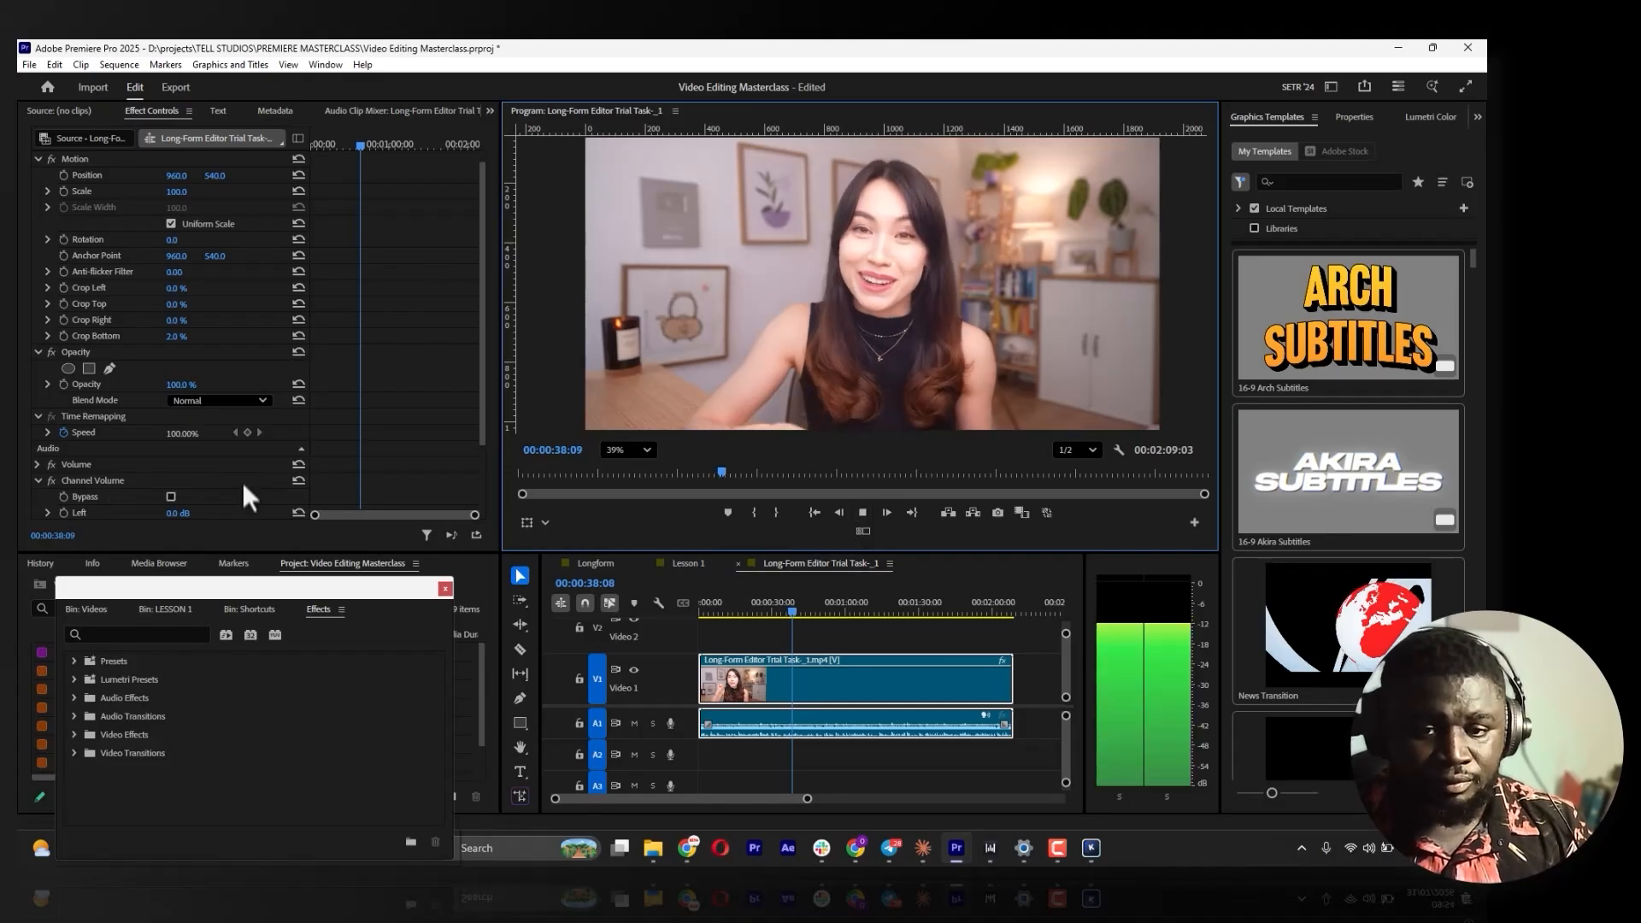
click(870, 513)
scroll(202, 373, down, 2)
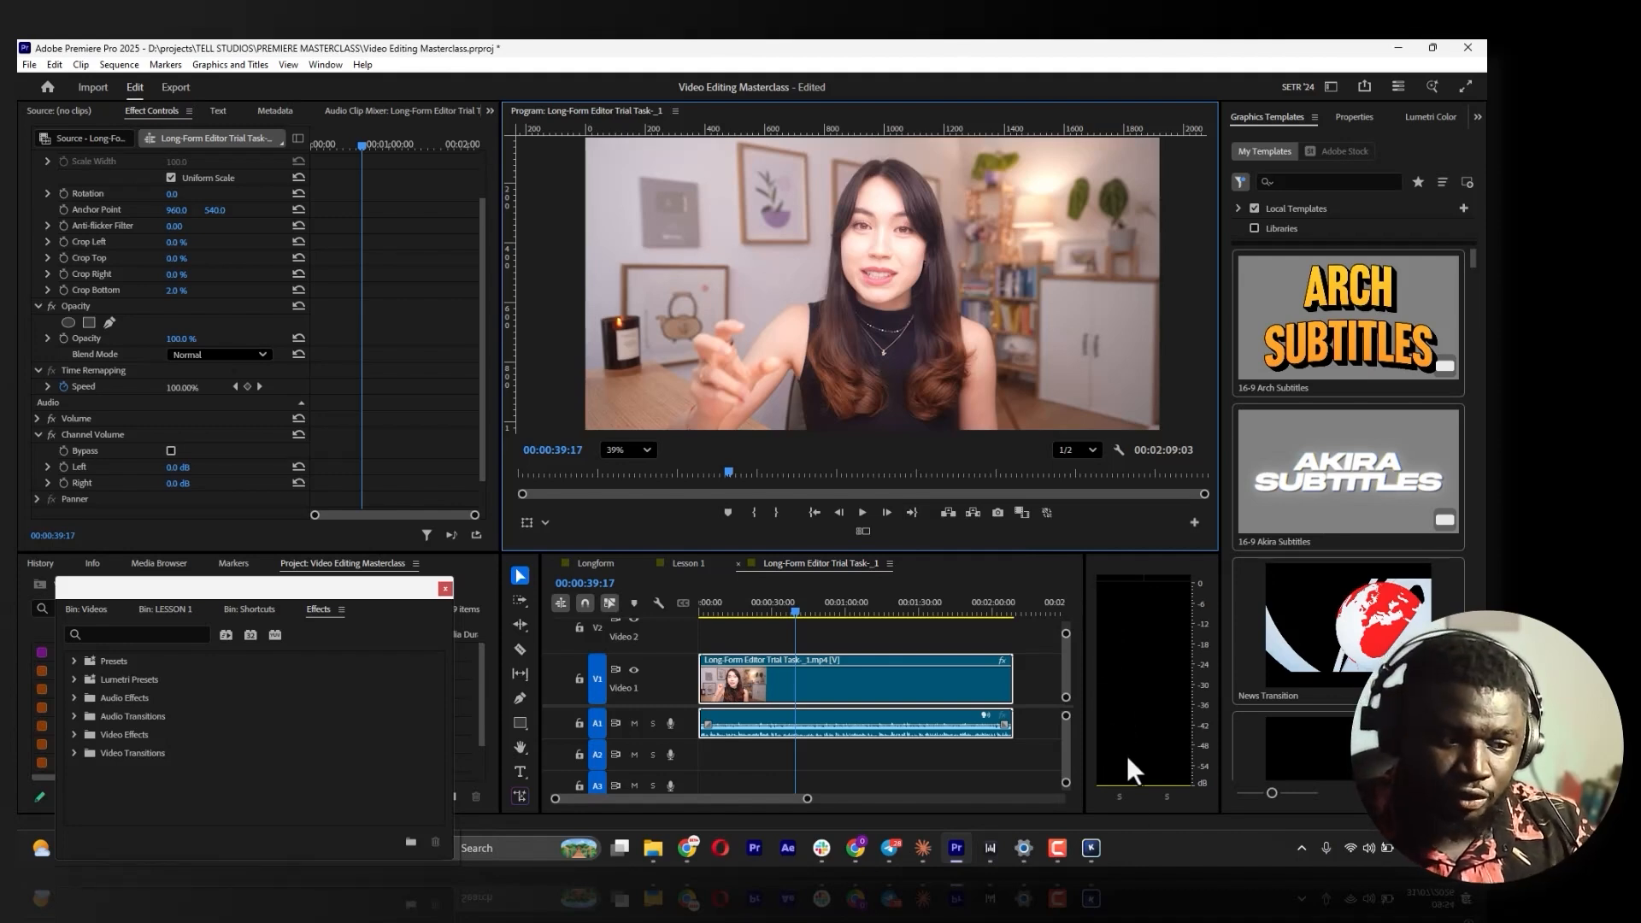
During playback, lower the Left channel volume to -46.8 dB and reset it, and change the Right channel volume and reset it to 0.0 dB
click(863, 512)
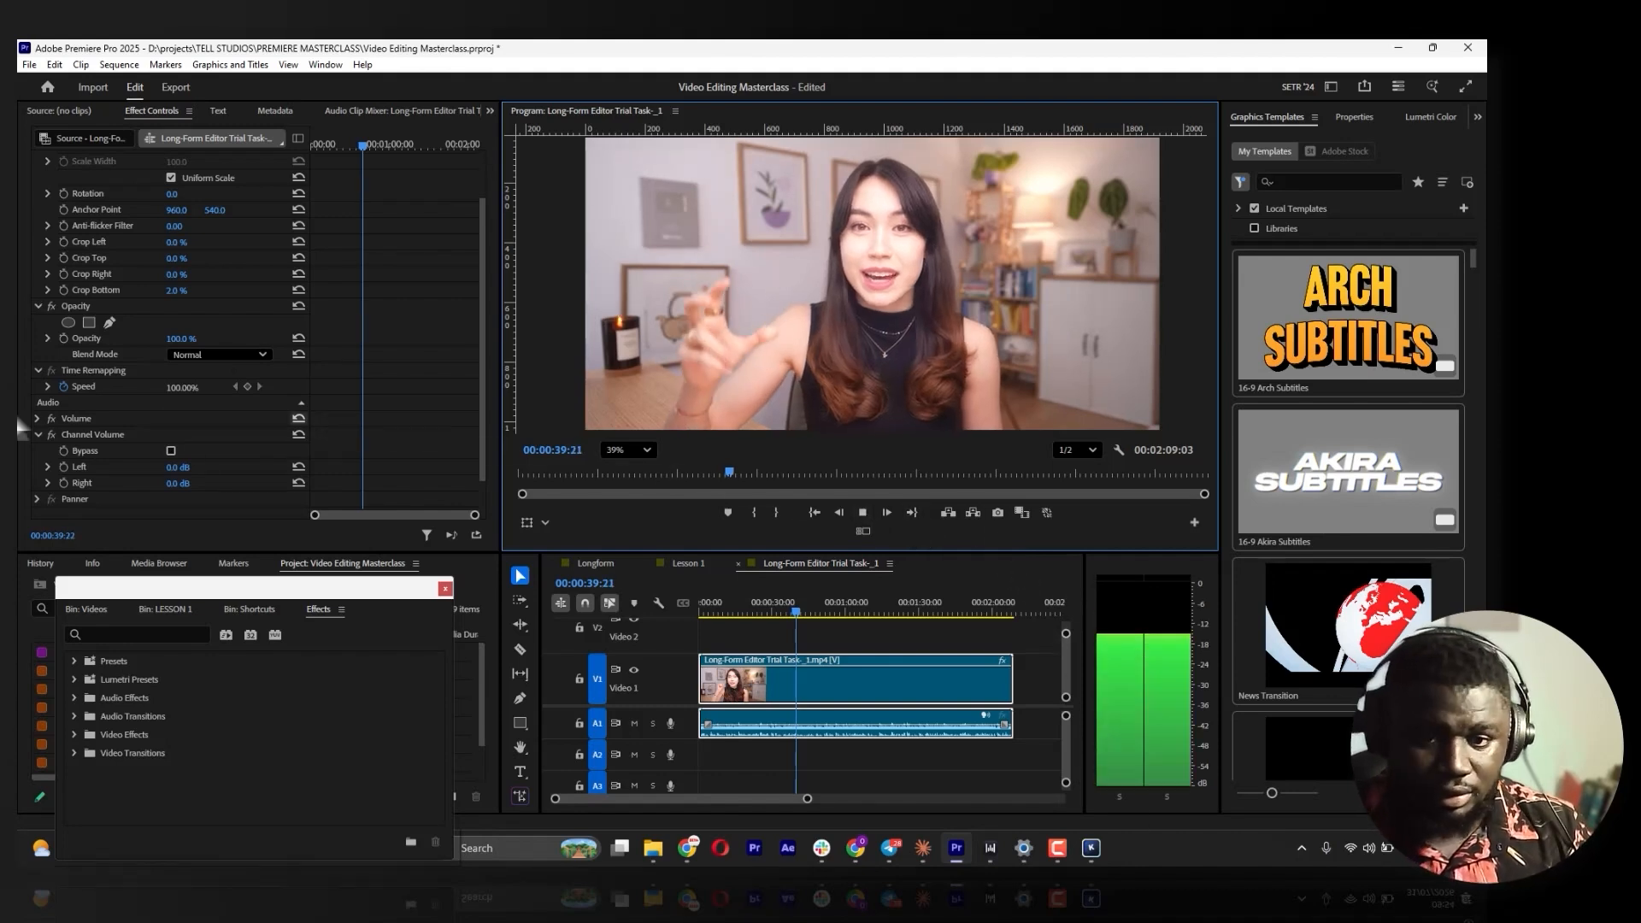
drag(177, 468, 115, 468)
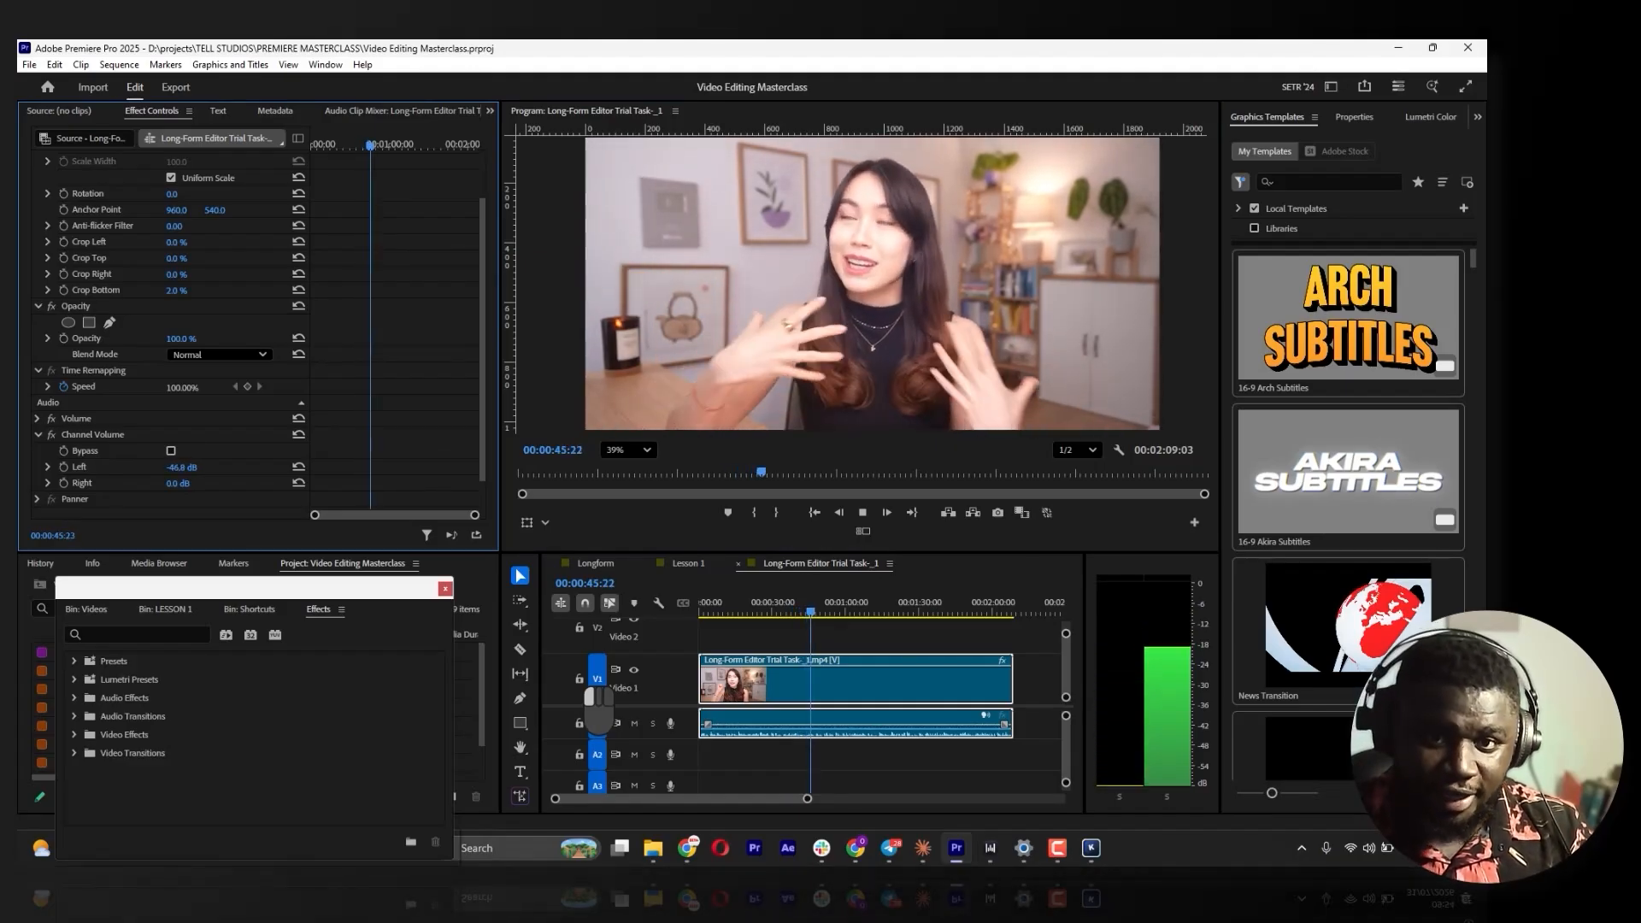
drag(114, 468, 170, 467)
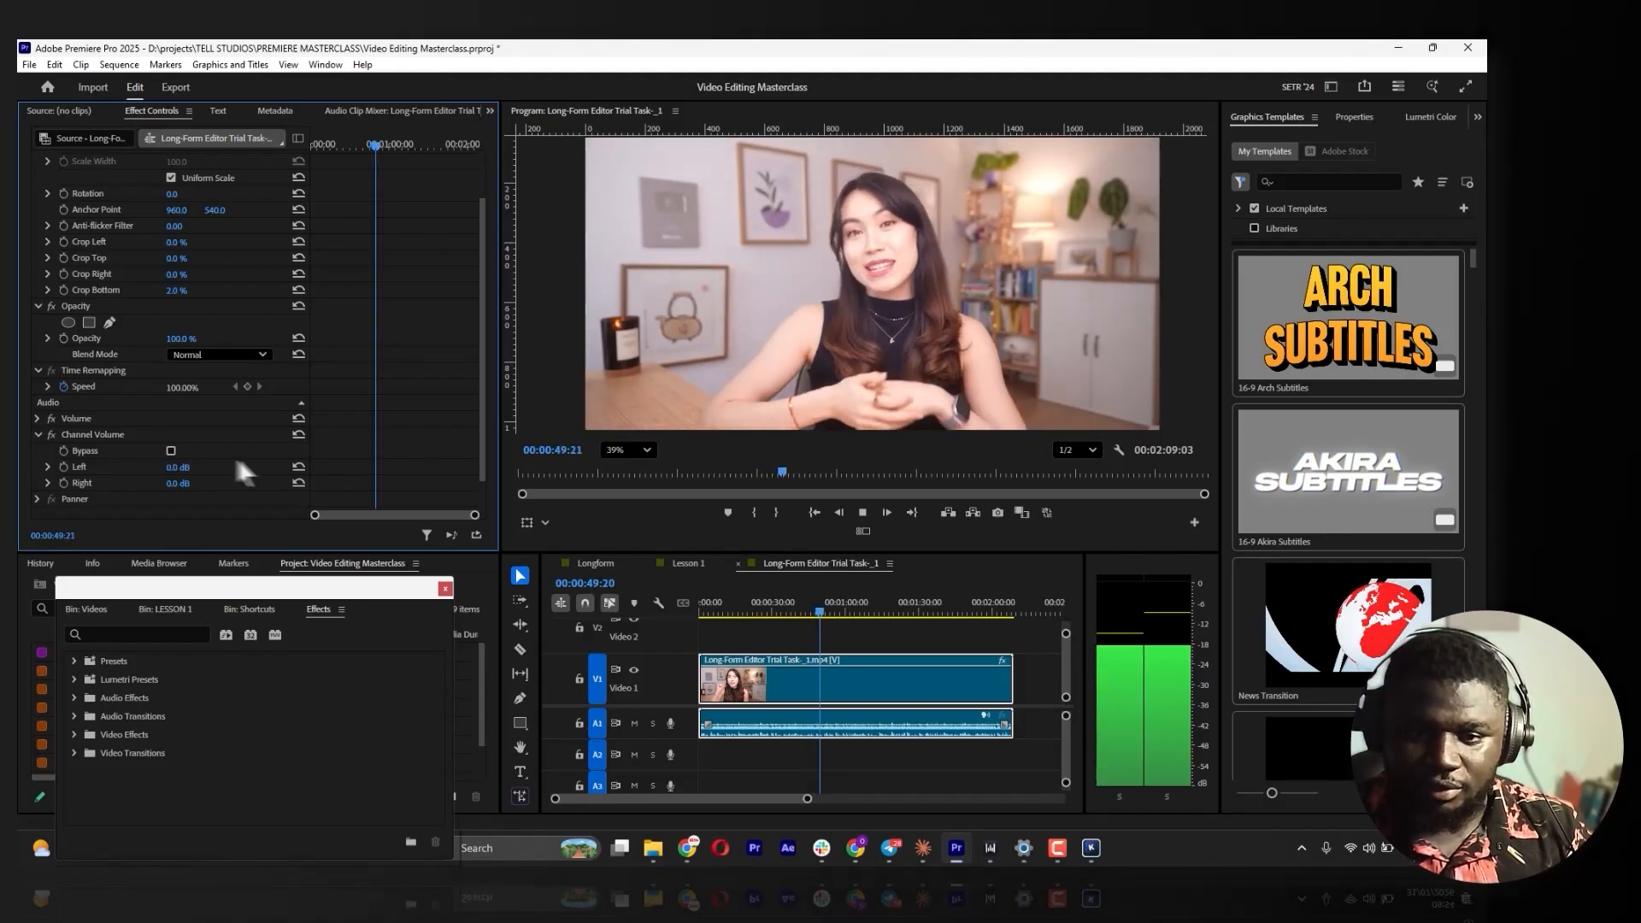
click(297, 467)
drag(175, 483, 341, 489)
click(298, 482)
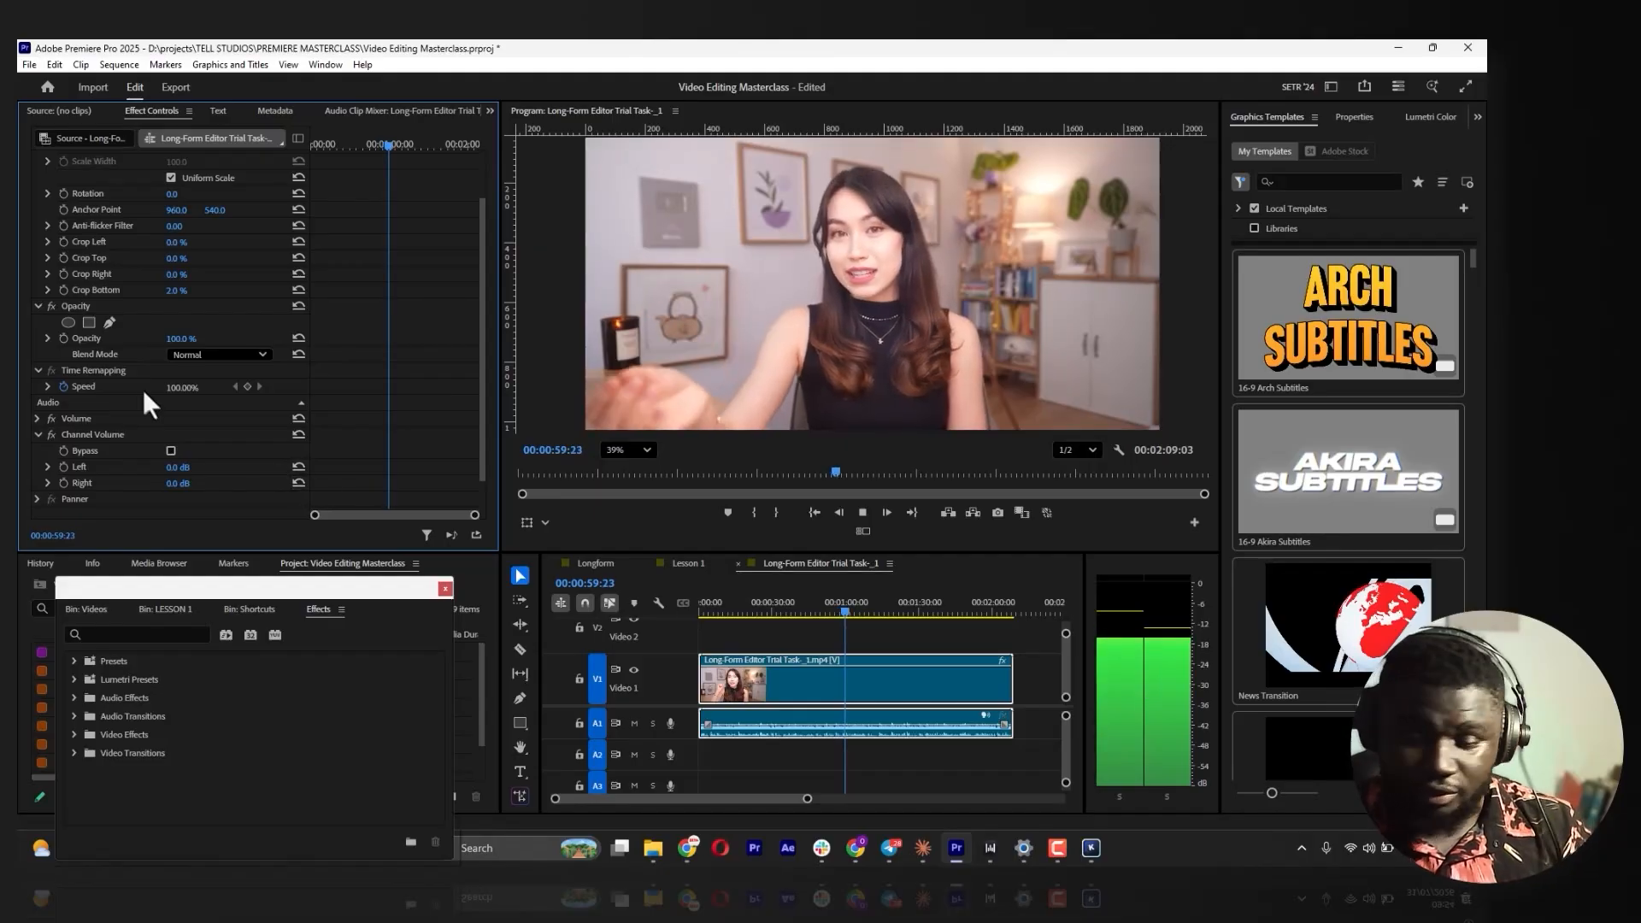
Stop playback and collapse the clip's Channel Volume and Opacity groups
click(38, 434)
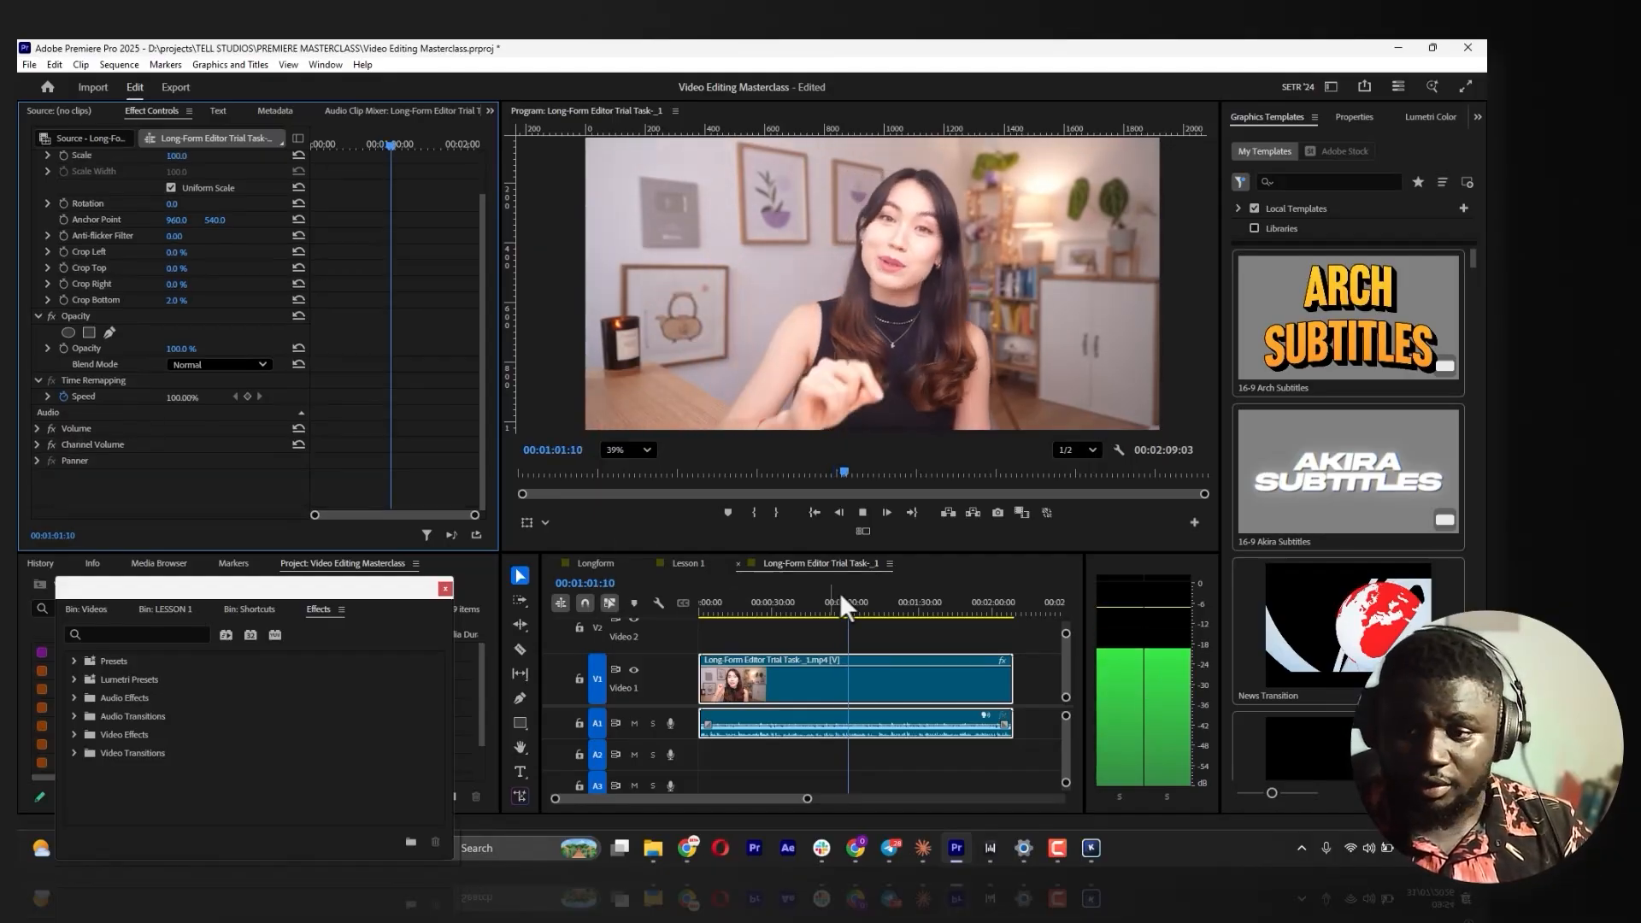
click(862, 513)
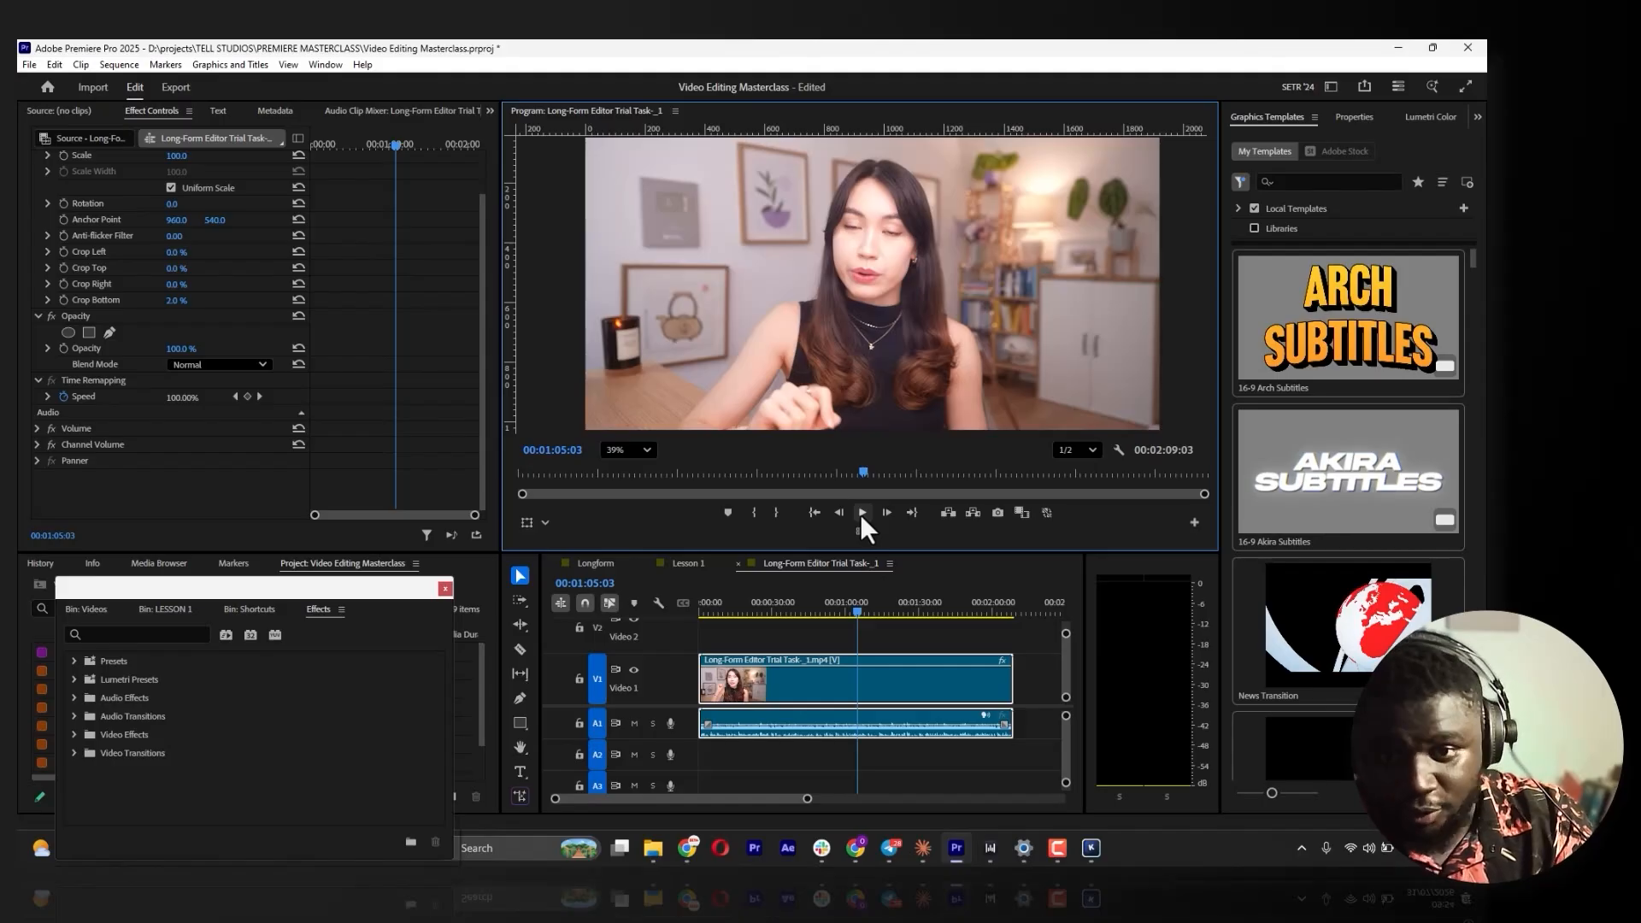
click(38, 315)
scroll(53, 280, up, 1)
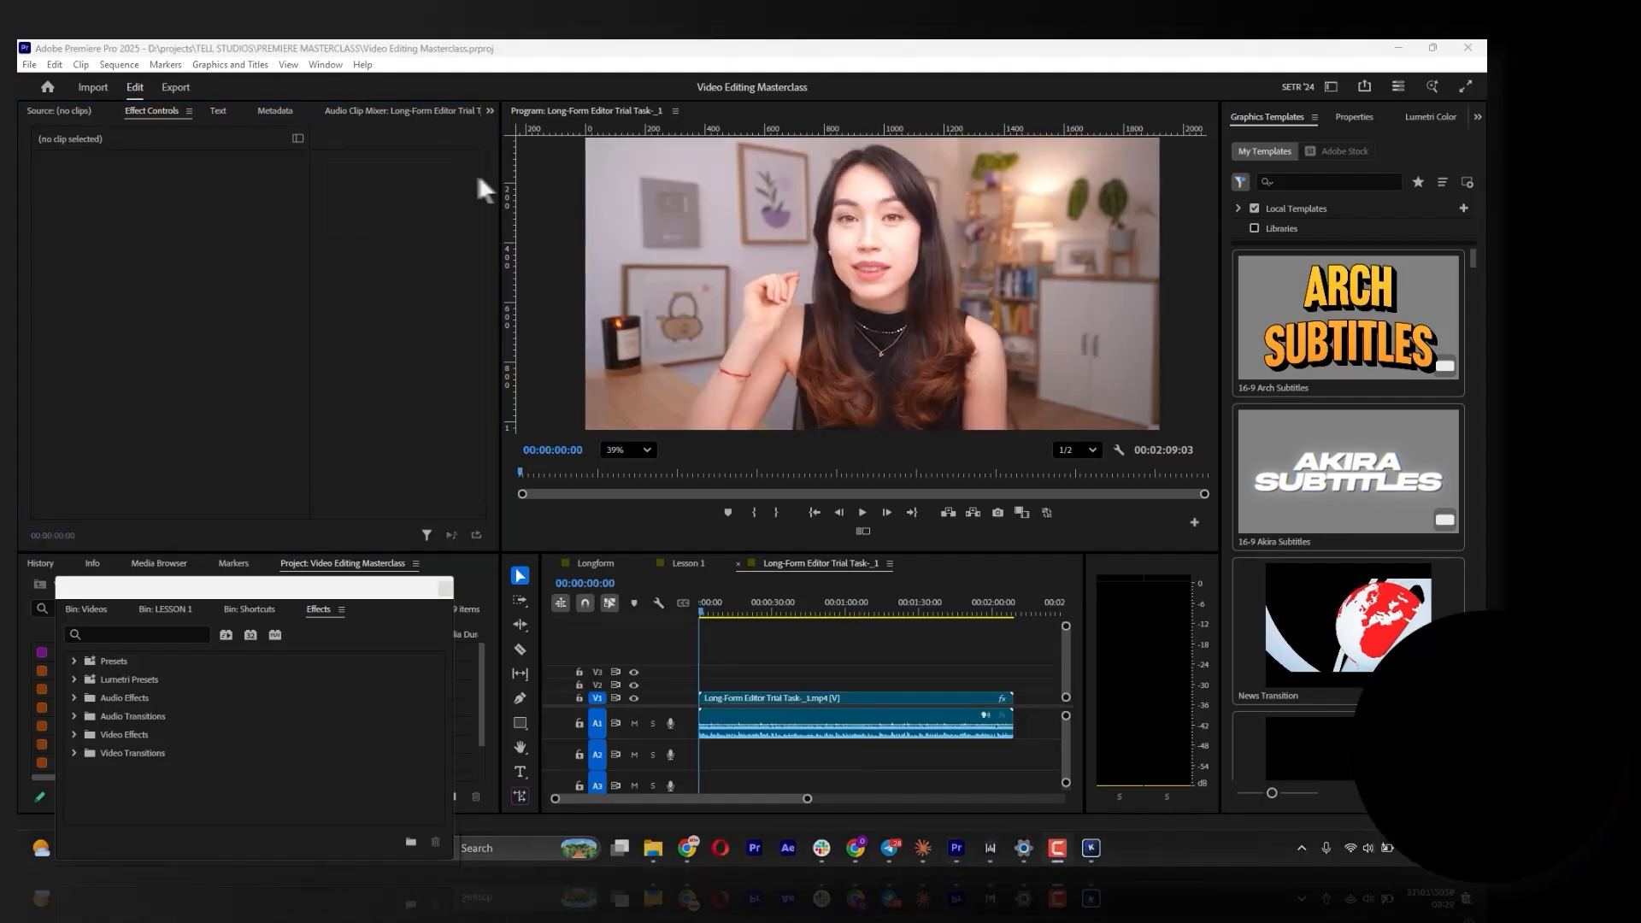
Select the clip on V1, change its Scale to 91 and Position to 950, 543, and reset both properties
click(762, 684)
click(751, 701)
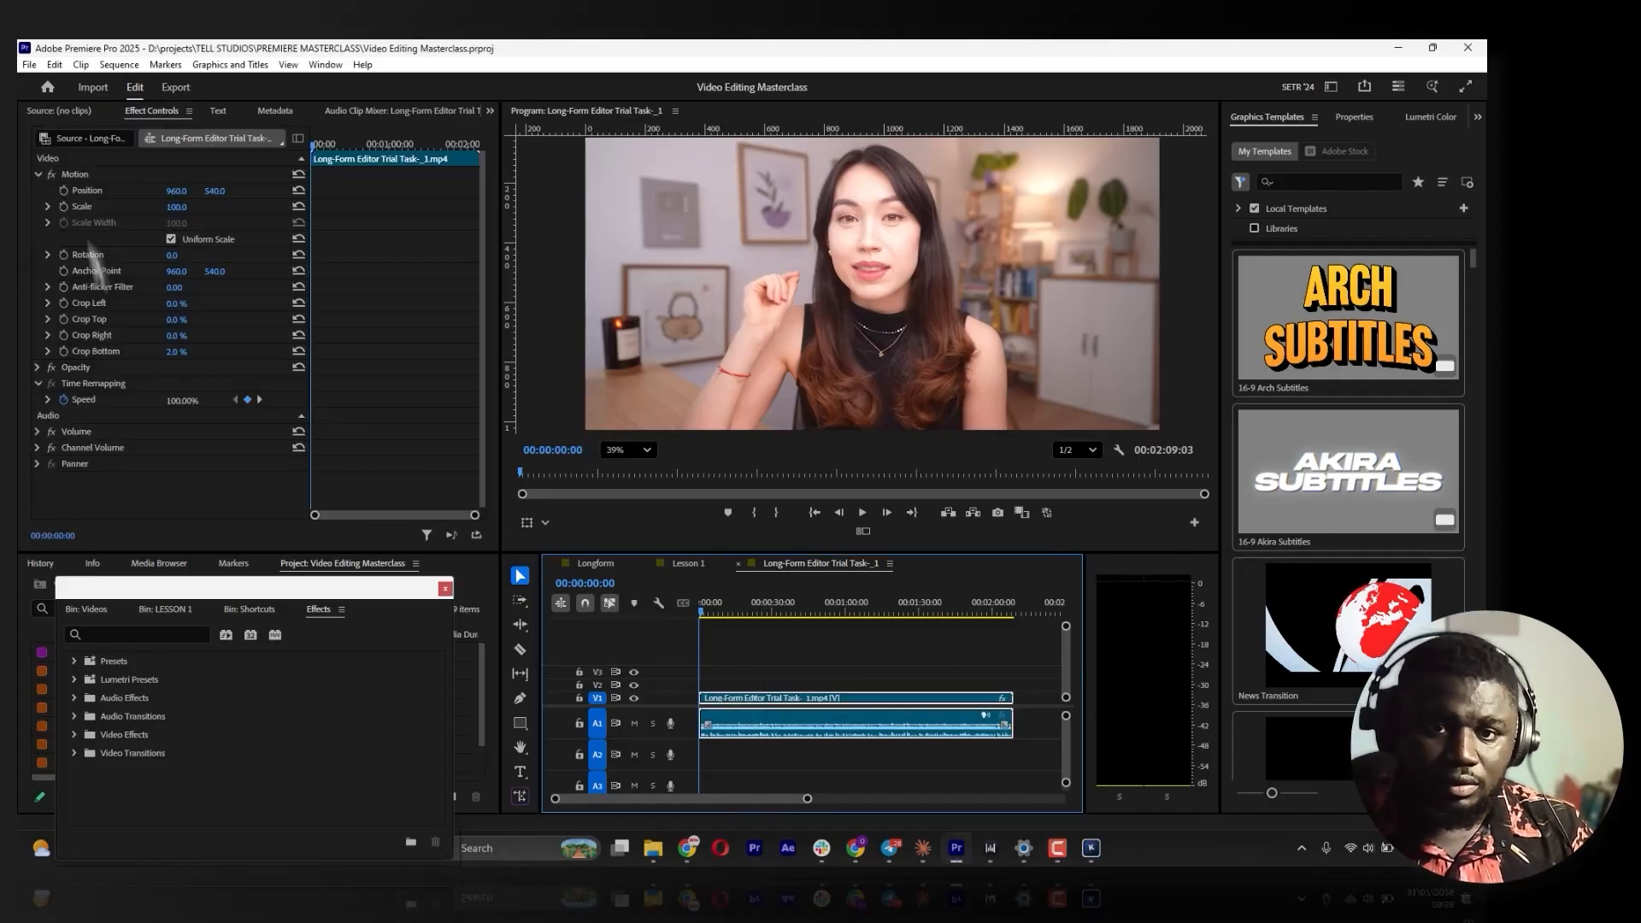
click(84, 177)
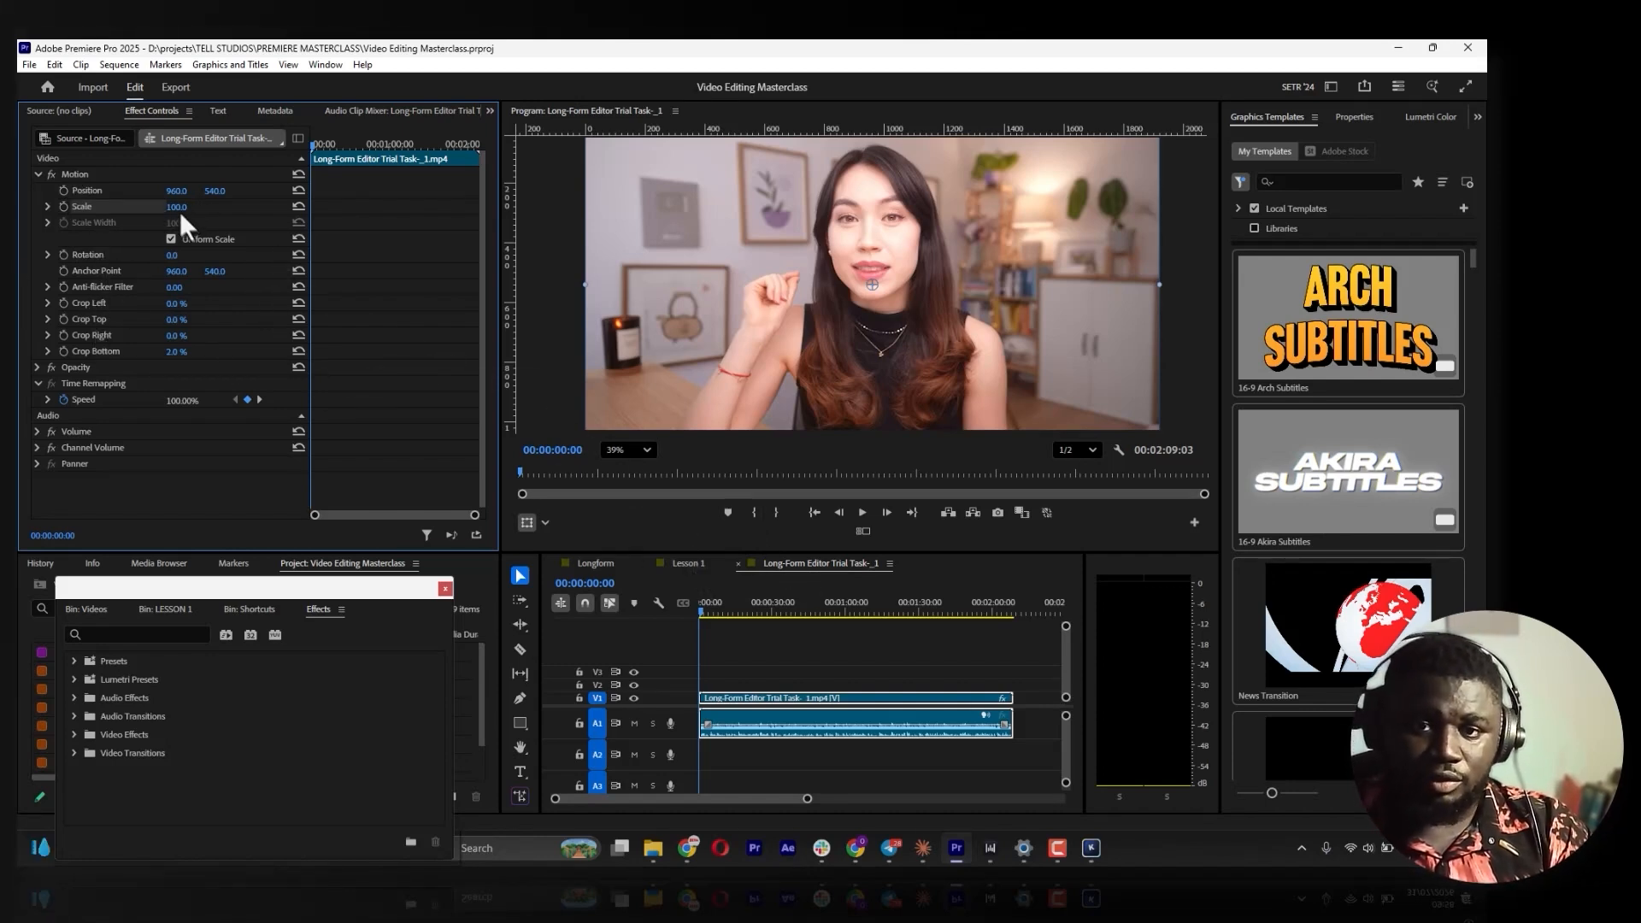
mouse_move(177, 208)
mouse_down()
mouse_move(197, 208)
mouse_move(175, 191)
mouse_move(218, 192)
mouse_move(164, 207)
mouse_up()
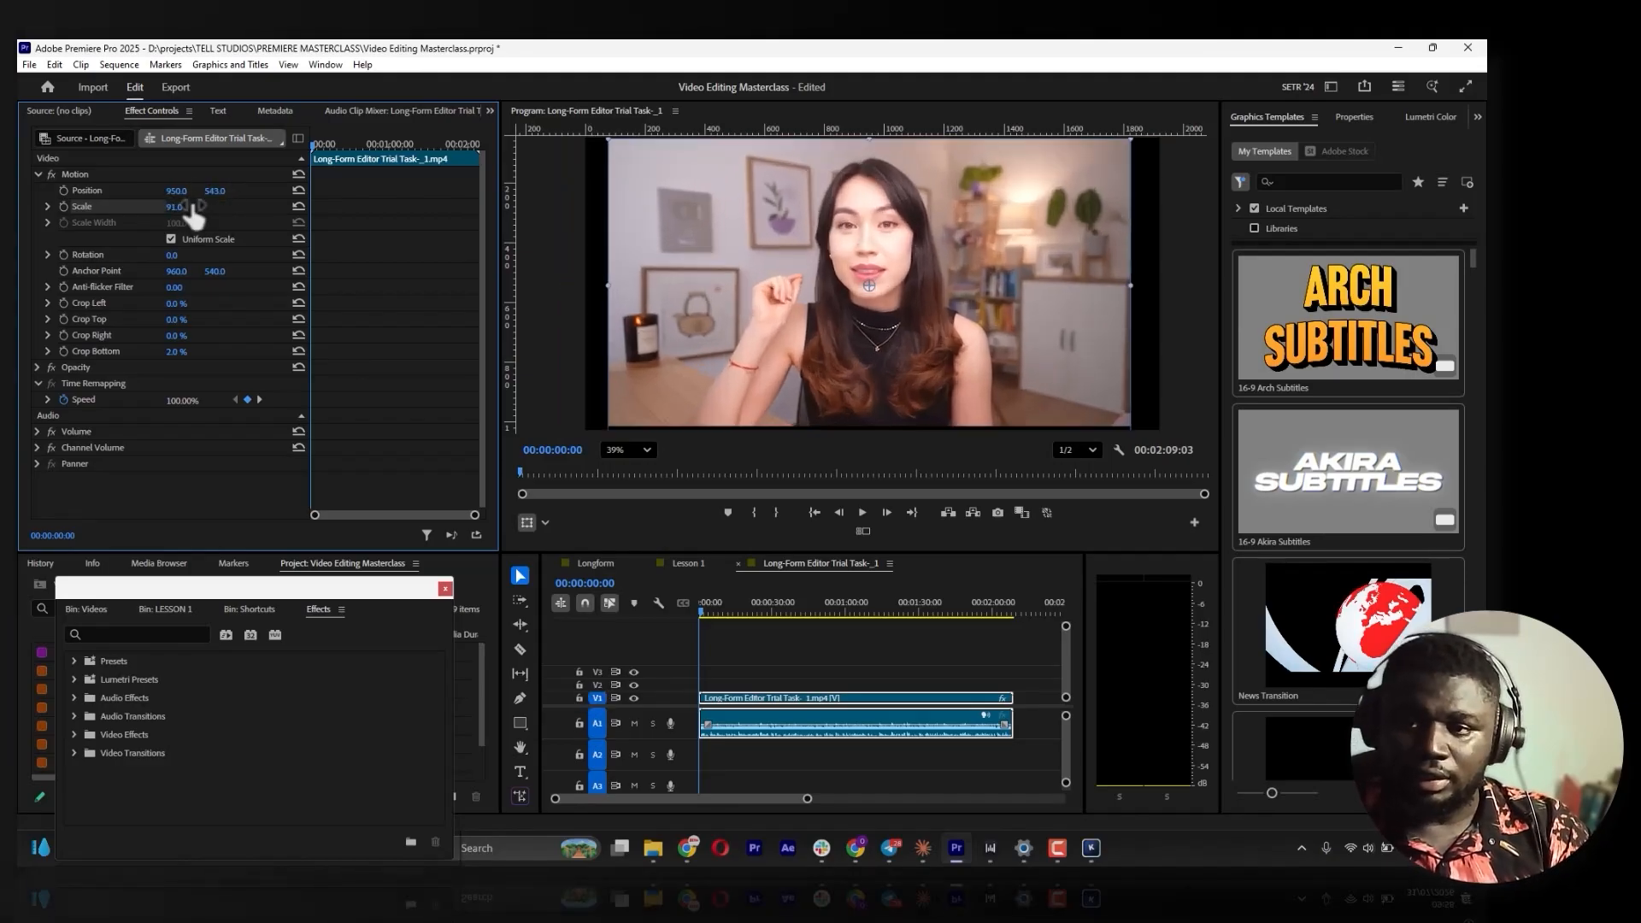
click(298, 191)
click(296, 207)
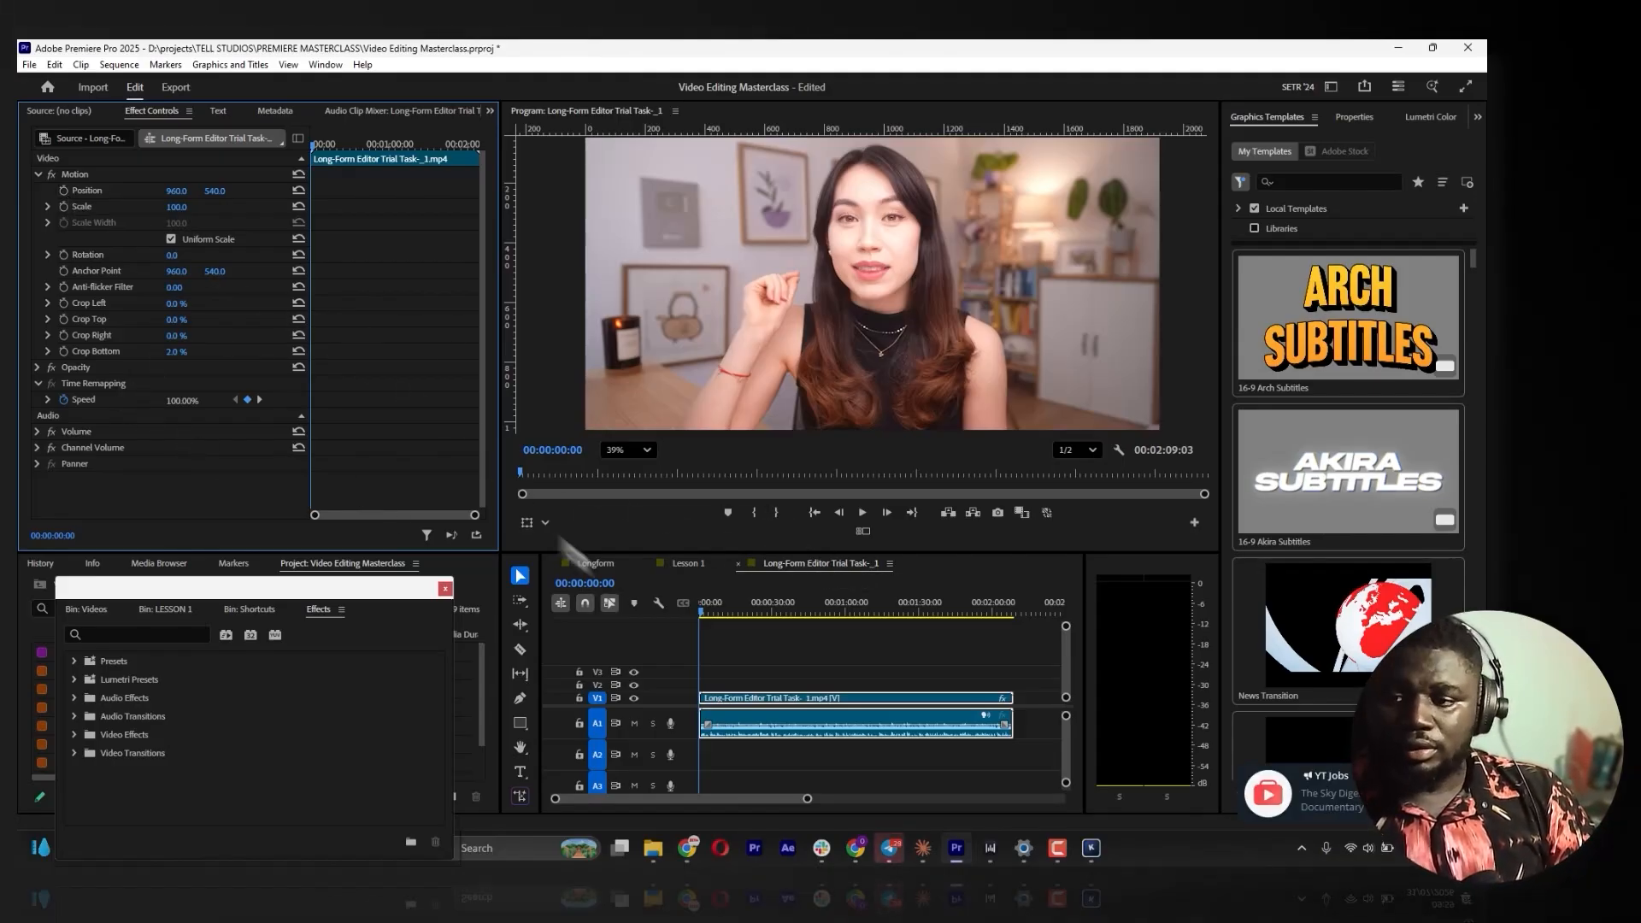
Turn on Position keyframing for the clip at the sequence start and turn it off again, deleting the keyframe
click(731, 645)
click(720, 699)
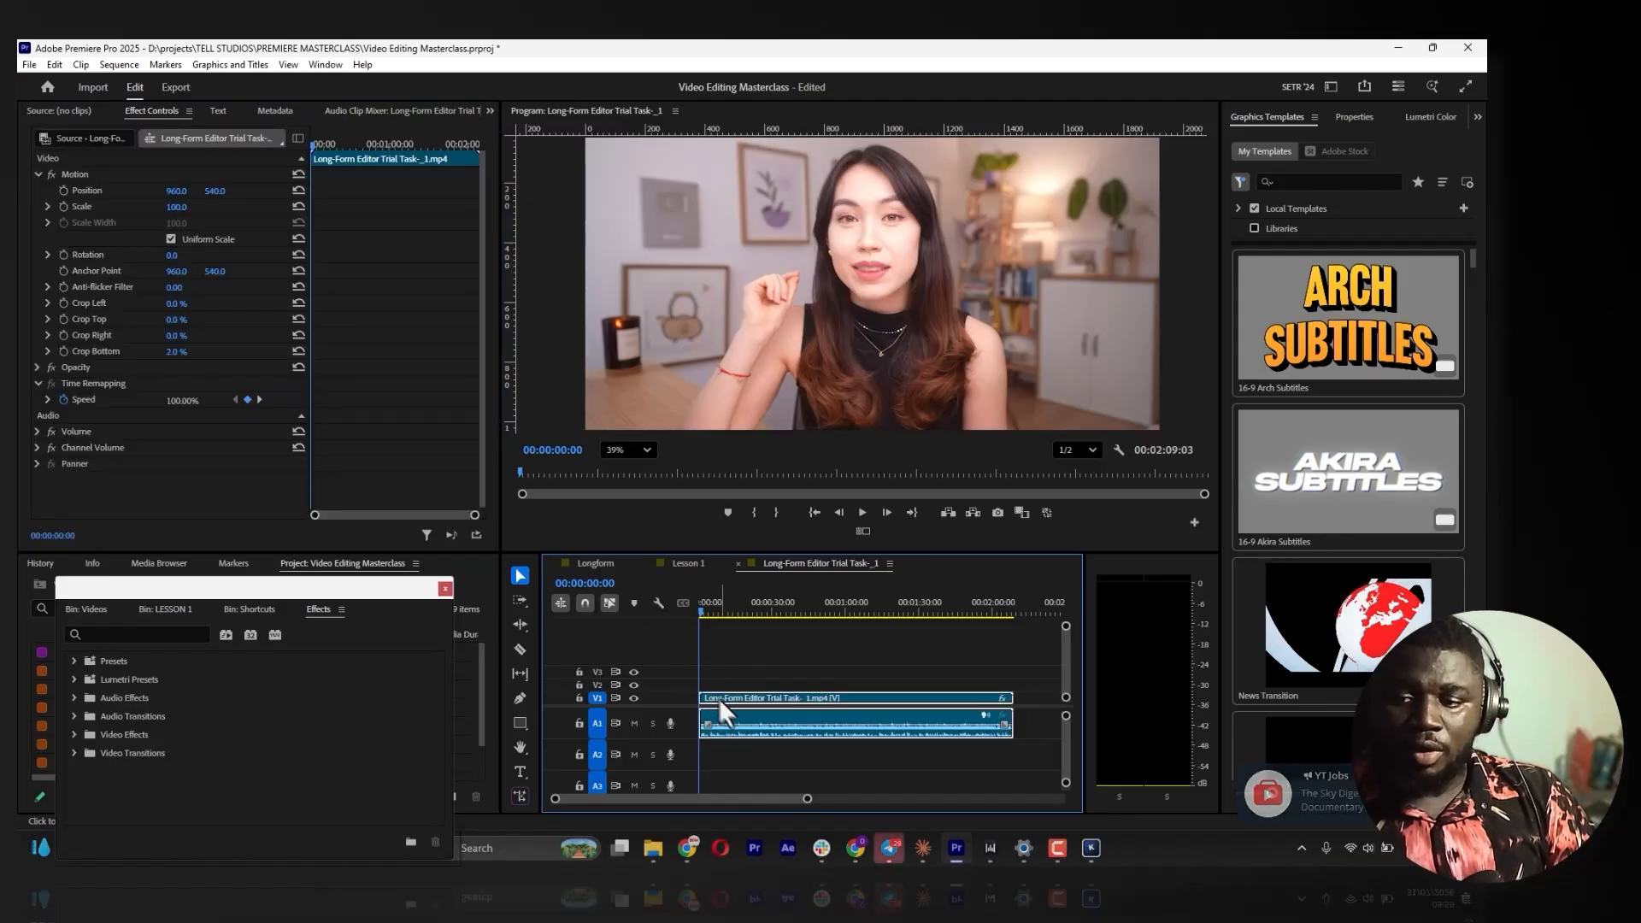
click(64, 193)
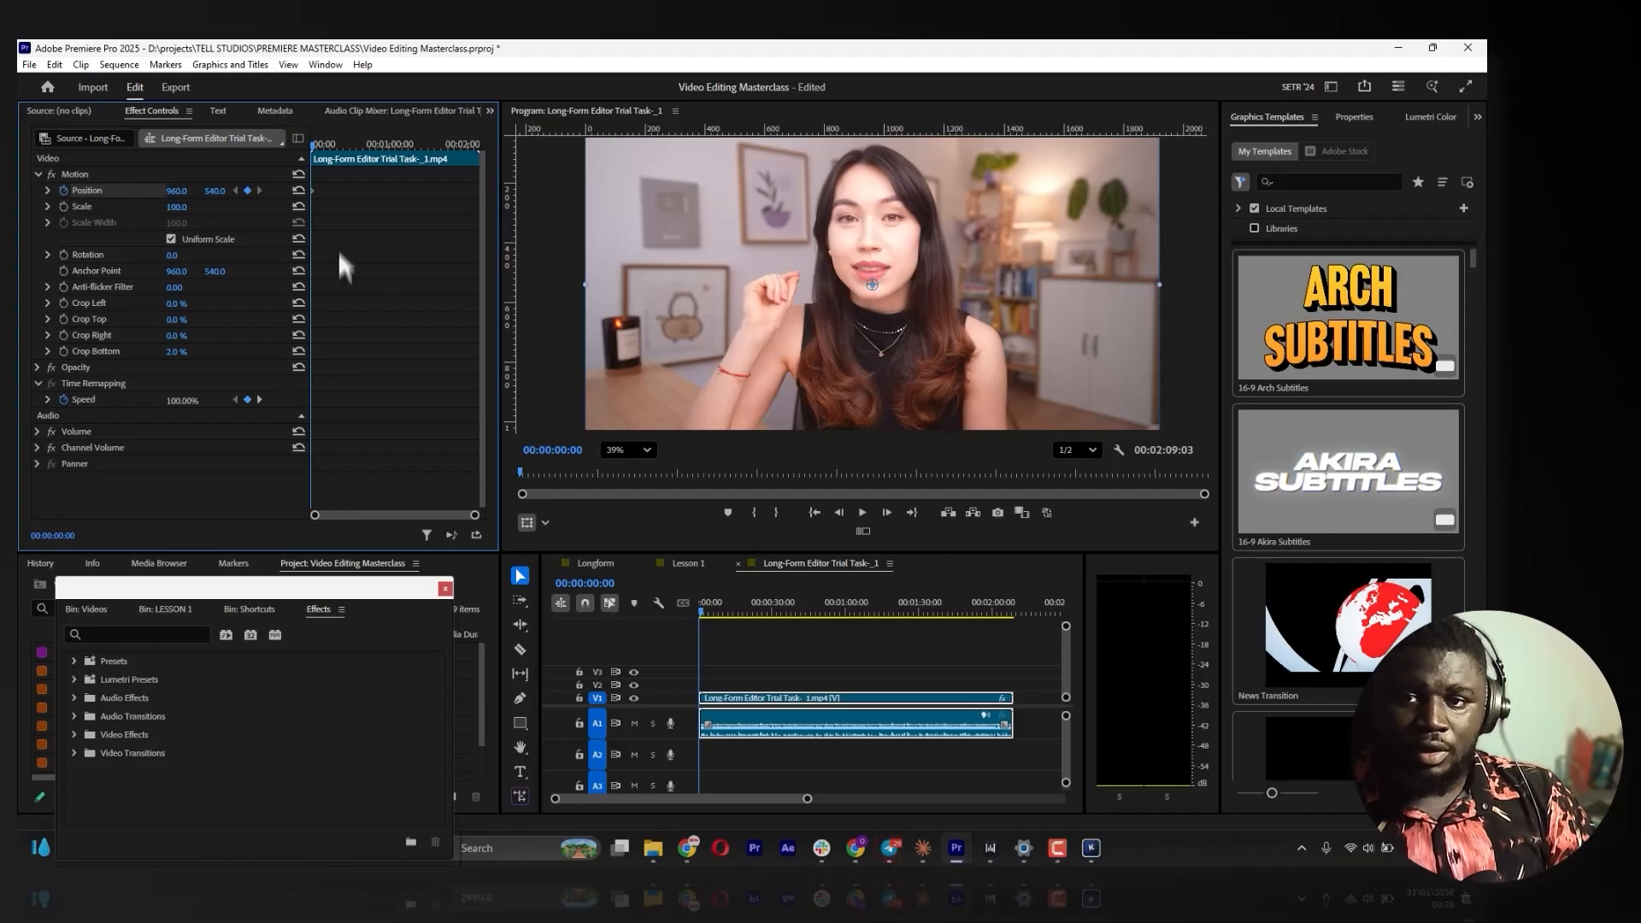
click(64, 192)
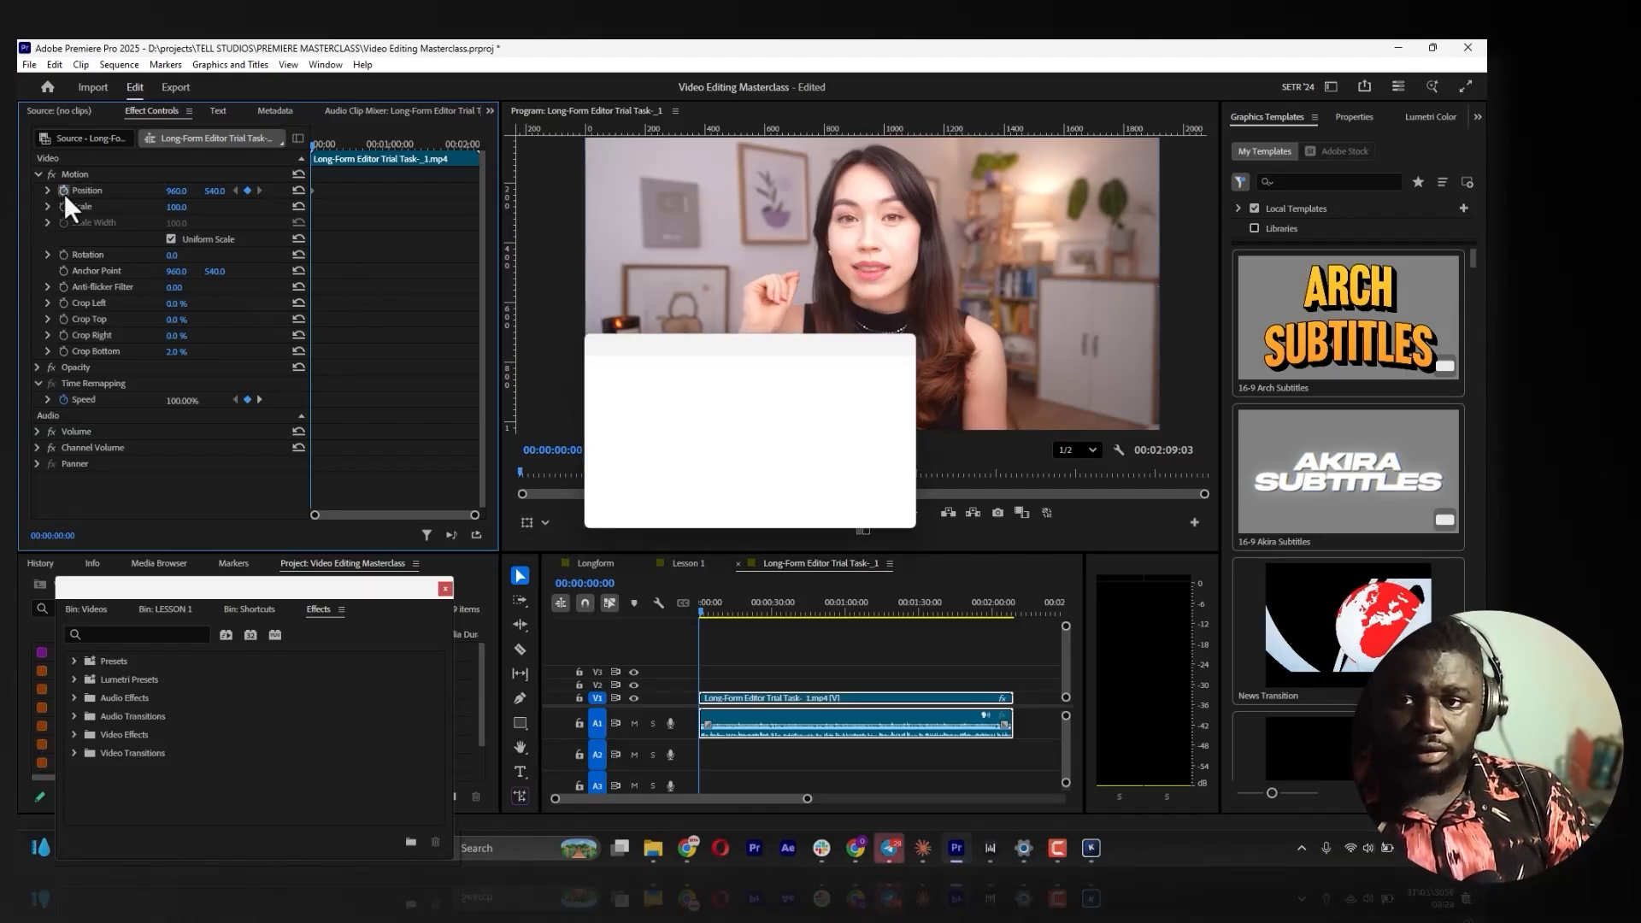
click(815, 501)
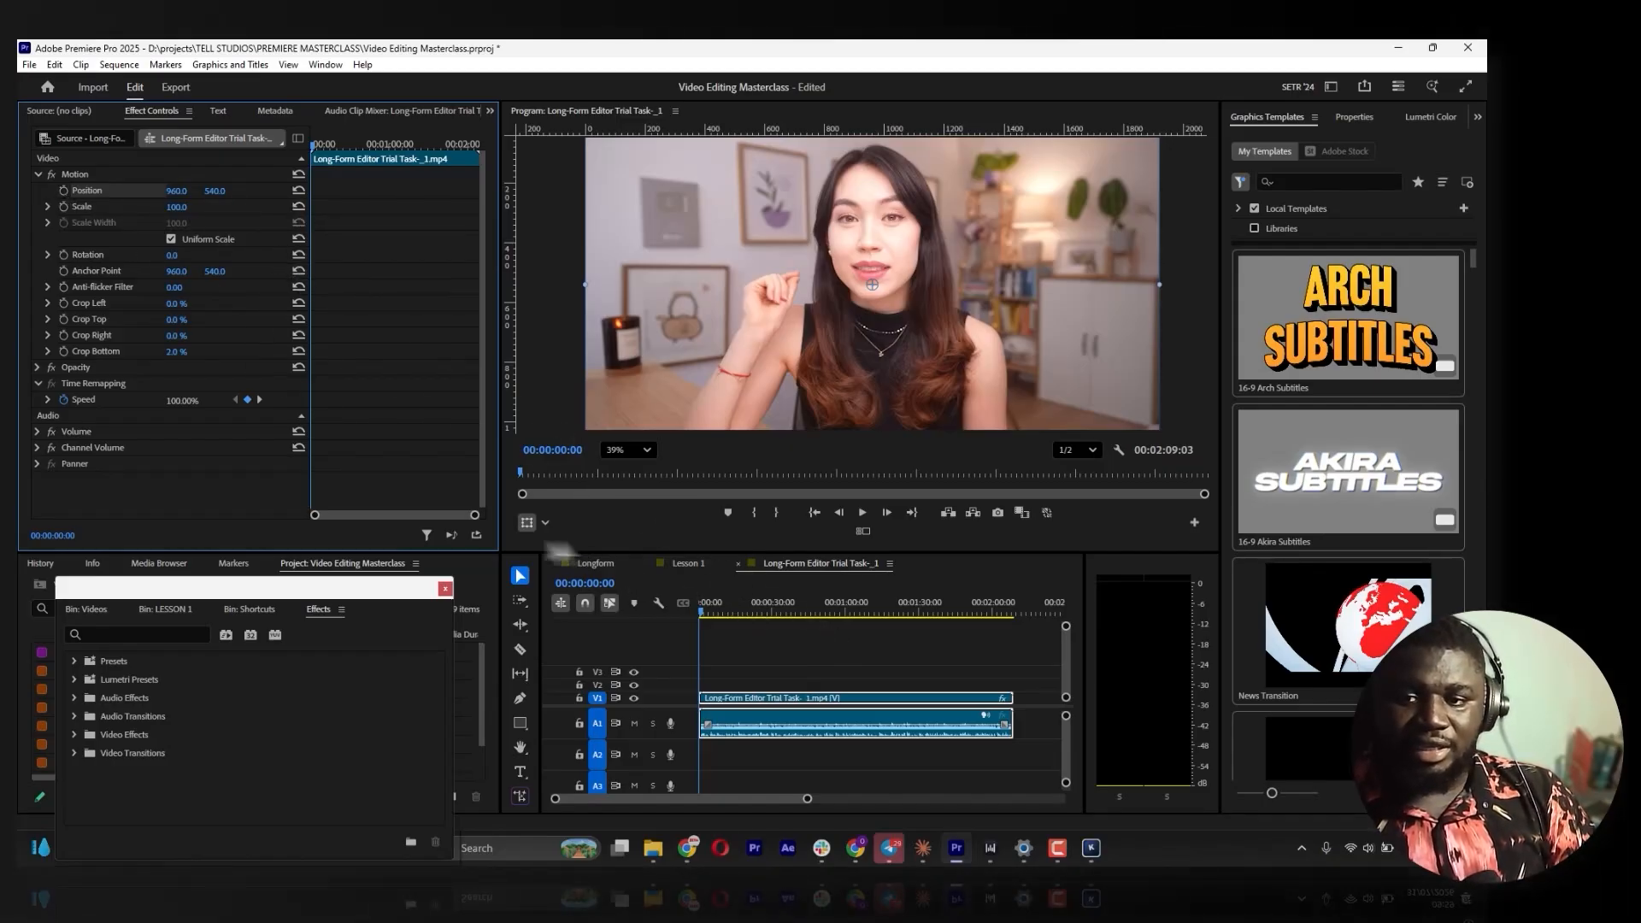
Create a Position keyframe at the clip's start, move it to about two seconds, and remove it by turning off keyframing
drag(475, 516, 430, 520)
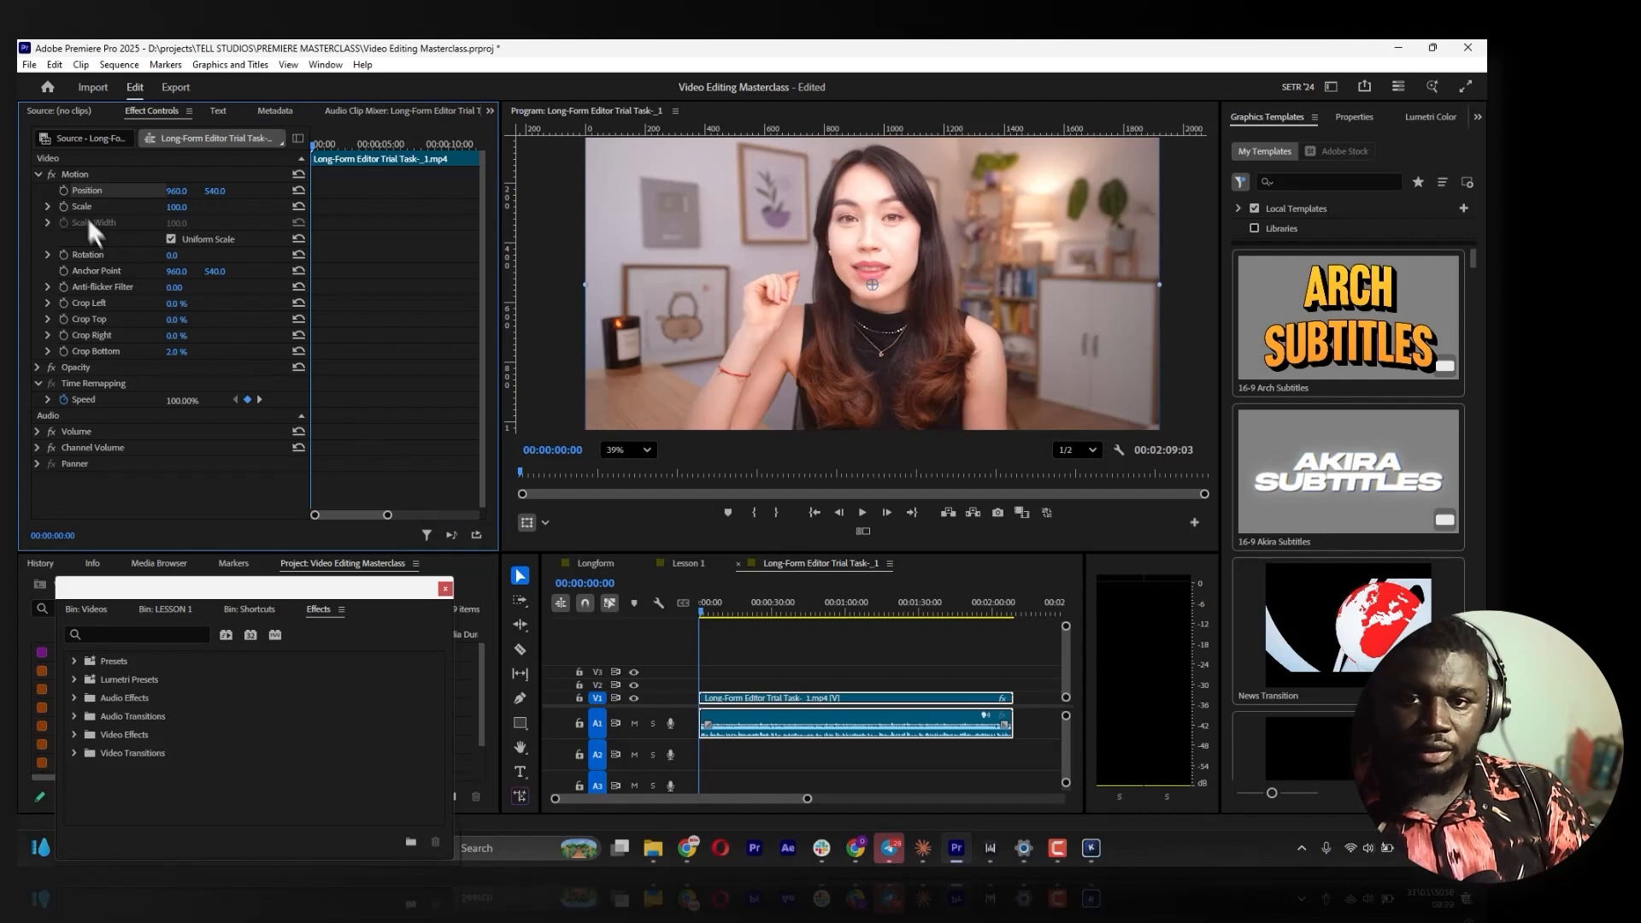
click(63, 190)
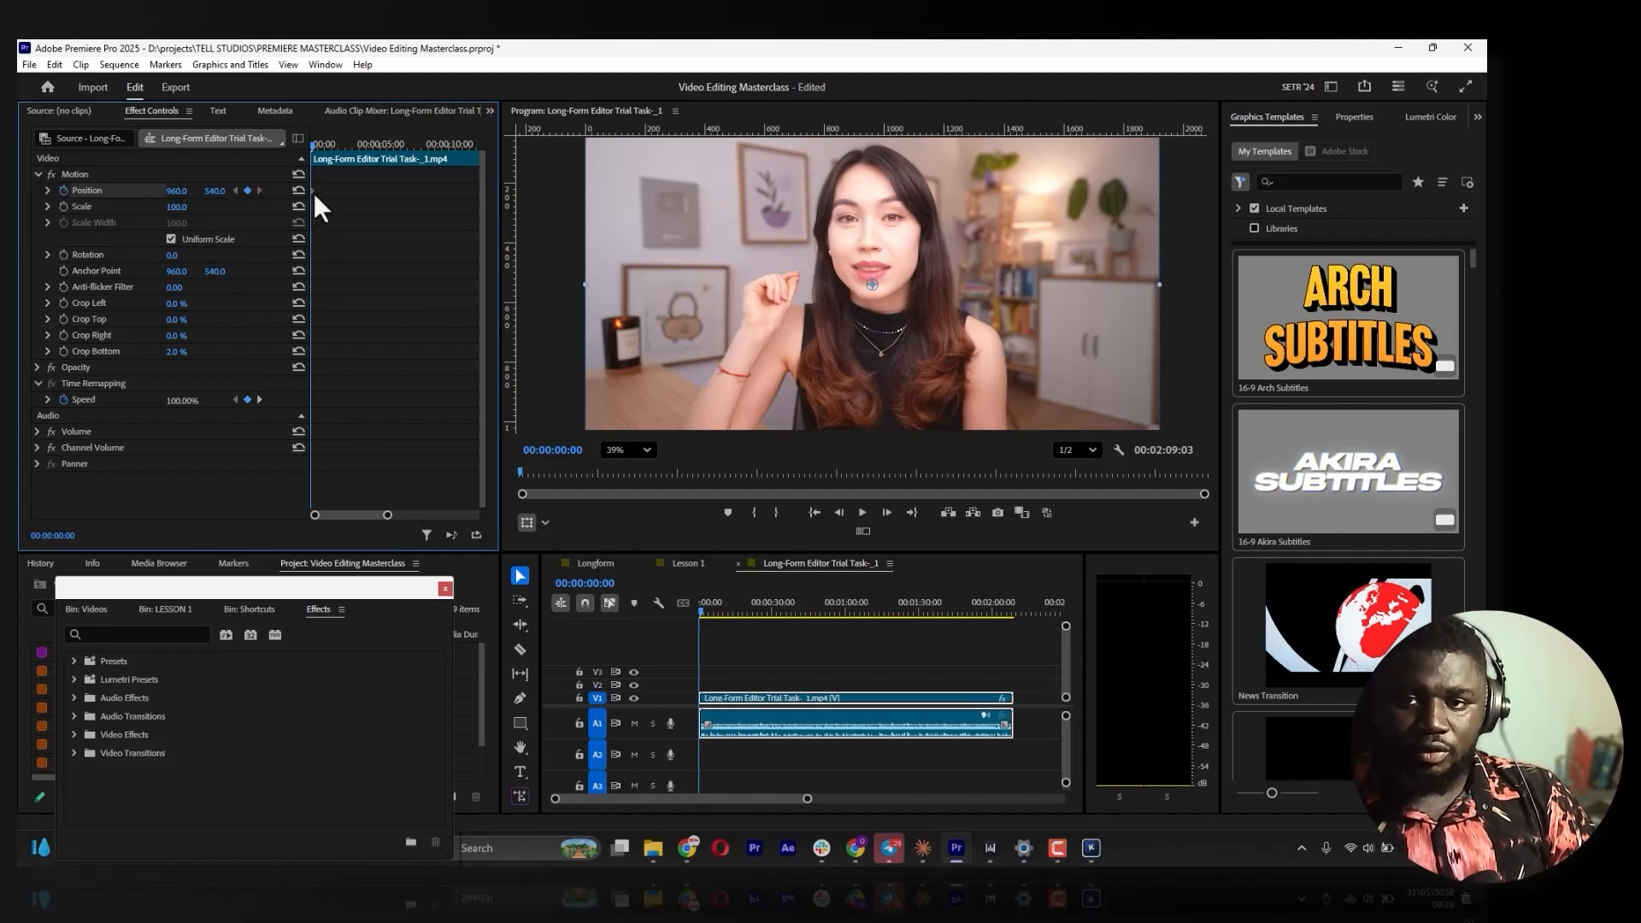
drag(315, 191, 340, 193)
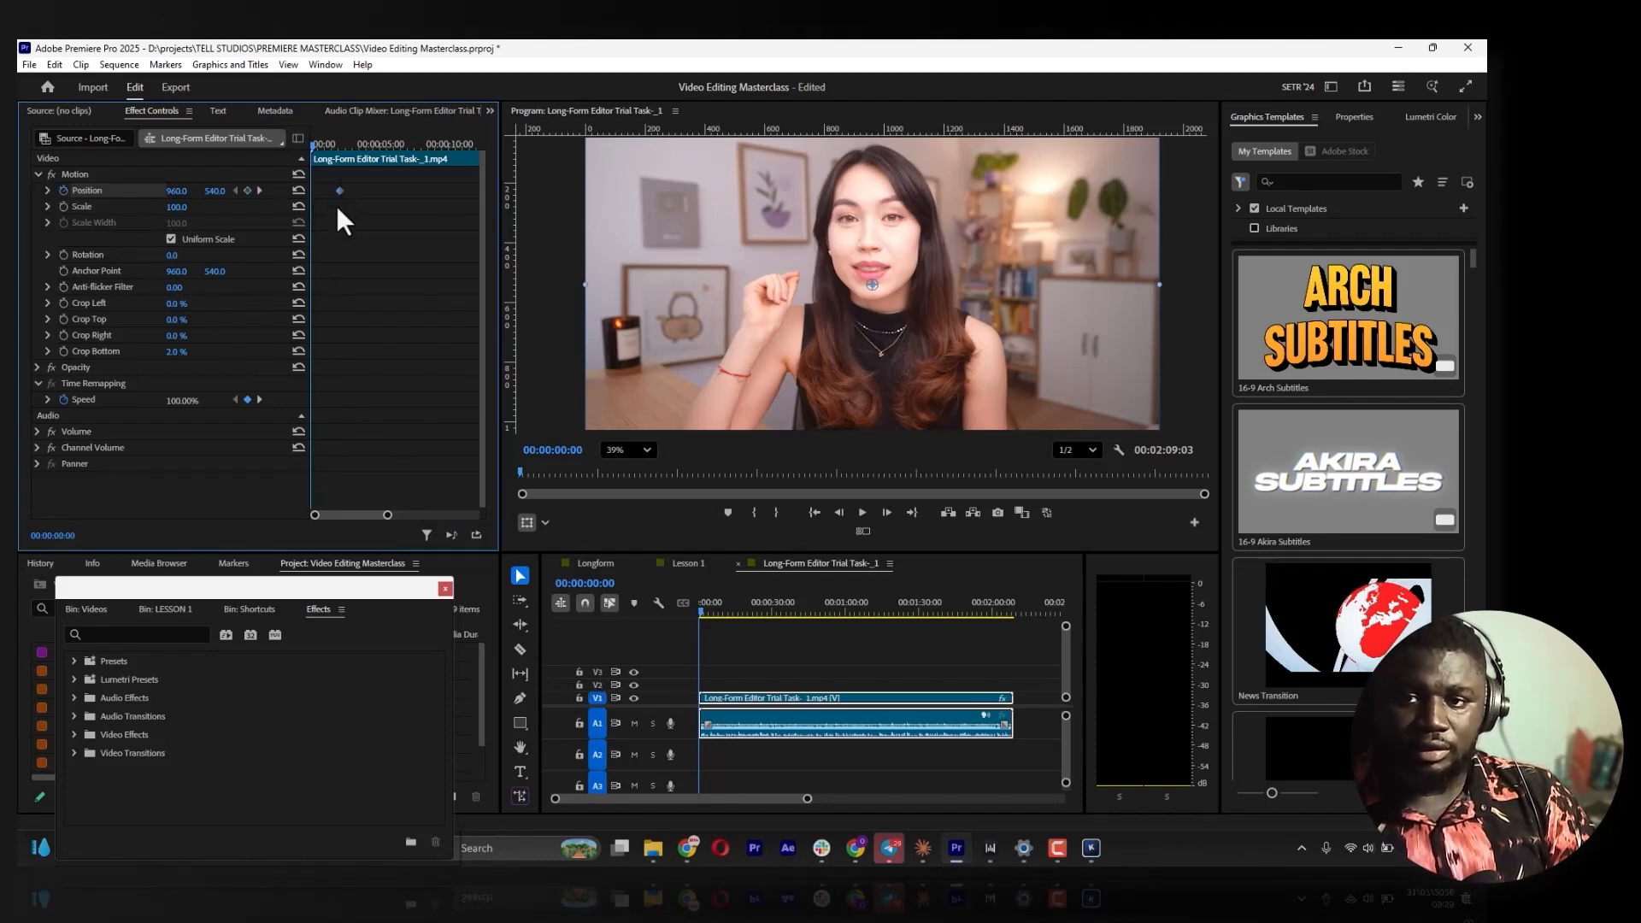
click(62, 189)
key(Return)
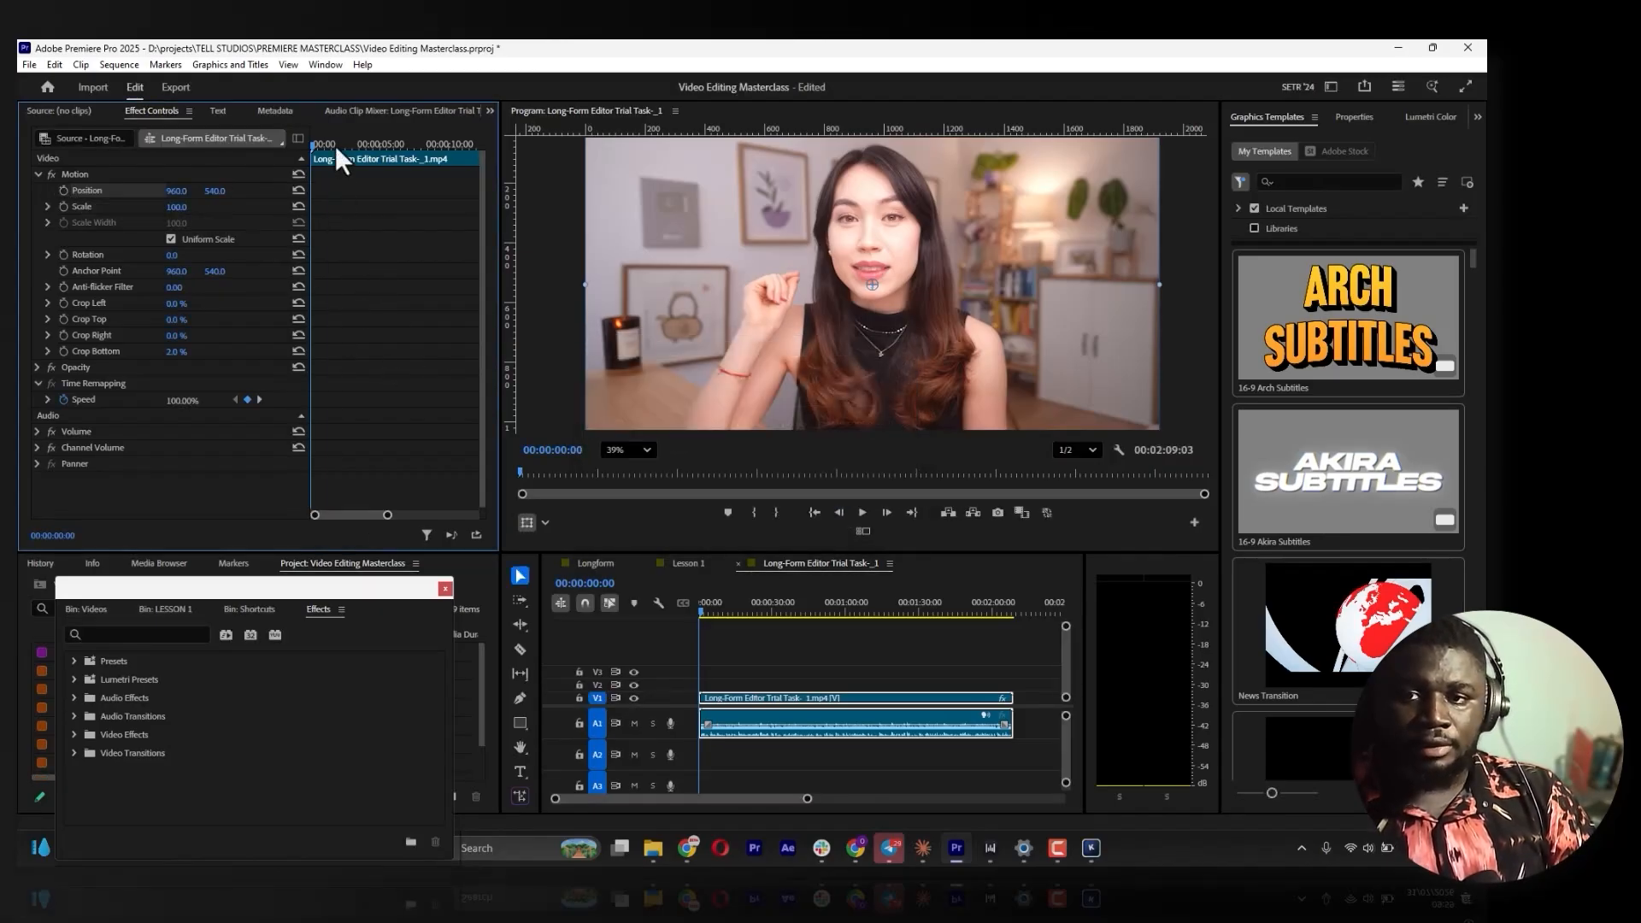
Turn on Position keyframing at 00:00:02:16, go to the keyframe at 00:00:03:14, and delete it
mouse_move(335, 145)
mouse_down()
mouse_move(364, 156)
mouse_move(347, 147)
mouse_up()
click(63, 190)
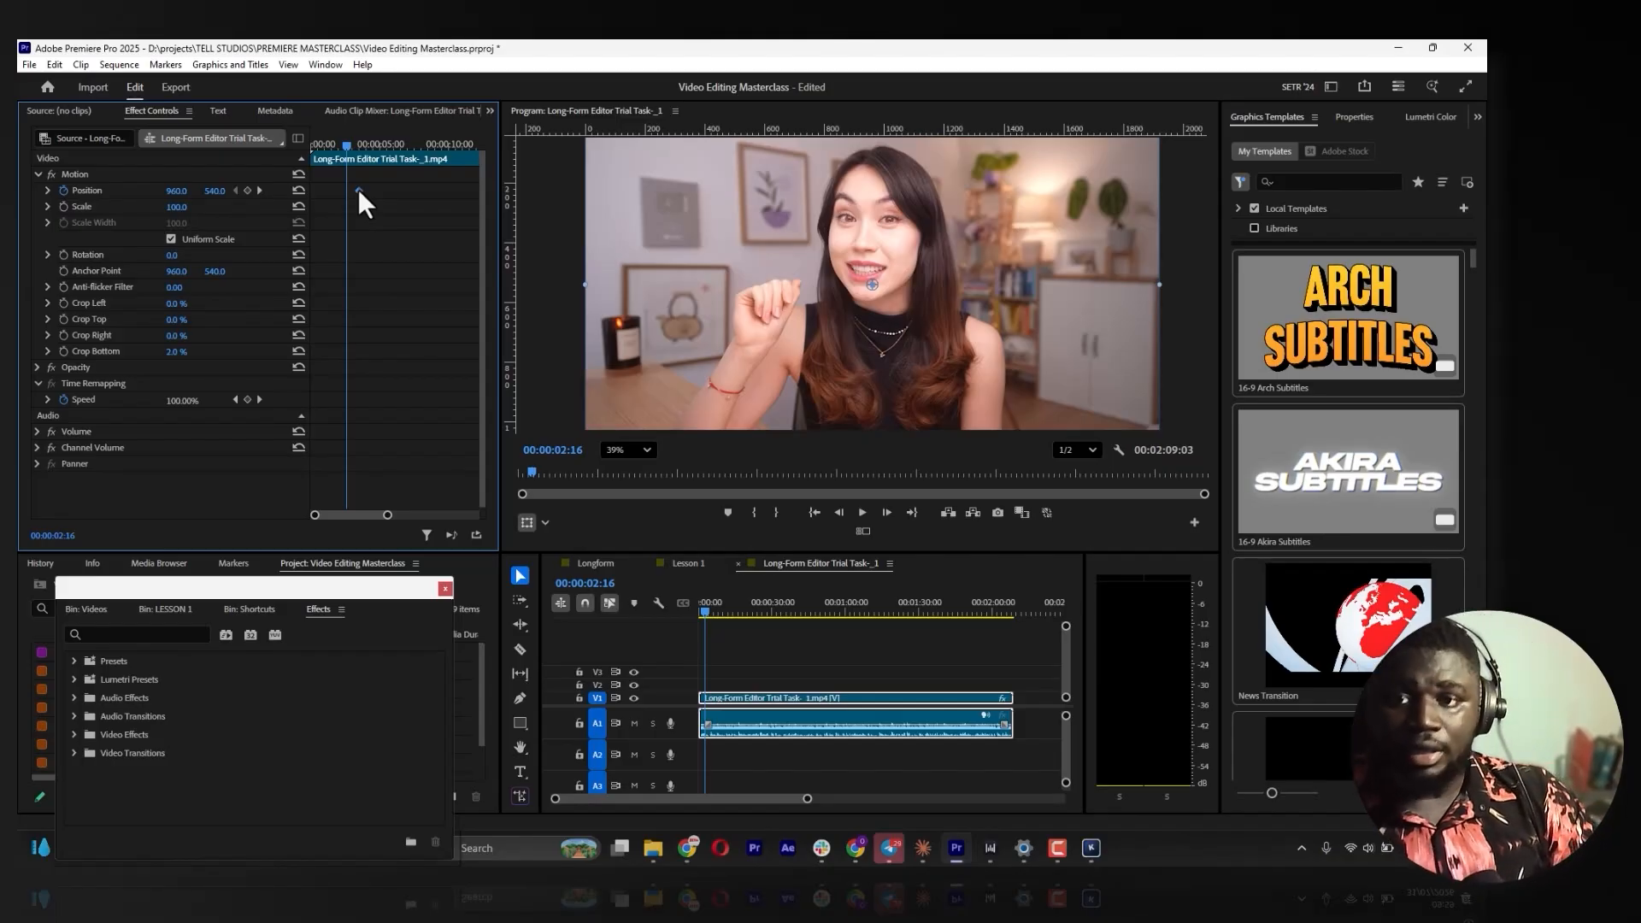
click(259, 189)
key(BackSpace)
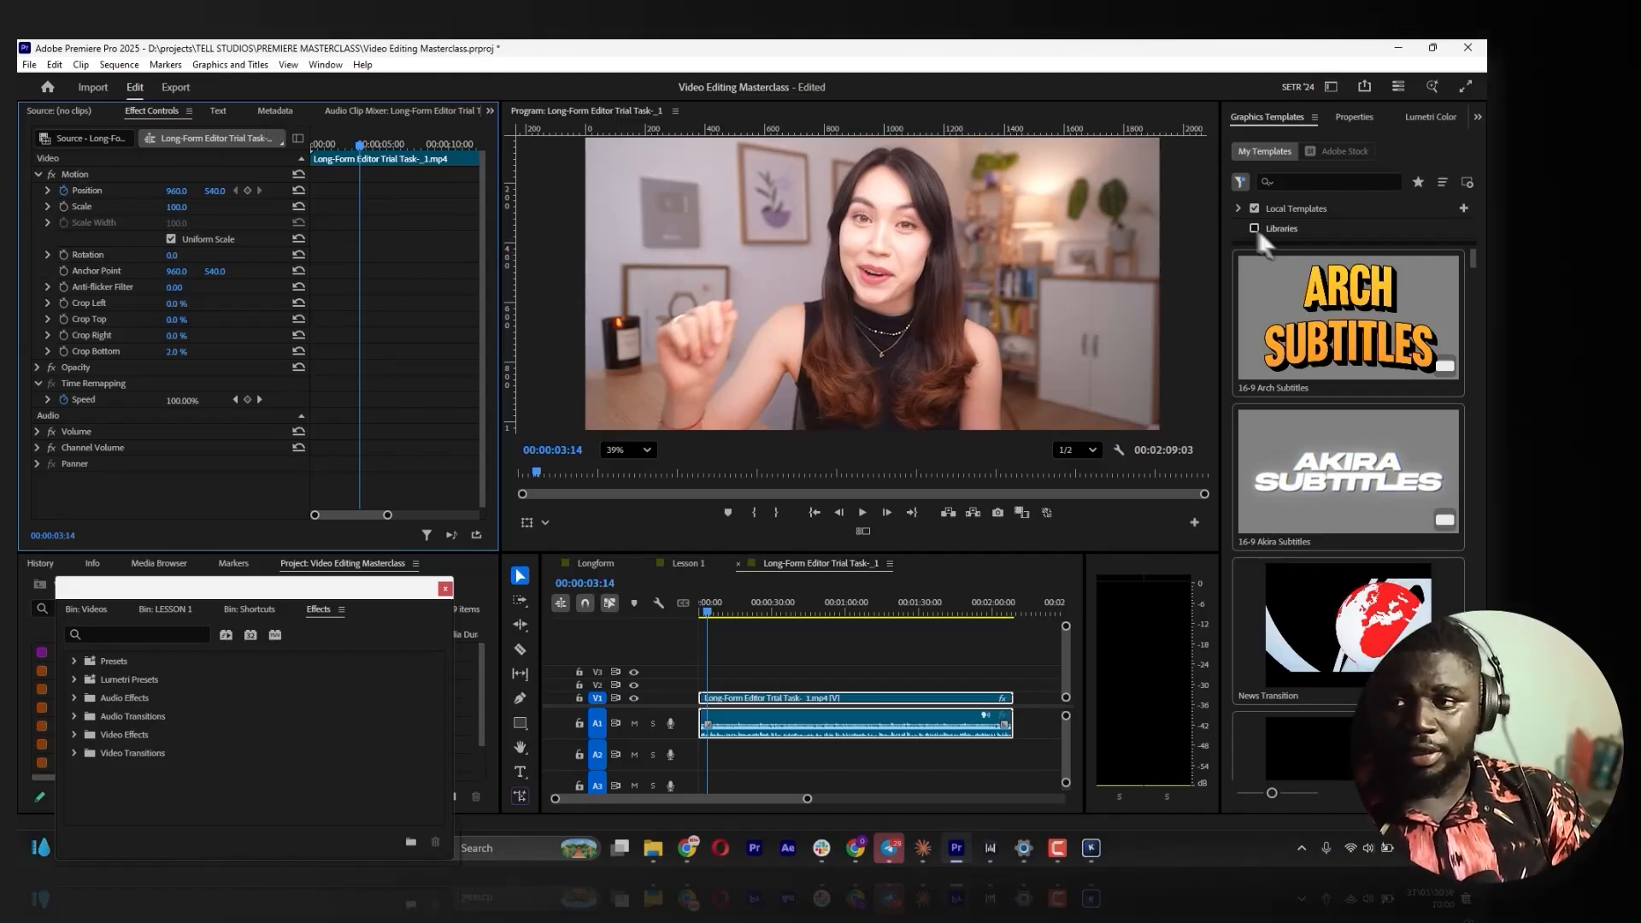
Turn off Position keyframing, shift the clip's horizontal Position to 811, and reset Position to 960, 540
click(66, 186)
drag(177, 192, 296, 187)
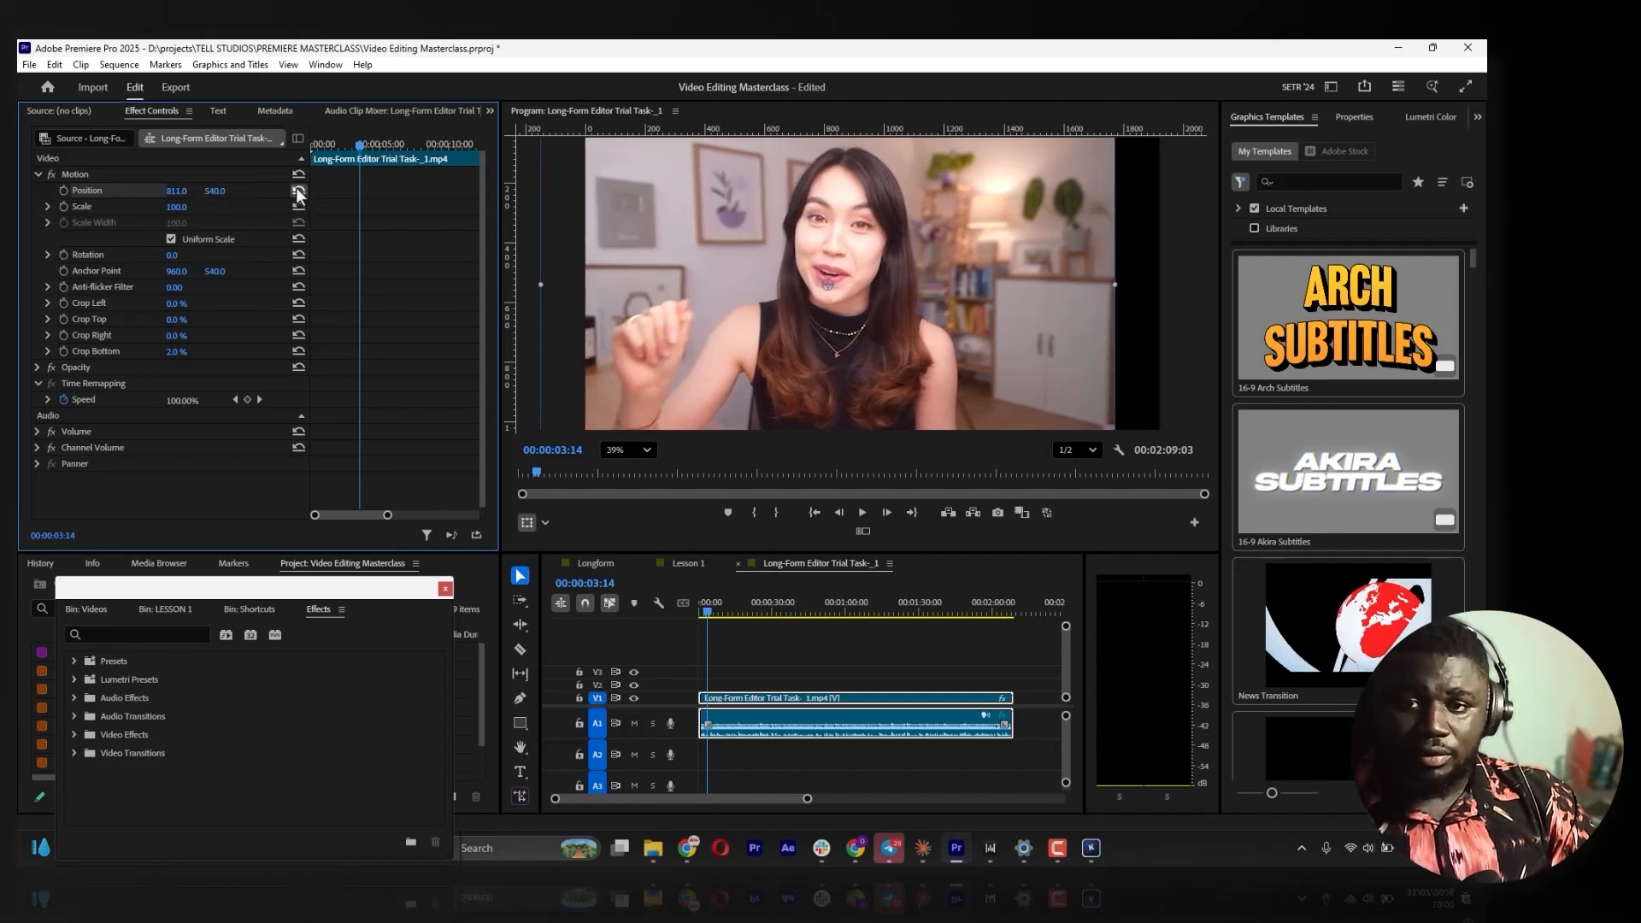
click(298, 190)
Add a Position keyframe of 960, 540 at 00:00:00:00 and play the sequence to about 00:00:01:19
key(Home)
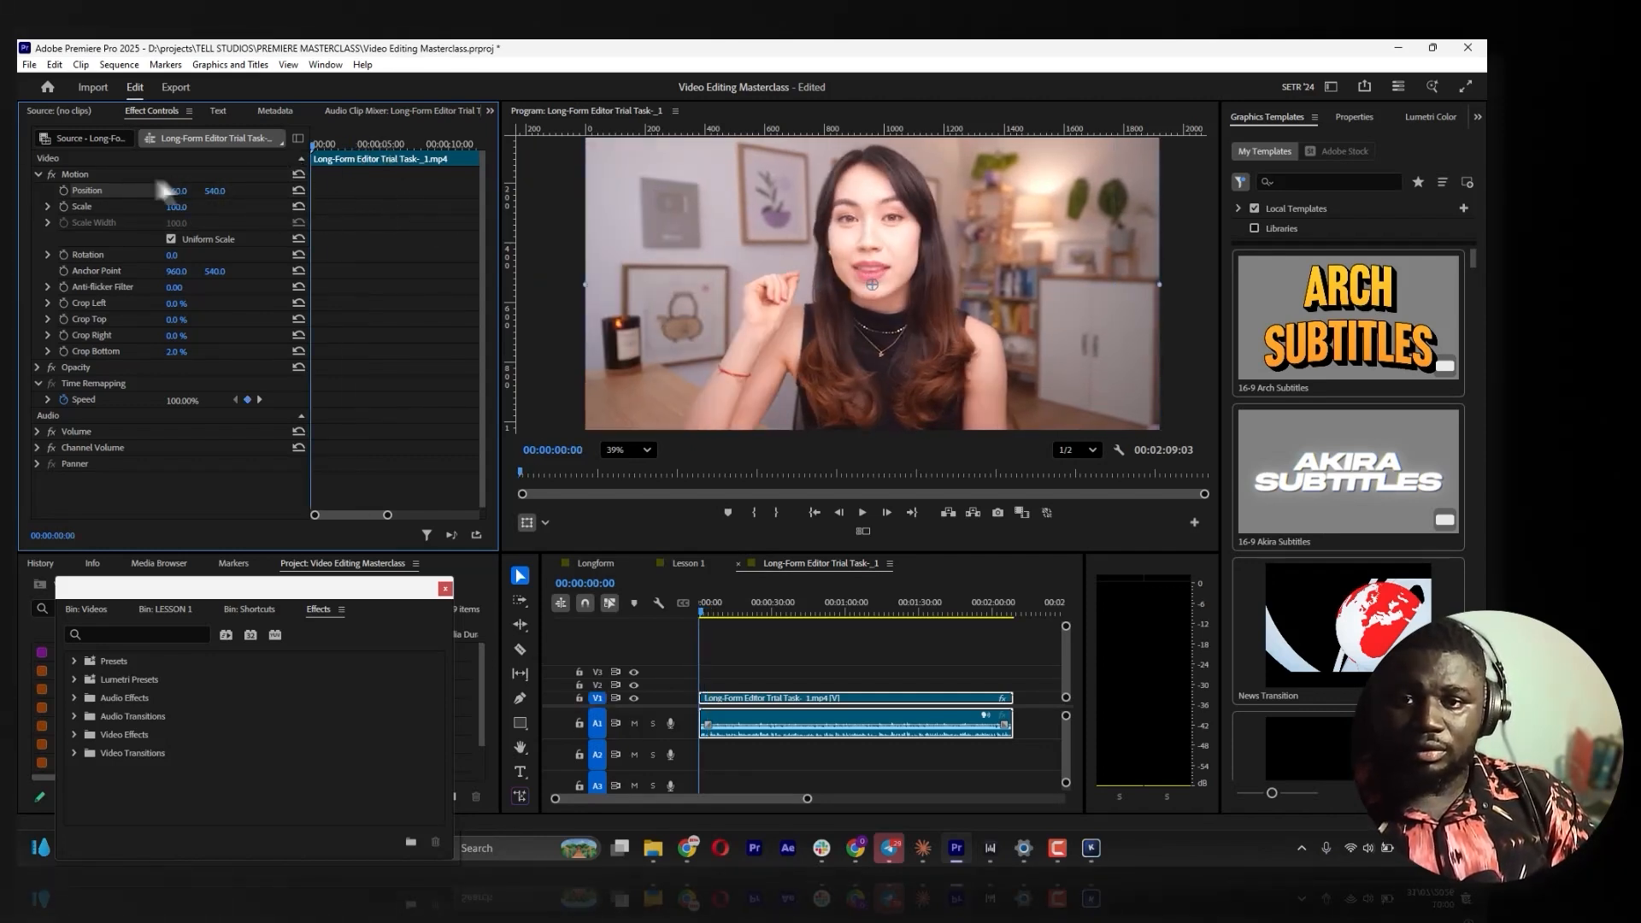
click(64, 190)
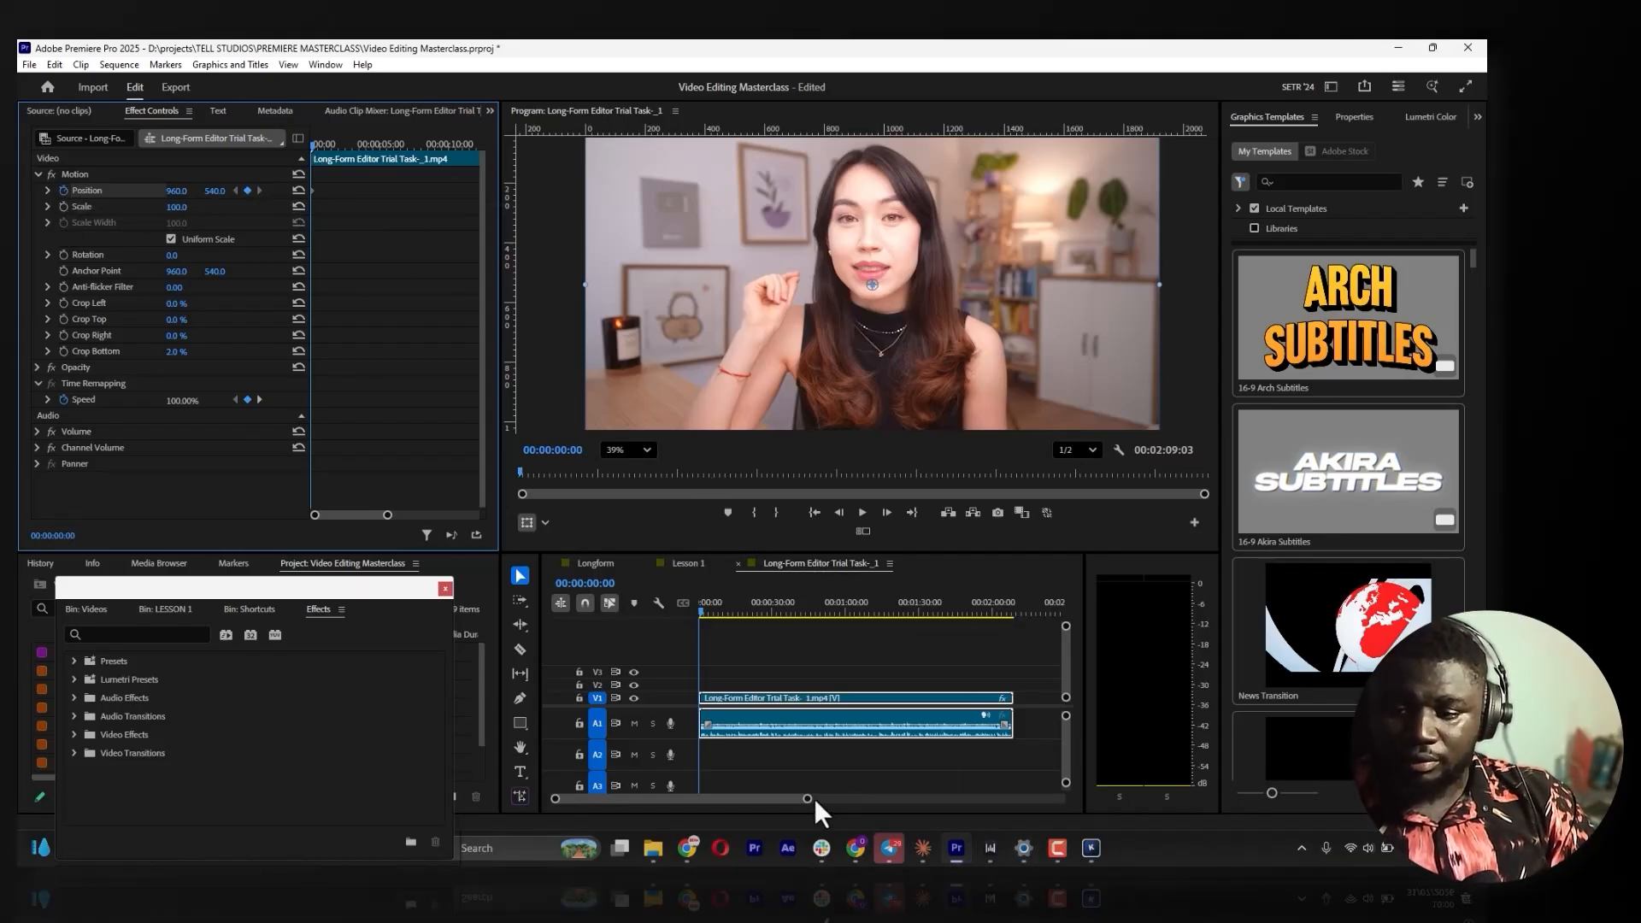
drag(807, 799, 726, 776)
key(space)
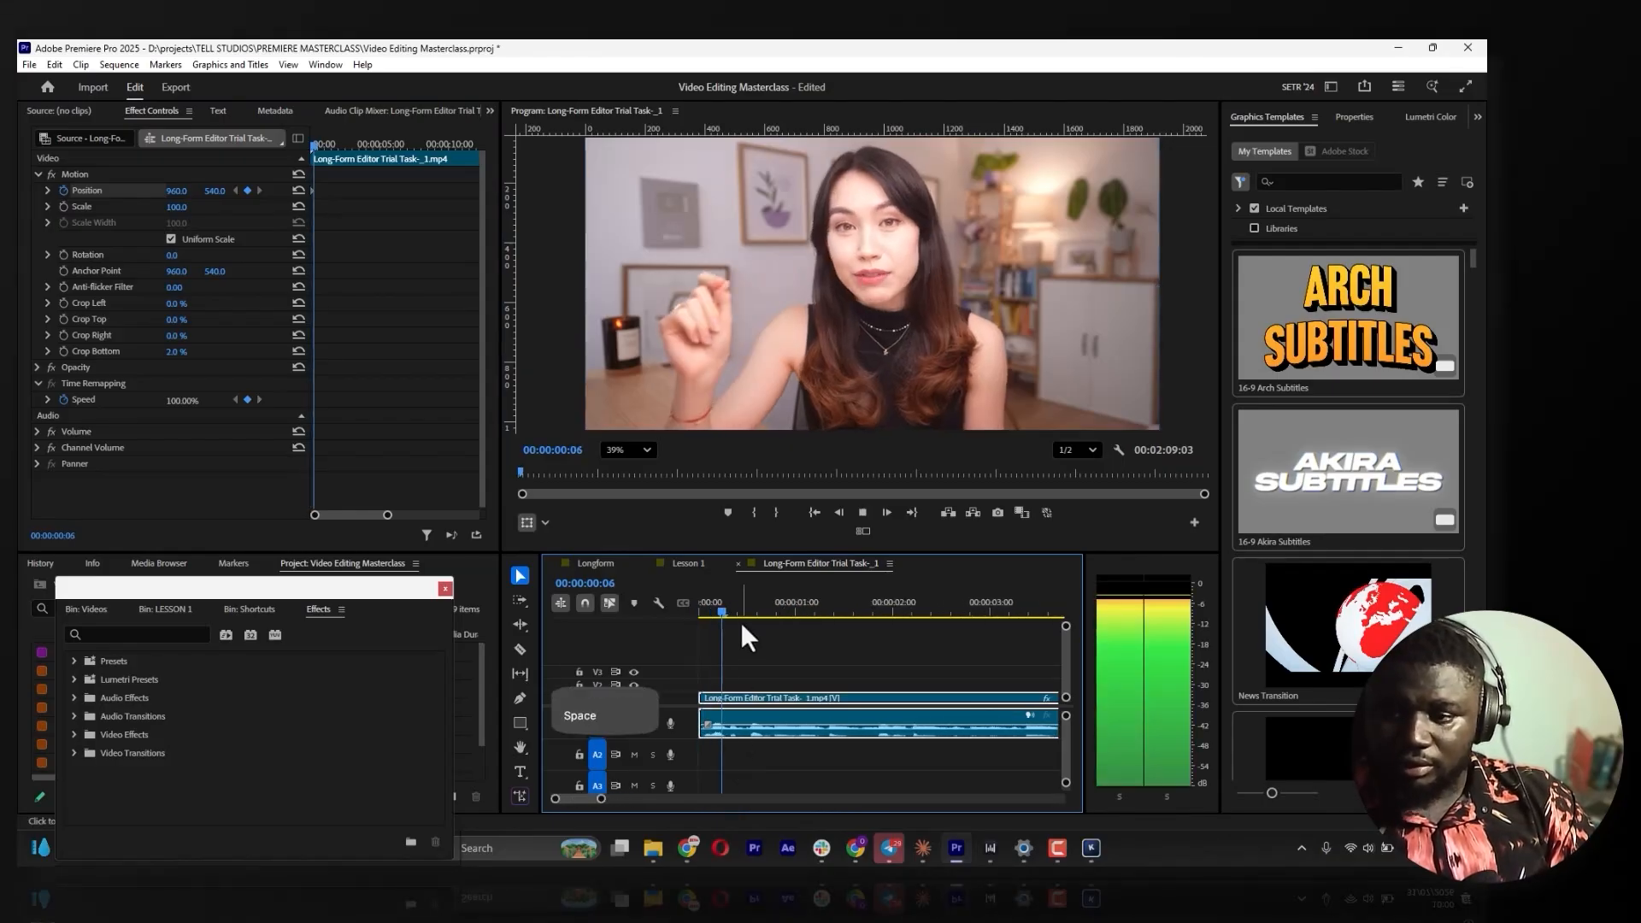
key(space)
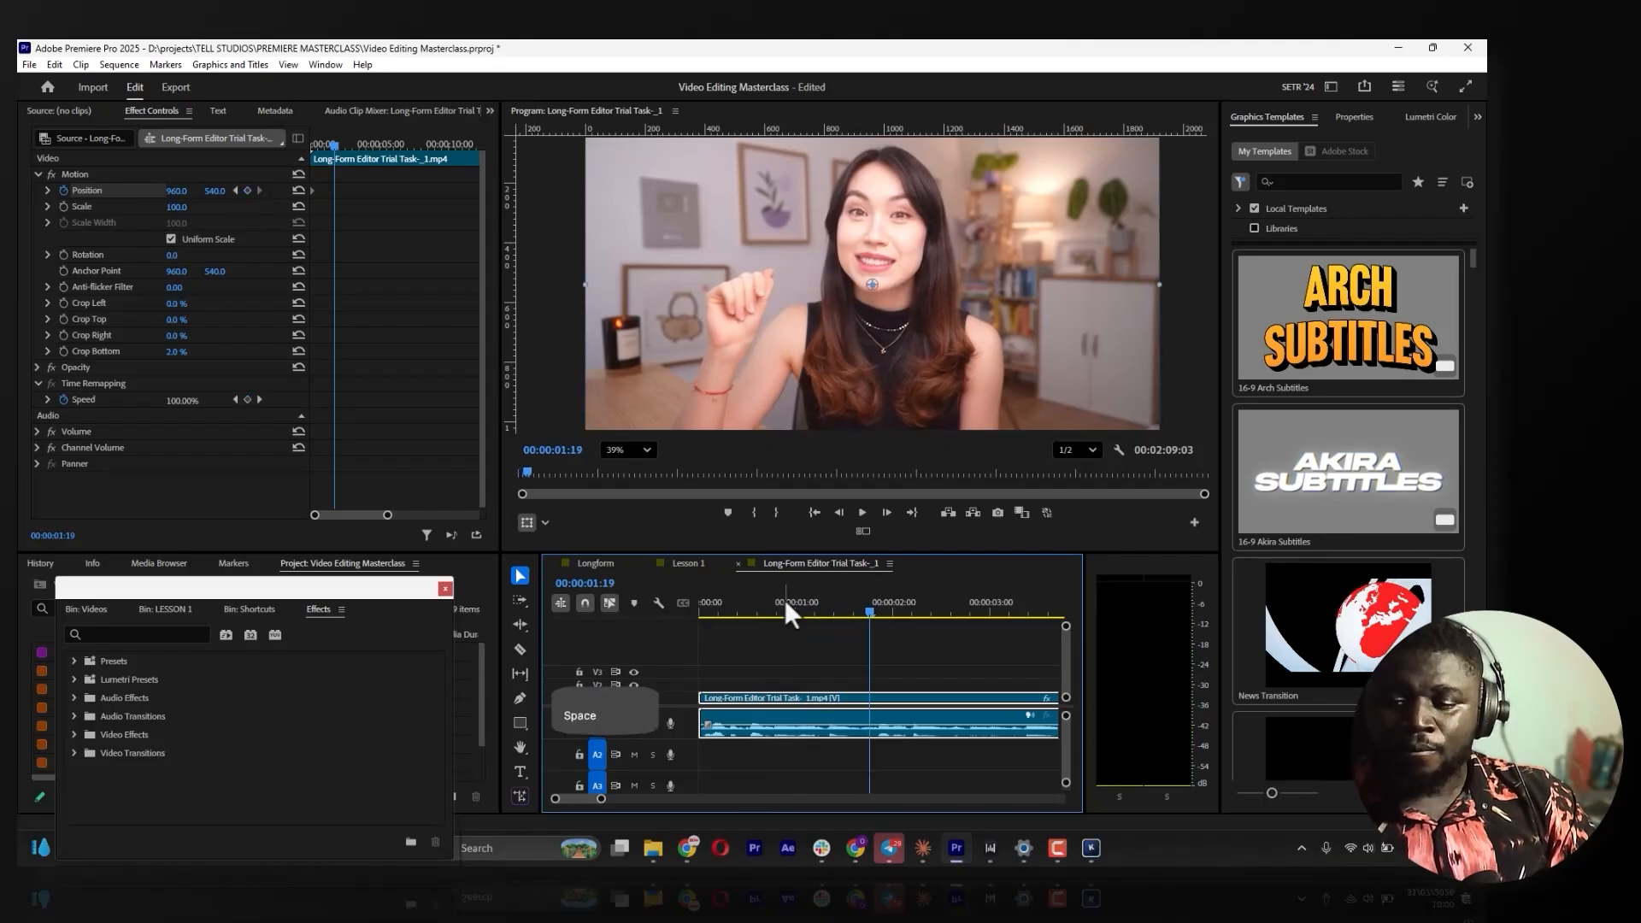
Add a second Position keyframe at 00:00:01:16 with the horizontal value set to 456
drag(827, 607, 859, 615)
drag(176, 191, 46, 193)
drag(184, 205, 187, 205)
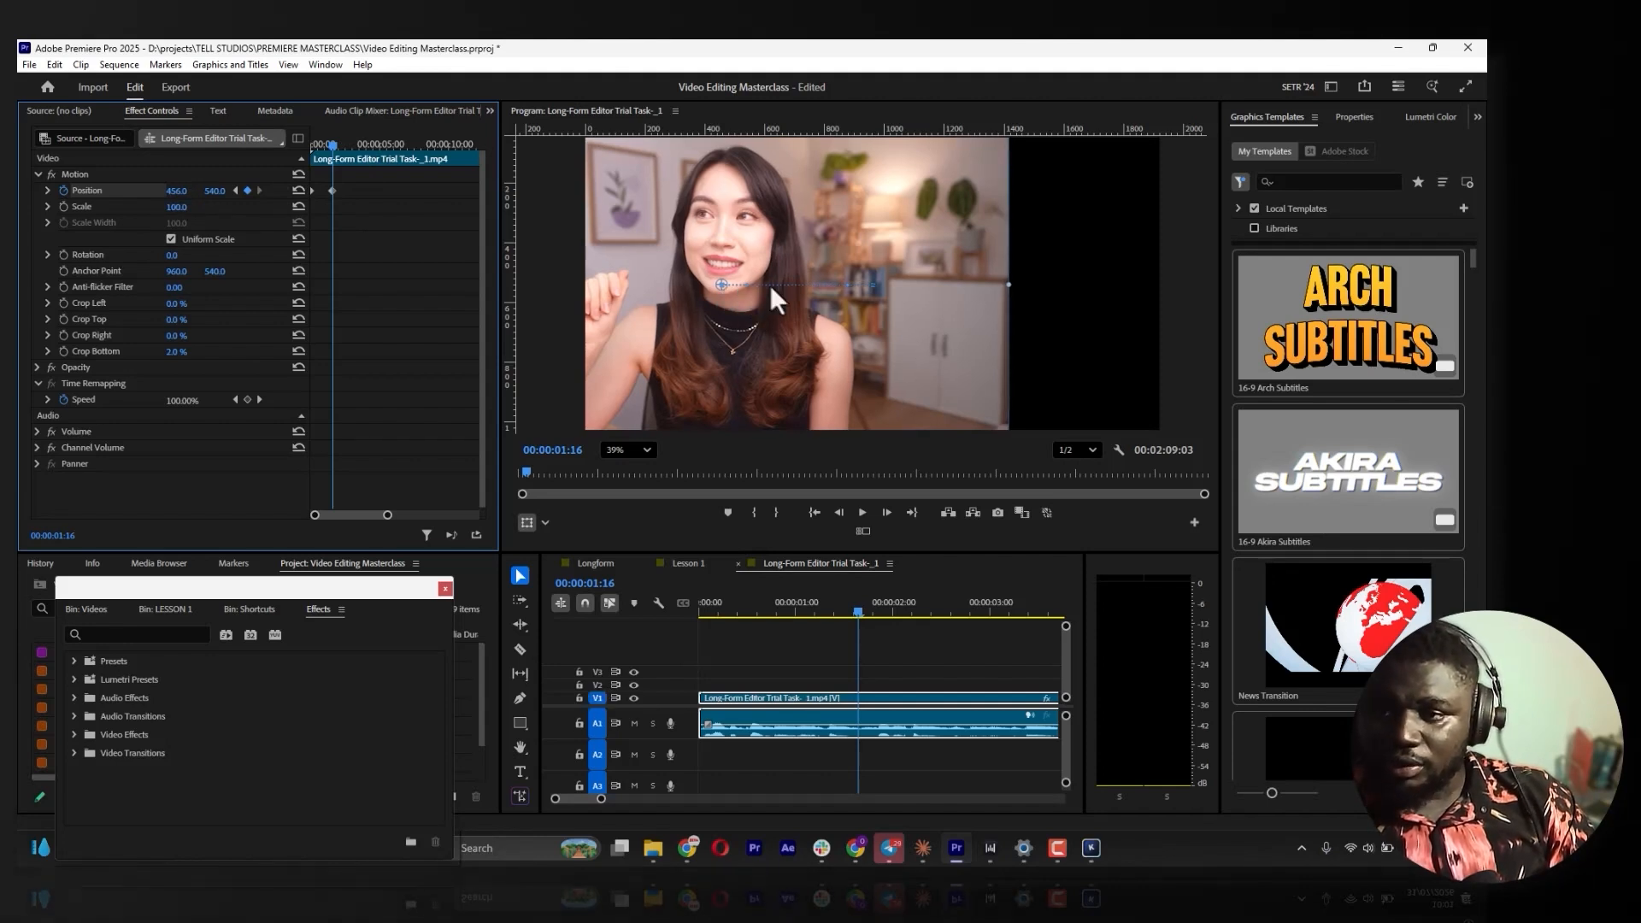
click(858, 284)
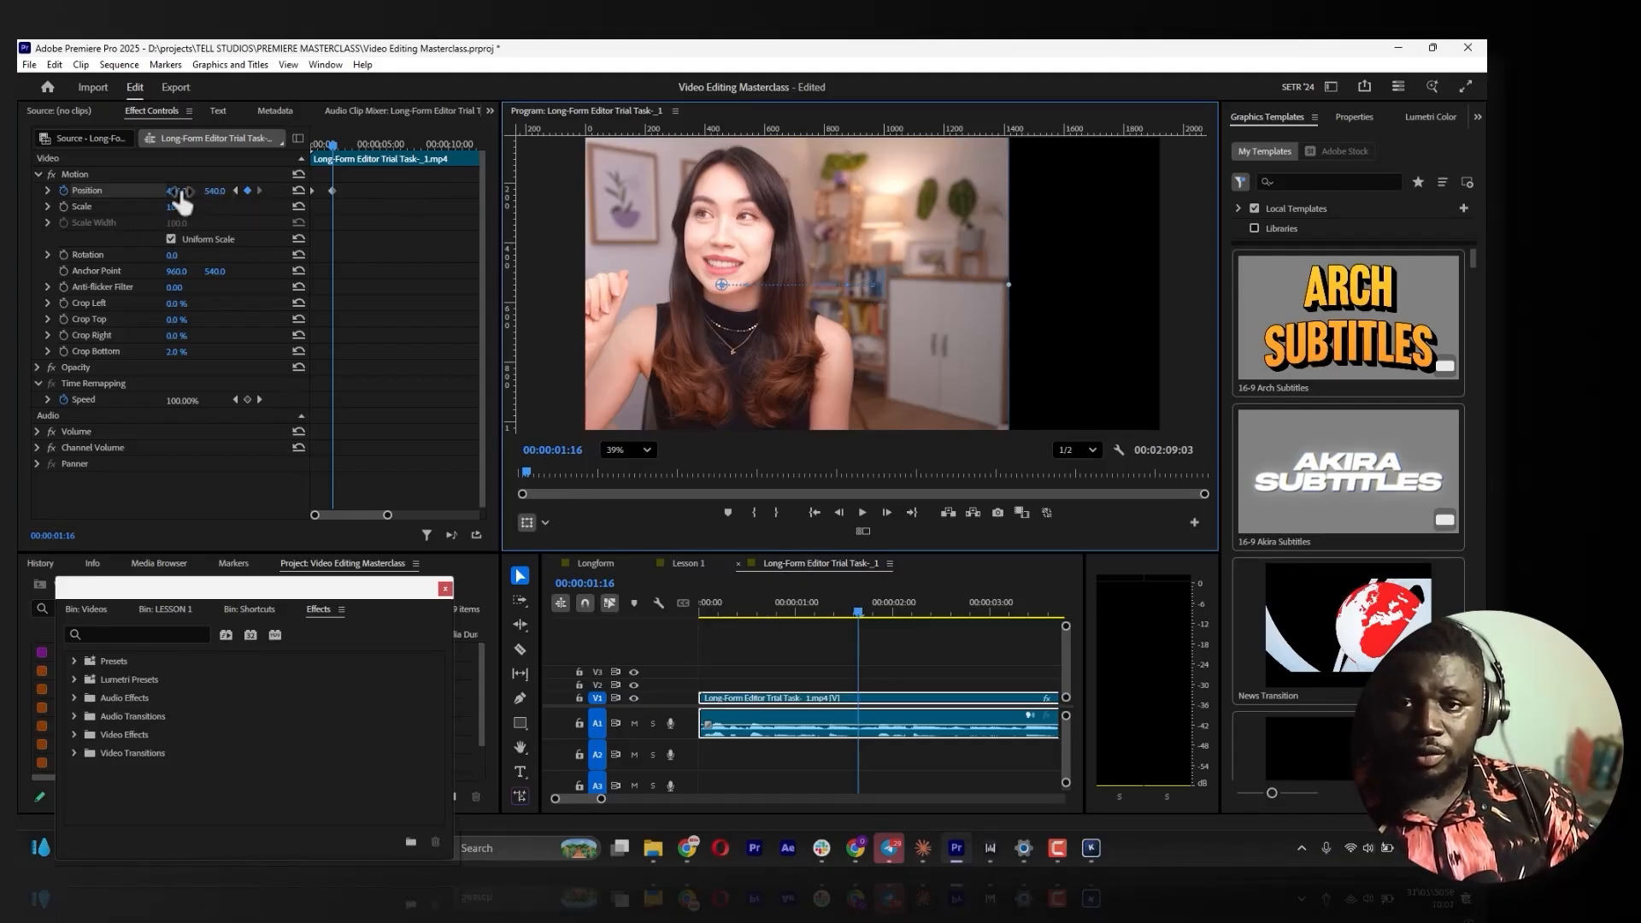
Set the horizontal Position of the keyframe at 00:00:01:16 to 698 and play the animation from the start
drag(176, 191, 249, 147)
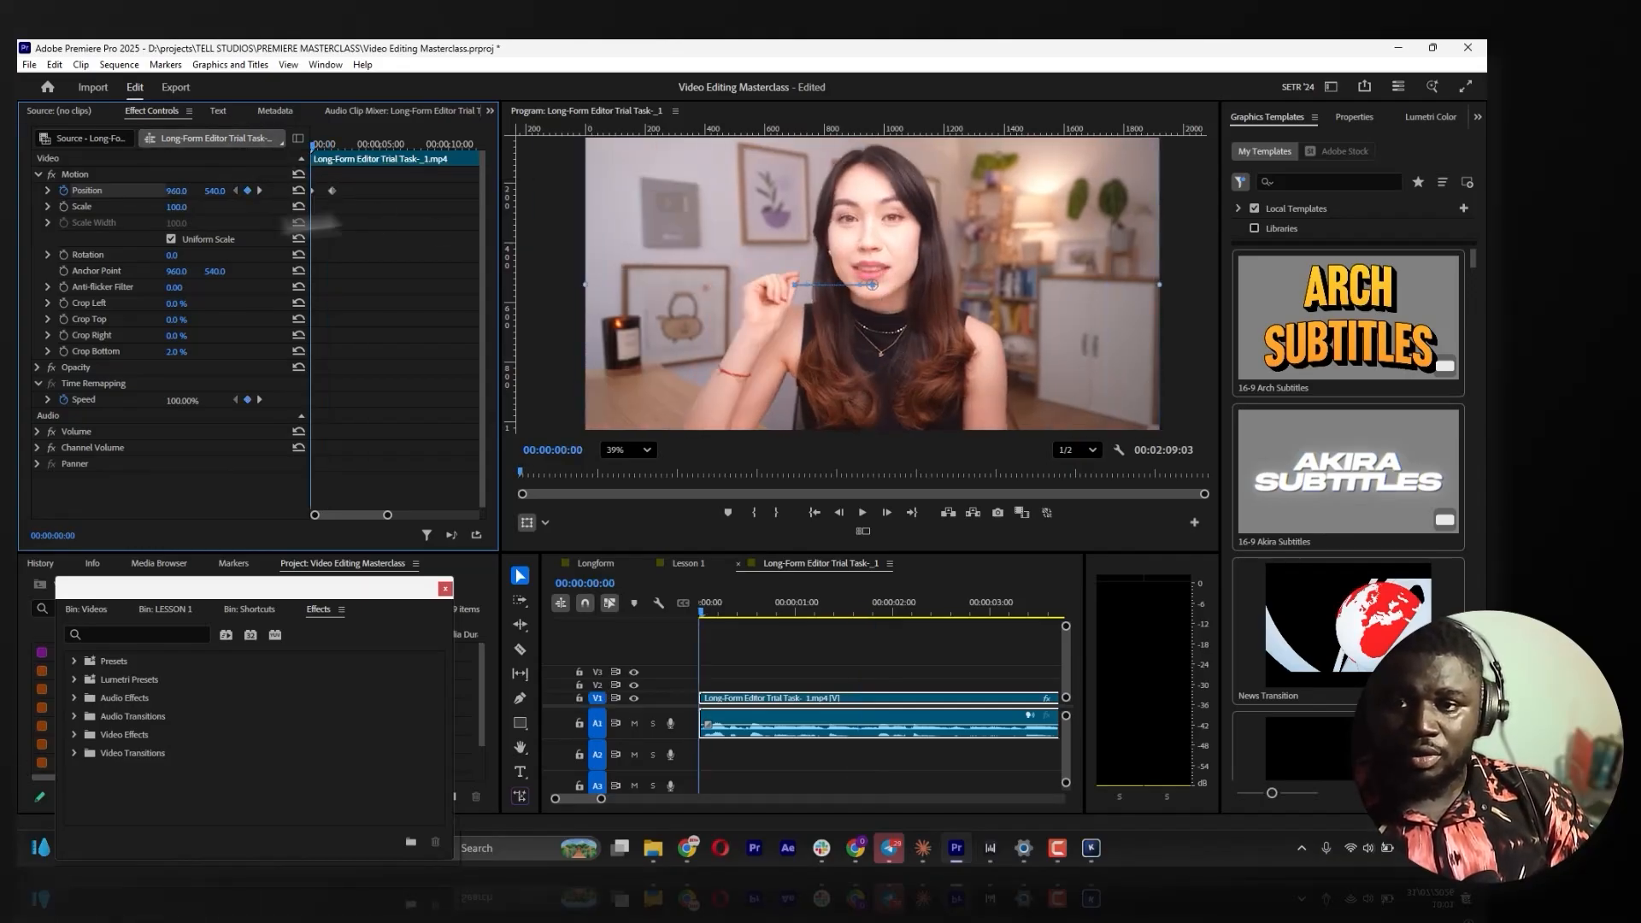
click(257, 190)
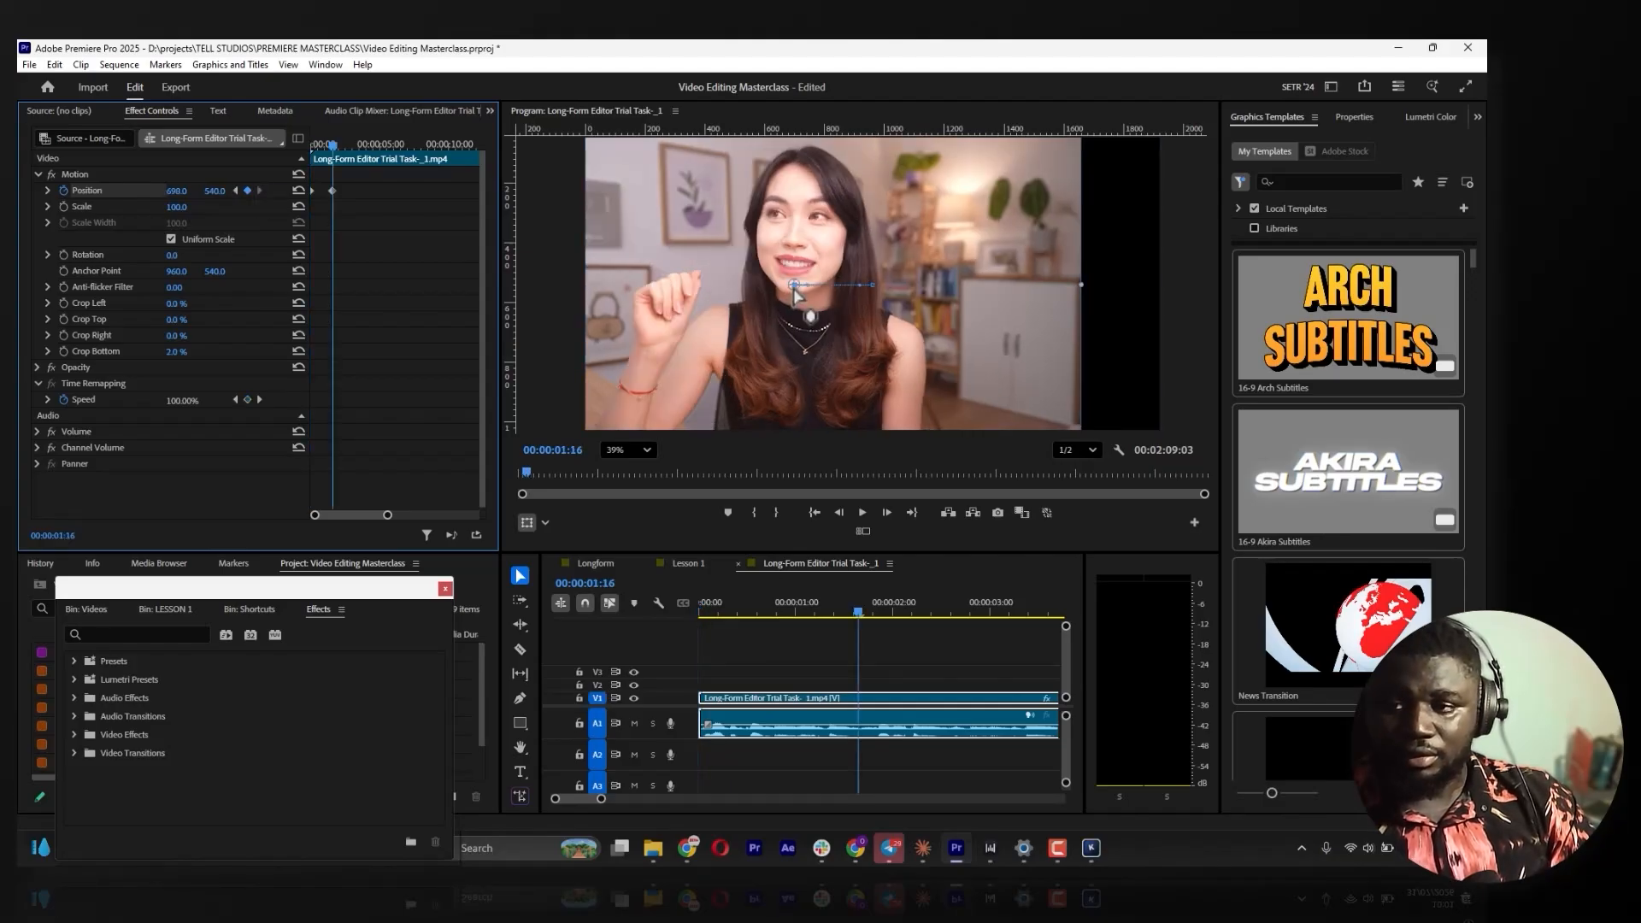
drag(343, 147, 312, 147)
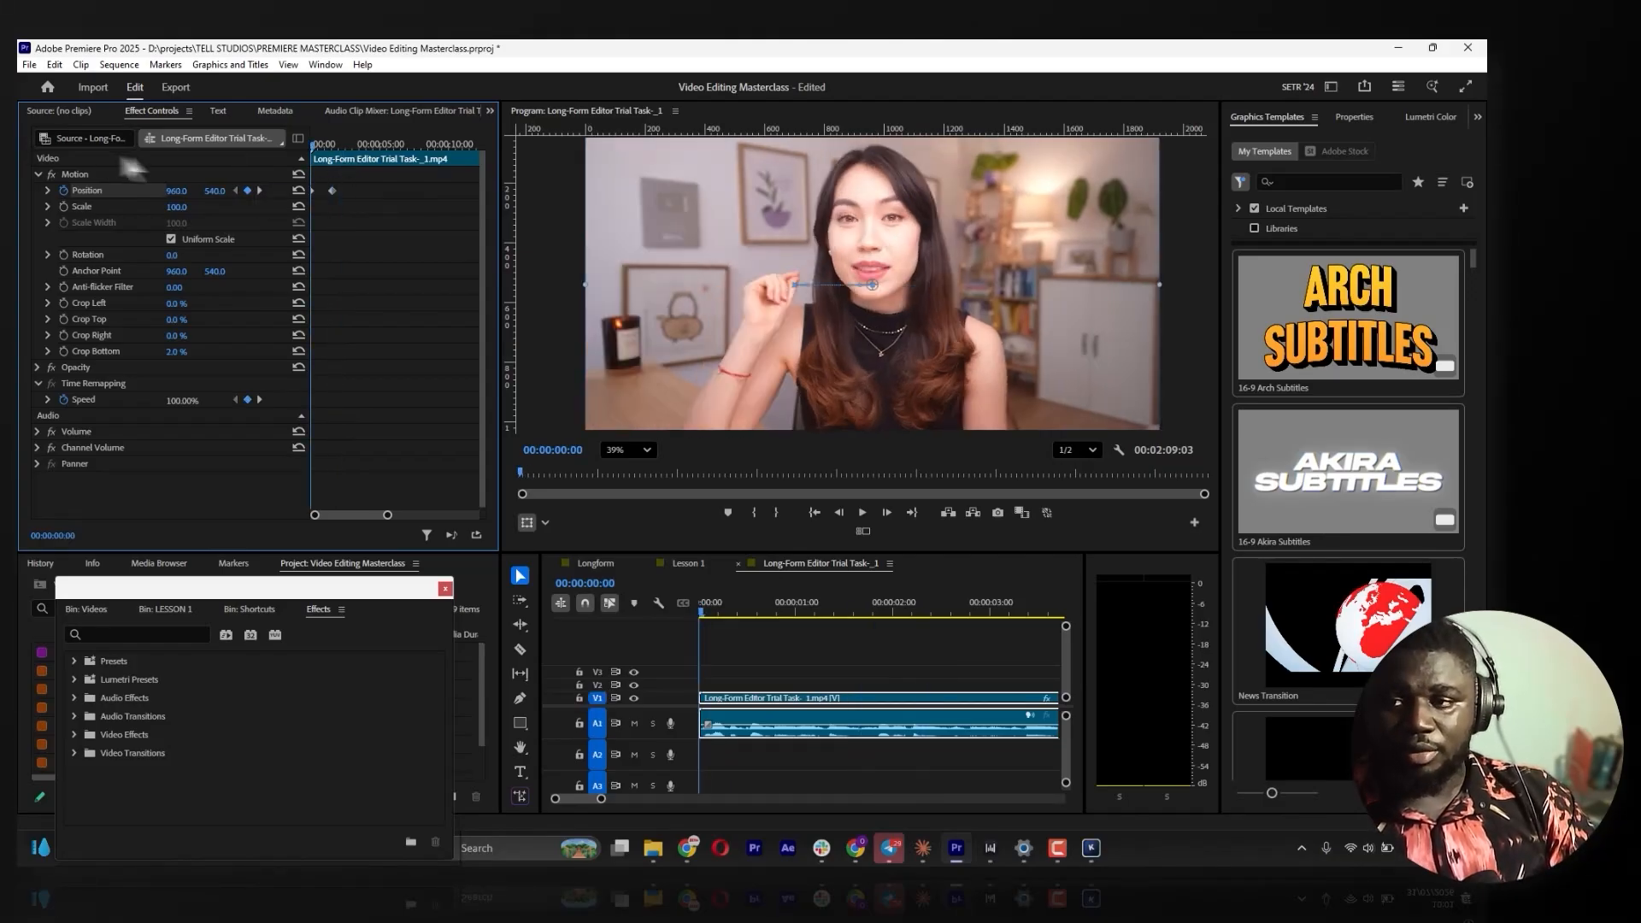
key(space)
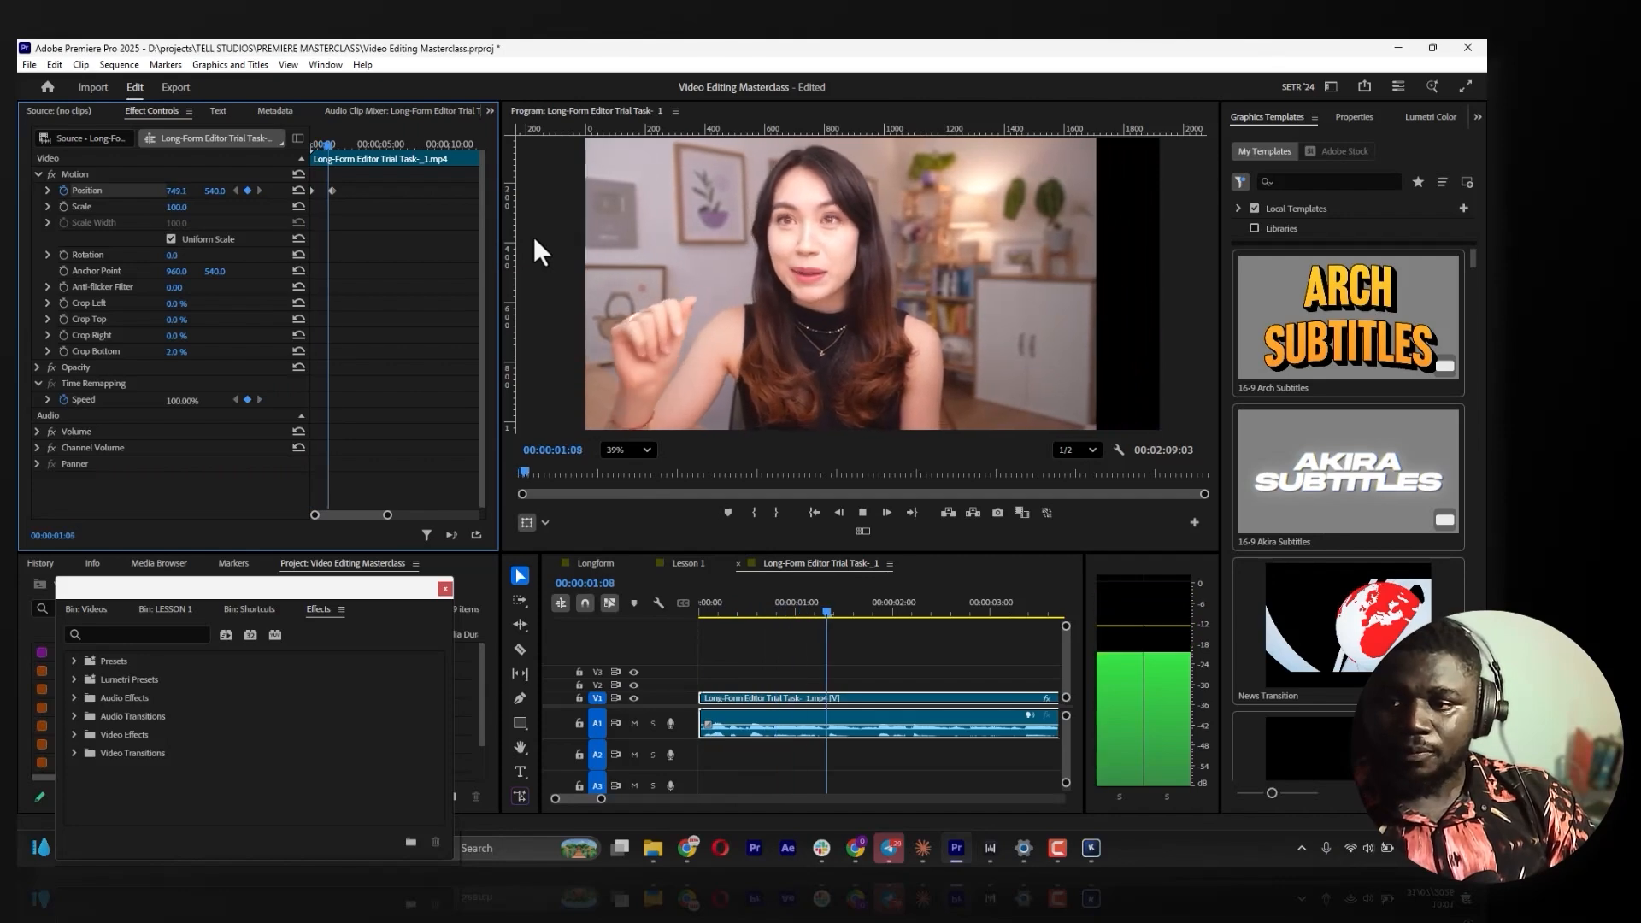
Replay the Position animation from the sequence start to 00:00:02:16
key(space)
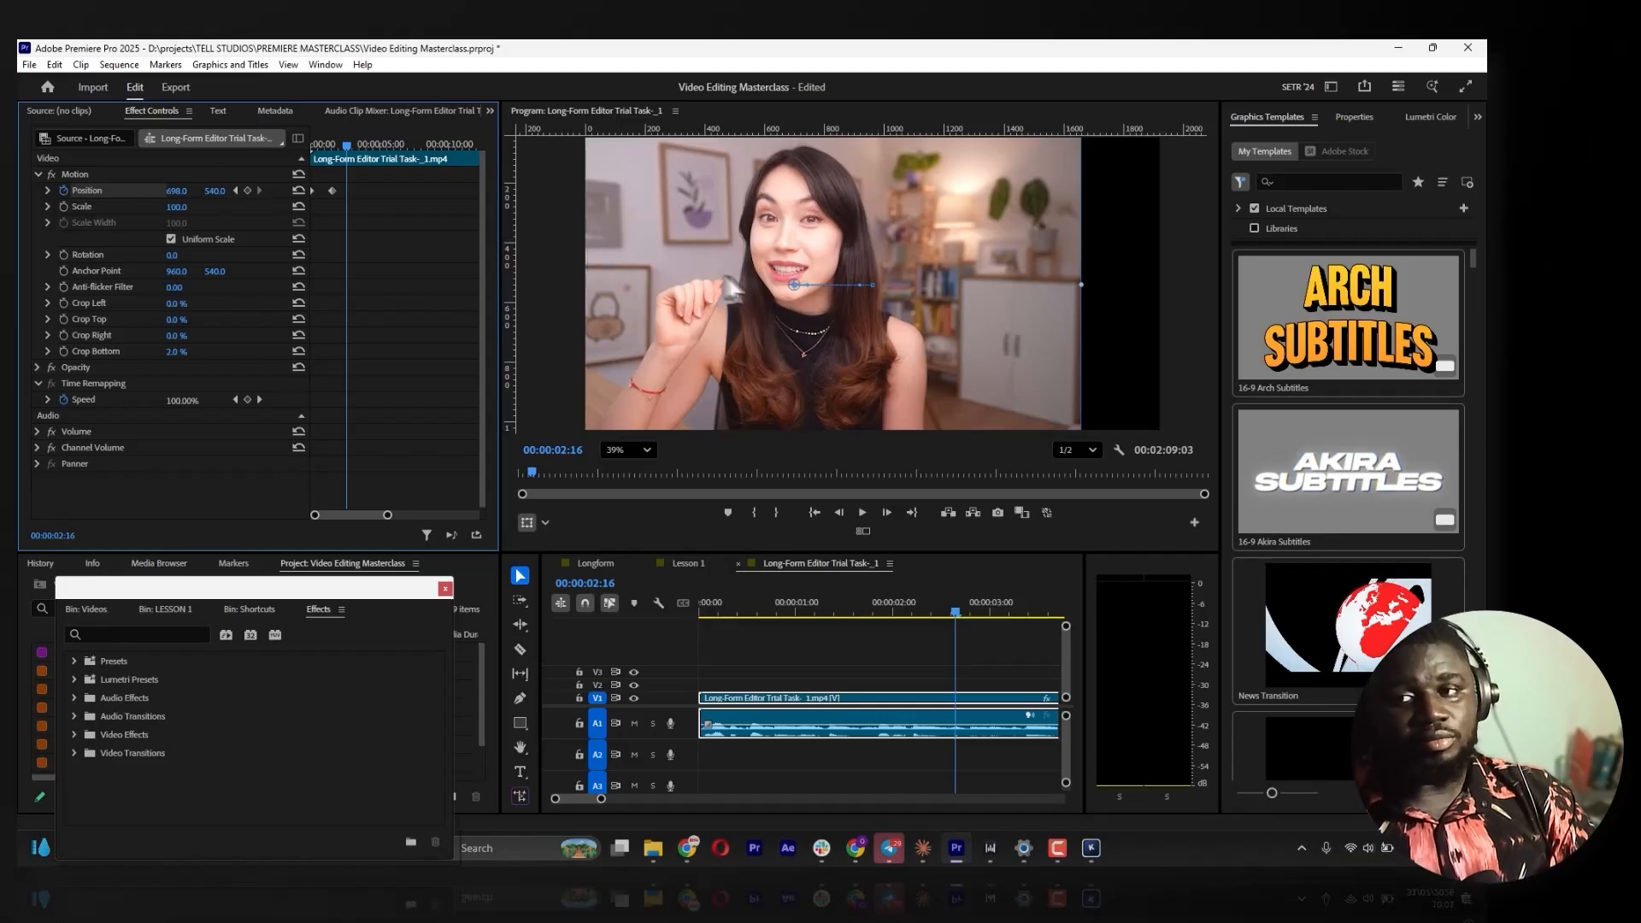
drag(349, 148, 248, 147)
key(space)
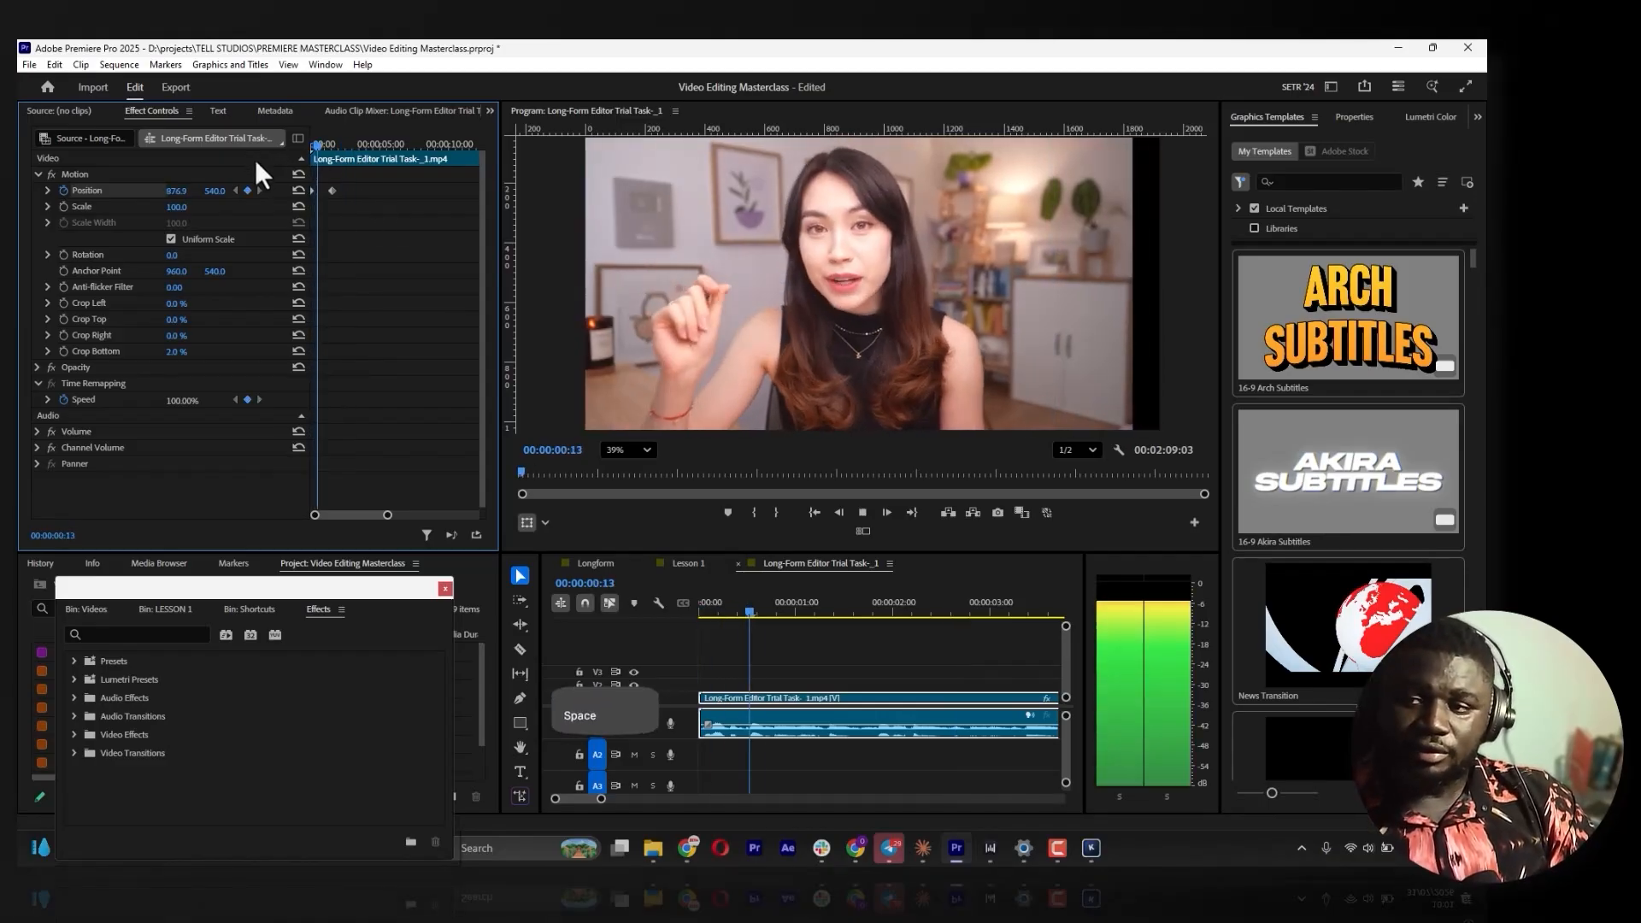
key(space)
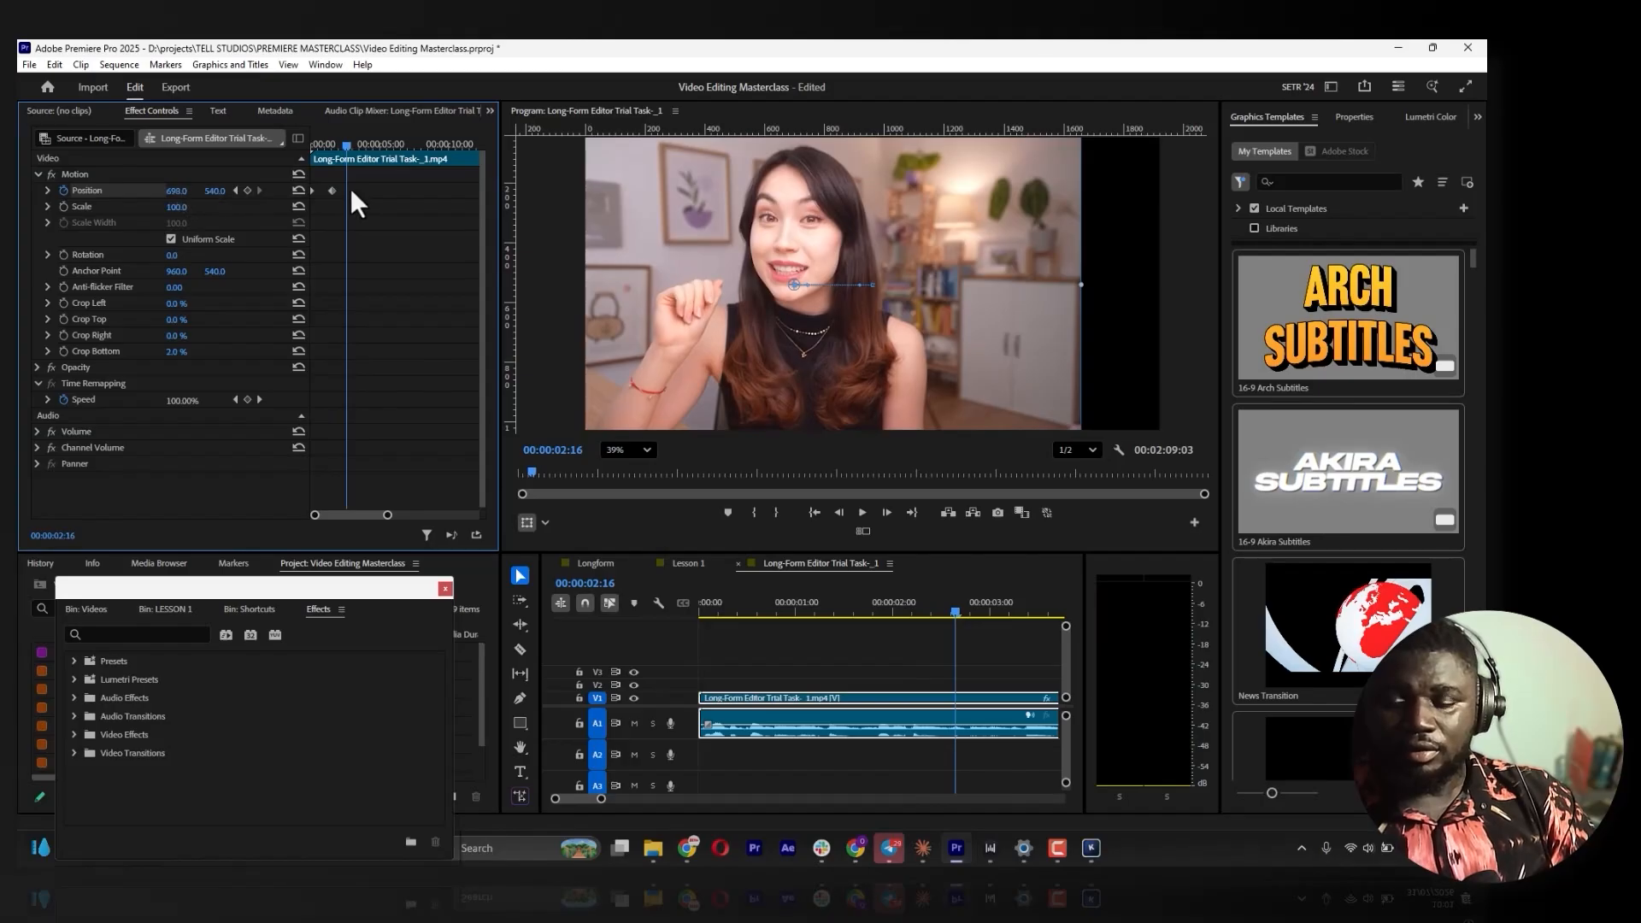
Add a Position keyframe at 00:00:04:10 with the horizontal value set to 1668
key(space)
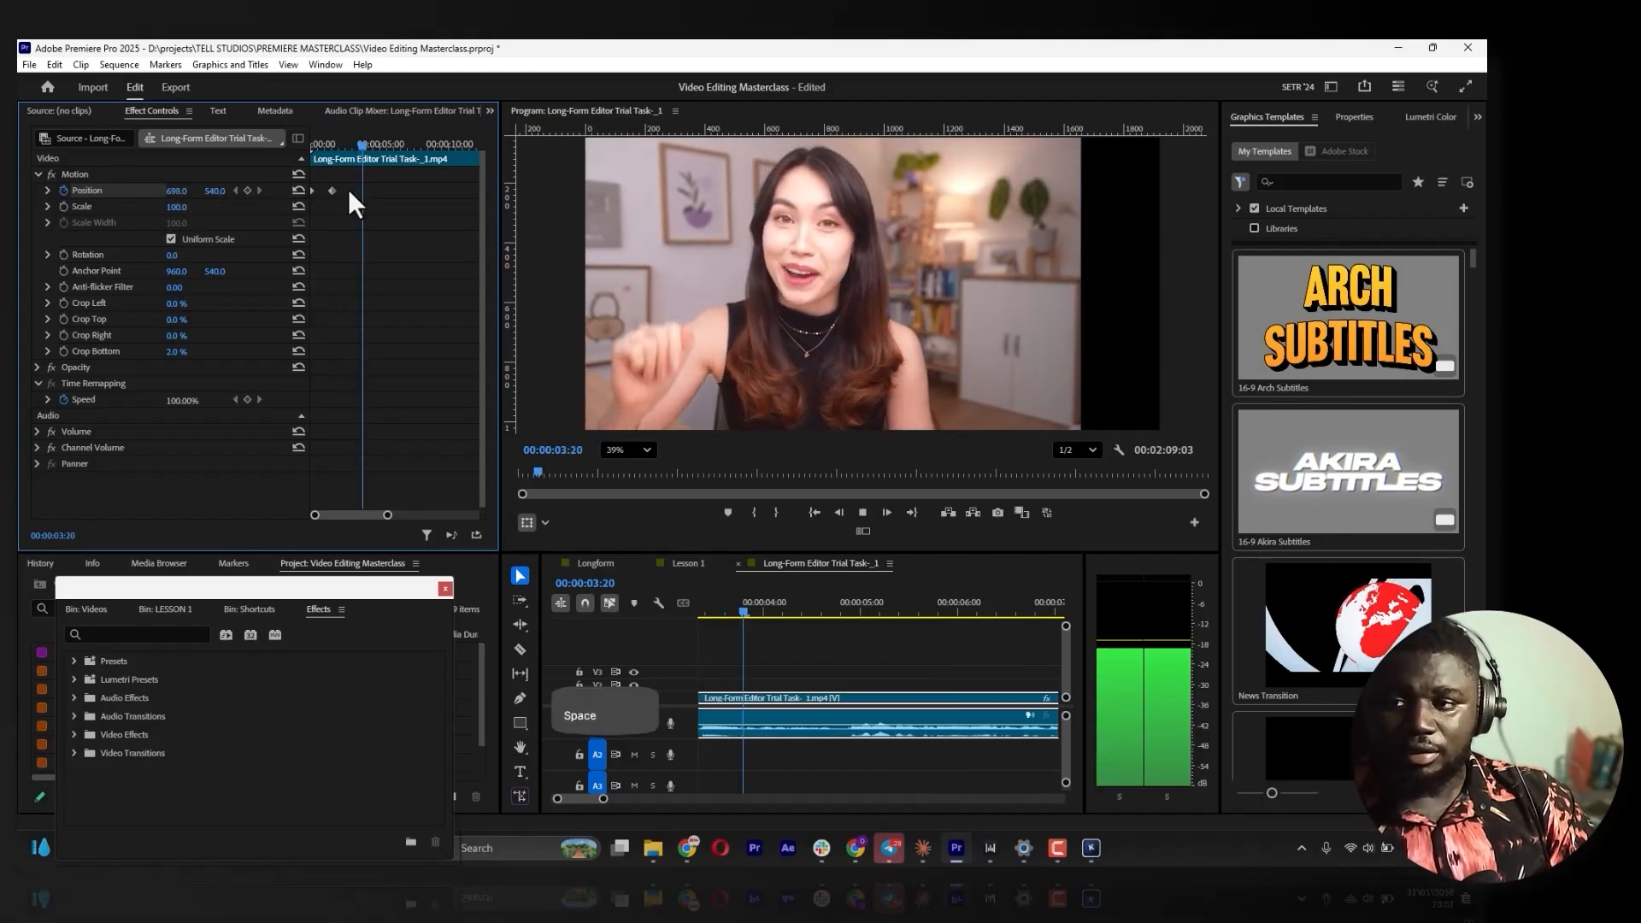
key(space)
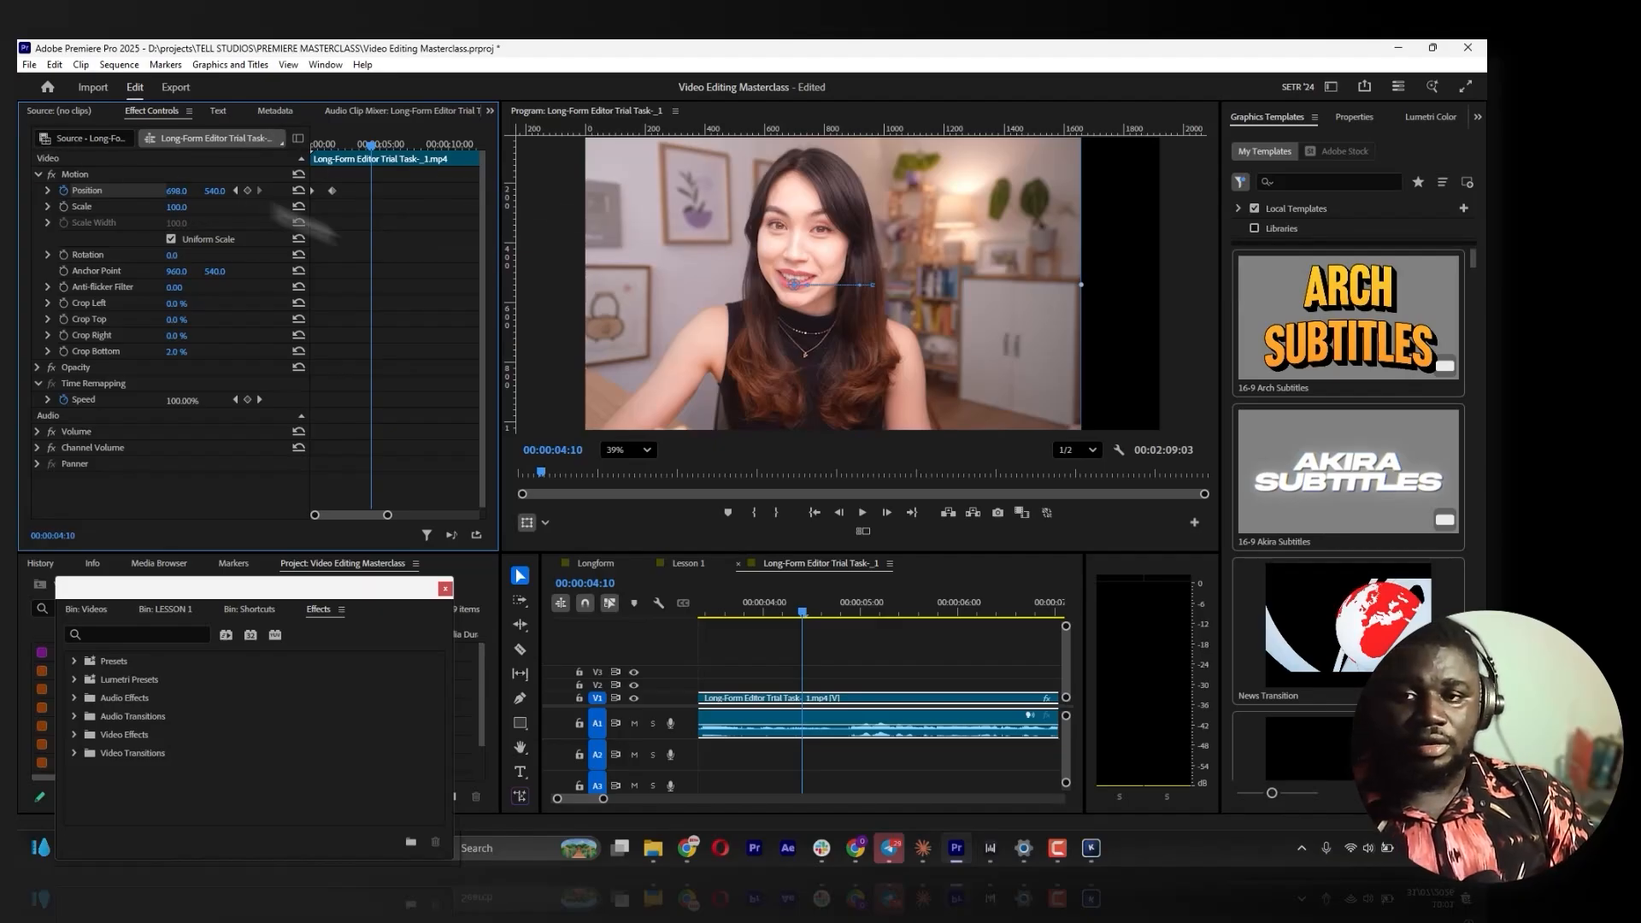
click(181, 195)
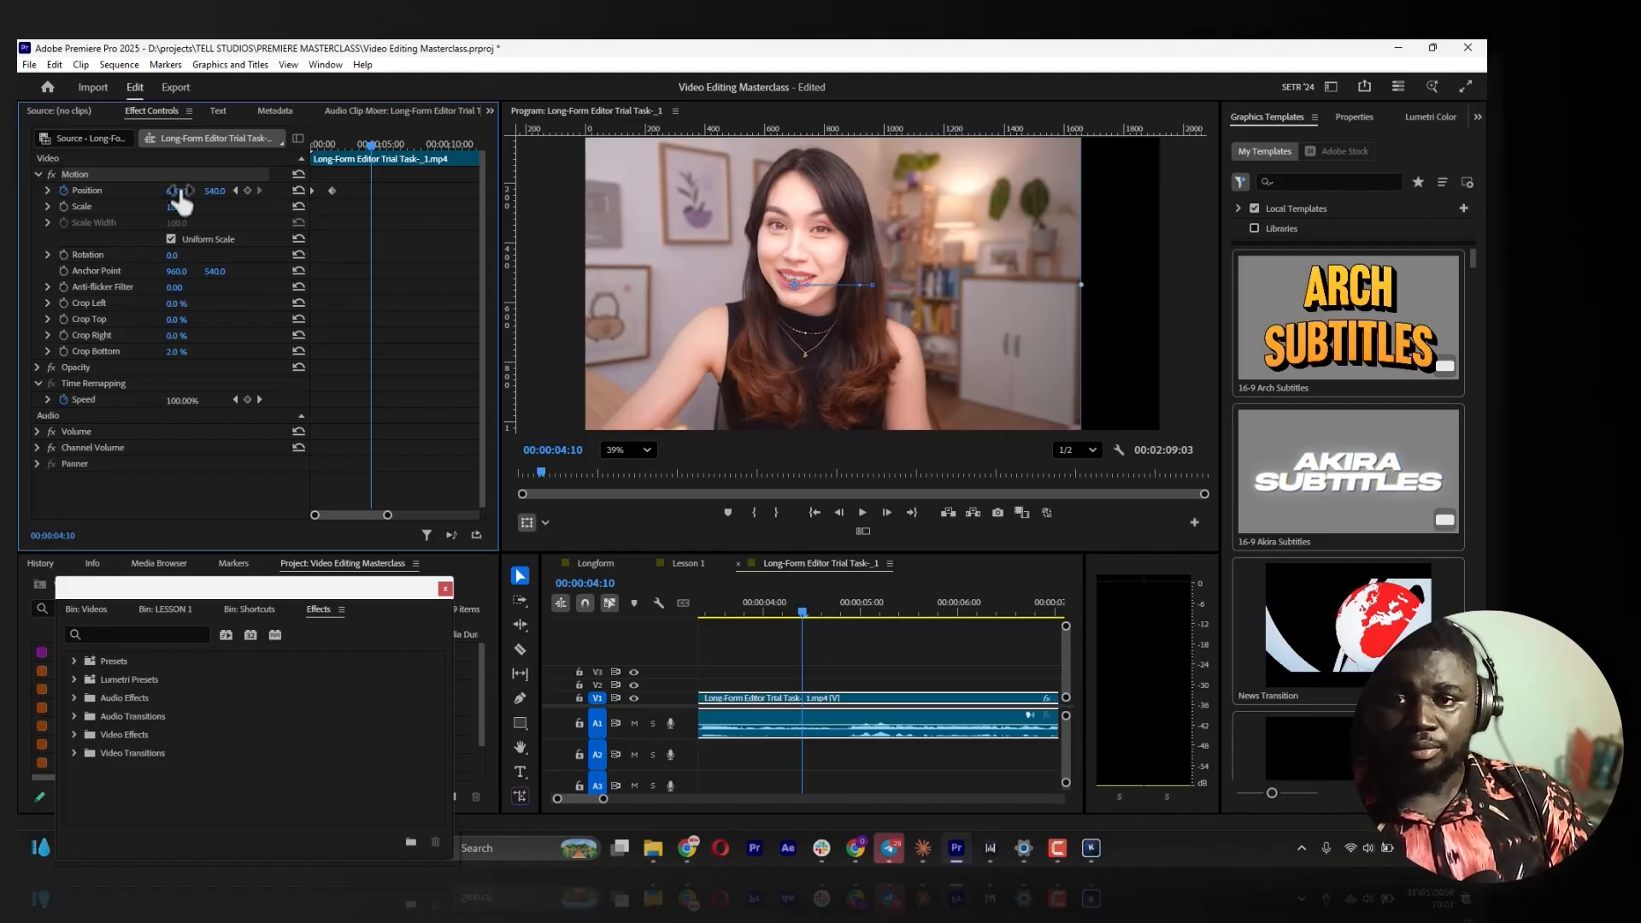
drag(176, 191, 561, 190)
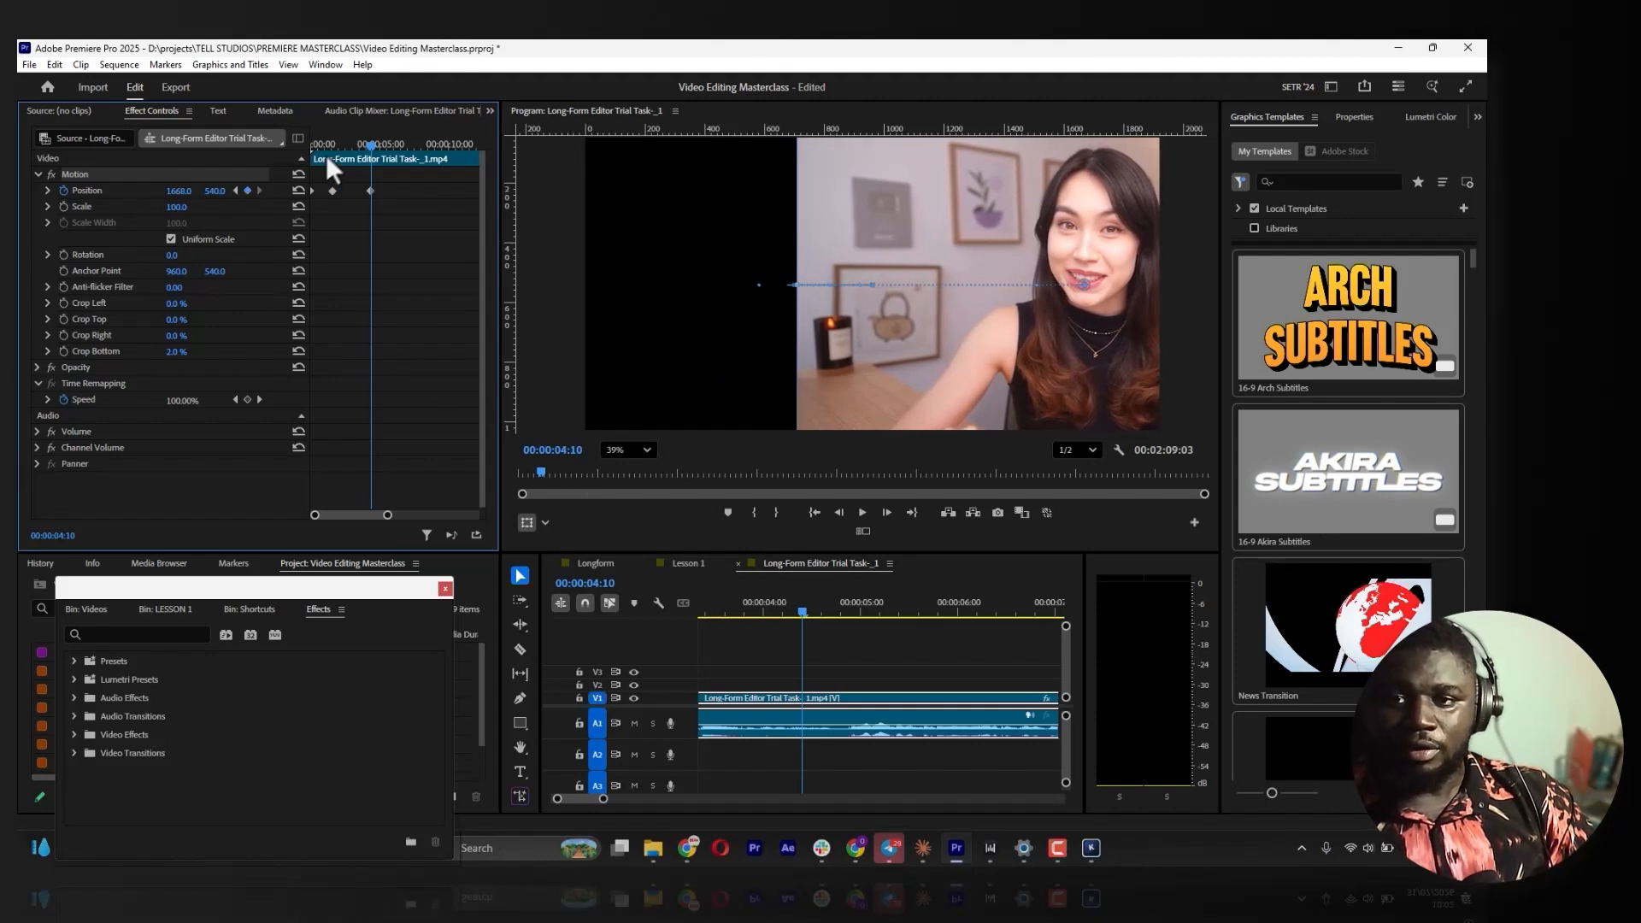
Play the Position animation from the sequence start to 00:00:04:23
key(Home)
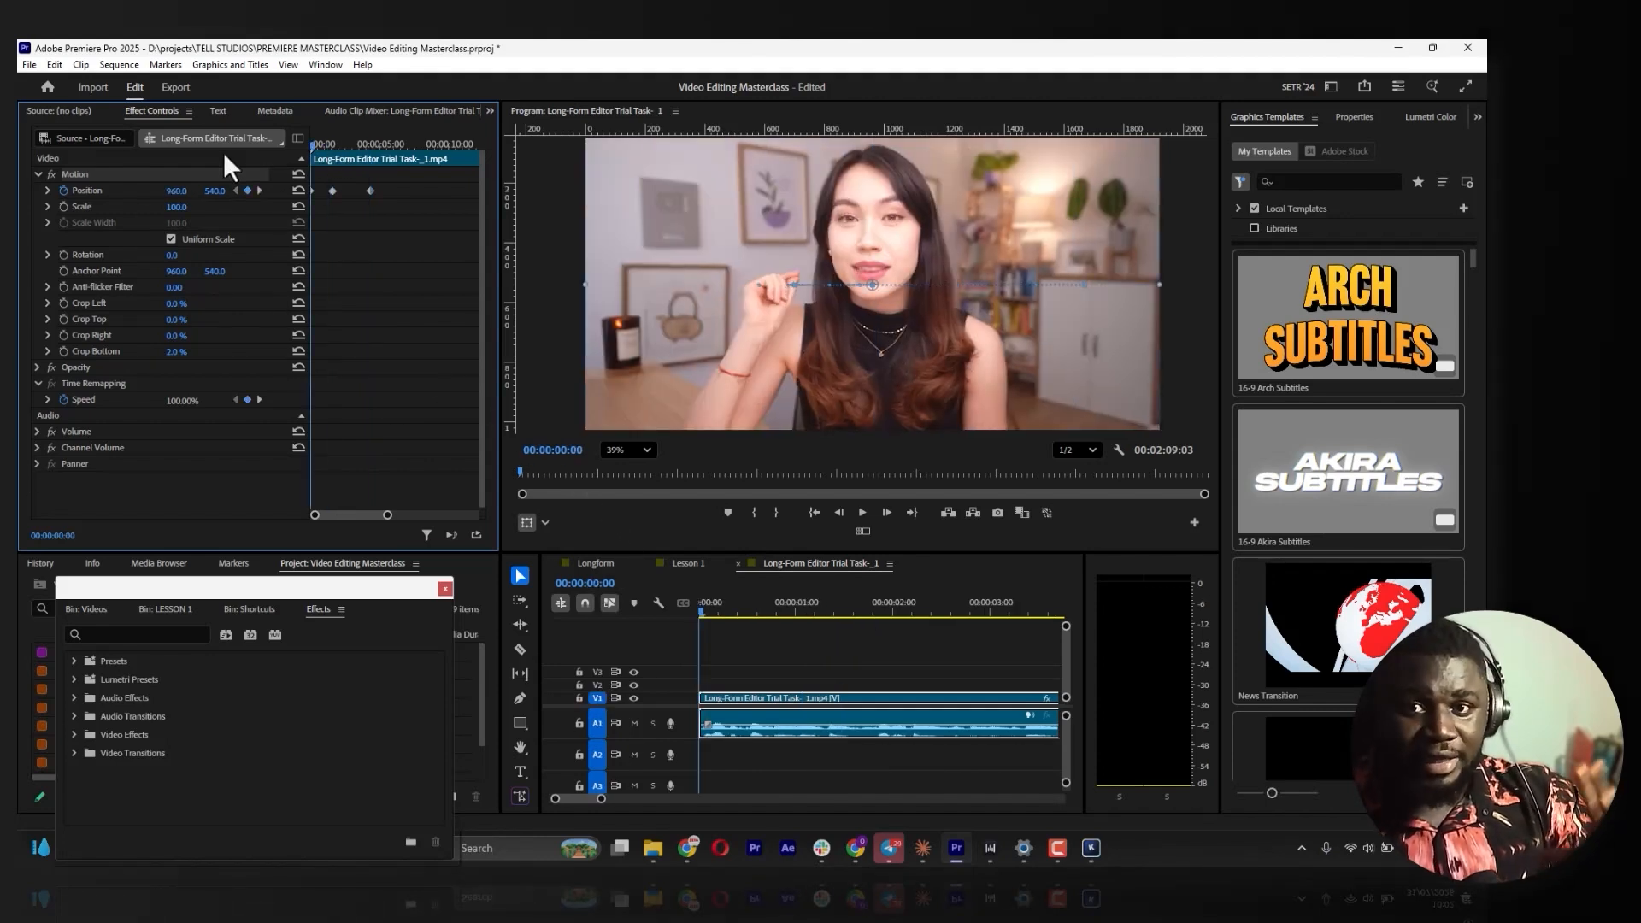
key(space)
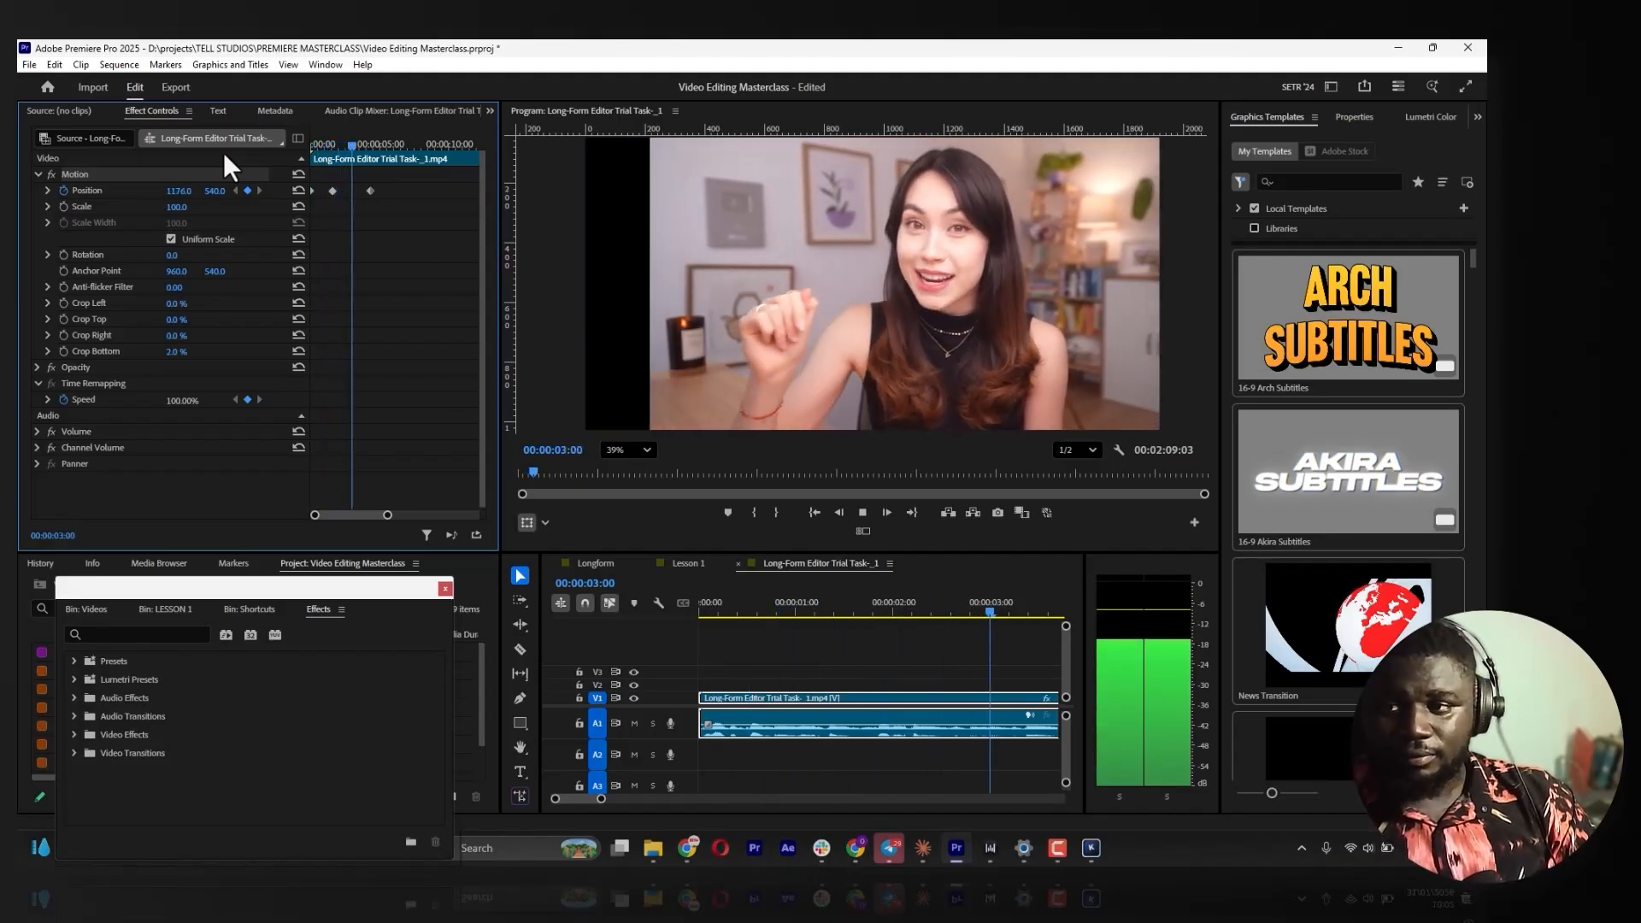
key(space)
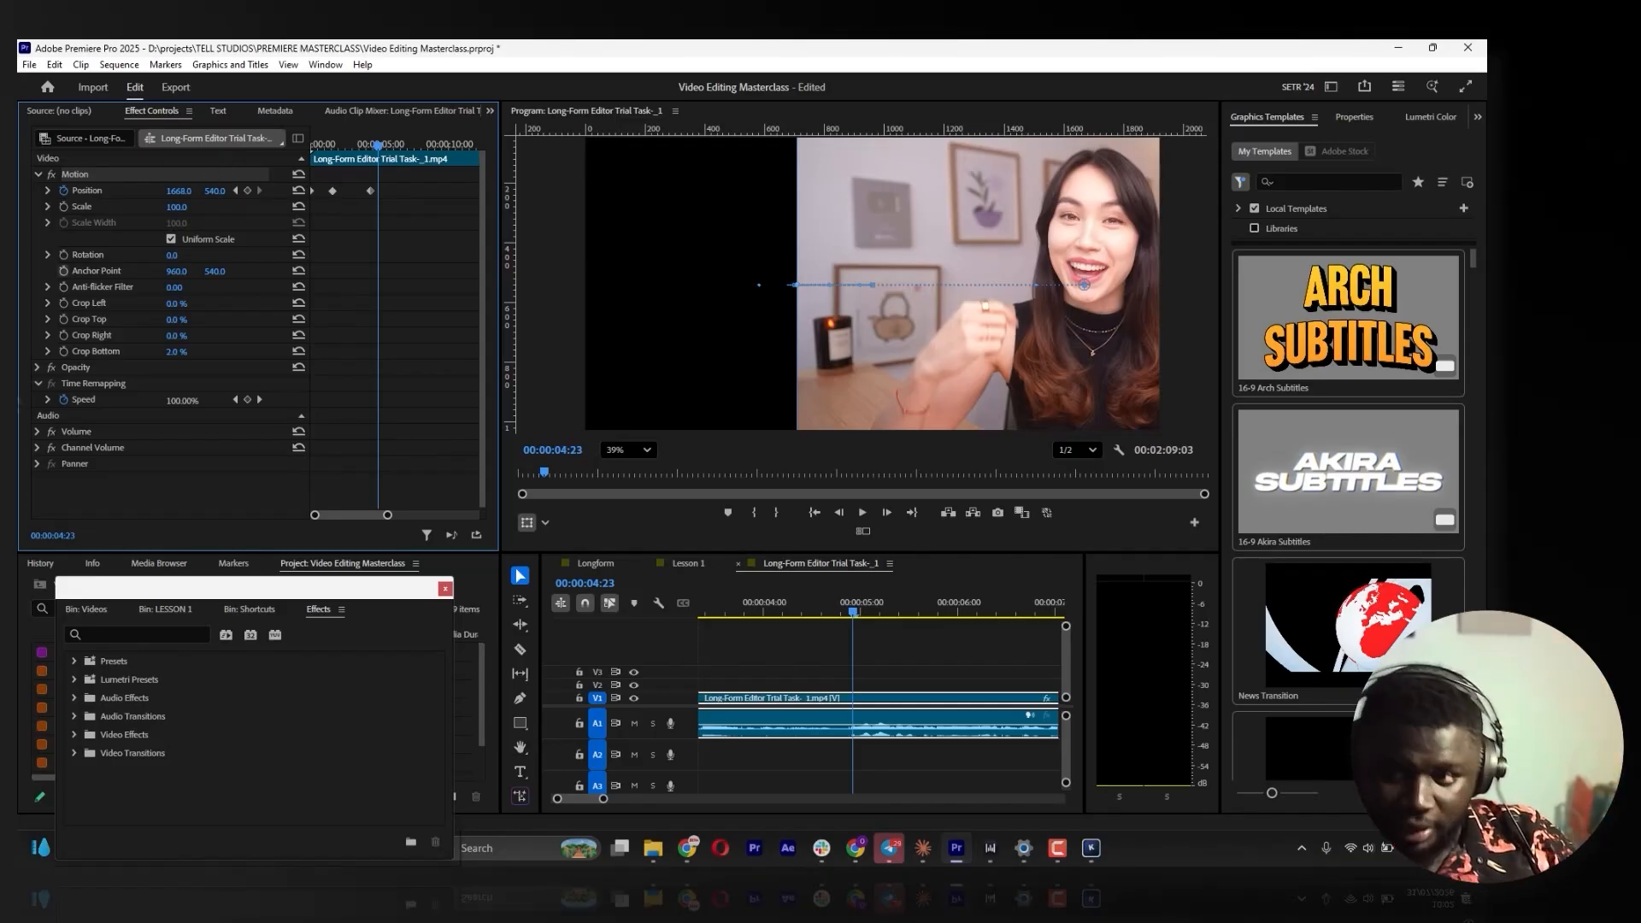
Add a Position keyframe at 00:00:05:18 with the vertical value set to 1123
key(space)
key(space)
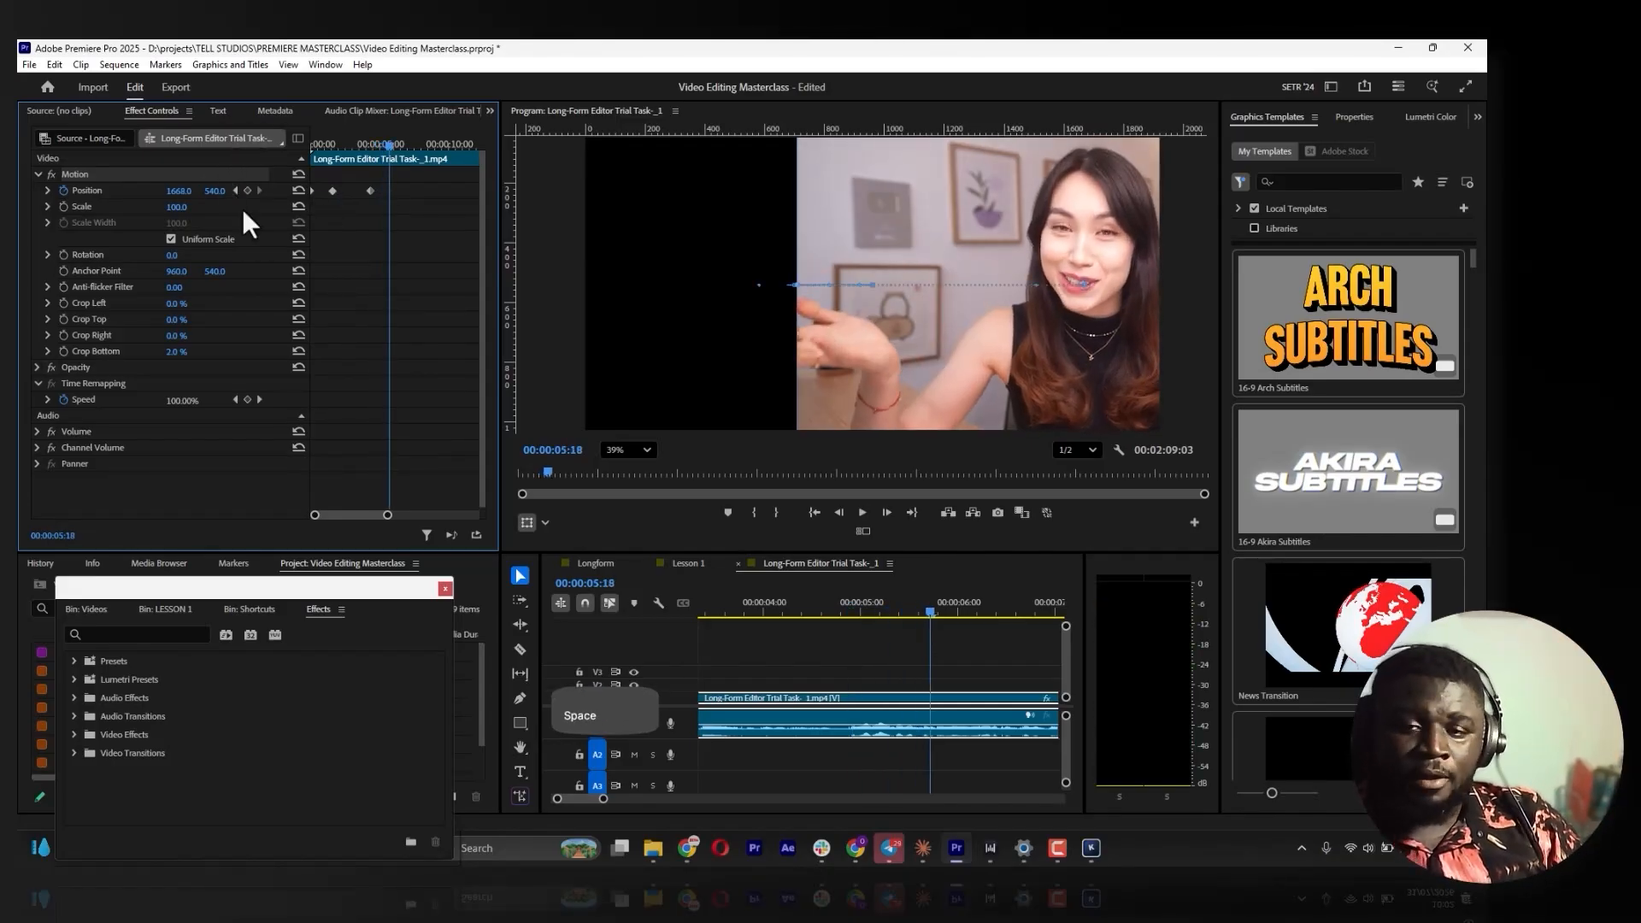
drag(213, 192, 711, 191)
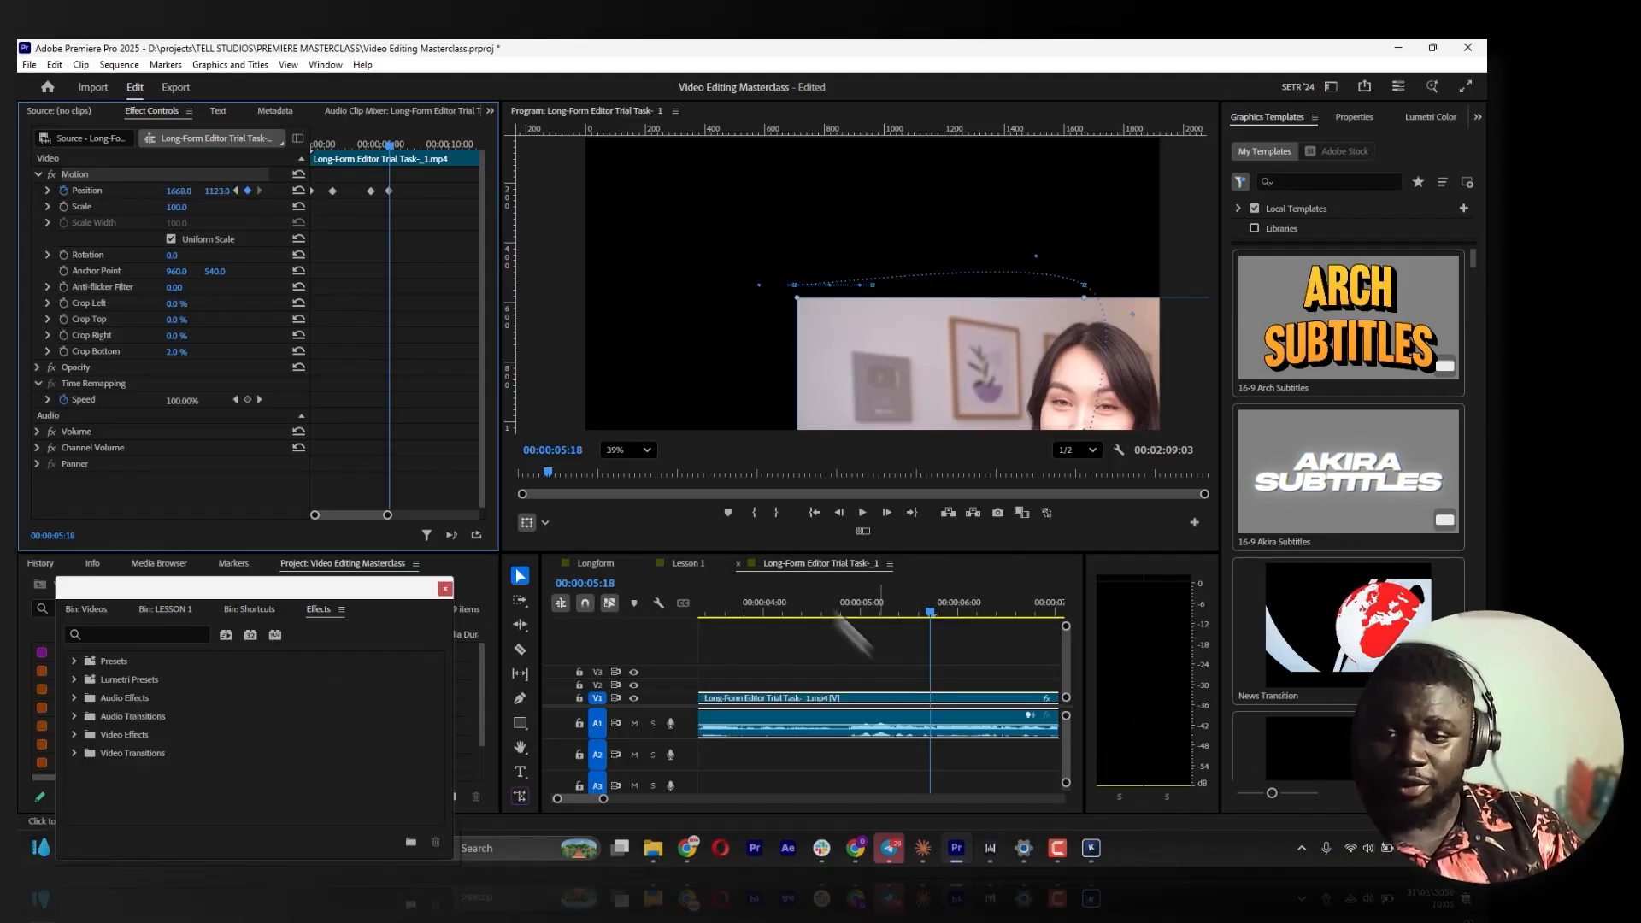
Play the Position animation from the sequence start to 00:00:06:16
key(Home)
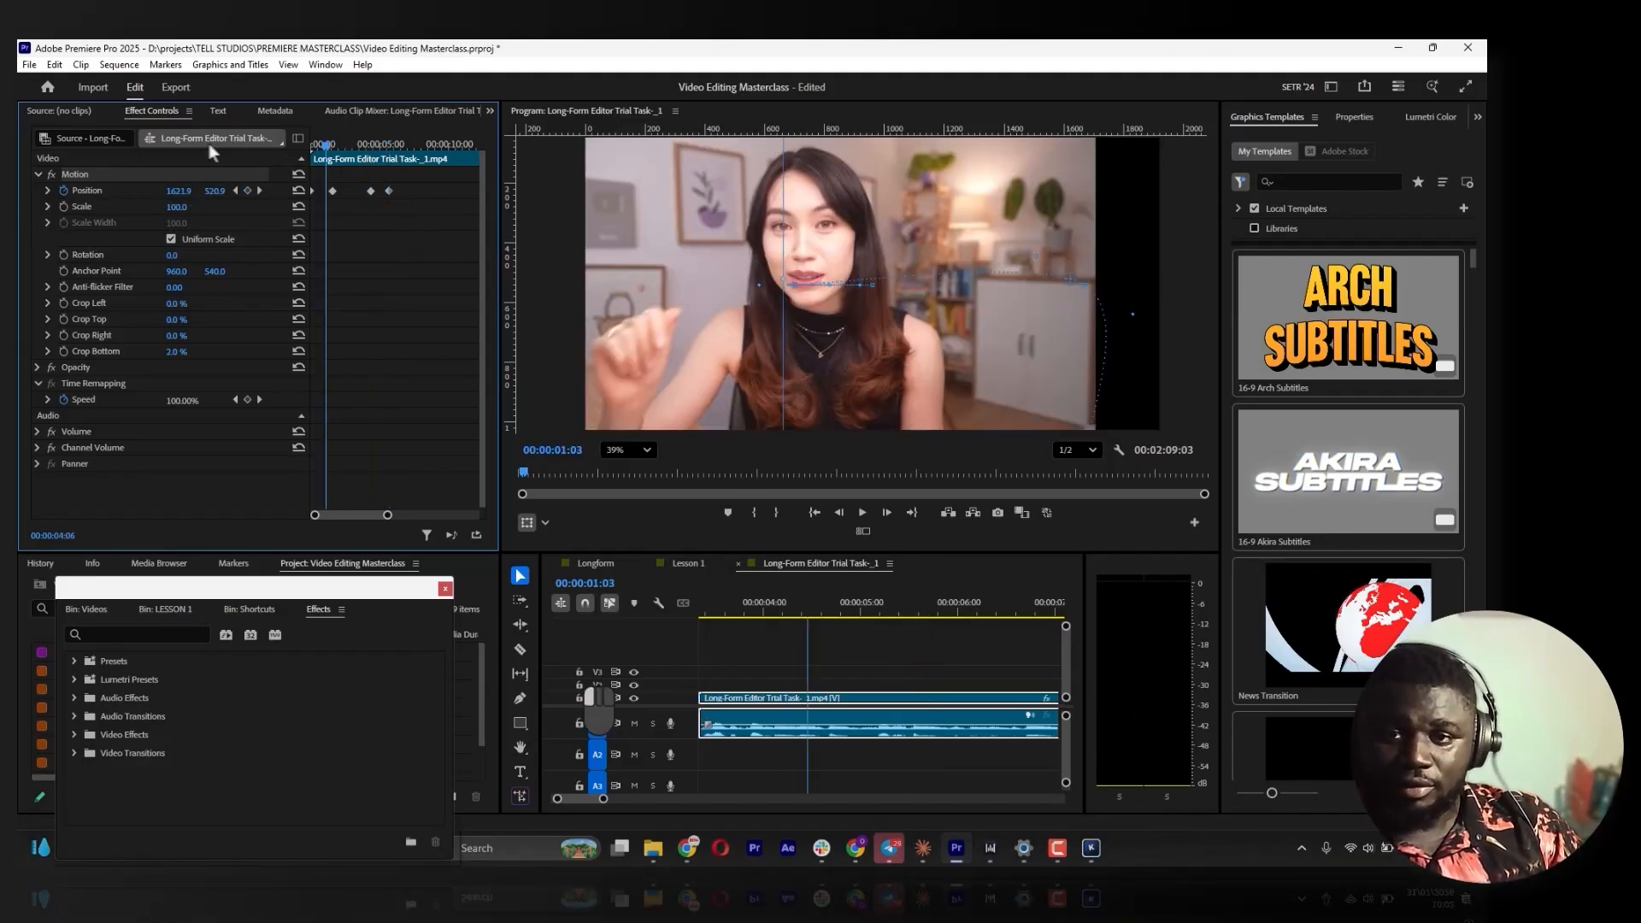
key(space)
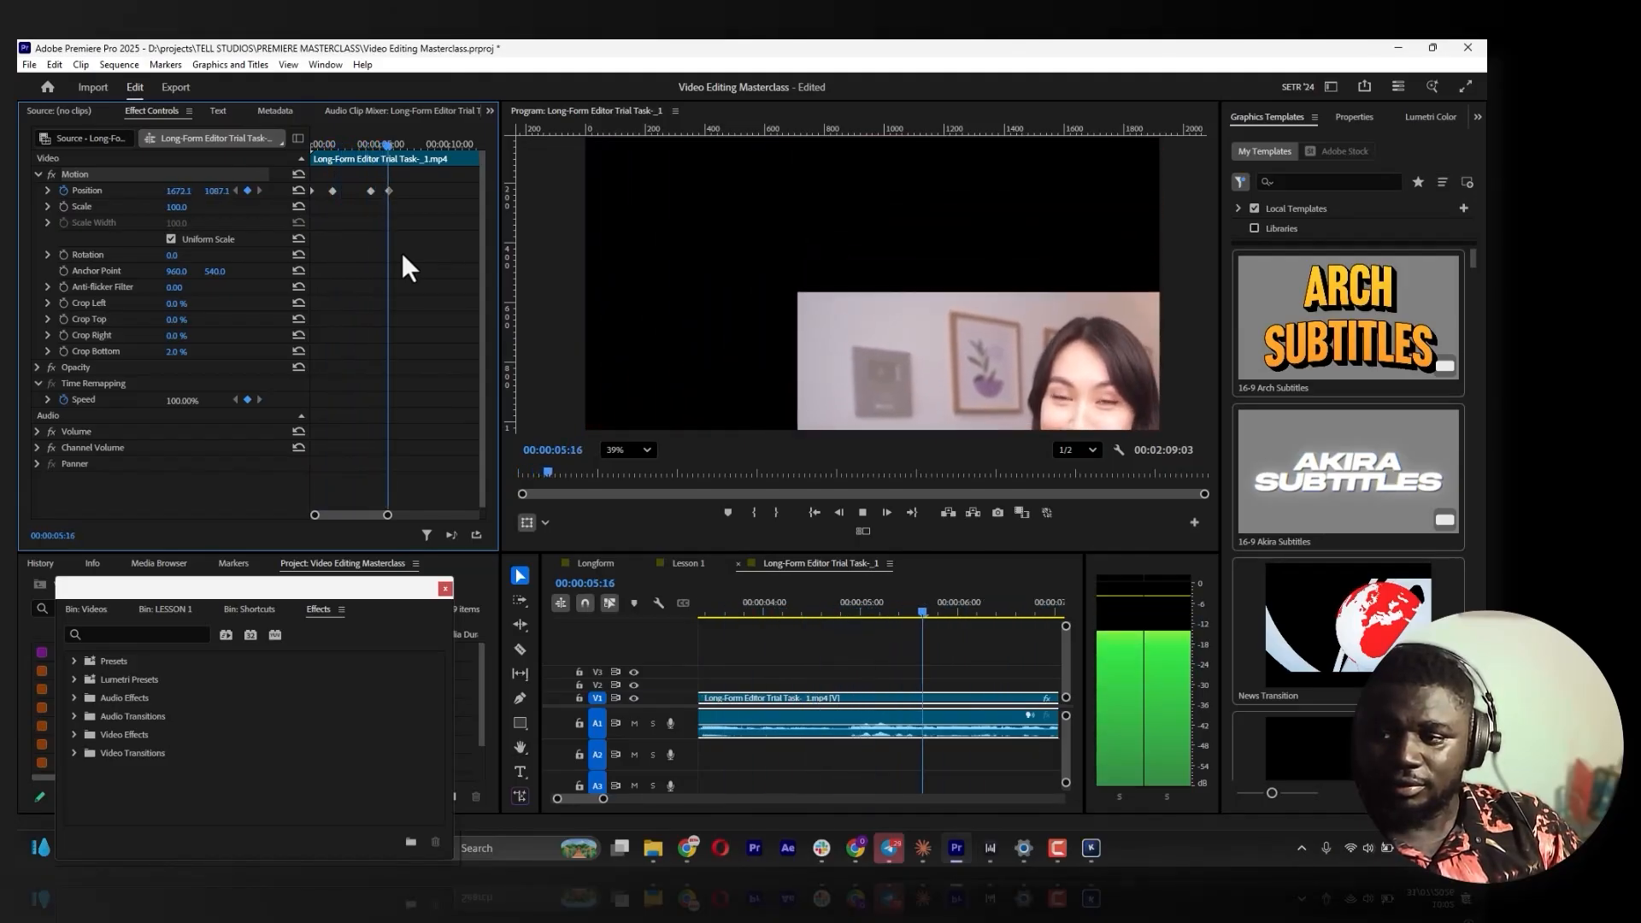
key(space)
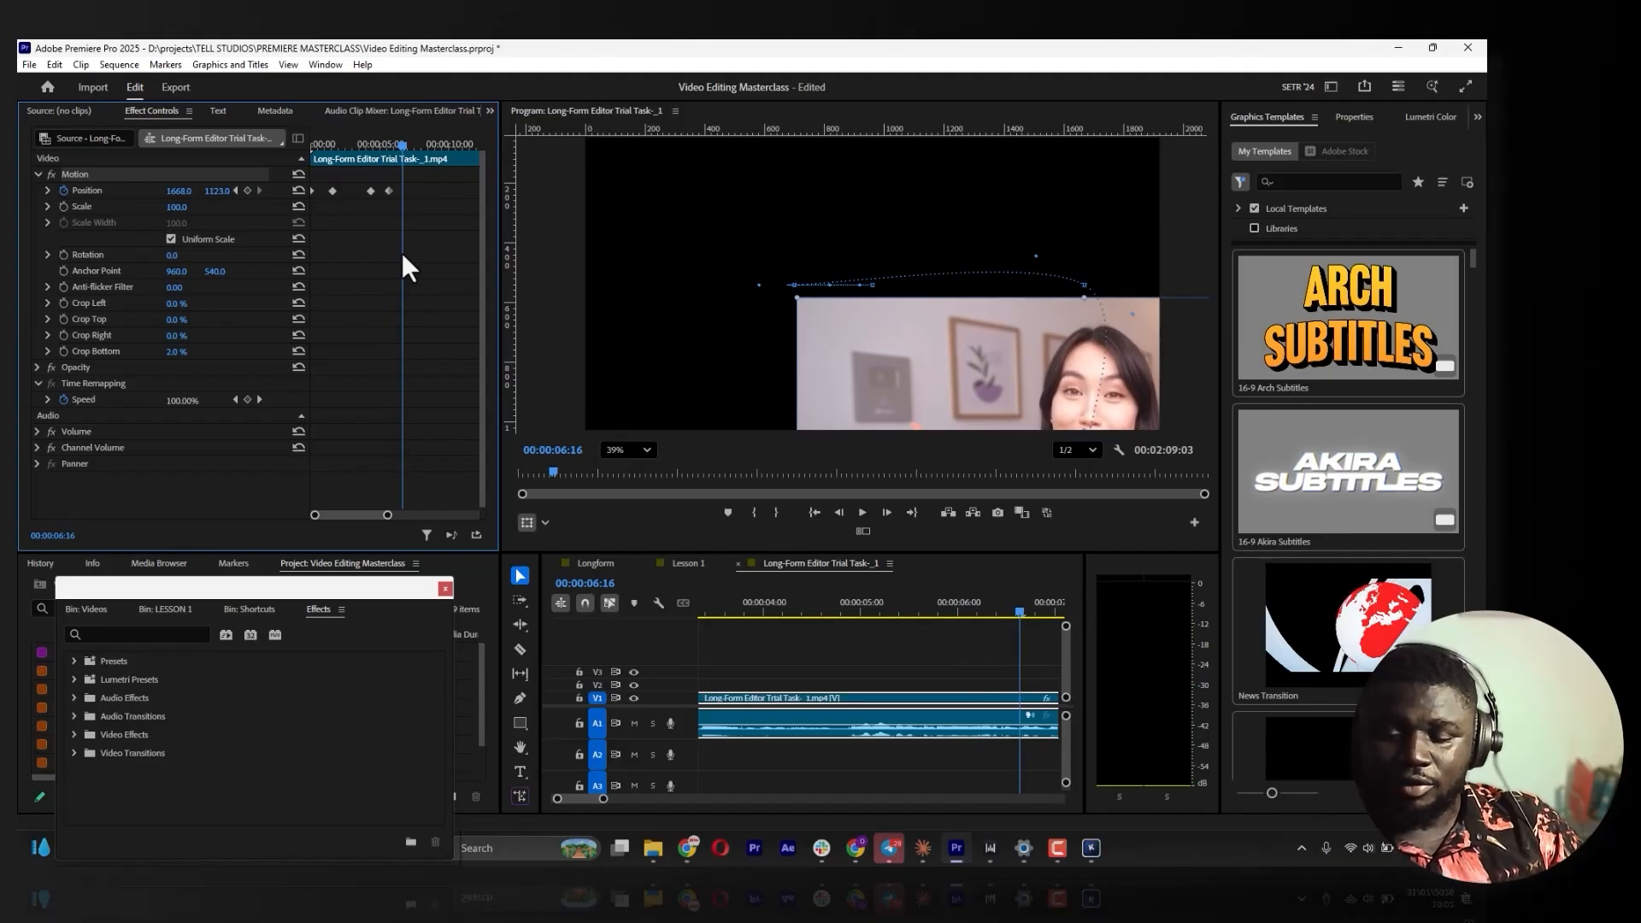
Add a Position keyframe at 00:00:07:12 by resetting Position to 960, 540
key(space)
key(space)
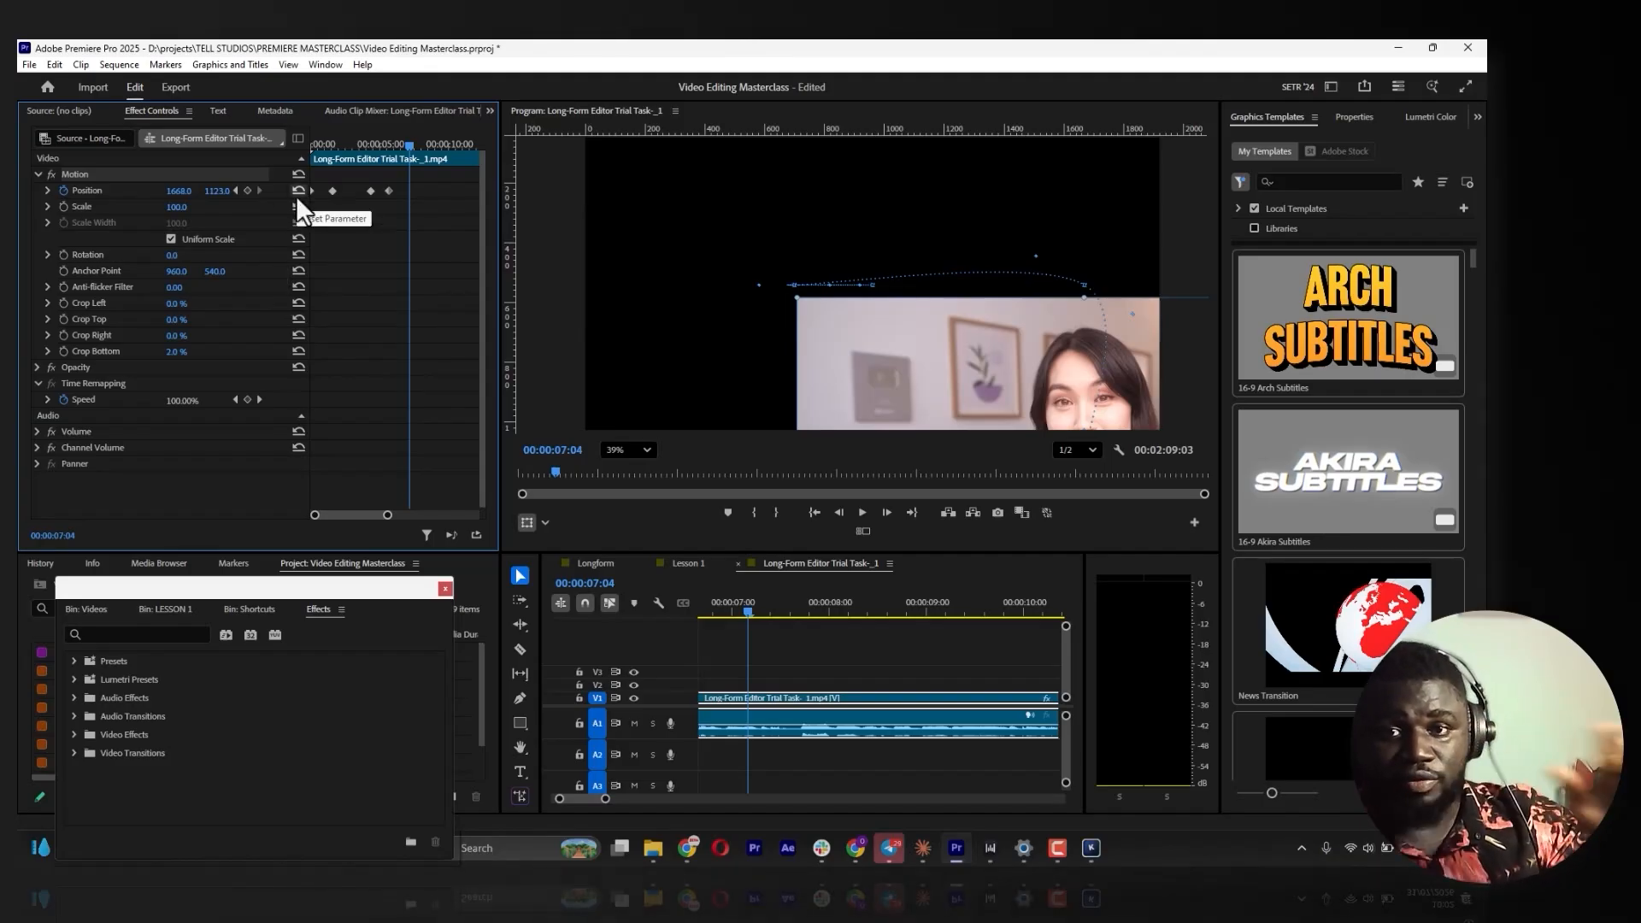
drag(342, 145, 231, 143)
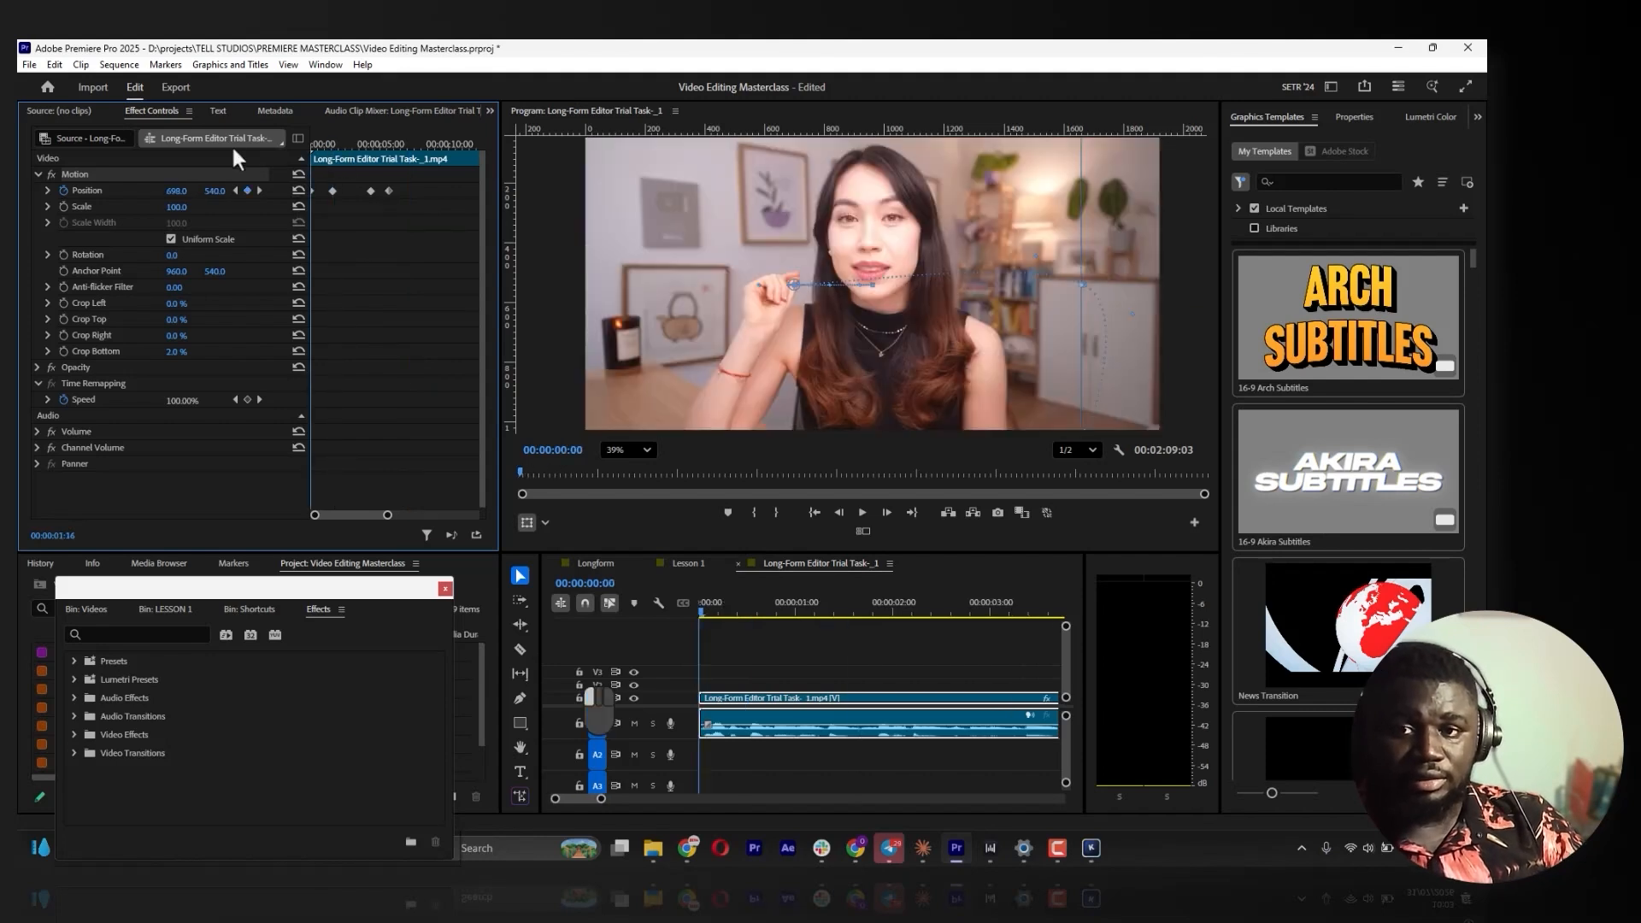
drag(385, 146, 415, 144)
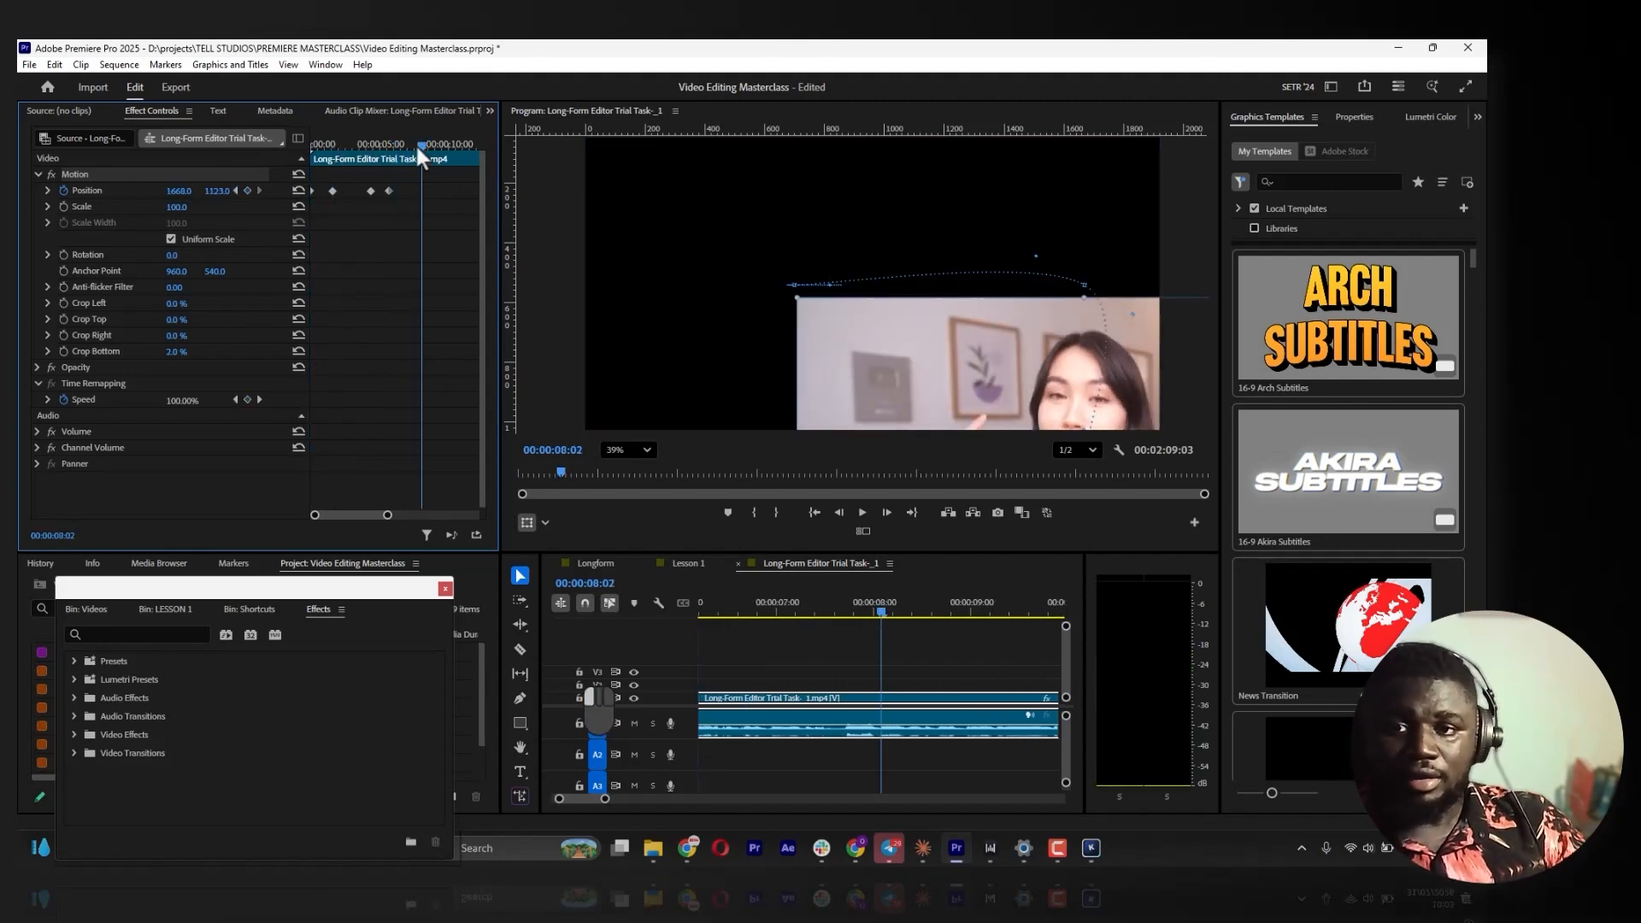
click(295, 190)
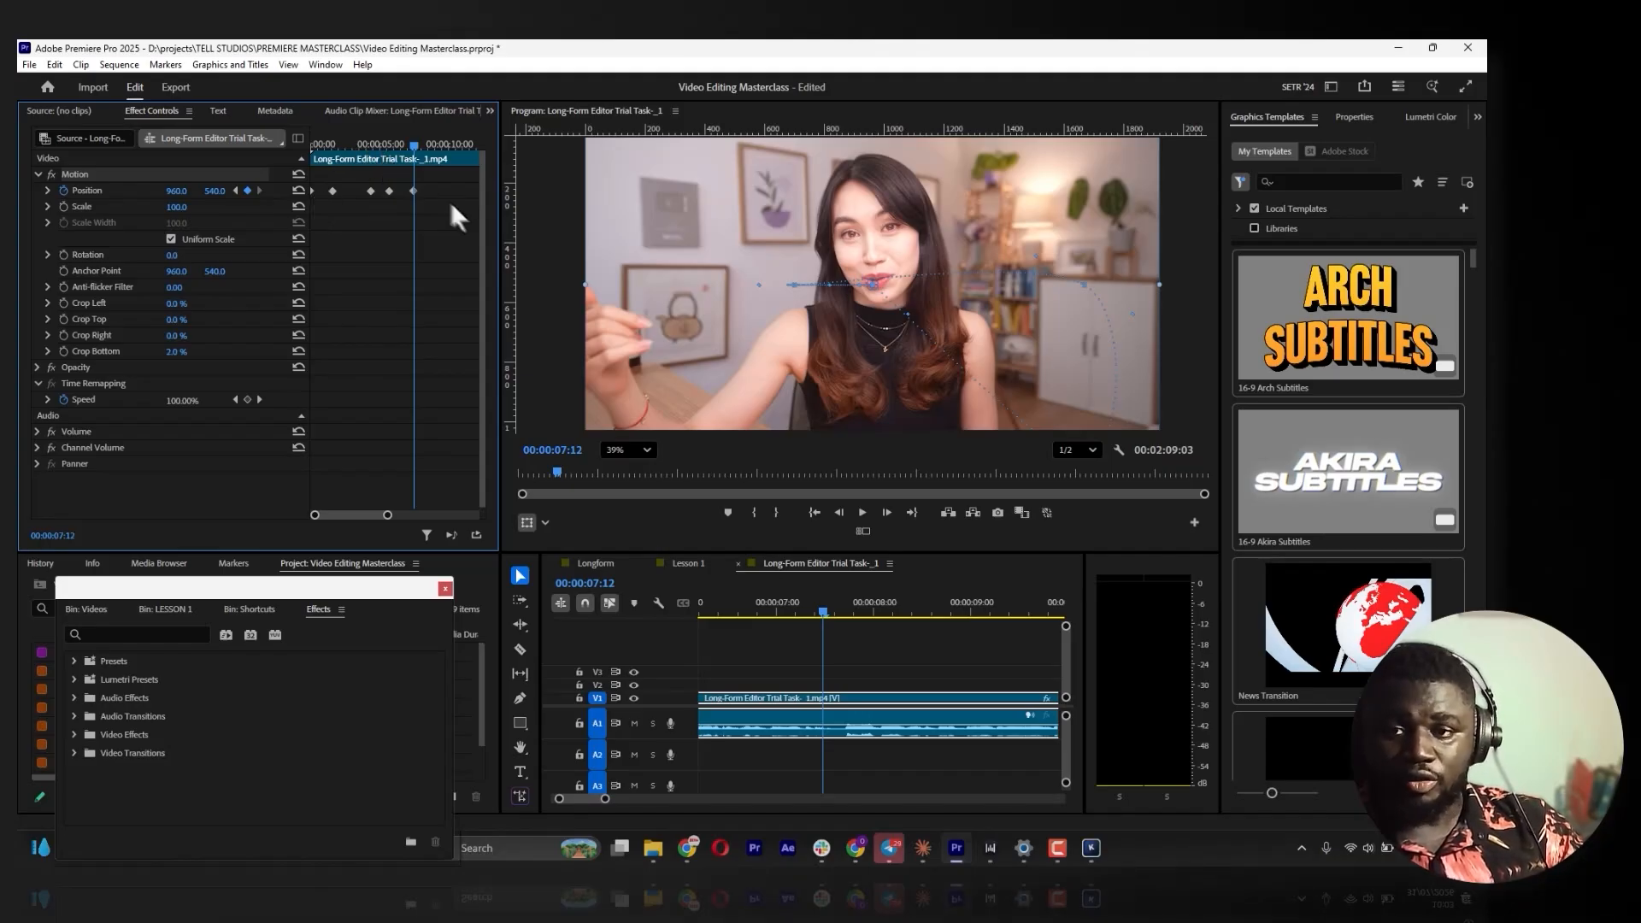
Play the whole Position animation from the sequence start, and replay the section from about 00:00:05:12 to 00:00:07:08
drag(402, 143, 255, 142)
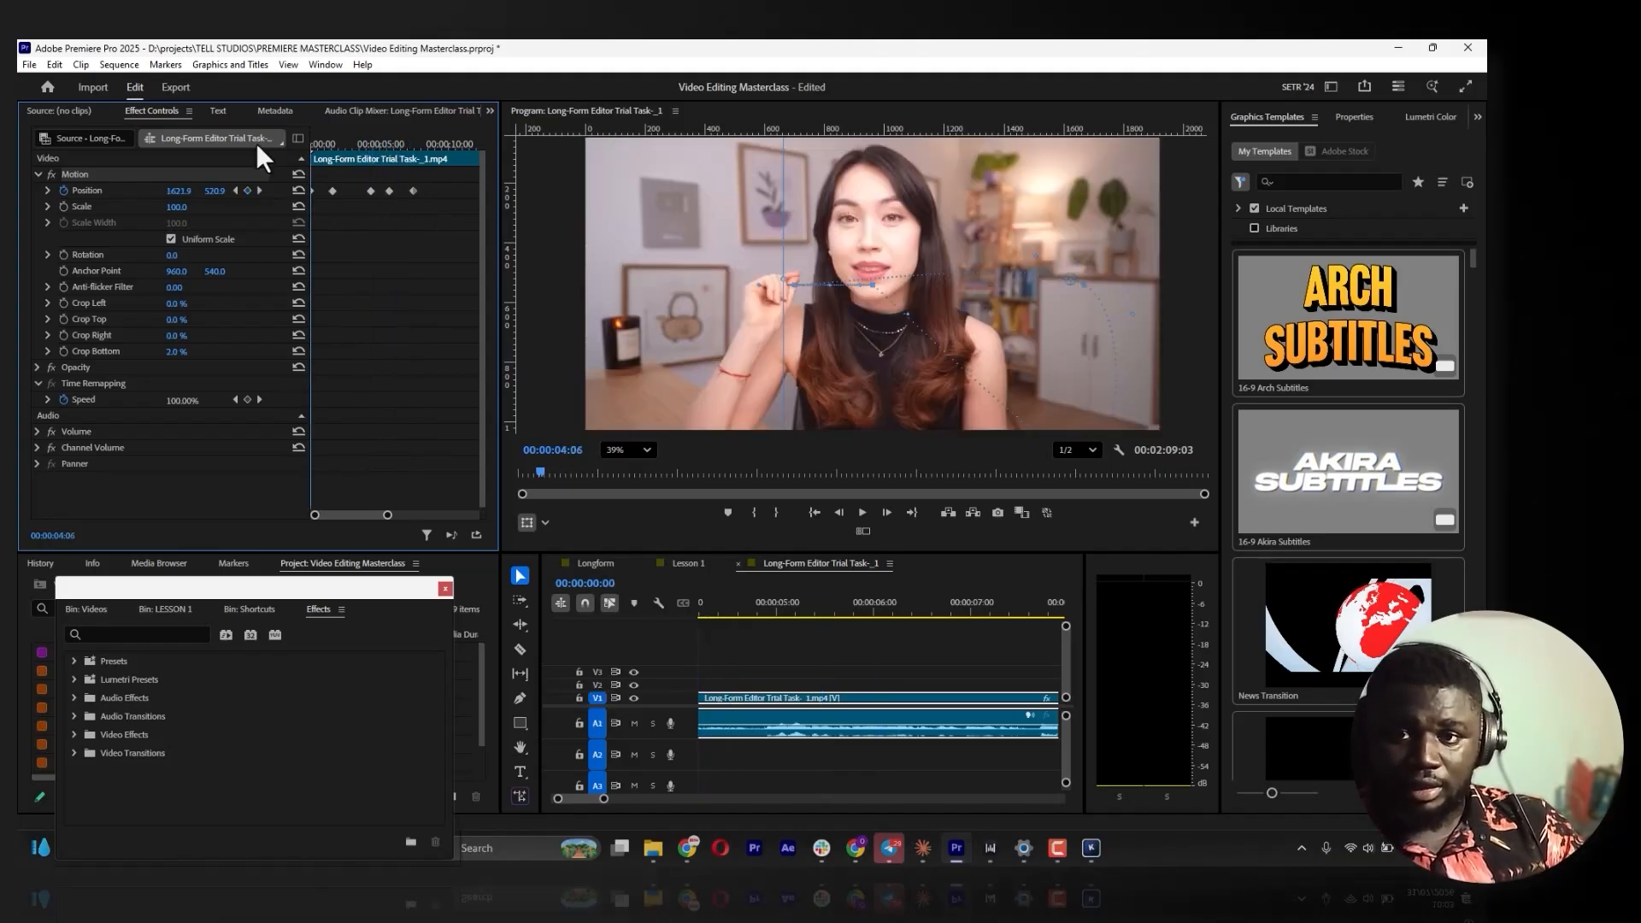
key(space)
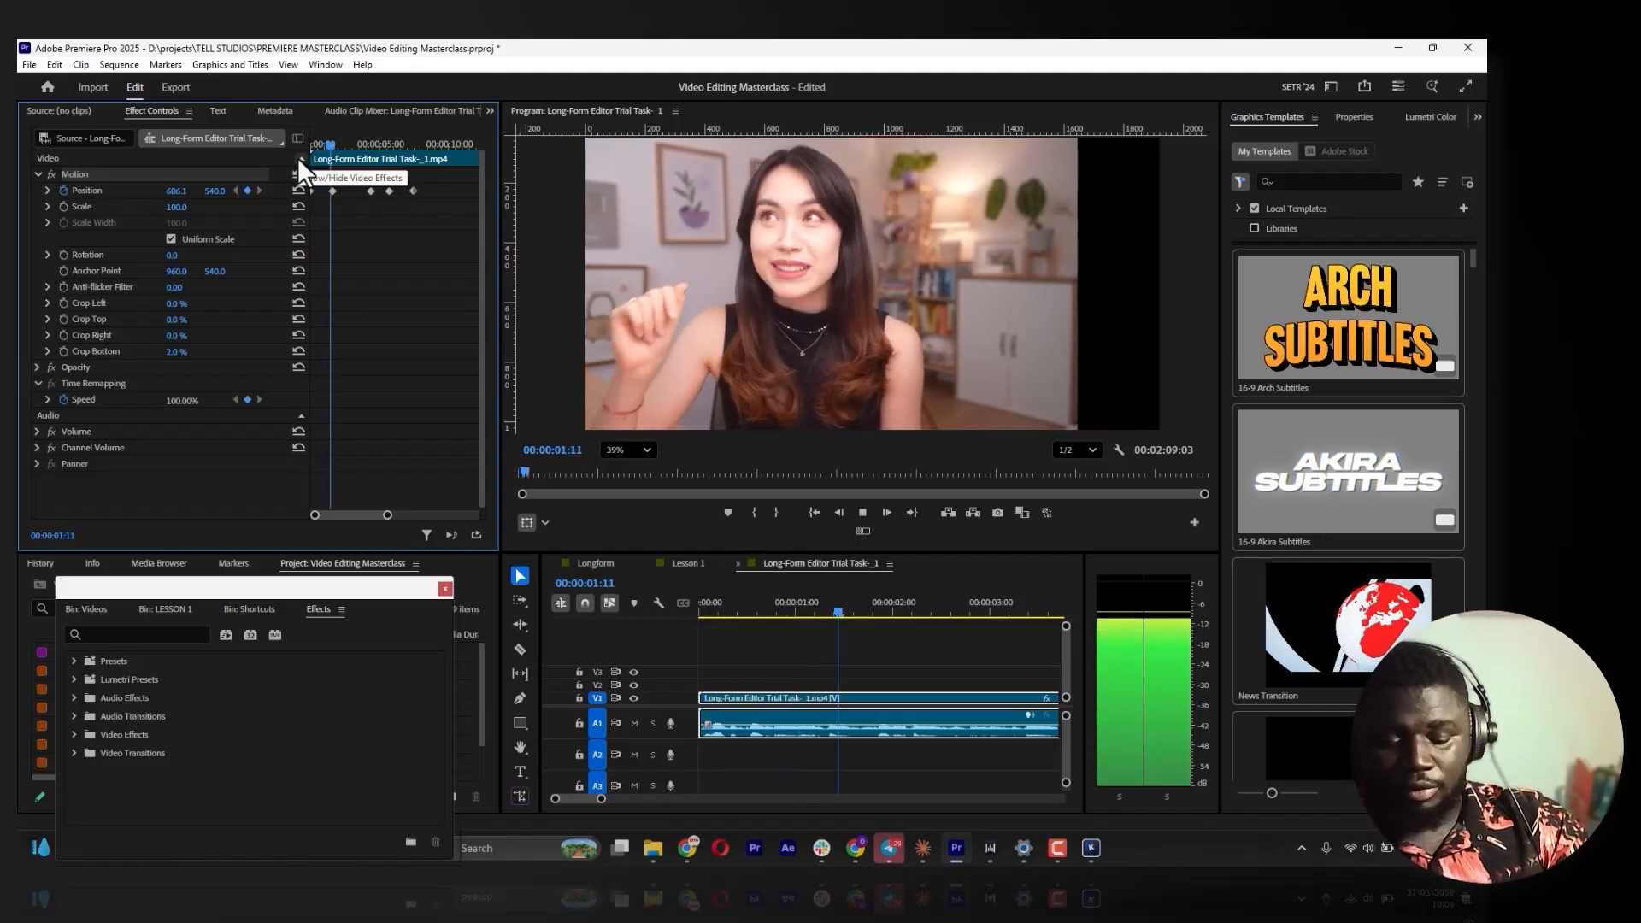
key(l)
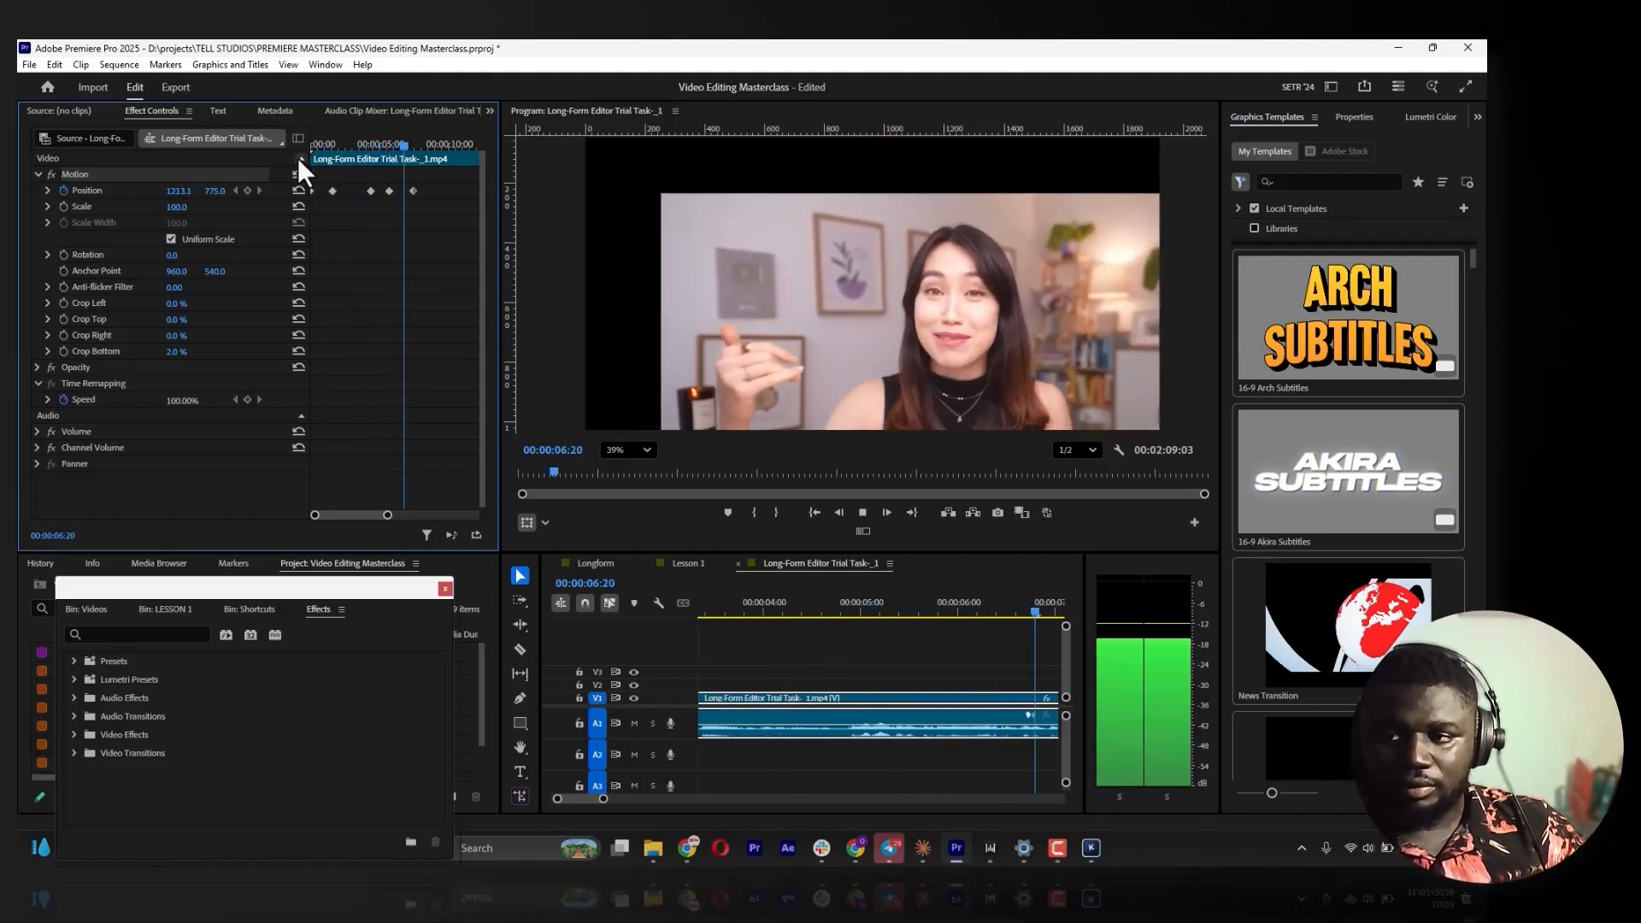
key(space)
click(387, 144)
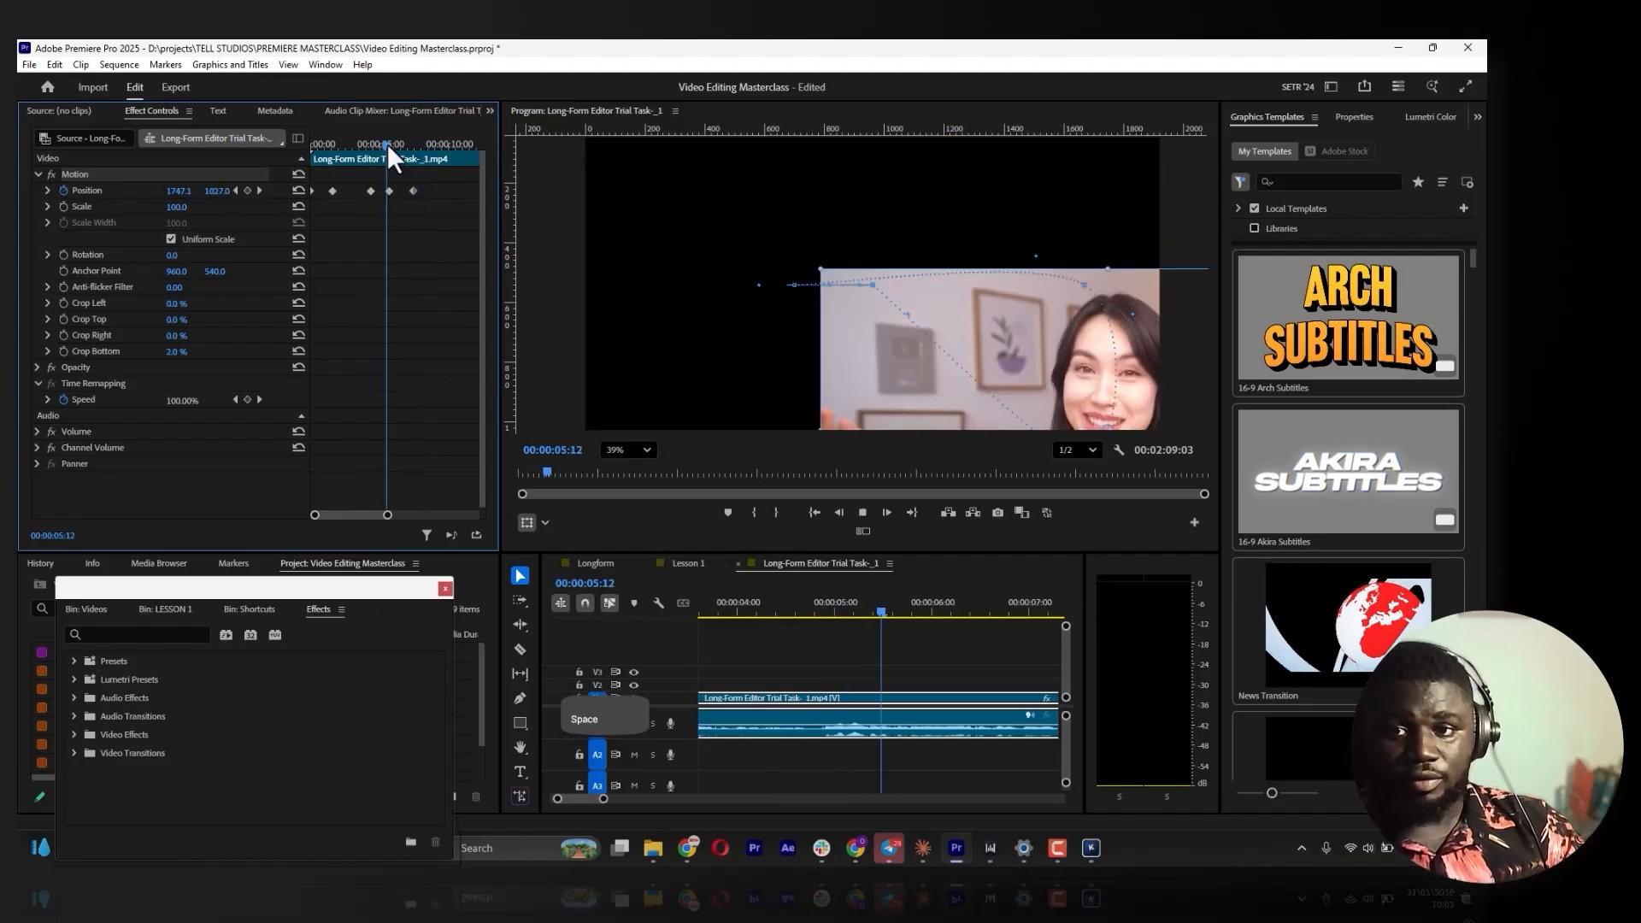
key(space)
key(space)
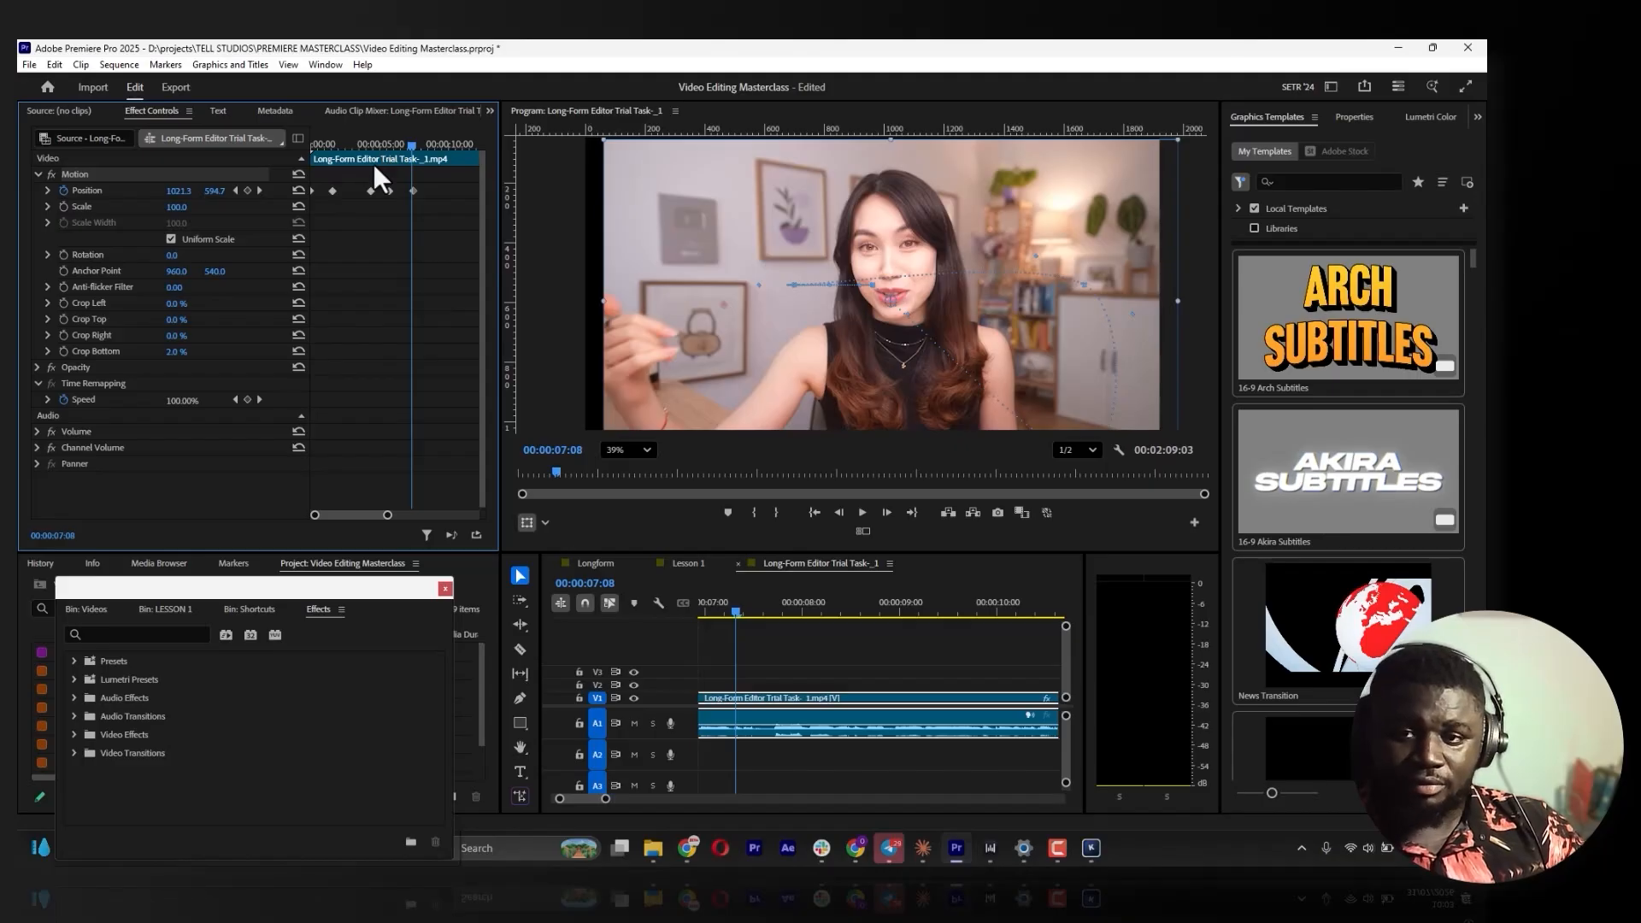
Play the opening of the animation briefly, return the playhead to 00:00:00:00, and save the project
drag(376, 147, 188, 168)
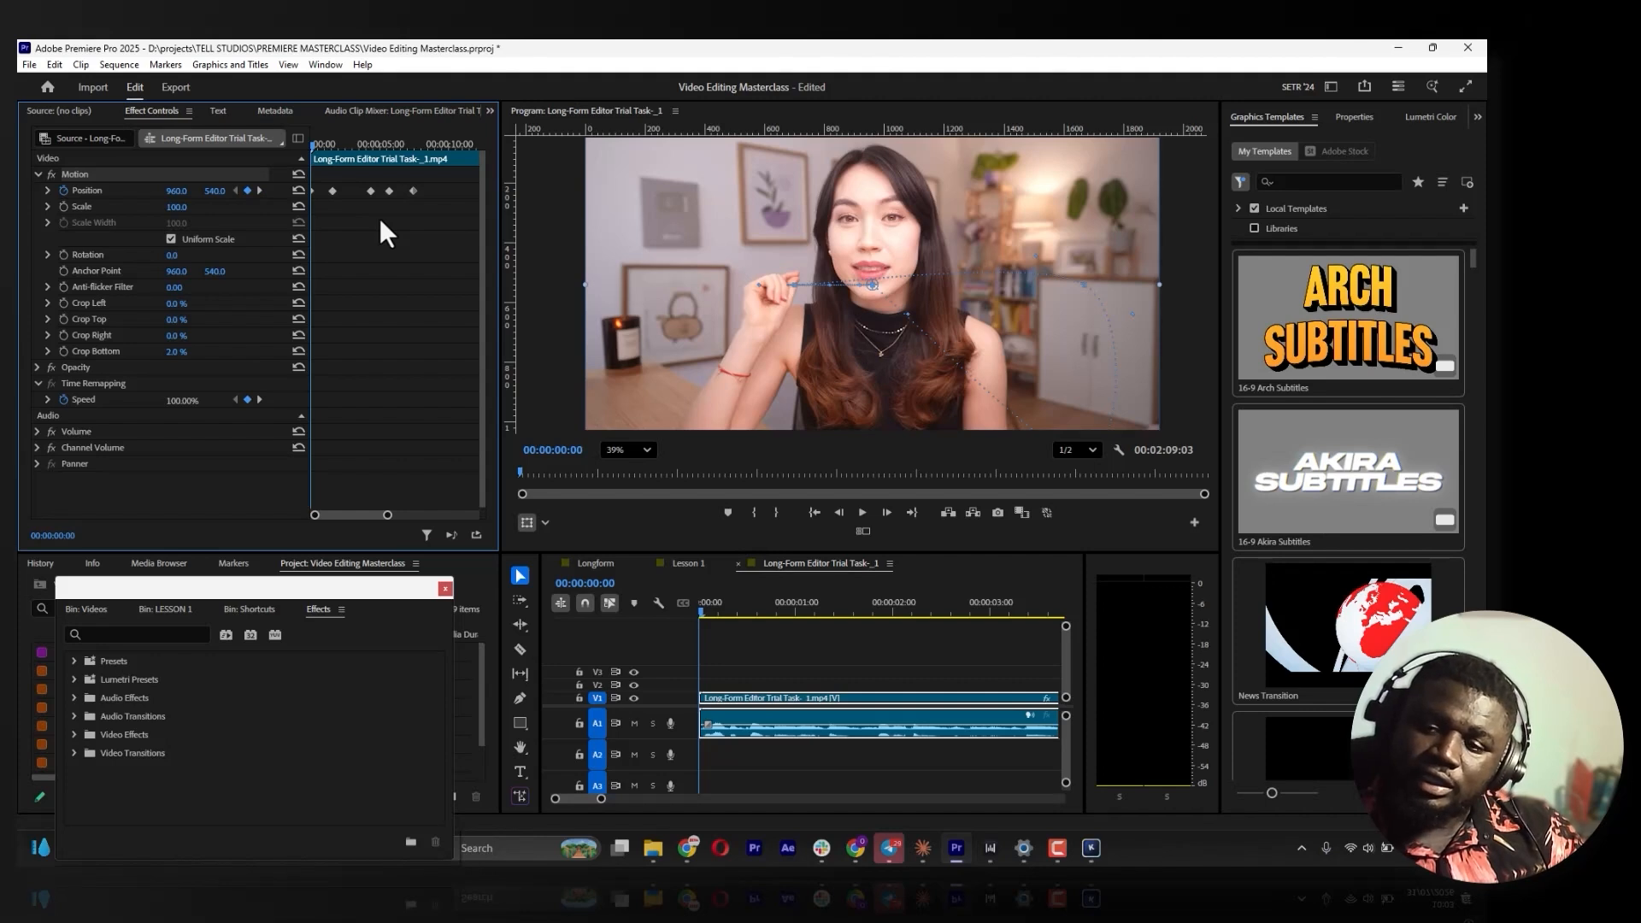
key(space)
key(space)
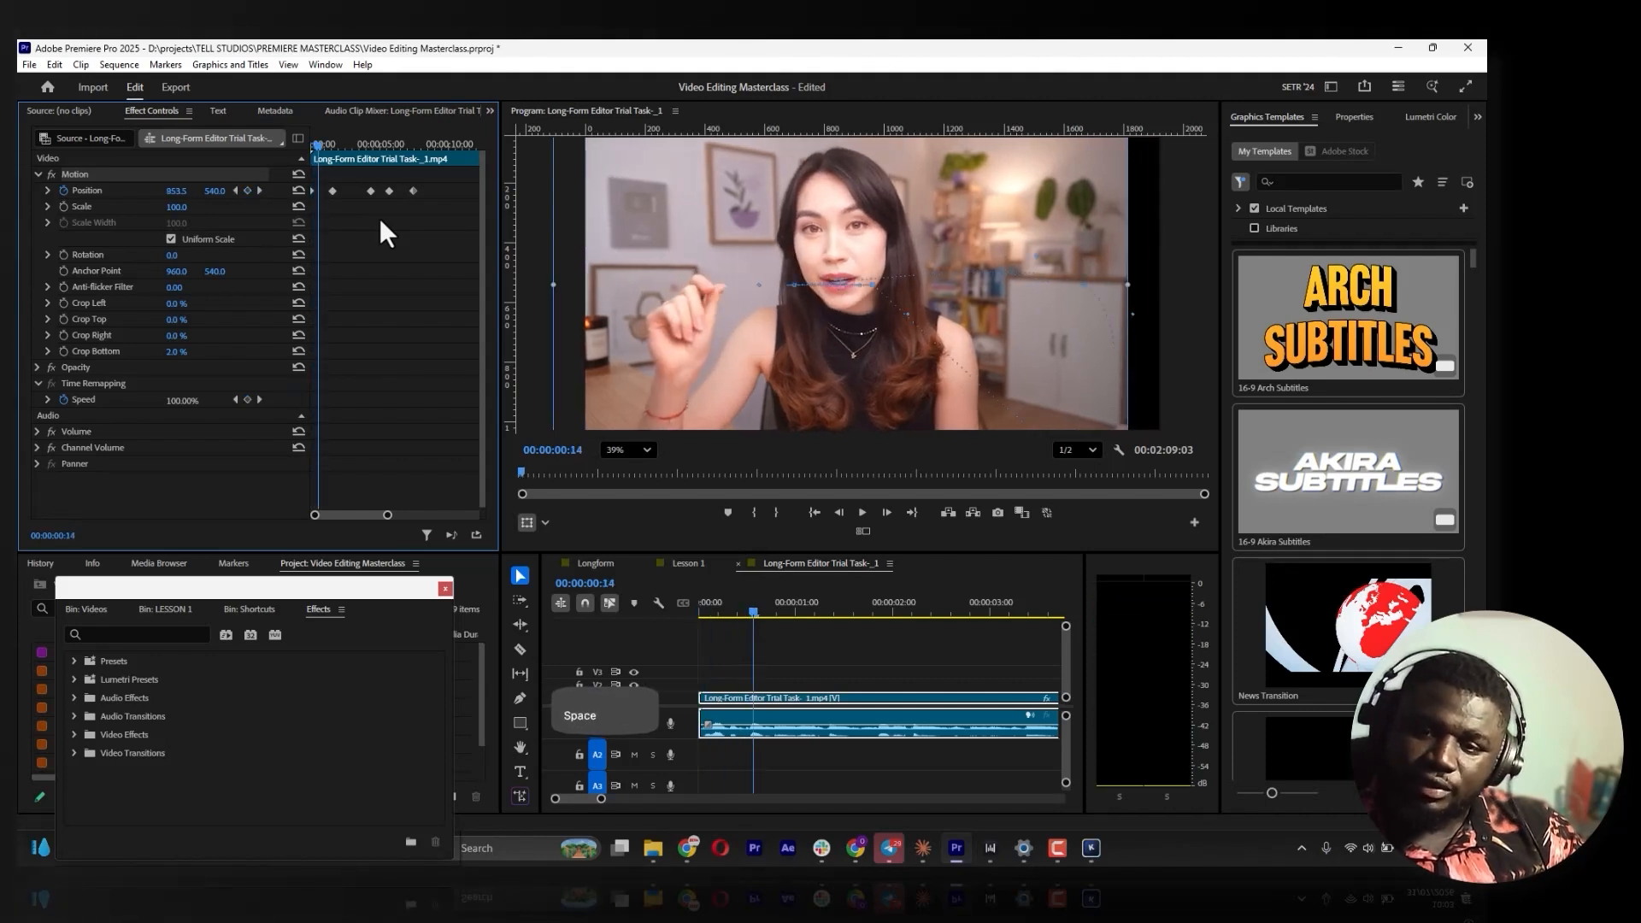
drag(352, 147, 205, 177)
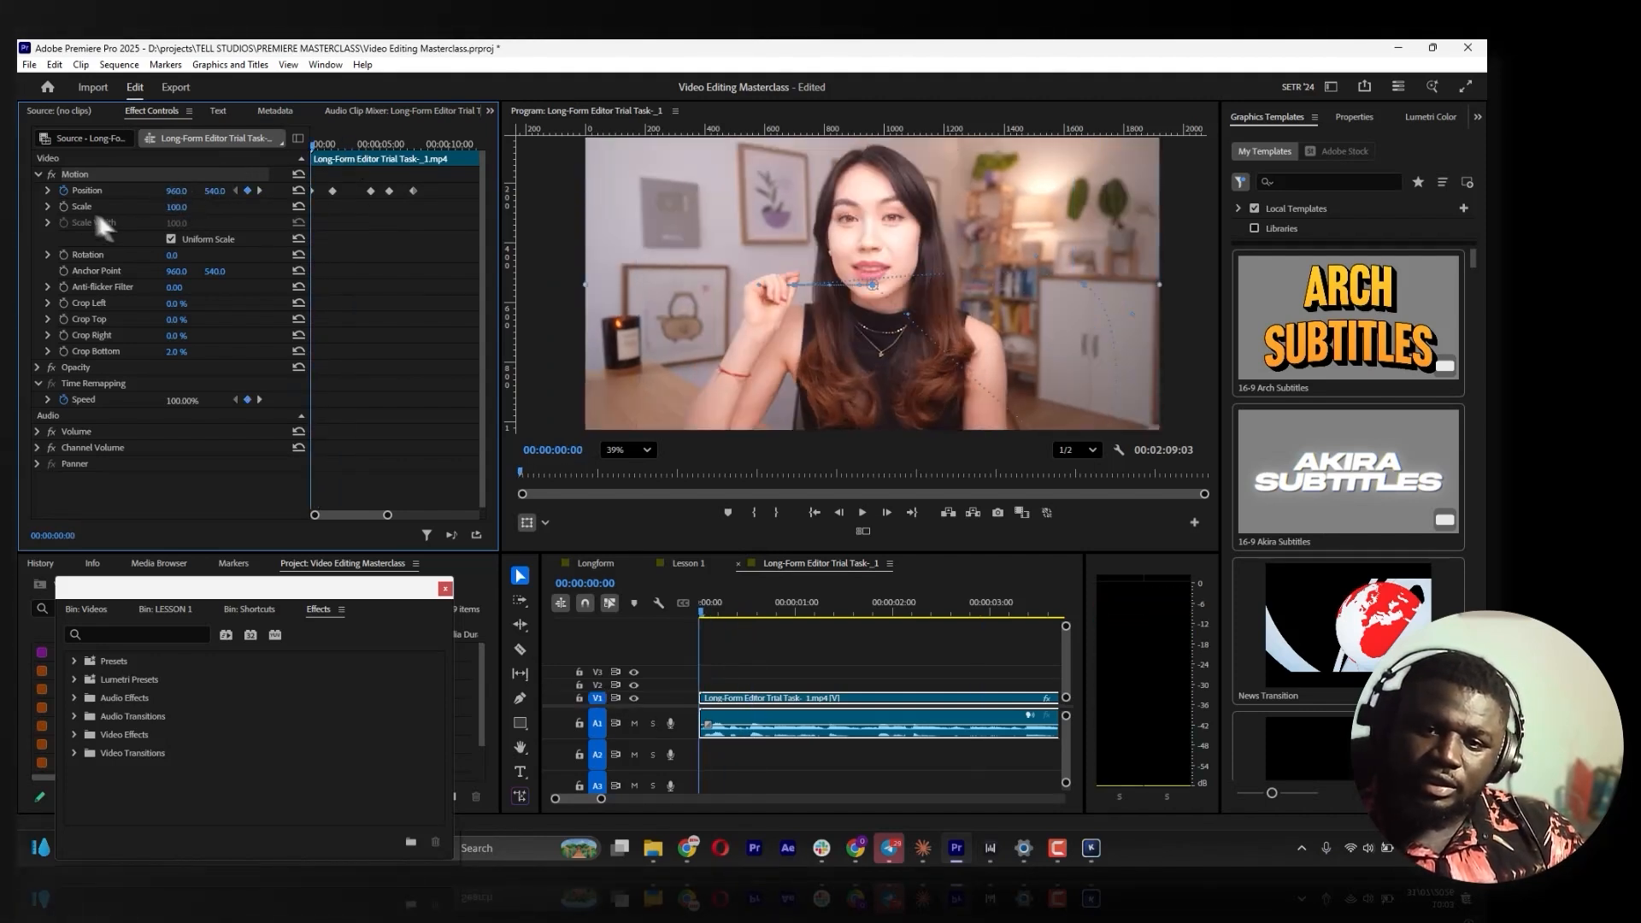
key(ctrl+s)
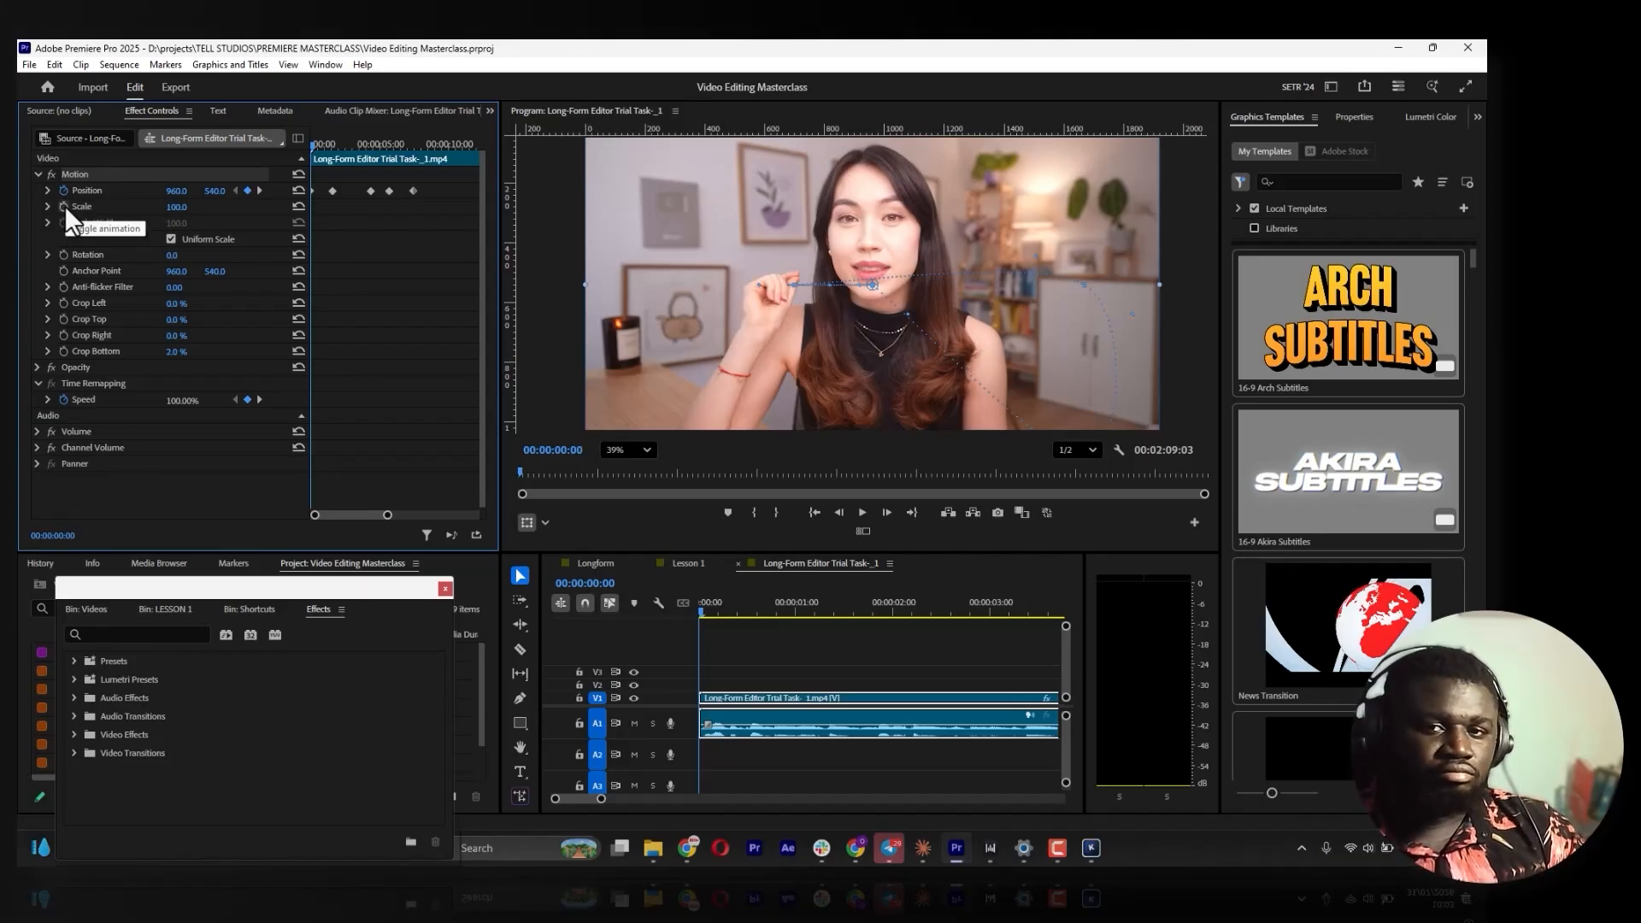
Add a Scale keyframe of 100 at 00:00:00:00 and a second one of 50 at 00:00:01:15
click(64, 206)
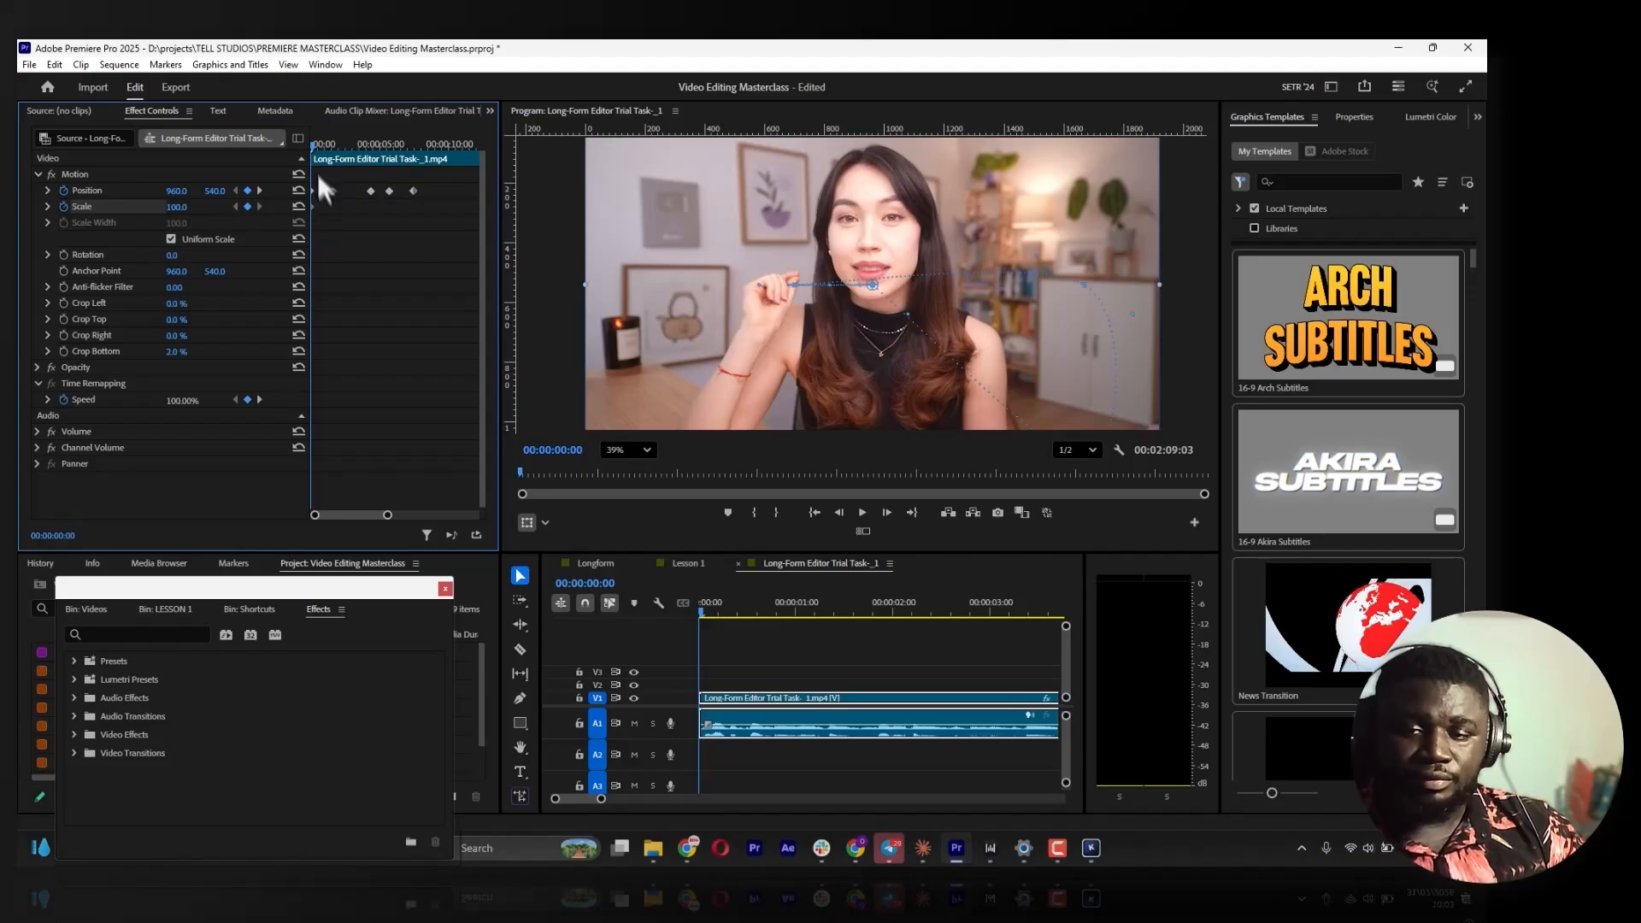
key(space)
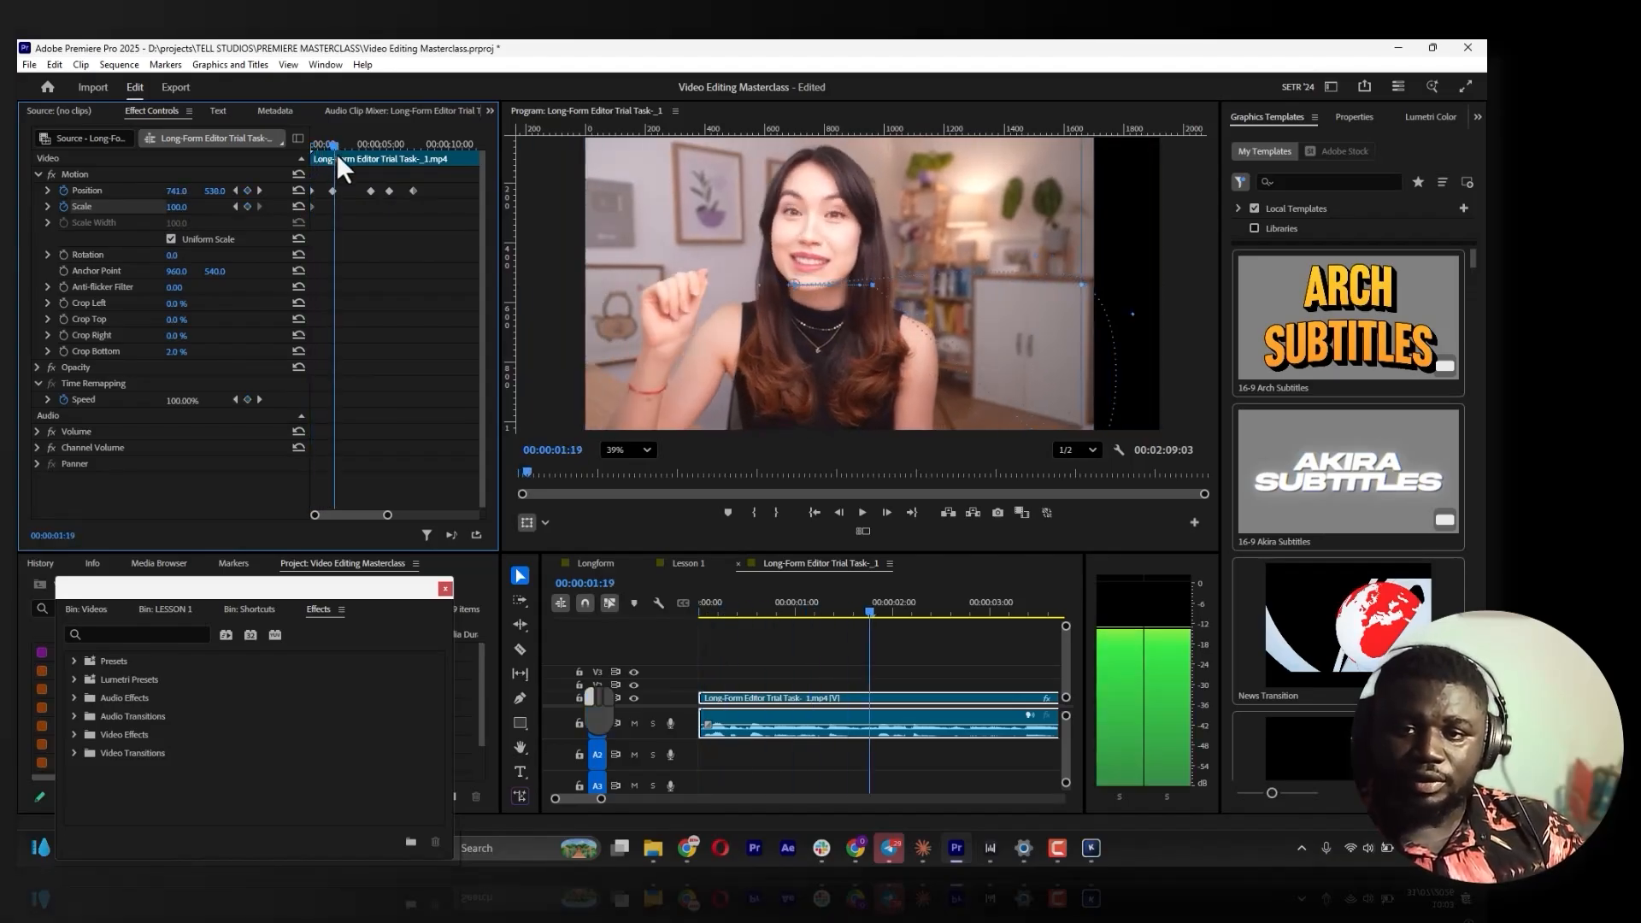
drag(335, 155, 333, 156)
drag(176, 208, 133, 208)
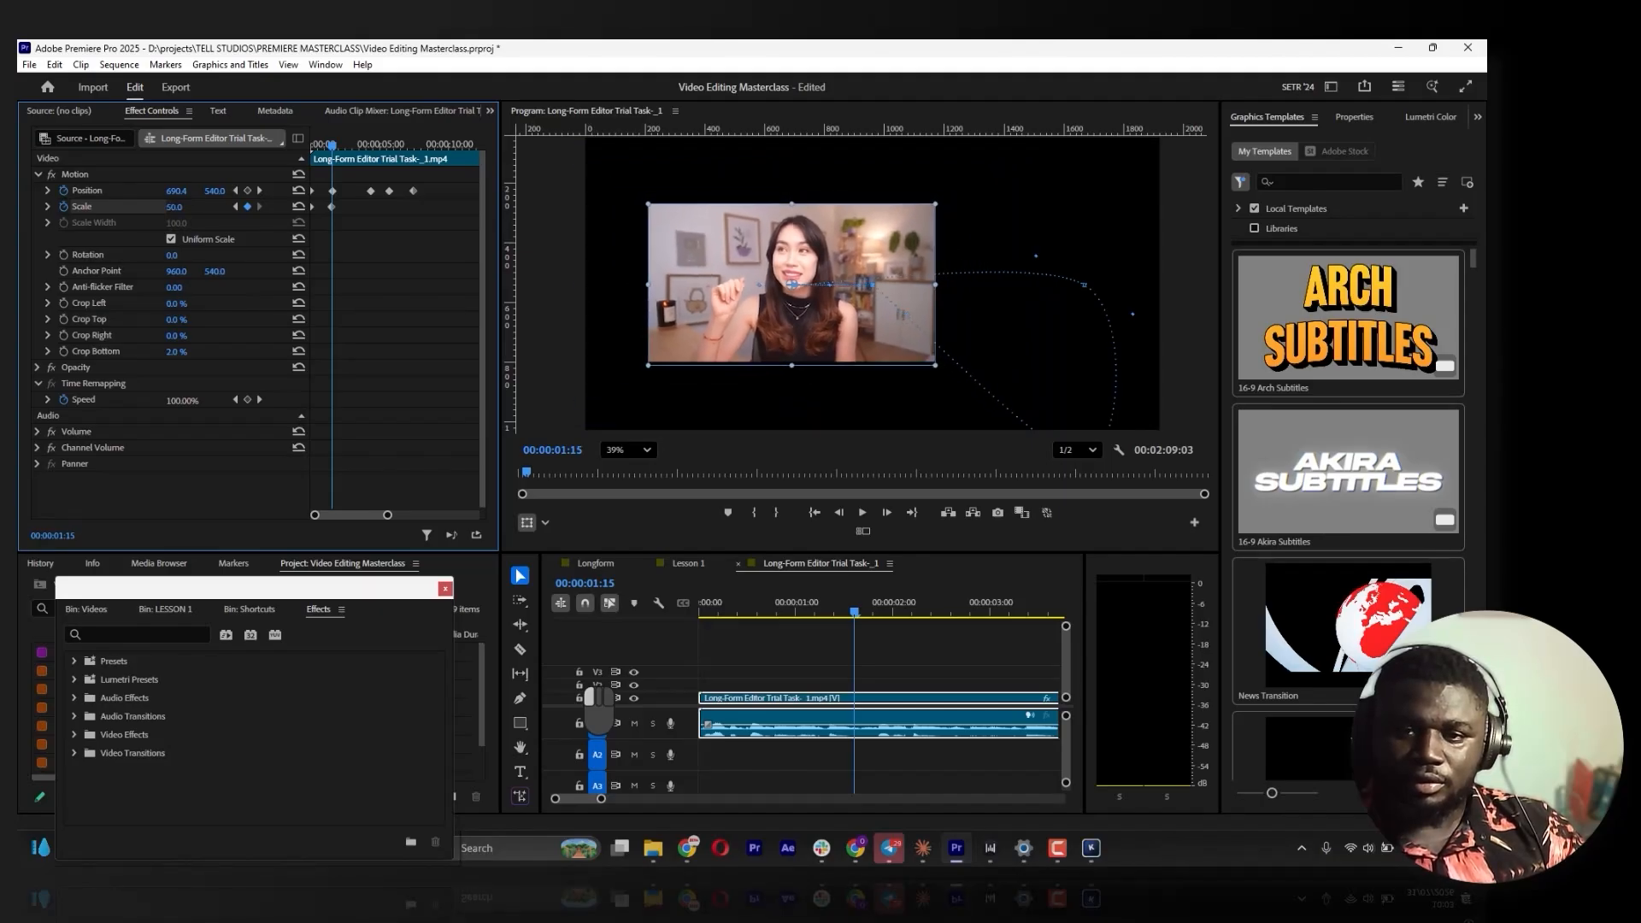
Reset the Scale keyframe at 00:00:01:15 to 100, set it to 57, and return the playhead to the sequence start
click(296, 207)
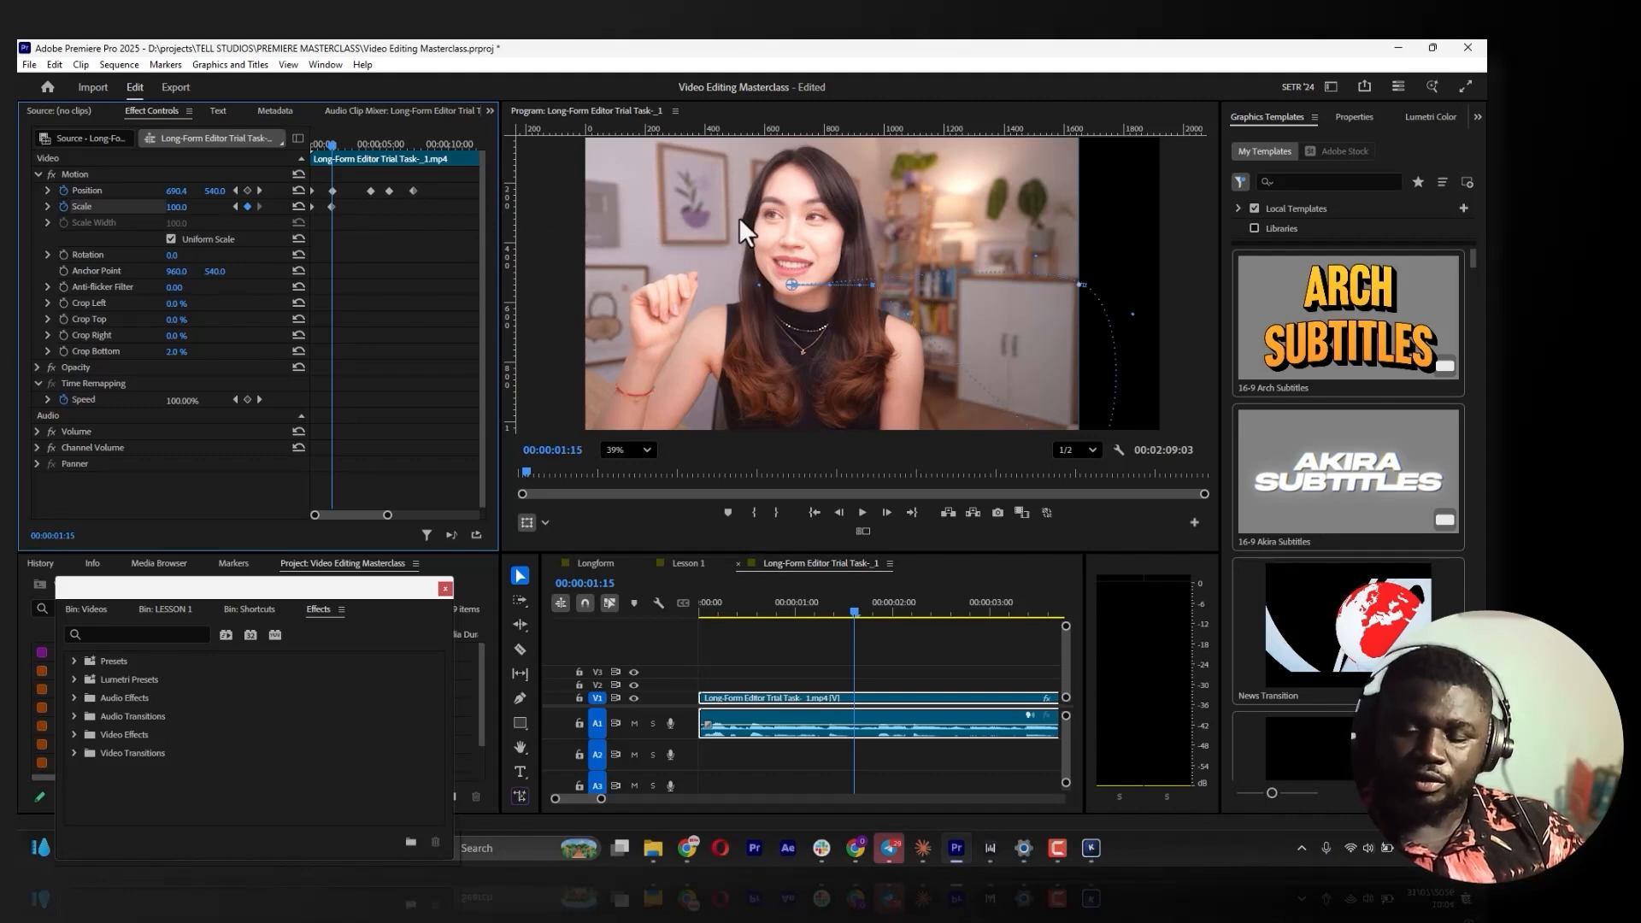
drag(182, 215, 146, 216)
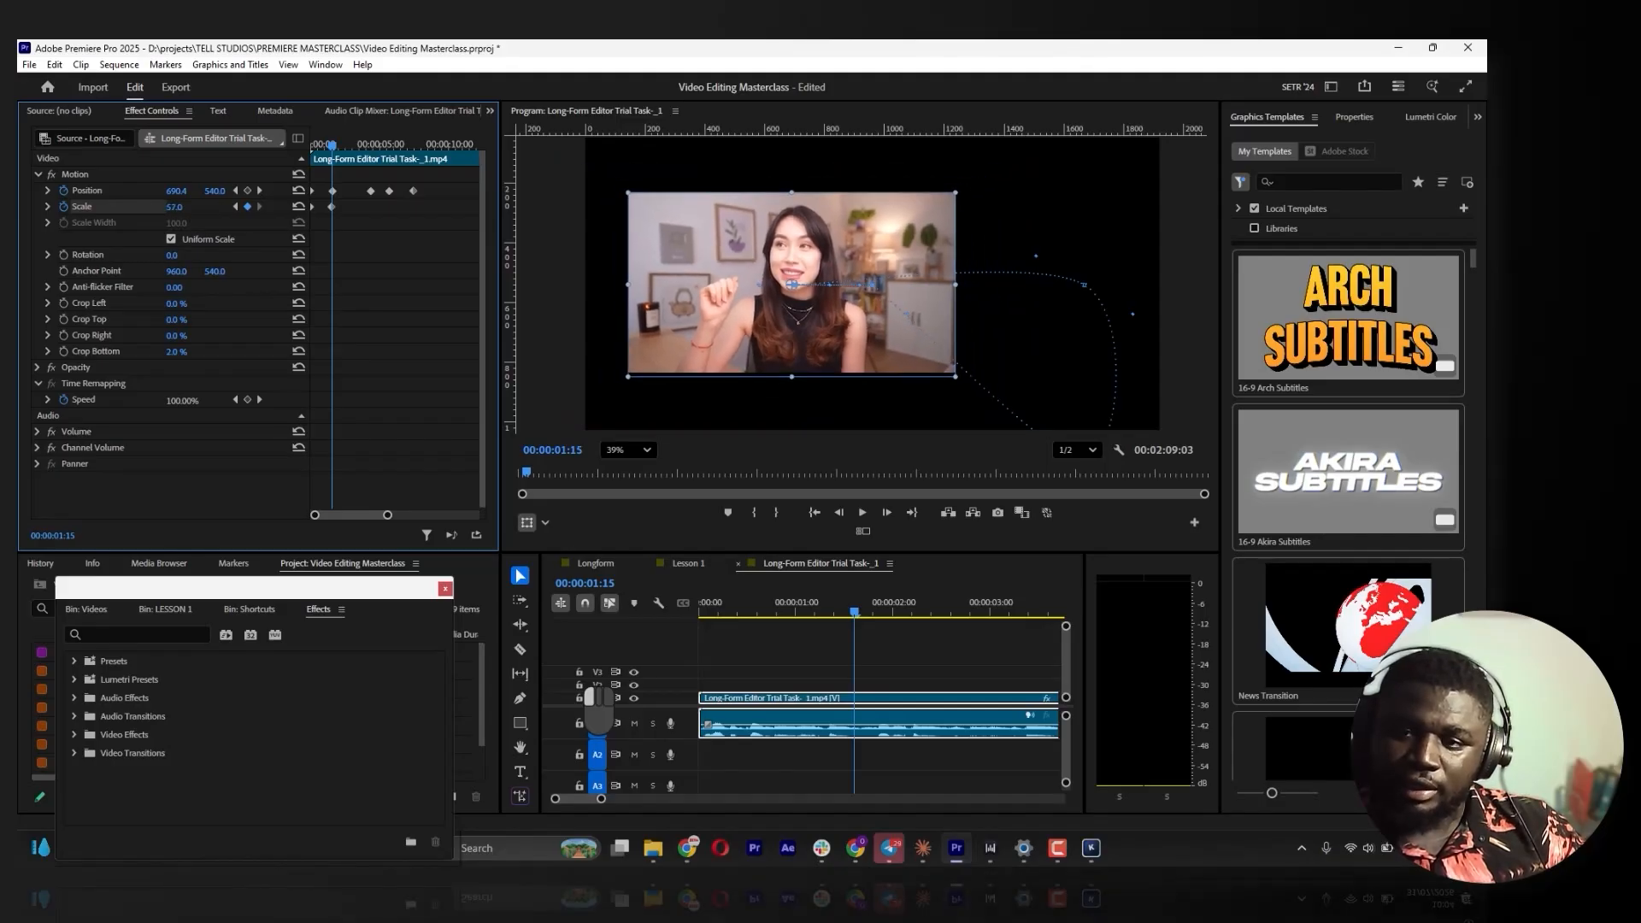
click(337, 146)
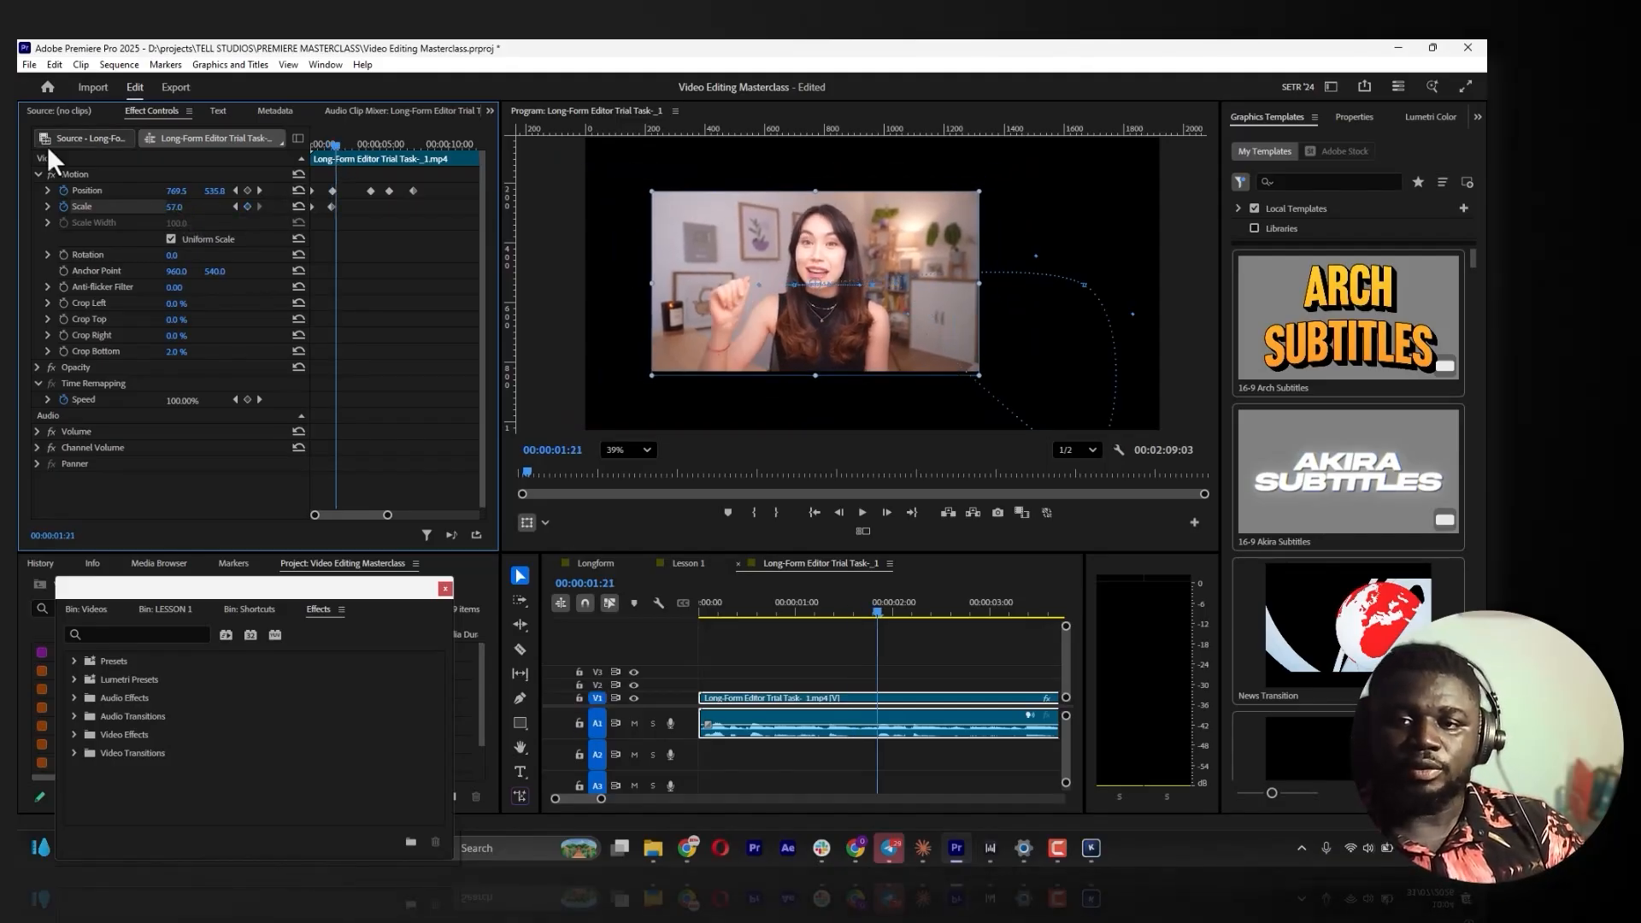
drag(328, 146, 218, 144)
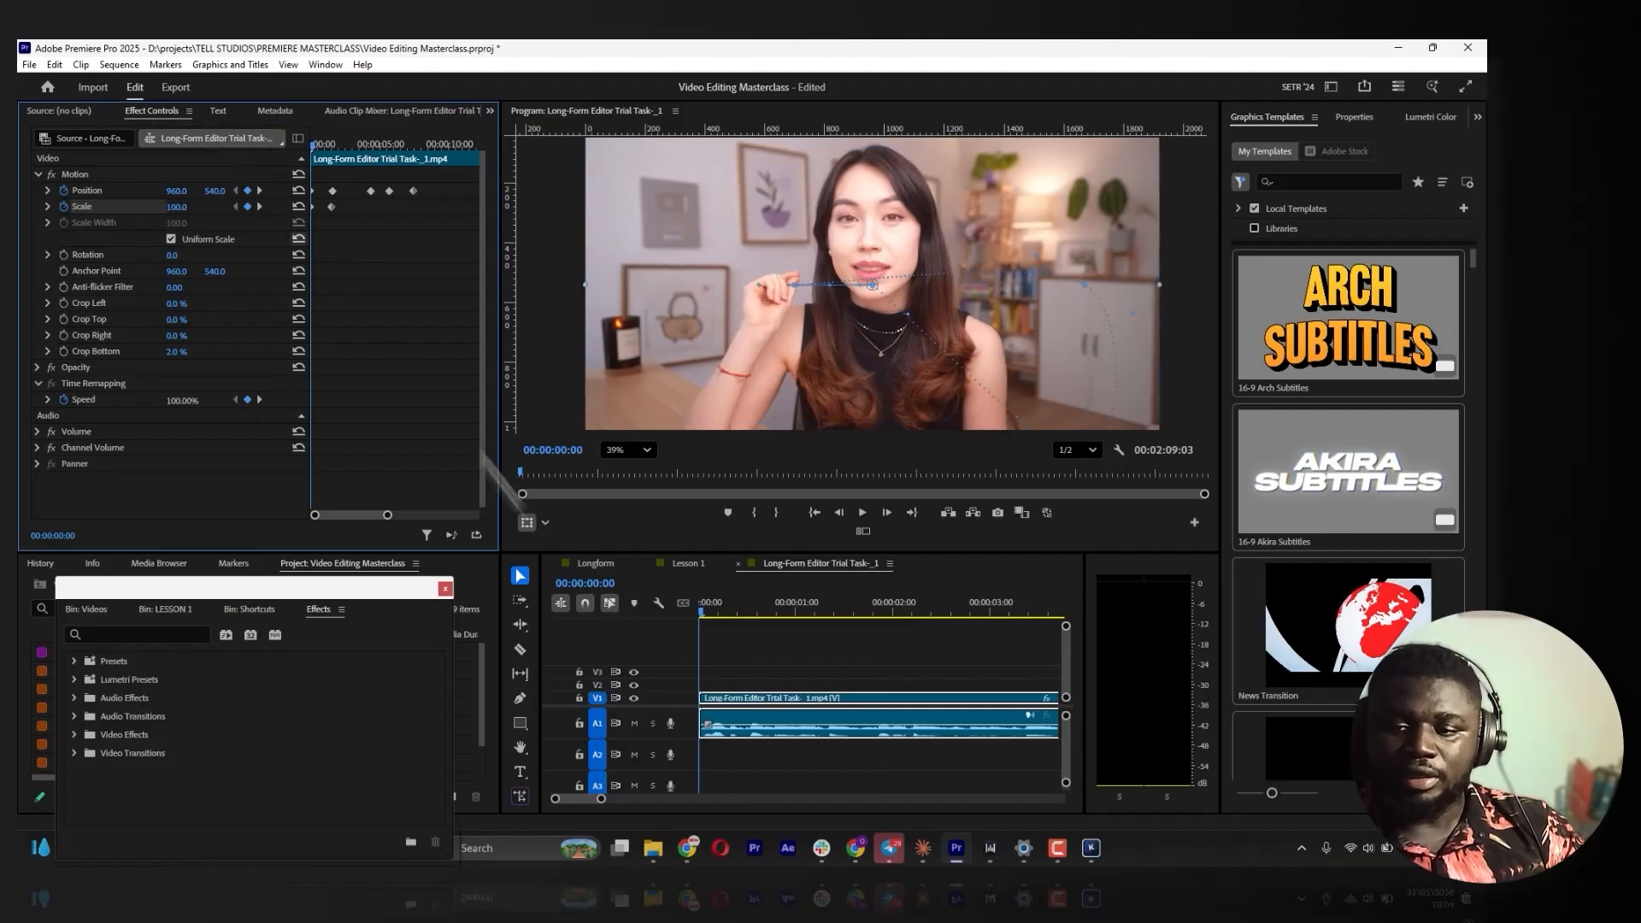
Play the Scale animation from the sequence start, and add a Scale keyframe of 9 at 00:00:03:09
key(space)
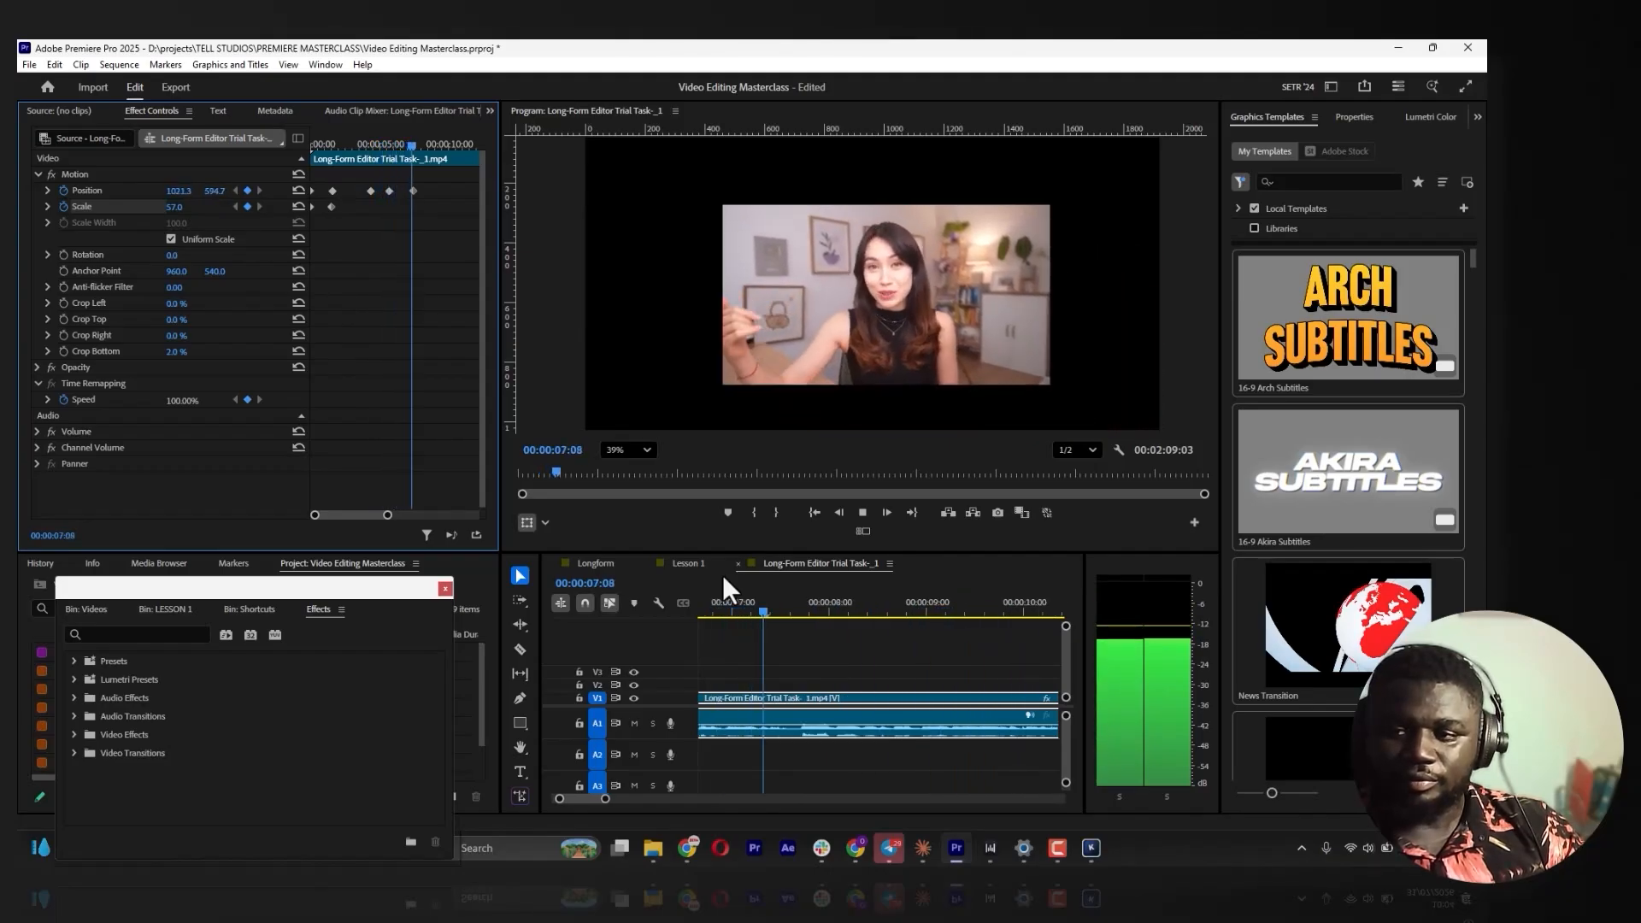
key(space)
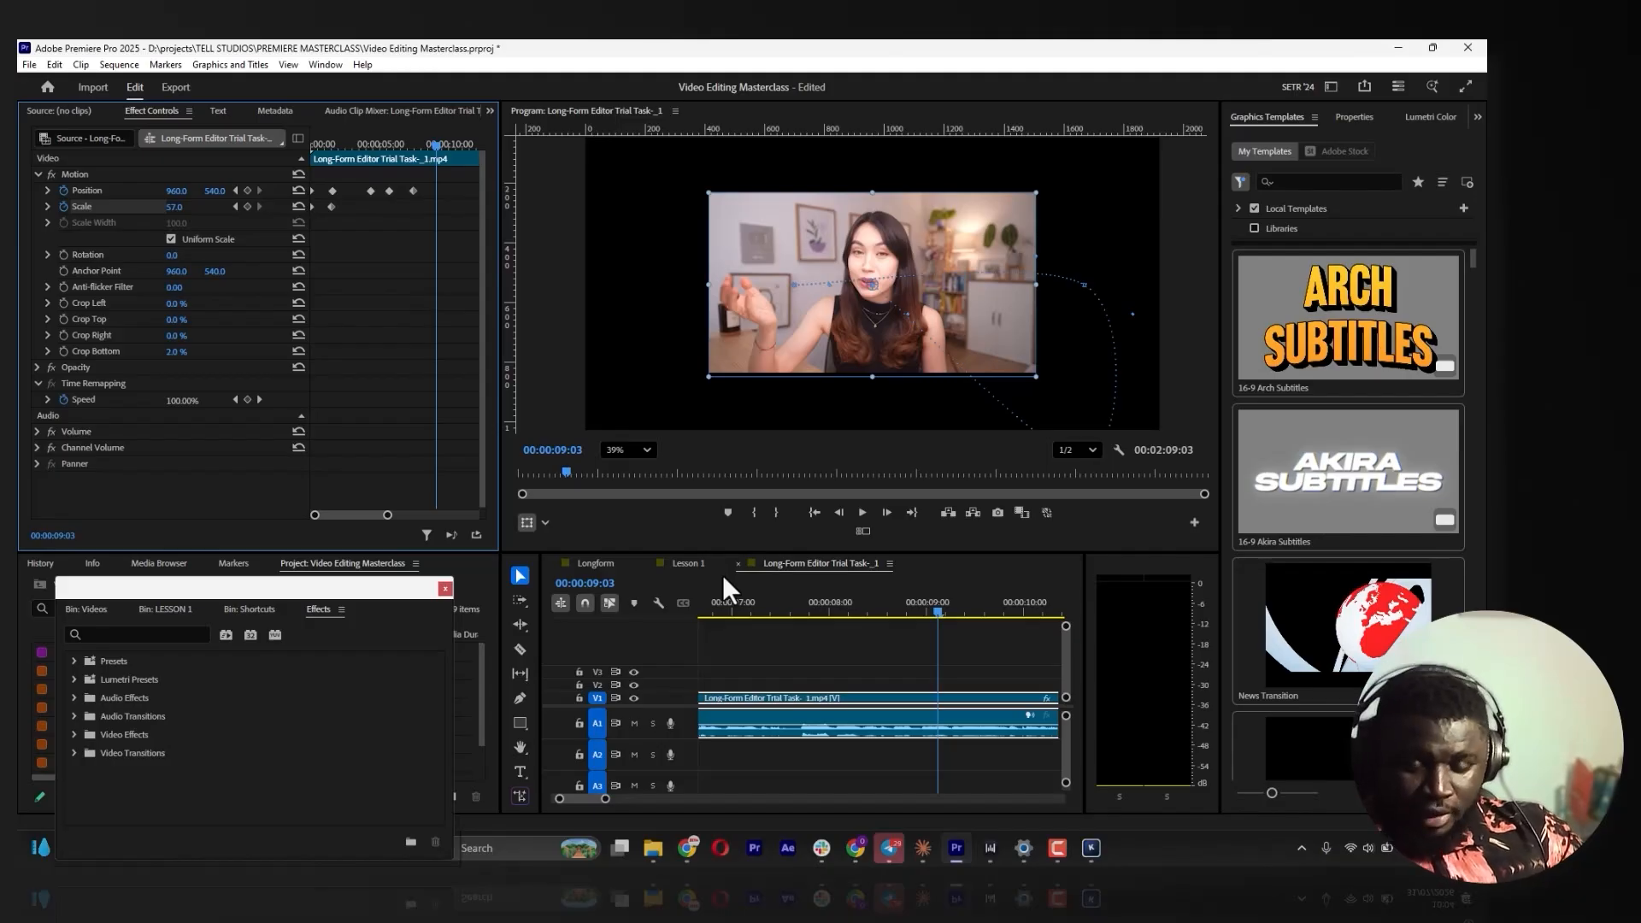
drag(354, 149, 362, 153)
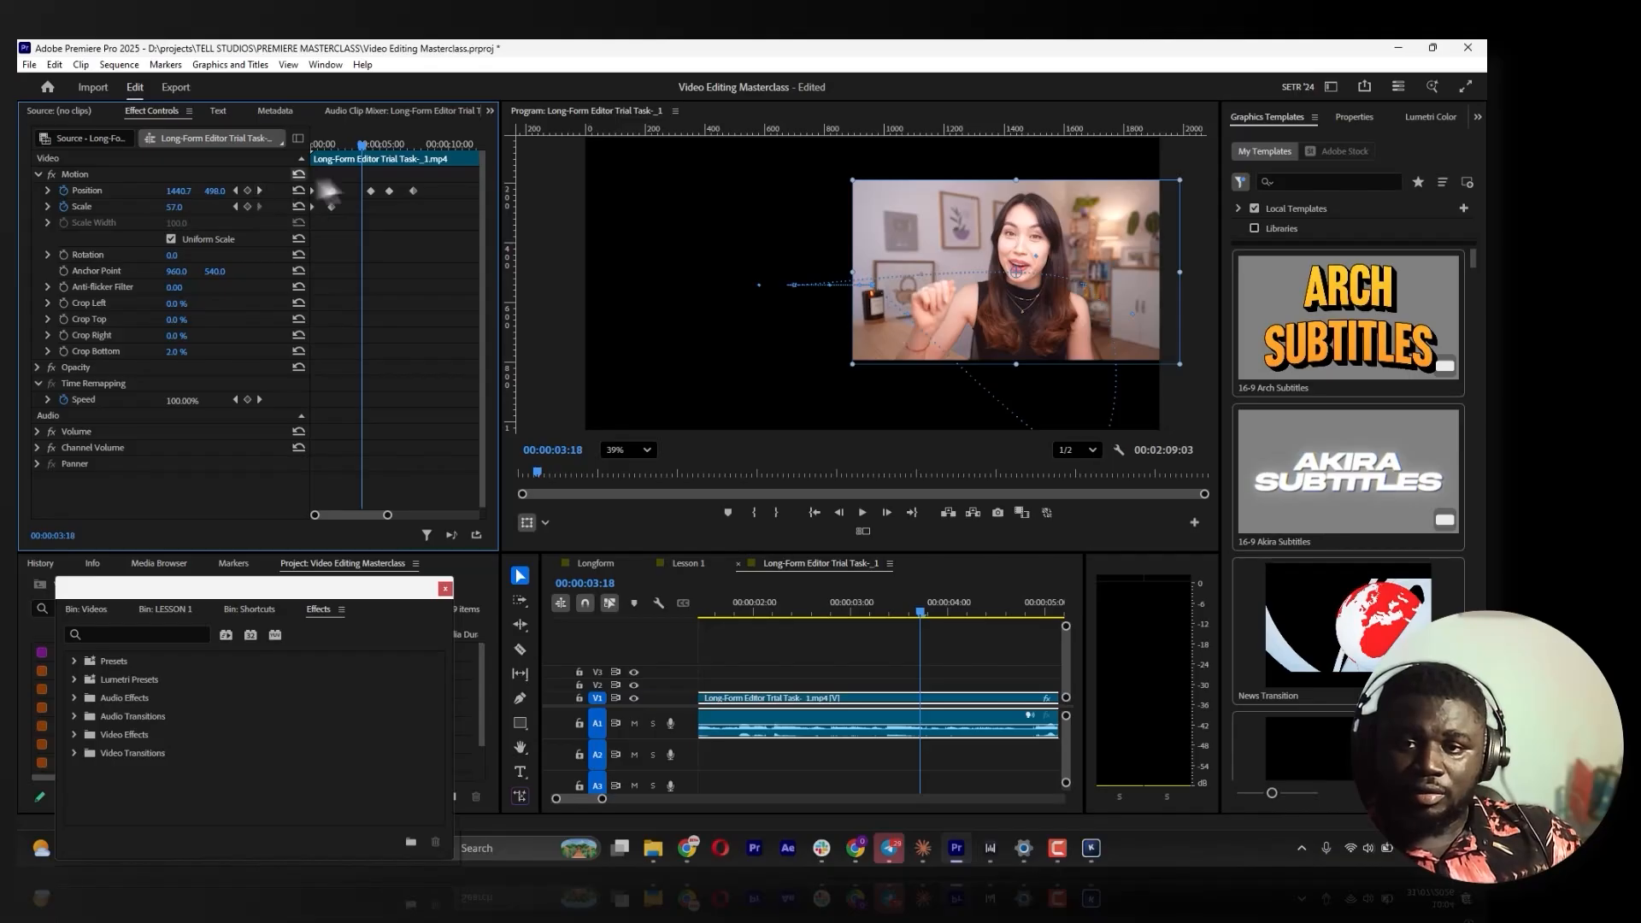
click(355, 145)
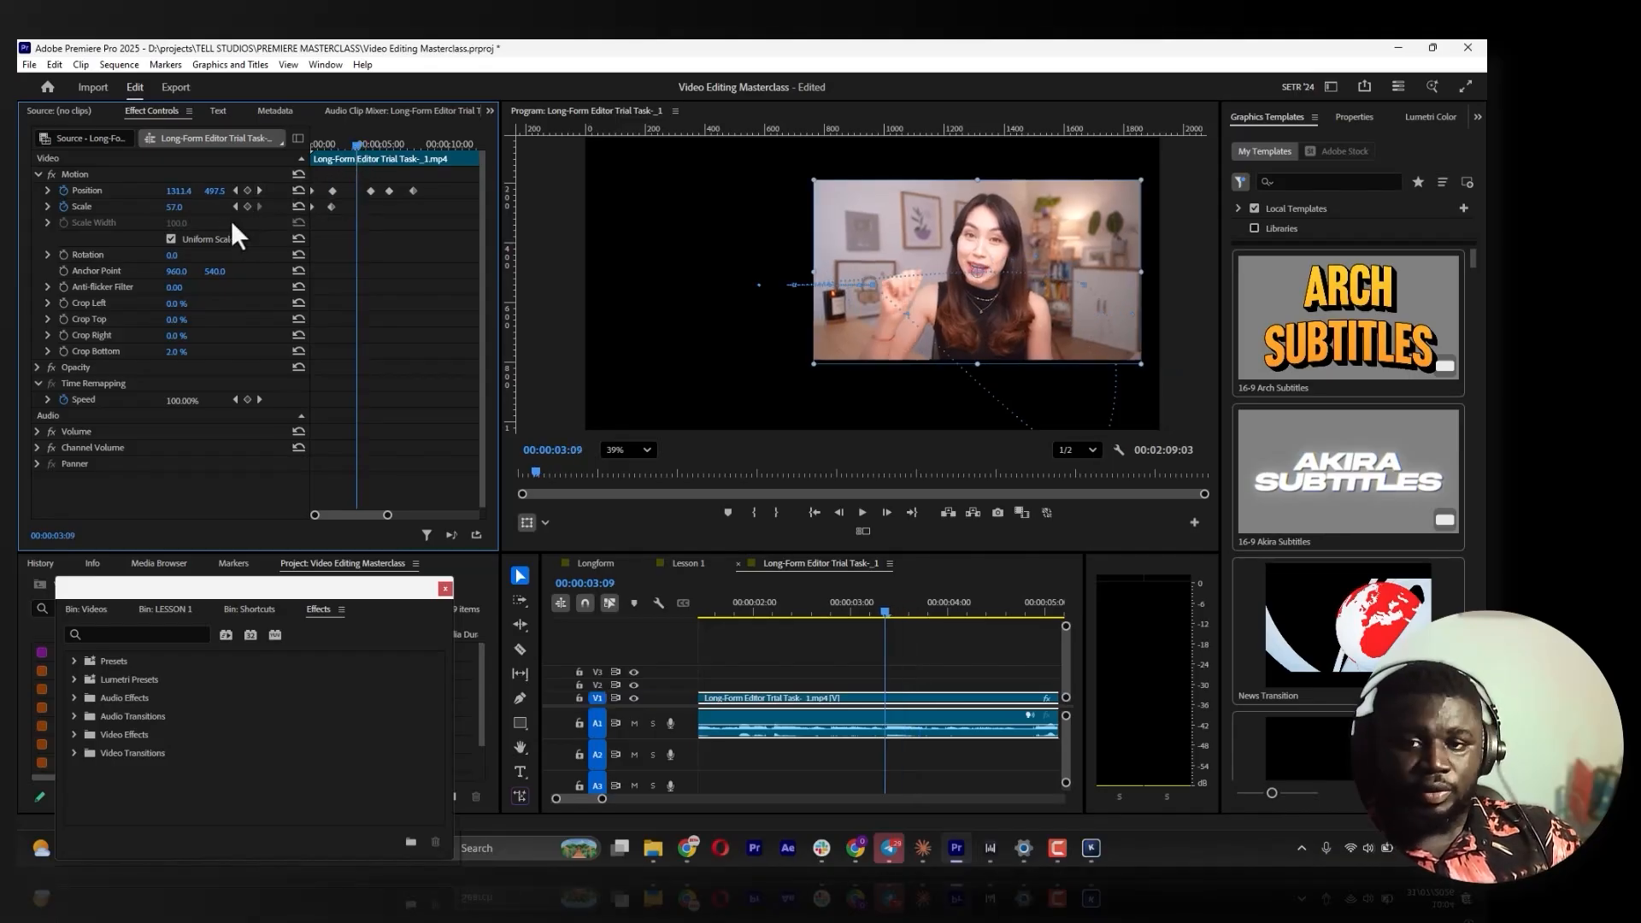
drag(174, 207, 133, 207)
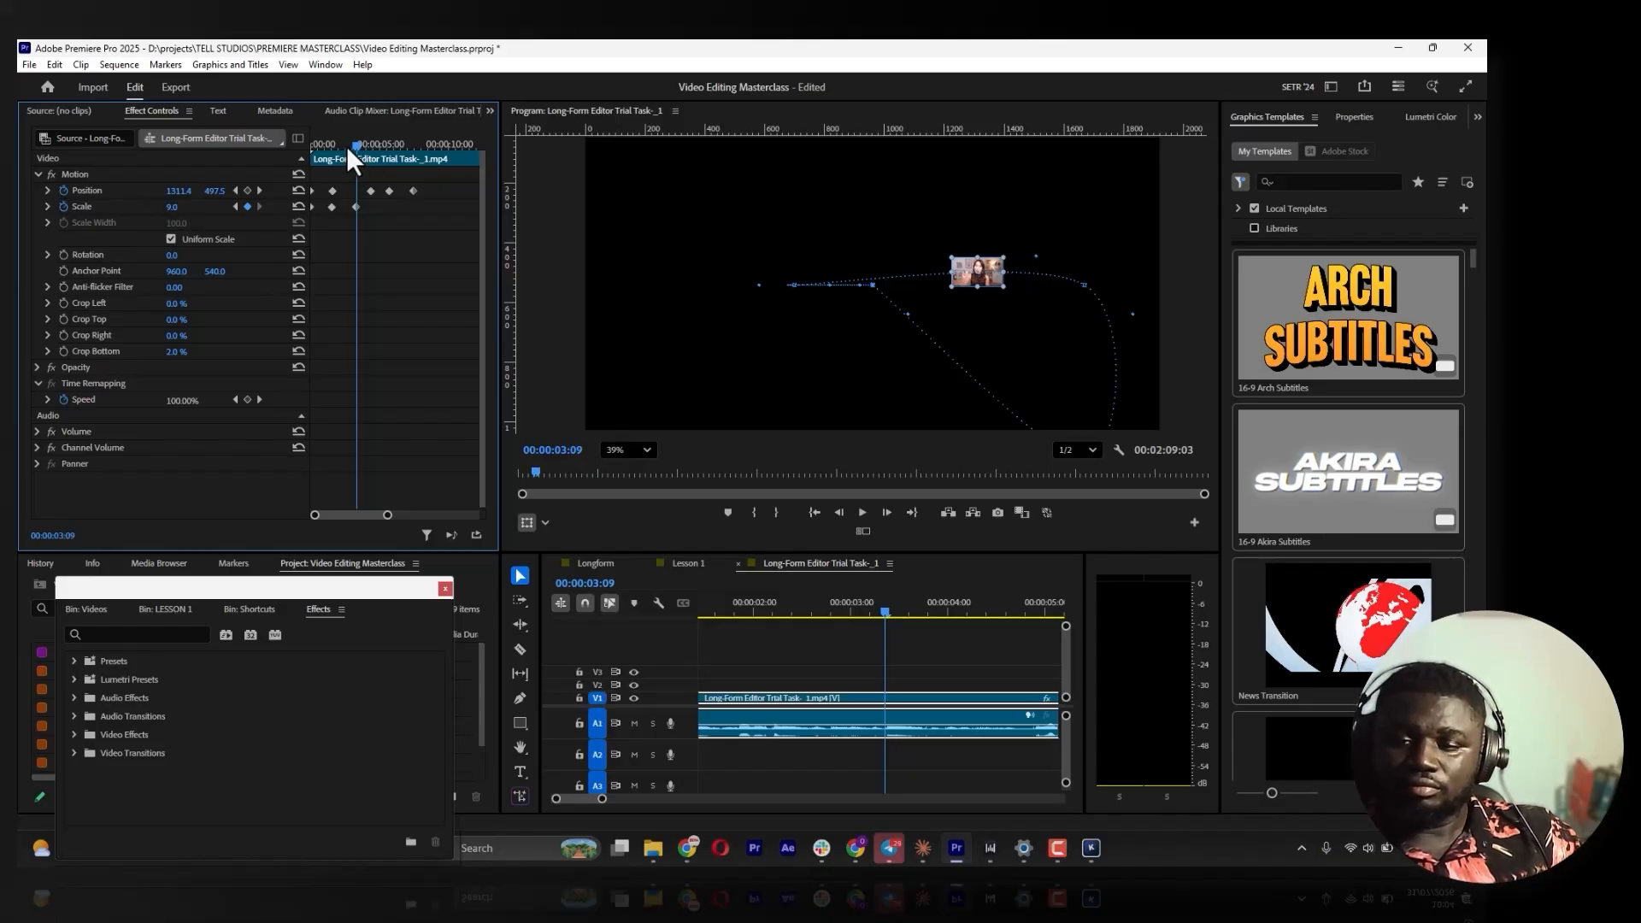
Play the shrinking animation from the sequence start to 00:00:05:04, and add a Scale keyframe of 53 there
key(Home)
key(space)
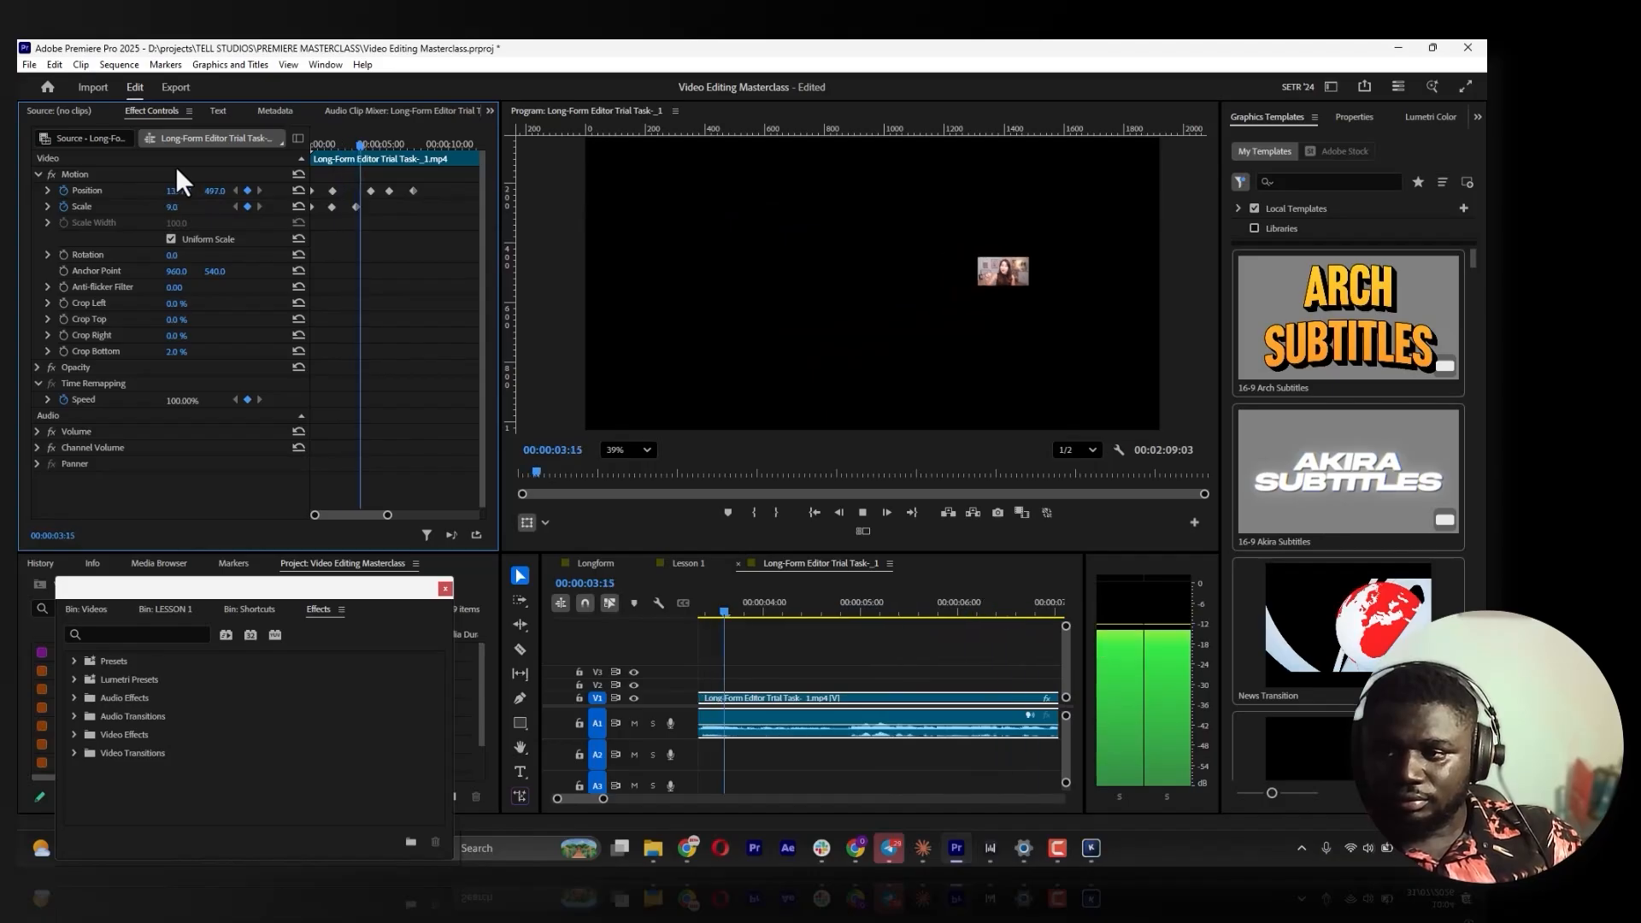
key(space)
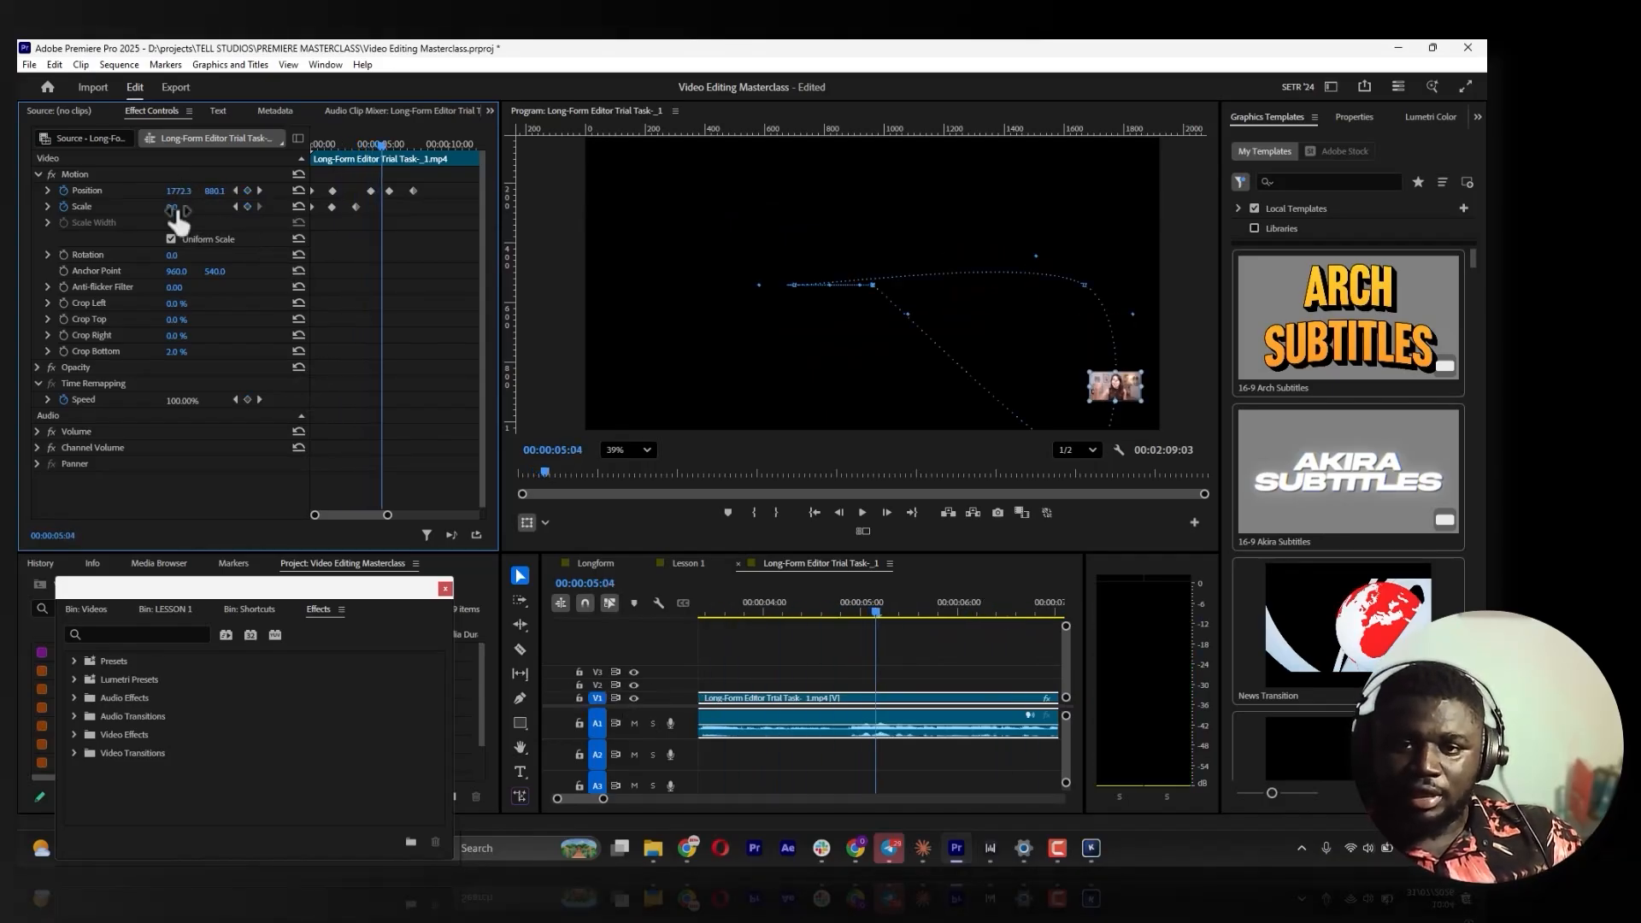
drag(172, 209, 203, 218)
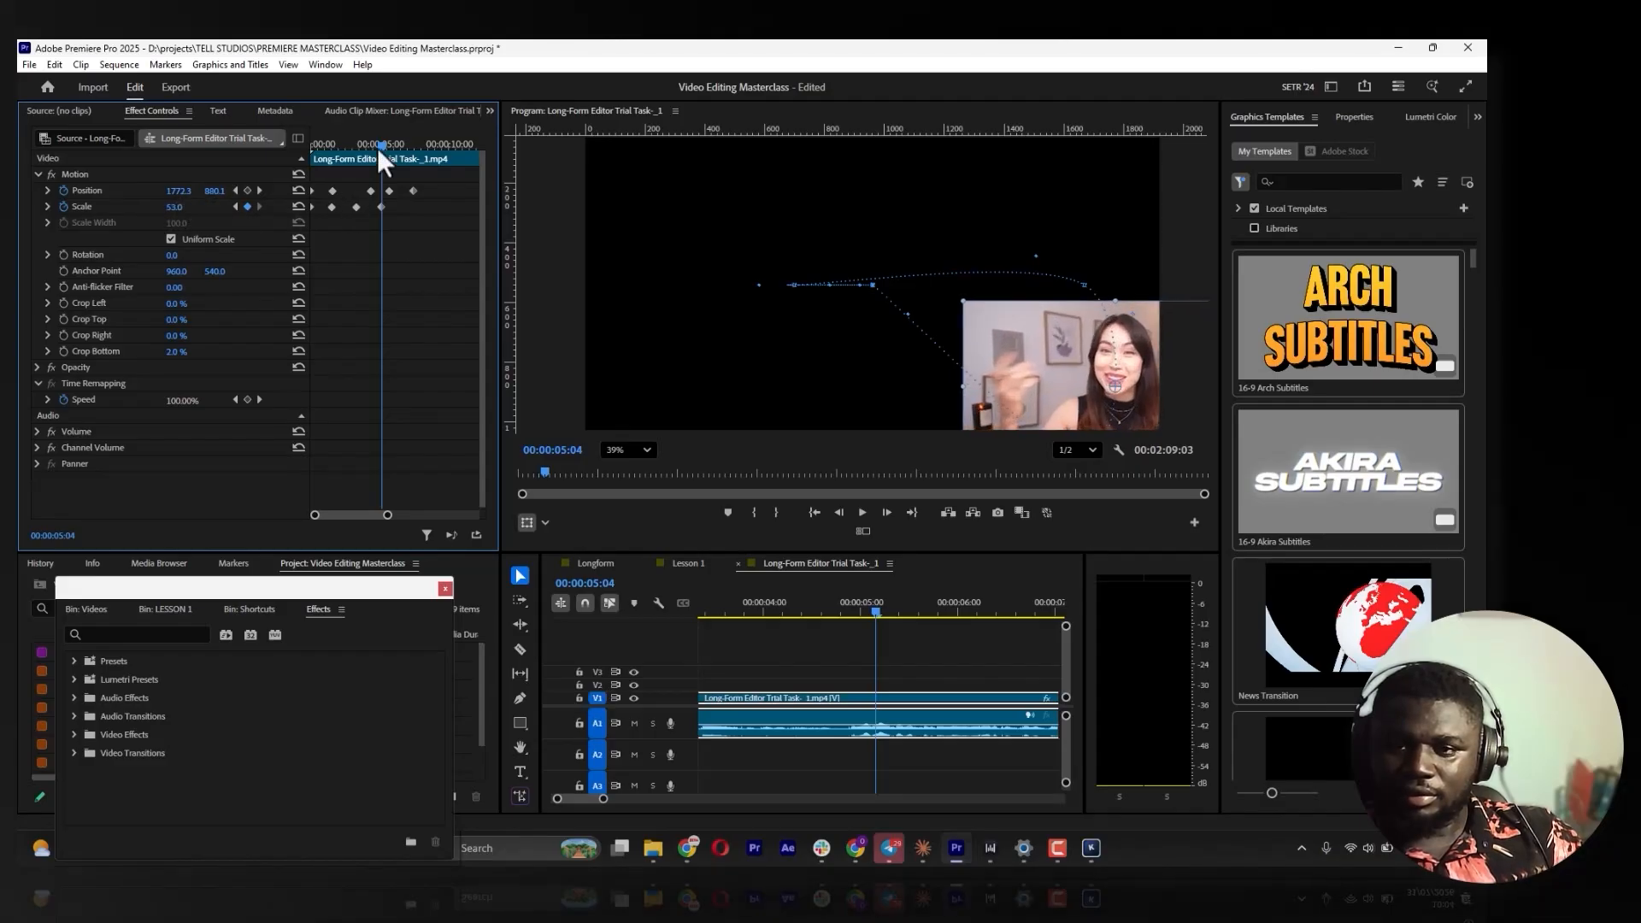
Play on to 00:00:08:09, raise Scale to 90 there, and reset that keyframe to 100
drag(378, 147, 350, 143)
key(space)
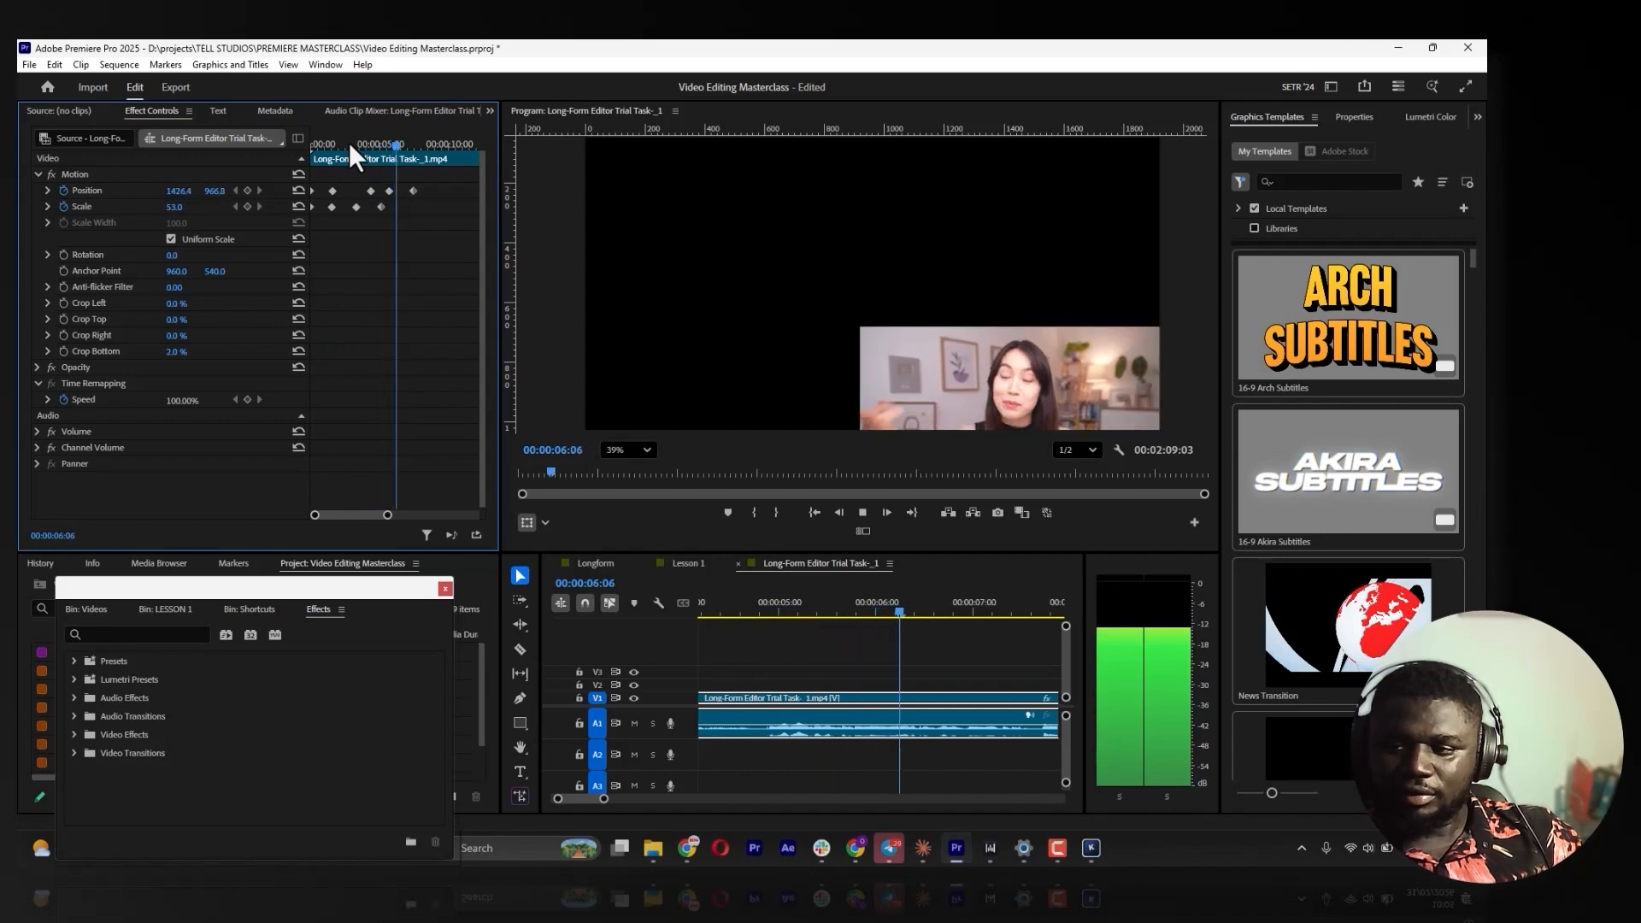
key(space)
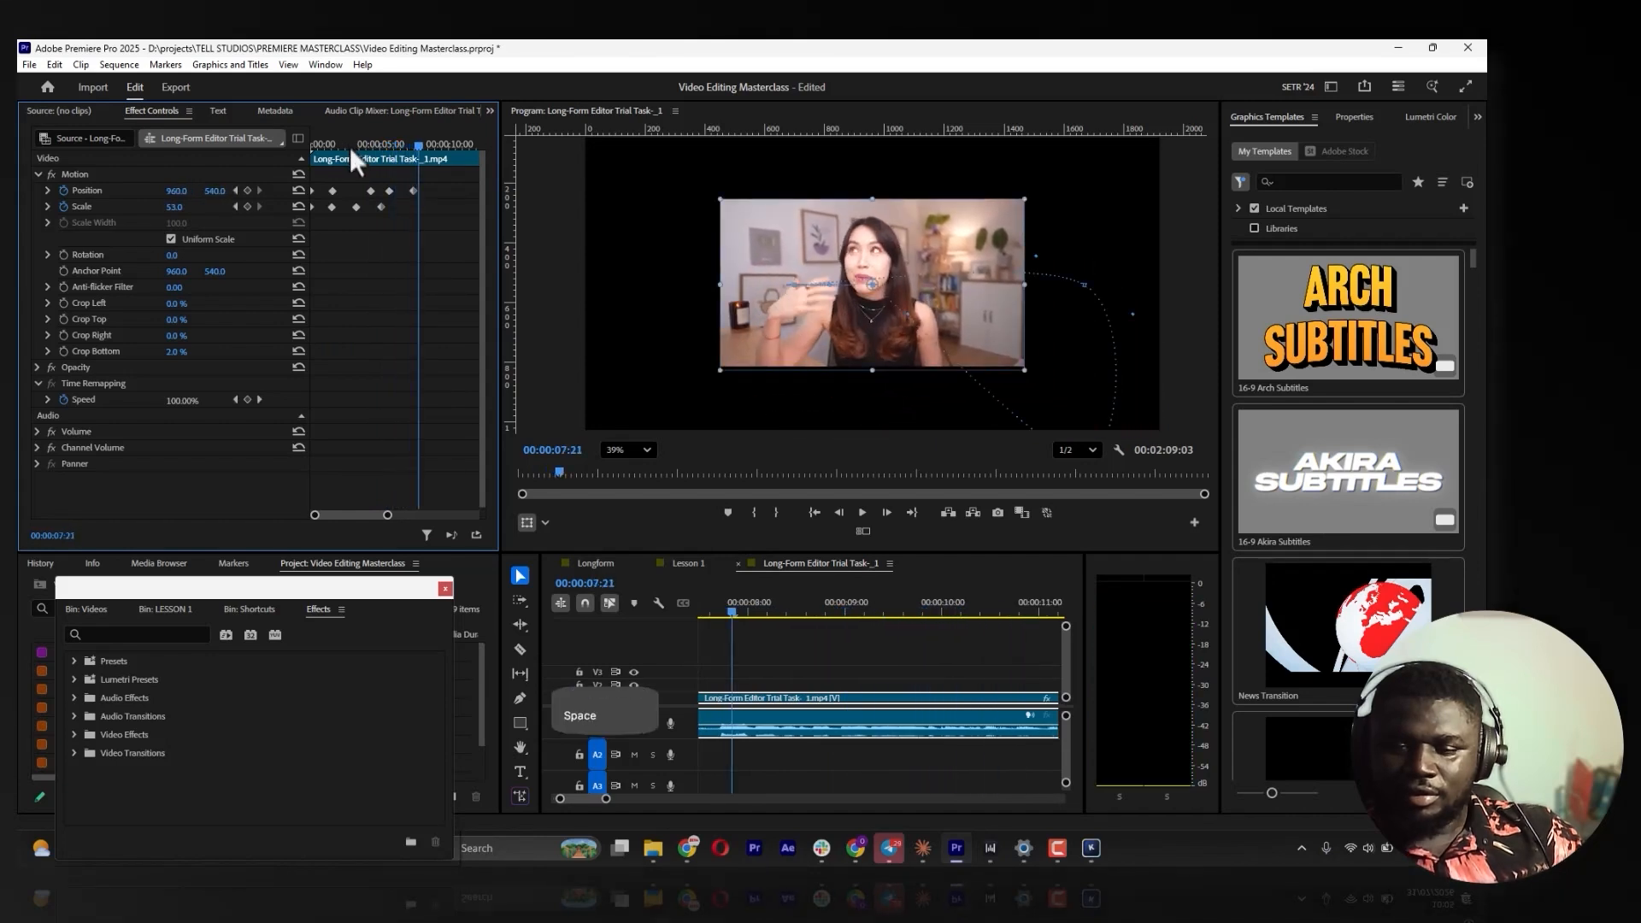
key(space)
key(space)
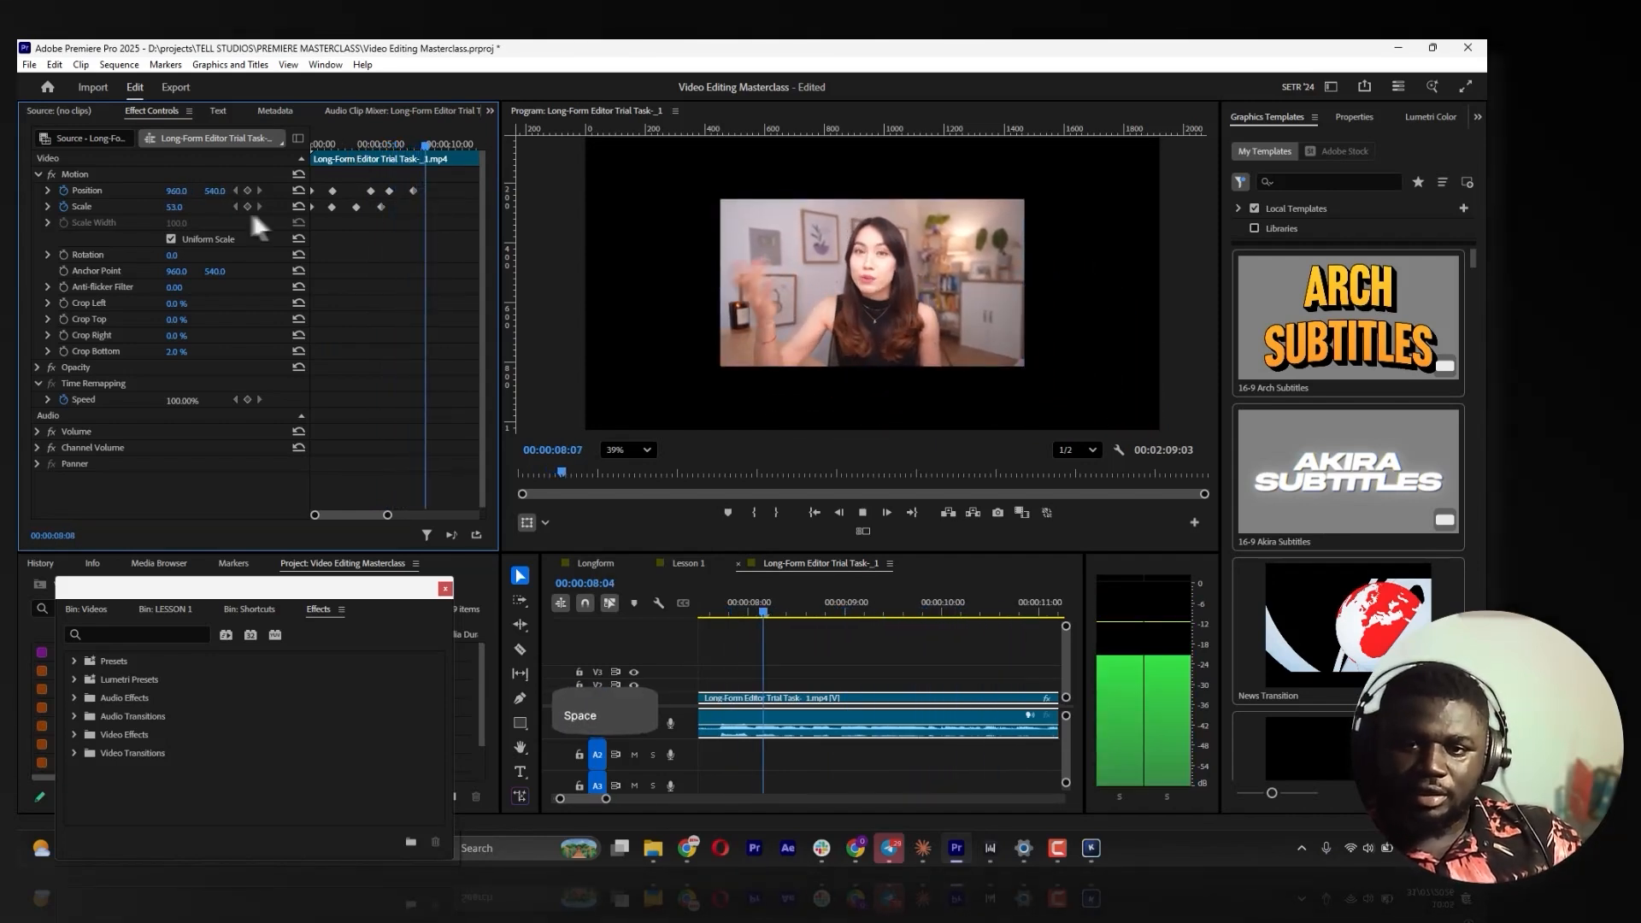
drag(174, 207, 282, 218)
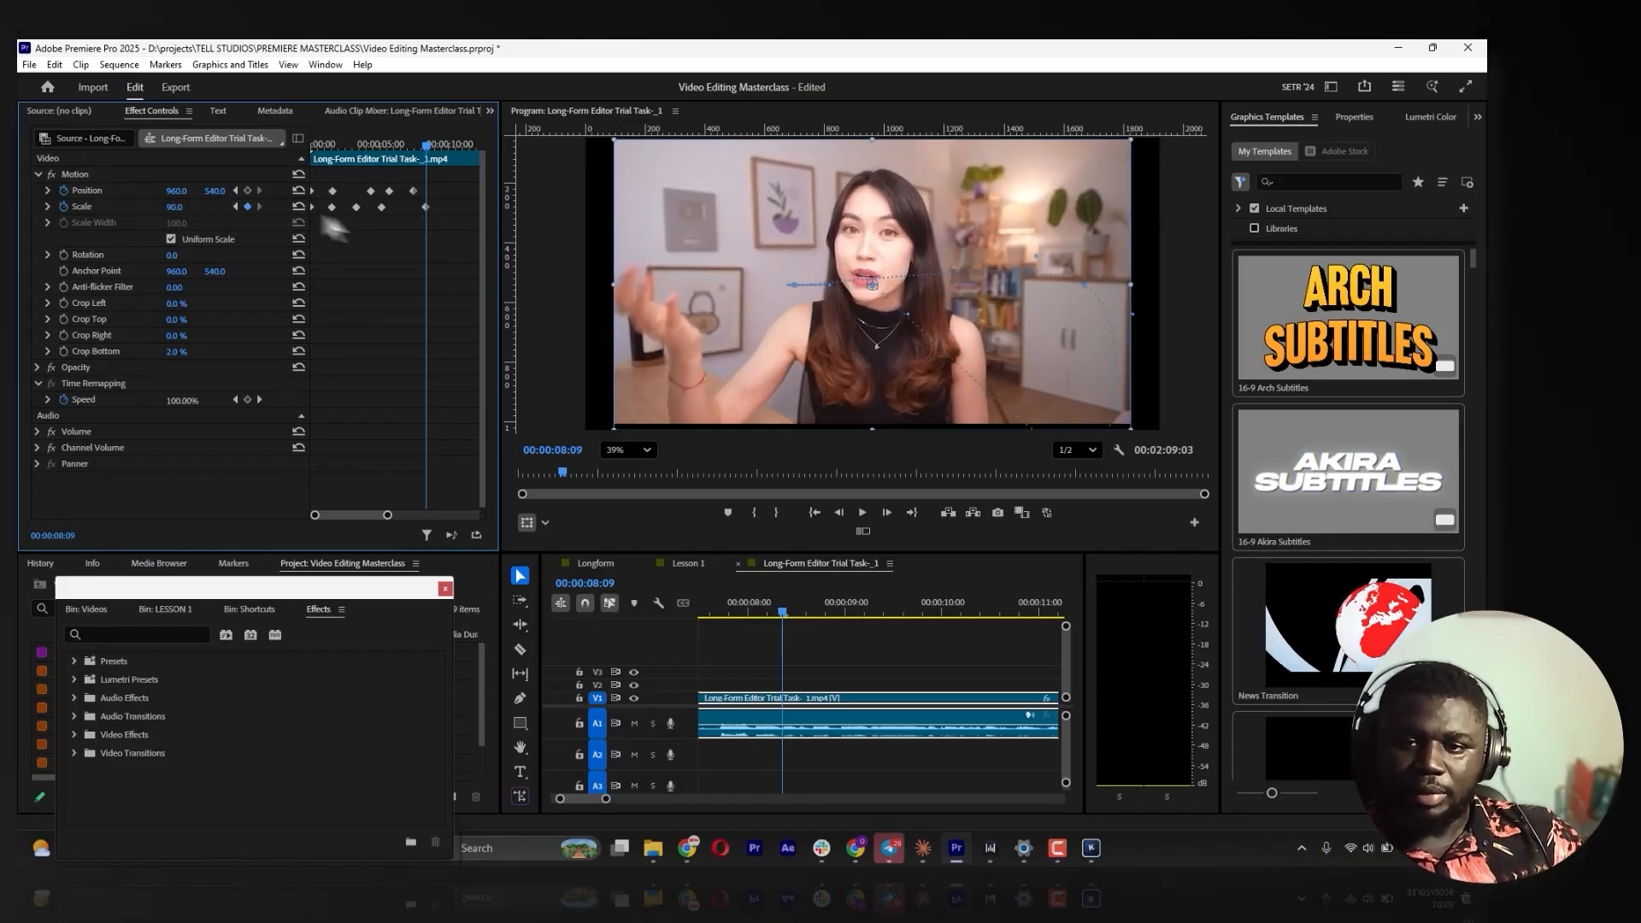
click(298, 205)
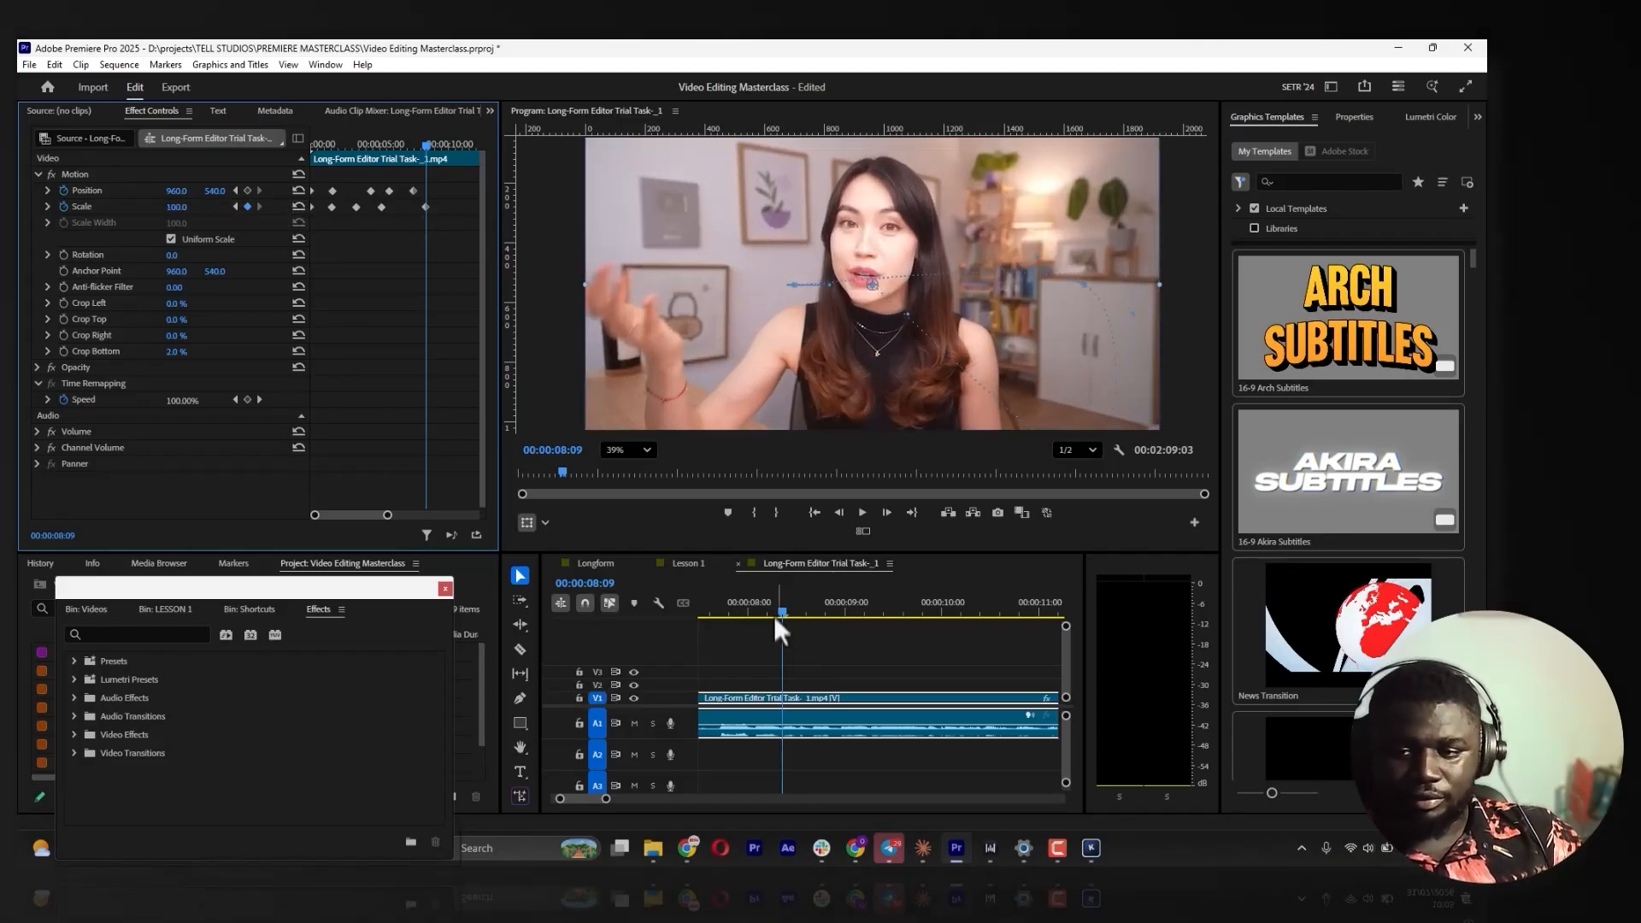
Play the combined Position and Scale animation from near the sequence start to 00:00:14:11
click(317, 142)
key(space)
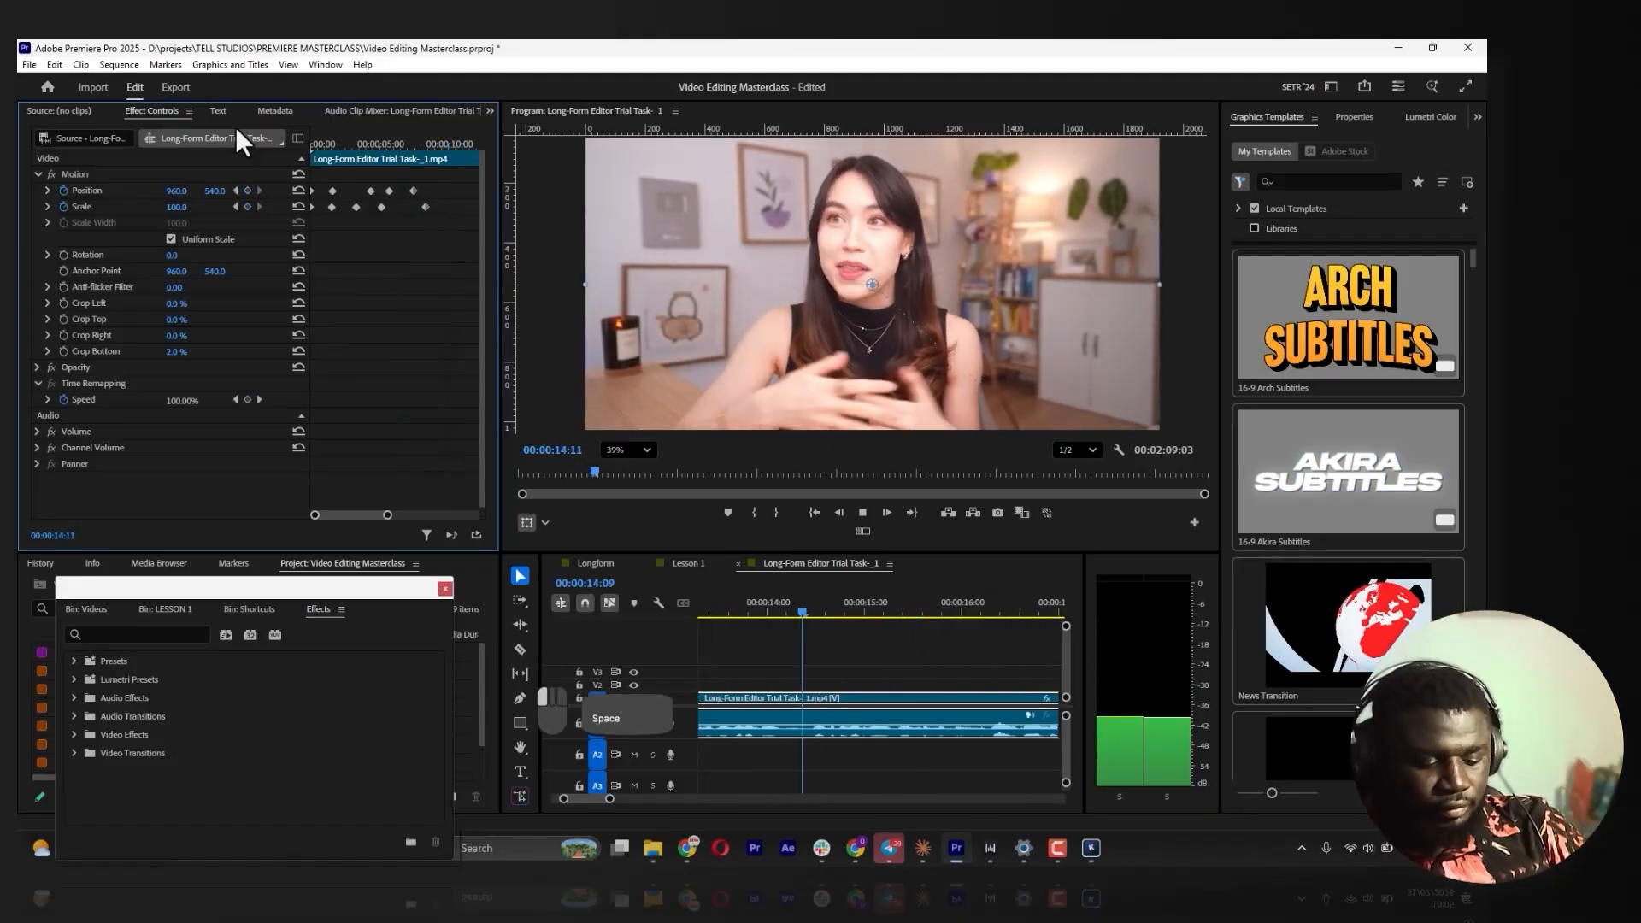
key(space)
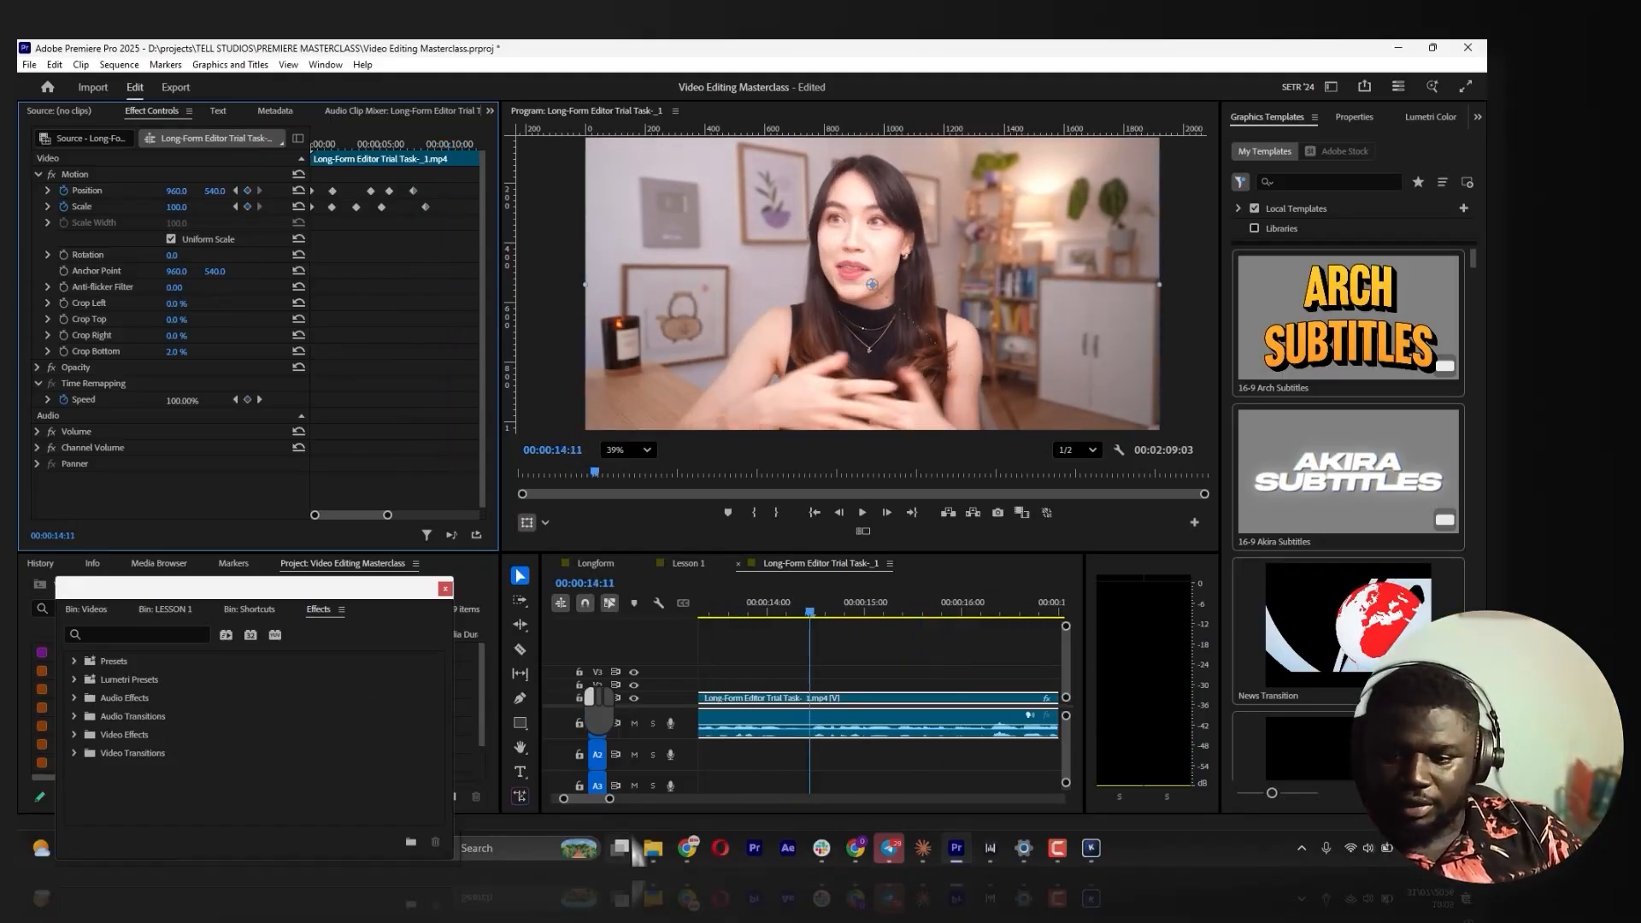
Scrub through the first three seconds in both the sequence and keyframe timelines, finishing at 00:00:01:16
drag(610, 799, 693, 798)
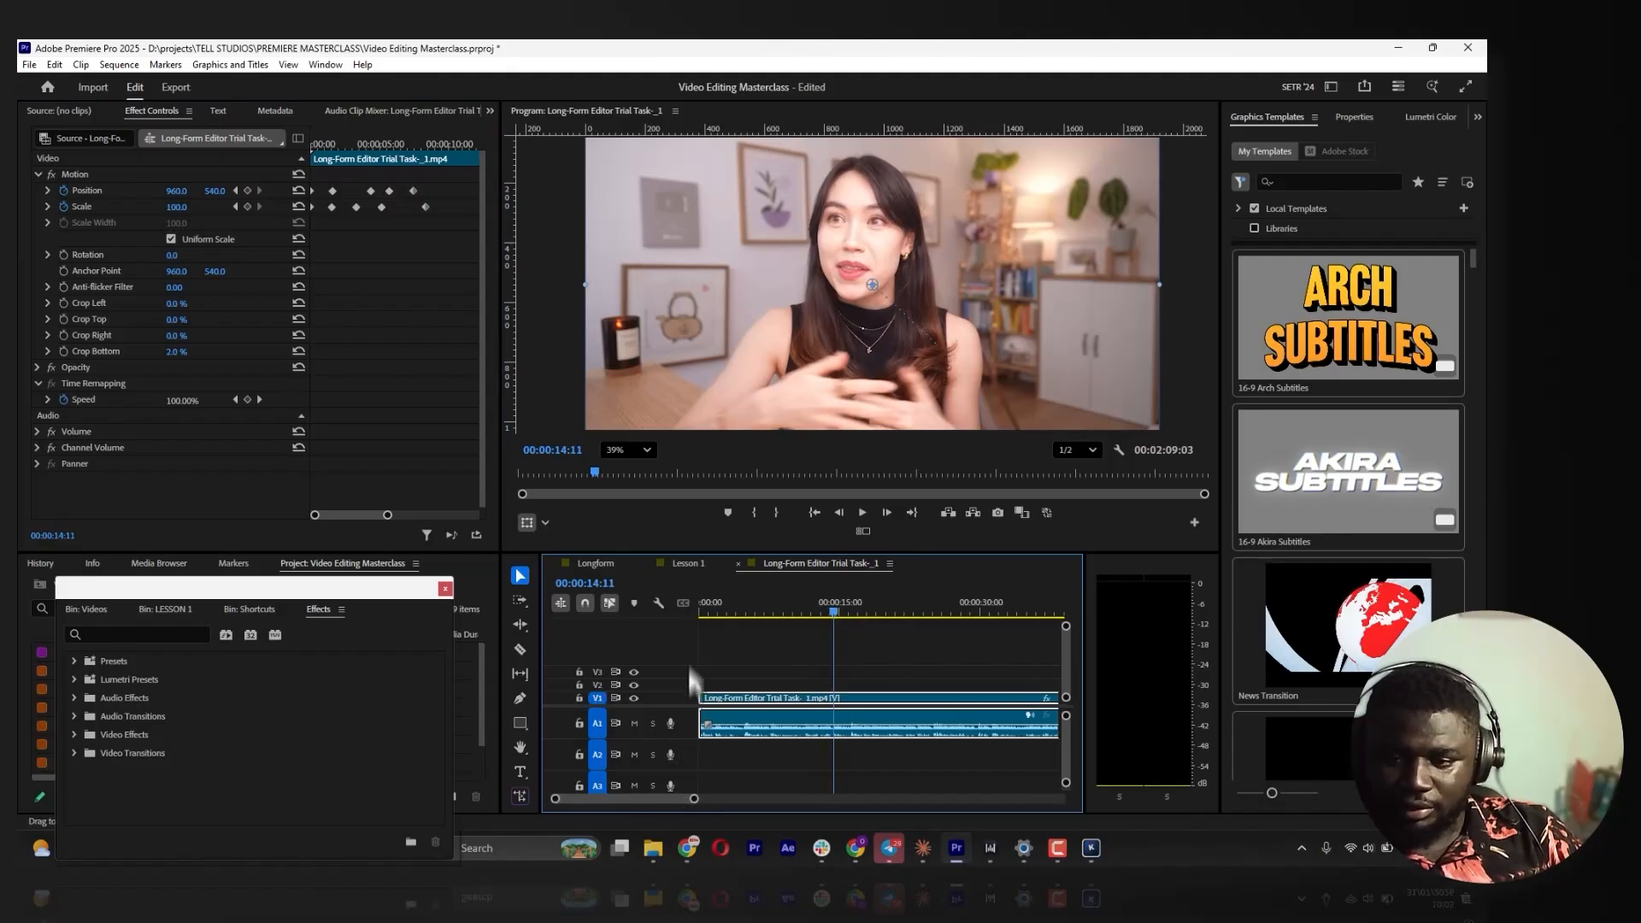
drag(723, 617, 715, 614)
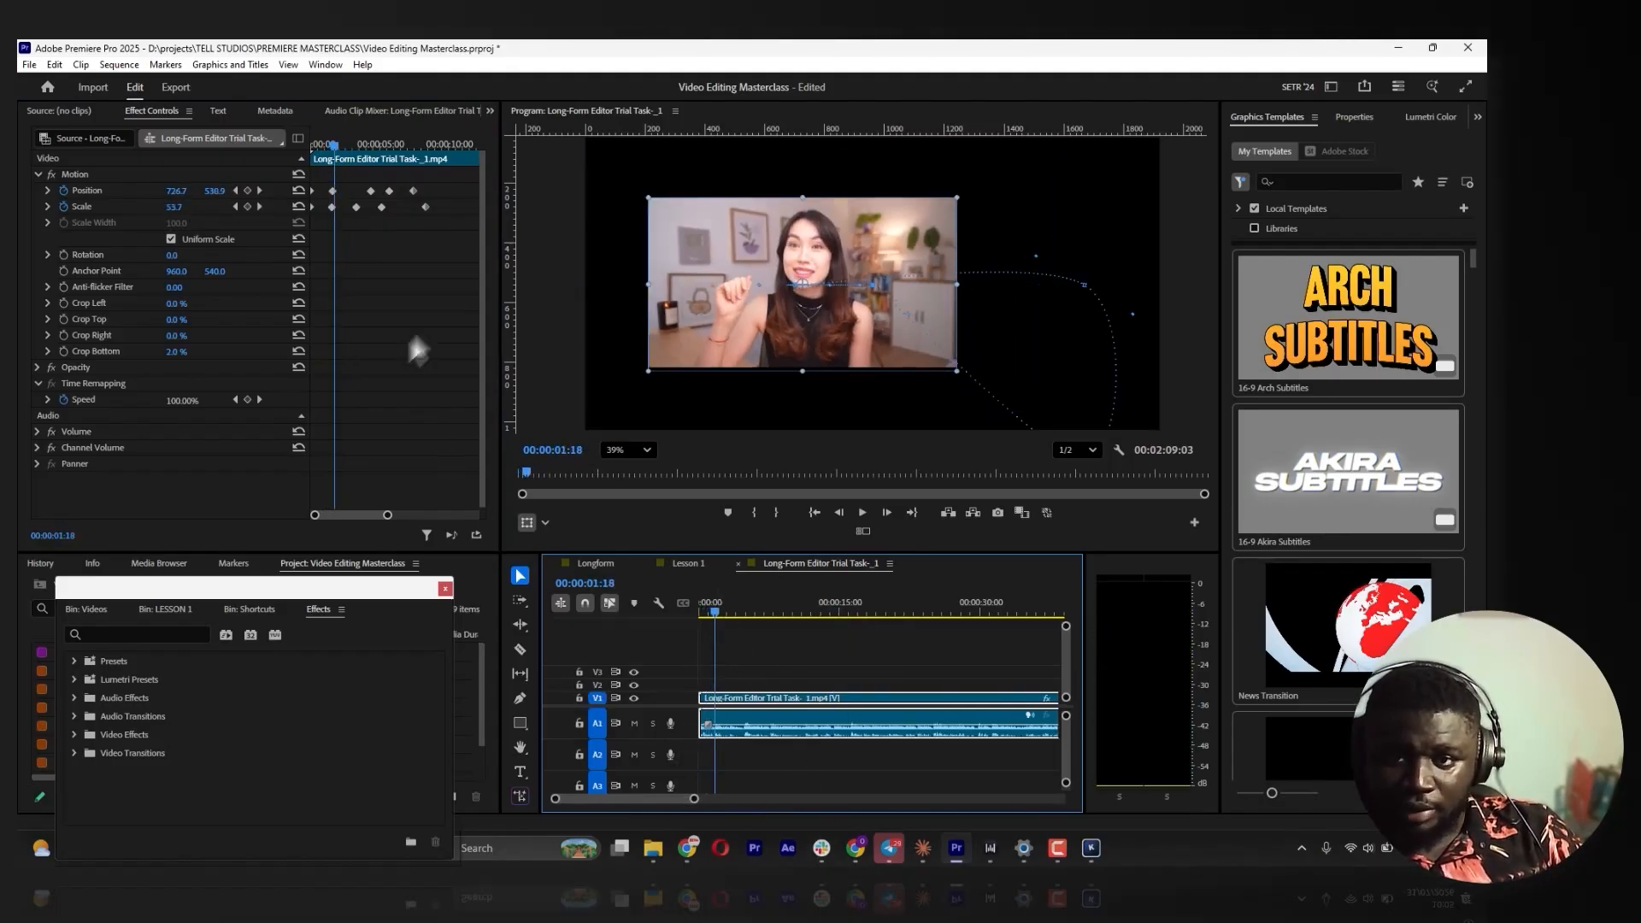
mouse_move(331, 141)
mouse_down()
mouse_move(311, 142)
mouse_move(330, 144)
mouse_up()
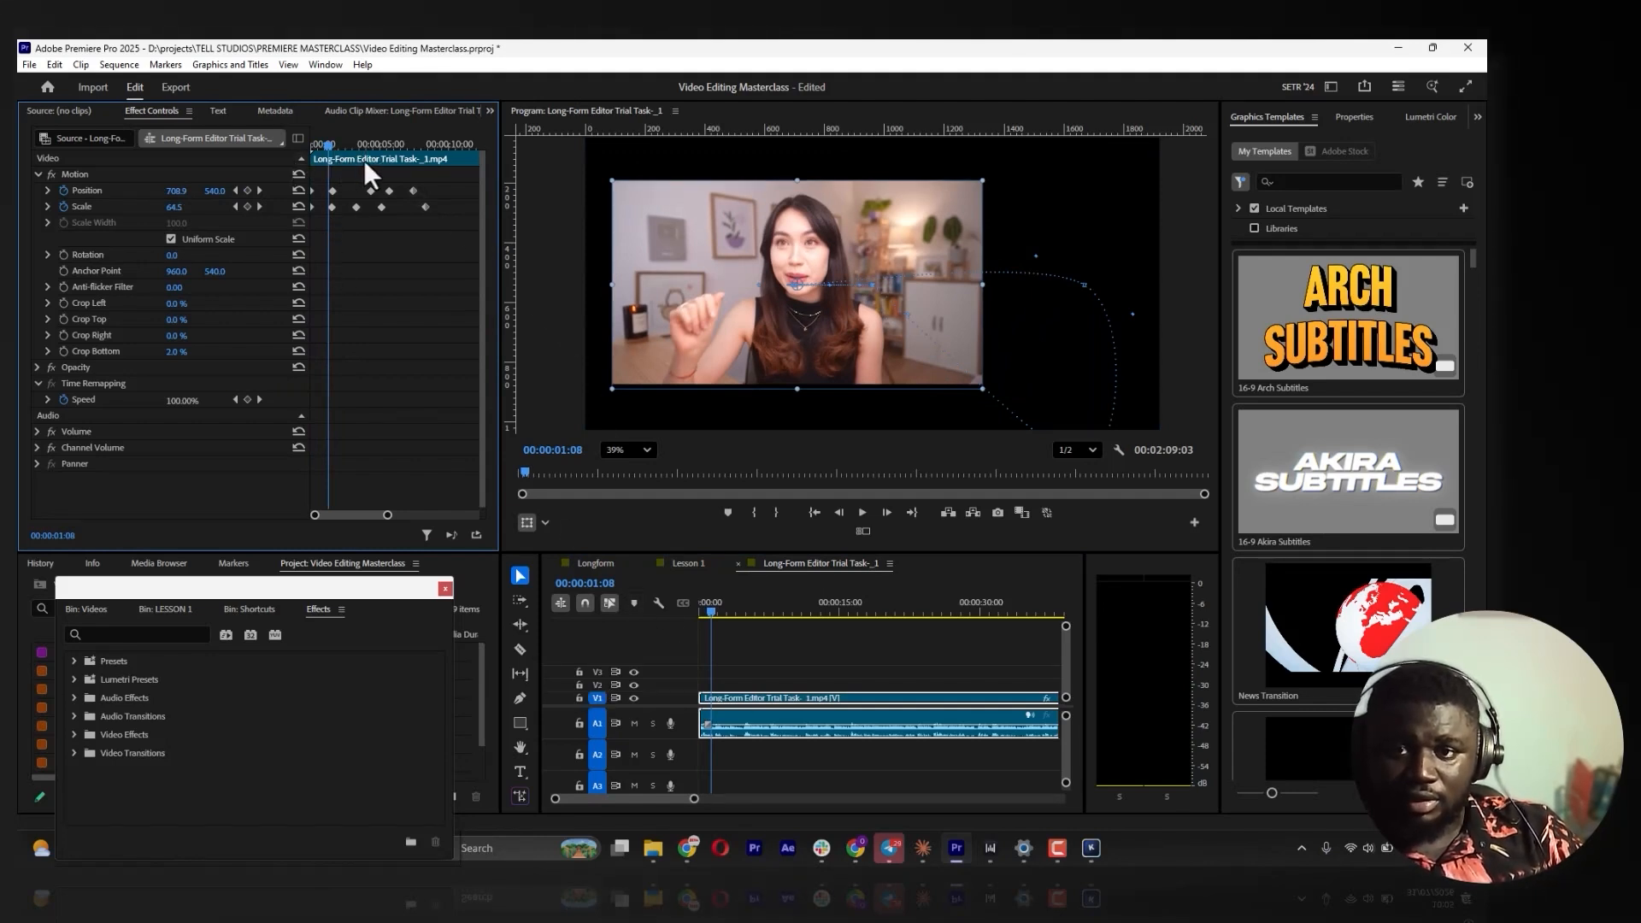
click(772, 715)
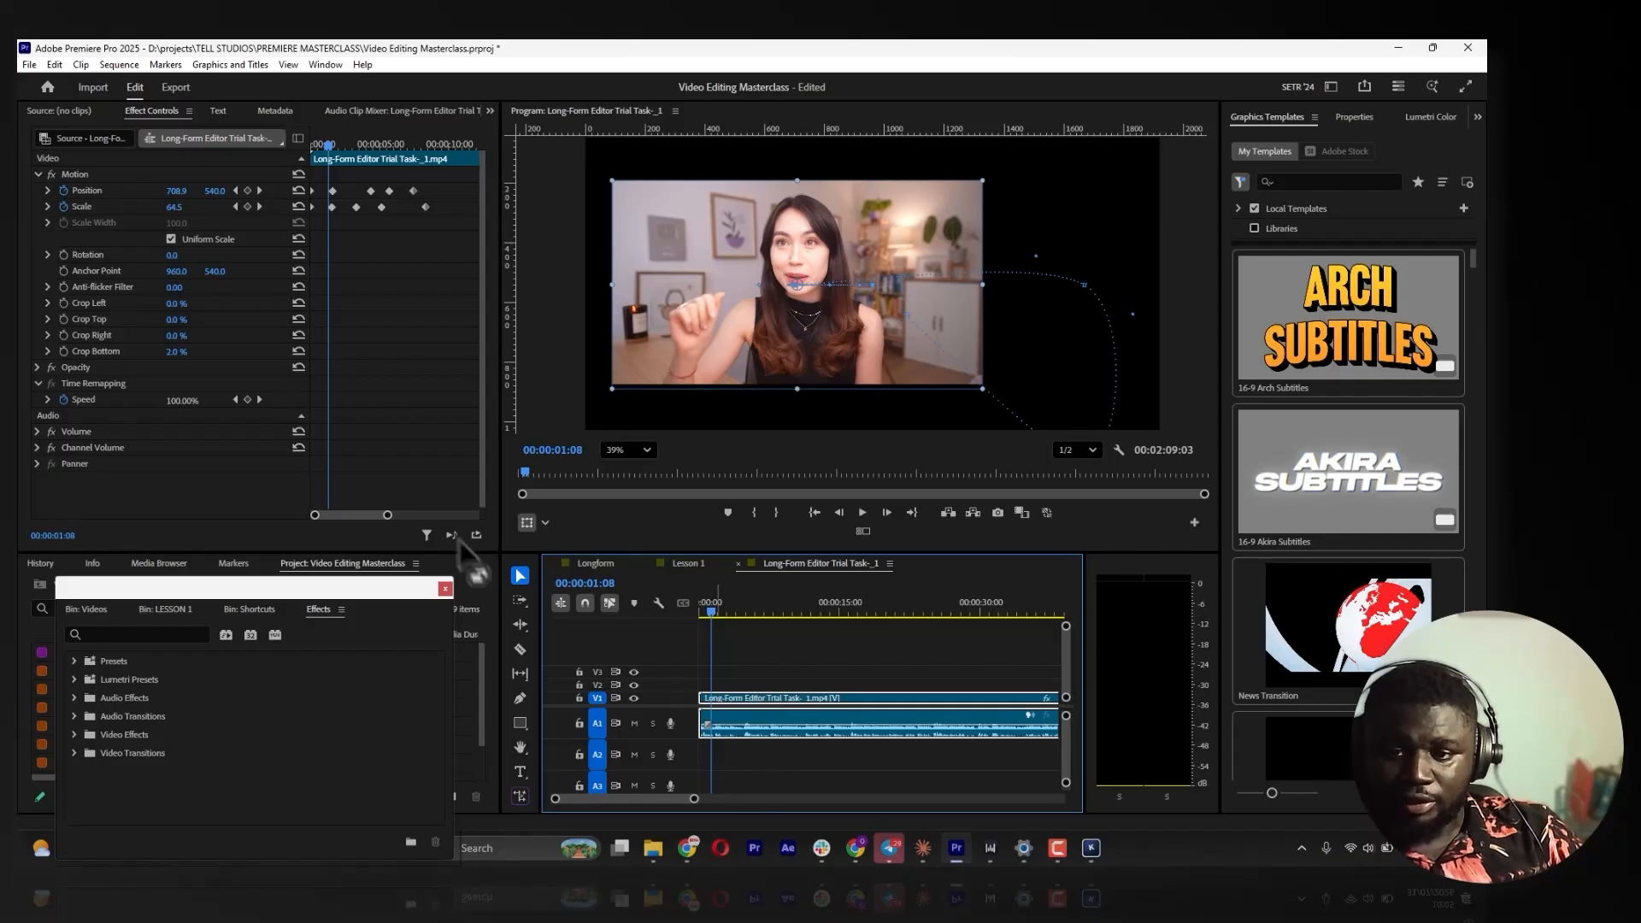
mouse_move(389, 517)
mouse_down()
mouse_move(527, 520)
mouse_move(366, 518)
mouse_up()
mouse_move(328, 150)
mouse_down()
mouse_move(304, 139)
mouse_move(332, 146)
mouse_up()
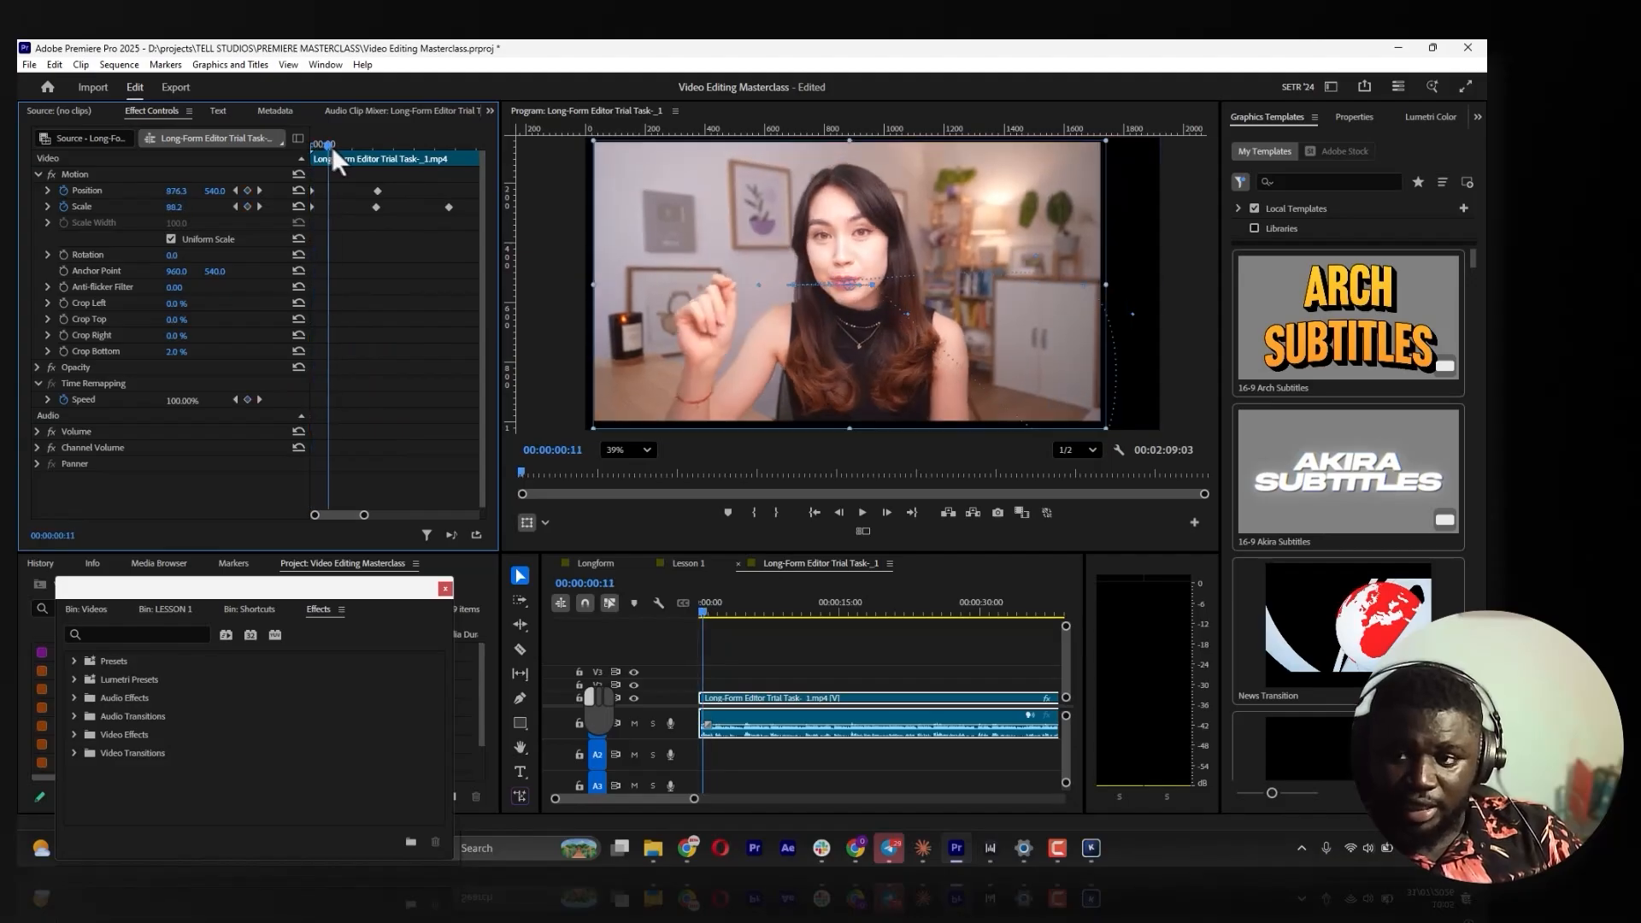
click(728, 607)
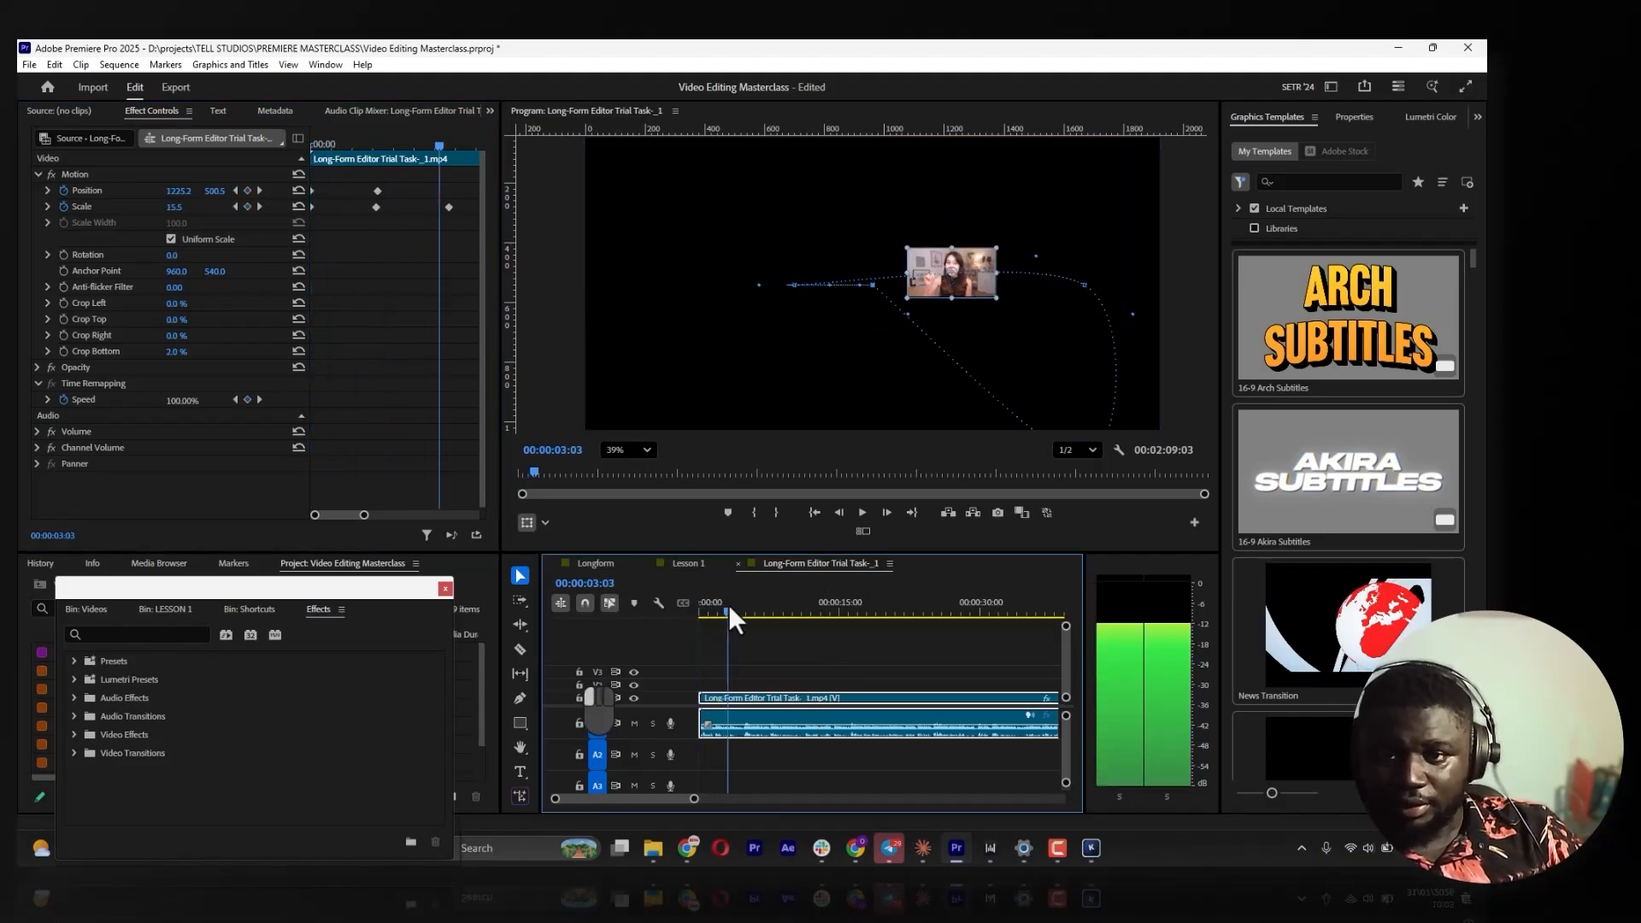
mouse_move(728, 605)
mouse_down()
mouse_move(704, 609)
mouse_move(770, 623)
mouse_move(715, 599)
mouse_up()
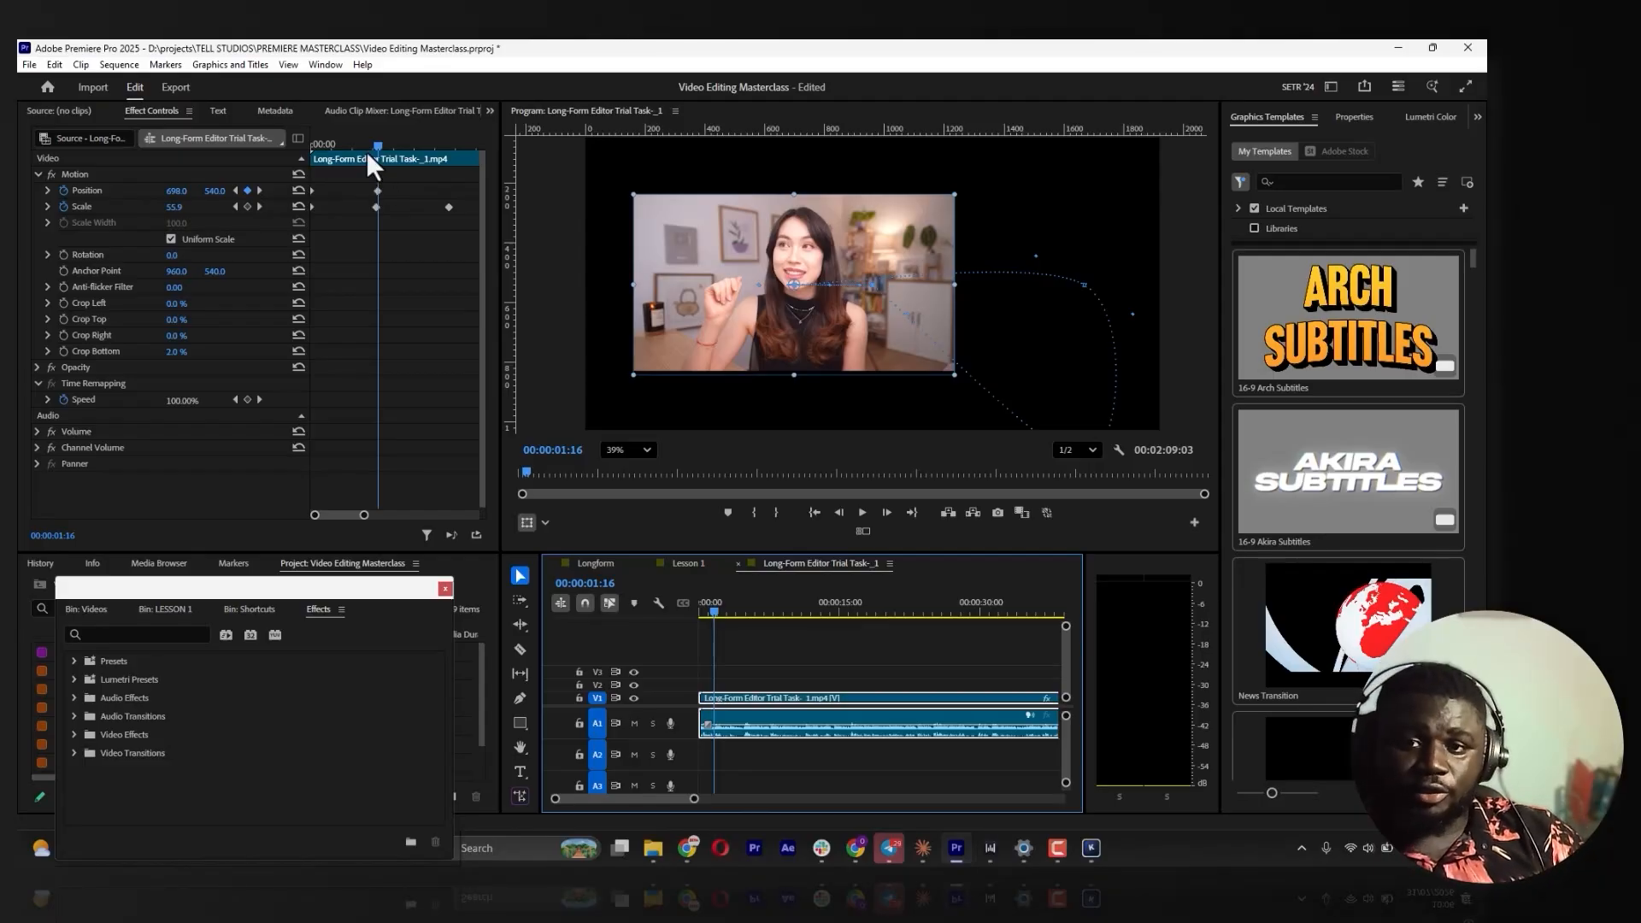
Enable Rotation keyframing at 00:00:00:00 with a value of 0, and add a Rotation keyframe of 90° at 00:00:01:12
drag(376, 148, 272, 140)
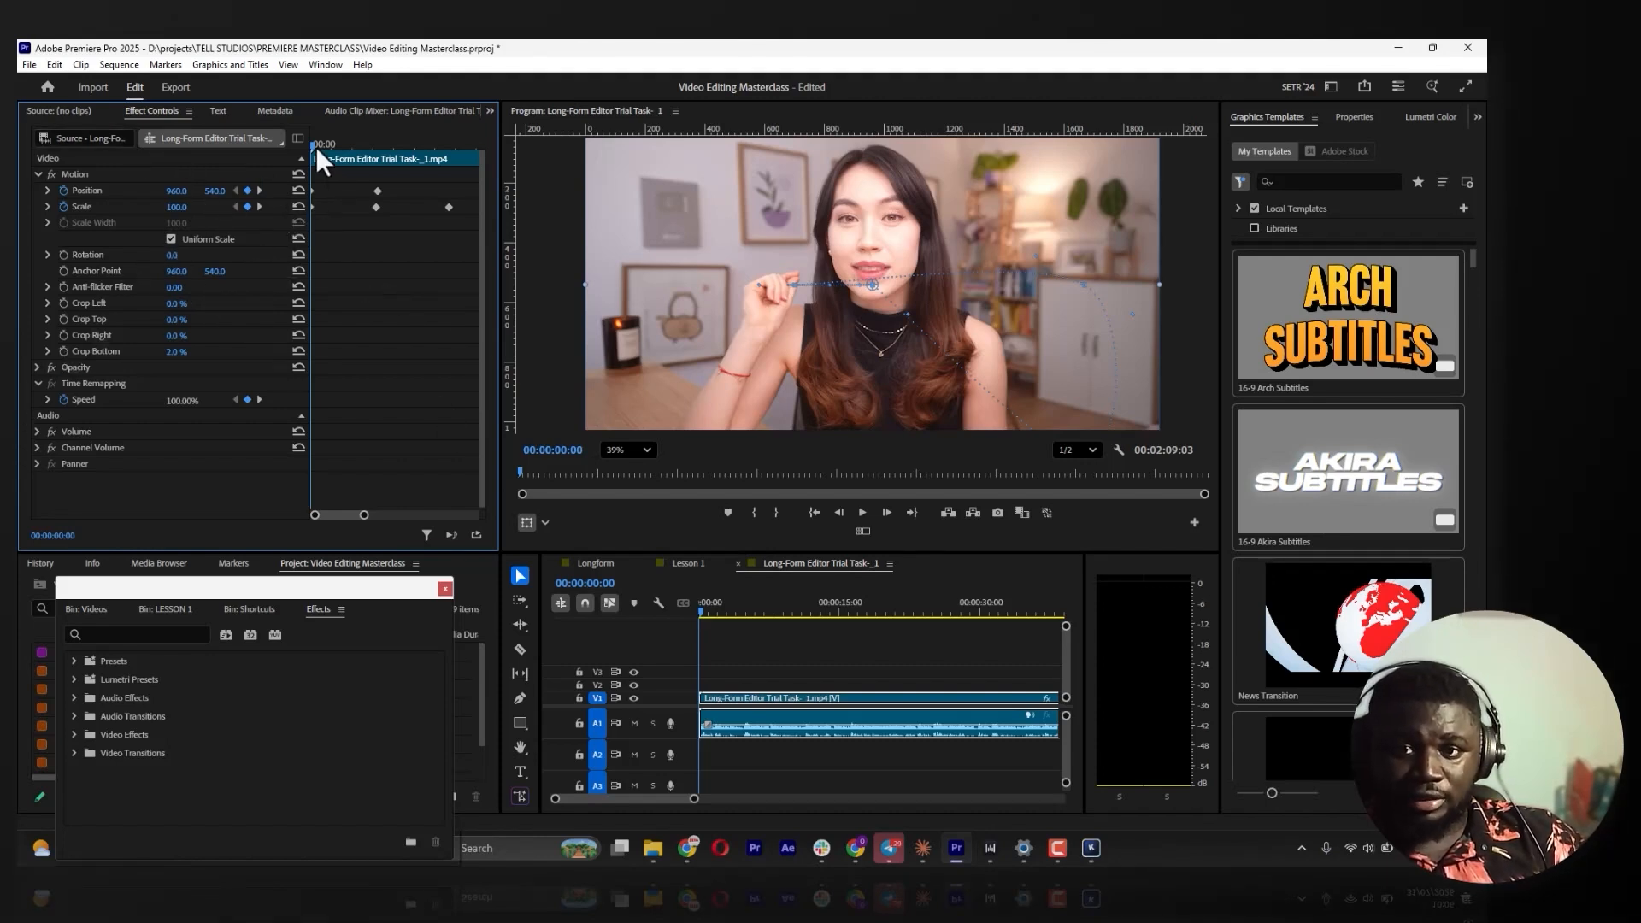
click(64, 255)
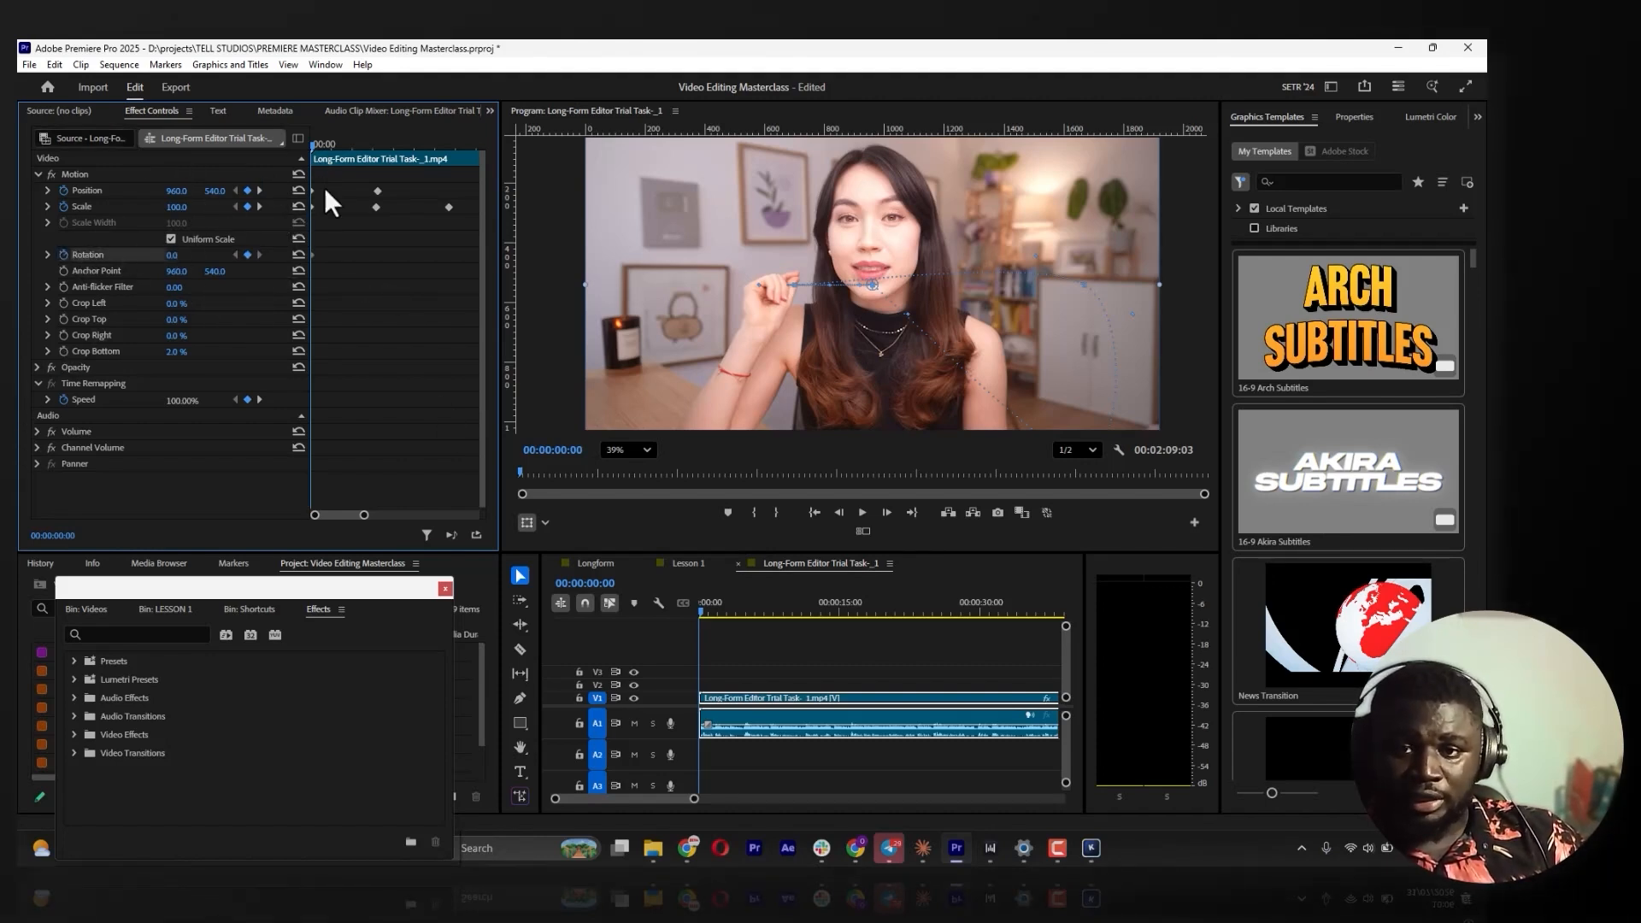
key(space)
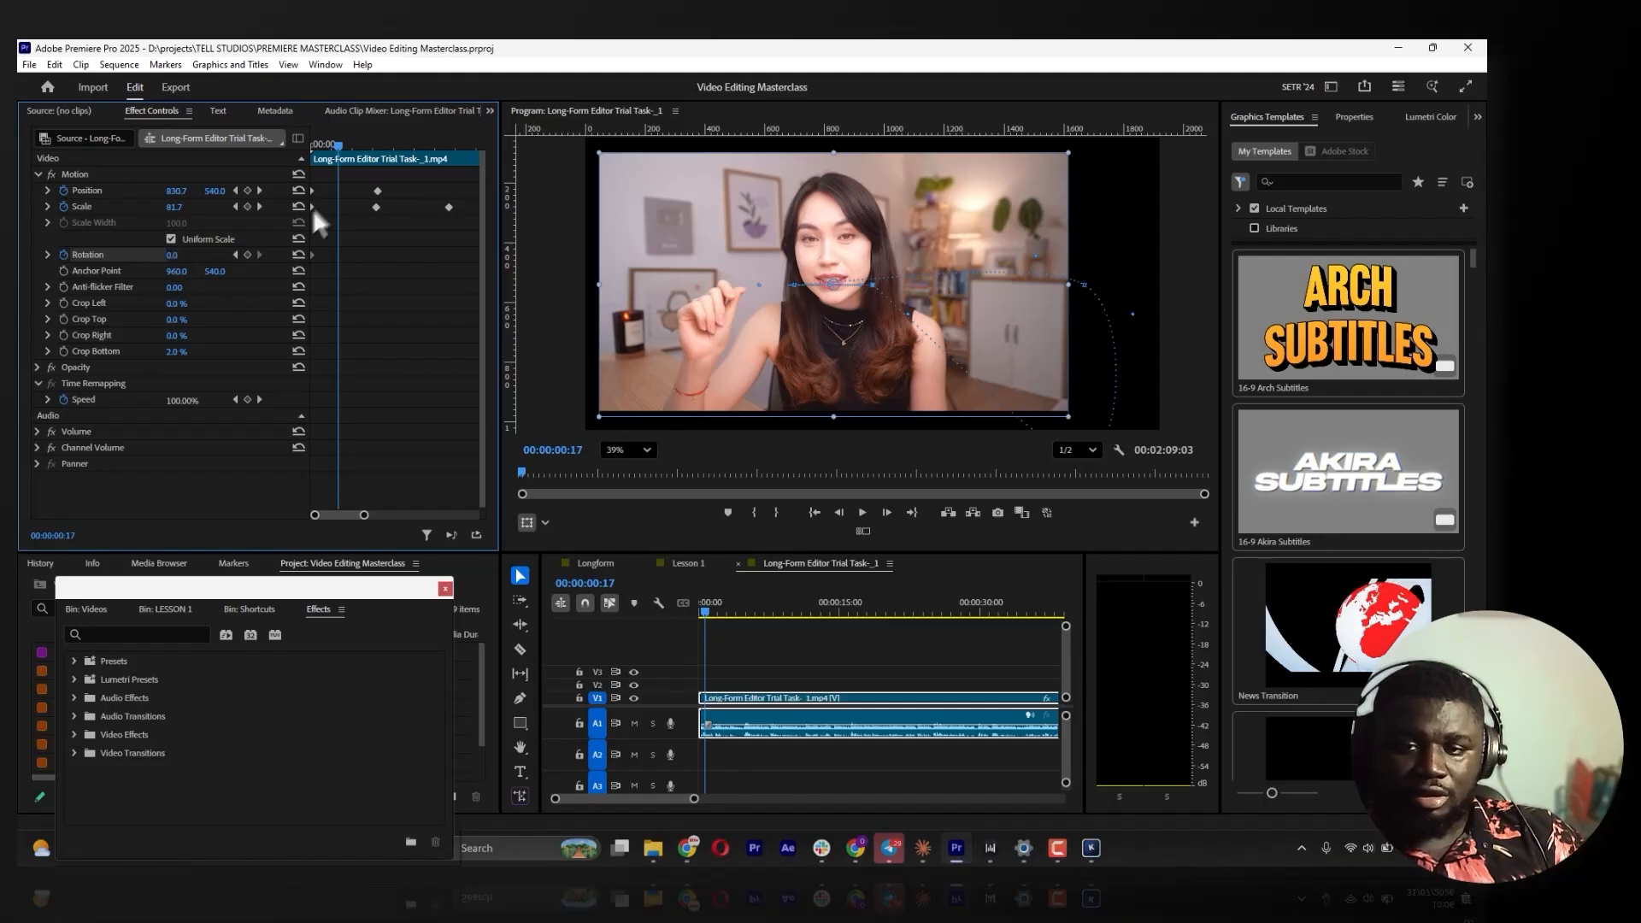
drag(331, 149, 367, 162)
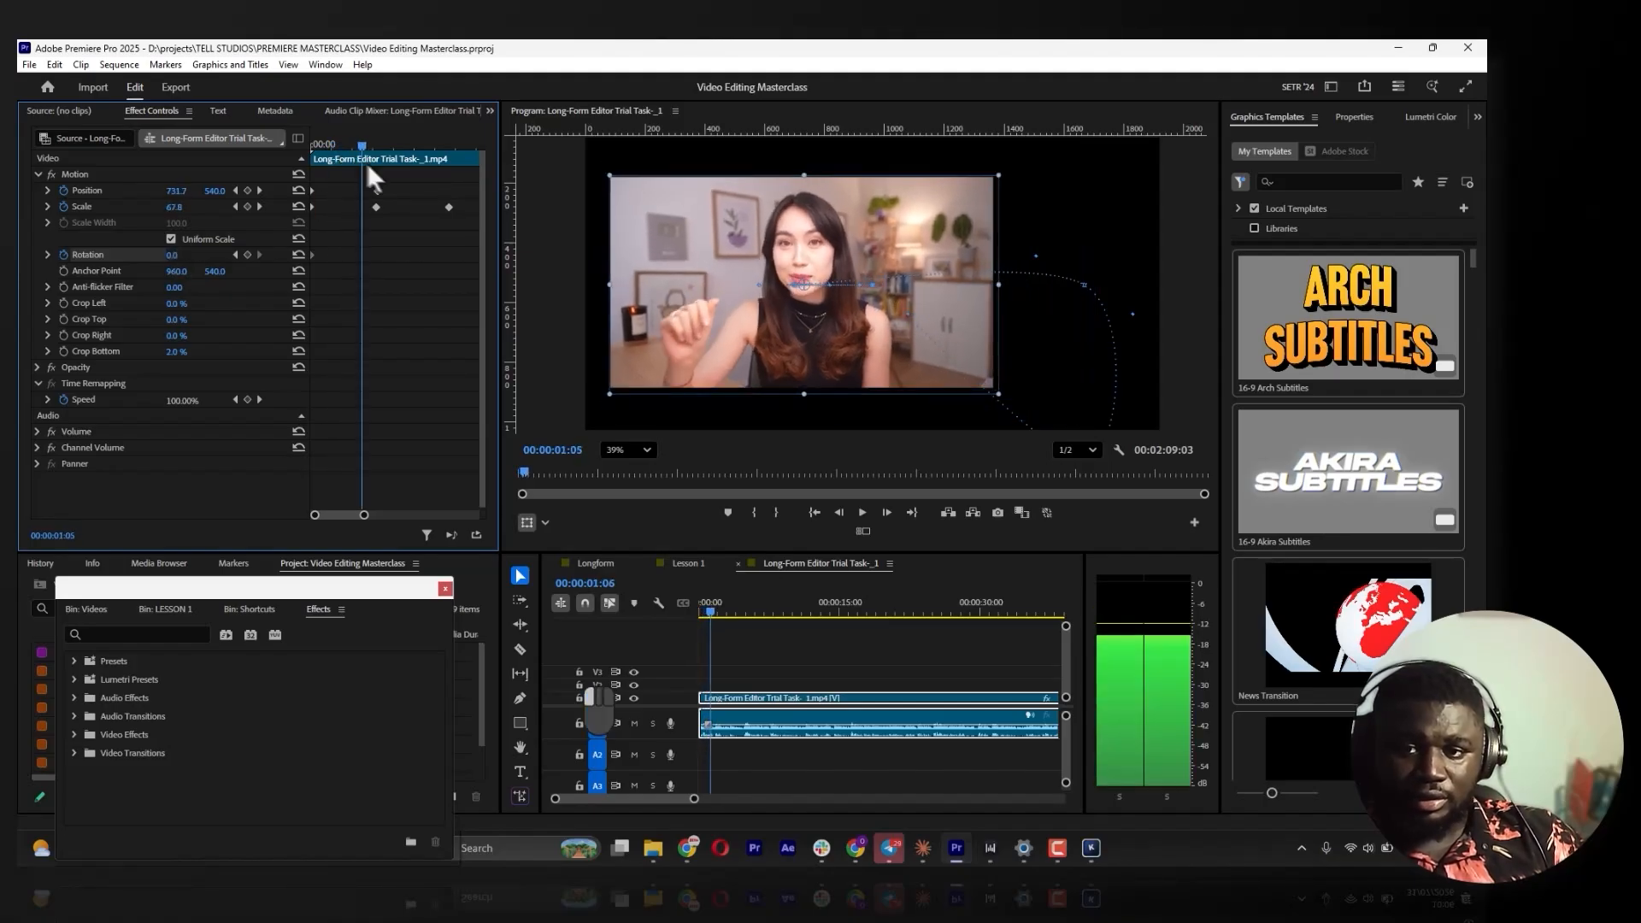
click(174, 256)
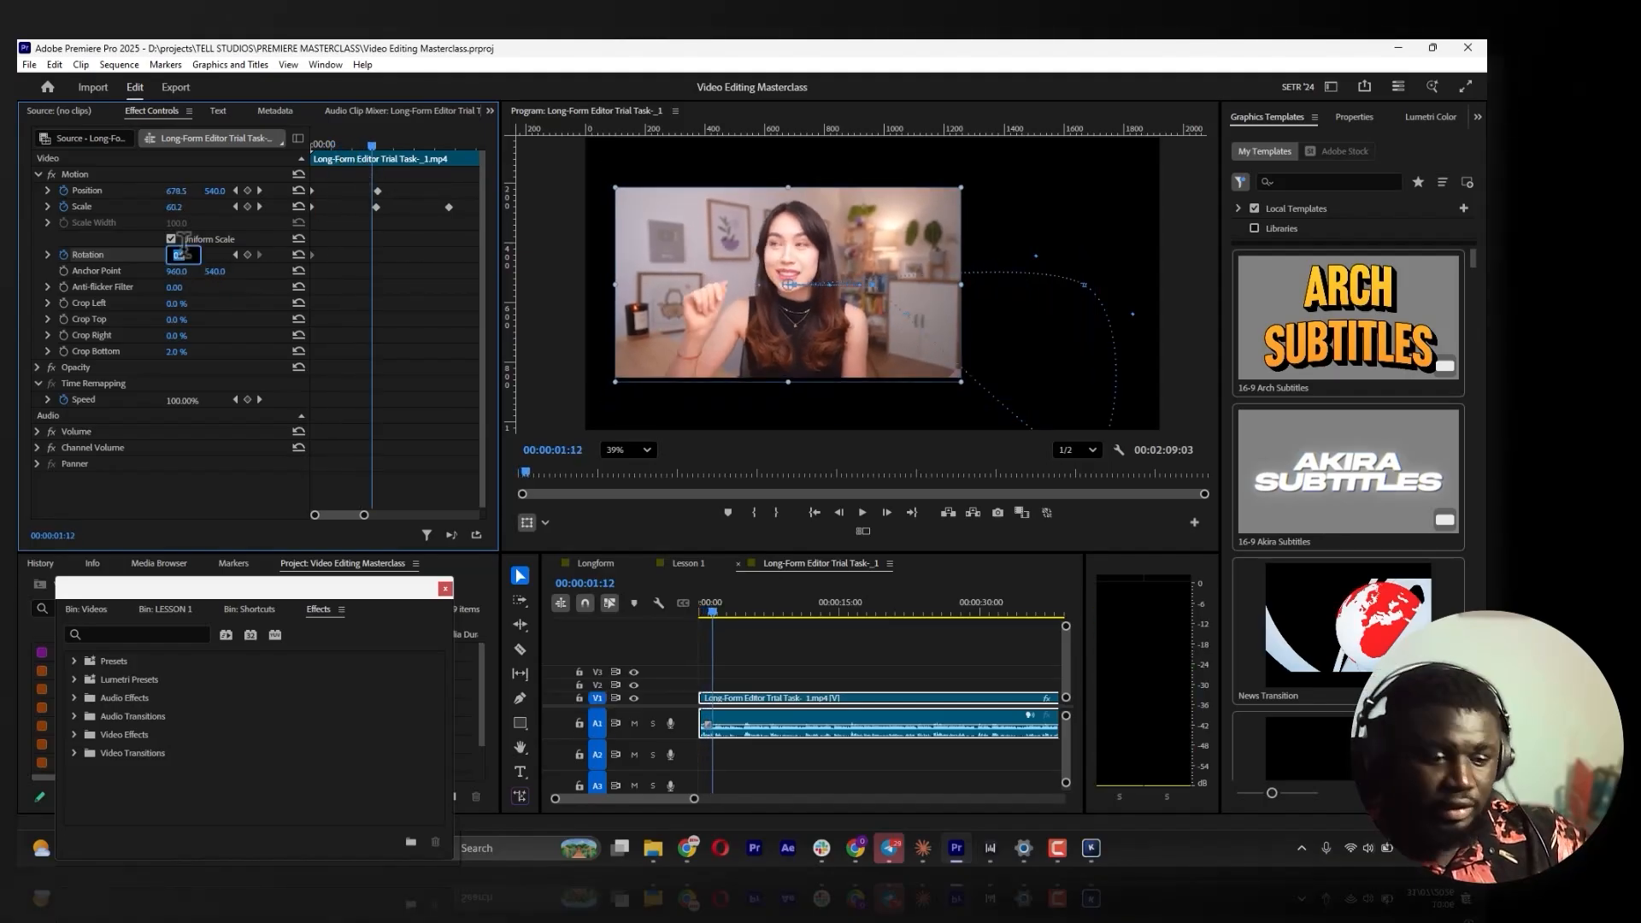
text(90)
key(Return)
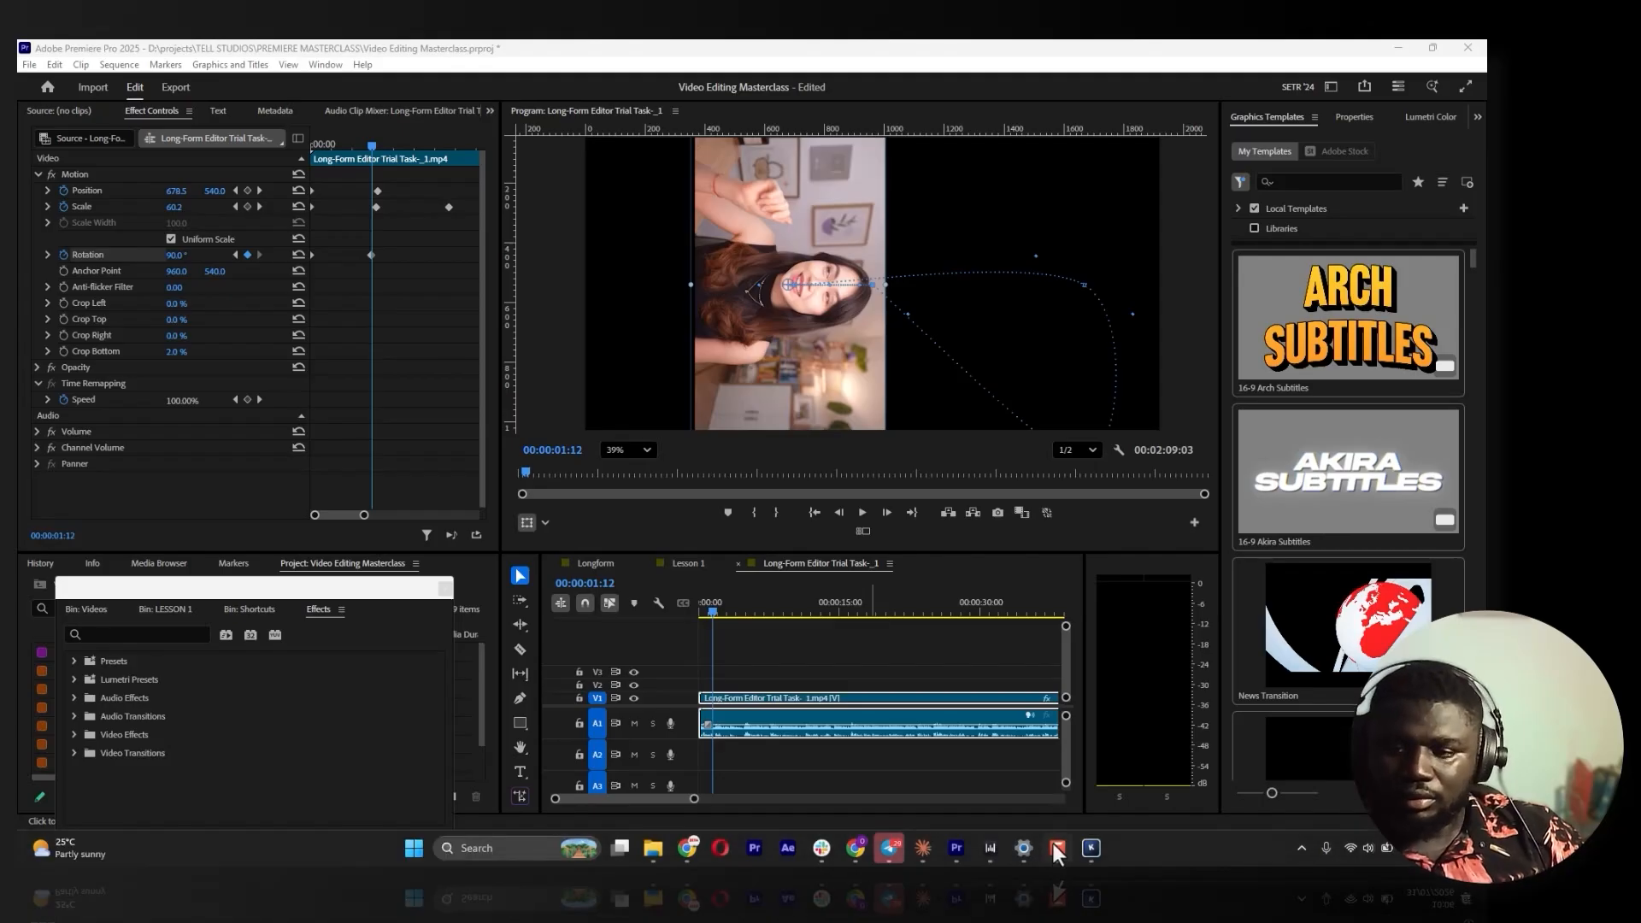
Play the animation with the added rotation from the sequence start to 00:00:06:20
drag(336, 143, 294, 167)
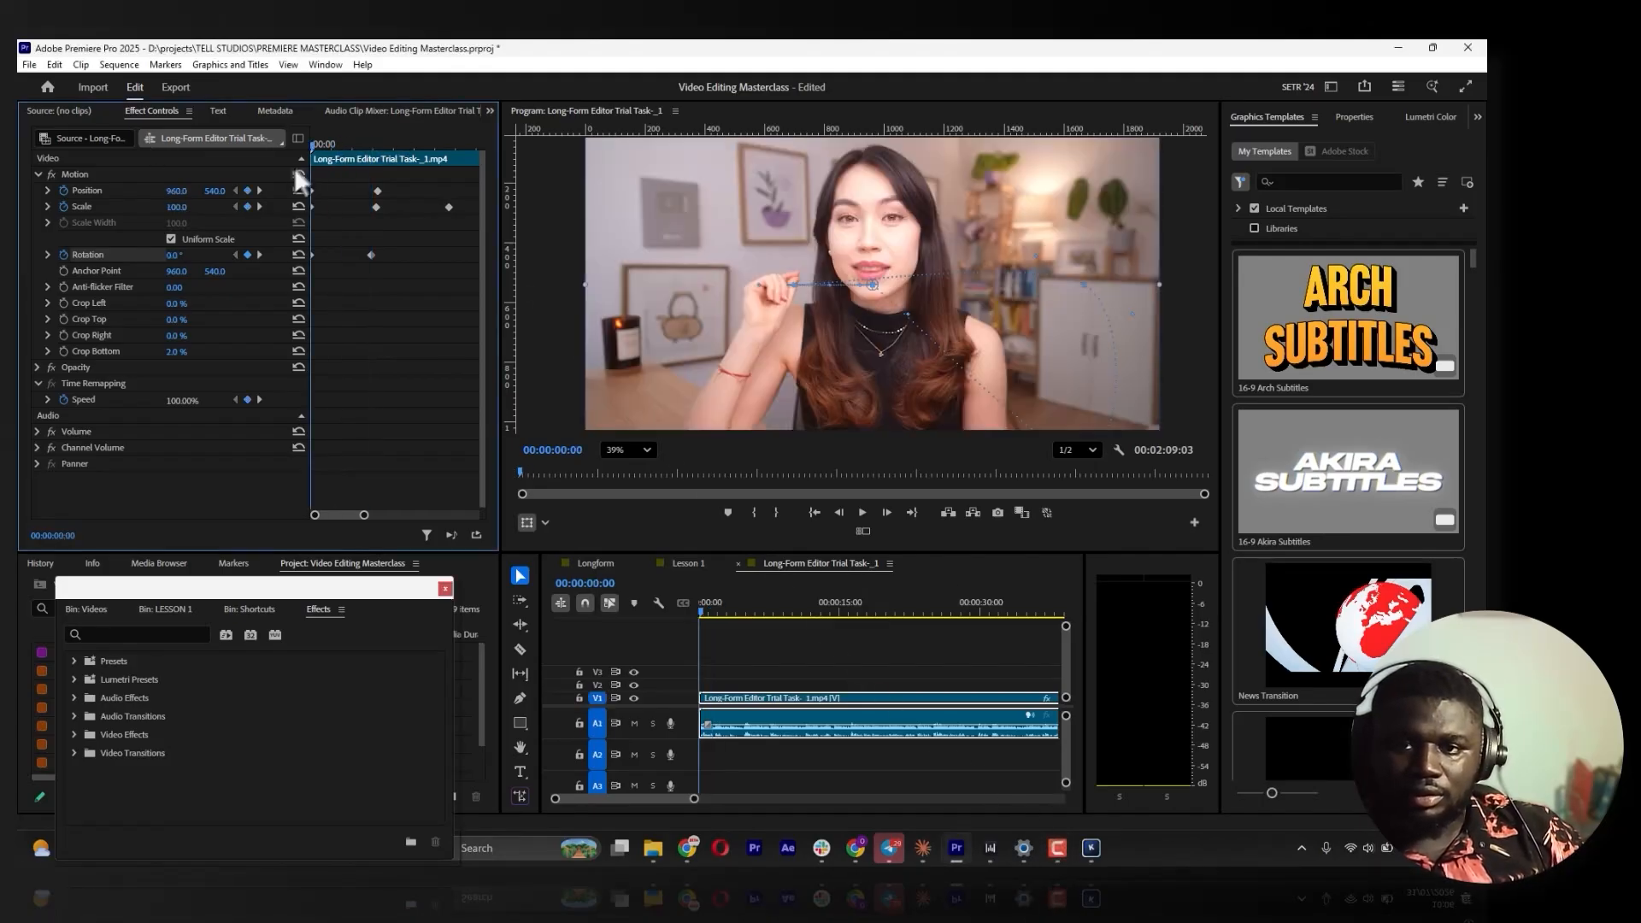
key(space)
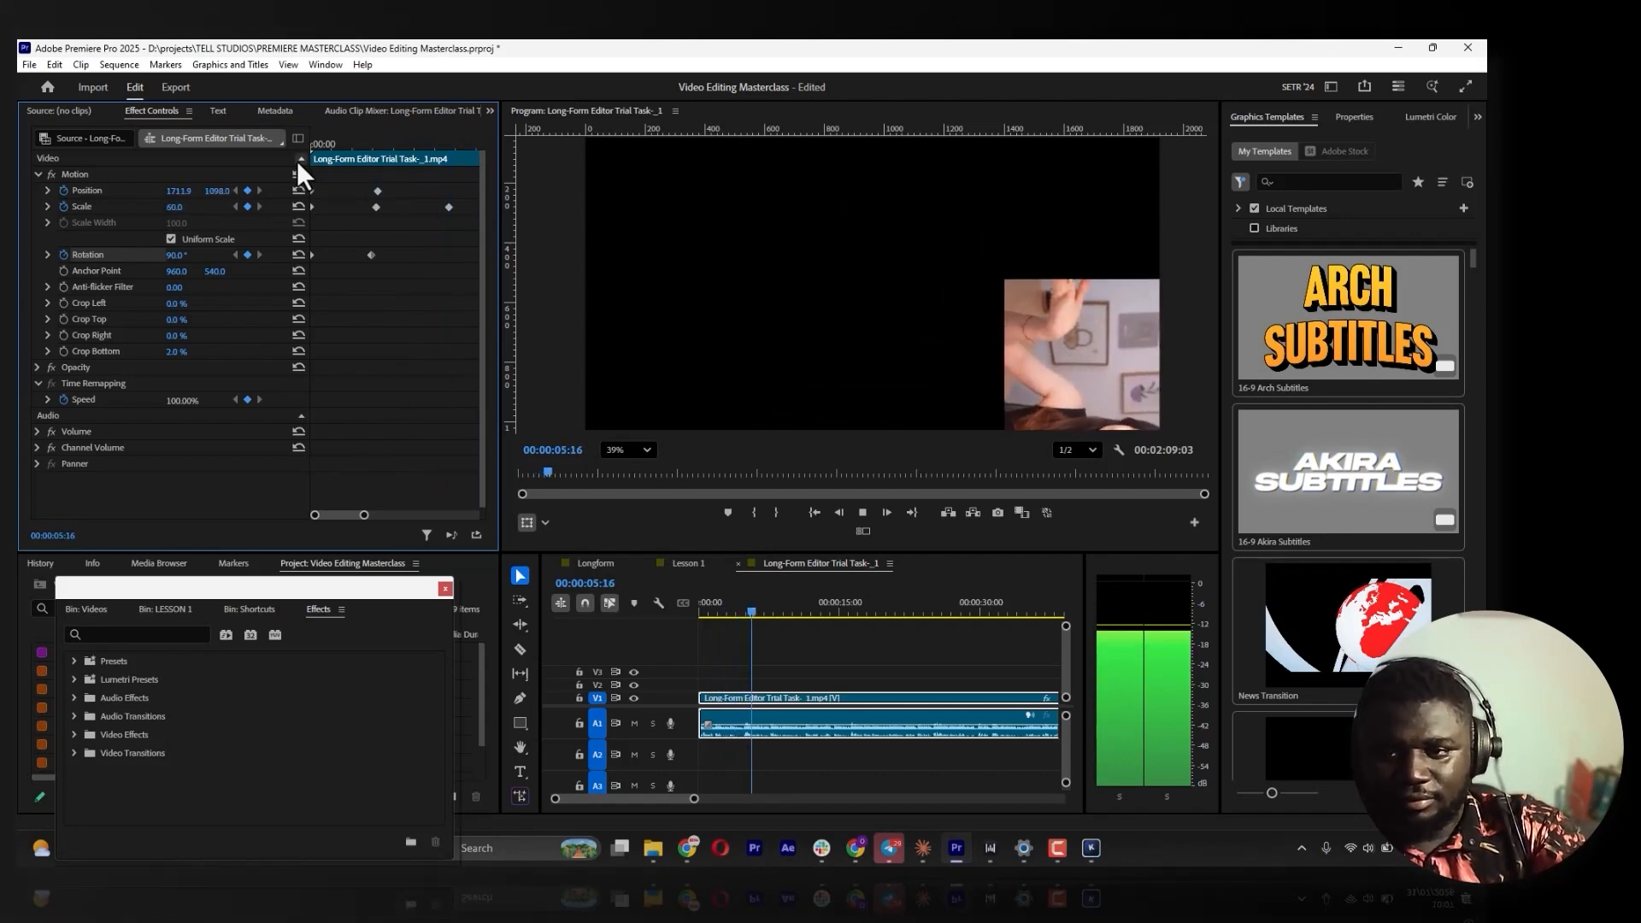
key(space)
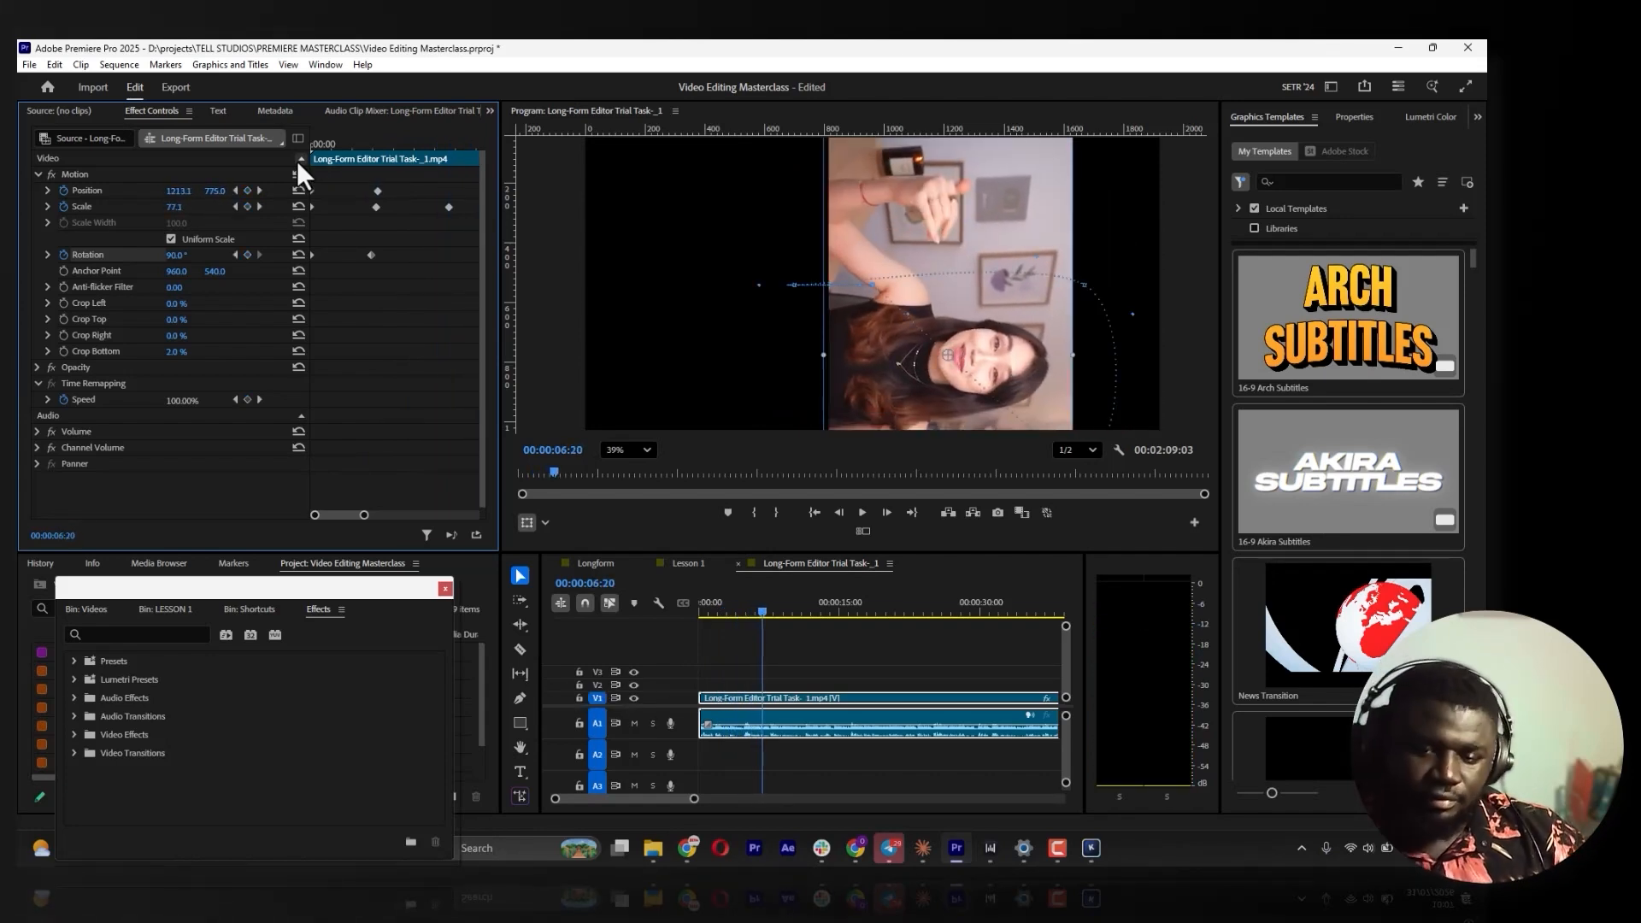
Add a Rotation keyframe of 180° at 00:00:06:20, and play on from there
drag(365, 516, 377, 519)
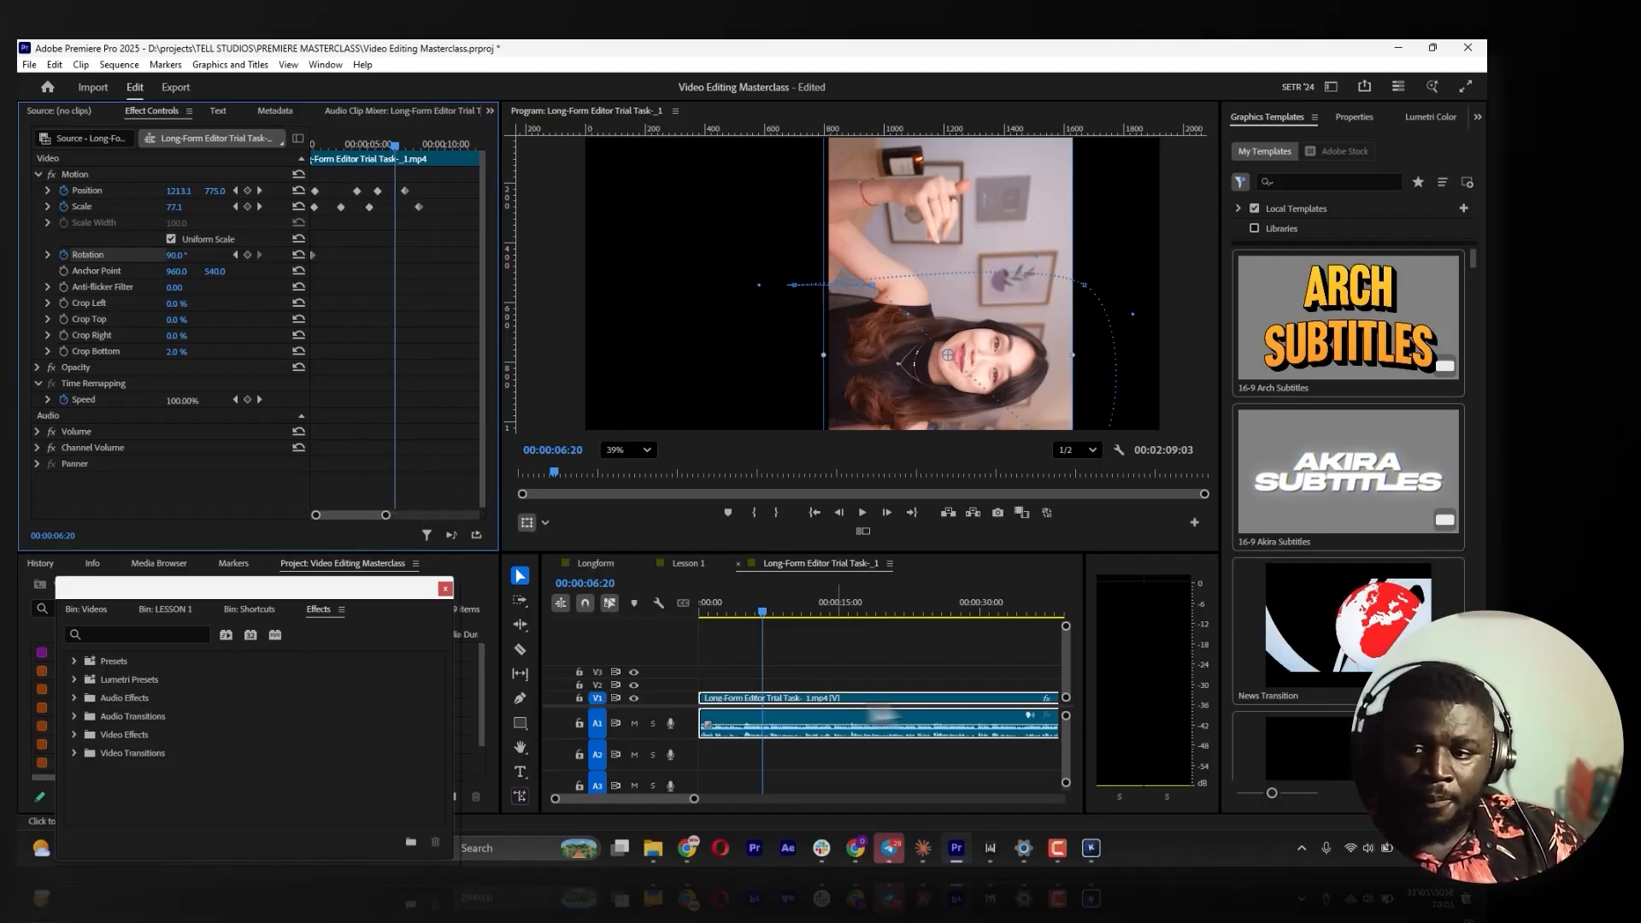
click(1056, 848)
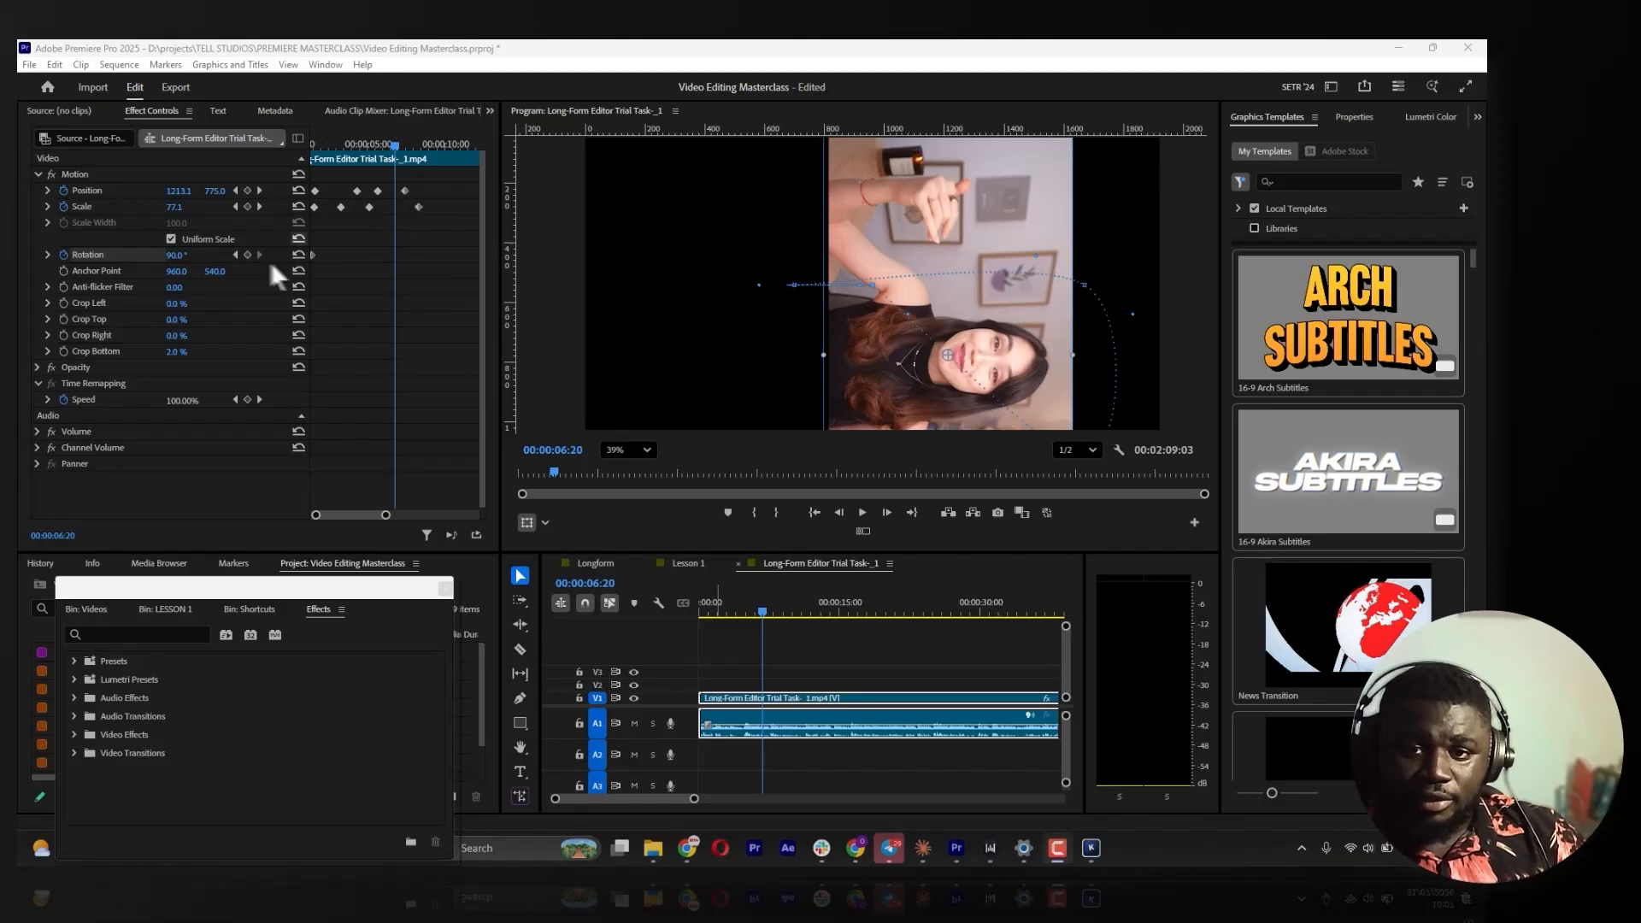
drag(179, 267, 334, 267)
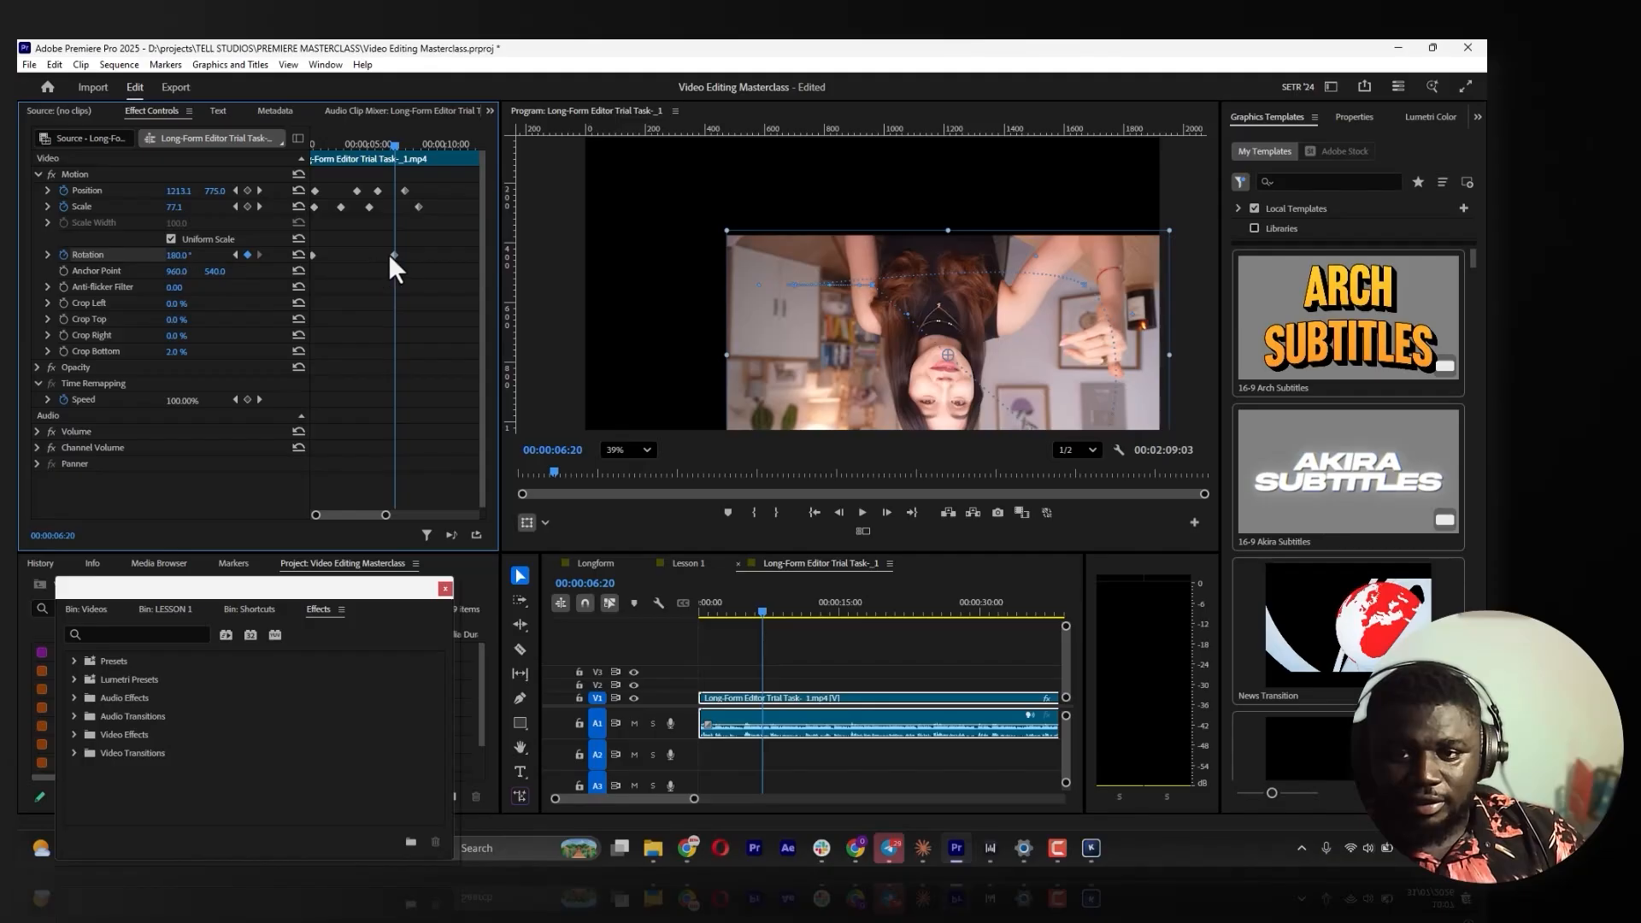
key(space)
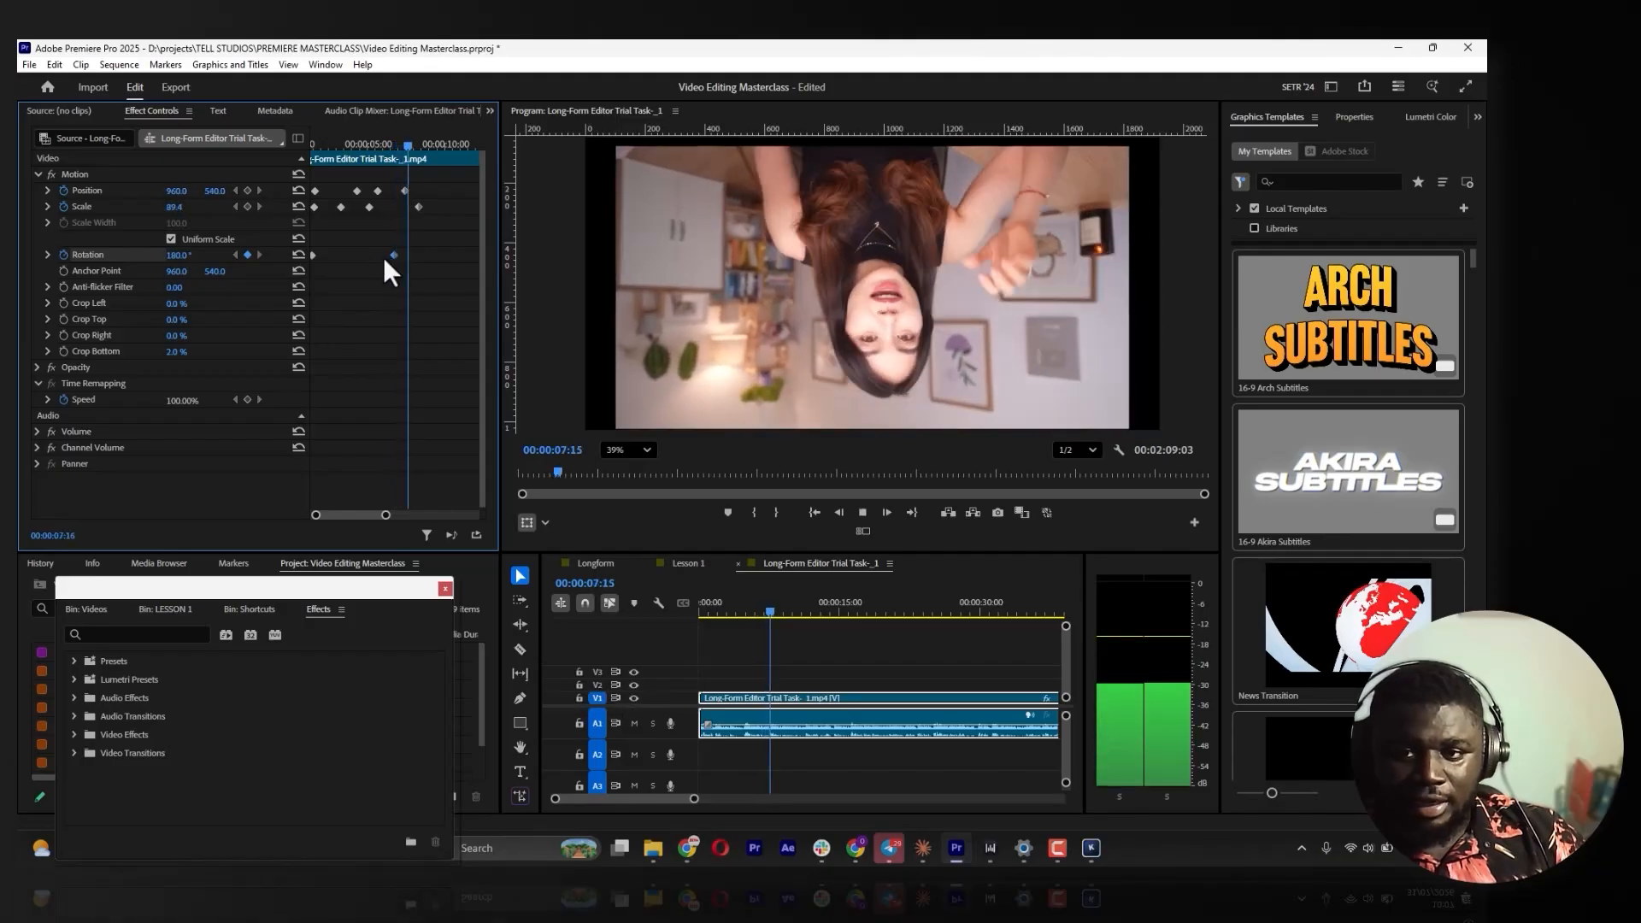
Add a Rotation keyframe of 0° at 00:00:08:03 and play the animation from the sequence start to 00:00:09:10
key(space)
click(298, 255)
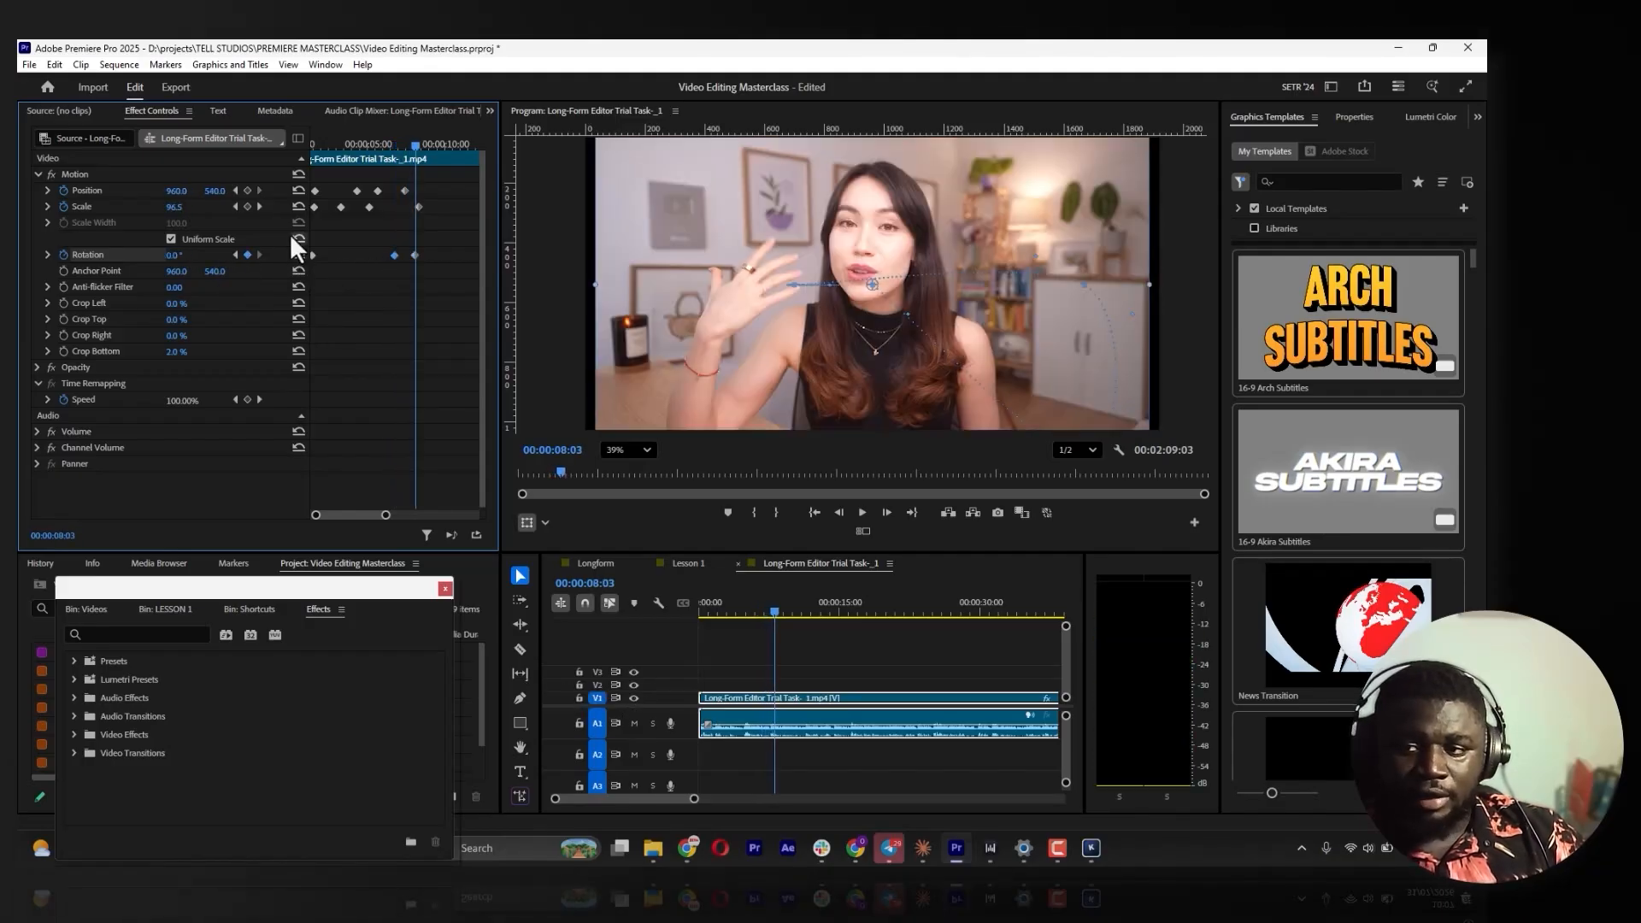
key(Home)
key(space)
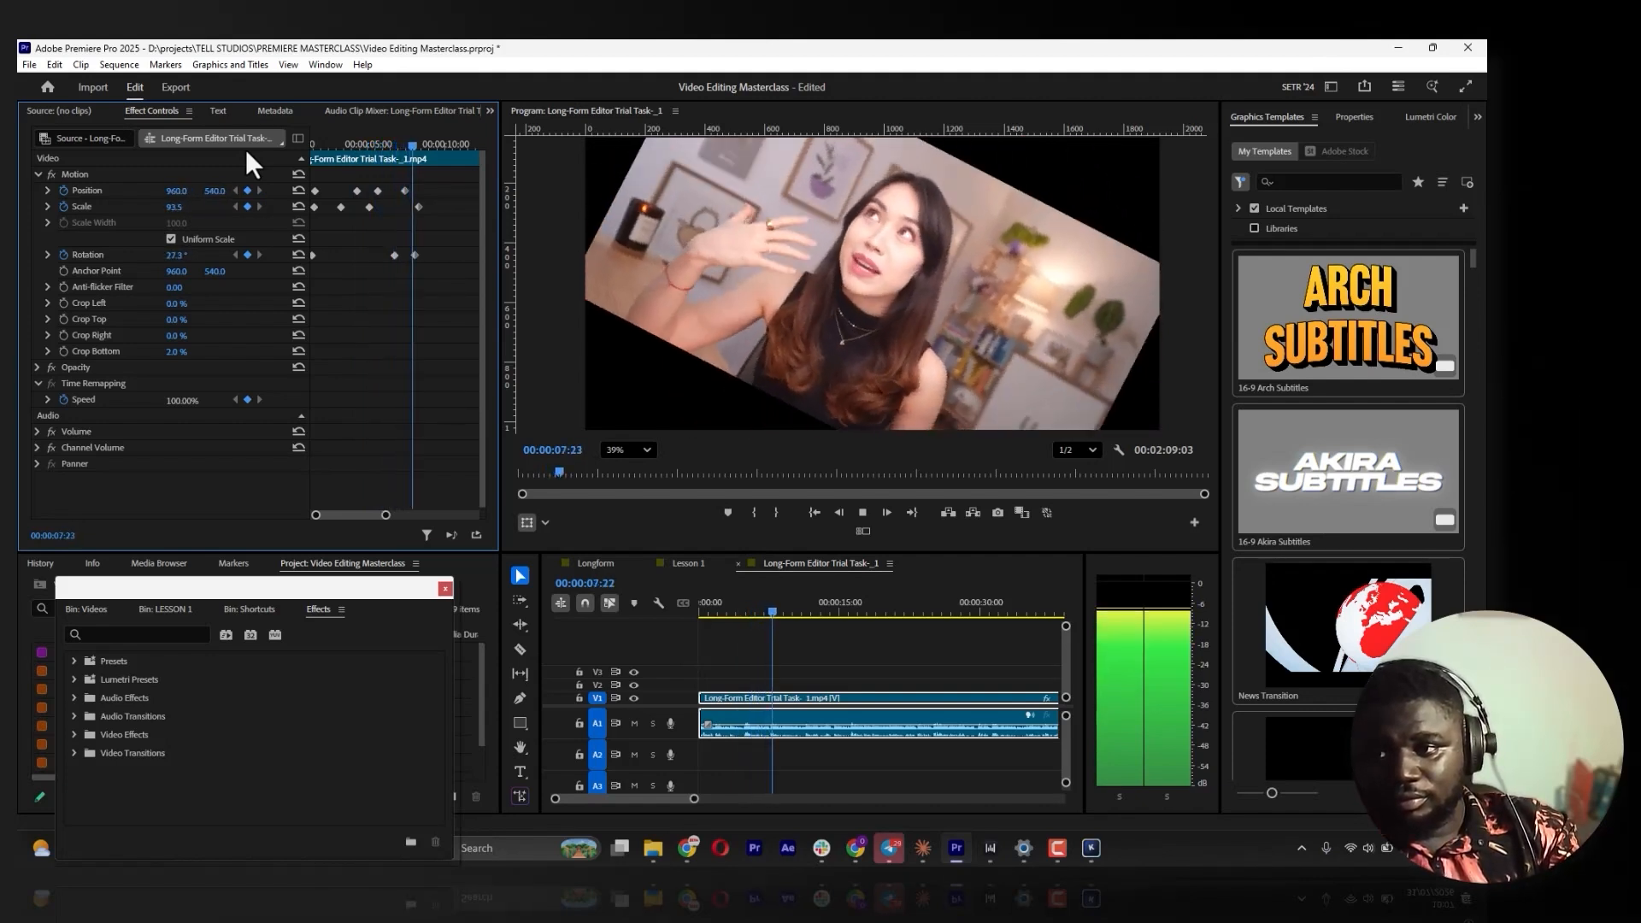
key(space)
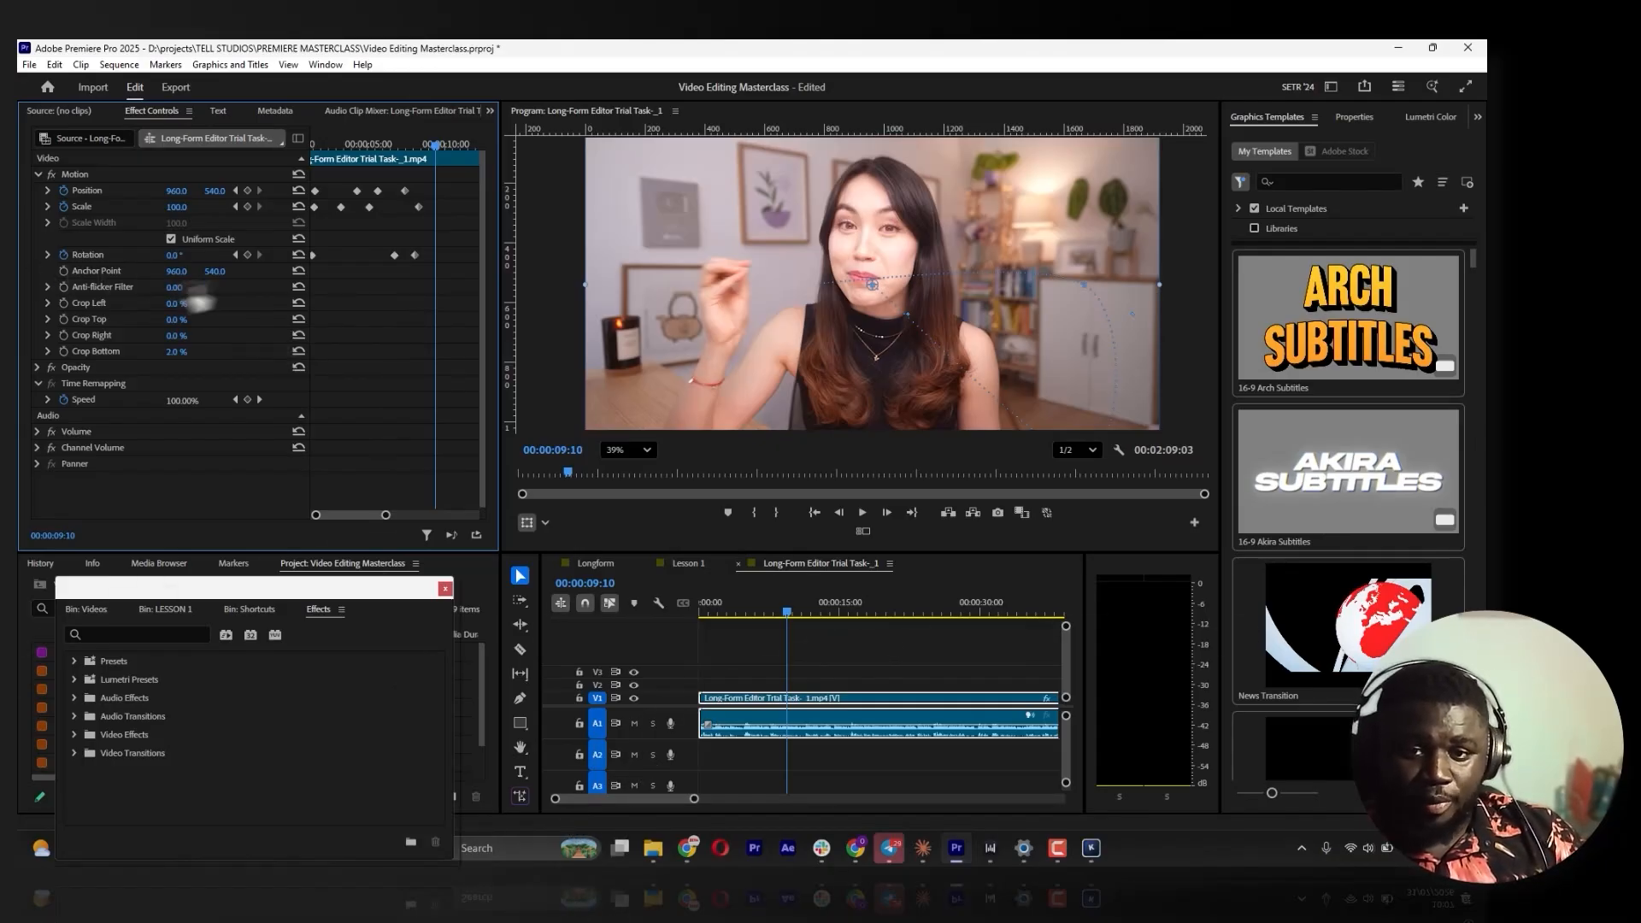
Return to the sequence start and replay the opening of the animation up to 00:00:02:09
drag(359, 144, 281, 160)
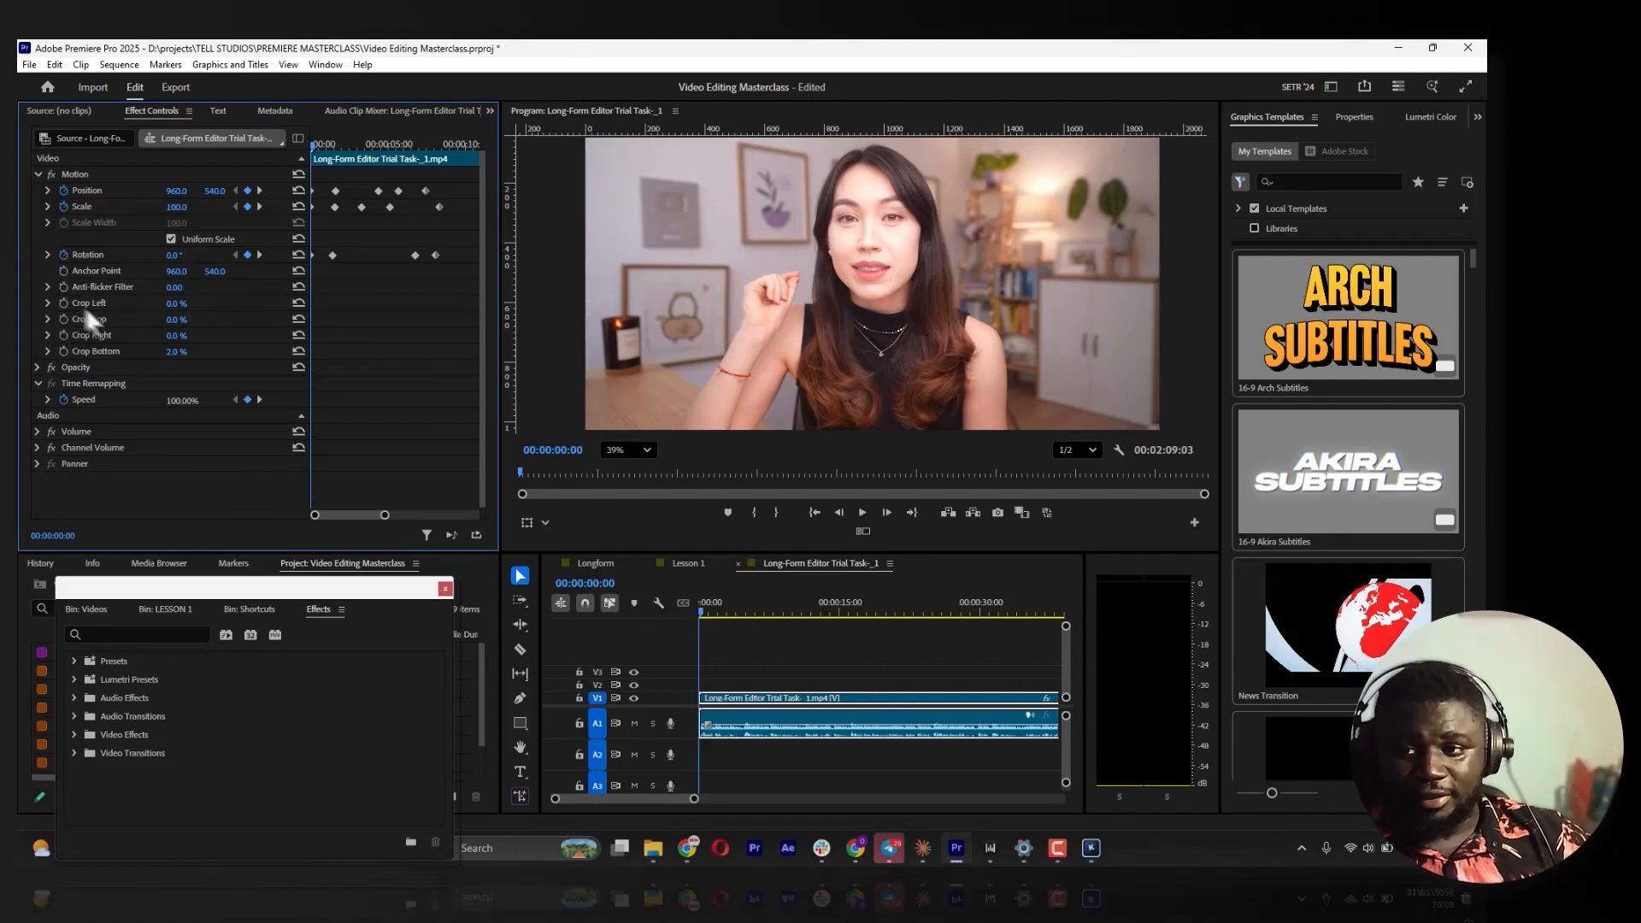
click(679, 591)
key(space)
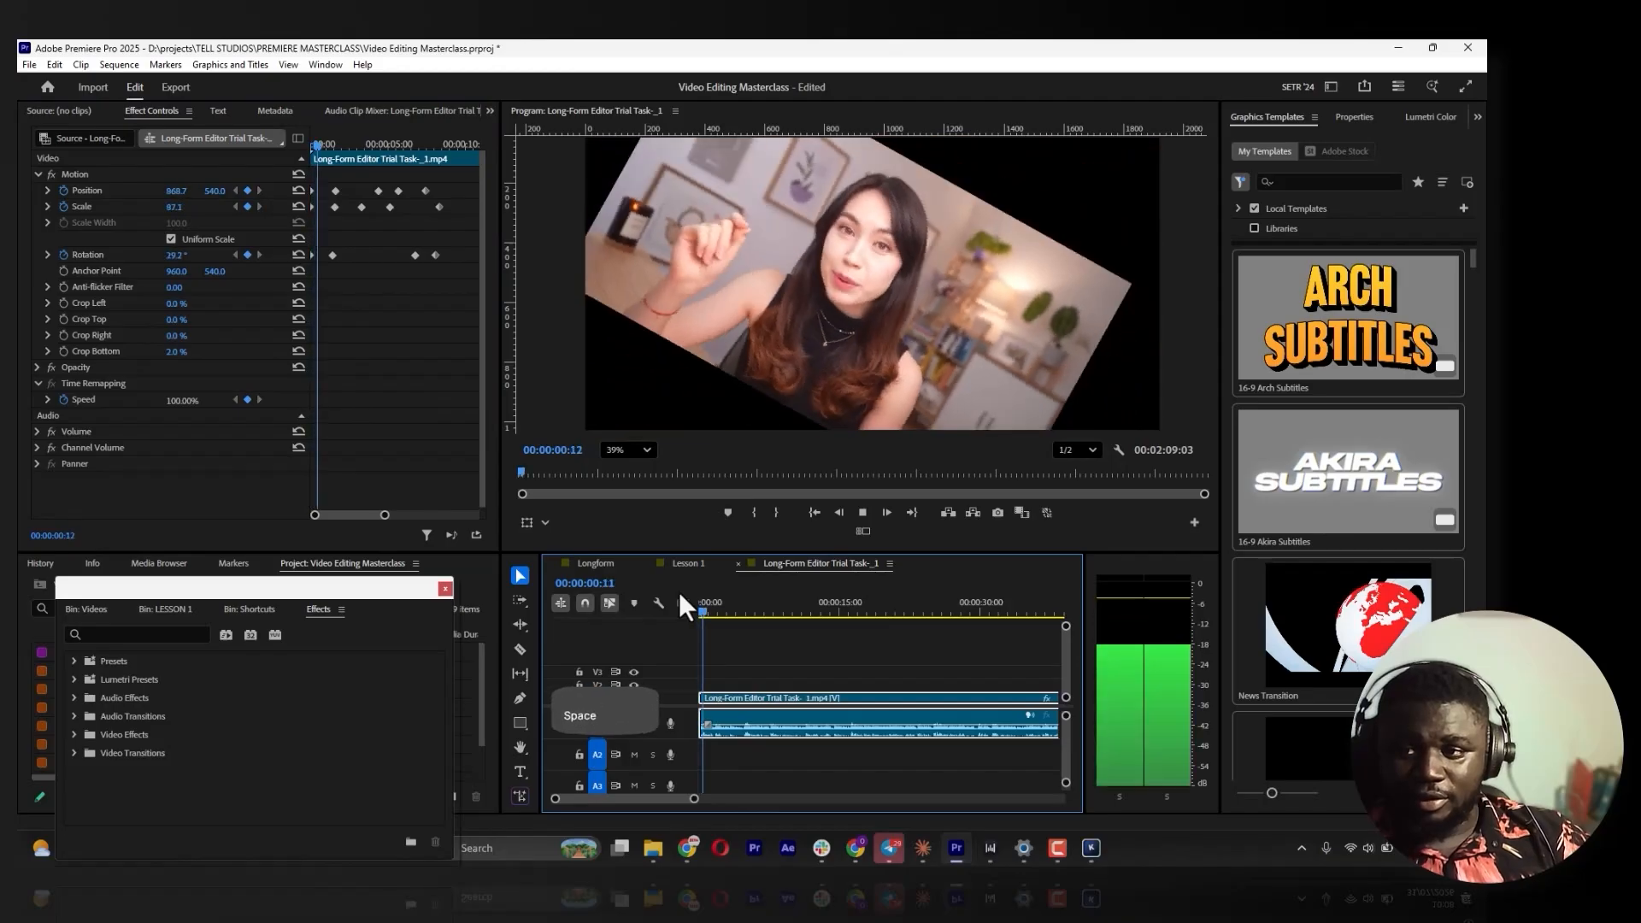
key(space)
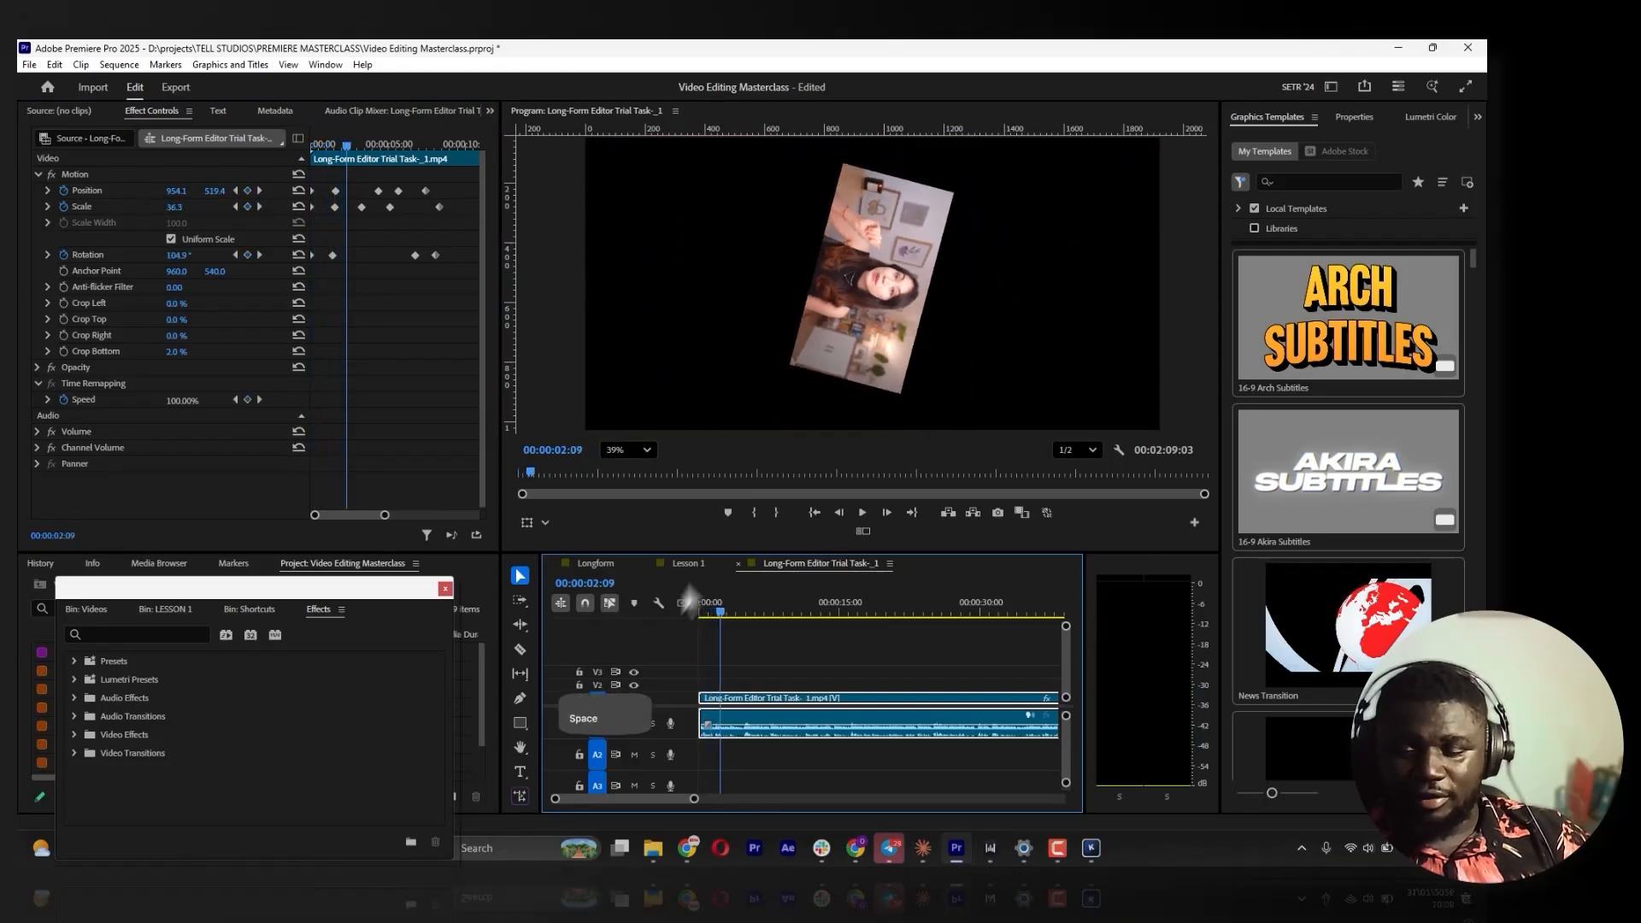
Enable keyframing for Crop Left, Crop Top, Crop Right and Crop Bottom at 00:00:00:00
drag(721, 605, 667, 614)
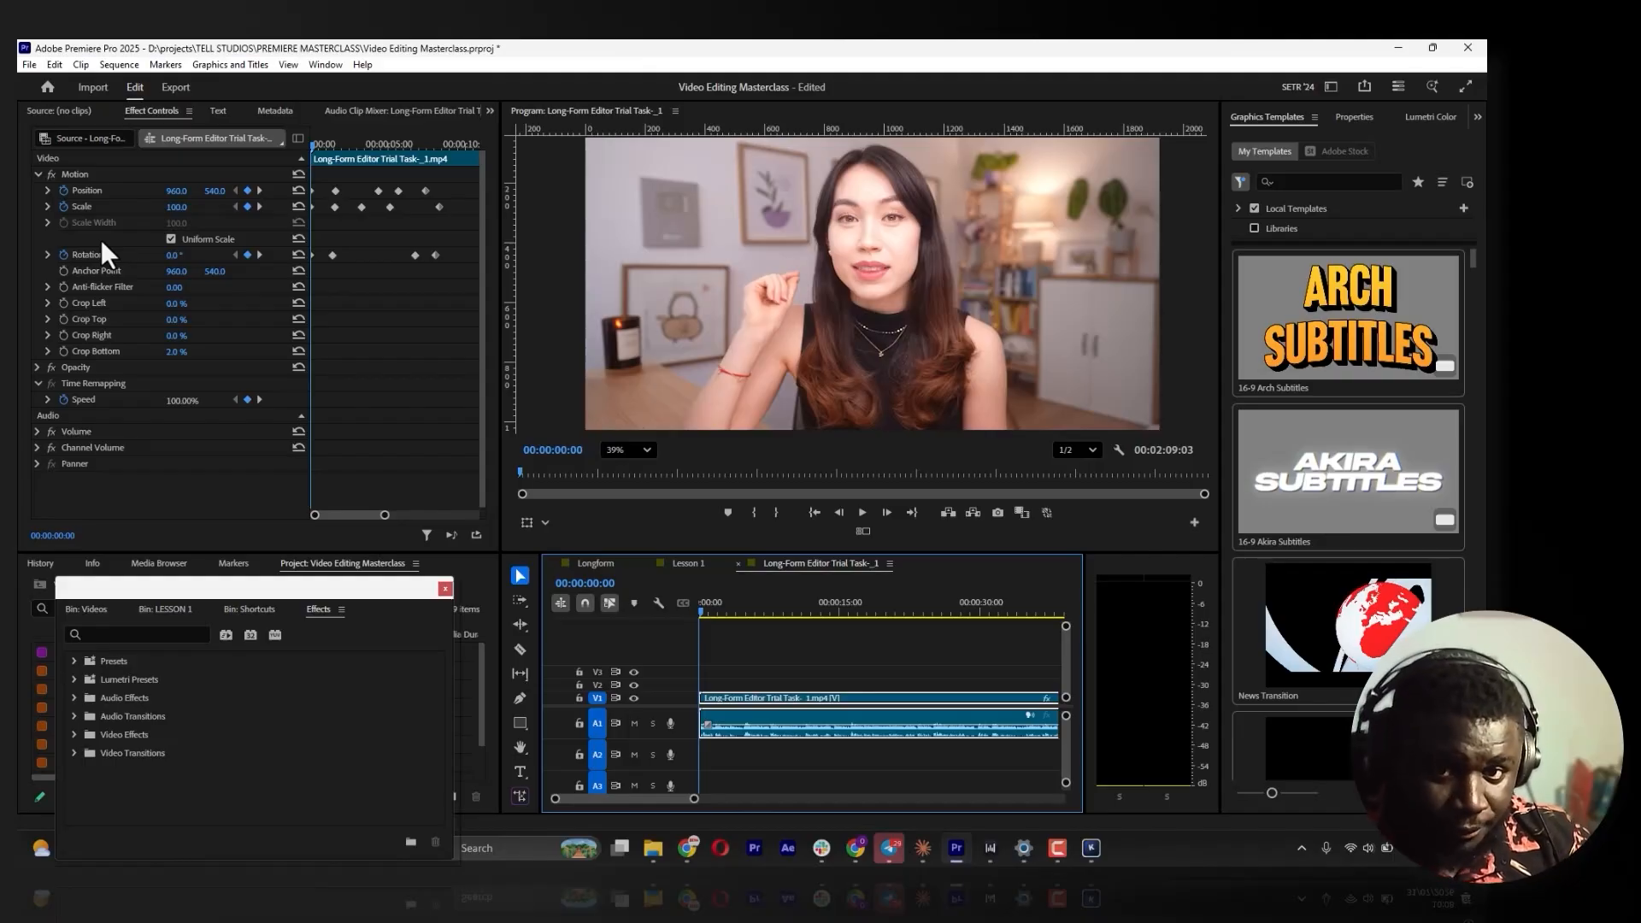
click(64, 305)
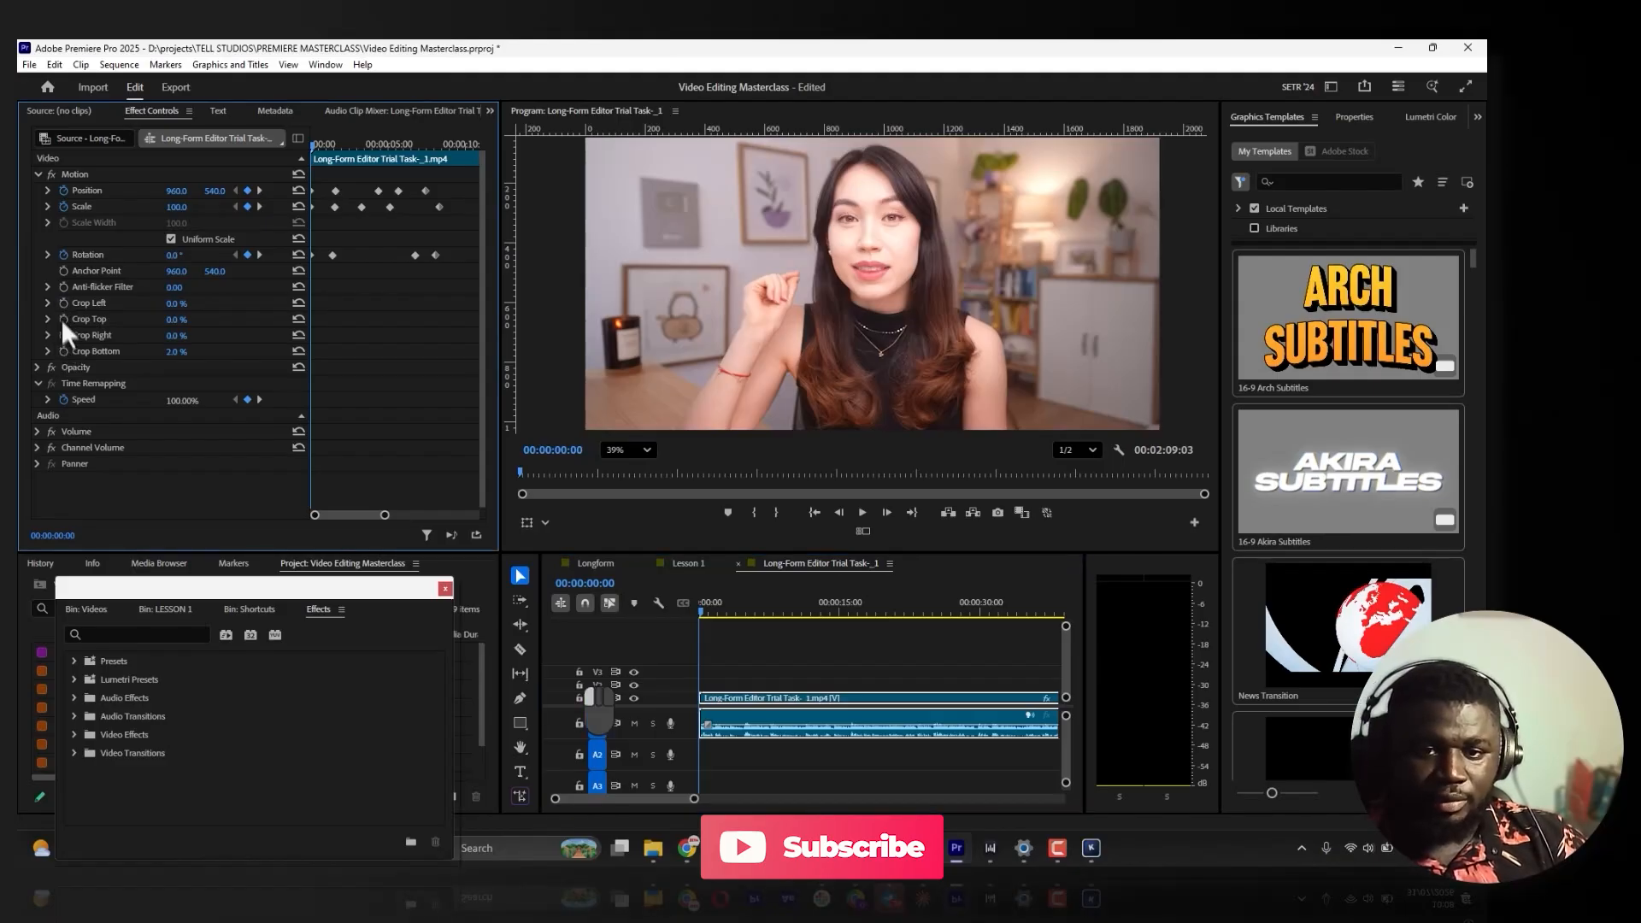
click(64, 303)
click(63, 319)
click(63, 336)
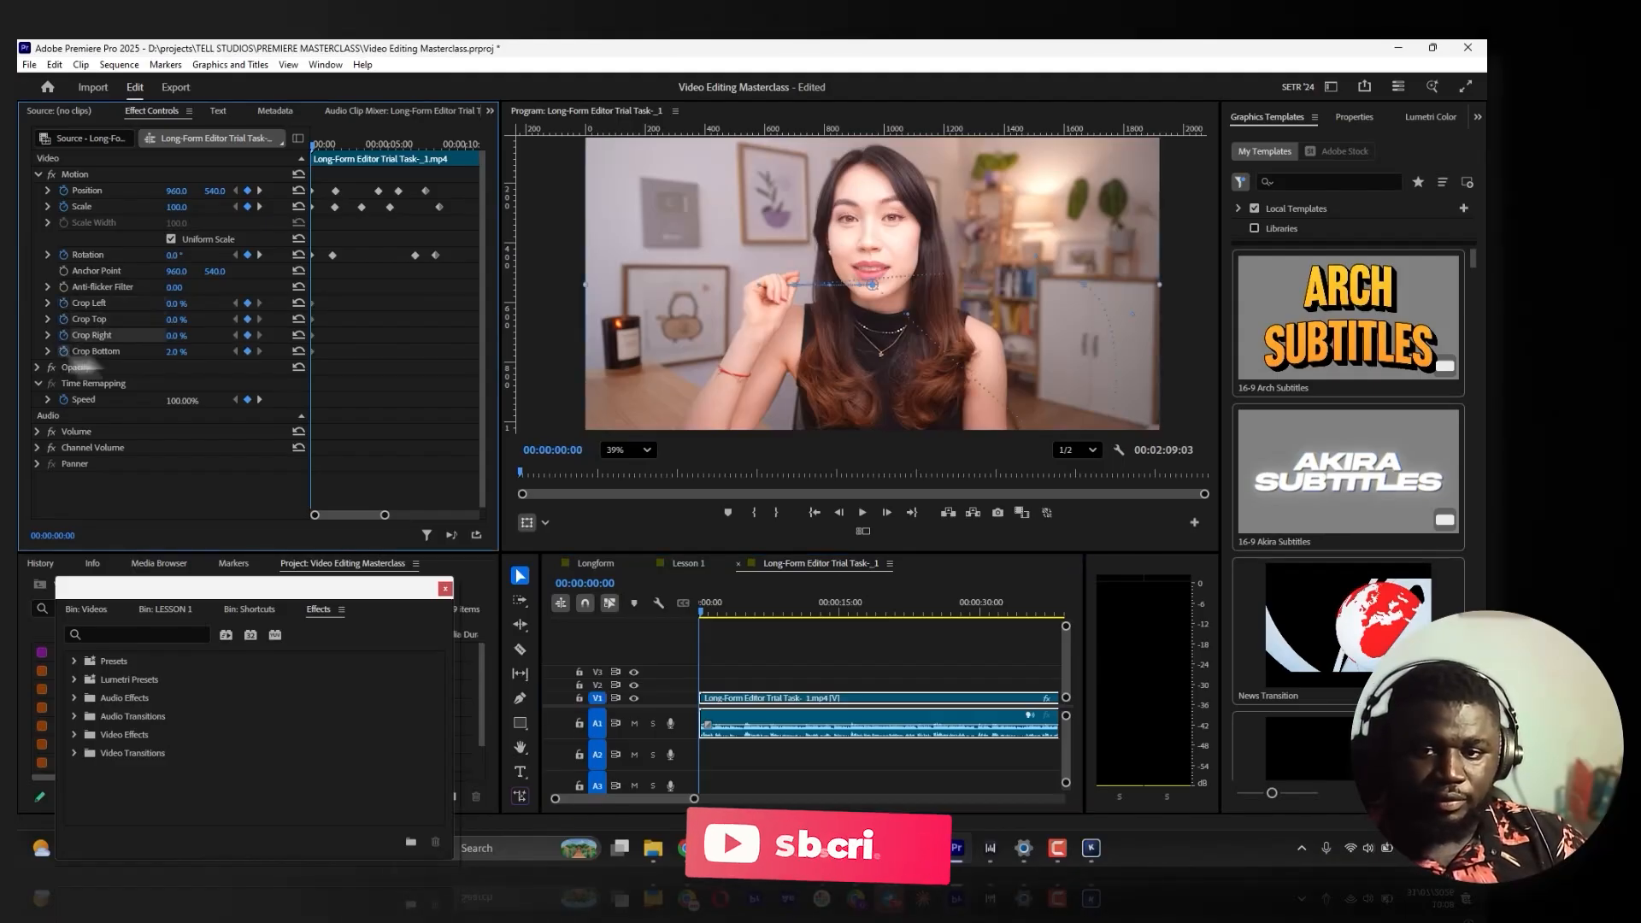
click(64, 351)
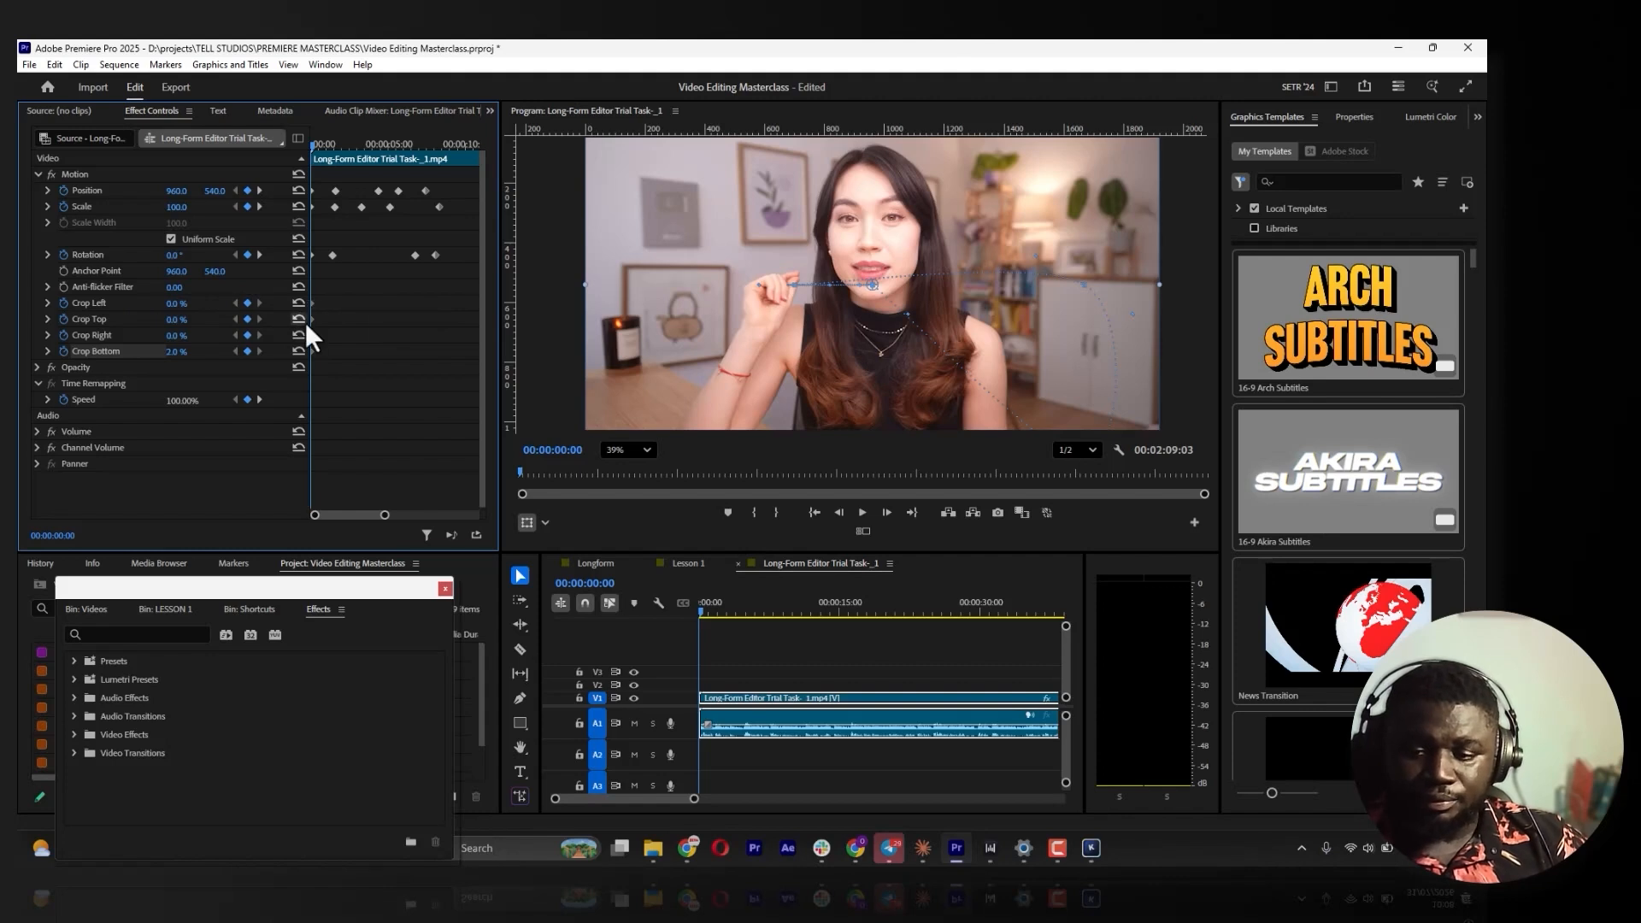
Add crop keyframes at 00:00:00:23 with Crop Left 30%, Crop Right 25%, Crop Top 43% and Crop Bottom 30%
key(space)
key(space)
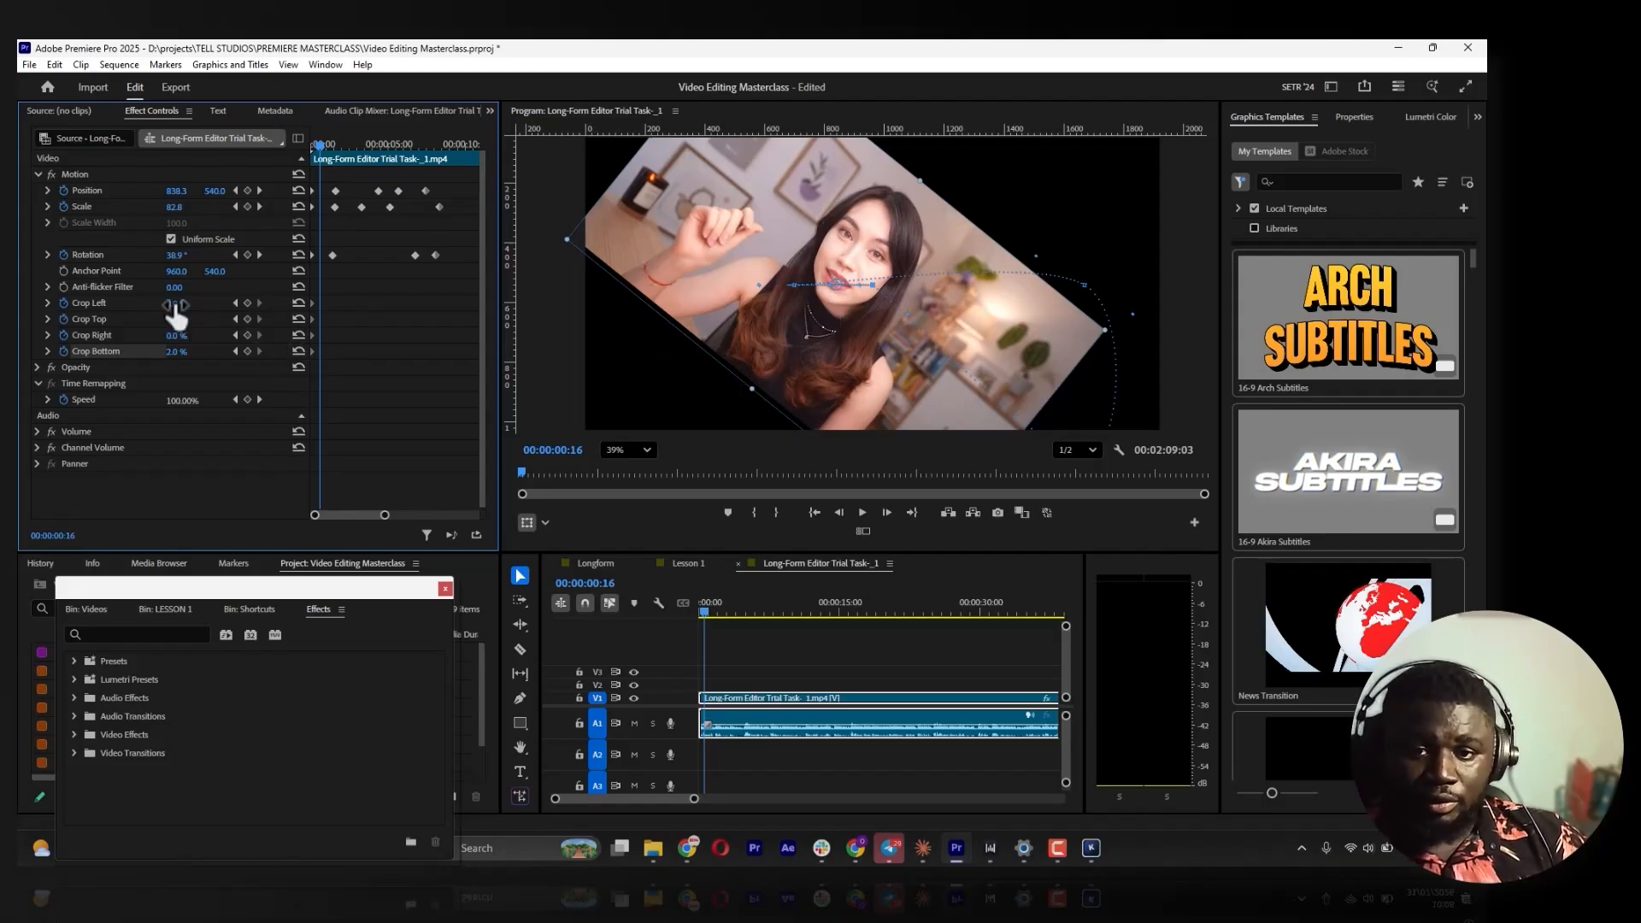
key(space)
key(space)
drag(175, 305, 222, 306)
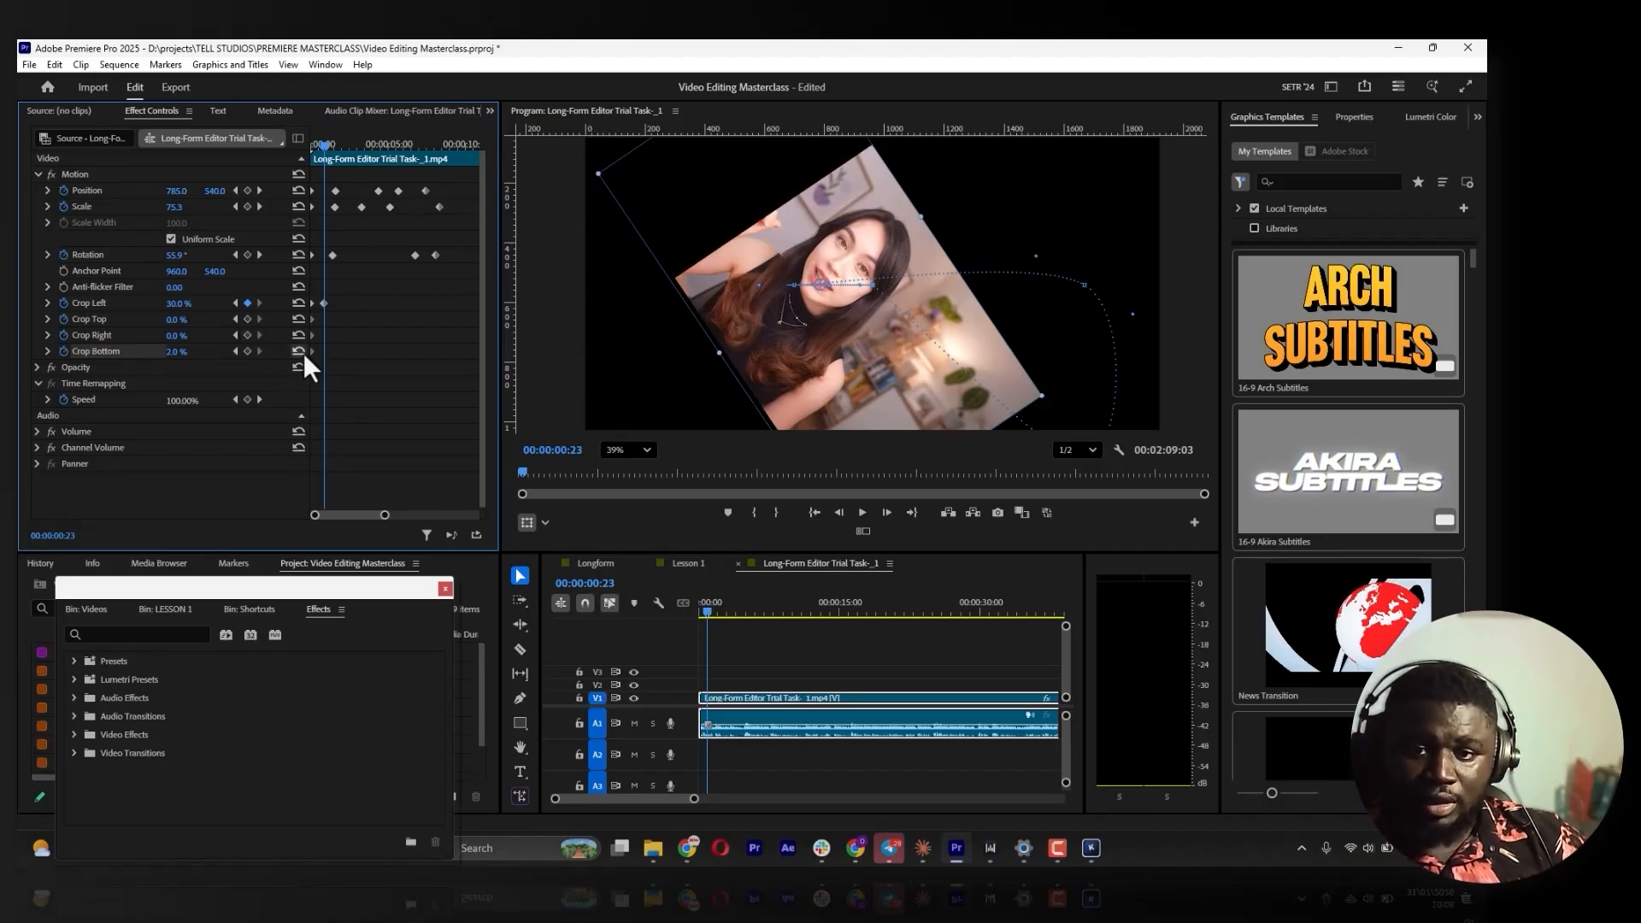
drag(173, 337, 195, 336)
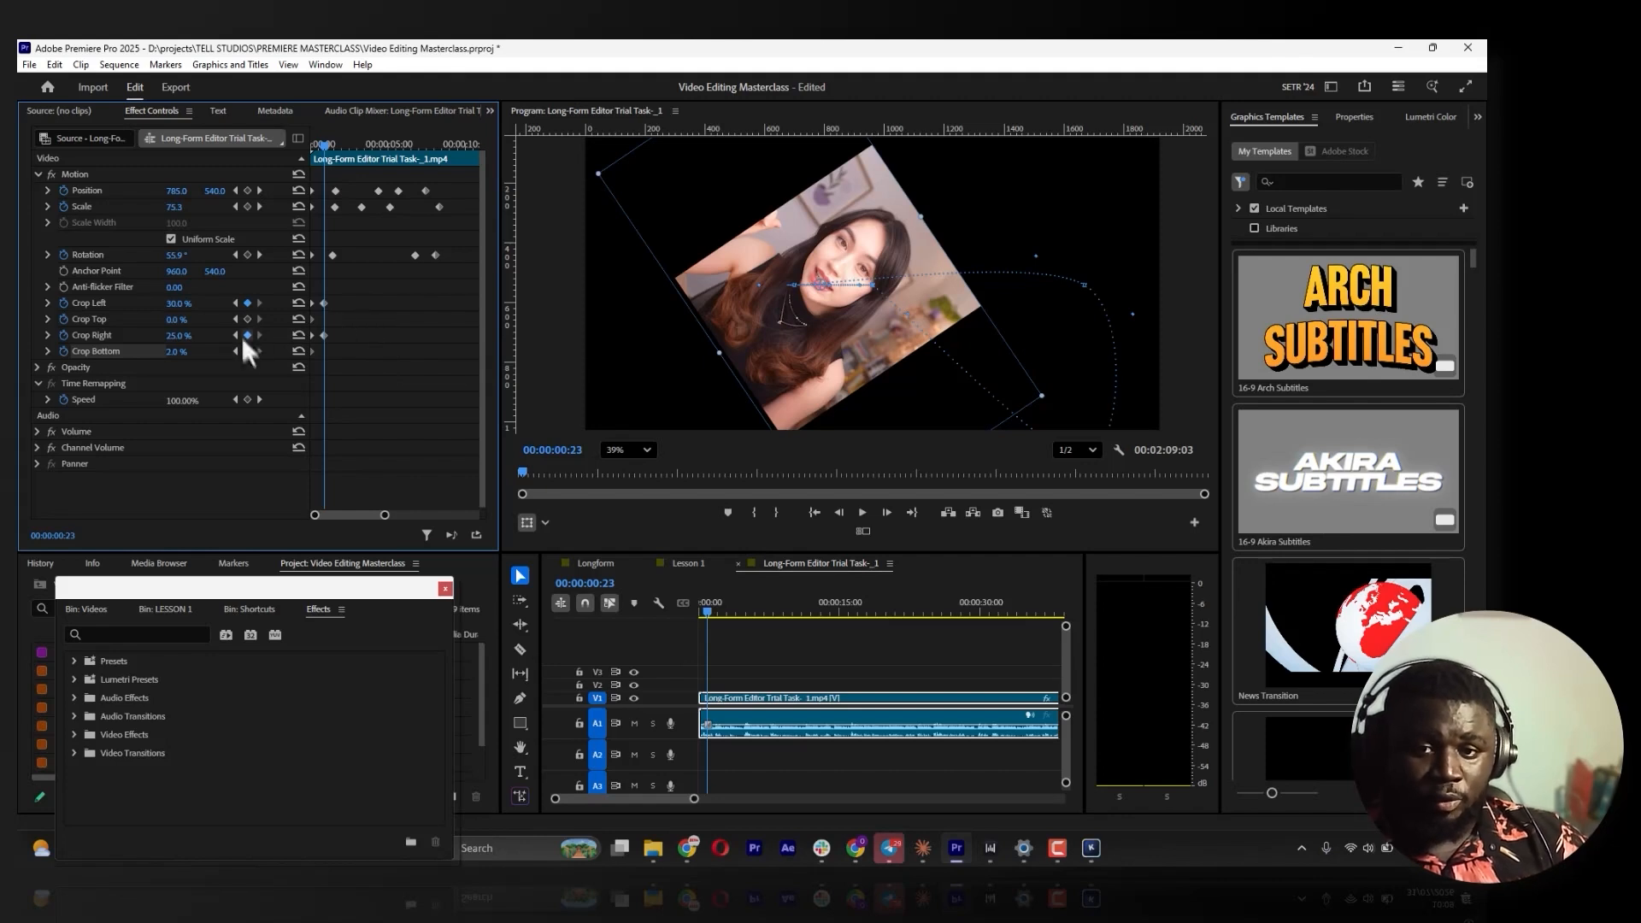
drag(177, 320, 183, 356)
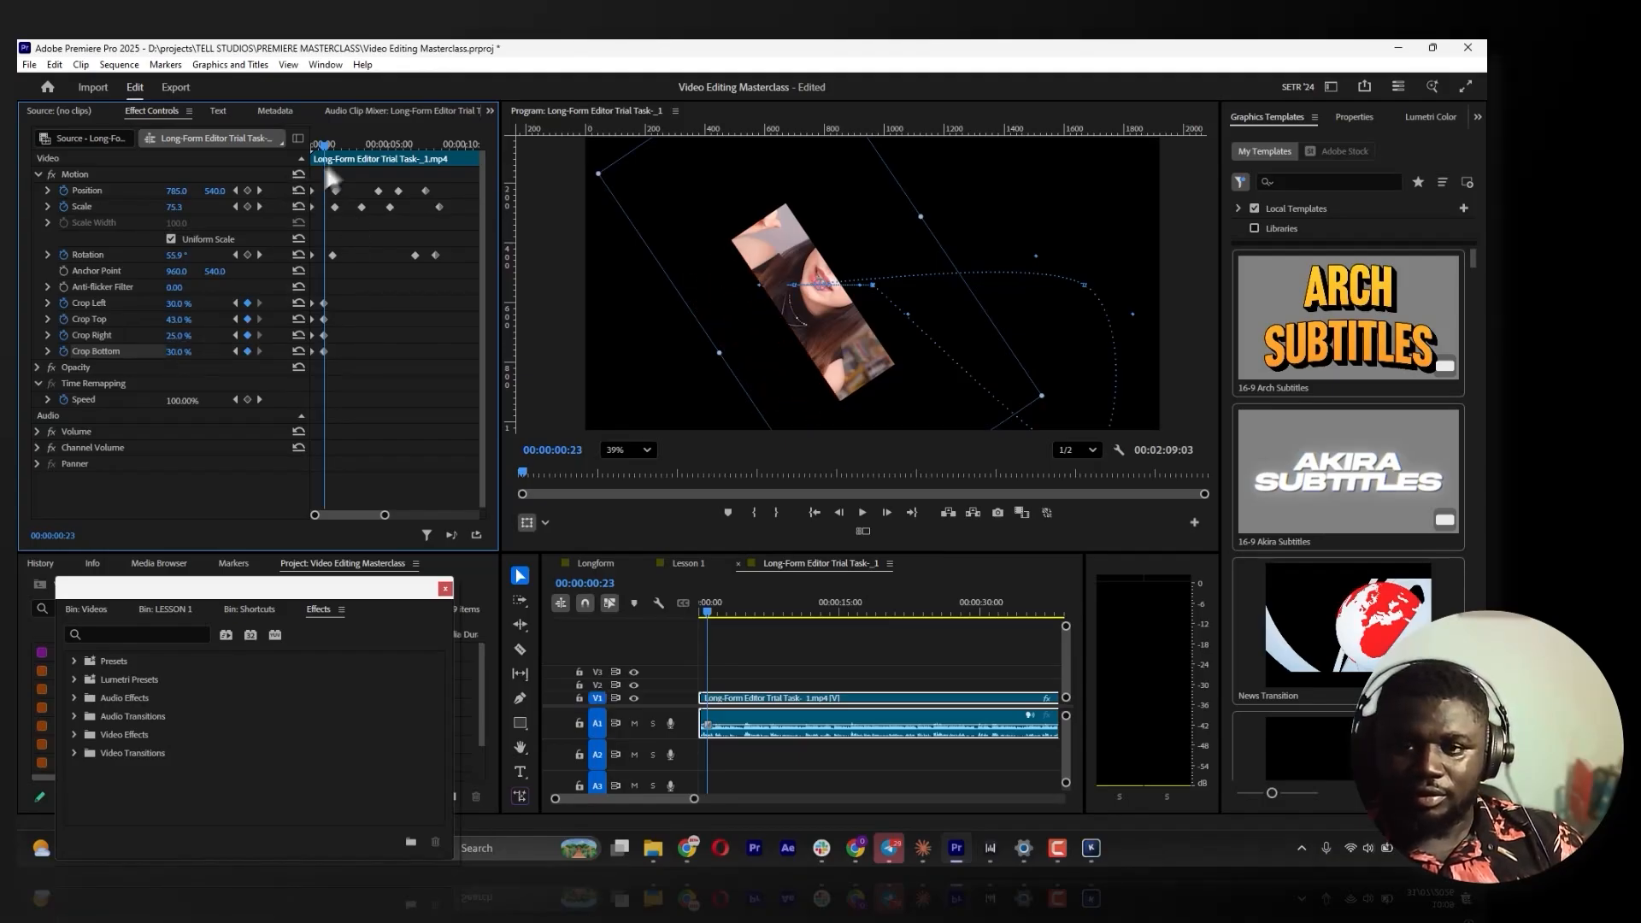
Add keyframes at 00:00:02:19 with Crop Top at 6% and Crop Bottom at 0%
key(space)
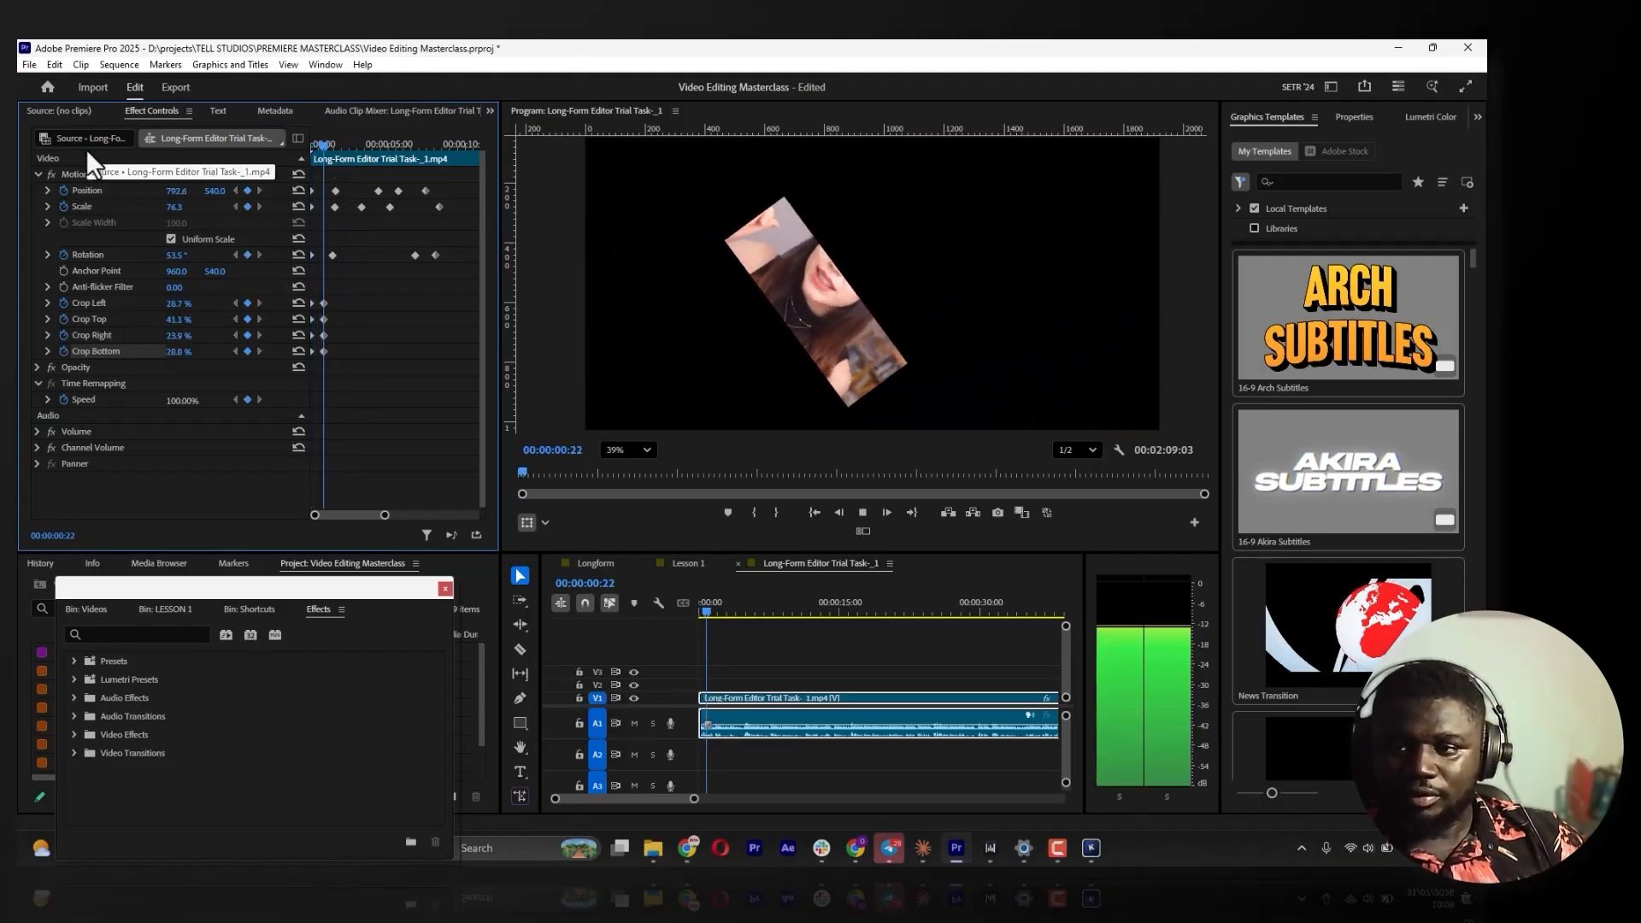
click(137, 174)
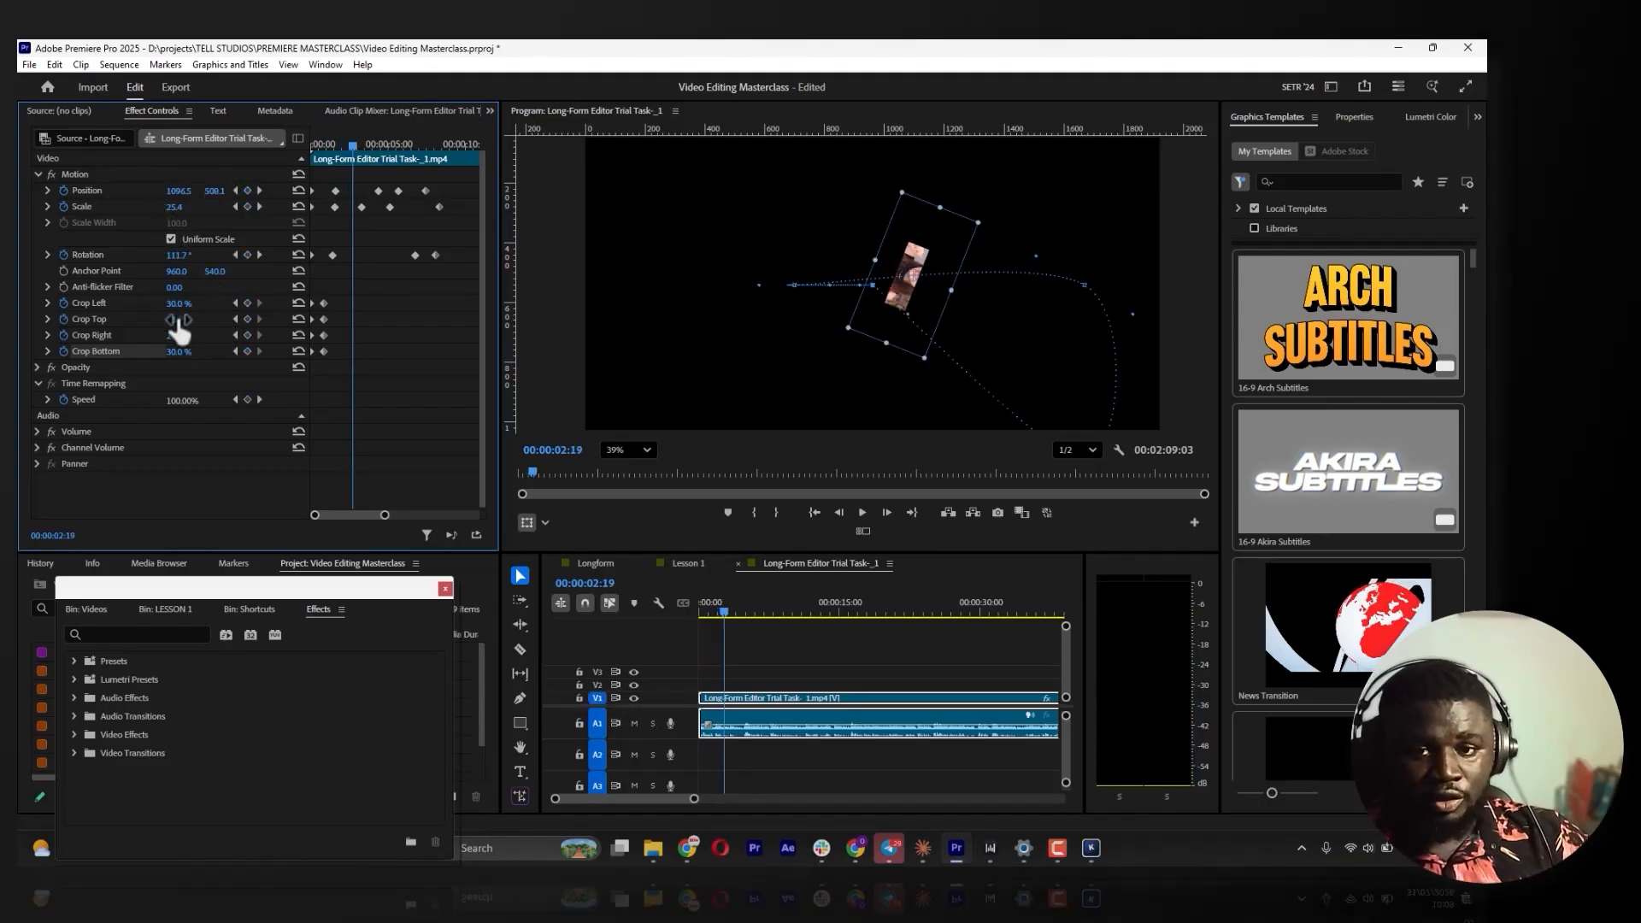
drag(178, 320, 188, 320)
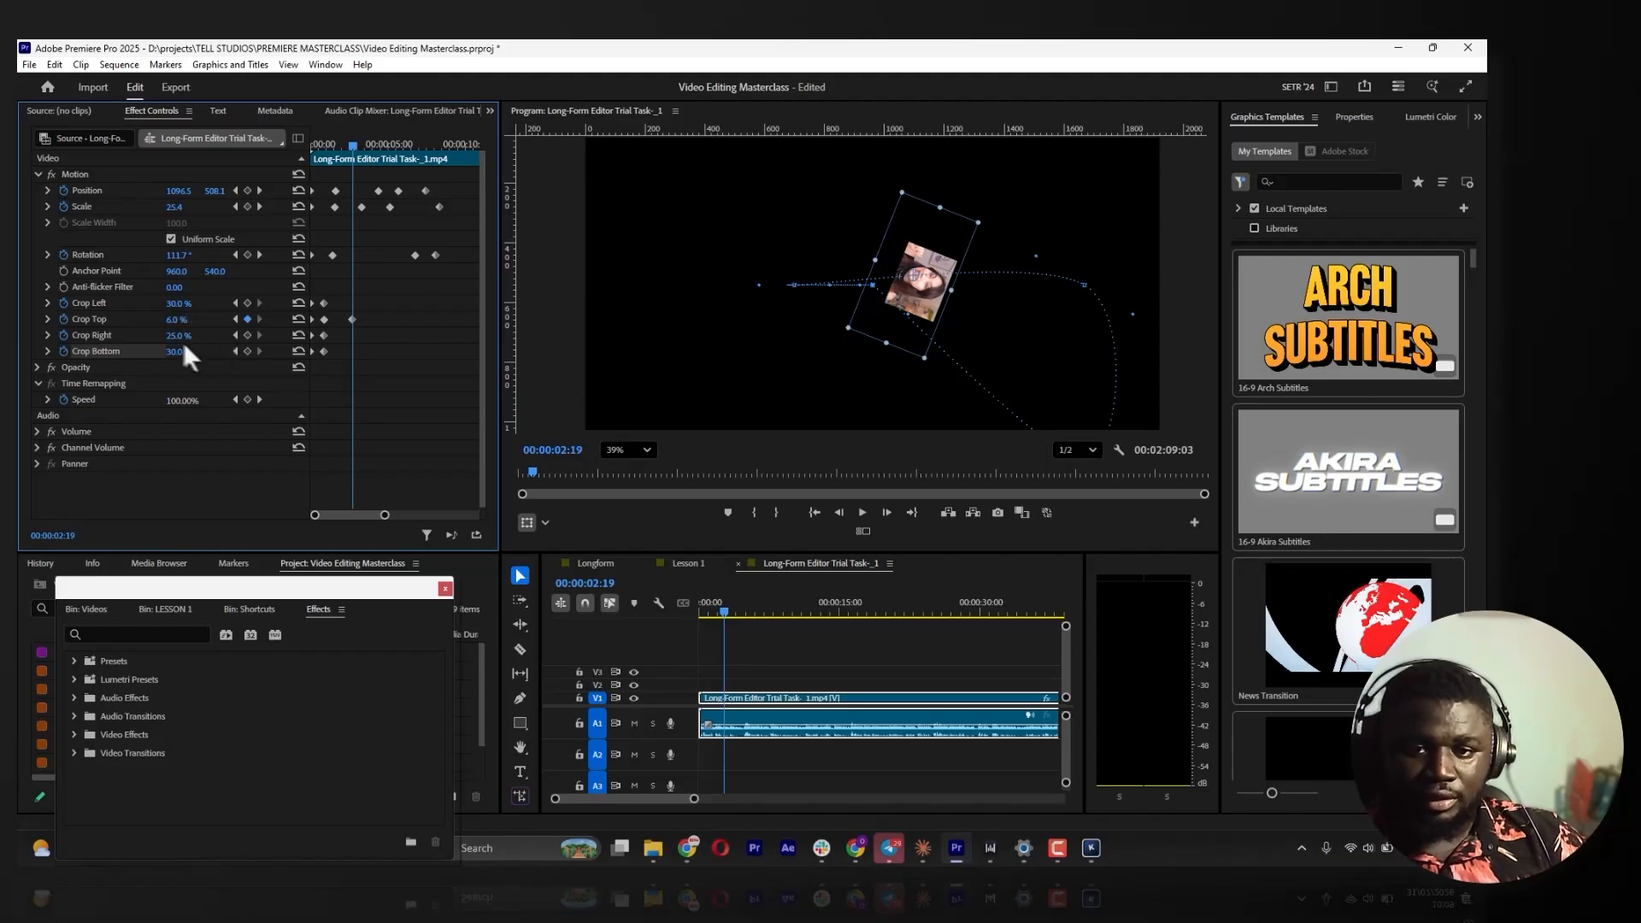
drag(179, 350, 171, 351)
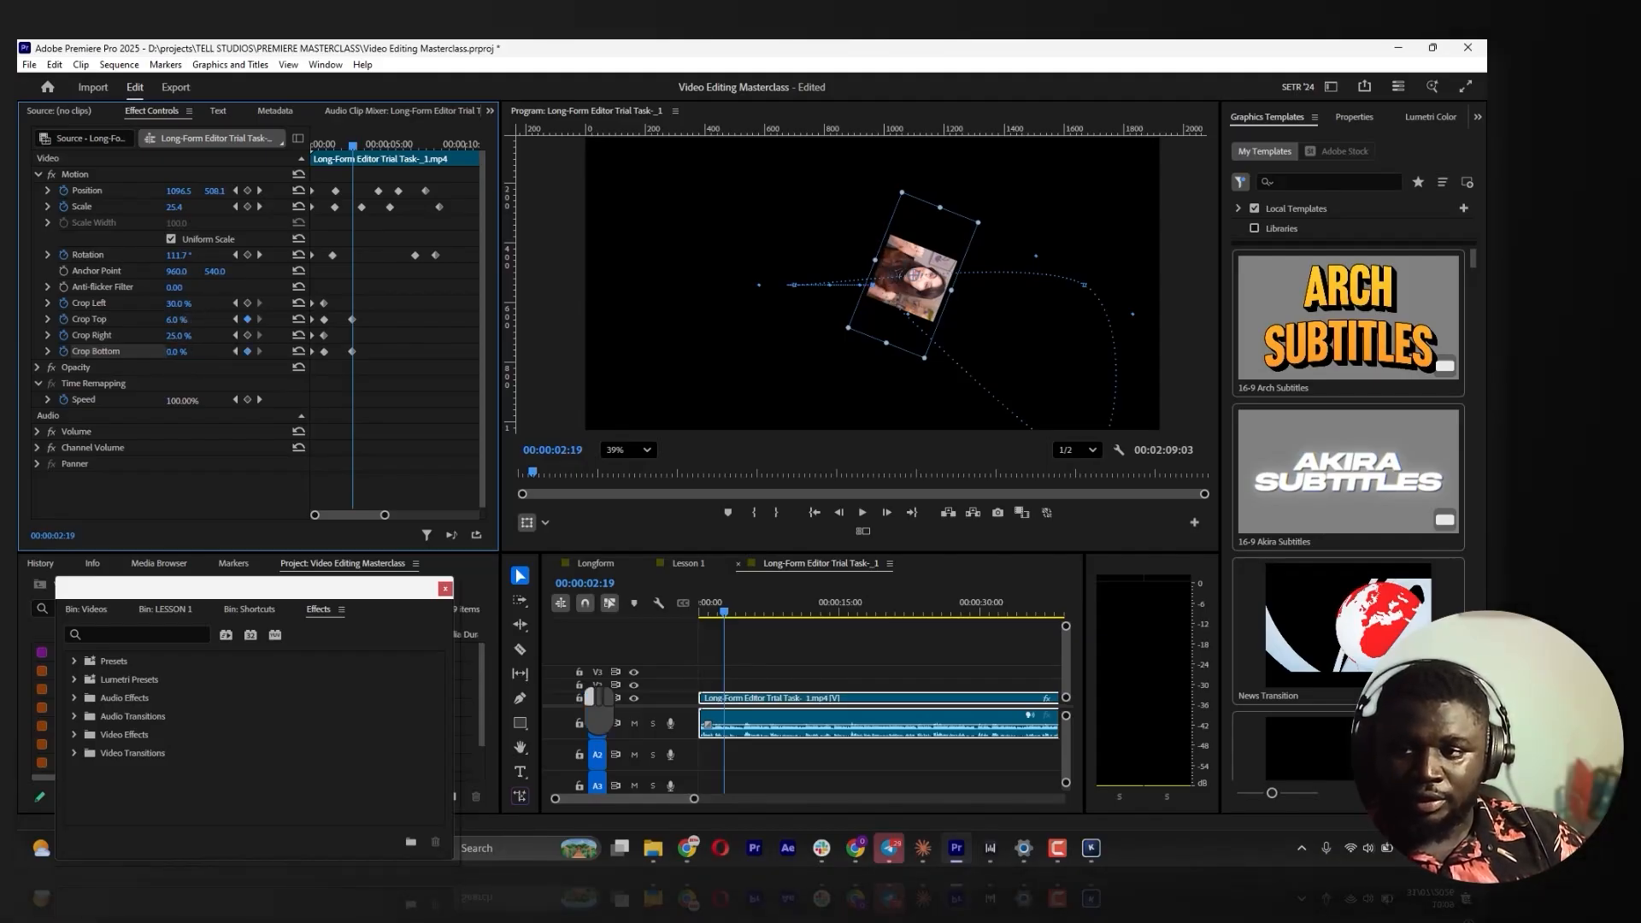
Play the crop animation from the sequence start in short bursts up to 00:00:06:03
drag(354, 146, 254, 162)
key(space)
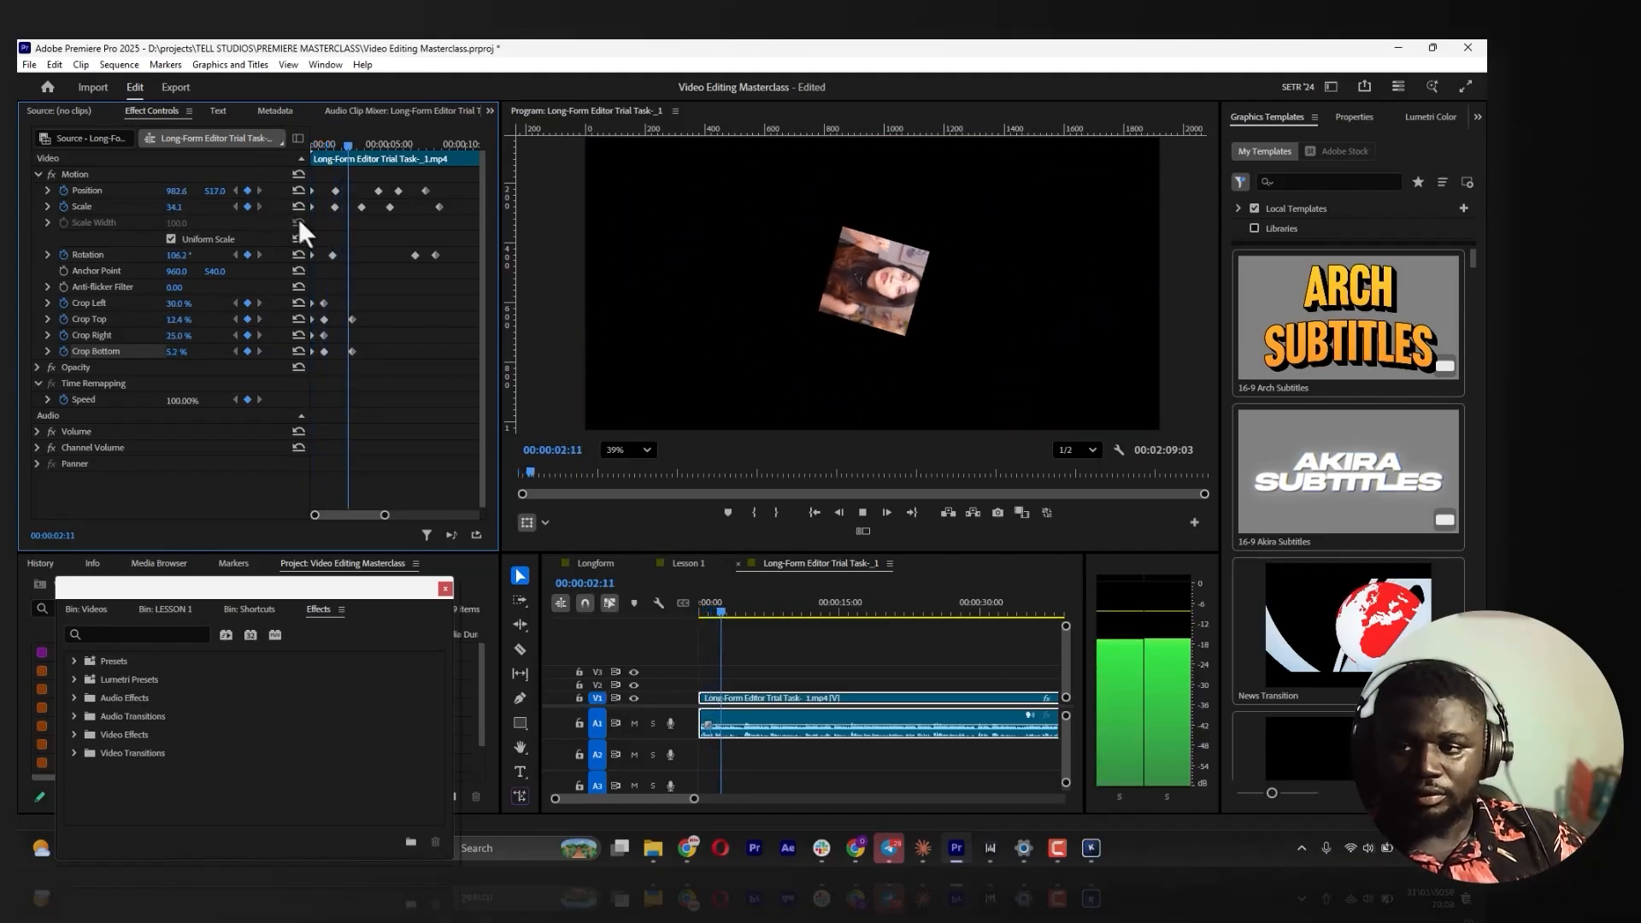
key(space)
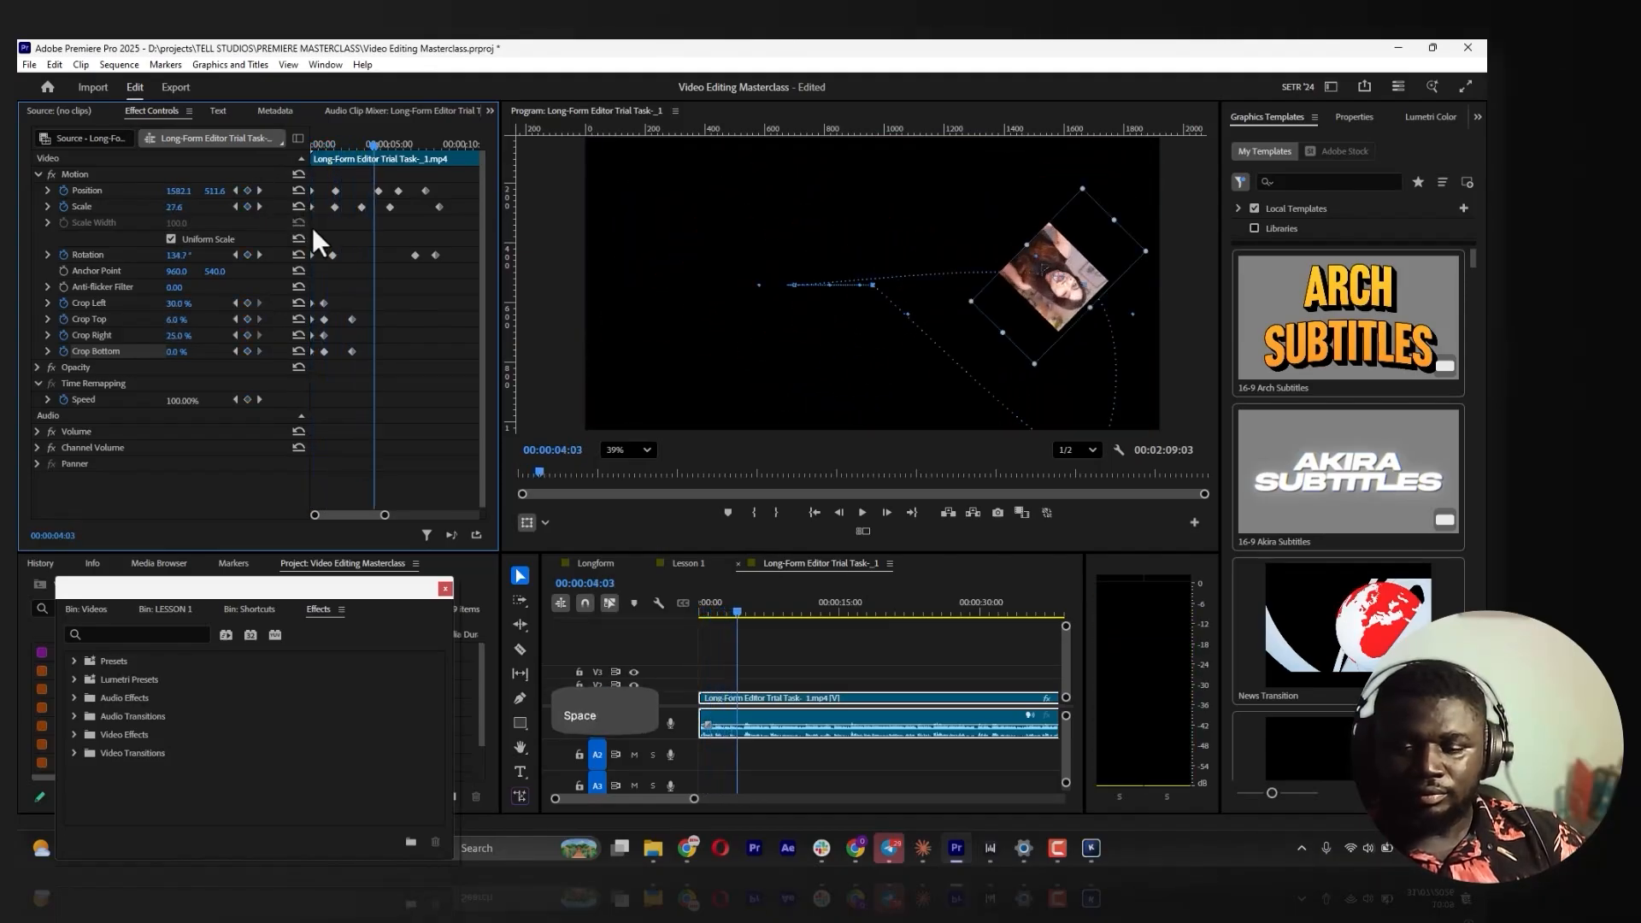
key(space)
key(space)
key(space)
key(space)
key(space)
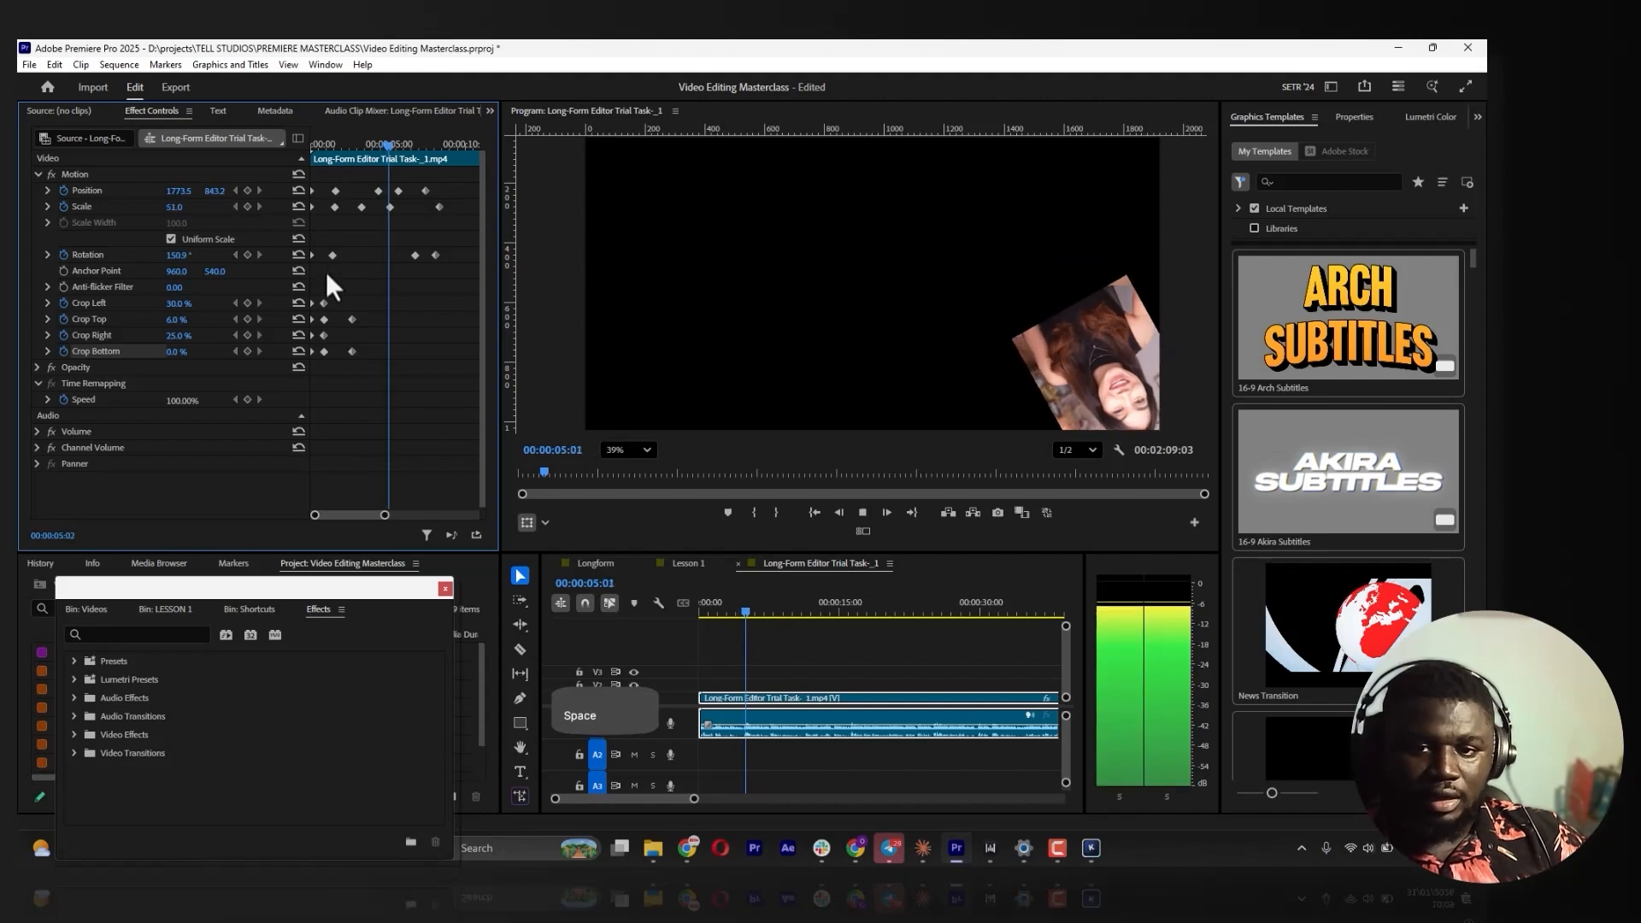
key(space)
key(space)
key(space)
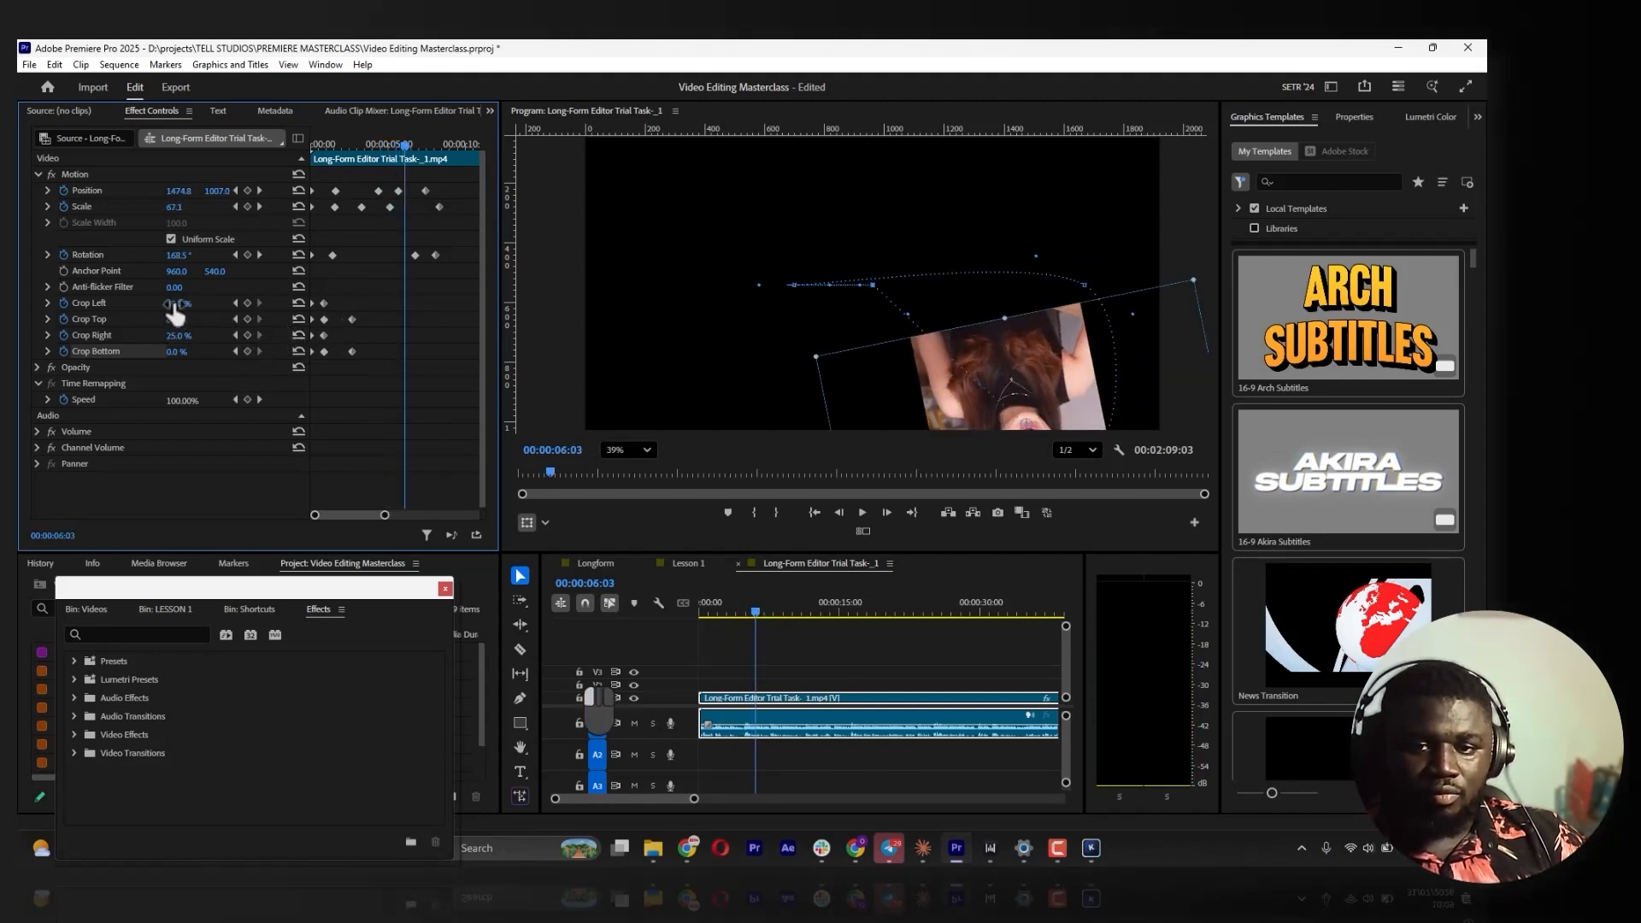
Add a Crop Left keyframe of 2% at 00:00:06:03 and a Crop Right keyframe of 0% at 00:00:07:04
drag(175, 312, 149, 313)
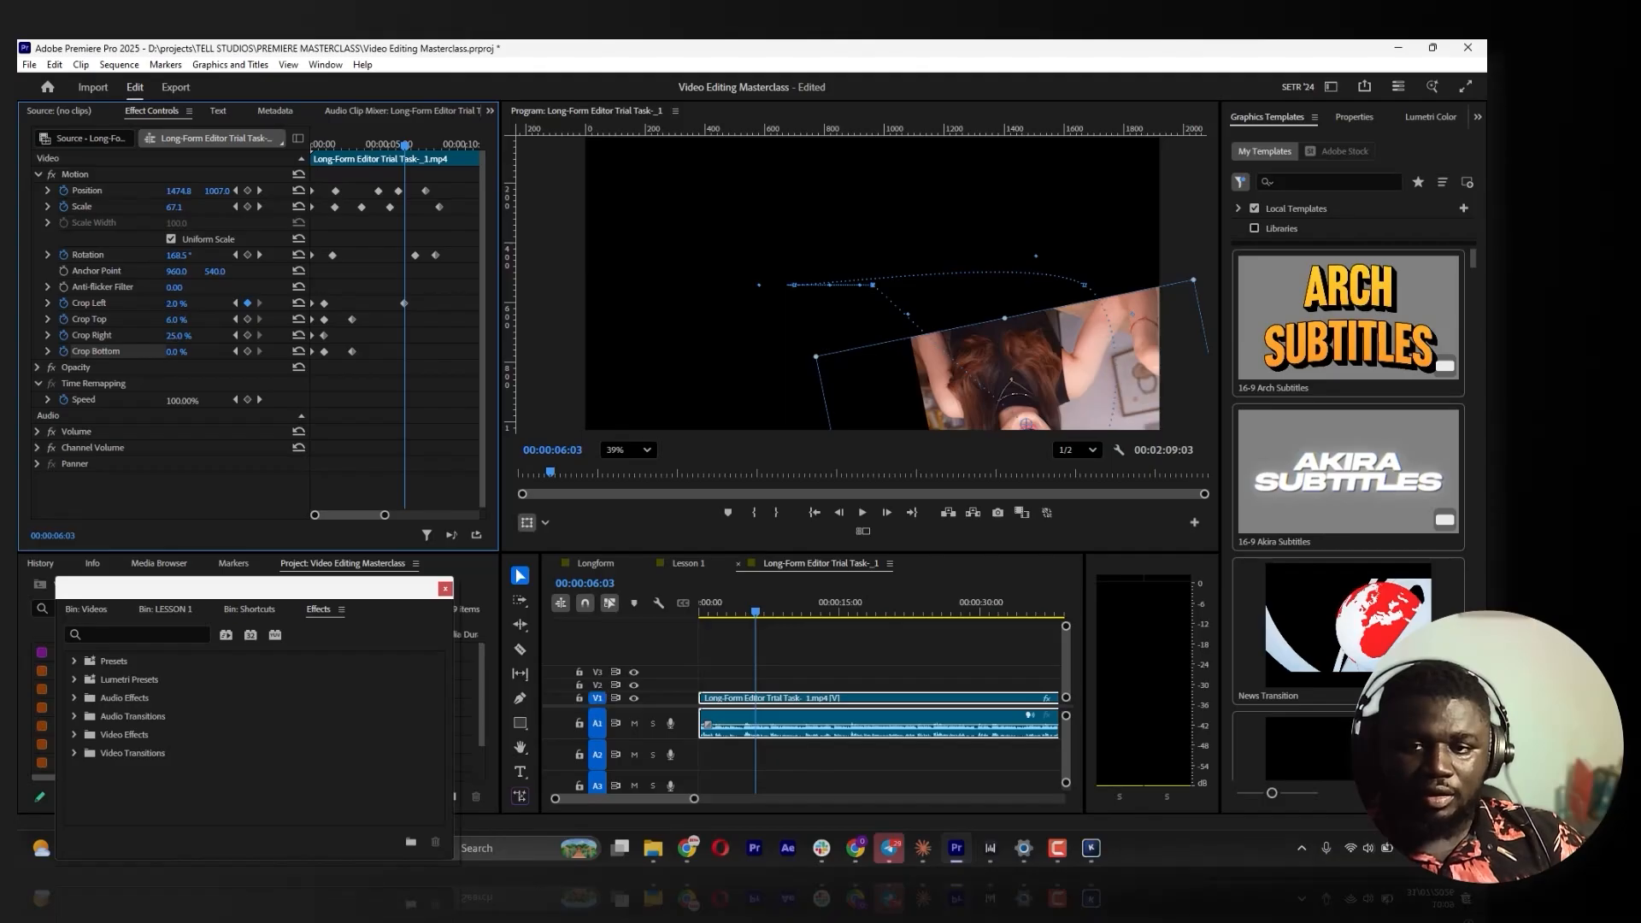
key(space)
key(space)
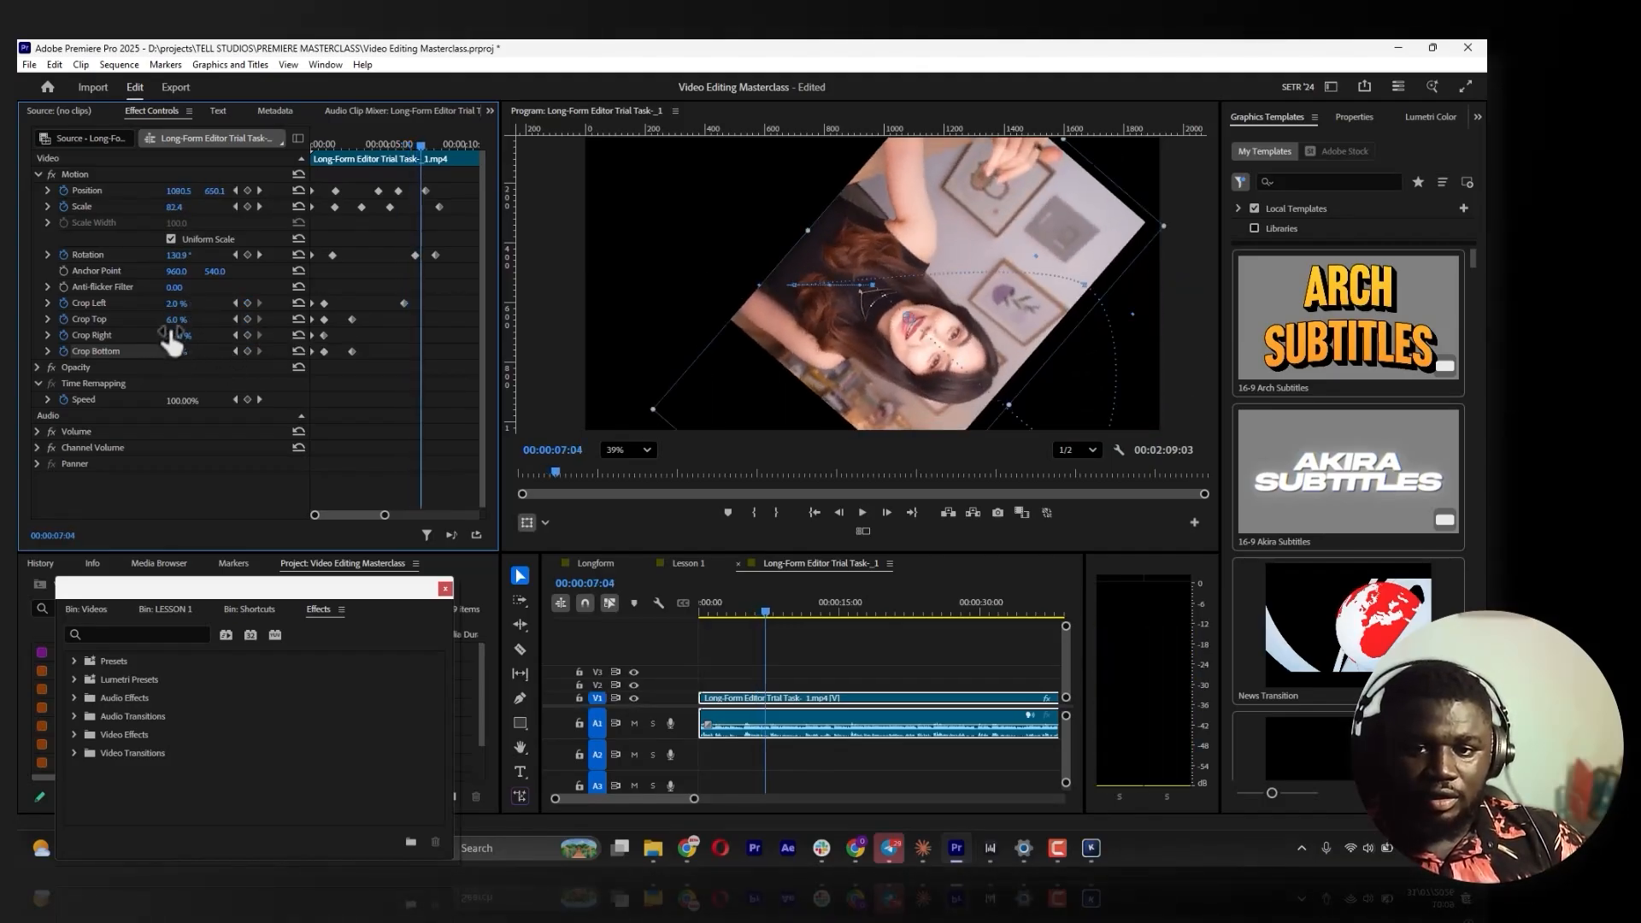
mouse_move(175, 342)
mouse_down()
mouse_move(214, 342)
mouse_move(167, 342)
mouse_up()
Add Crop Top and Crop Left keyframes of 0% at 00:00:09:01
key(space)
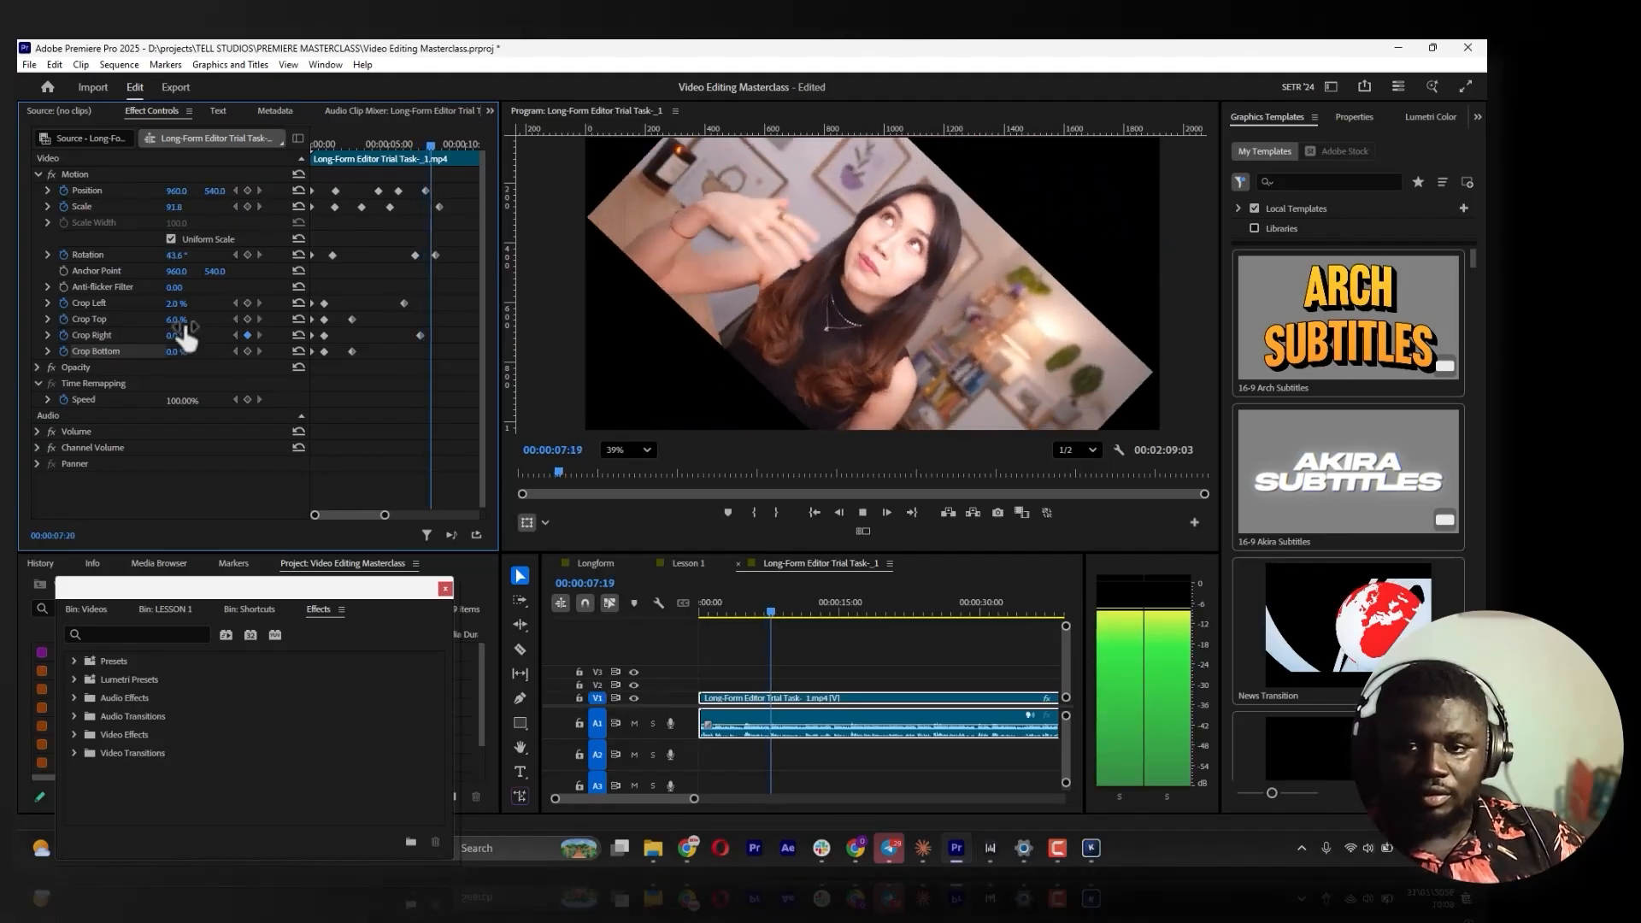
key(space)
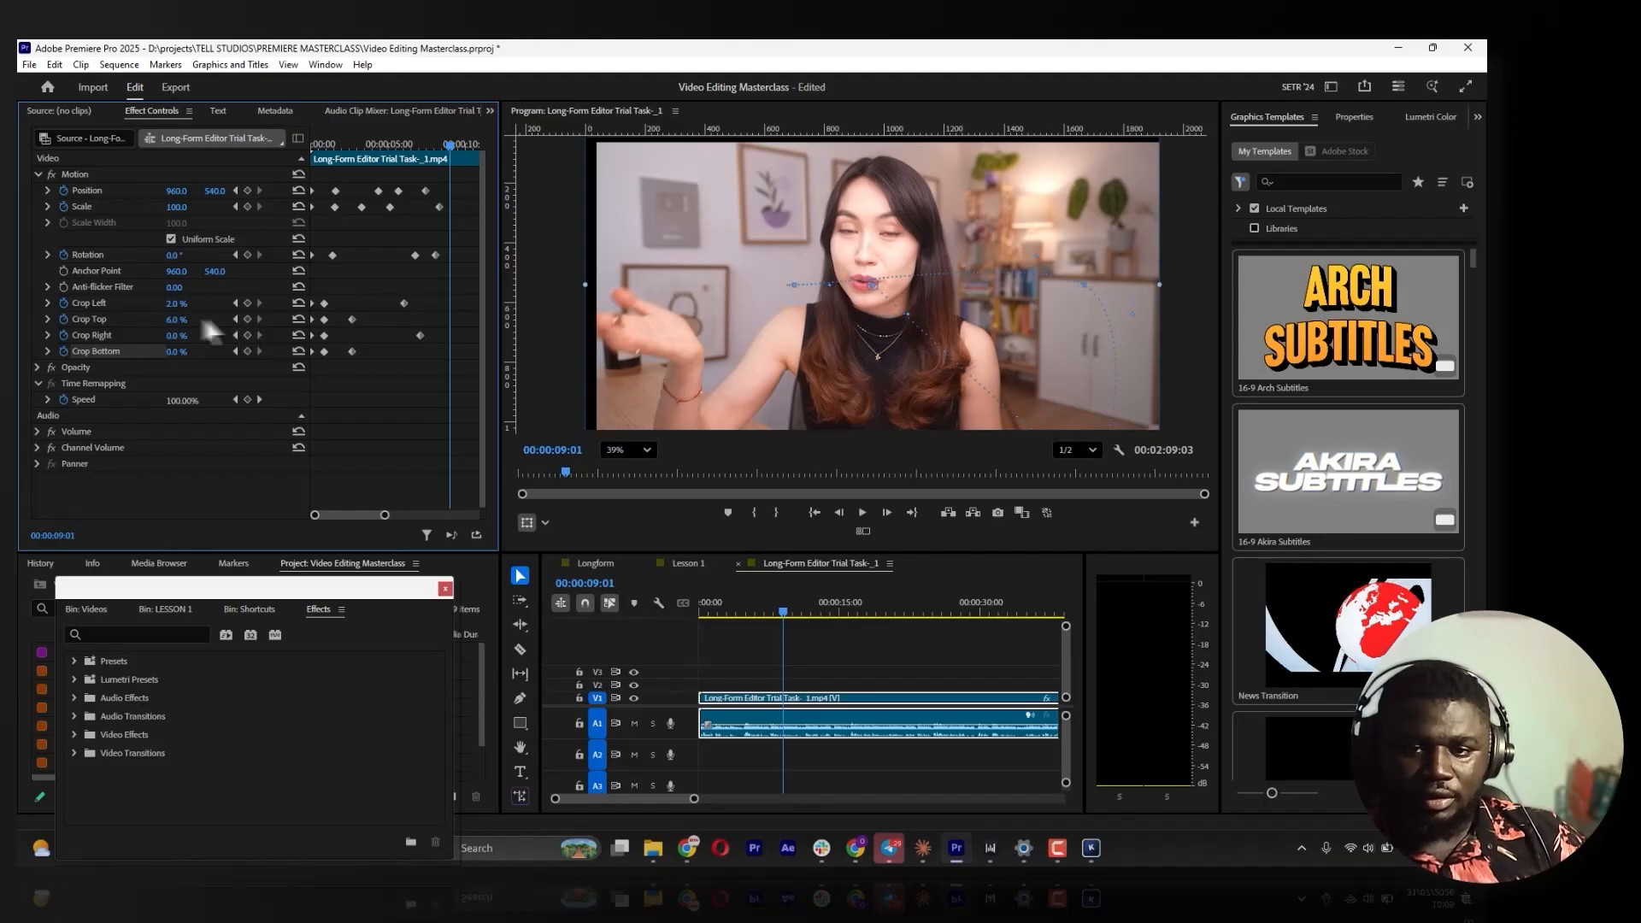
drag(179, 333, 154, 304)
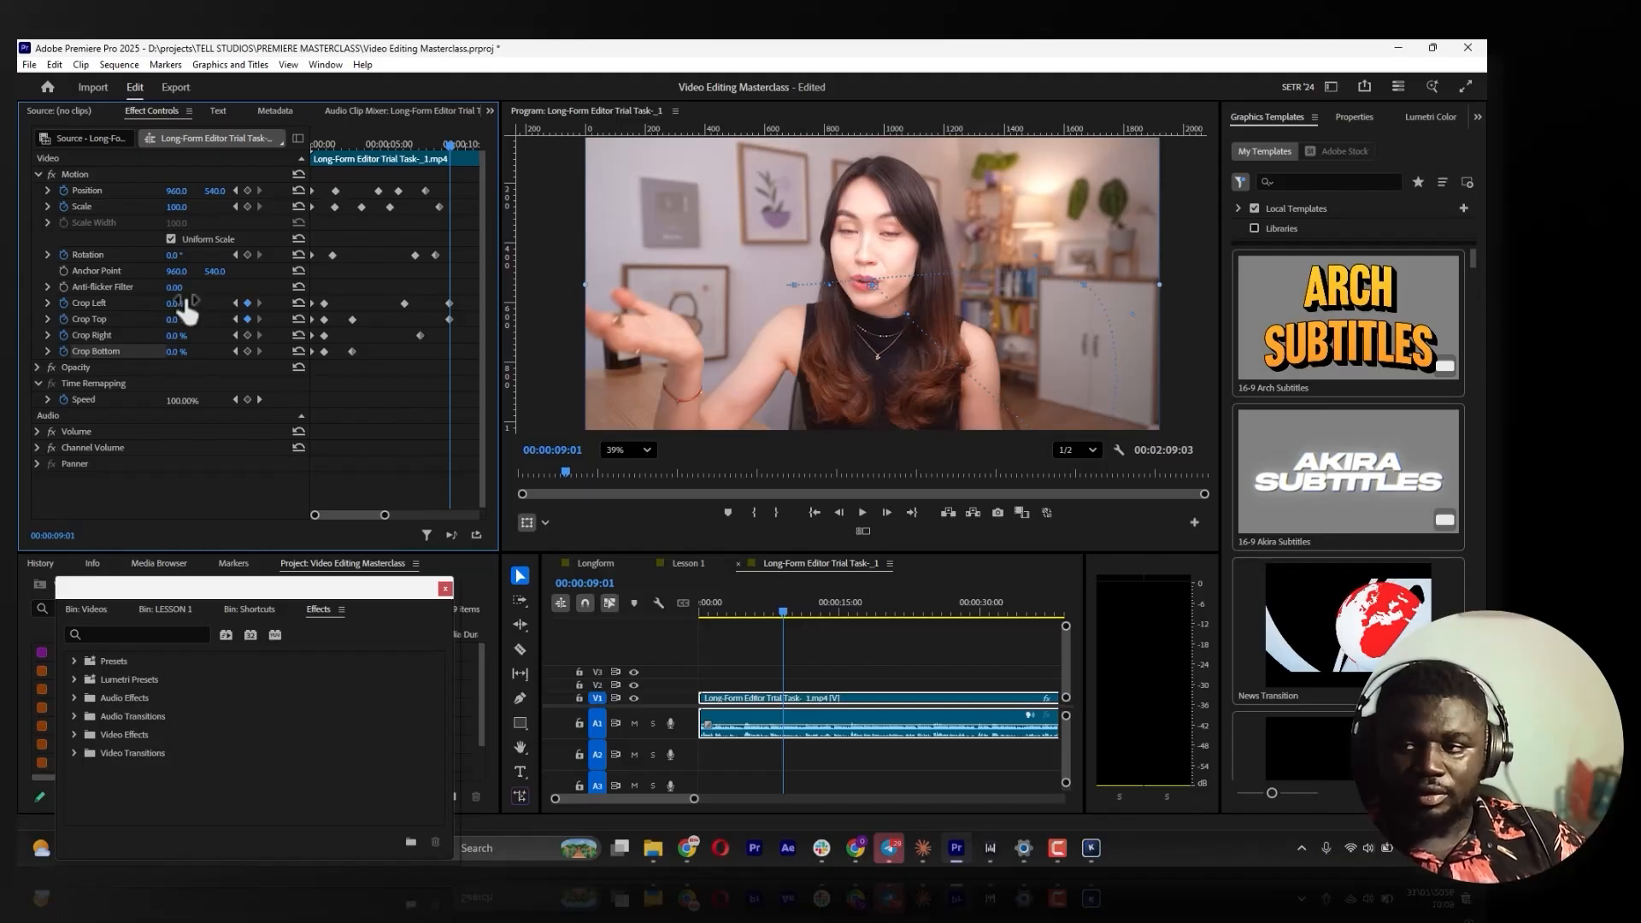
Play the finished crop animation from 00:00:01:02 to 00:00:09:07, and scrub back to 00:00:08:15
click(327, 145)
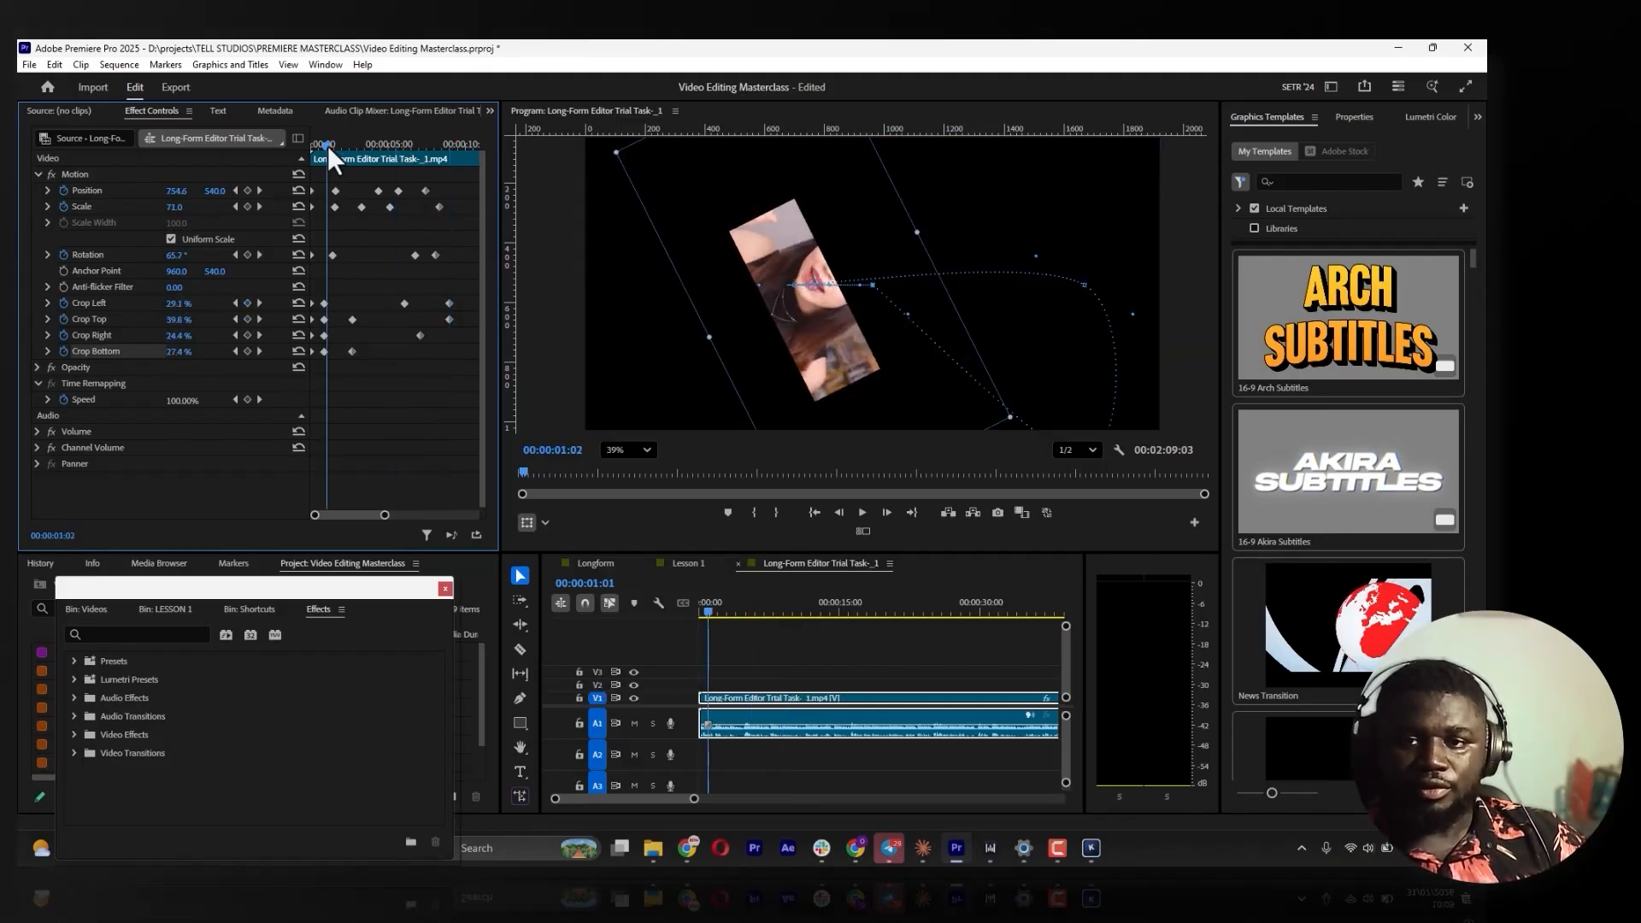
key(l)
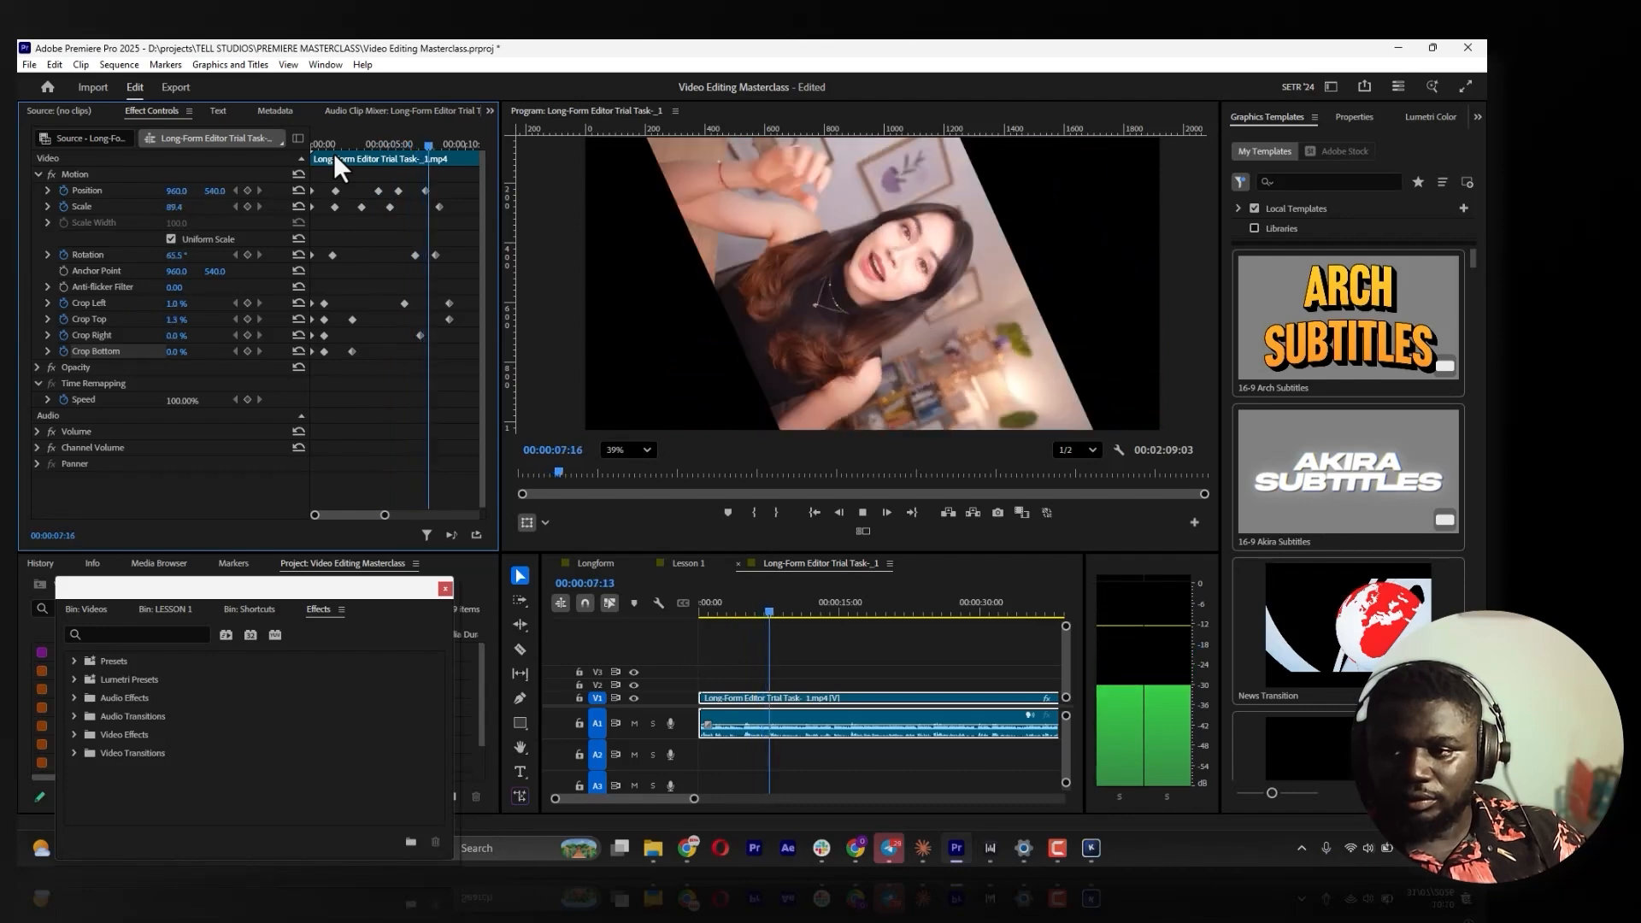
key(space)
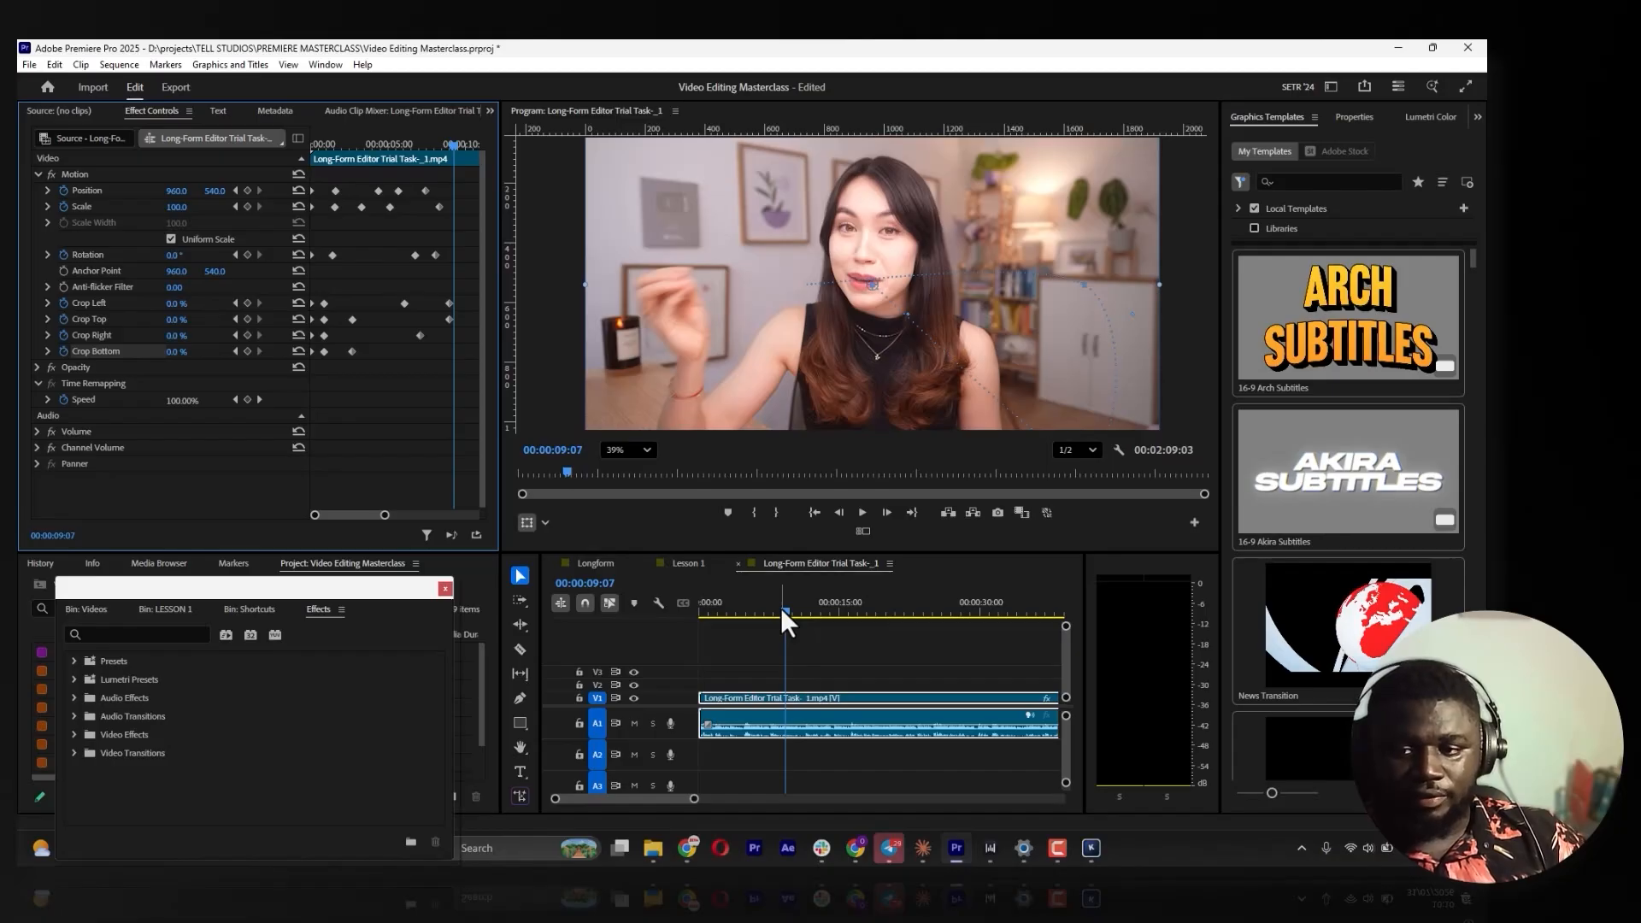
mouse_move(781, 608)
mouse_down()
mouse_move(755, 612)
mouse_move(774, 608)
mouse_up()
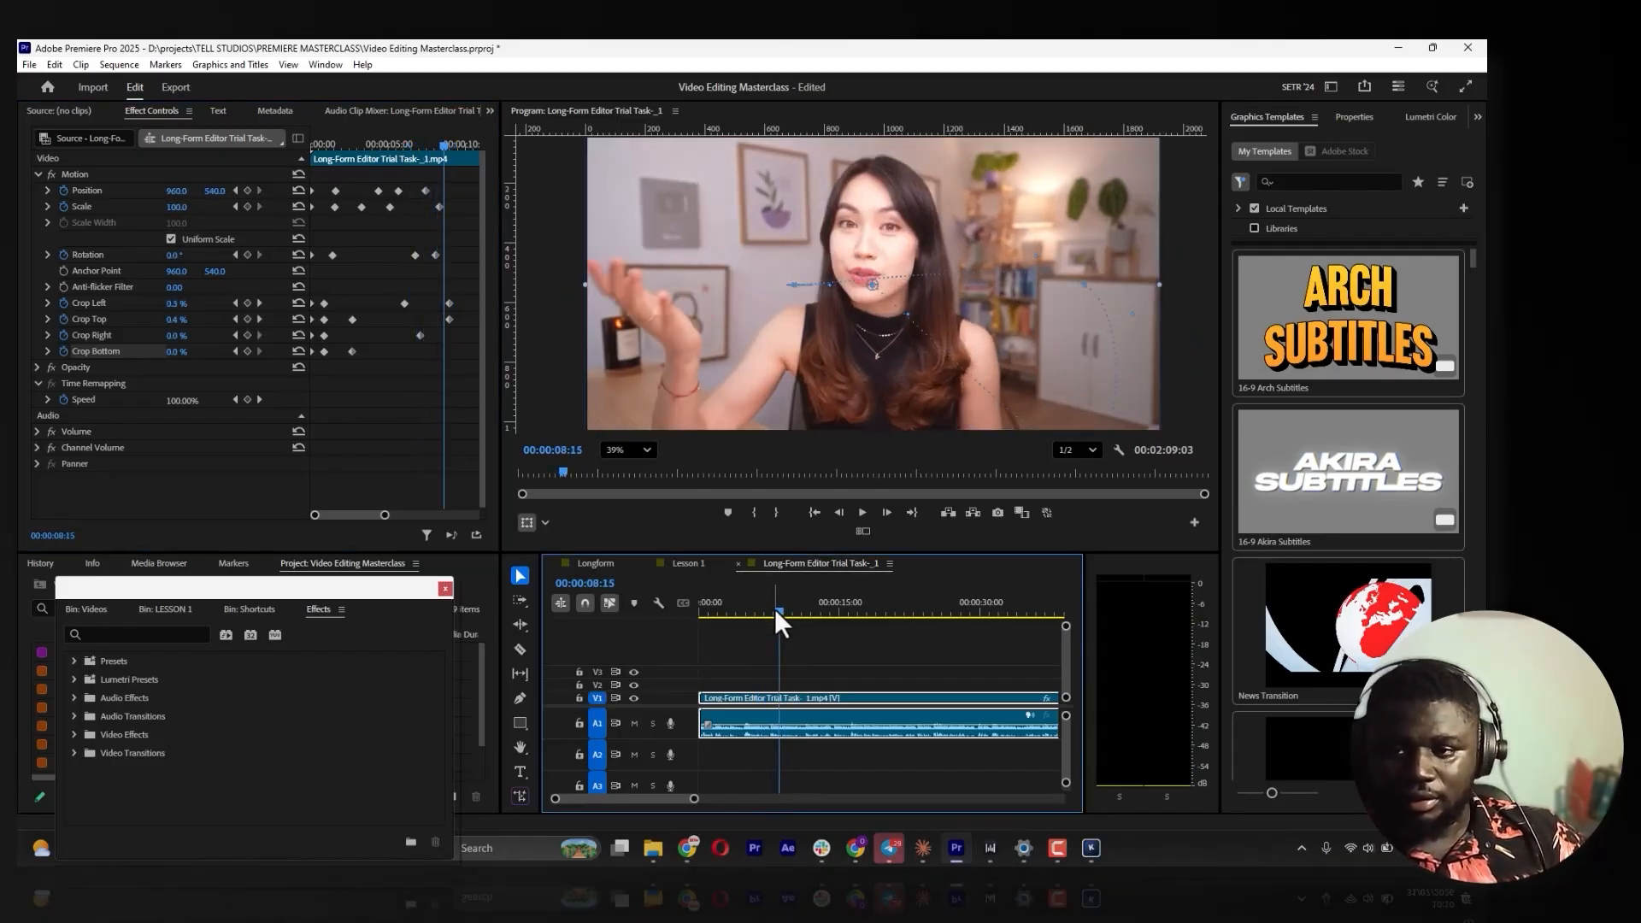
Replay the combined animation from the sequence start to 00:00:03:00, pausing along the way
key(Home)
key(space)
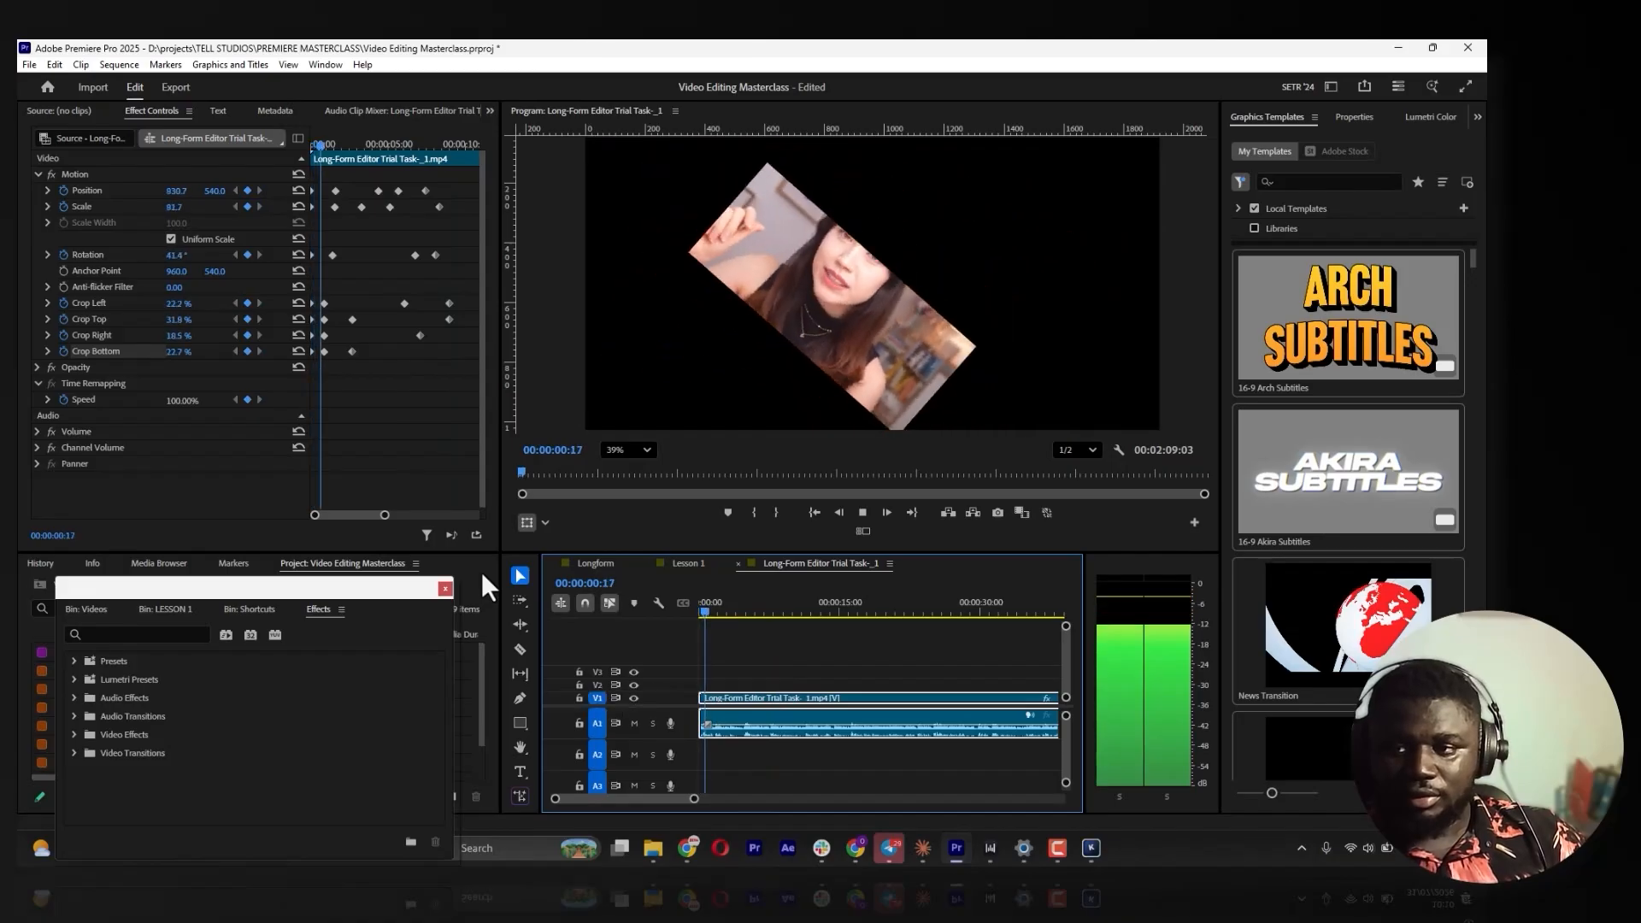
key(space)
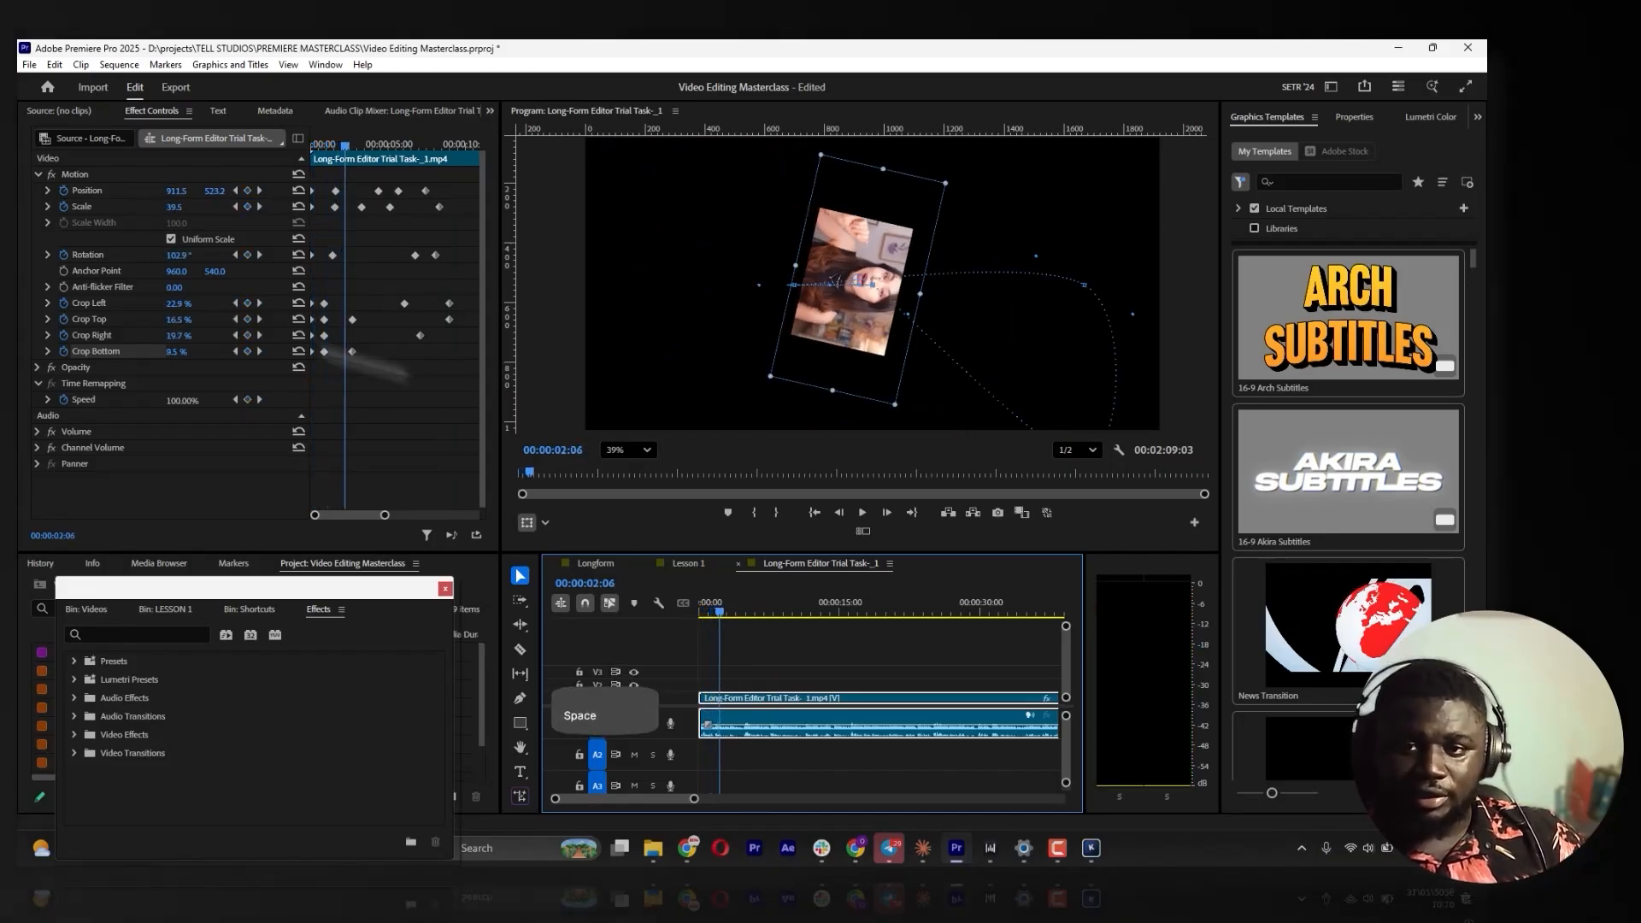
key(space)
key(space)
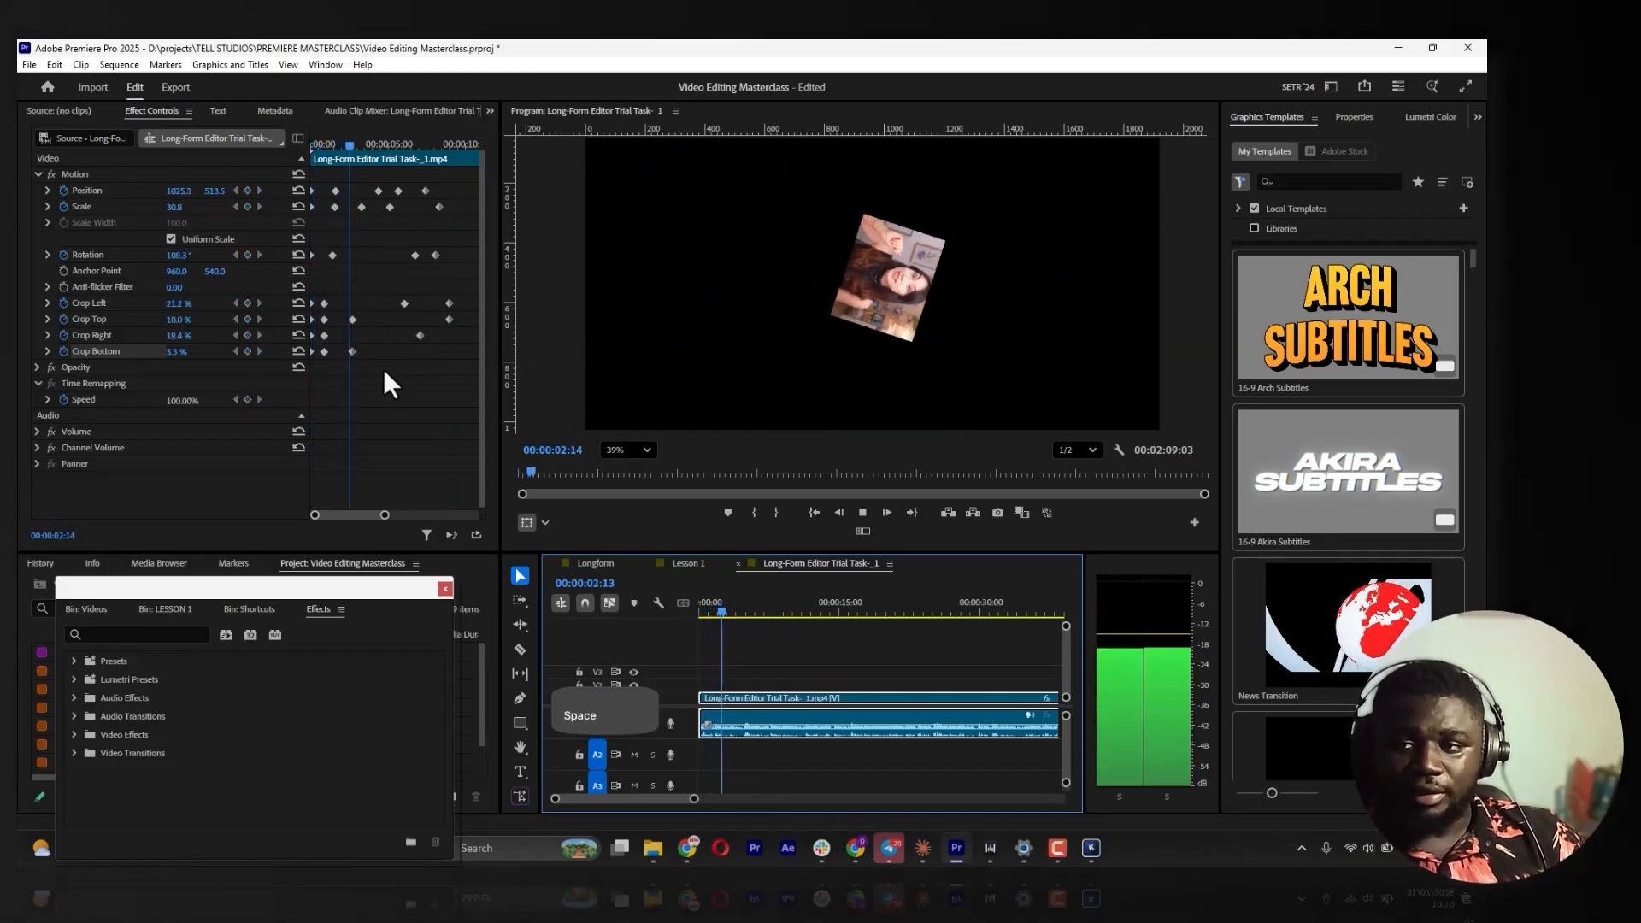
key(space)
key(space)
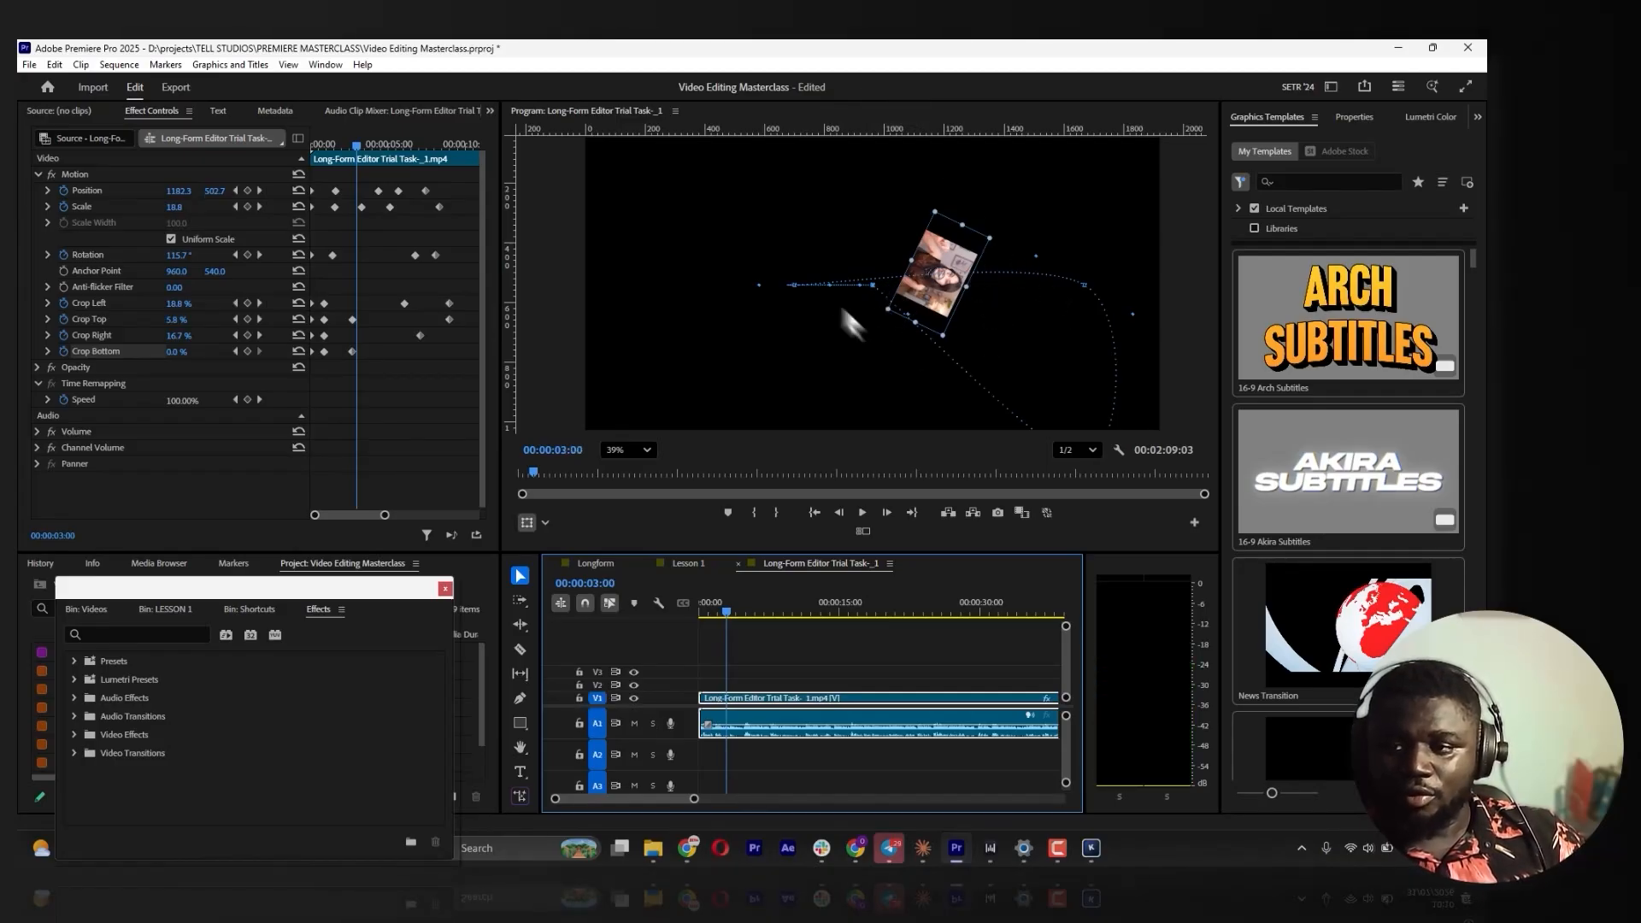
Play the combined animation onward from 00:00:03:00 to 00:00:06:18, pausing along the way, and reselect the clip on V1
key(space)
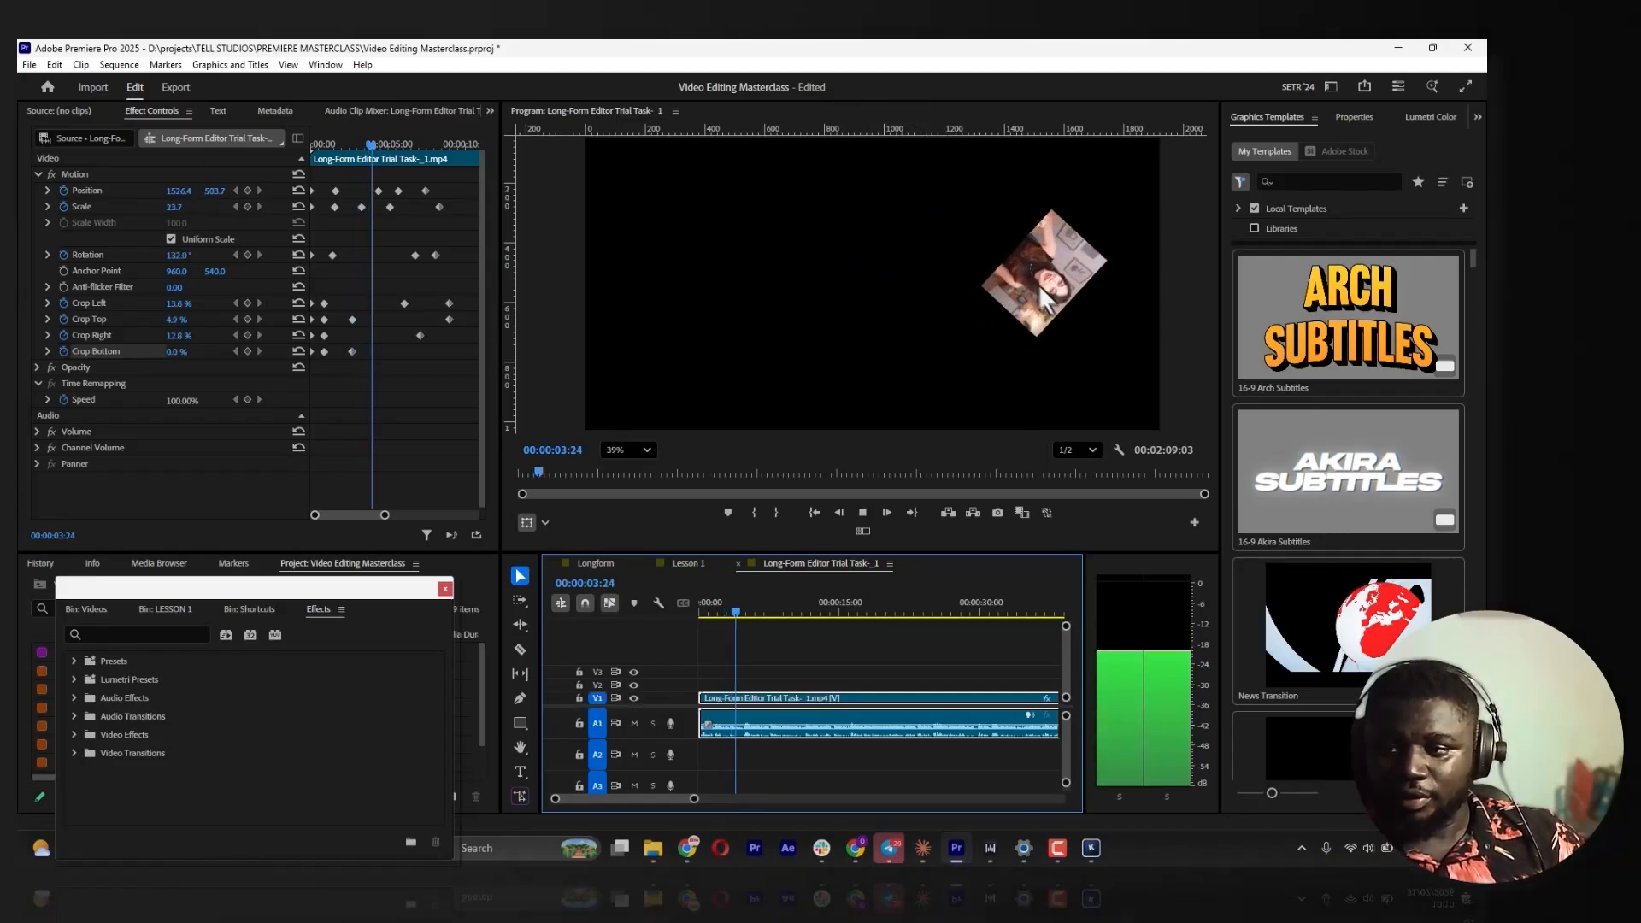
key(space)
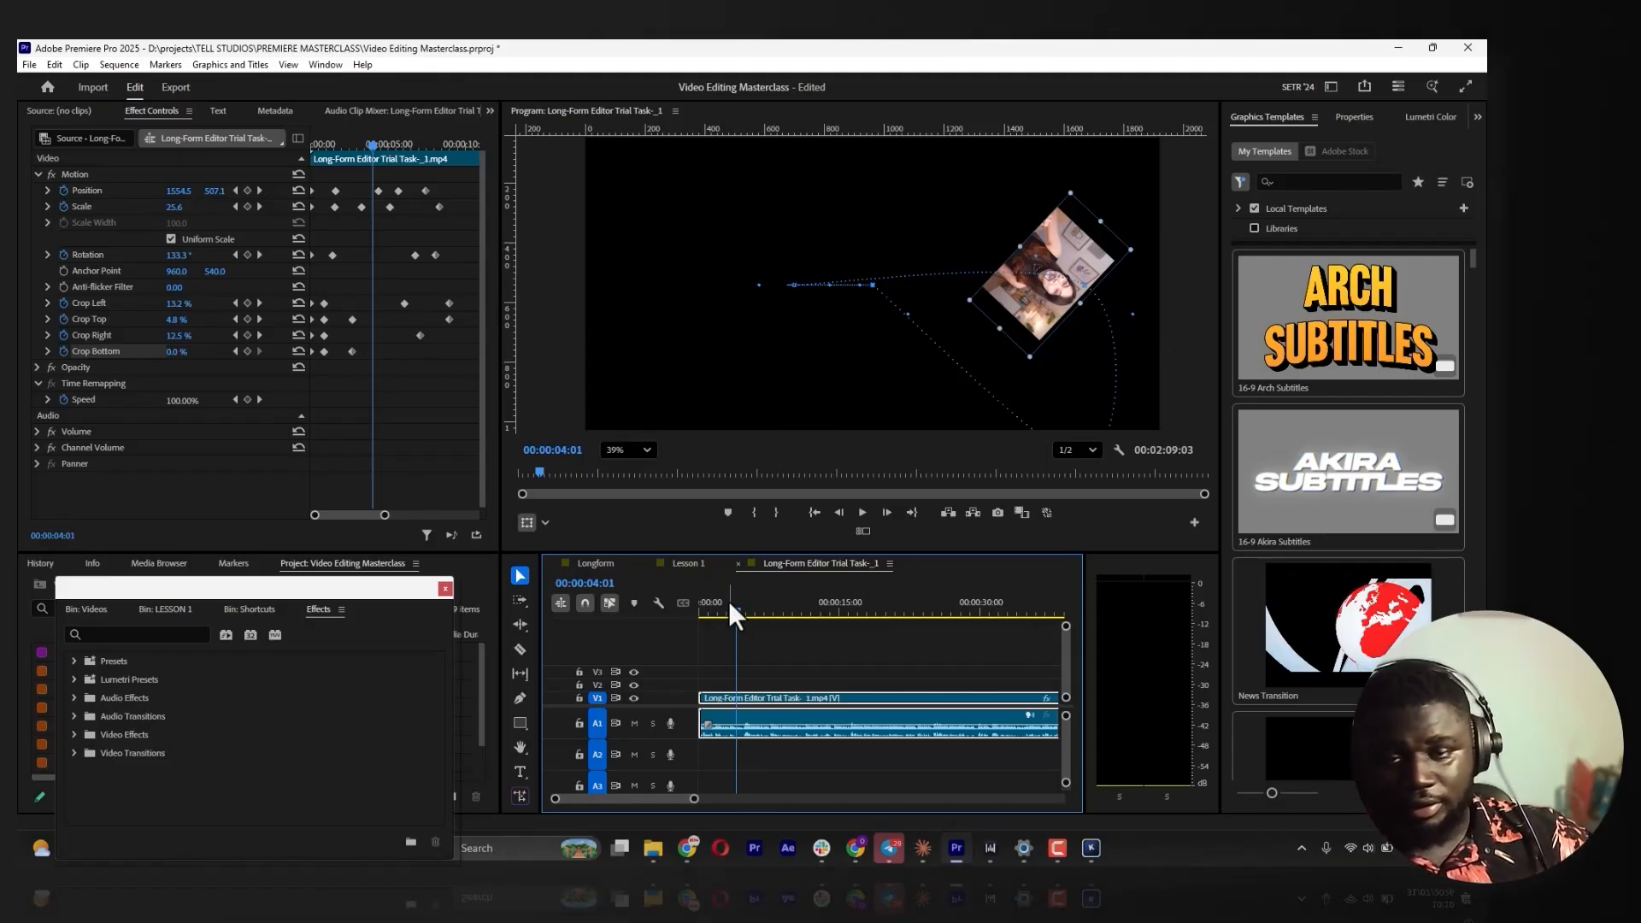
click(754, 631)
key(space)
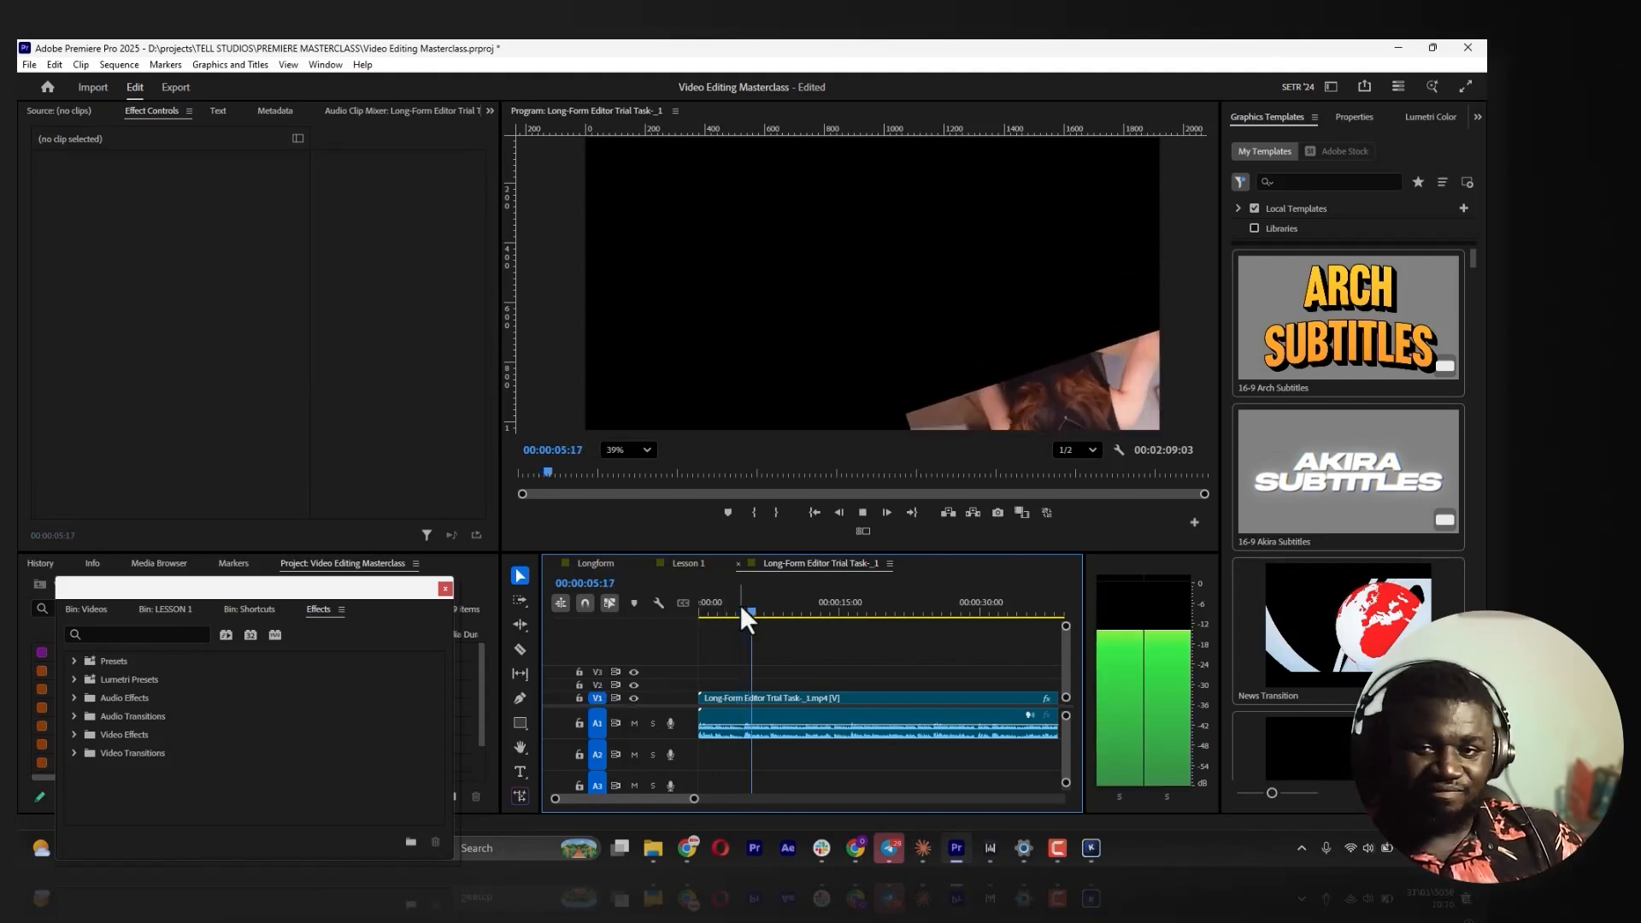
key(space)
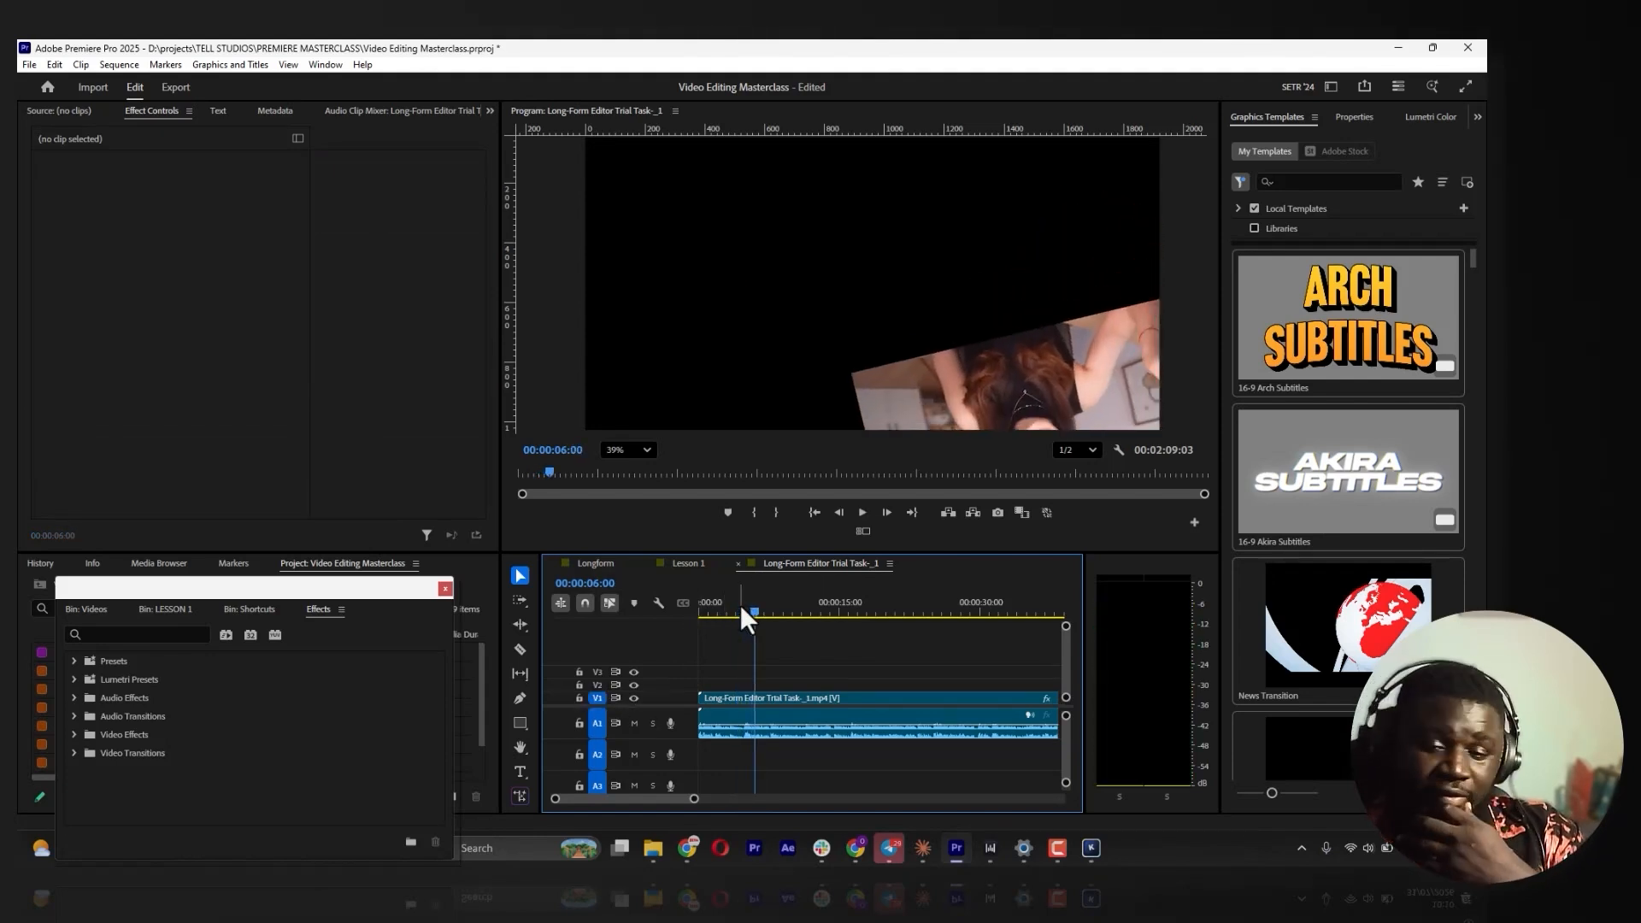
key(space)
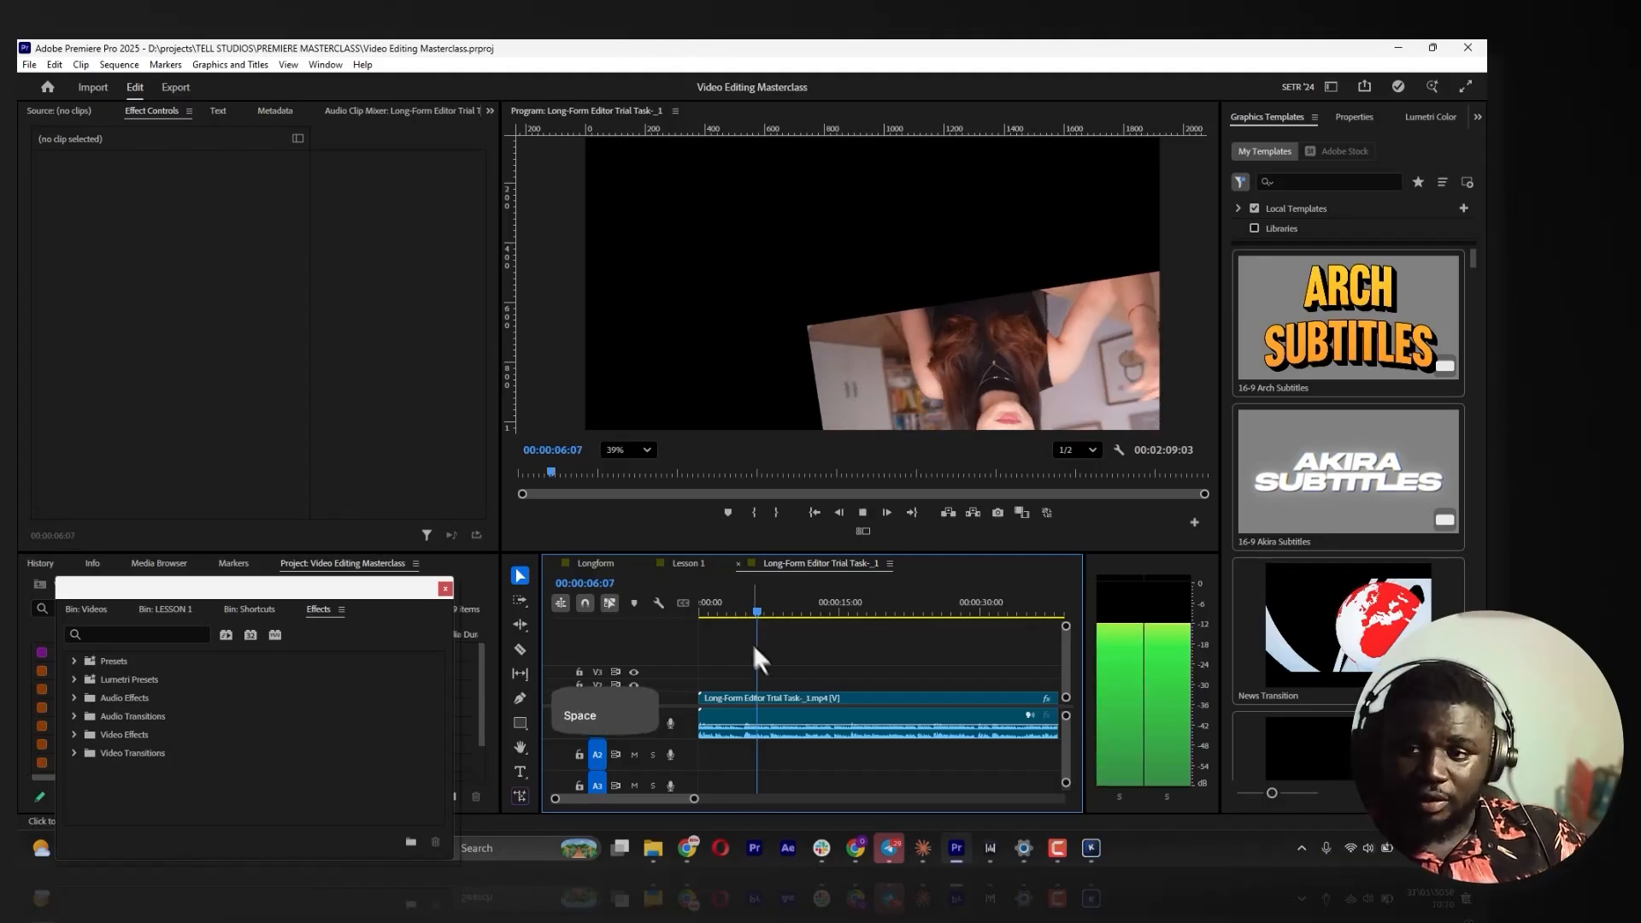
click(766, 703)
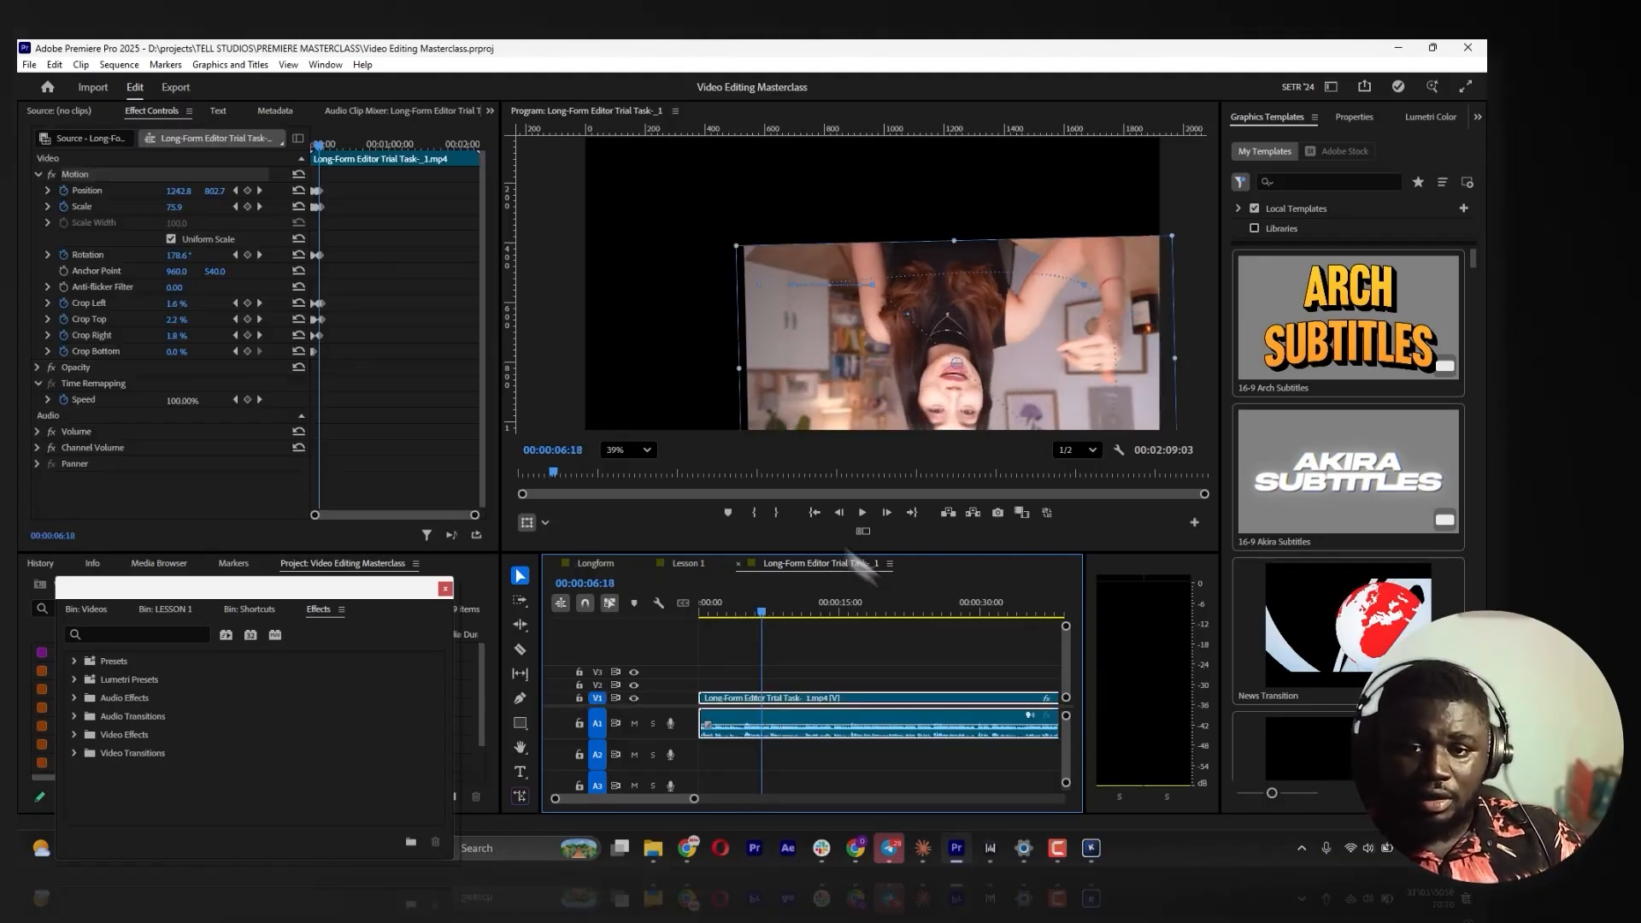
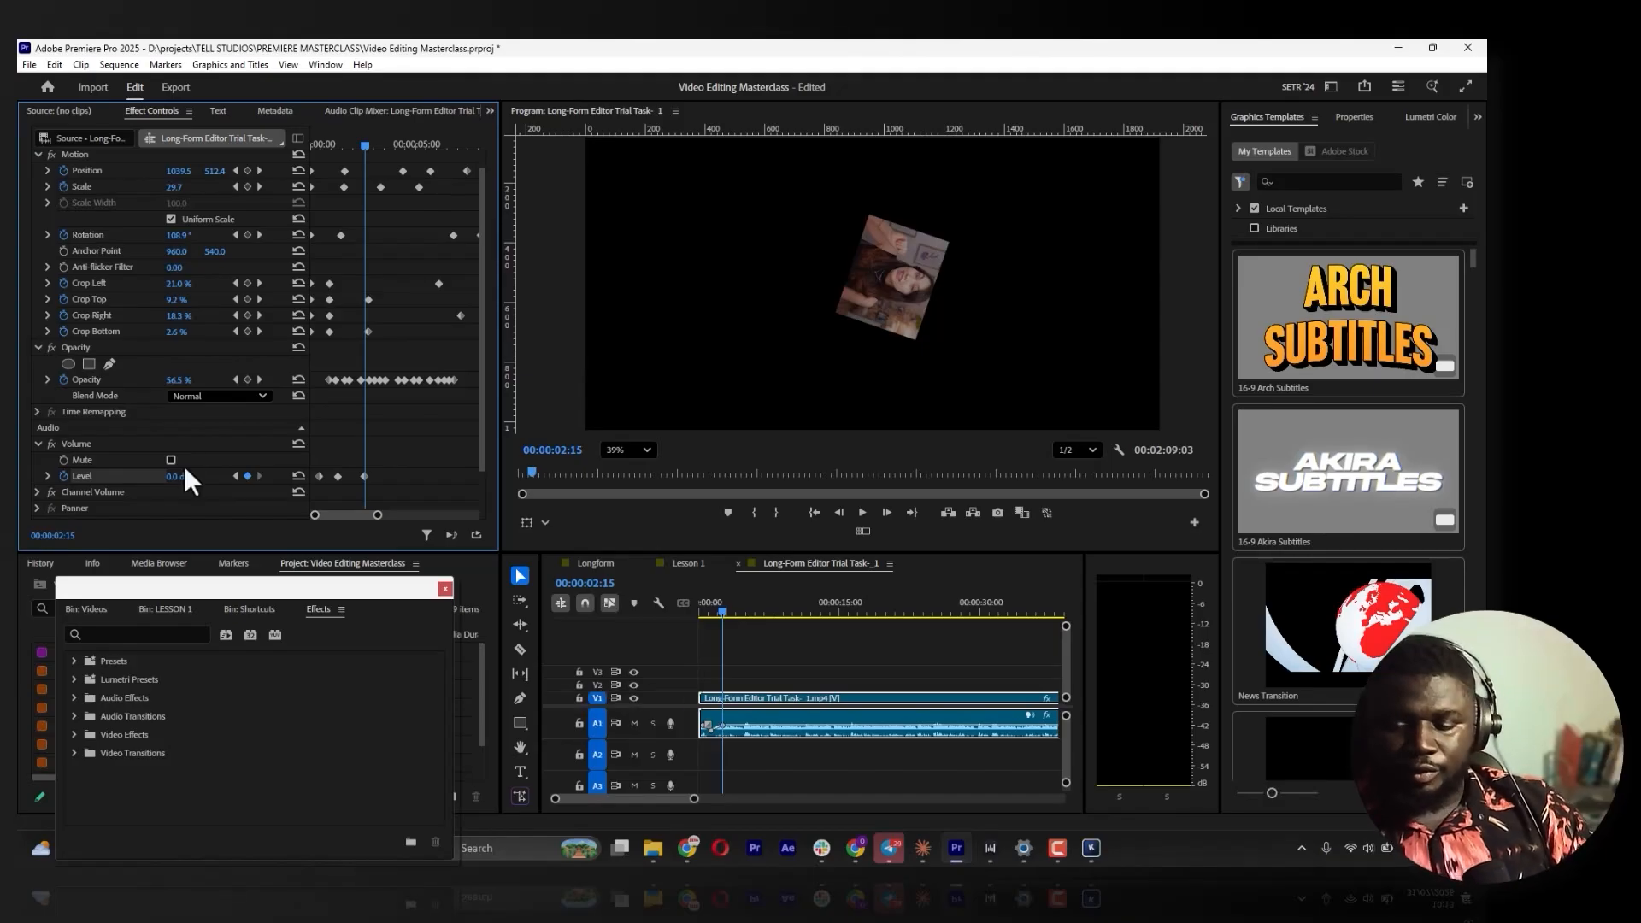
Review the clip's opening seconds up to 00:00:03:13 and add a Volume Level keyframe of -17.6 dB there
drag(696, 799, 624, 798)
drag(701, 604, 814, 612)
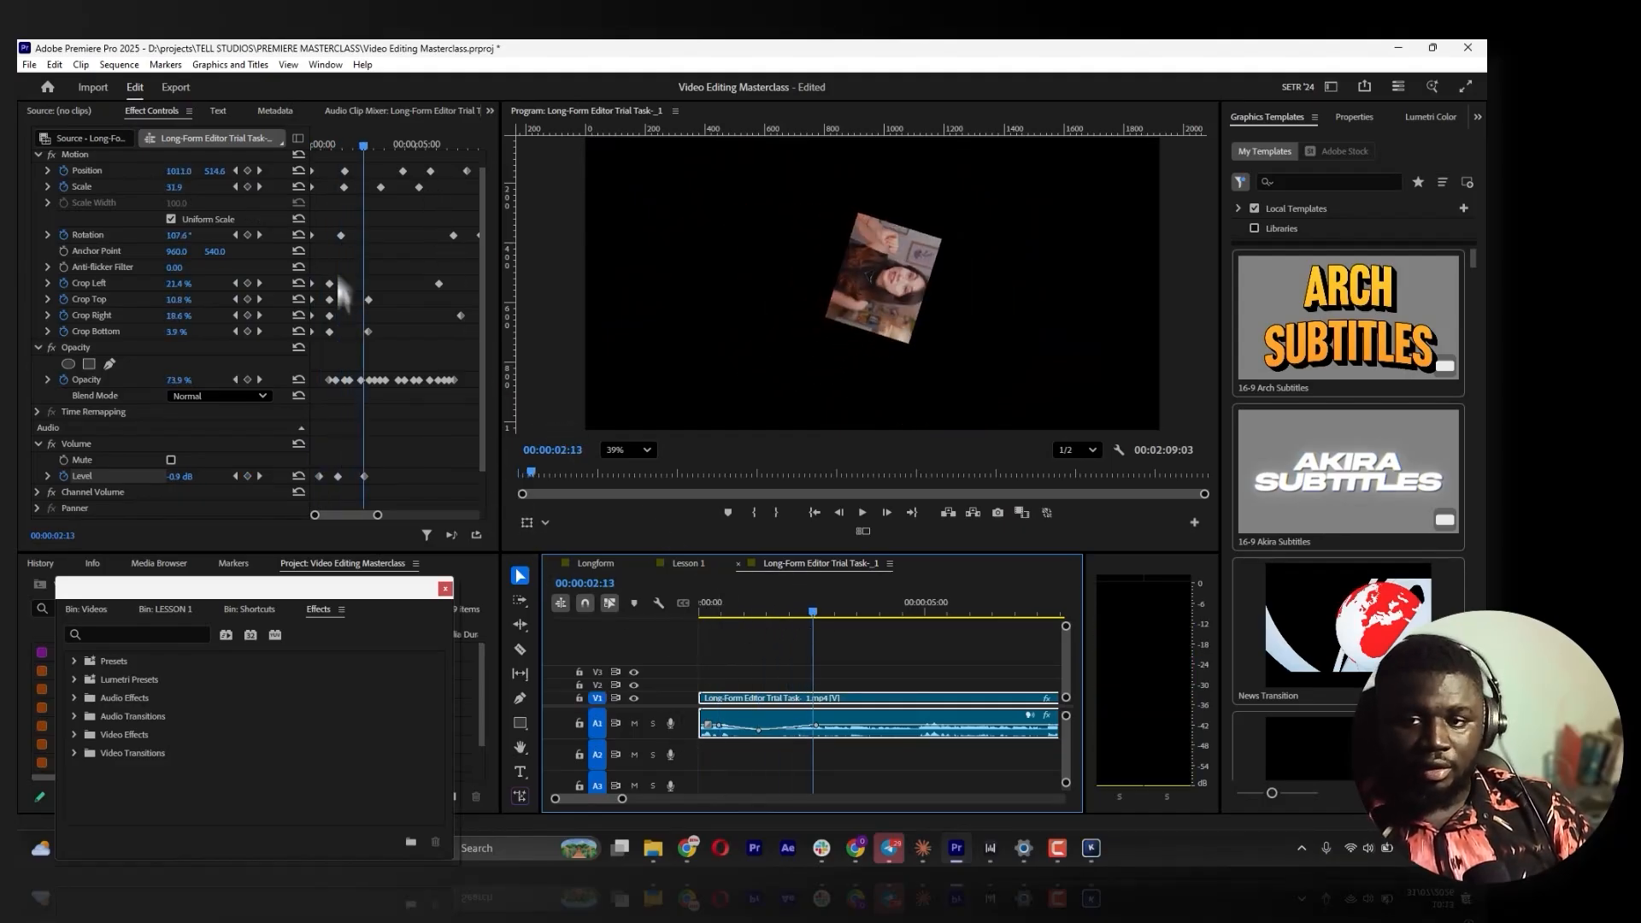
drag(336, 147, 184, 177)
key(space)
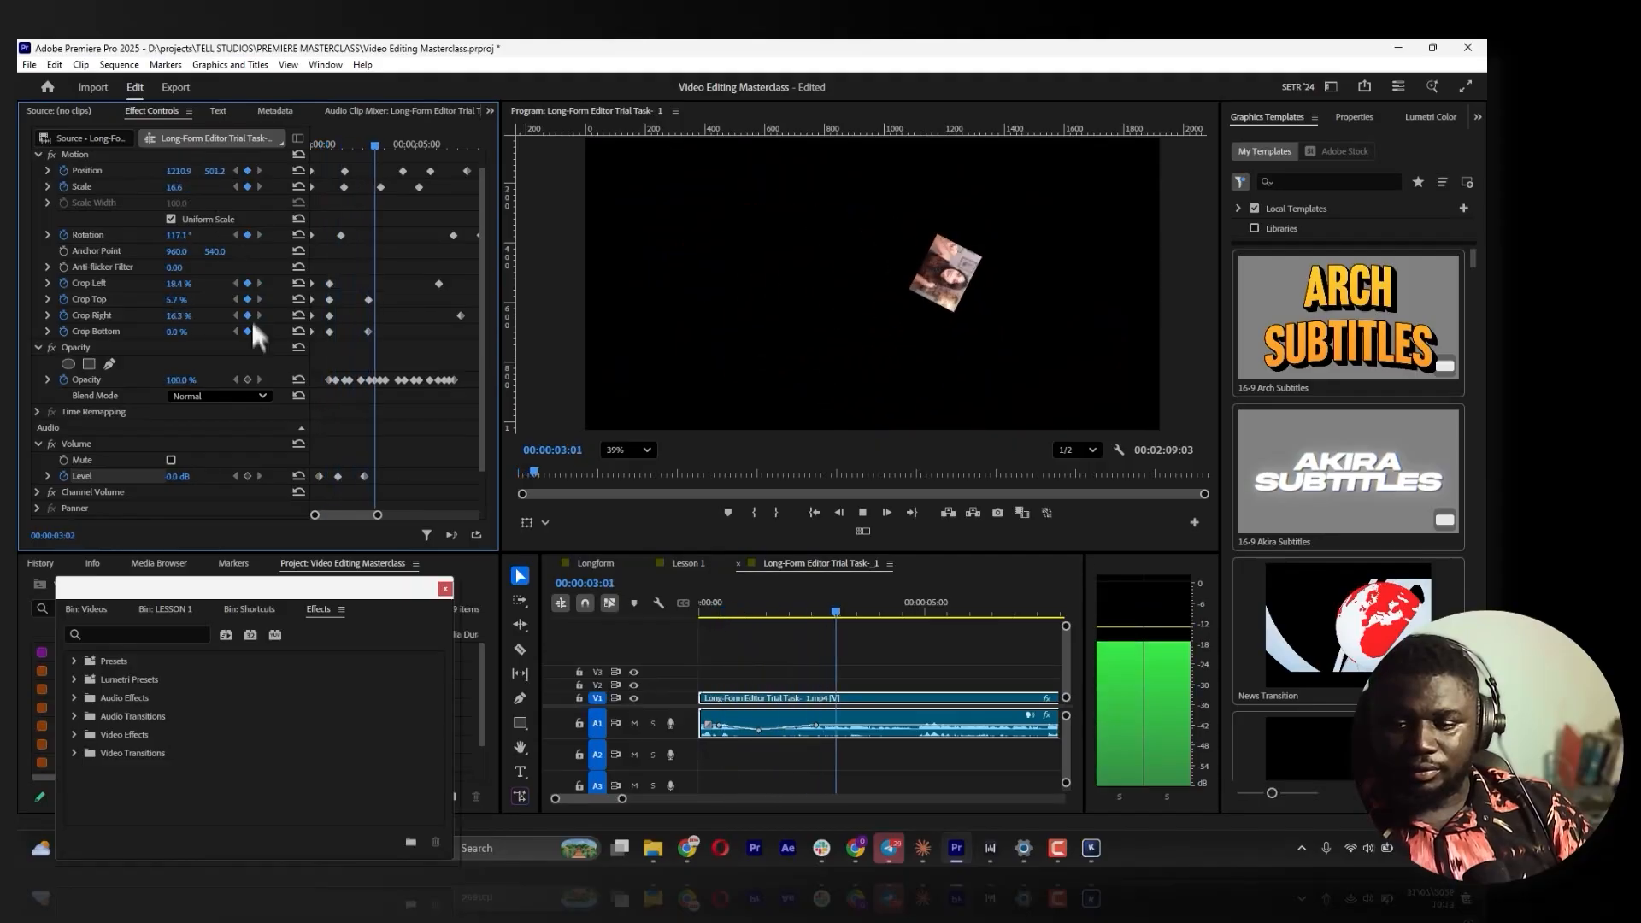
key(space)
drag(178, 476, 27, 476)
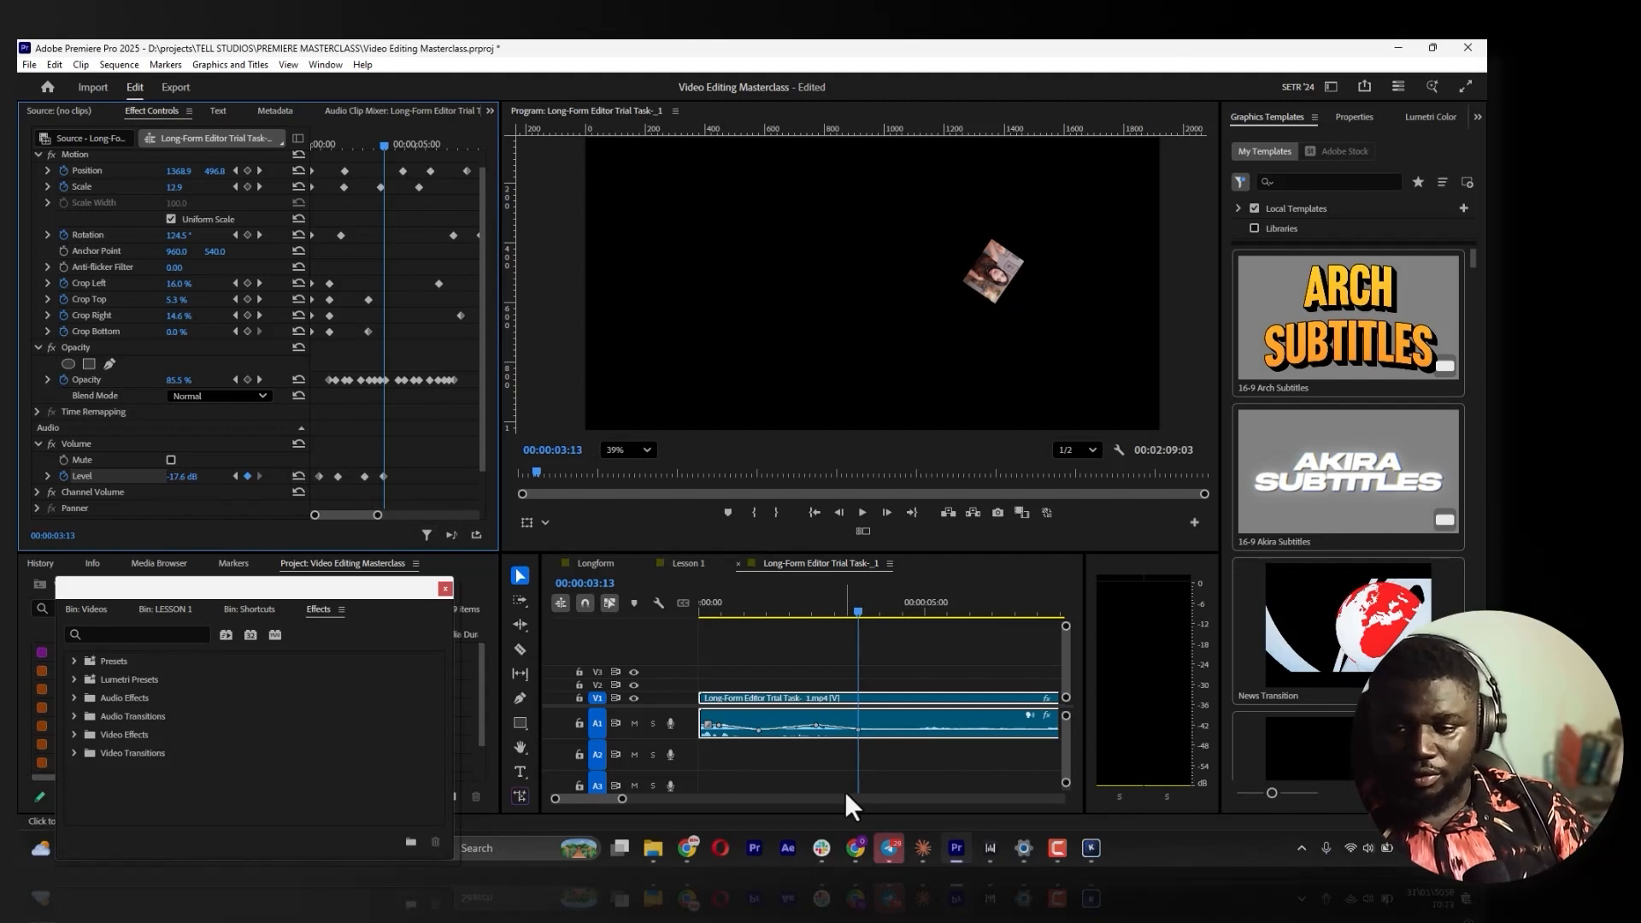
Play on to 00:00:05:15, save the project, and add a Volume Level keyframe of 0 dB there
key(space)
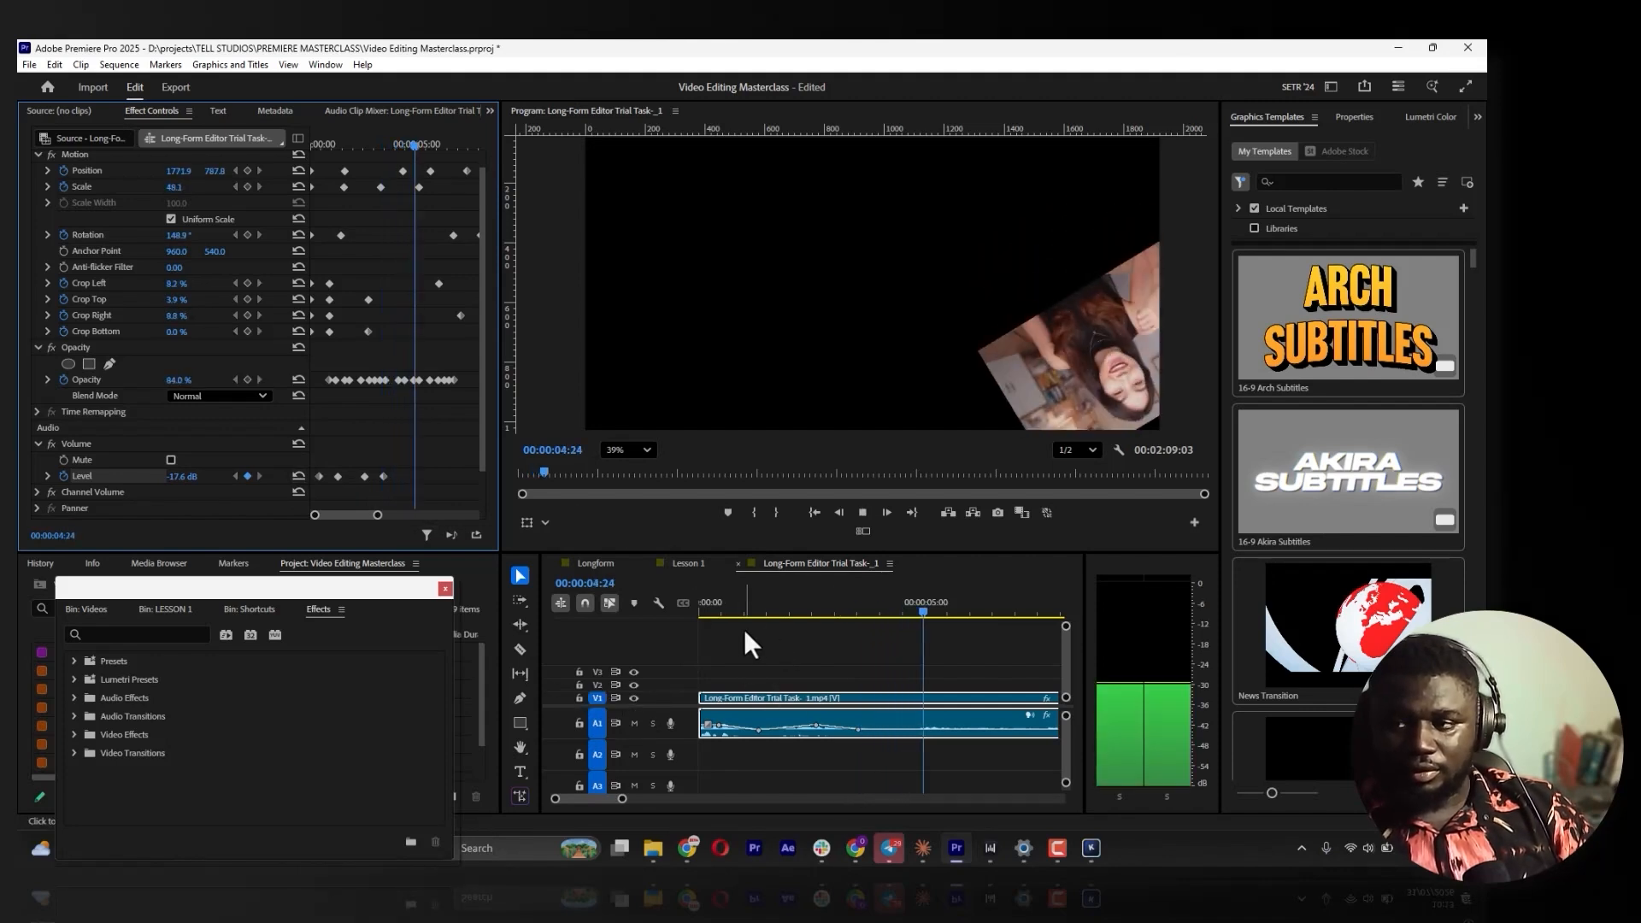
key(space)
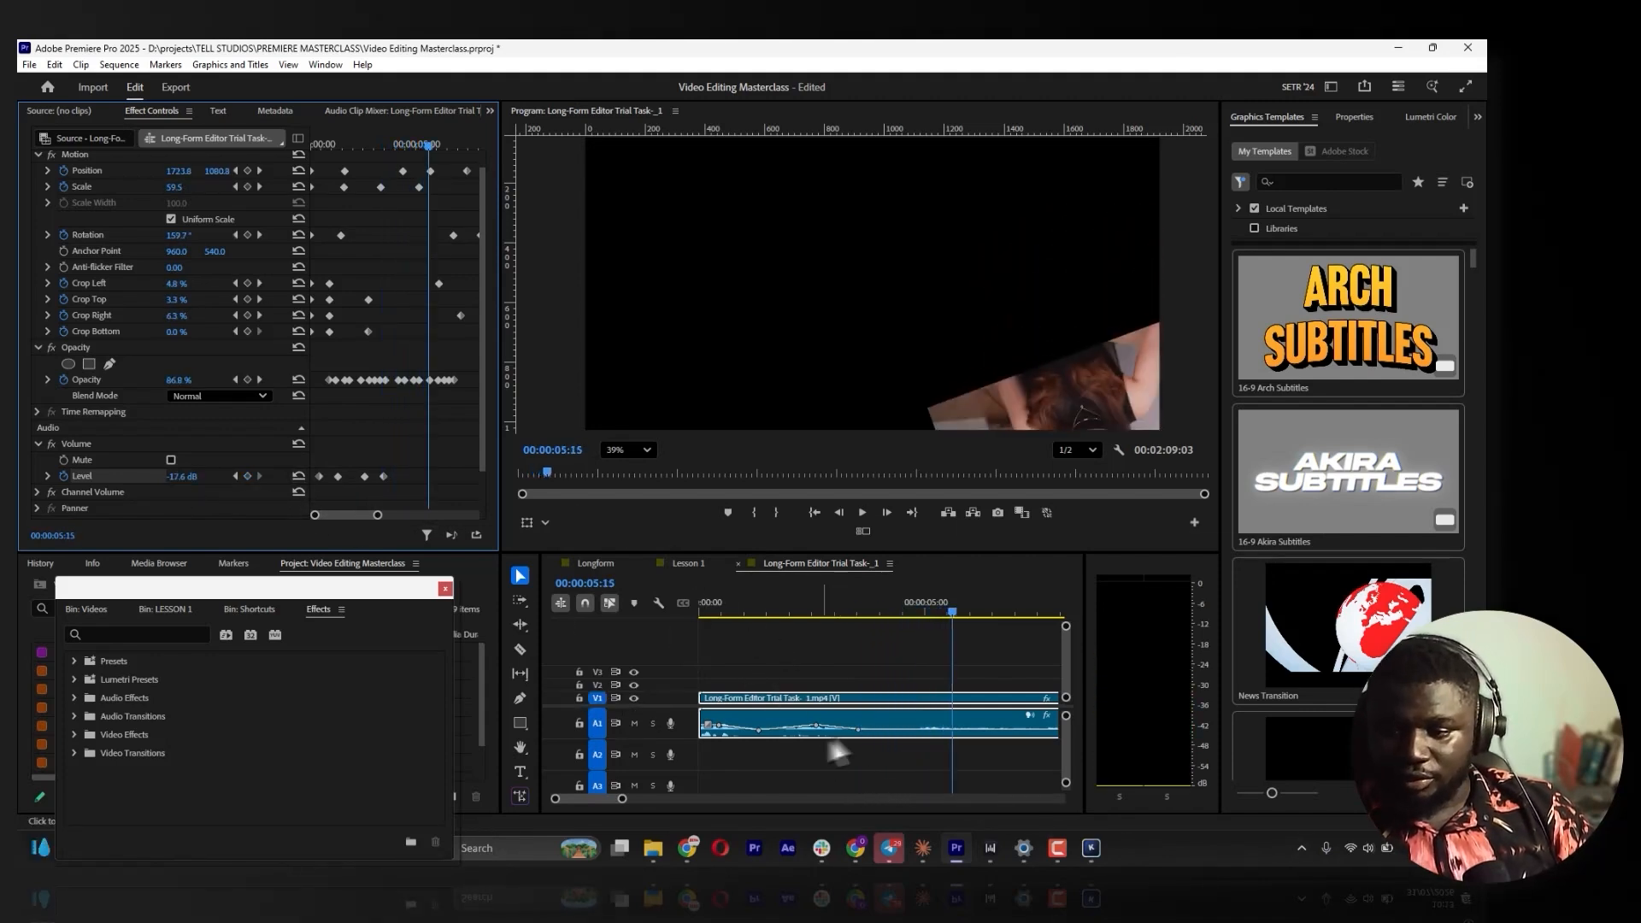
key(ctrl+s)
drag(172, 476, 236, 476)
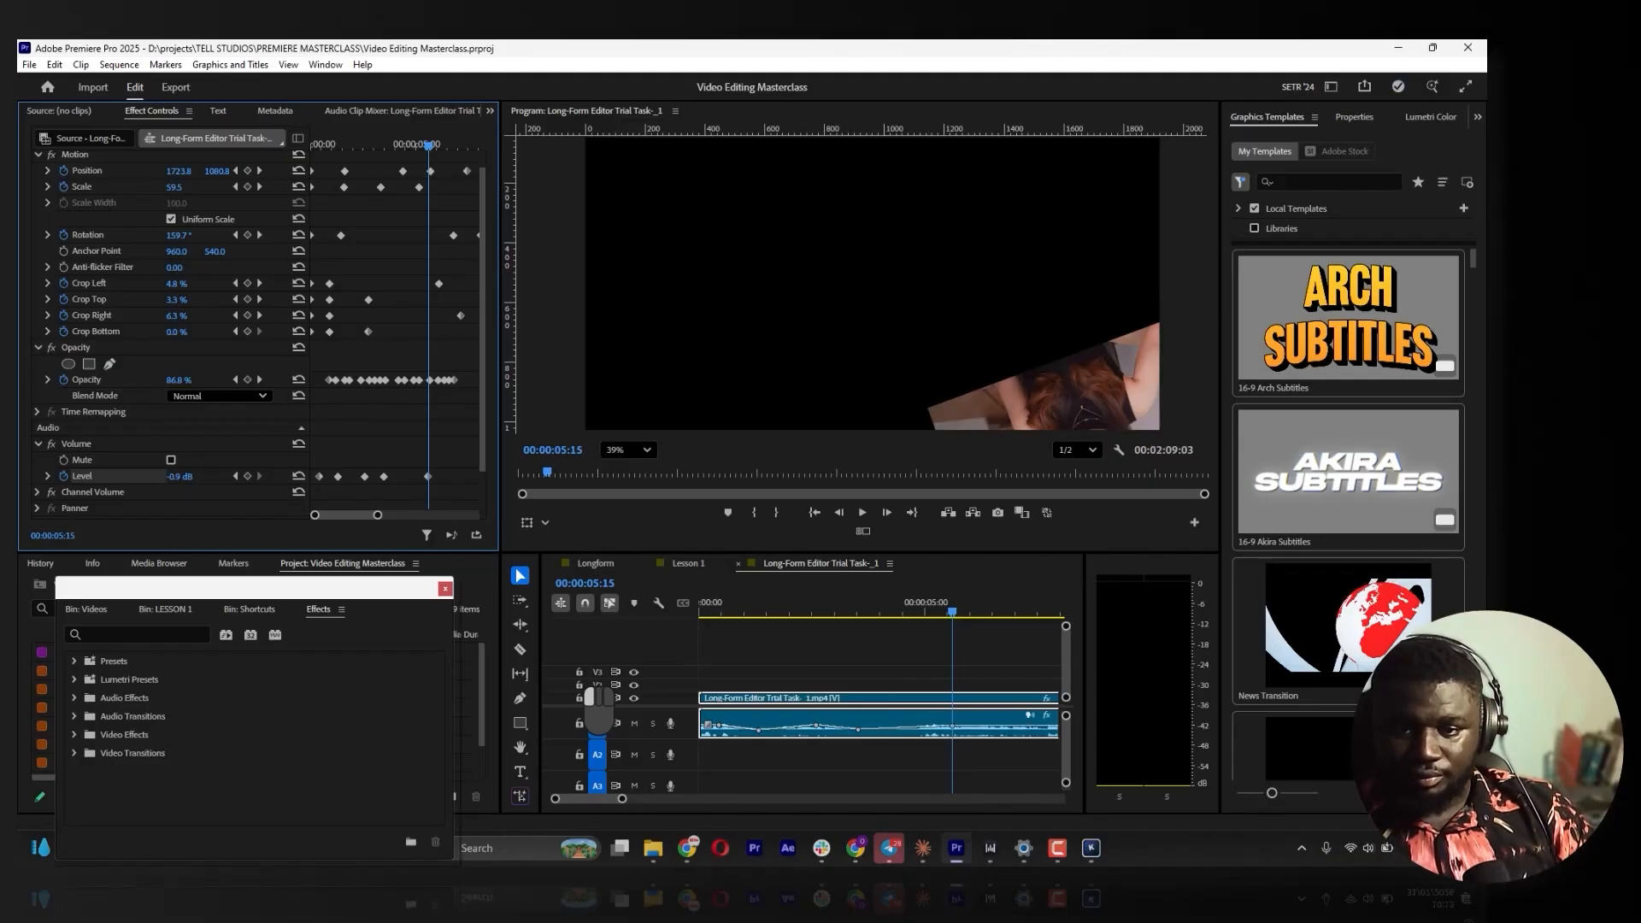
click(181, 476)
text(0)
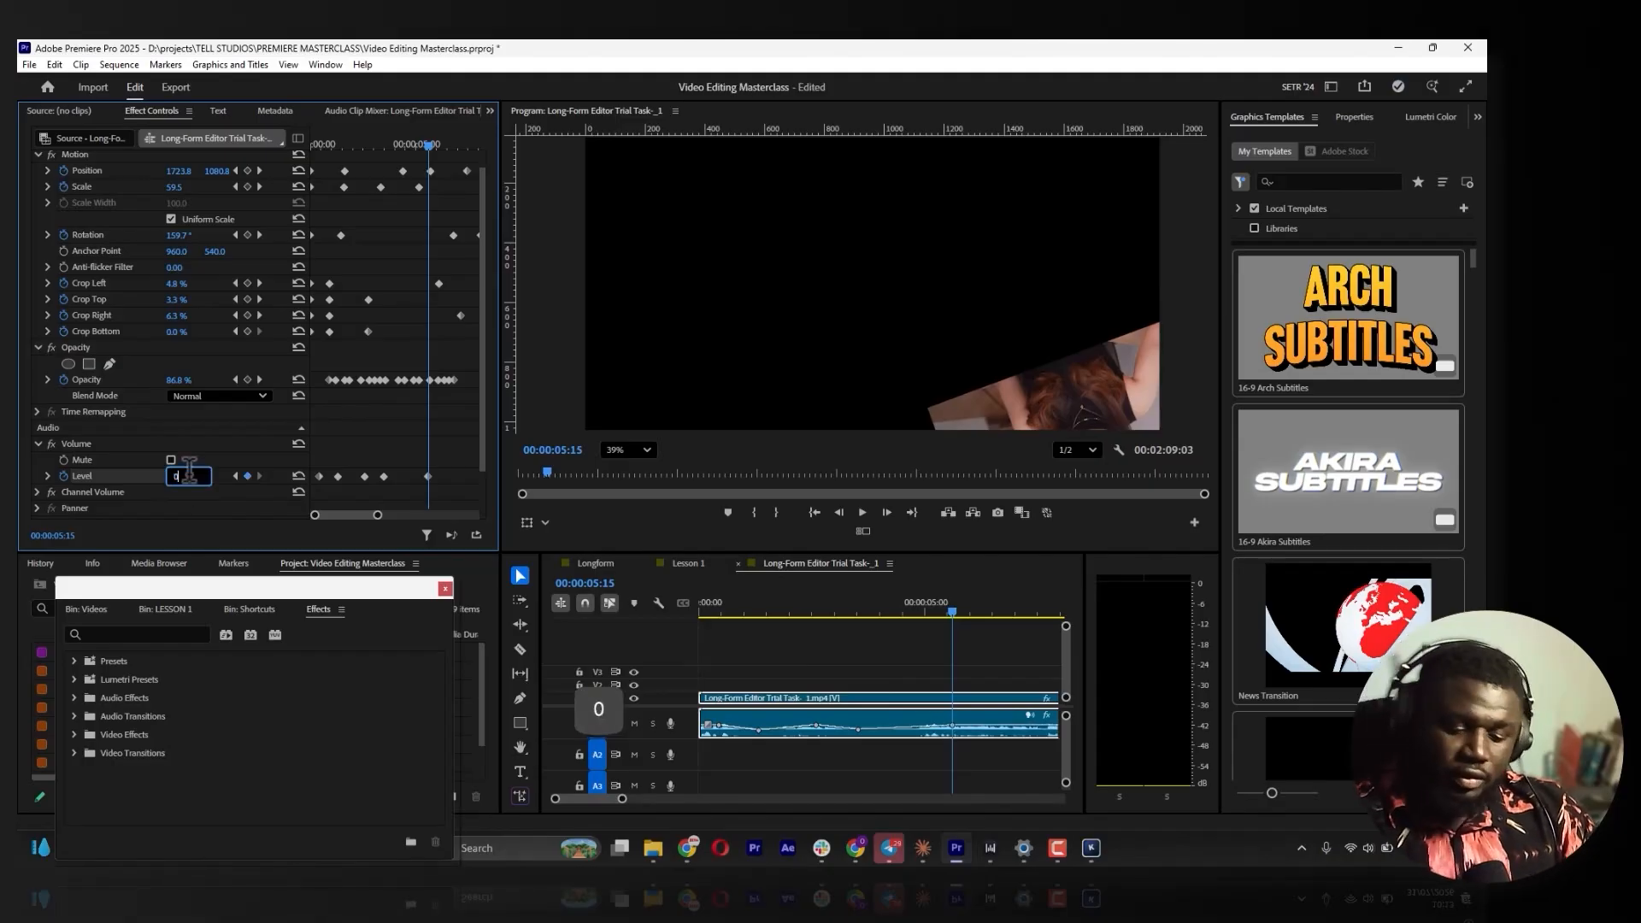
key(Return)
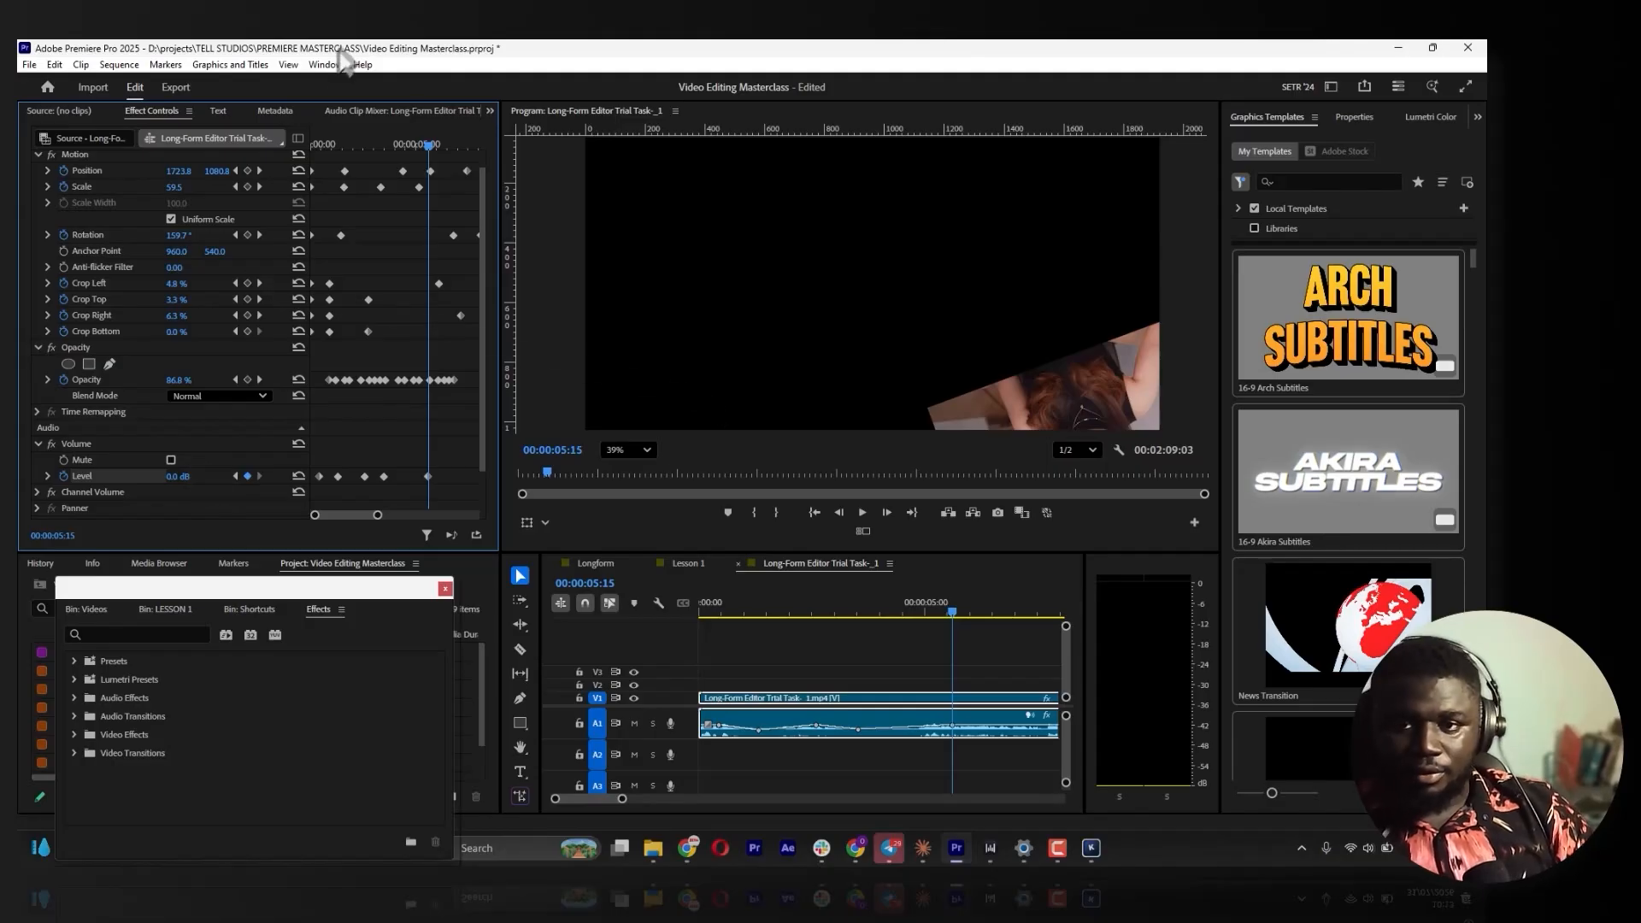
Replay the clip from the sequence start past 00:00:07:00 to check the animated volume level
key(Home)
key(space)
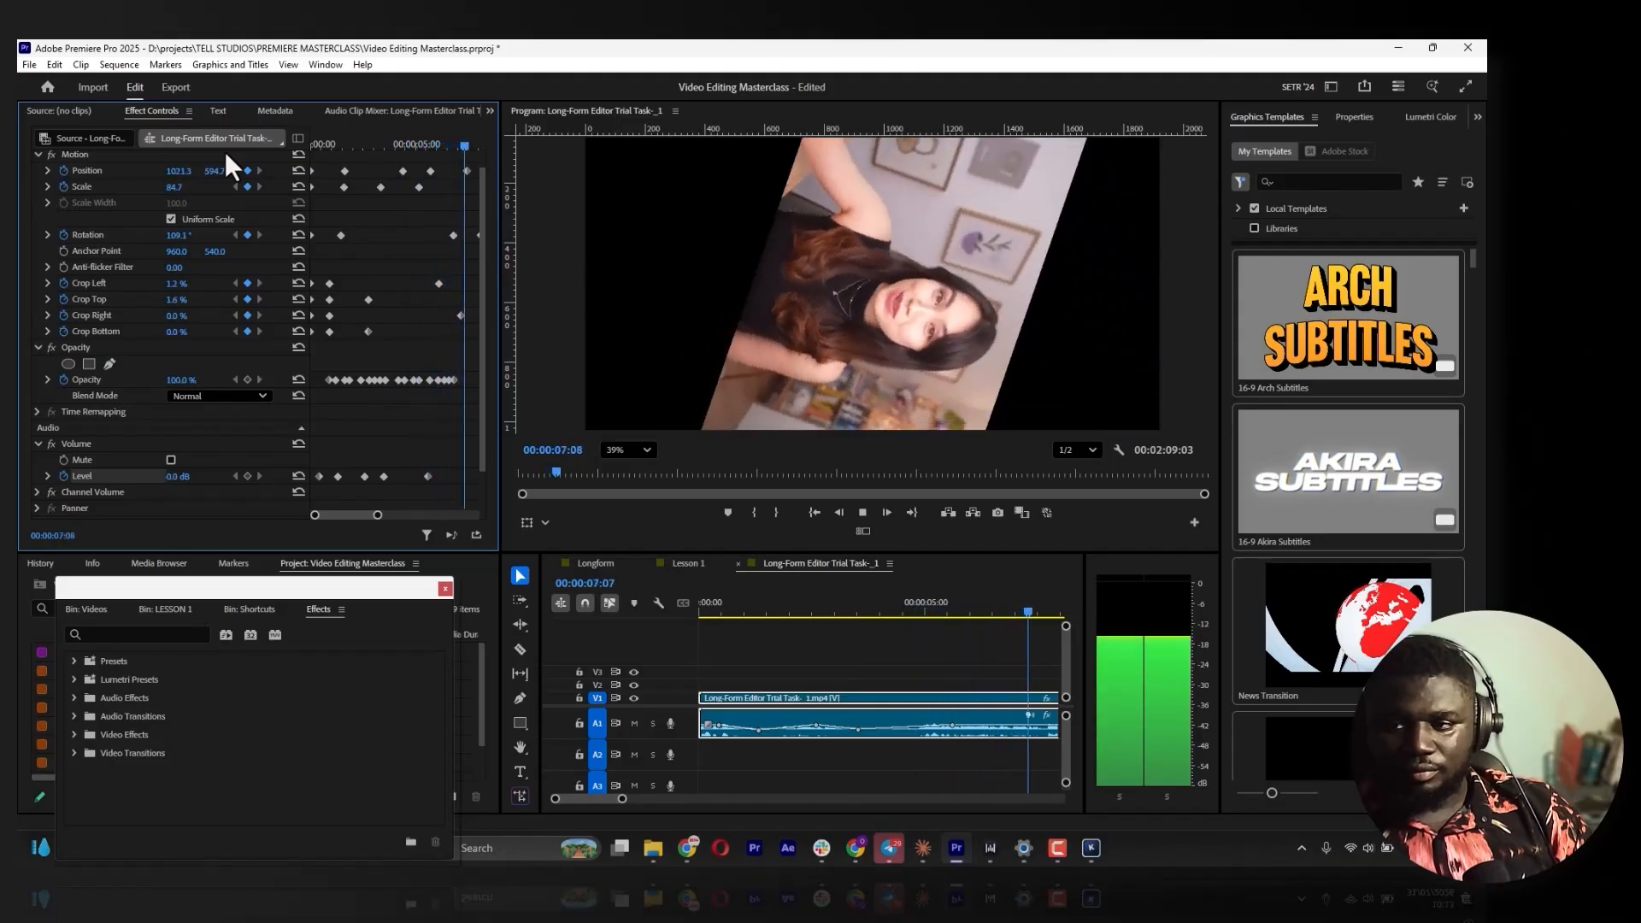
Stop the sequence playback at 00:00:08:20 and save the project
key(space)
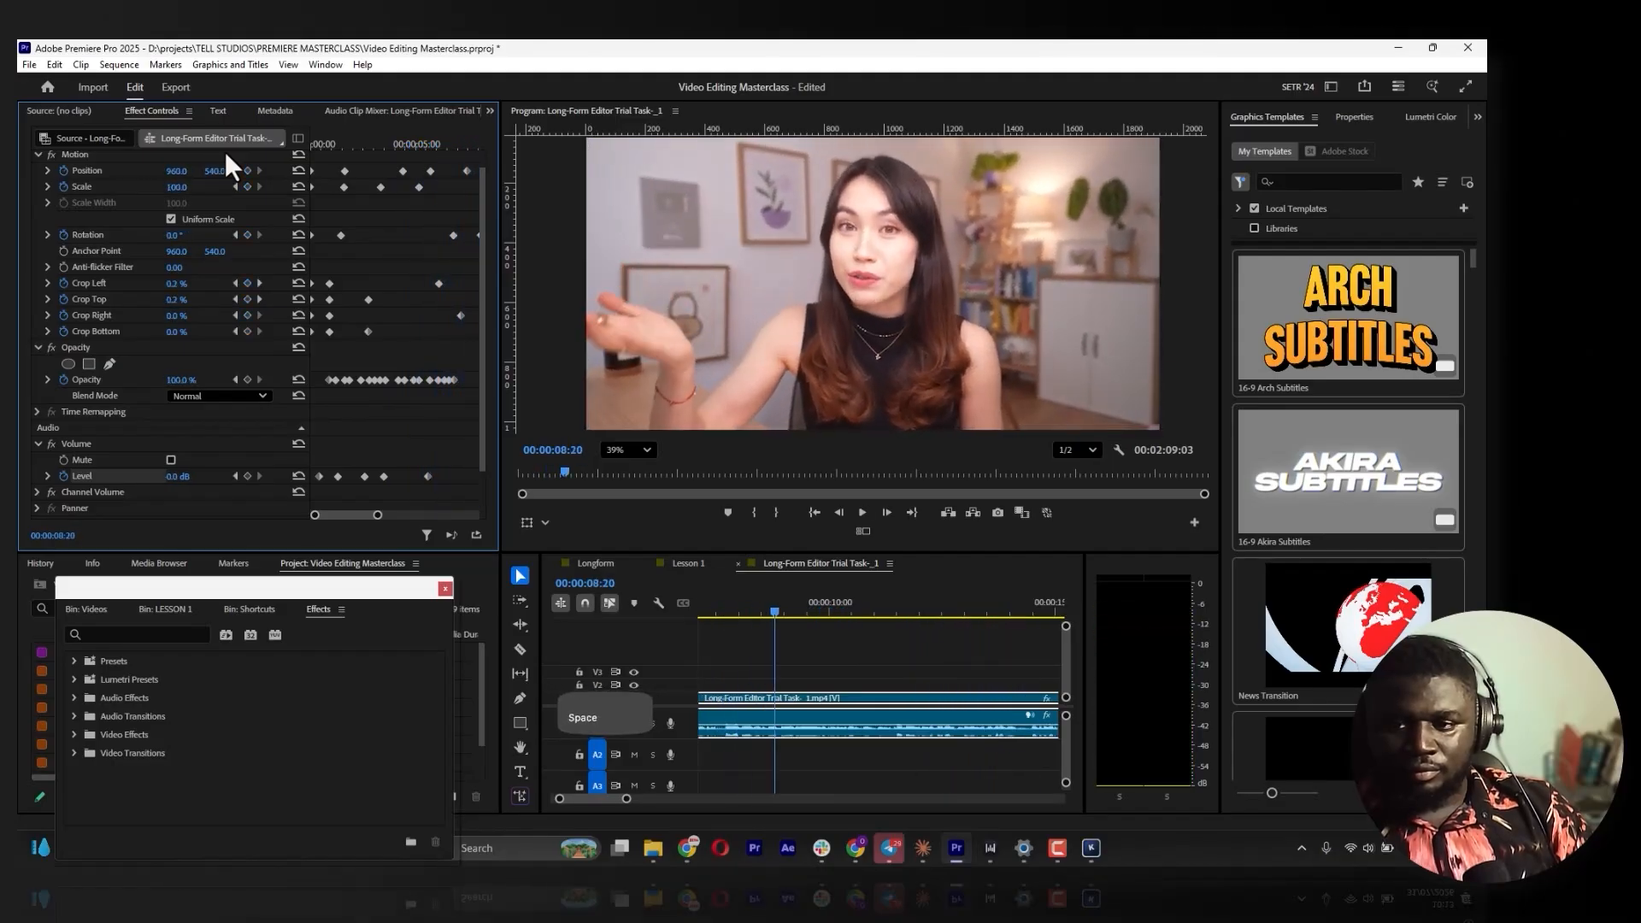
key(ctrl+s)
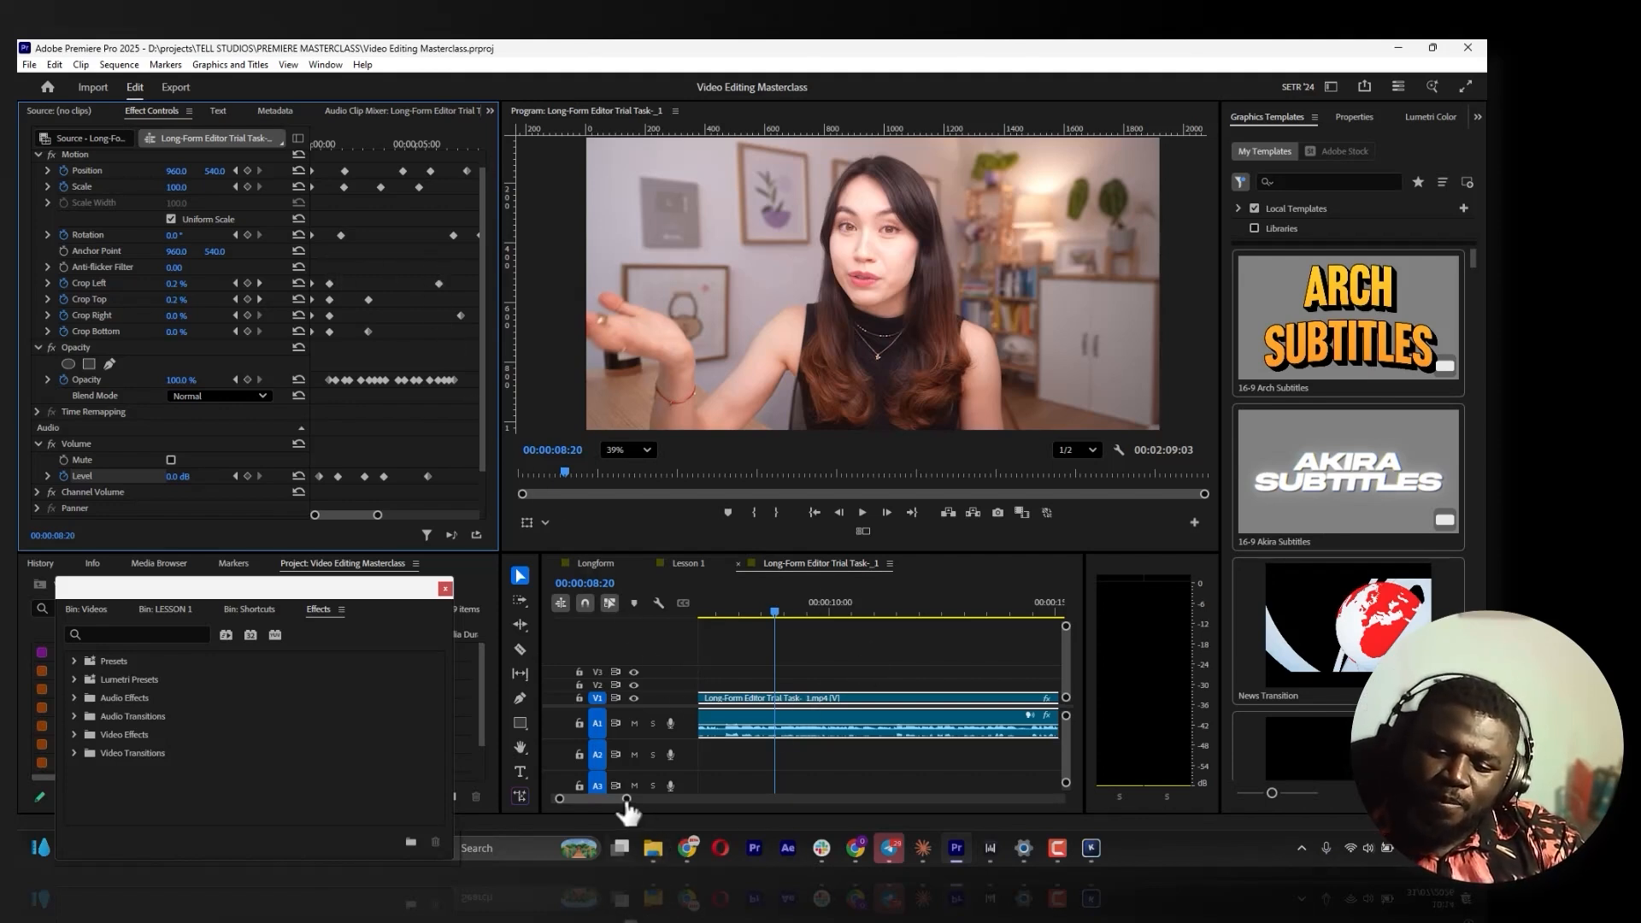
Turn off keyframing for the clip's volume Level and delete its existing keyframes
drag(627, 801, 676, 796)
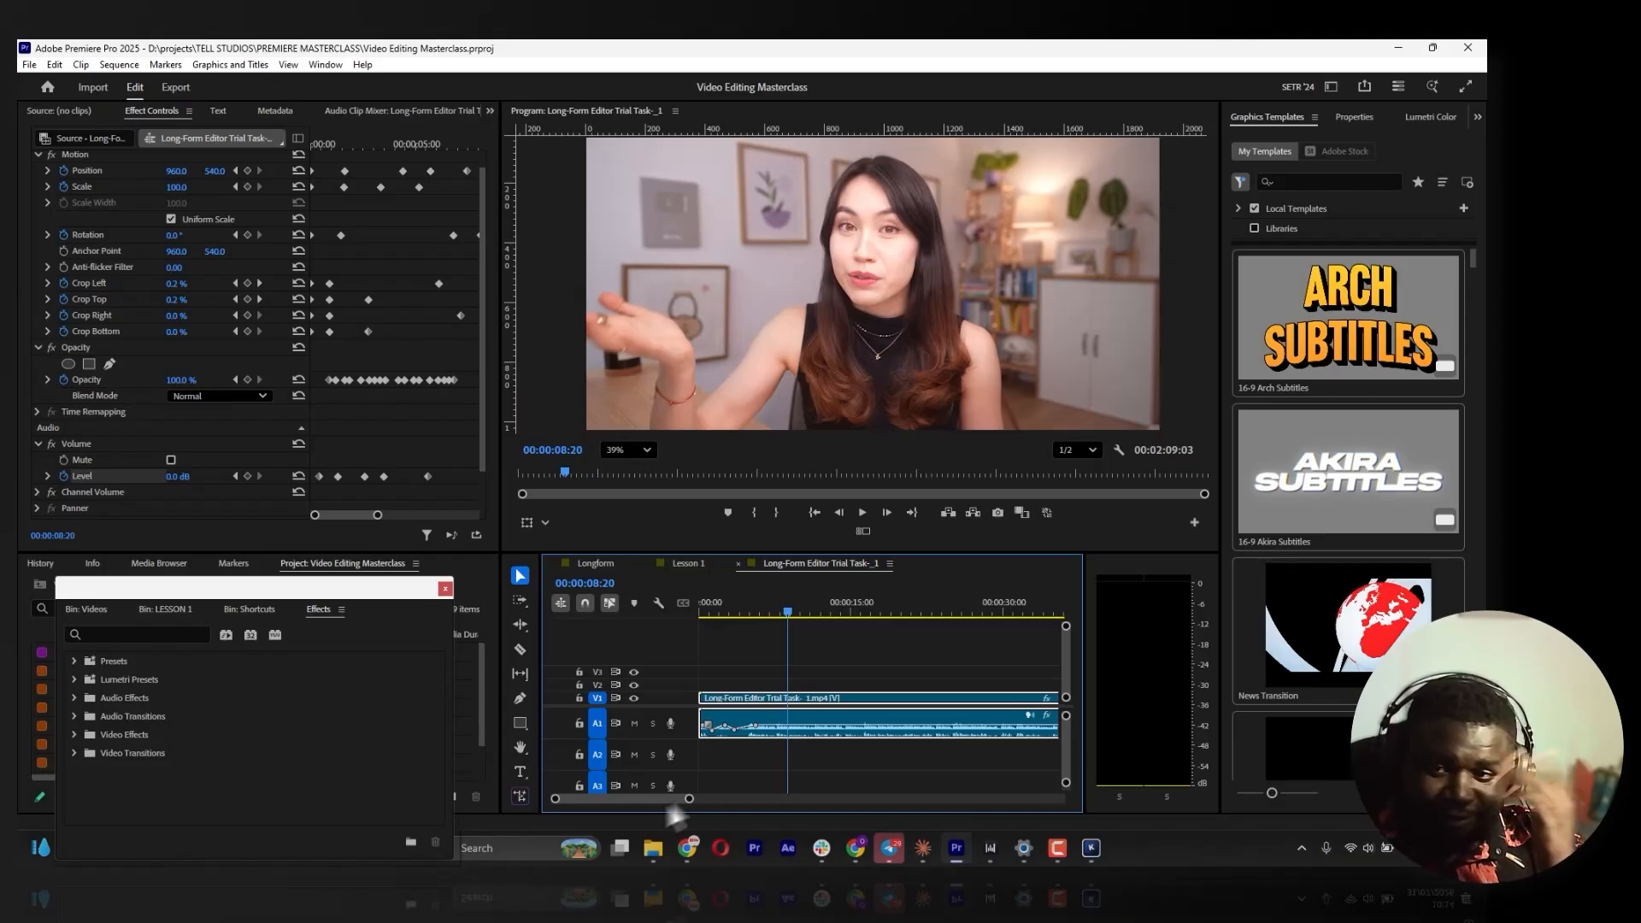
scroll(86, 450, down, 2)
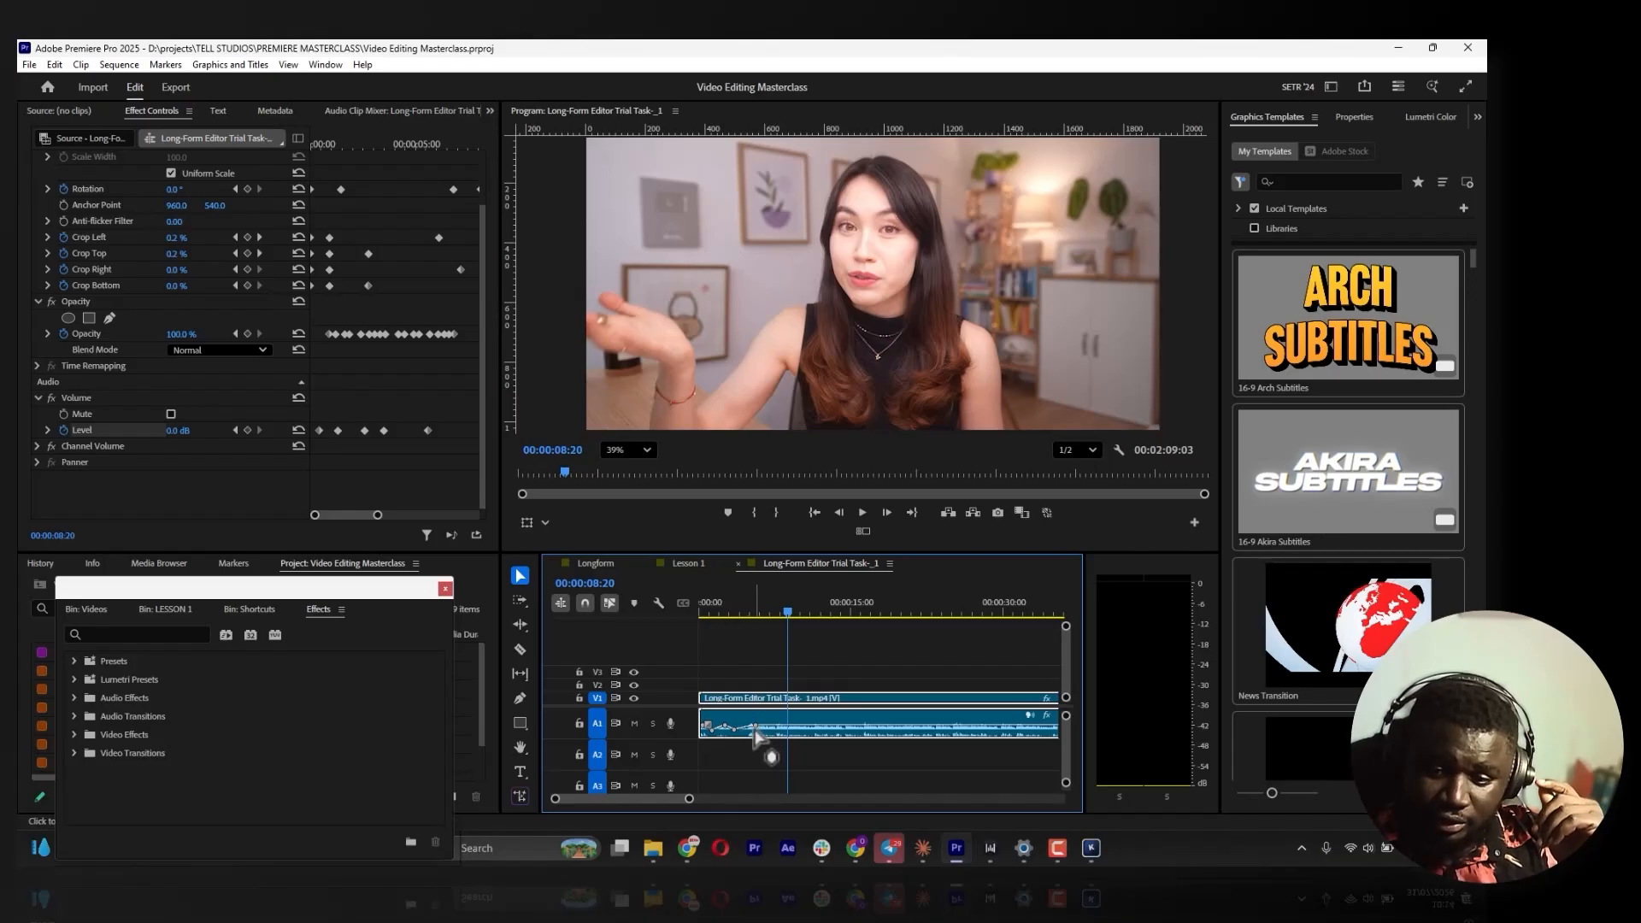
drag(689, 799, 676, 799)
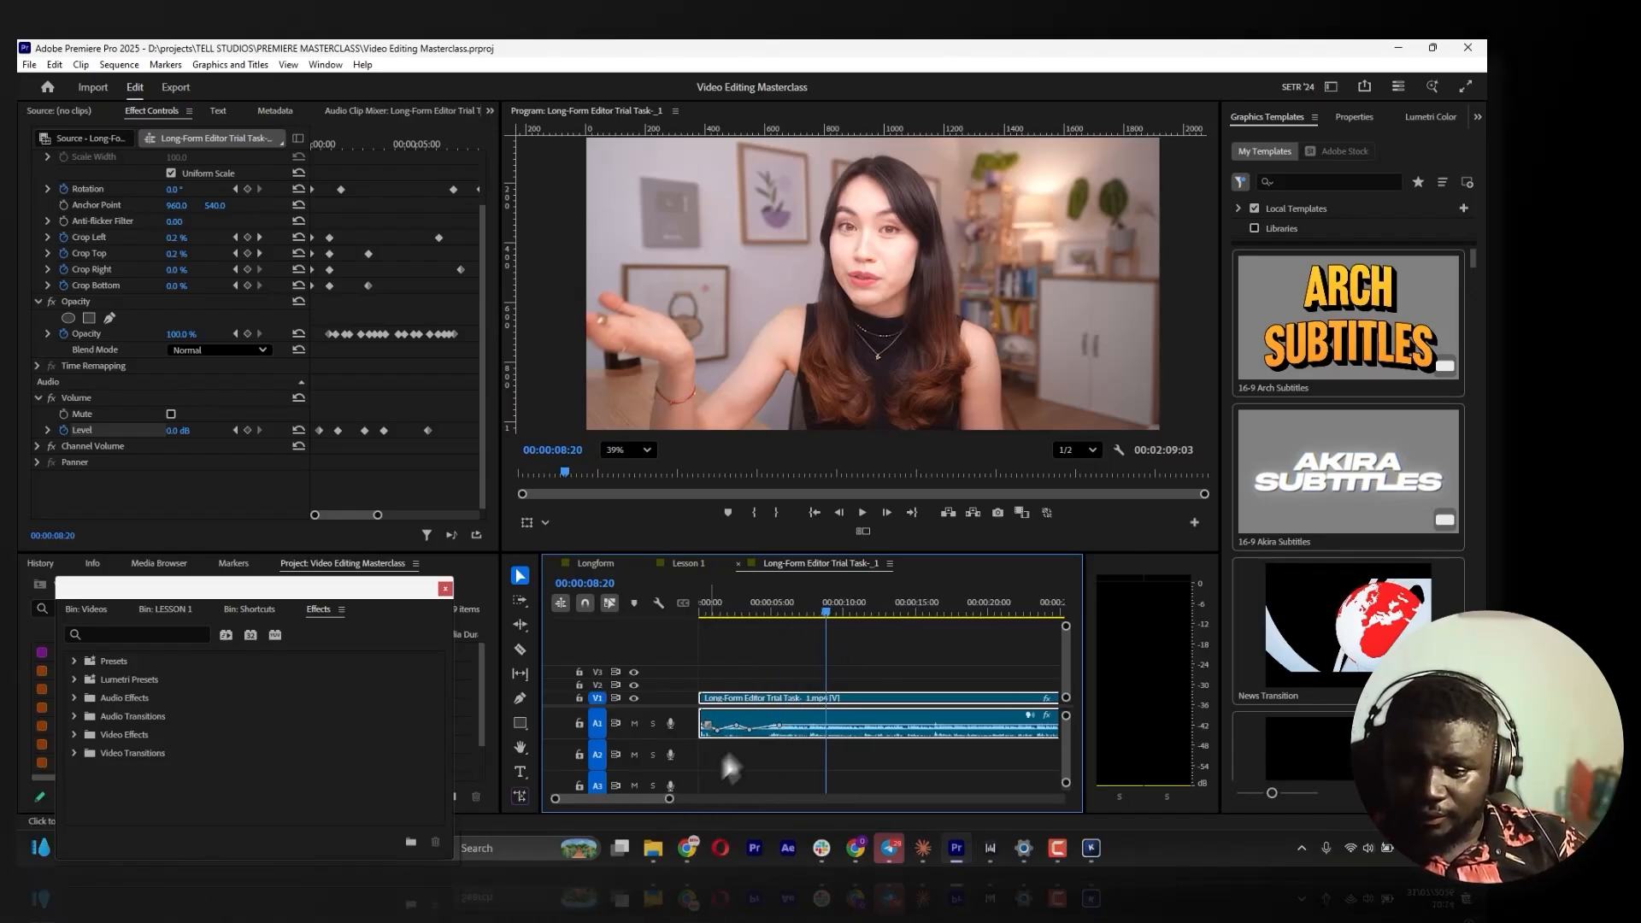
click(64, 430)
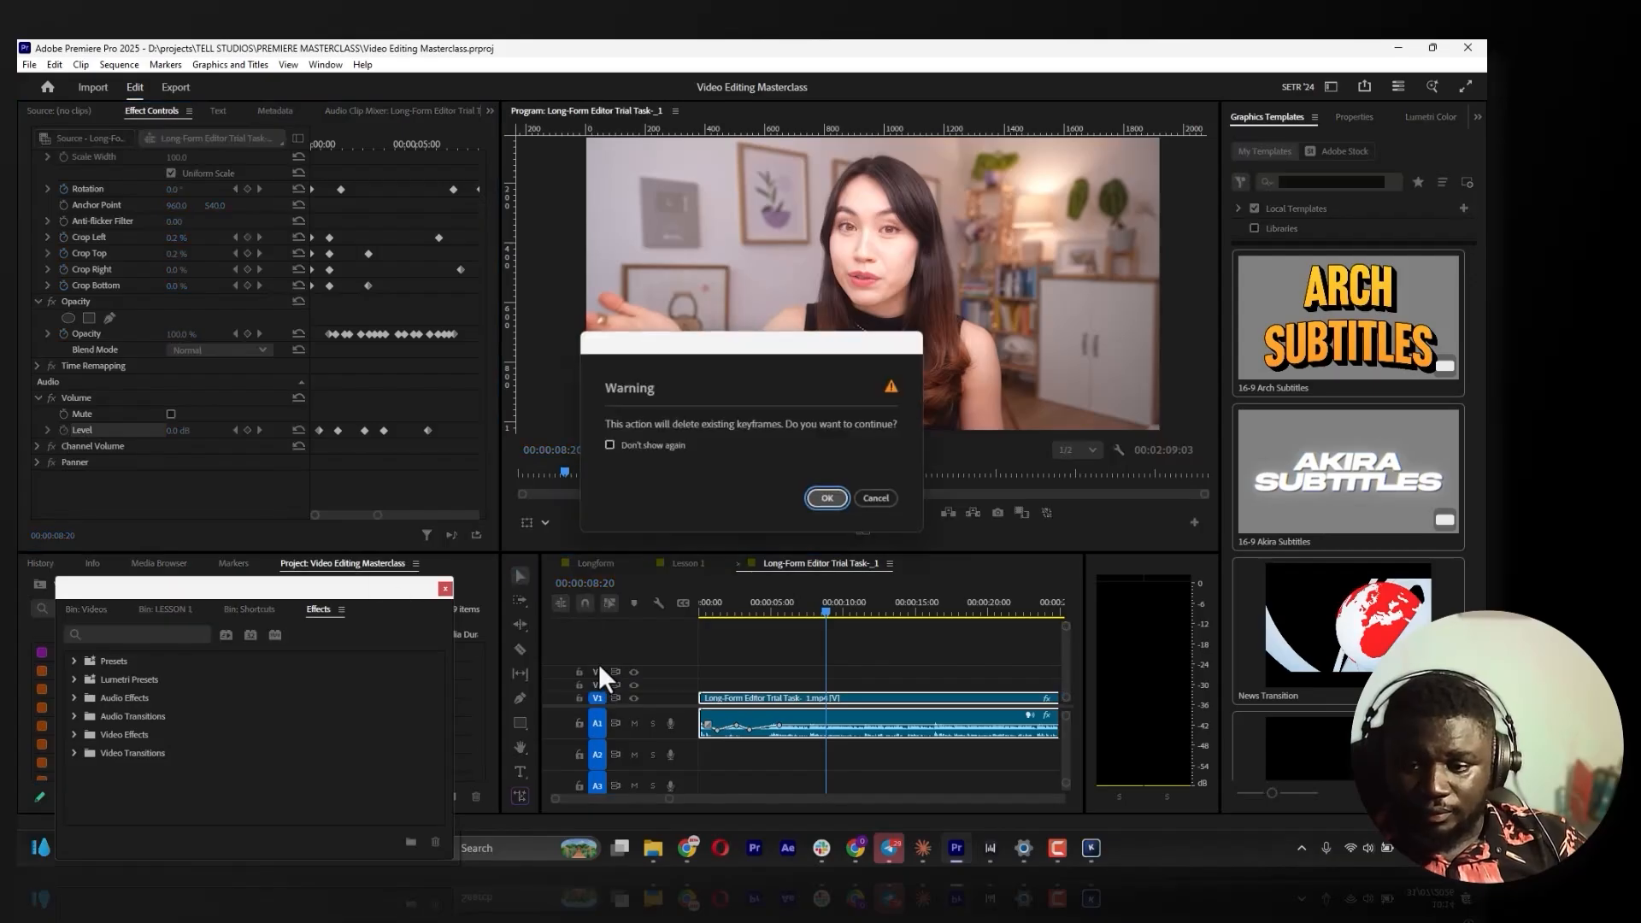
click(833, 494)
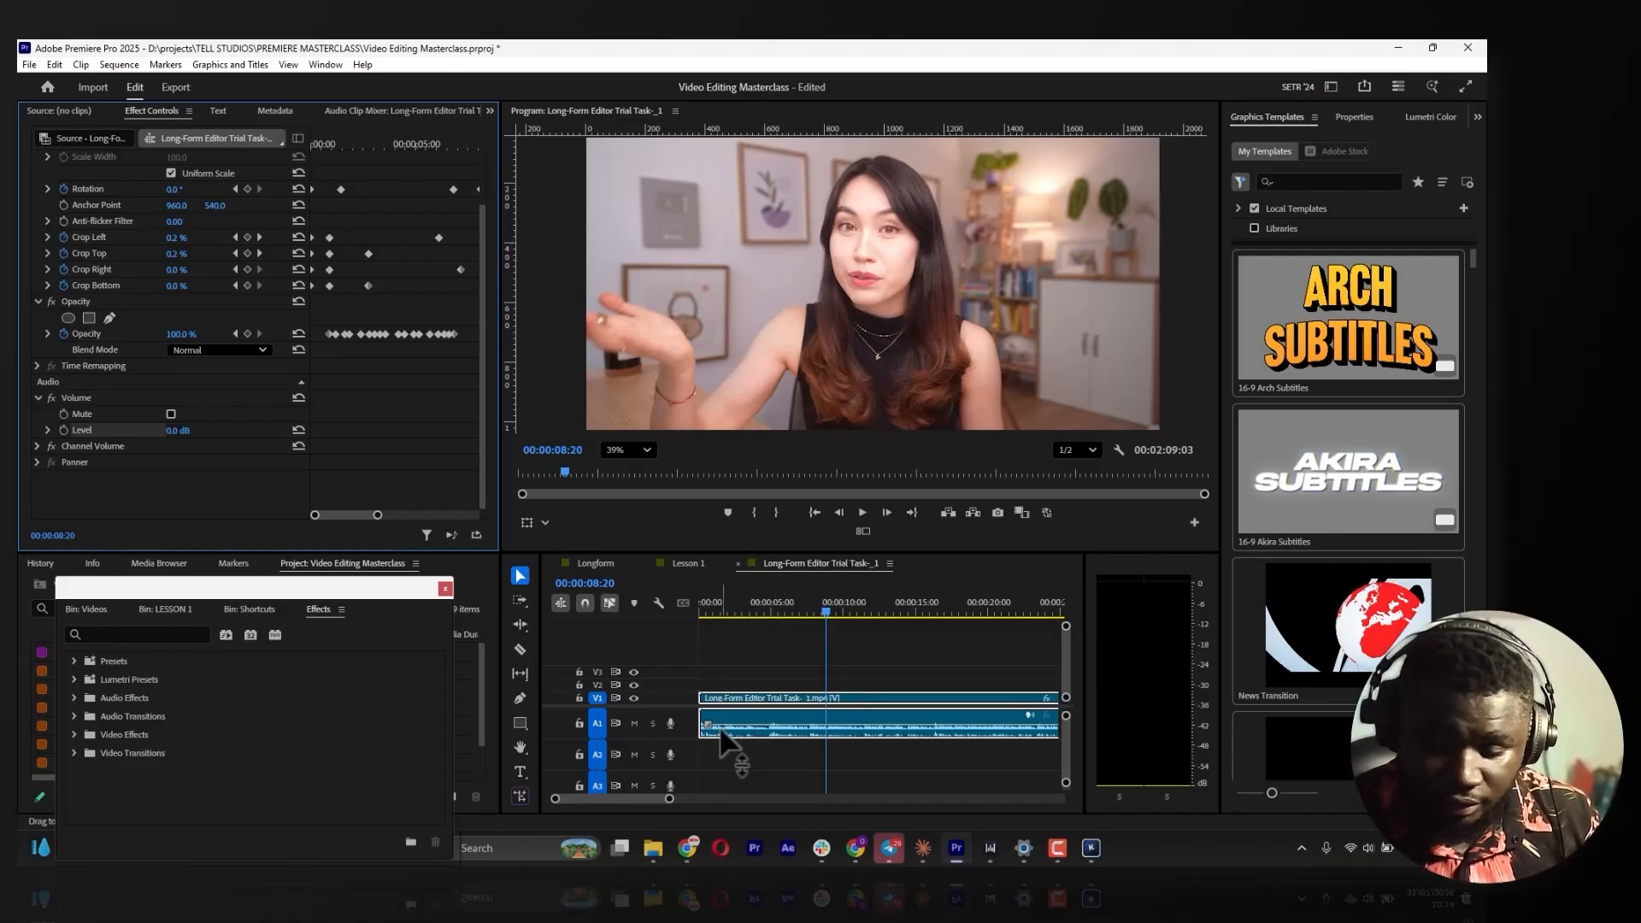
Make the Audio 1 track taller, lower the clip's whole volume line to -999 dB and play the clip briefly
drag(1069, 787, 1068, 775)
drag(857, 752, 859, 791)
click(864, 513)
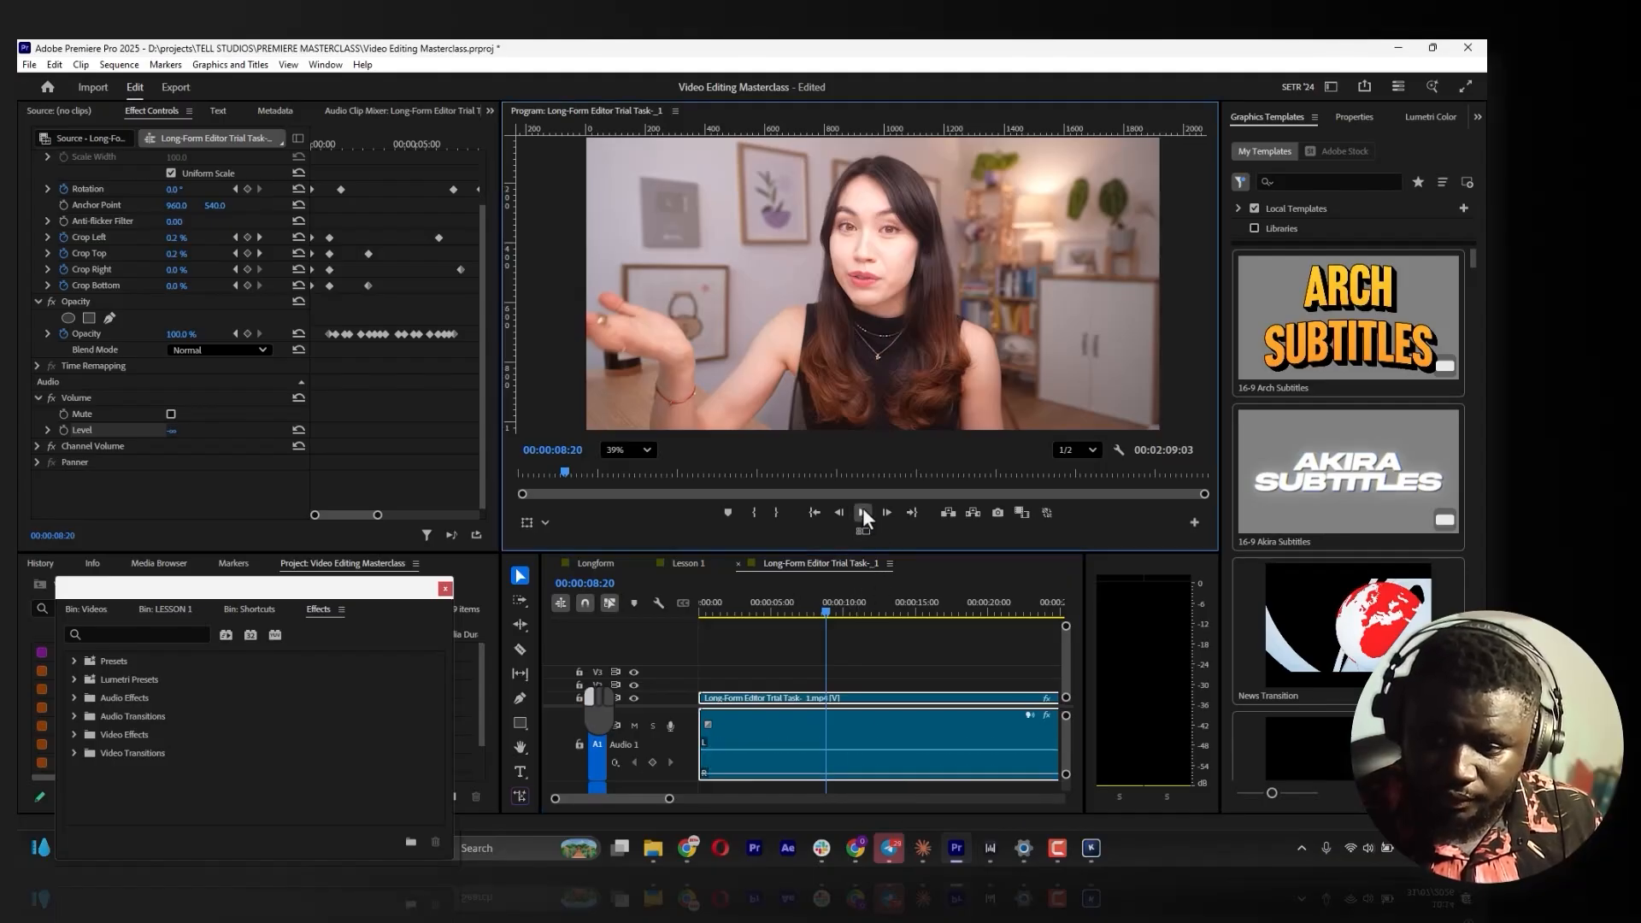
click(863, 513)
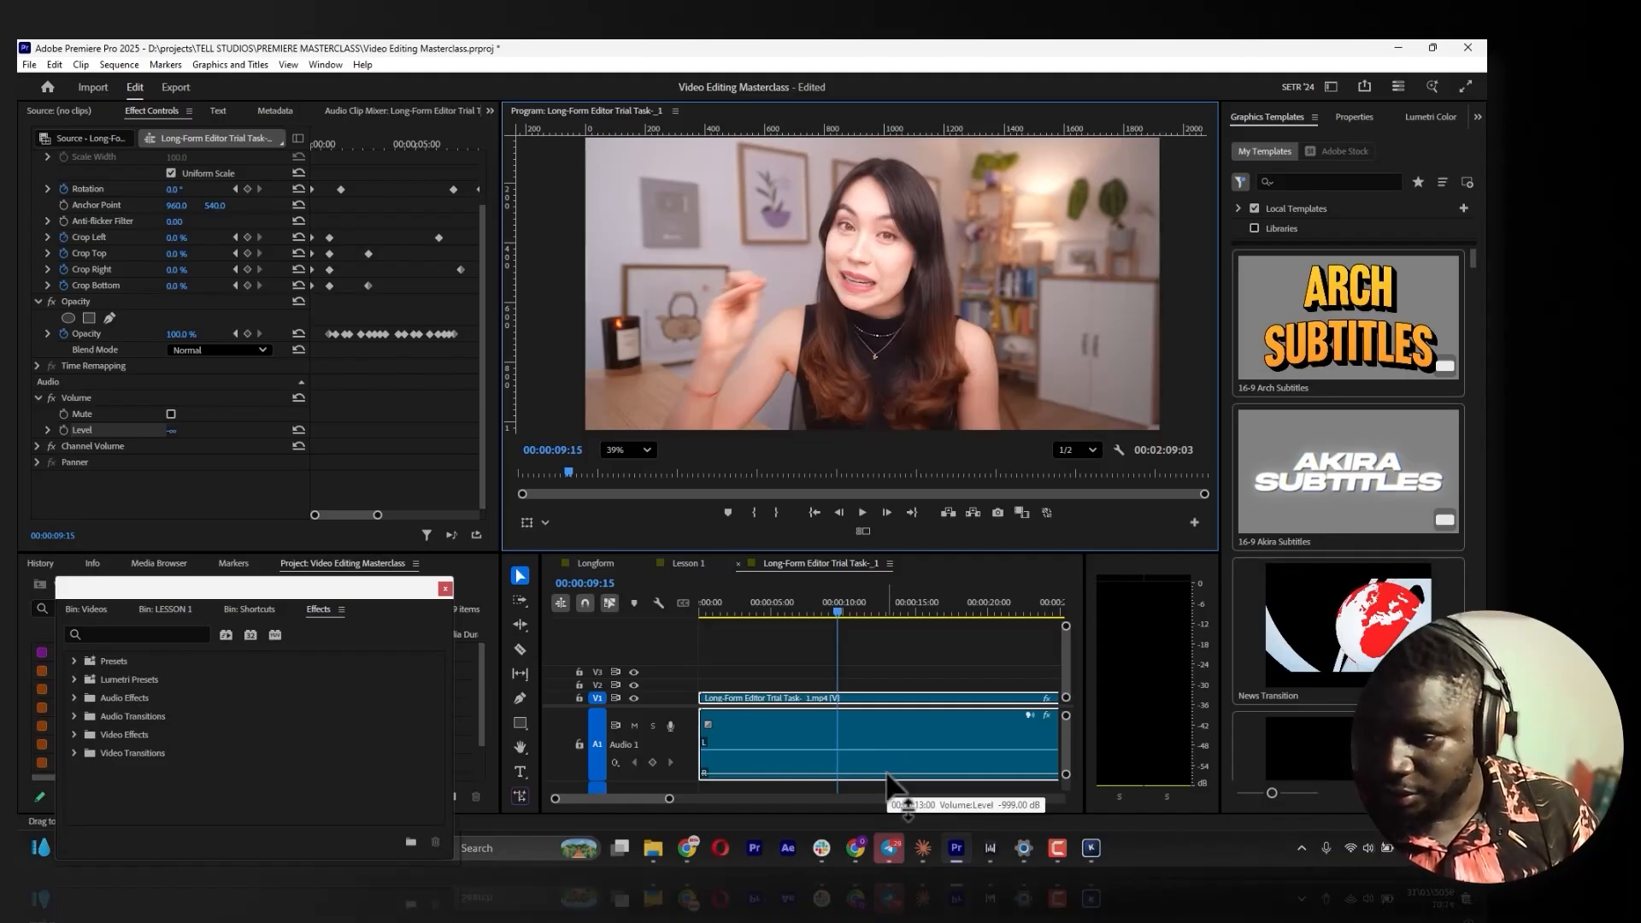
Bring the clip's volume line back up and set its Level to 0 dB
drag(885, 772, 887, 737)
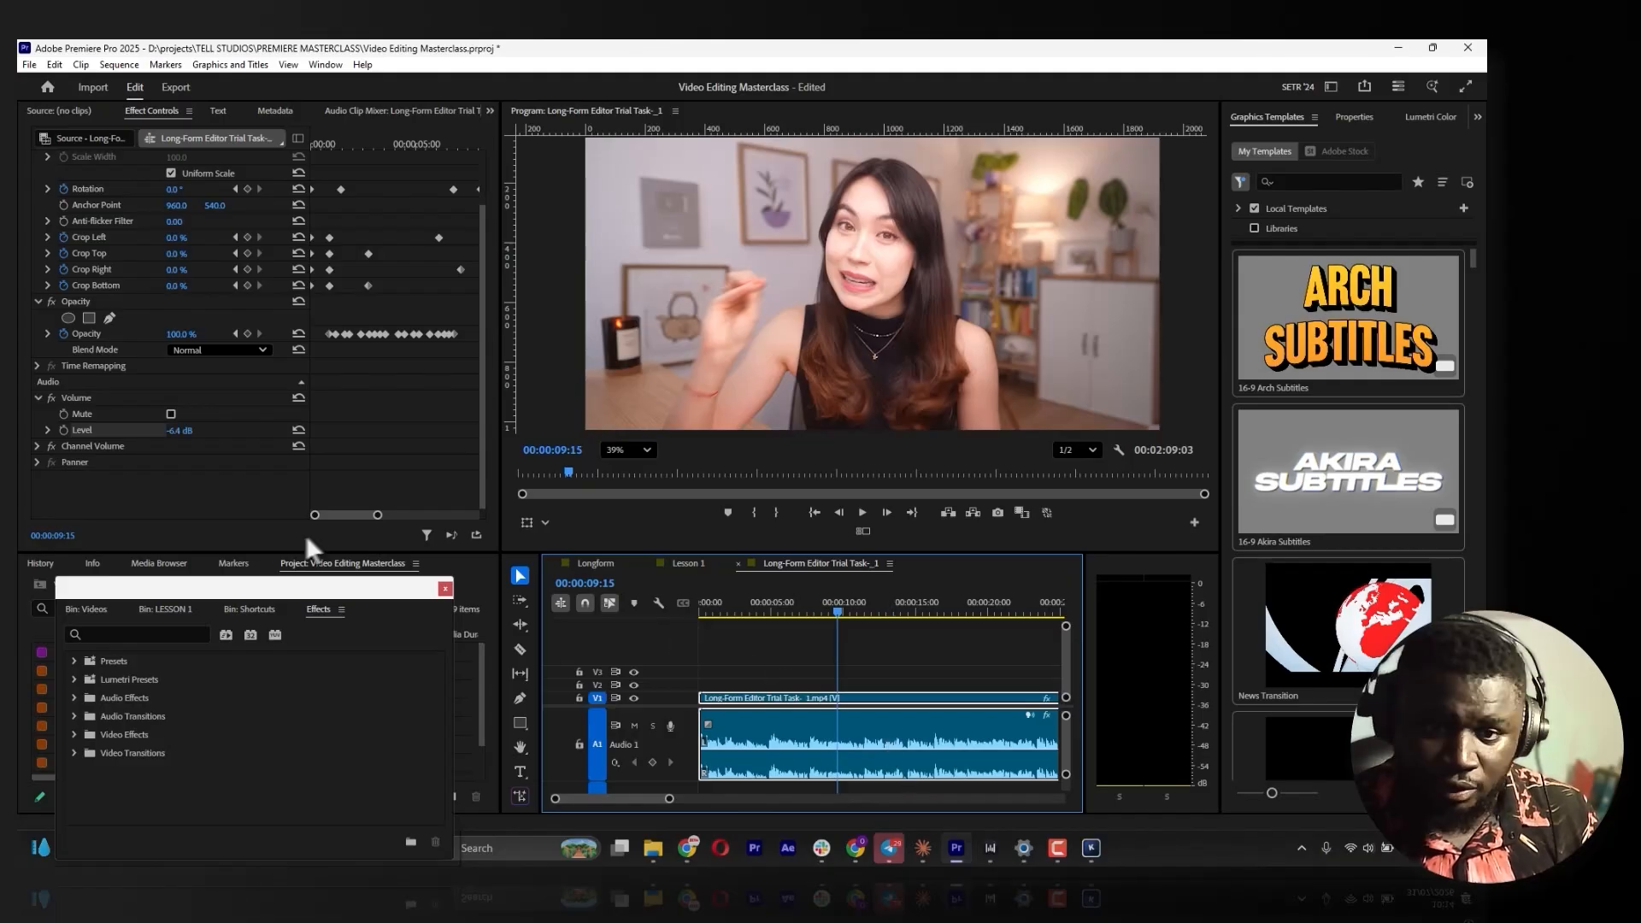
click(167, 429)
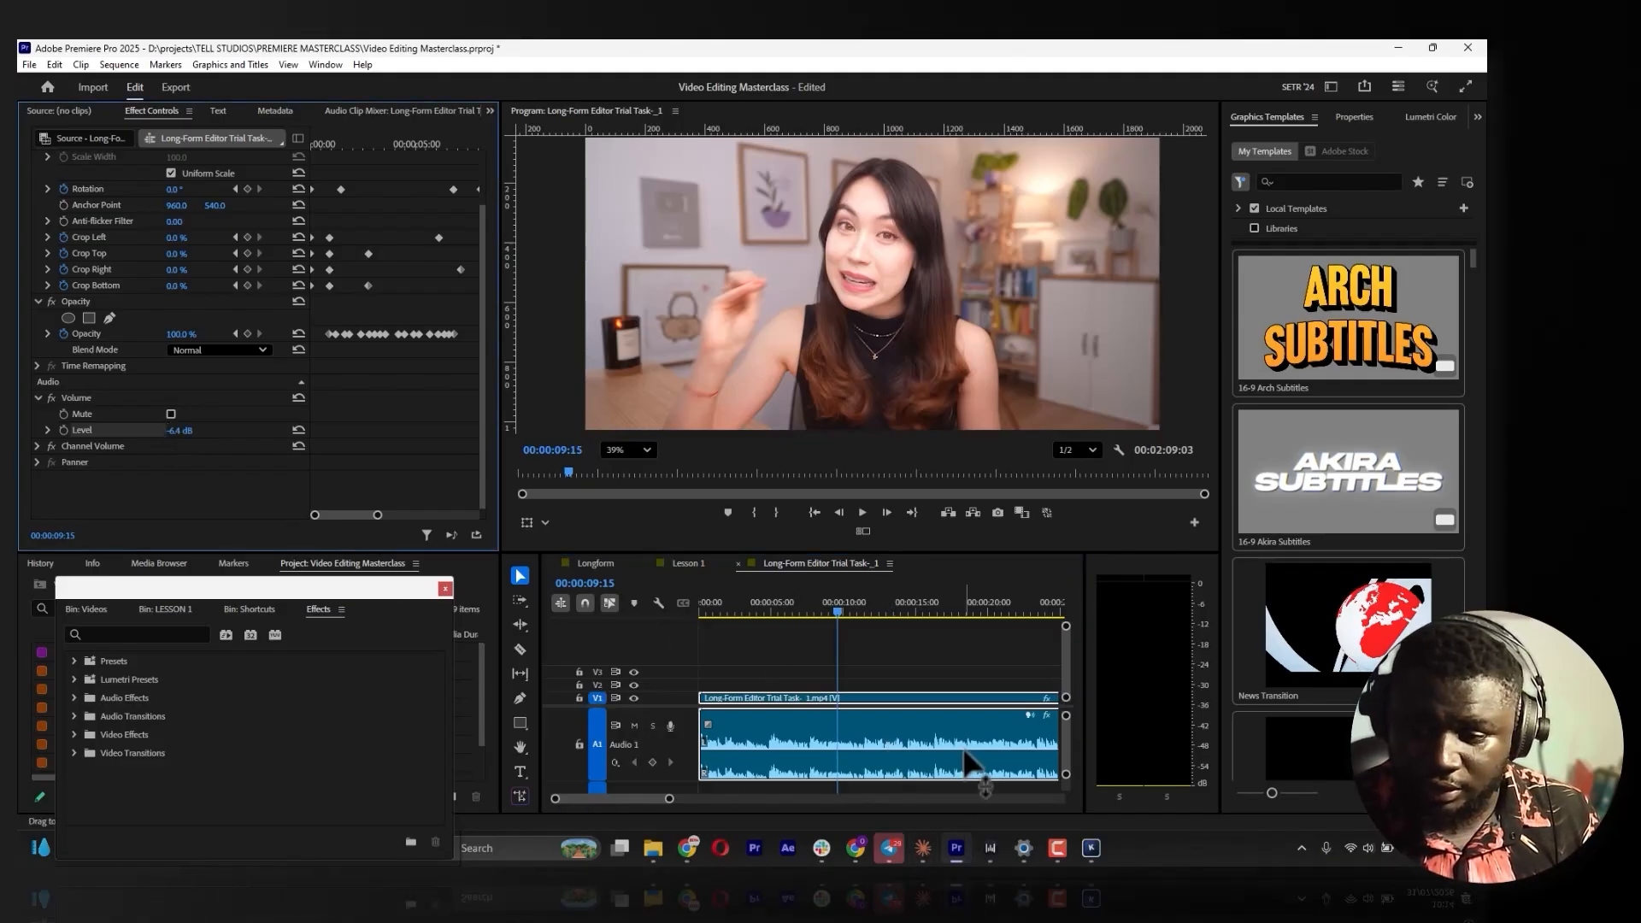
drag(965, 752, 924, 769)
click(180, 431)
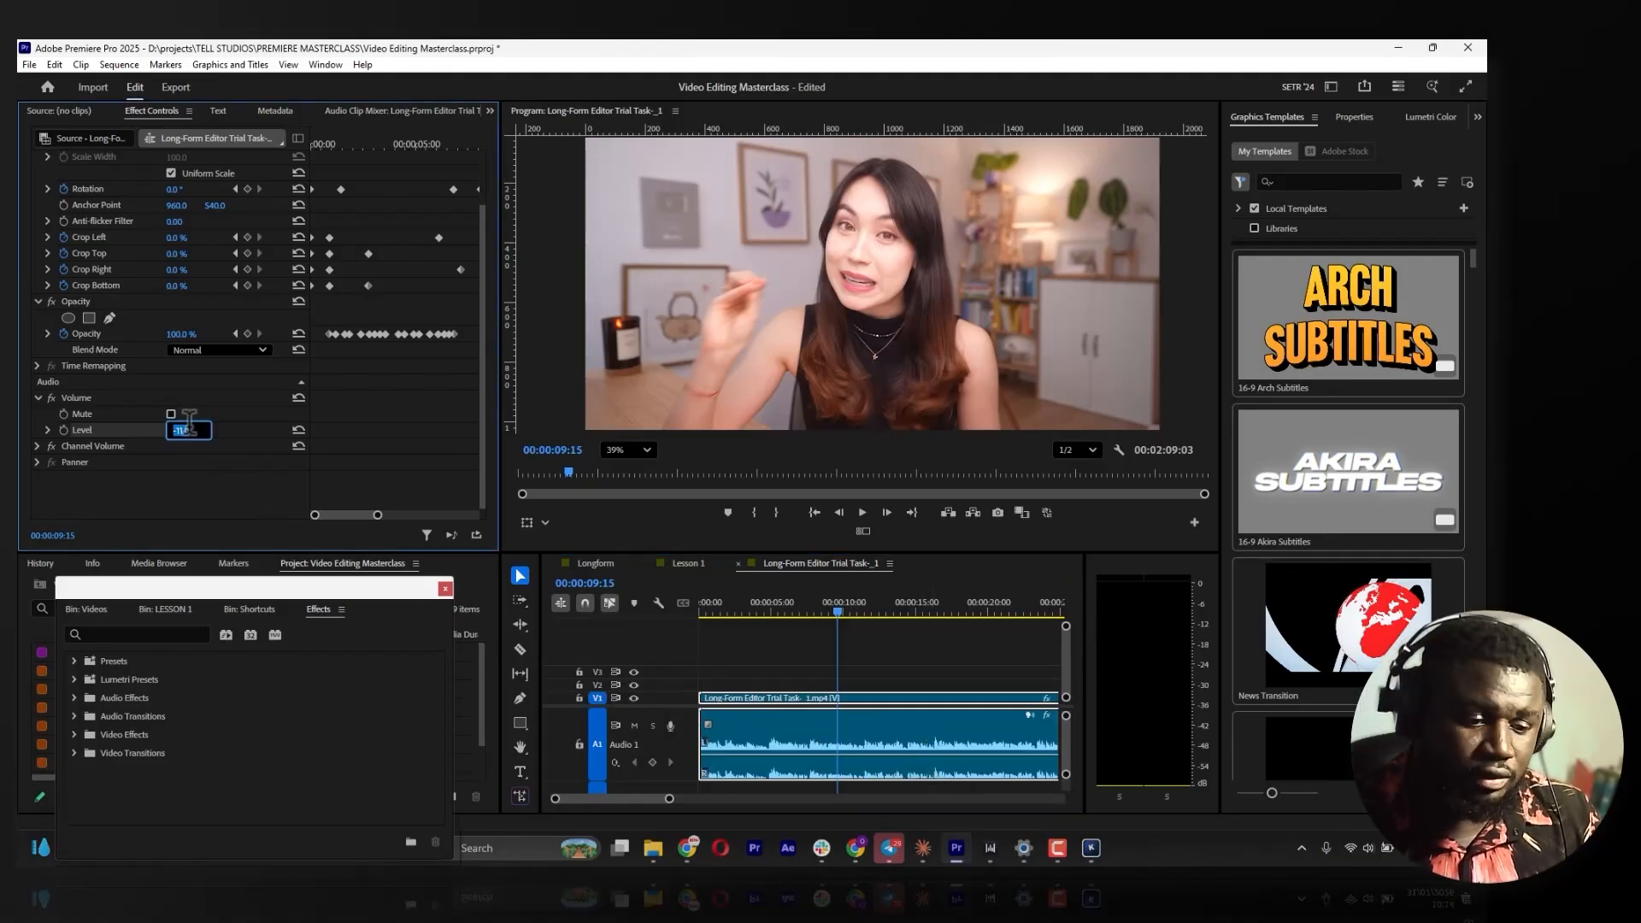
text(0)
key(Return)
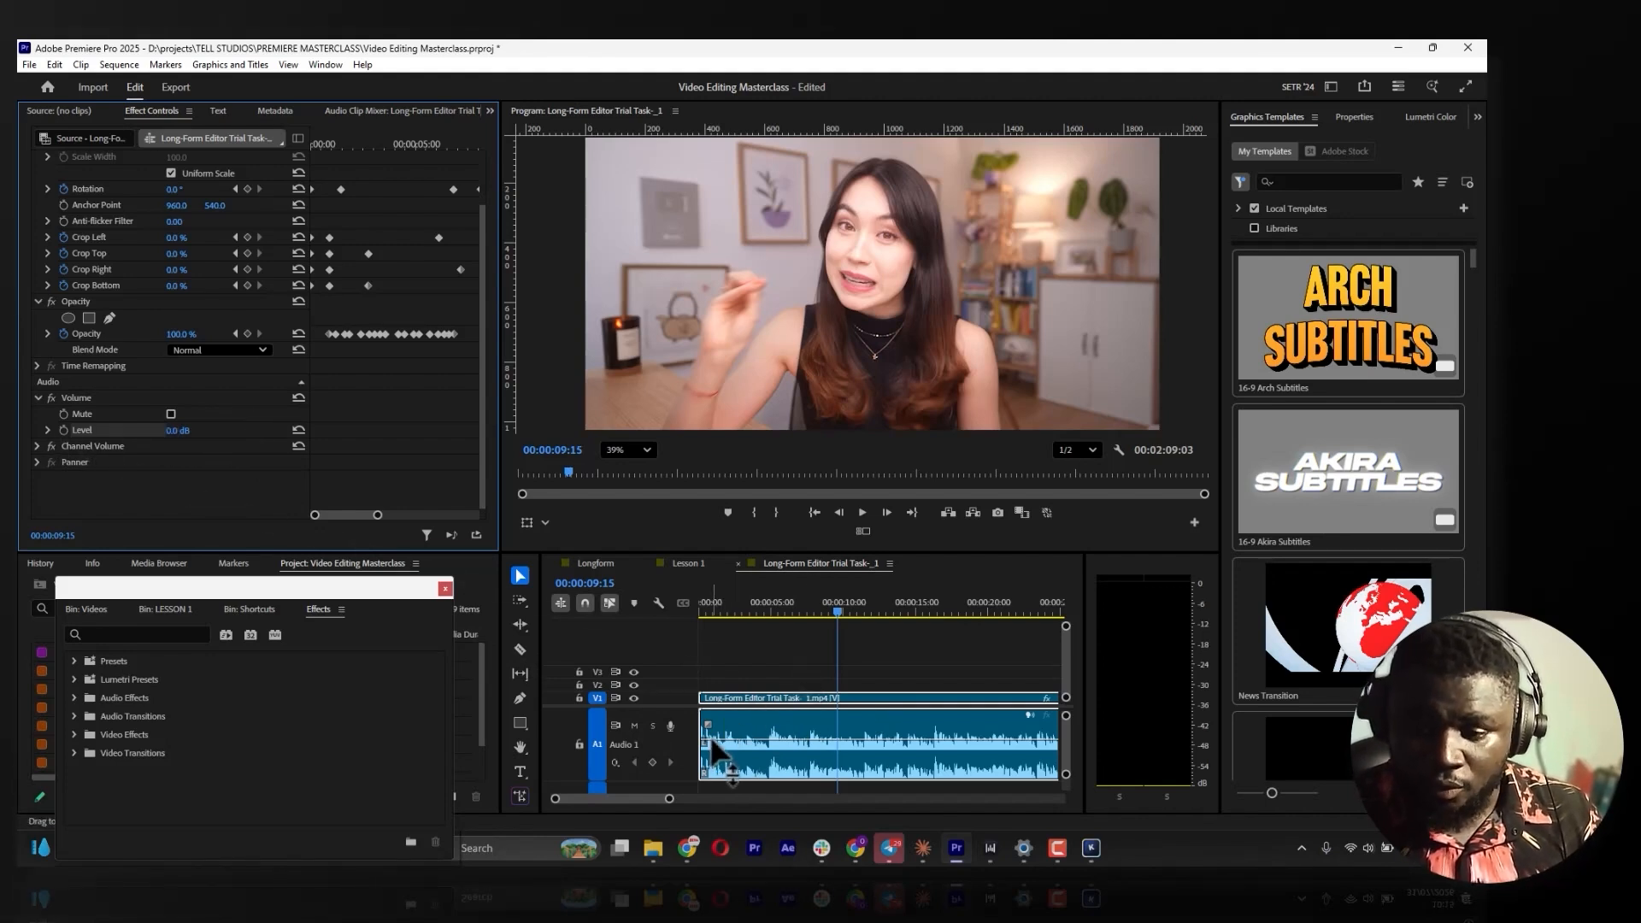
Add two volume keyframes on the Audio 1 clip, at about 1 second and about 5 seconds
key(ctrl)
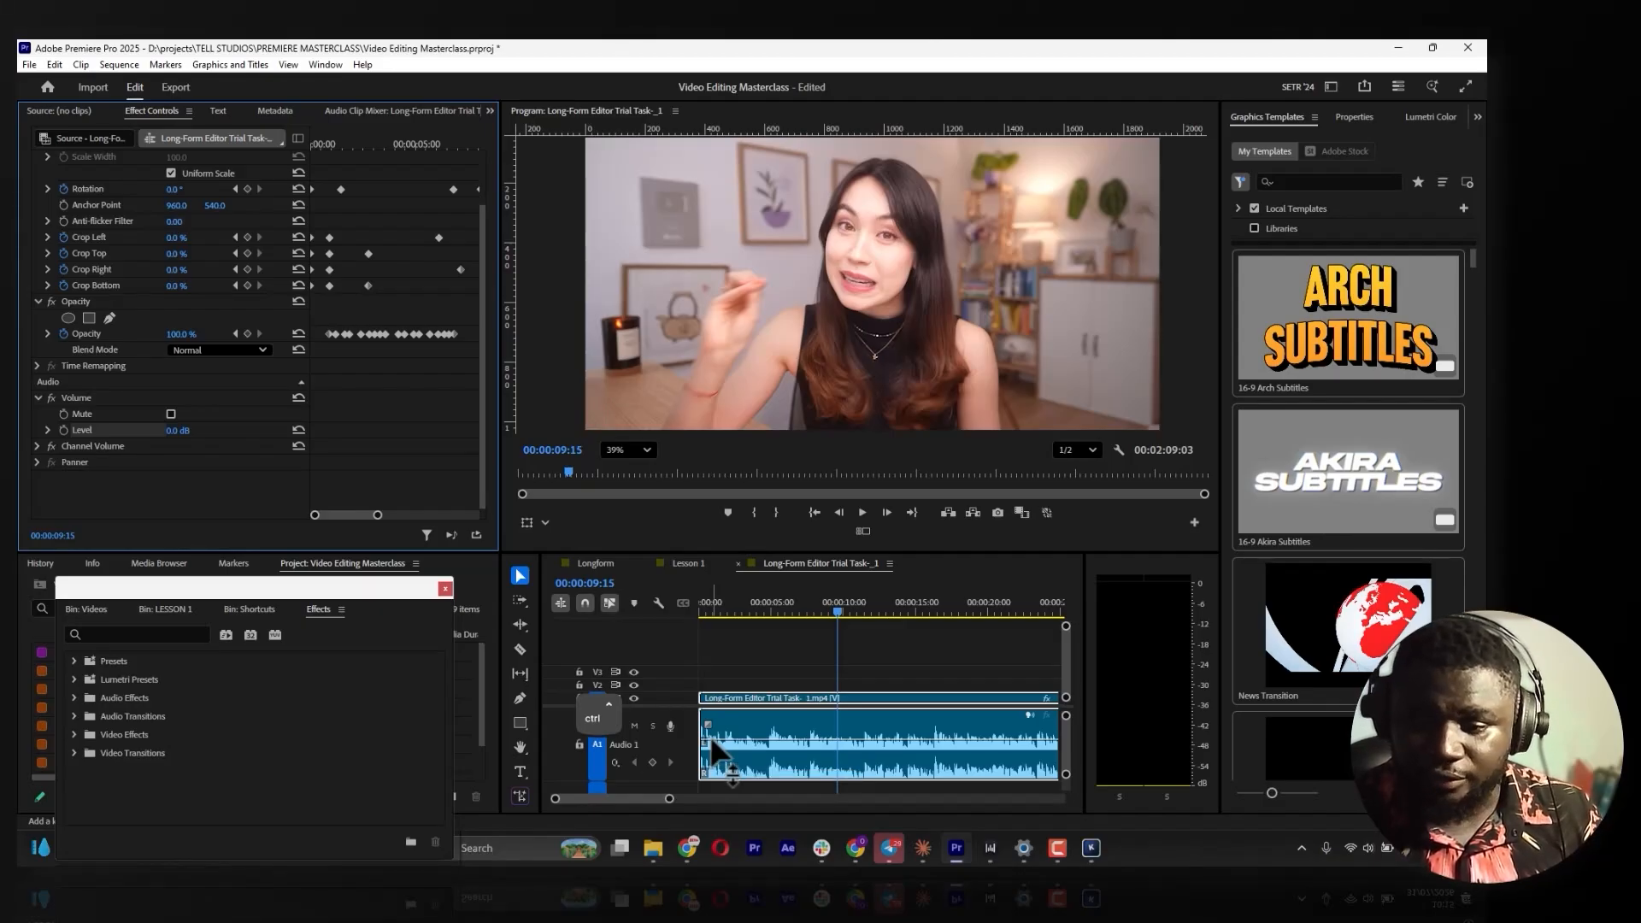
ctrl+click(714, 743)
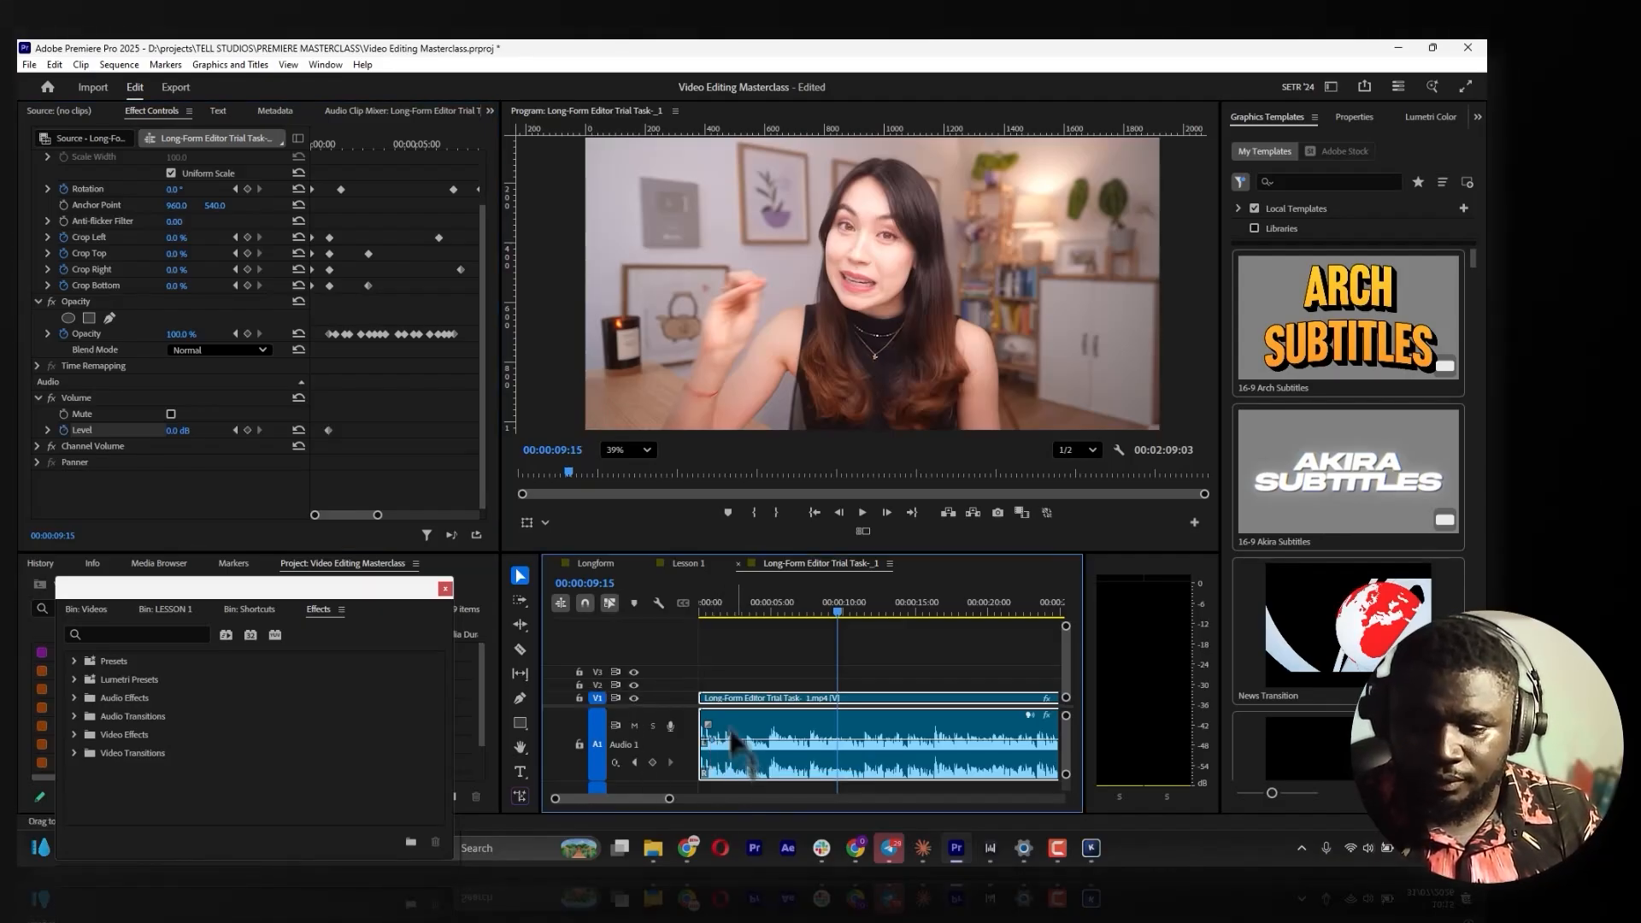
key(ctrl)
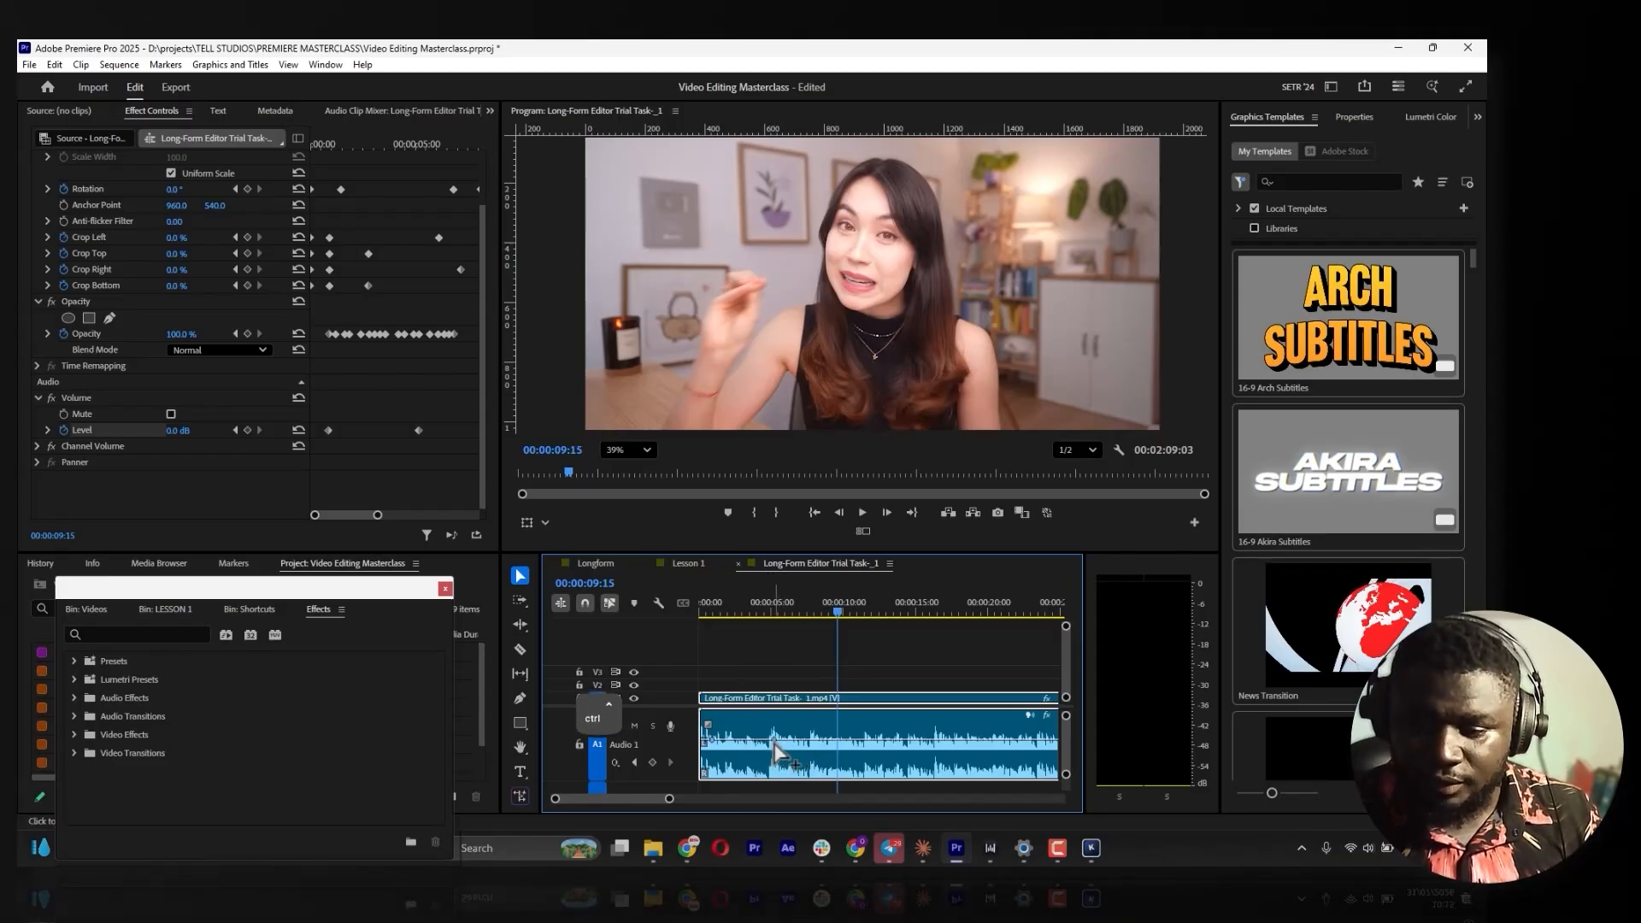
Lower the first volume keyframe to make the audio fade in, and play the opening seconds from the start
drag(712, 605, 604, 600)
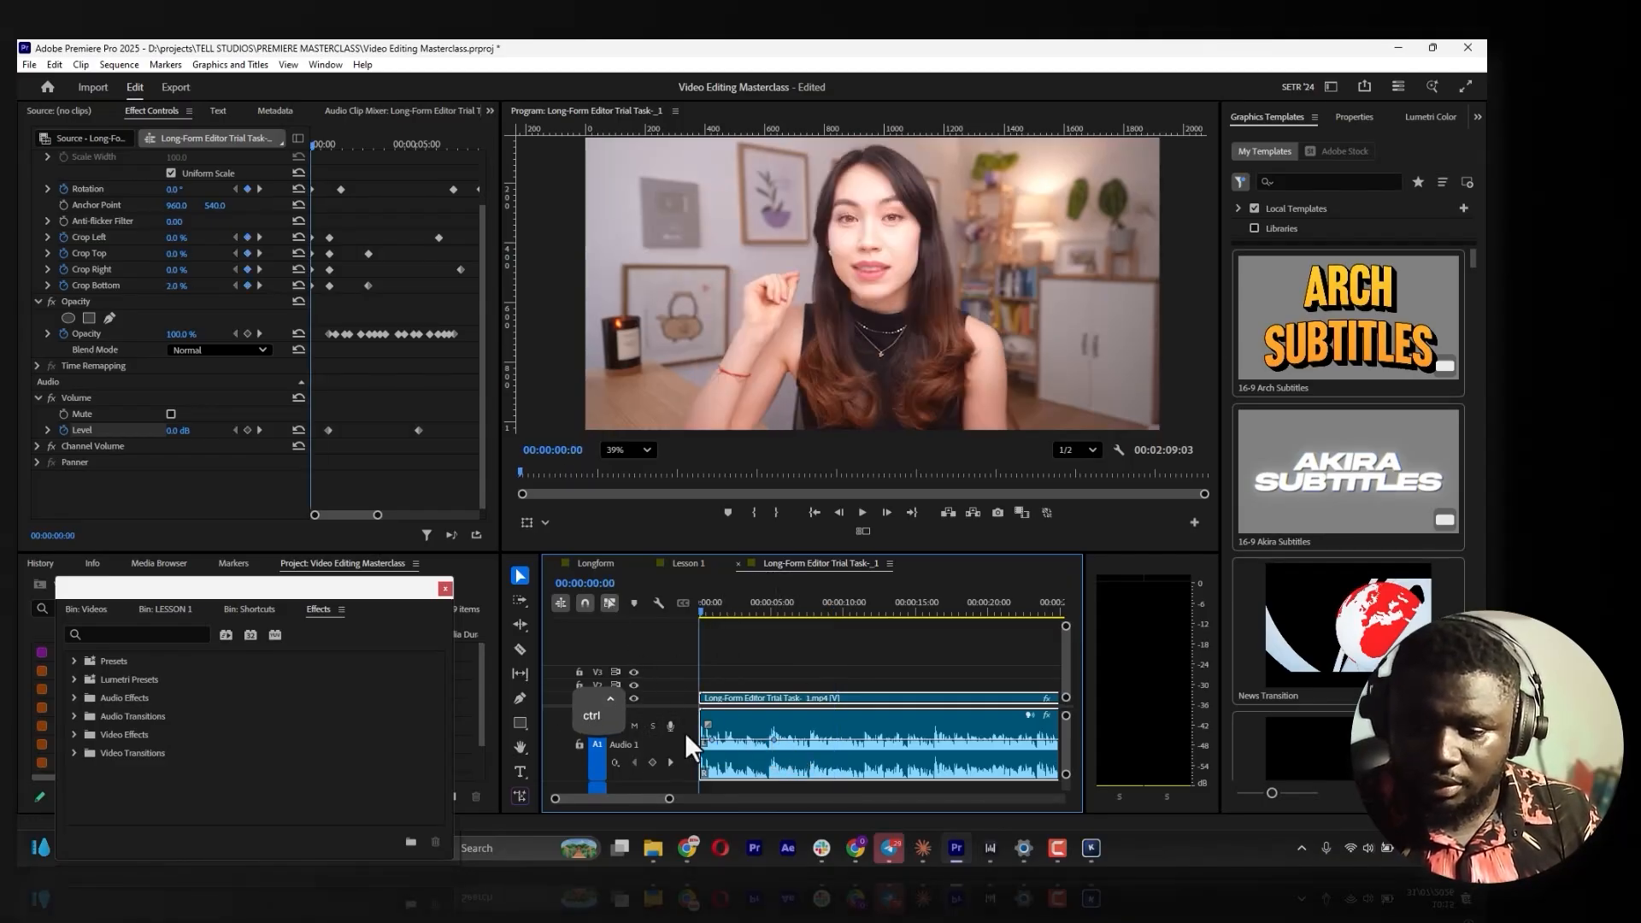
key(space)
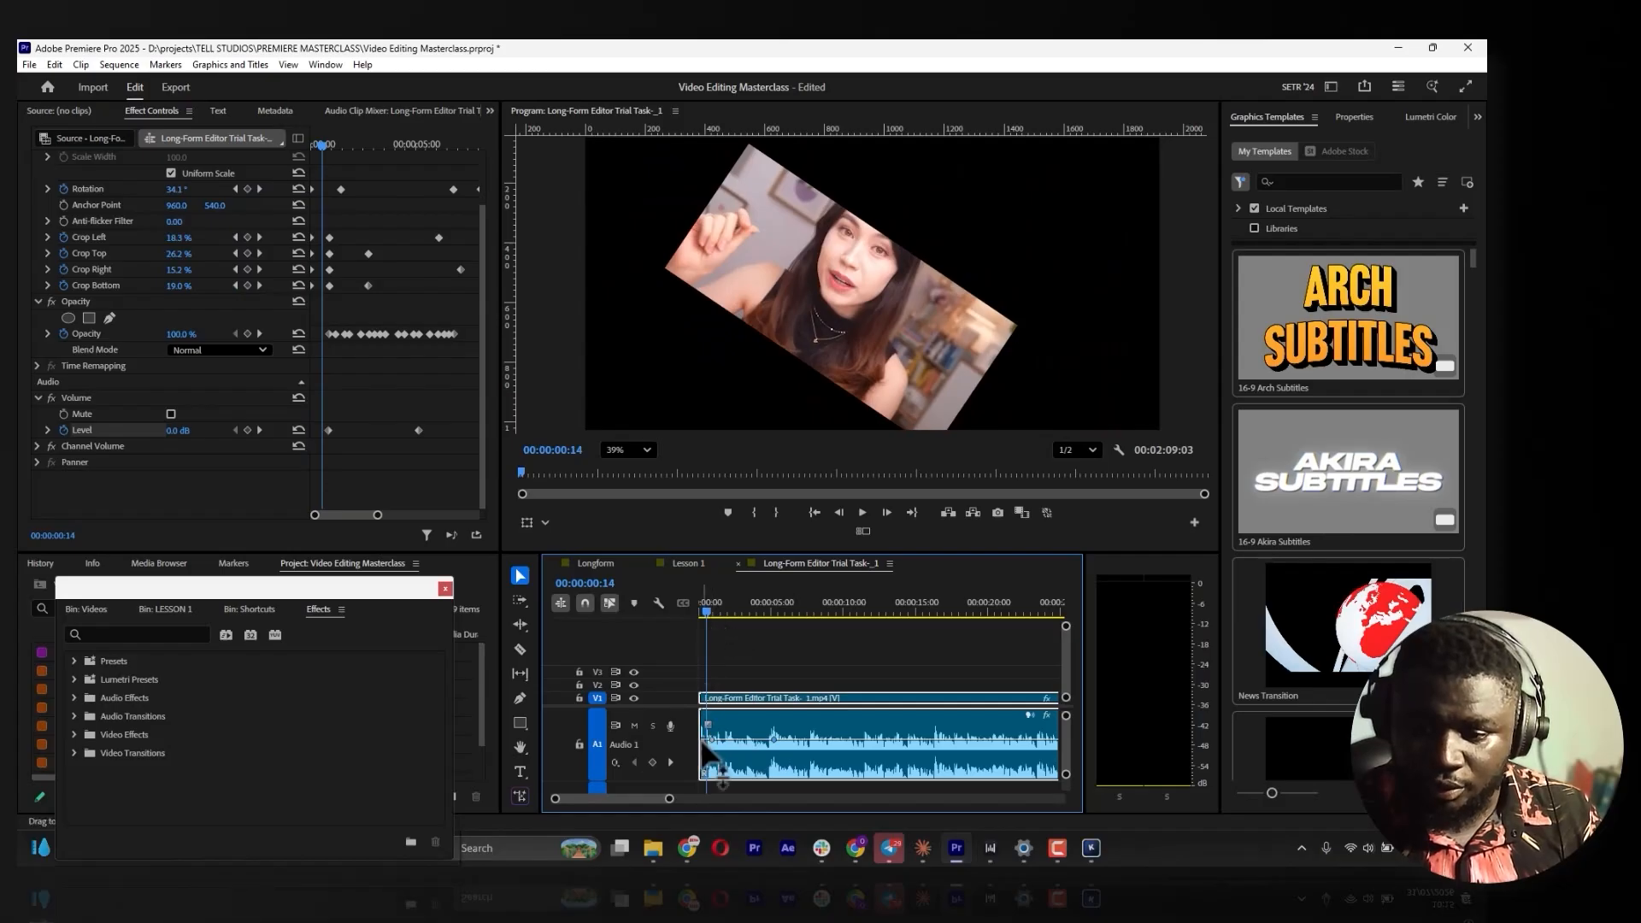
drag(716, 749, 718, 767)
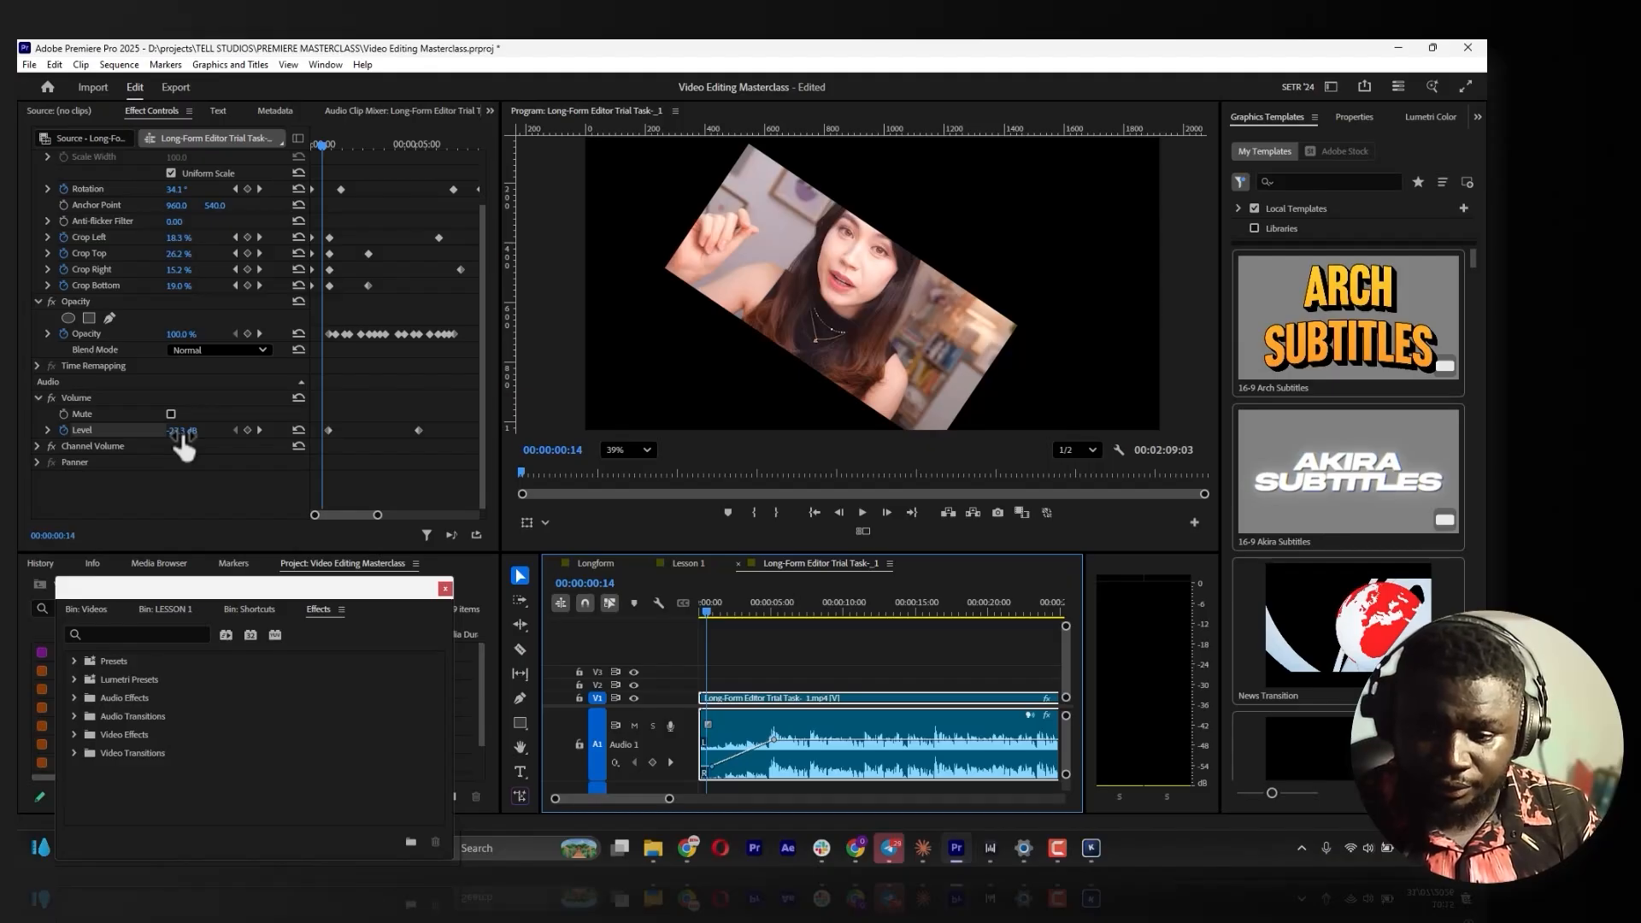
key(space)
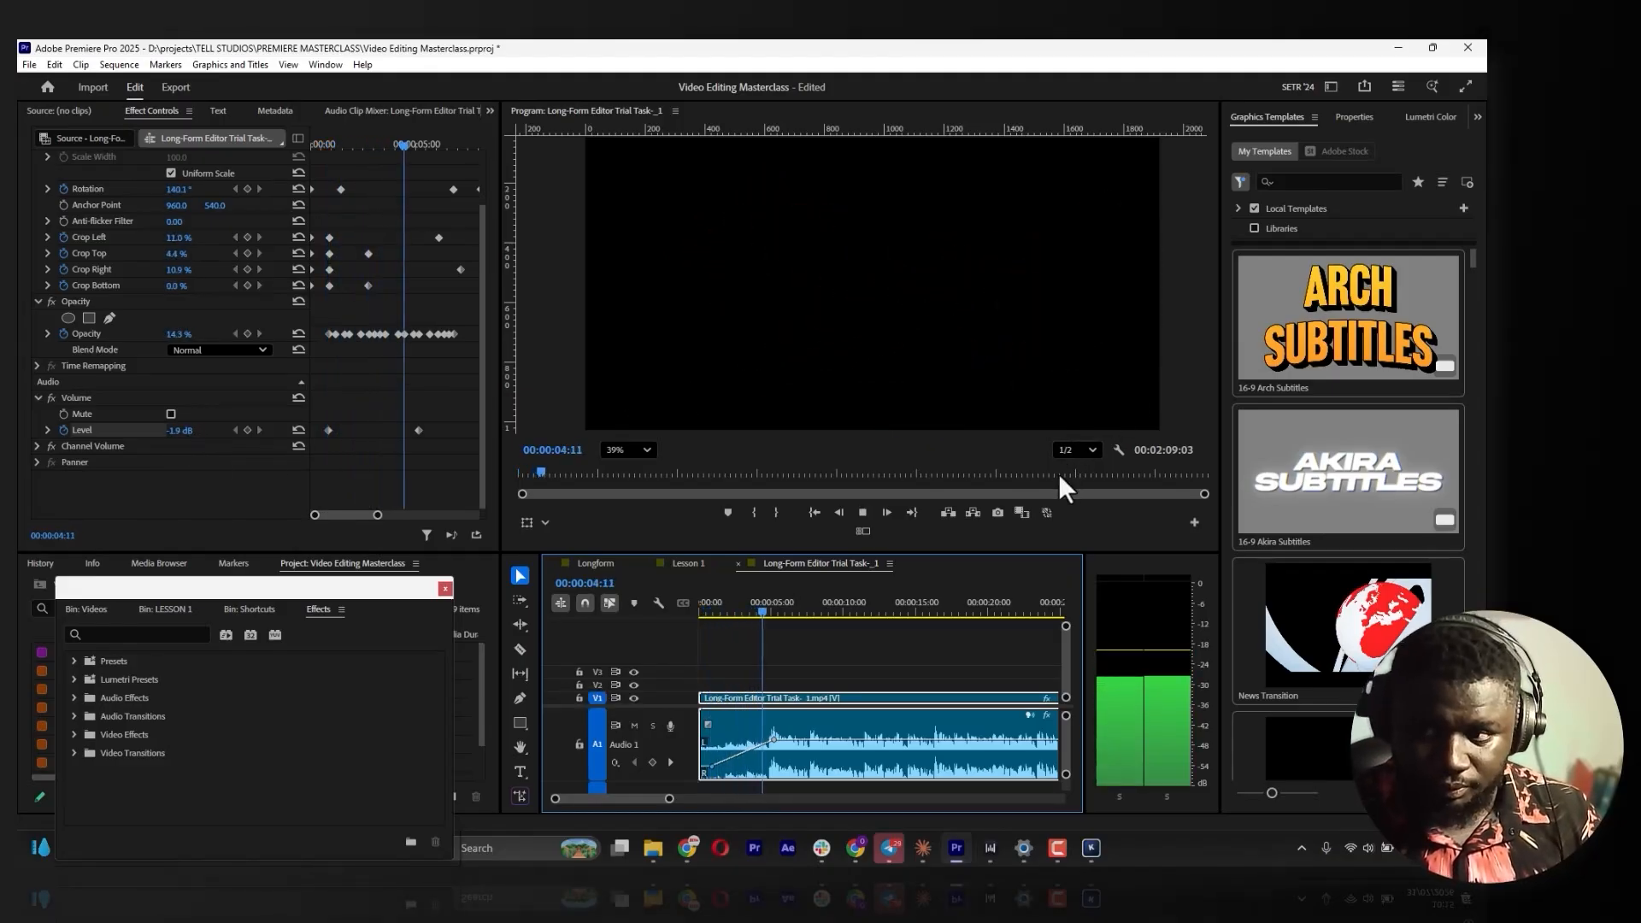
key(space)
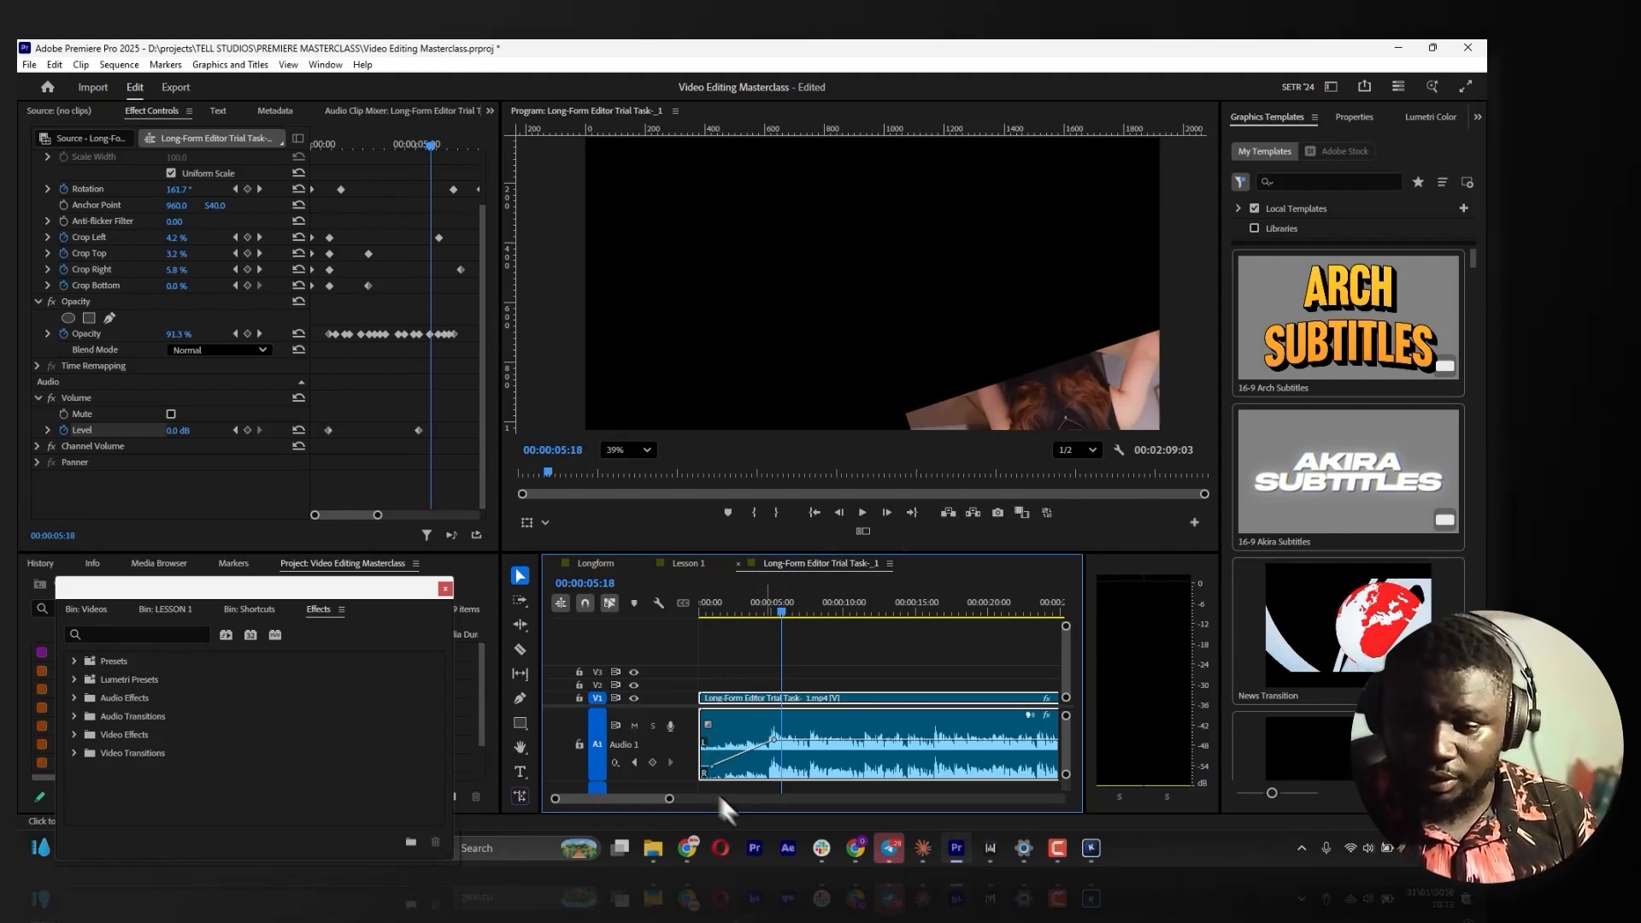
Make the Video 1 track taller to reveal the clip's keyframe line and select all of its Opacity keyframes
drag(670, 799, 838, 801)
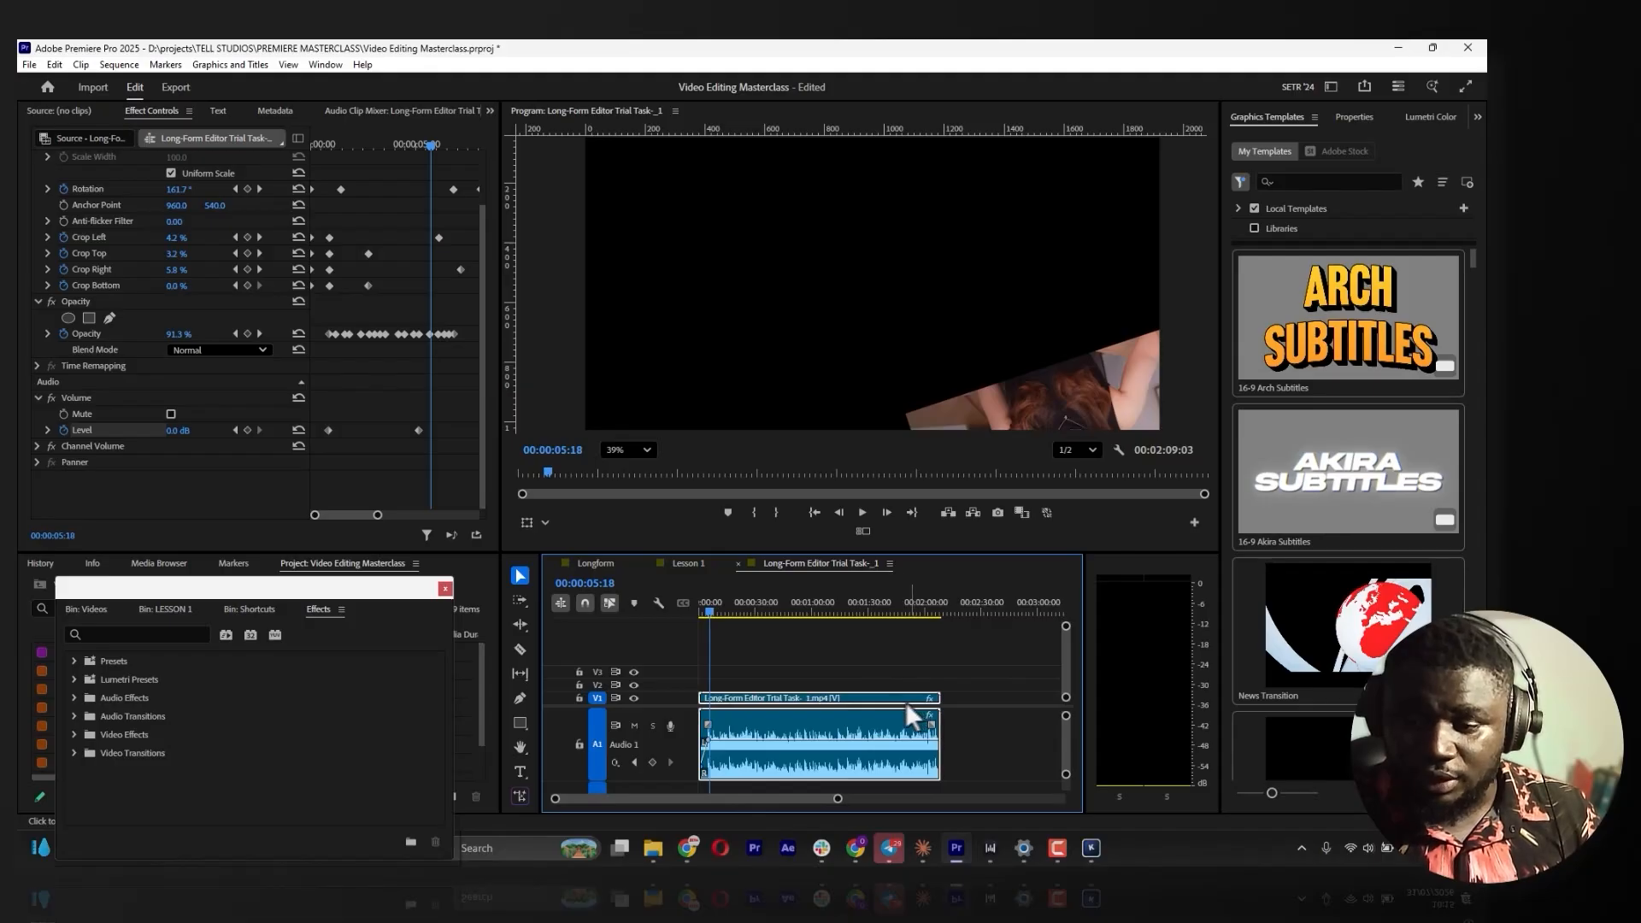
drag(1066, 621, 1067, 626)
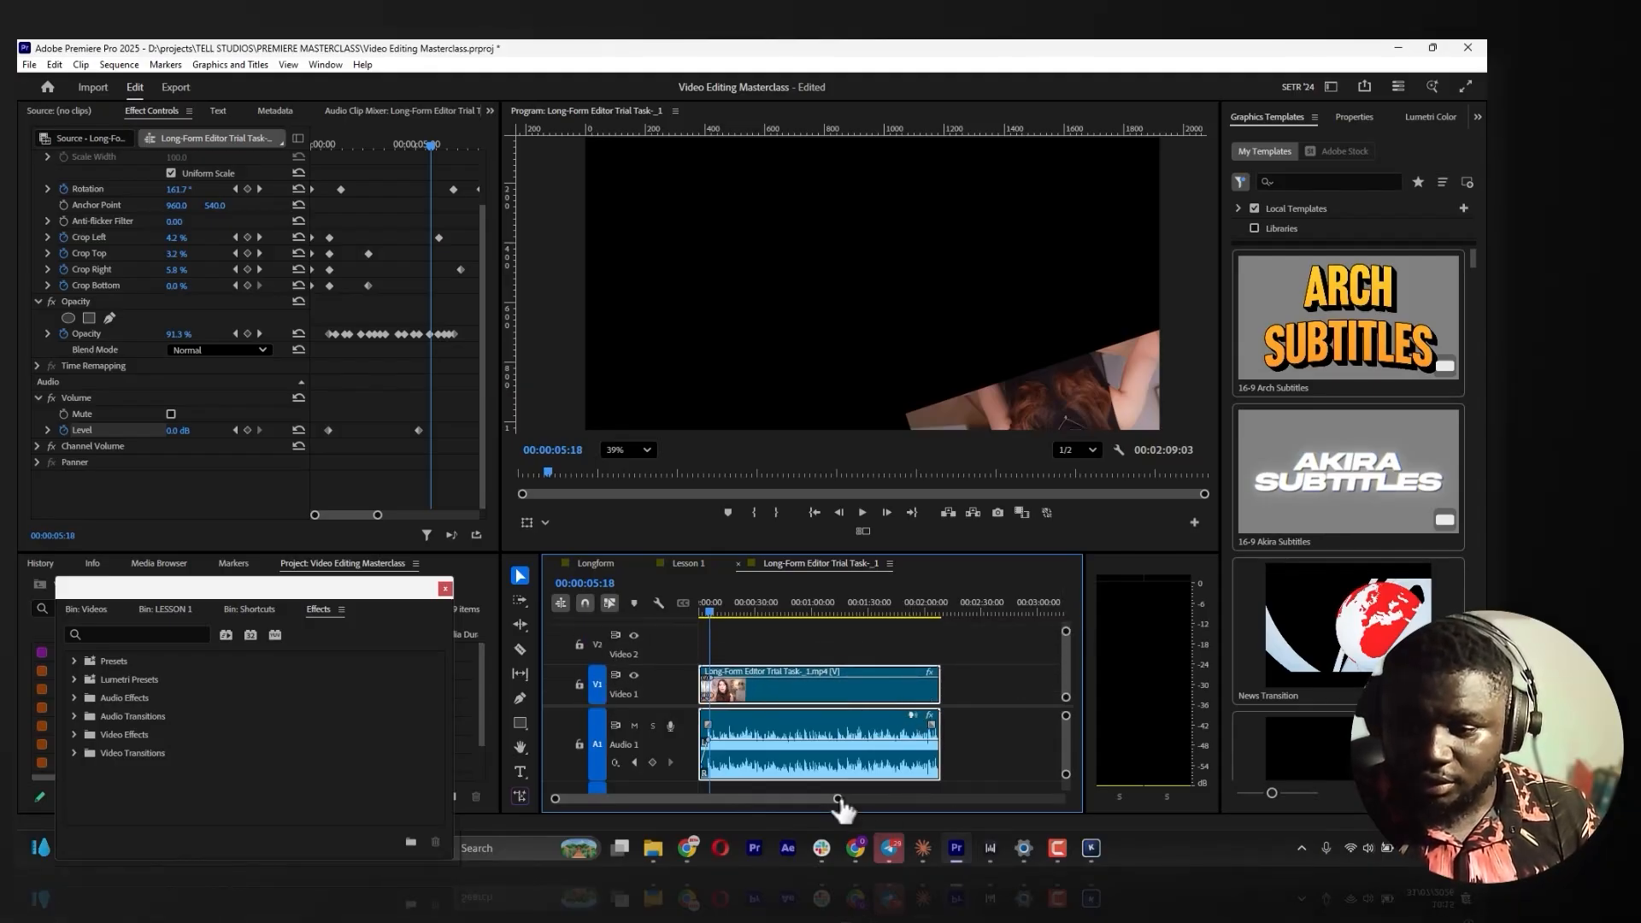
drag(838, 801, 650, 798)
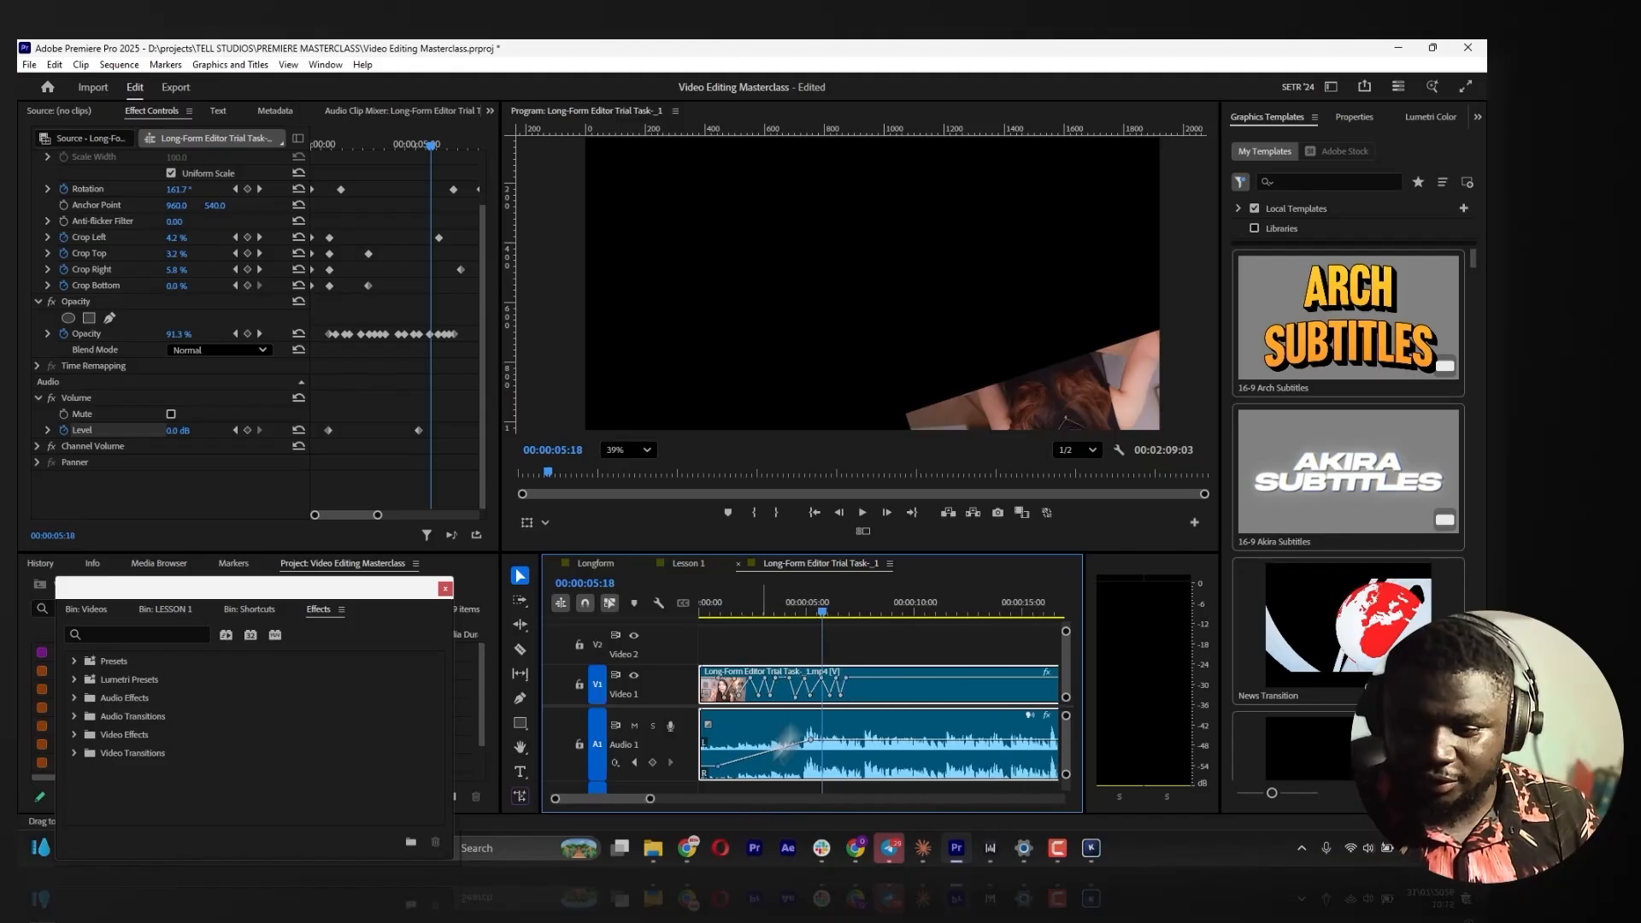
click(135, 336)
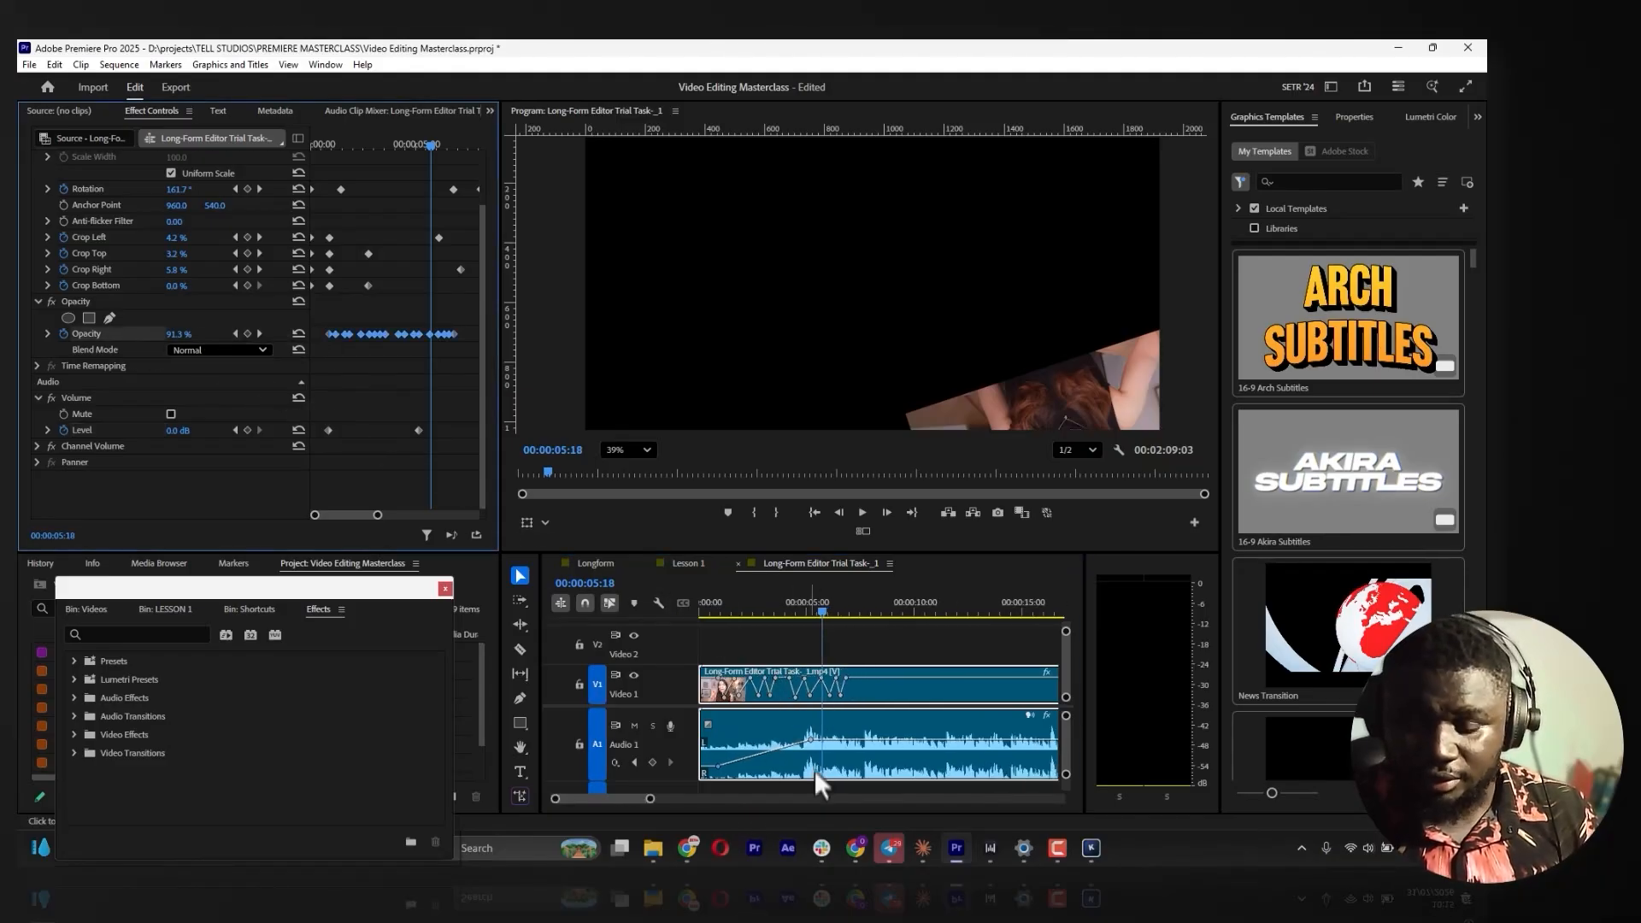
Set the Video 1 clip's timeline keyframe line to display Opacity through its effect badge
drag(650, 798, 700, 802)
right_click(1046, 671)
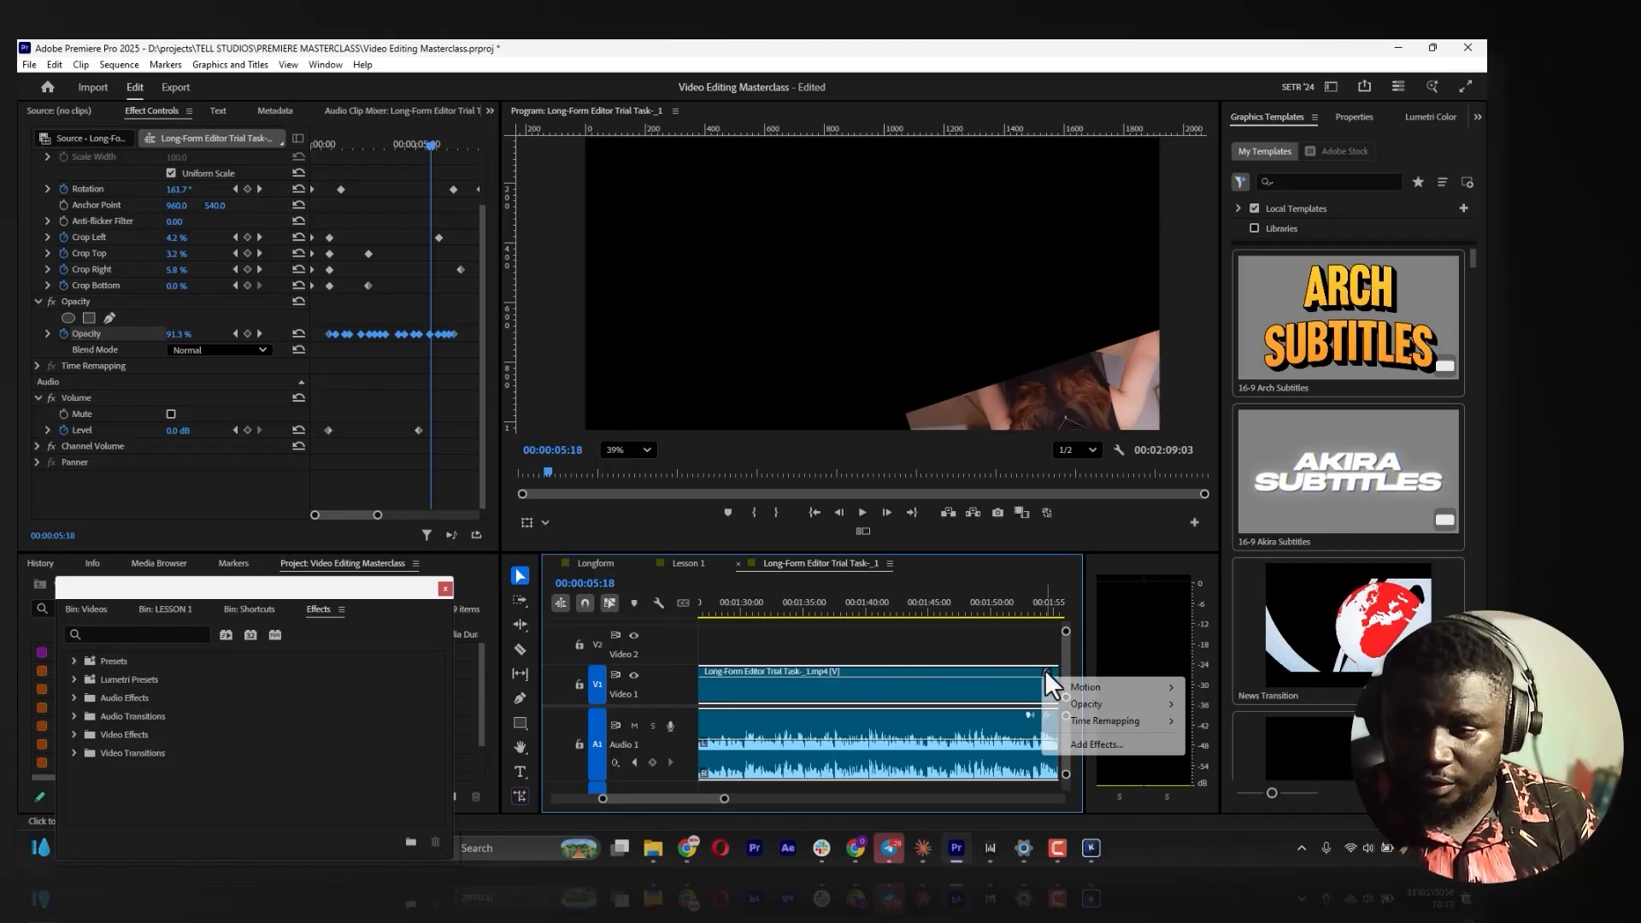
mouse_move(1100, 686)
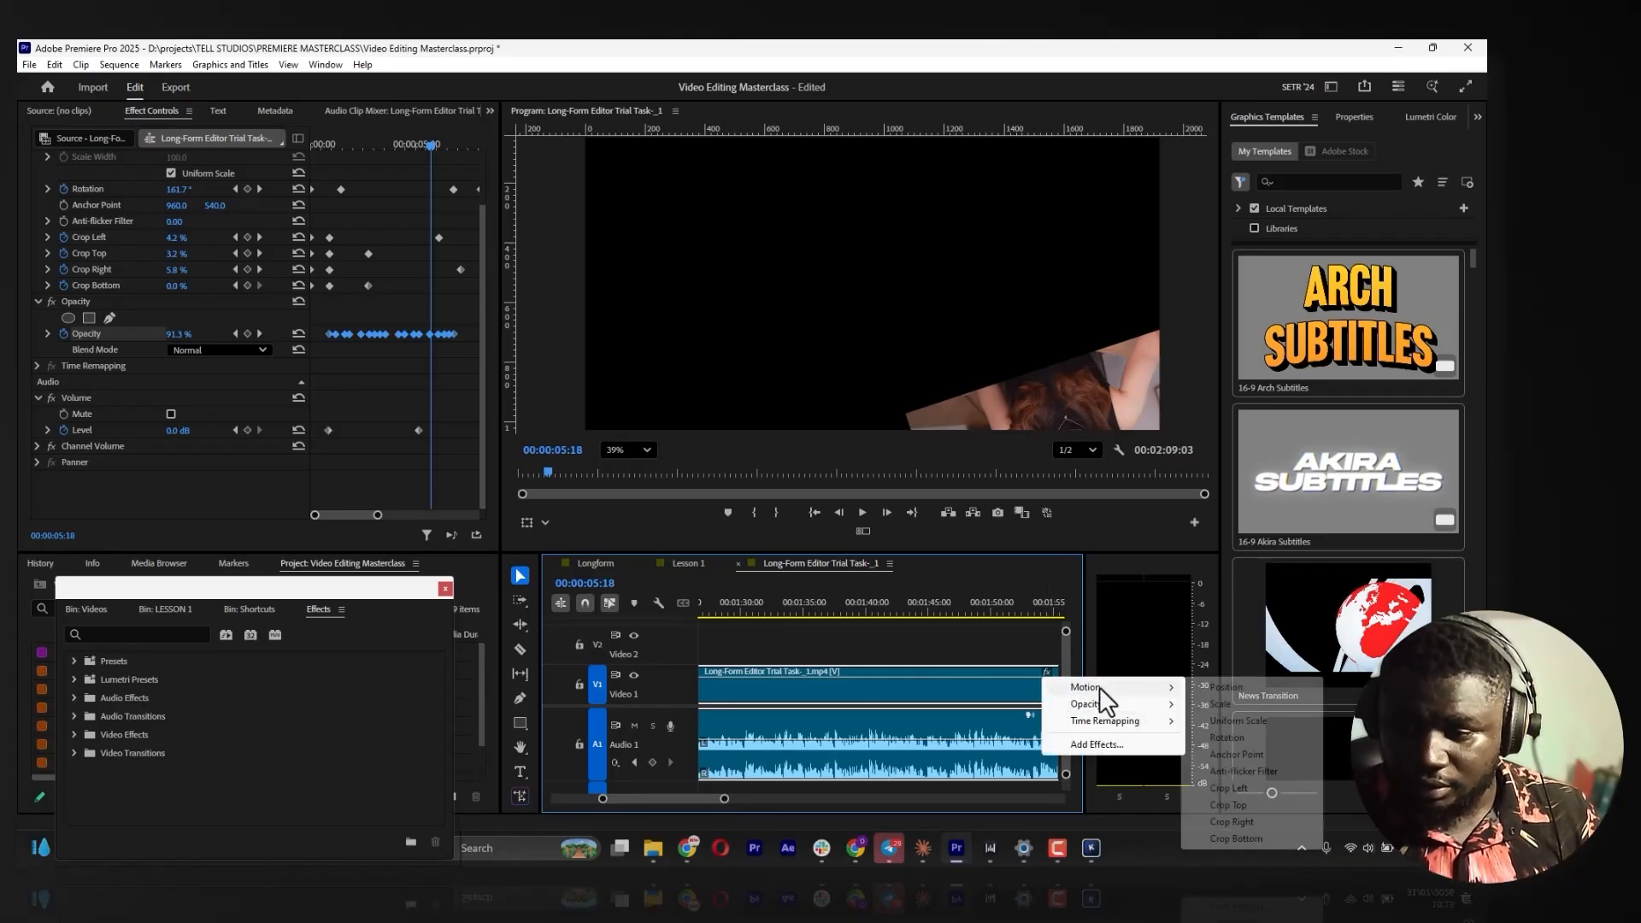
click(1198, 689)
drag(676, 799, 851, 787)
click(913, 672)
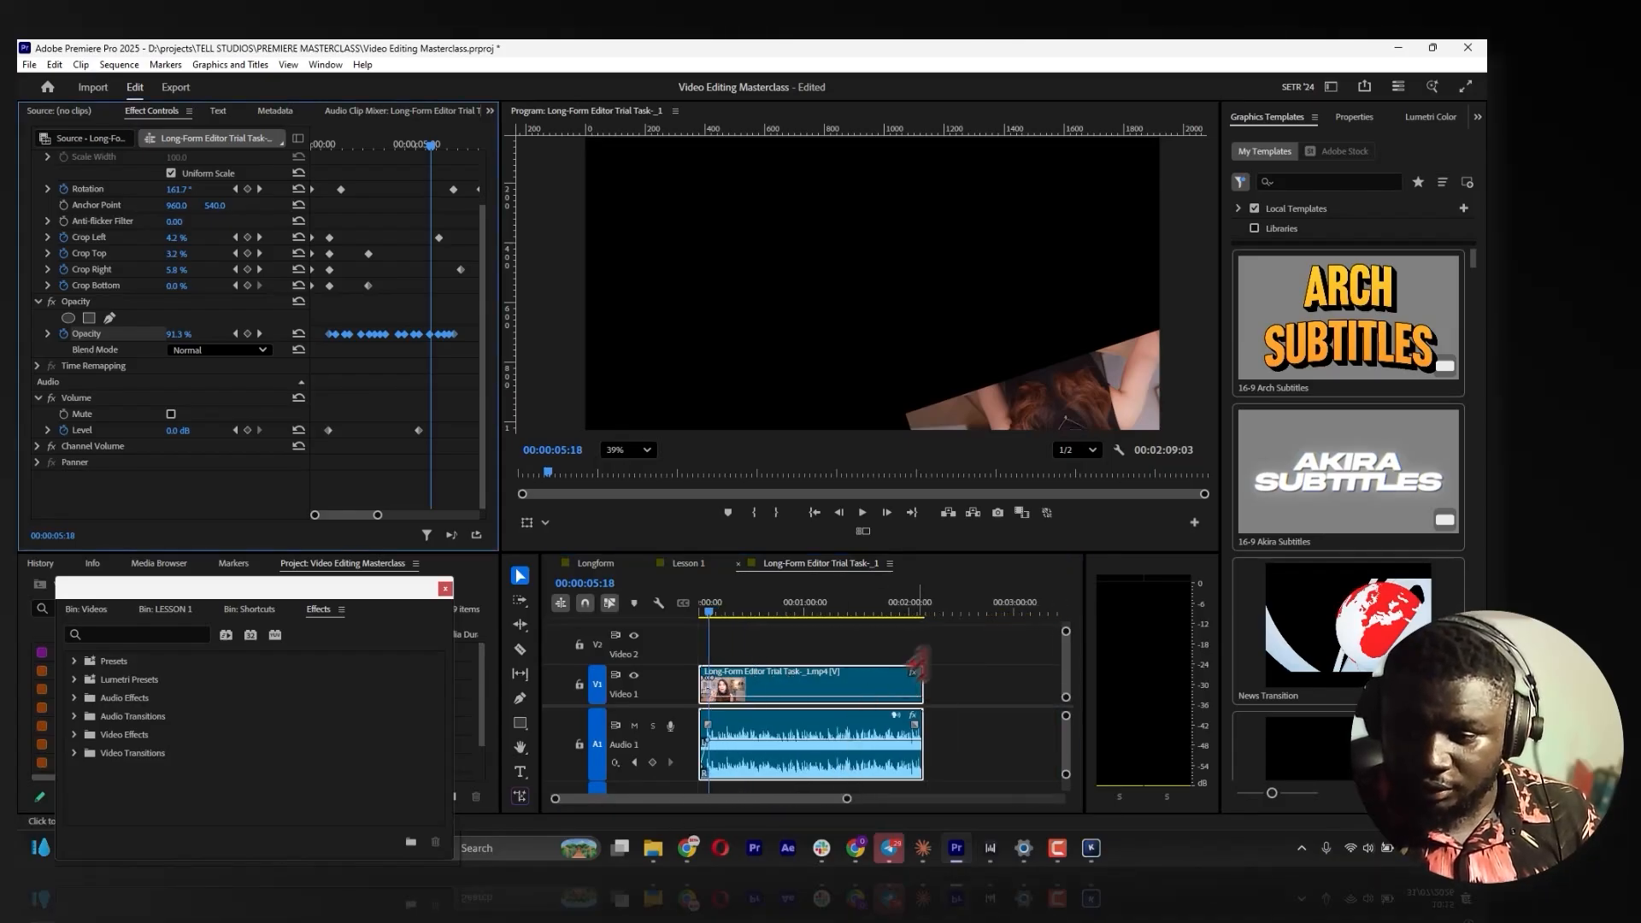
right_click(910, 675)
mouse_move(975, 704)
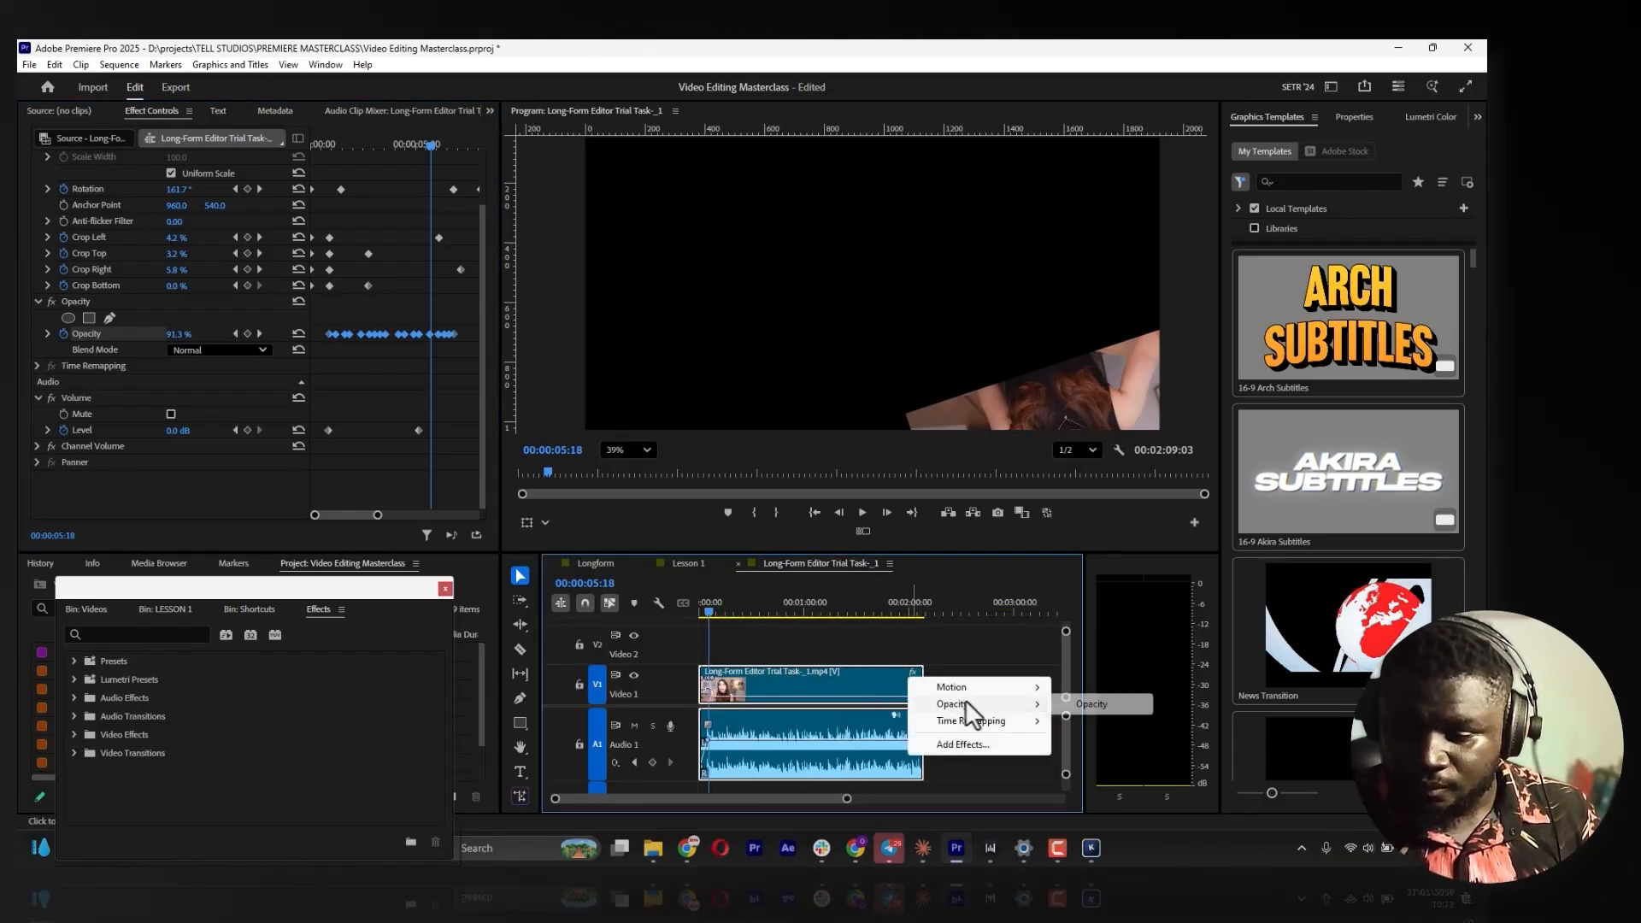
click(1067, 704)
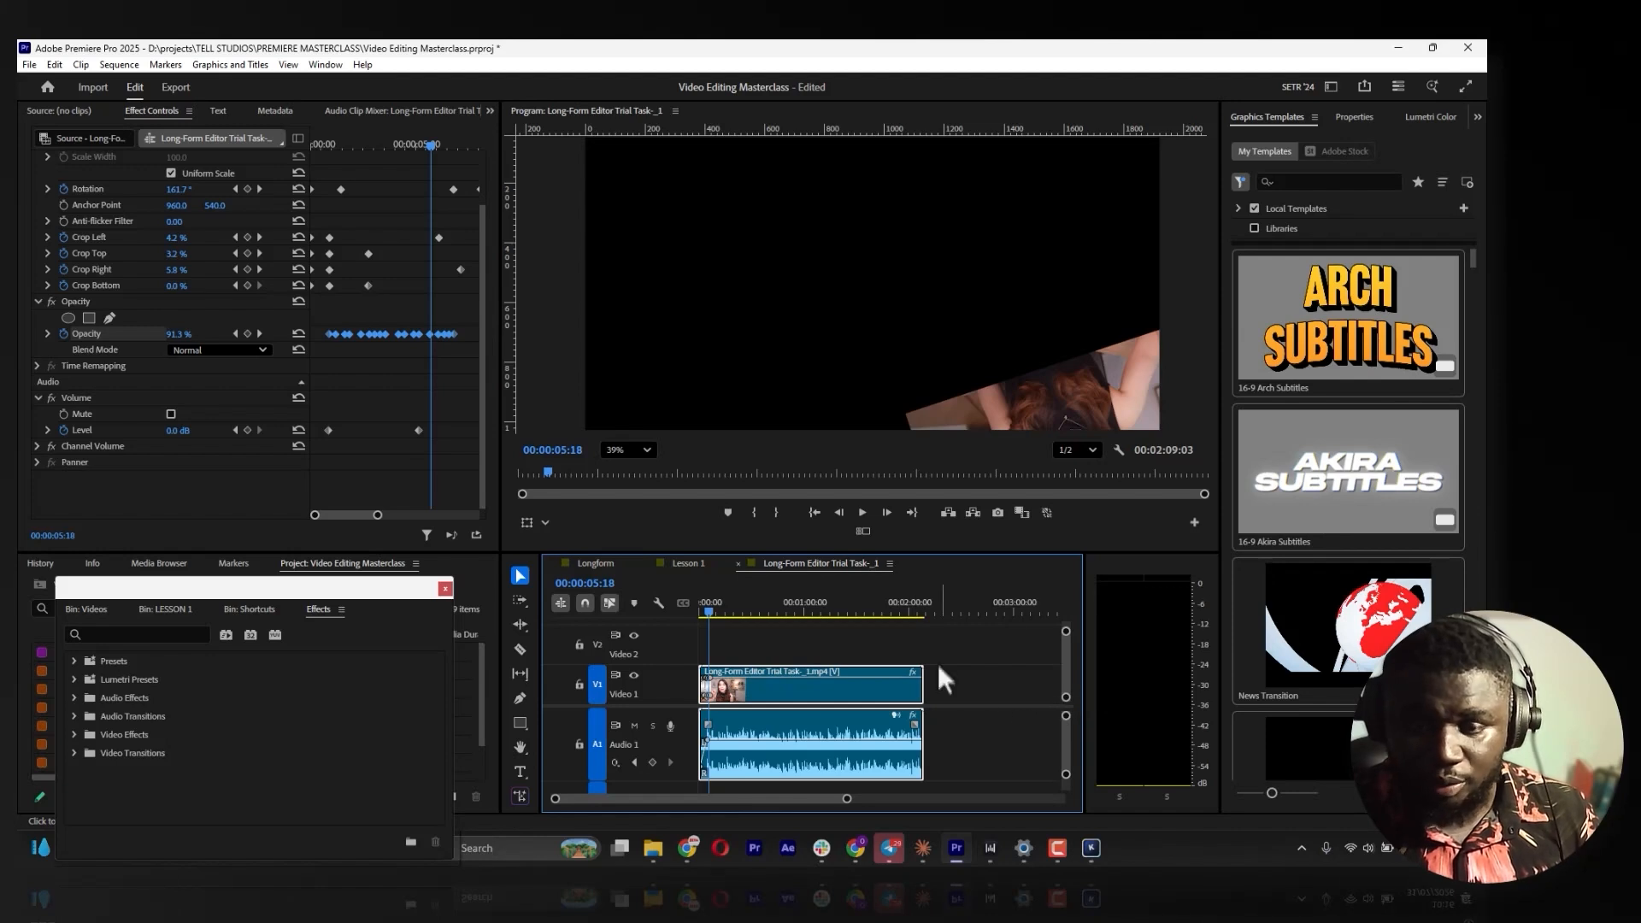
Switch the Video 1 clip's timeline keyframe line to Time Remapping, deselect the clip and move the playhead to 00:00:01:04
click(776, 605)
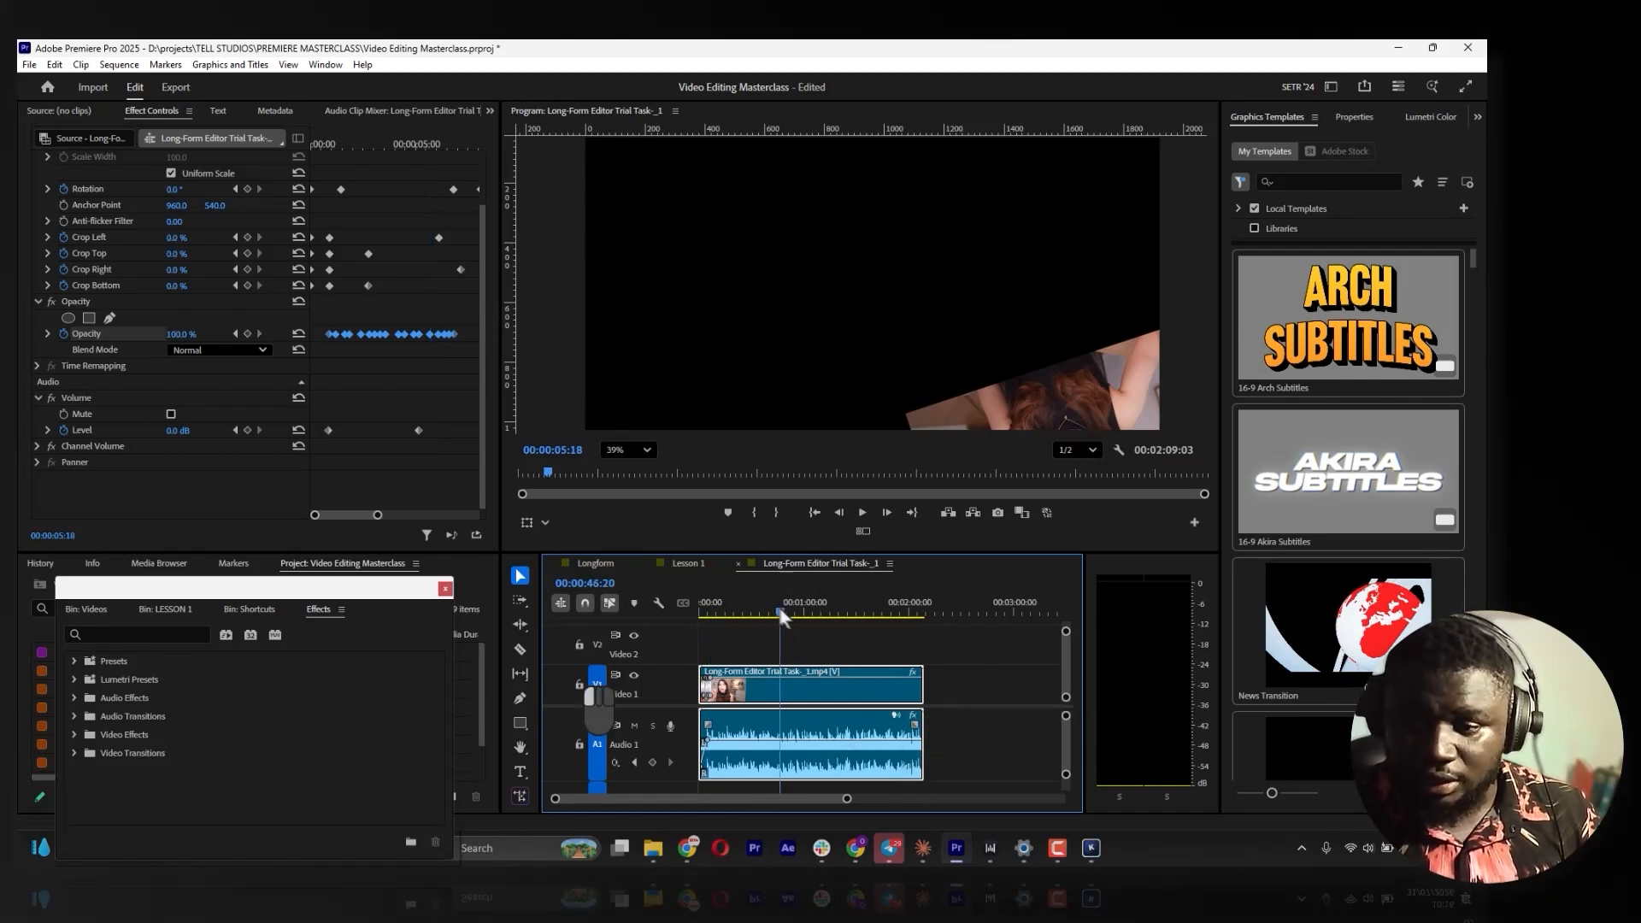
mouse_move(819, 677)
mouse_down()
mouse_move(820, 699)
mouse_move(830, 659)
mouse_up()
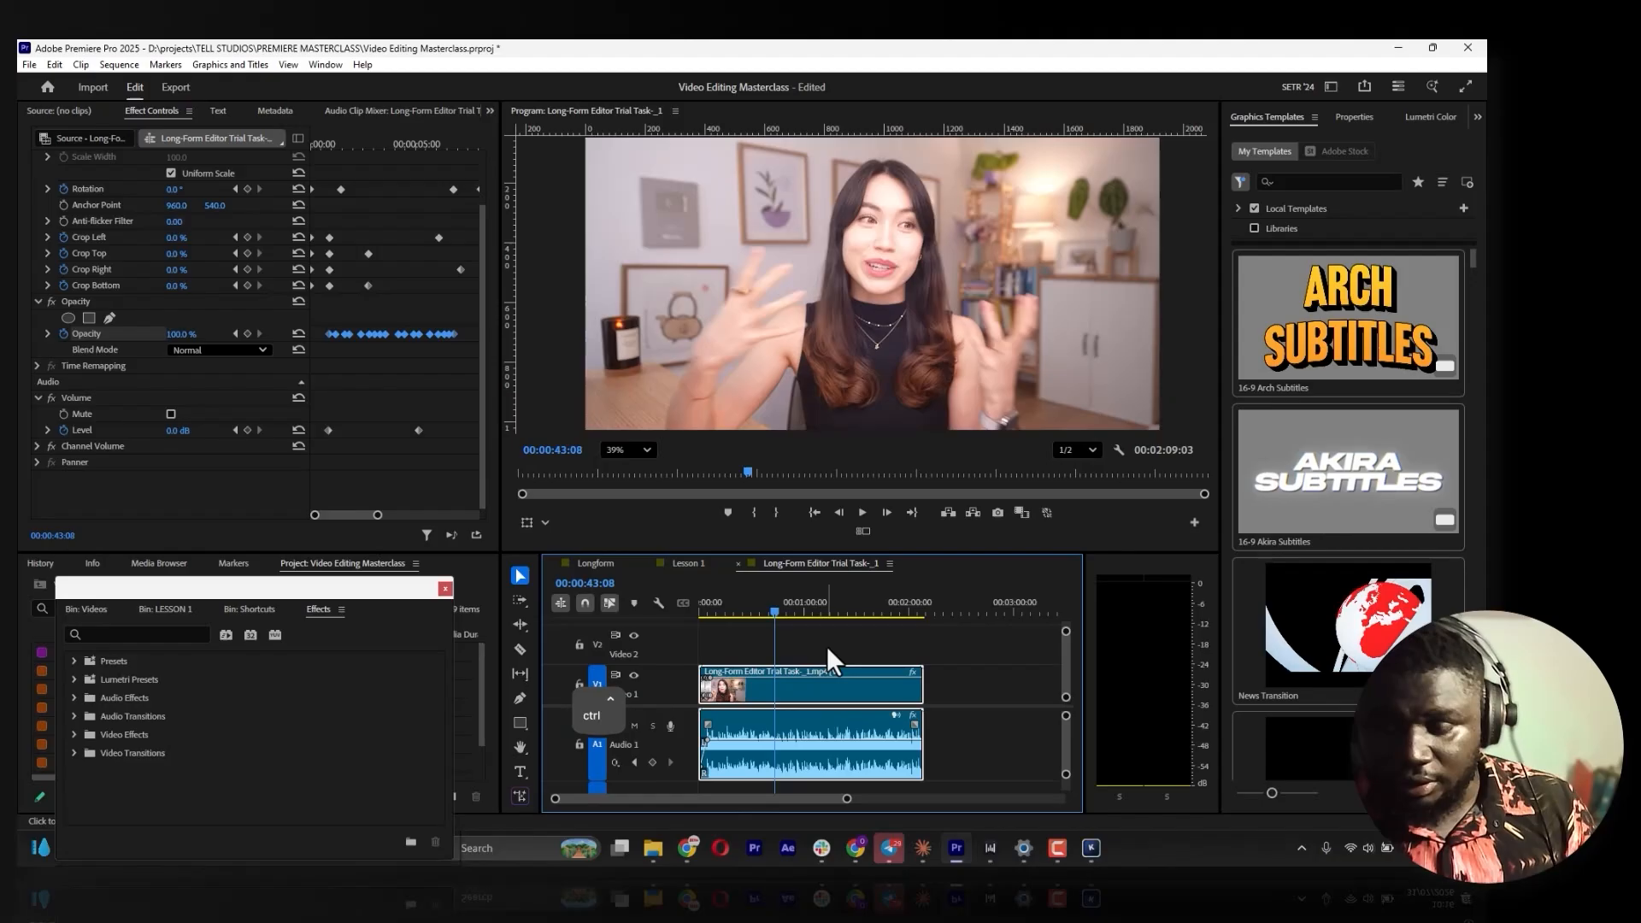
right_click(912, 672)
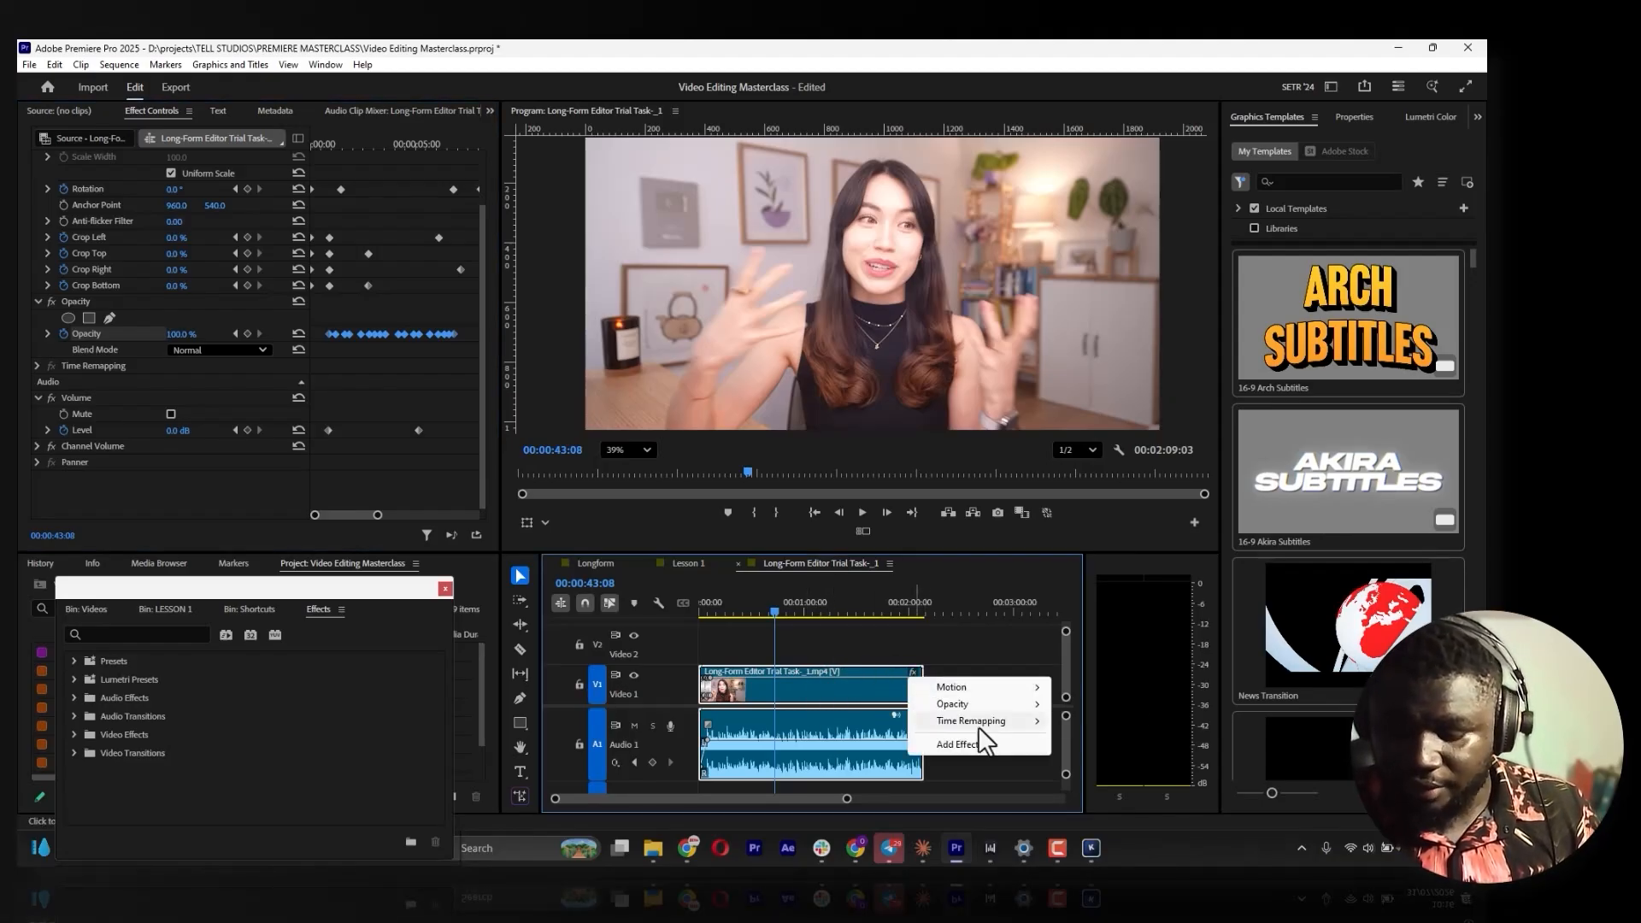
click(1090, 723)
click(820, 631)
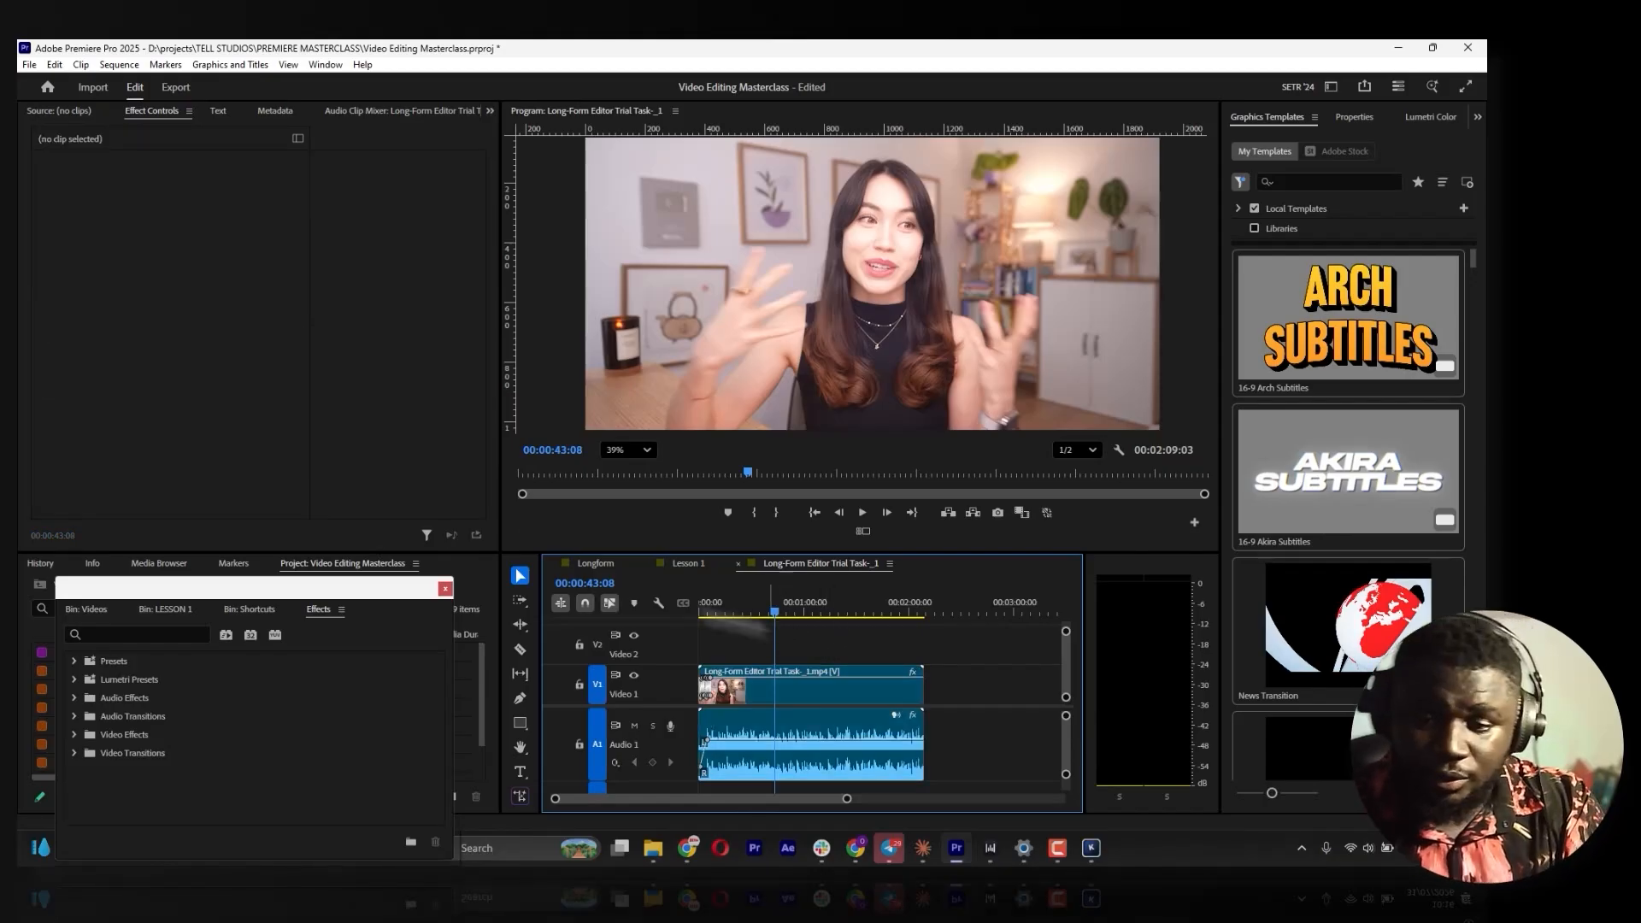
click(524, 474)
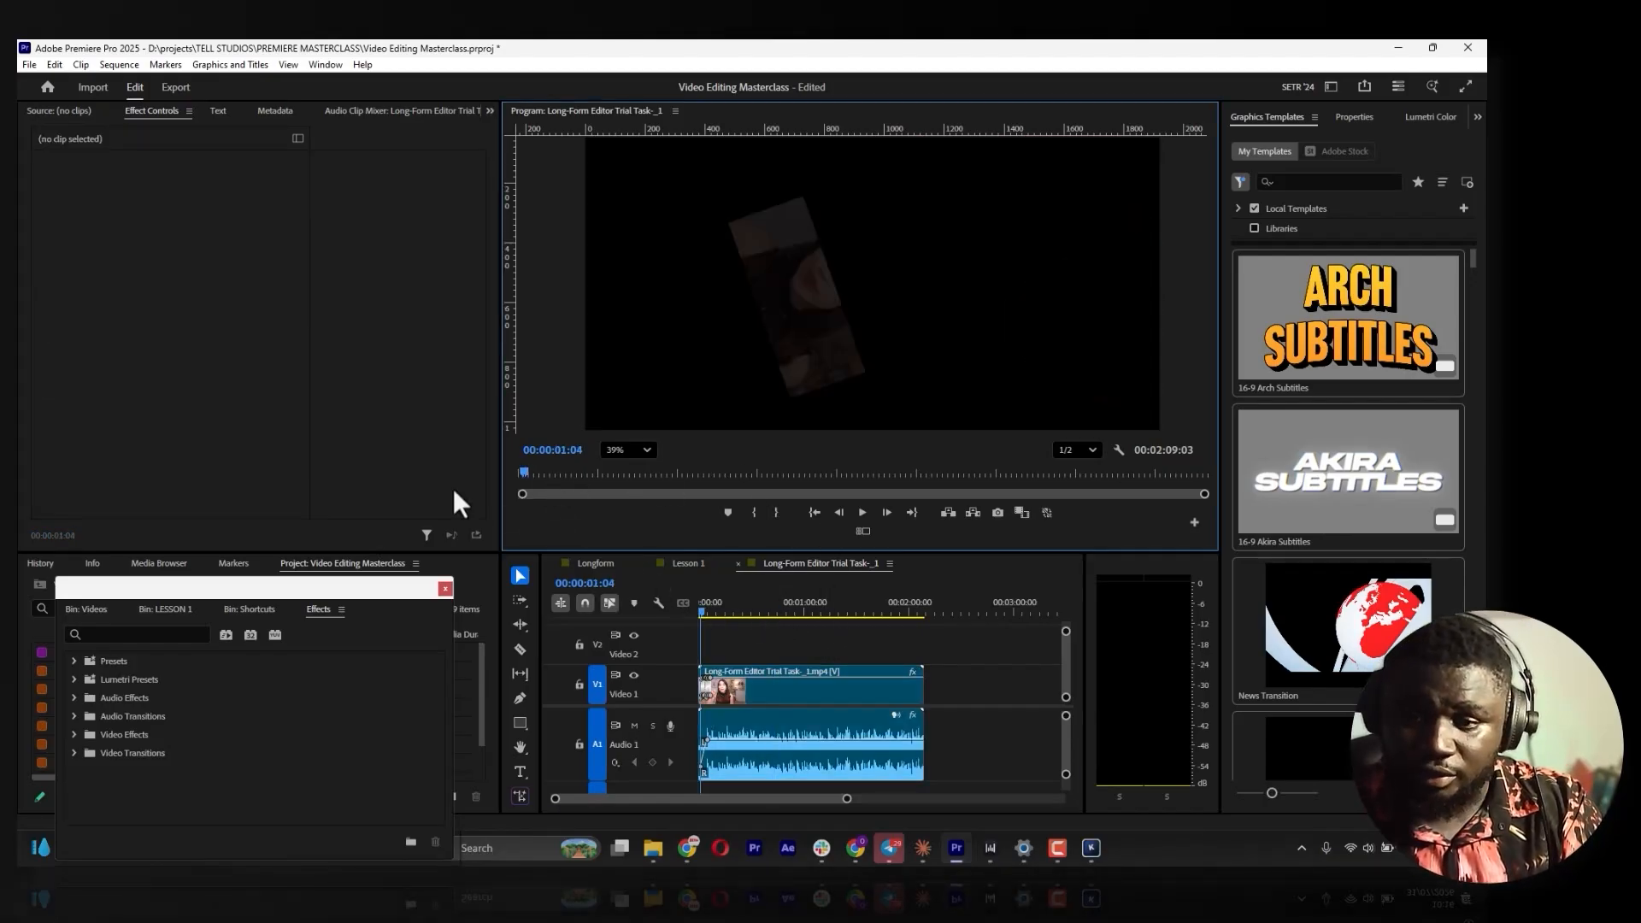
Play the opening of the sequence from the start to review the animation, and stop at 00:00:00:13
key(Home)
click(862, 513)
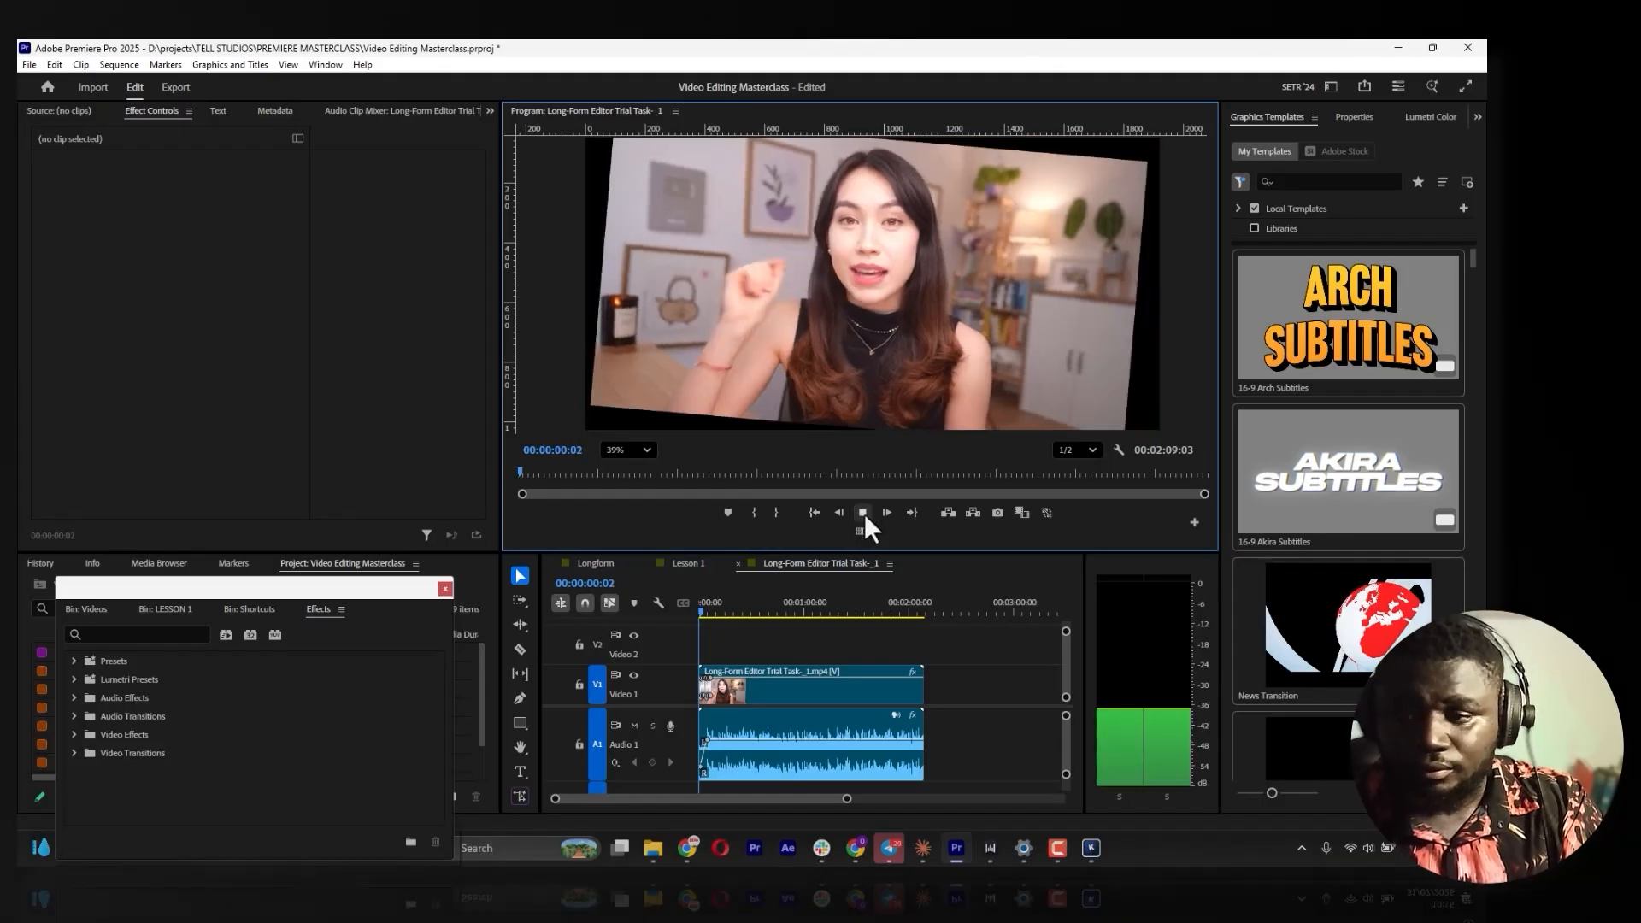
click(864, 513)
Select the Video 1 clip and delete all its Position, Scale and Rotation keyframes by turning off their animation
click(746, 686)
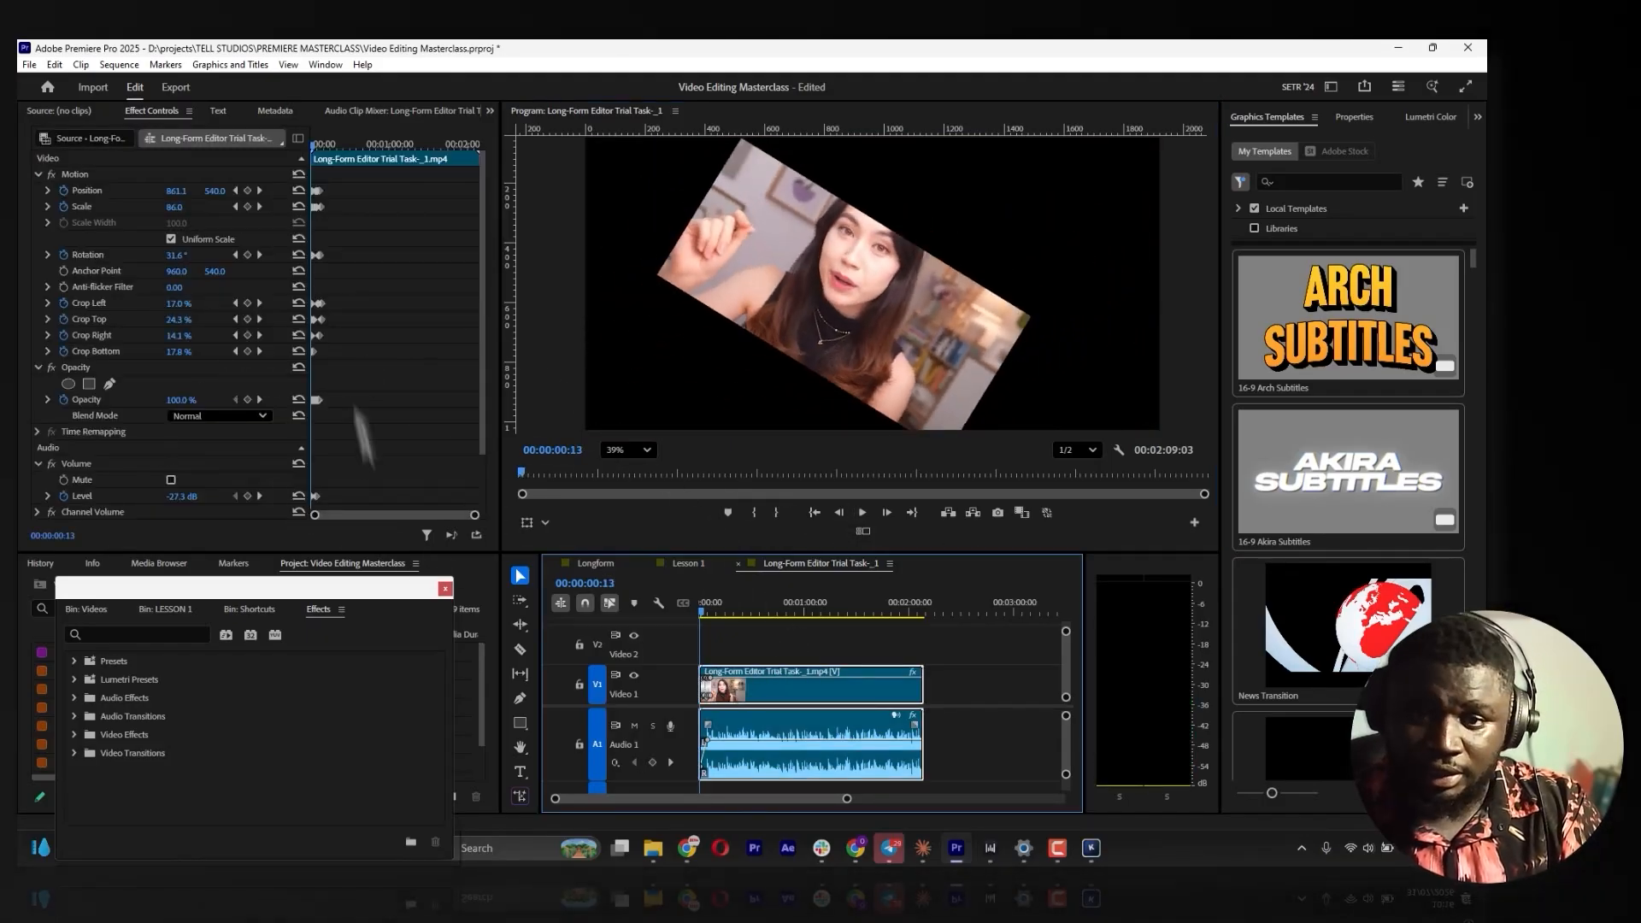
click(475, 516)
drag(472, 518, 438, 510)
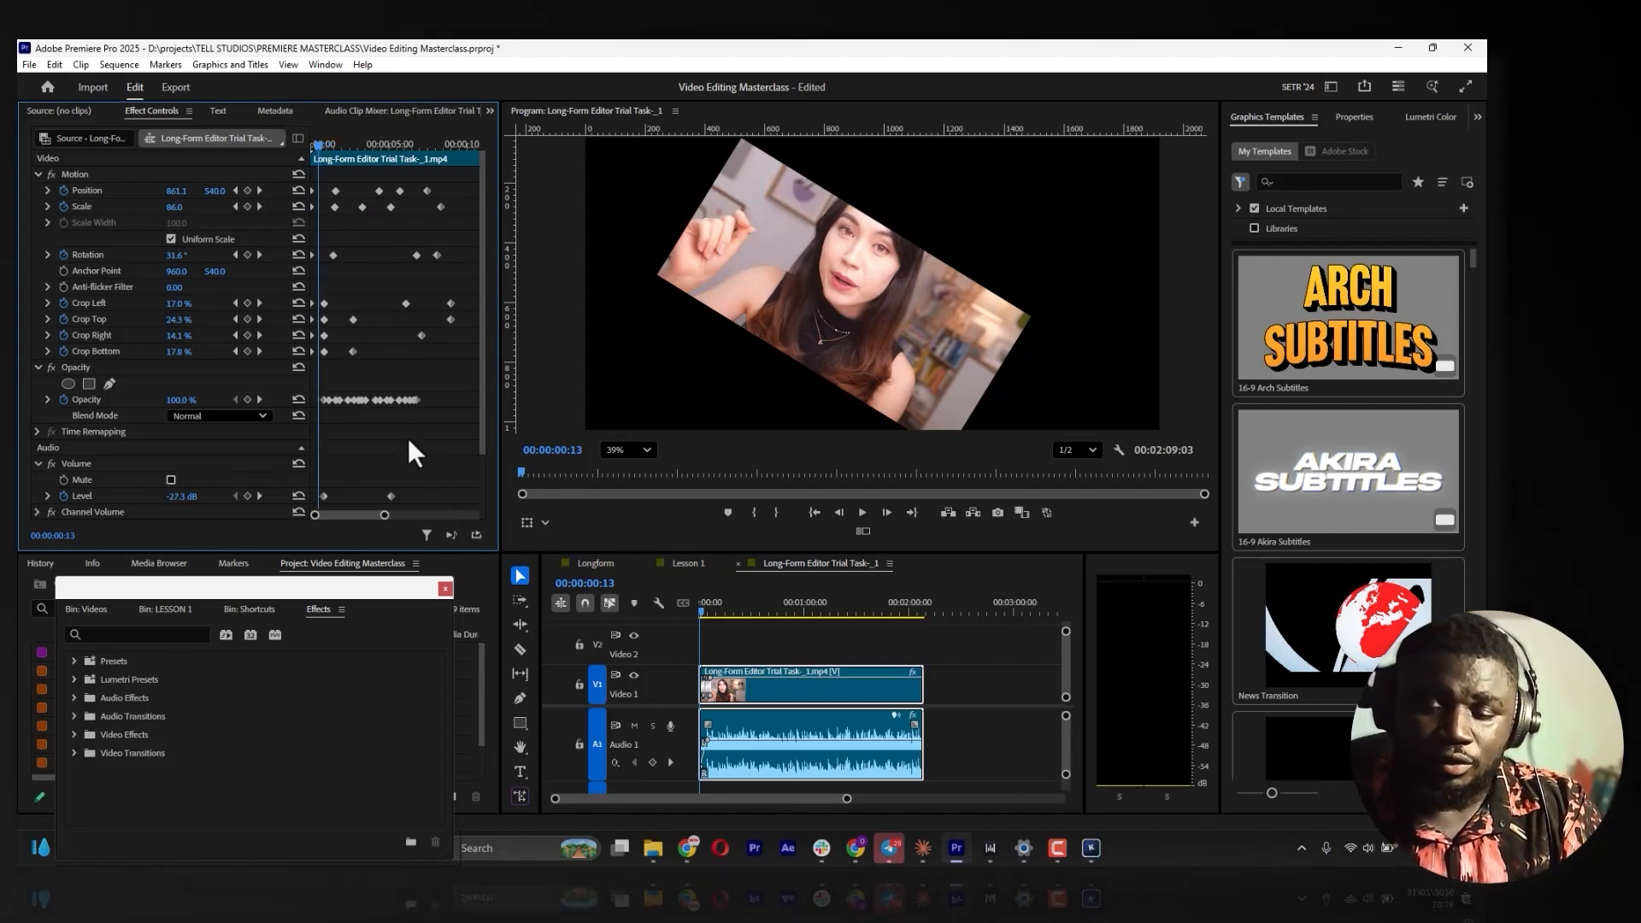
click(66, 189)
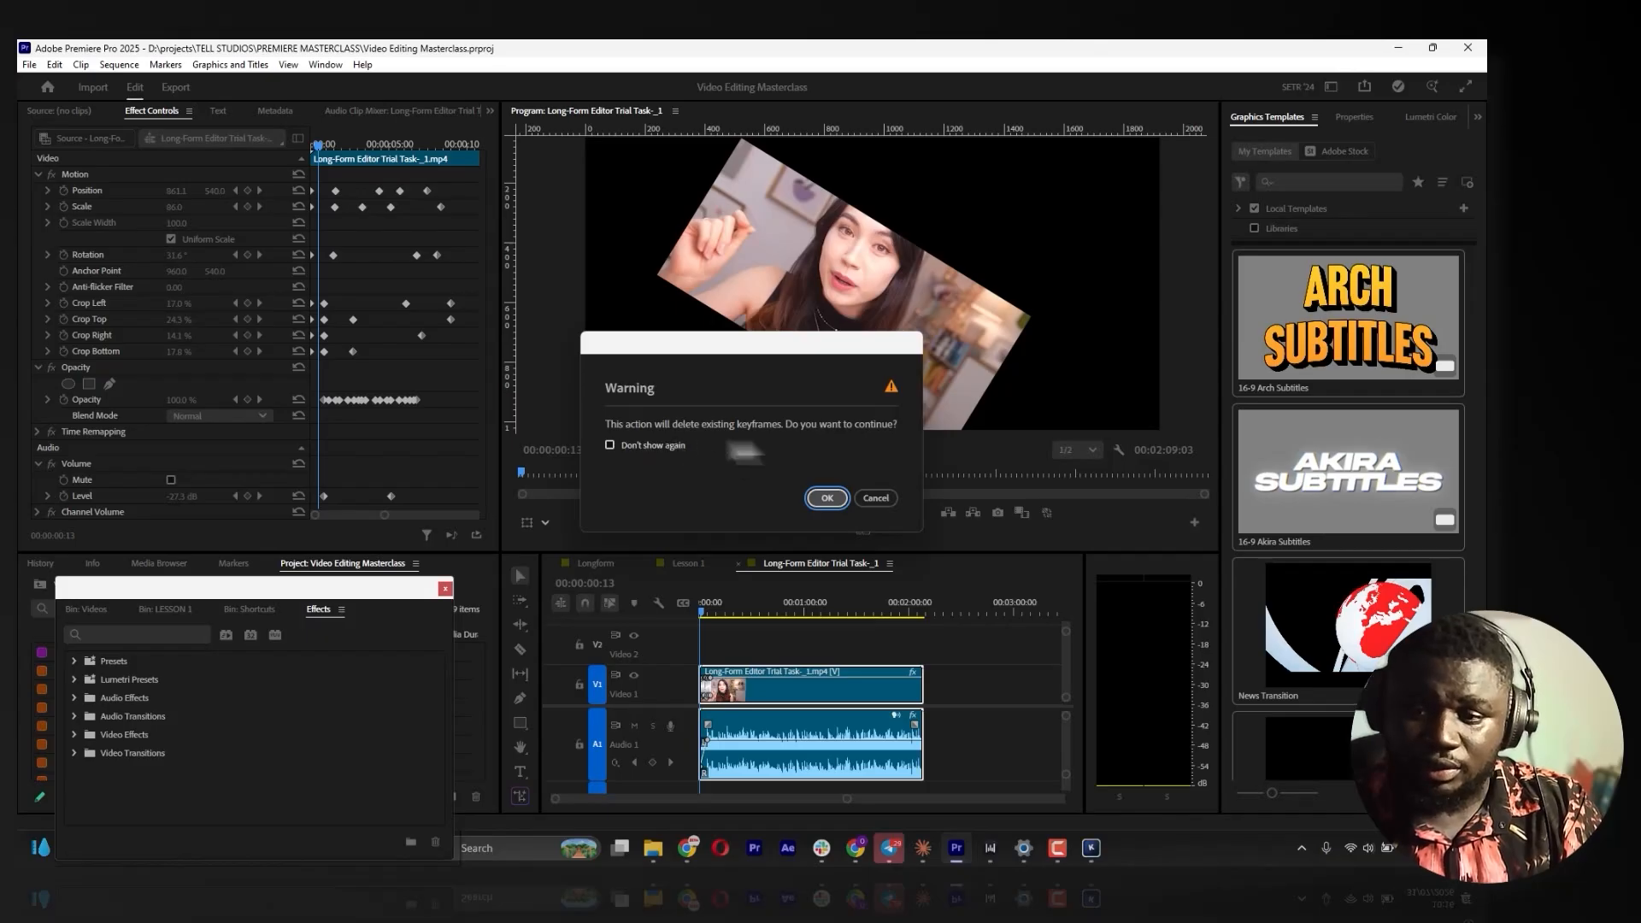
click(826, 498)
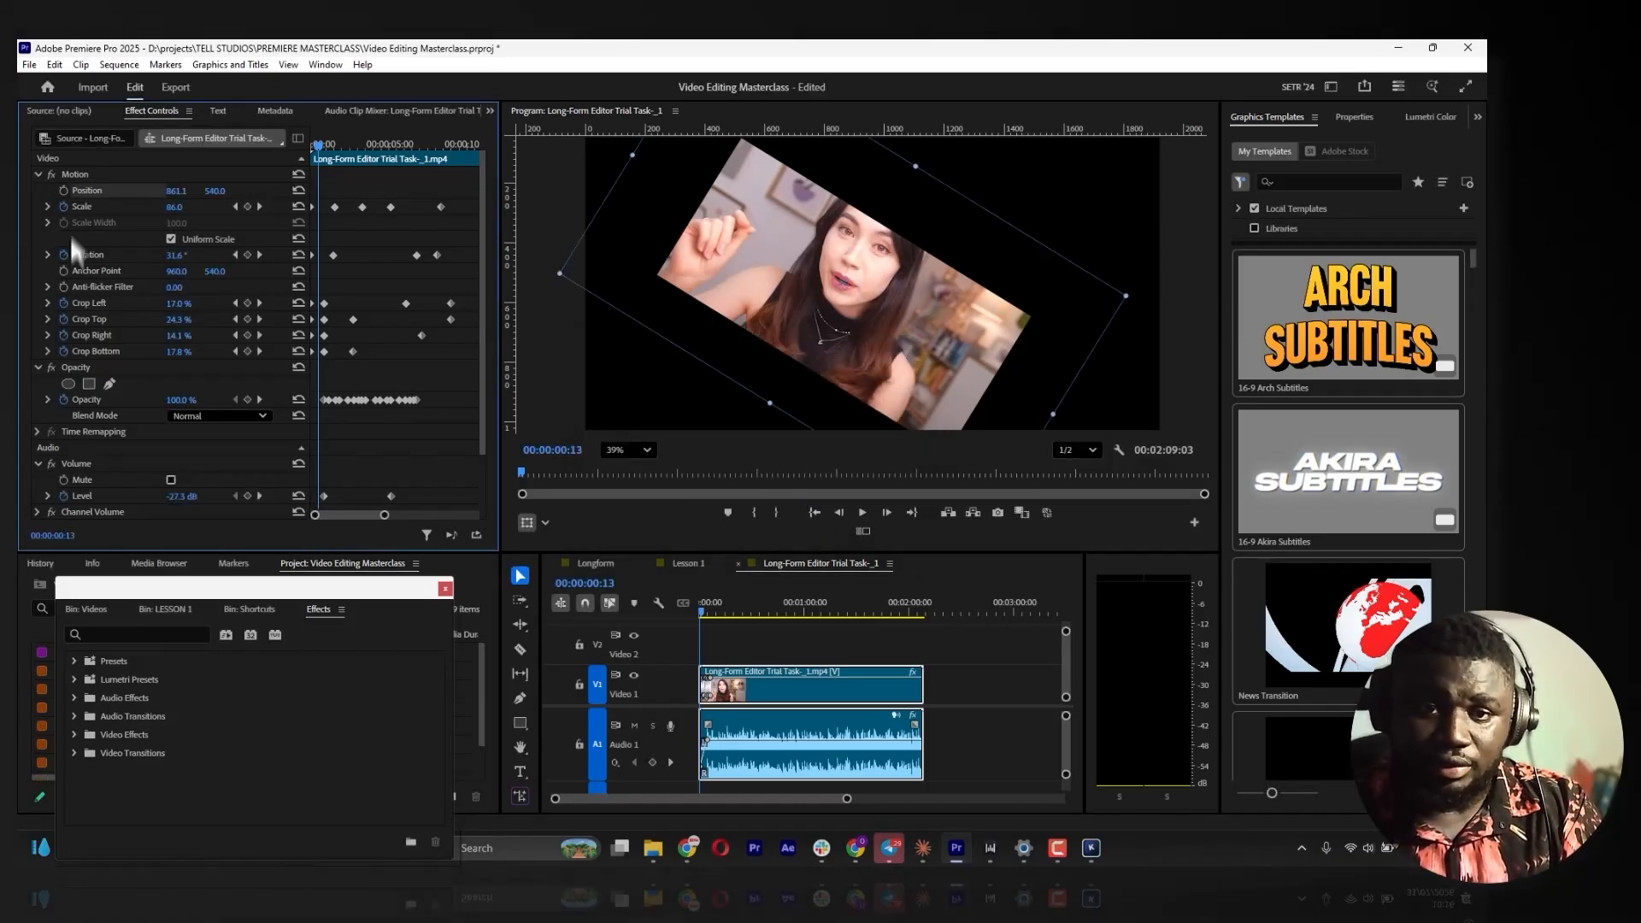
click(64, 207)
key(space)
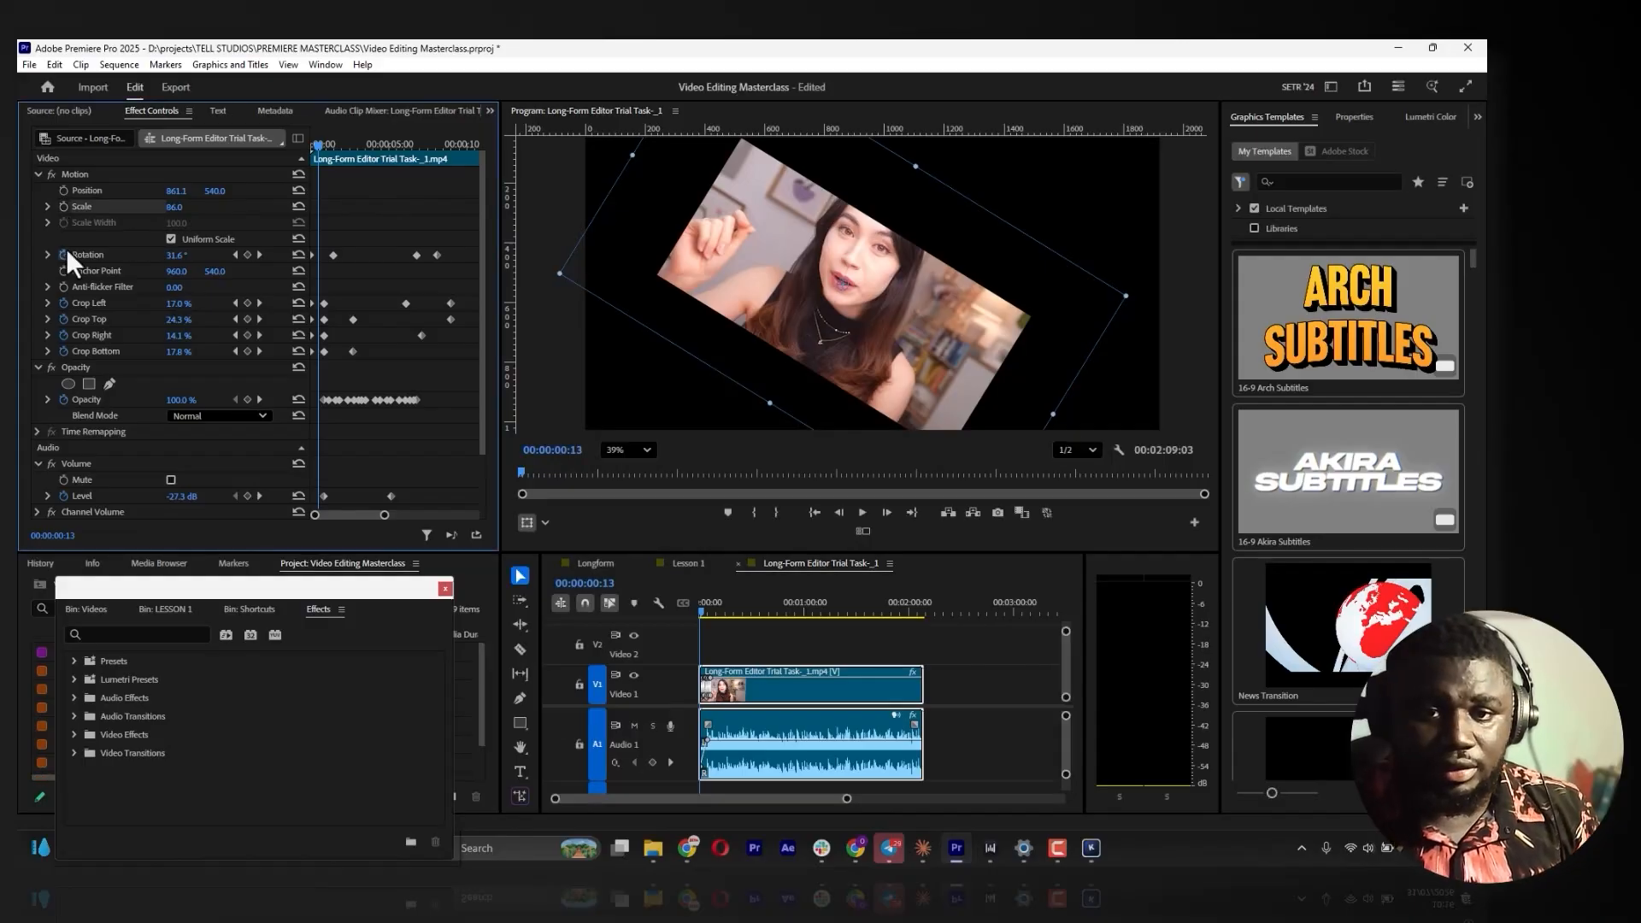
click(64, 253)
key(space)
Delete all keyframes of the clip's Crop Left, Crop Top, Crop Right and Crop Bottom properties
click(64, 303)
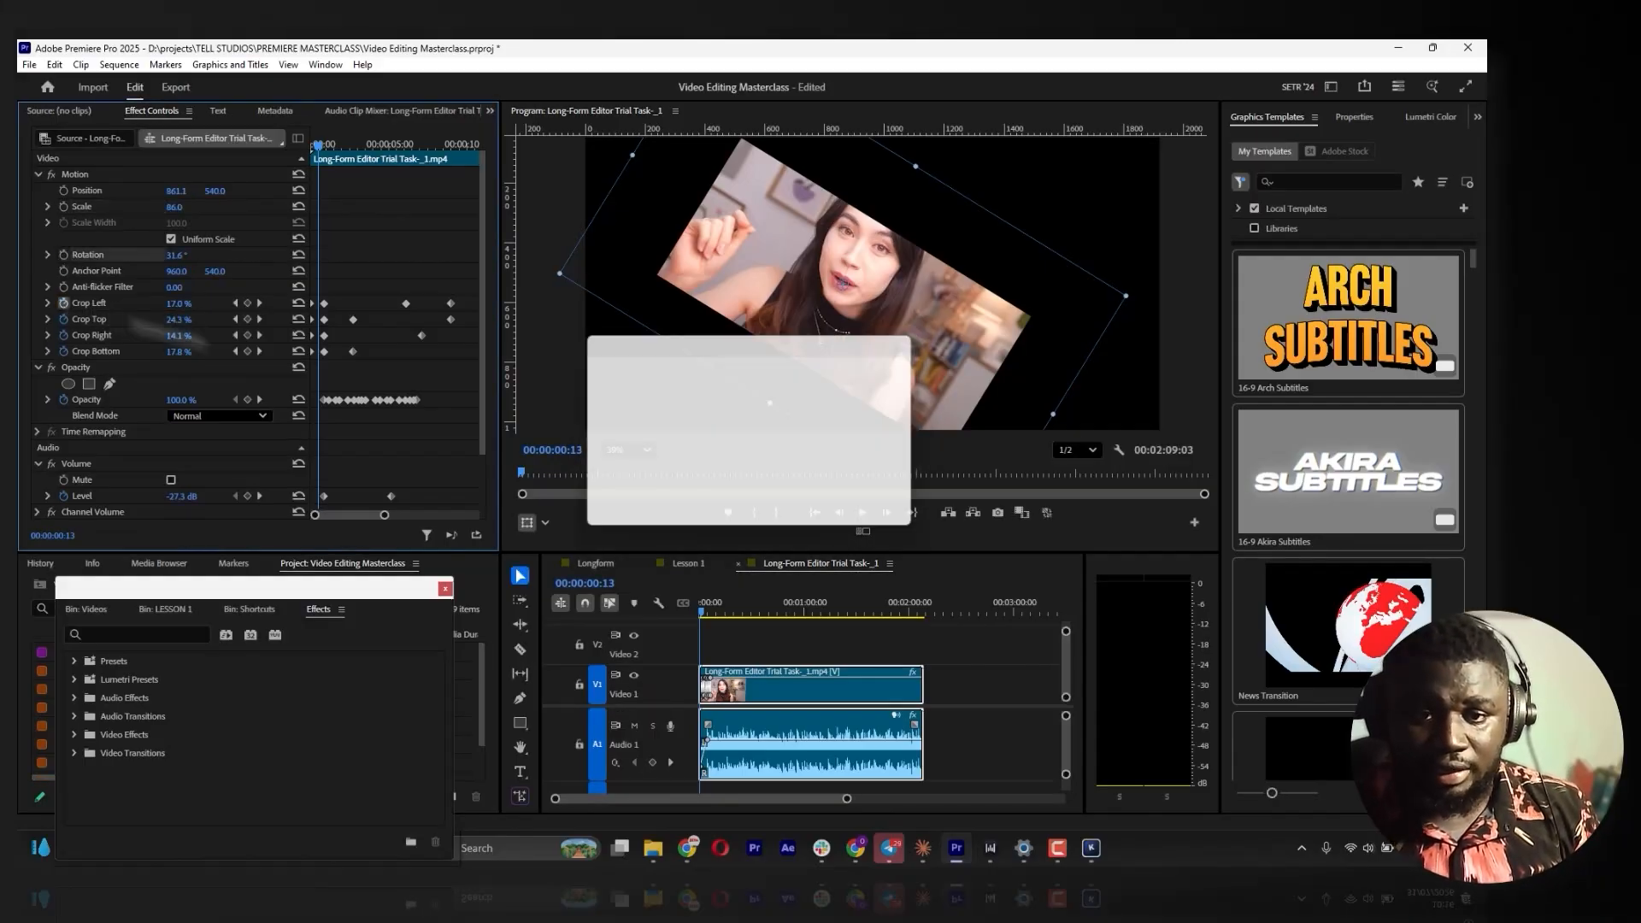
click(824, 498)
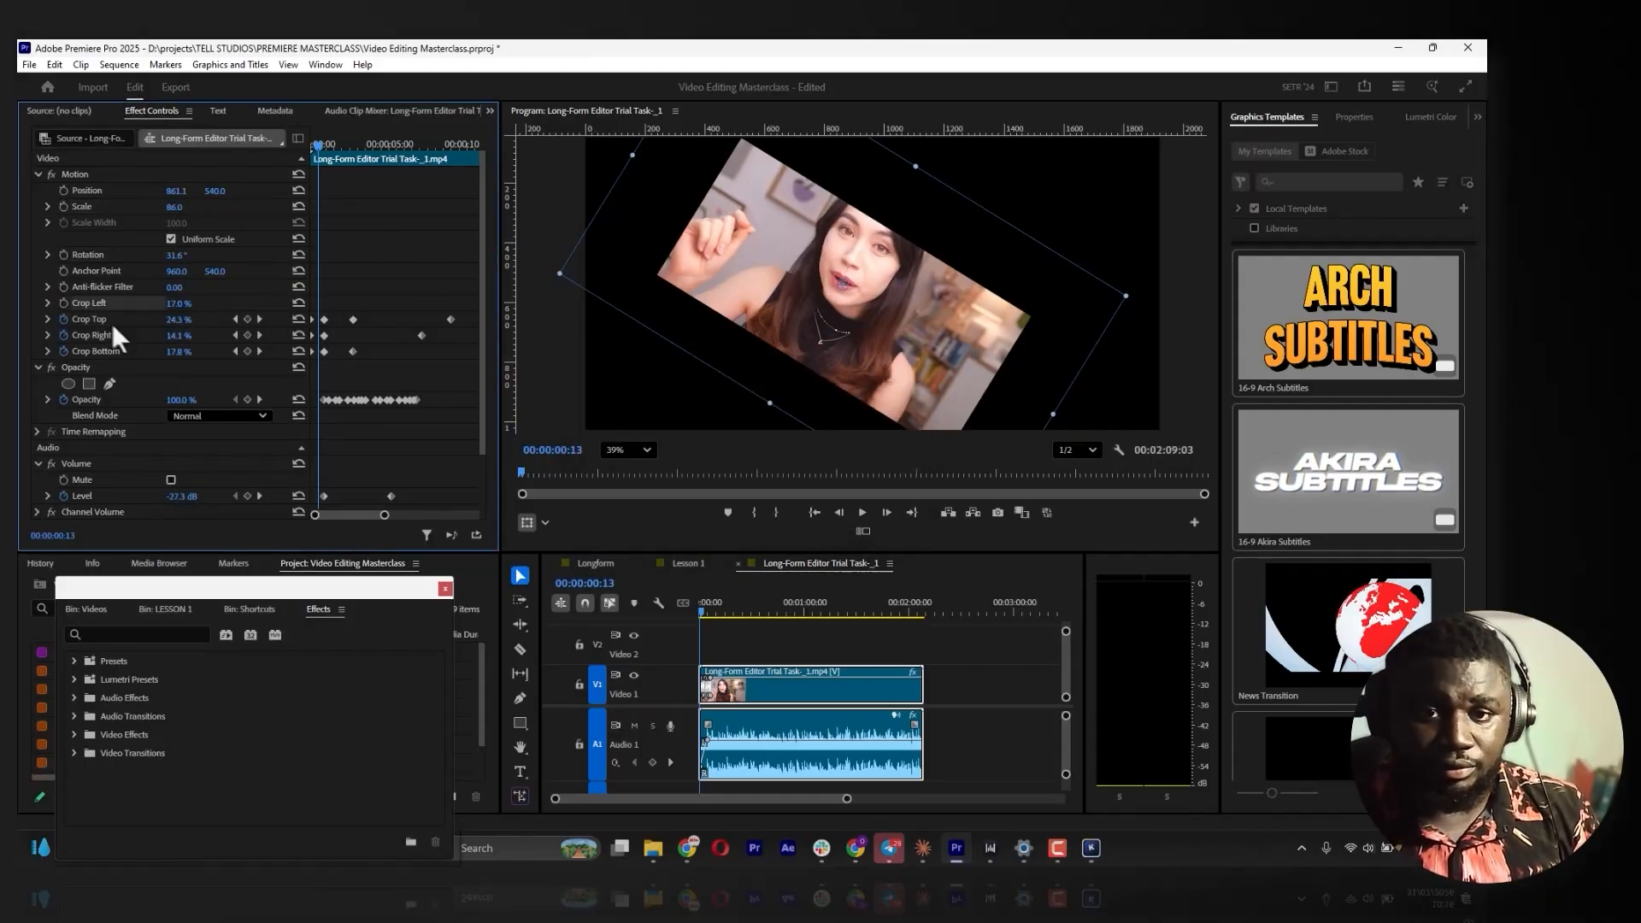
click(63, 319)
key(space)
click(63, 335)
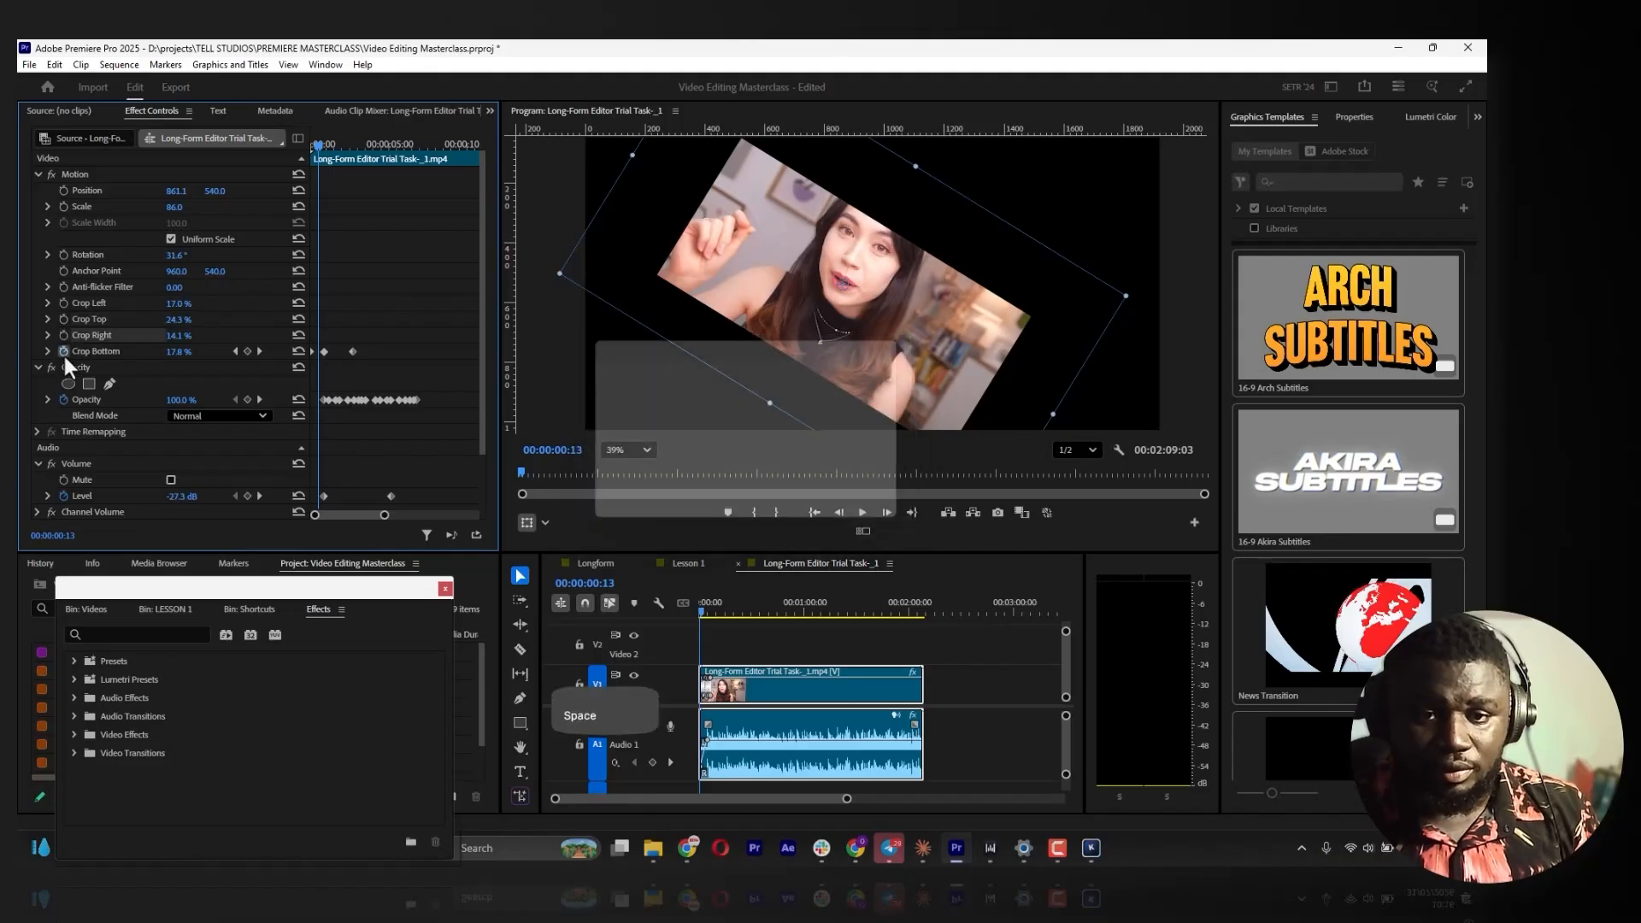
key(space)
click(64, 351)
key(space)
Delete all keyframes of the clip's Opacity and of its audio volume Level
click(63, 401)
key(space)
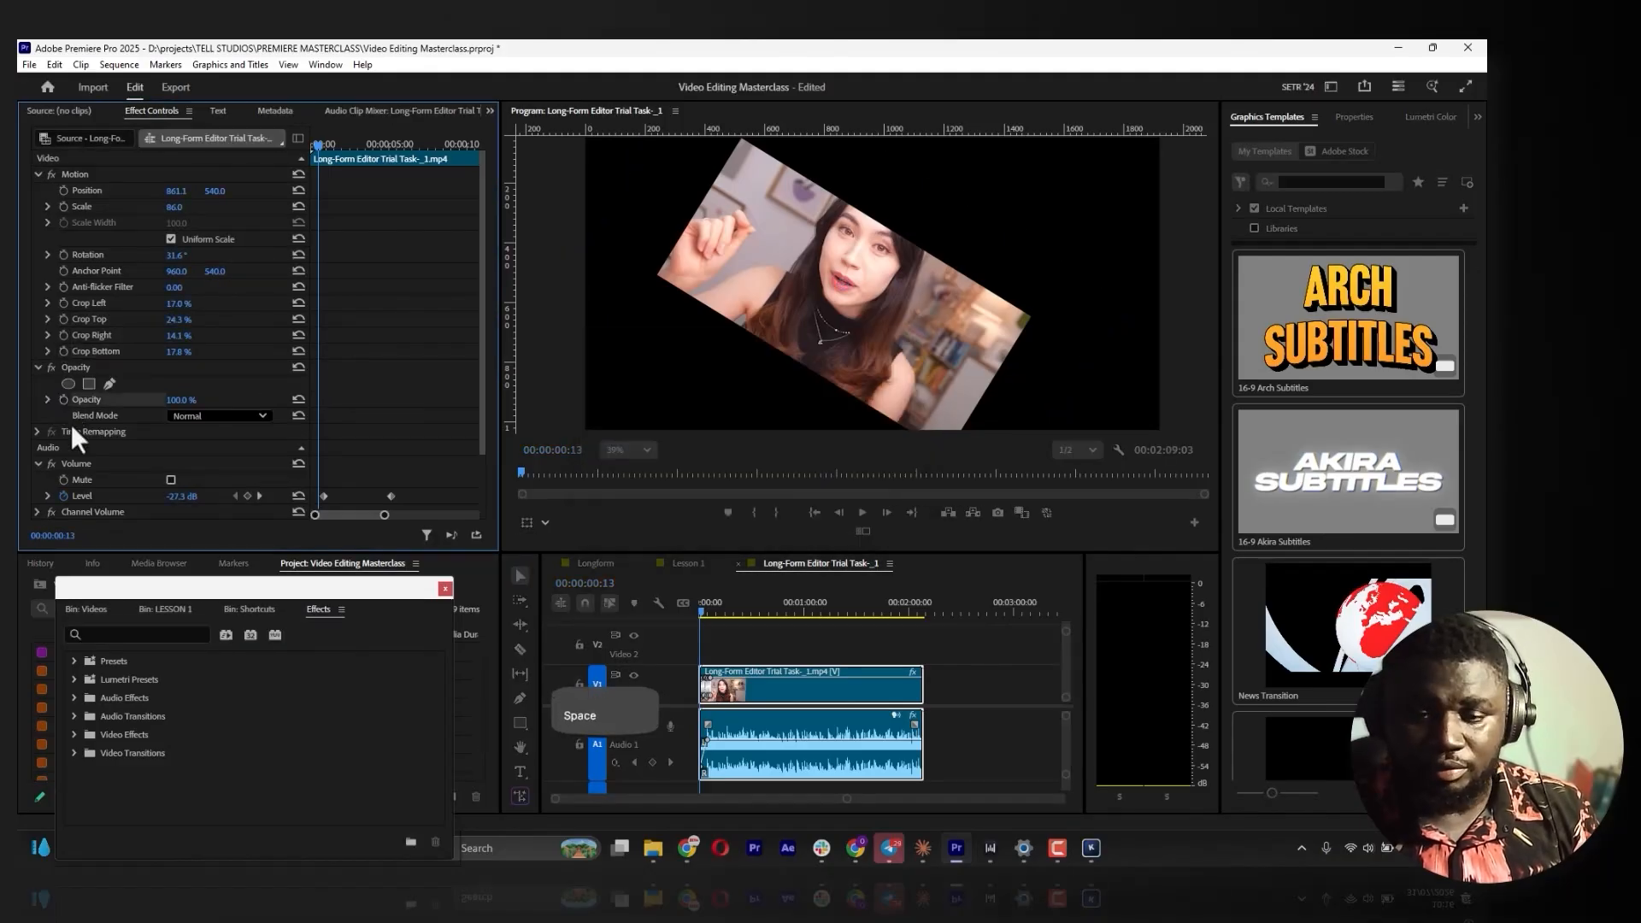
click(63, 496)
key(space)
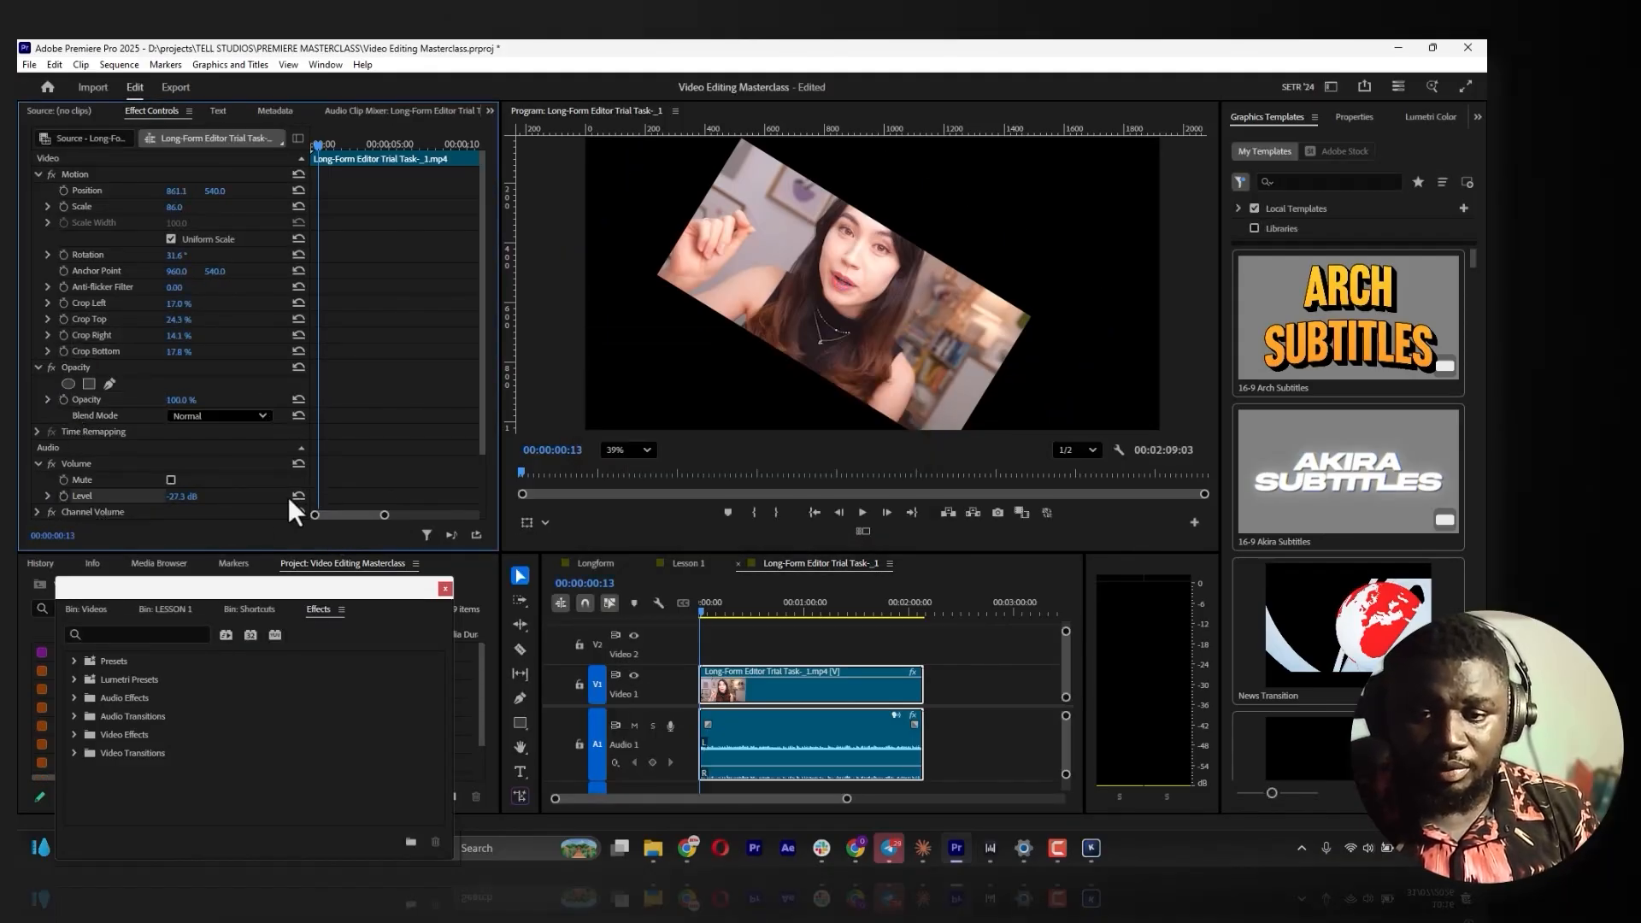
Reset the clip's volume Level, all four Crop values, Rotation, Scale and Position to their defaults
click(299, 351)
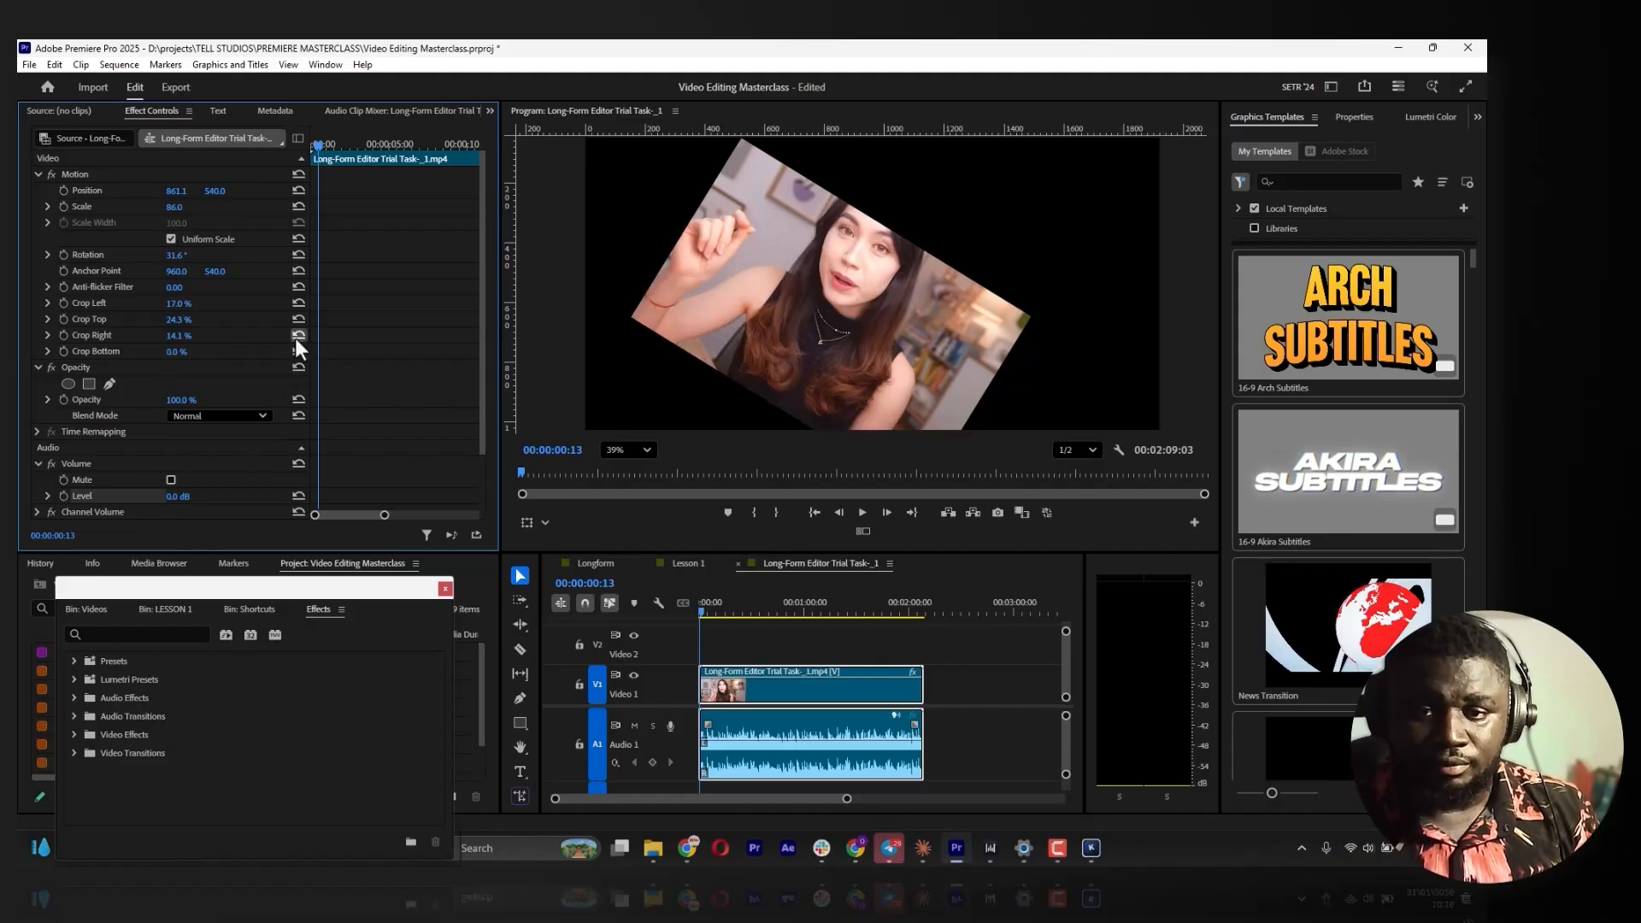
click(299, 335)
click(298, 319)
click(299, 303)
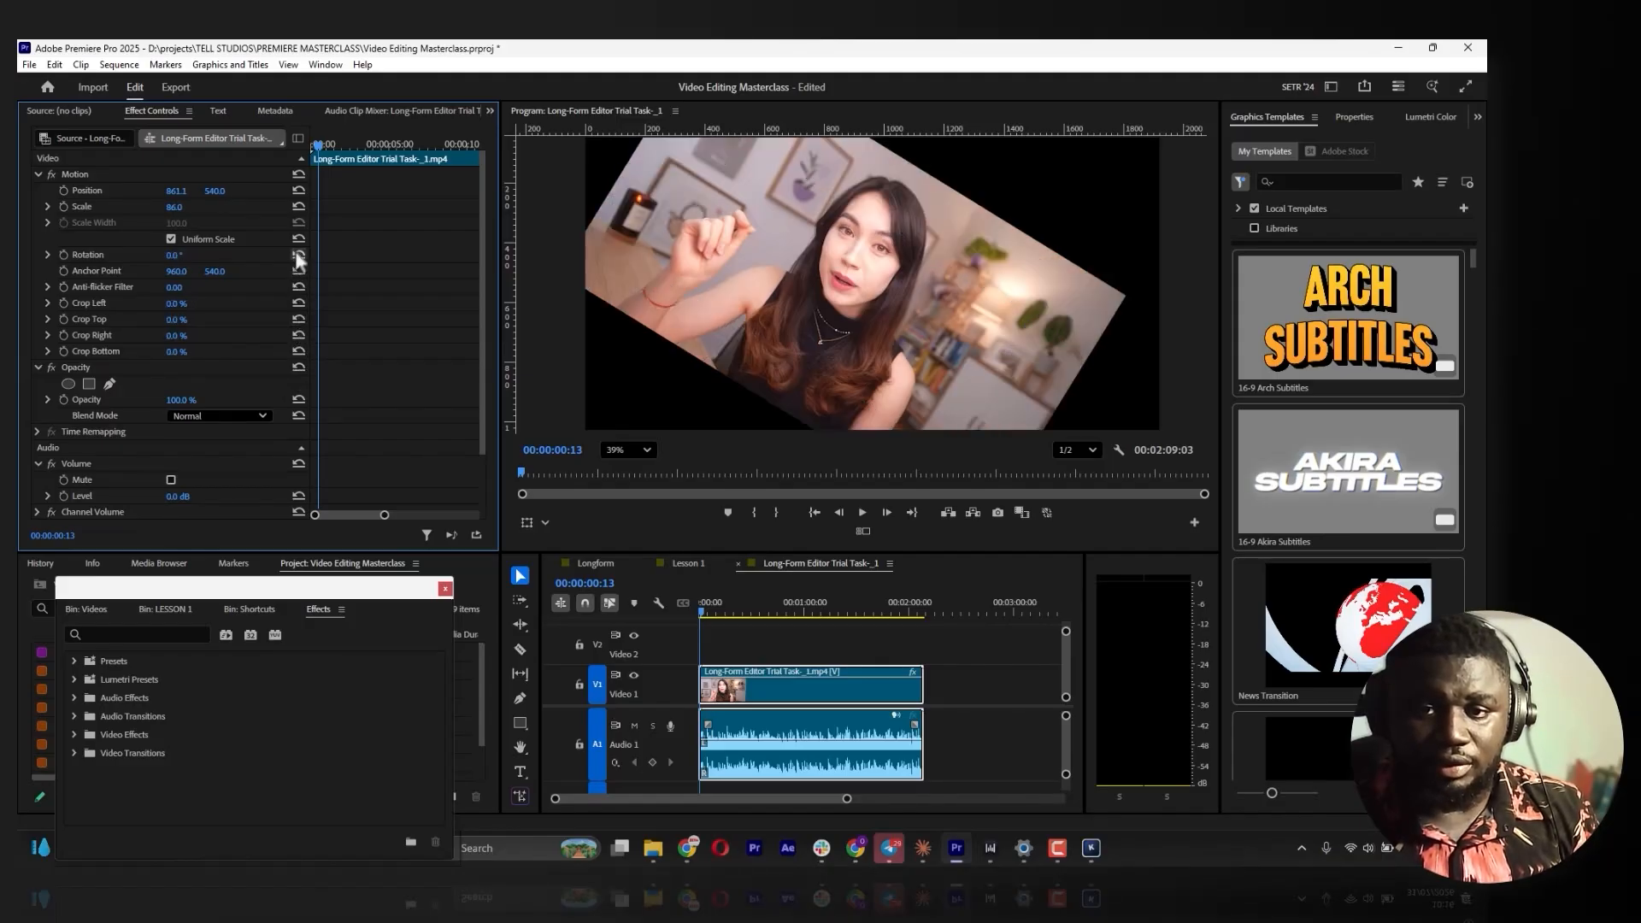
click(298, 206)
click(298, 191)
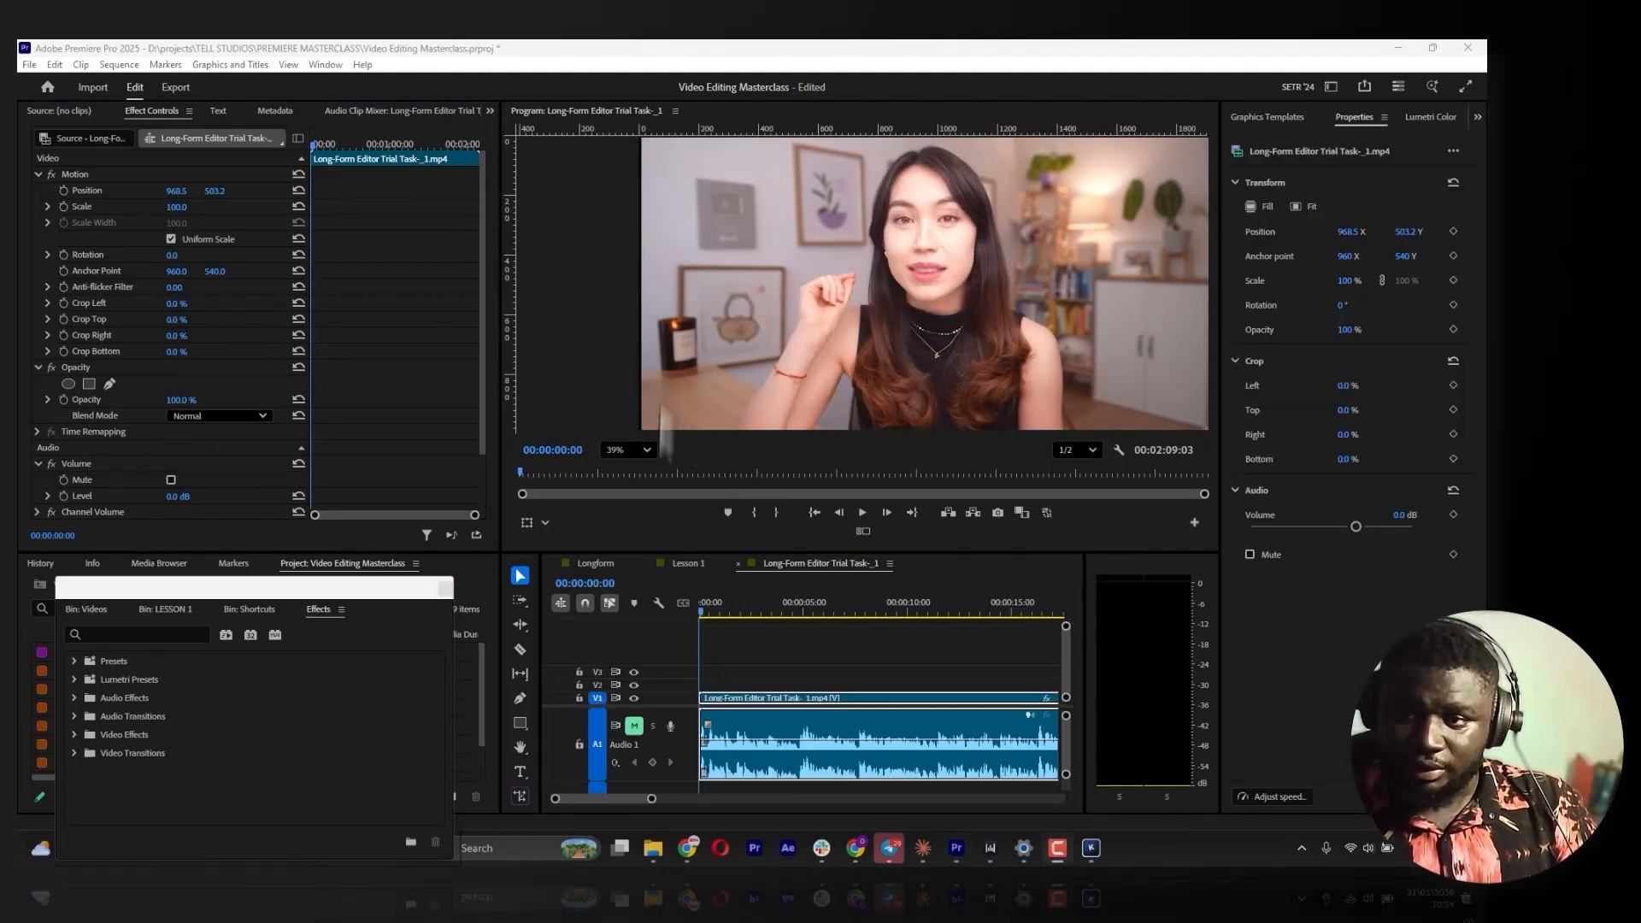
click(298, 190)
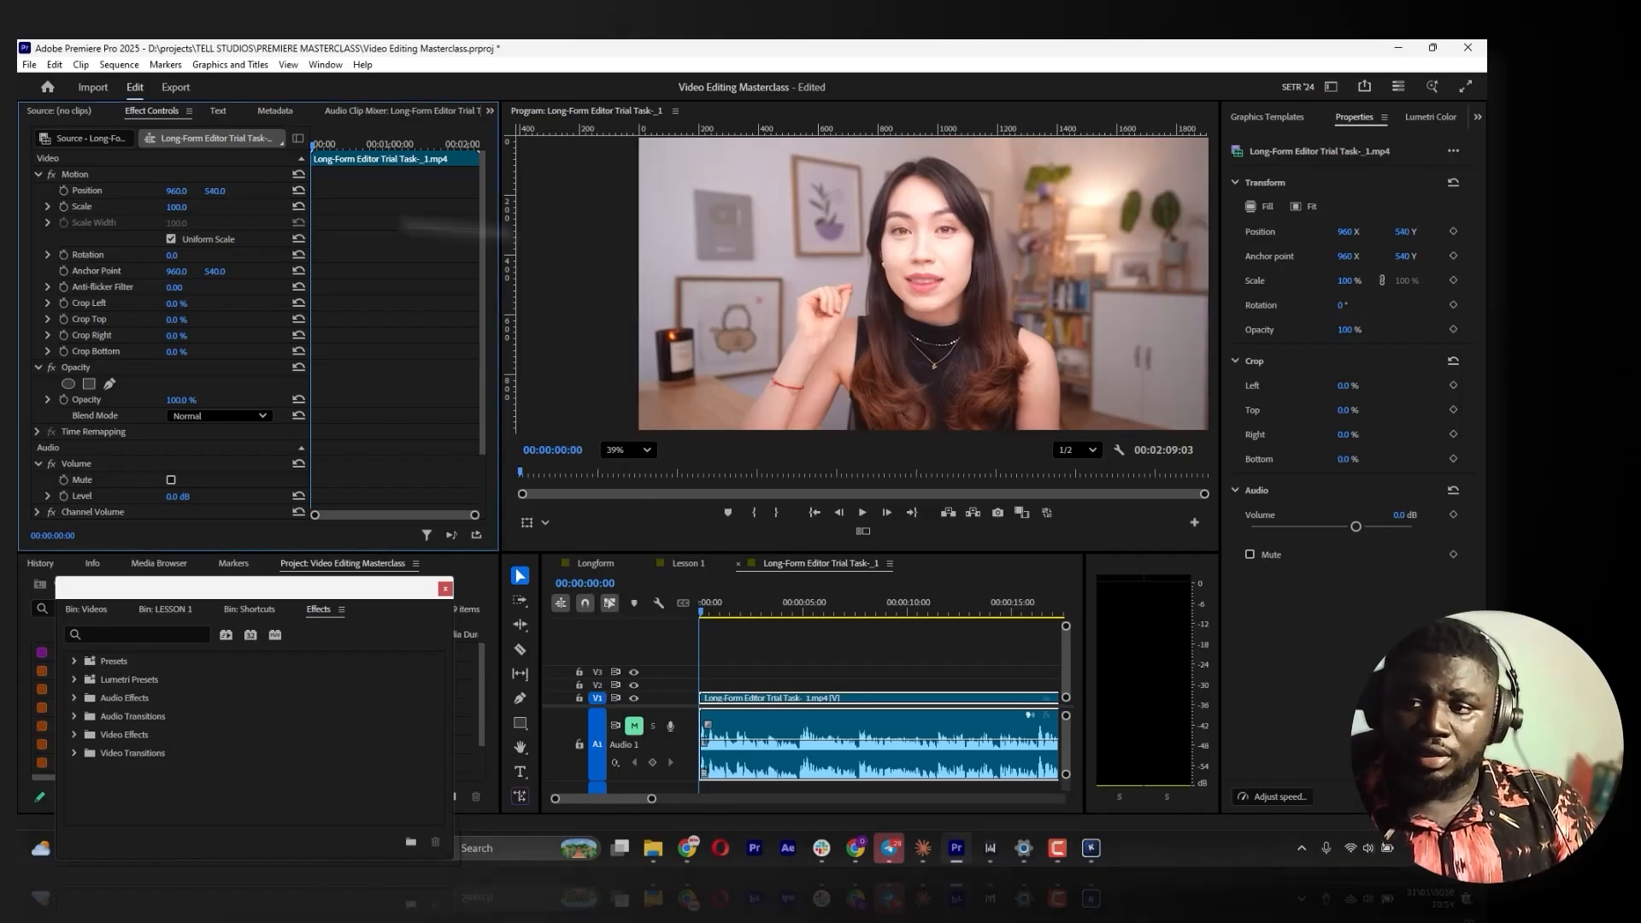
Unmute the Audio 1 track, play the opening second to check its sound, and widen the timeline by narrowing the audio meters
drag(334, 149, 252, 163)
click(862, 512)
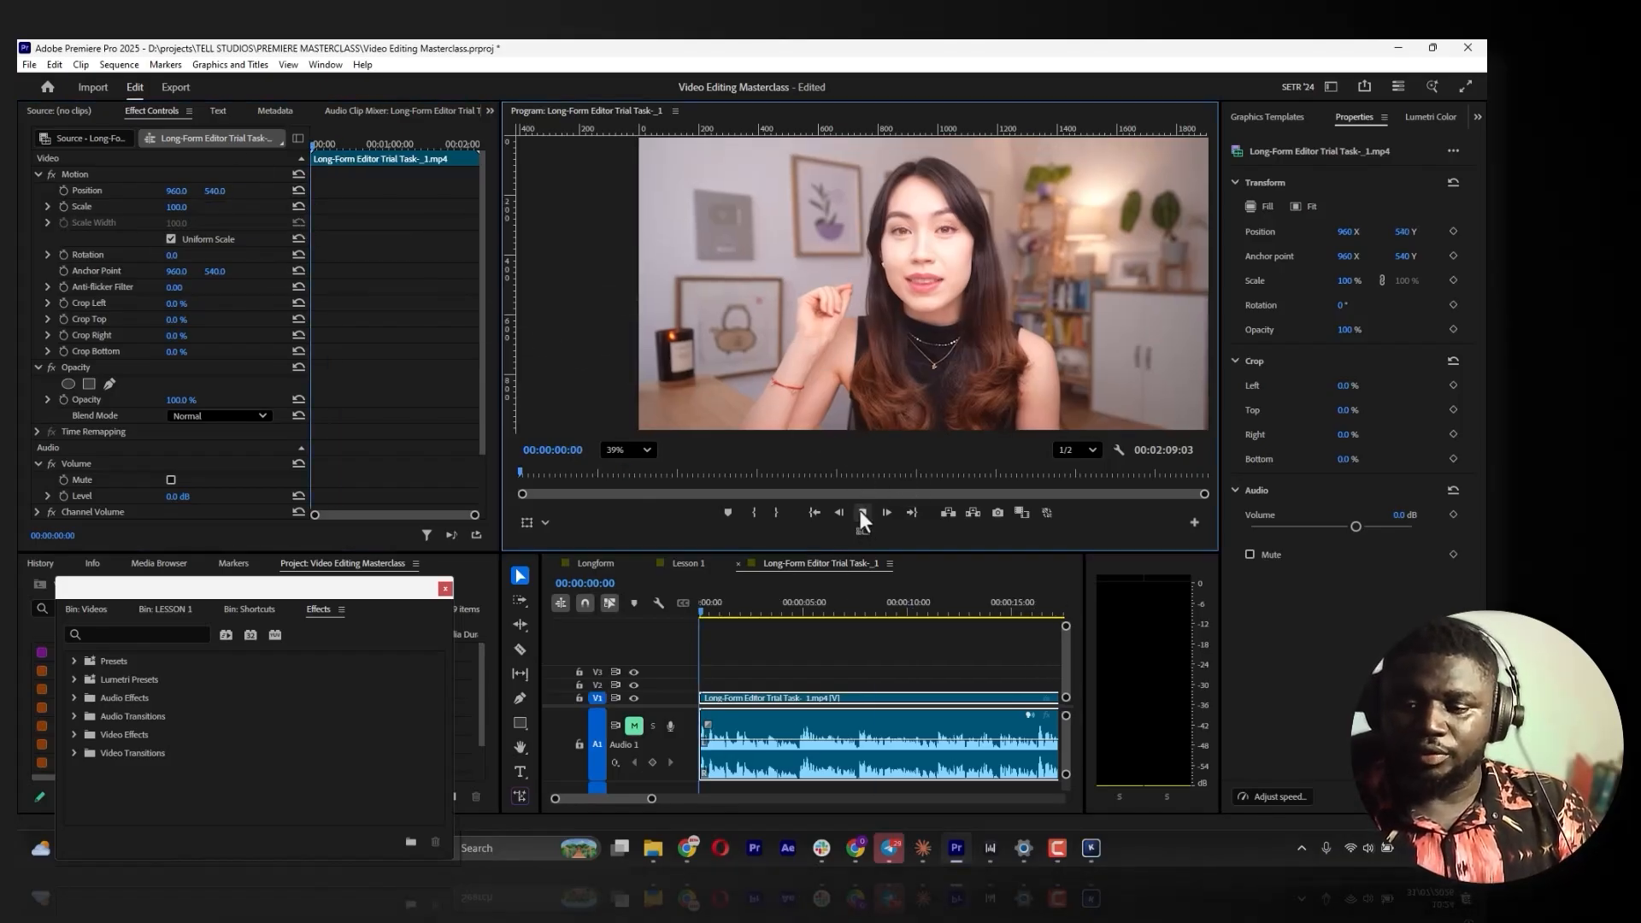
click(862, 512)
click(633, 725)
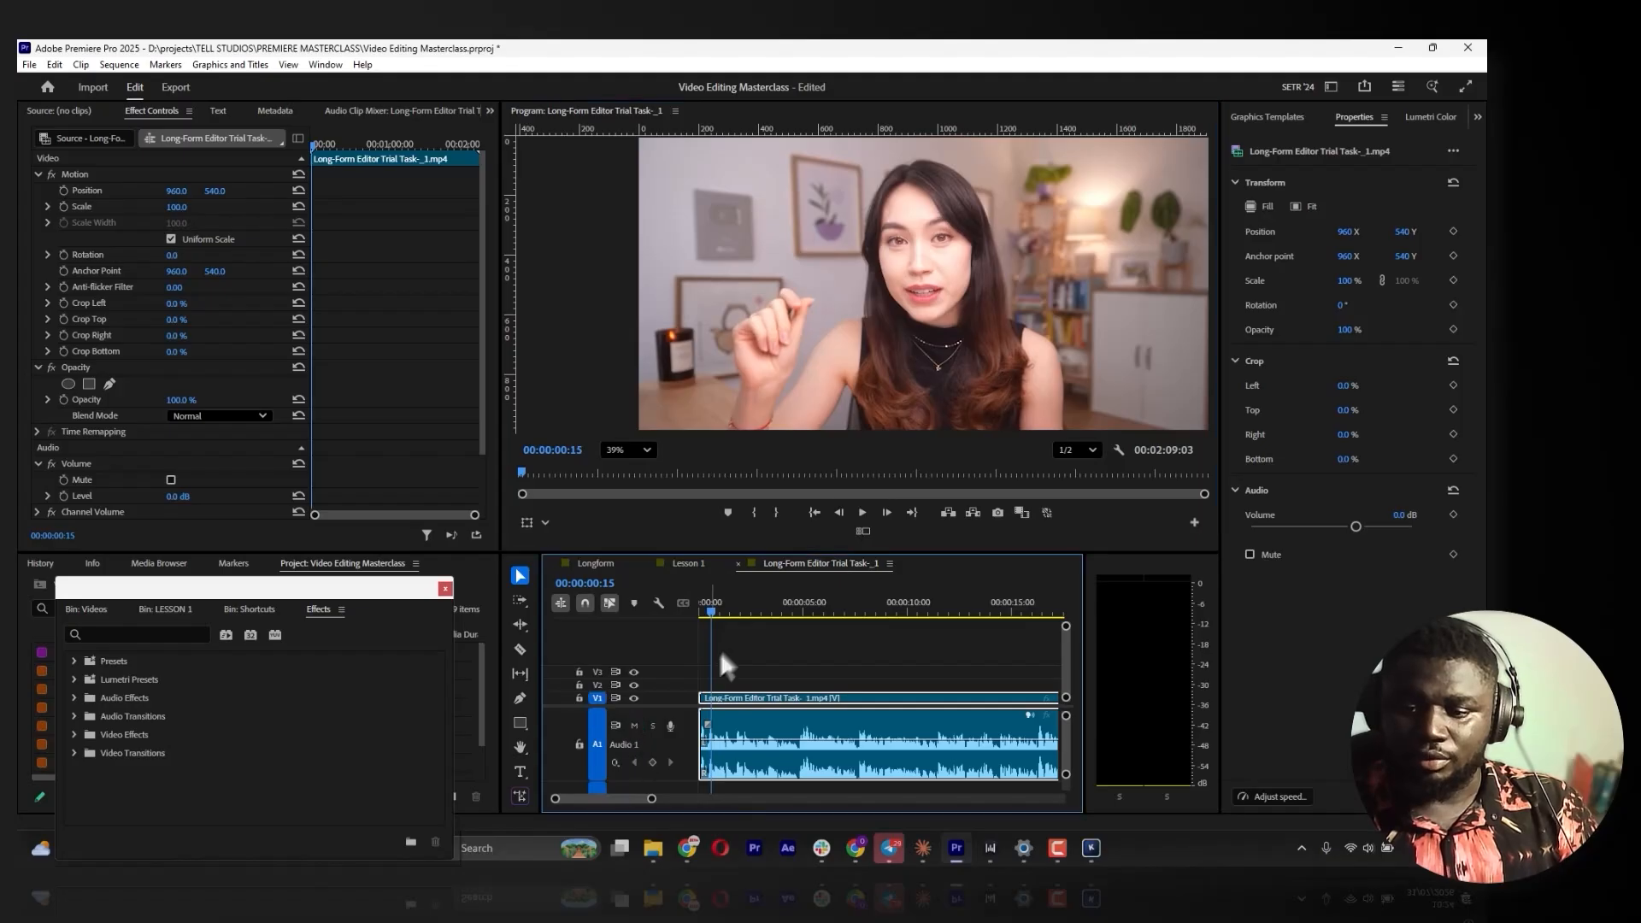
click(863, 511)
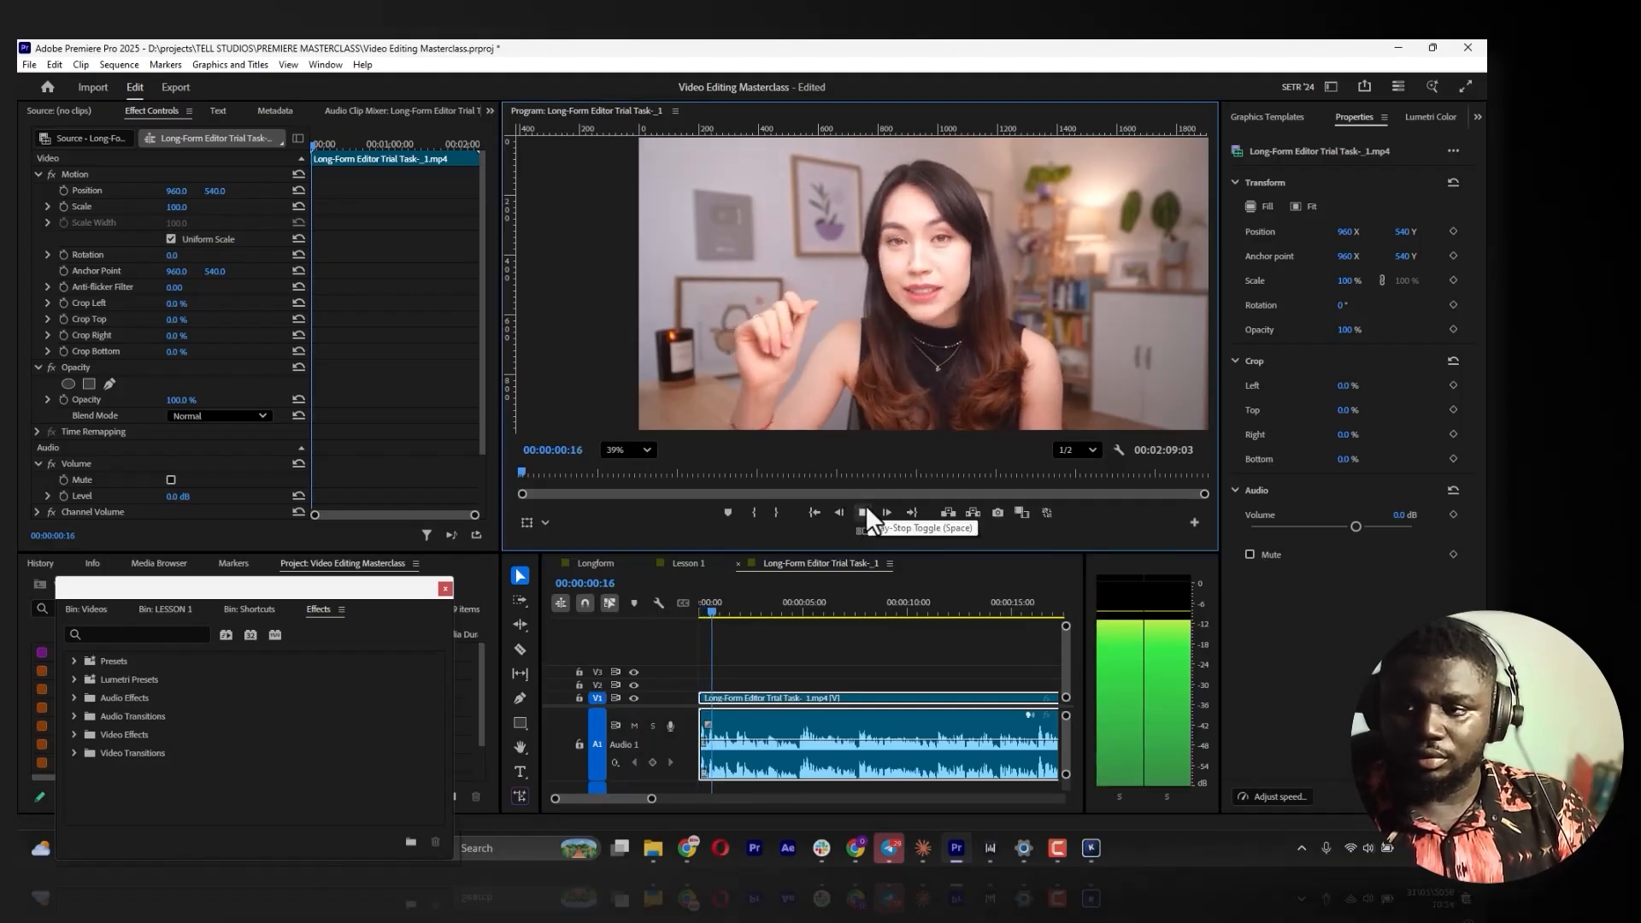
click(865, 505)
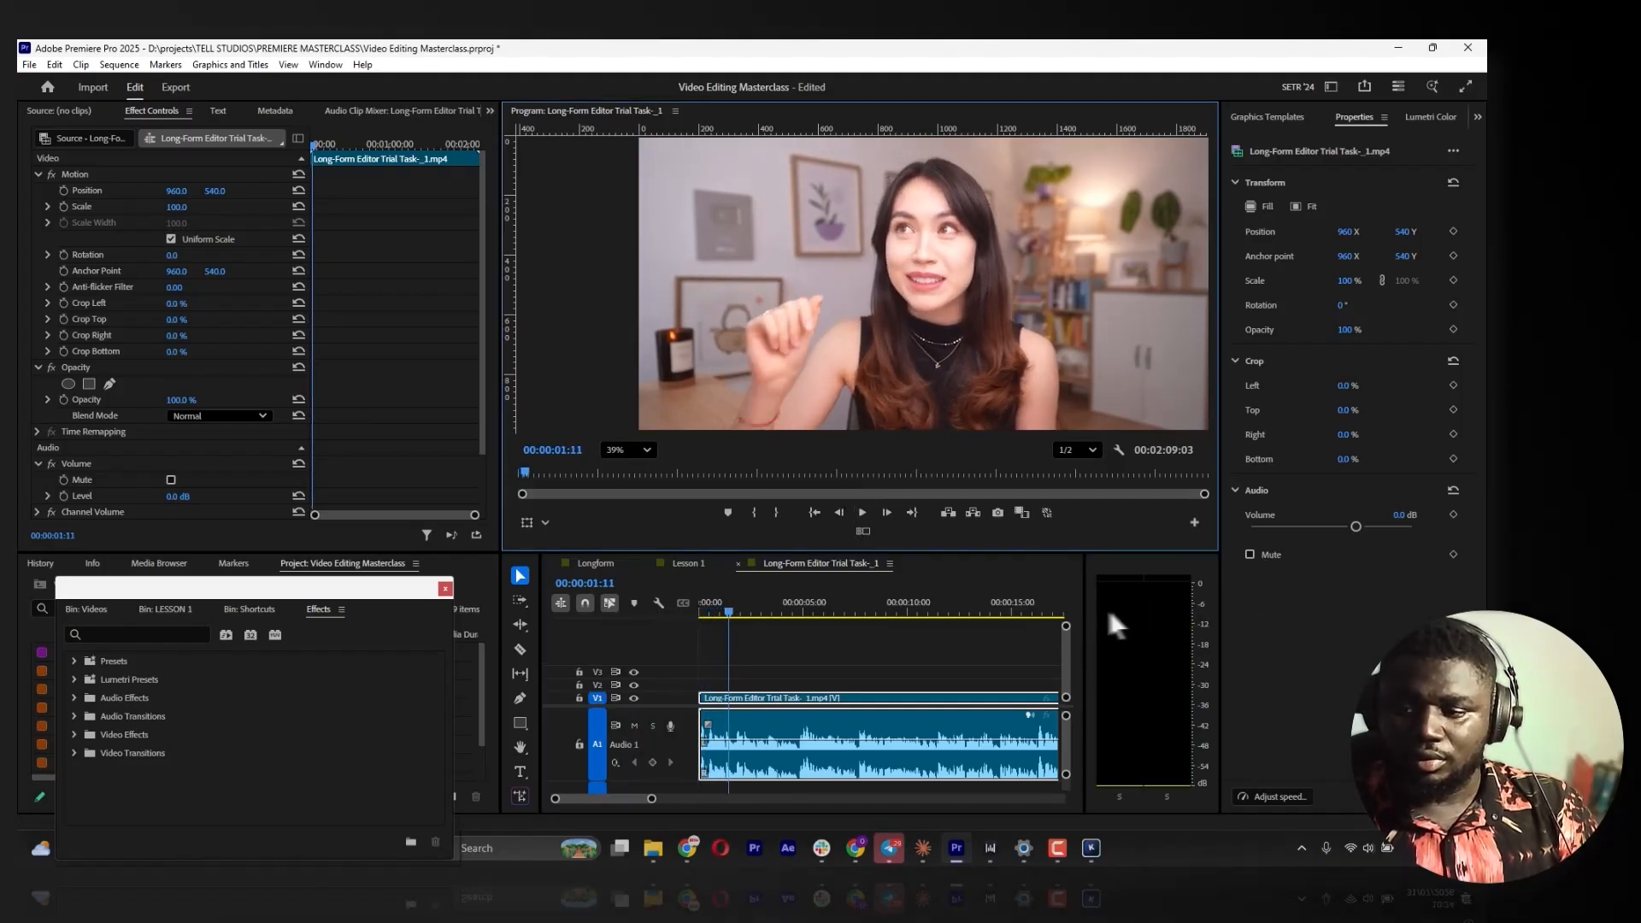
drag(1087, 611, 1149, 609)
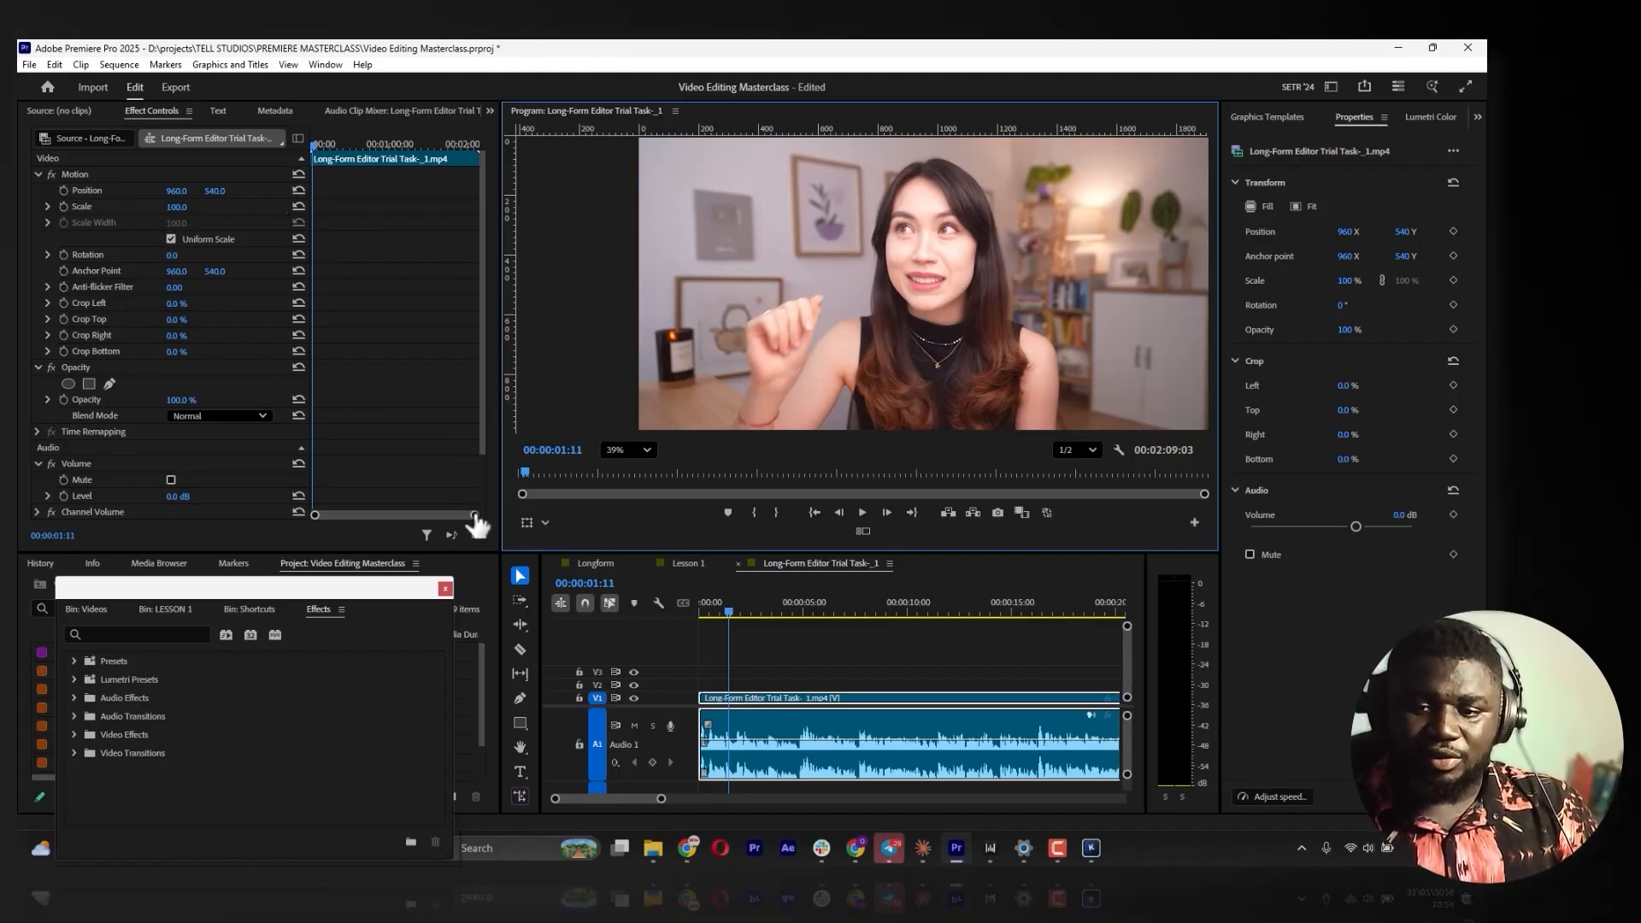
Add starting keyframes for the clip's Position and Scale at 00:00:00:00
drag(475, 514, 424, 515)
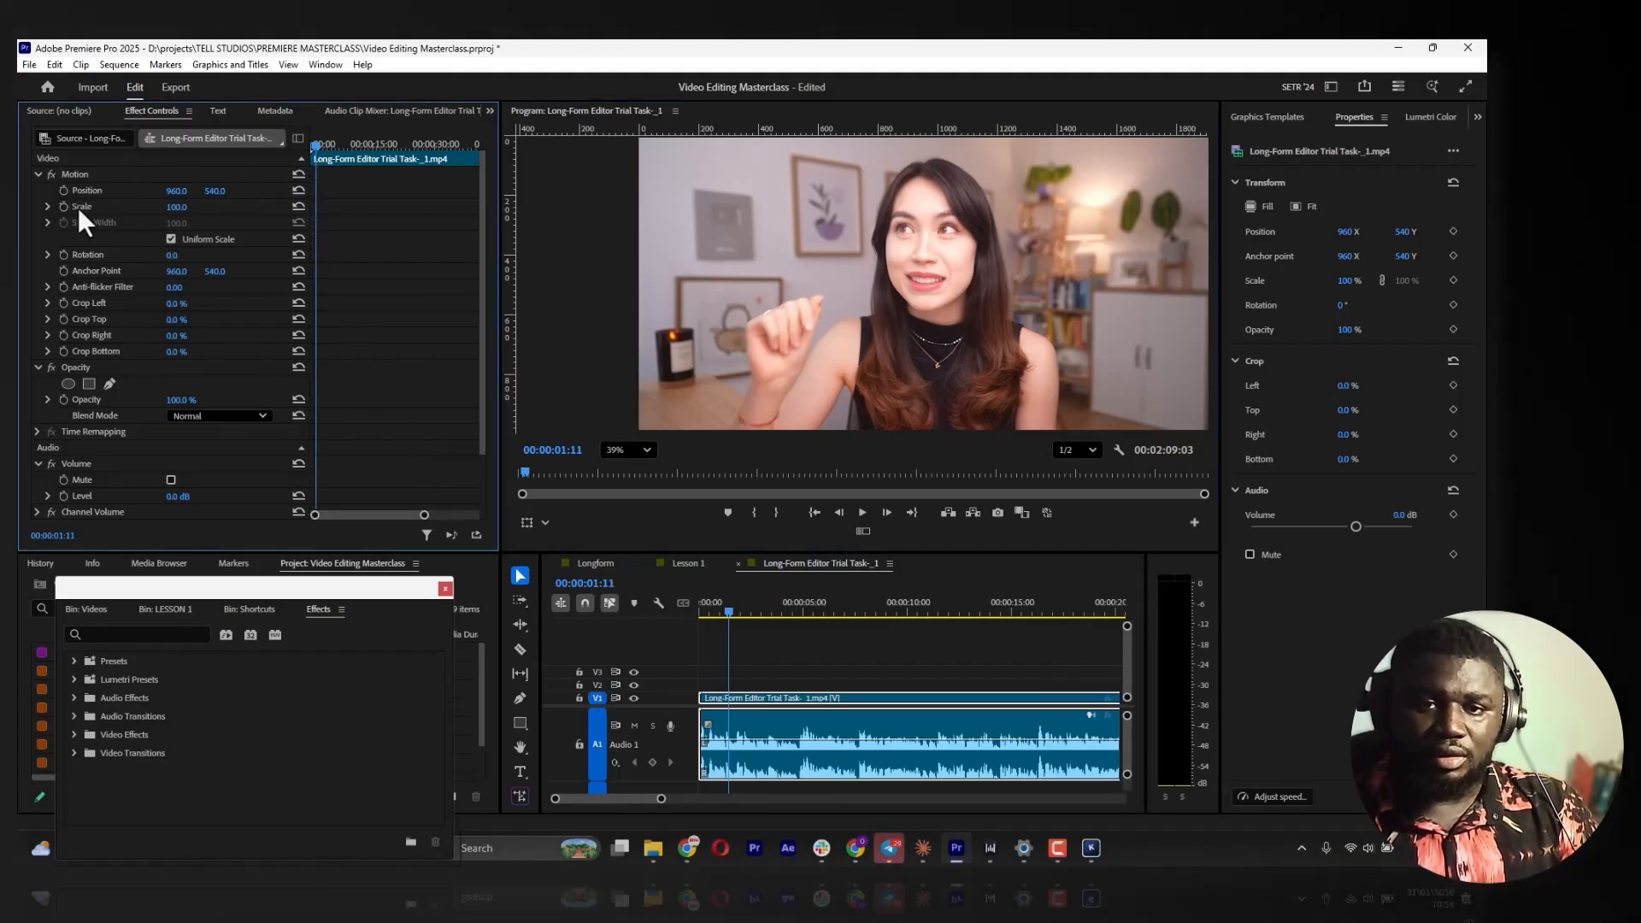
click(314, 147)
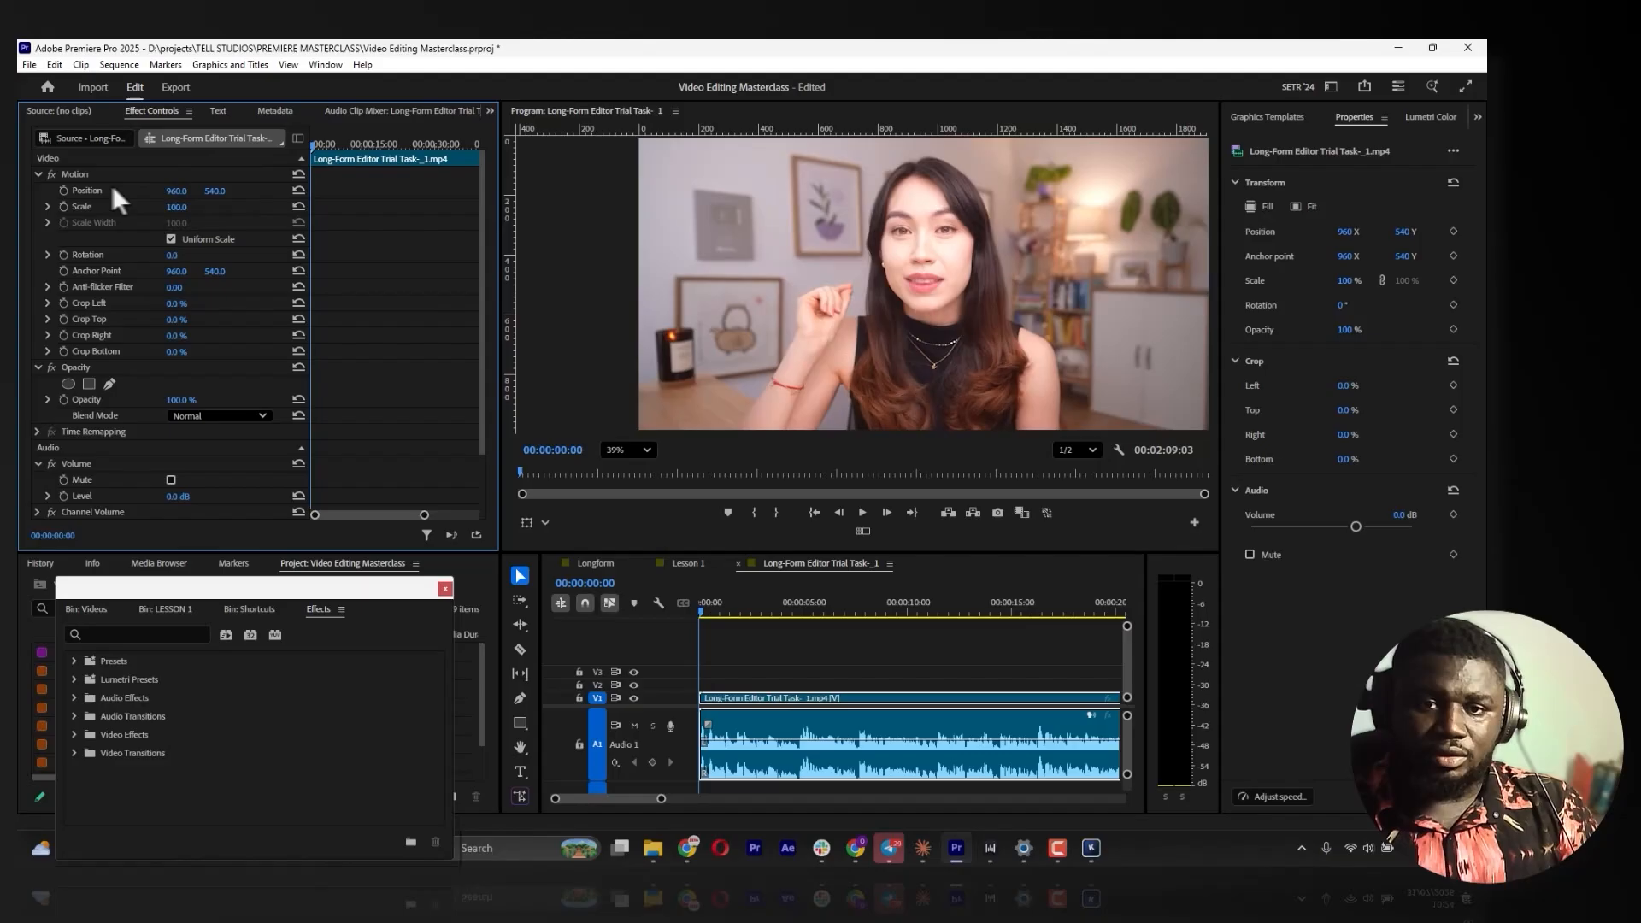
click(63, 190)
click(63, 206)
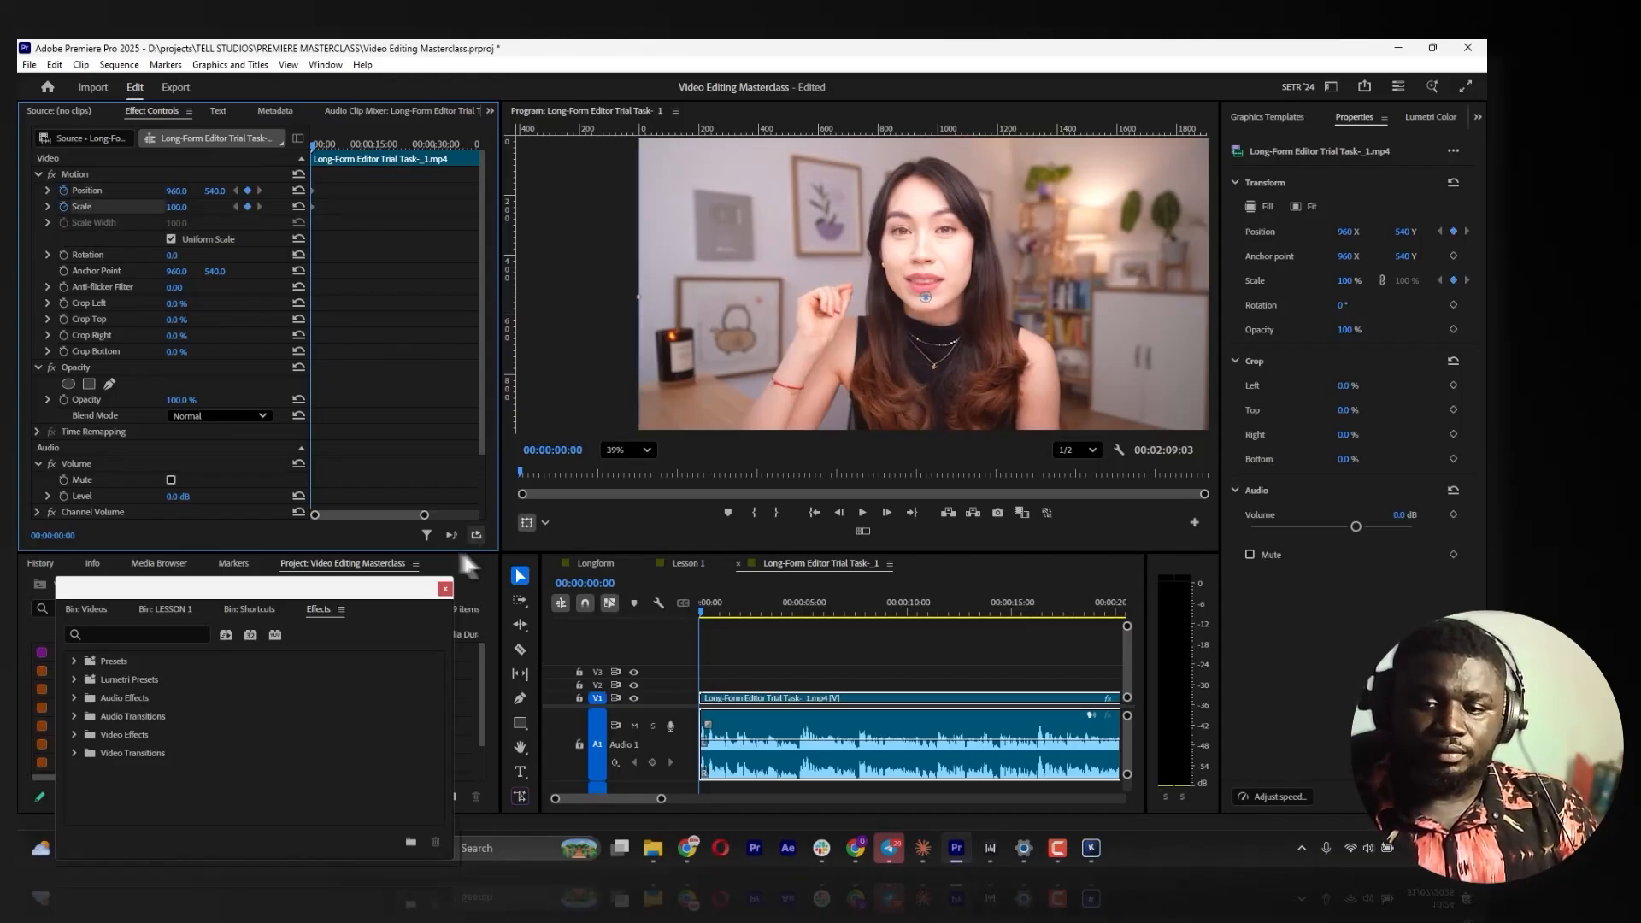
Play forward to 00:00:01:11 and add keyframes there with Scale at 120 and vertical Position at 629
drag(424, 515, 362, 514)
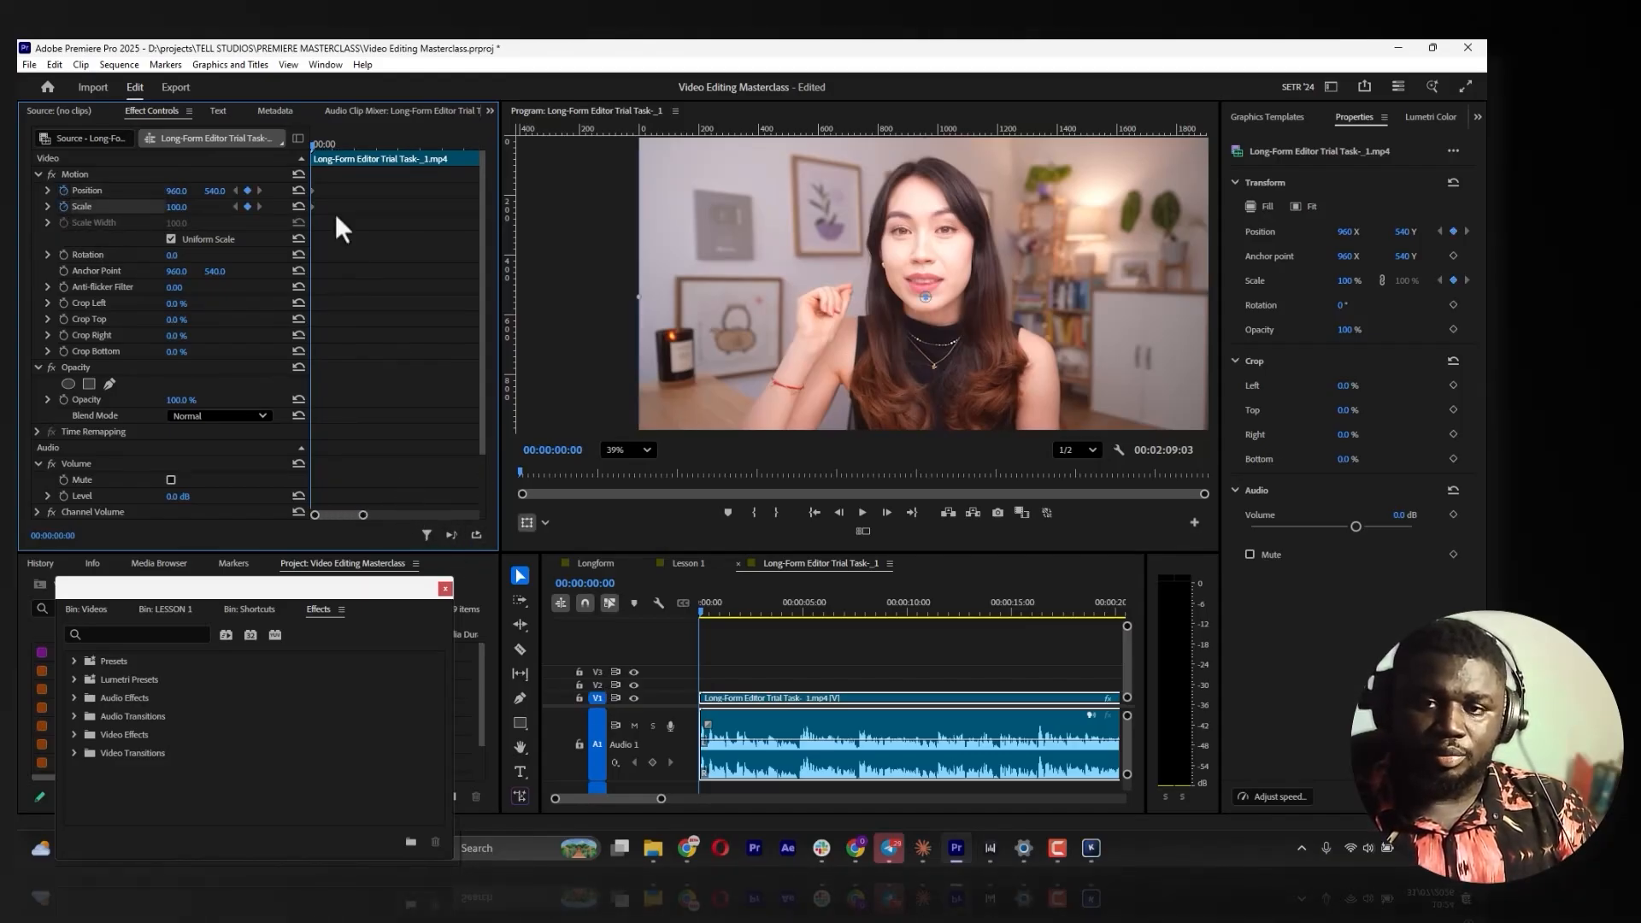
key(space)
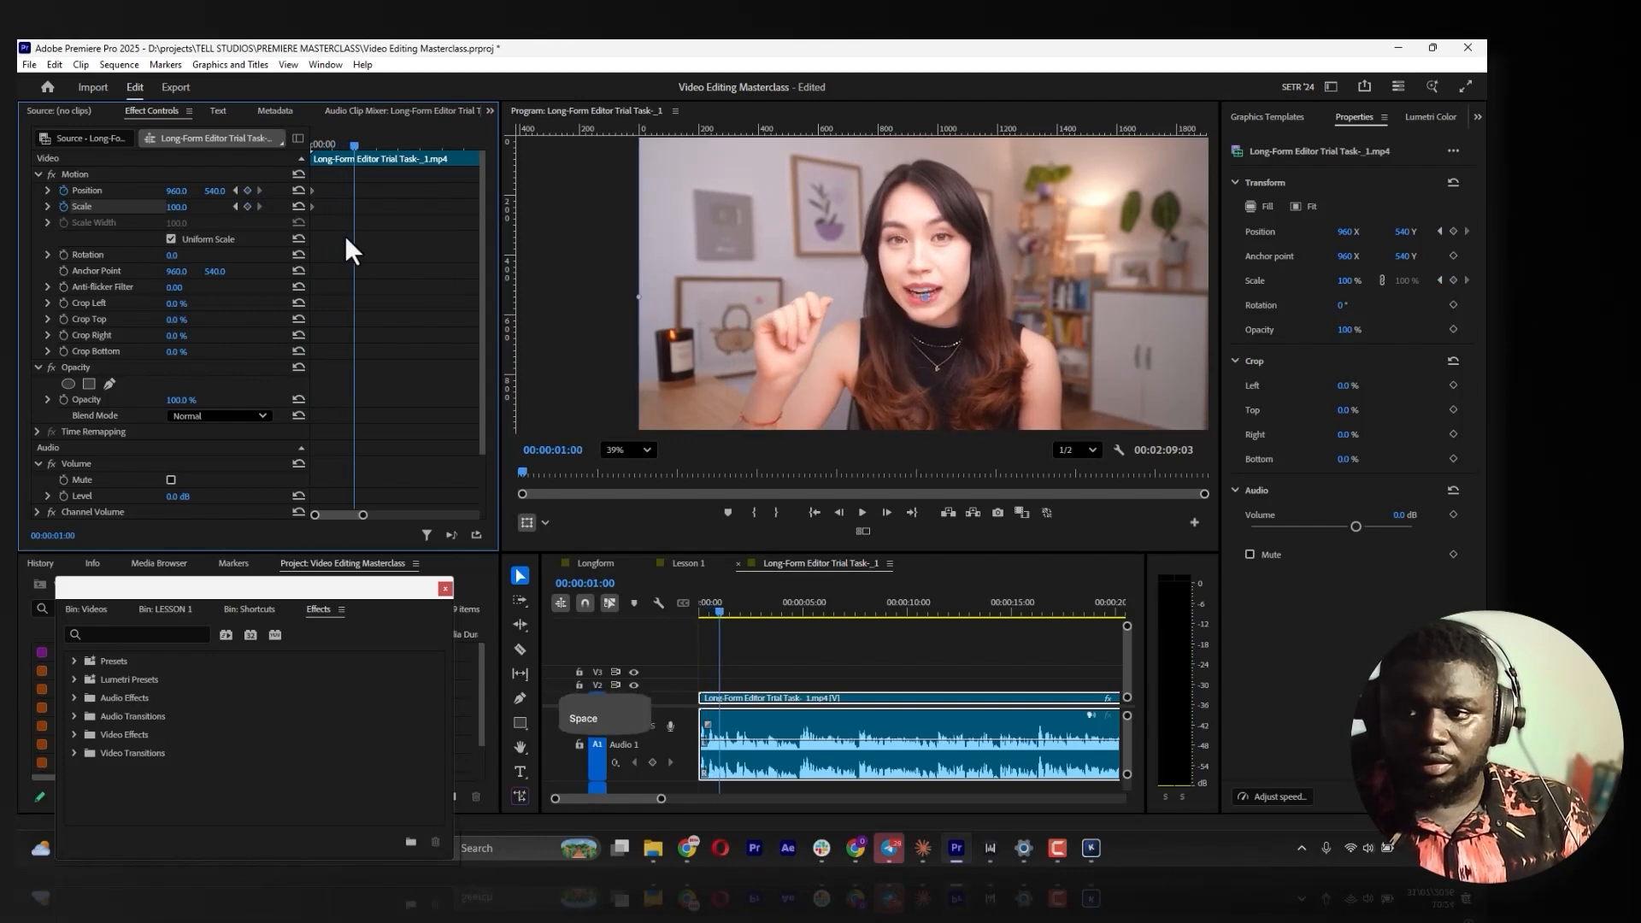
key(space)
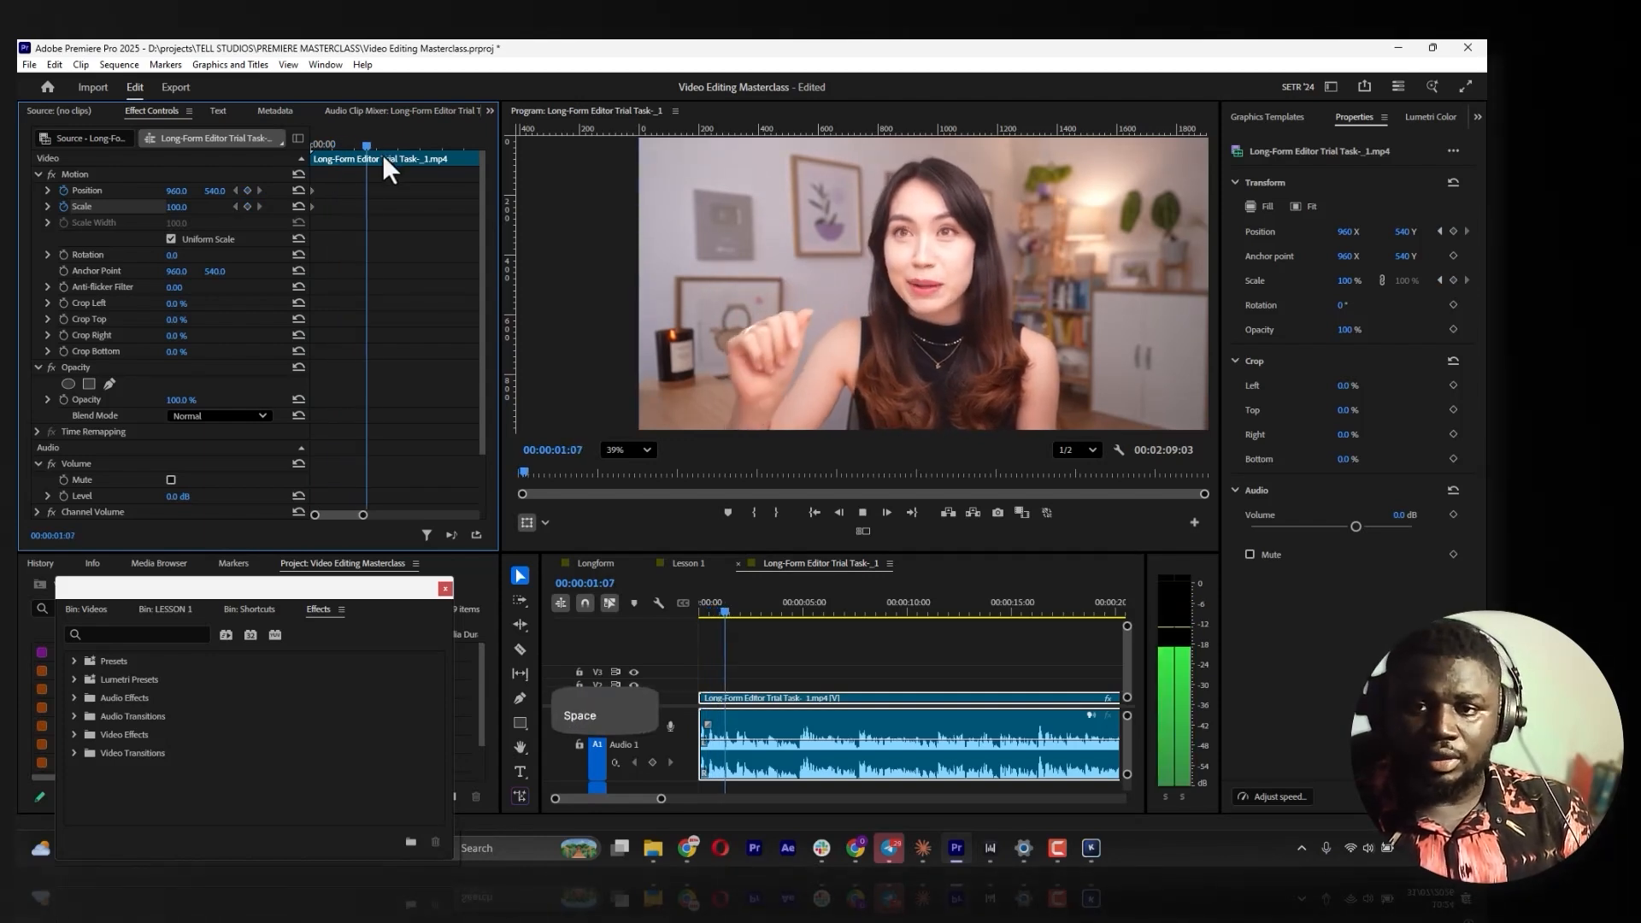
key(space)
click(177, 208)
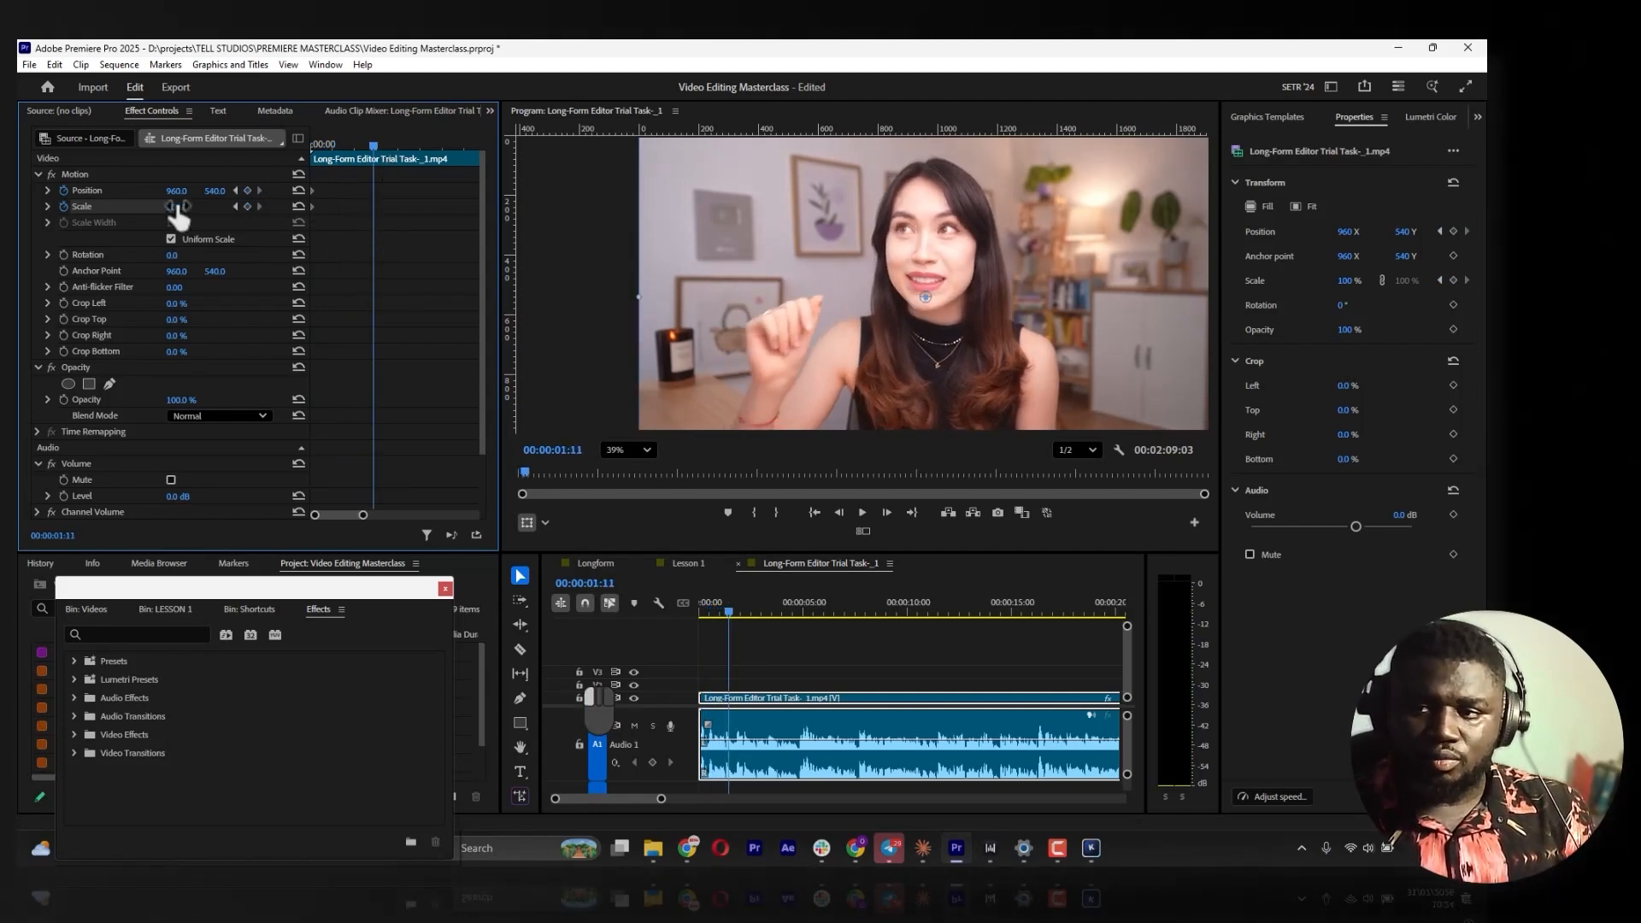
drag(177, 207, 222, 195)
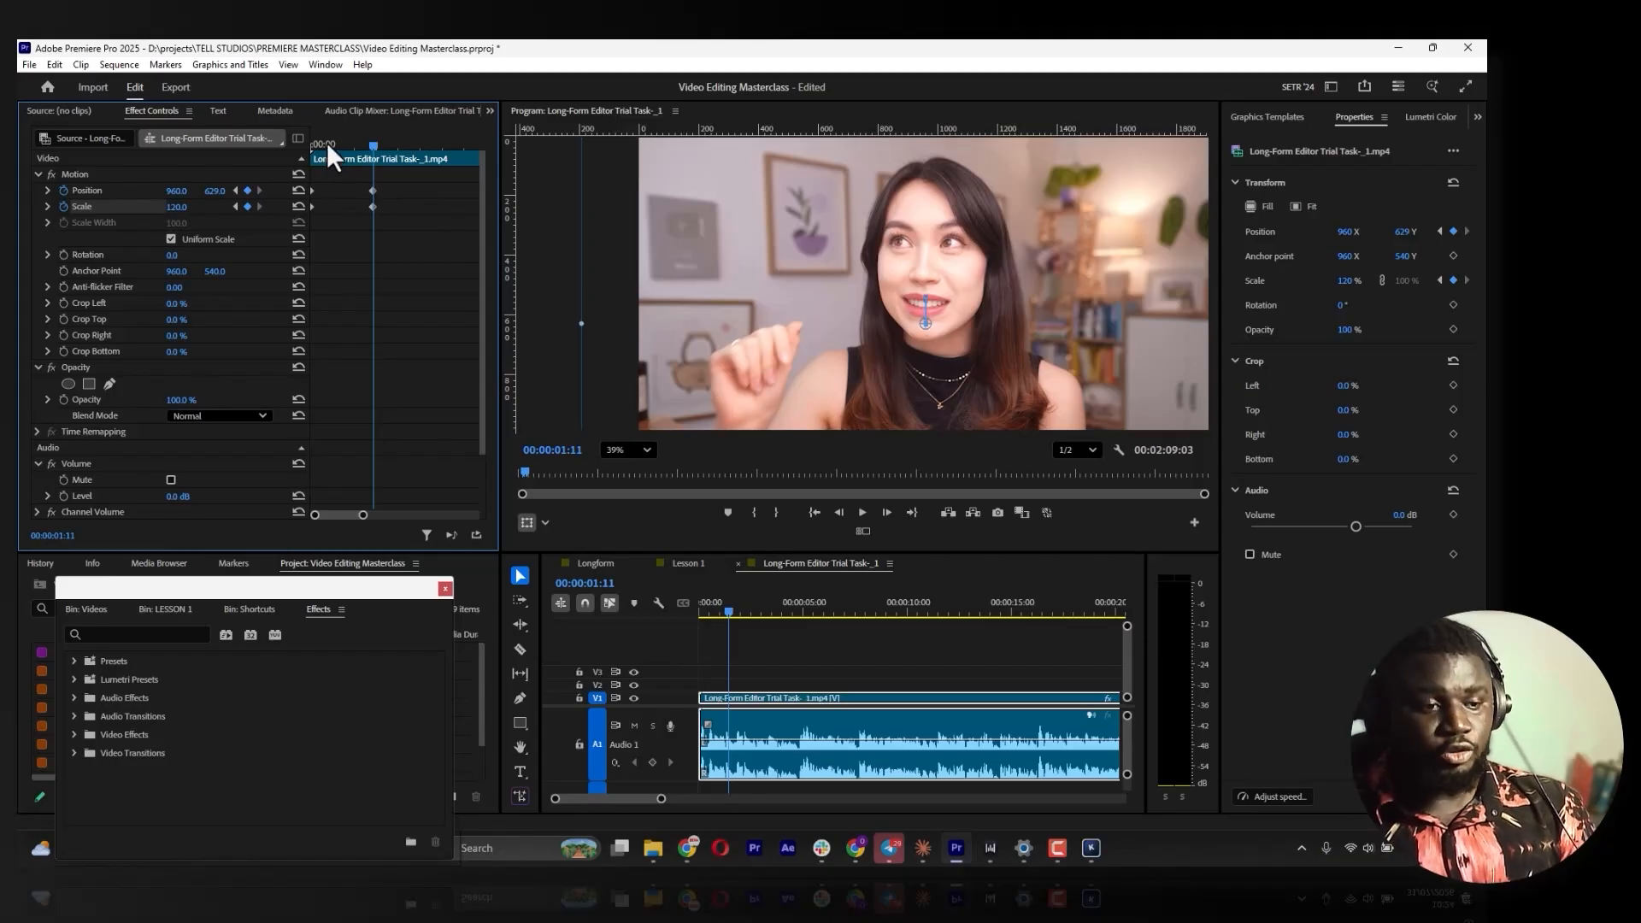
Play the zoom-in animation from the start of the clip and stop at 00:00:01:20
drag(340, 144, 248, 151)
key(space)
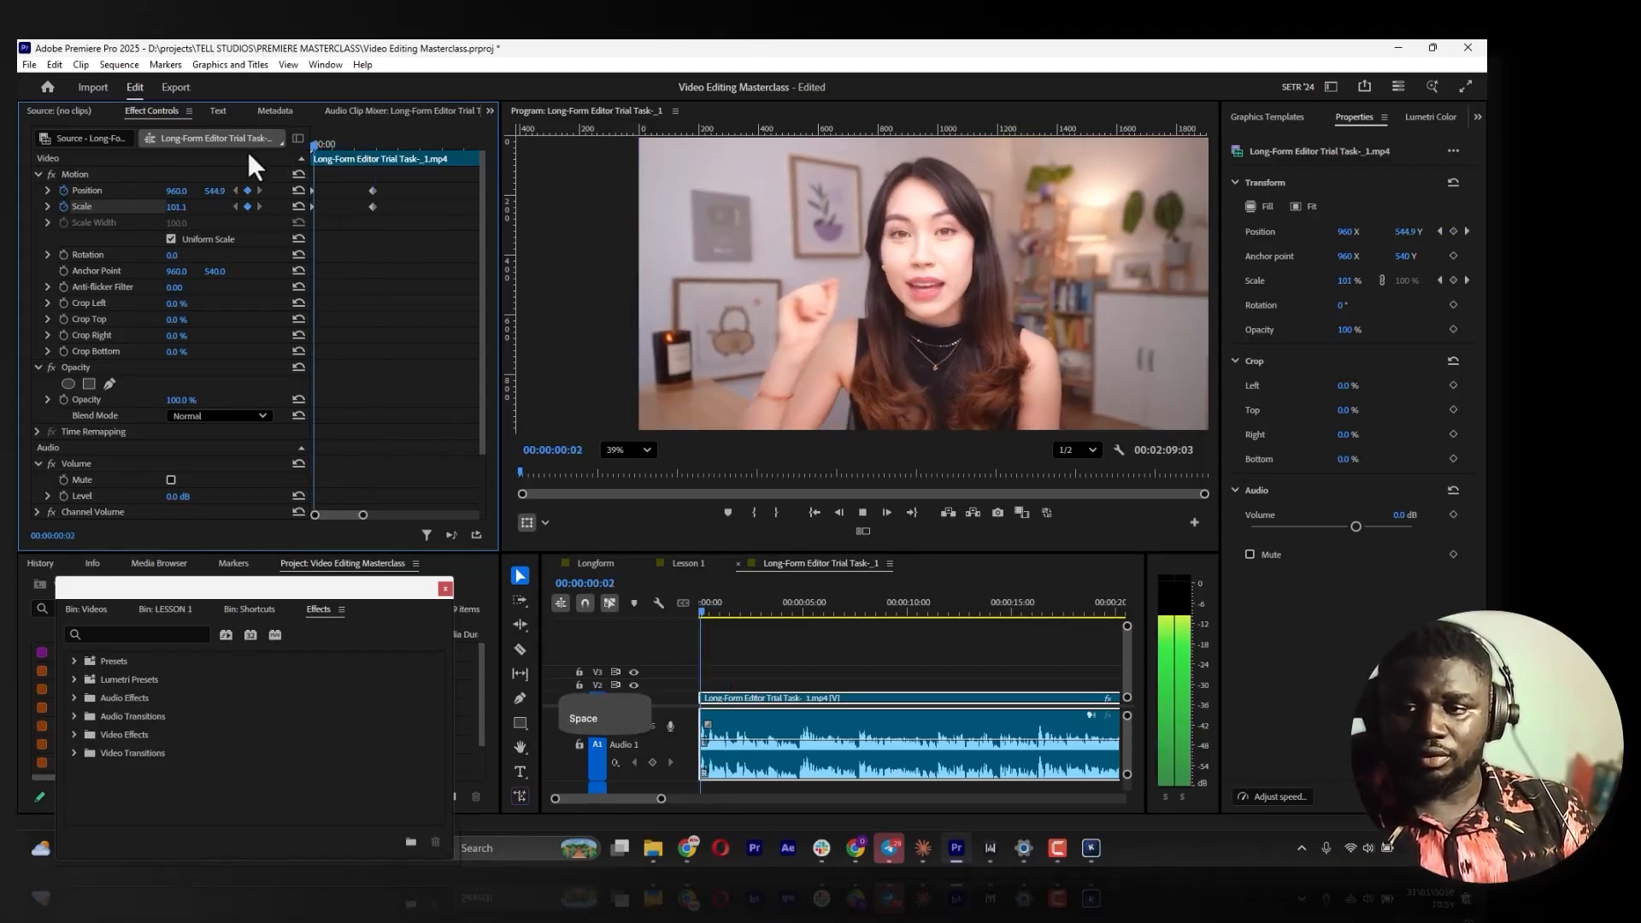
key(space)
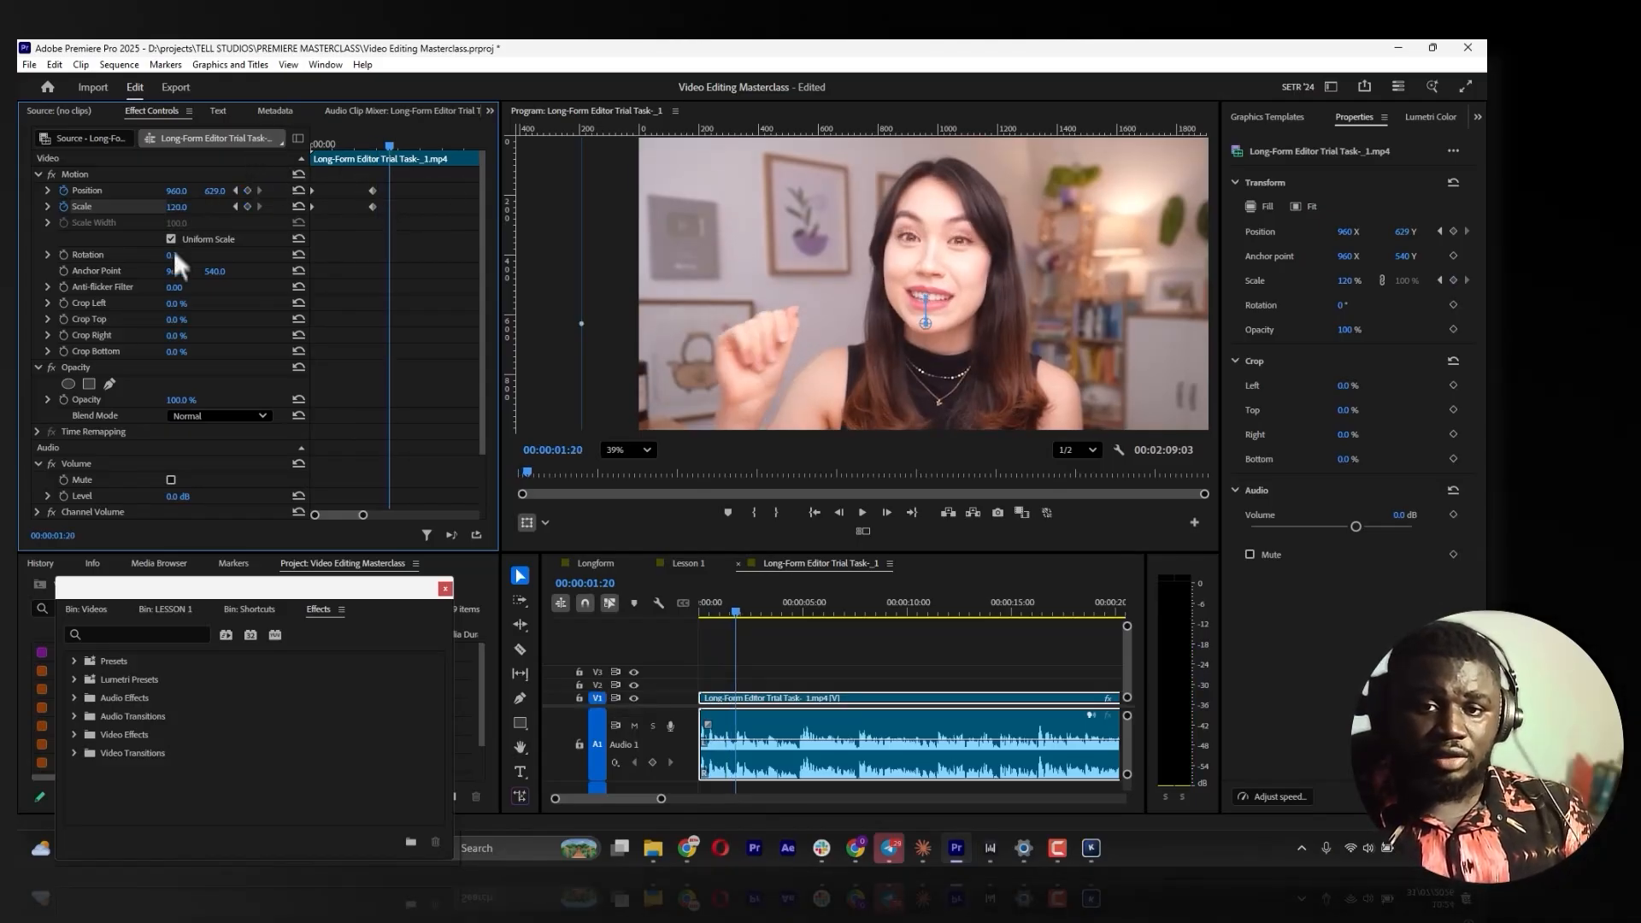
Keyframe the clip's Rotation from -6° at the start to 0° in line with the second Scale keyframe
drag(172, 255, 182, 256)
key(ctrl+z)
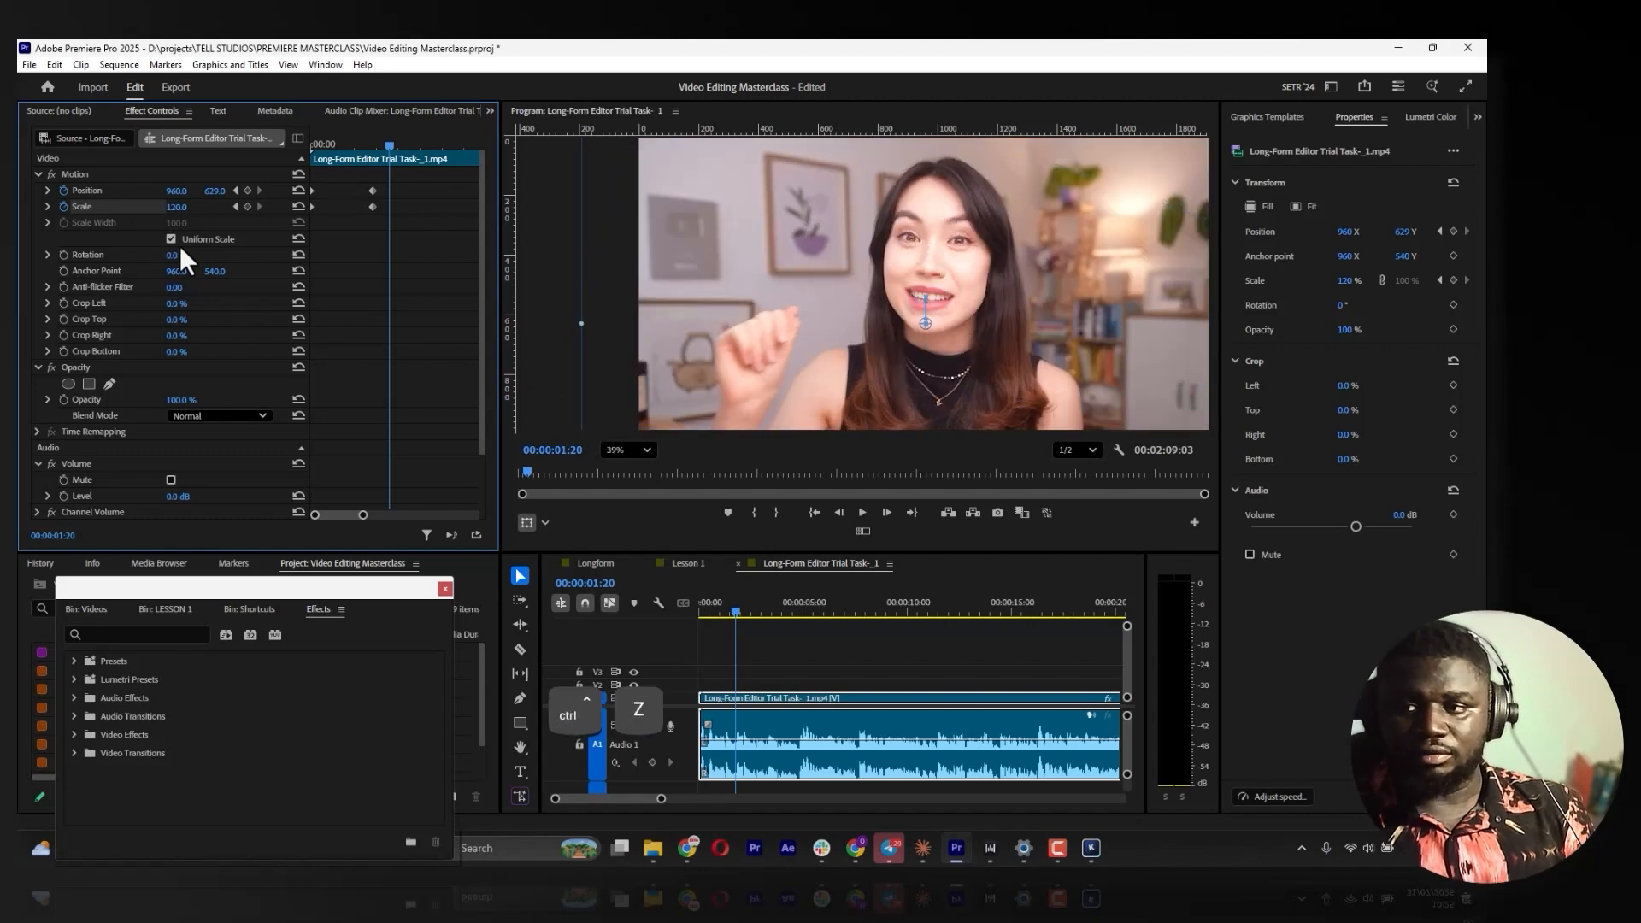
drag(344, 144, 310, 147)
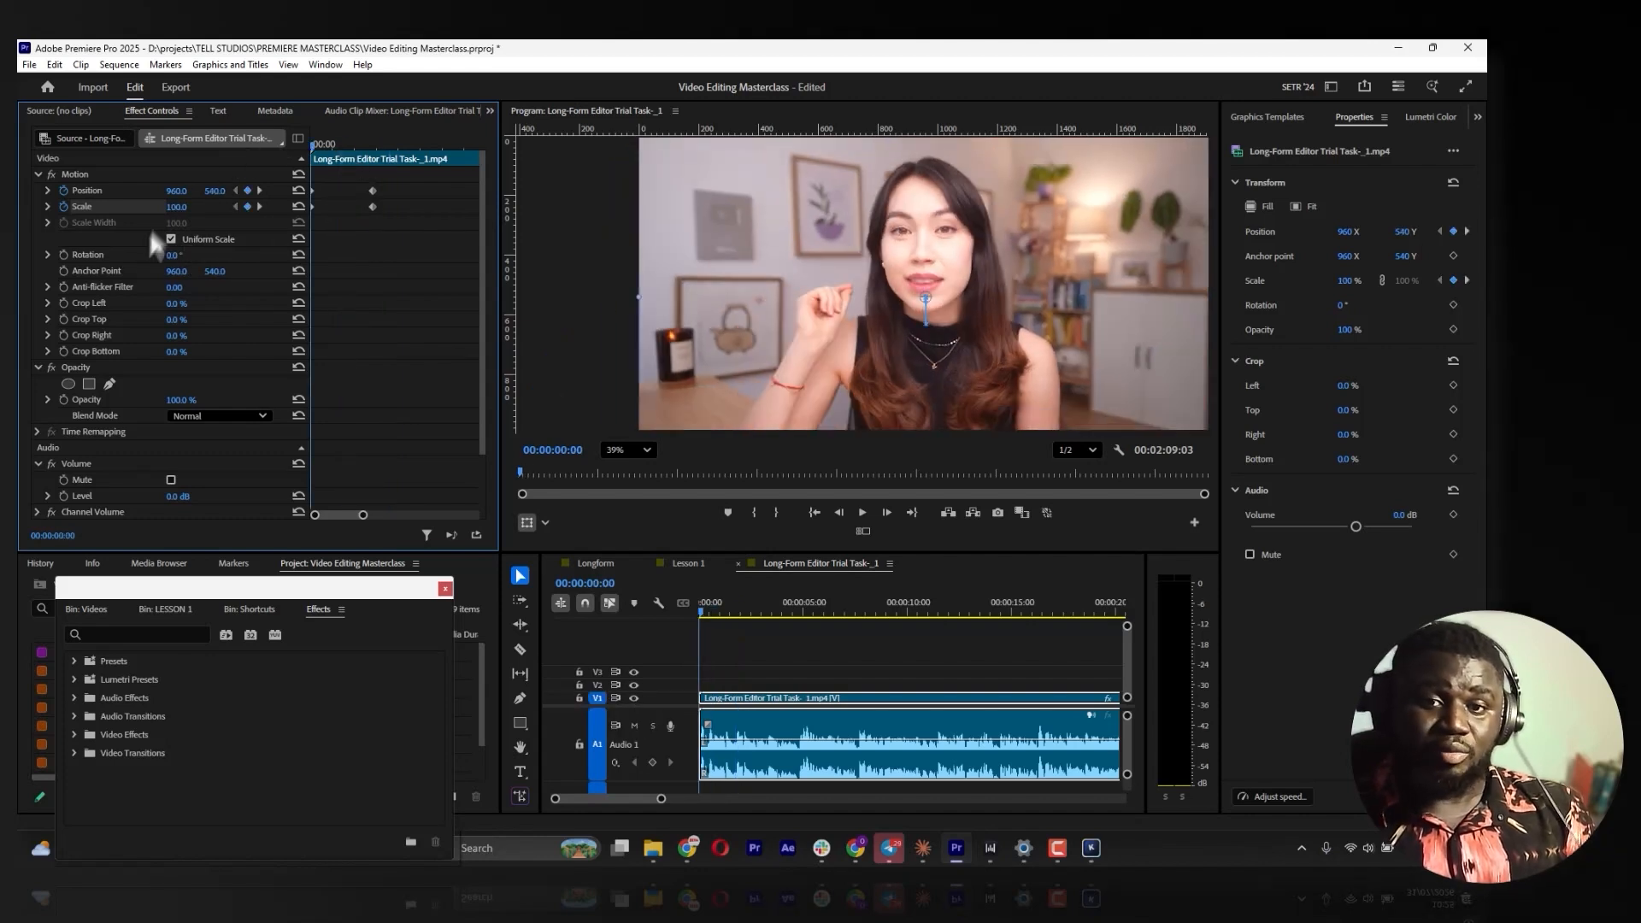
click(65, 255)
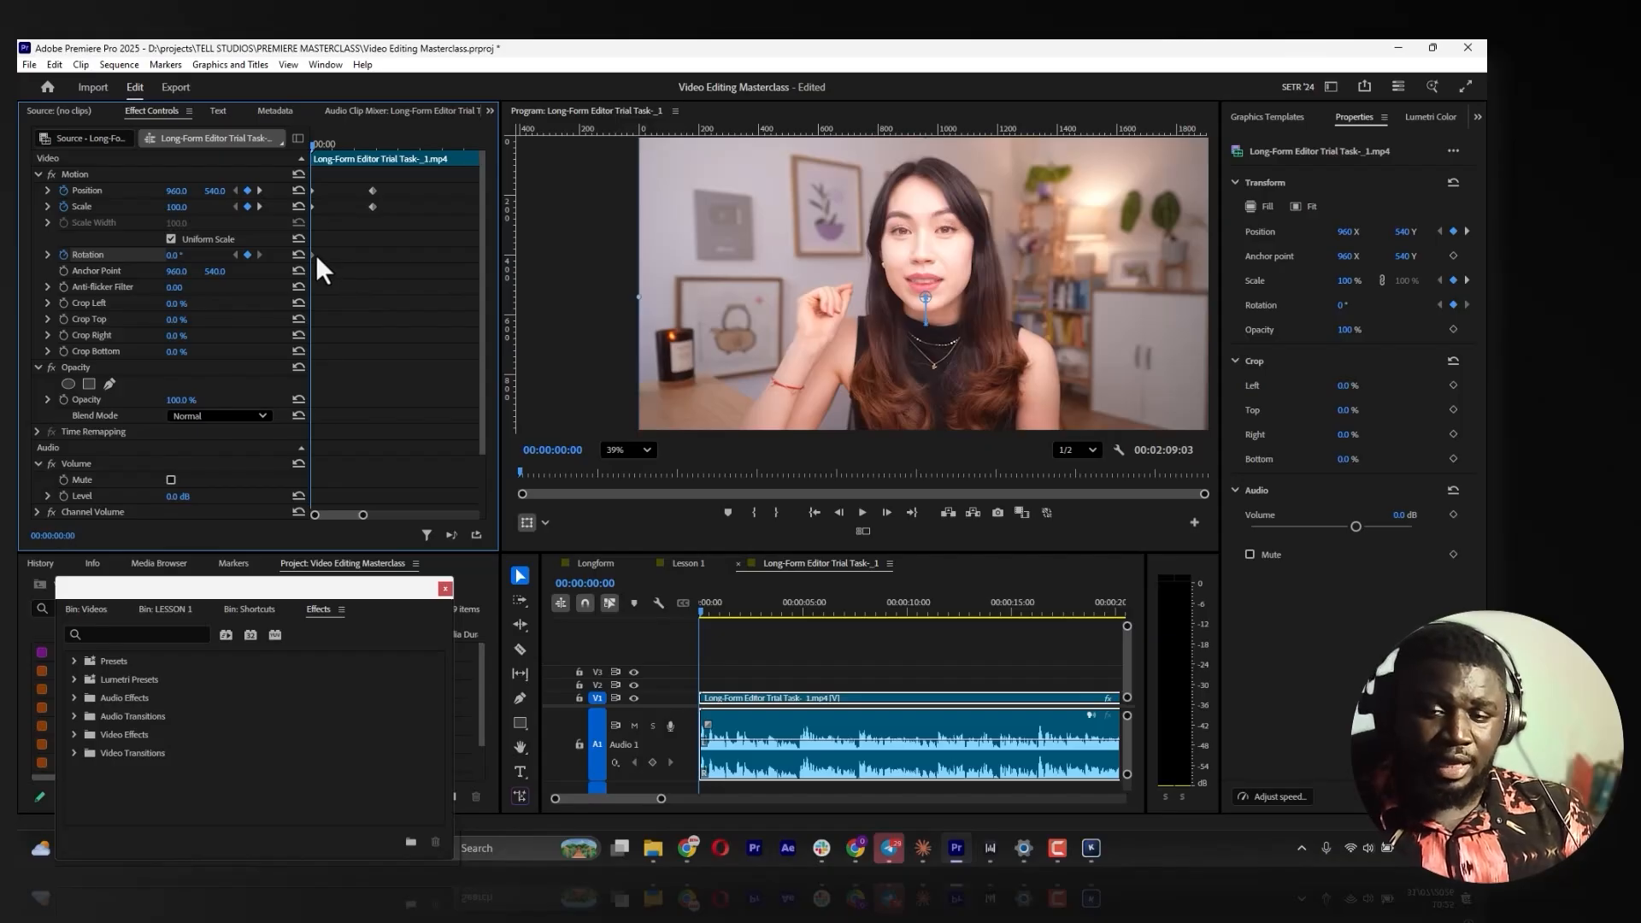
drag(311, 254, 373, 253)
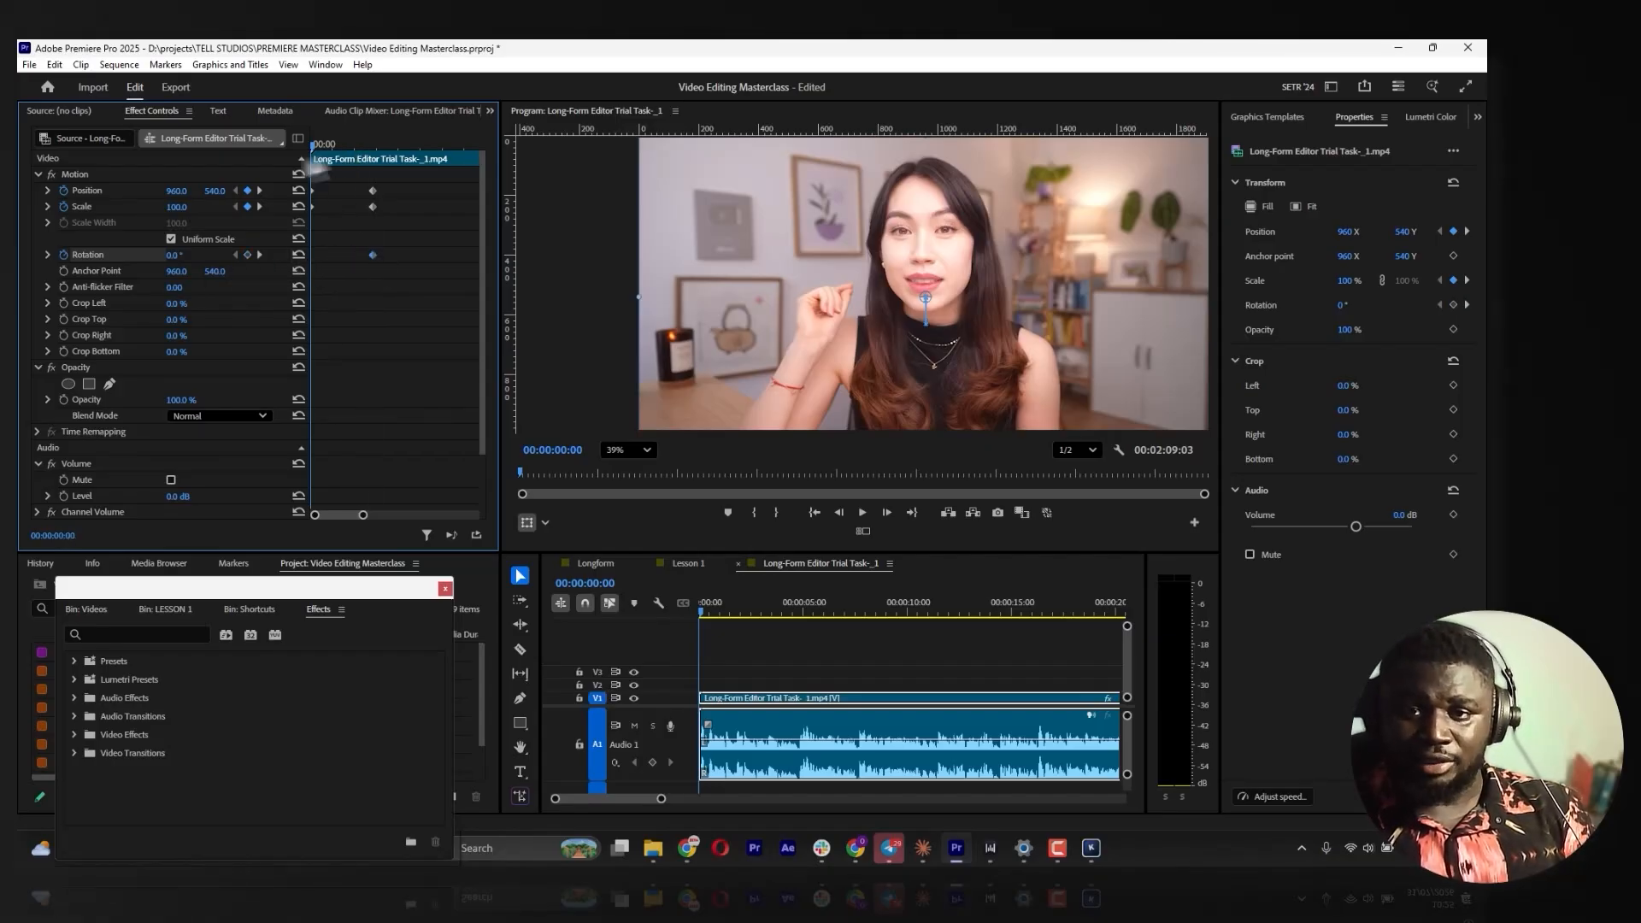
drag(181, 265, 176, 265)
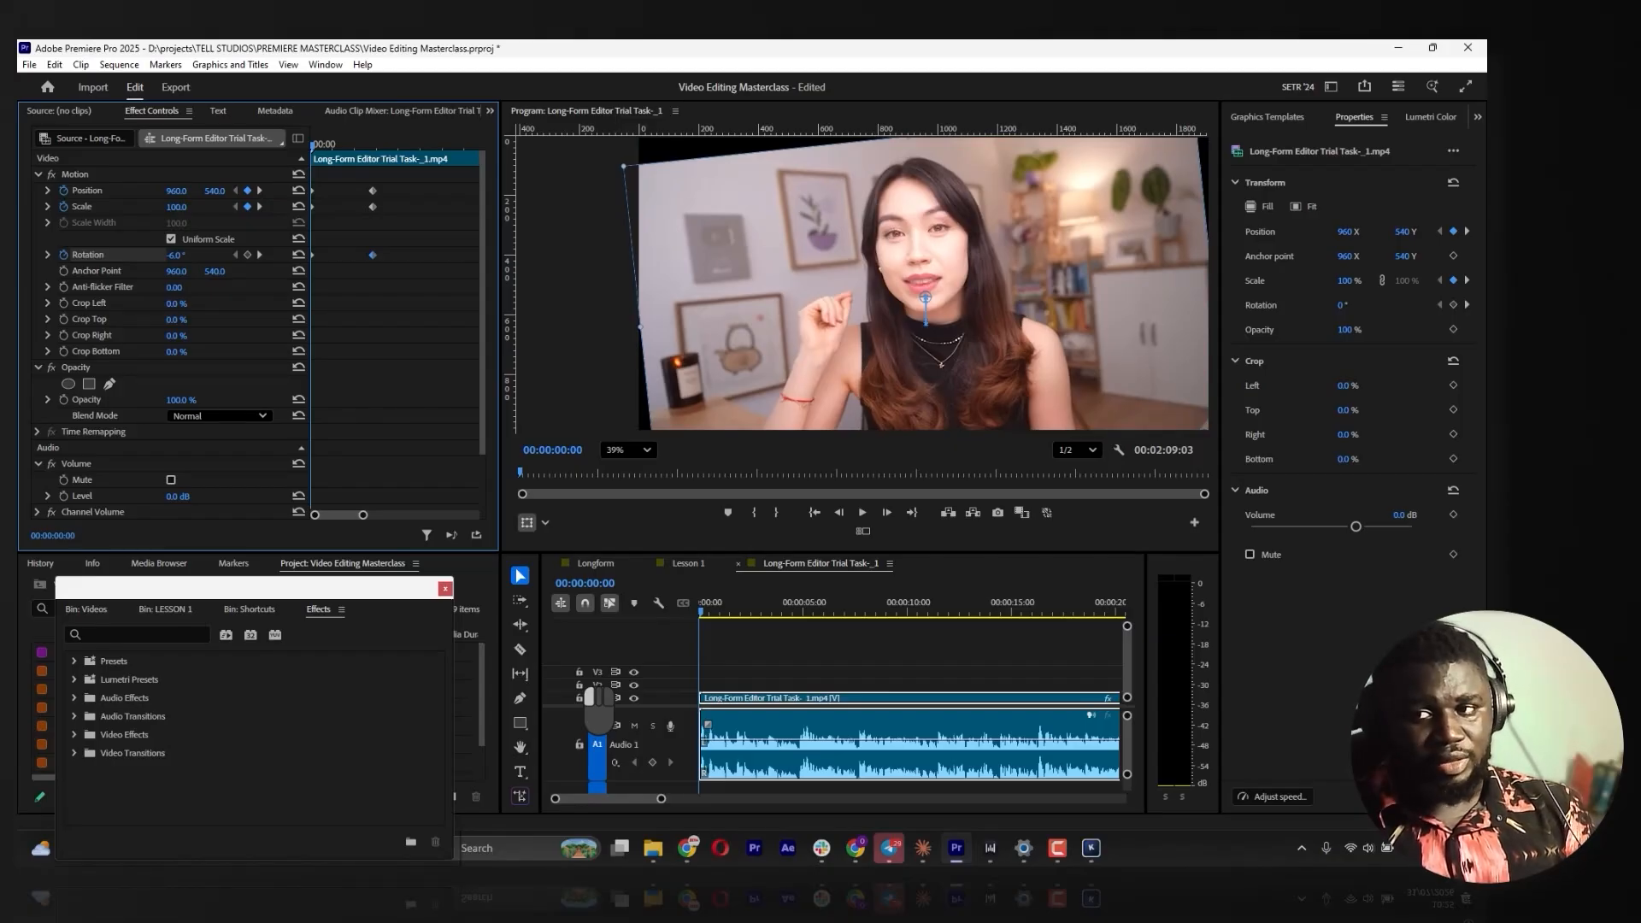
Set the clip's starting keyframes to Rotation -11° and Scale 132, and play the animation through its second keyframes
drag(176, 265, 248, 217)
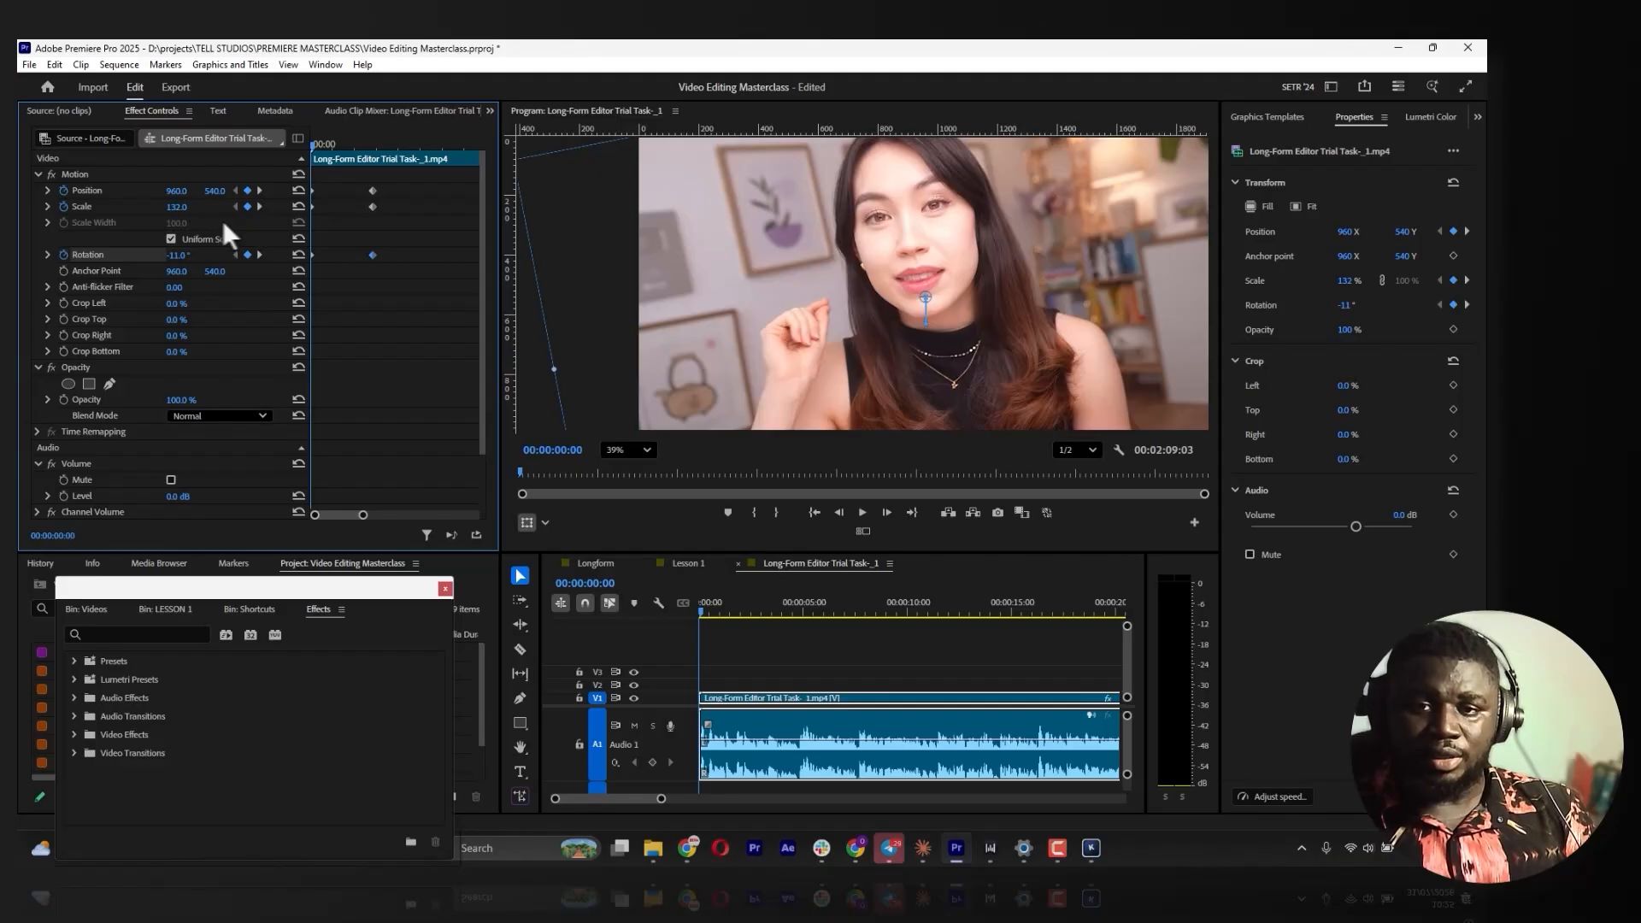
key(space)
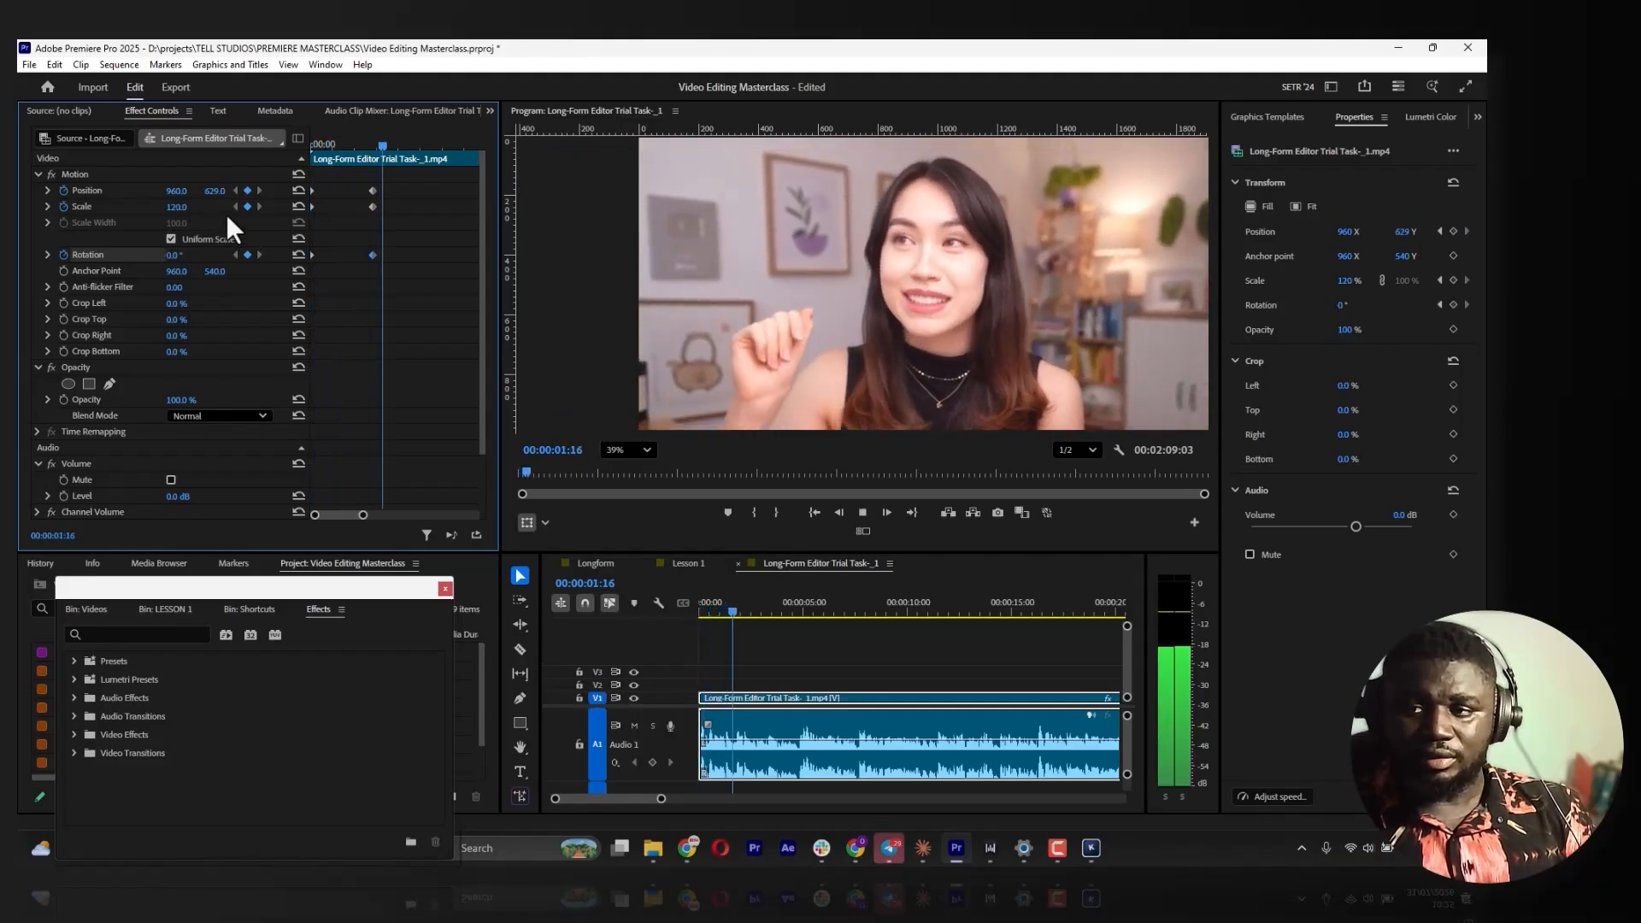
key(space)
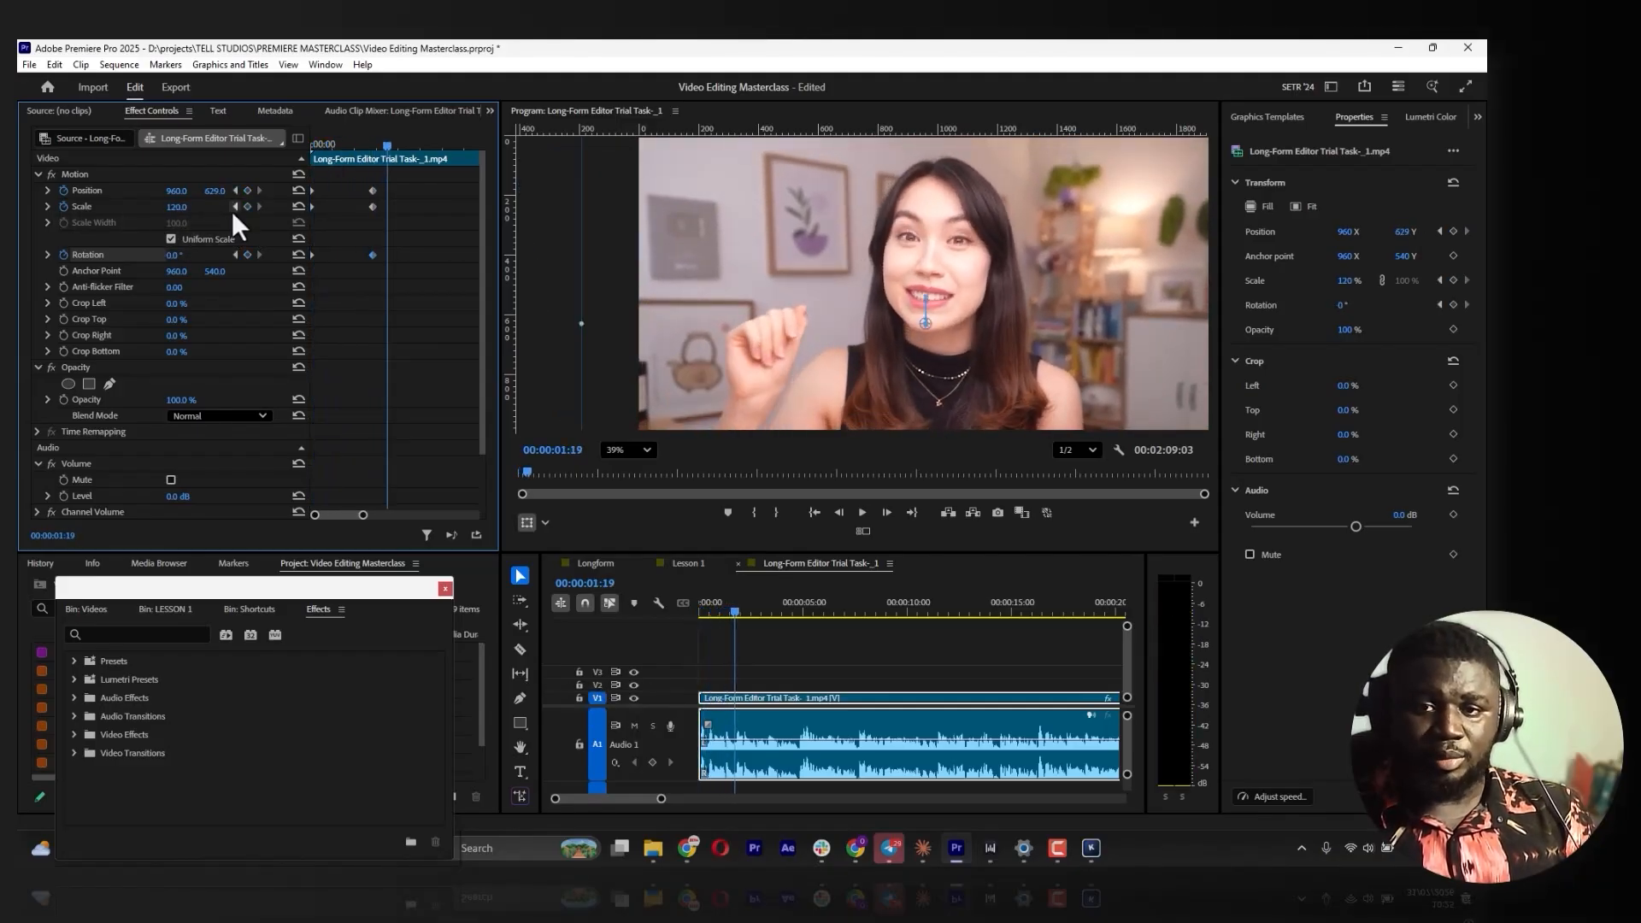
Set the second keyframes to Scale 100 and vertical Position 540, return to the start and save the project
click(234, 208)
click(177, 207)
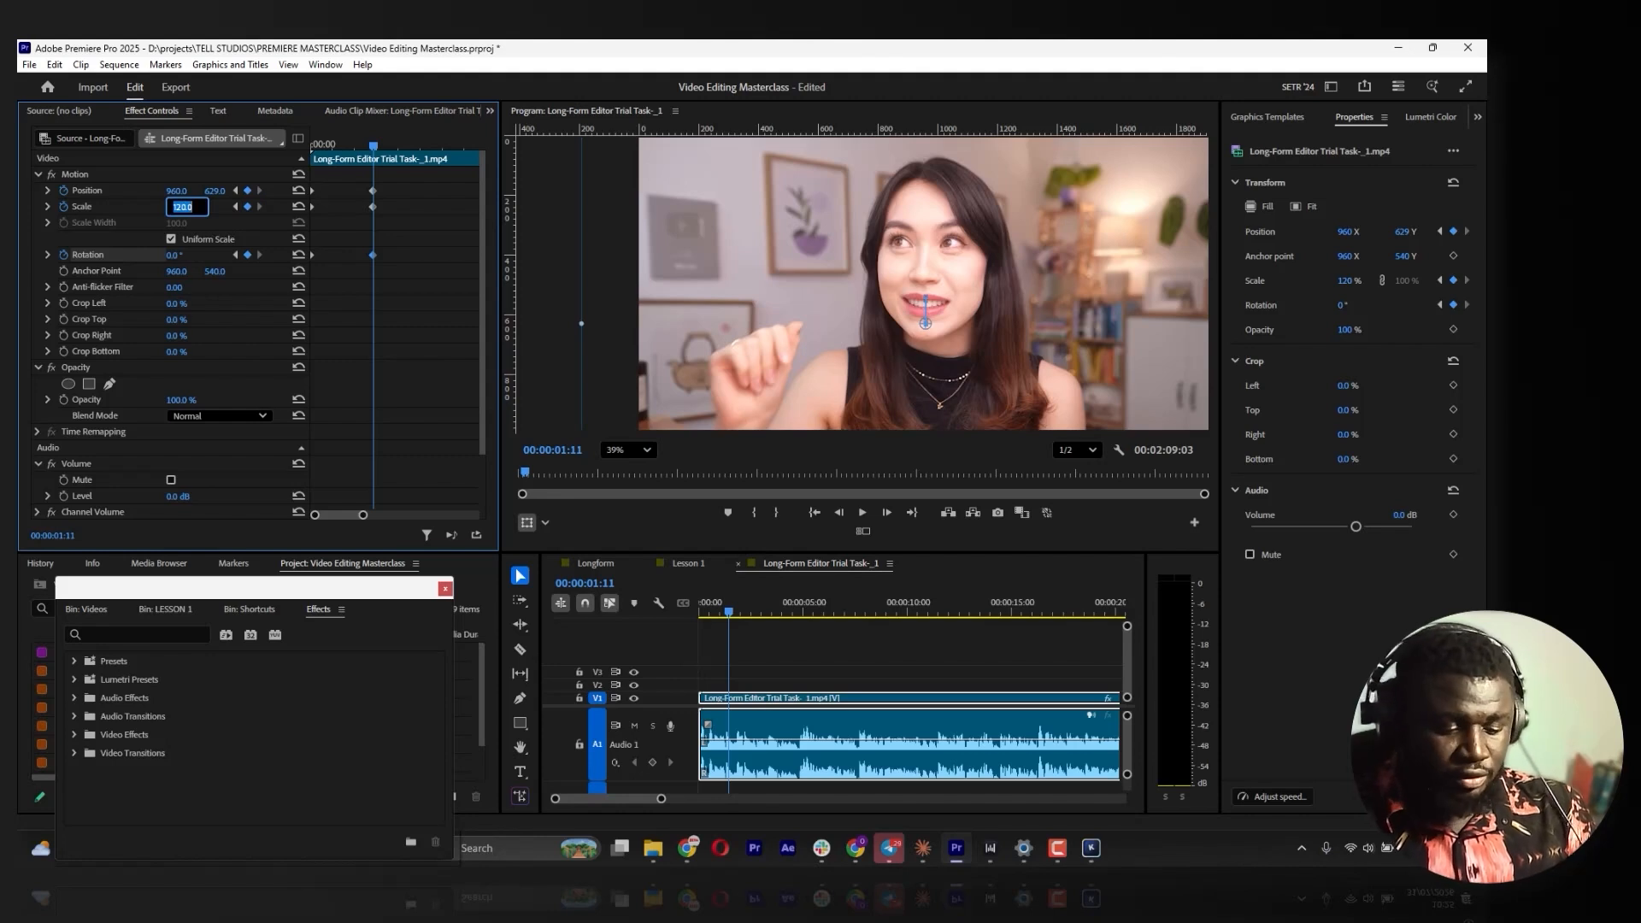
text(100)
key(Return)
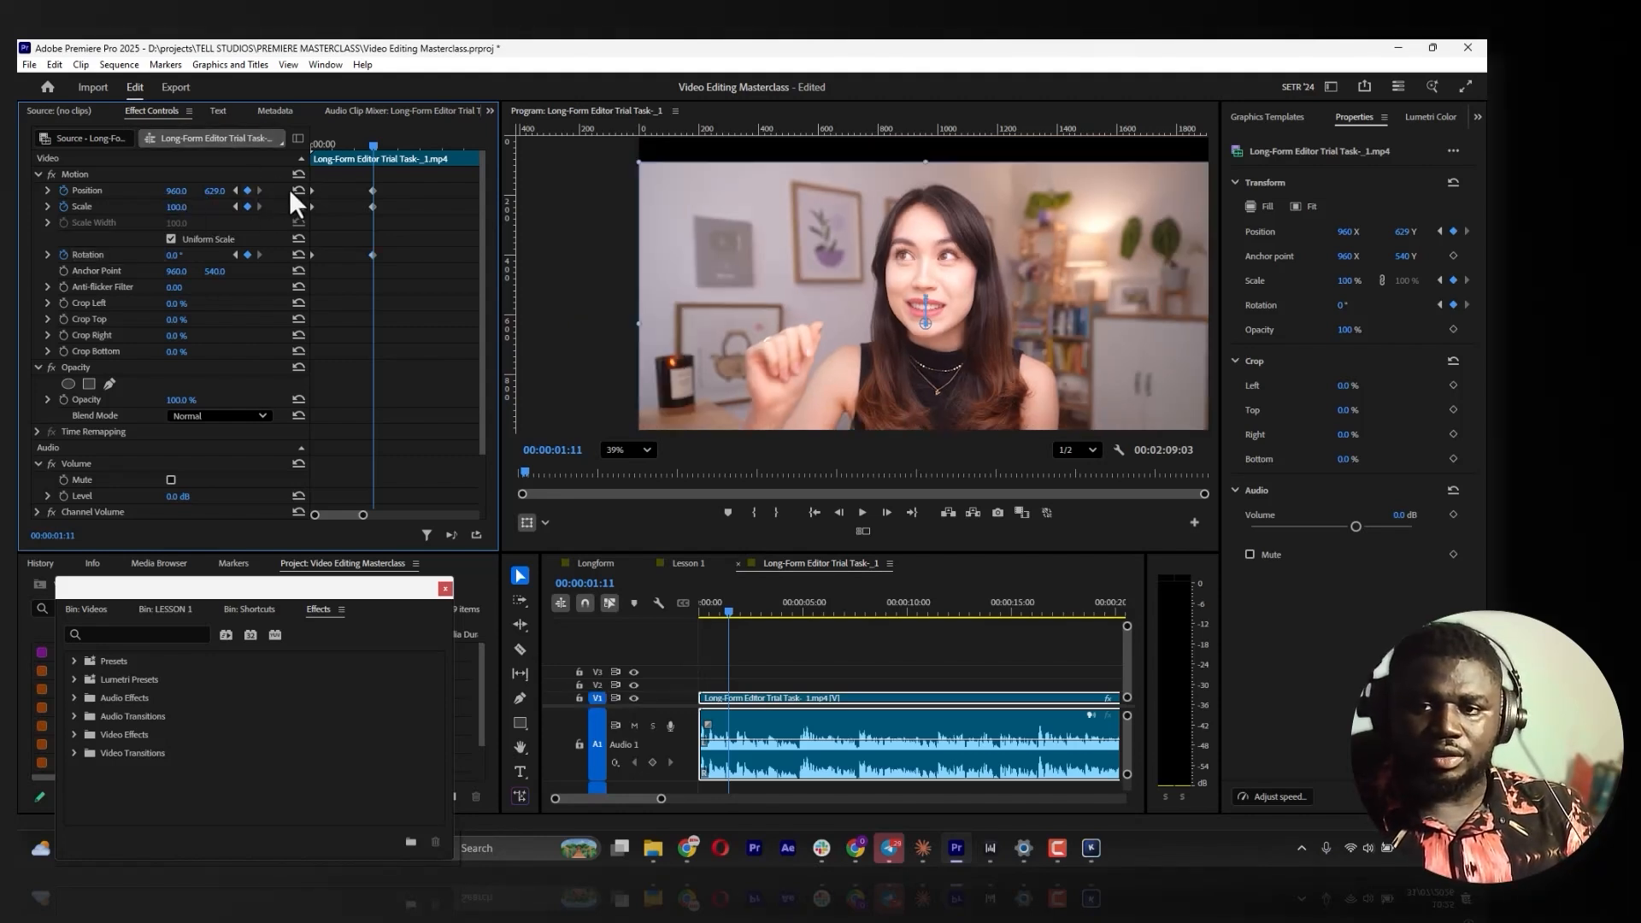
key(Home)
key(ctrl+s)
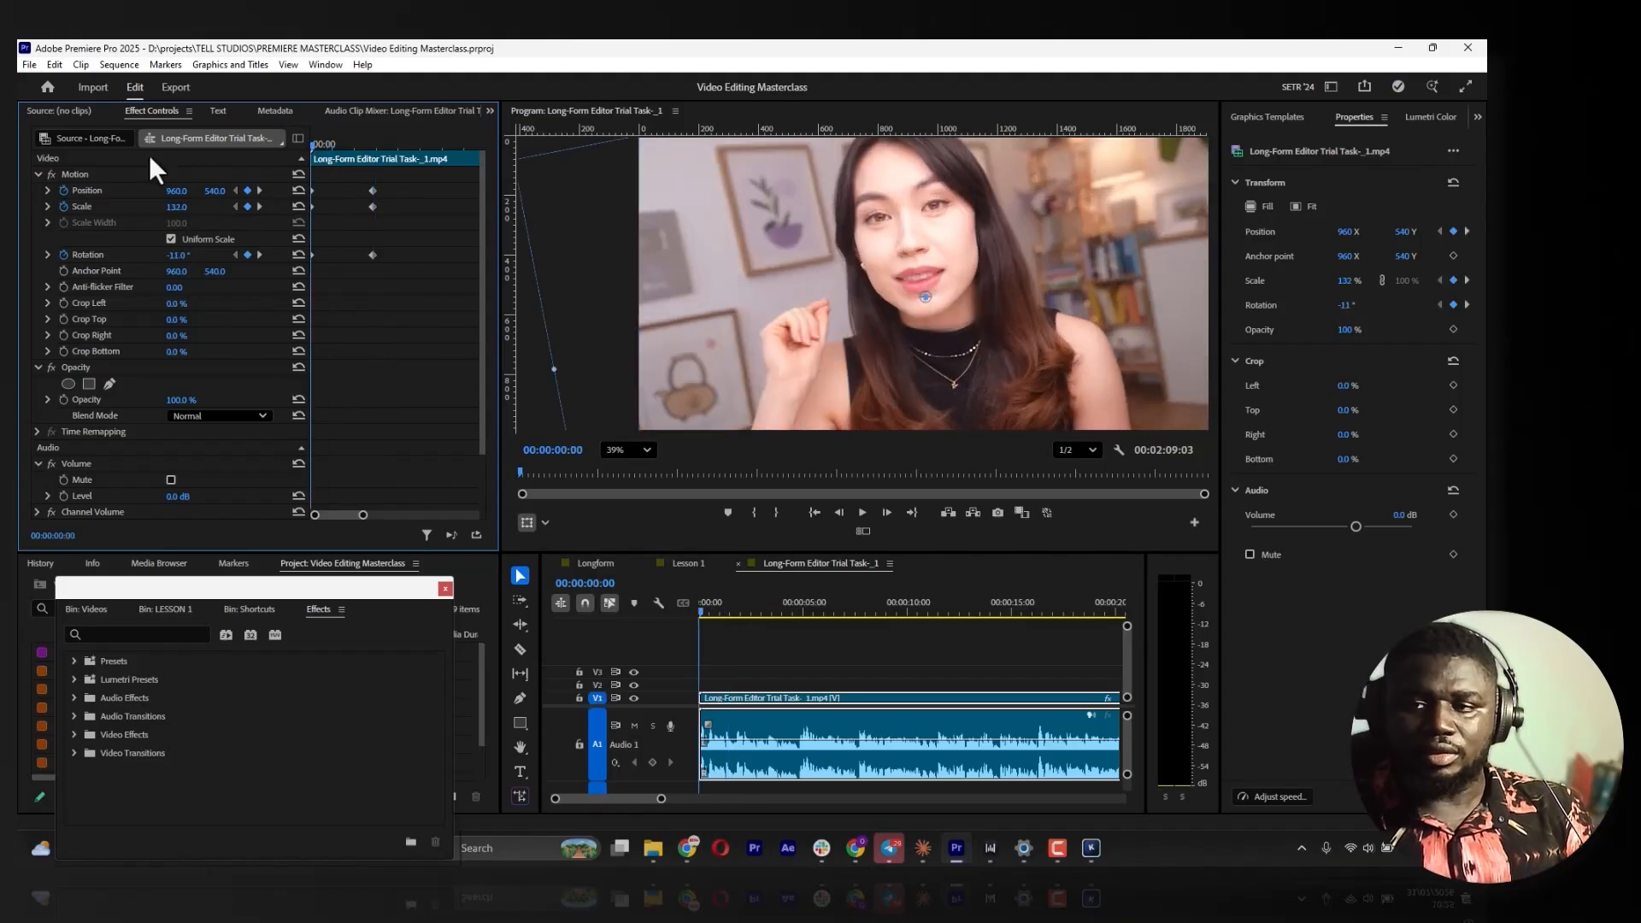
Play the tilted zoom-out animation twice from the beginning of the clip
key(space)
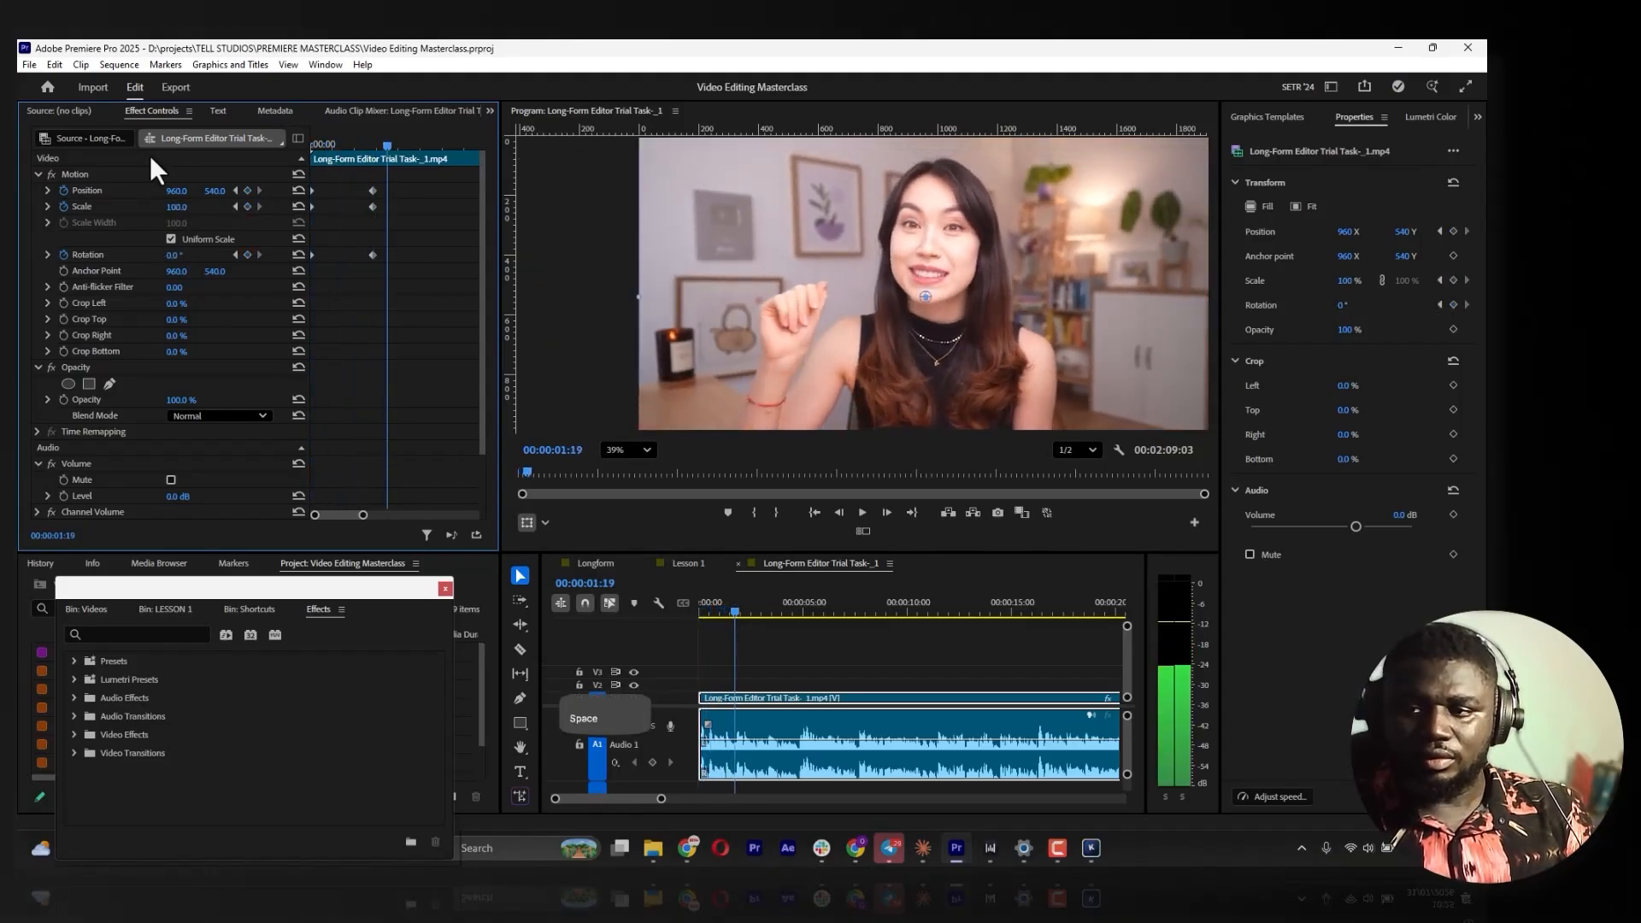
click(322, 146)
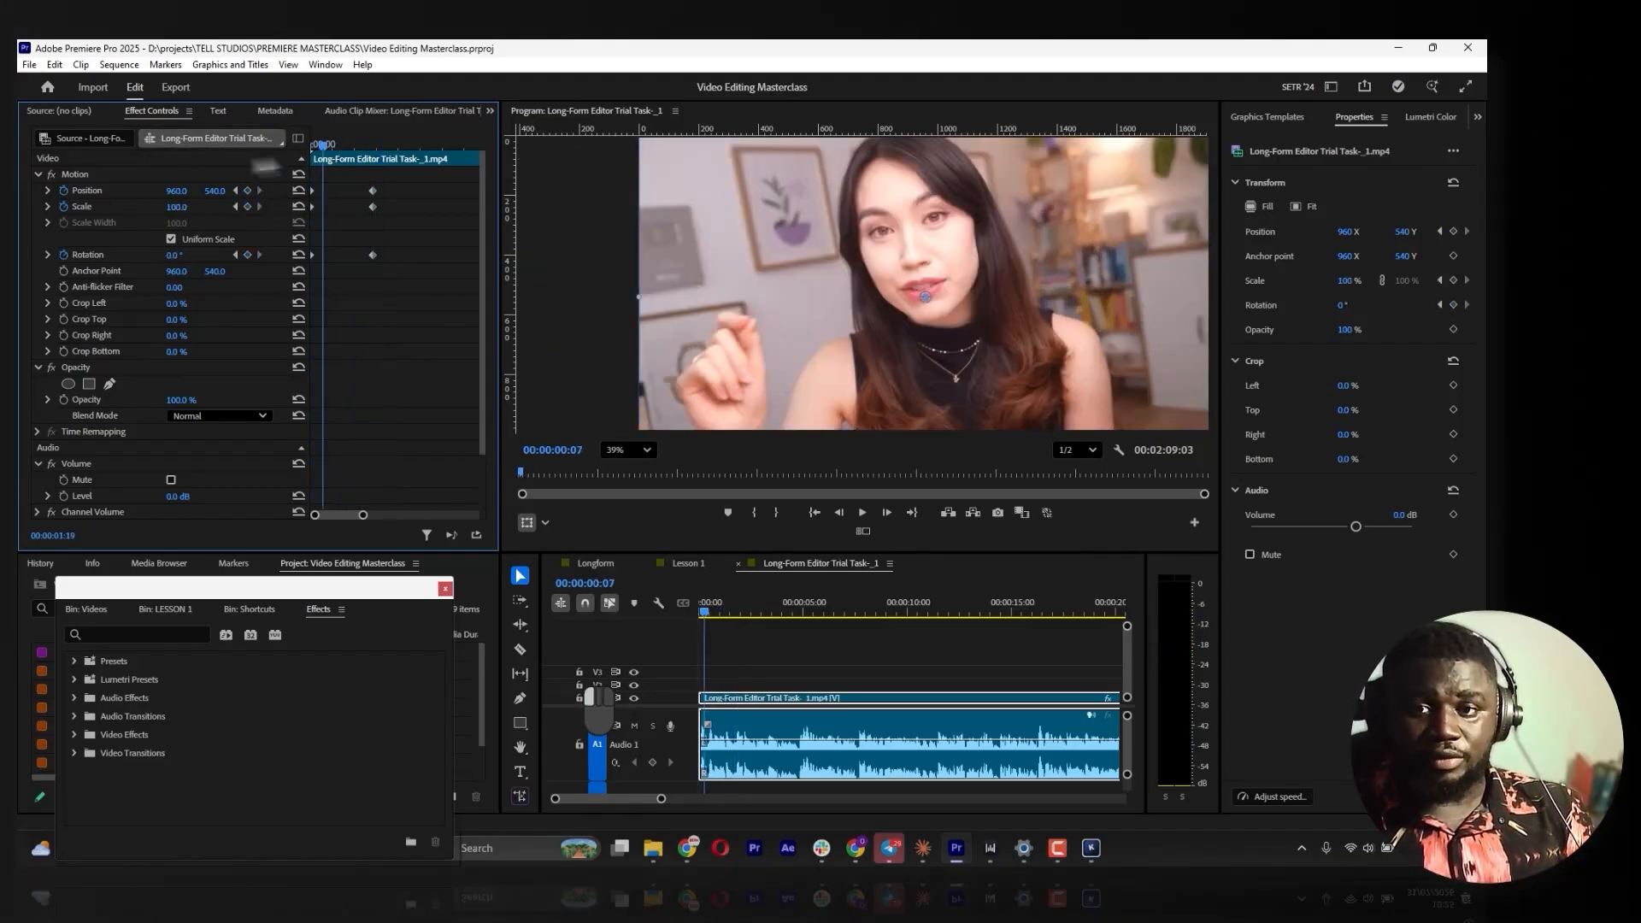
key(space)
key(space)
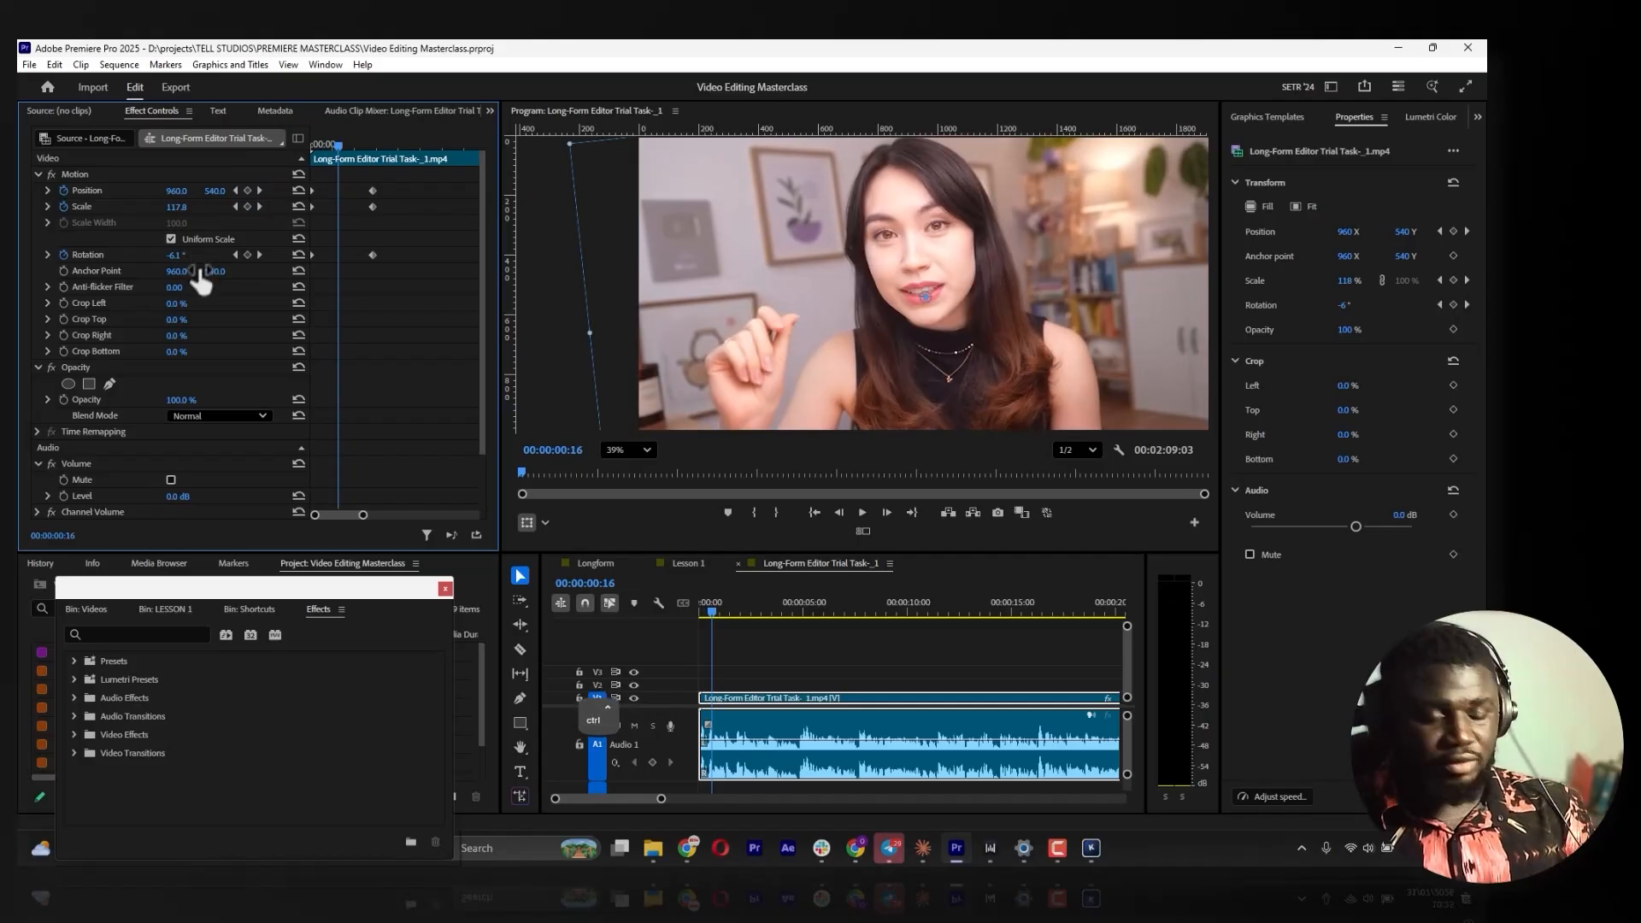
Undo back to the Position and Scale zoom-in without Rotation keyframes, and reselect the clip in the timeline
key(ctrl+z)
key(ctrl+z)
key(ctrl+z)
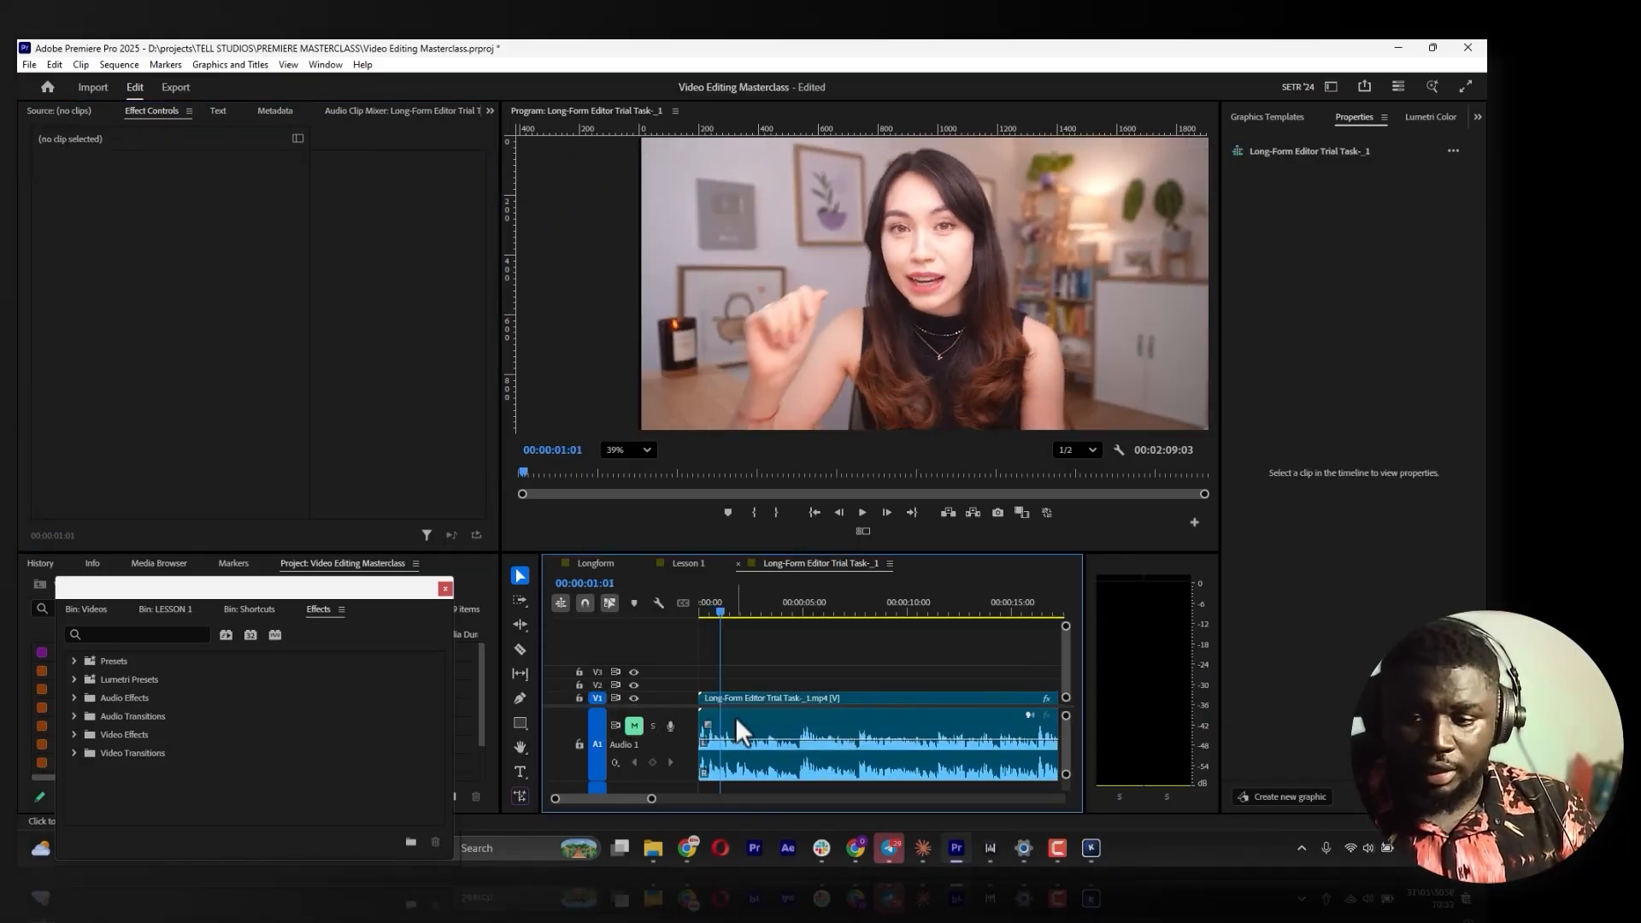
click(737, 715)
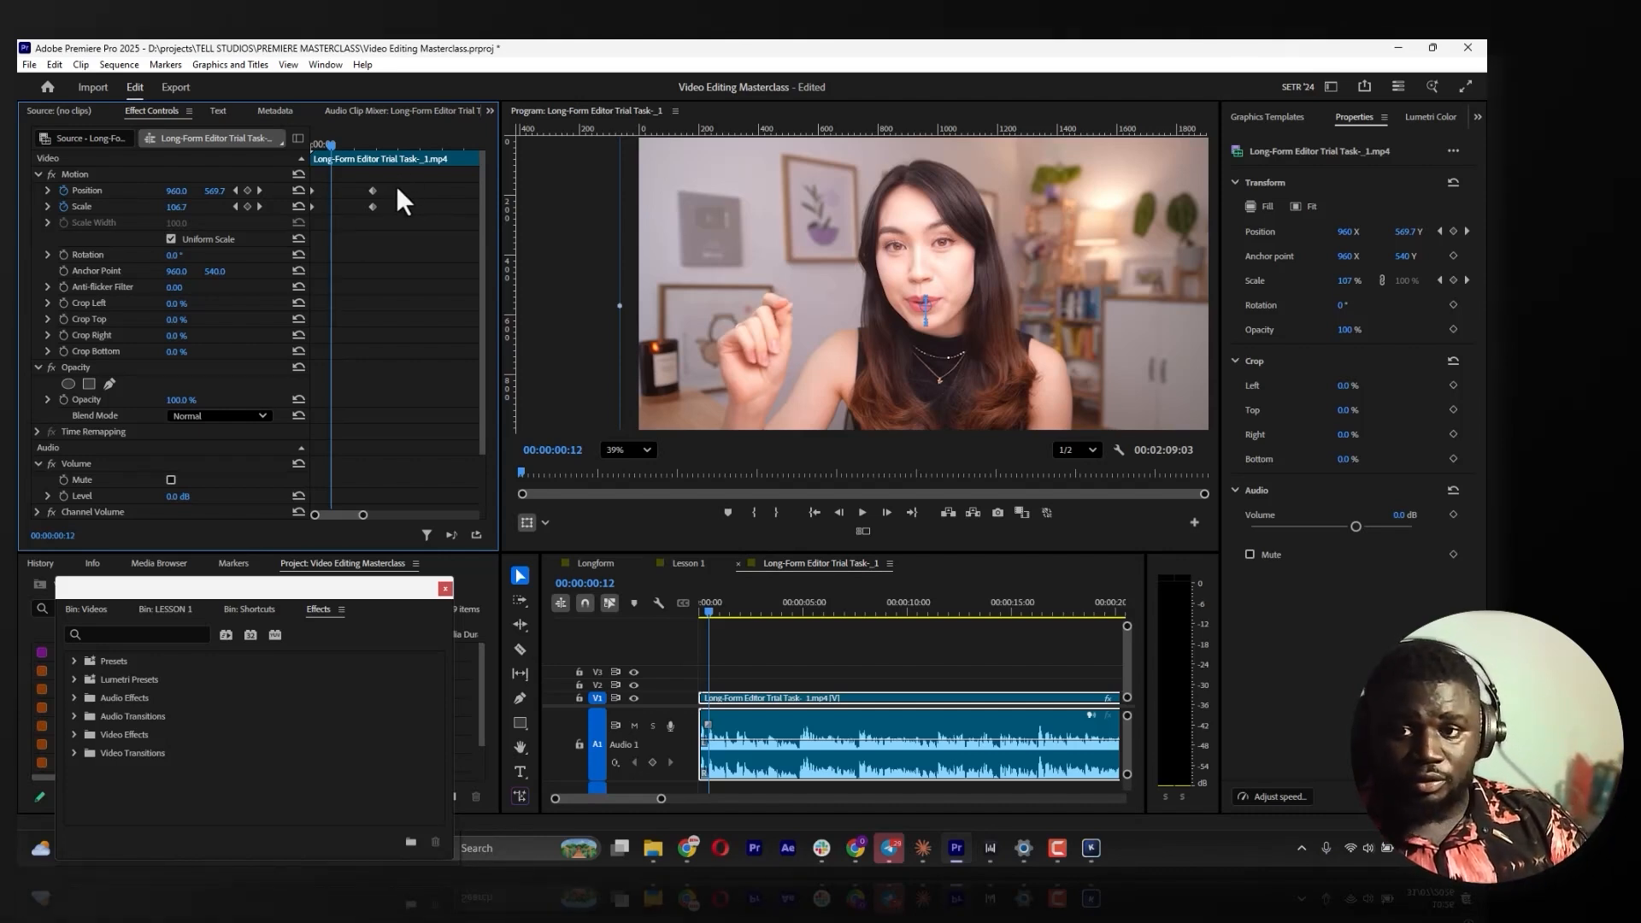
Select the second Position and Scale keyframes and play the zoom-in from the start to check its speed
drag(382, 186, 370, 212)
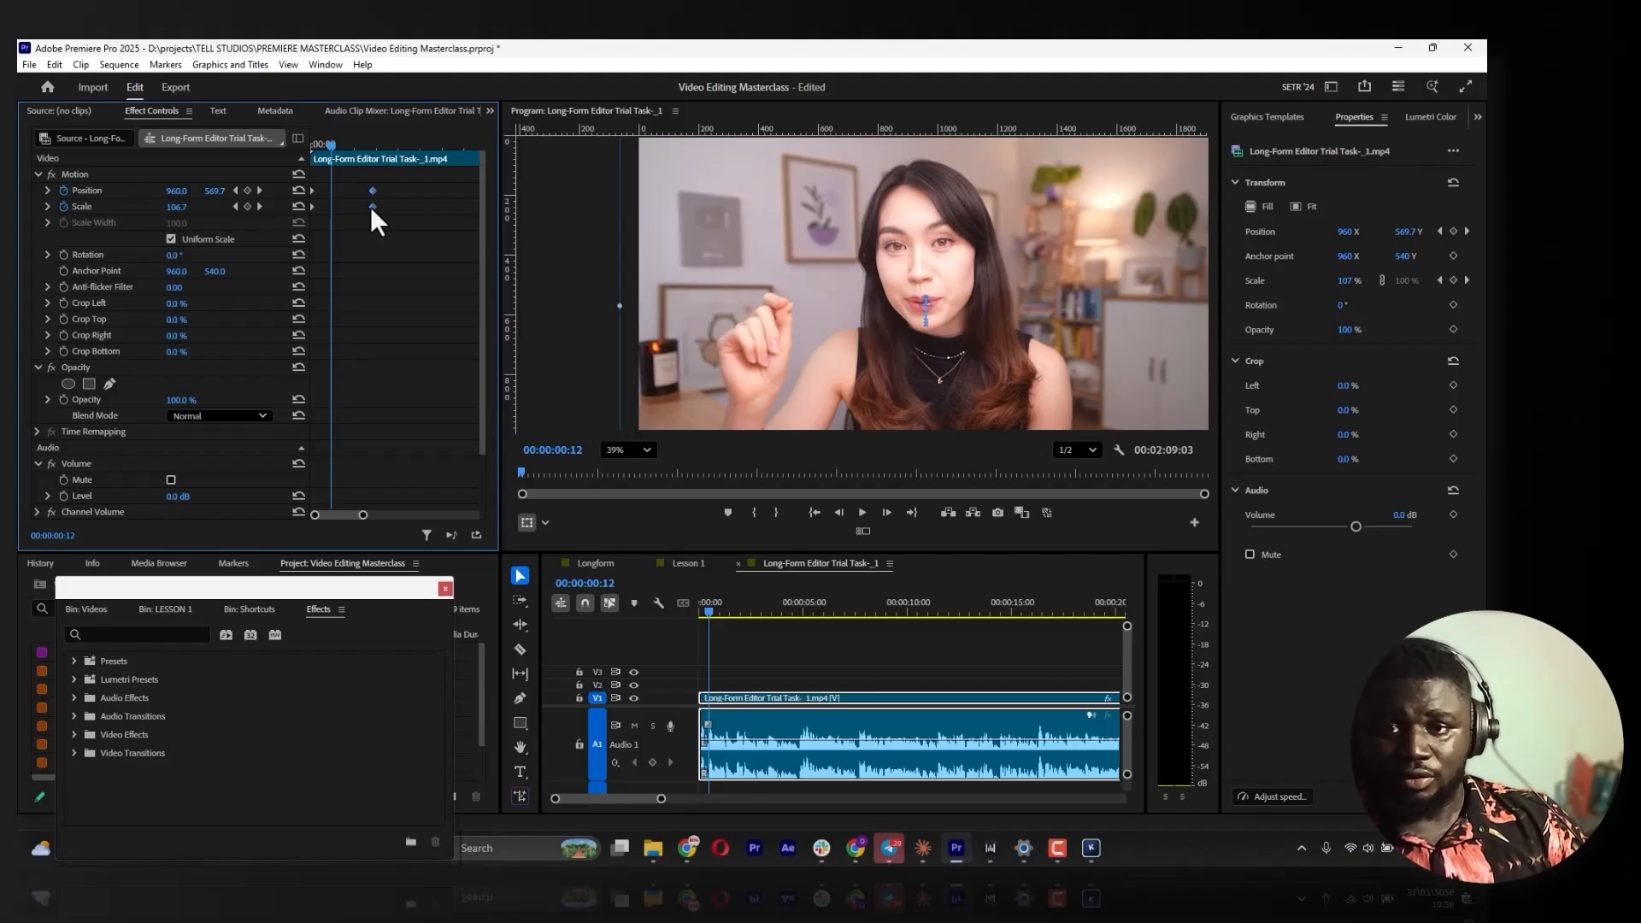
key(space)
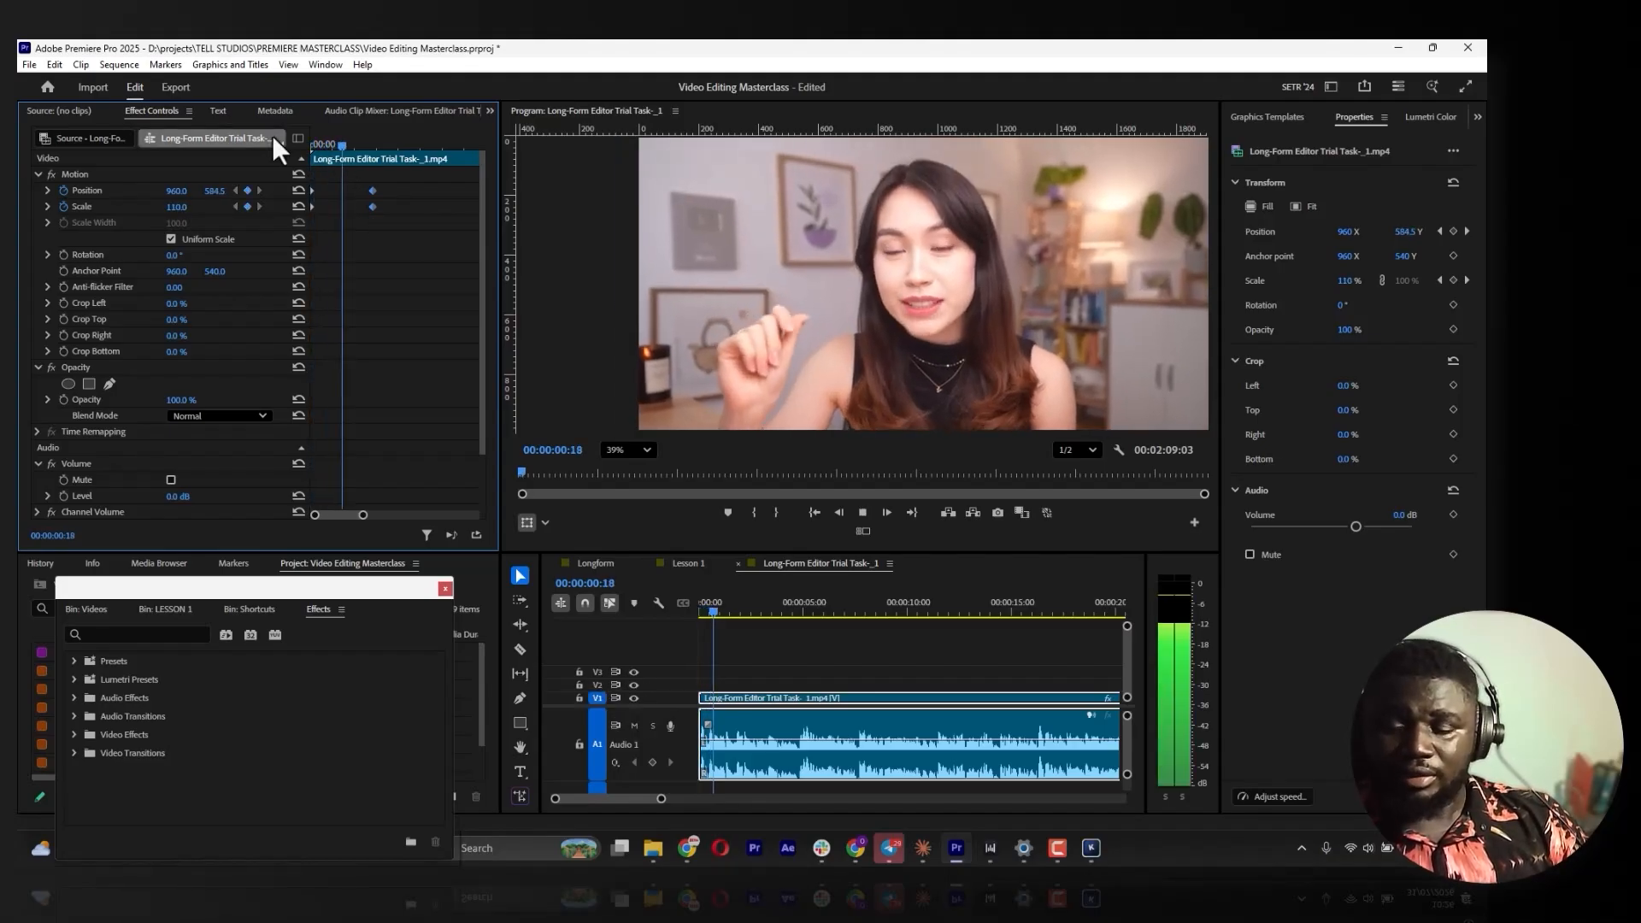
key(space)
drag(360, 148, 284, 152)
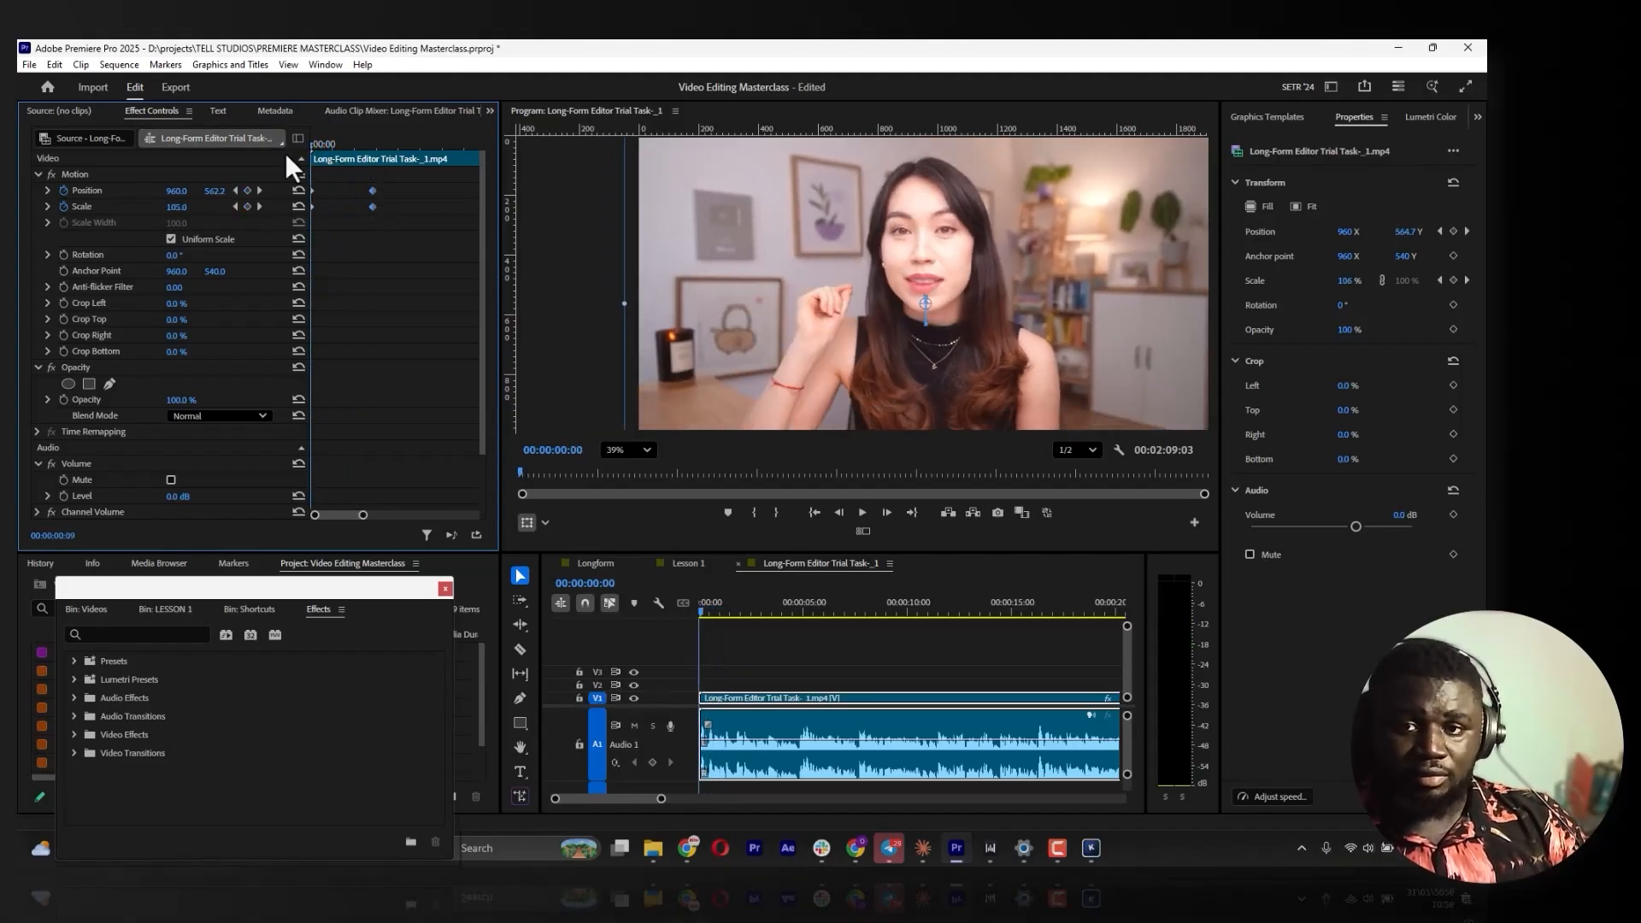
key(space)
key(space)
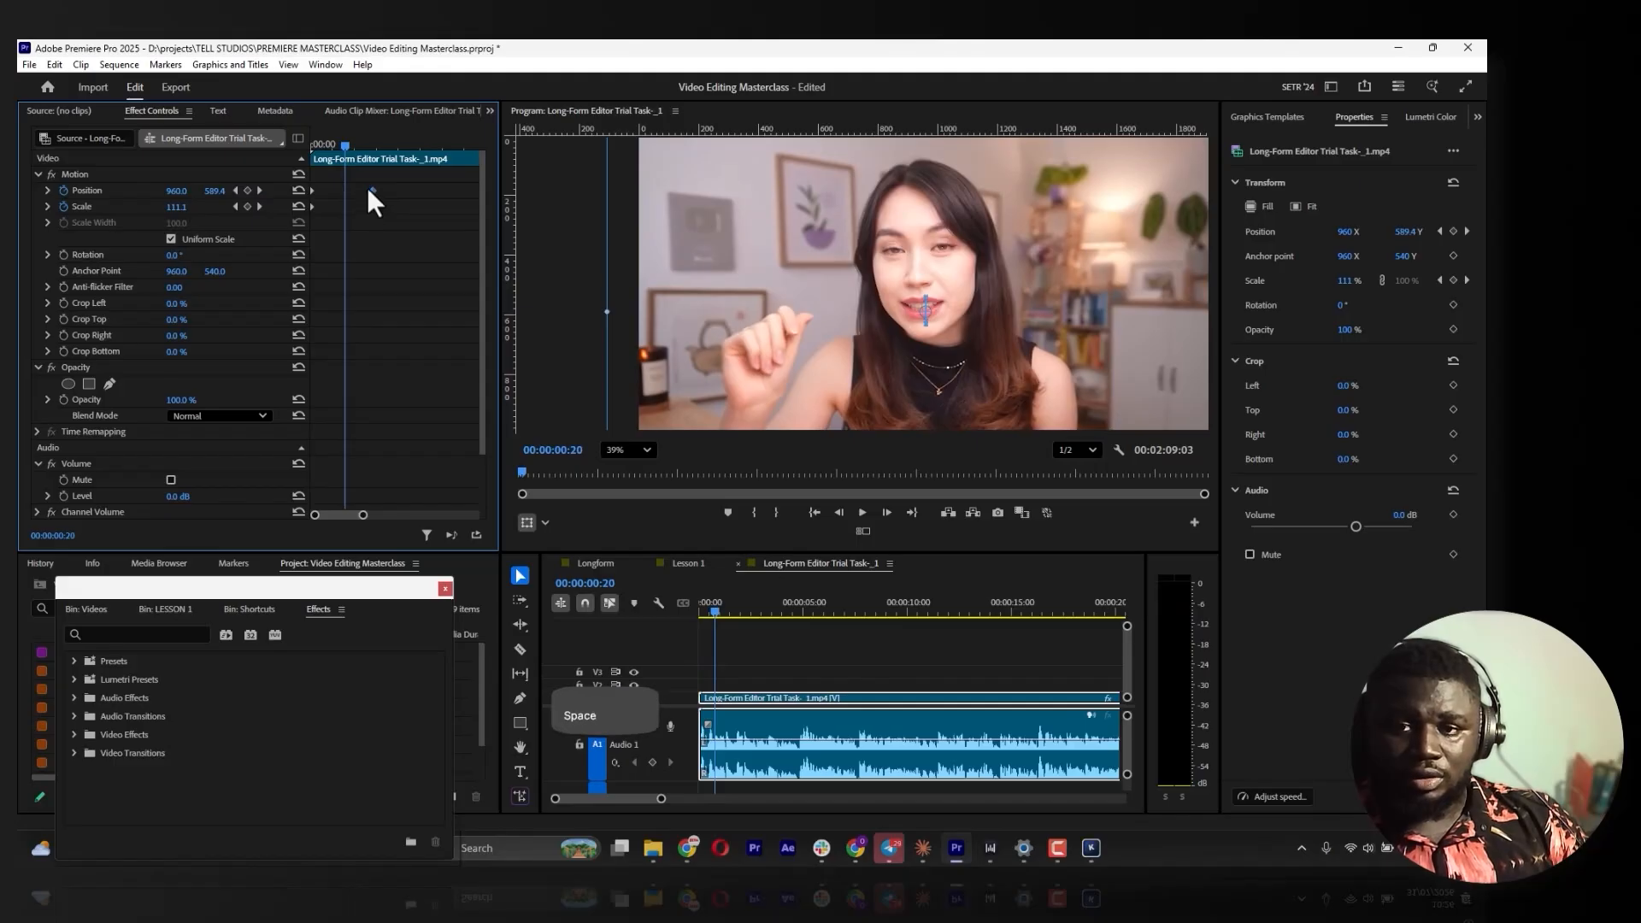
Move the second Position and Scale keyframes earlier to about 00:00:00:12 and play the faster zoom-in
drag(364, 175, 331, 209)
key(space)
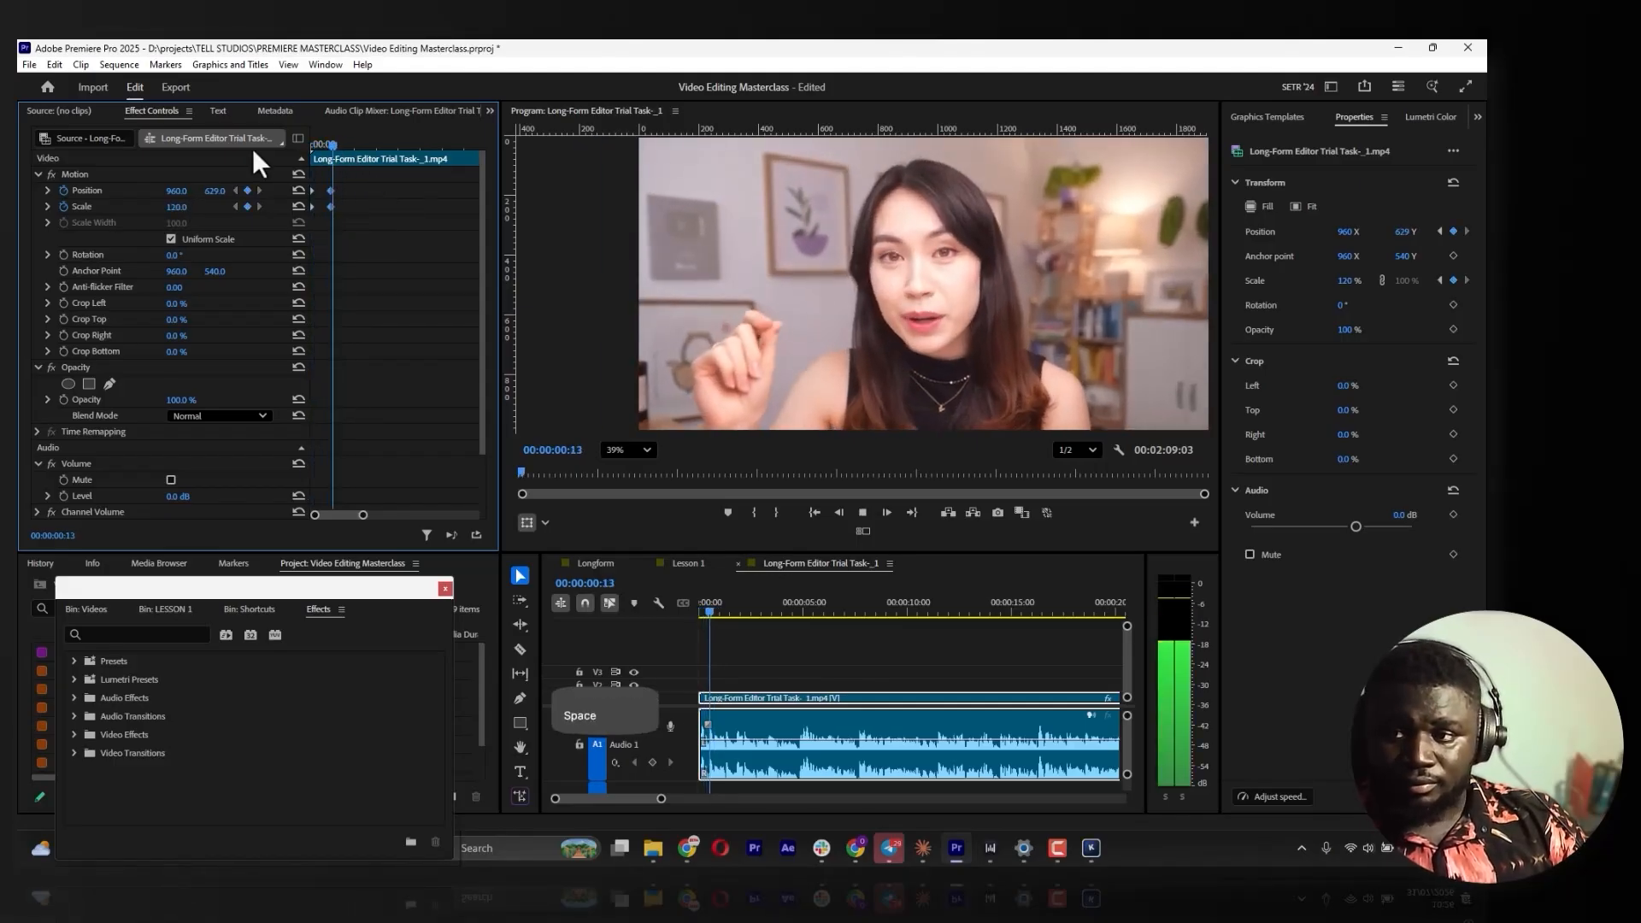
key(space)
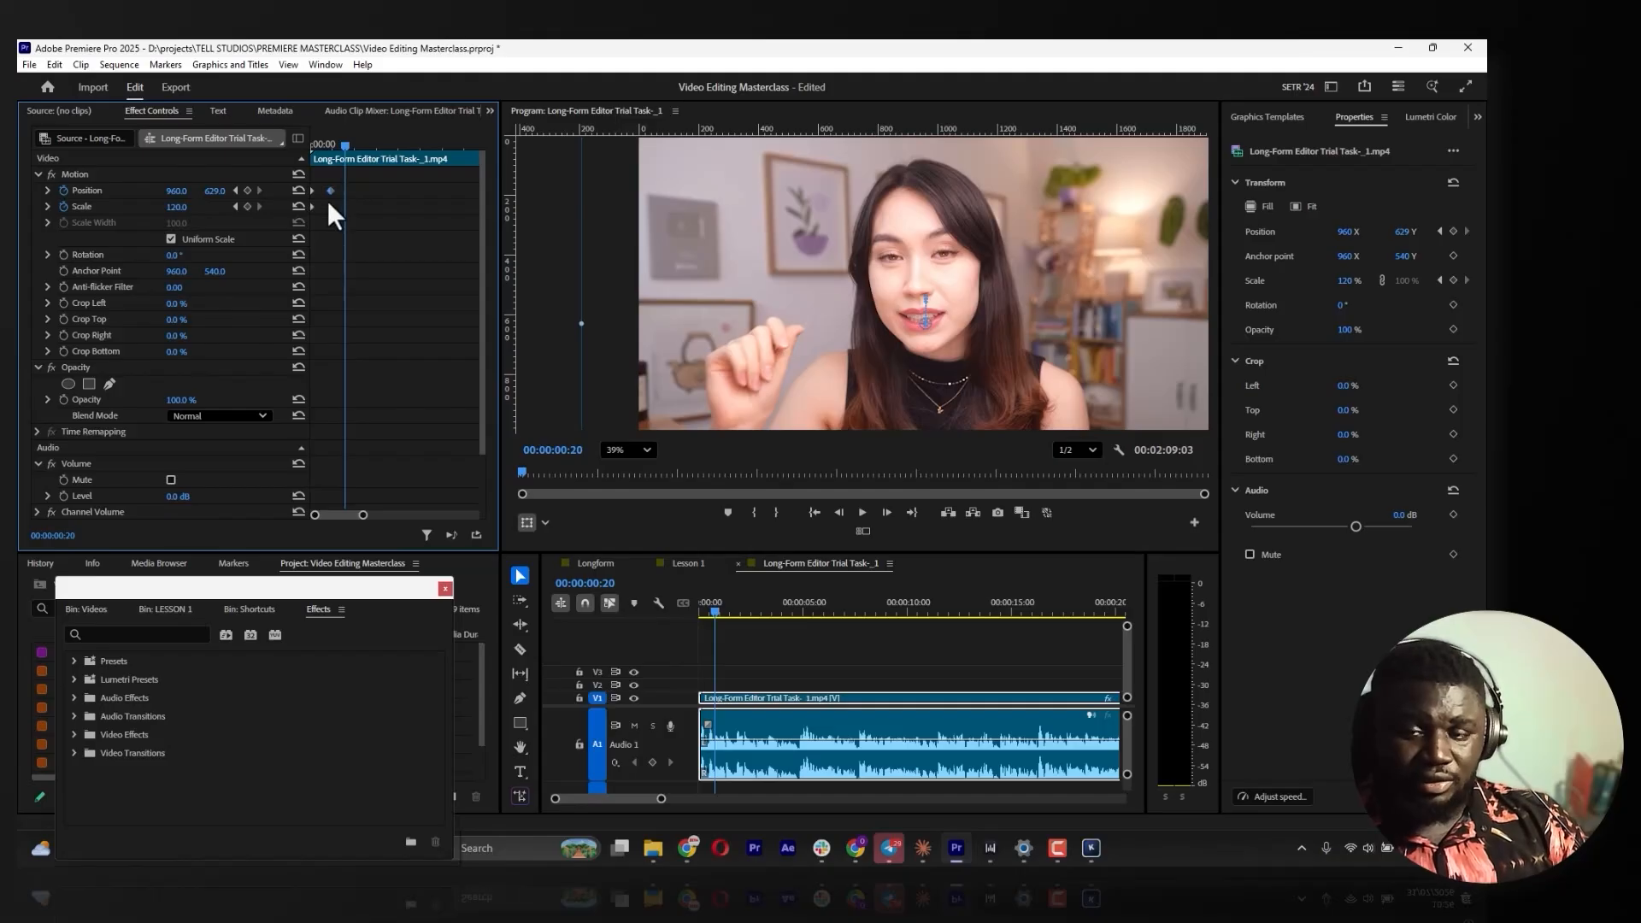
Move the second Position and Scale keyframes to about 00:00:00:24 and play the retimed zoom-in
drag(333, 208, 352, 212)
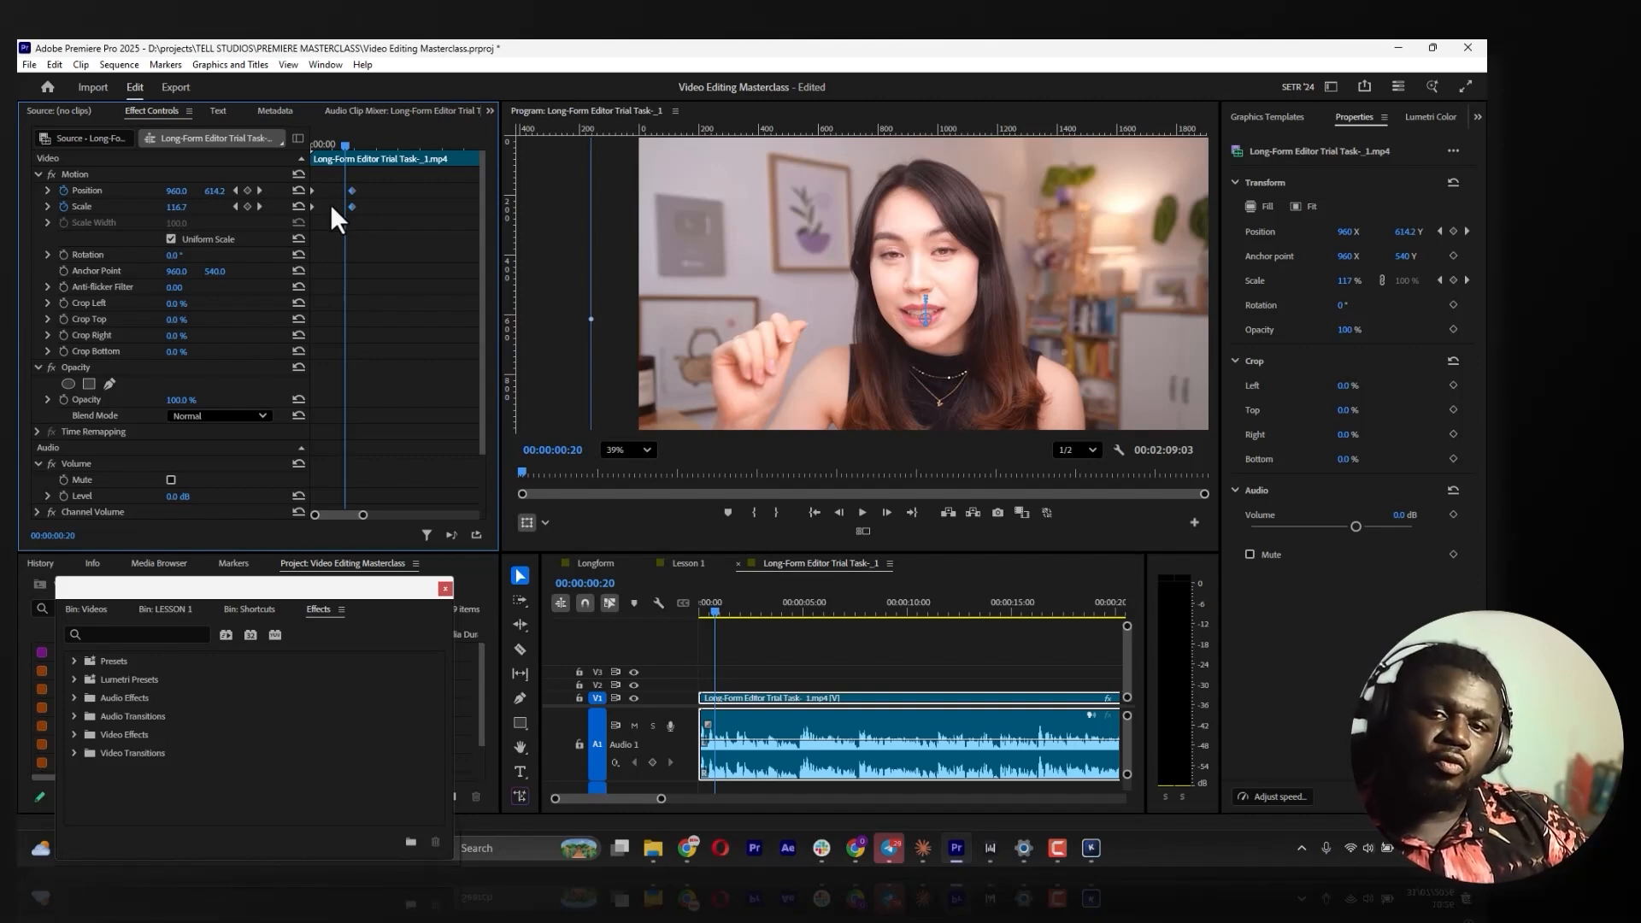
click(395, 205)
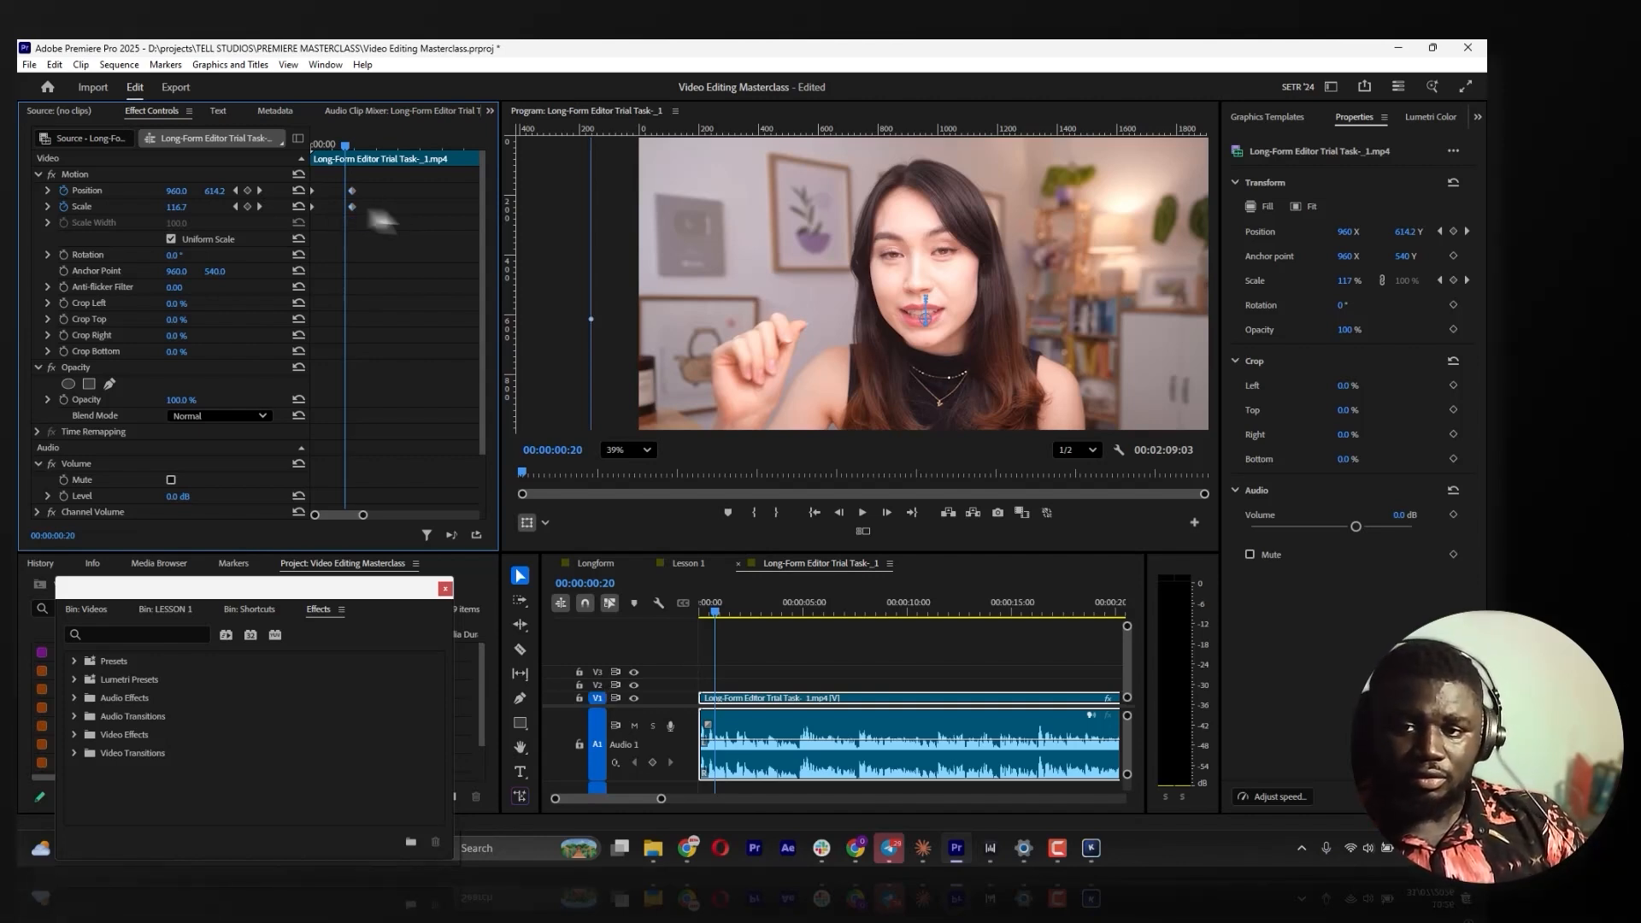
key(space)
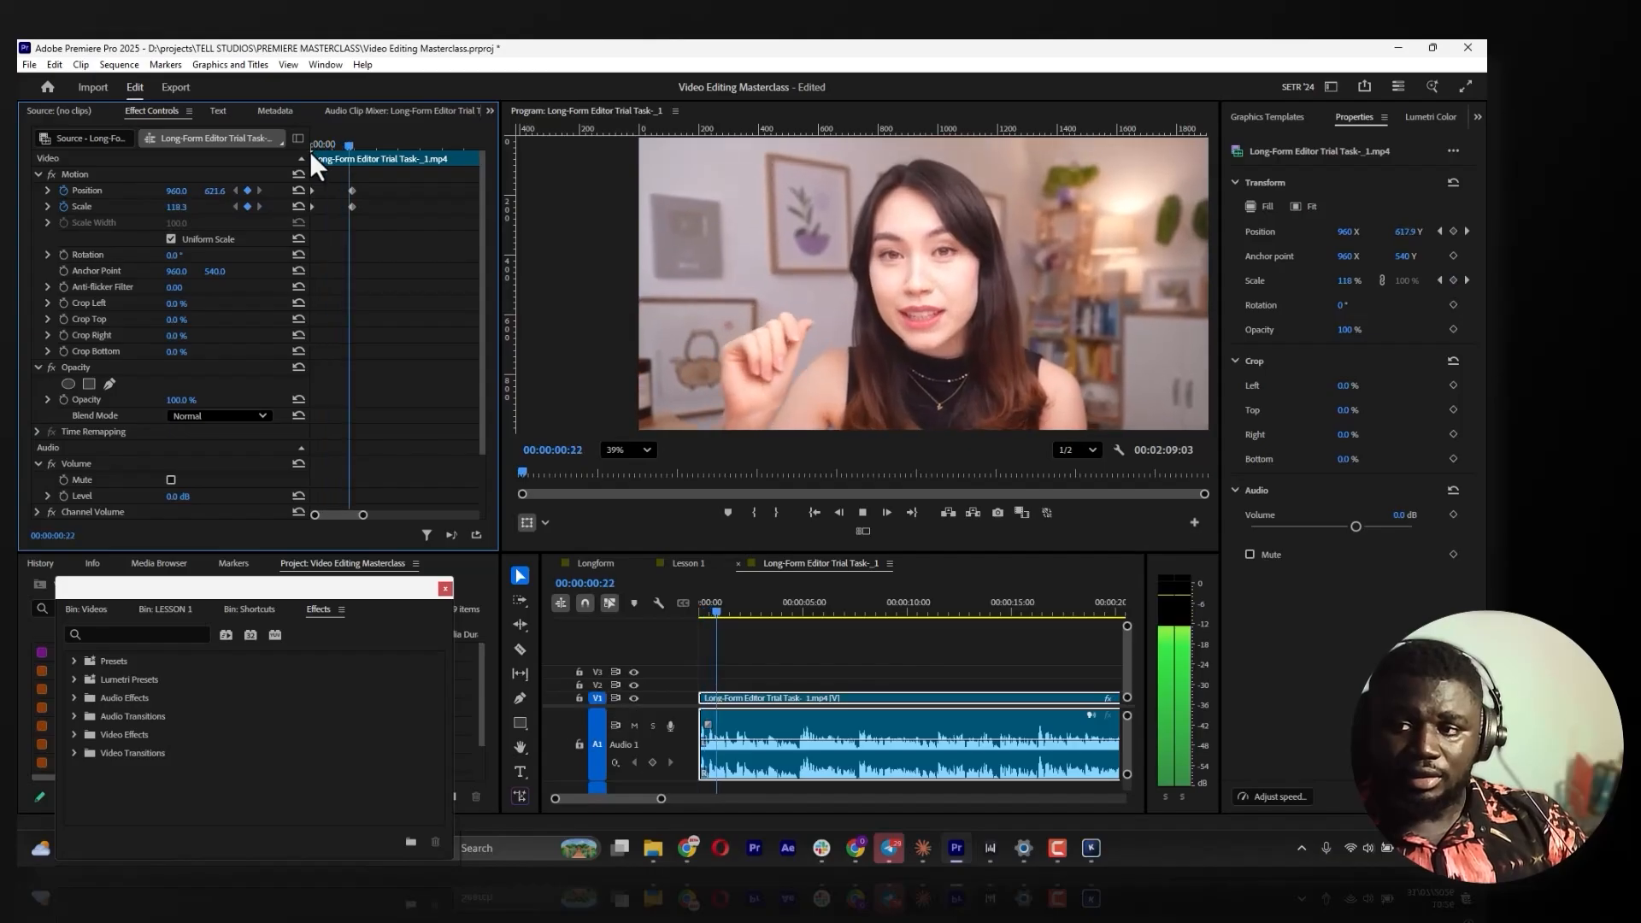
key(space)
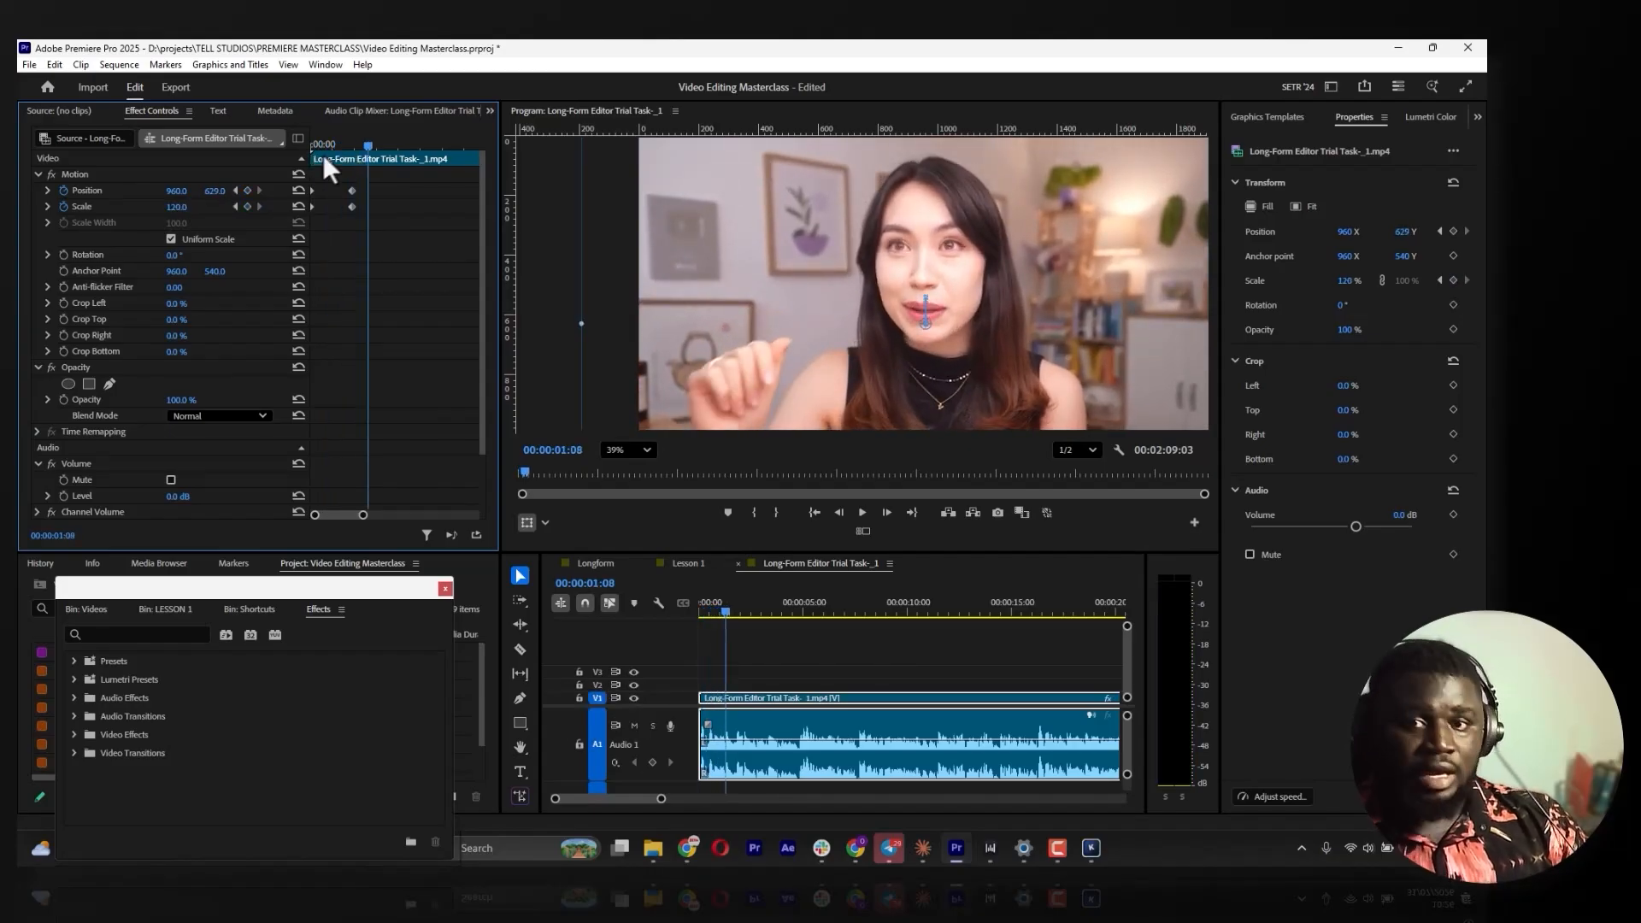
Expand Position's velocity graph, select its second keyframe and maximize the effect controls
click(47, 189)
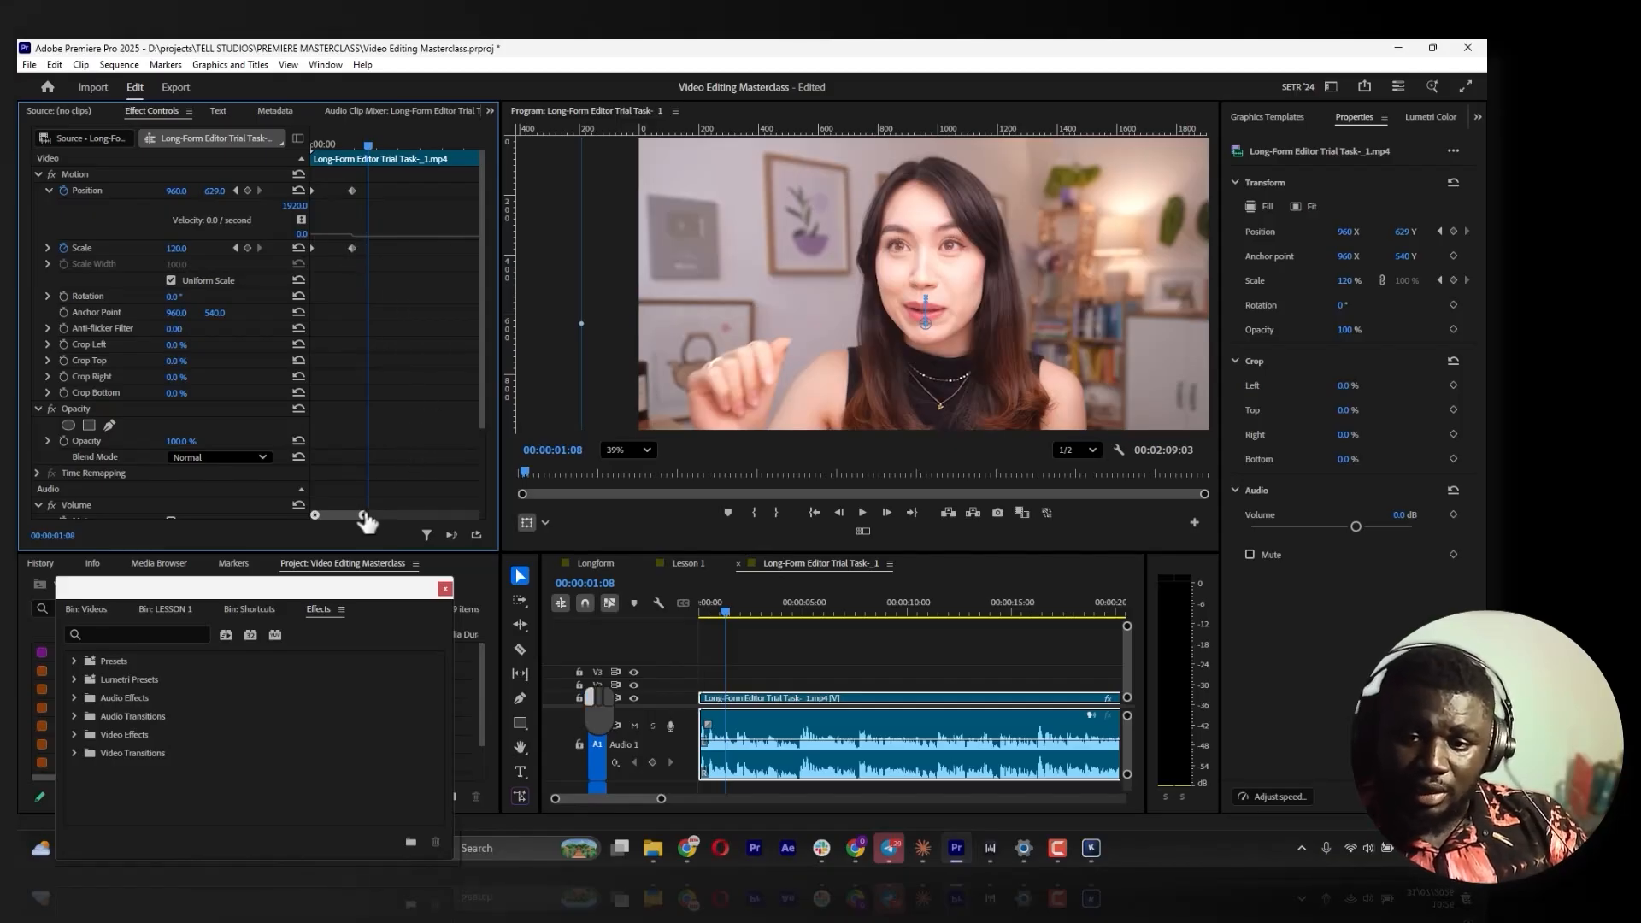
drag(363, 514, 362, 516)
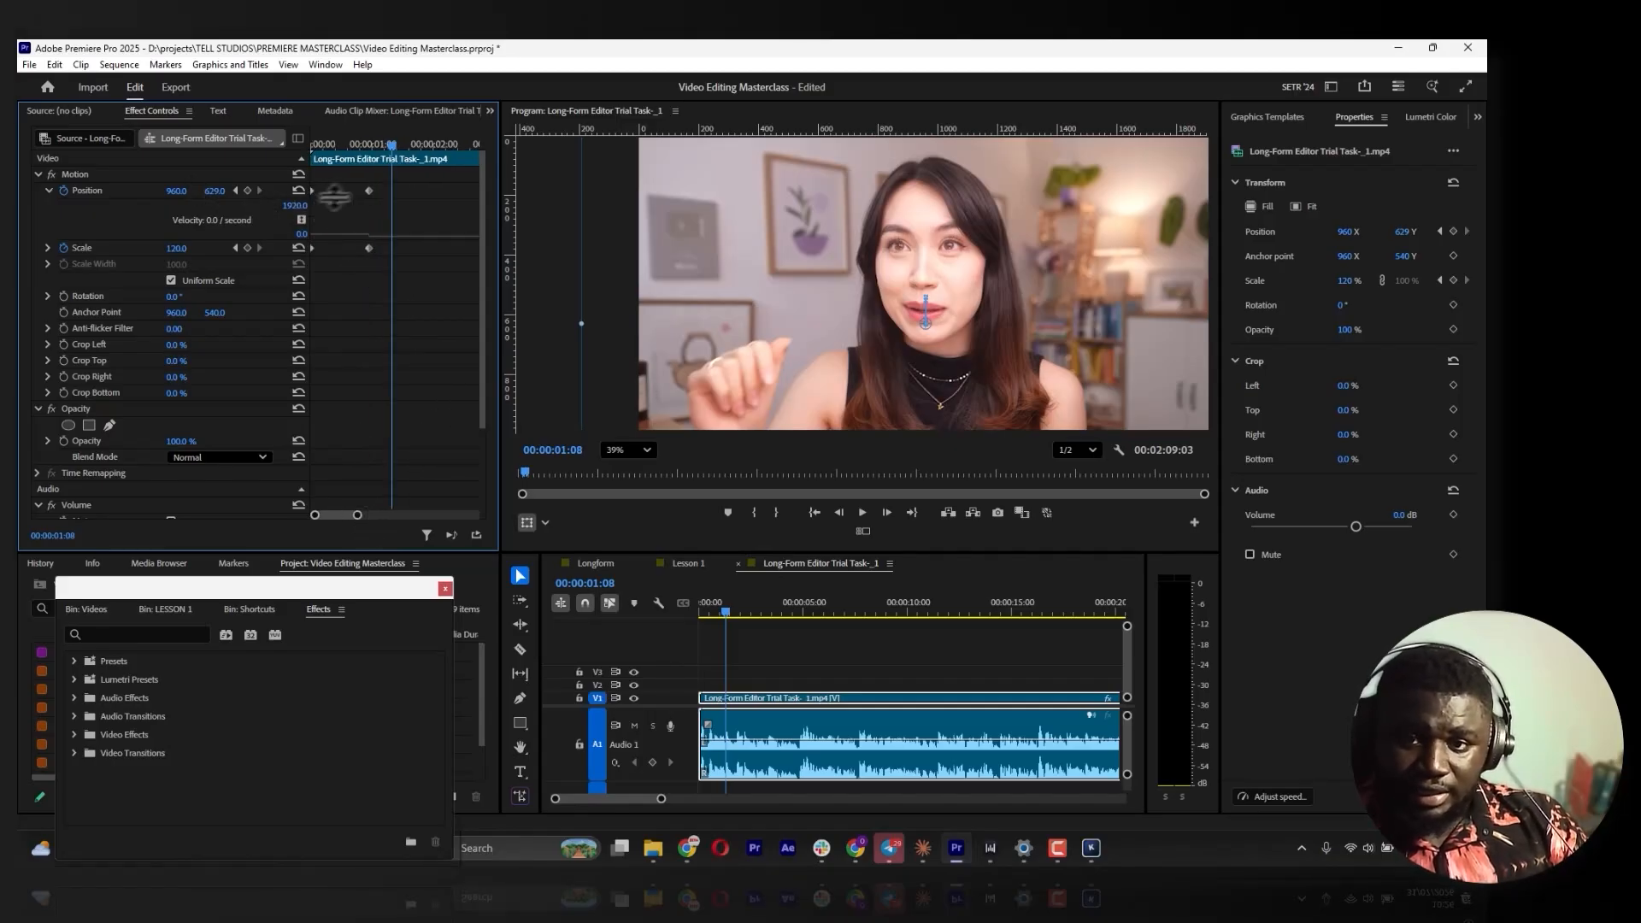
drag(380, 191, 224, 204)
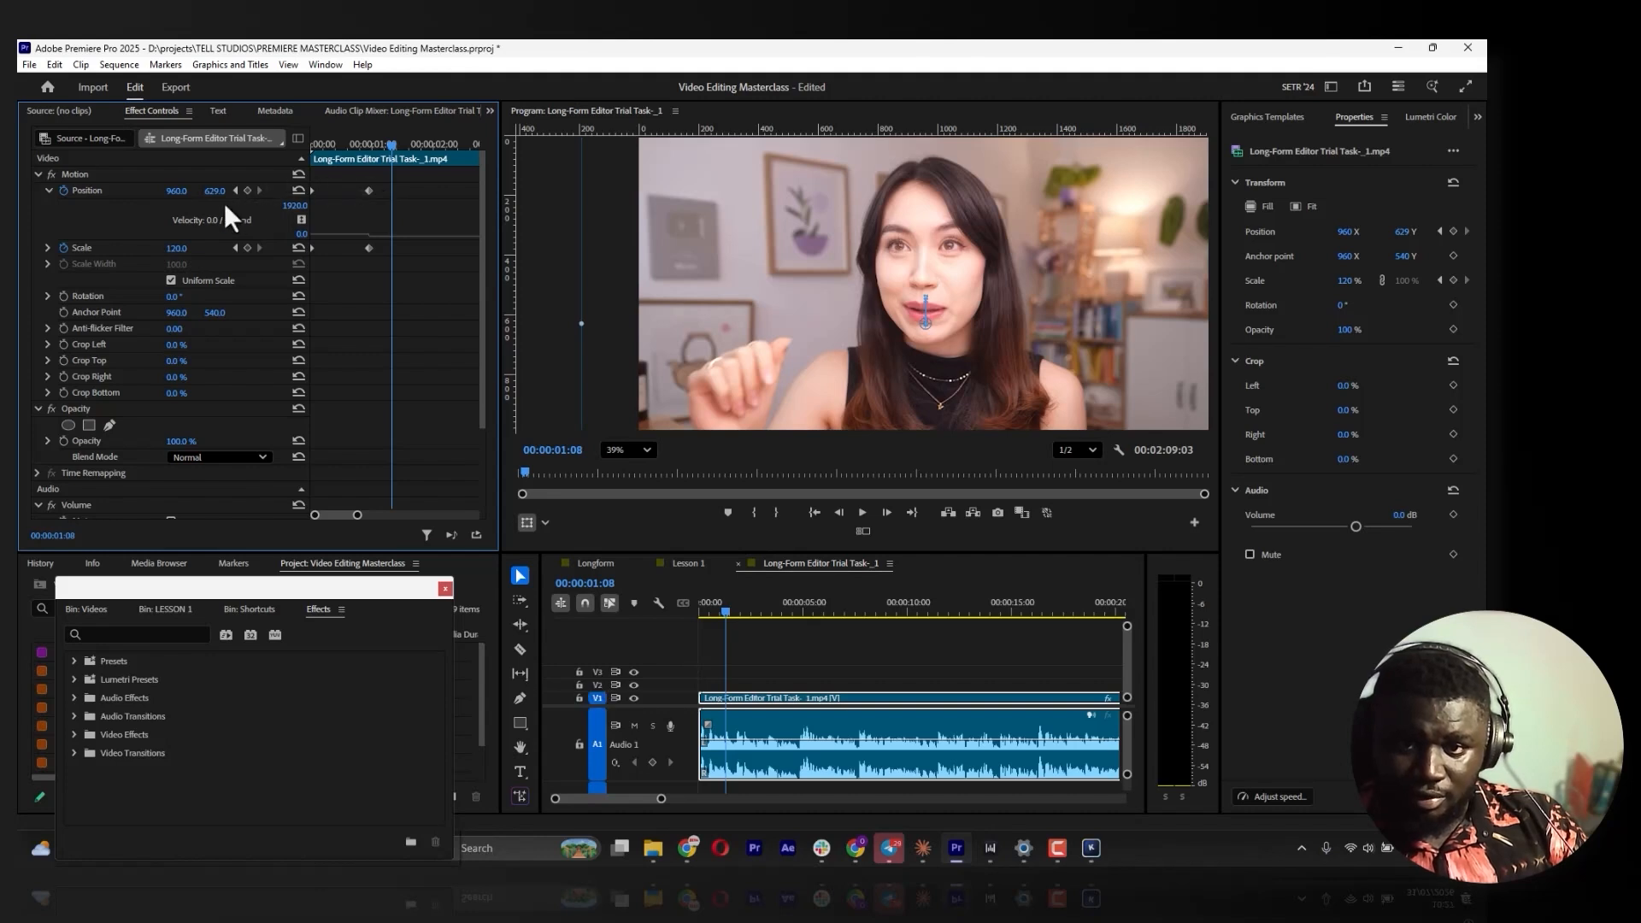
drag(380, 173, 305, 199)
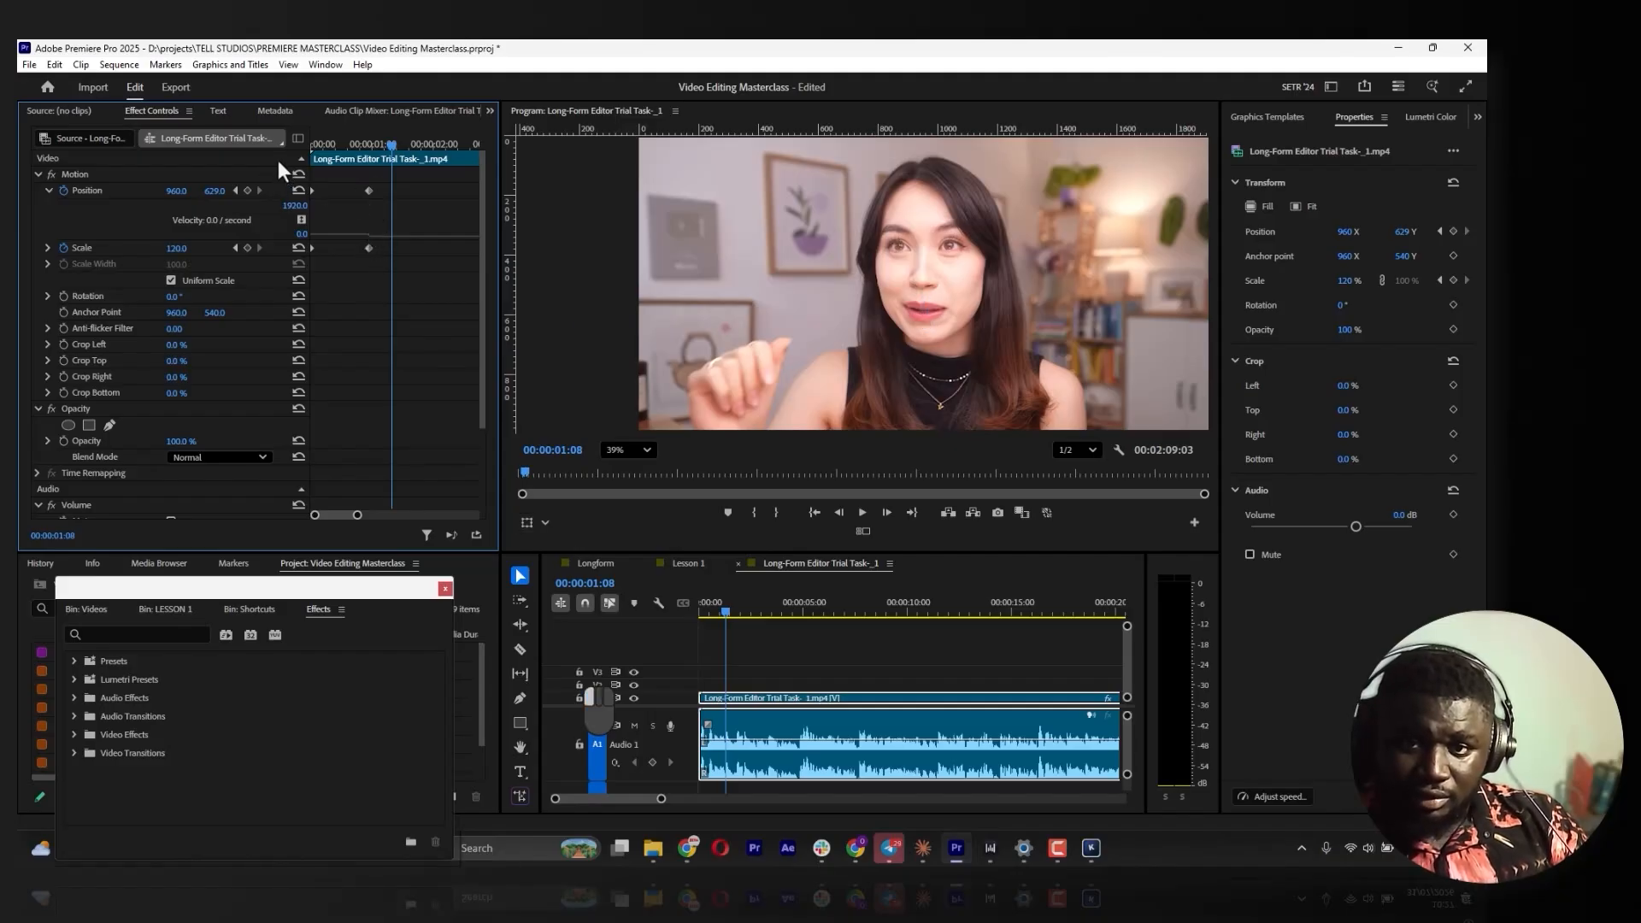
key(grave)
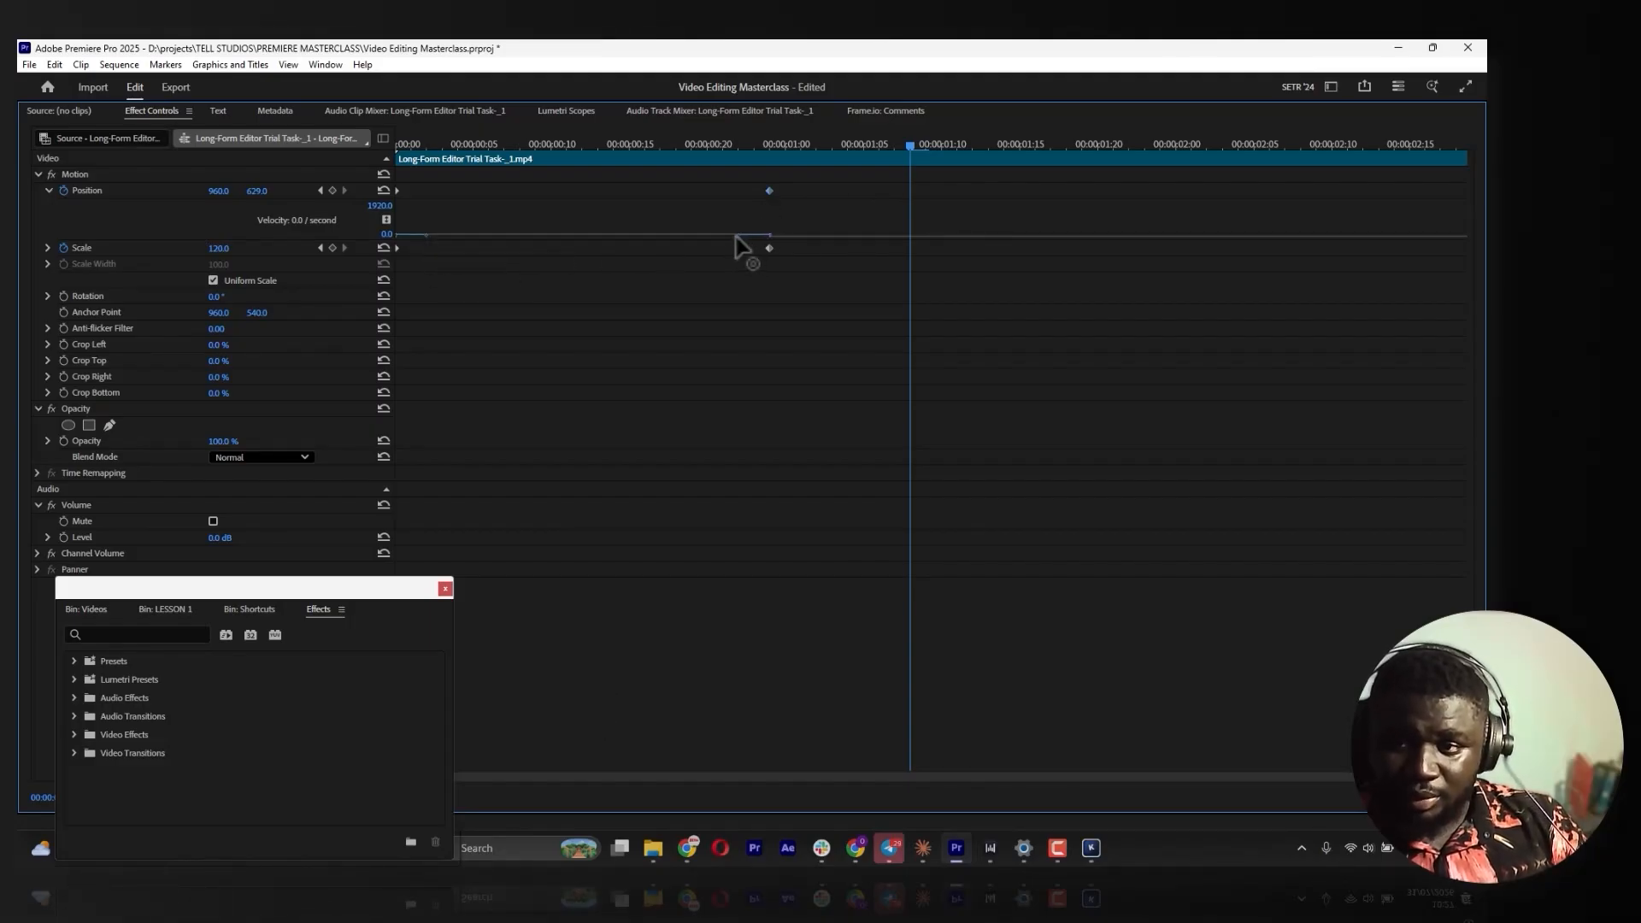
Ease the Position move by extending the second keyframe's incoming velocity handle back to about 00:00:00:12
drag(737, 237, 649, 253)
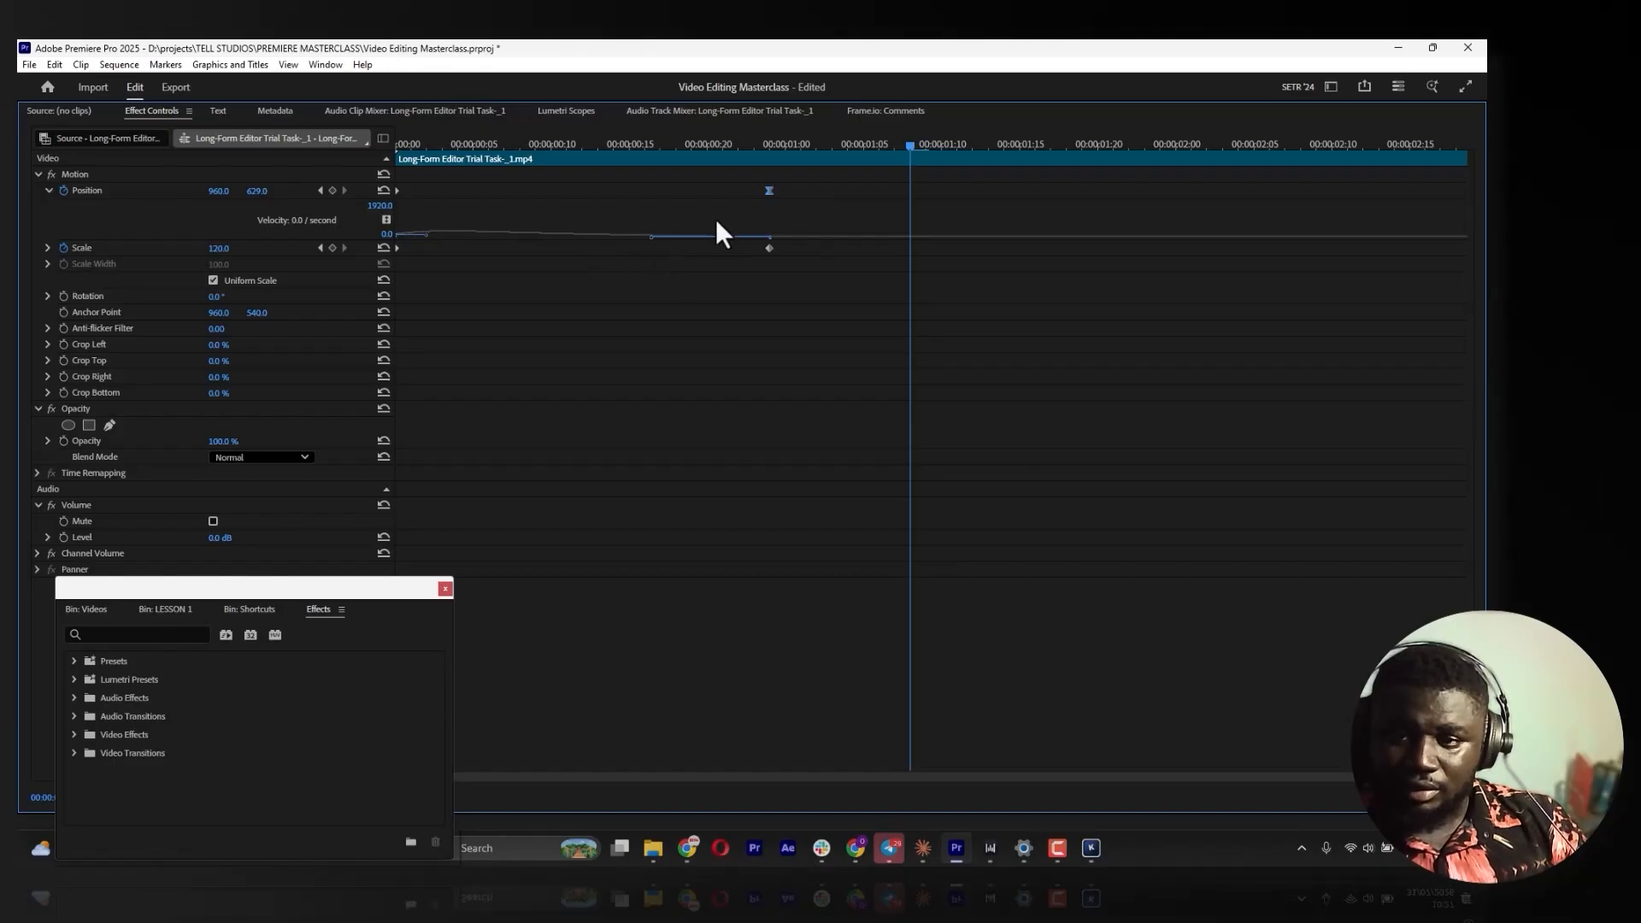
click(651, 241)
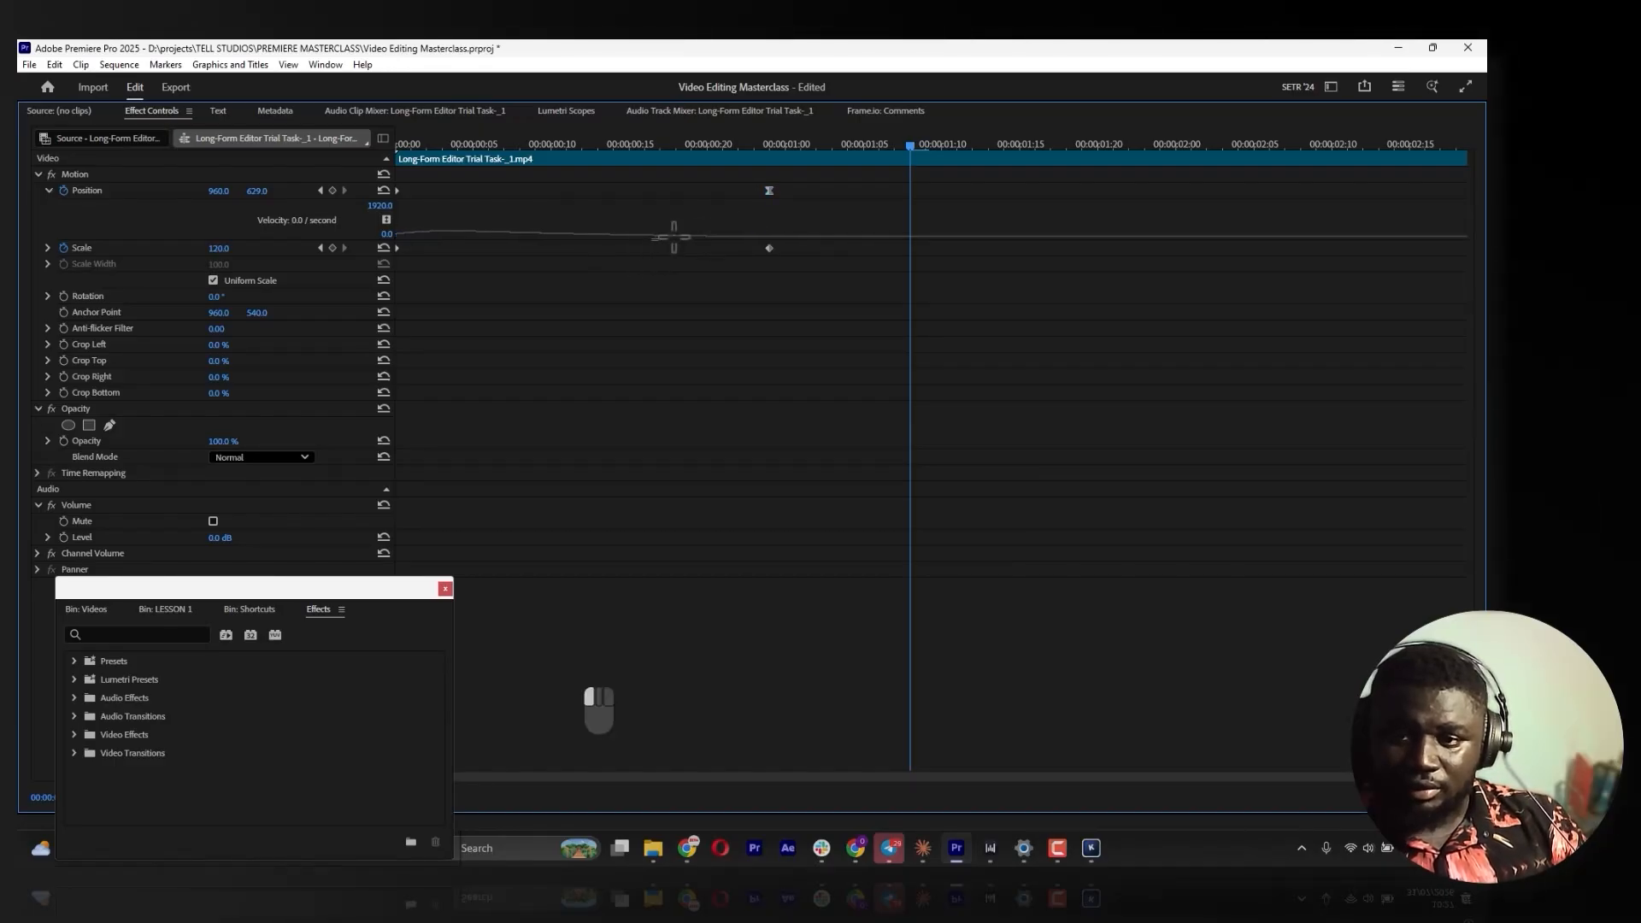
click(768, 190)
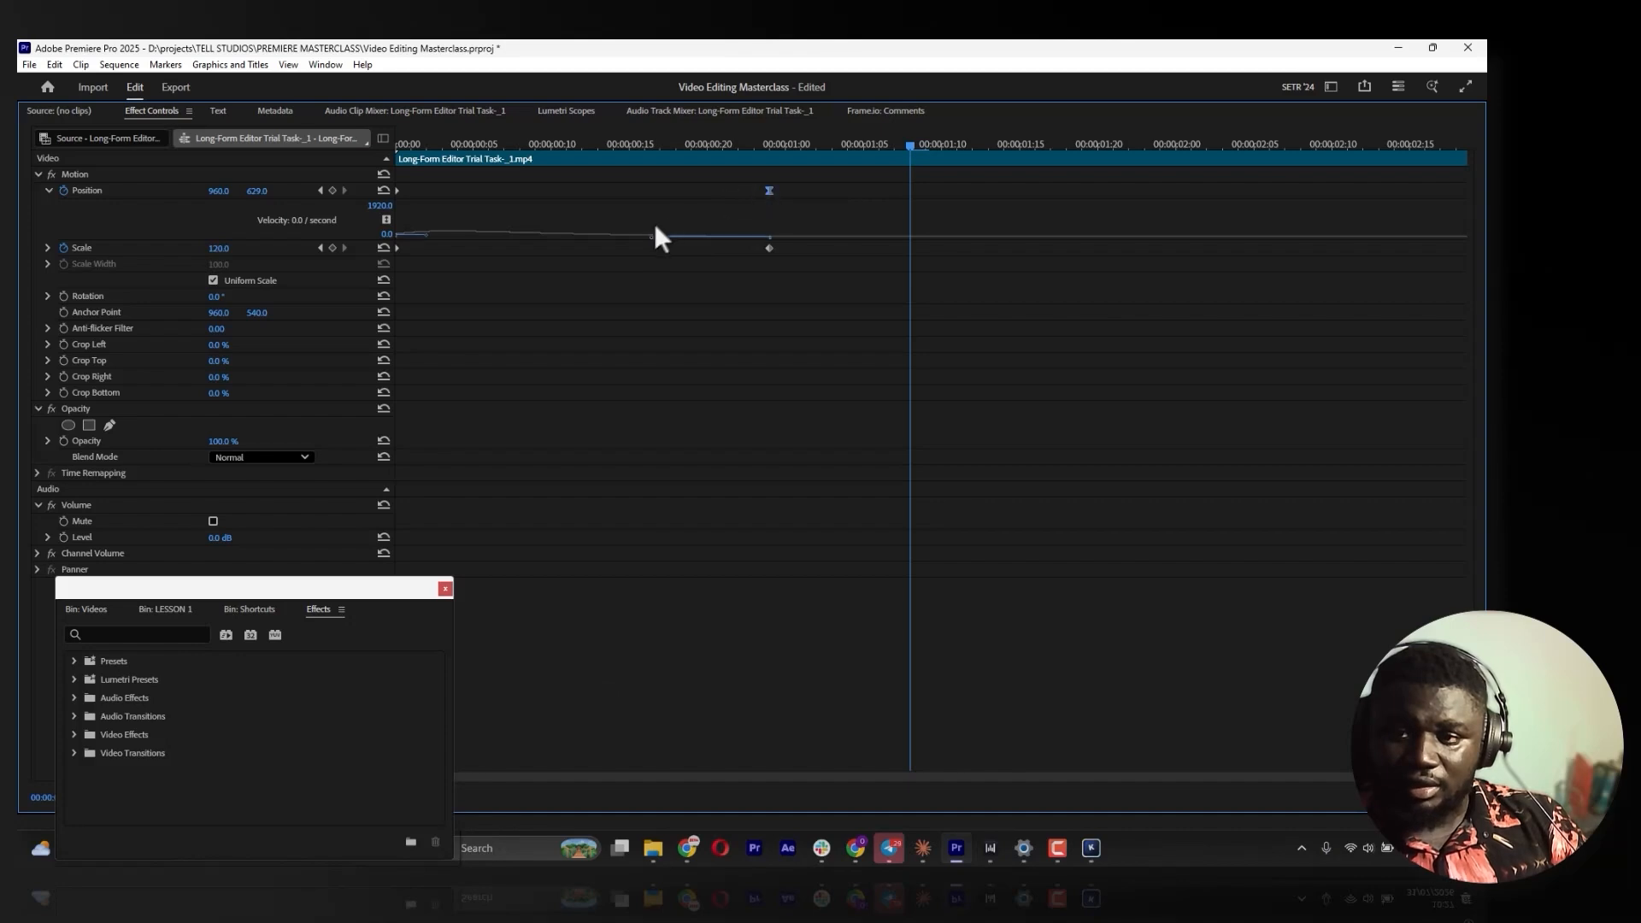
click(425, 236)
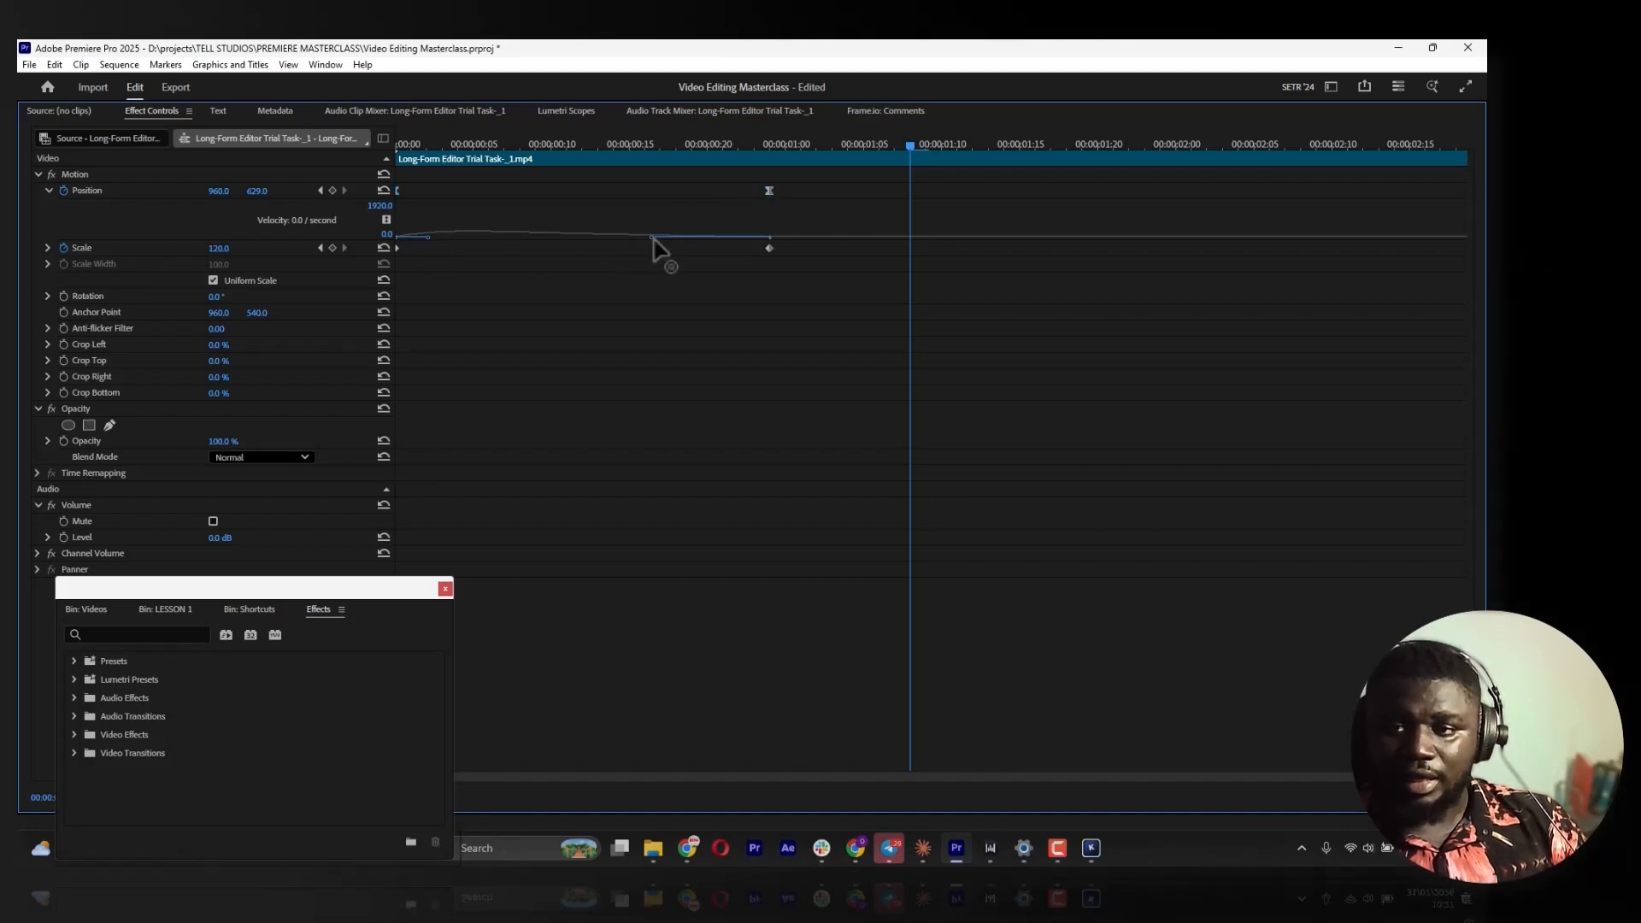
drag(659, 244, 513, 252)
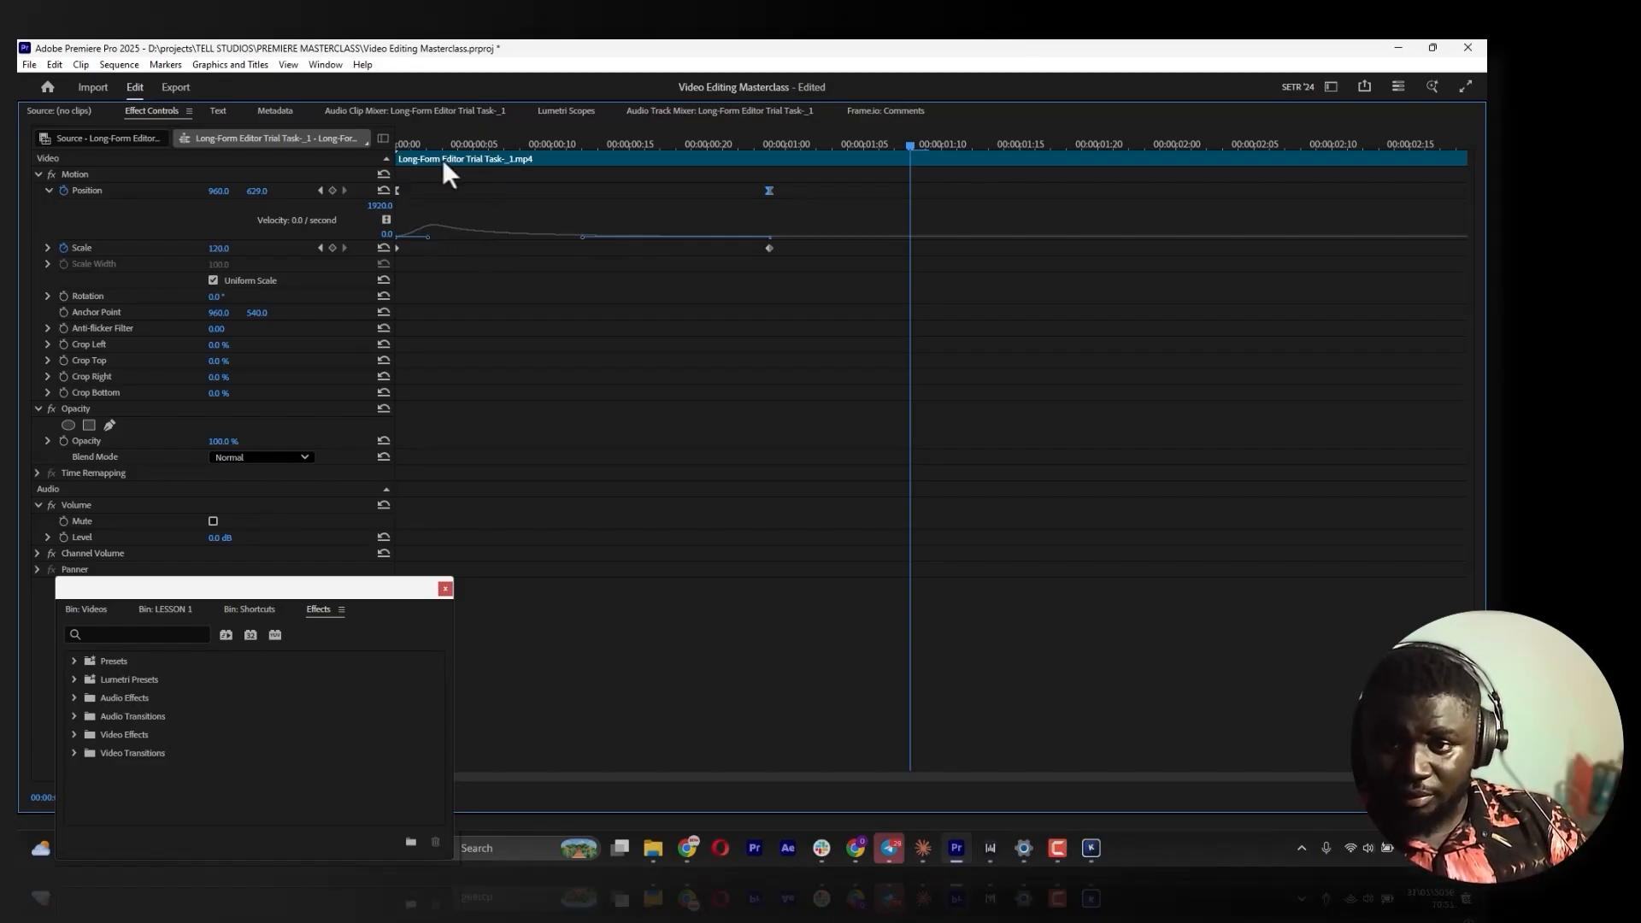
Try to shorten the outgoing velocity handle of the first Position keyframe
click(424, 241)
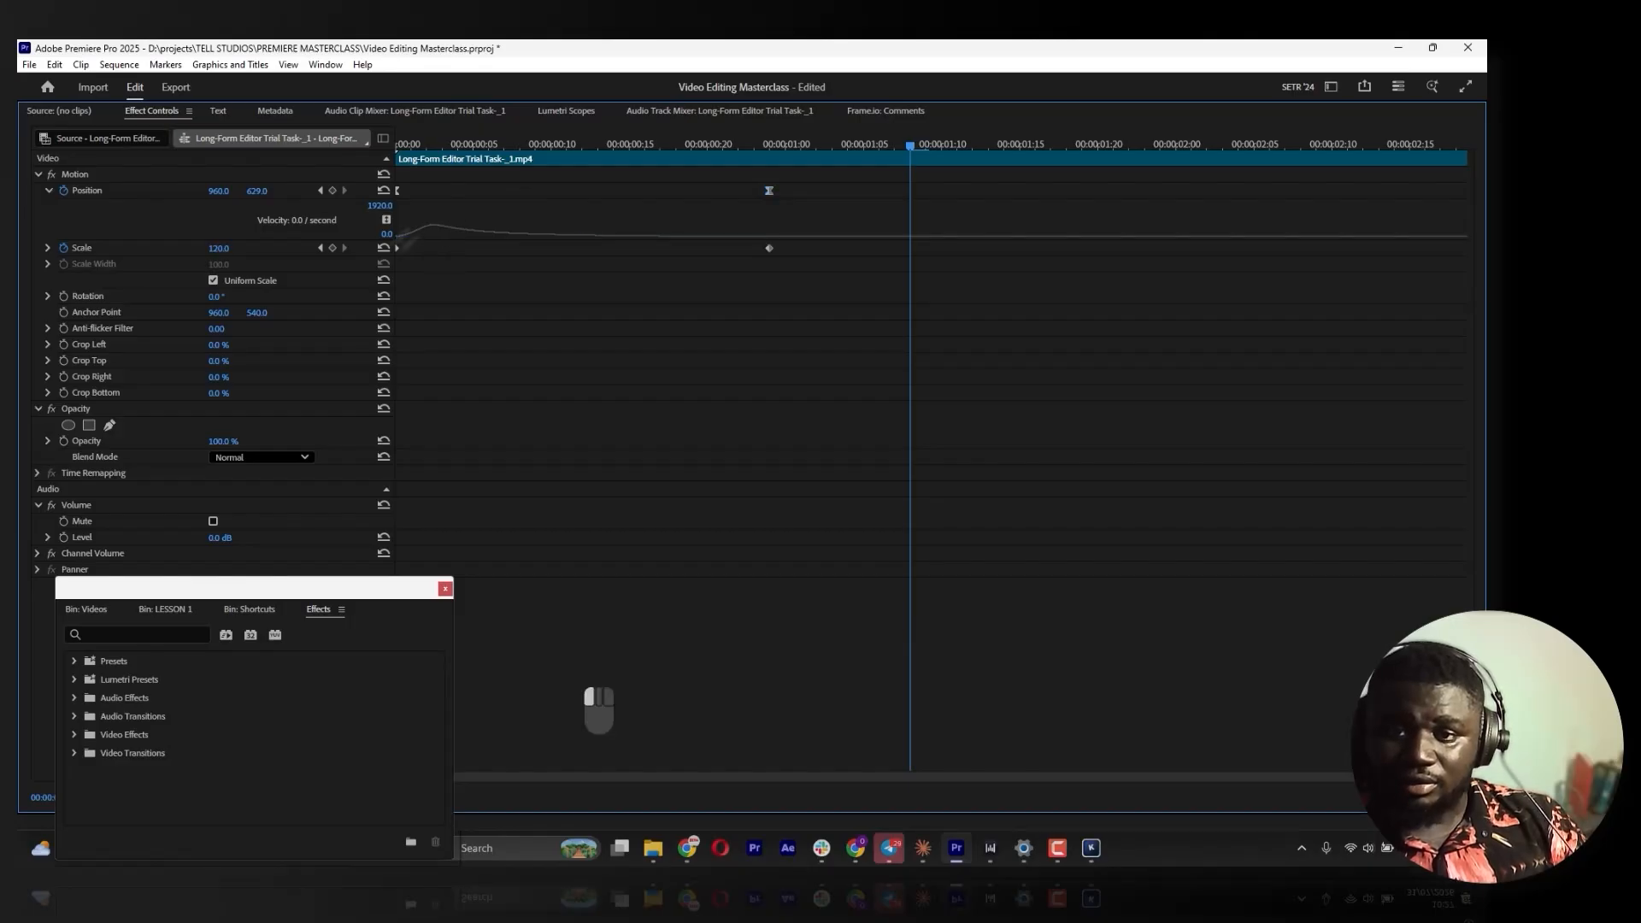
drag(428, 241, 395, 240)
click(436, 214)
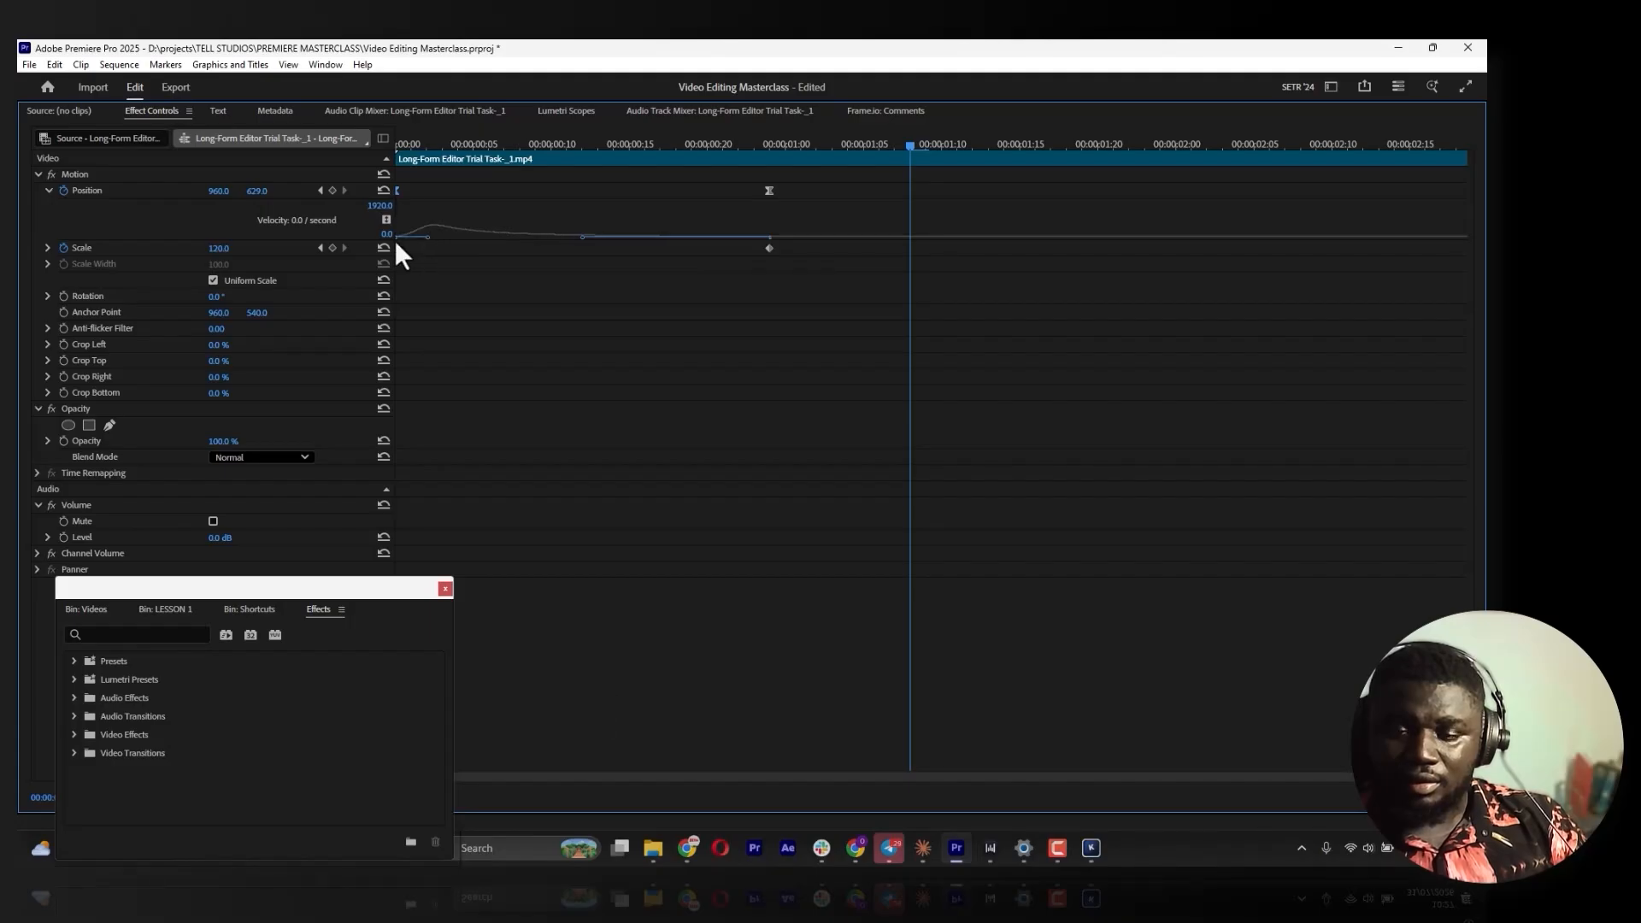
Restore the normal workspace layout and return the playhead to the start of the clip
click(356, 173)
key(grave)
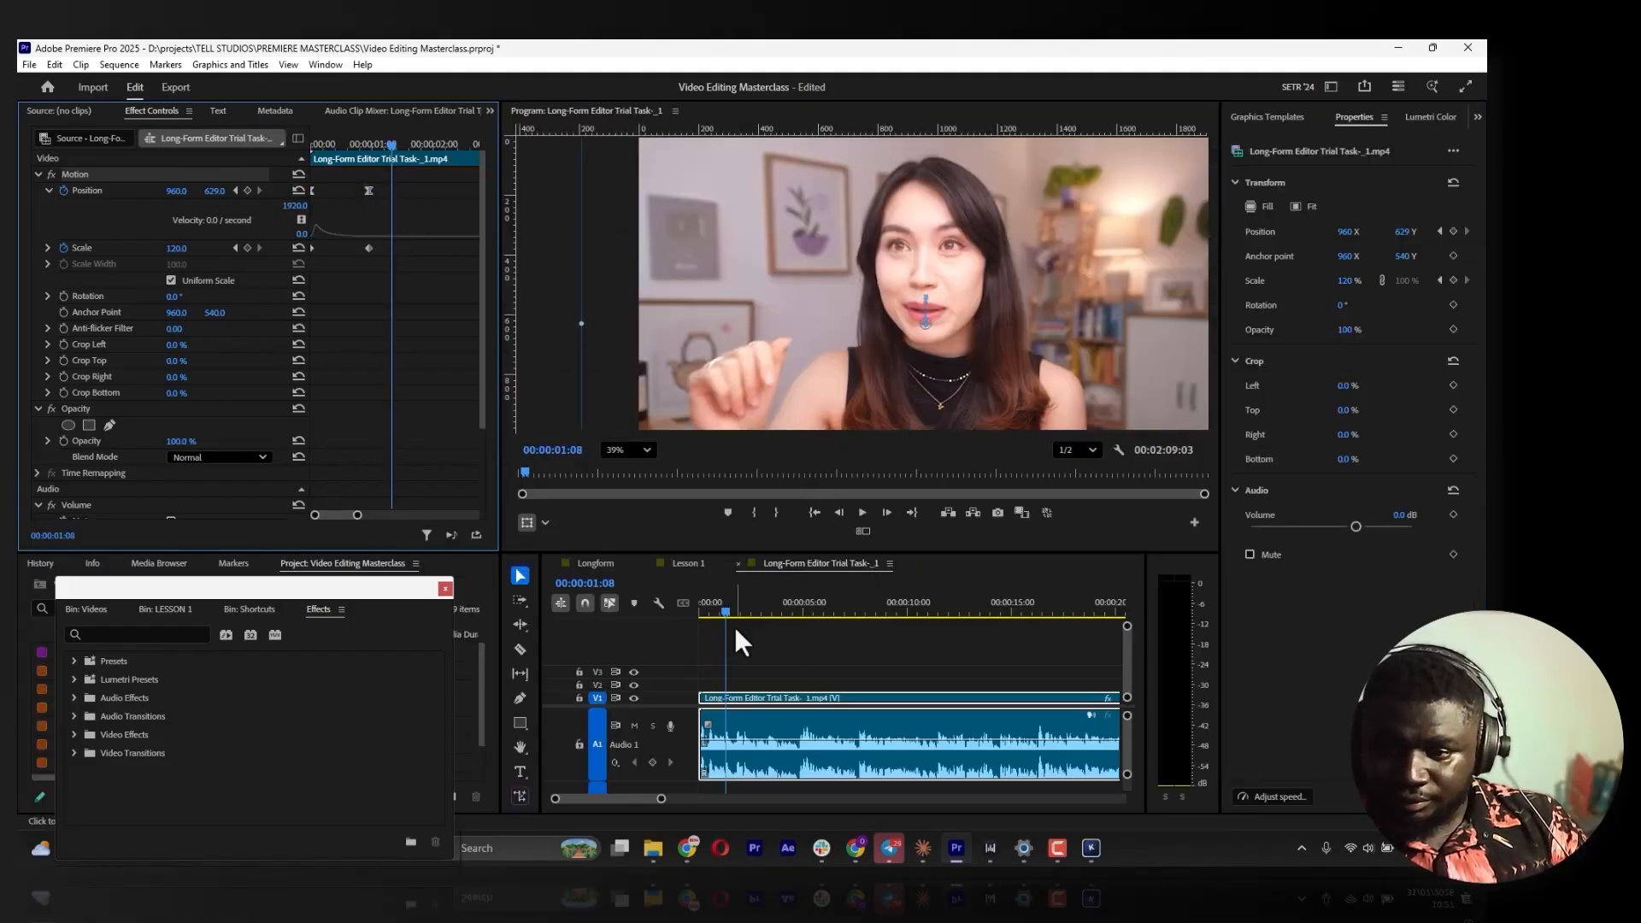
key(Home)
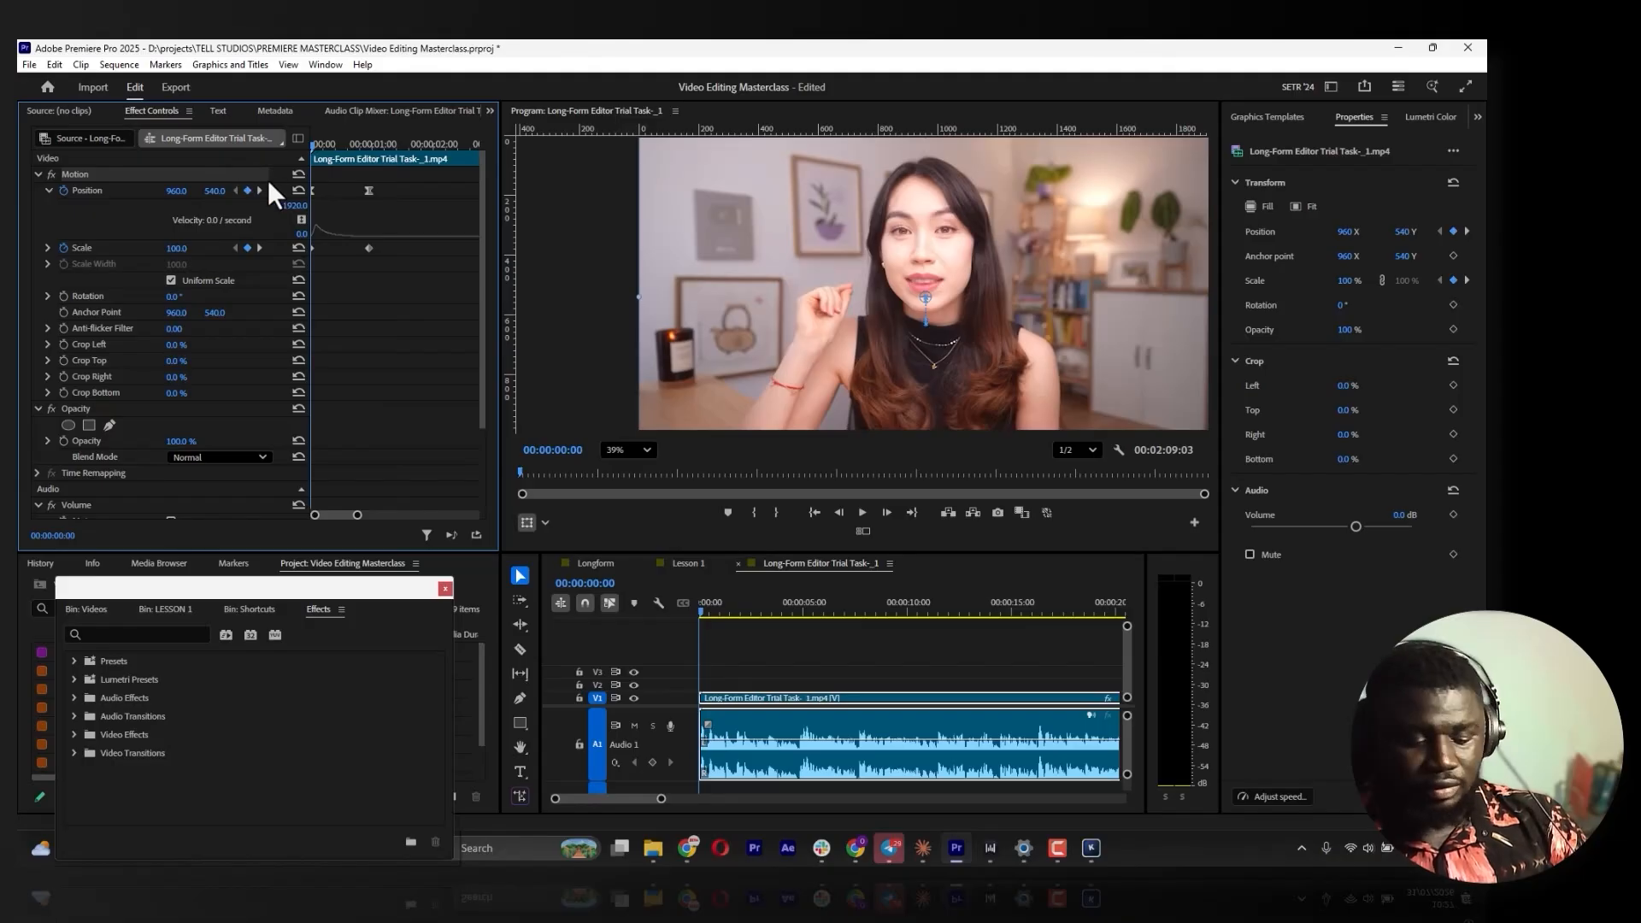
Play the eased Position move from the start of the clip to review its motion
key(space)
key(space)
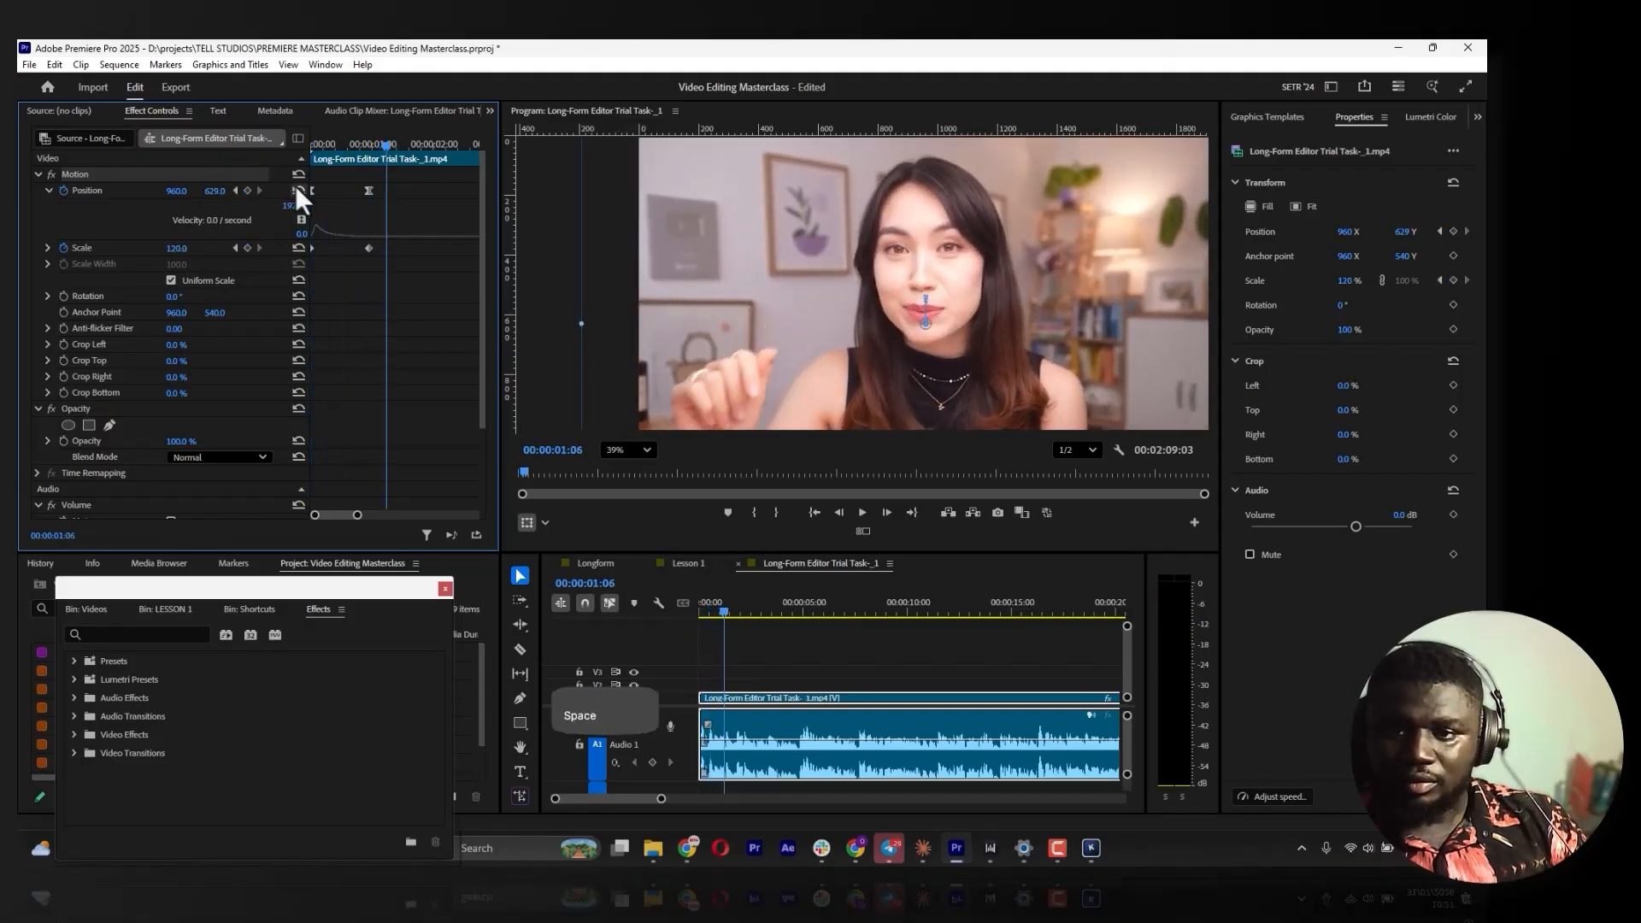
key(Home)
key(space)
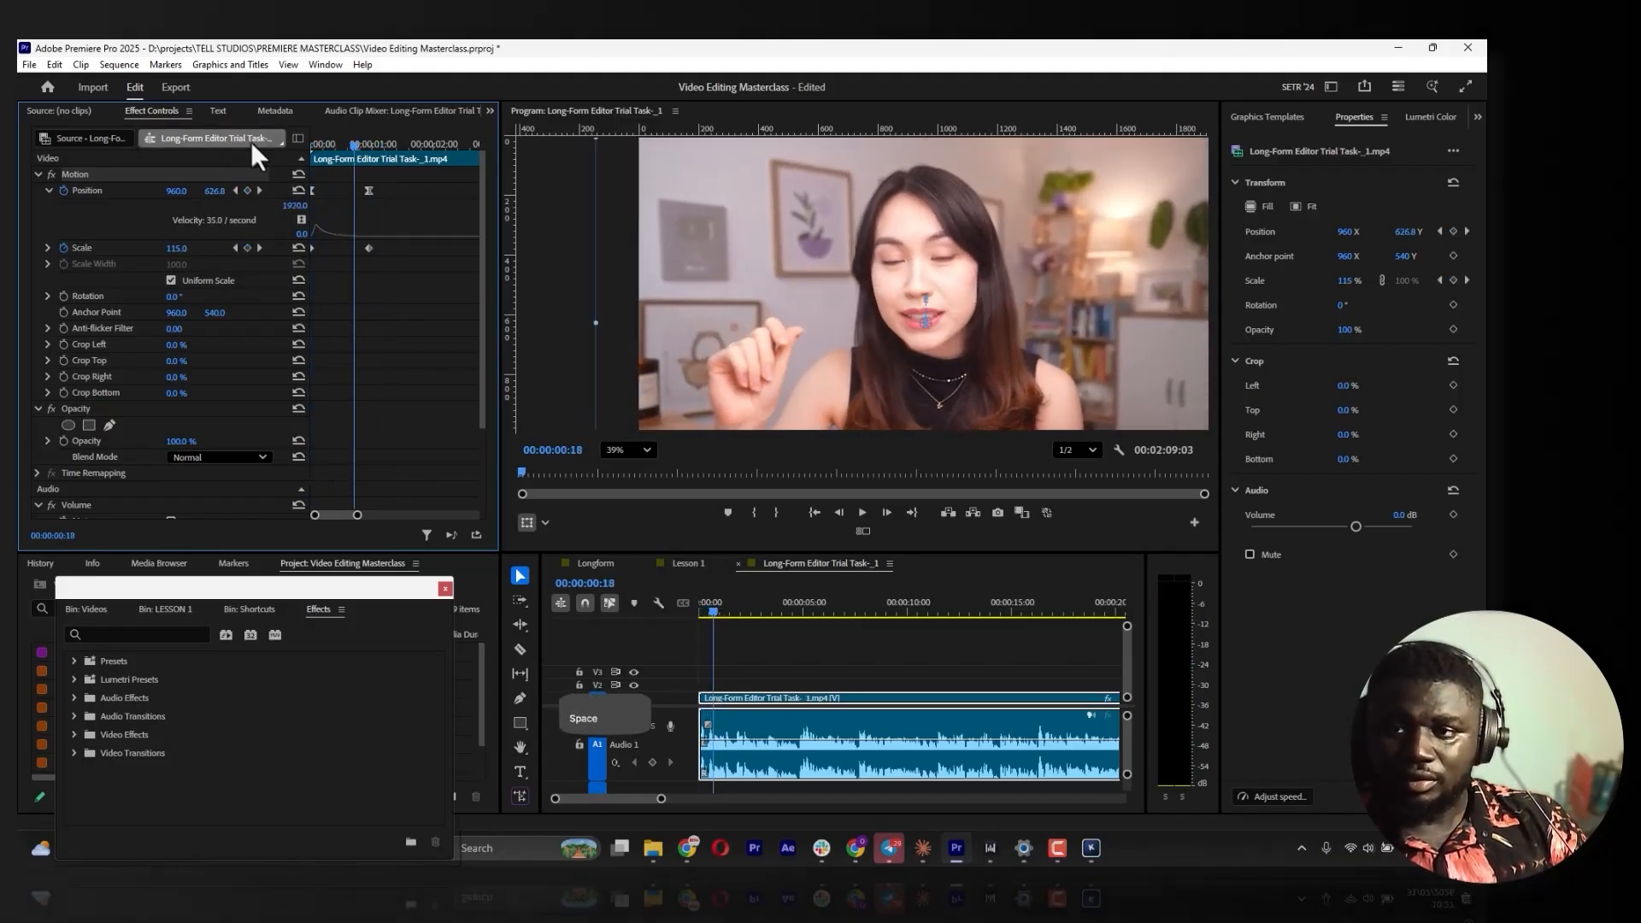
key(space)
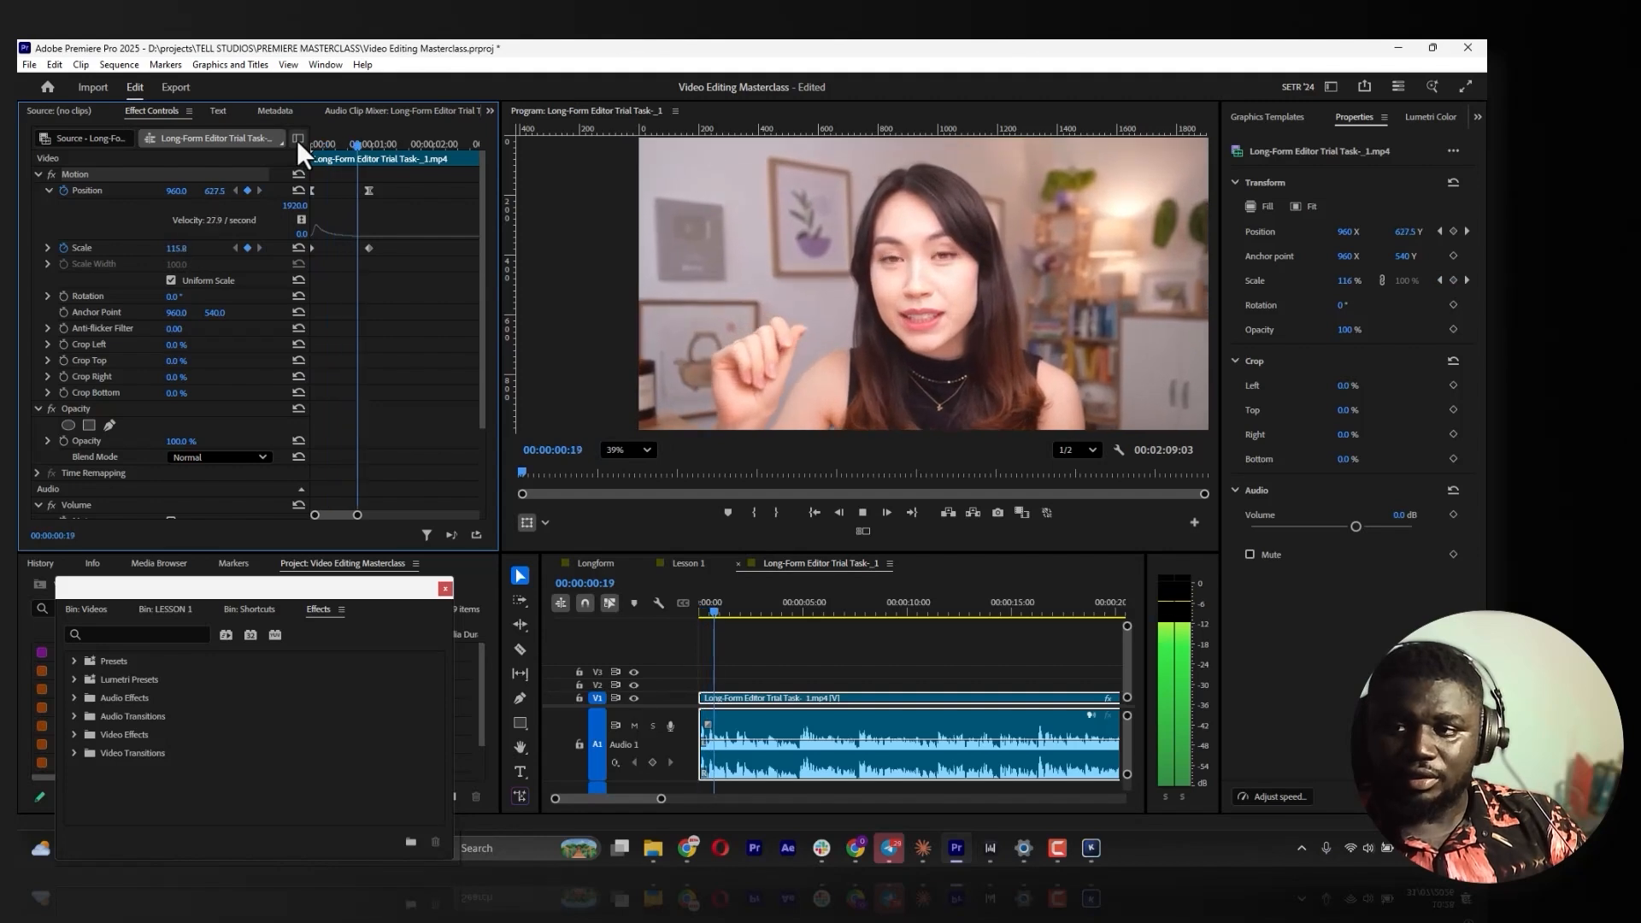
key(space)
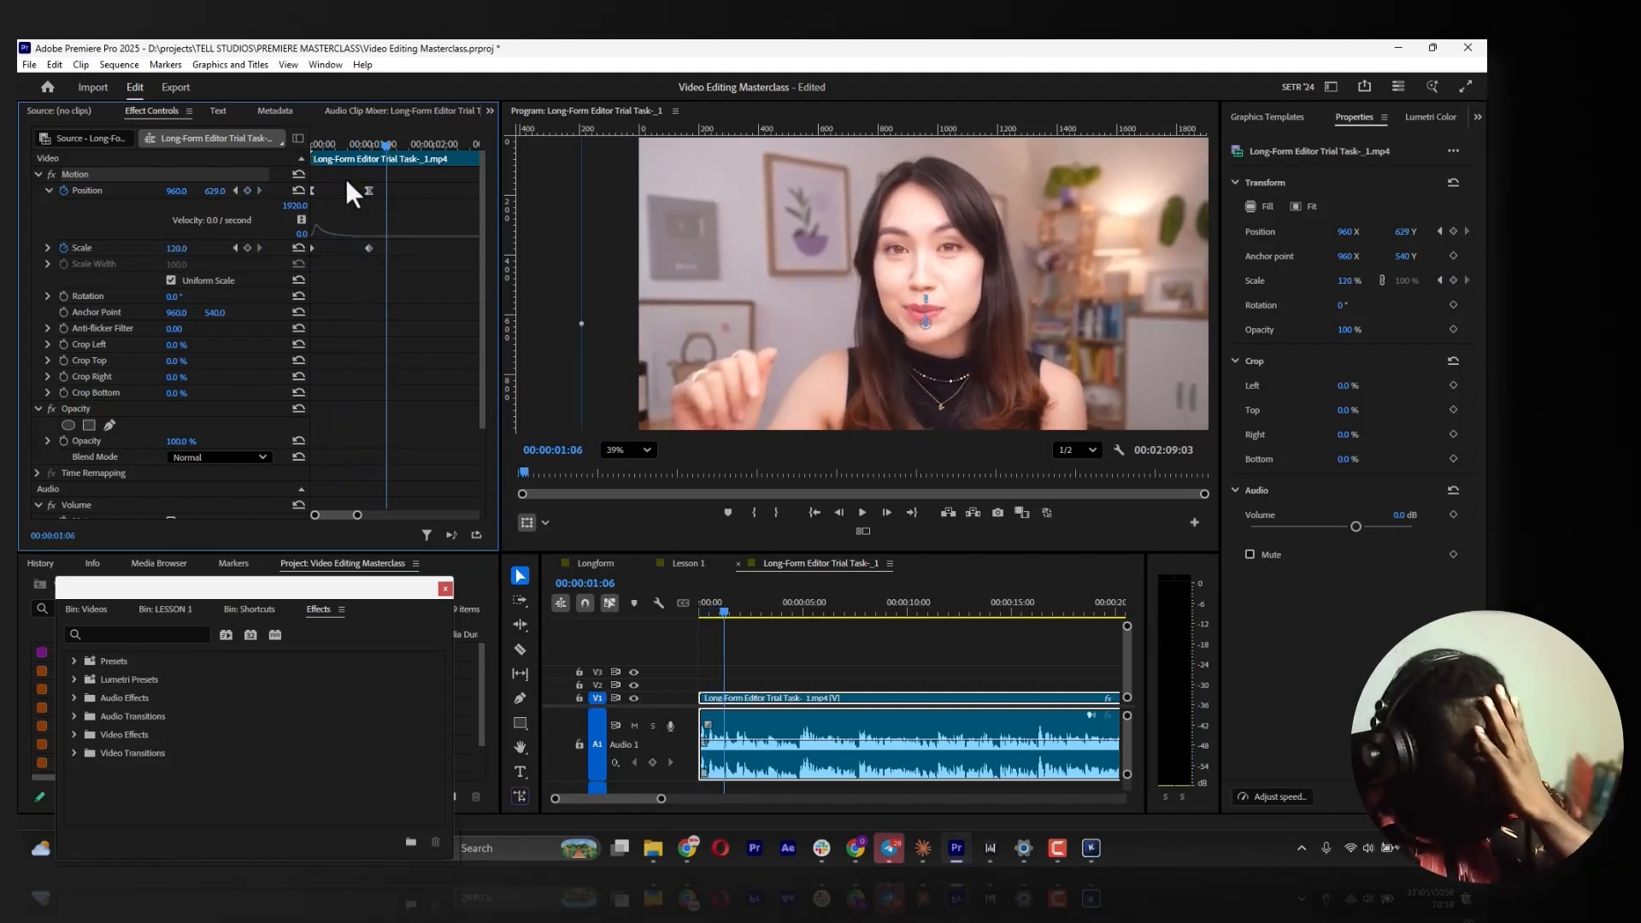
key(Home)
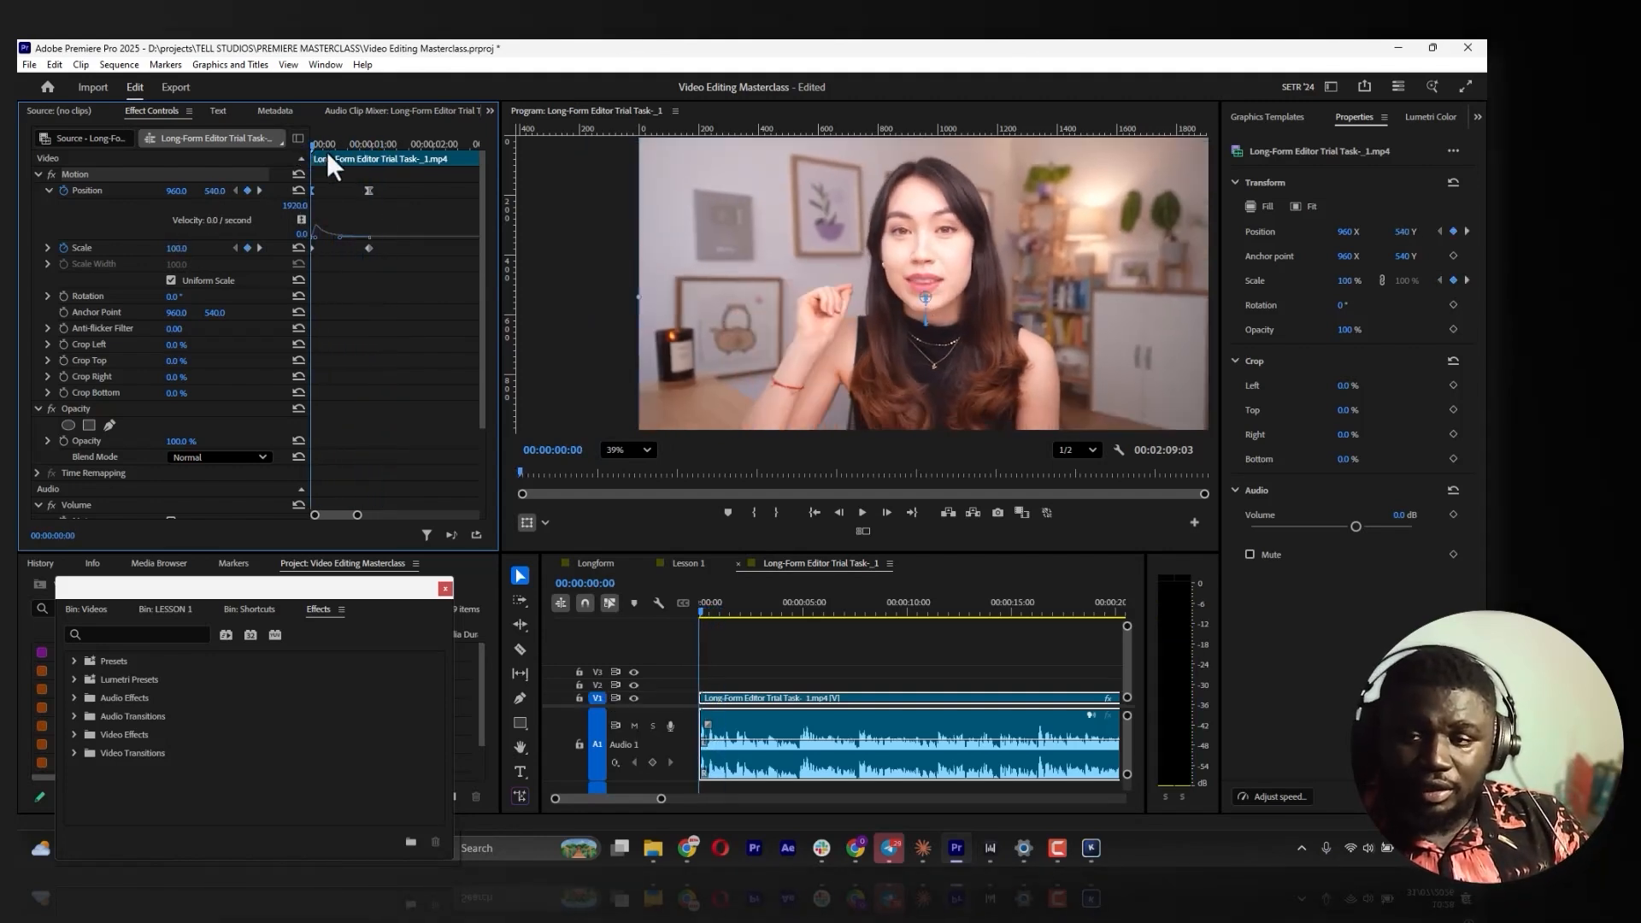
Try extending the first Position keyframe's outgoing velocity handle to about 00:00:00:05, and play back the move
drag(316, 147, 323, 147)
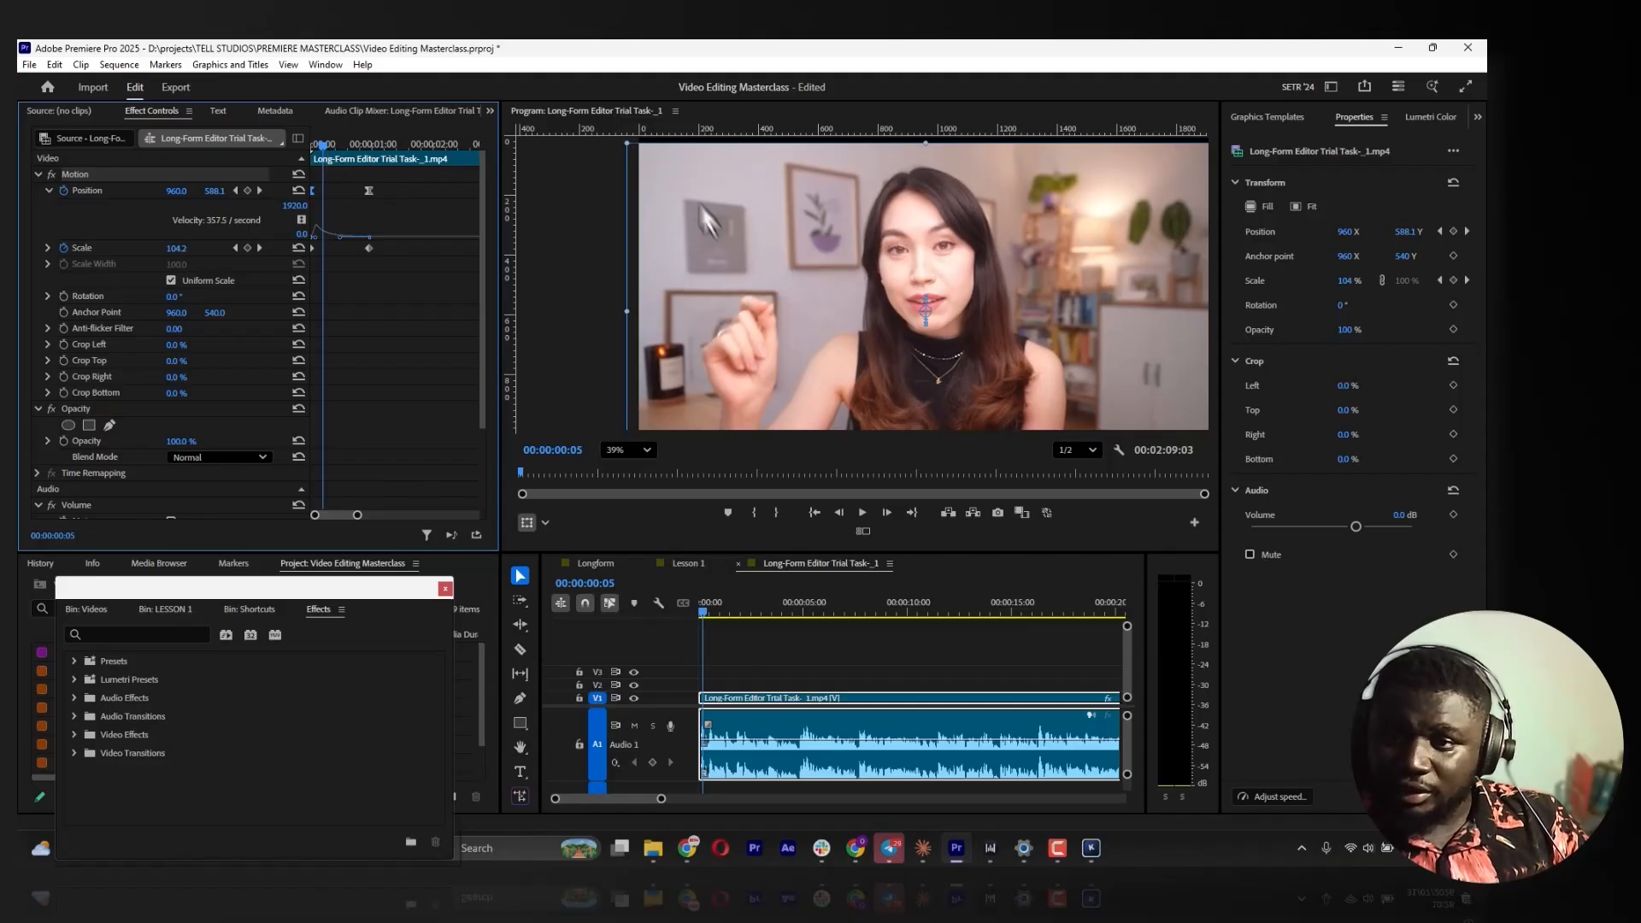
drag(316, 242, 323, 246)
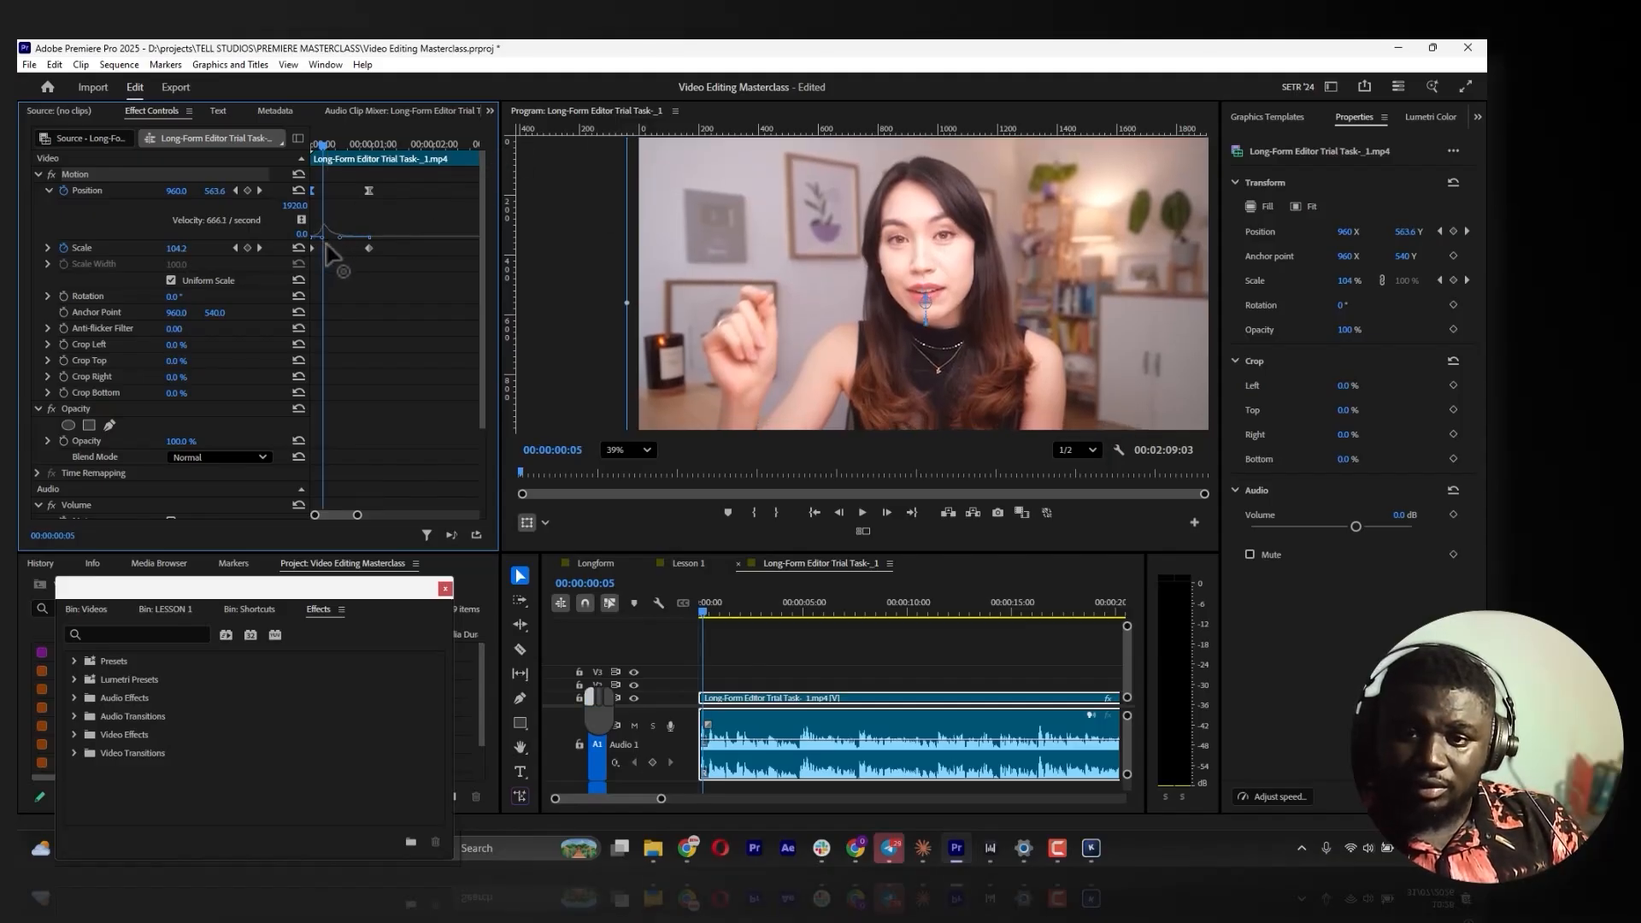
key(Home)
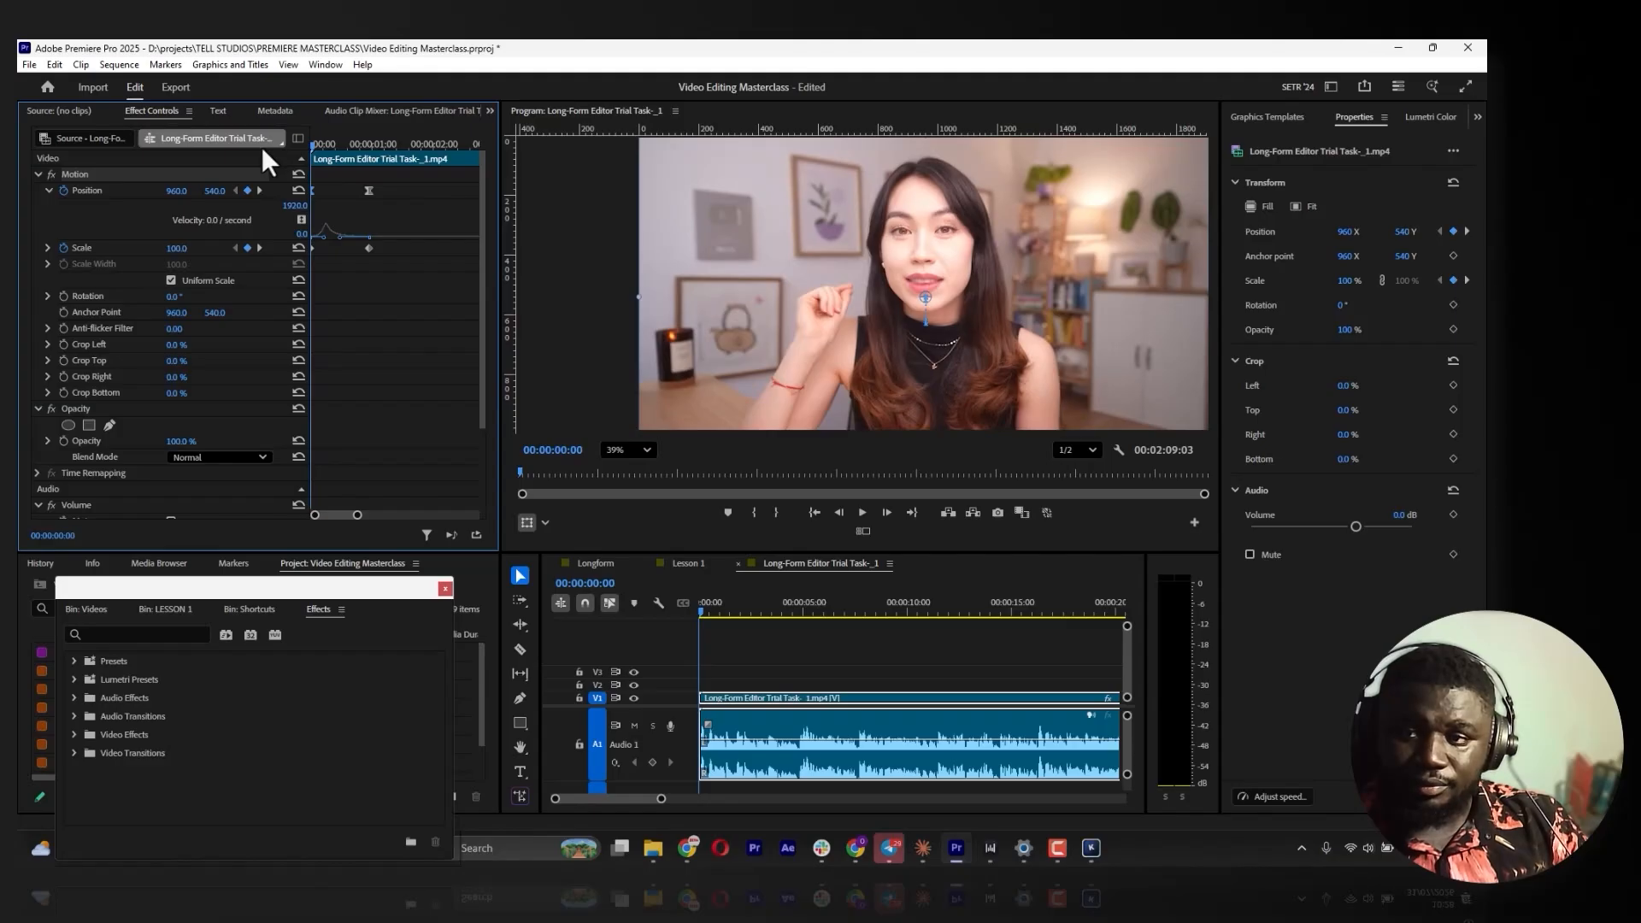
key(space)
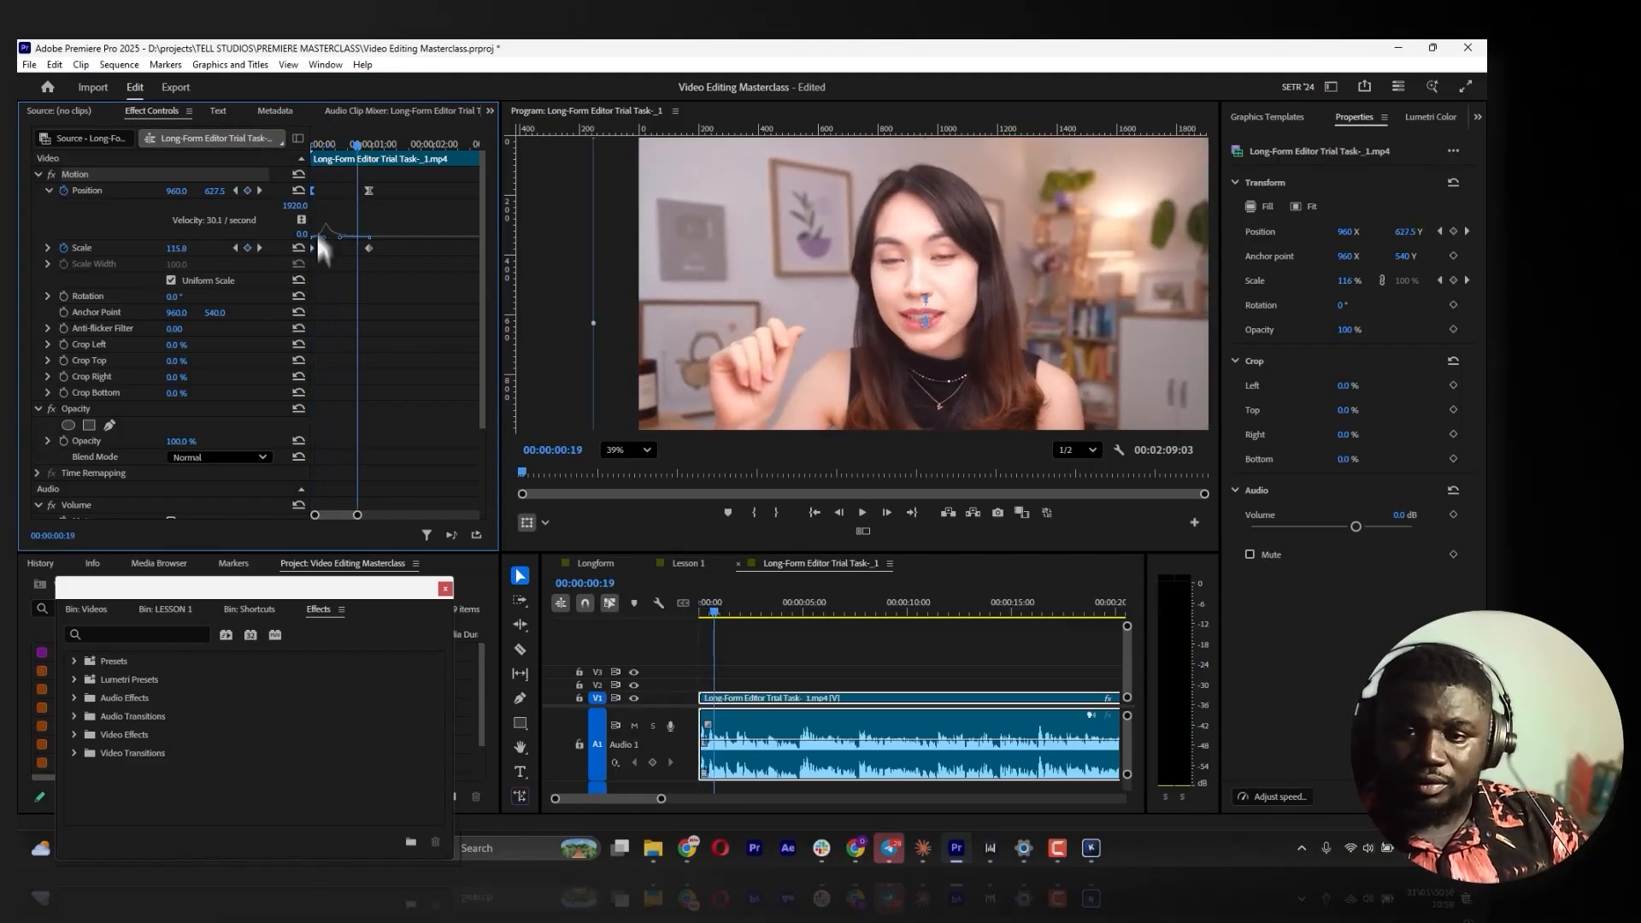
click(326, 143)
key(space)
Extend the first Position keyframe's outgoing velocity handle slightly further, to about 00:00:00:07, and play back the result
drag(357, 514, 342, 514)
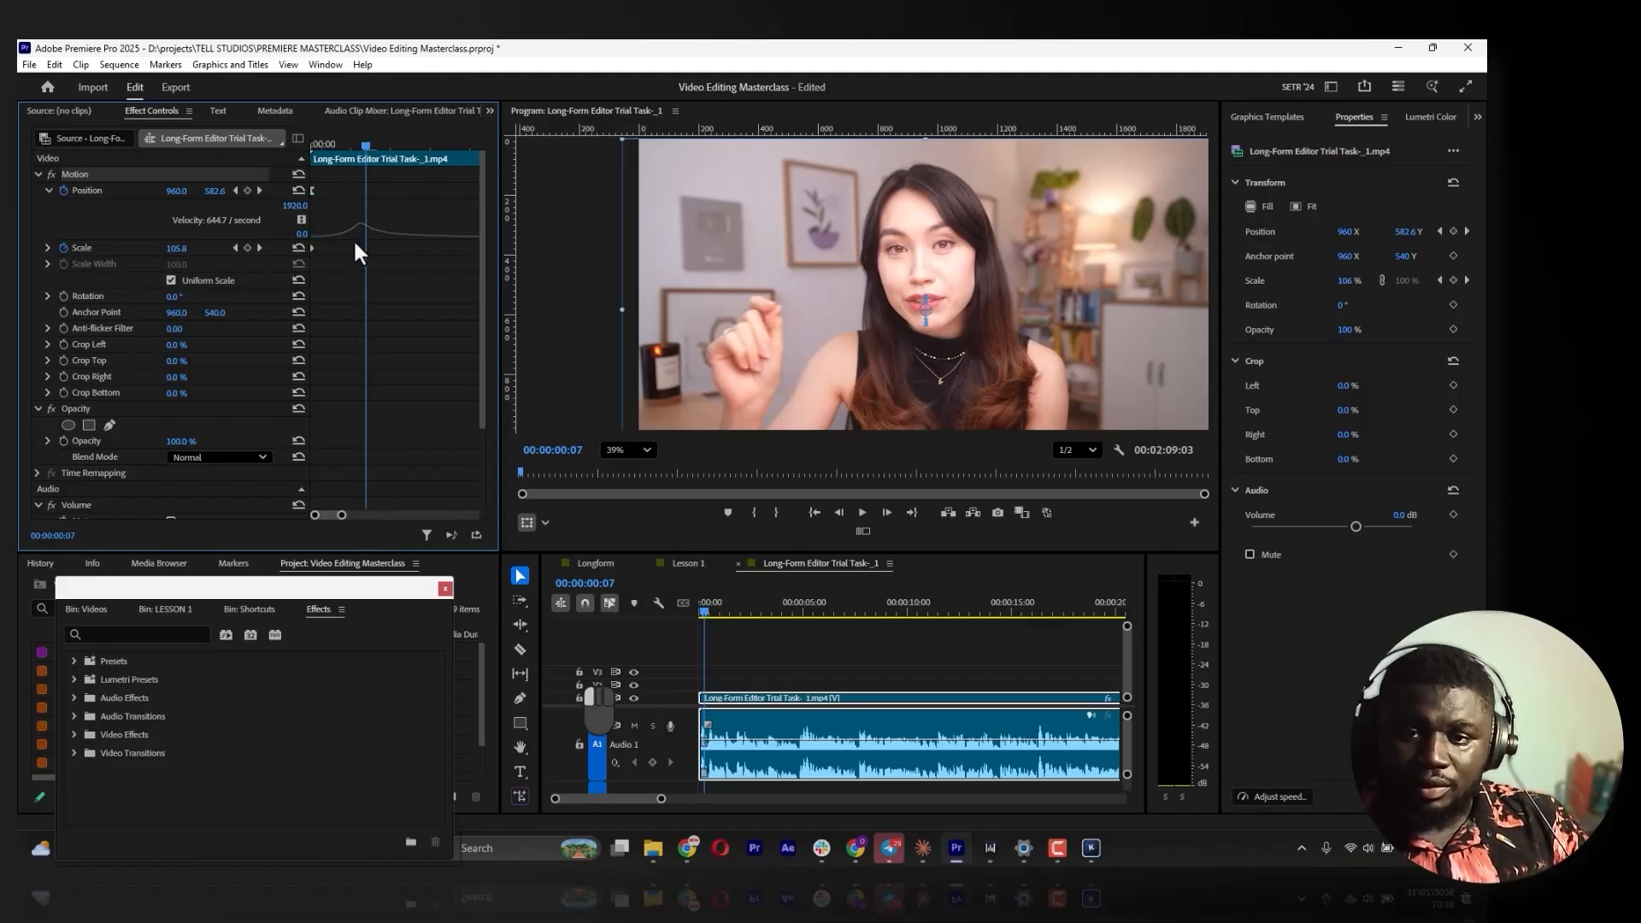
click(336, 234)
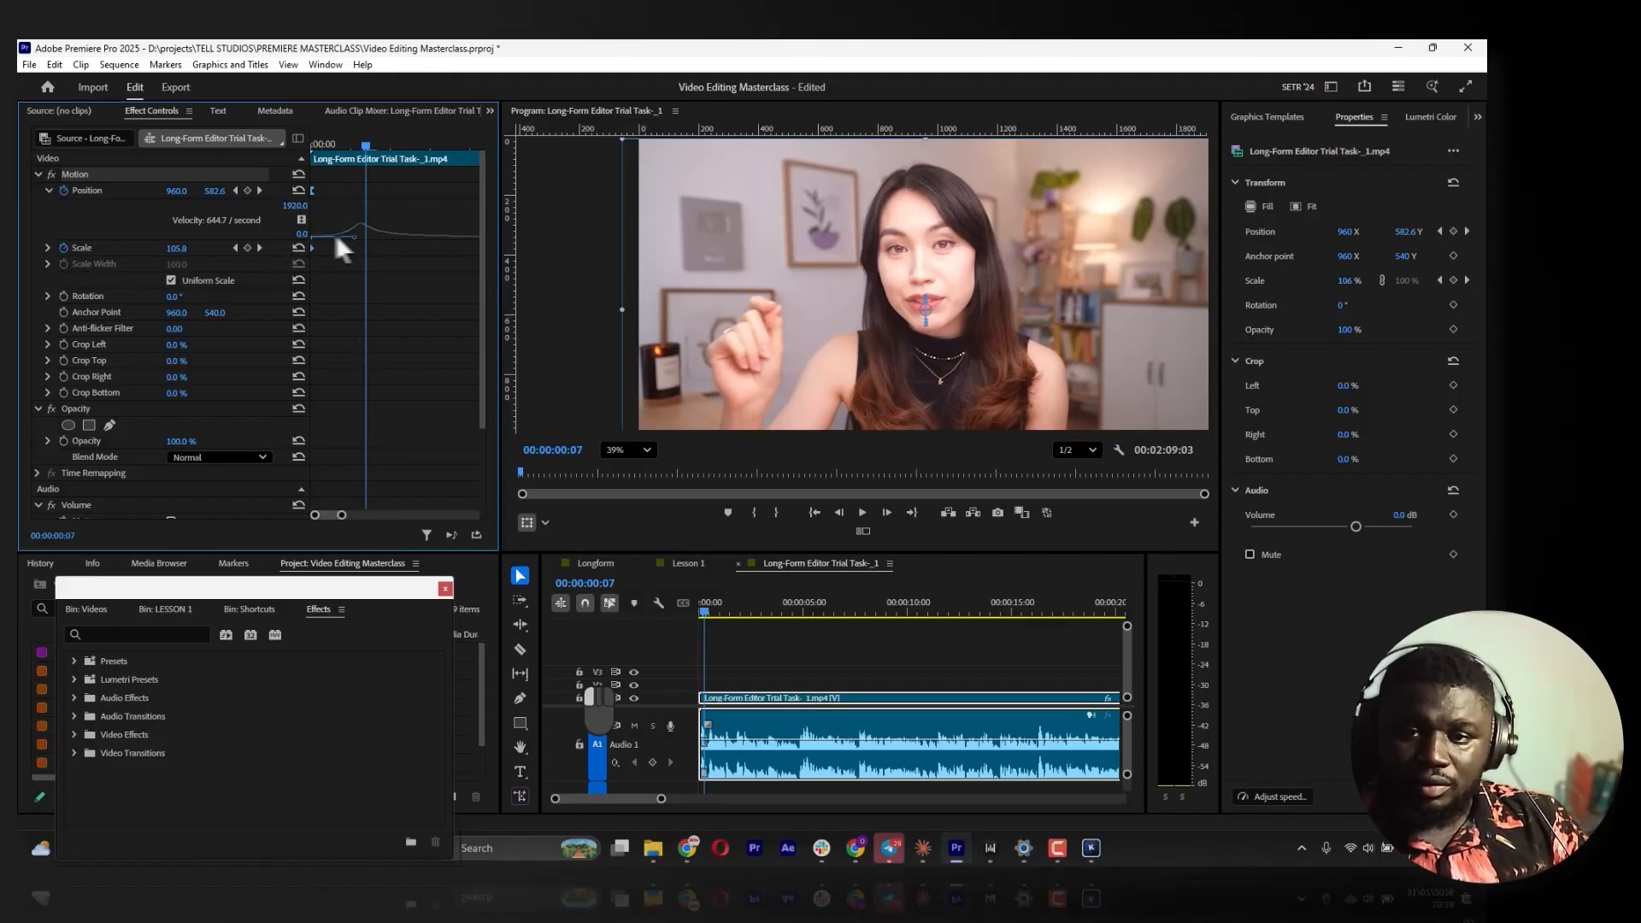
drag(356, 235, 362, 237)
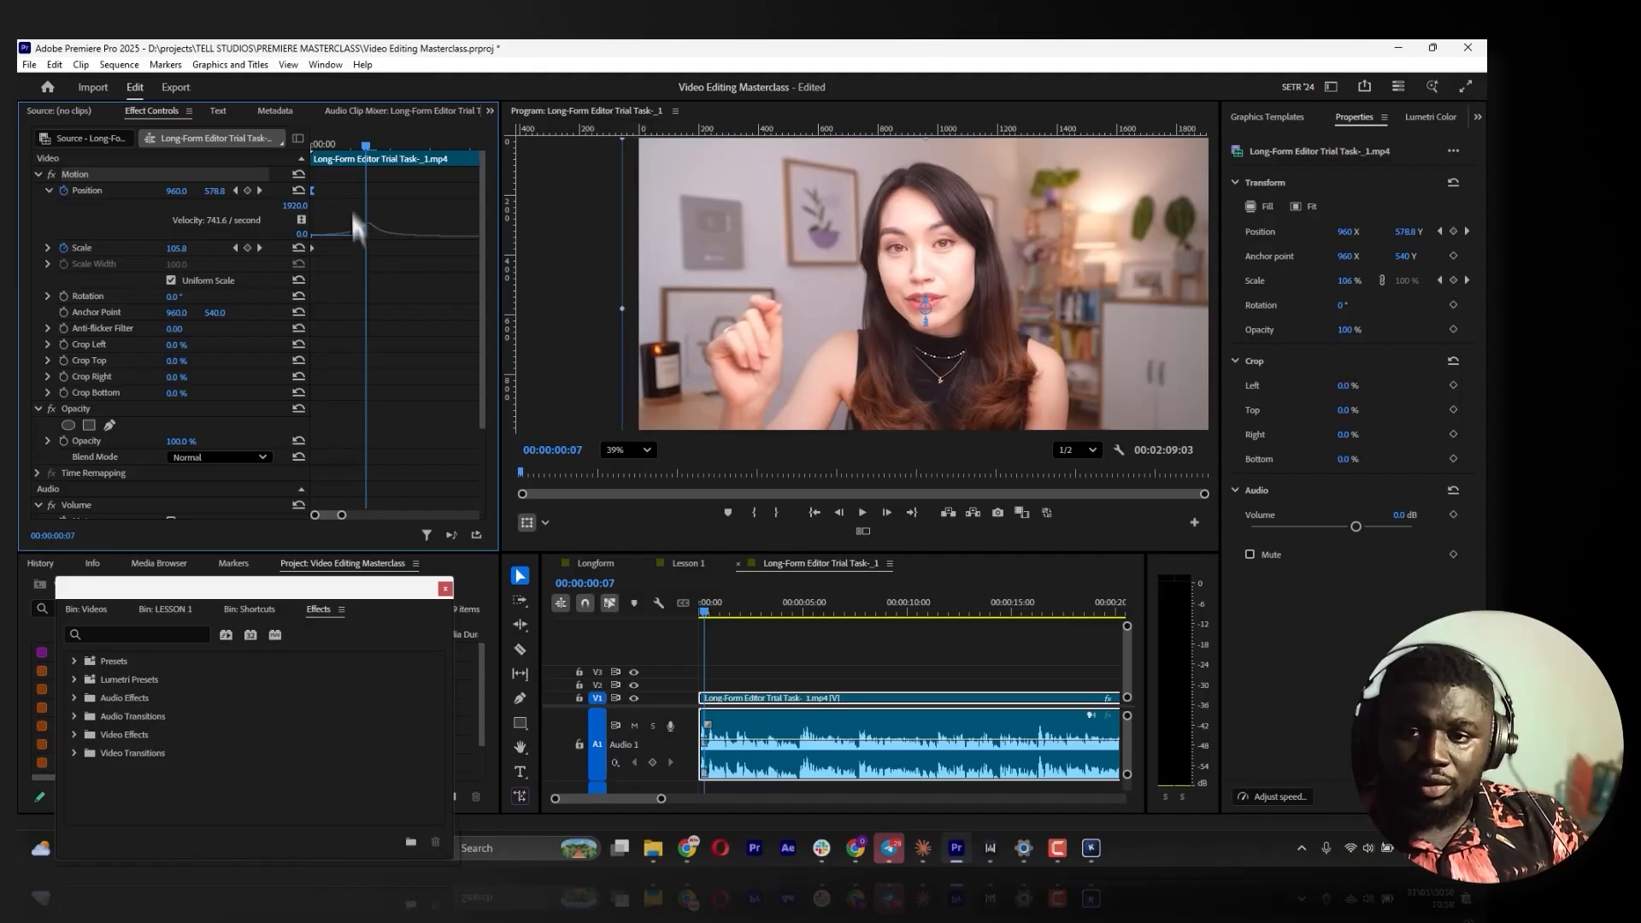
key(space)
key(space)
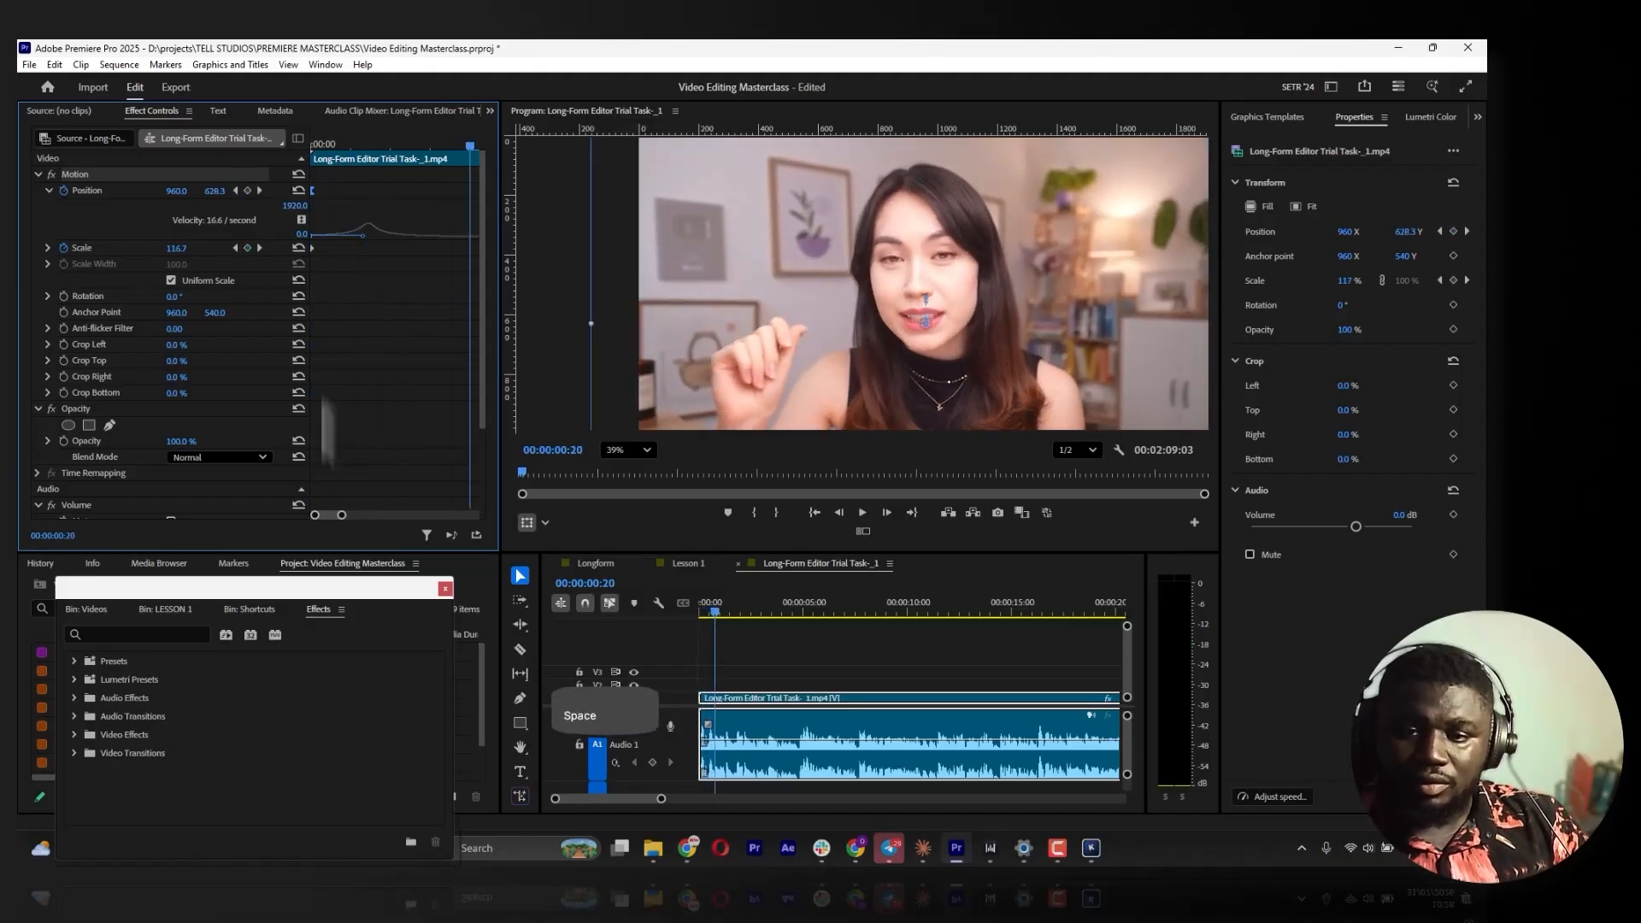
Shorten the incoming velocity handle of the second Position keyframe to soften the speed peak, and replay the move
drag(341, 515, 365, 515)
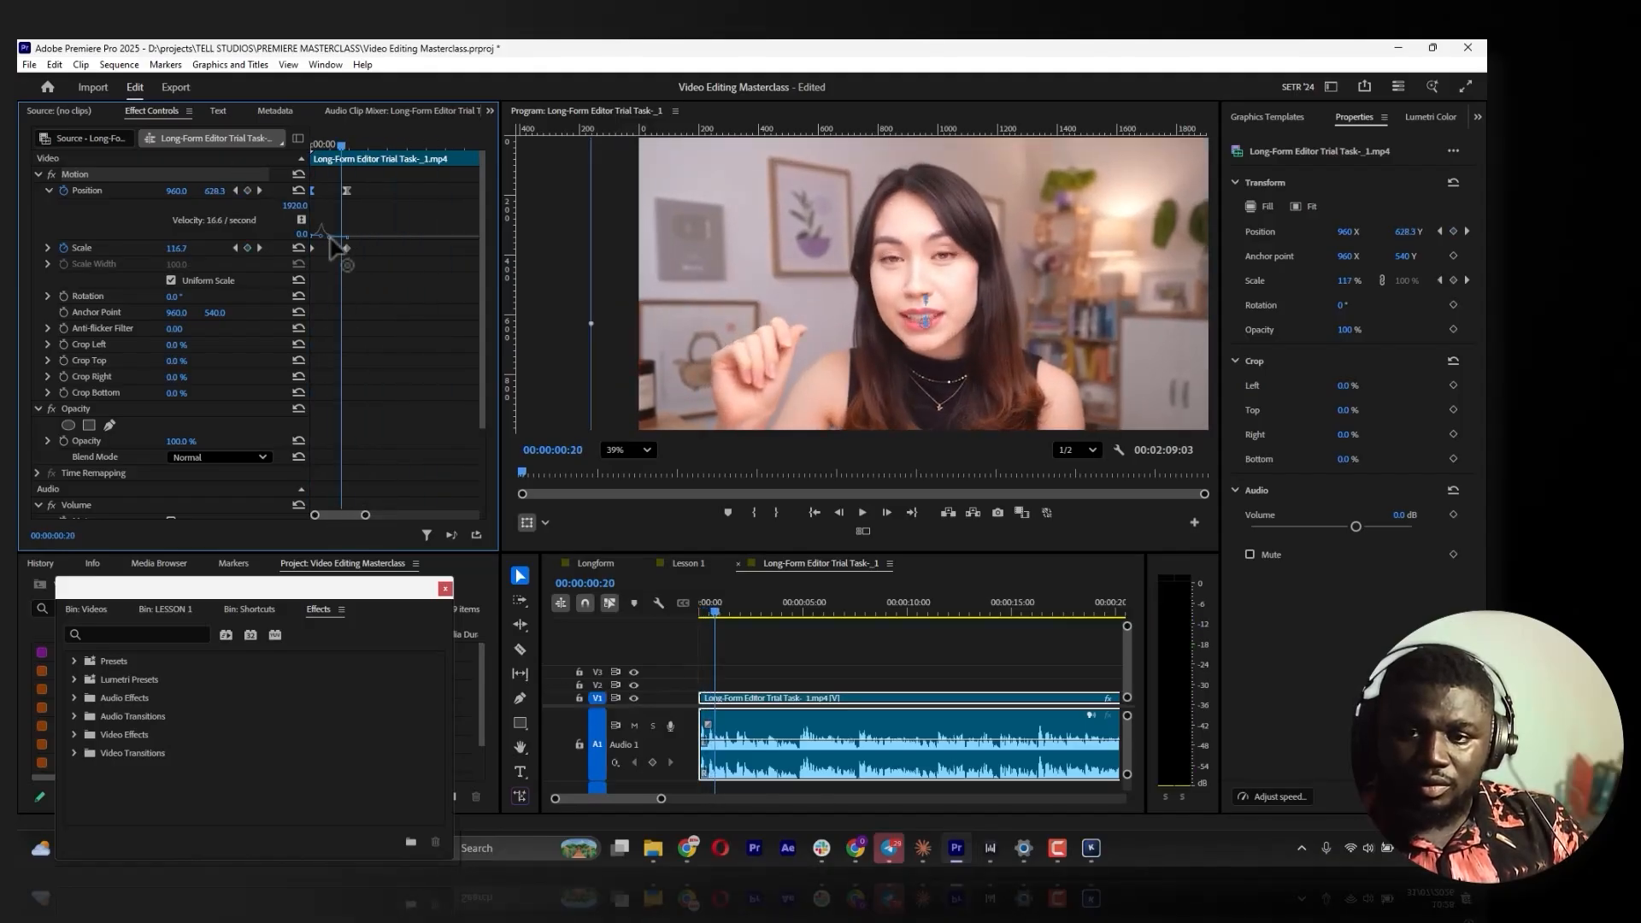
drag(330, 238, 336, 243)
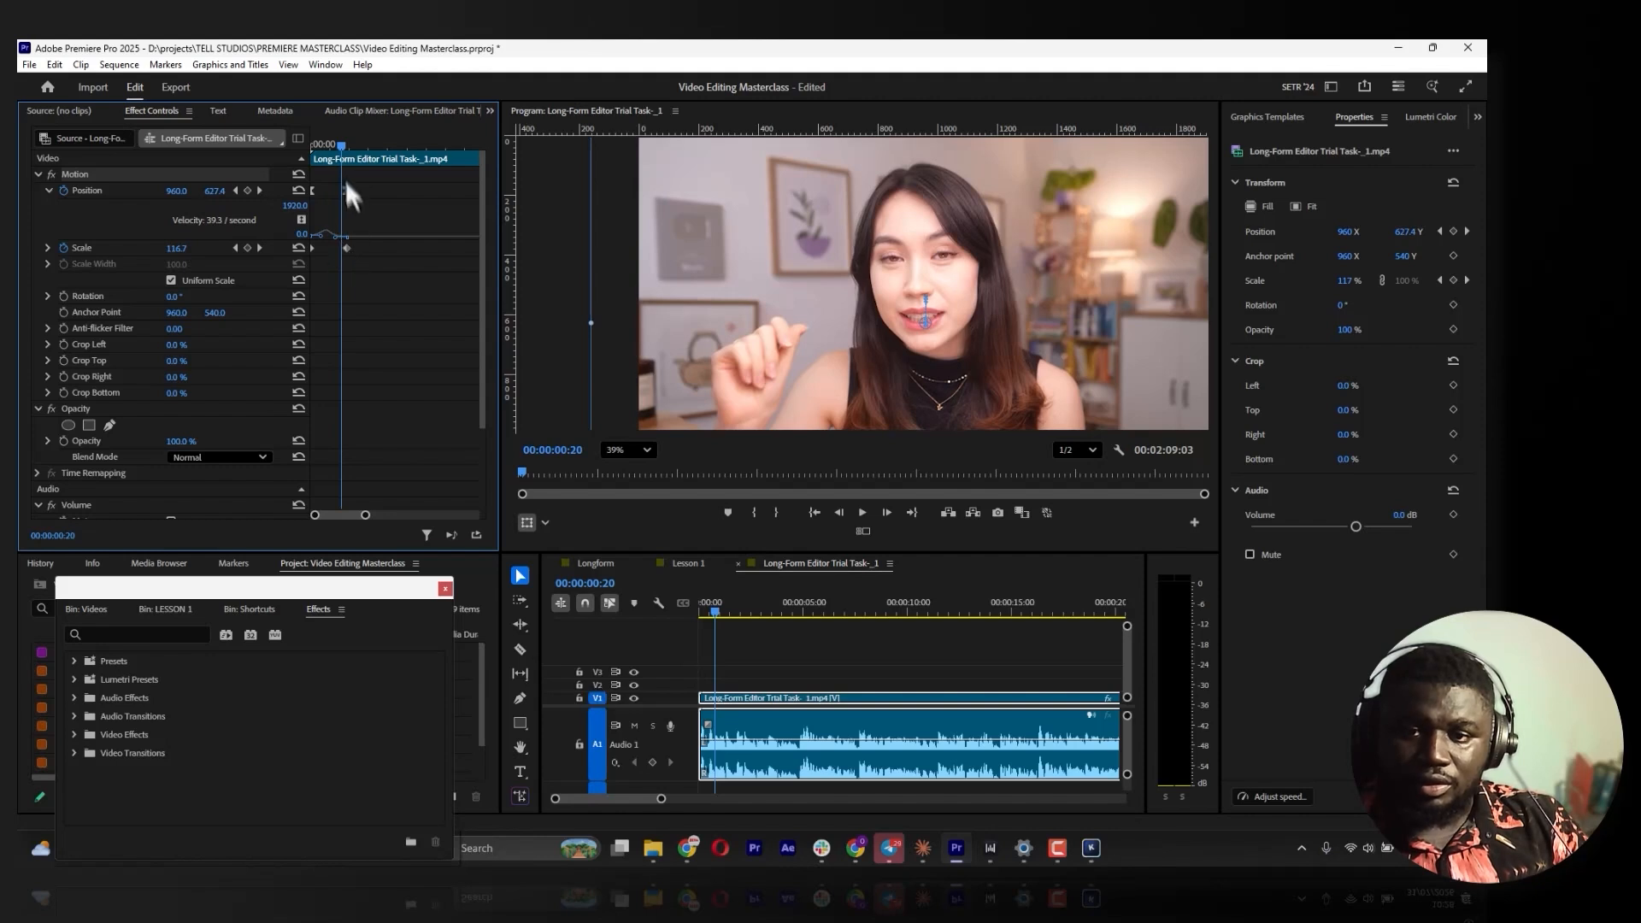
key(space)
key(space)
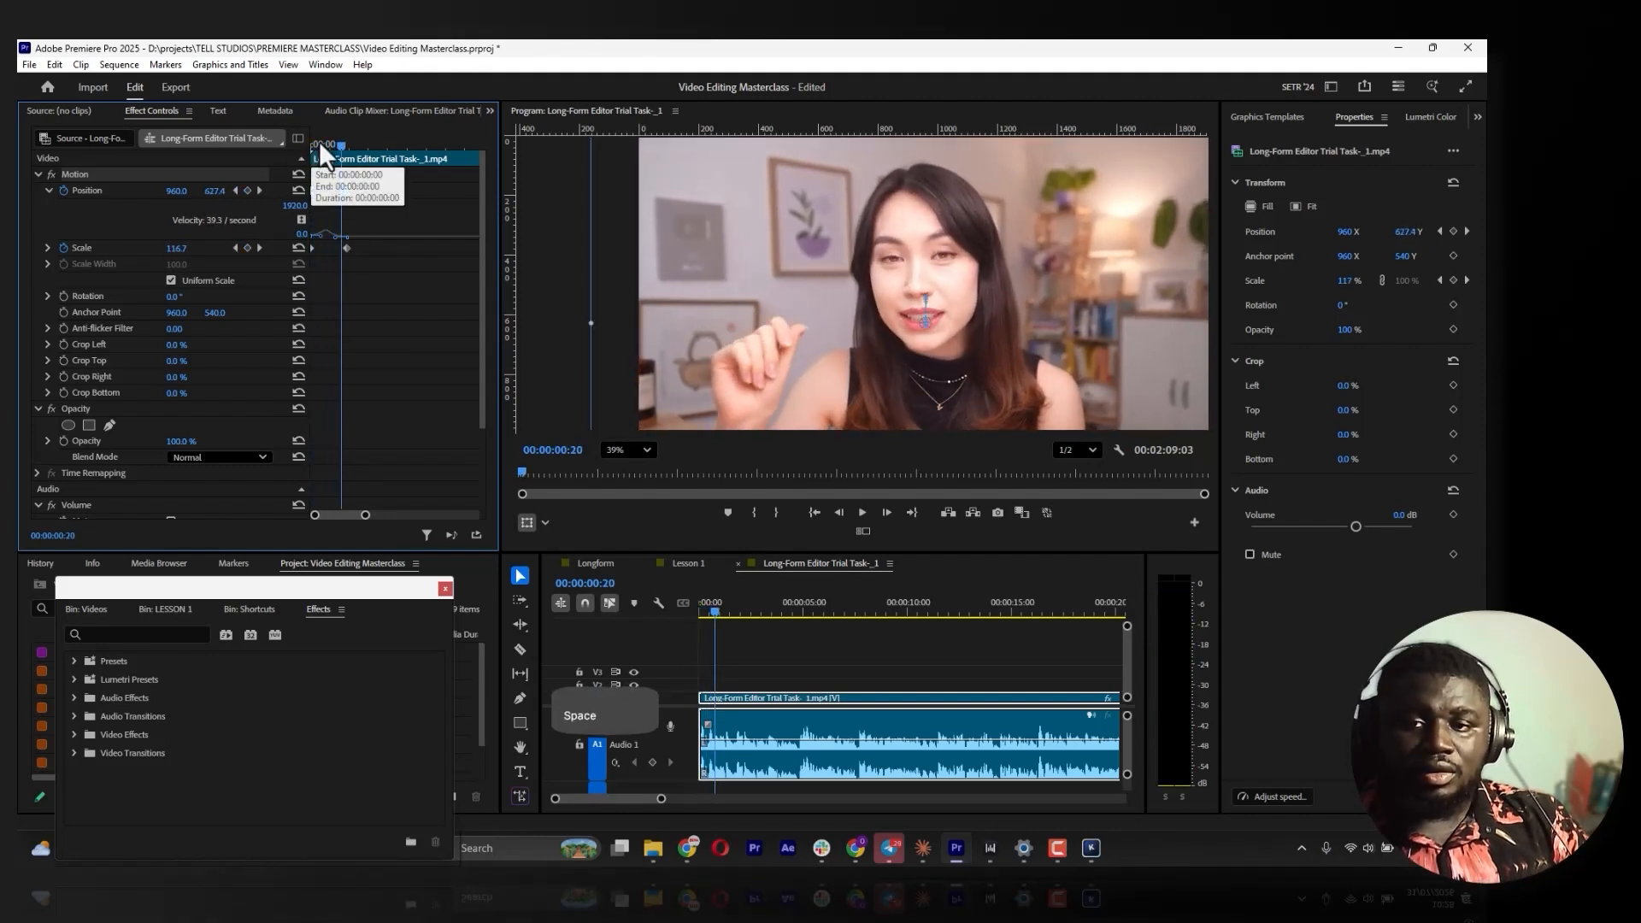
click(325, 144)
key(space)
key(space)
mouse_move(367, 516)
mouse_down()
mouse_move(341, 518)
mouse_move(359, 516)
mouse_up()
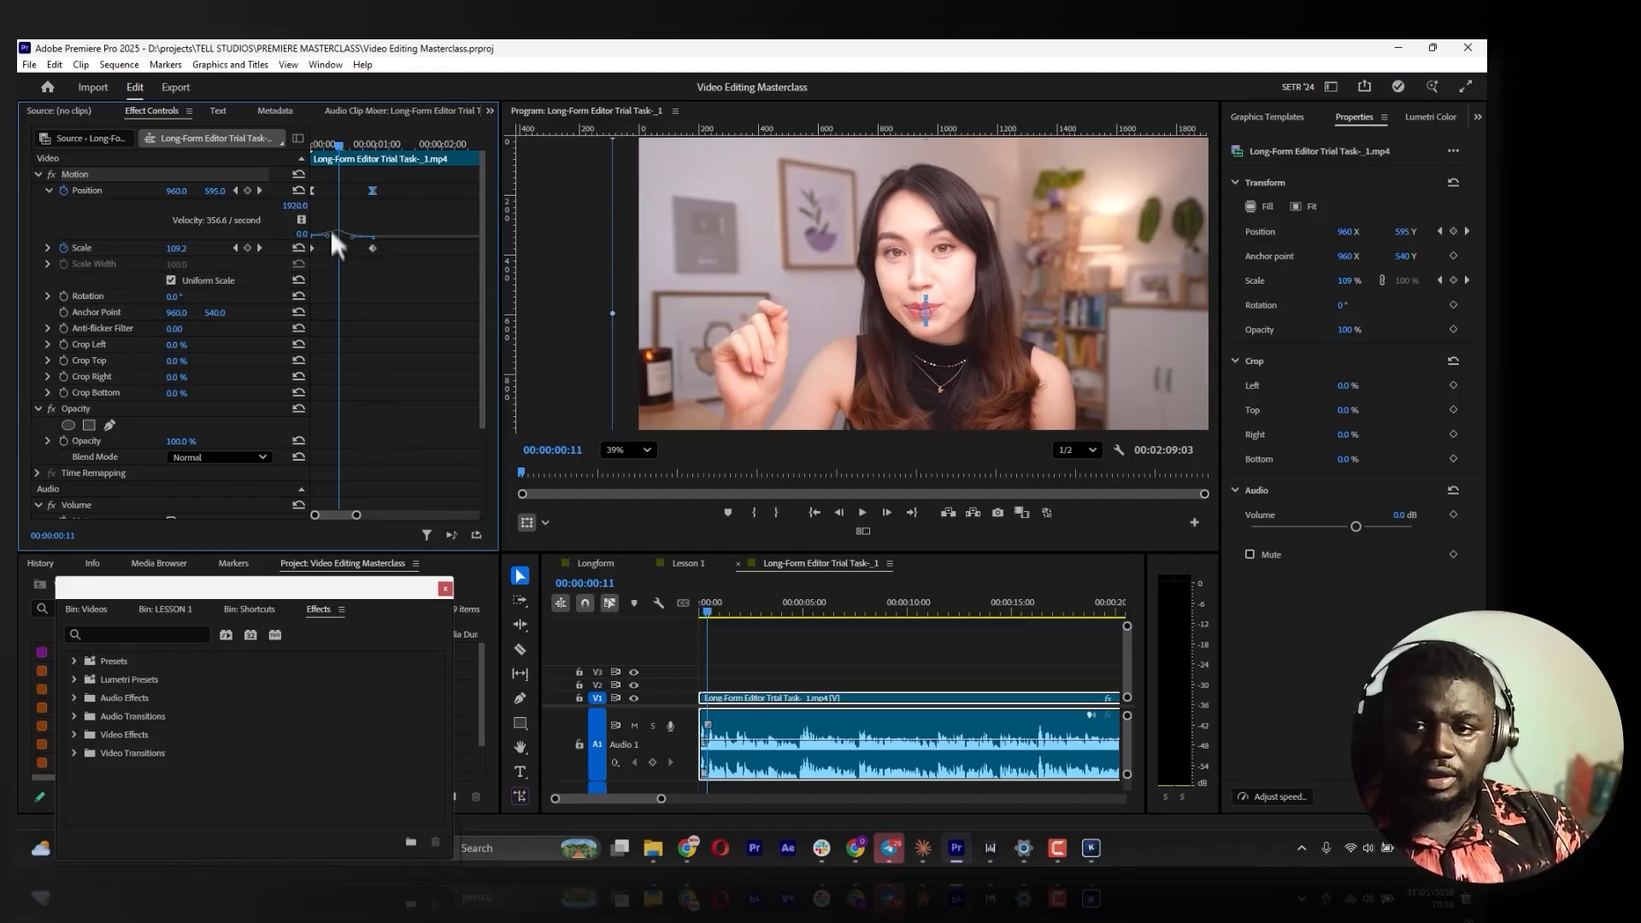
key(space)
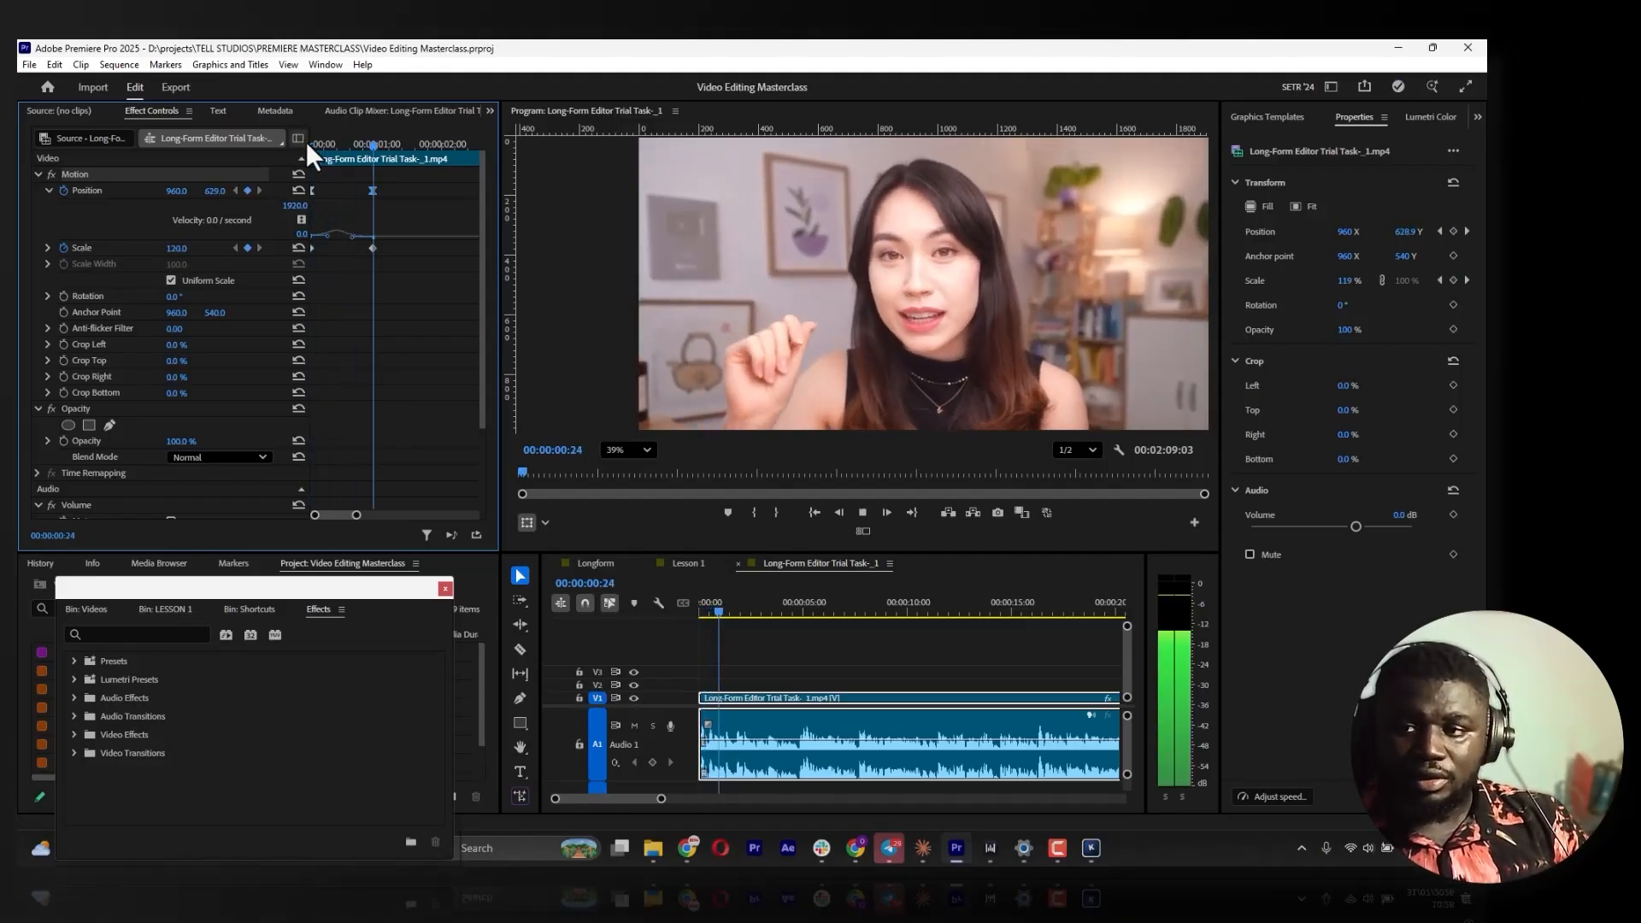
key(space)
Reshape the Position velocity curve to place its peak nearer the middle, and replay the zoom-in from the start
click(330, 241)
drag(330, 241, 351, 242)
drag(335, 145, 301, 143)
key(space)
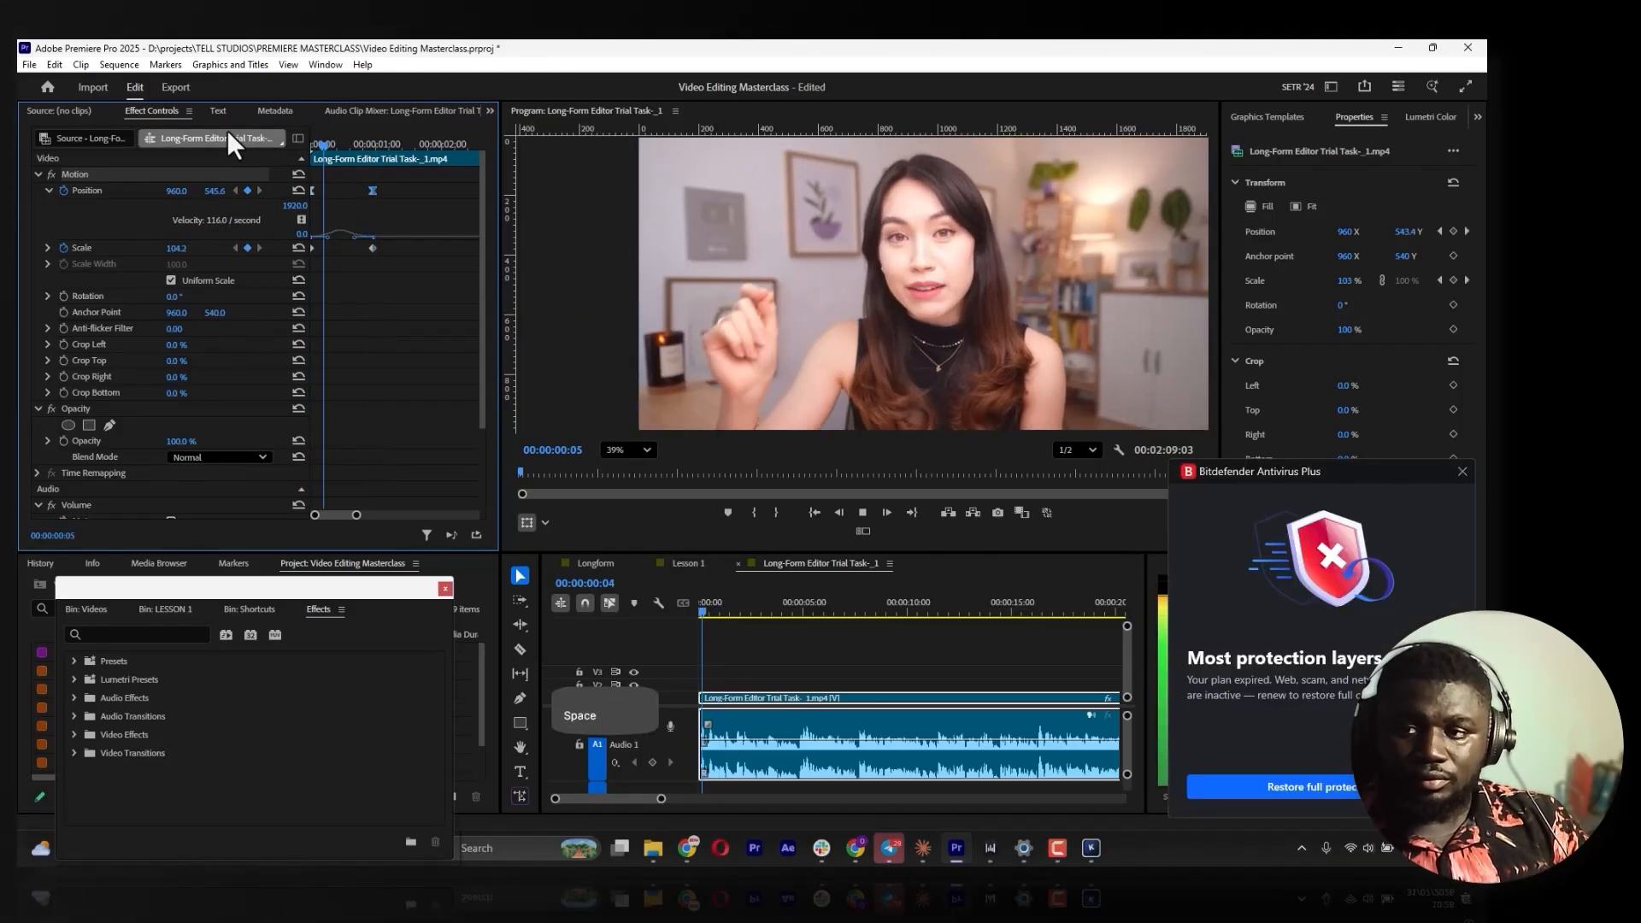
key(space)
click(1463, 471)
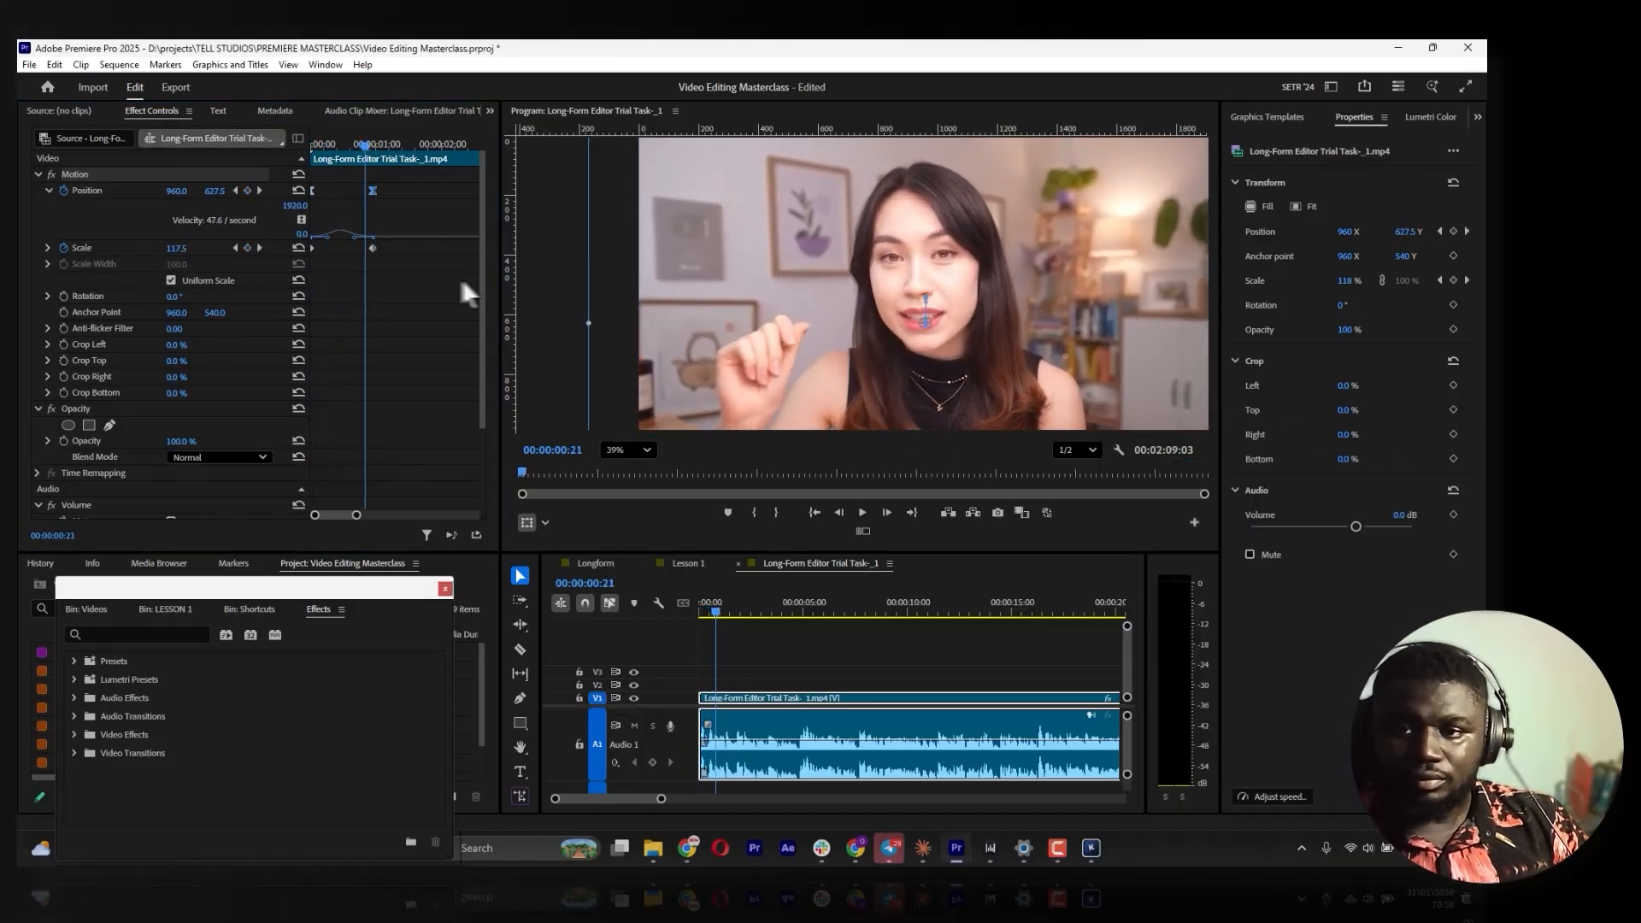
key(space)
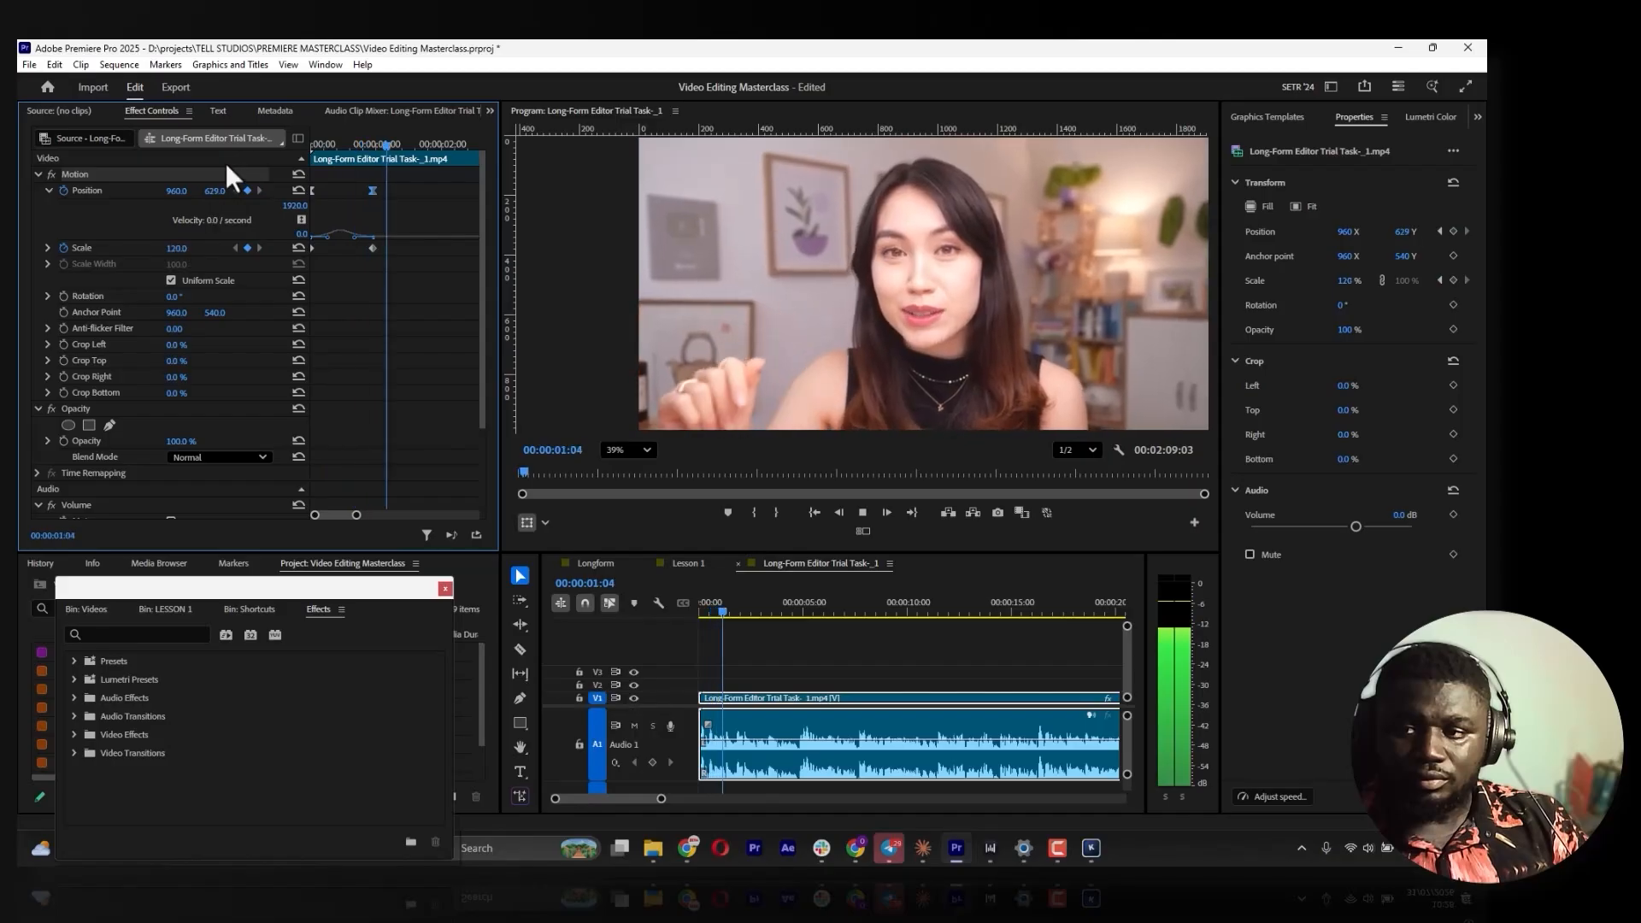
key(space)
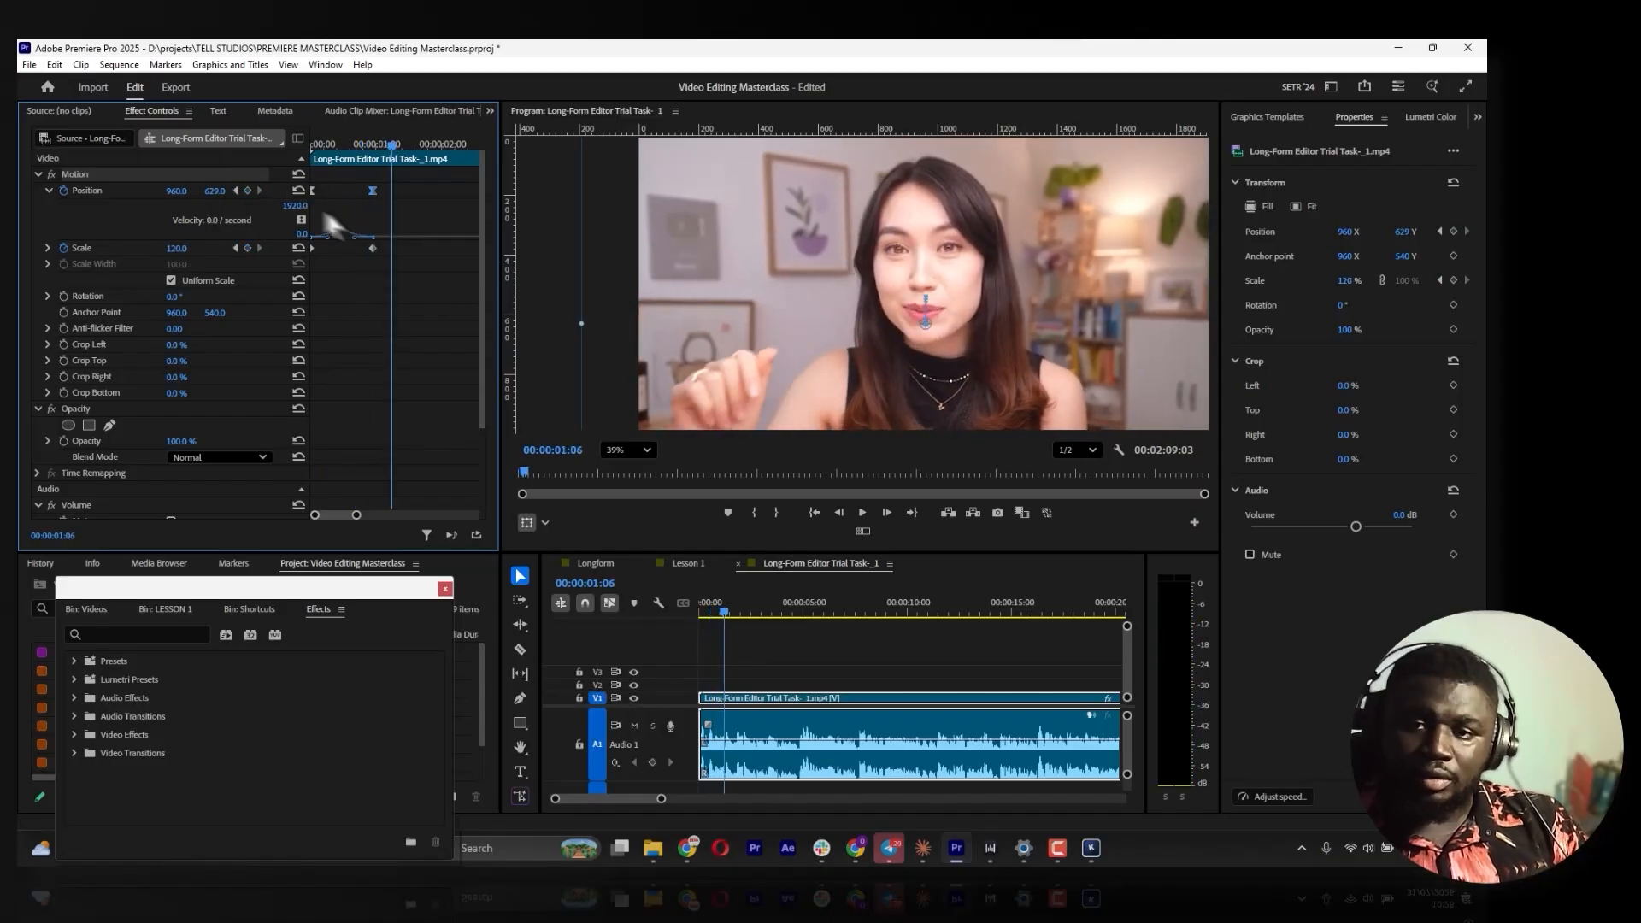
Delete all Position and Scale keyframes, reset Position to 960, 540 and Scale to 100, and return to the clip's start
click(64, 190)
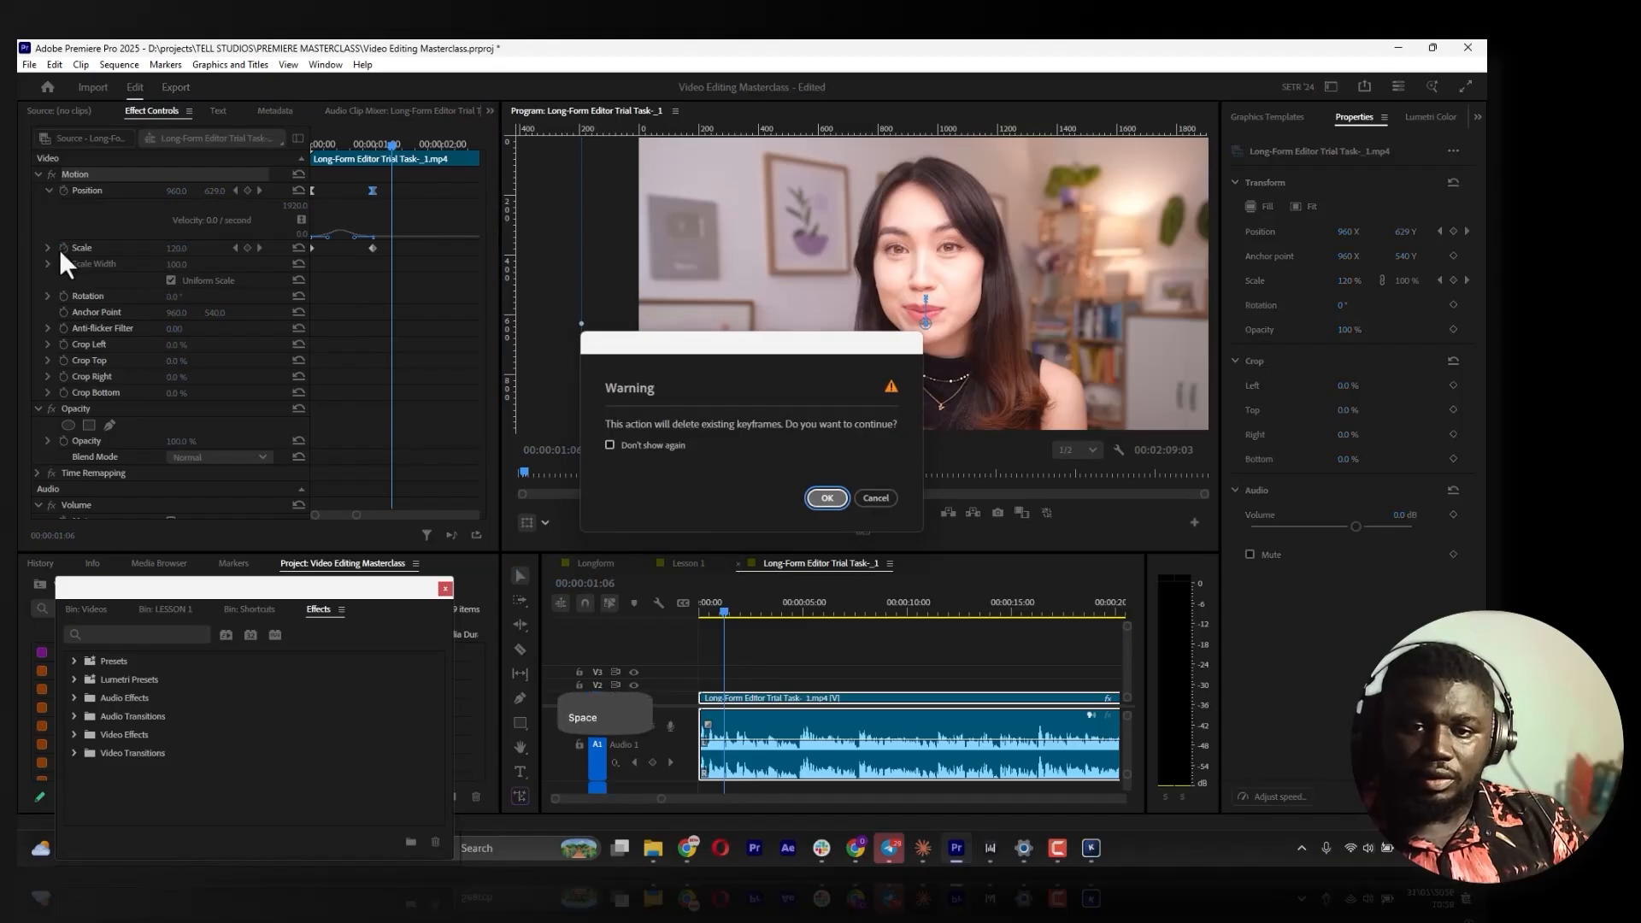
key(Return)
click(65, 206)
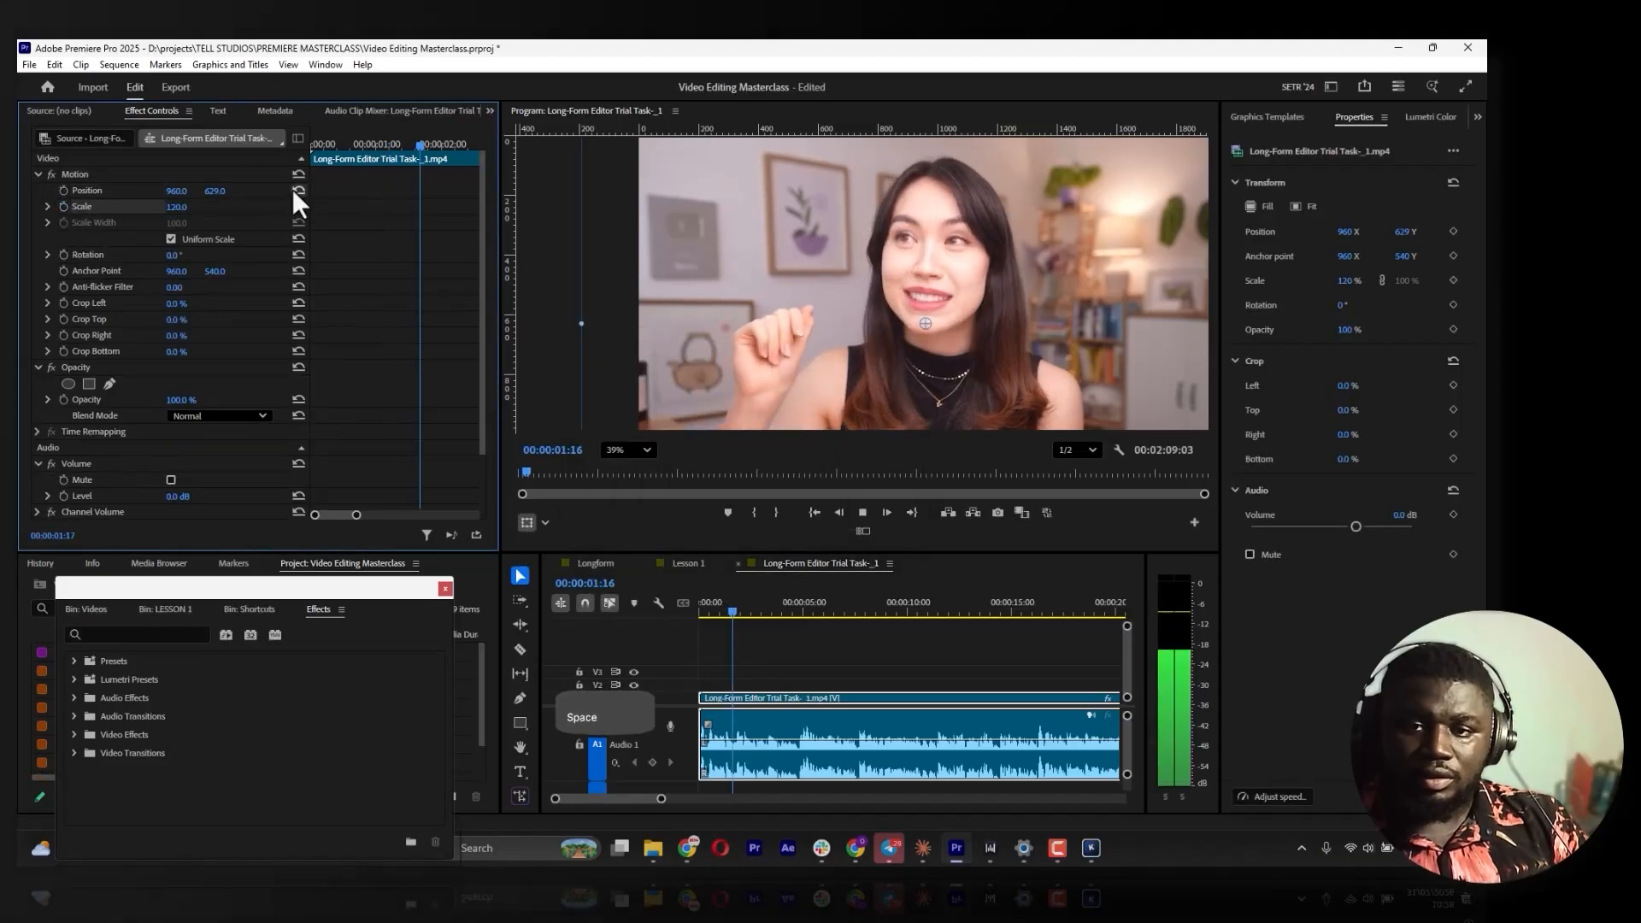
click(327, 147)
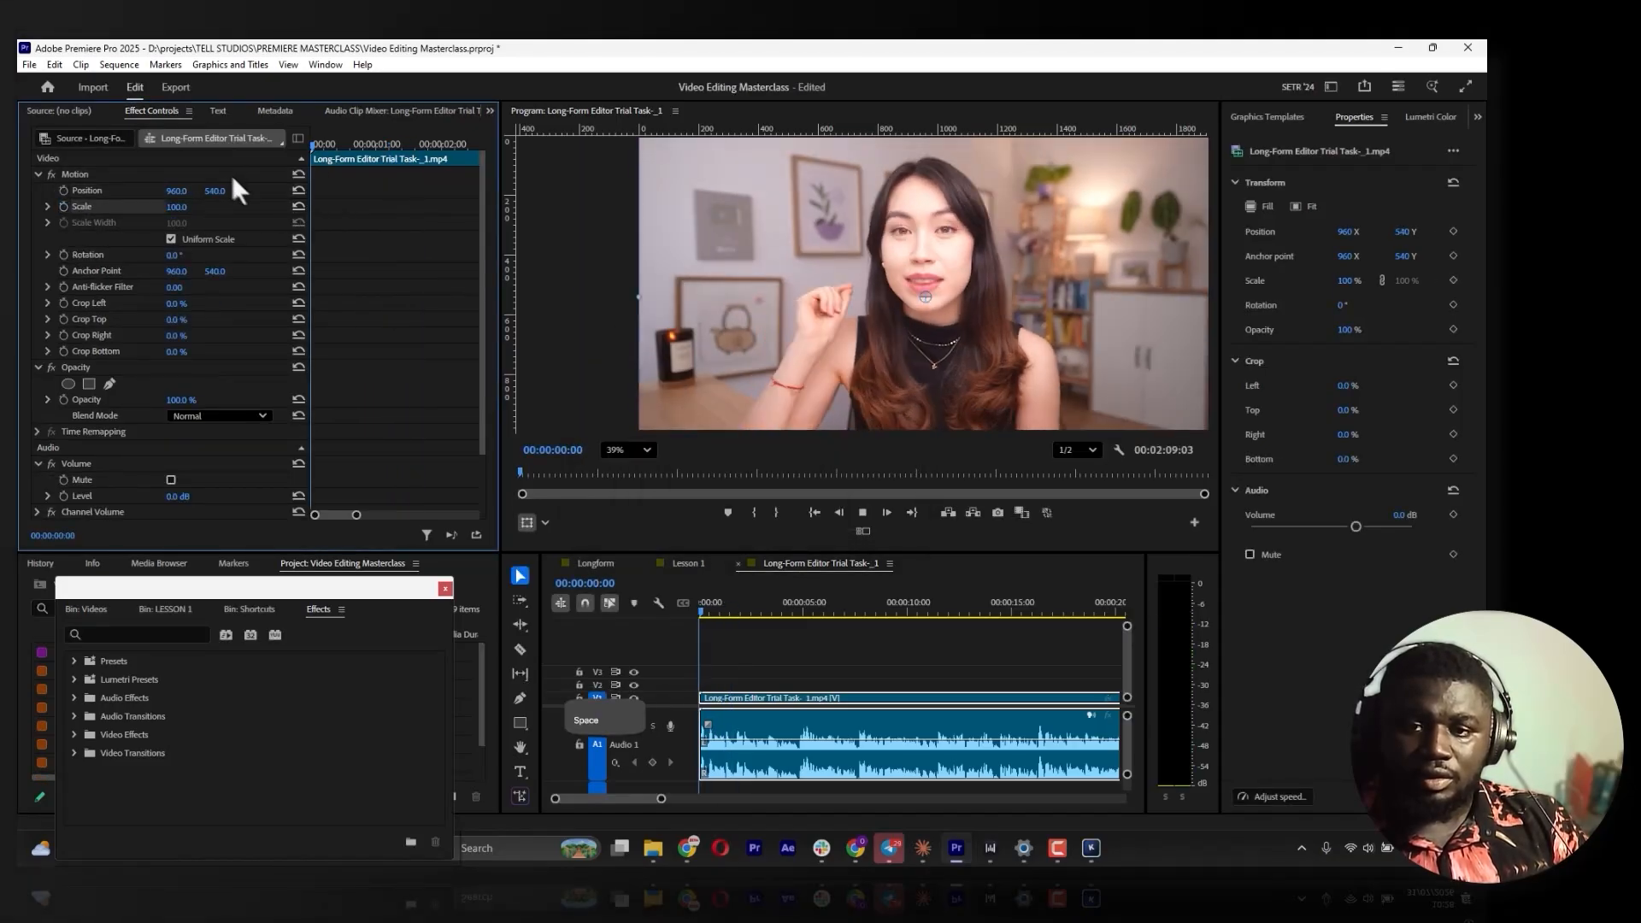
Keyframe Position and Scale near the clip's start, then set vertical Position to 592 and Scale to 117 at 00:00:00:19
click(65, 189)
click(65, 206)
key(space)
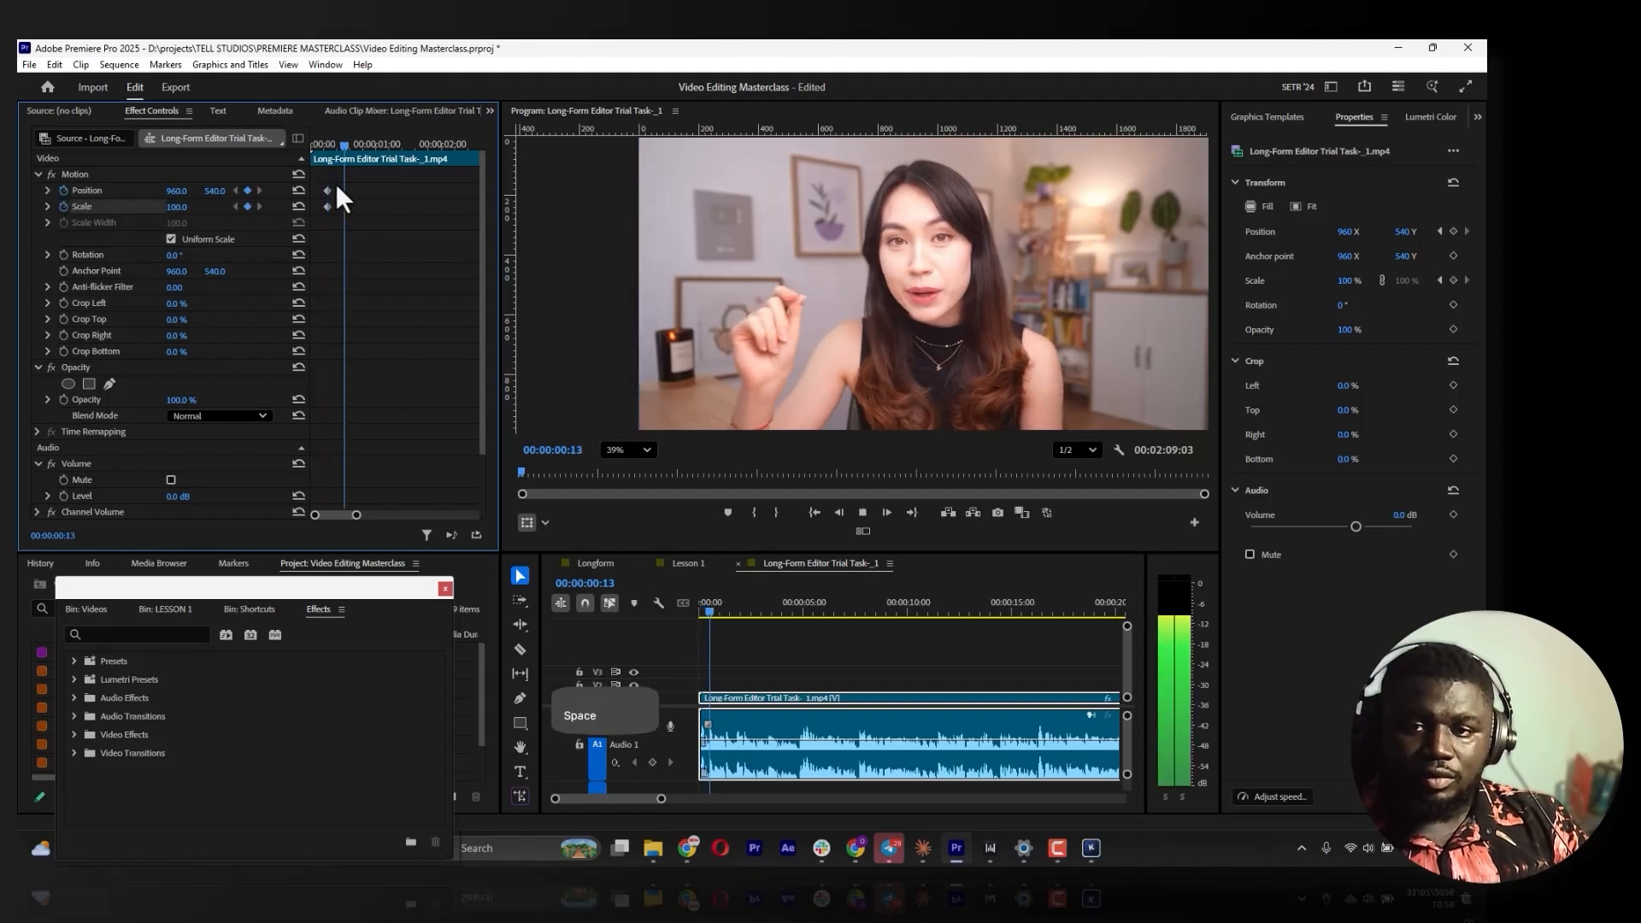
key(space)
mouse_move(213, 191)
mouse_down()
mouse_move(190, 207)
mouse_move(234, 191)
mouse_up()
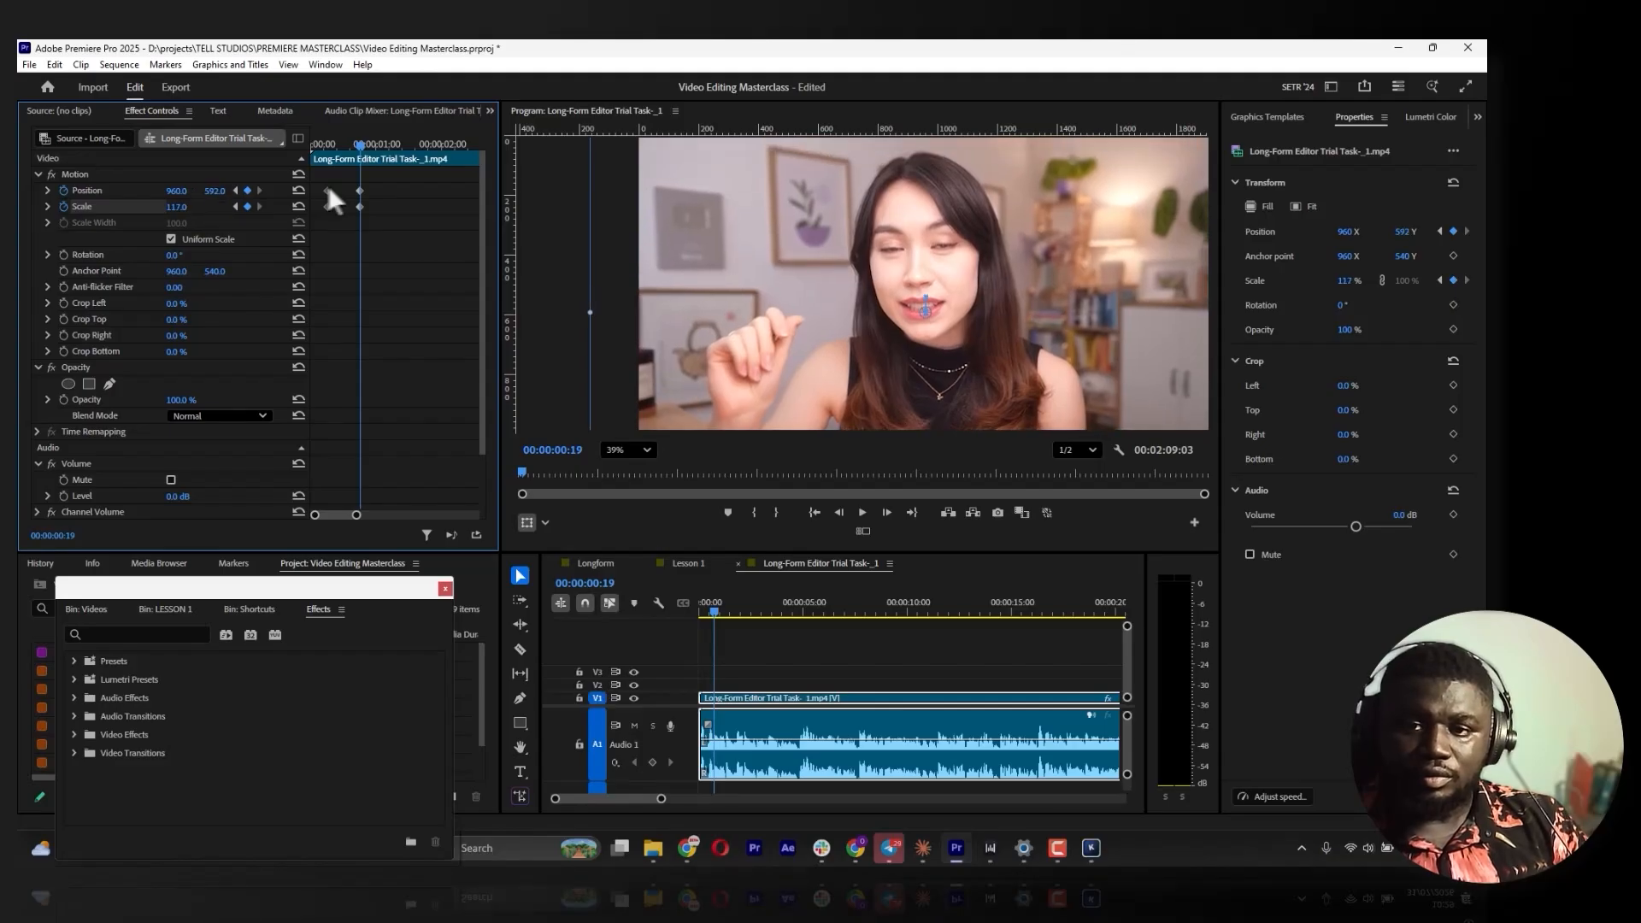
Ease the new Position move by extending the second keyframe's incoming velocity handle back toward the first keyframe
click(47, 191)
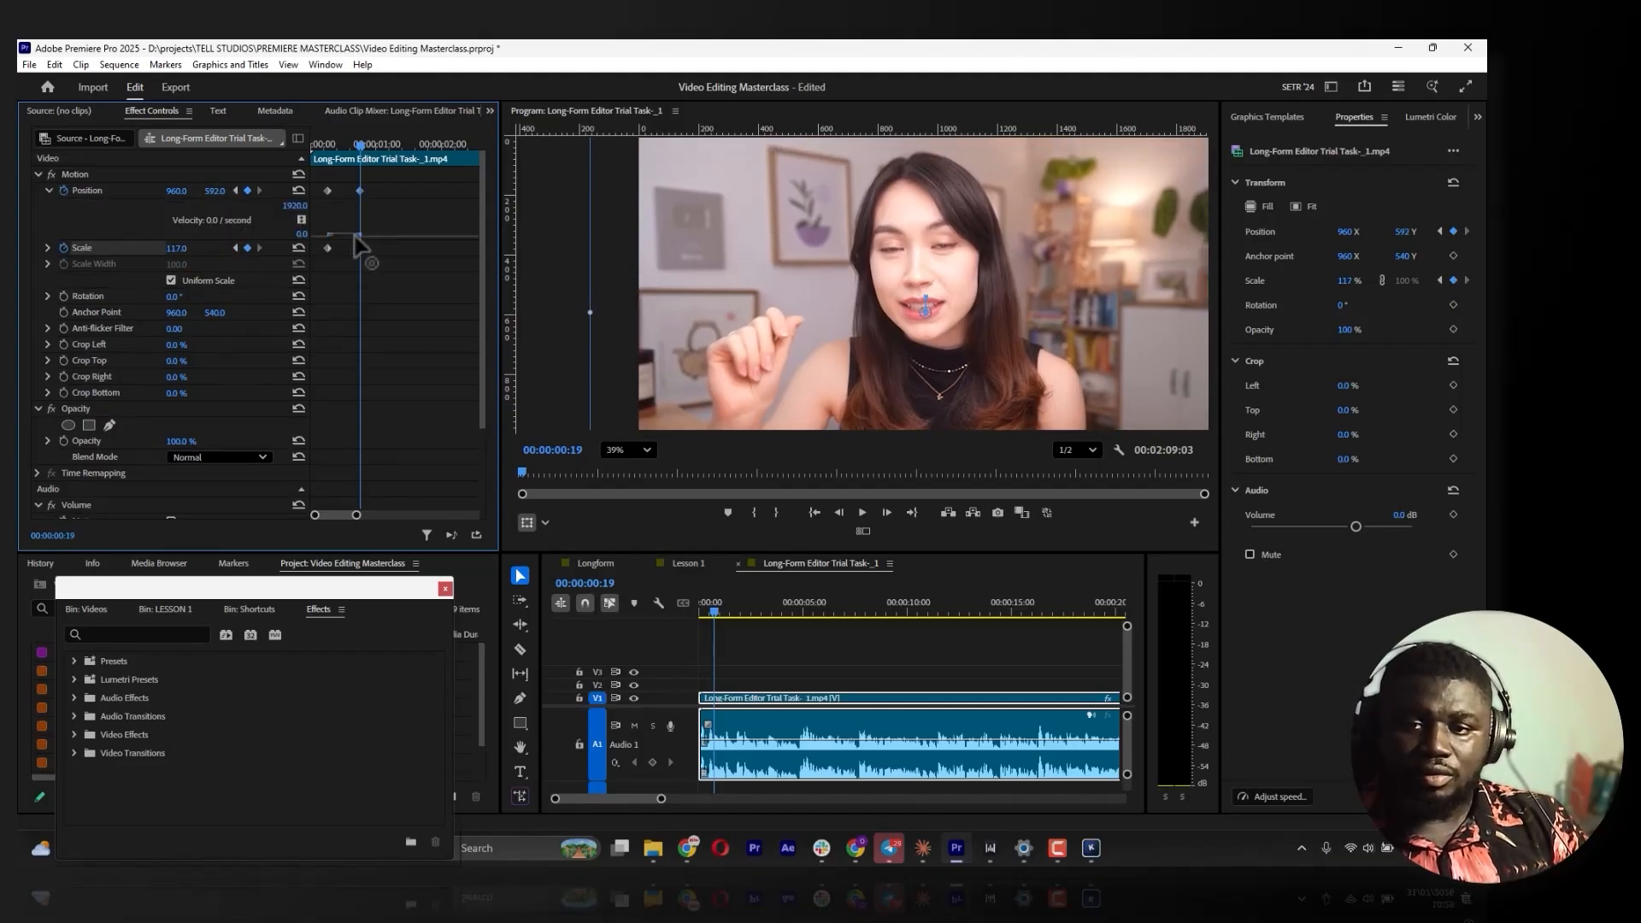
drag(355, 239, 351, 242)
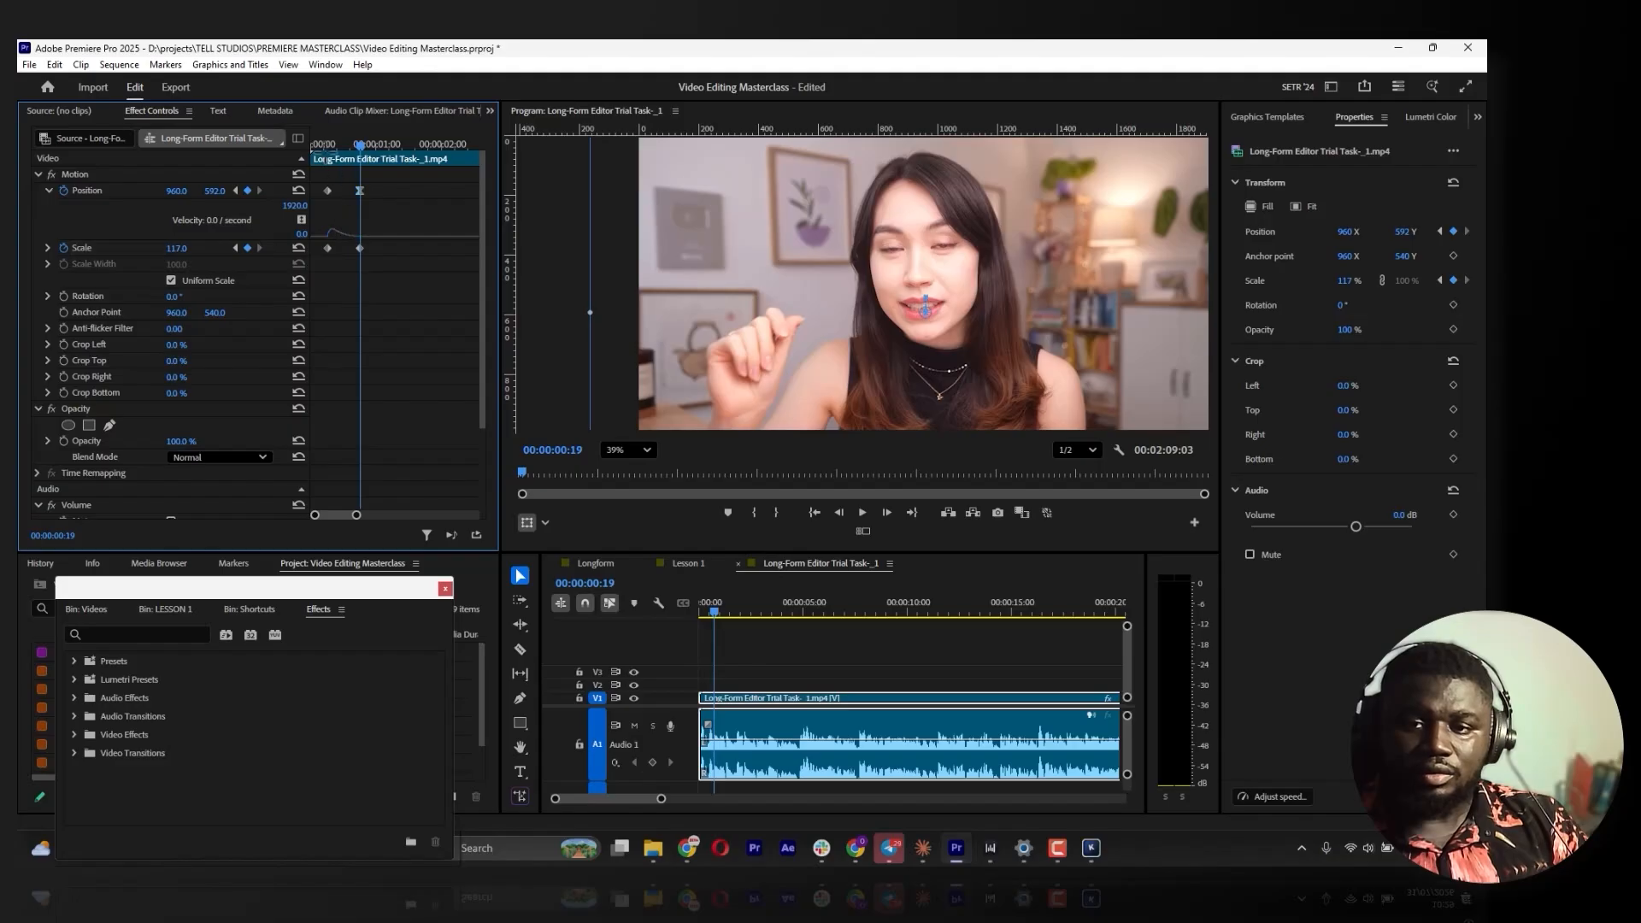
key(space)
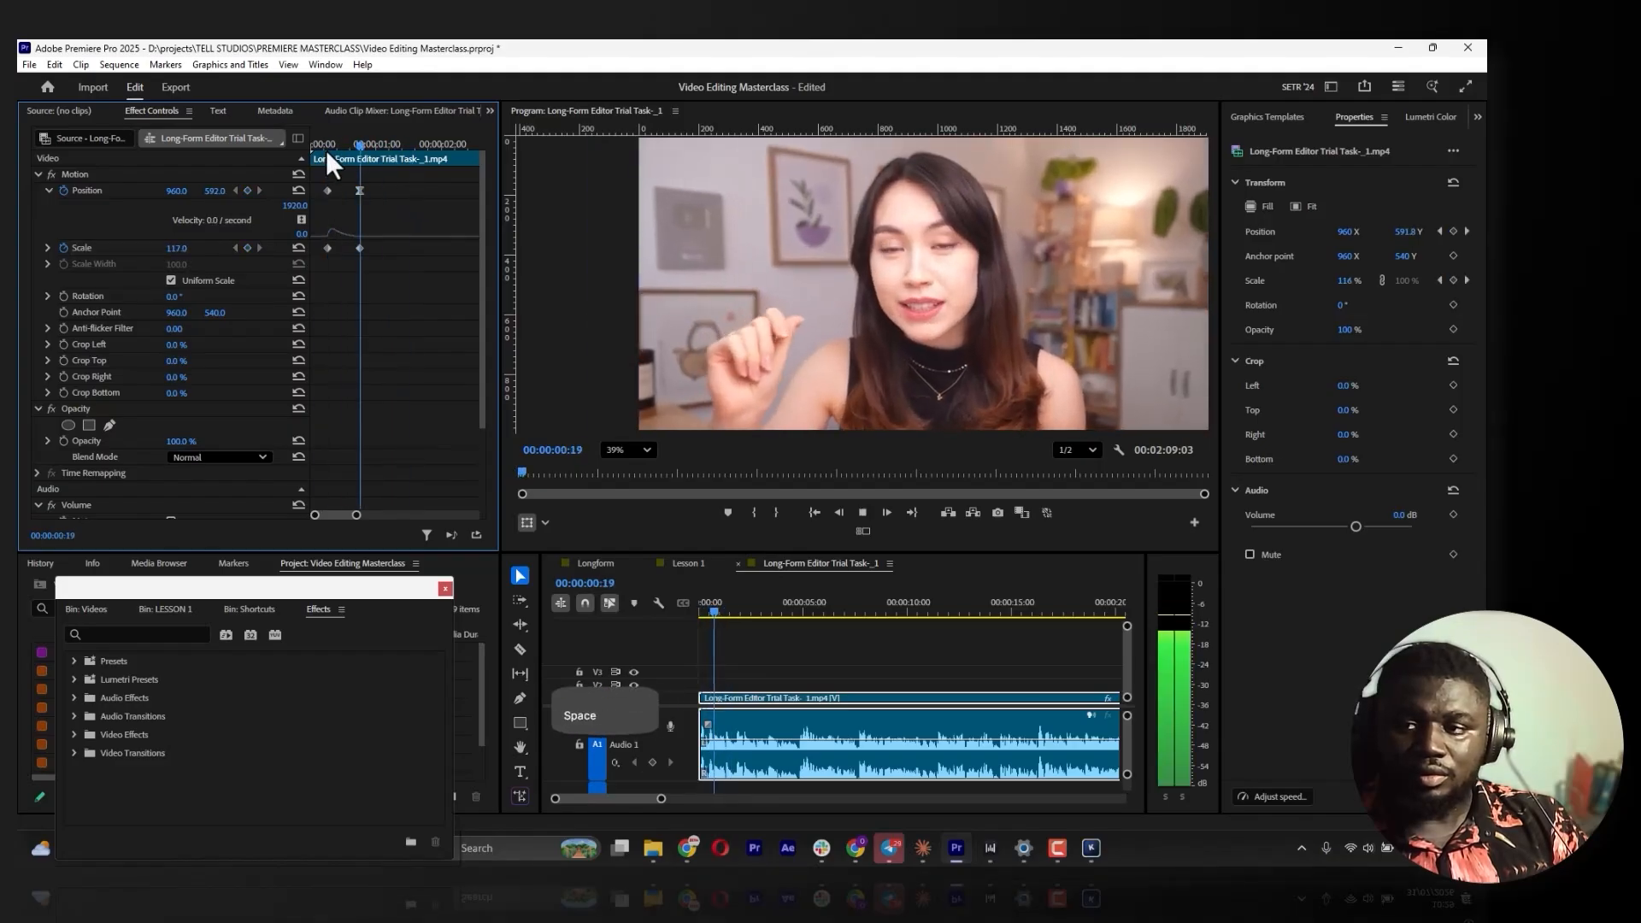
key(space)
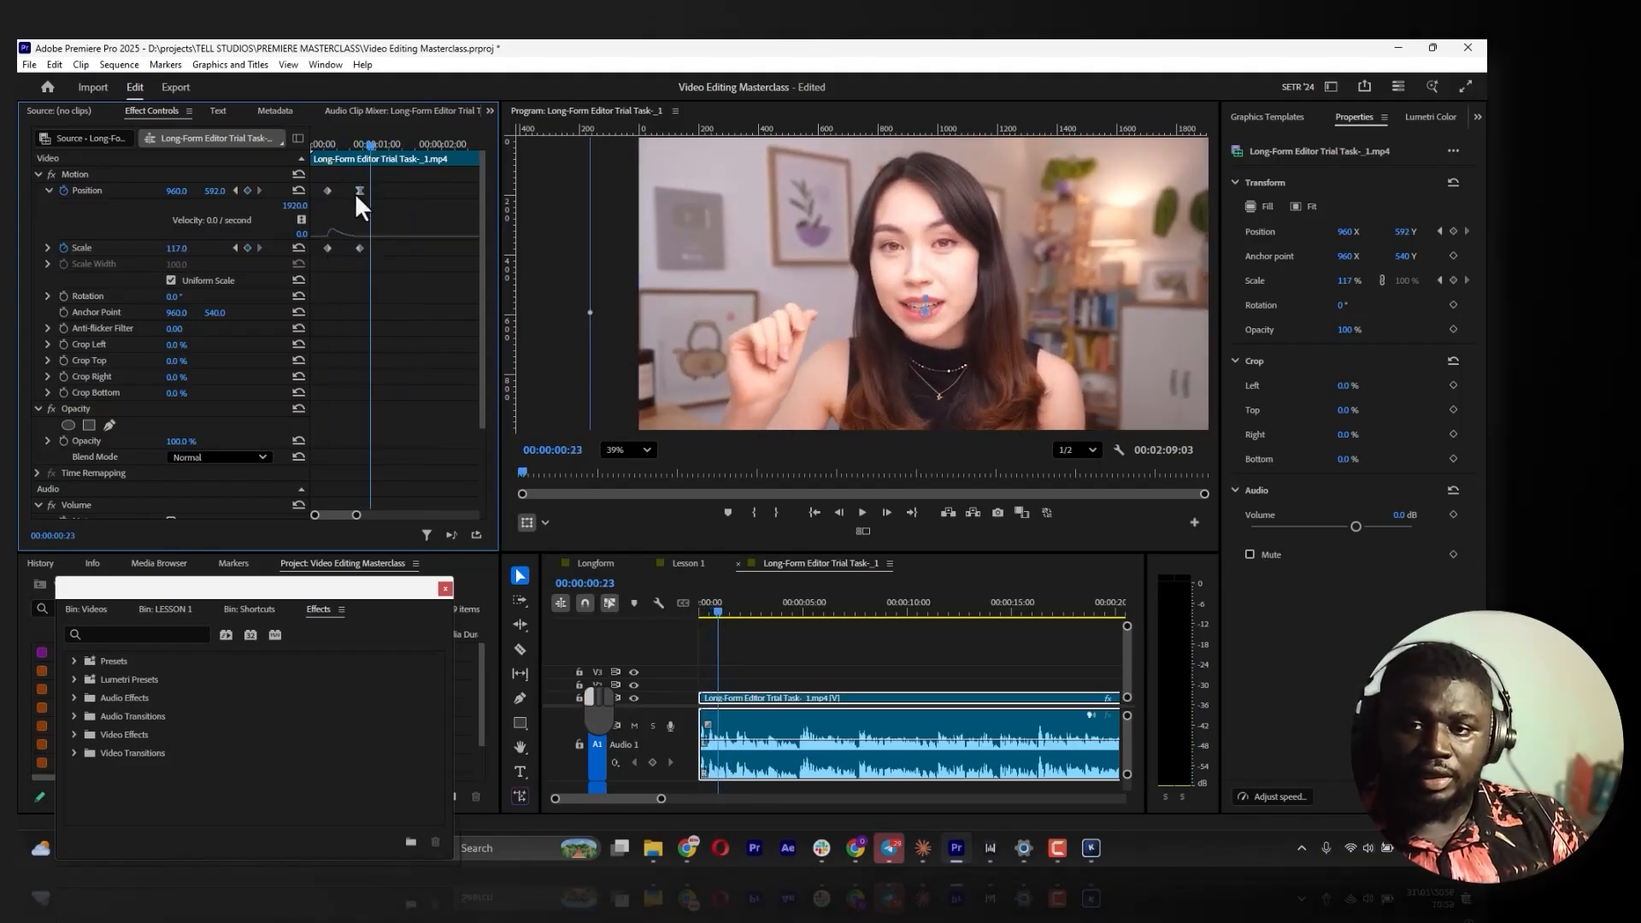
drag(344, 241, 339, 248)
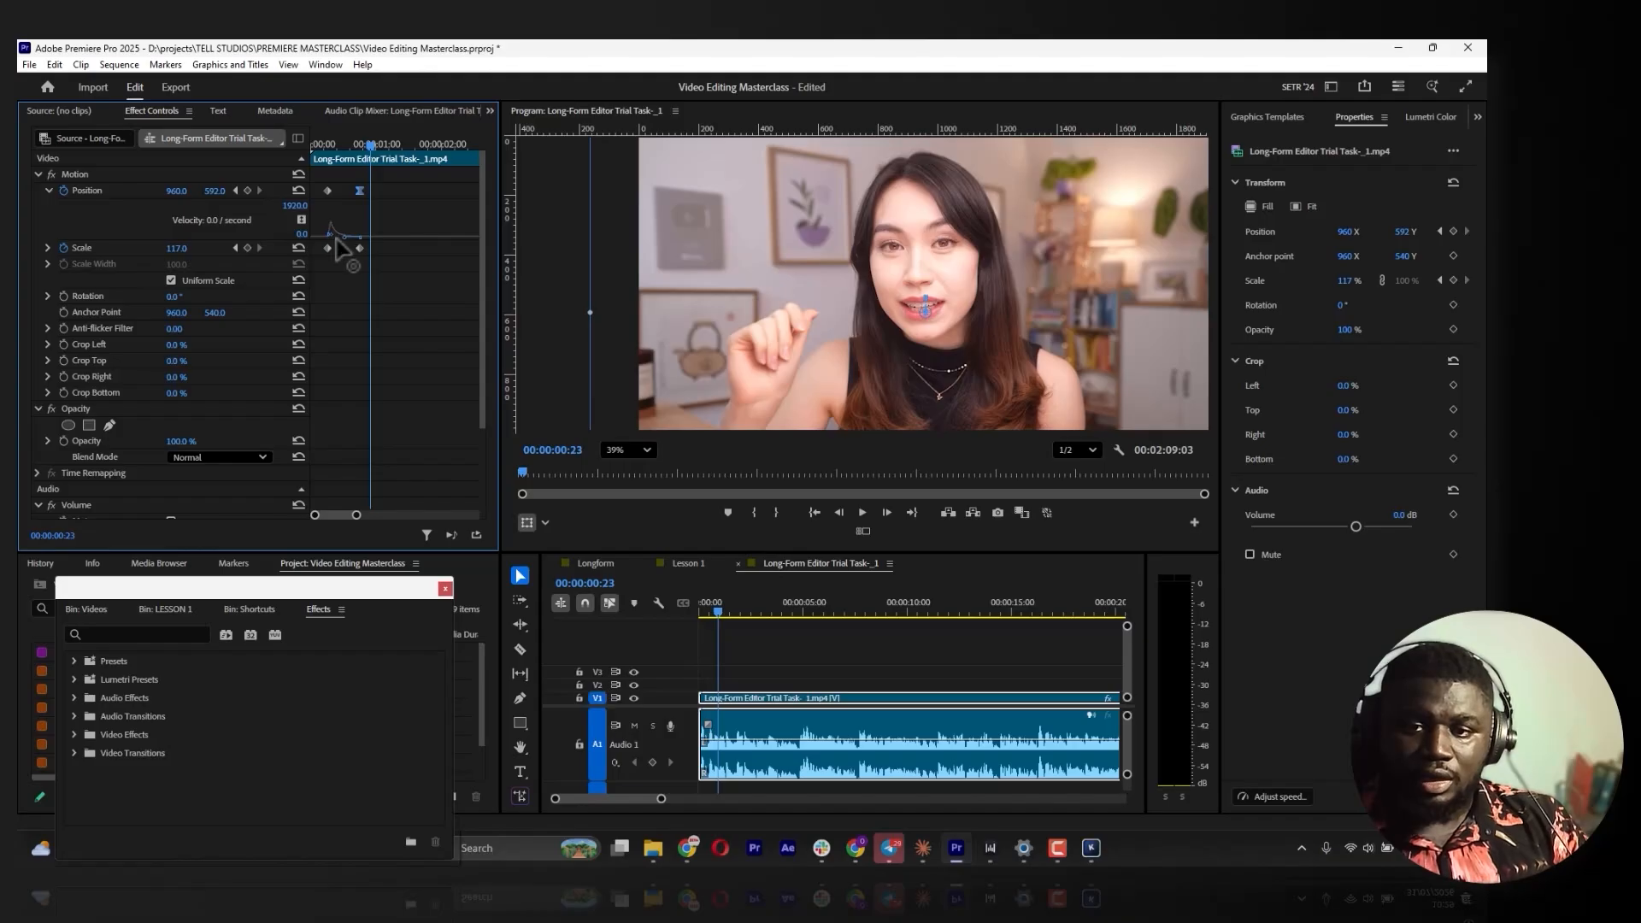
Move all Position and Scale keyframes earlier so the zoom-in begins at the clip's start, and play it back
drag(325, 183, 341, 246)
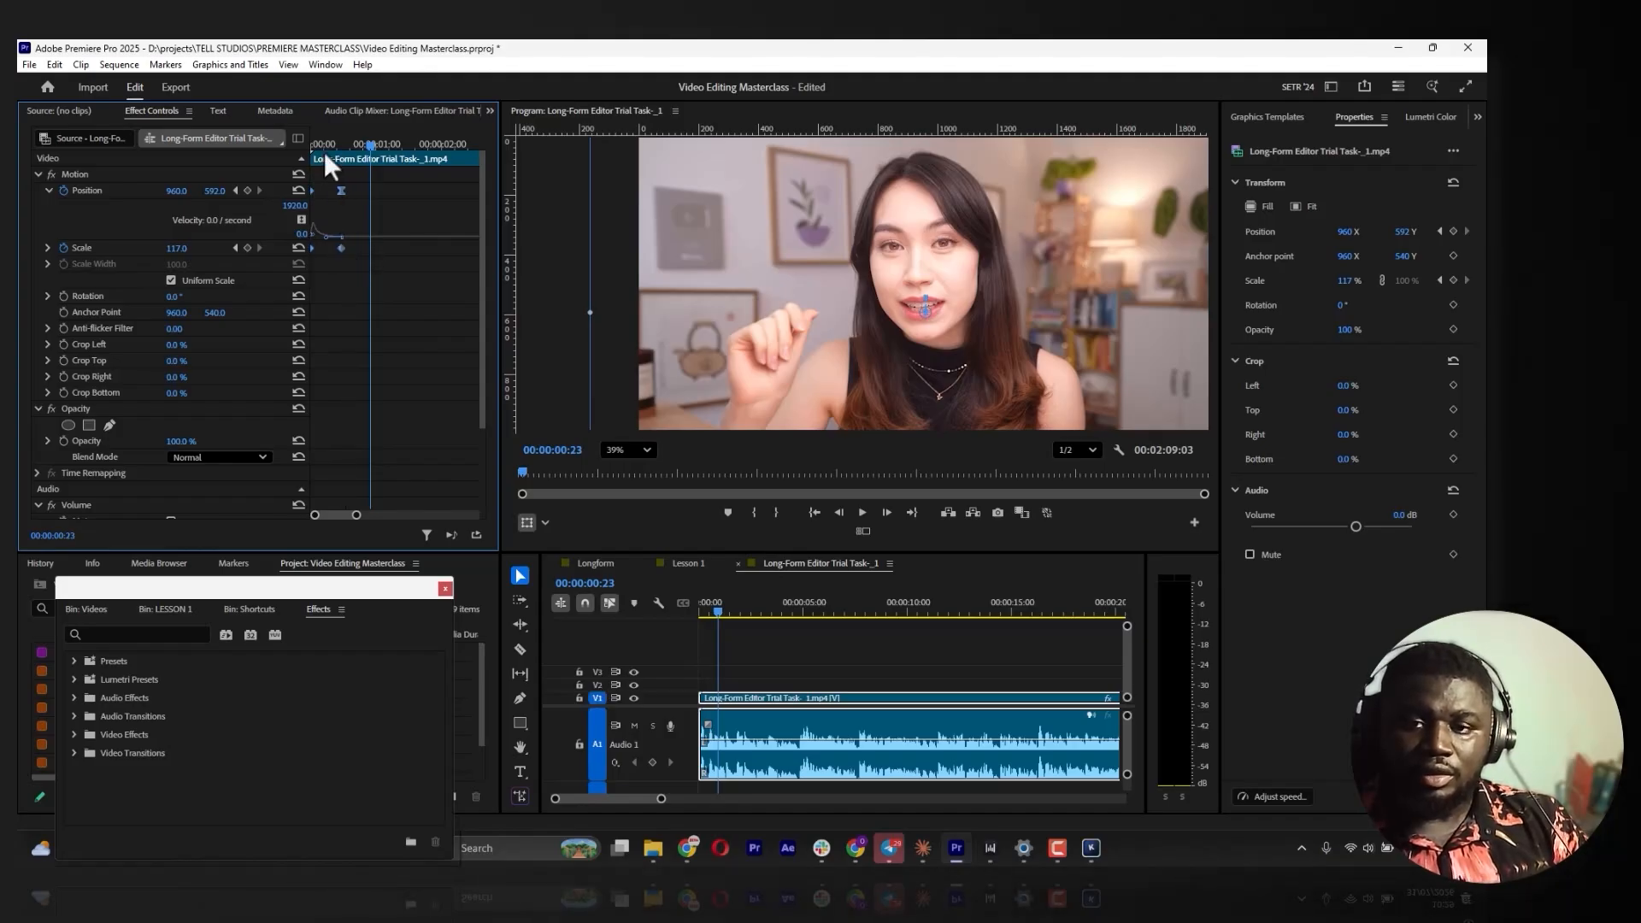
click(324, 152)
drag(320, 147, 273, 143)
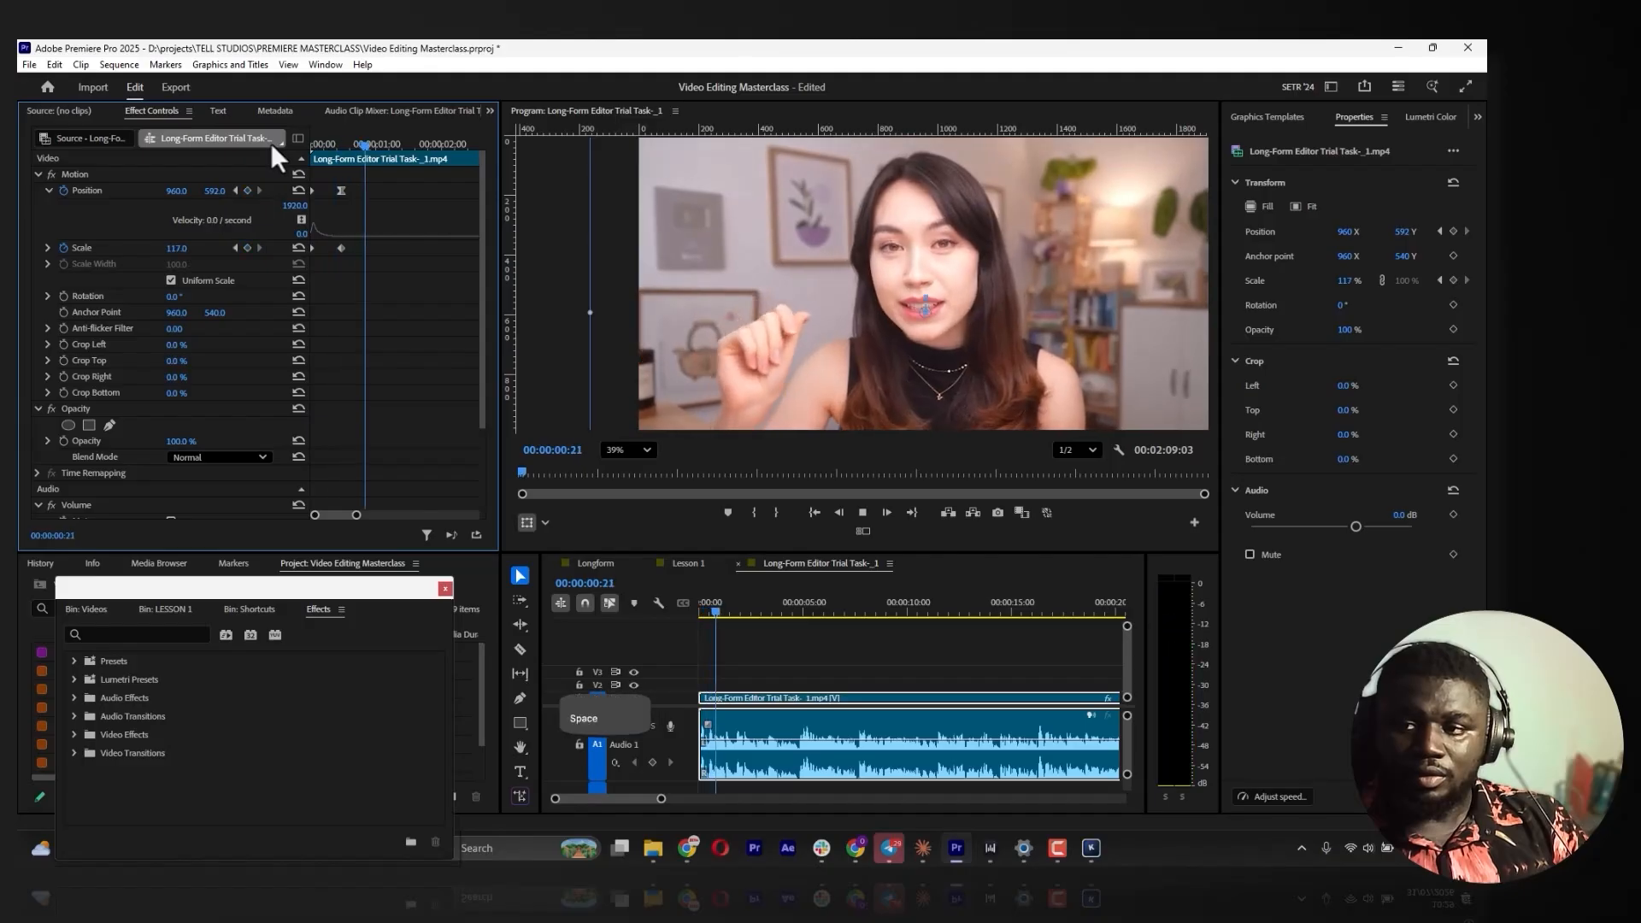
key(space)
key(space)
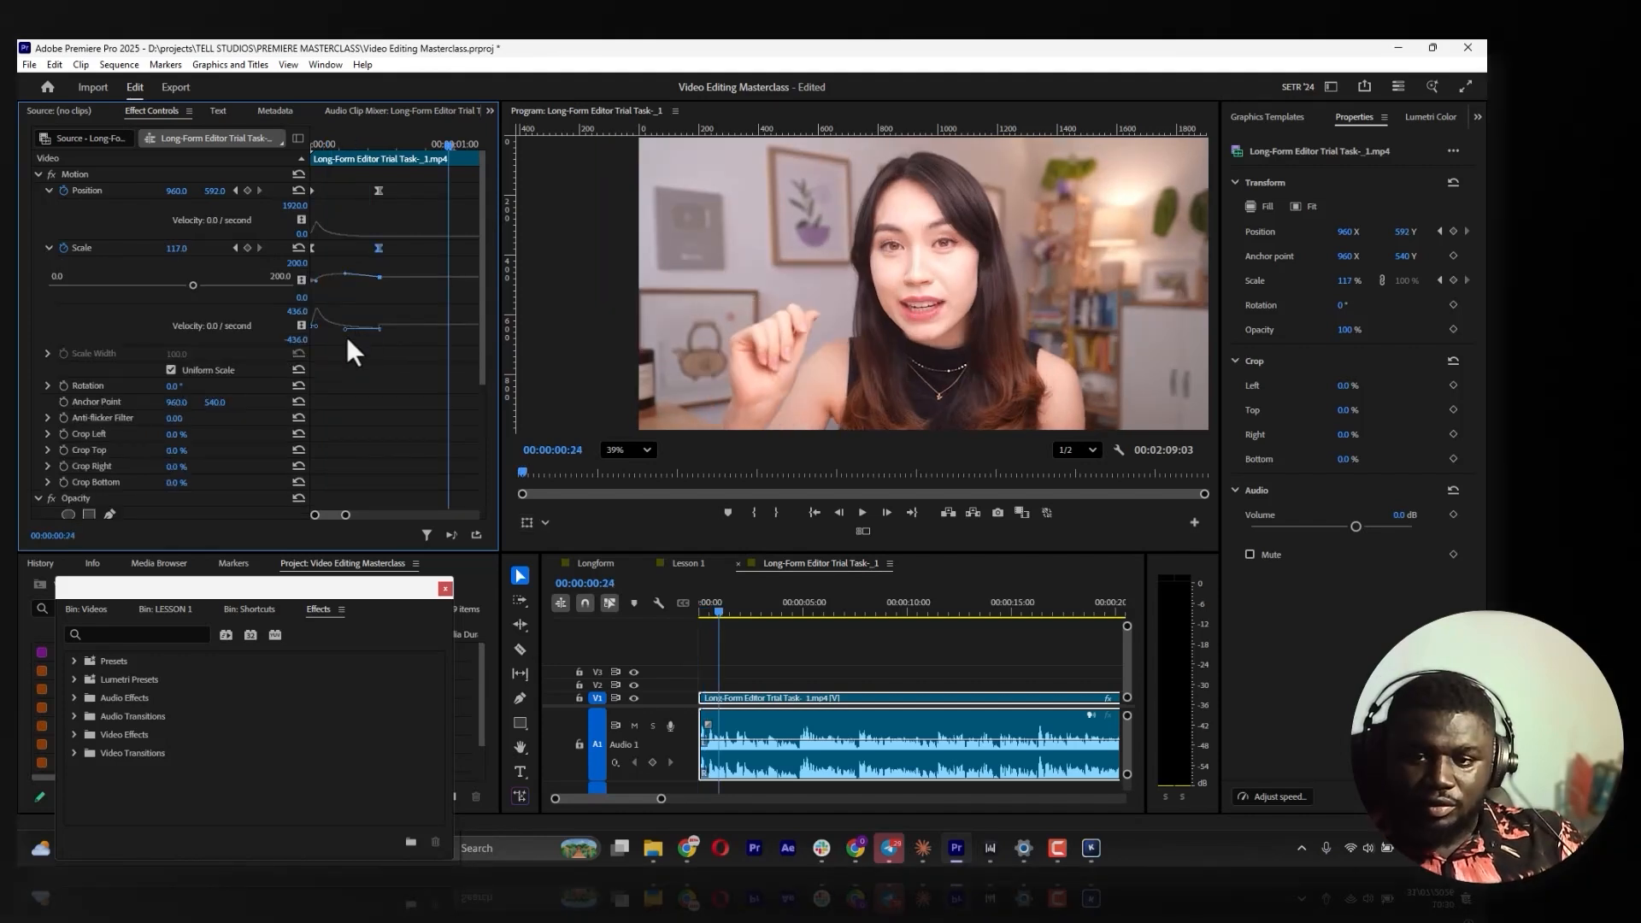
Level the second Scale keyframe's incoming velocity handle to smooth the curve, and play back the zoom-in
mouse_move(349, 336)
mouse_down()
mouse_move(353, 278)
mouse_move(342, 331)
mouse_up()
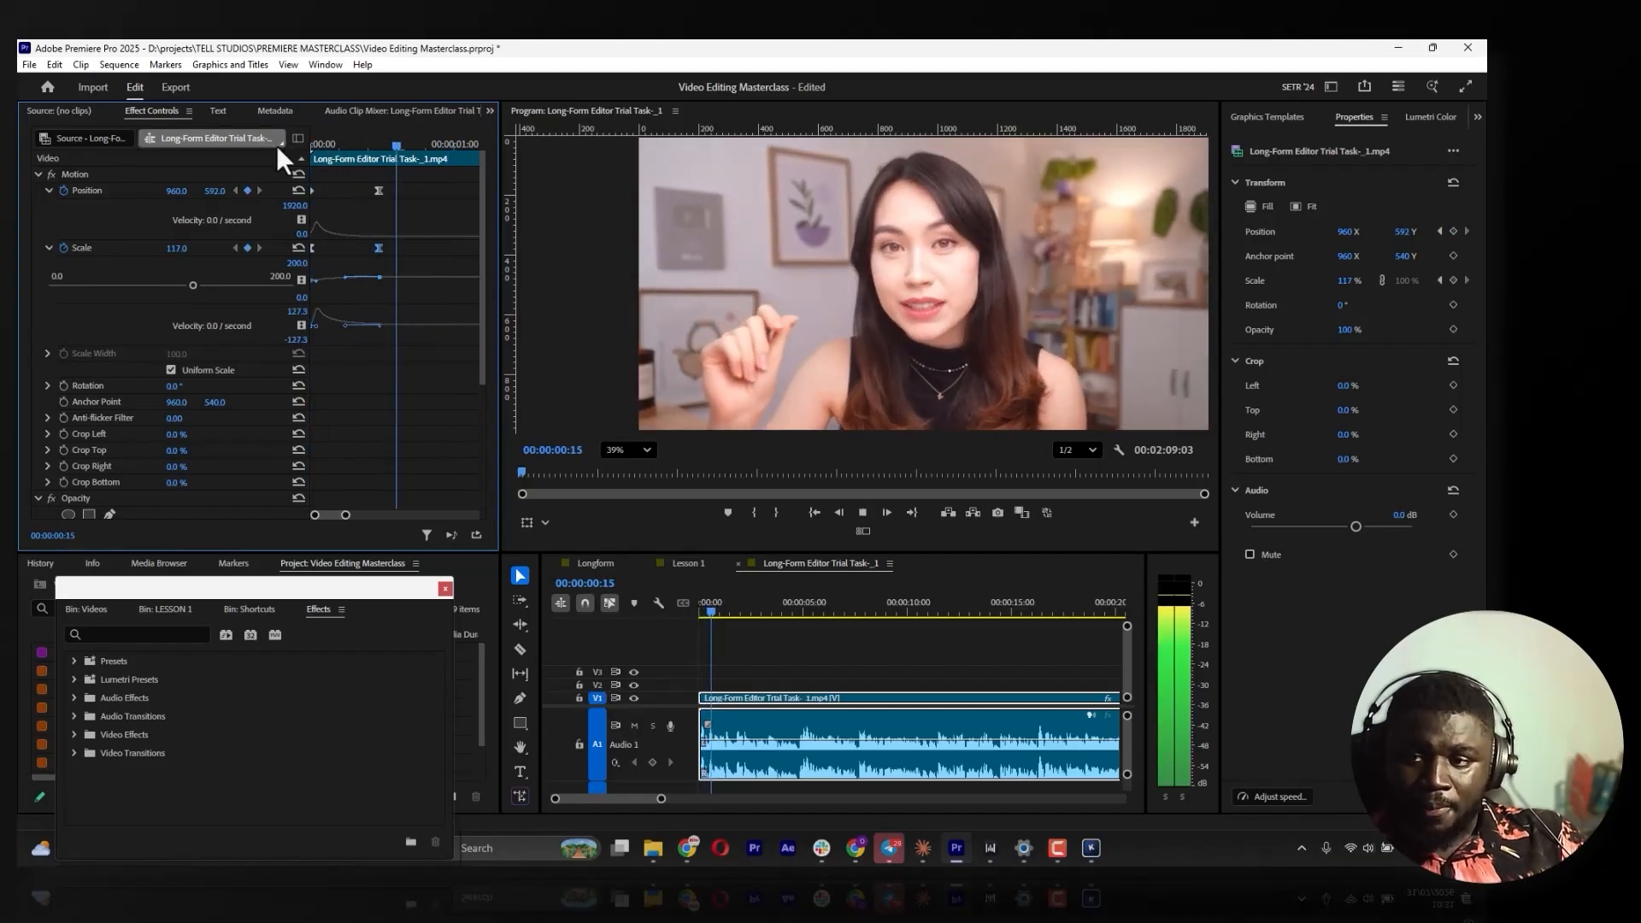
key(space)
key(space)
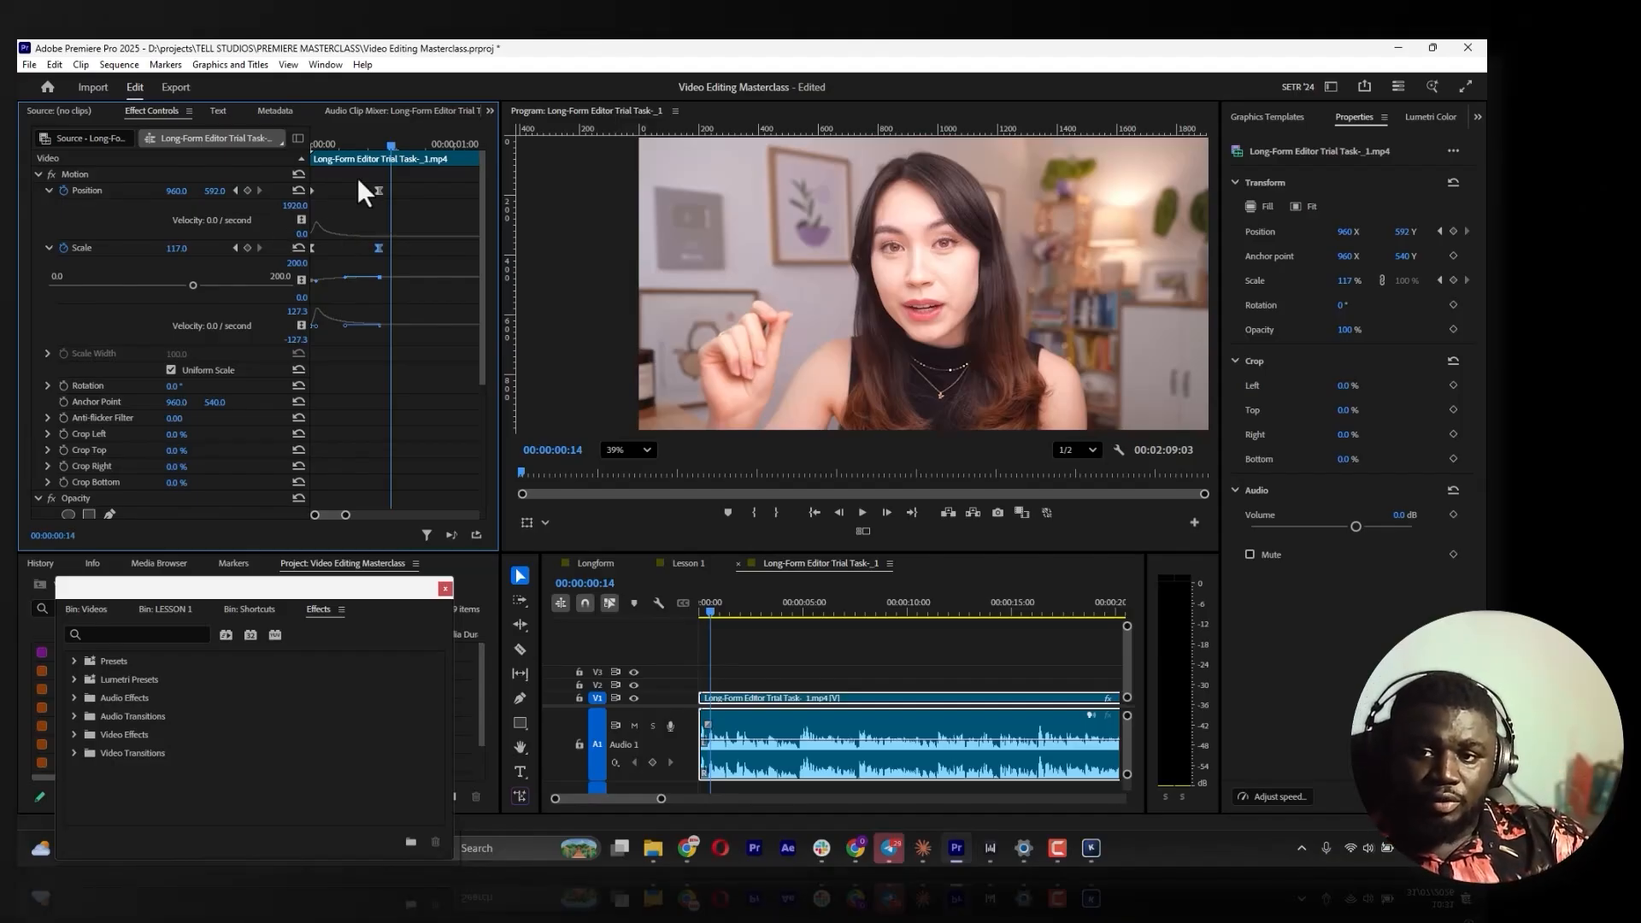
Move the second Position and Scale keyframes later, to about 00:00:00:23, and play back the slower zoom-in
drag(357, 177, 442, 268)
key(Home)
key(space)
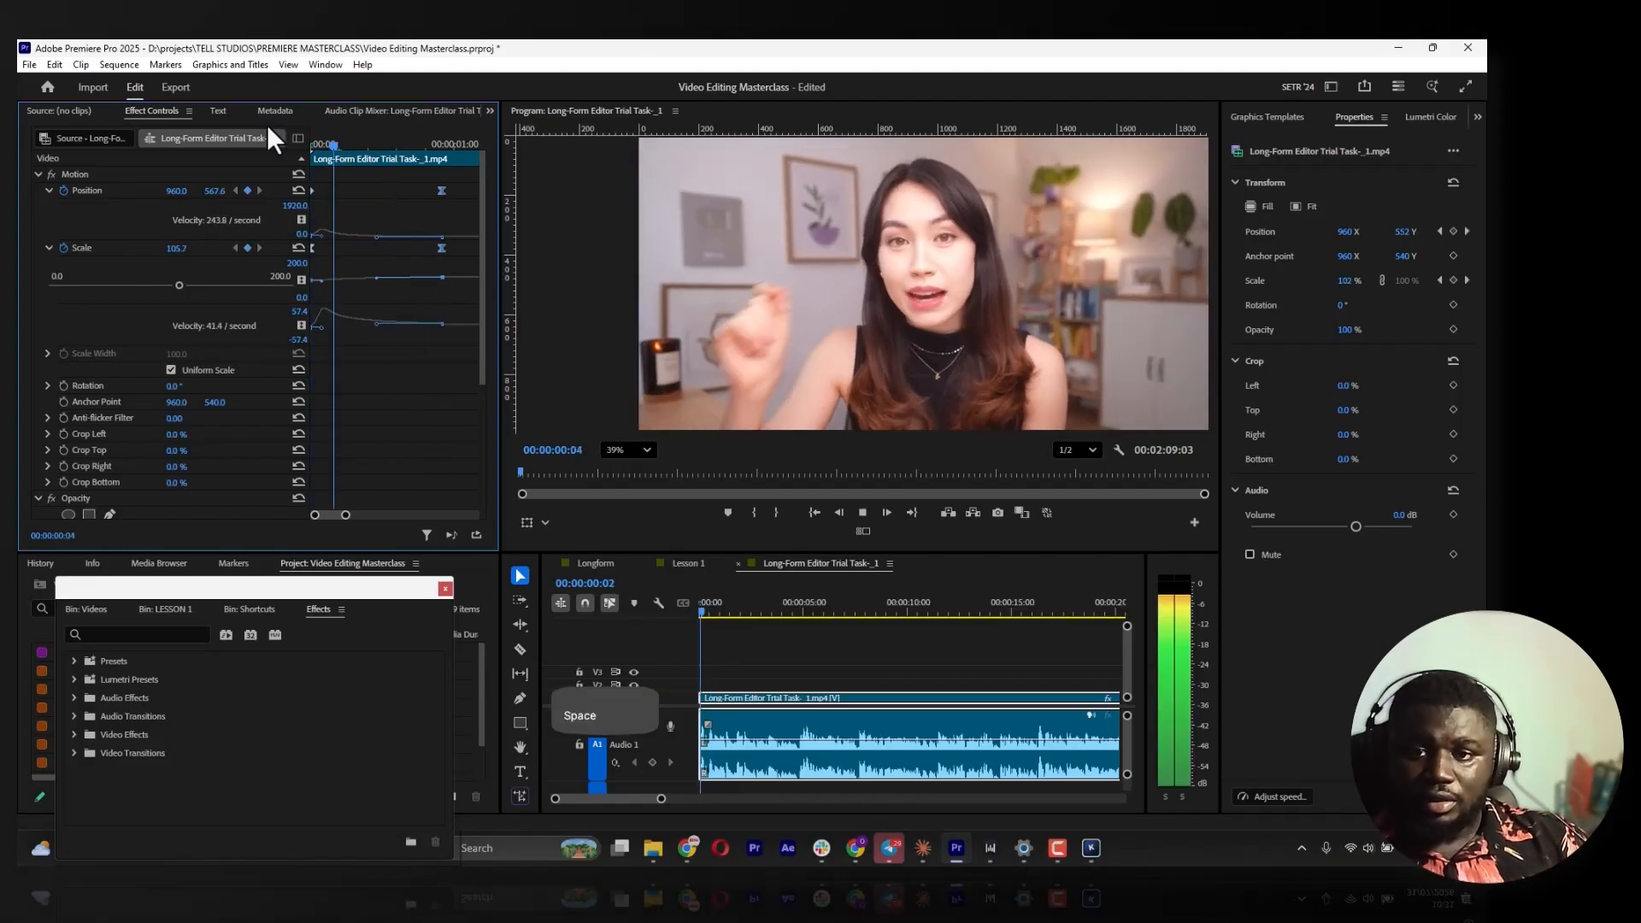
key(space)
drag(356, 142, 270, 128)
key(space)
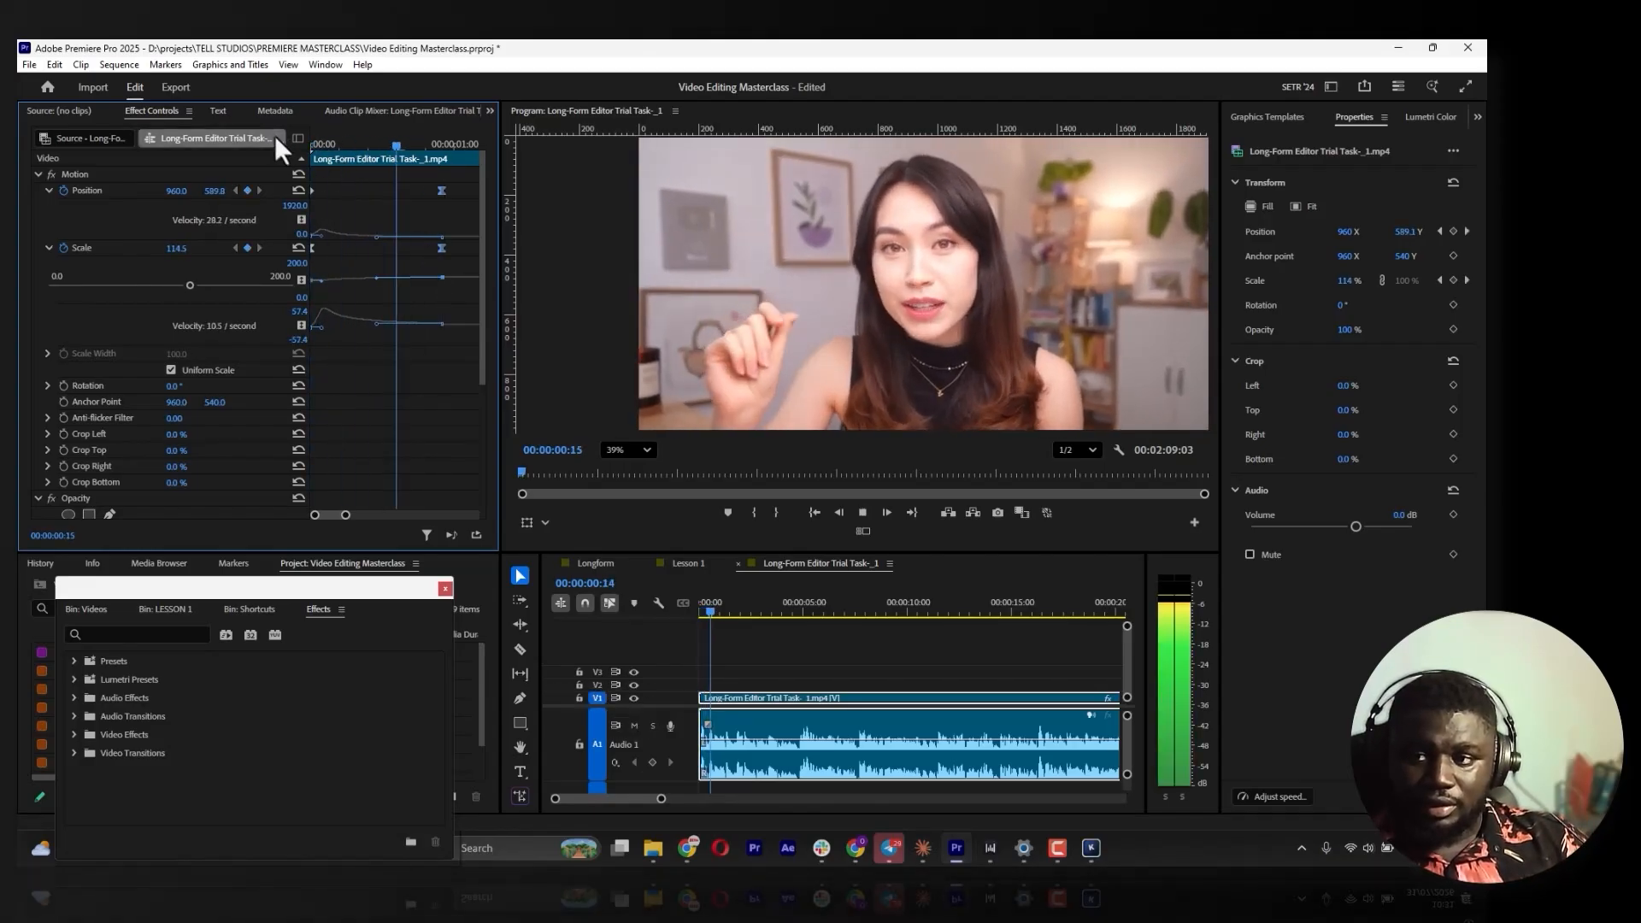
key(space)
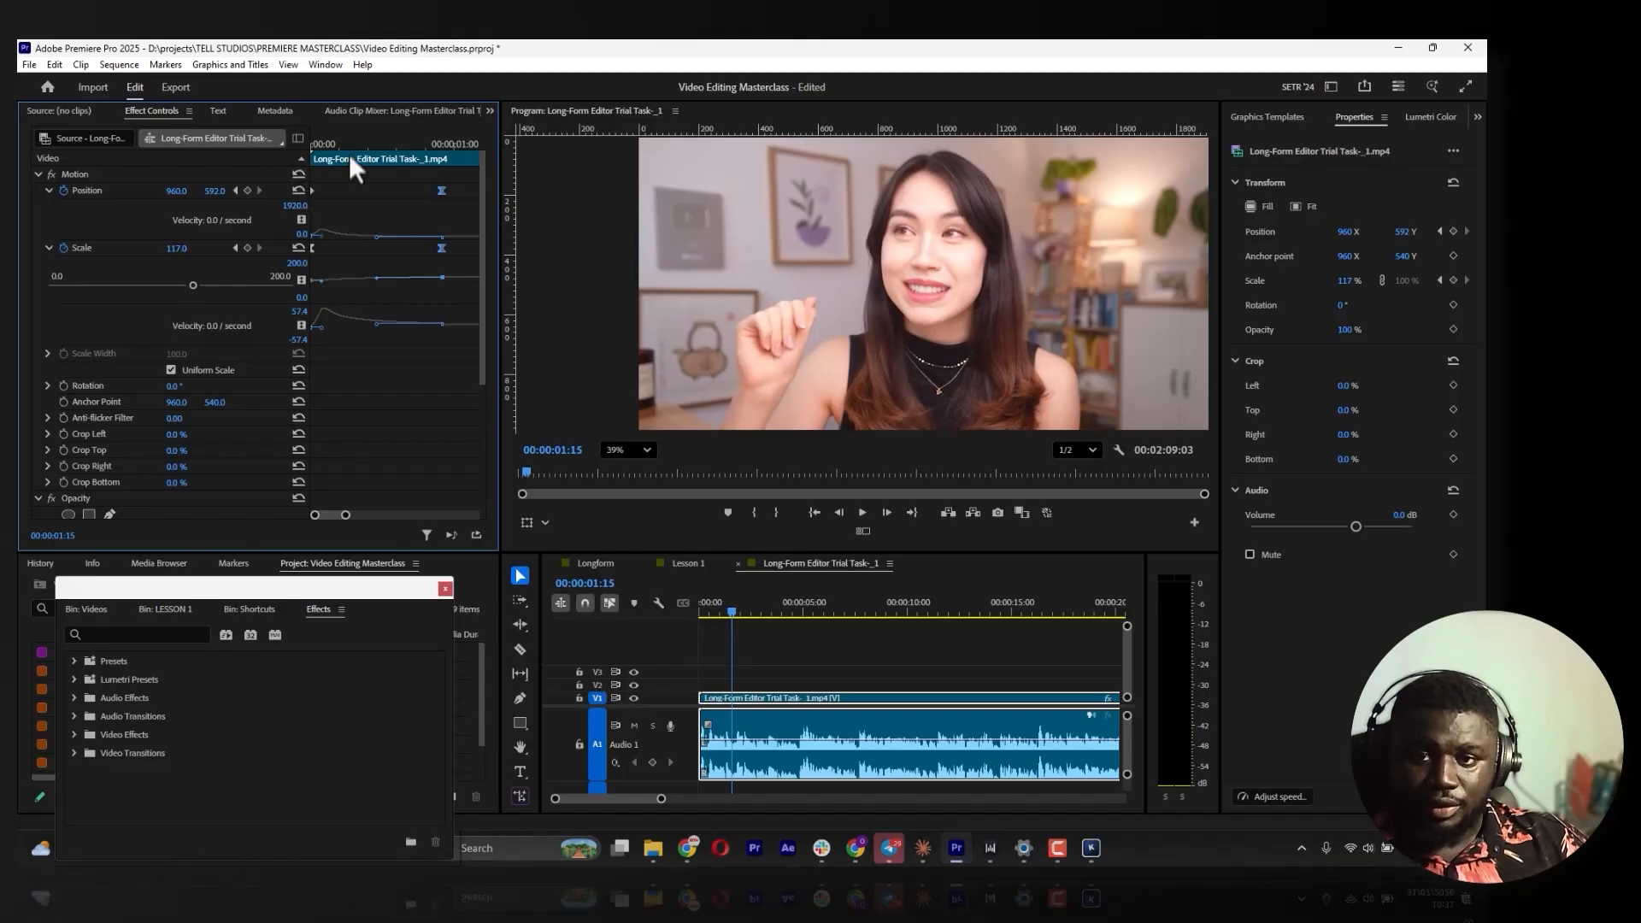
Ease the start of the Scale move by extending the first keyframe's outgoing velocity handle, and play back the zoom-in
drag(344, 143, 284, 135)
key(space)
key(space)
mouse_move(377, 325)
mouse_down()
mouse_move(330, 328)
mouse_move(384, 328)
mouse_up()
key(space)
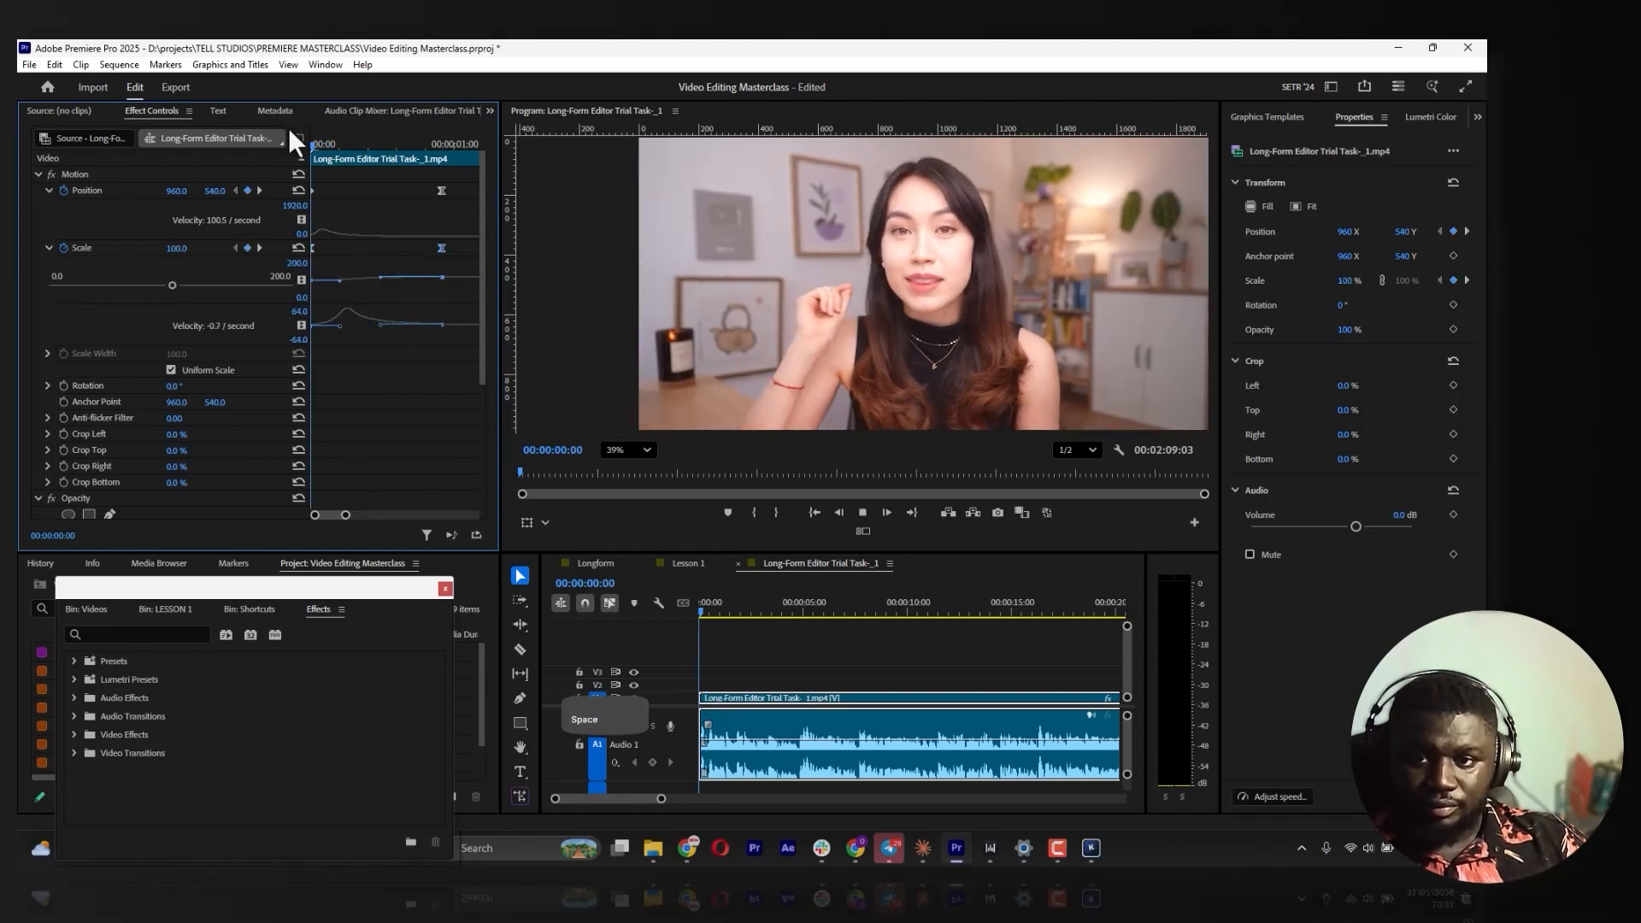
drag(328, 146, 281, 141)
key(space)
key(space)
Ease the start of the Position move by bringing the first keyframe's outgoing velocity down to 0, and play it back
click(267, 167)
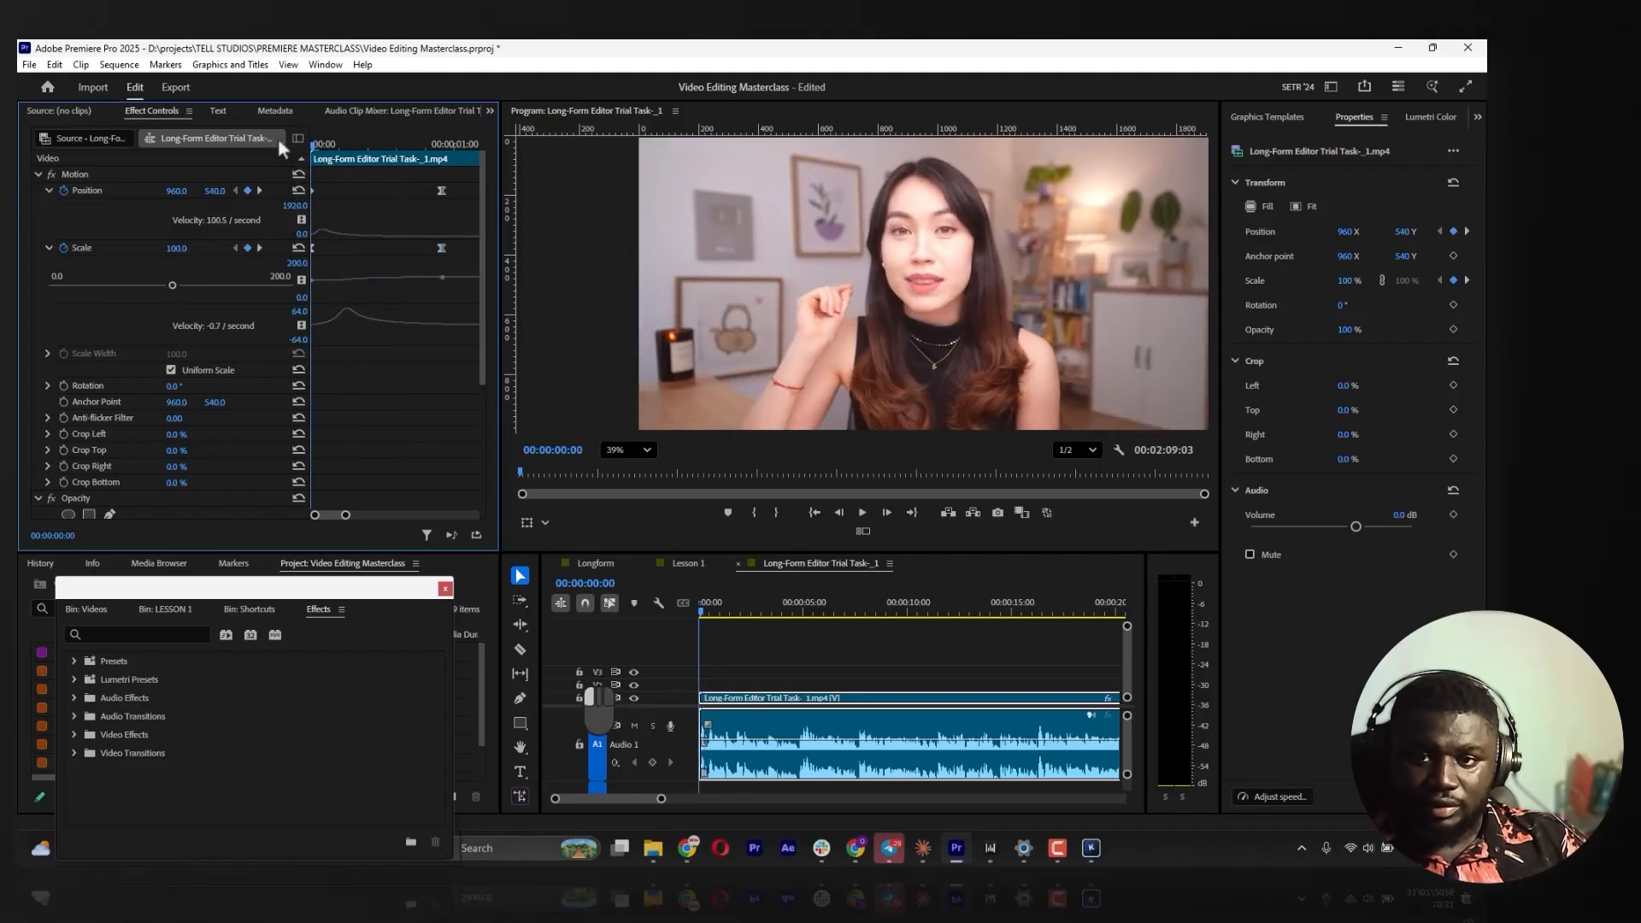
click(313, 190)
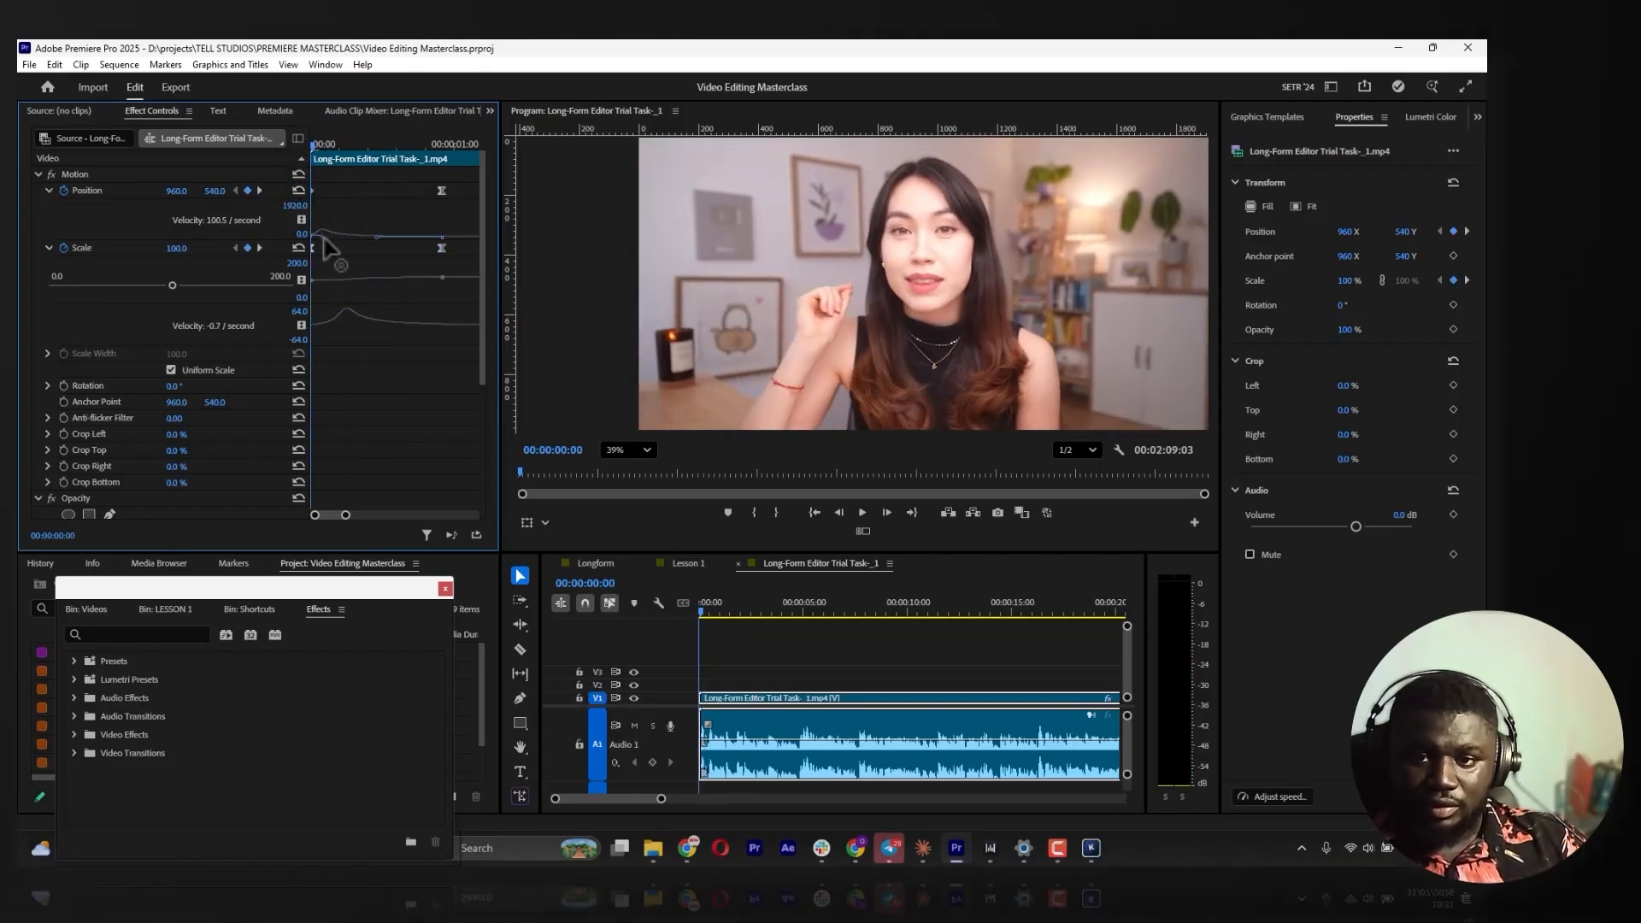
drag(321, 237, 321, 243)
key(space)
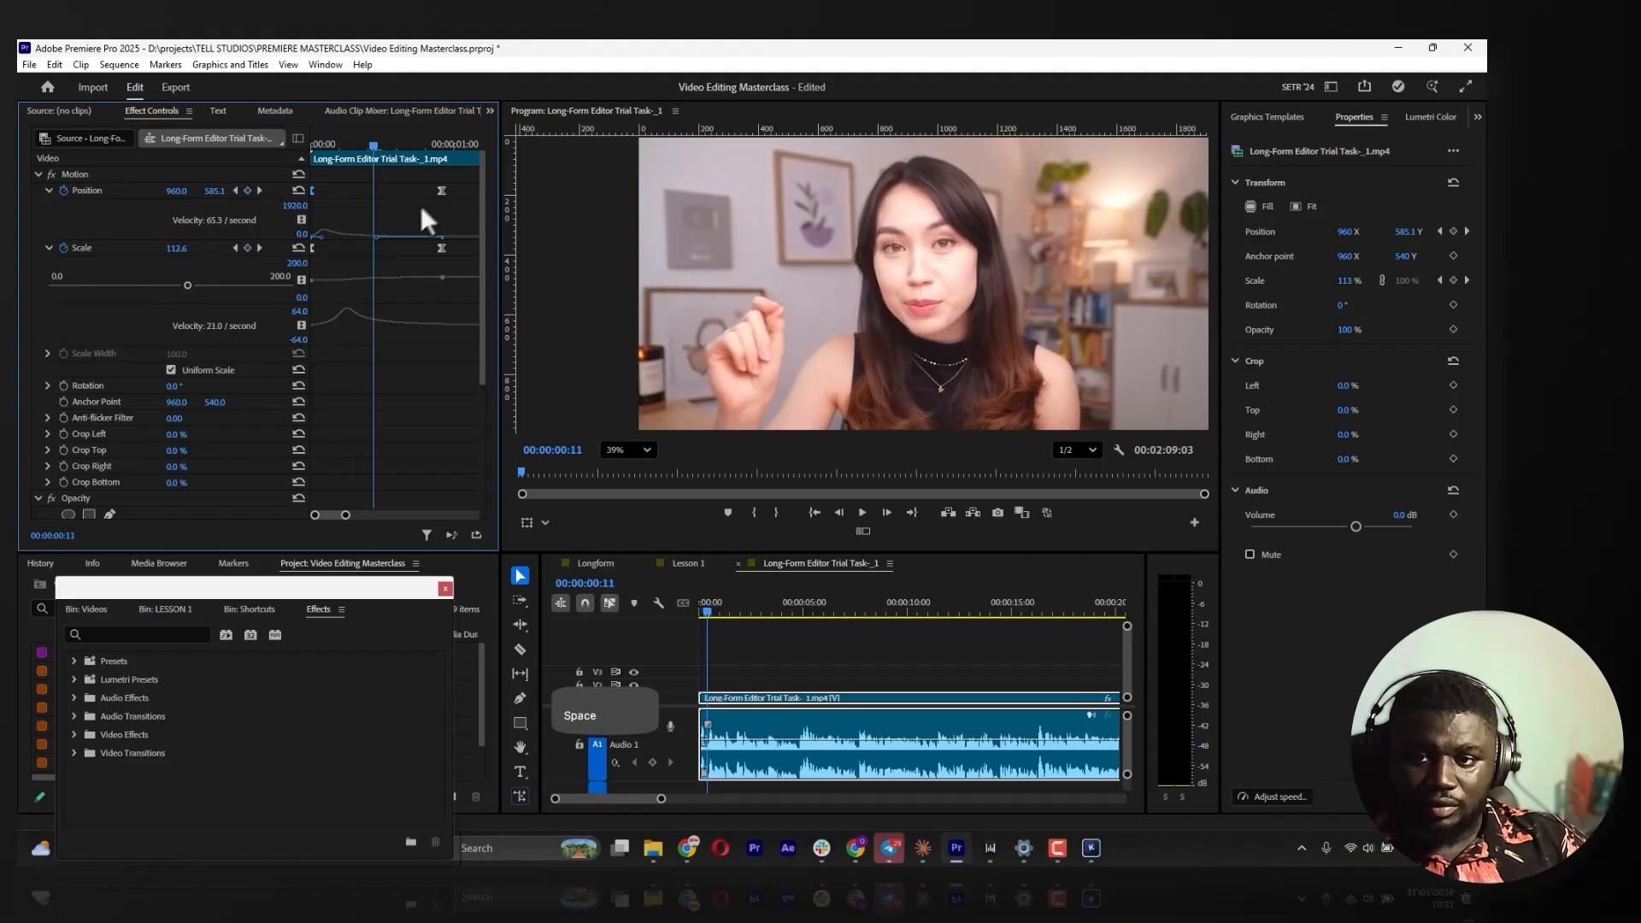
Move the second Position keyframe slightly later than the second Scale keyframe, and play back the staggered move
mouse_move(441, 188)
mouse_down()
mouse_move(373, 192)
mouse_move(441, 212)
mouse_up()
key(space)
key(space)
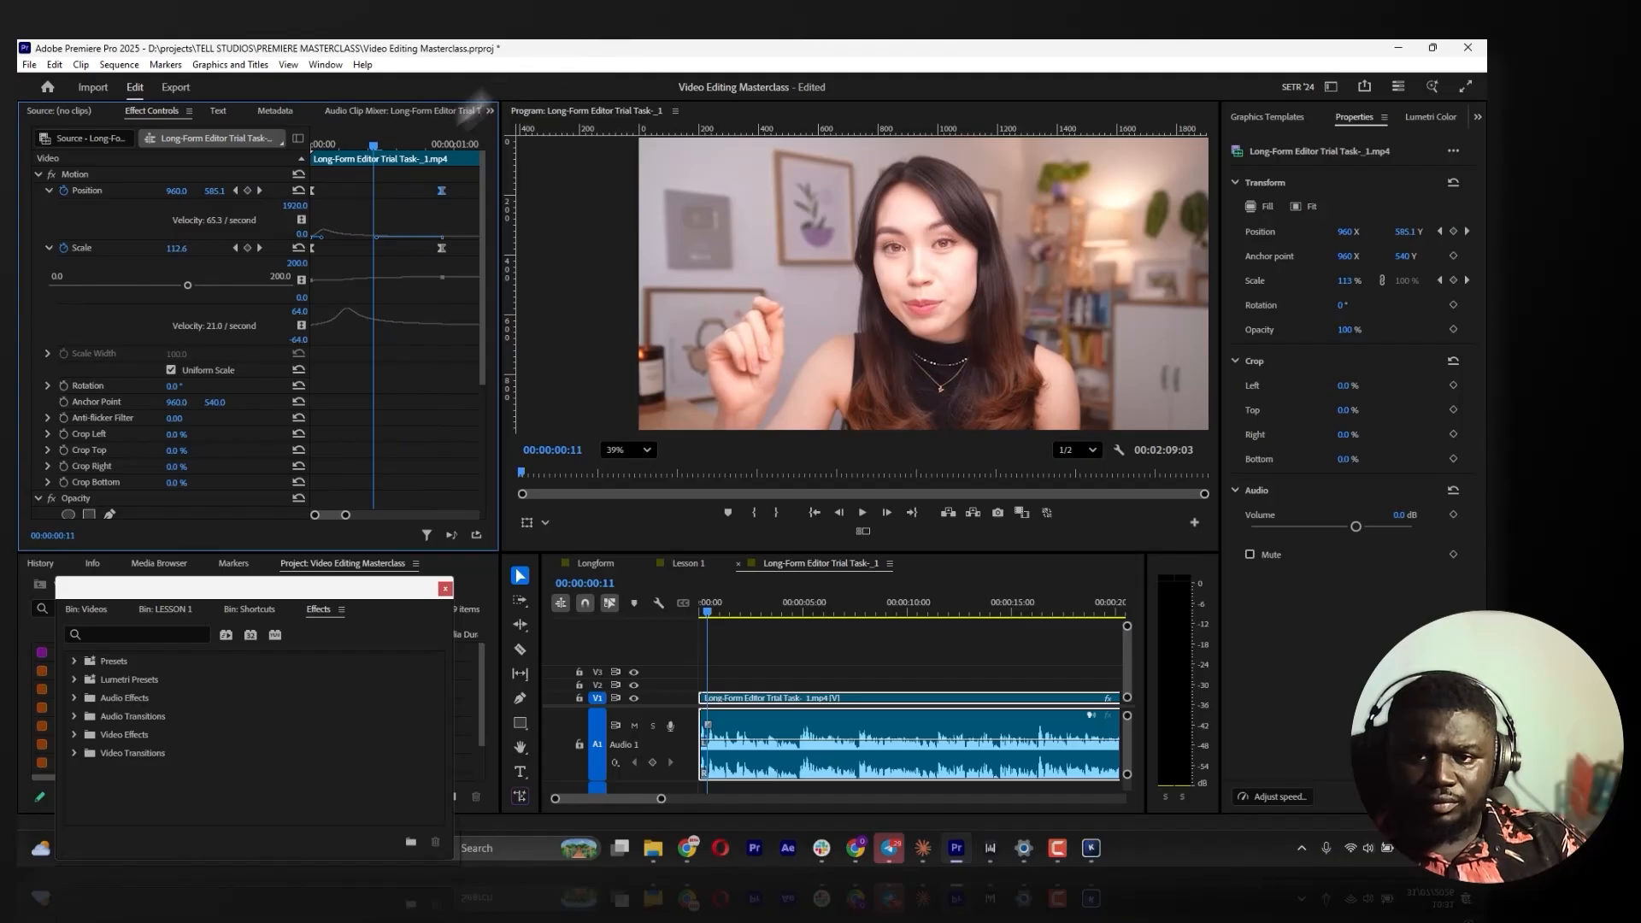
drag(349, 146, 215, 167)
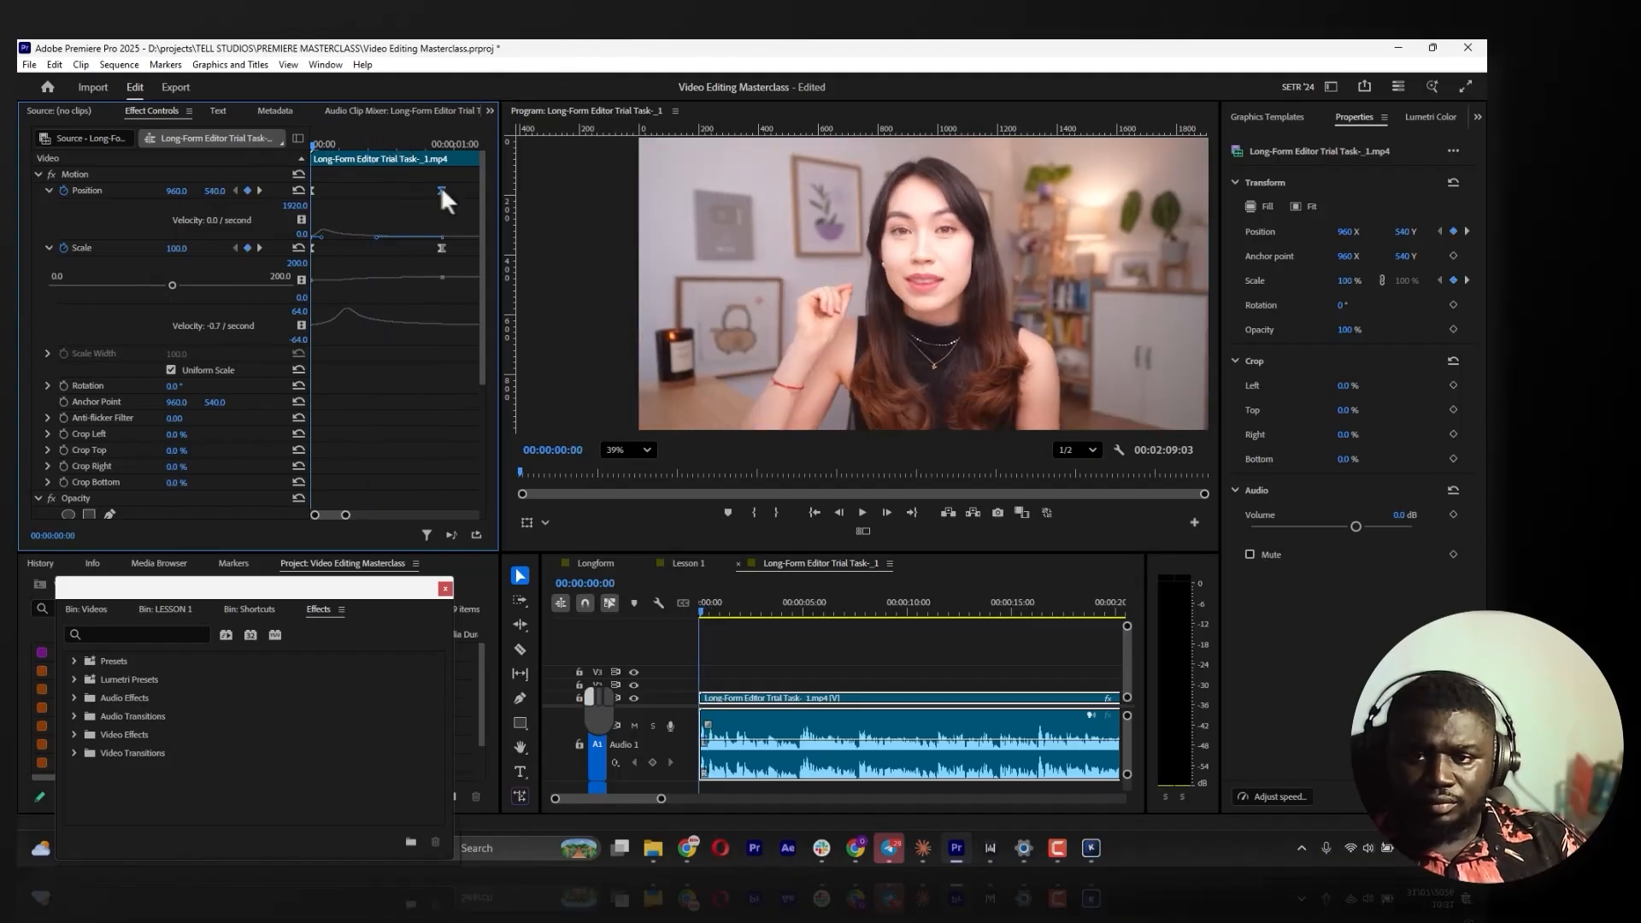
drag(440, 190, 454, 191)
key(space)
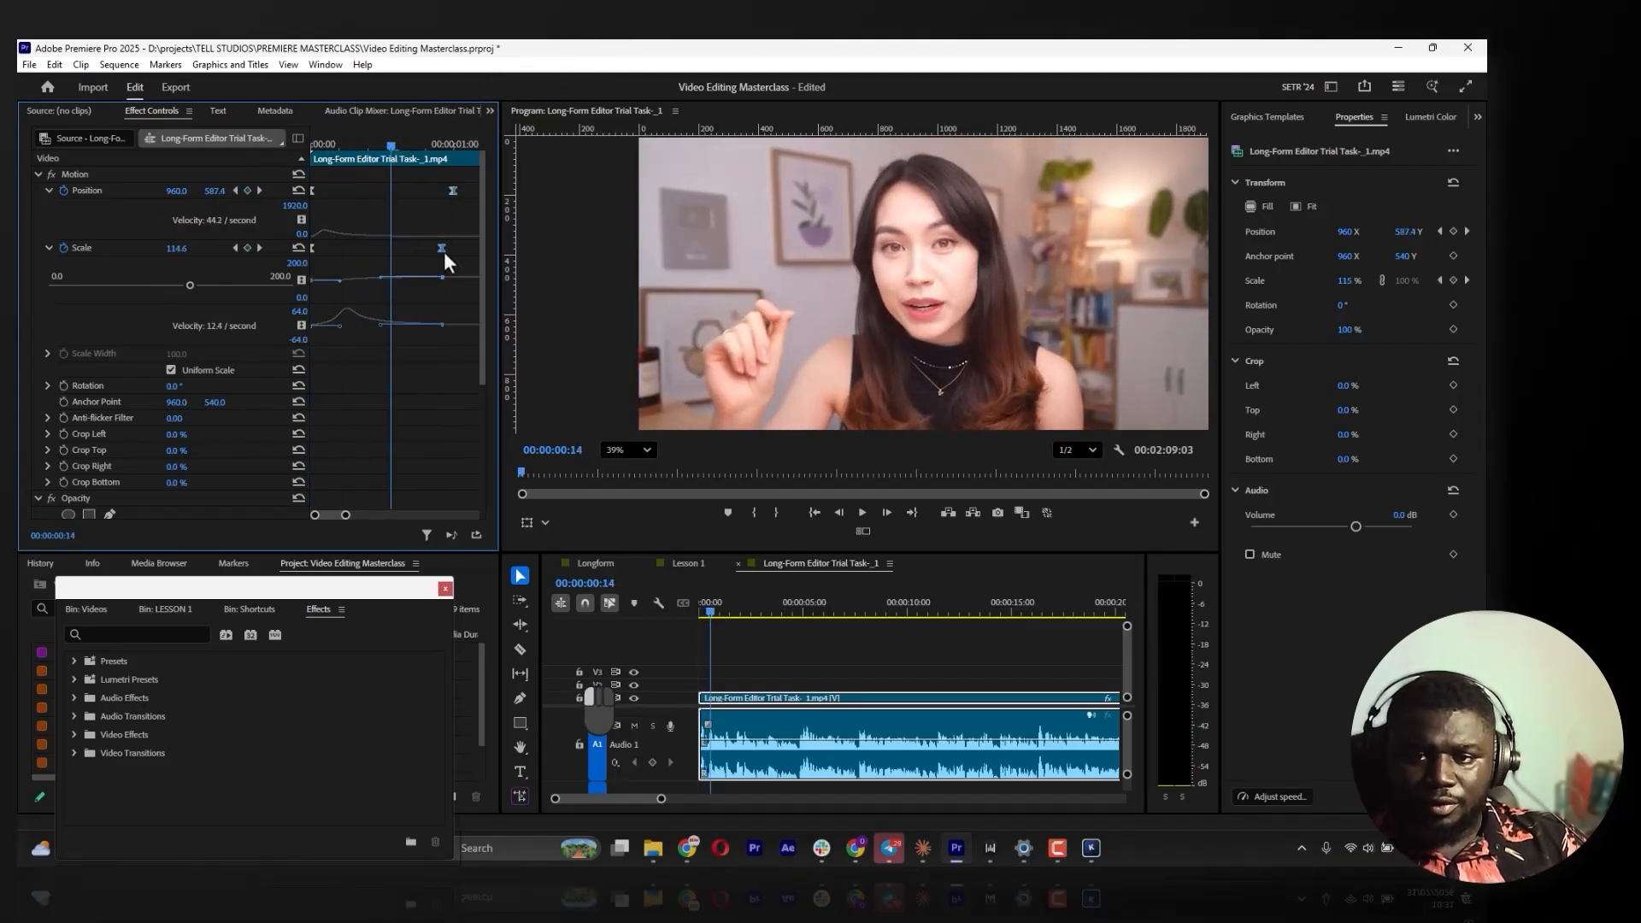
Extend the second Scale keyframe's incoming velocity handle slightly toward the first keyframe, and play back the zoom-in
click(442, 249)
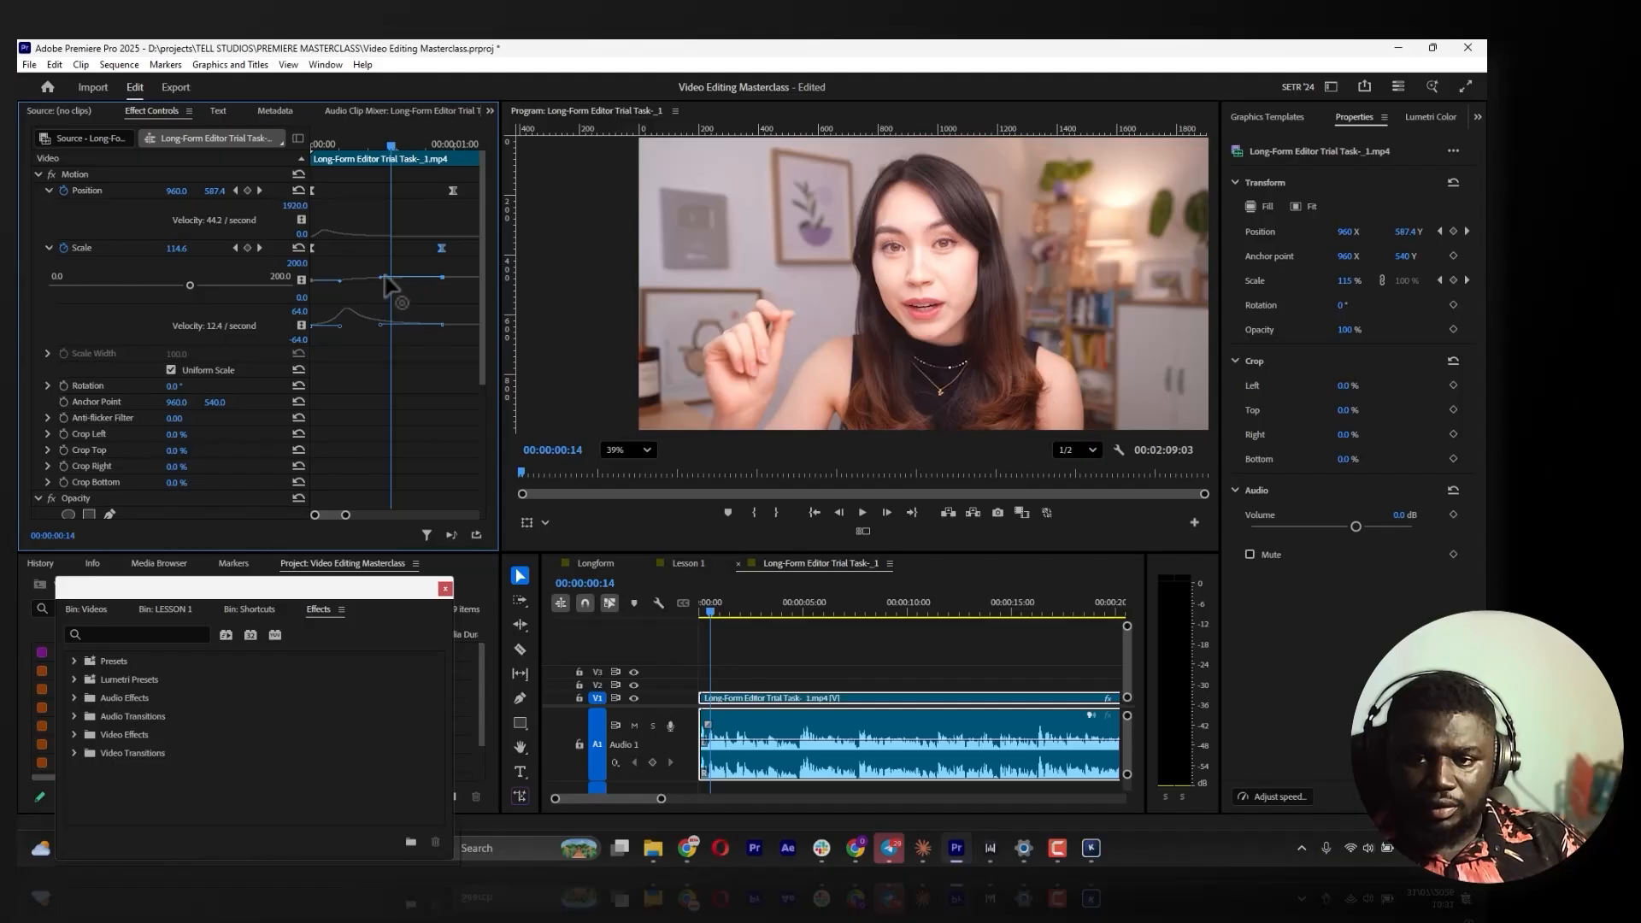
drag(384, 276, 367, 322)
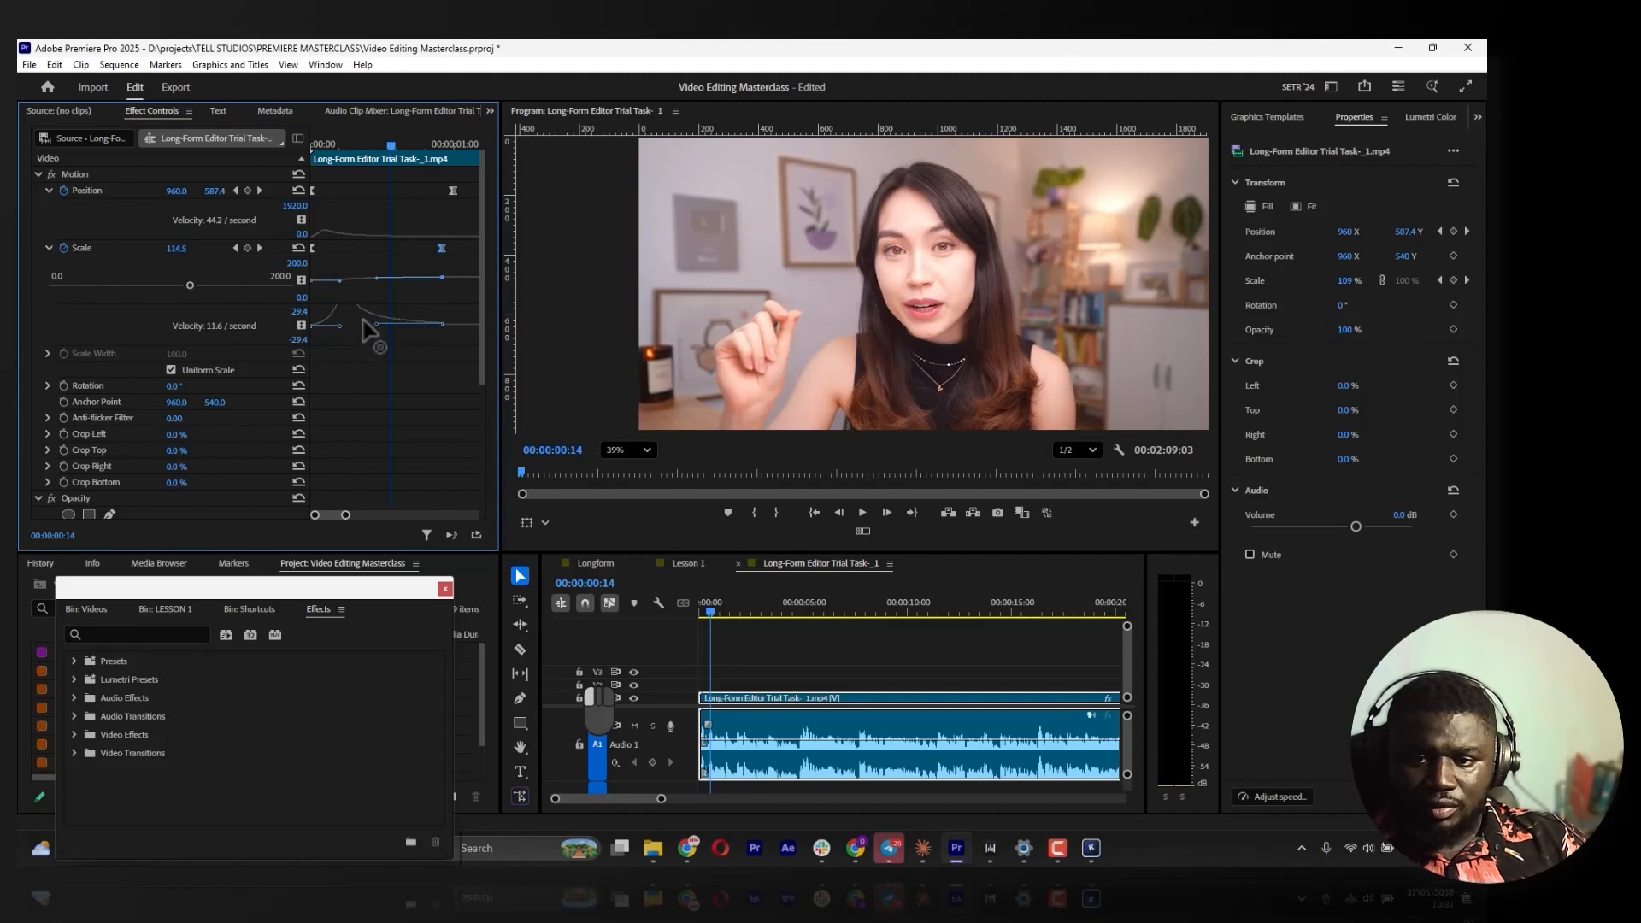
drag(329, 145, 255, 146)
key(space)
key(space)
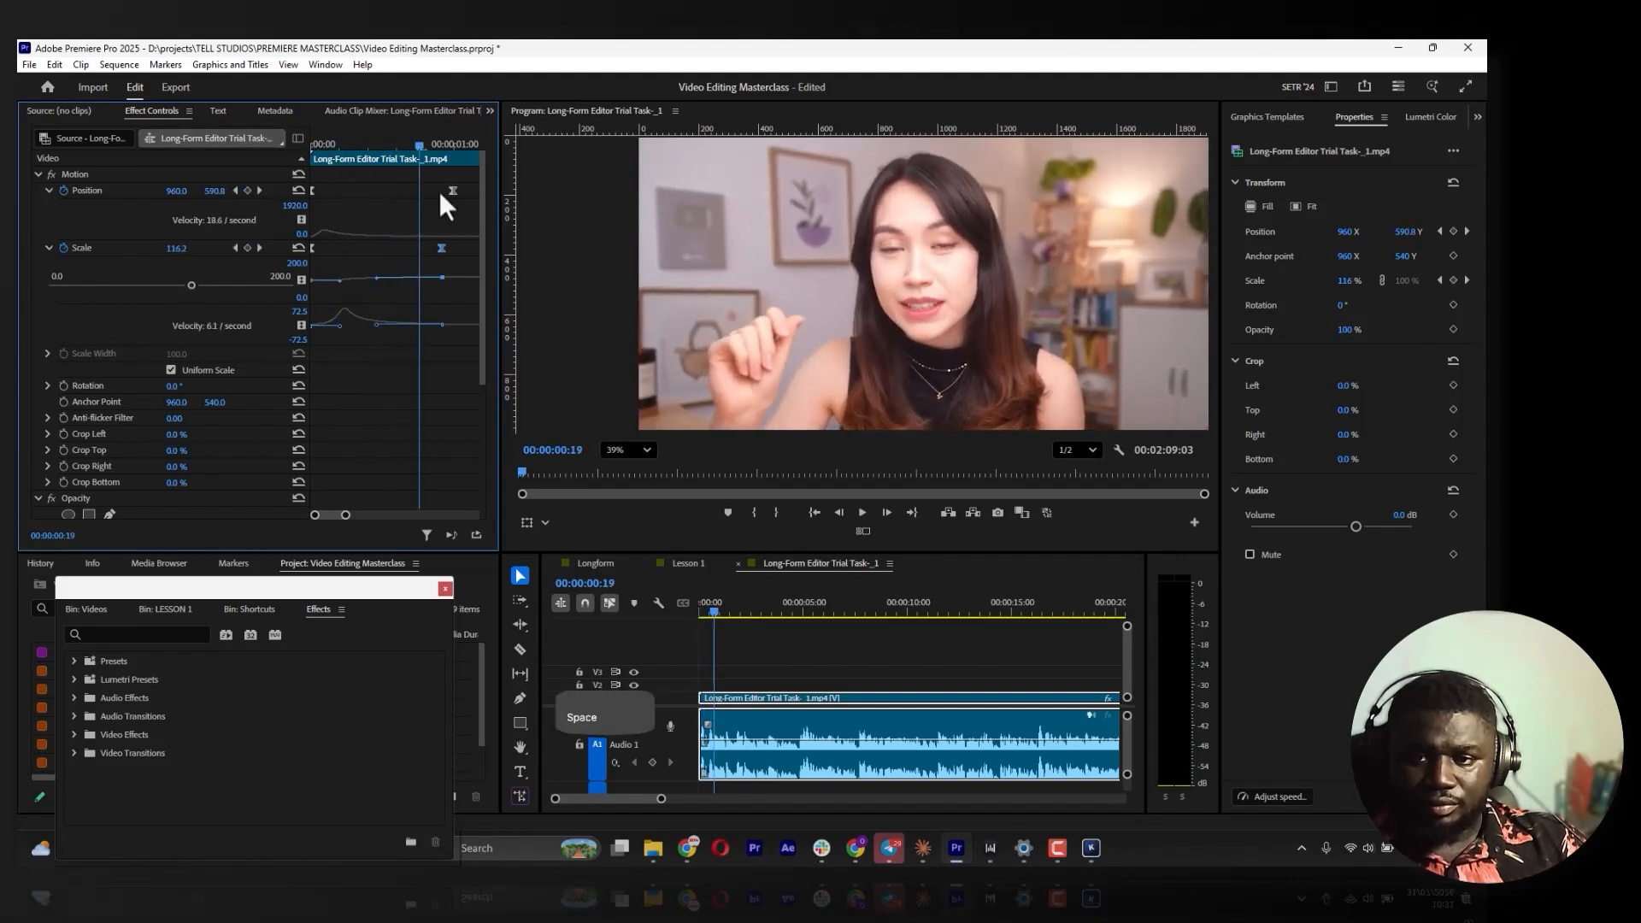
Move the second Position and Scale keyframes earlier so both sit at 00:00:00:19
drag(452, 193, 441, 192)
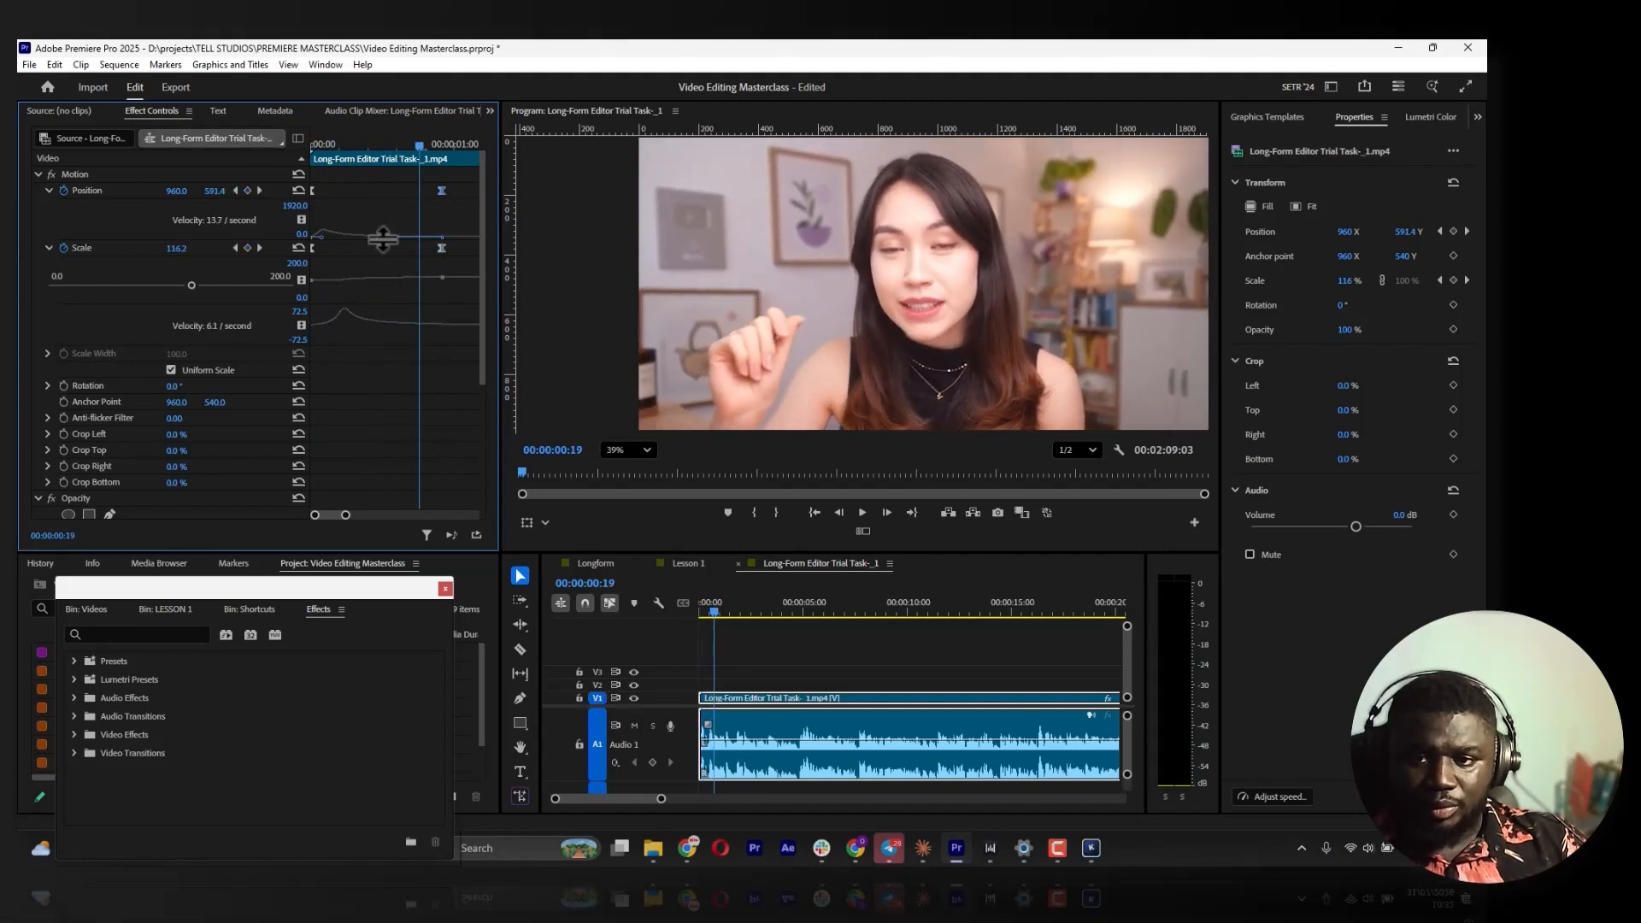
drag(382, 239, 381, 246)
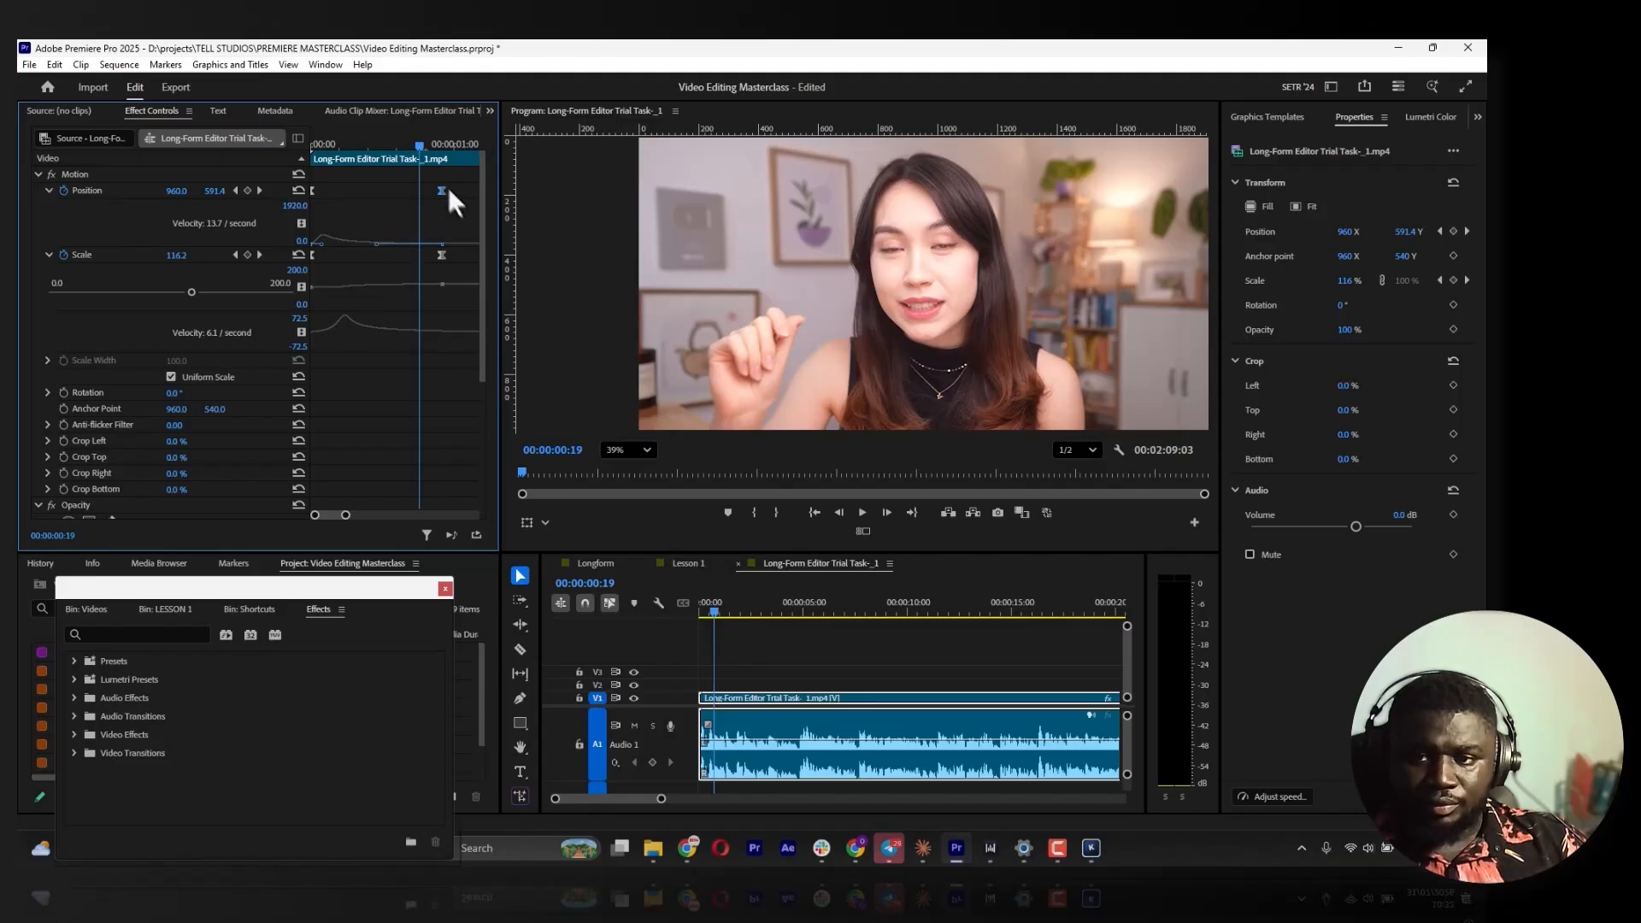
drag(442, 190, 417, 190)
drag(442, 255, 419, 255)
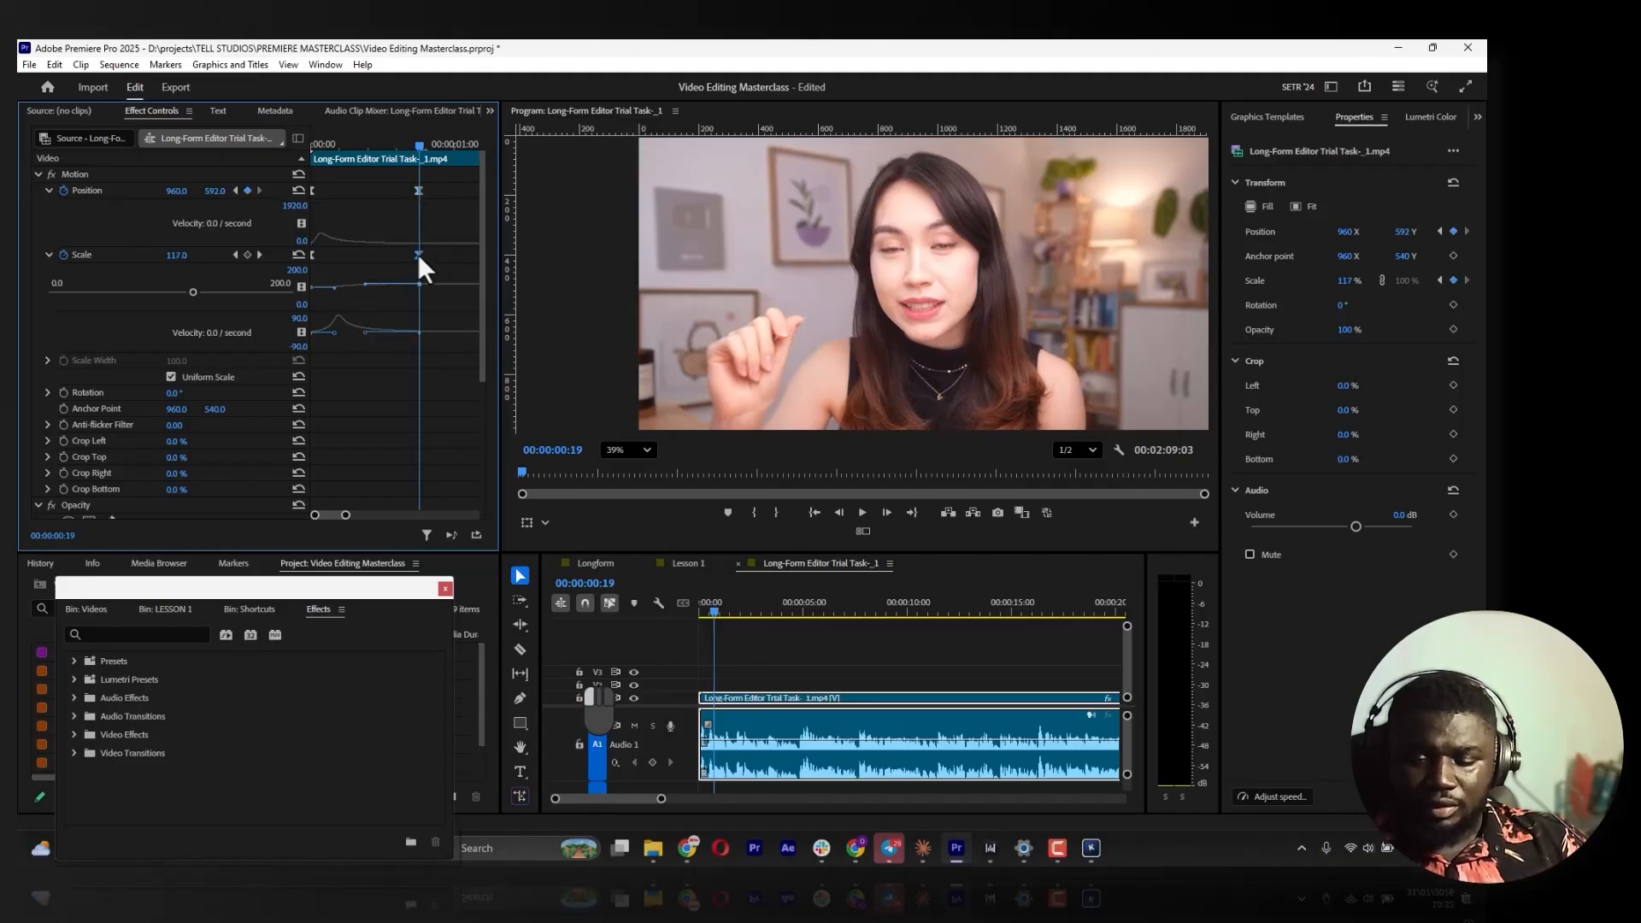
Play the shortened zoom-in repeatedly from the clip's start to examine its speed and smoothness
click(310, 147)
key(space)
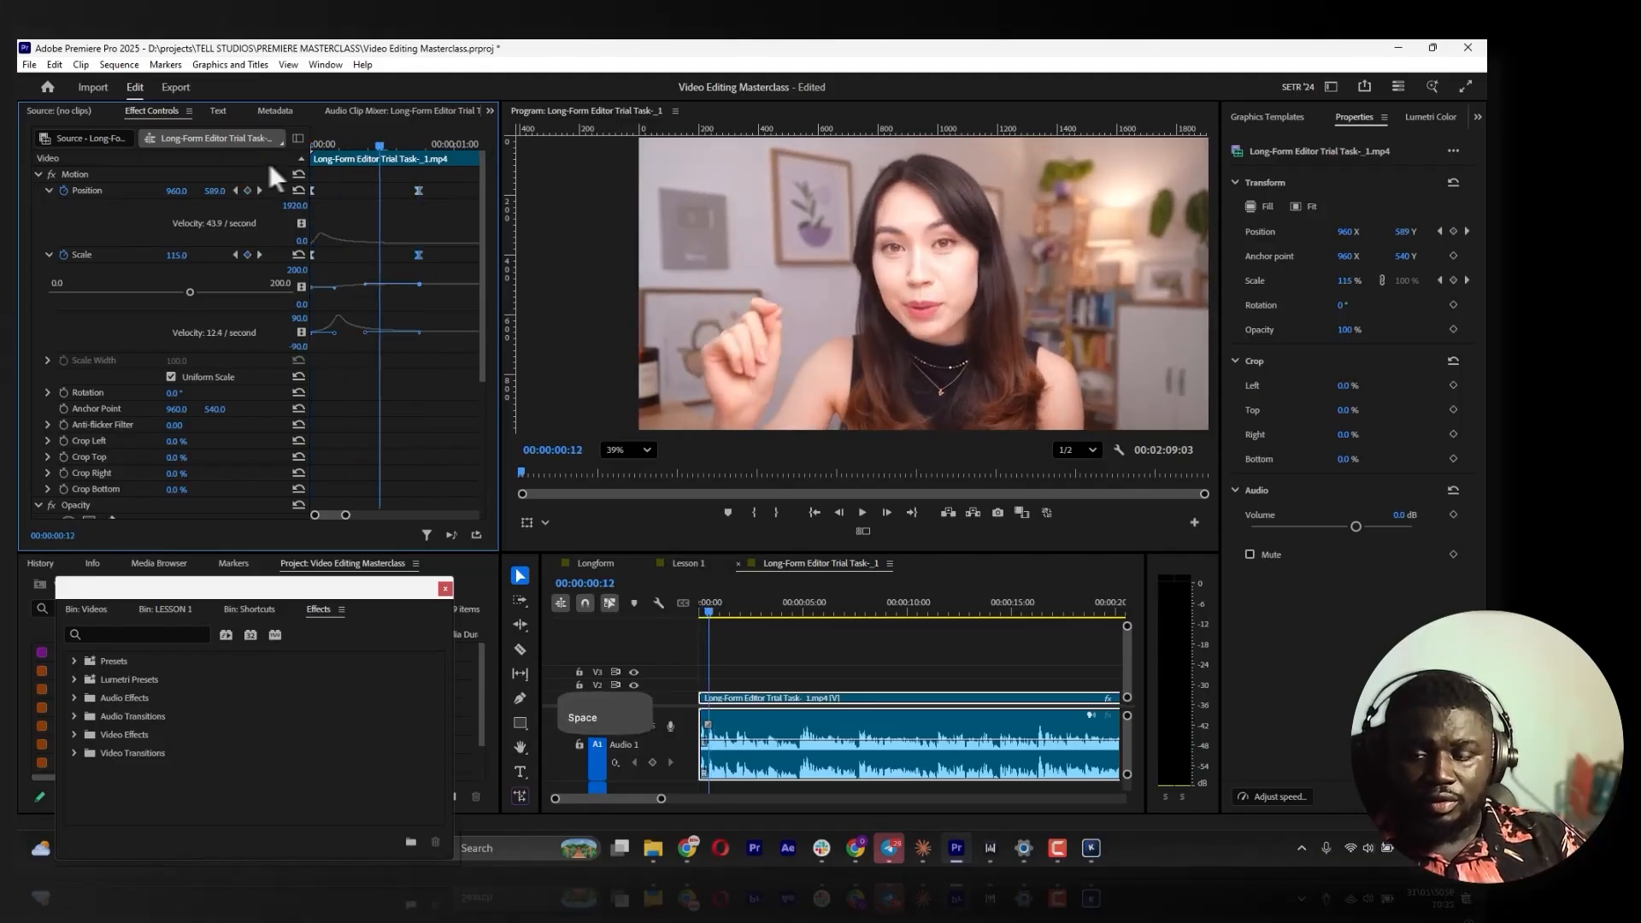
drag(353, 147, 243, 159)
key(space)
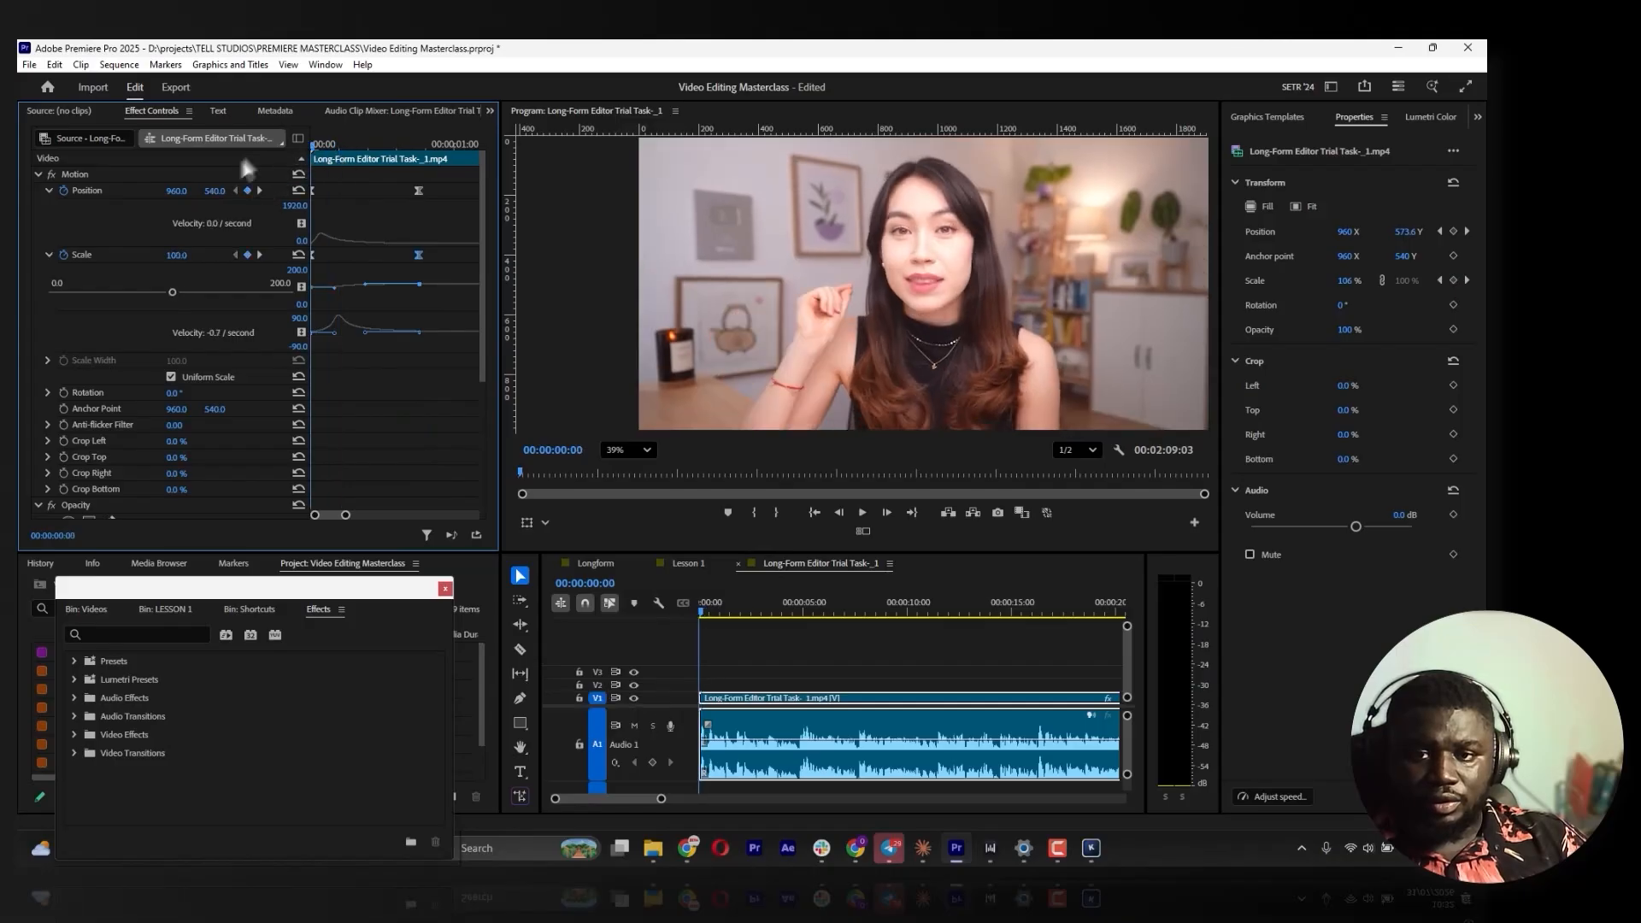
key(space)
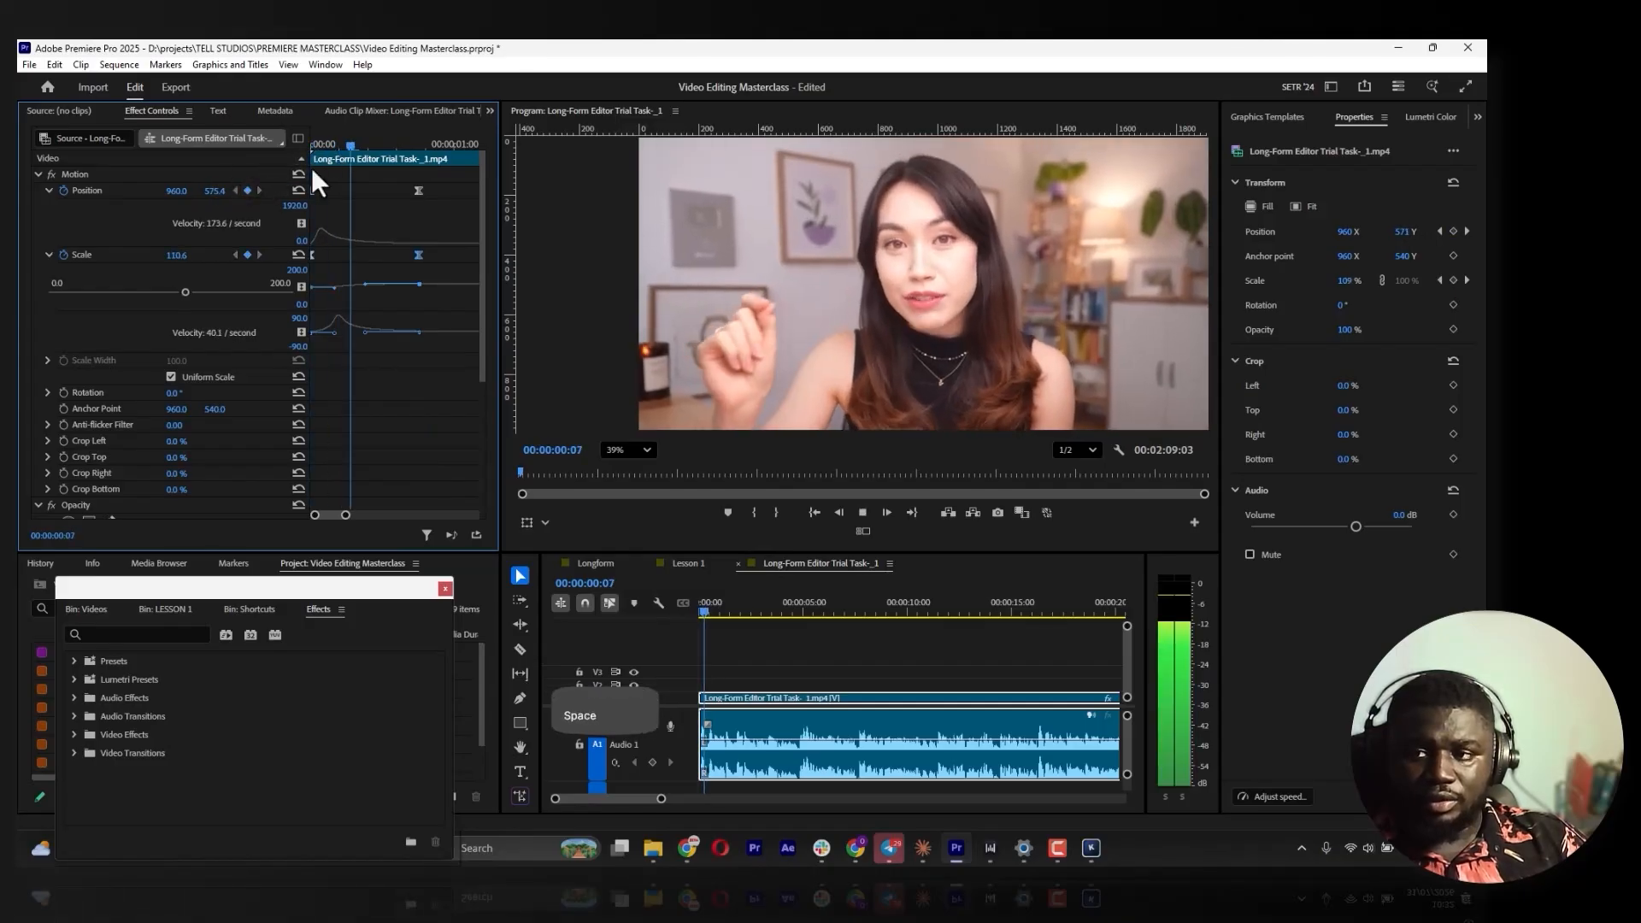
key(space)
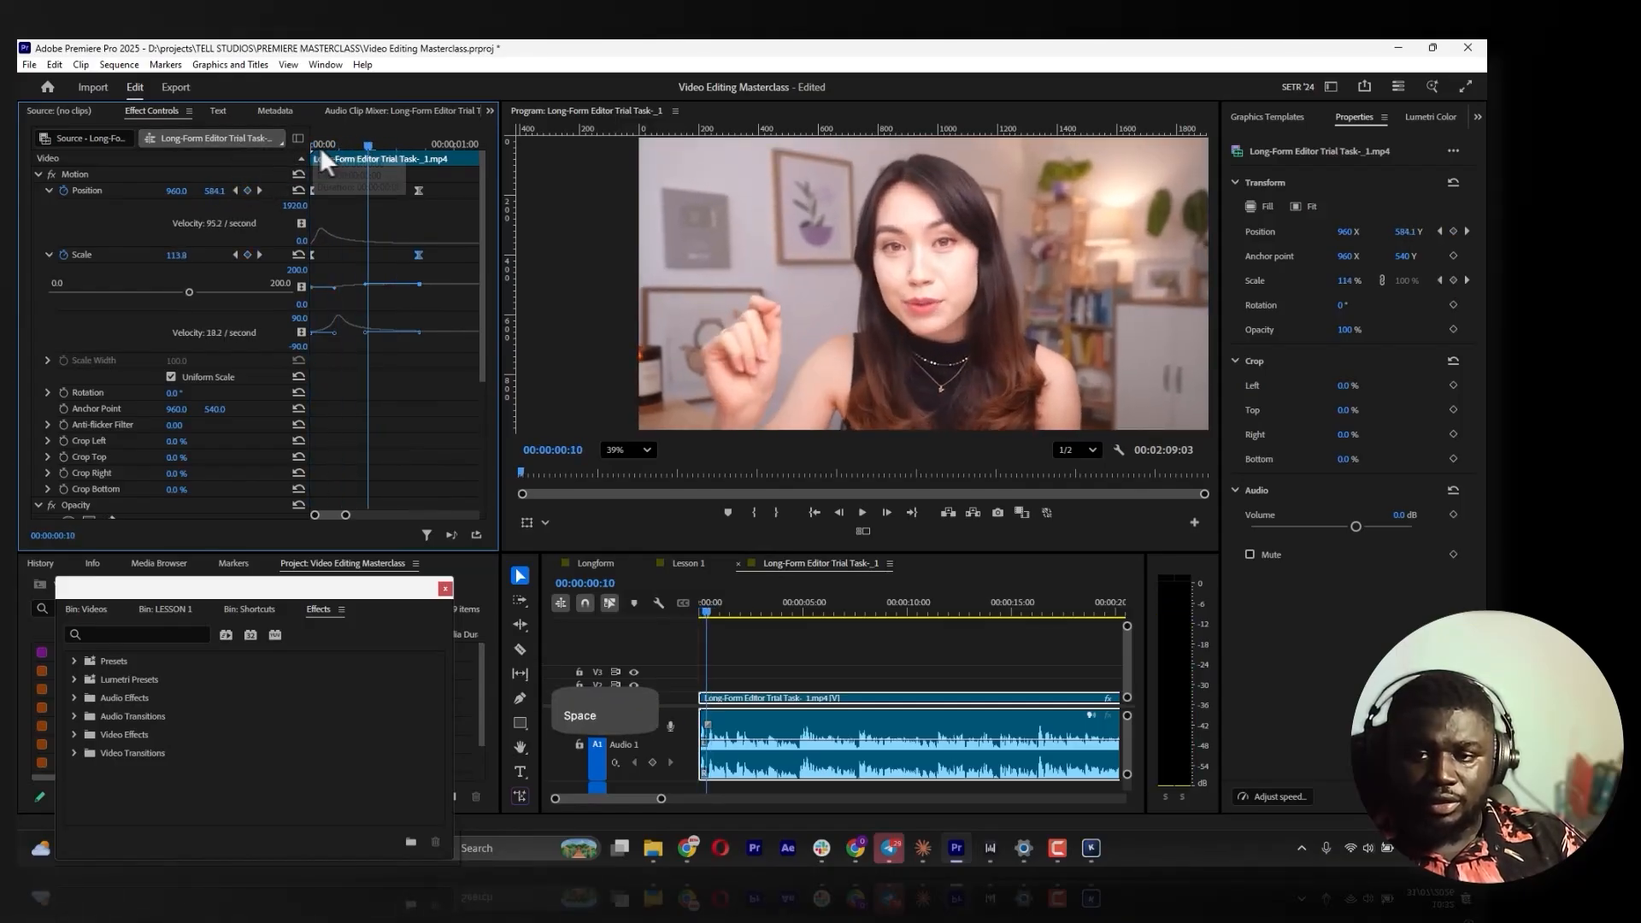
mouse_move(320, 147)
mouse_down()
mouse_move(239, 149)
mouse_move(354, 141)
mouse_move(299, 130)
mouse_up()
key(space)
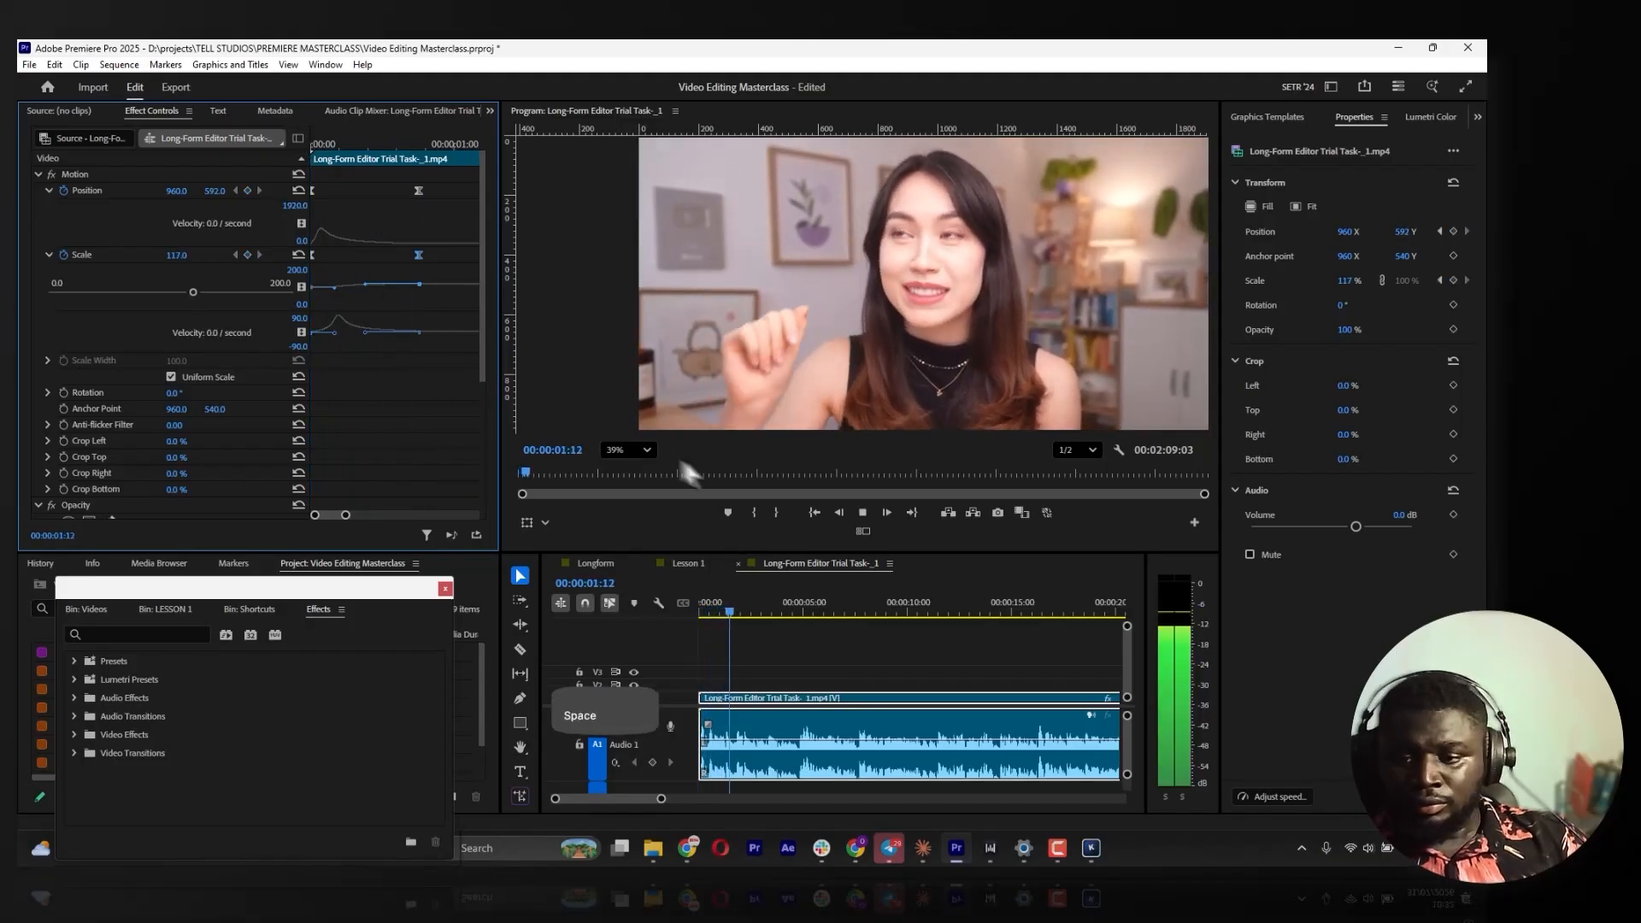
key(space)
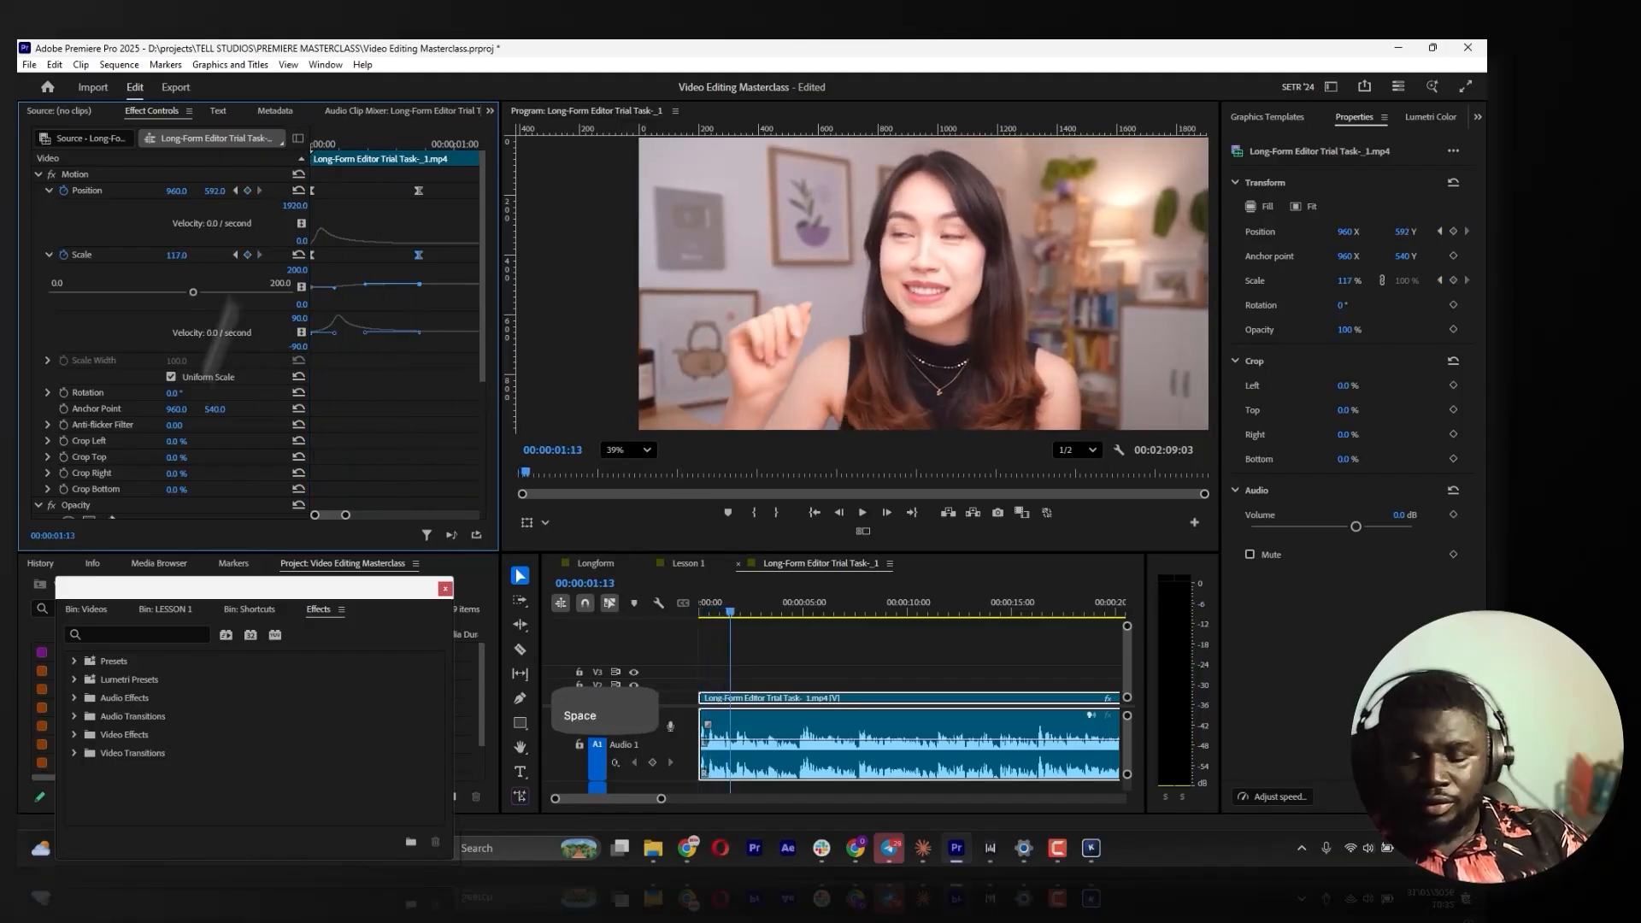
Collapse the Position and Scale graphs, and play the clip on to 00:00:03:04
click(50, 191)
click(48, 204)
key(space)
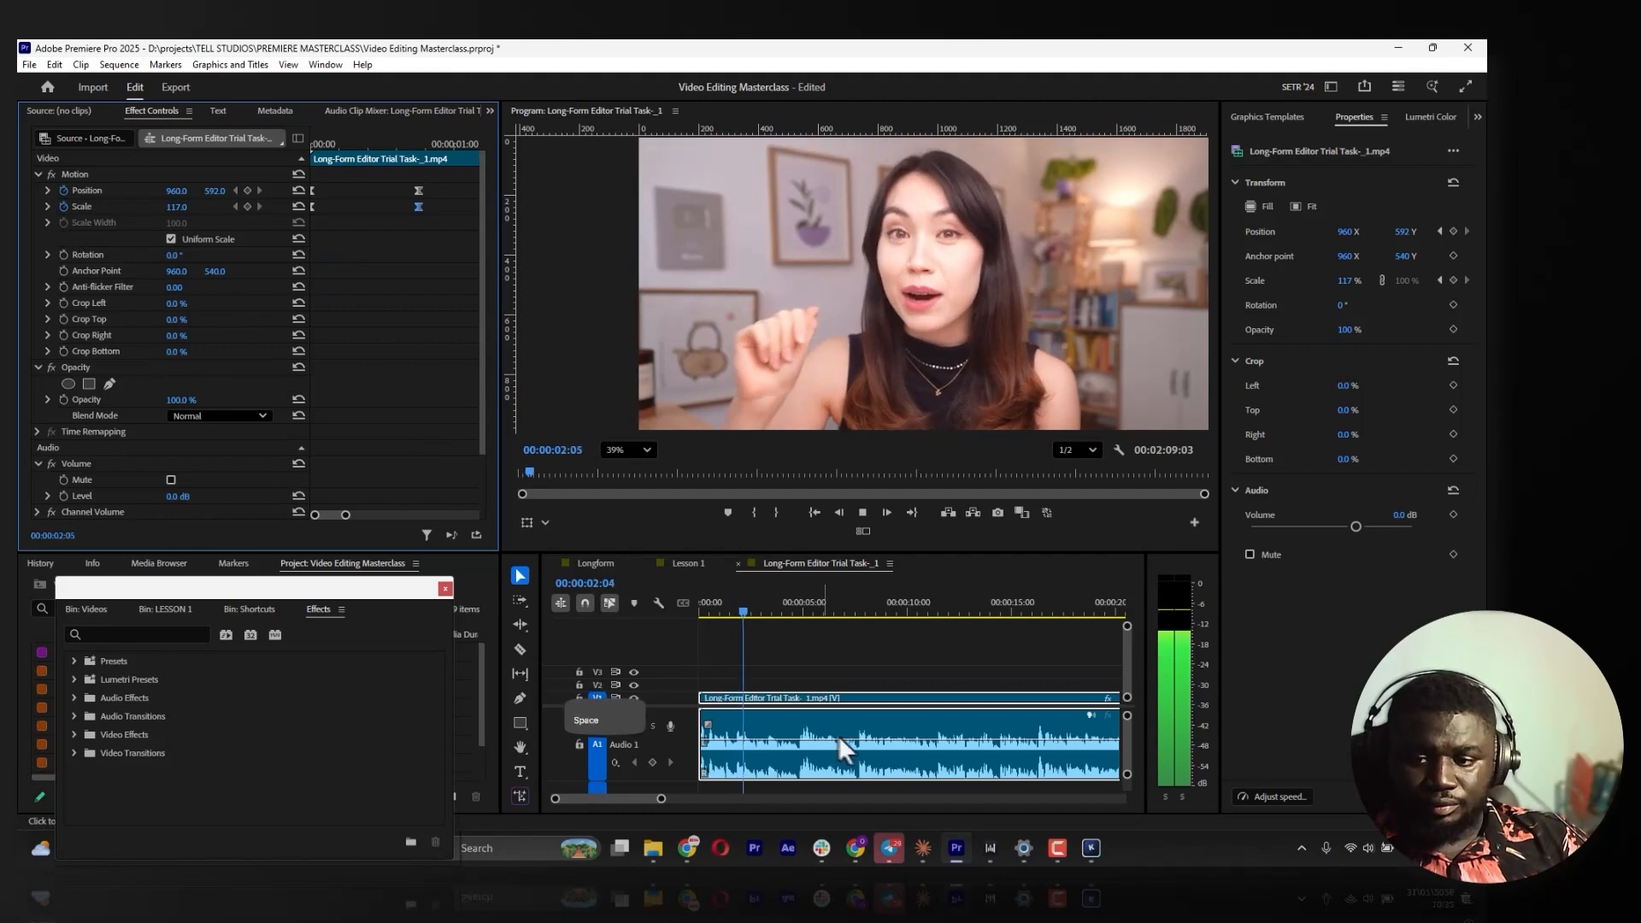
key(space)
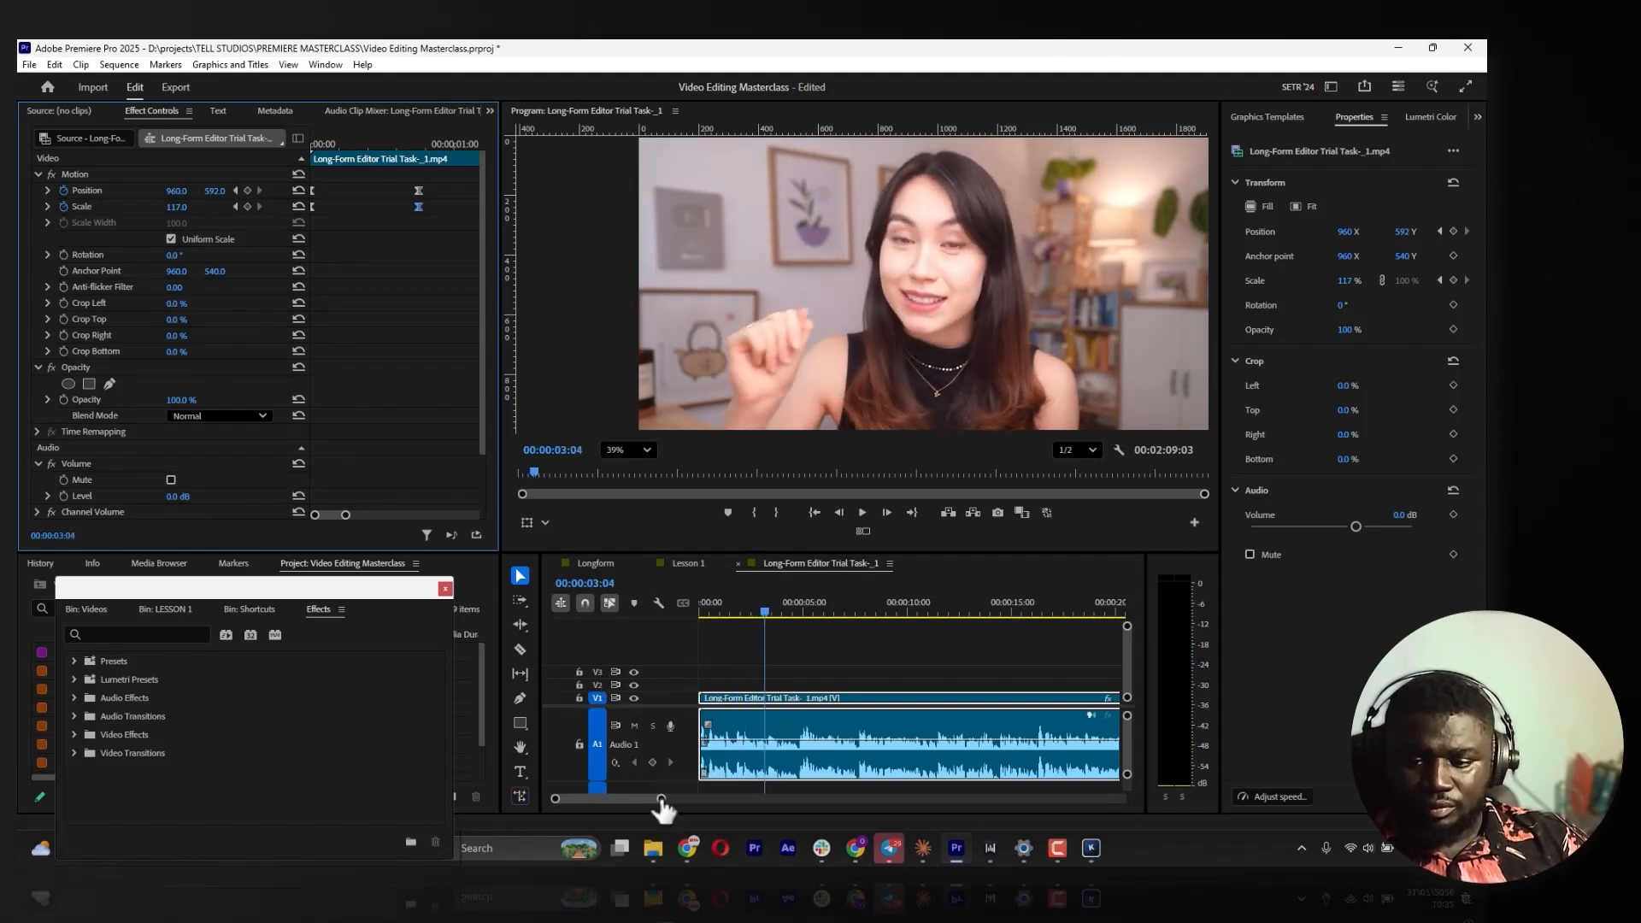
drag(661, 801, 798, 799)
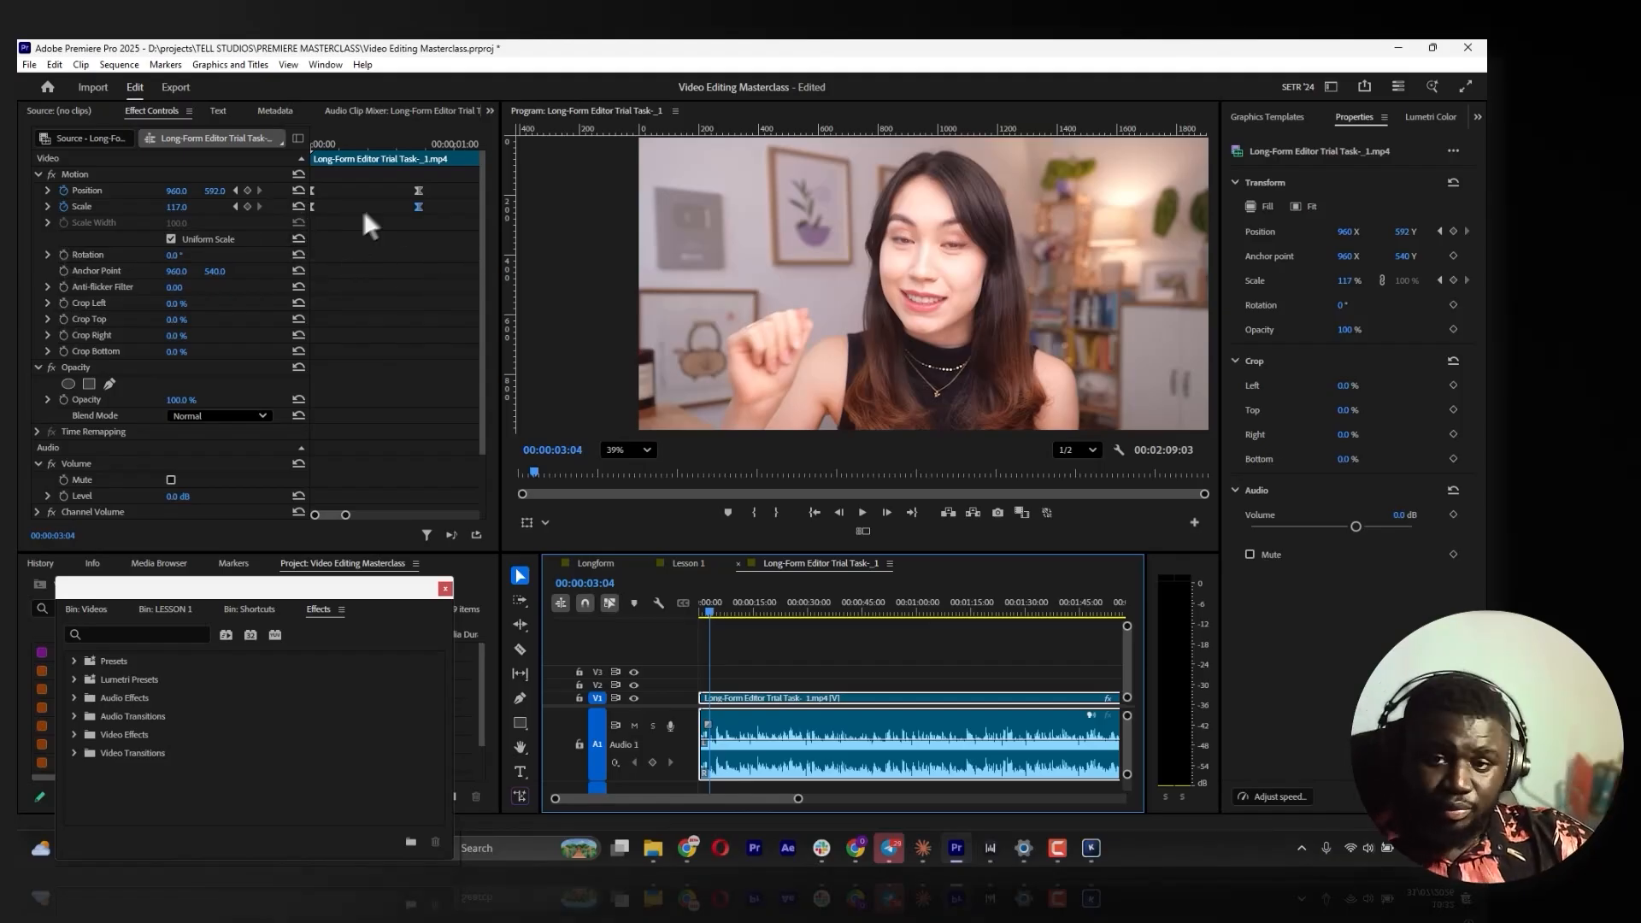
Delete all Position and Scale keyframes, and reset Position to 960, 540 and Scale to 100
click(419, 191)
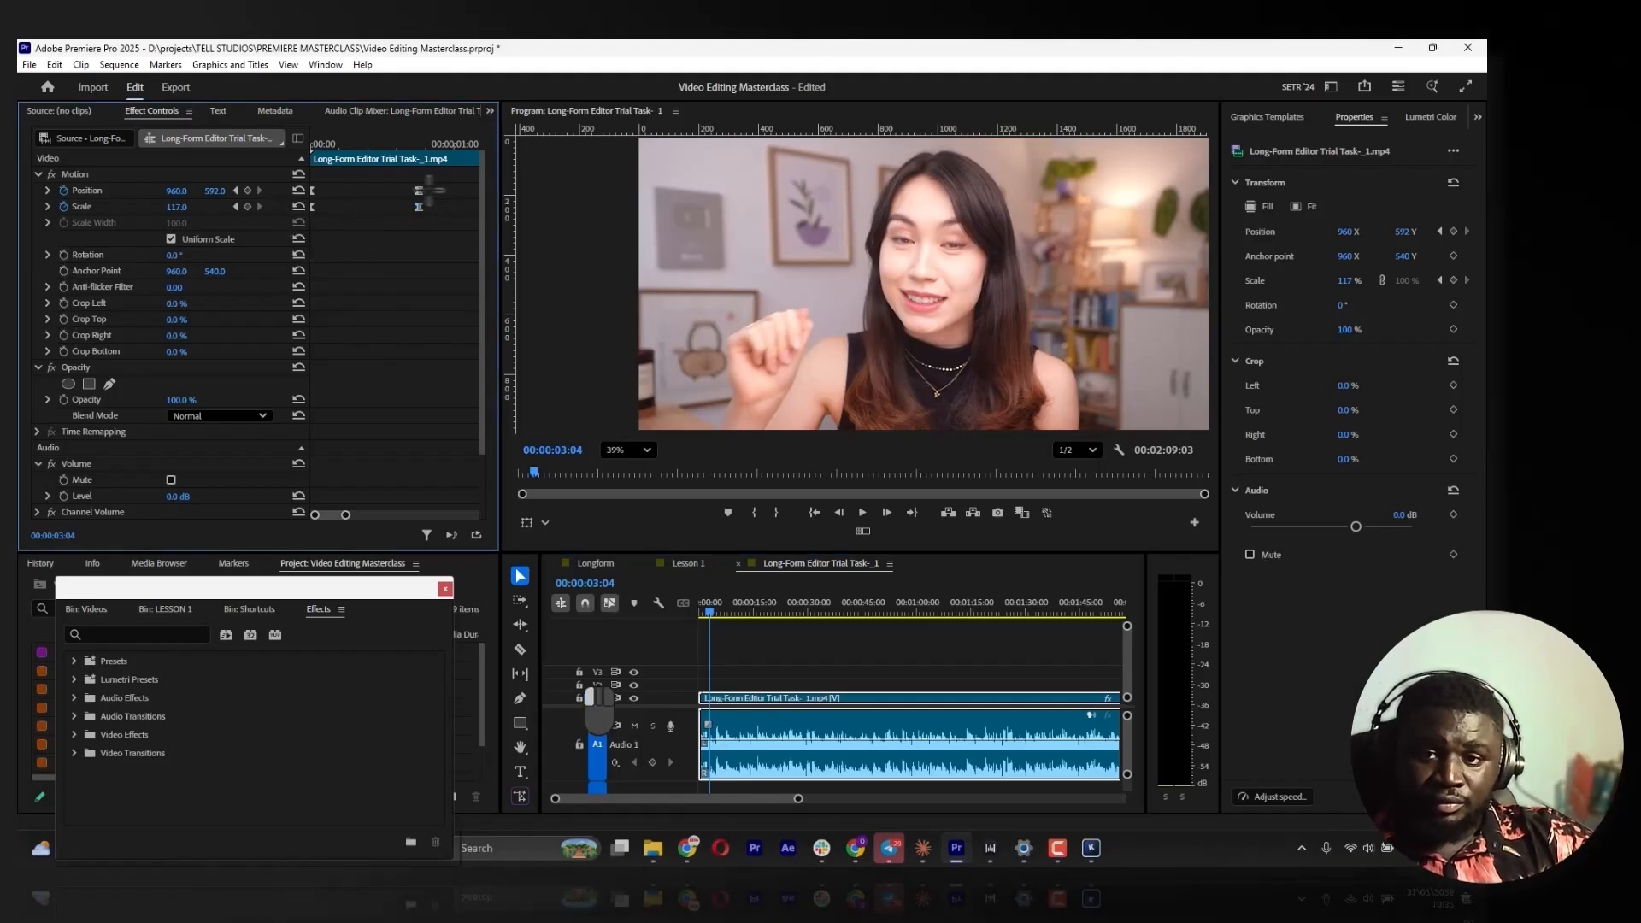
click(312, 206)
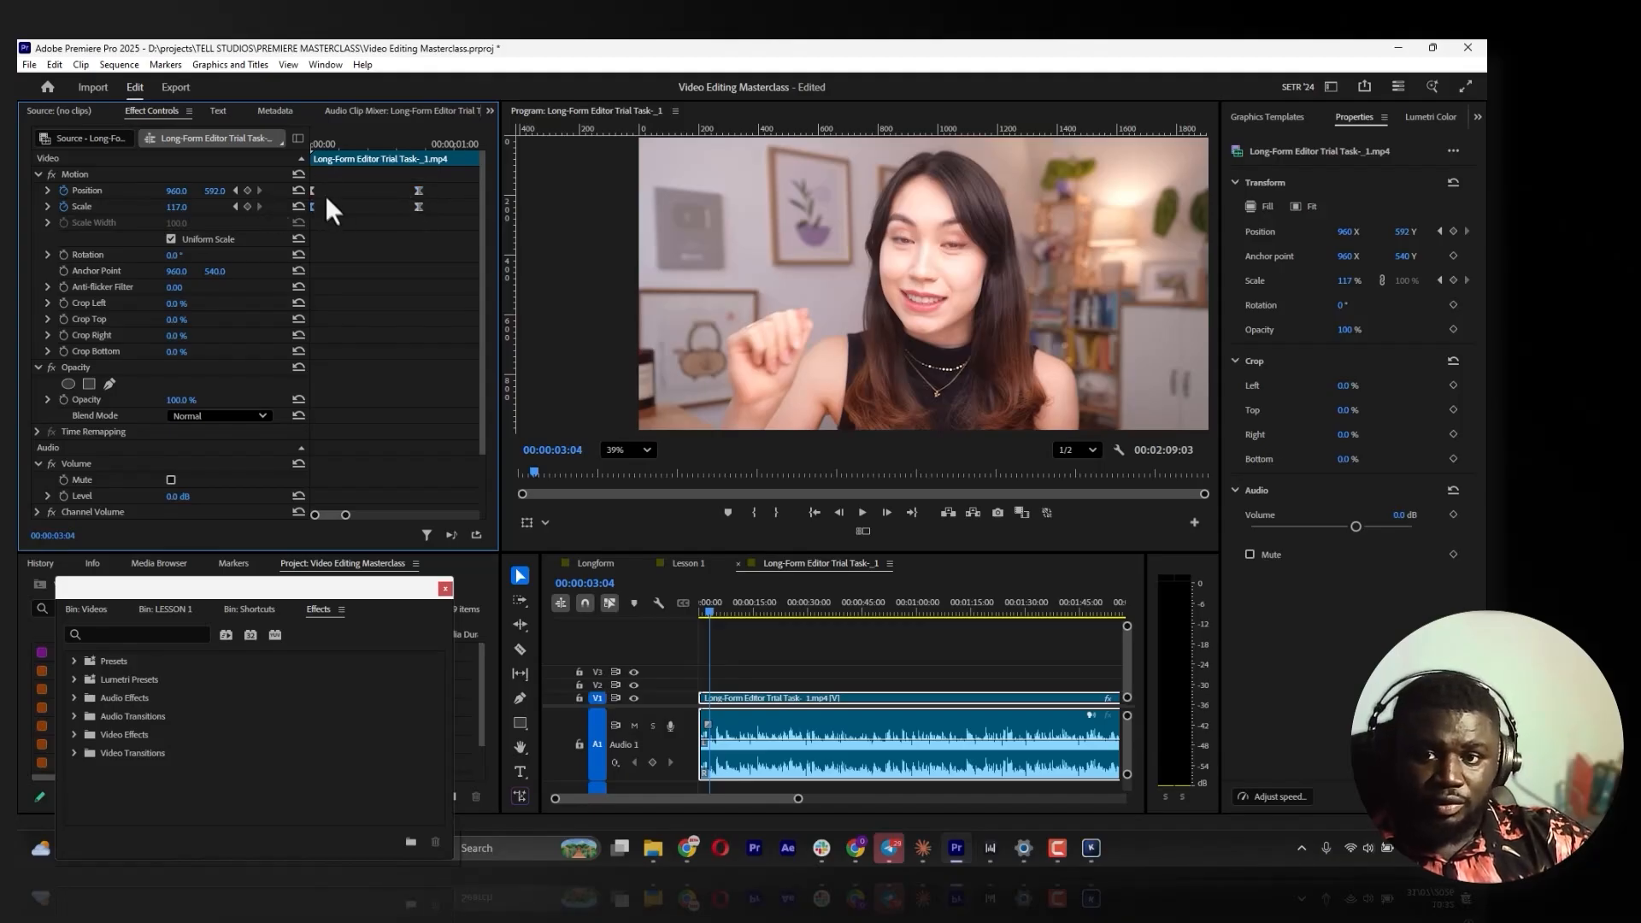
click(64, 206)
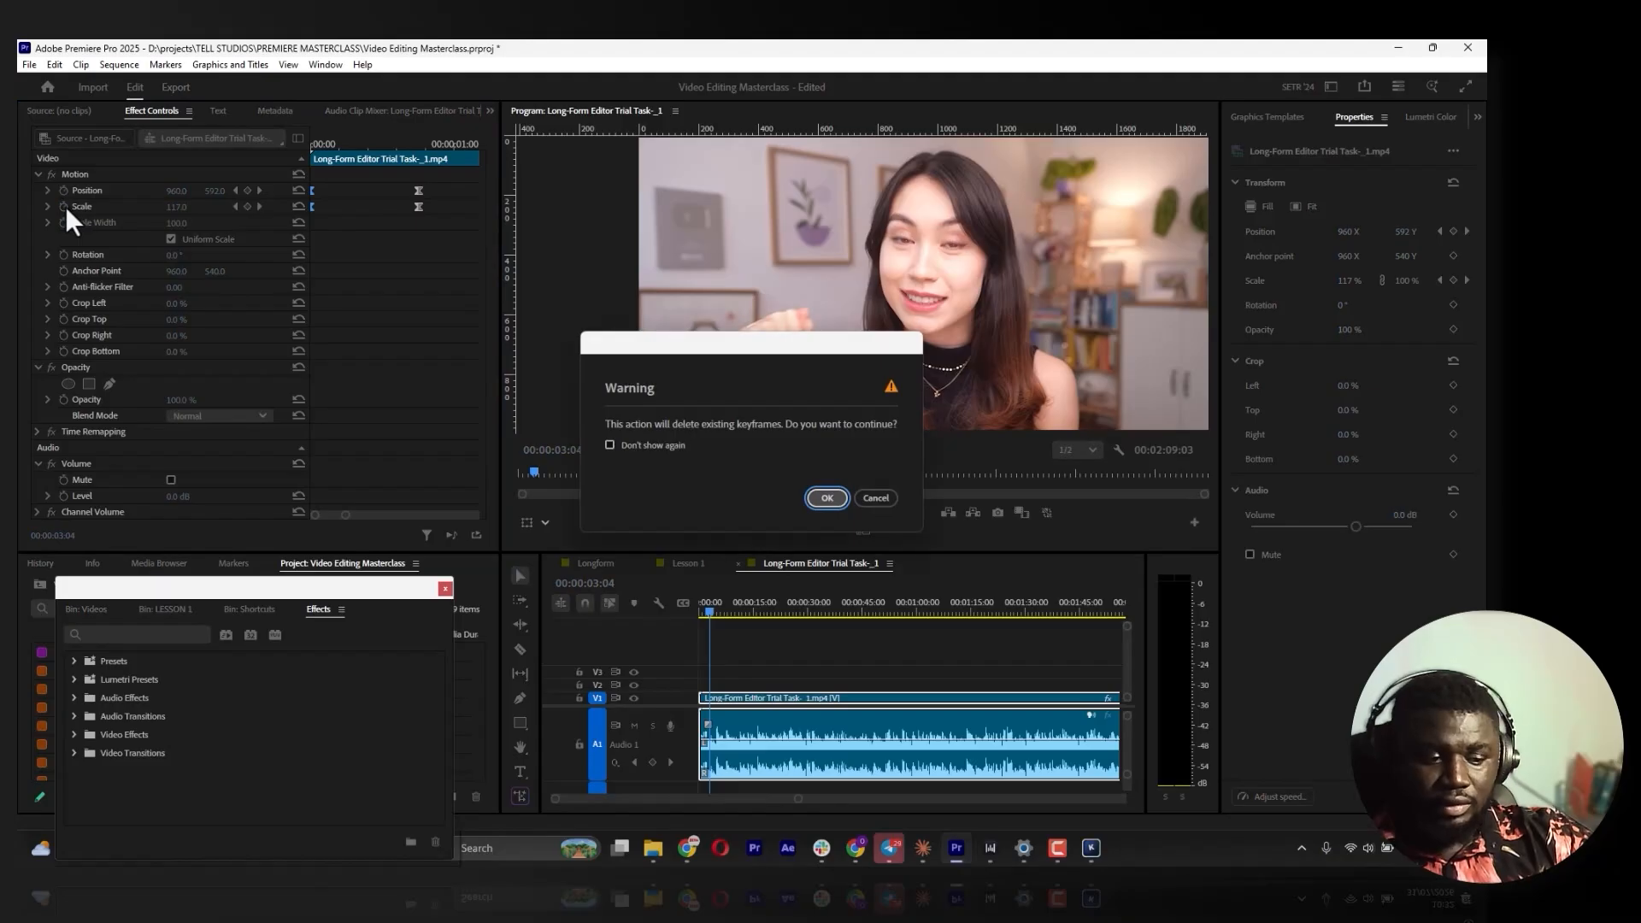
key(Return)
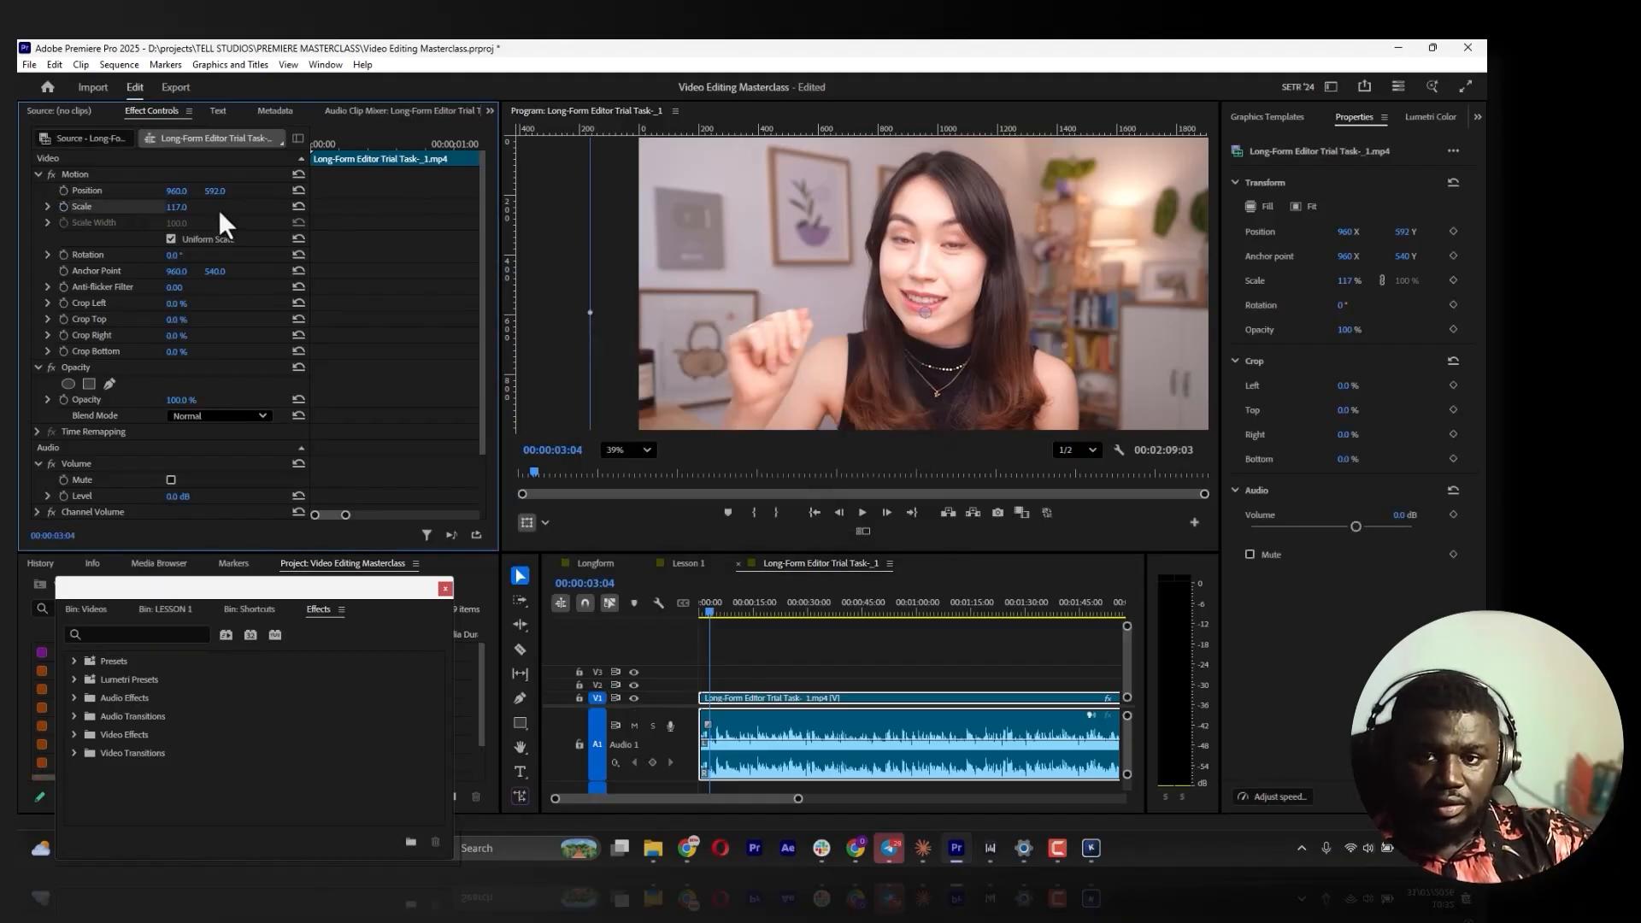
click(298, 189)
click(298, 206)
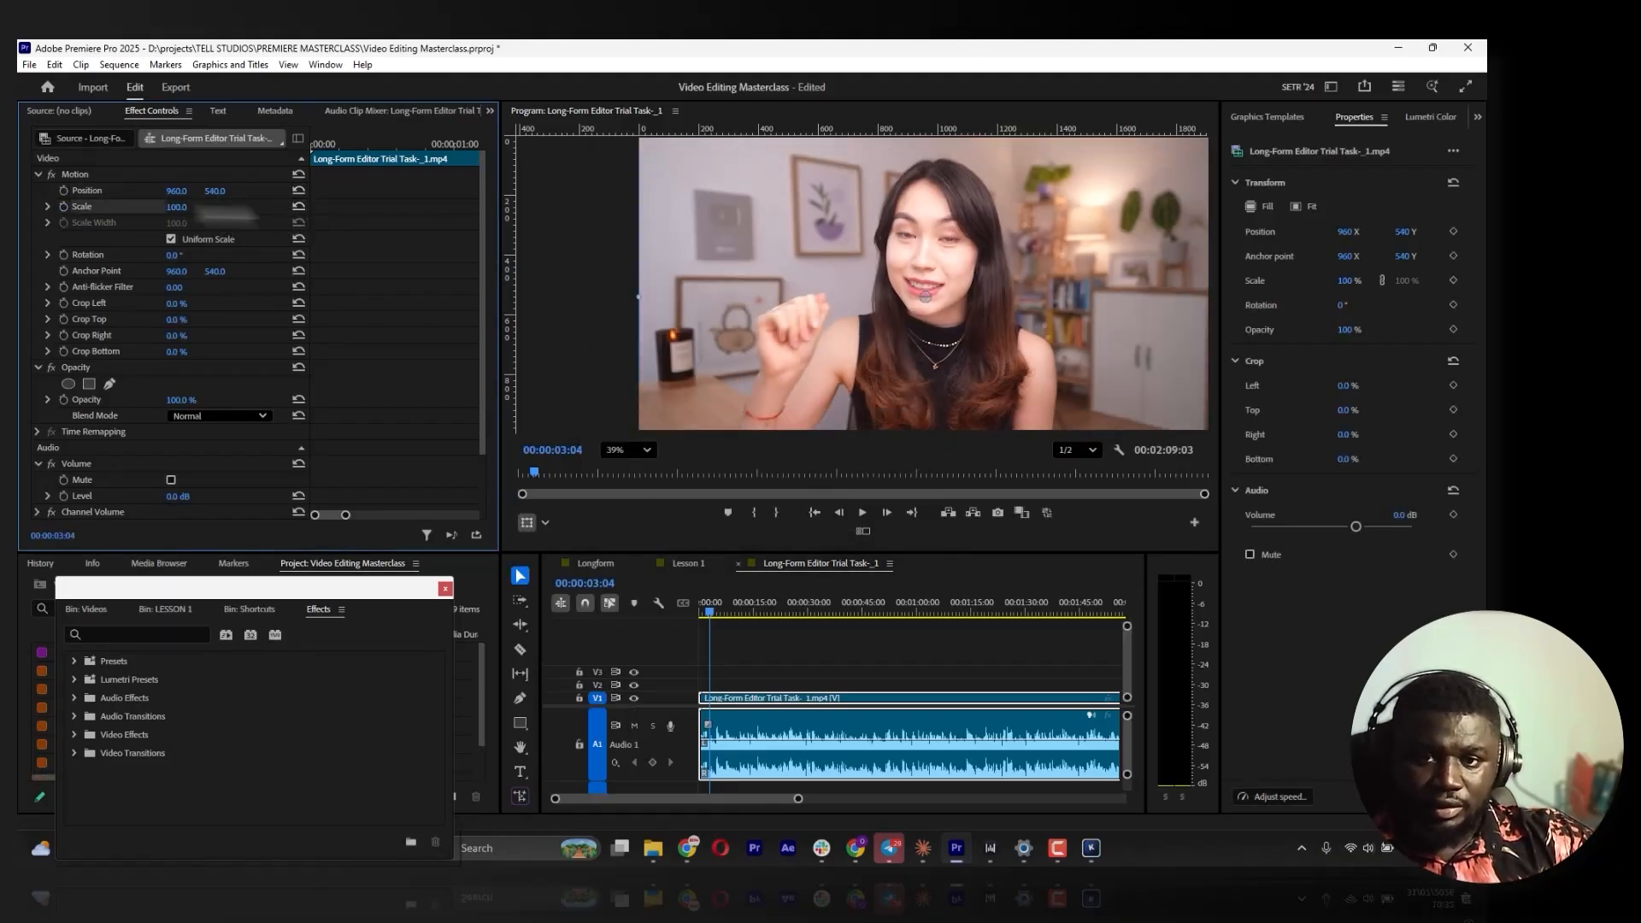
Keyframe Position at 960, 540 and Scale at 100 at 00:00:03:04, and return to the clip's start
click(64, 190)
click(64, 206)
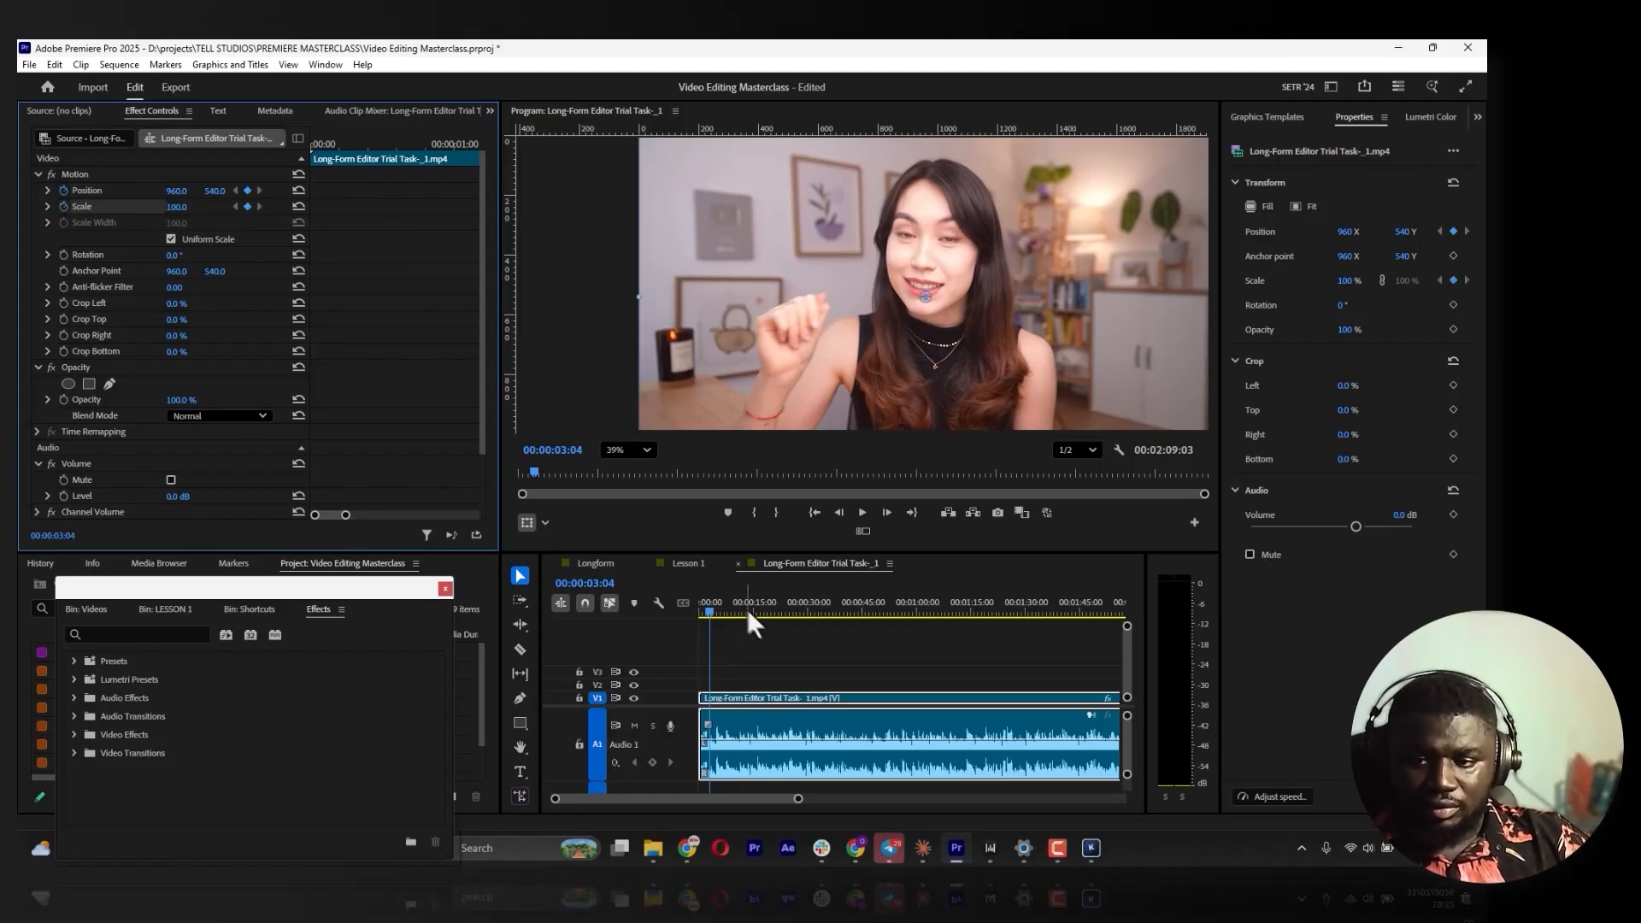
drag(722, 604, 697, 606)
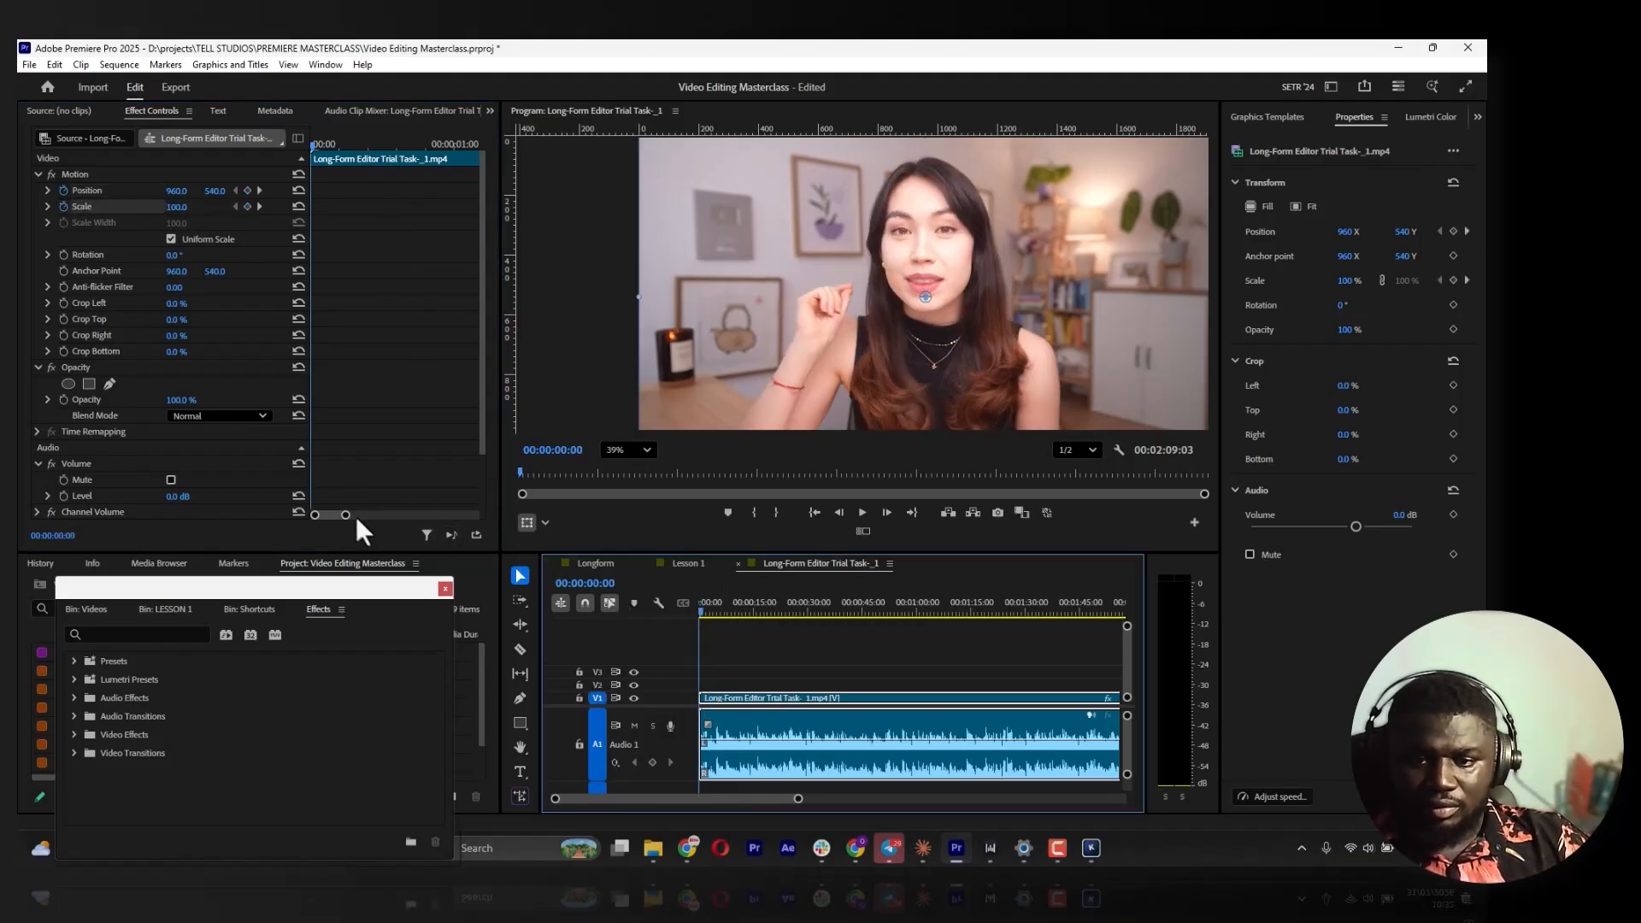
drag(345, 515, 369, 515)
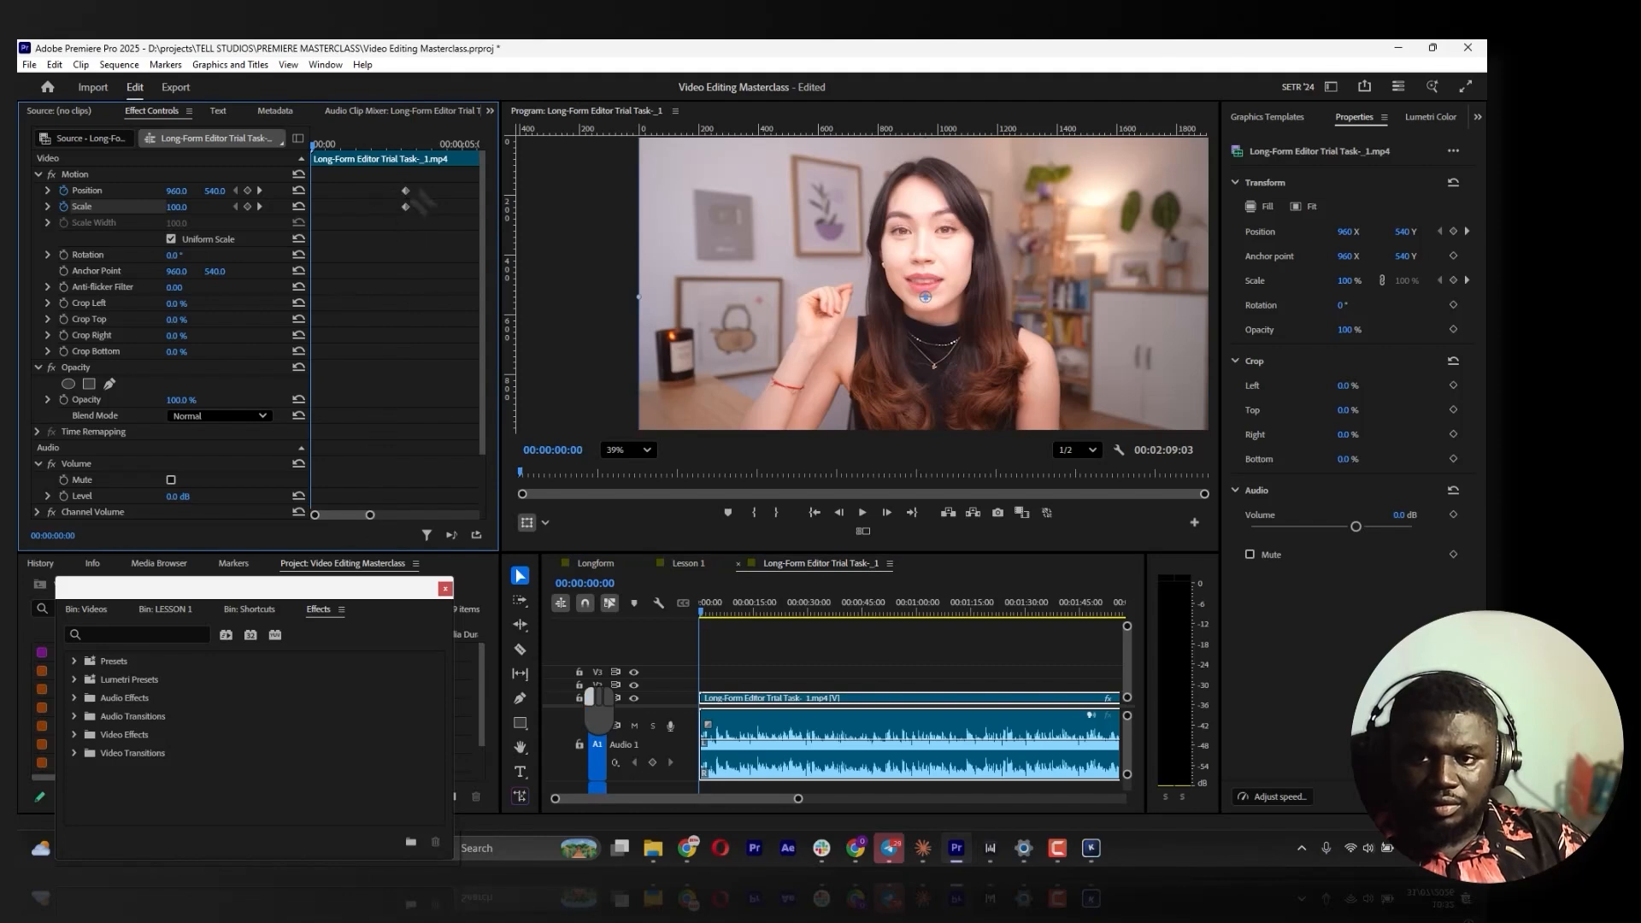
Move both keyframes to the clip's start, and keyframe Position at 960, 611 and Scale at 124 at 00:00:00:21
key(space)
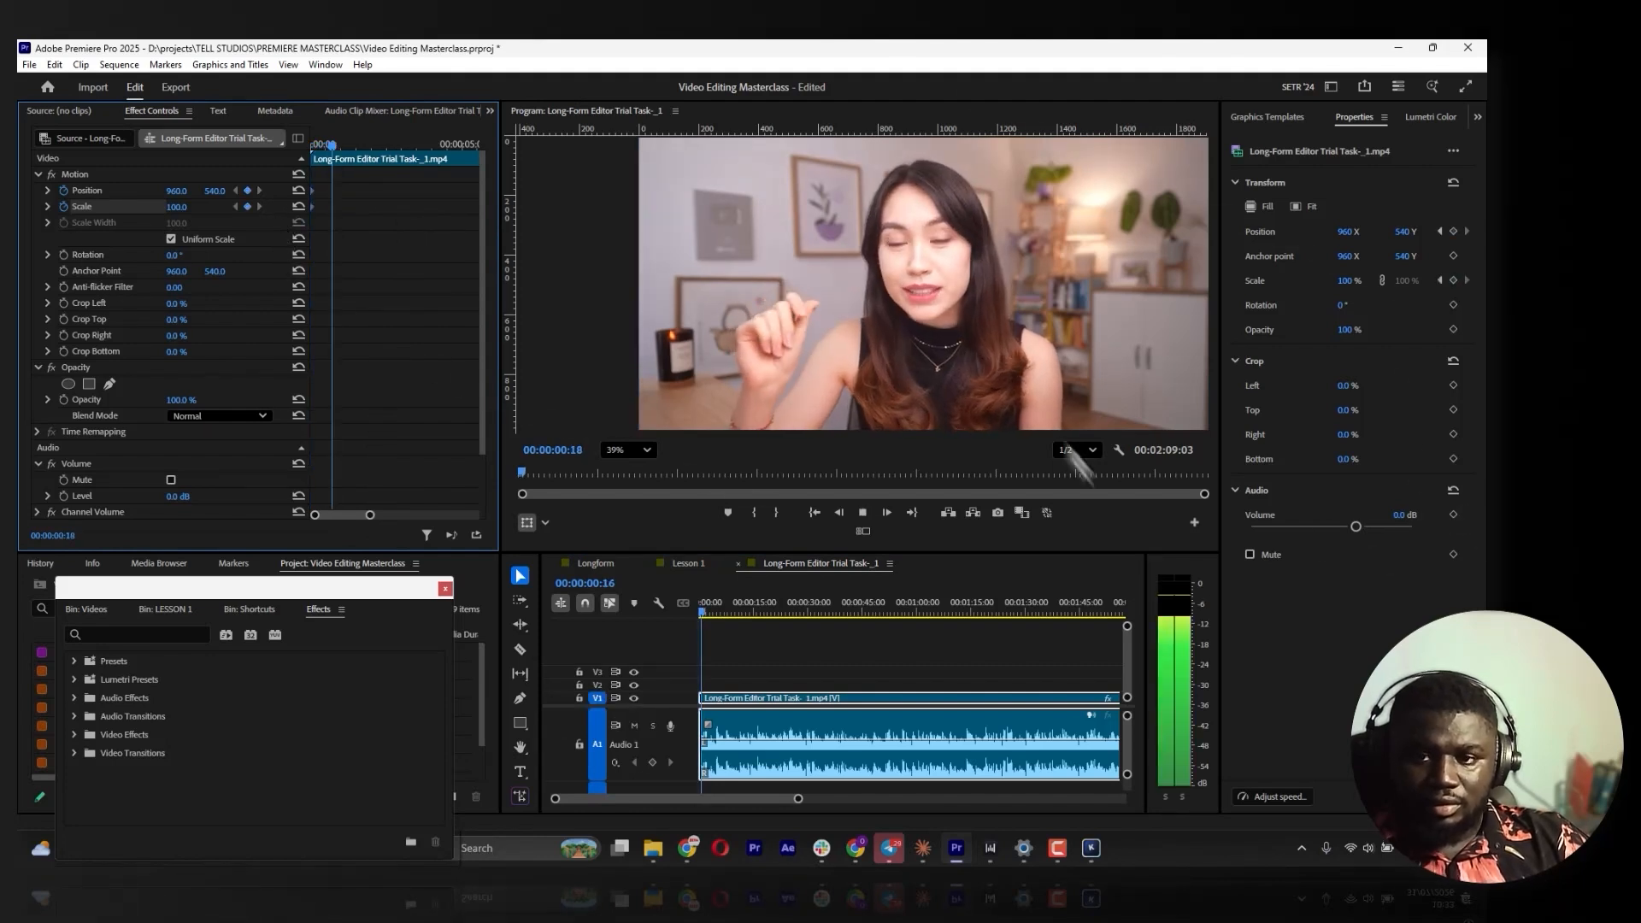
key(space)
drag(177, 206, 275, 190)
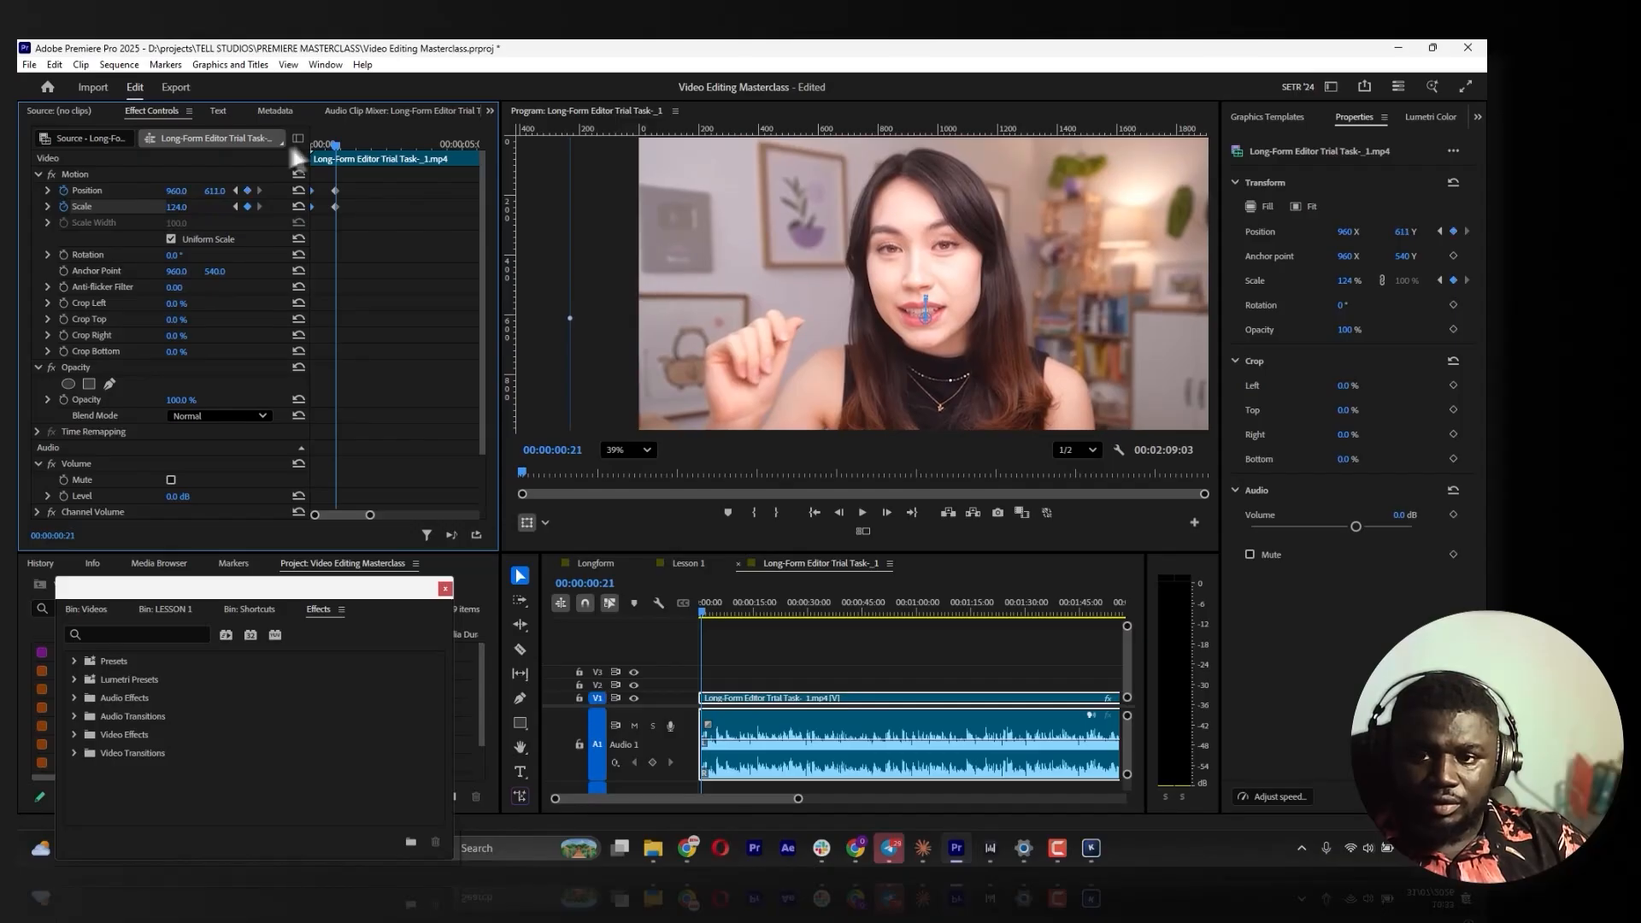
Step the playhead back to 00:00:00:11 to examine the frame midway through the zoom-in
key(Left)
key(Left)
key(Left)
key(Left)
key(Left)
key(Left)
key(Left)
key(Left)
key(Left)
key(Left)
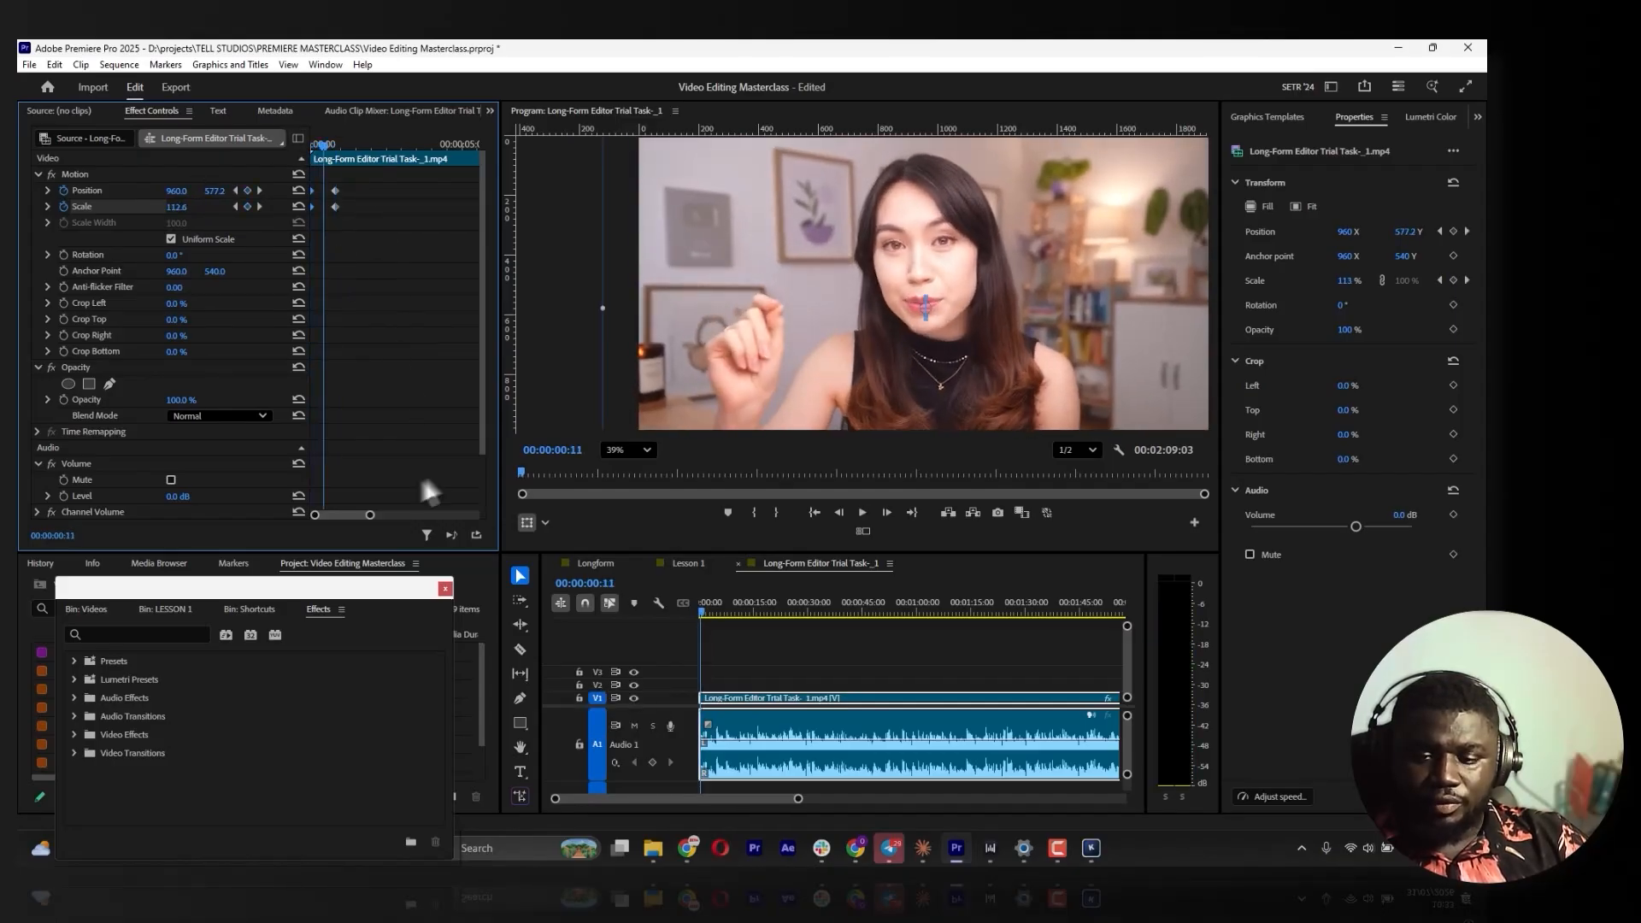
Apply Ease In temporal interpolation to the second Position keyframe, at 00:00:00:21
drag(370, 516, 349, 516)
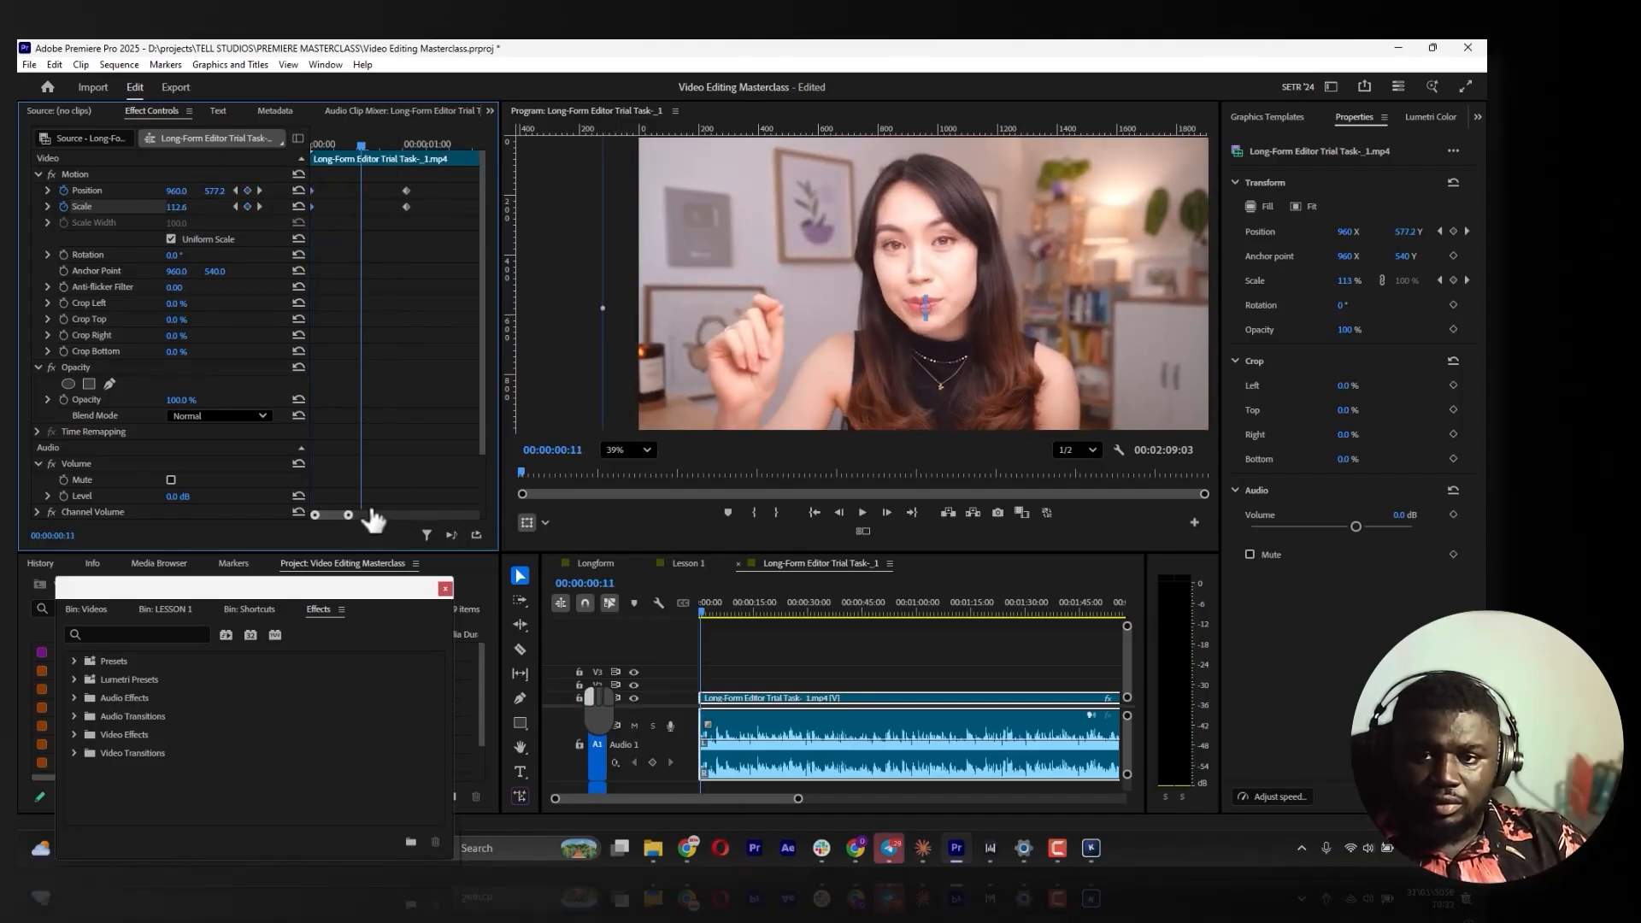
drag(416, 178, 291, 215)
right_click(412, 188)
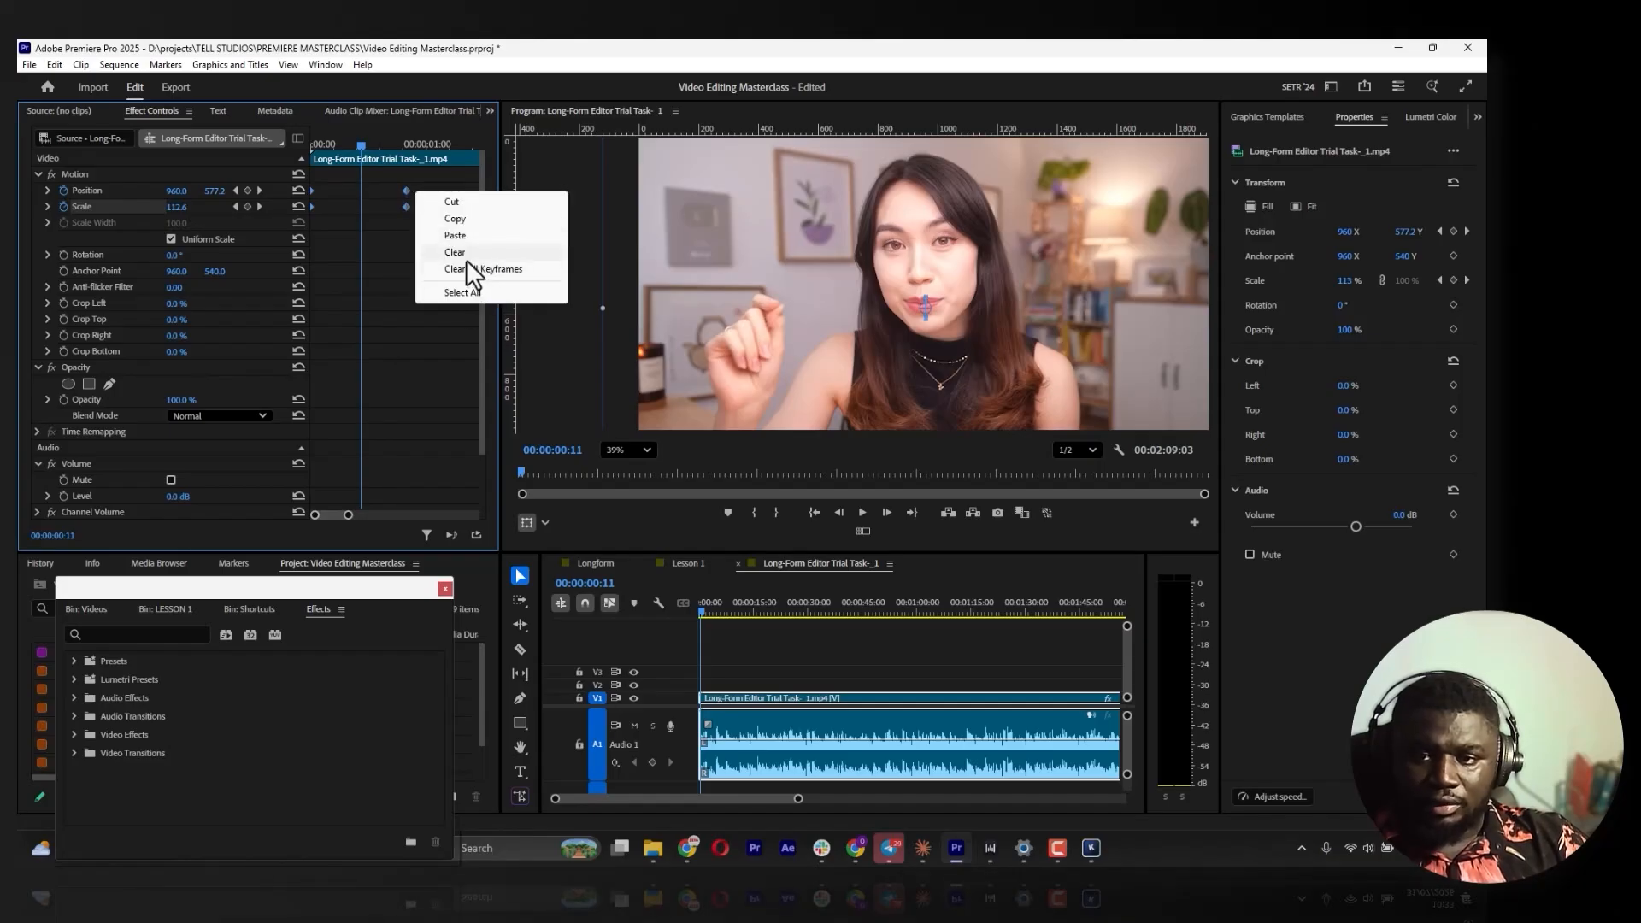
click(466, 291)
right_click(403, 191)
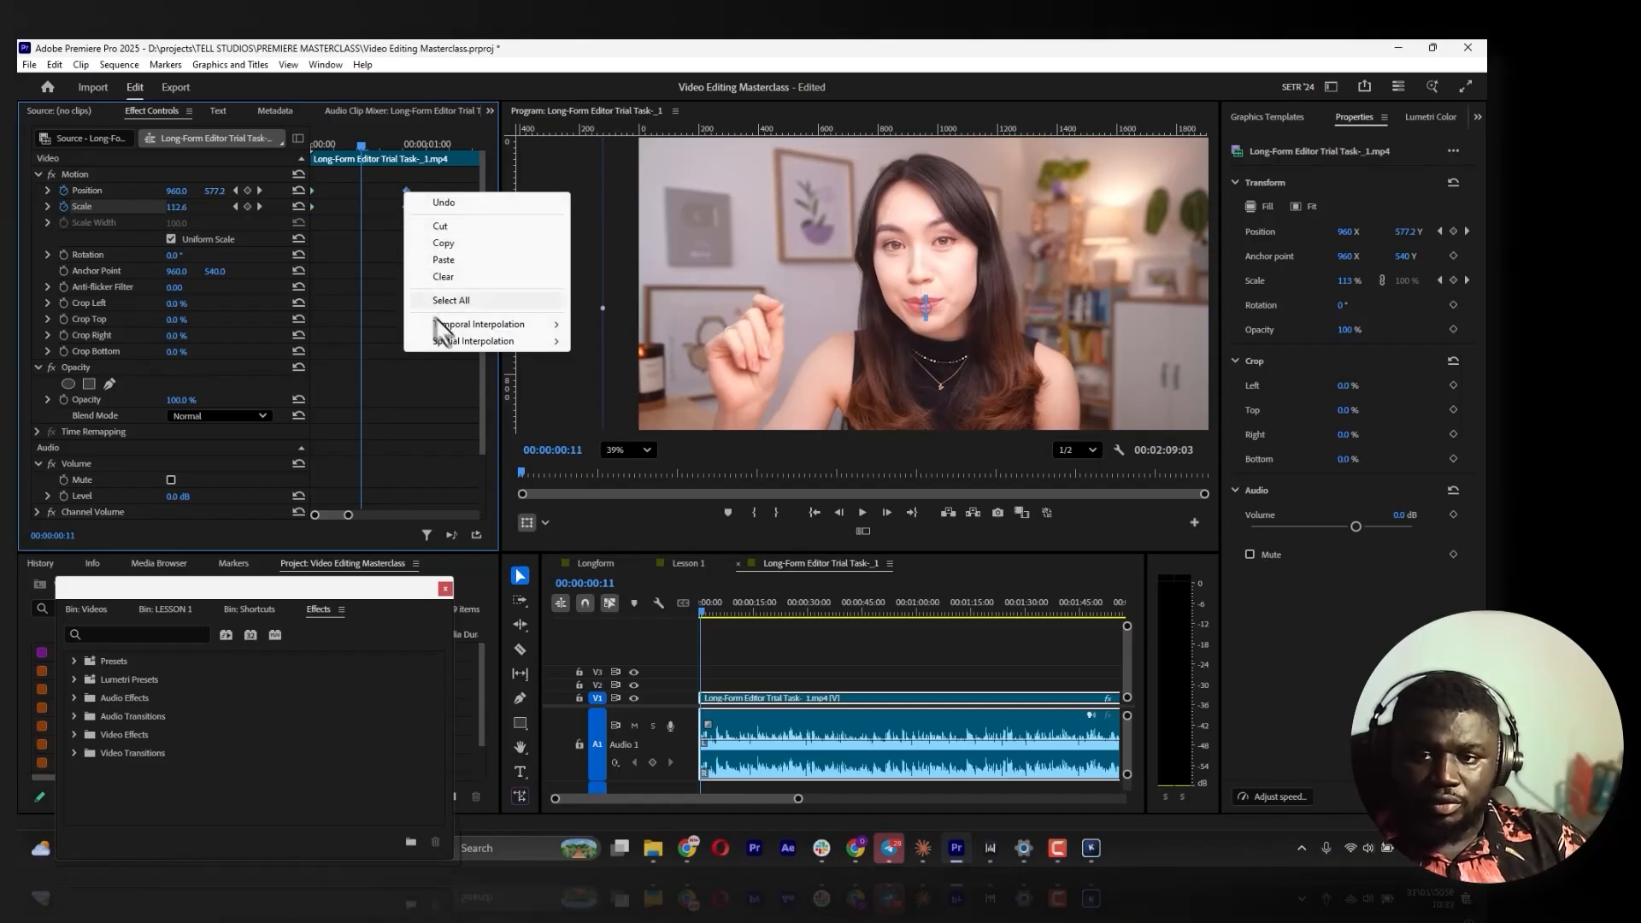
mouse_move(475, 325)
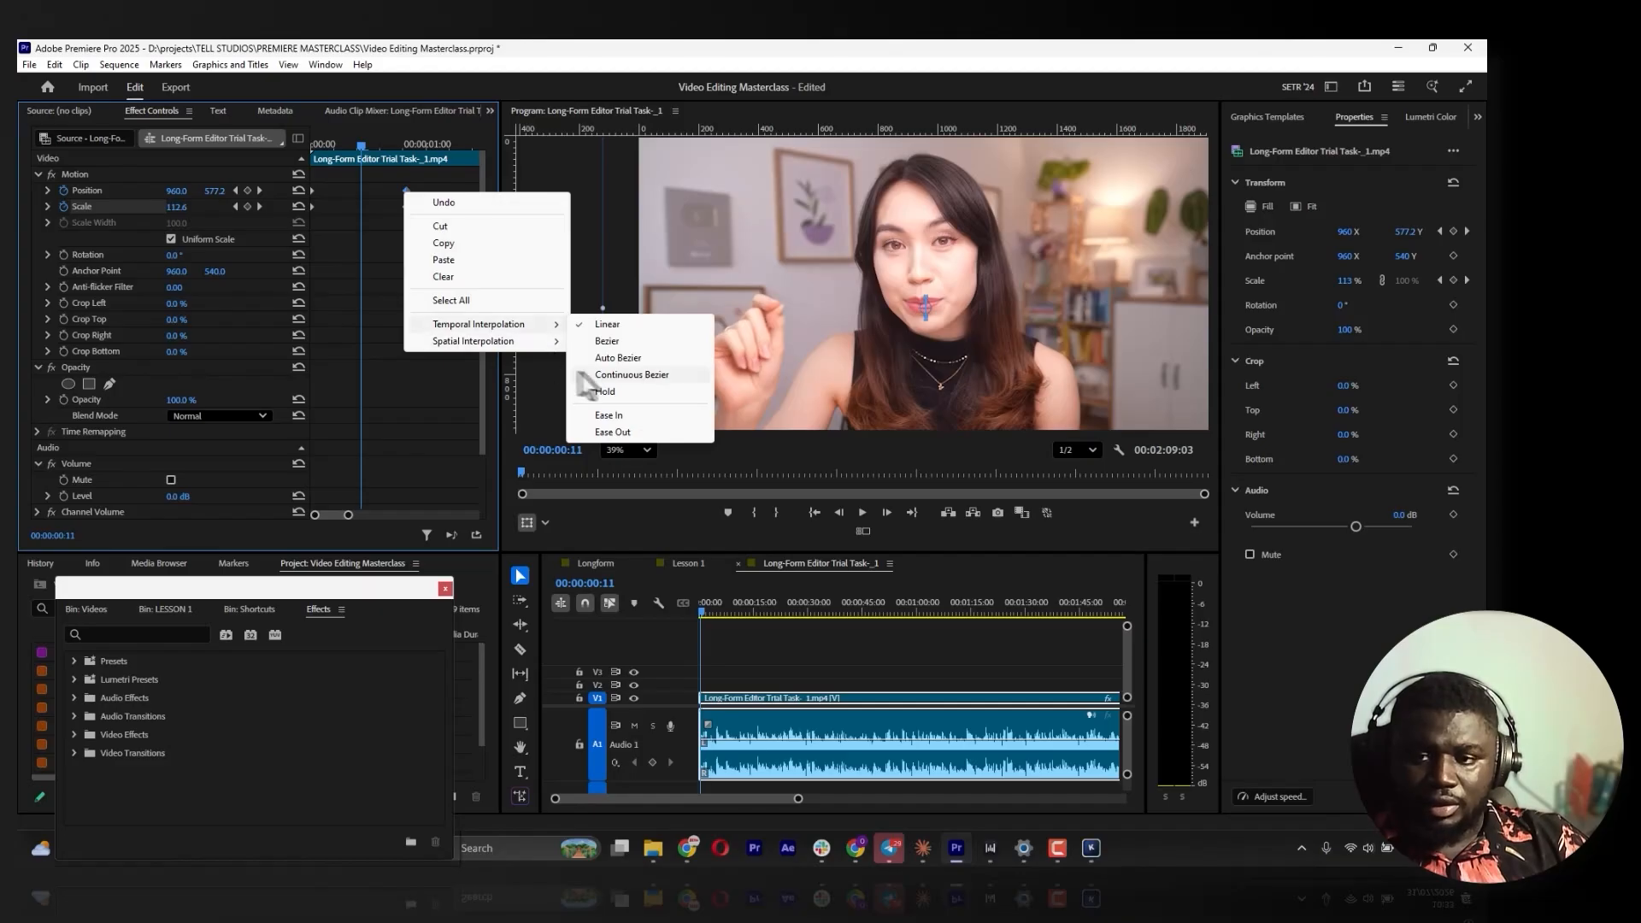
click(614, 413)
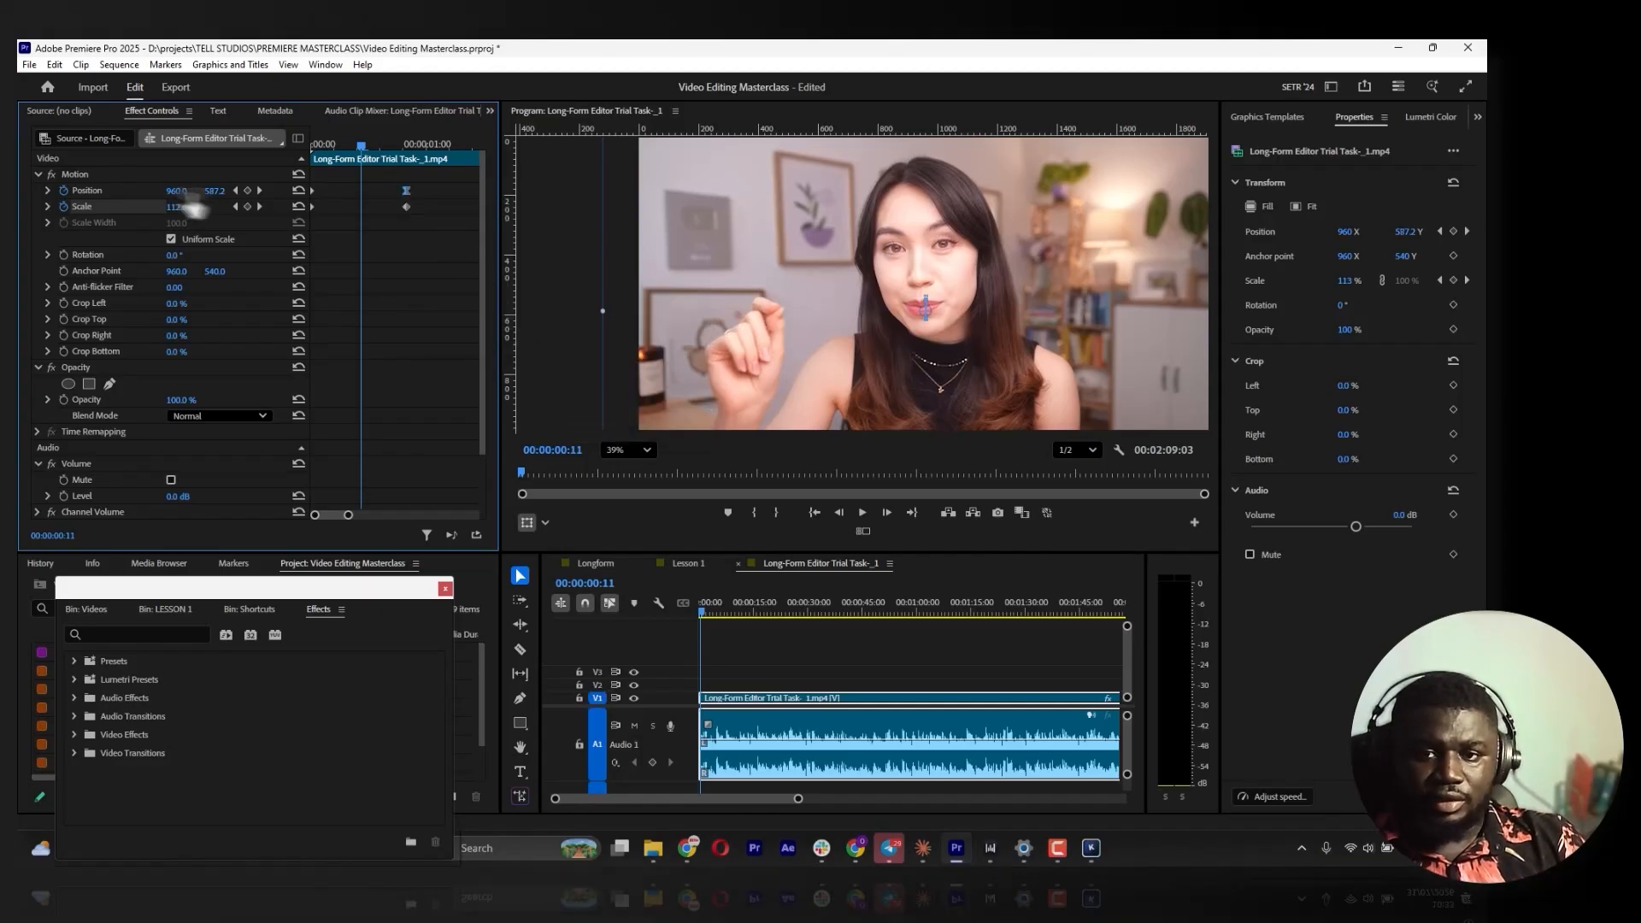
Expand Position's velocity graph, play the zoom-in from the clip's start, and return to the start
click(47, 191)
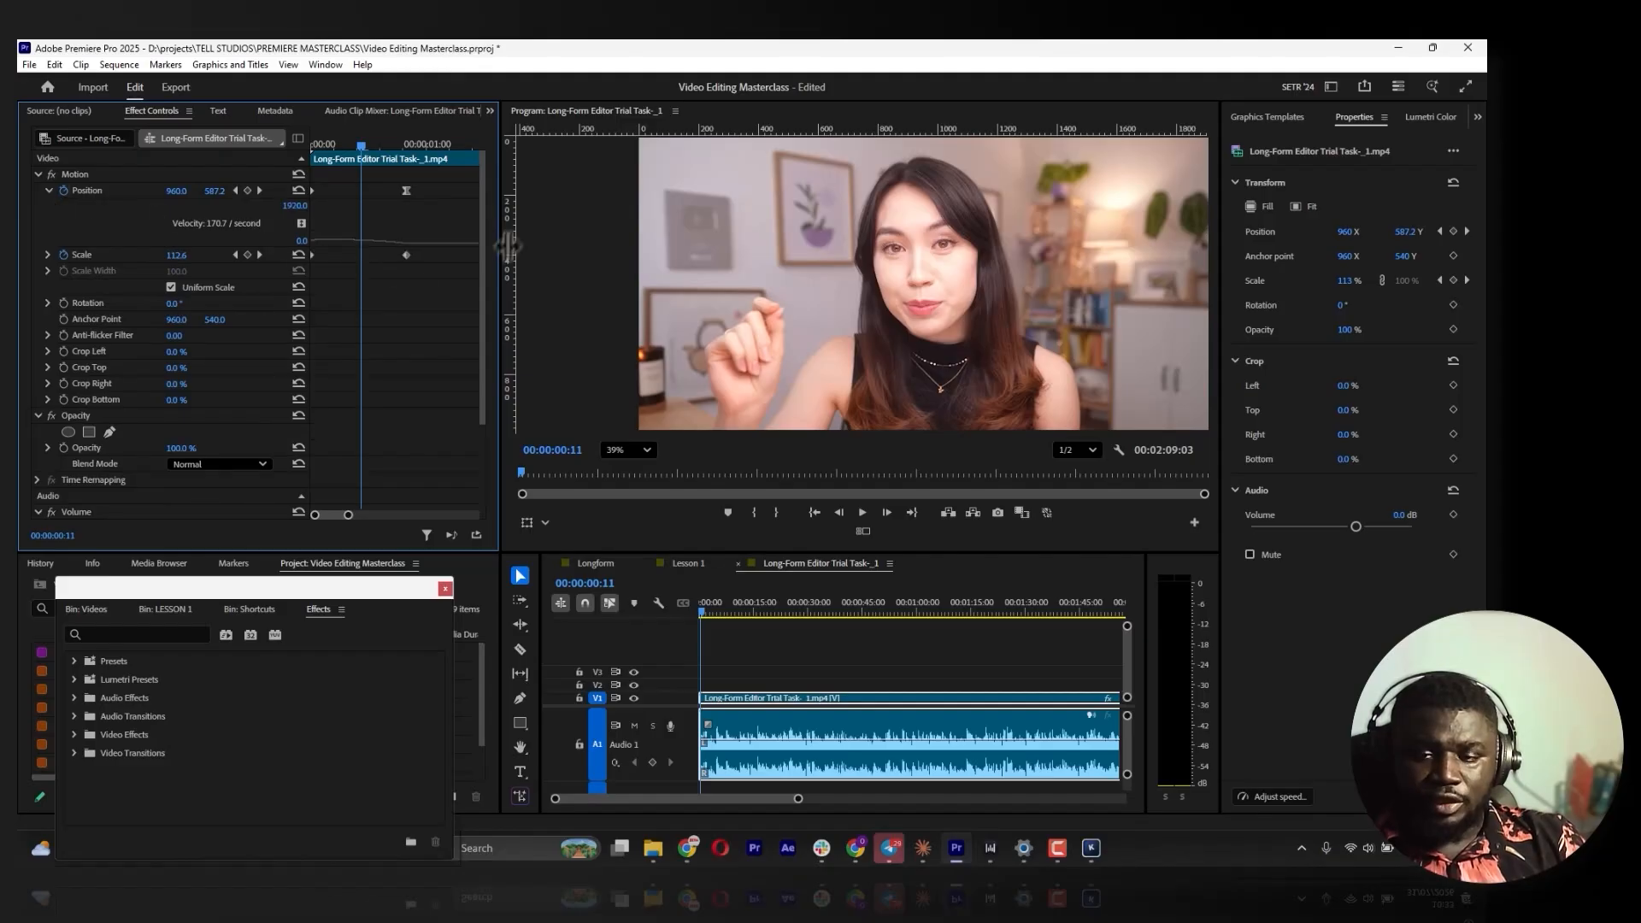
drag(332, 140, 299, 147)
key(space)
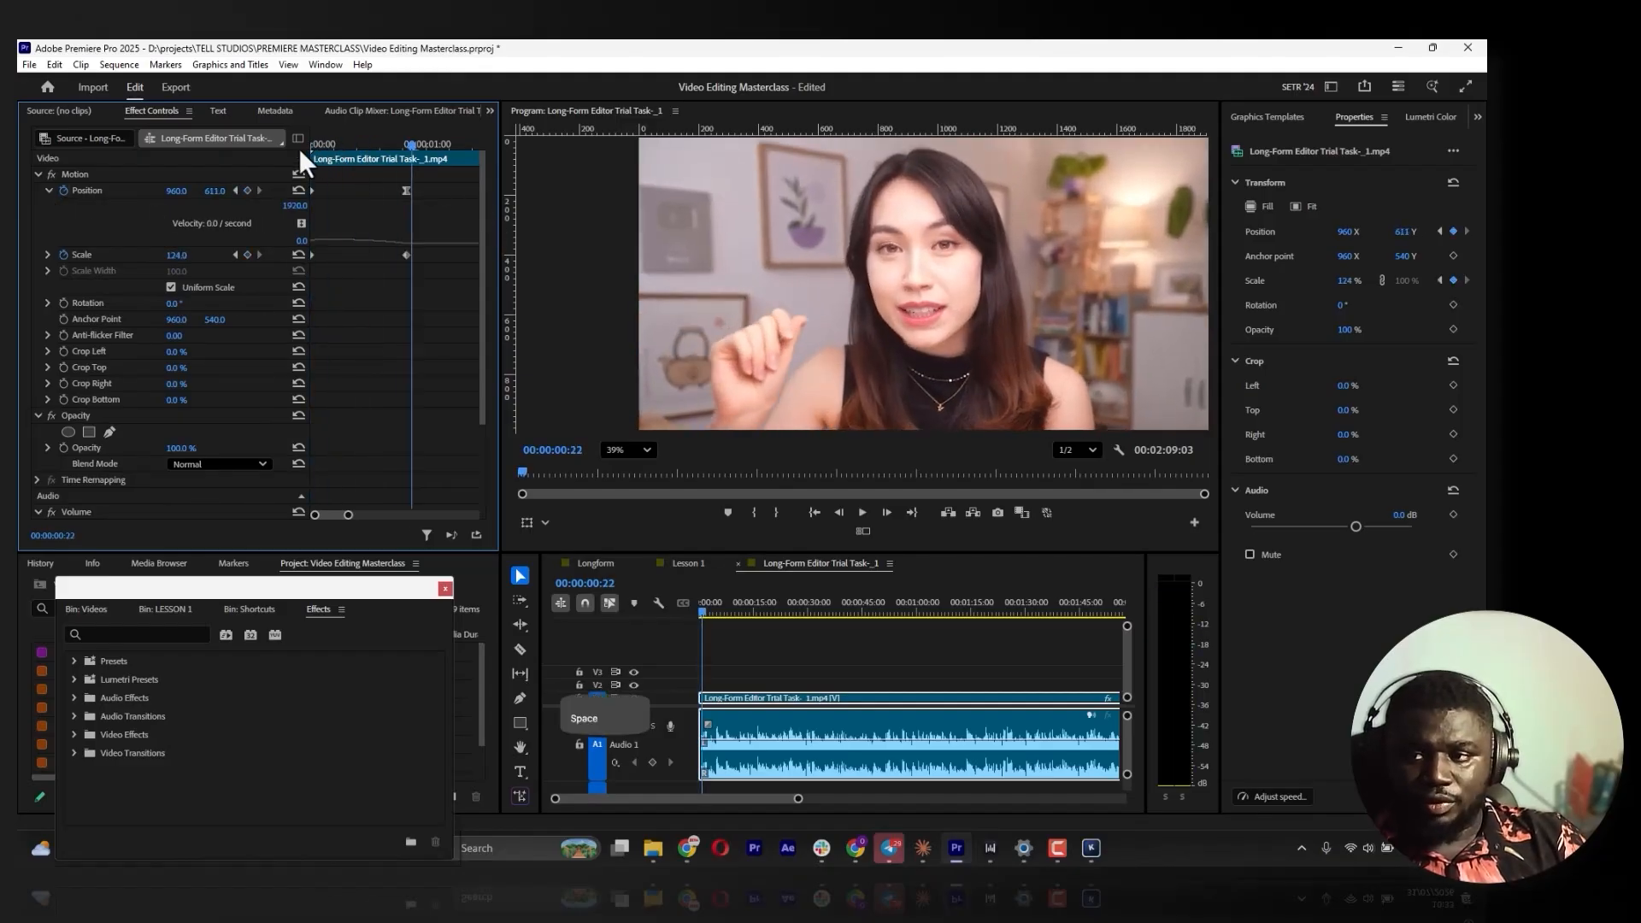
key(space)
drag(349, 151, 273, 151)
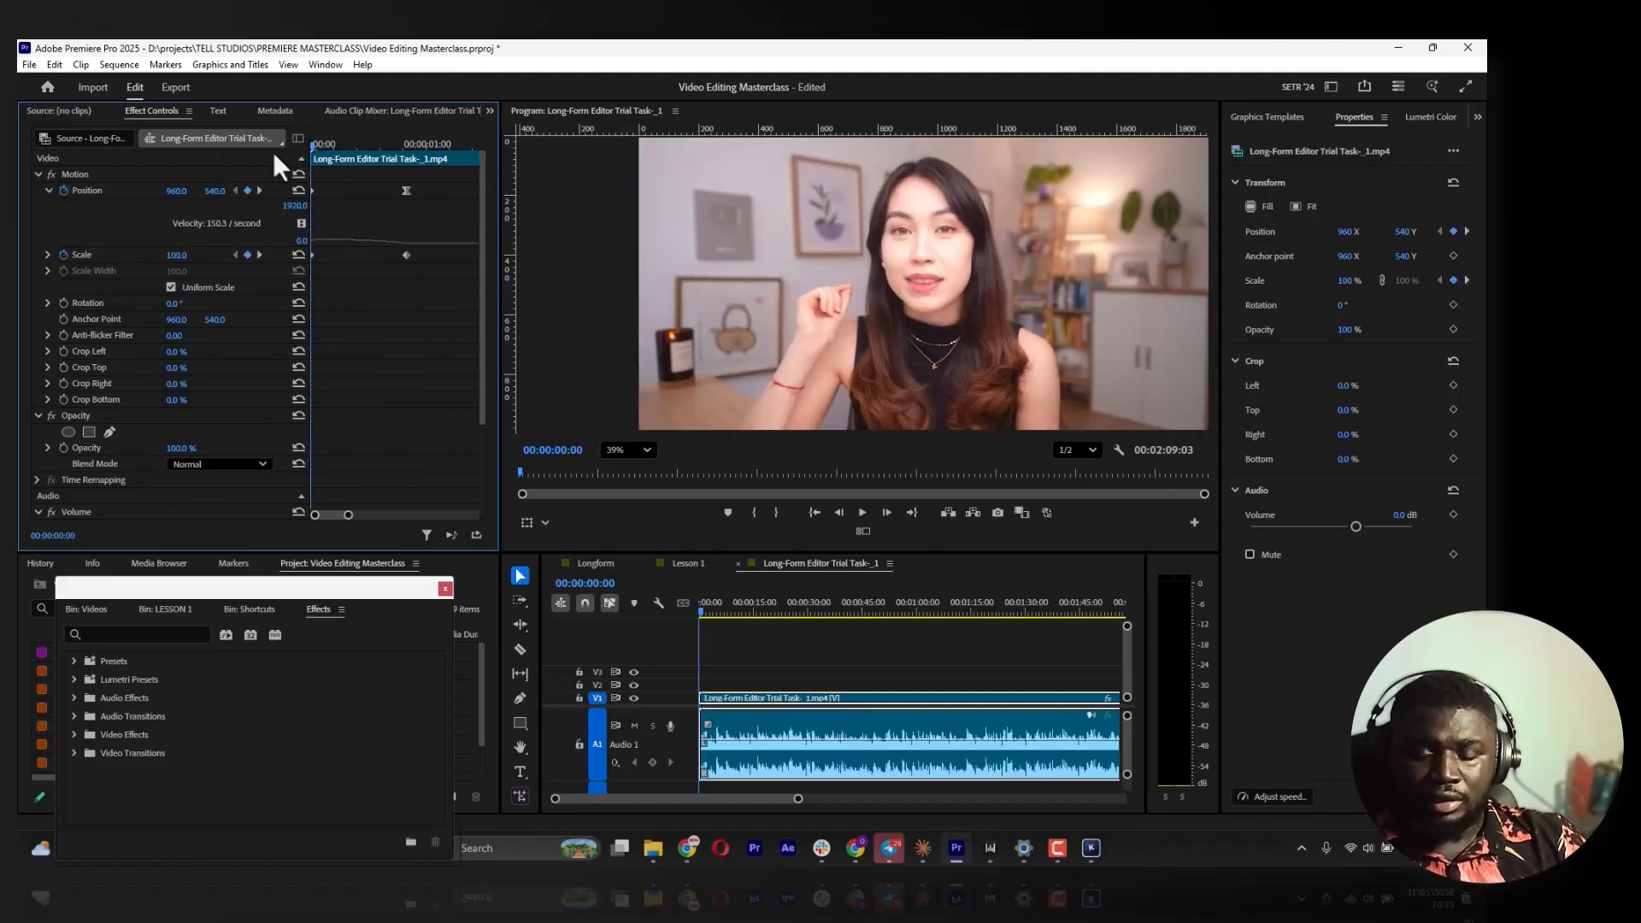
Apply Ease Out temporal interpolation to the first Position keyframe, and play the zoom-in to about 00:00:00:20
right_click(315, 192)
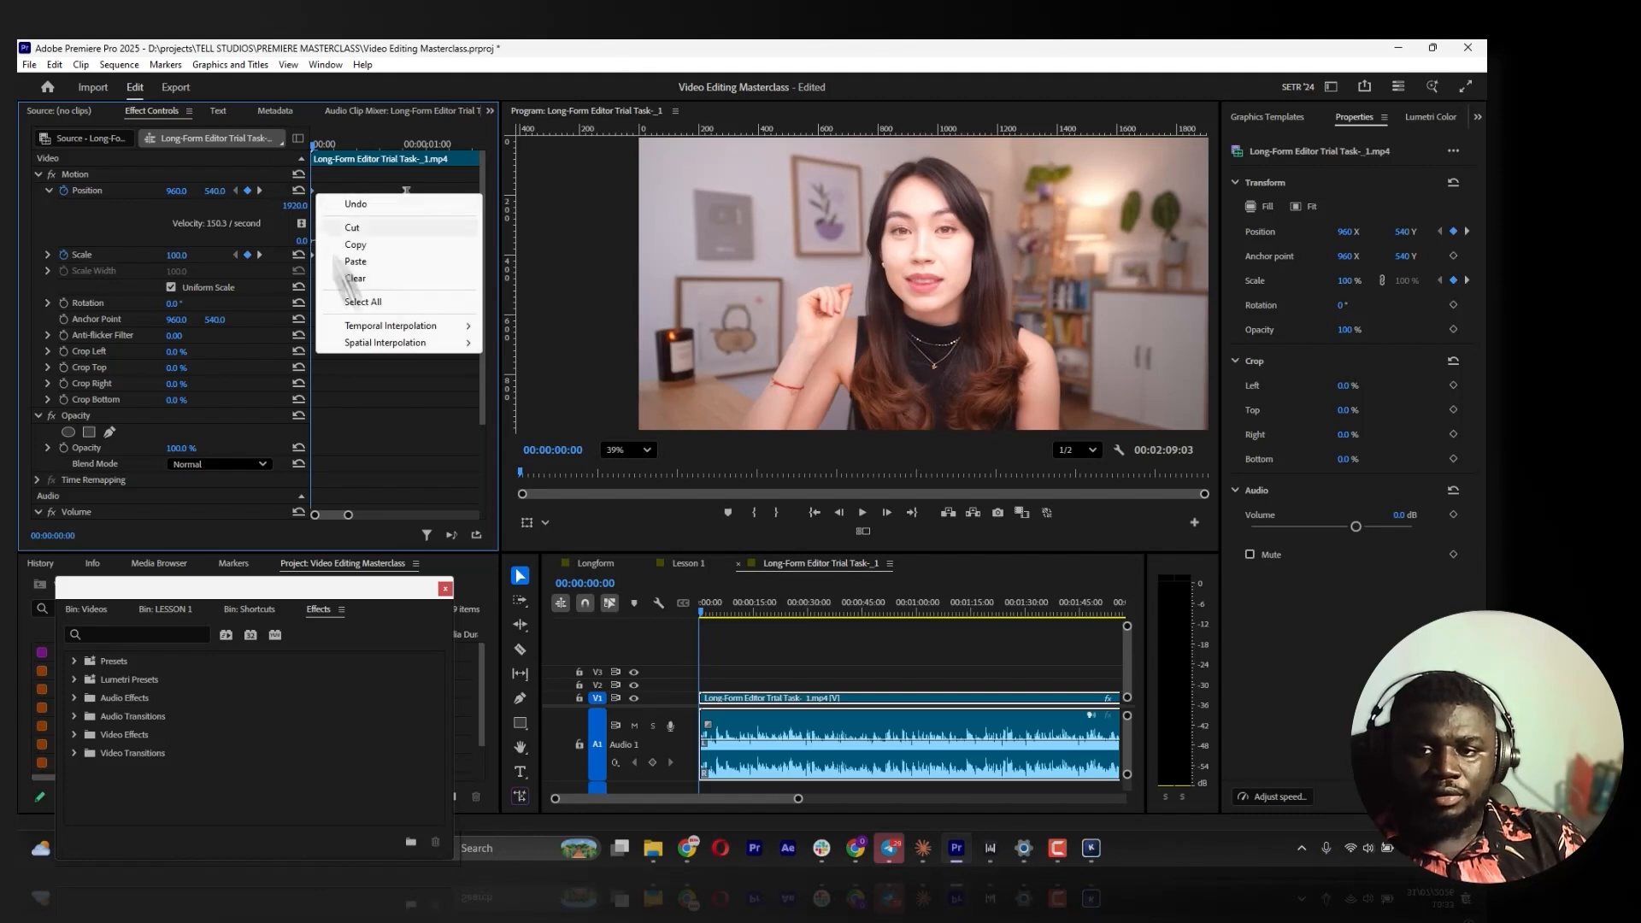
mouse_move(402, 326)
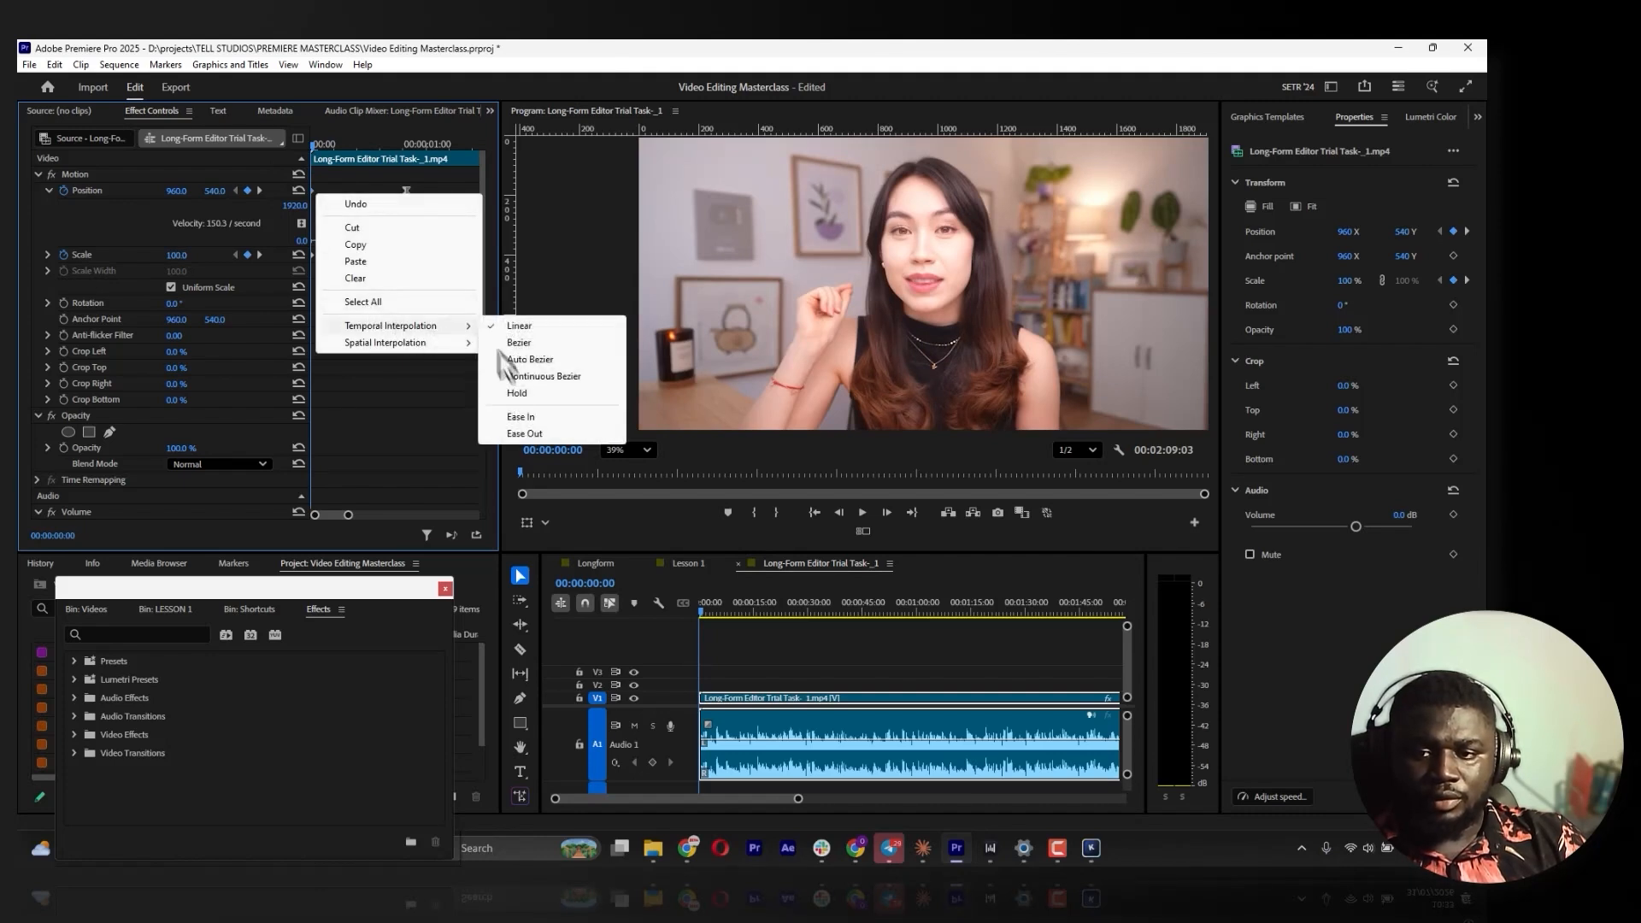
click(536, 431)
key(space)
key(space)
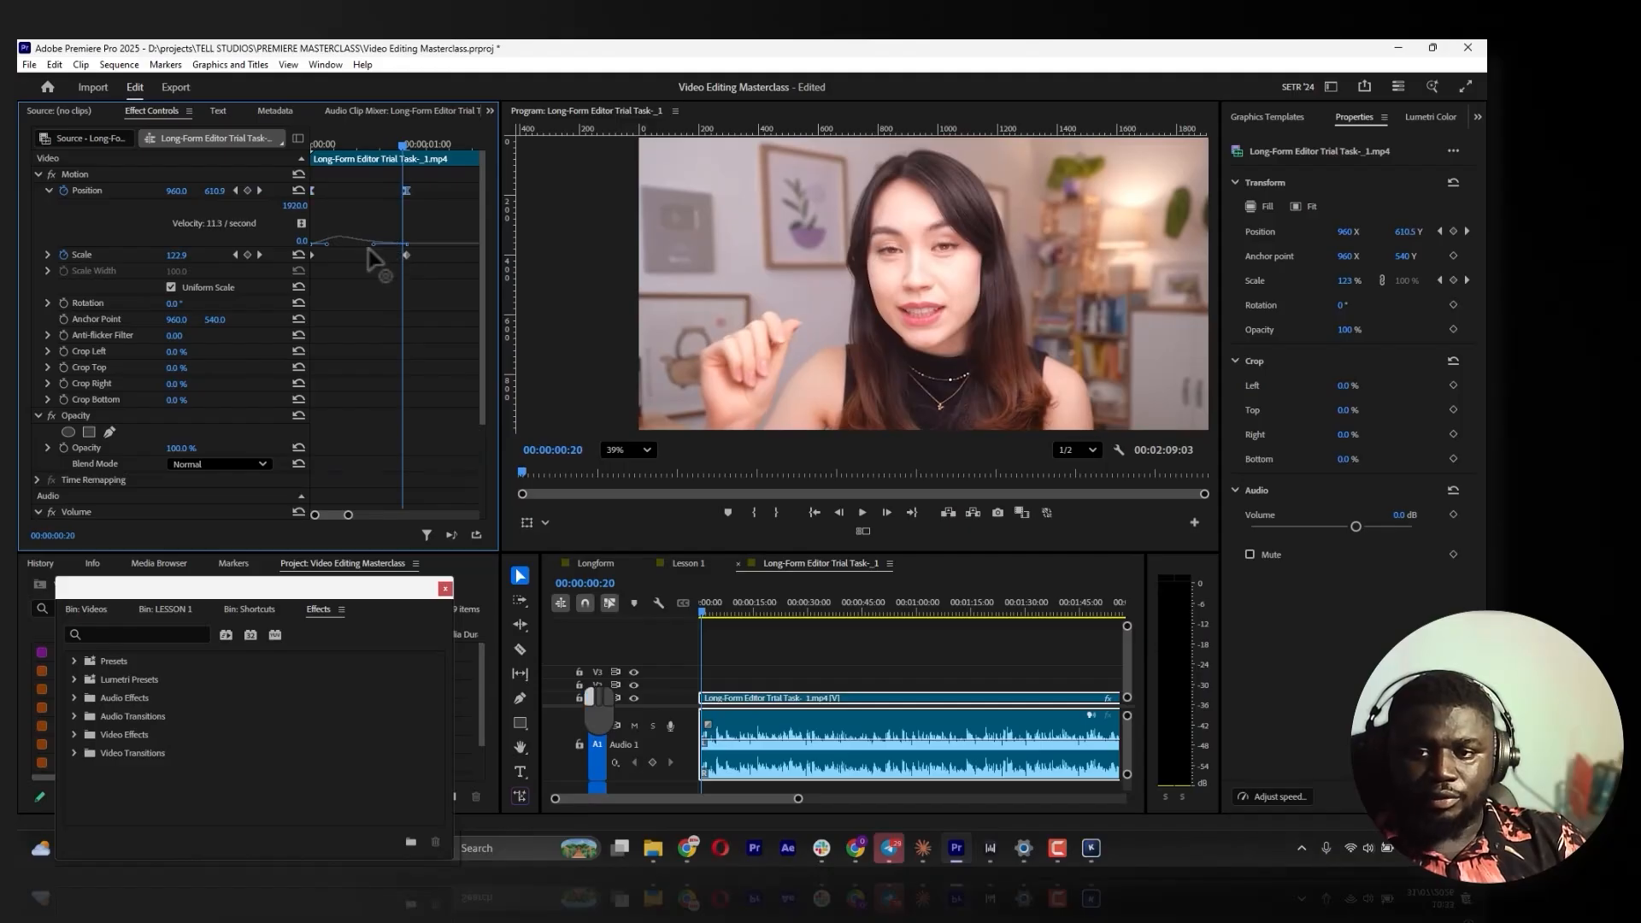
Skew Position's velocity curve to peak near its first keyframe, and play the zoom-in from the start
click(316, 144)
key(space)
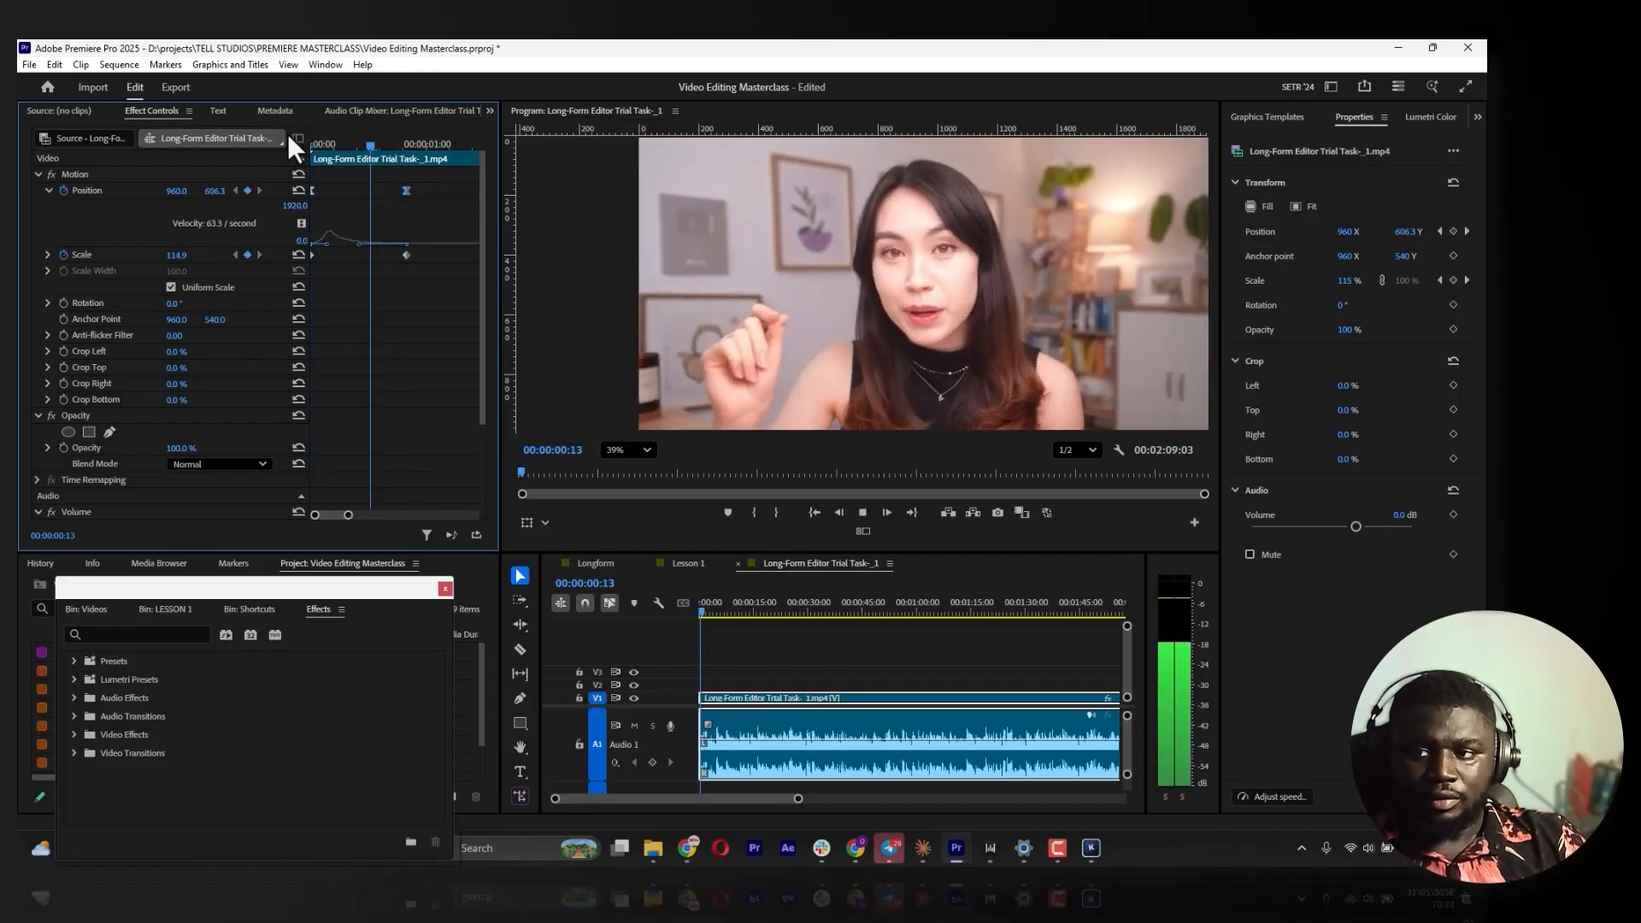
key(space)
Set both Scale keyframes, at the clip's start and at 00:00:00:21, to Bezier interpolation
click(407, 255)
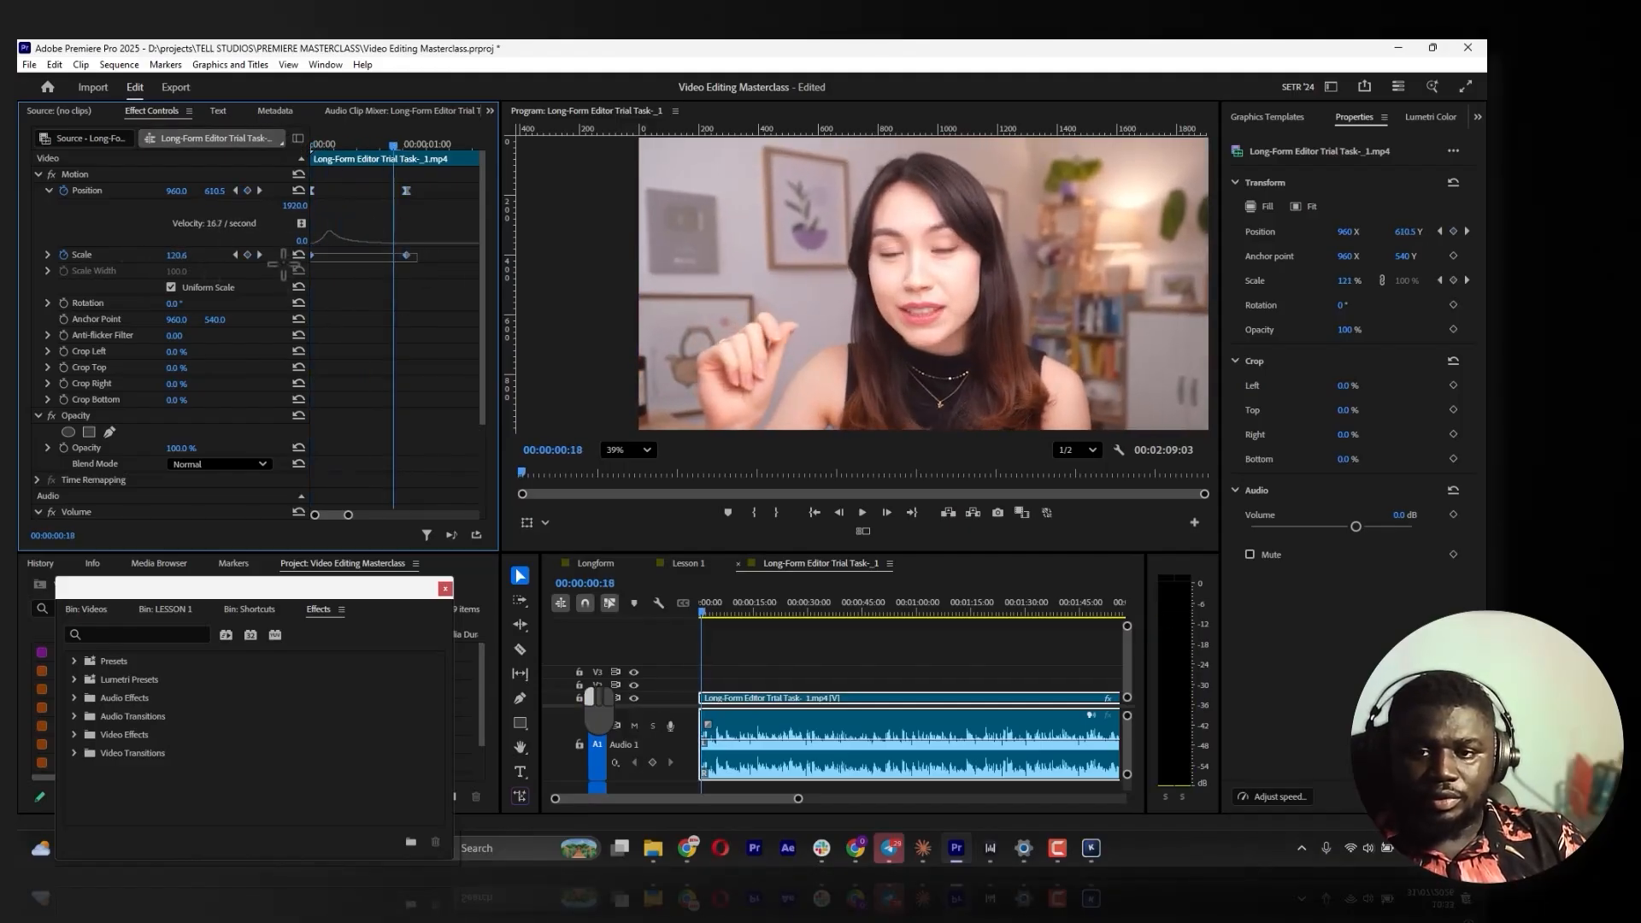
right_click(405, 254)
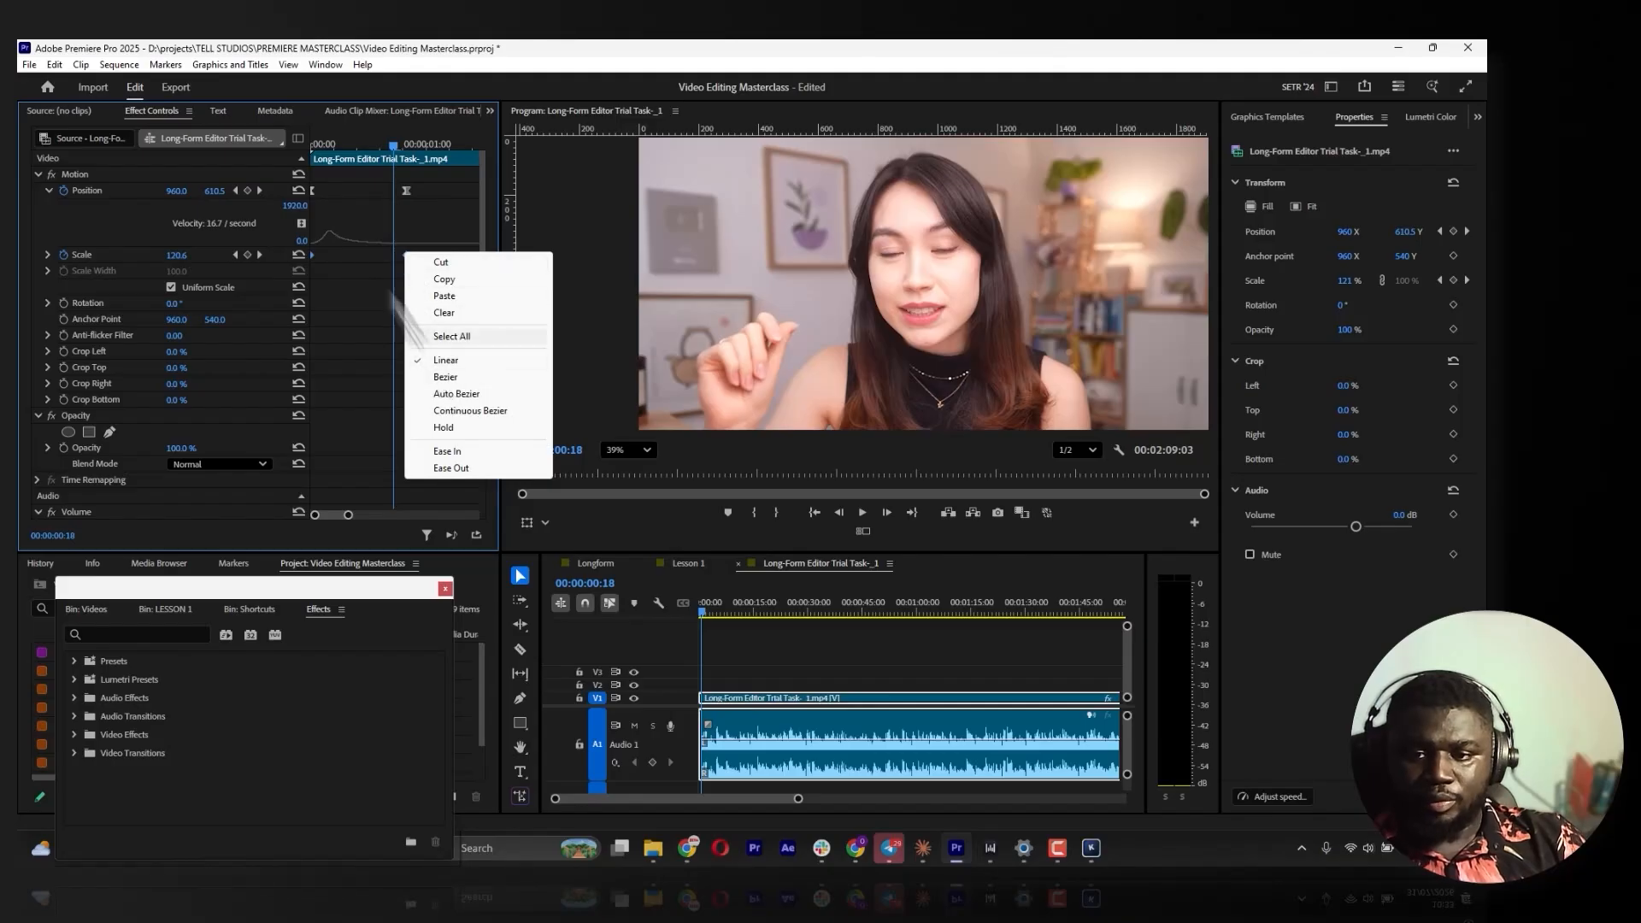
click(398, 253)
right_click(408, 252)
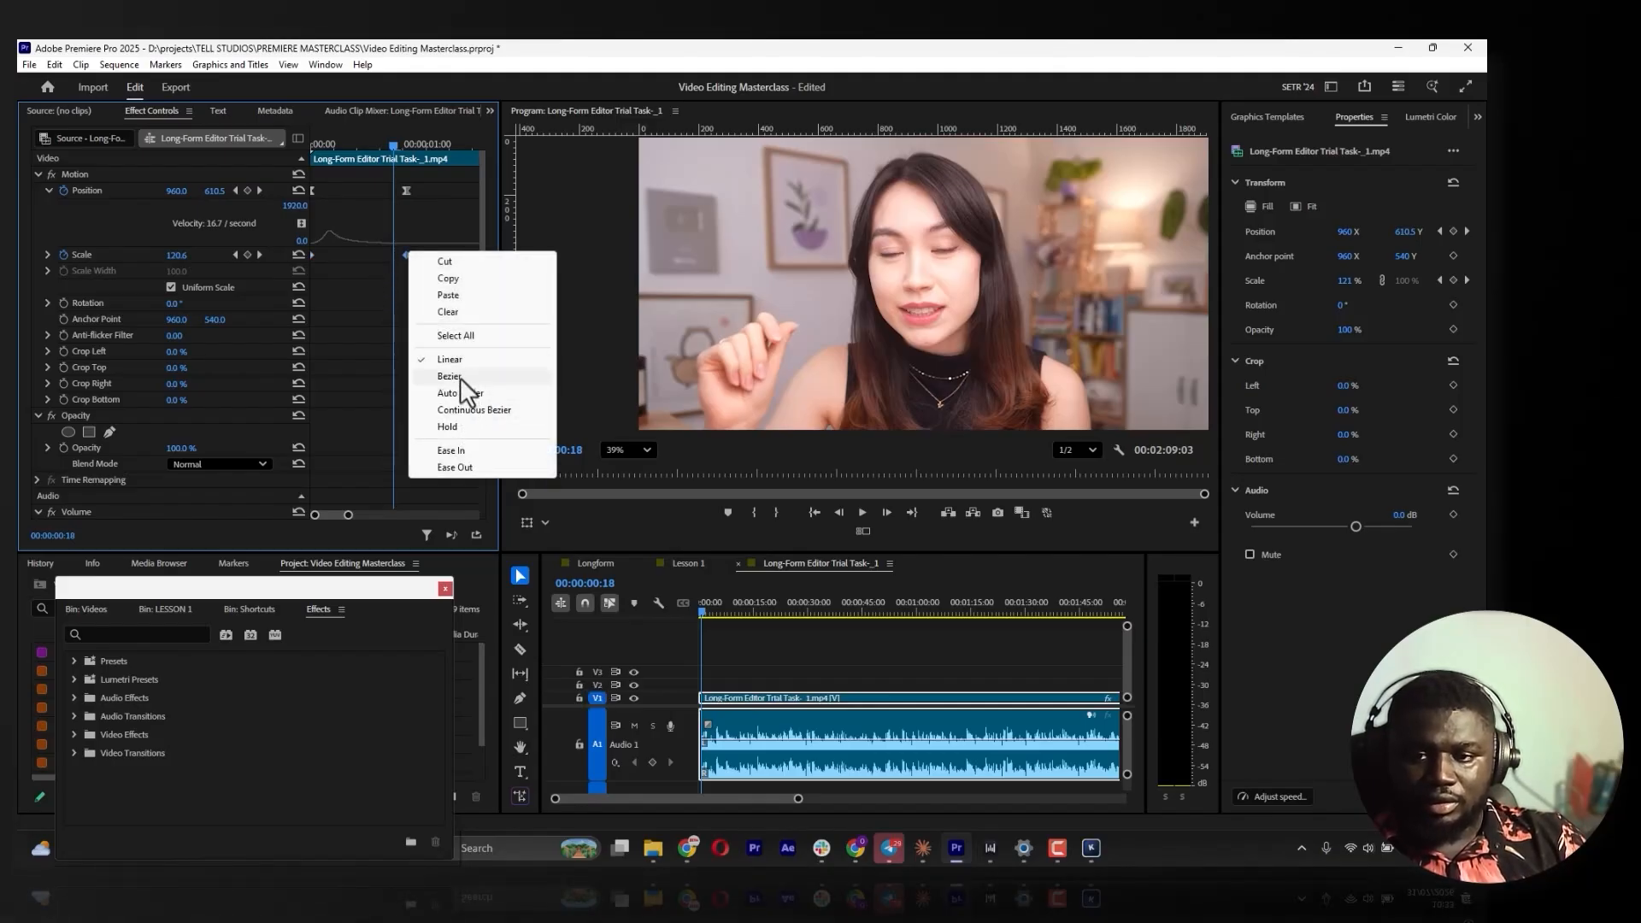
click(460, 377)
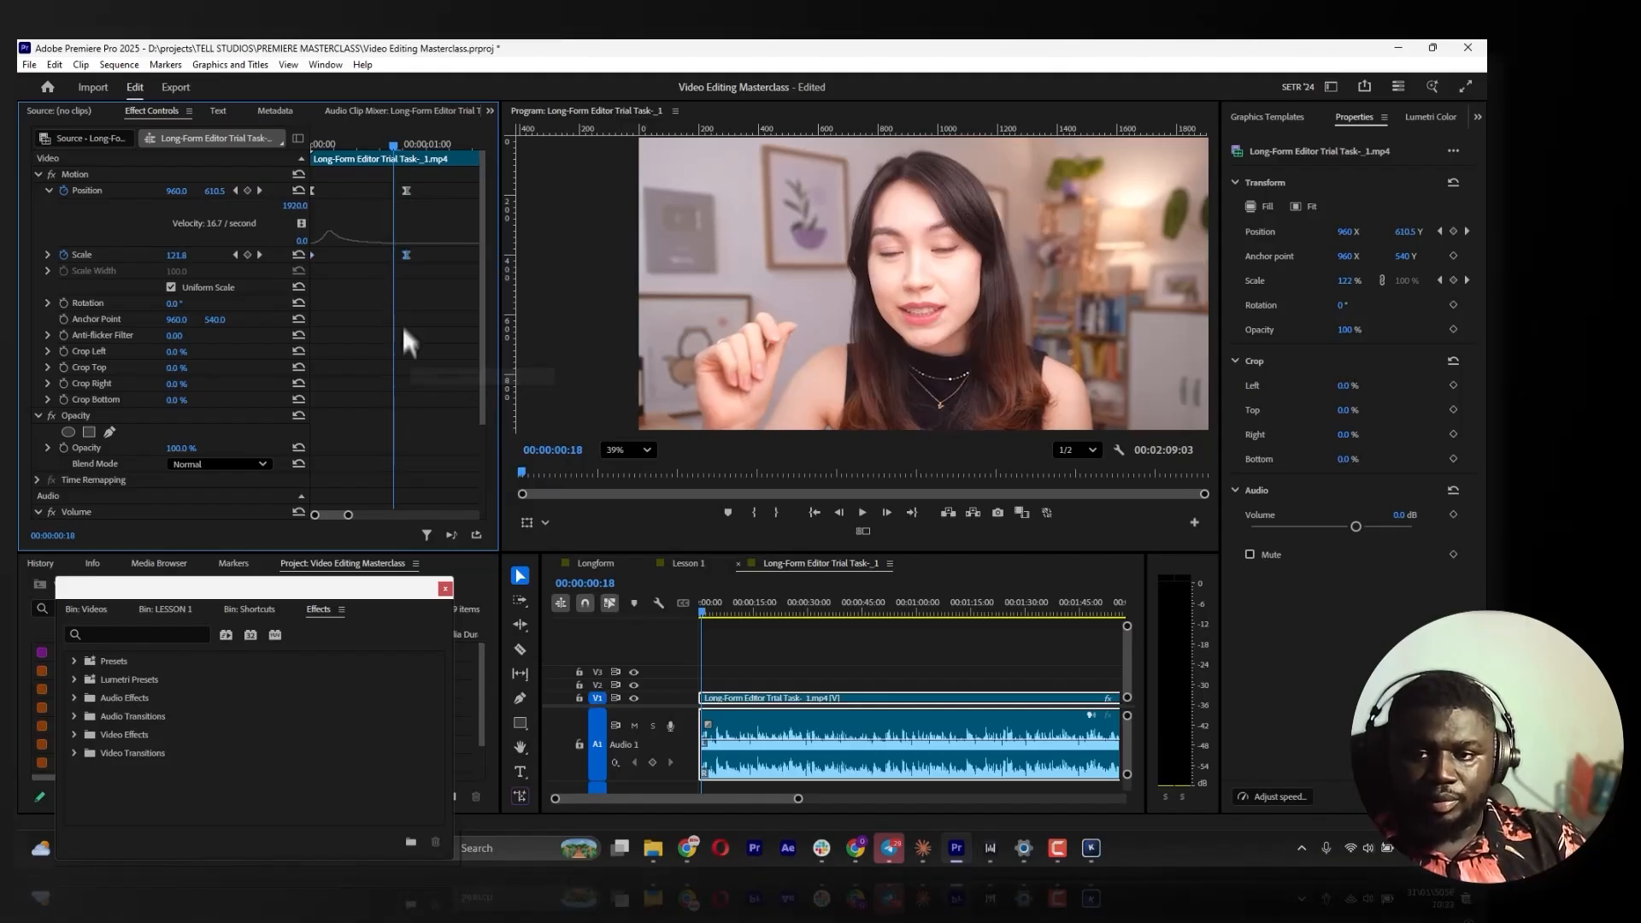
click(46, 255)
click(46, 255)
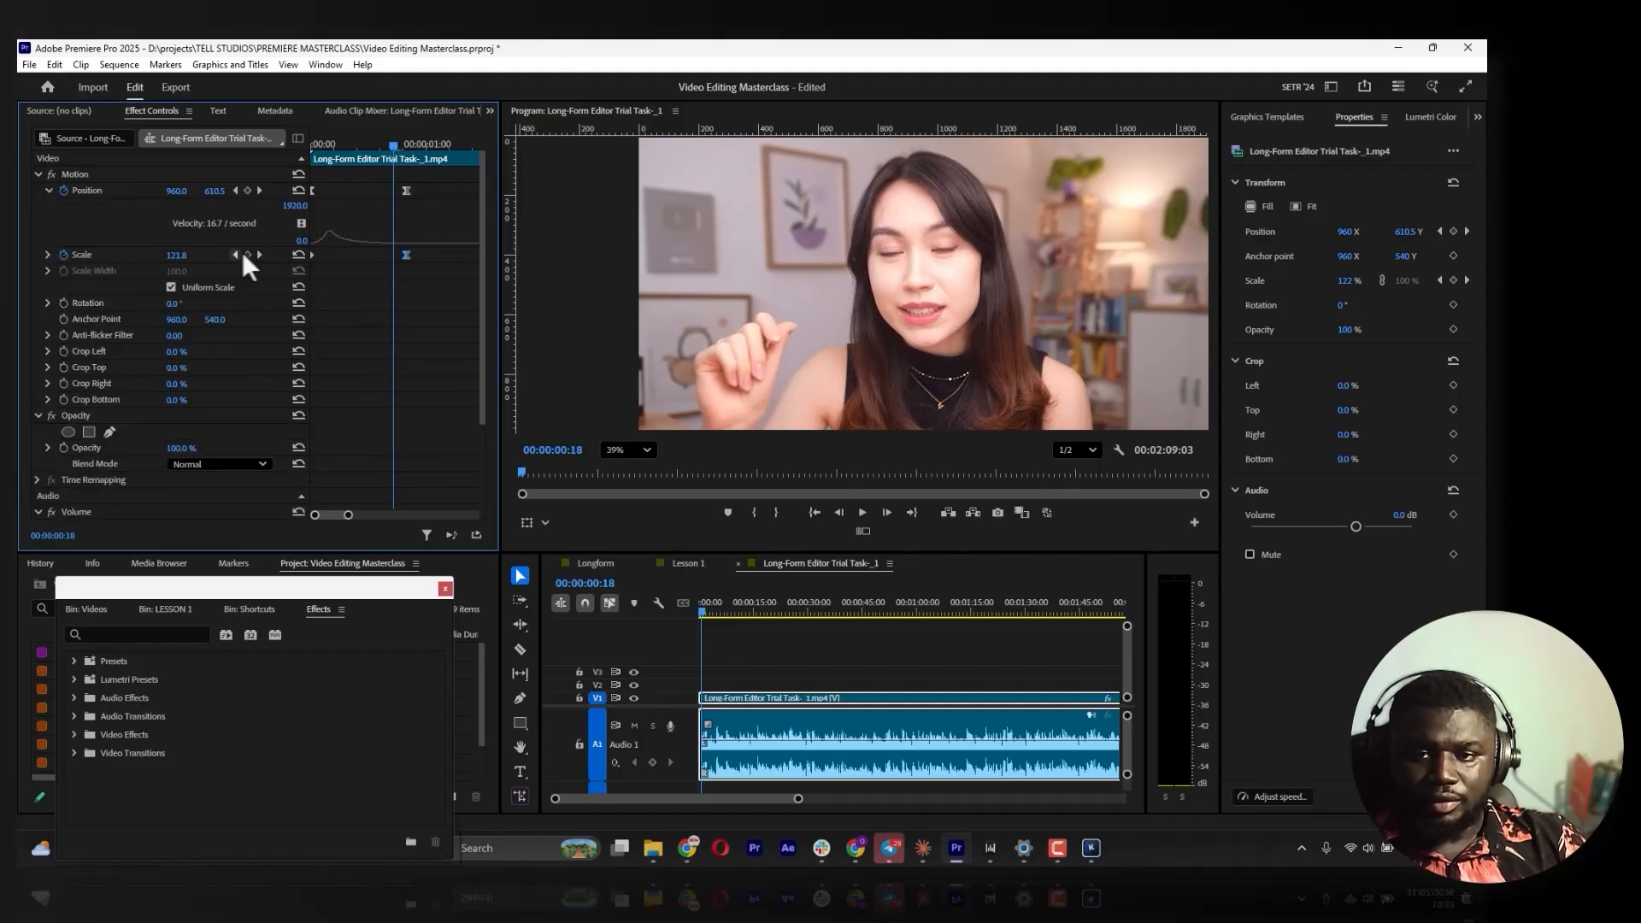
right_click(312, 253)
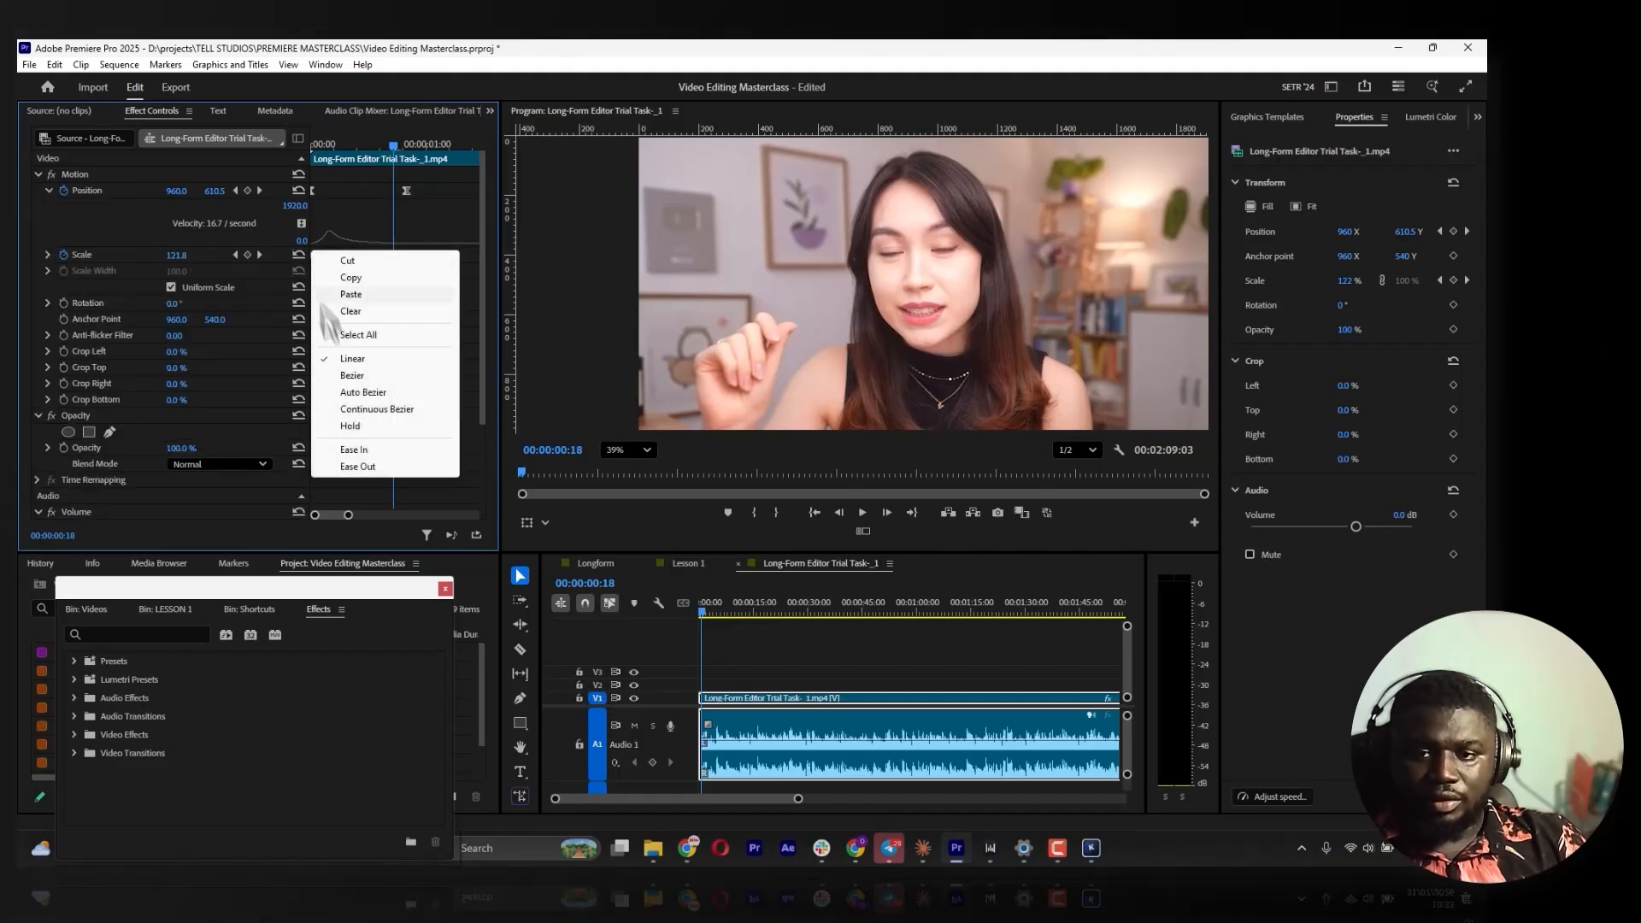
click(345, 377)
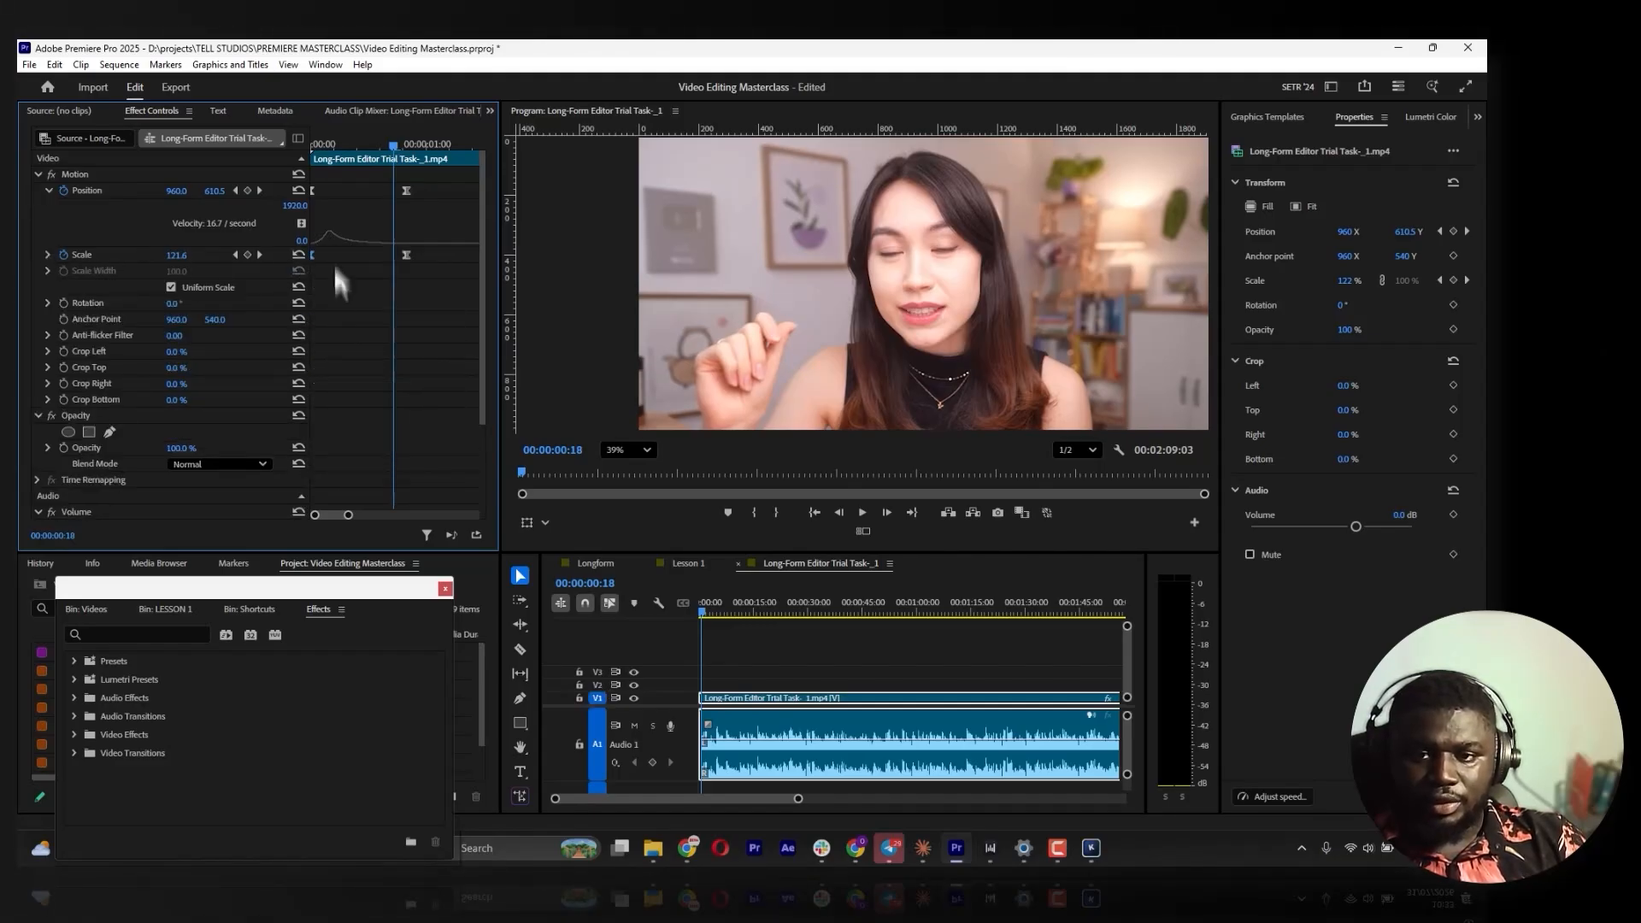
Expand Scale's graphs, and pull the second keyframe's velocity handle toward the first so the speed peaks early
click(47, 255)
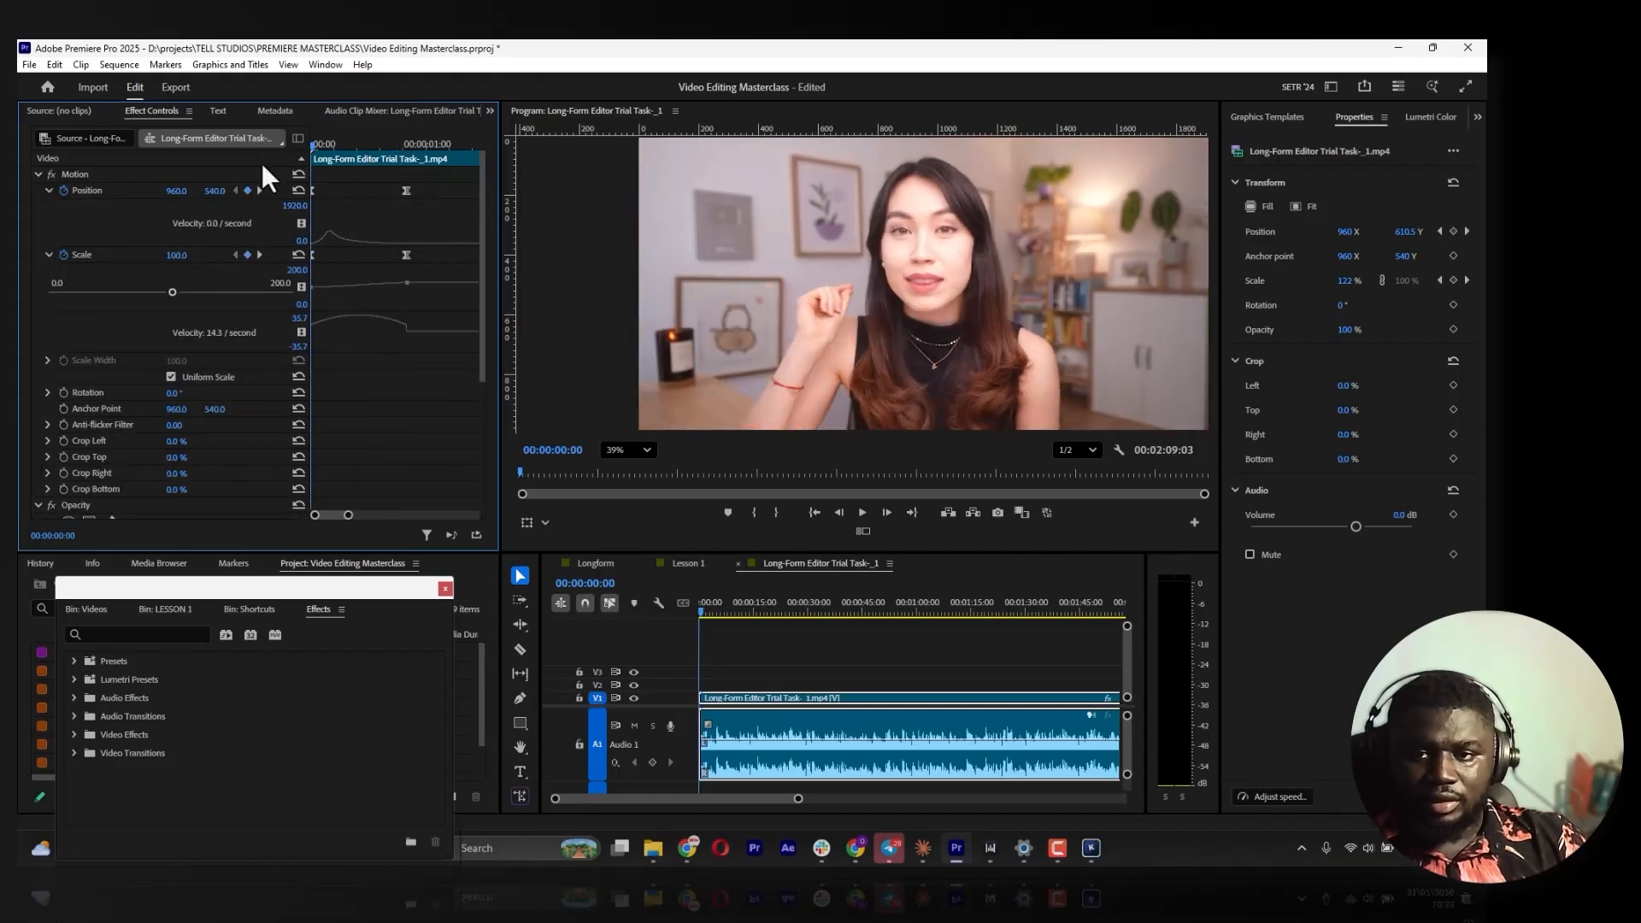
key(space)
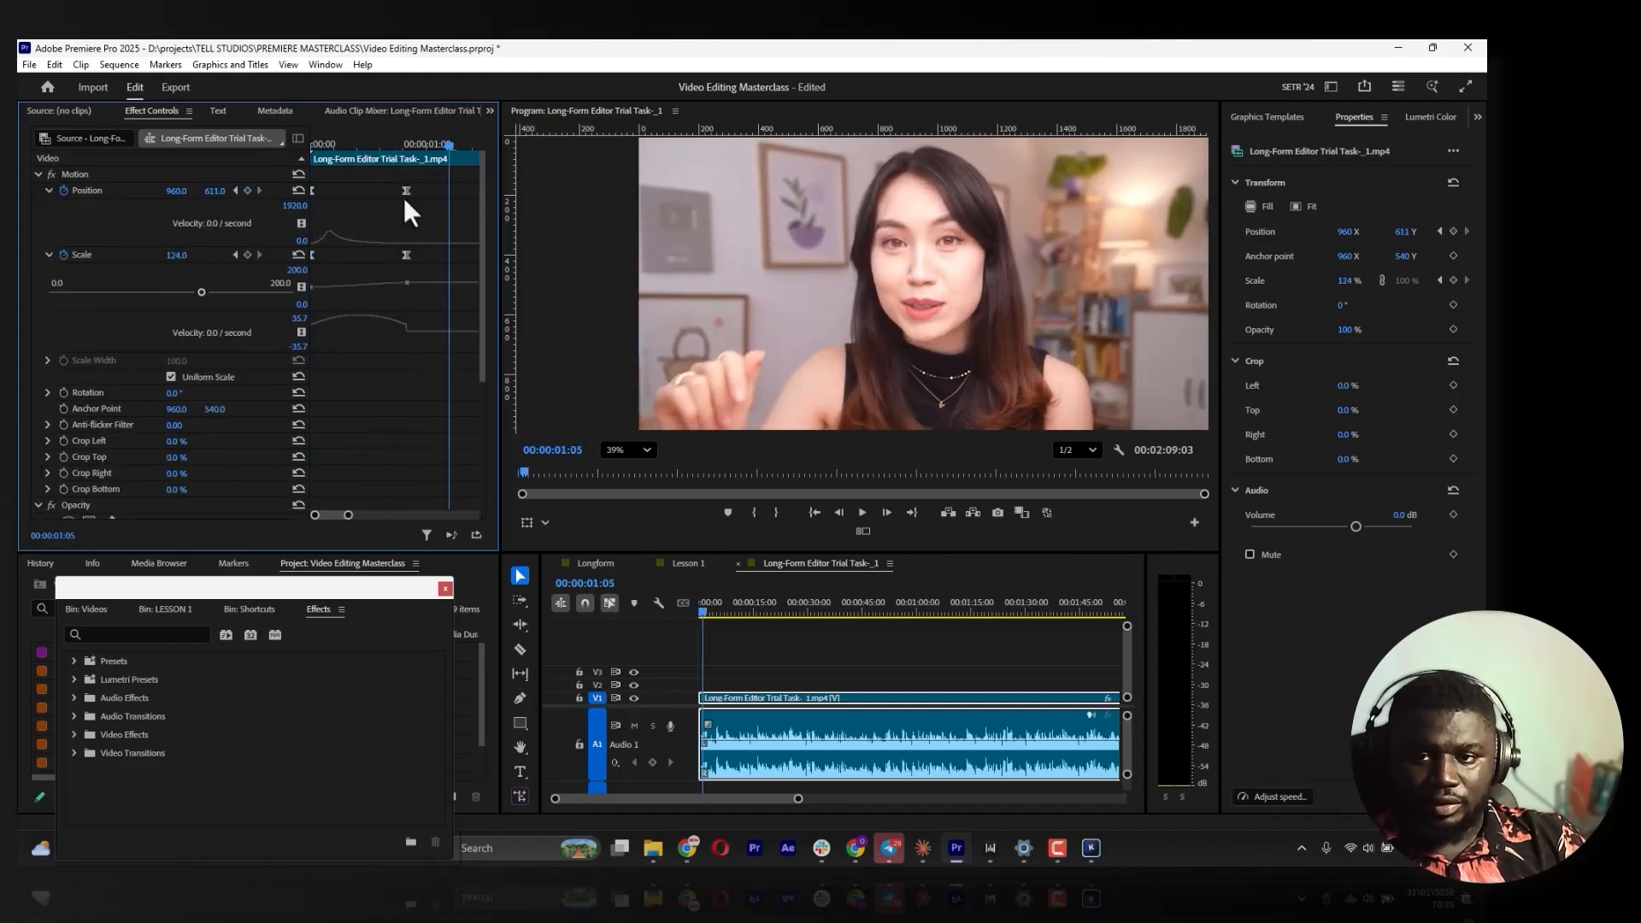
click(406, 191)
click(407, 253)
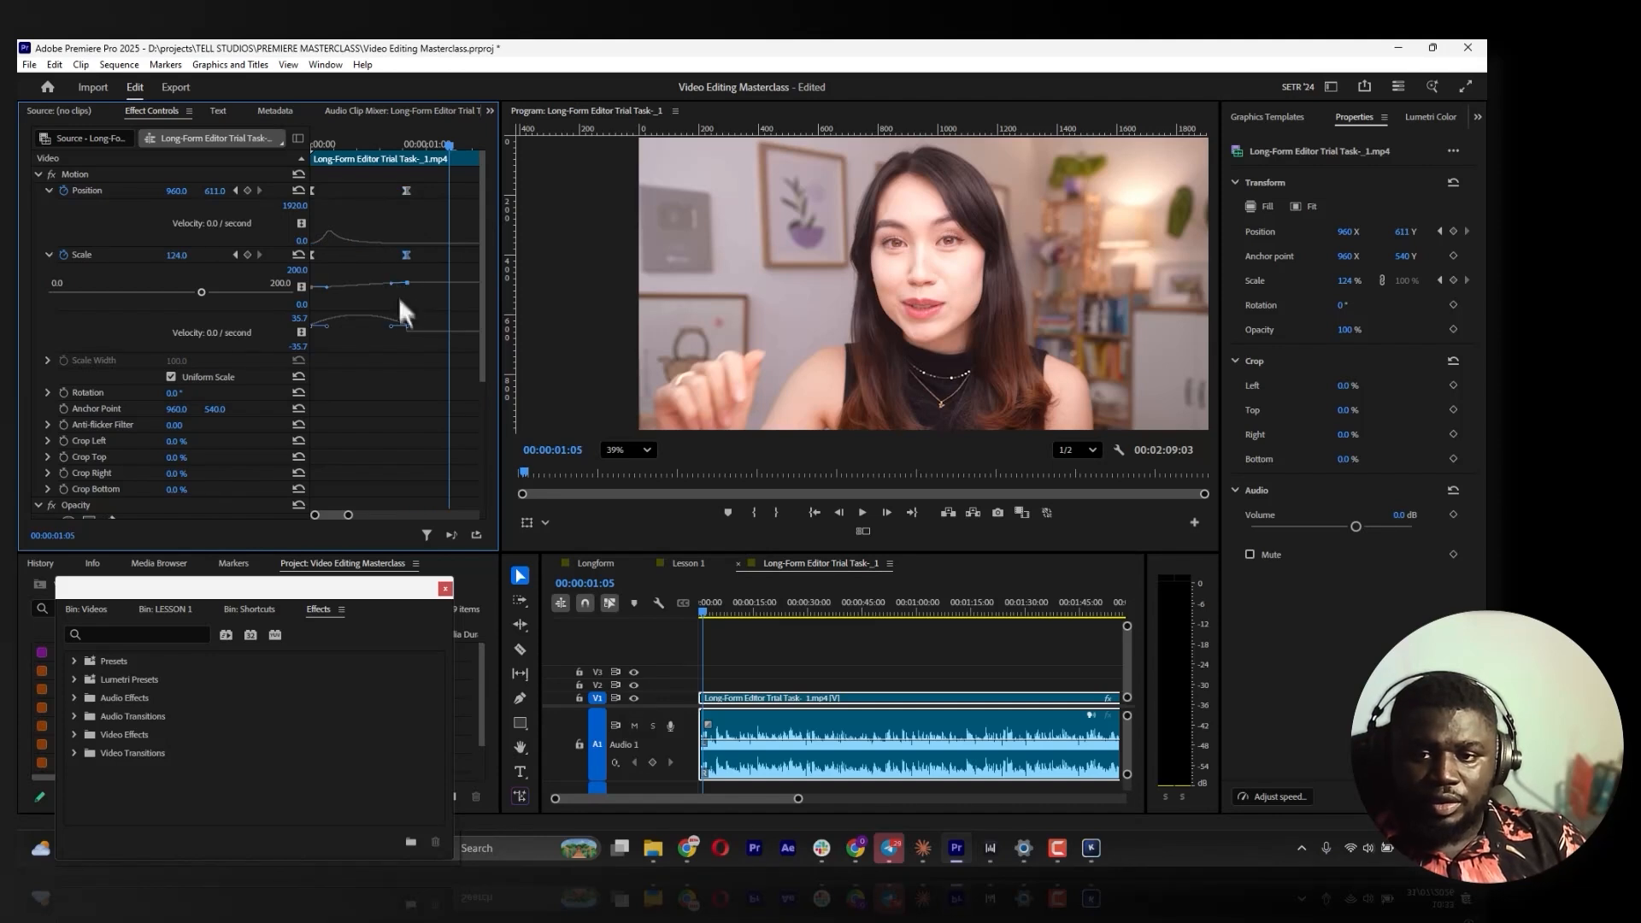
drag(395, 328, 353, 333)
Play the eased zoom-in repeatedly from the clip's start to examine the combined Position and Scale motion
key(Home)
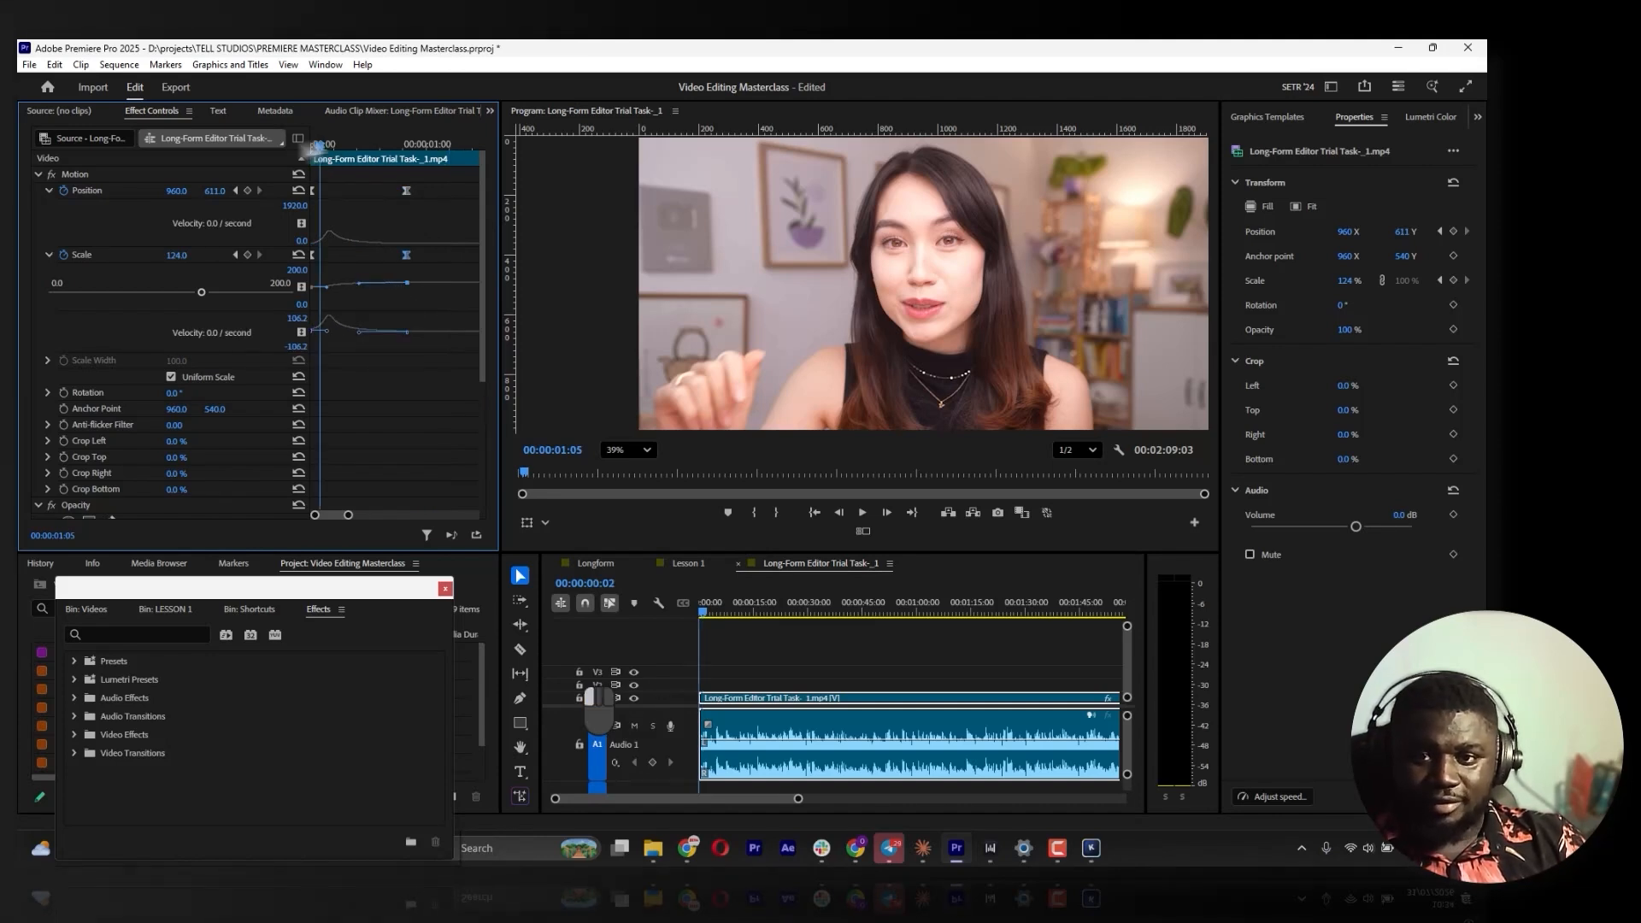
key(space)
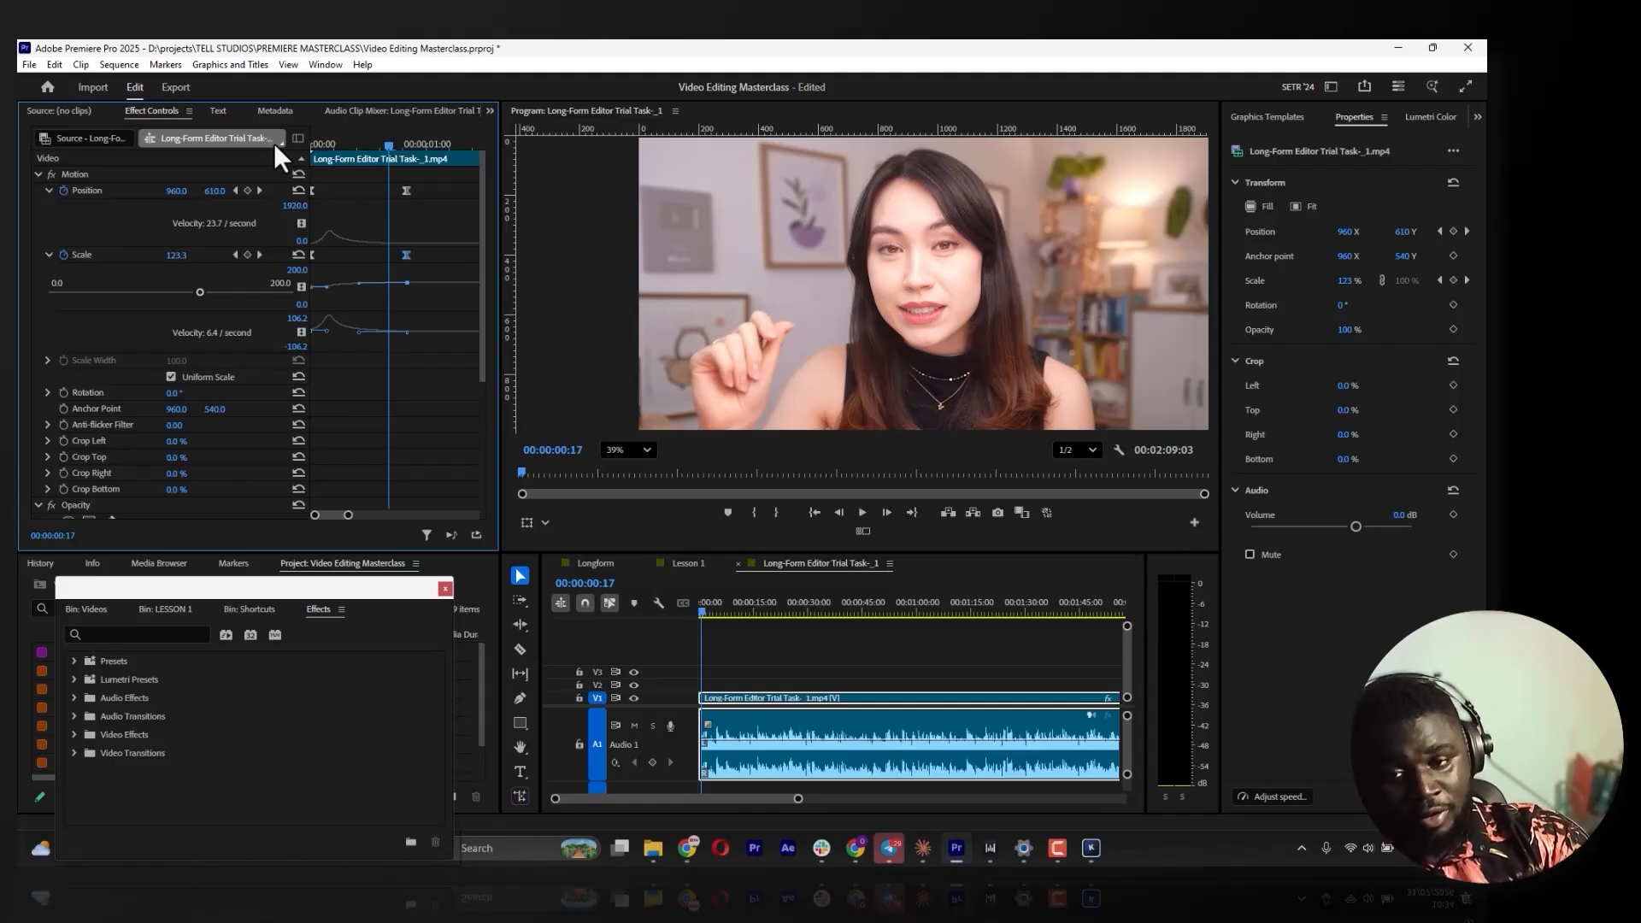
drag(319, 147, 291, 146)
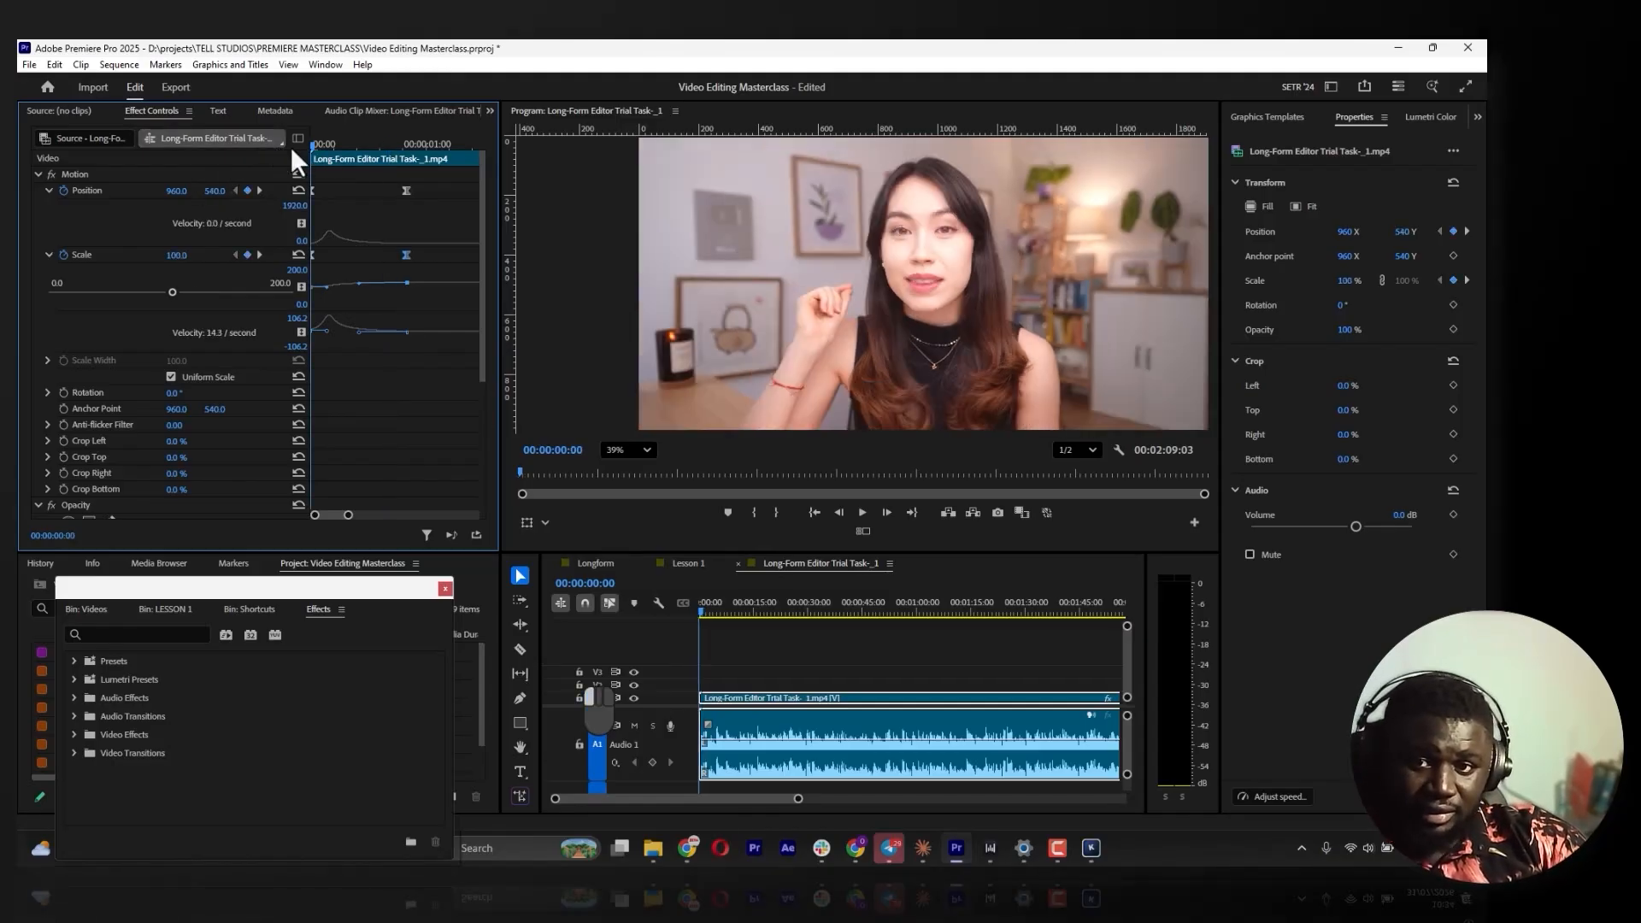
key(space)
key(space)
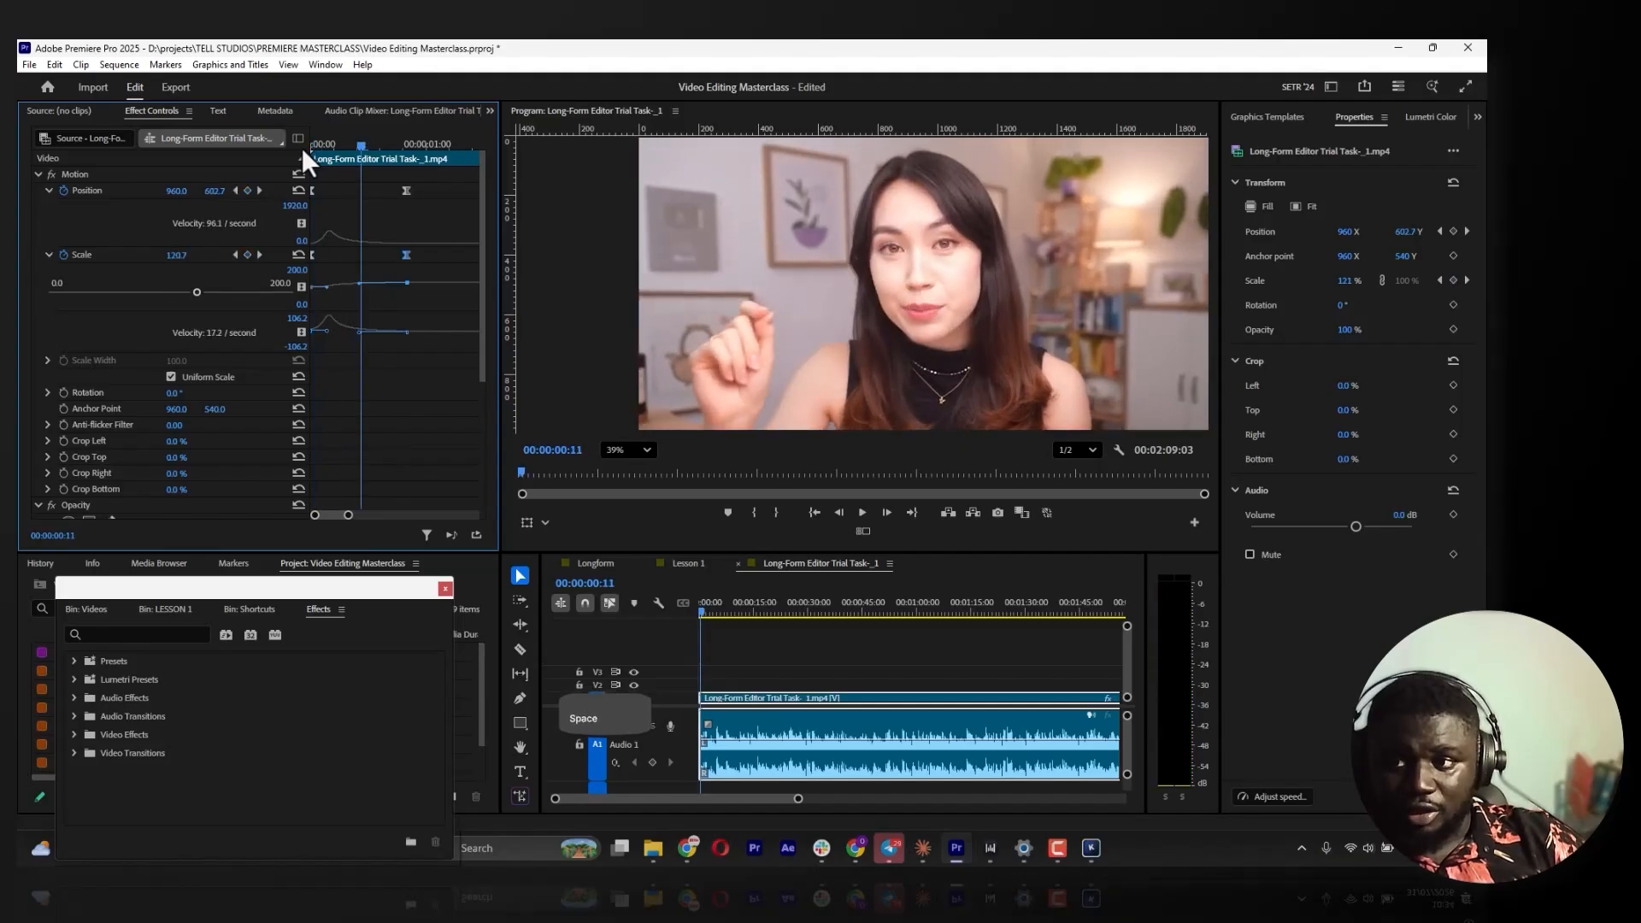
Add a text layer reading "PREMIERE MASTER CLASS" over the video frame at 00:00:00:11
click(519, 771)
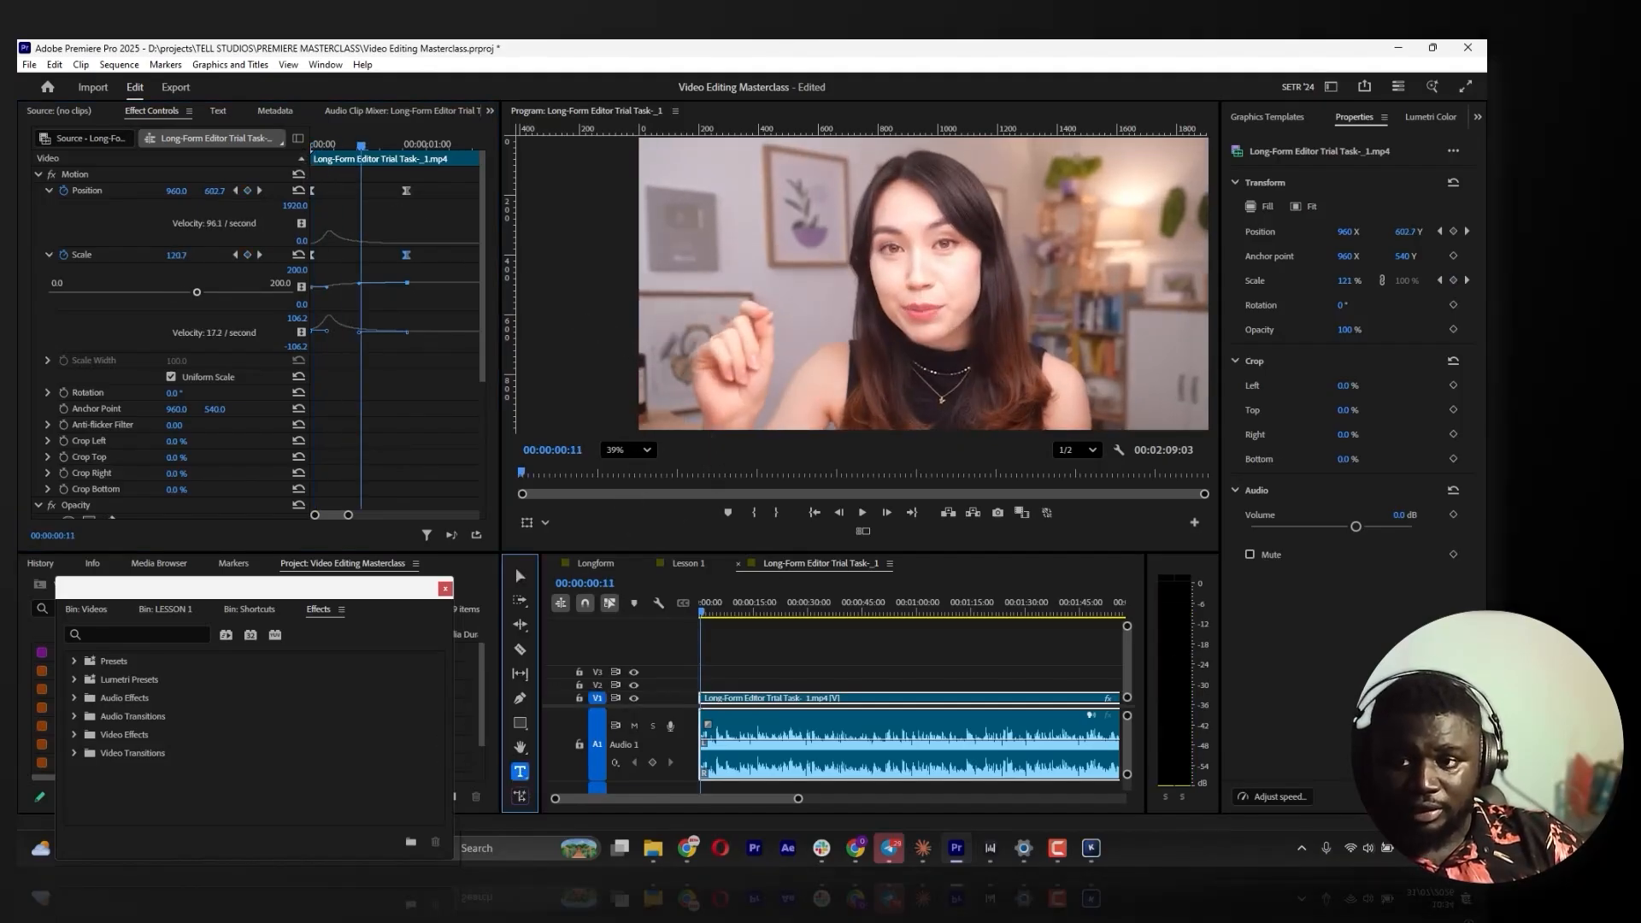
click(686, 299)
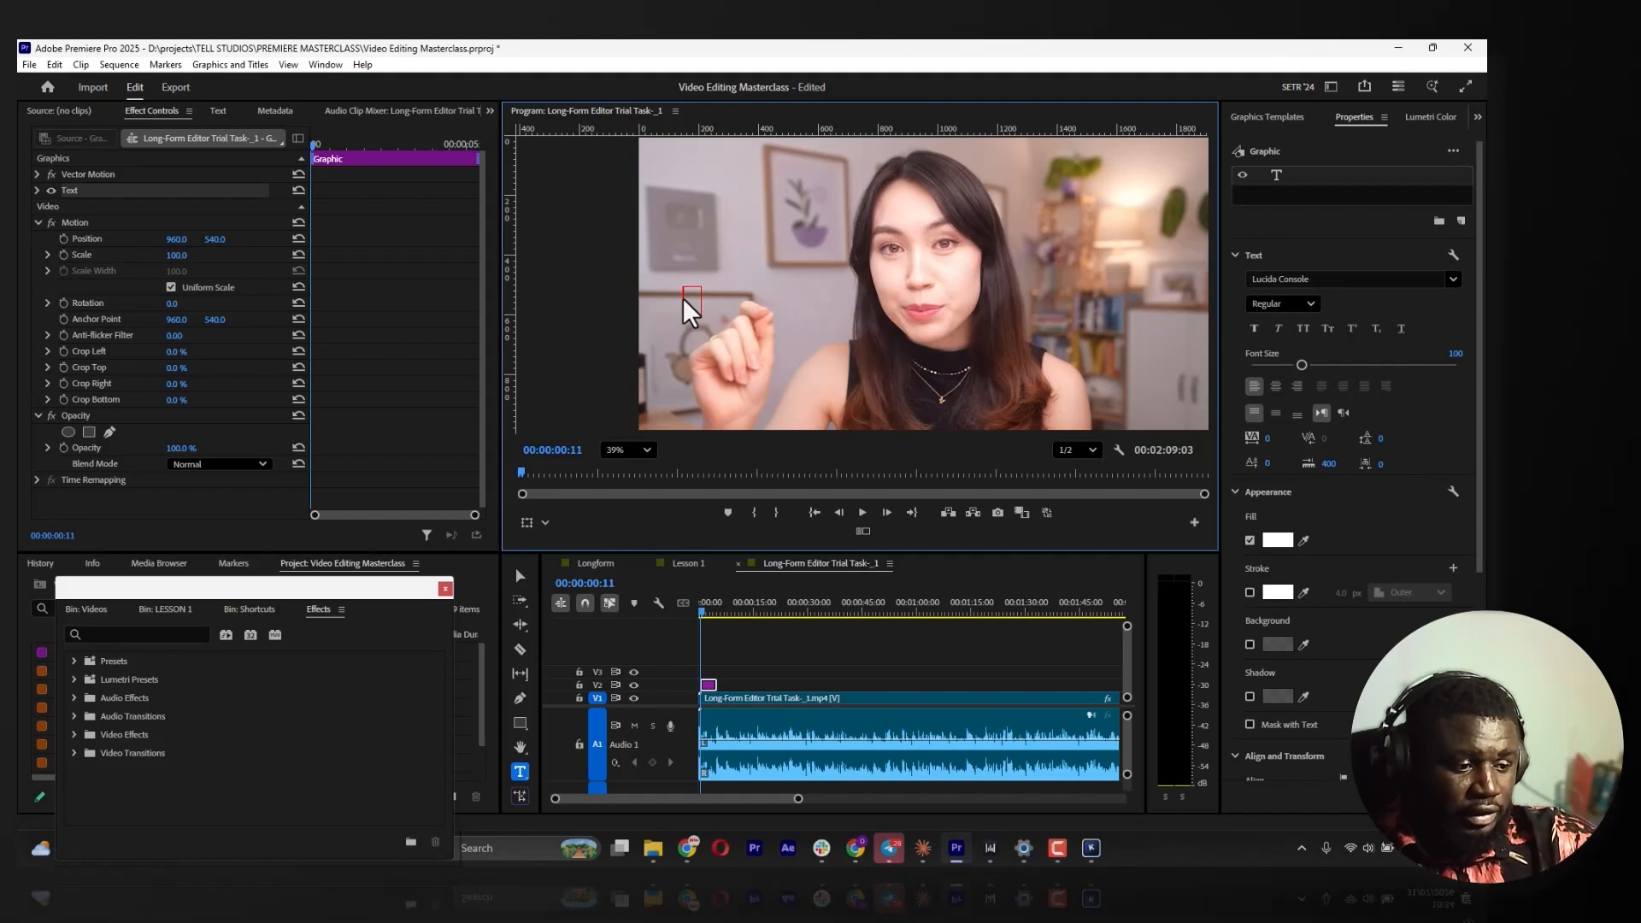
text(PREMIERE)
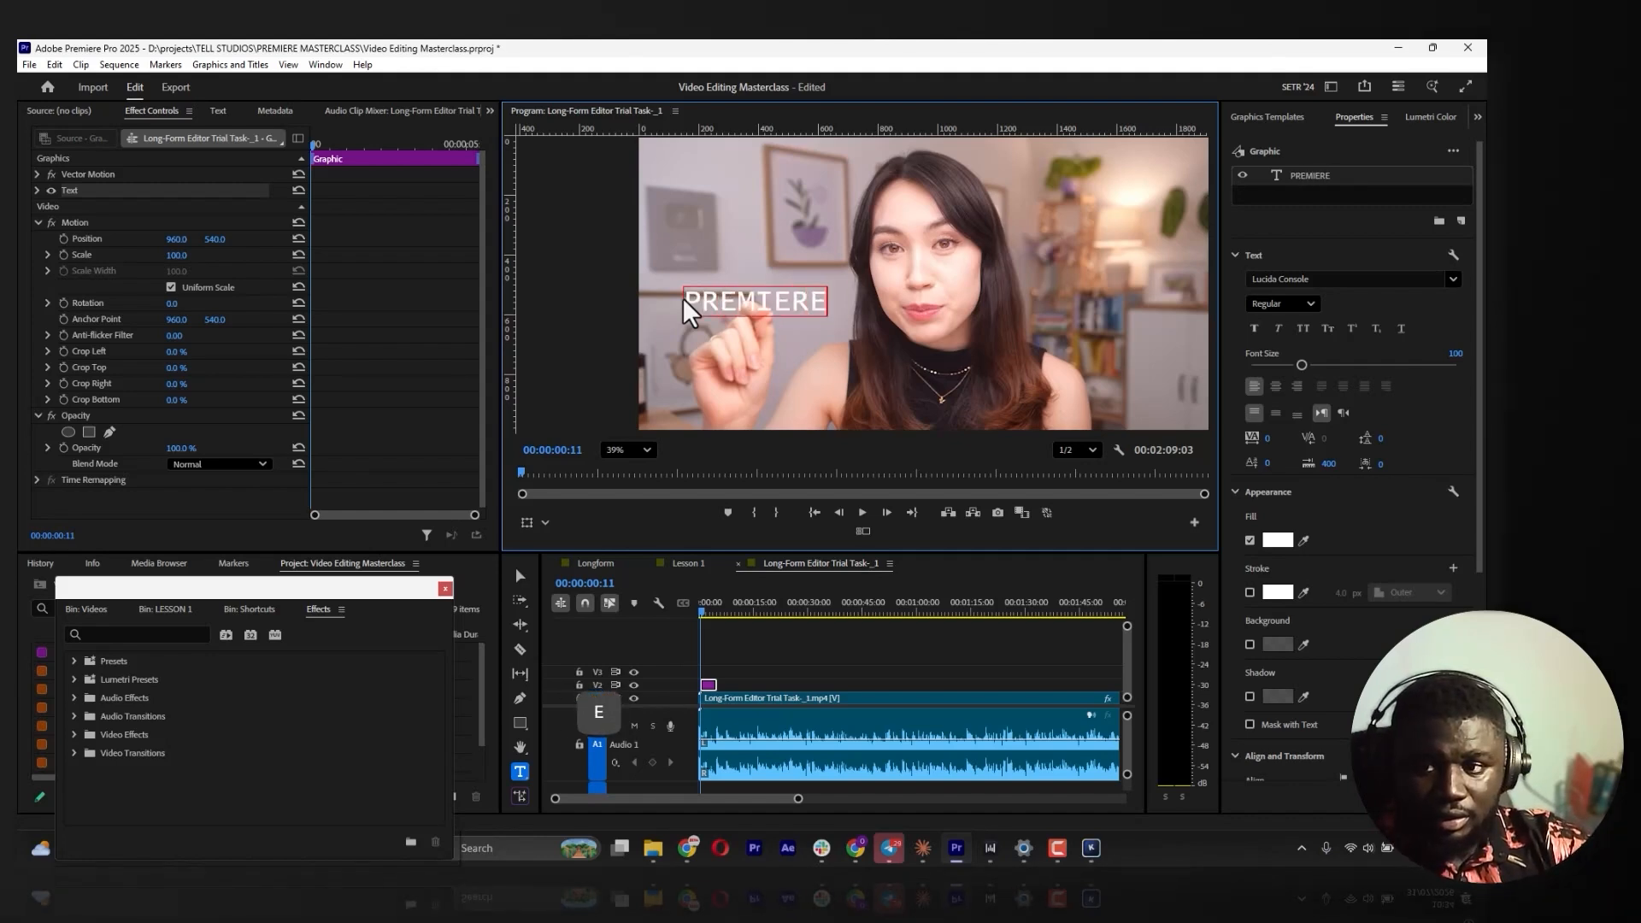
text( MMASTER )
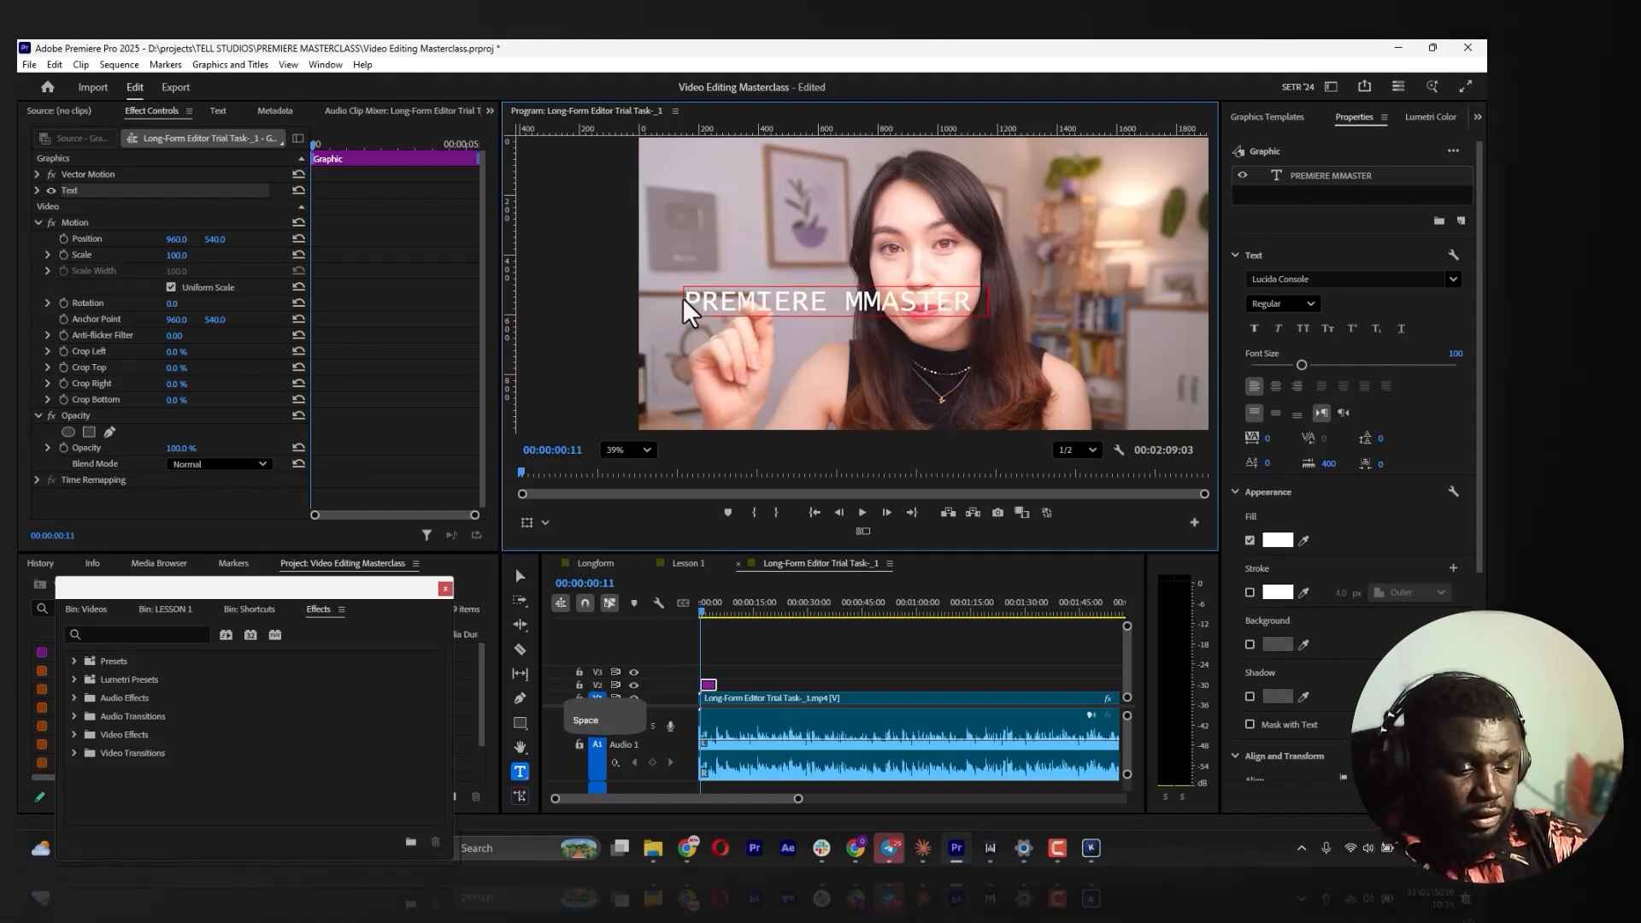
text(CLASS)
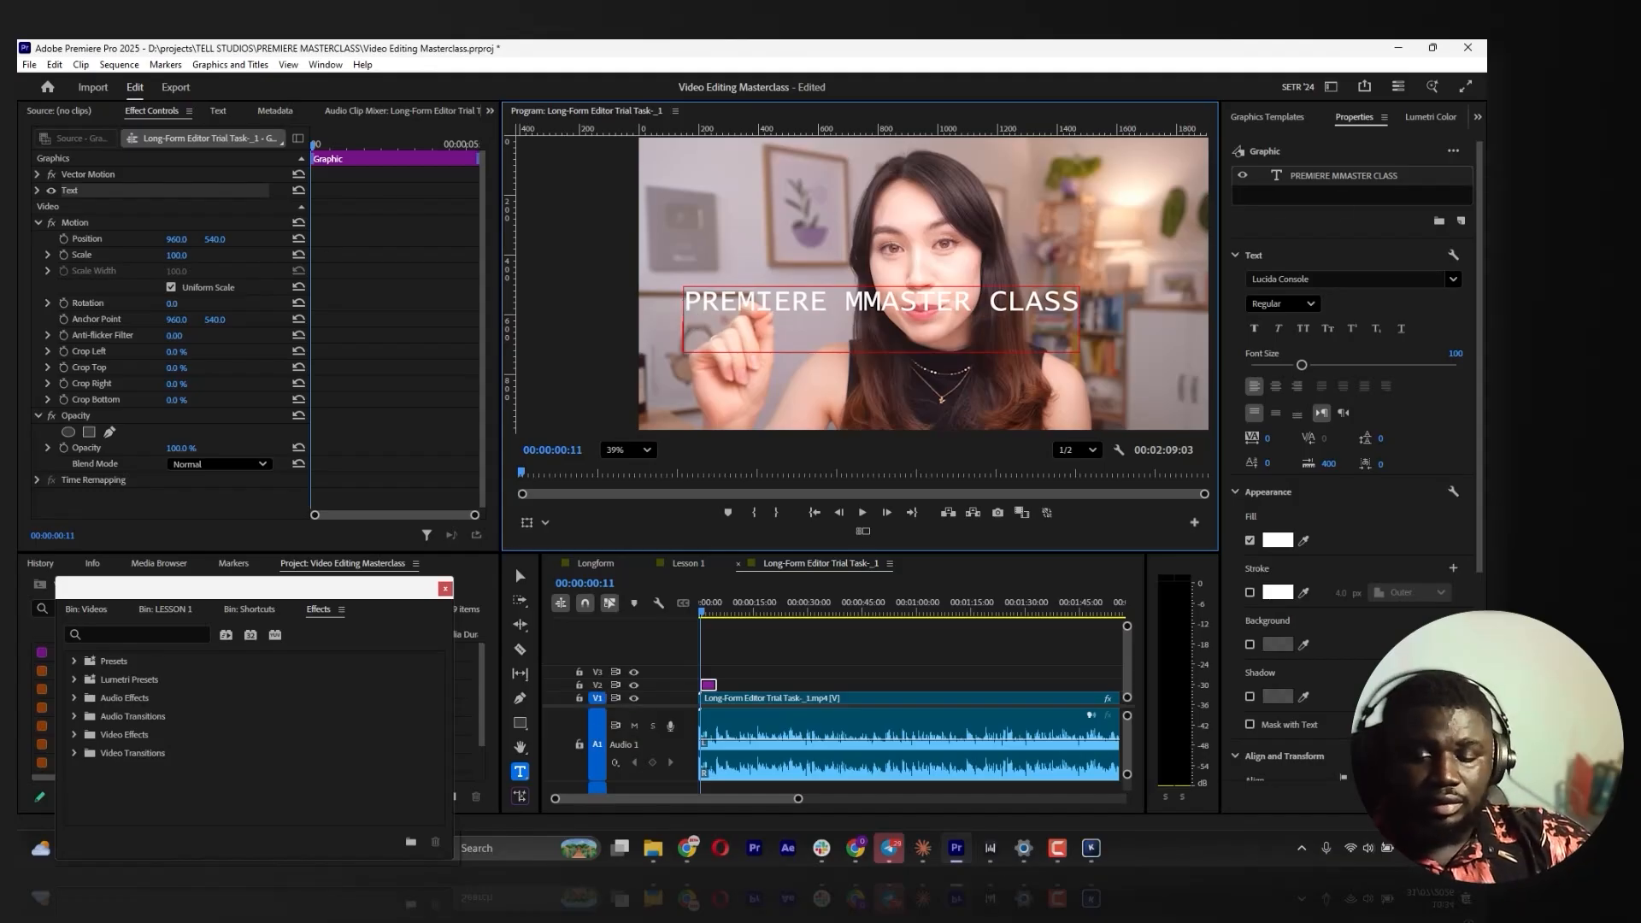
click(872, 295)
key(BackSpace)
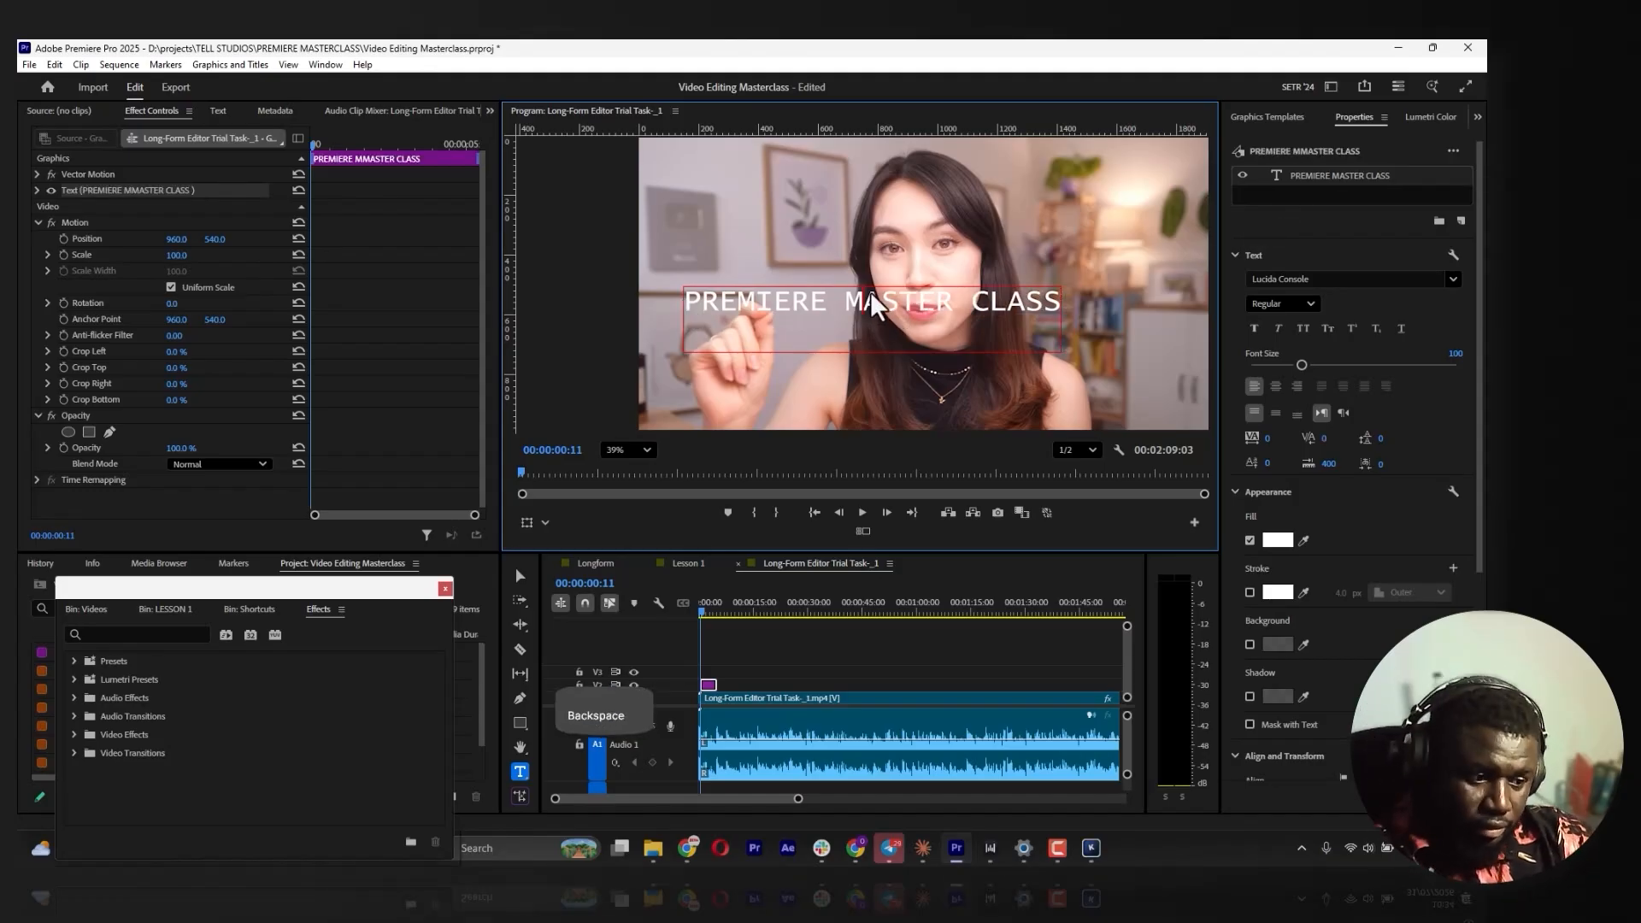
Extend the title clip on V2 to about 20 seconds and add its first Position keyframe at 00:00:00:11
click(515, 583)
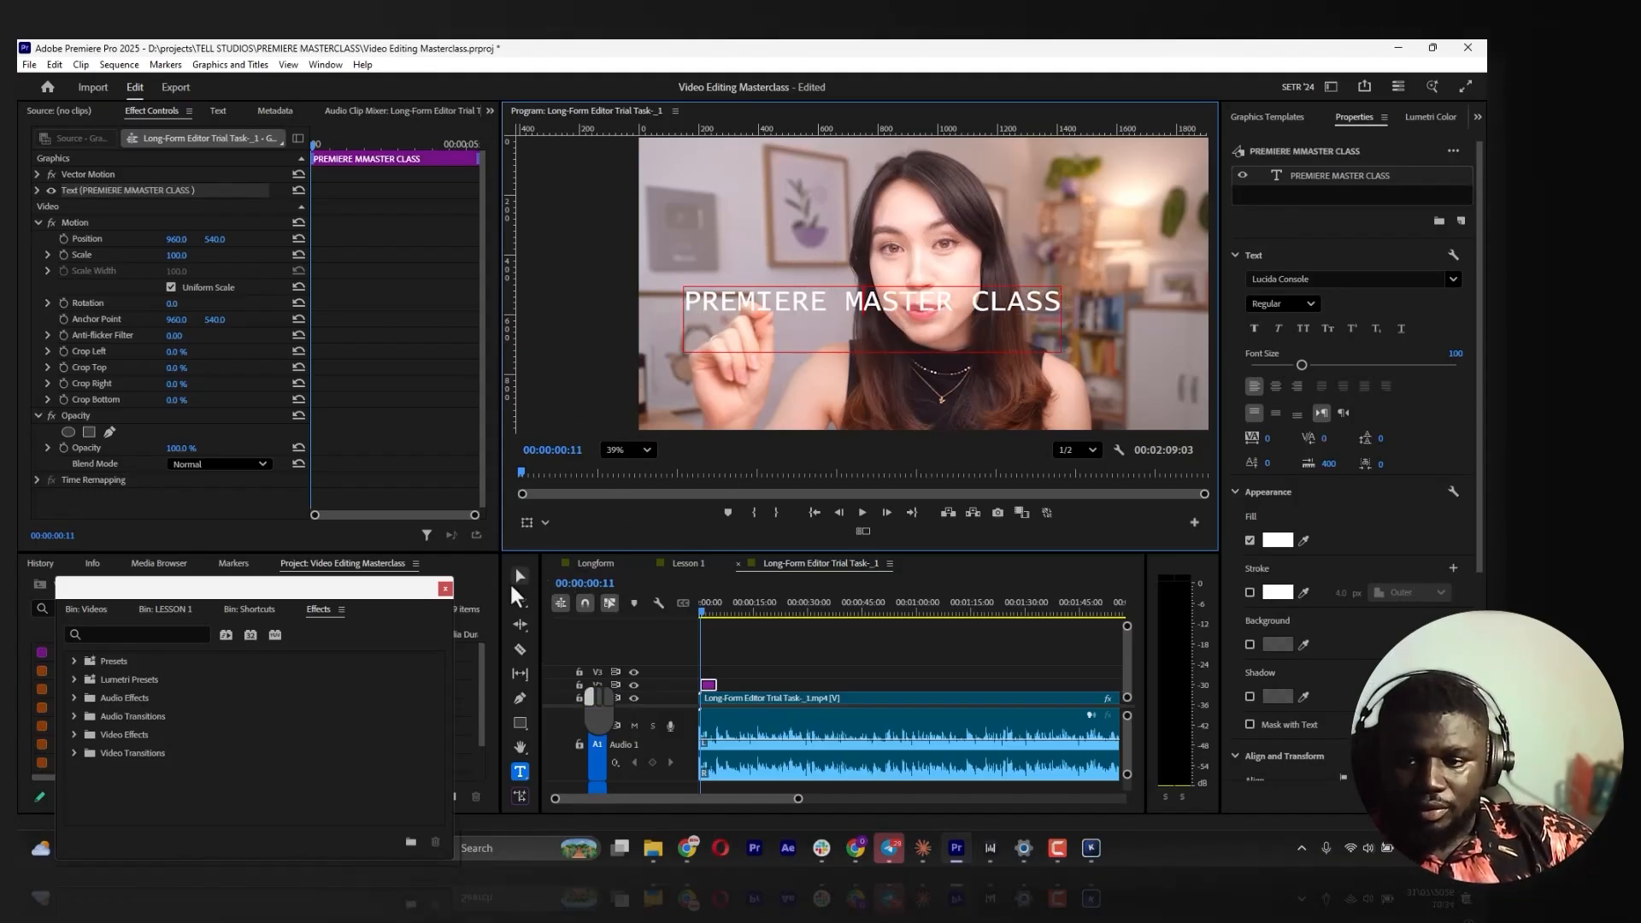
drag(717, 685, 776, 684)
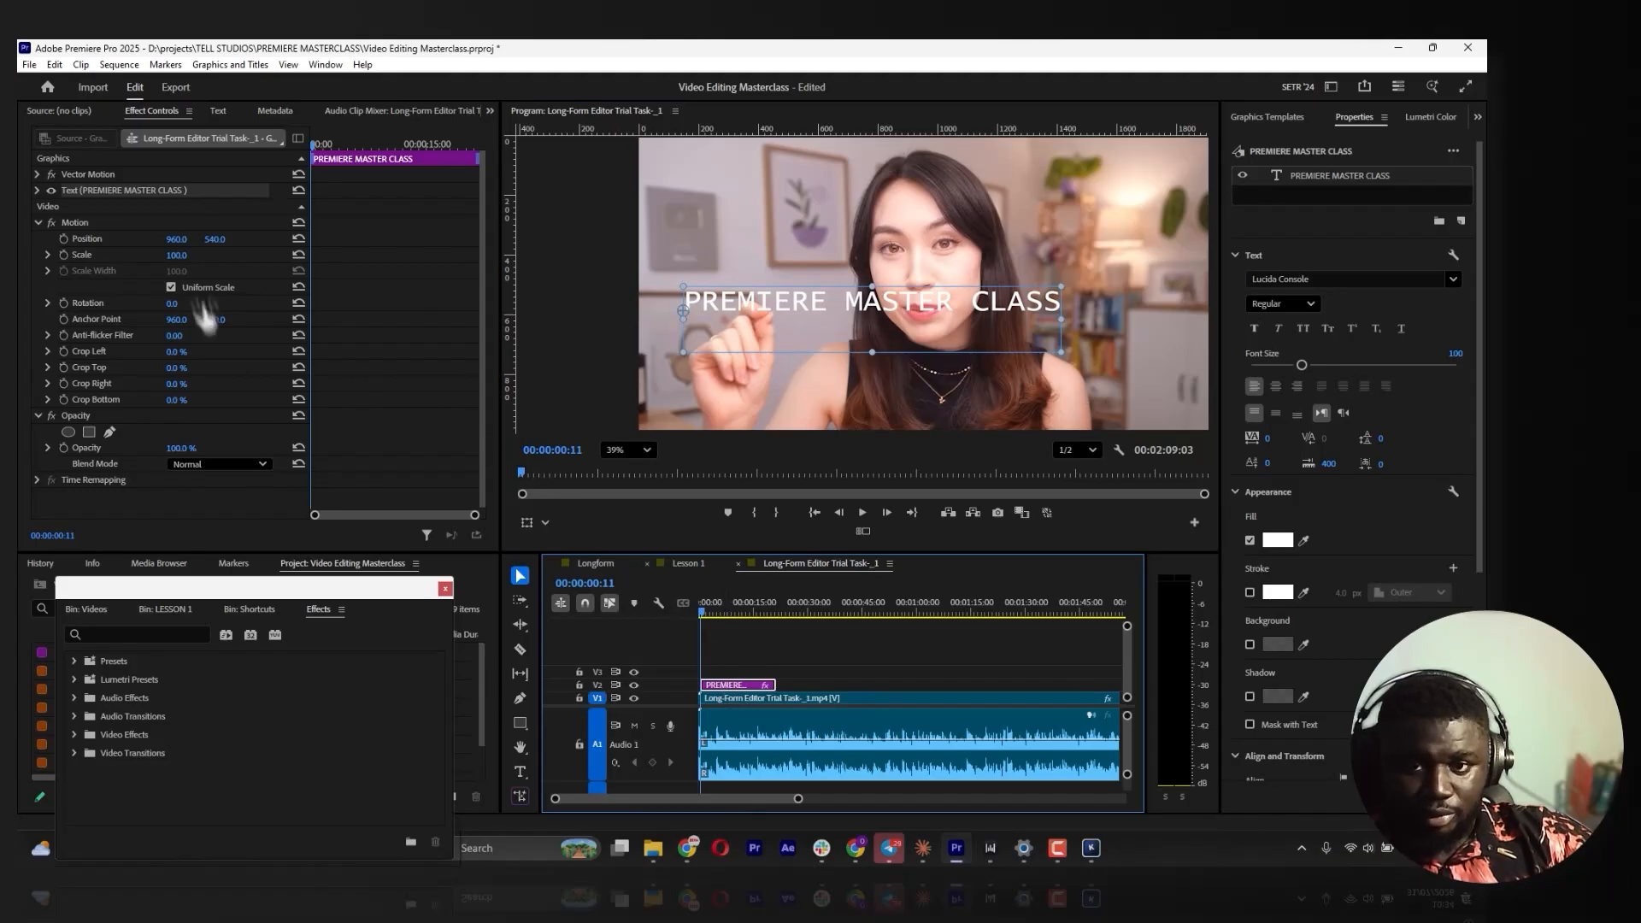
click(64, 238)
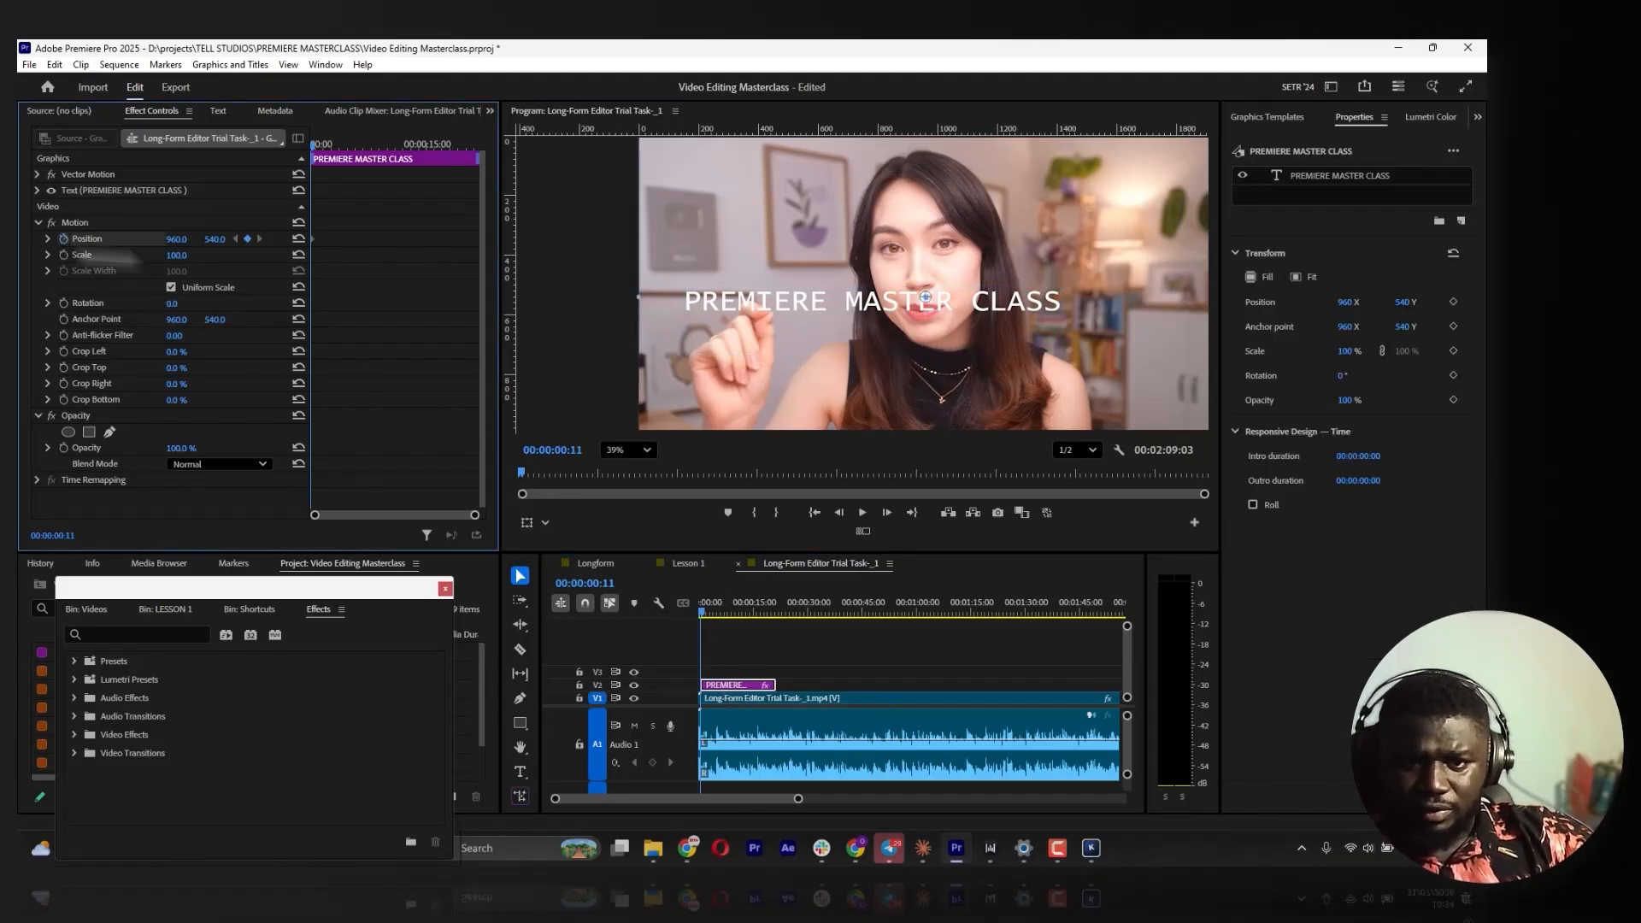
Move the title slightly sideways to Position 1047.2, 545.1 and add a second Position keyframe at 00:00:04:02
click(885, 304)
drag(885, 304, 910, 306)
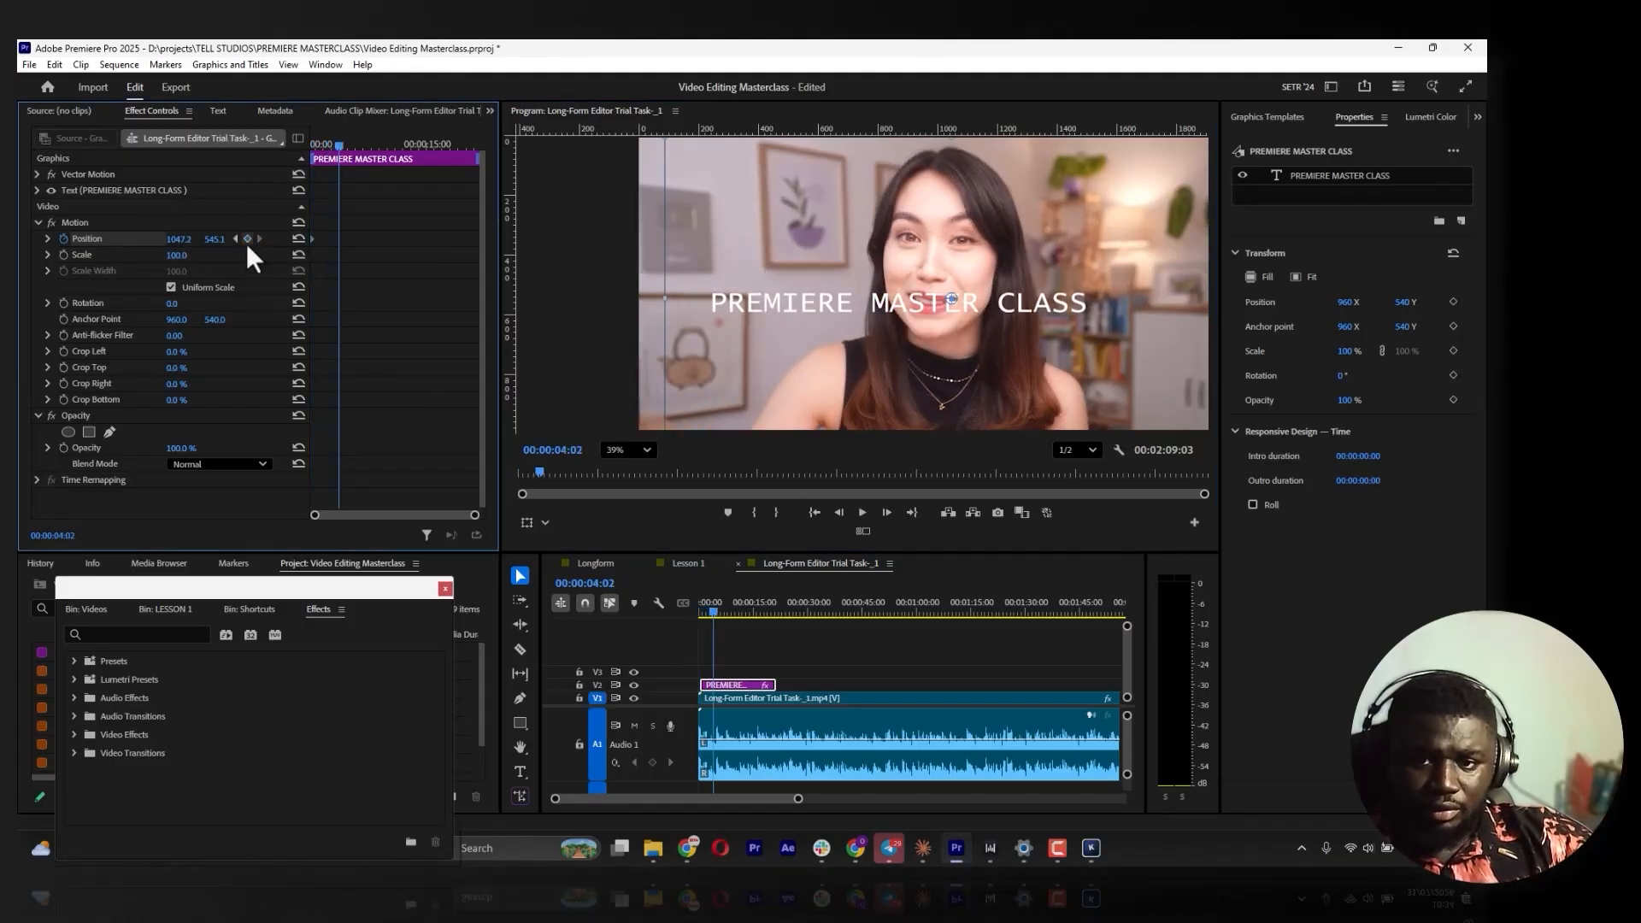
click(248, 239)
Set the first Position keyframe's horizontal value to -542.8 so the title starts off-frame, and play the slide-in
click(235, 238)
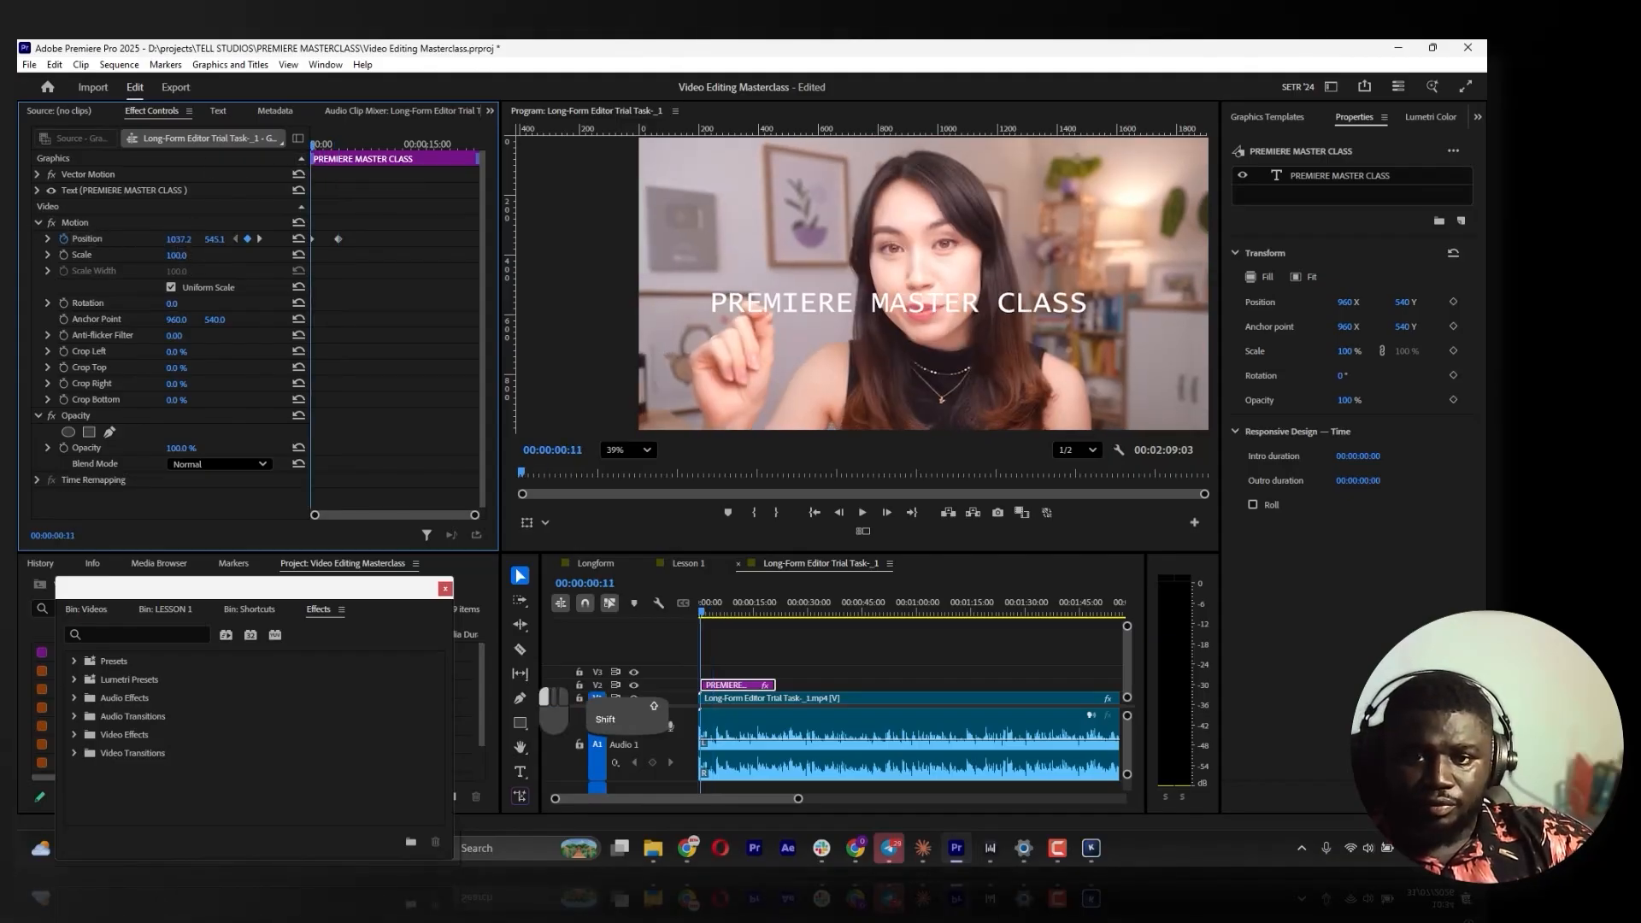
drag(179, 239, 72, 239)
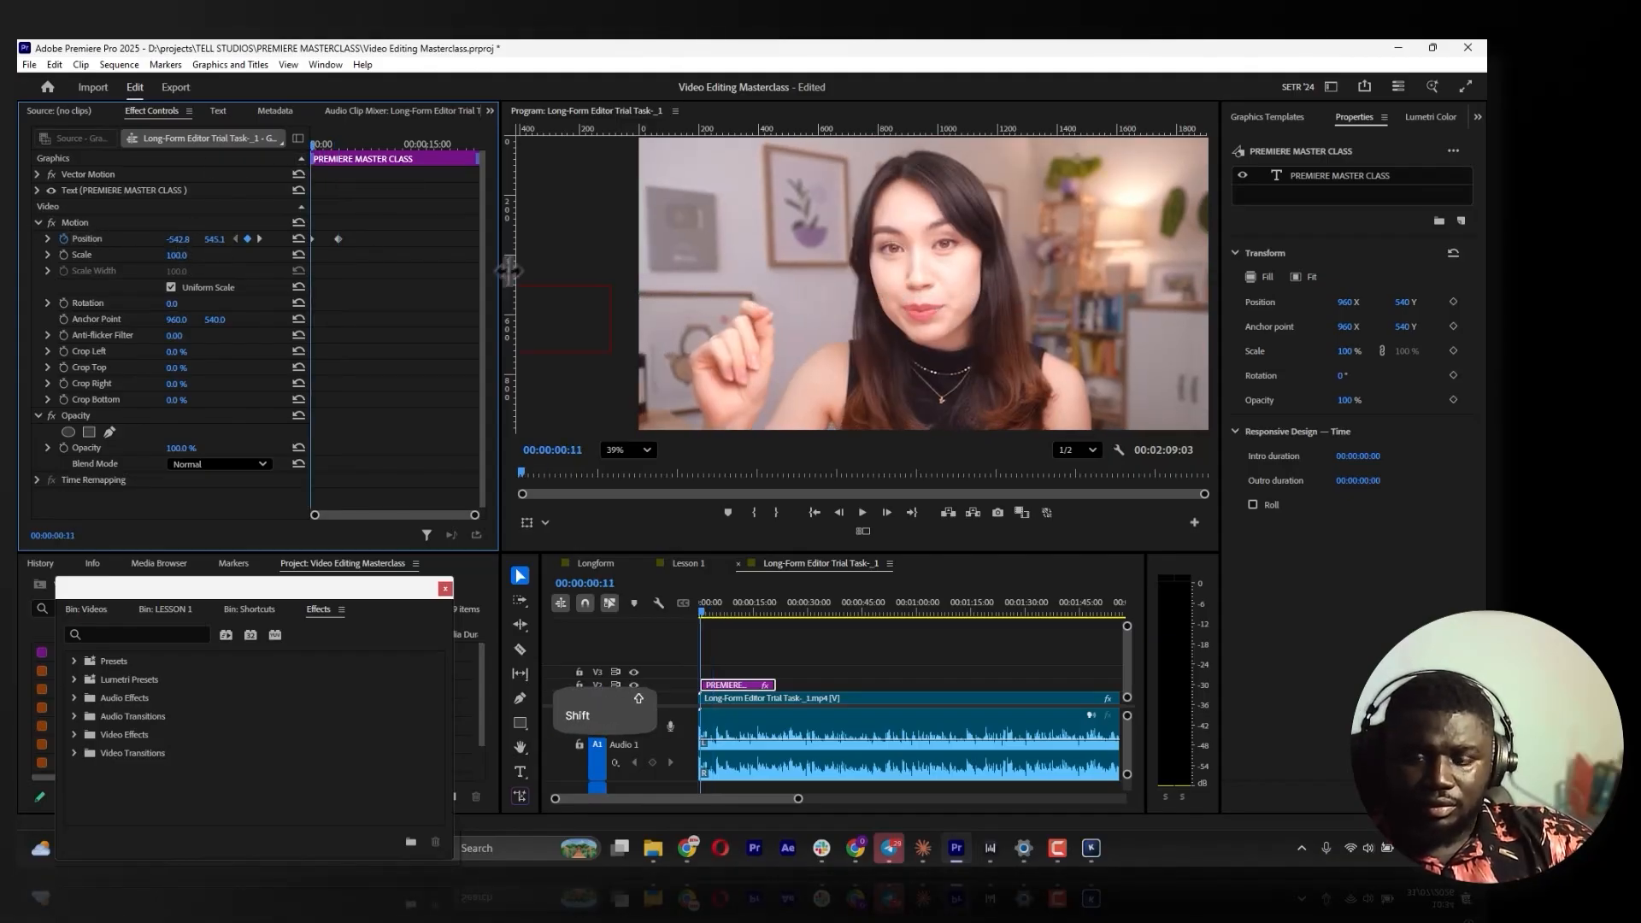
key(space)
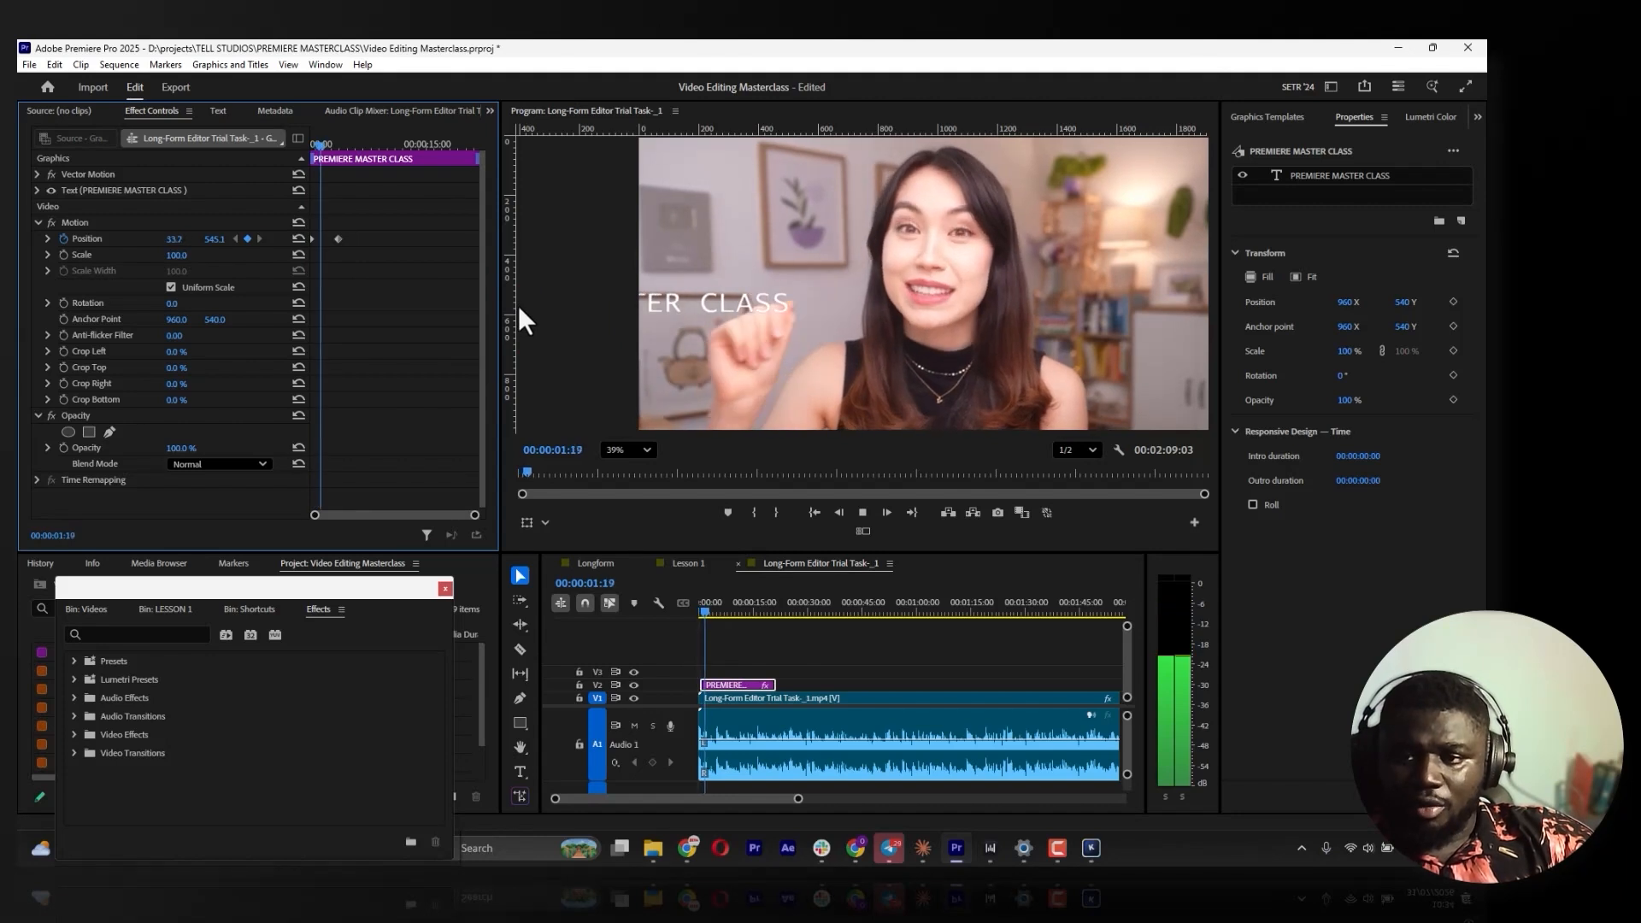
key(space)
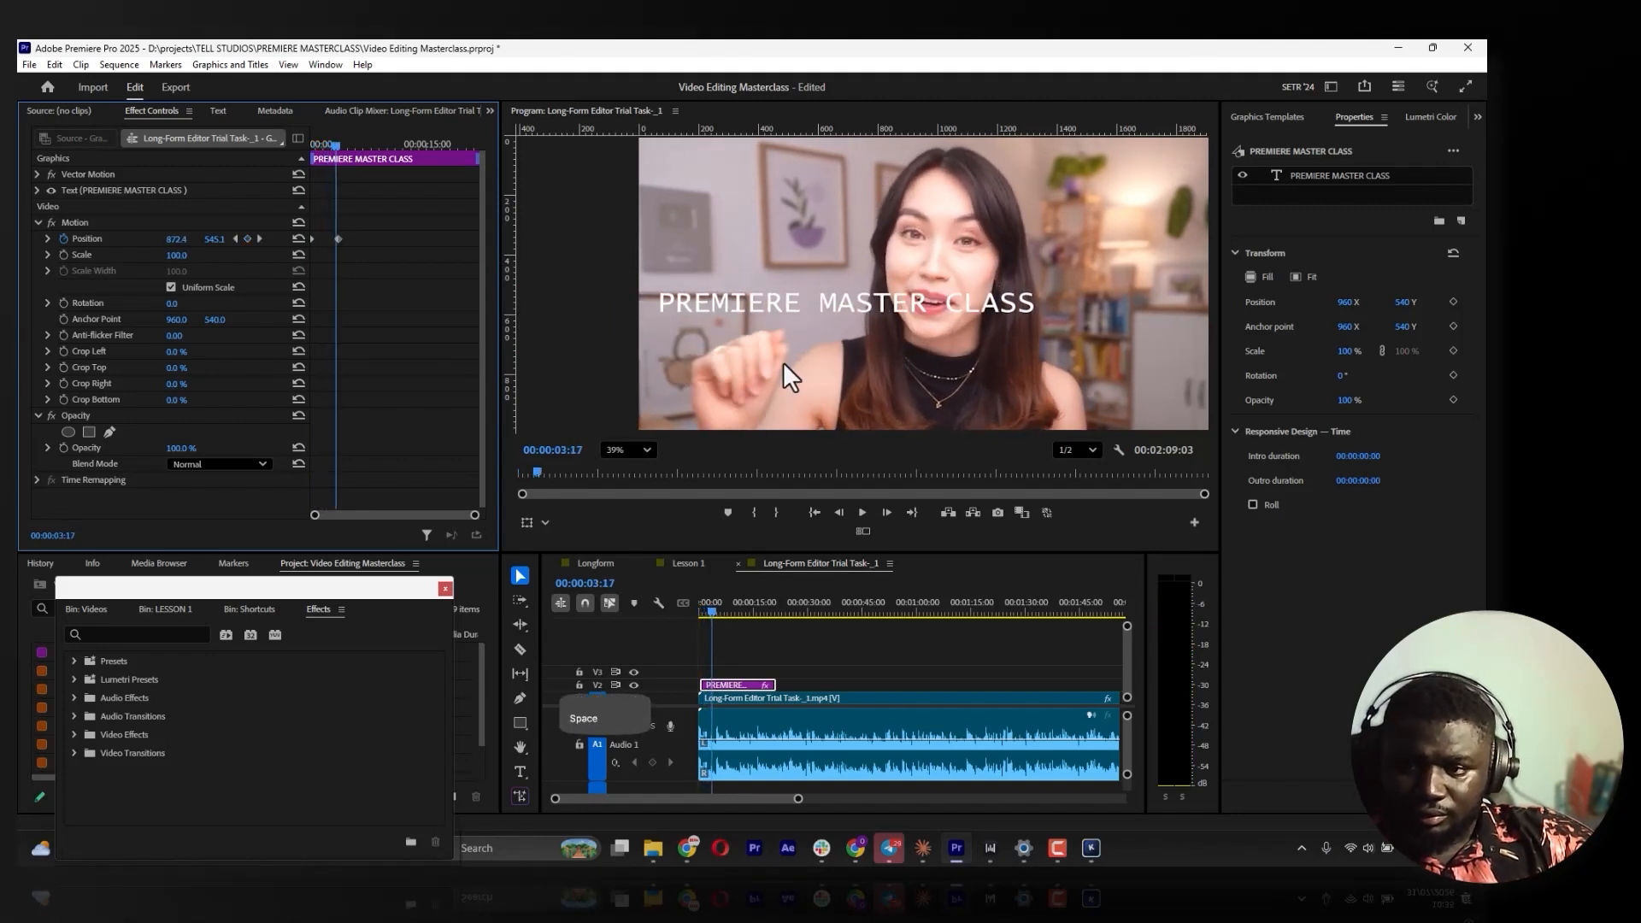
Move the title's second Position keyframe slightly earlier and play the slide-in from 00:00:00:11
drag(460, 517, 409, 515)
click(376, 239)
drag(376, 239, 367, 239)
drag(339, 146, 245, 146)
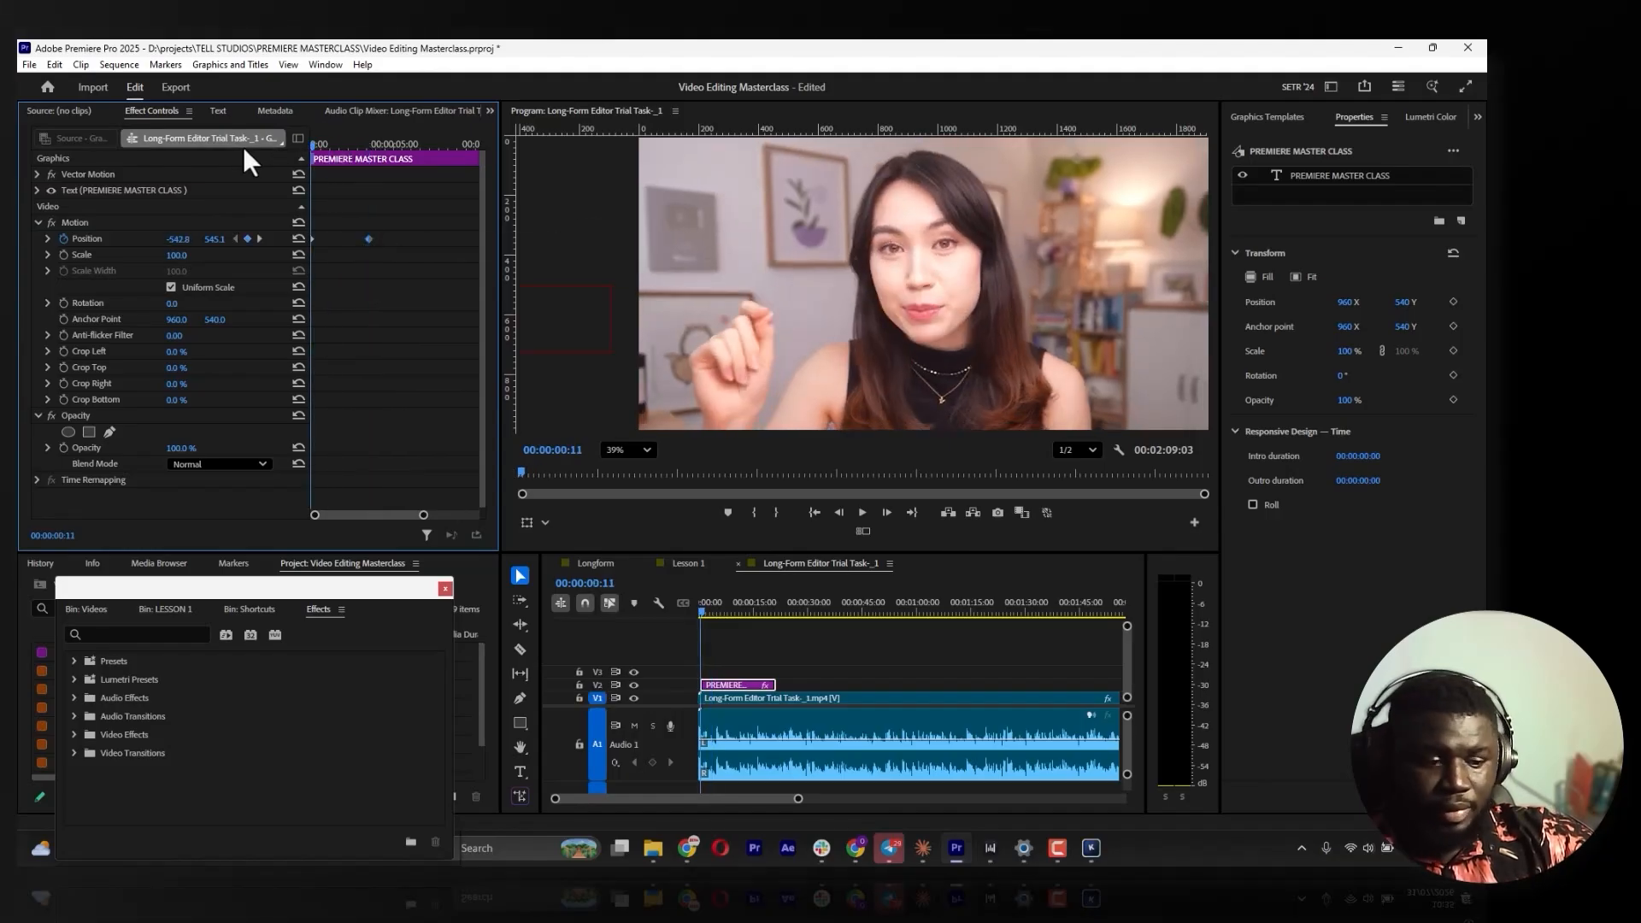
key(space)
key(space)
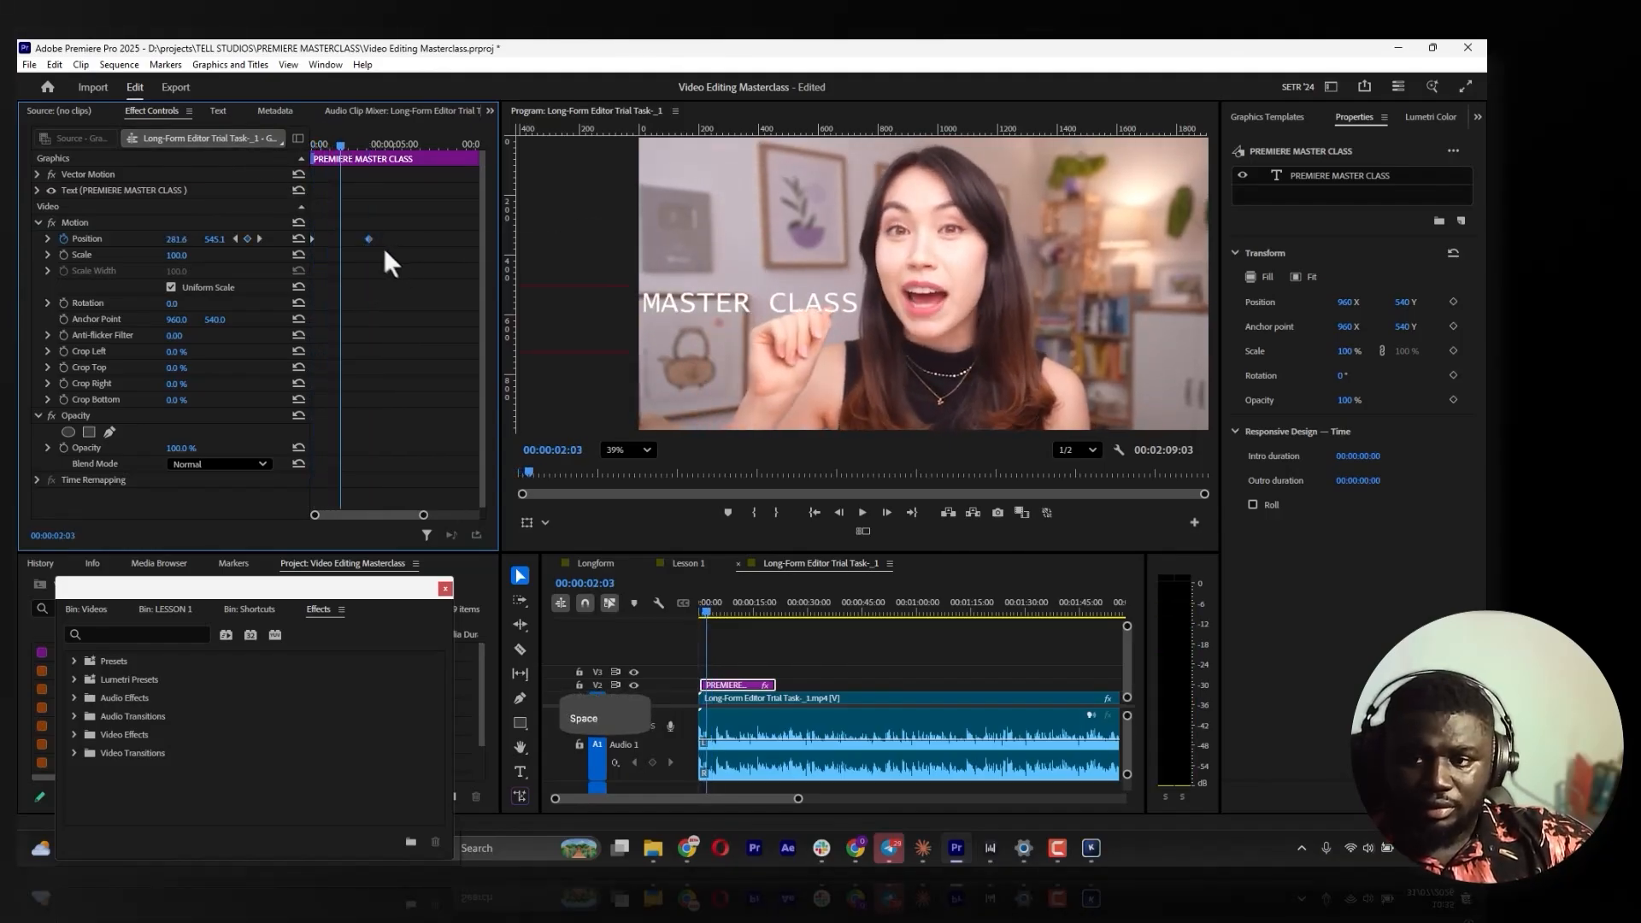
Expand Position's velocity graph, pull the second keyframe's handle toward the first, and play the eased slide-in twice
click(47, 238)
drag(365, 276, 332, 289)
drag(338, 146, 244, 155)
key(space)
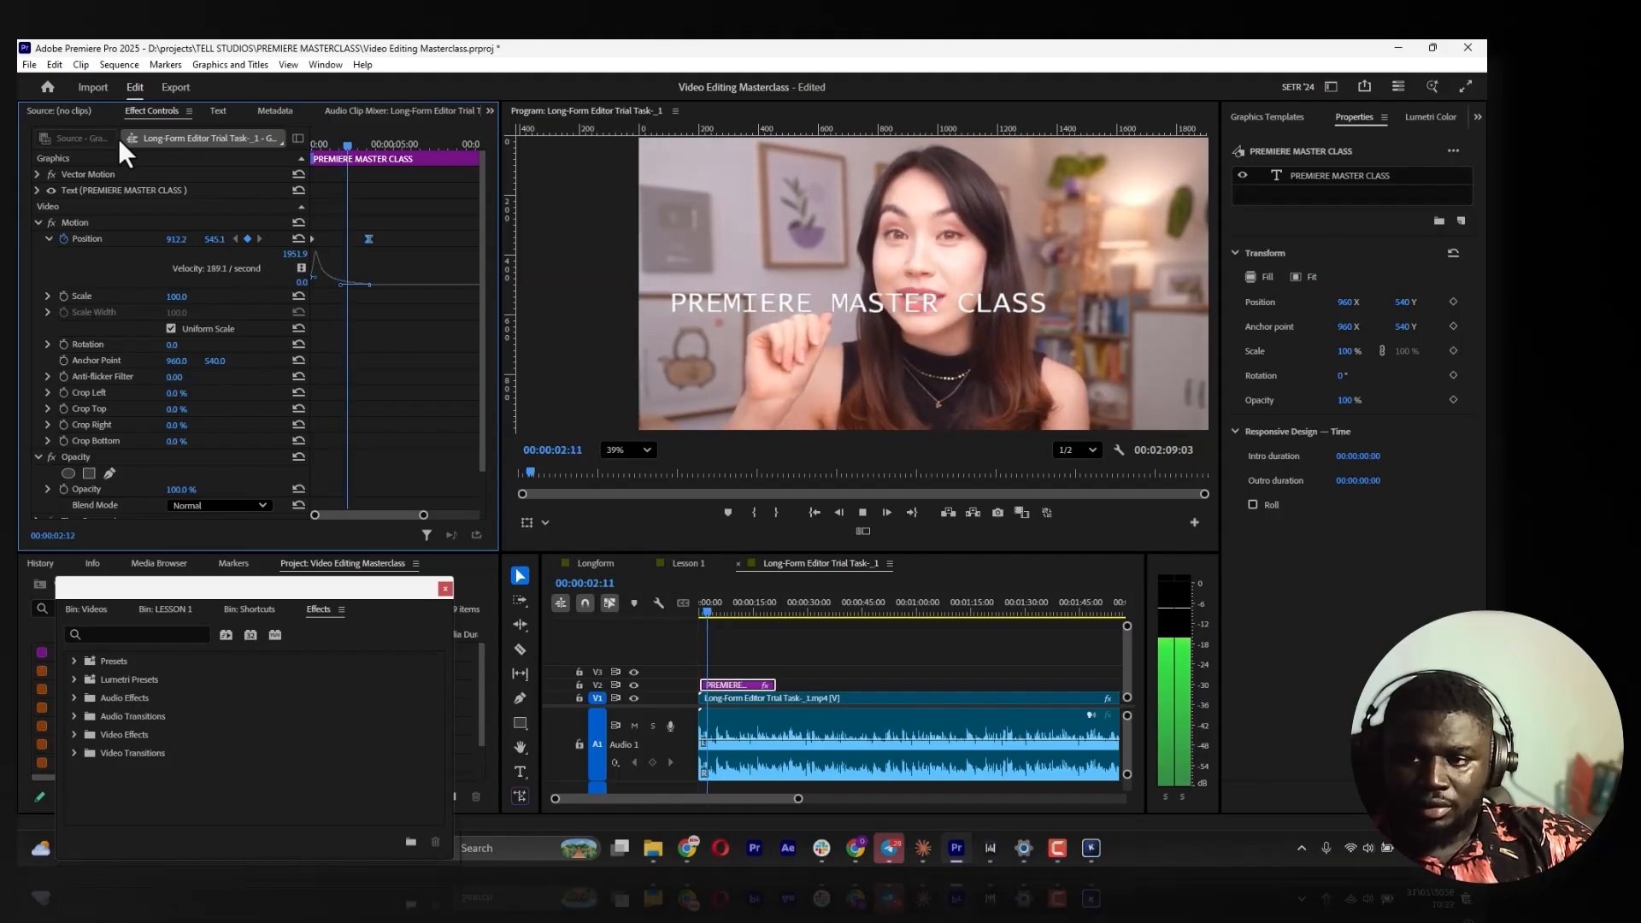
key(space)
drag(352, 146, 222, 152)
key(space)
key(space)
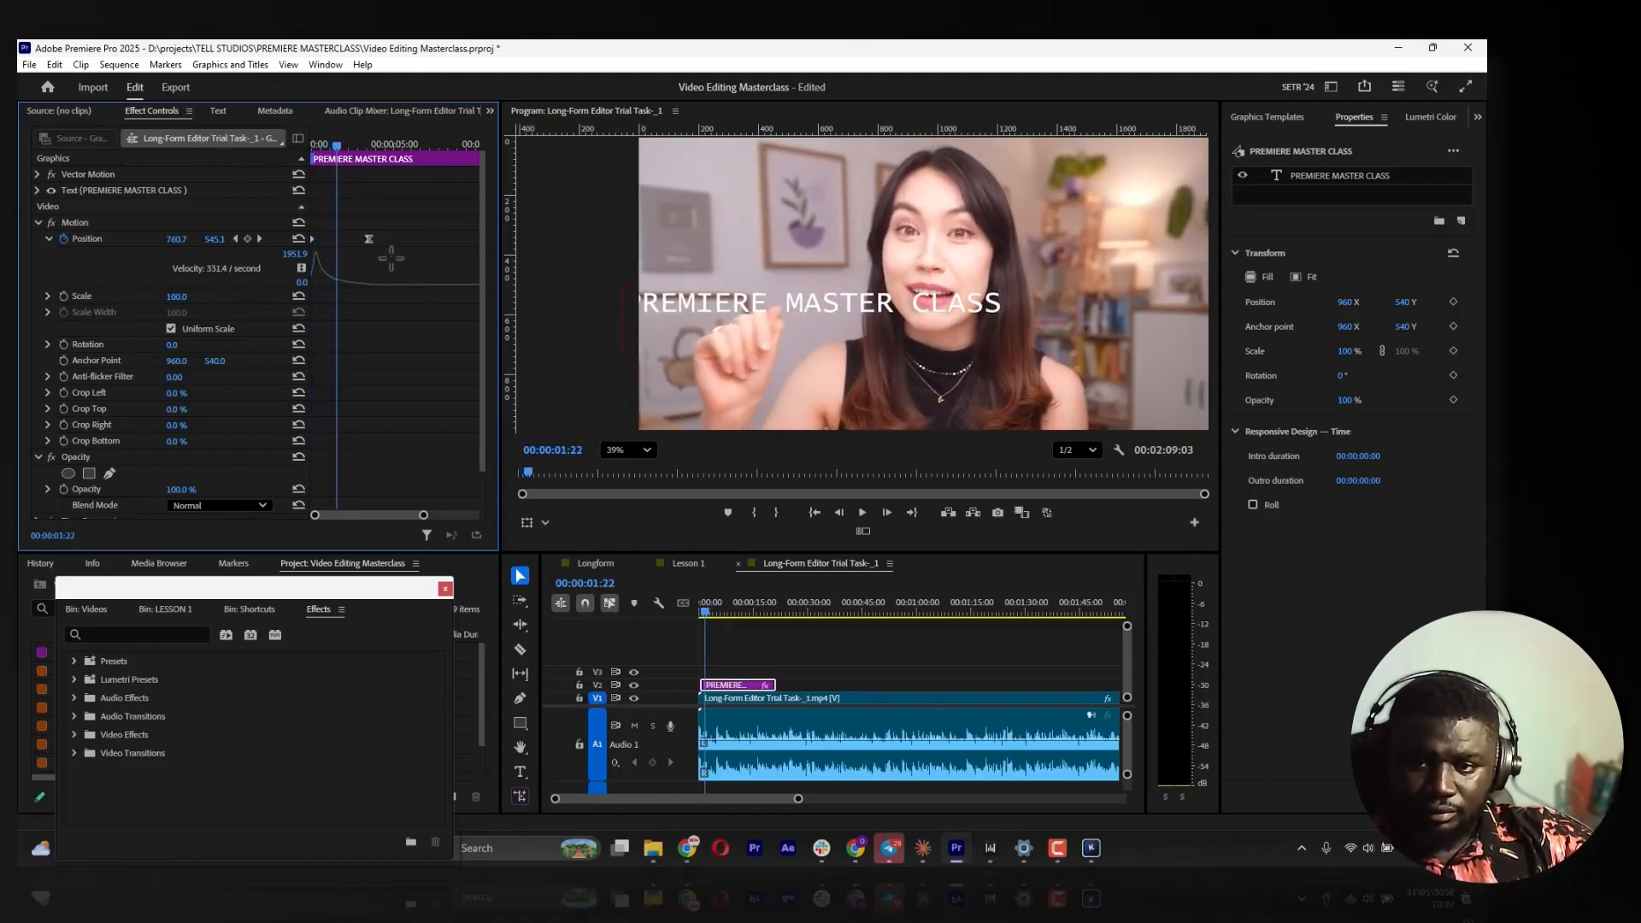
Move the second Position keyframe earlier to about 00:00:01:22 and play the faster slide-in
drag(368, 239, 335, 239)
drag(337, 146, 259, 142)
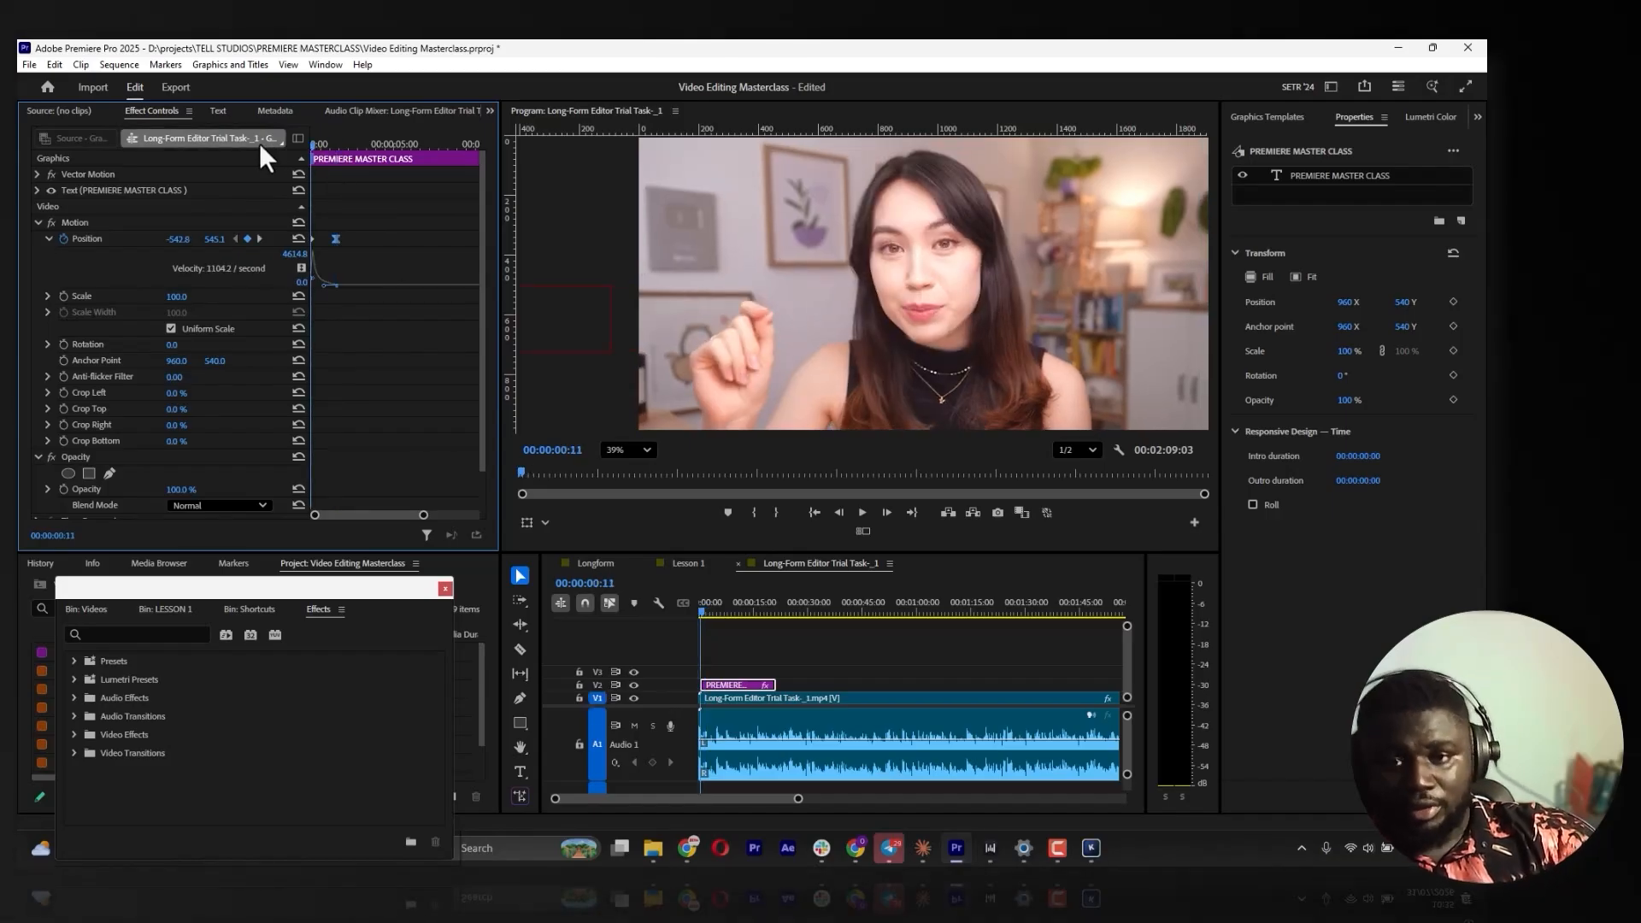
key(space)
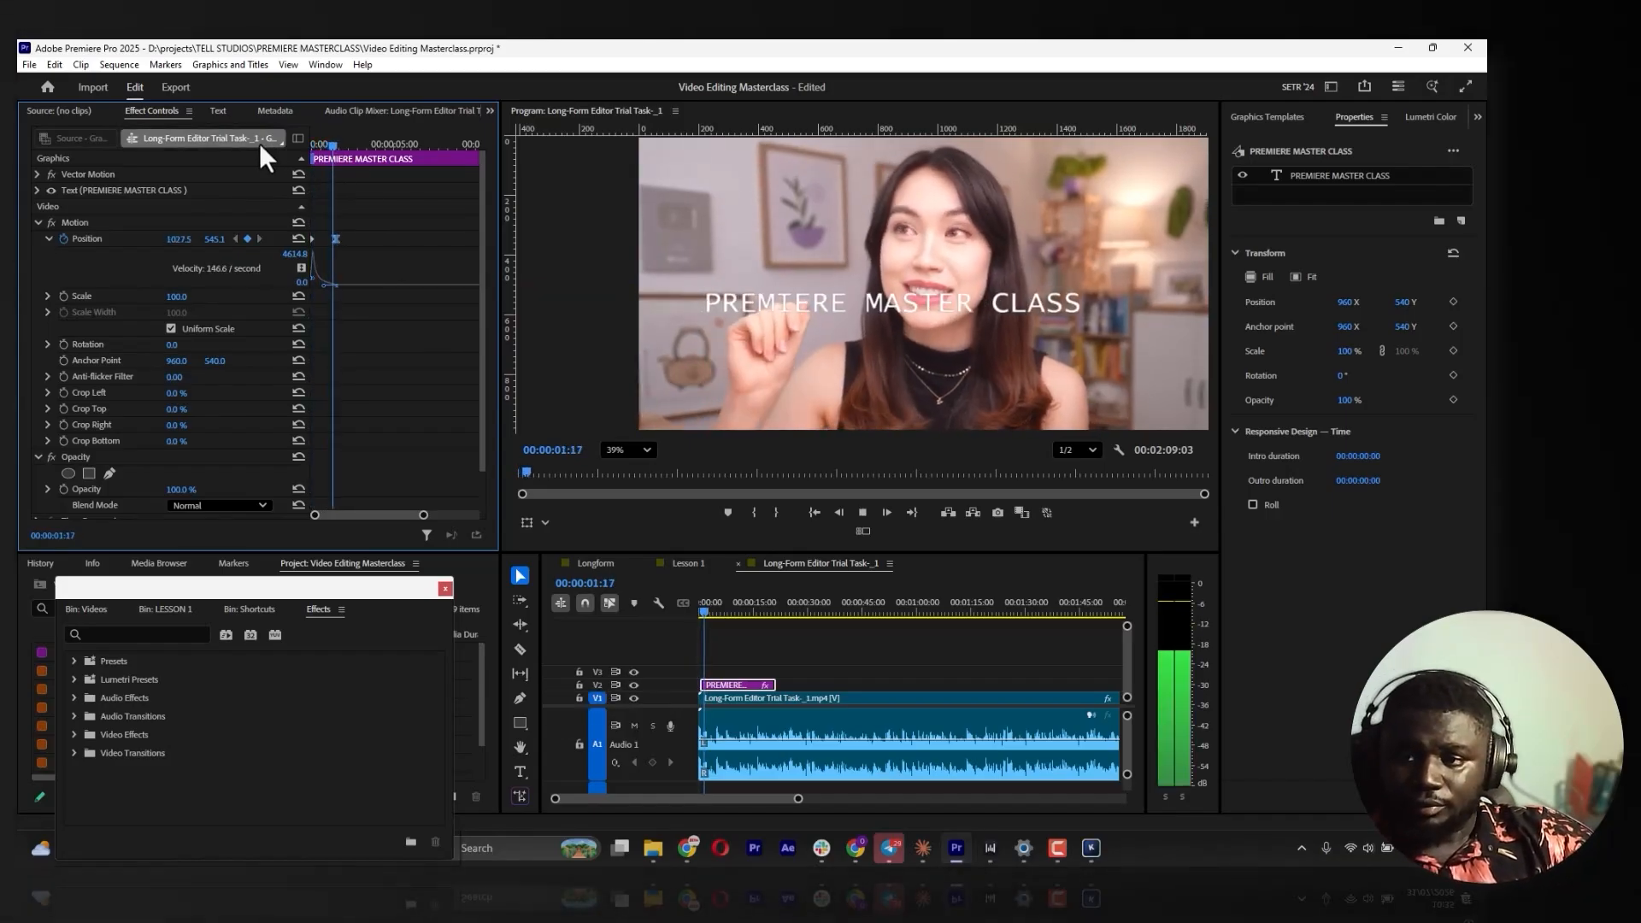
key(space)
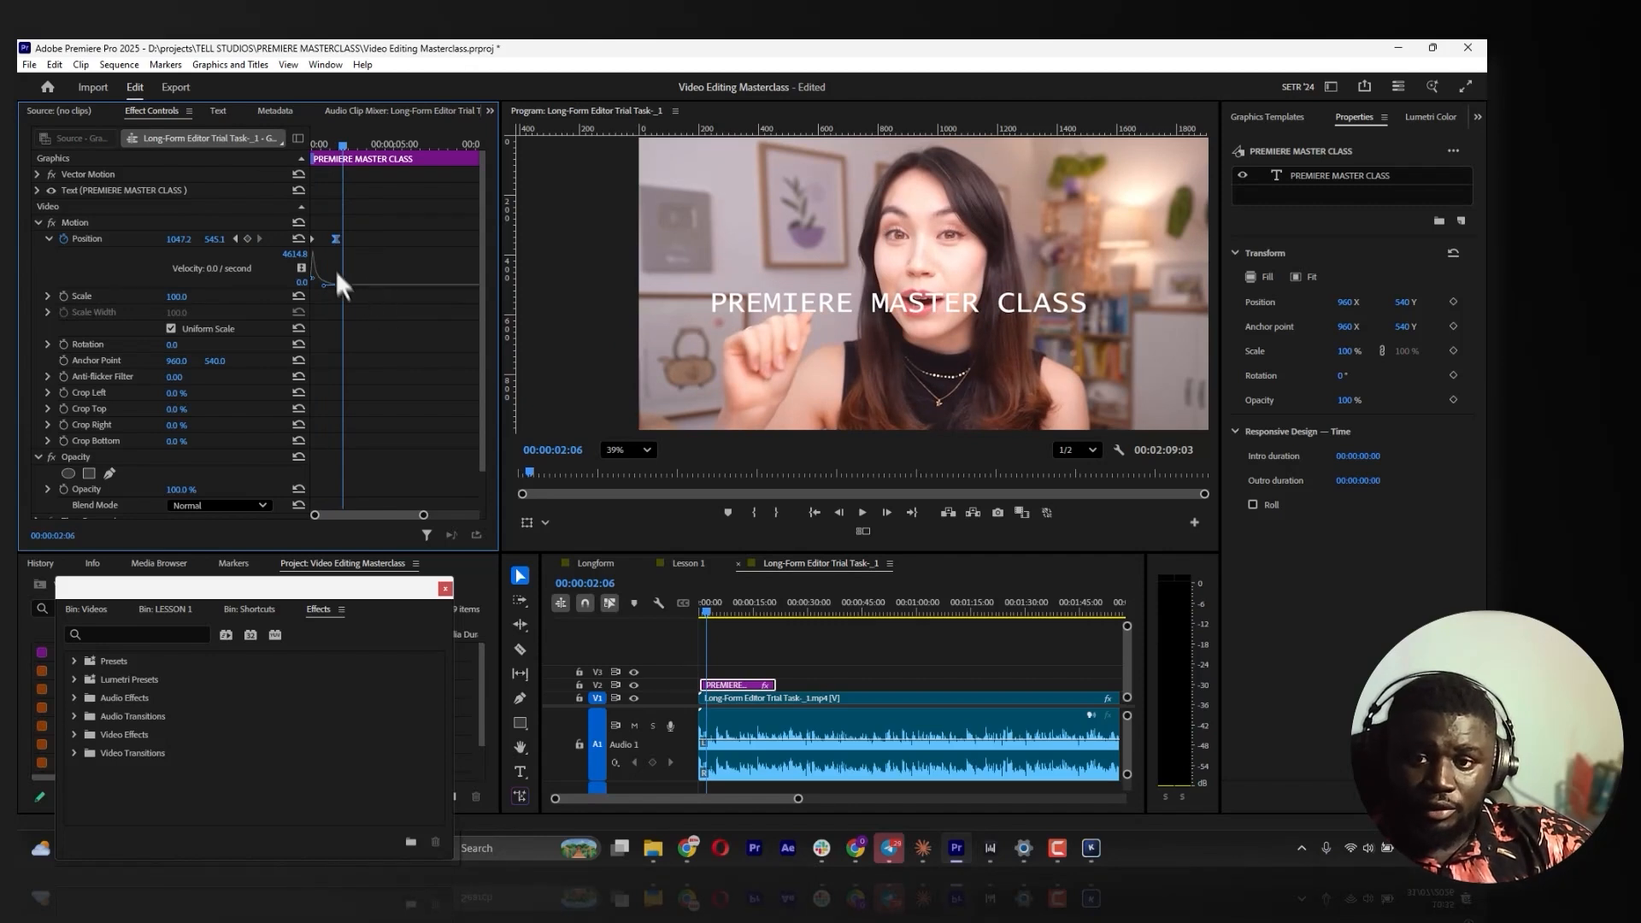
Move the second Position keyframe to 00:00:02:06, shape both keyframes' velocity handles into an early speed peak, and play the result
drag(330, 239, 323, 289)
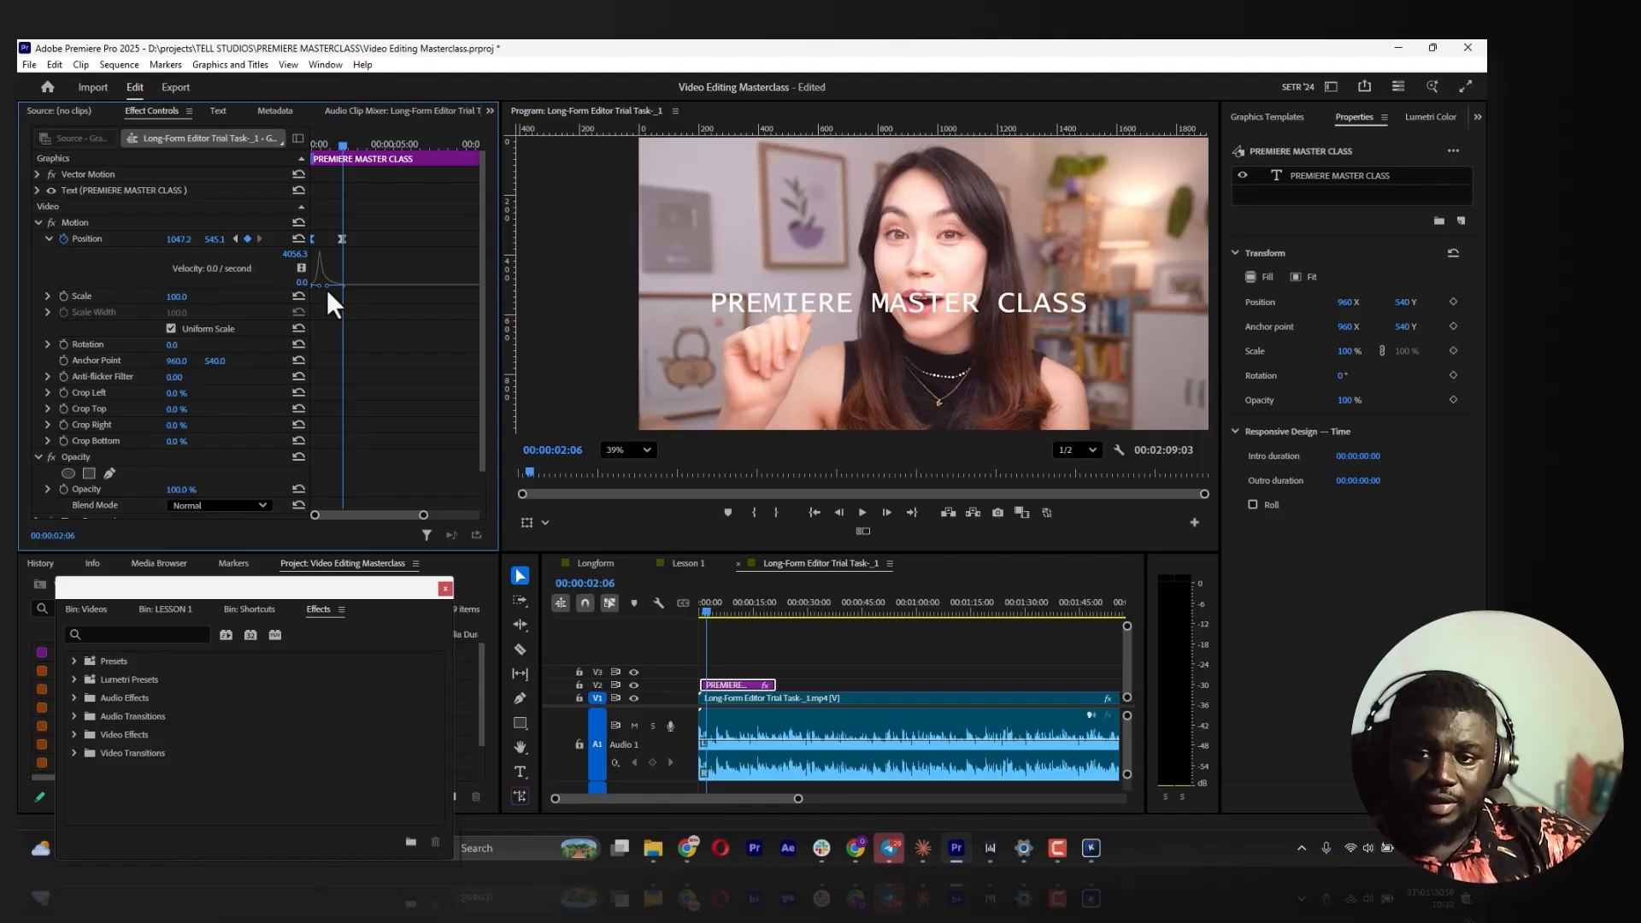
click(330, 289)
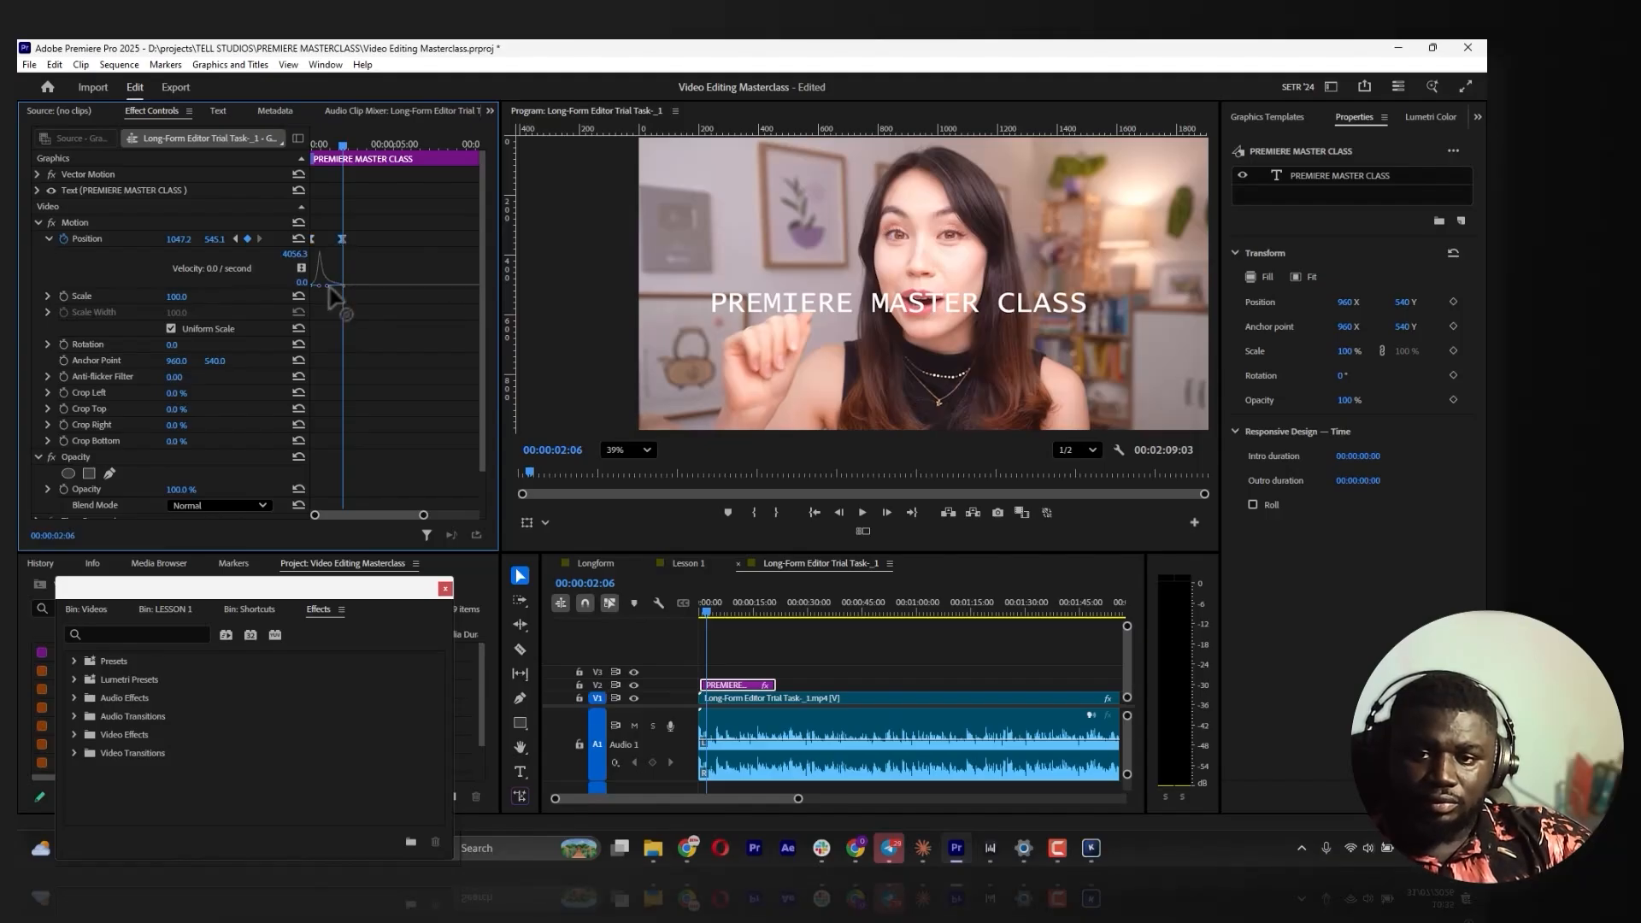
drag(326, 286, 331, 285)
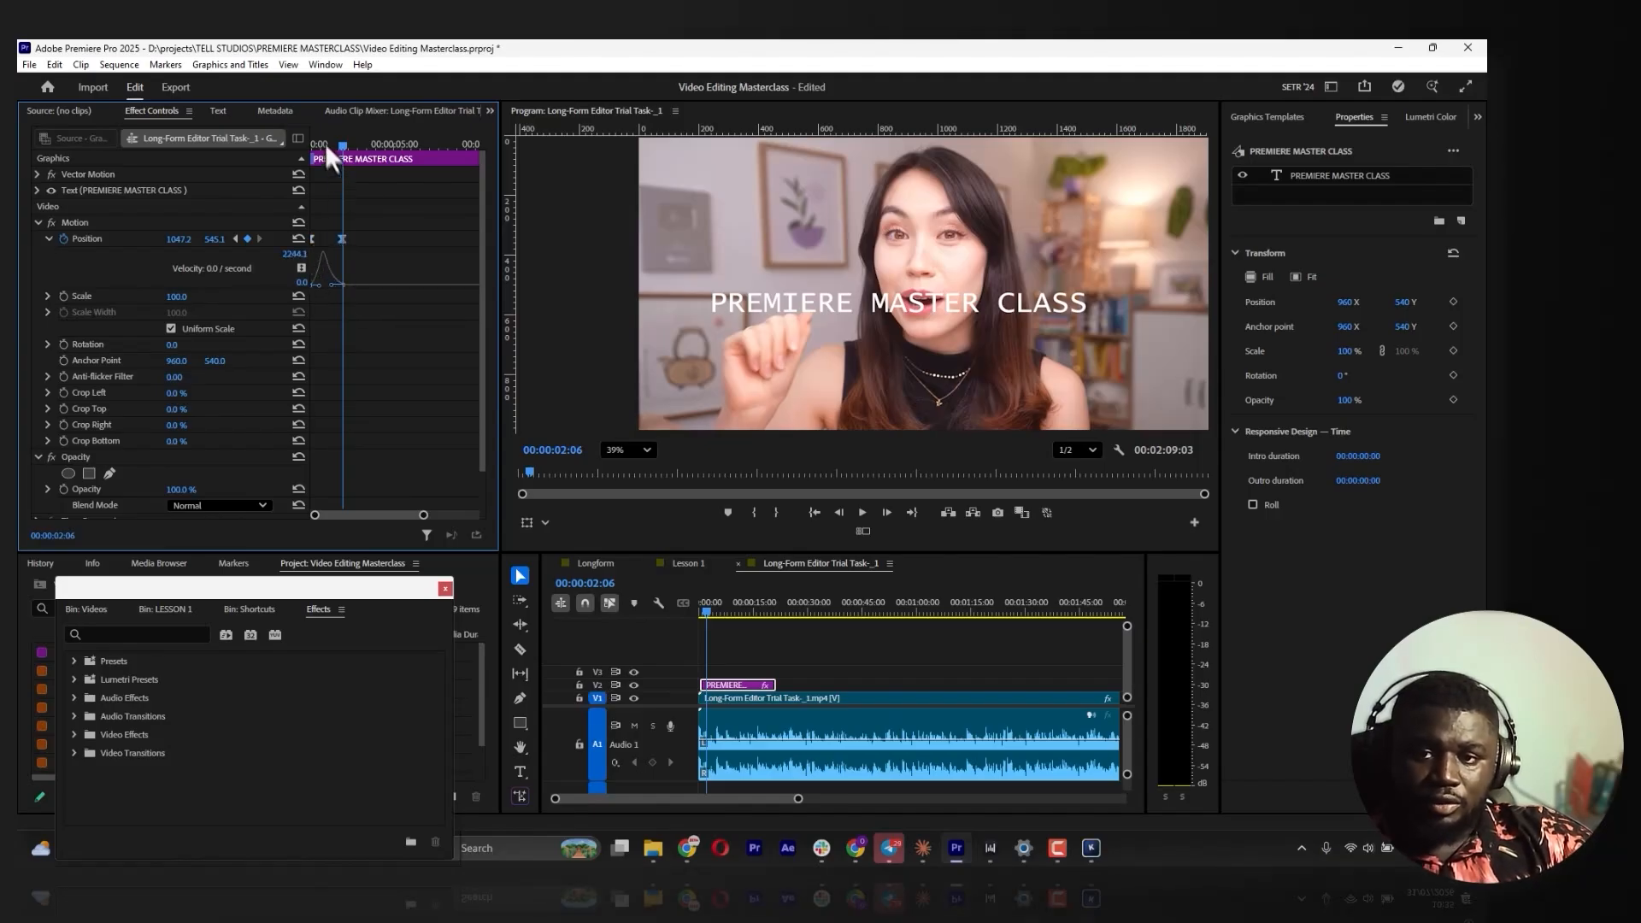
drag(325, 143, 260, 147)
key(space)
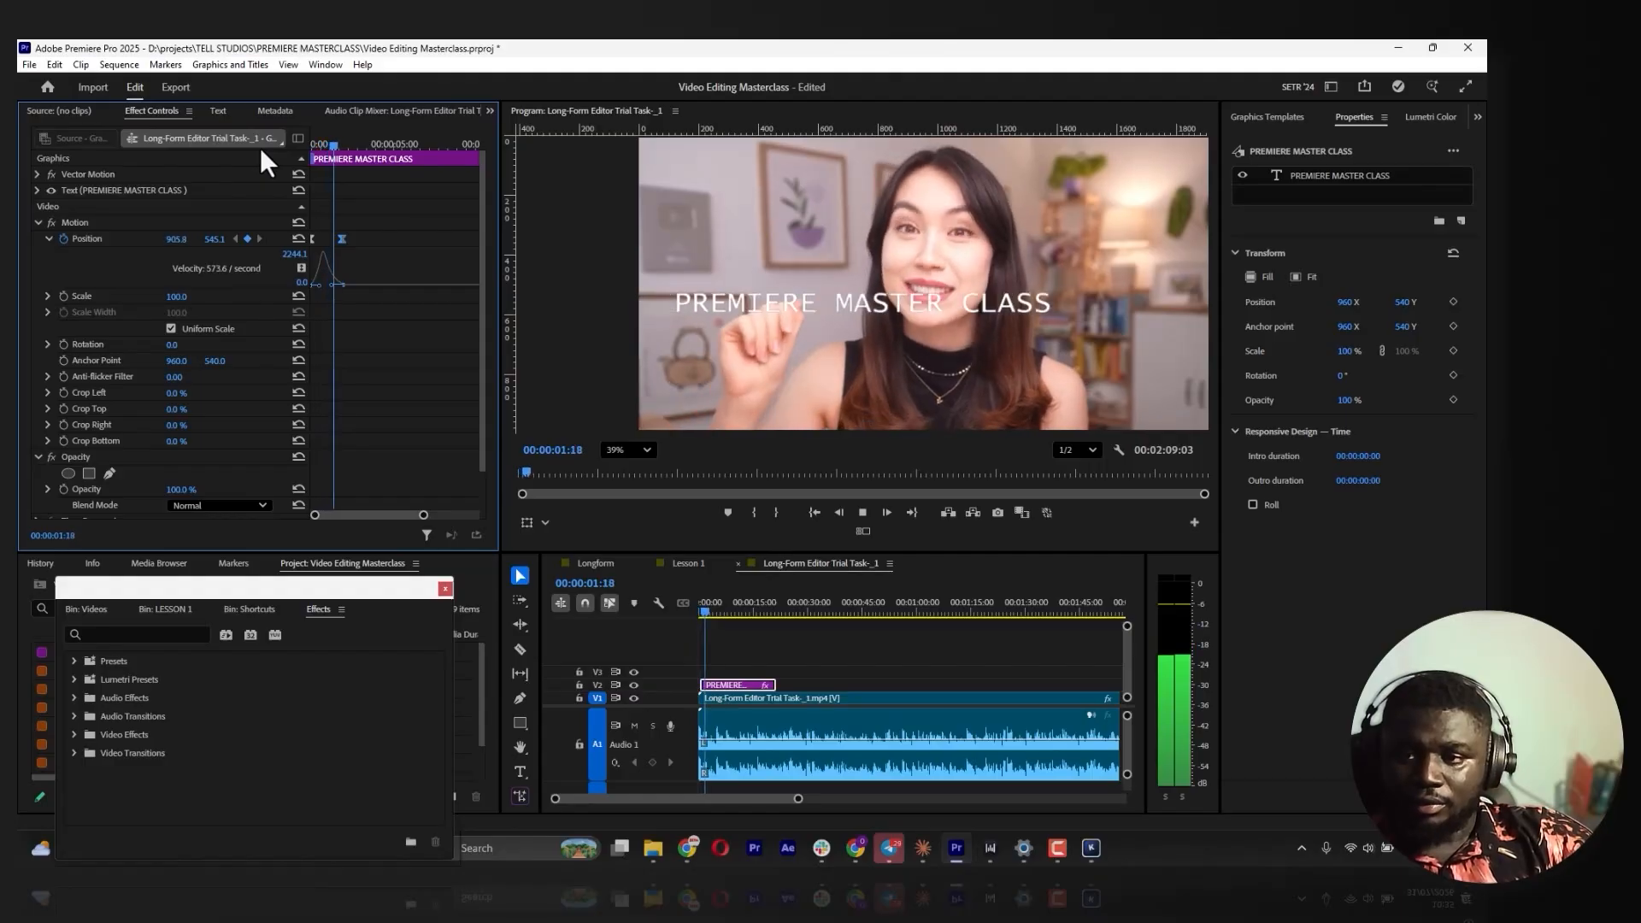
key(space)
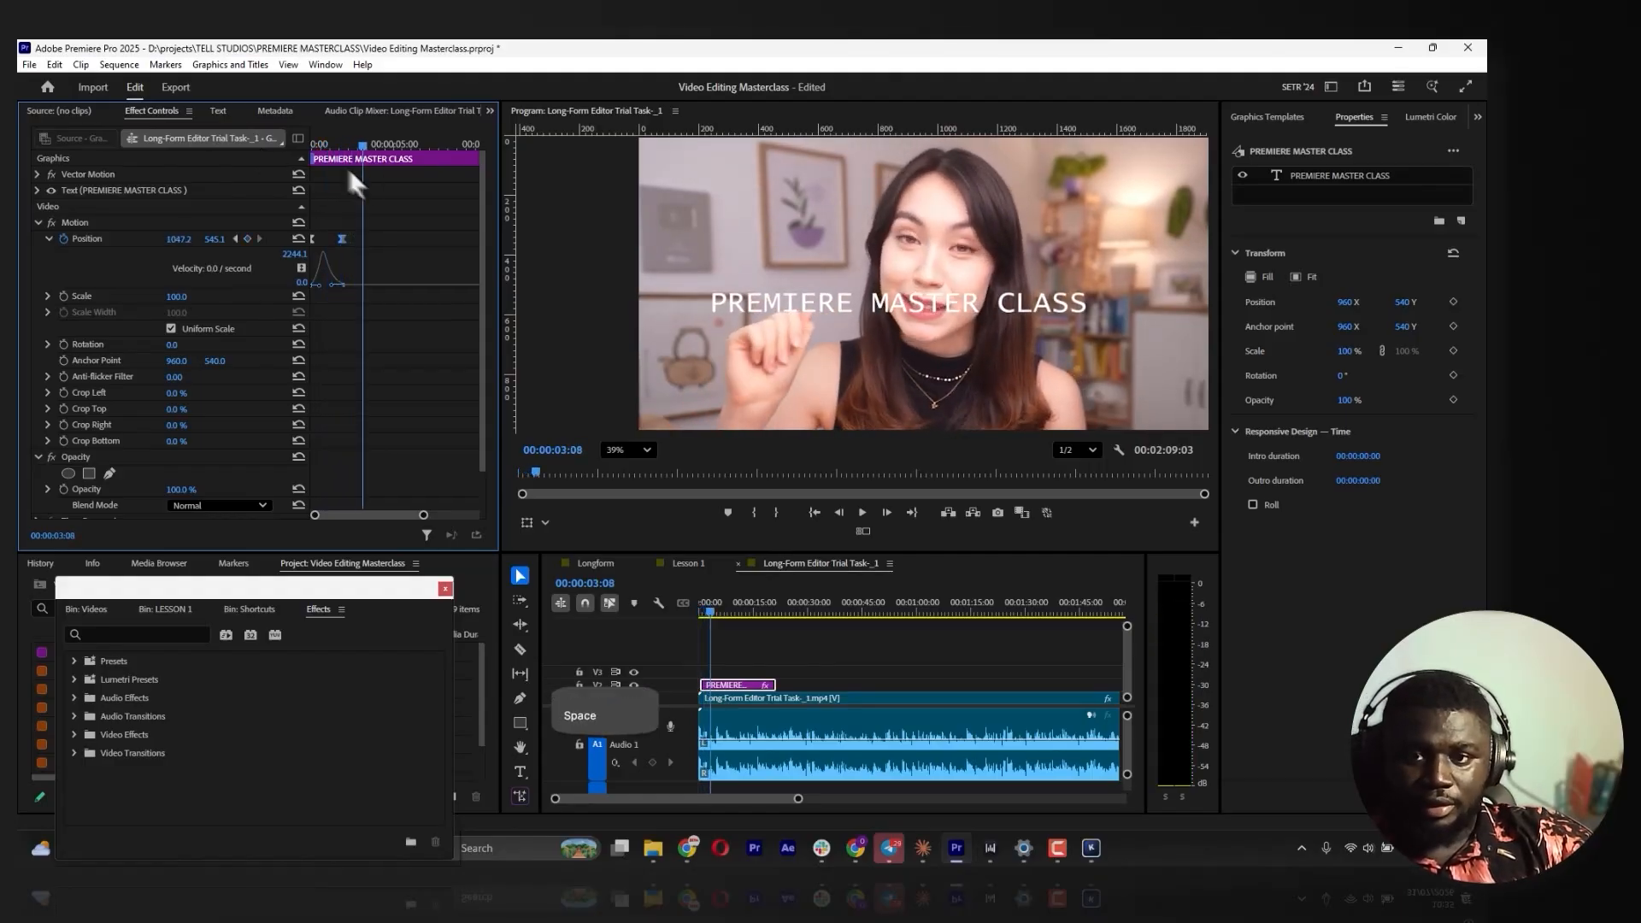
Shorten the second Position keyframe's velocity handle so the speed peaks later, and play the slide-in from the clip's start
drag(344, 146, 268, 157)
drag(331, 286, 343, 285)
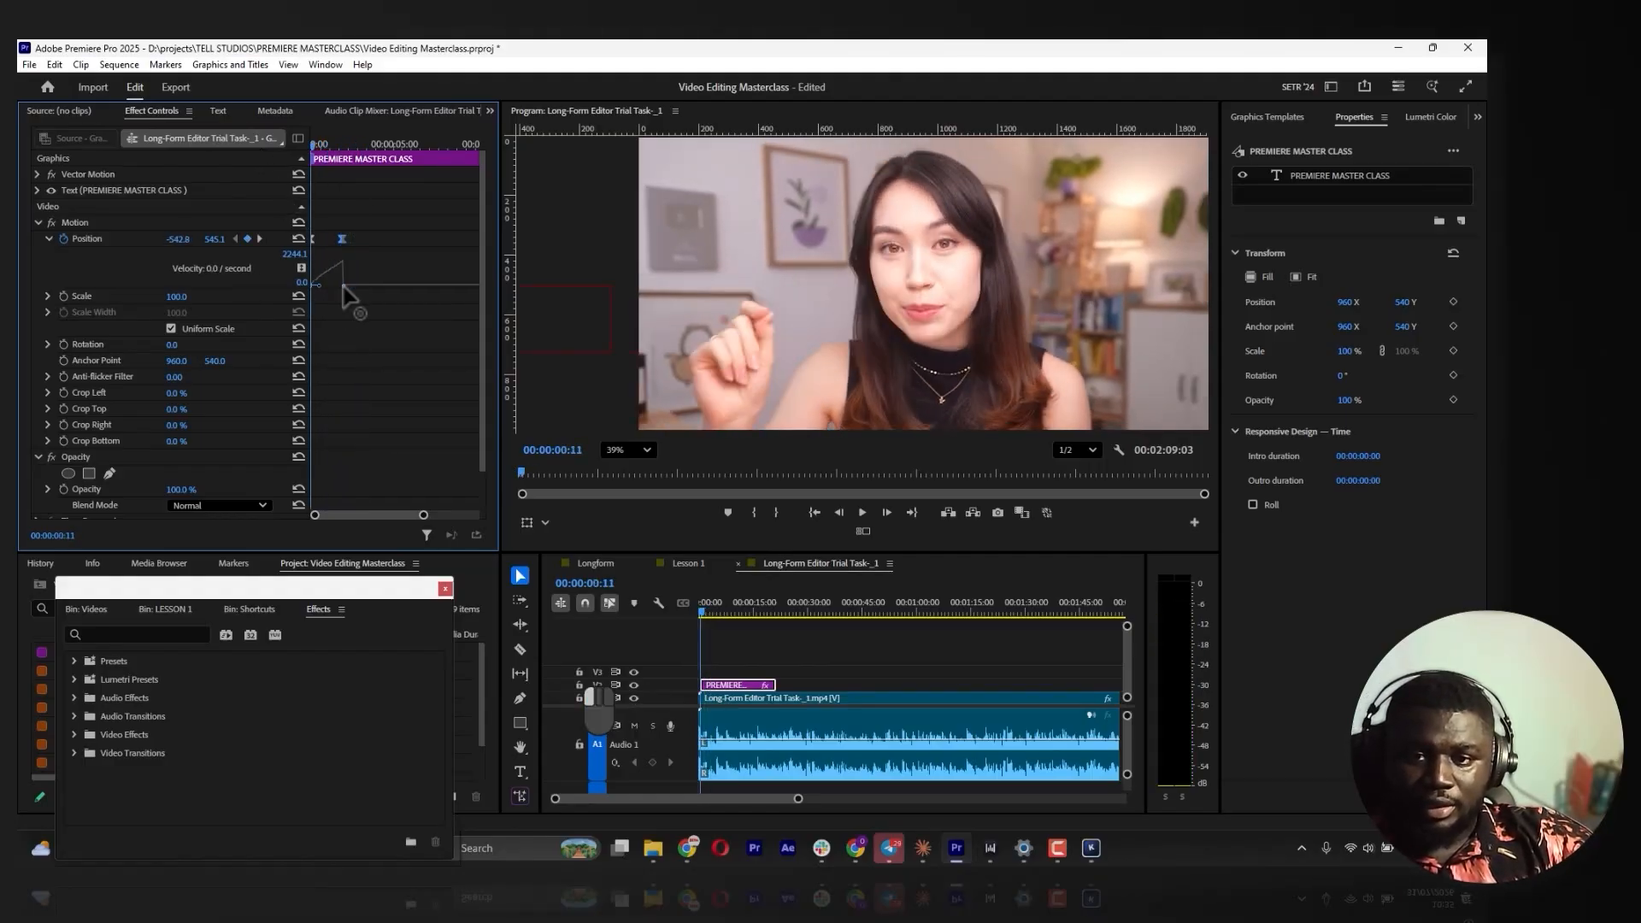
key(space)
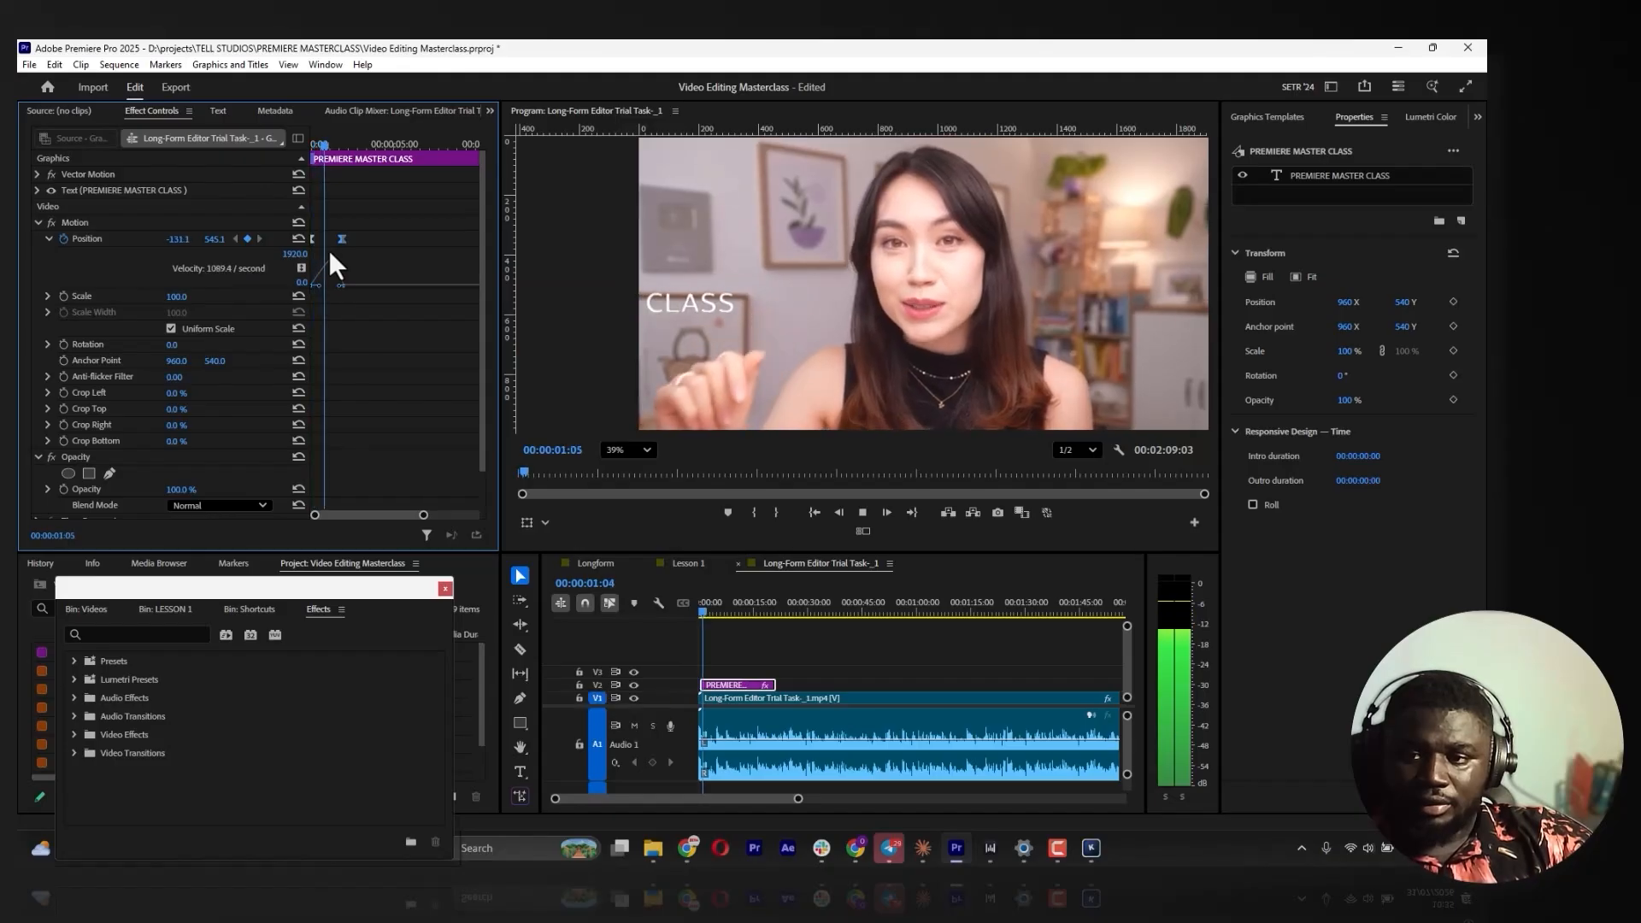
key(space)
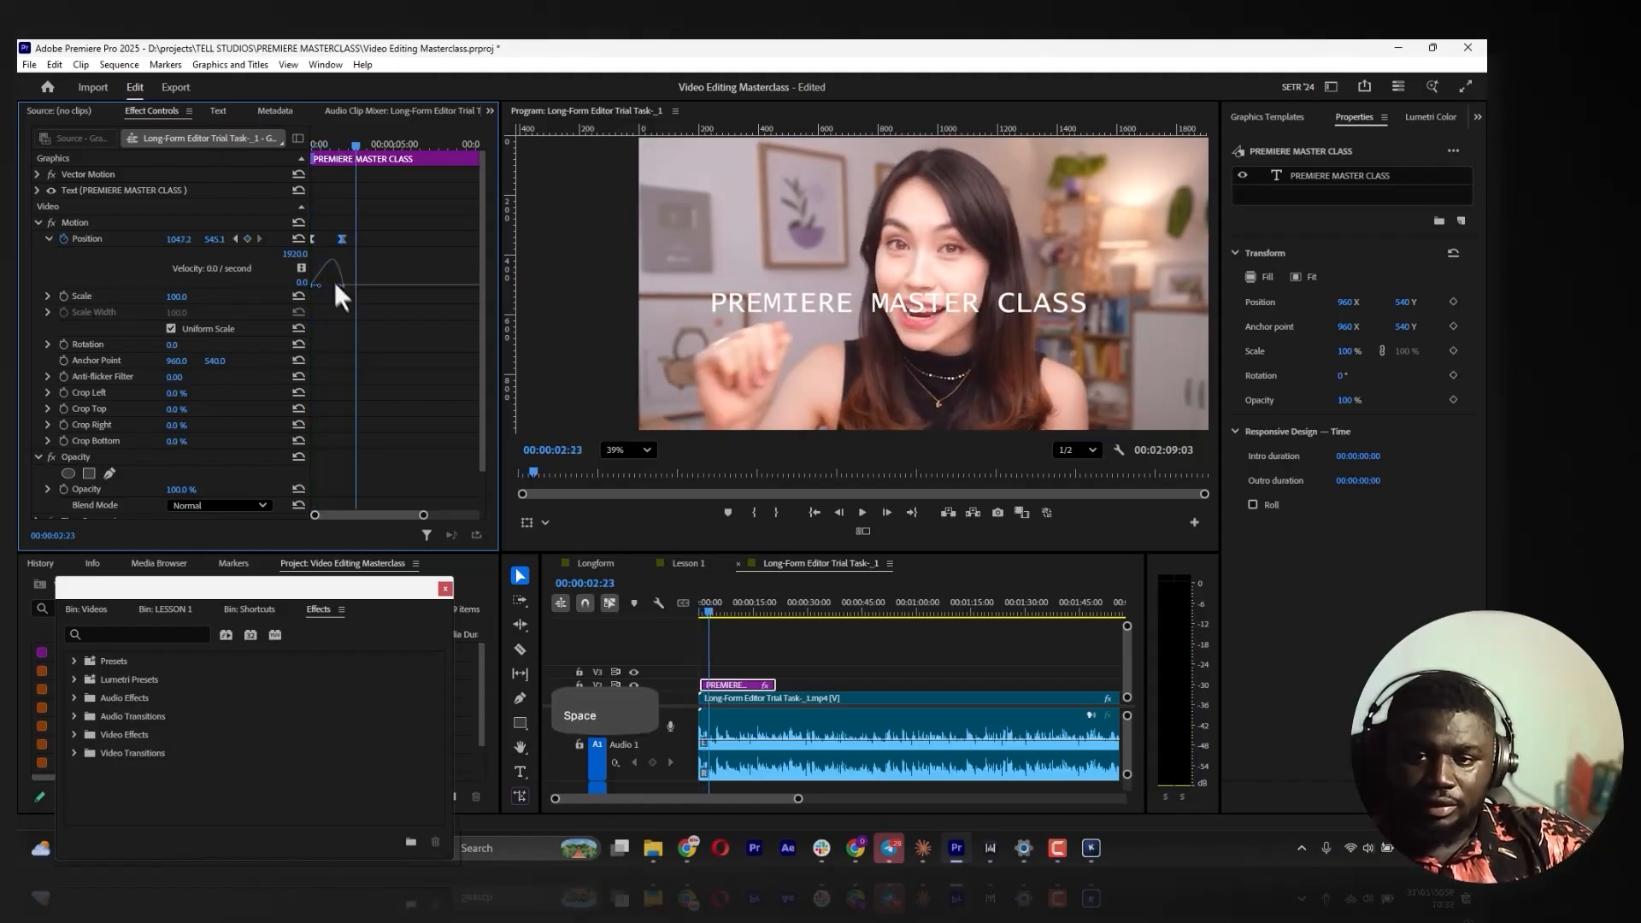
Move the second Position keyframe to about 00:00:03:11, lengthen both velocity handles for a sharp mid-move peak, and replay the slide-in
drag(341, 238, 352, 291)
key(Home)
key(space)
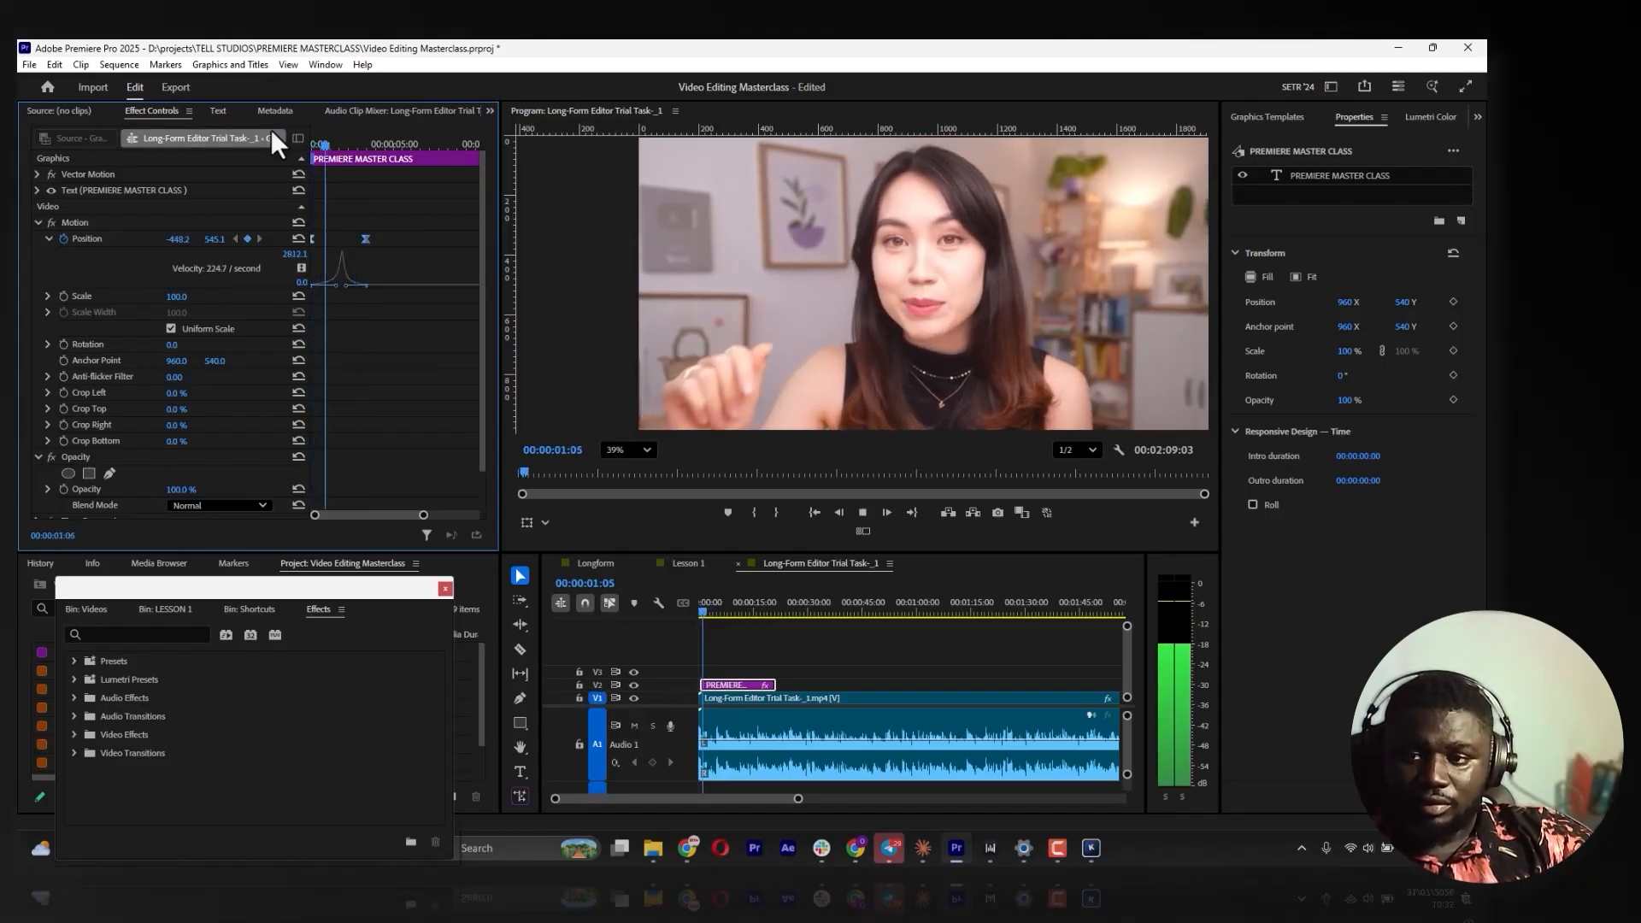
key(space)
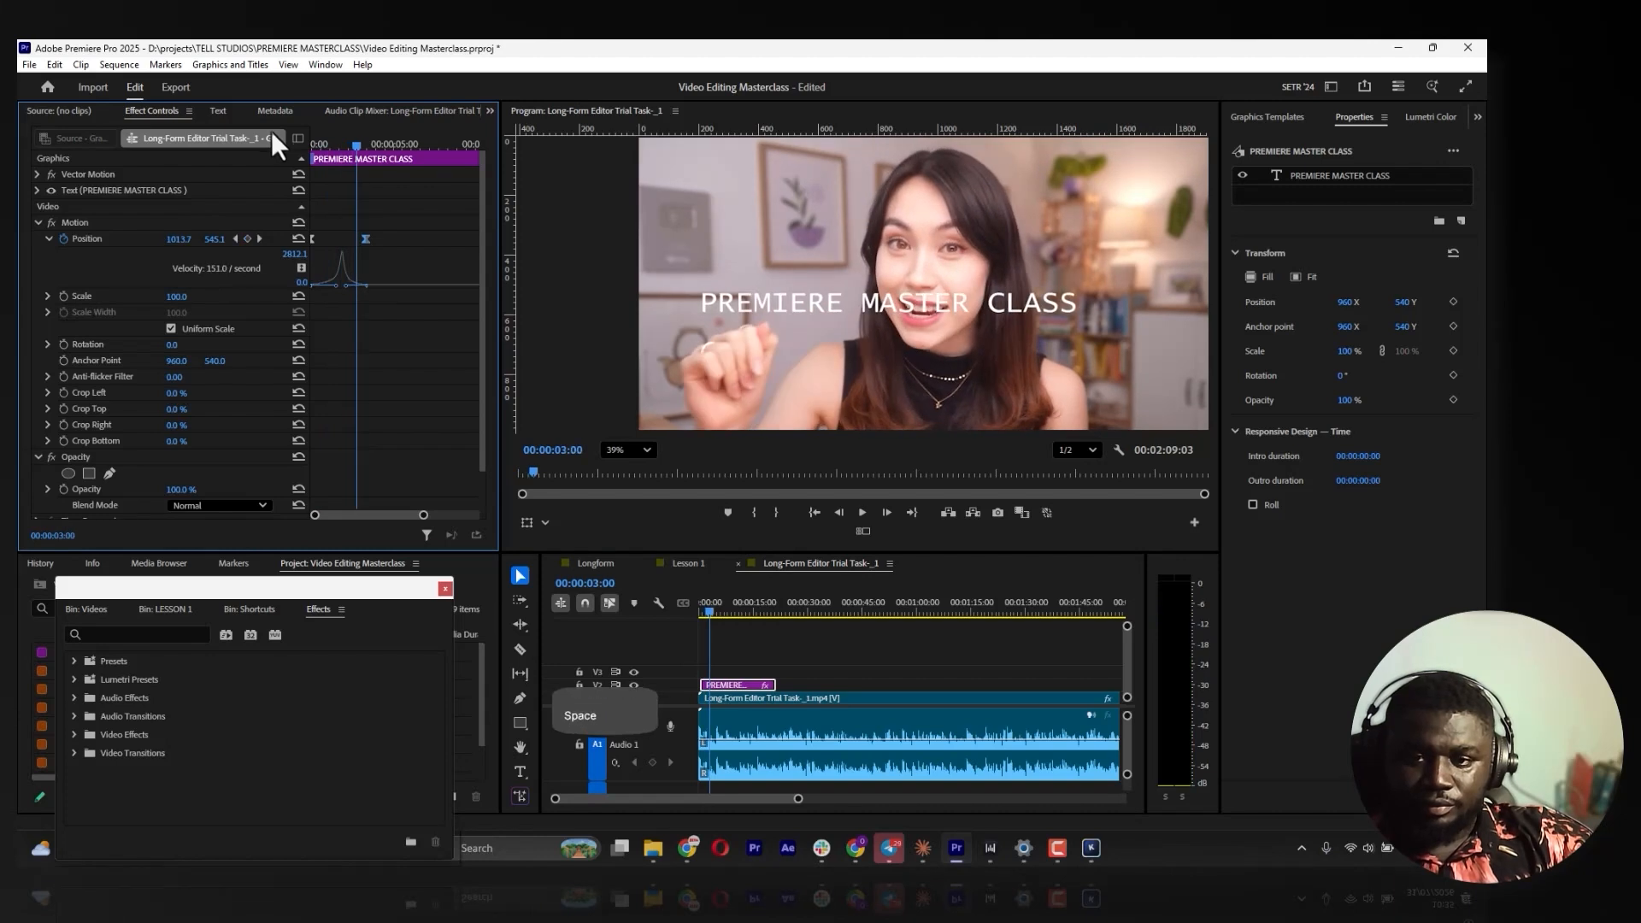
key(Home)
key(space)
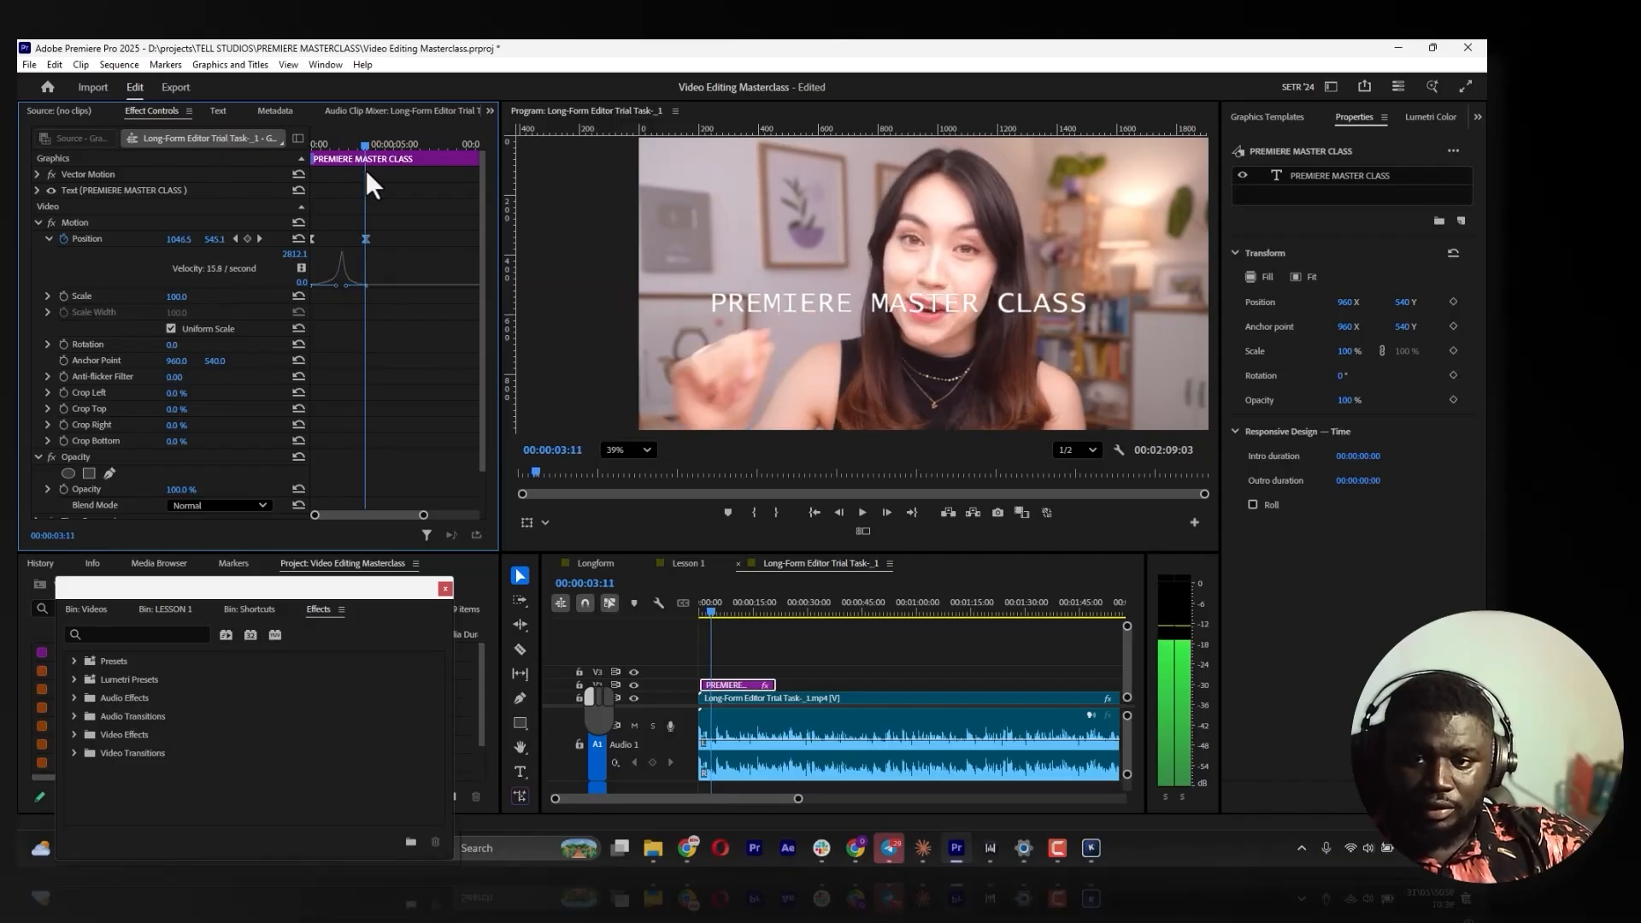
Shorten both Position velocity handles to flatten the speed curve, and play the slide-in from the clip's start
drag(366, 170, 301, 205)
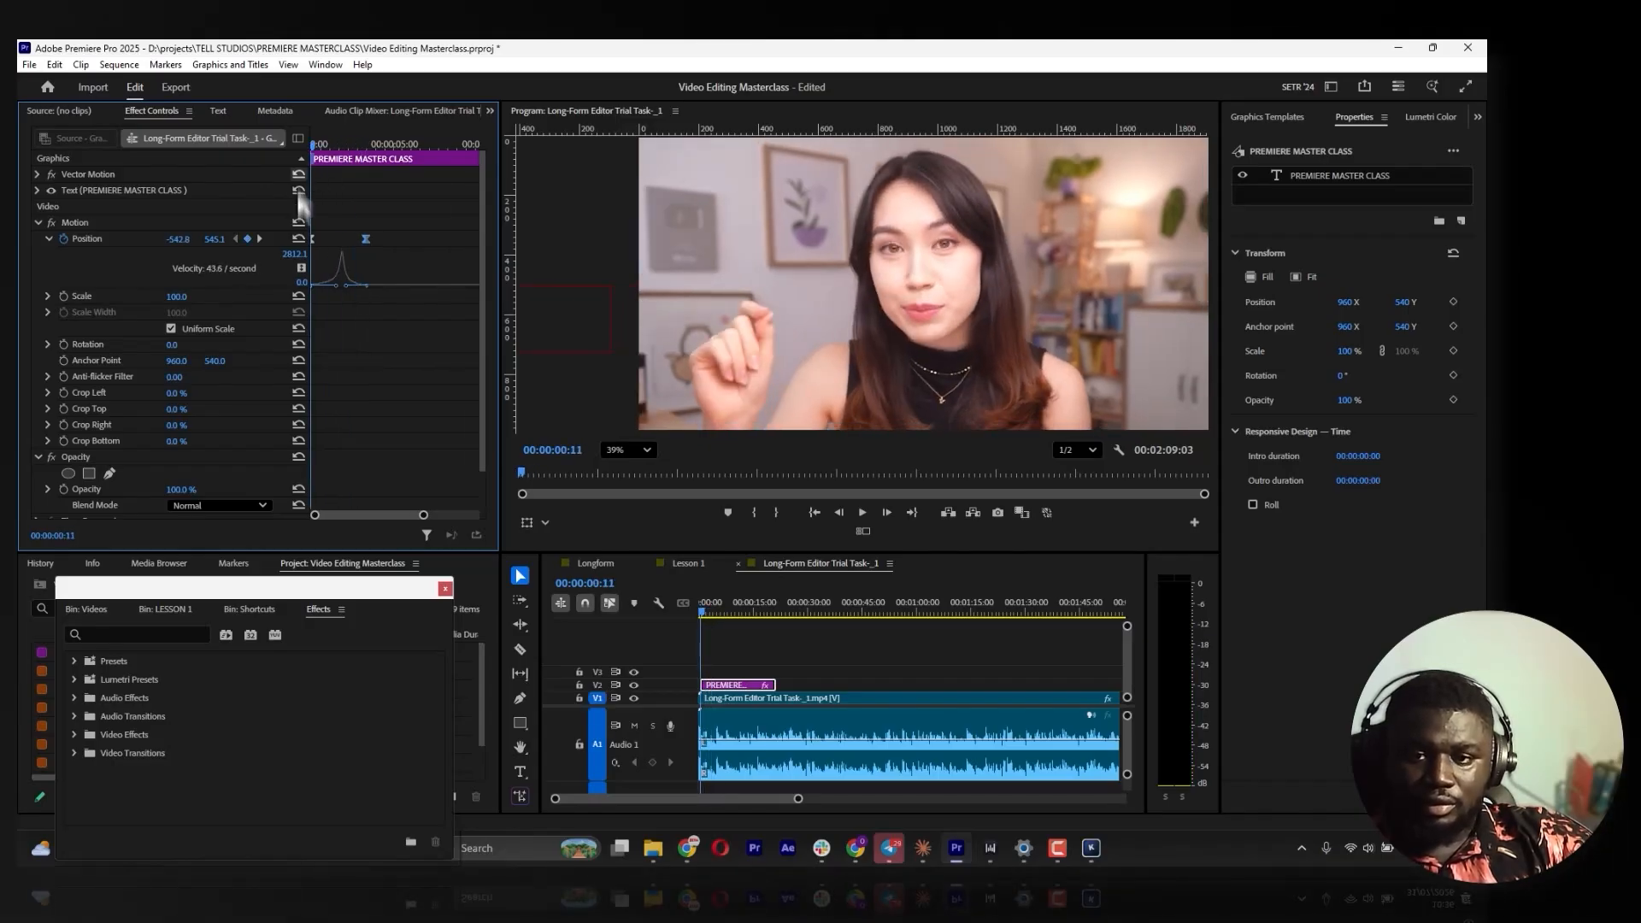
mouse_move(333, 285)
mouse_down()
mouse_move(321, 294)
mouse_move(357, 288)
mouse_up()
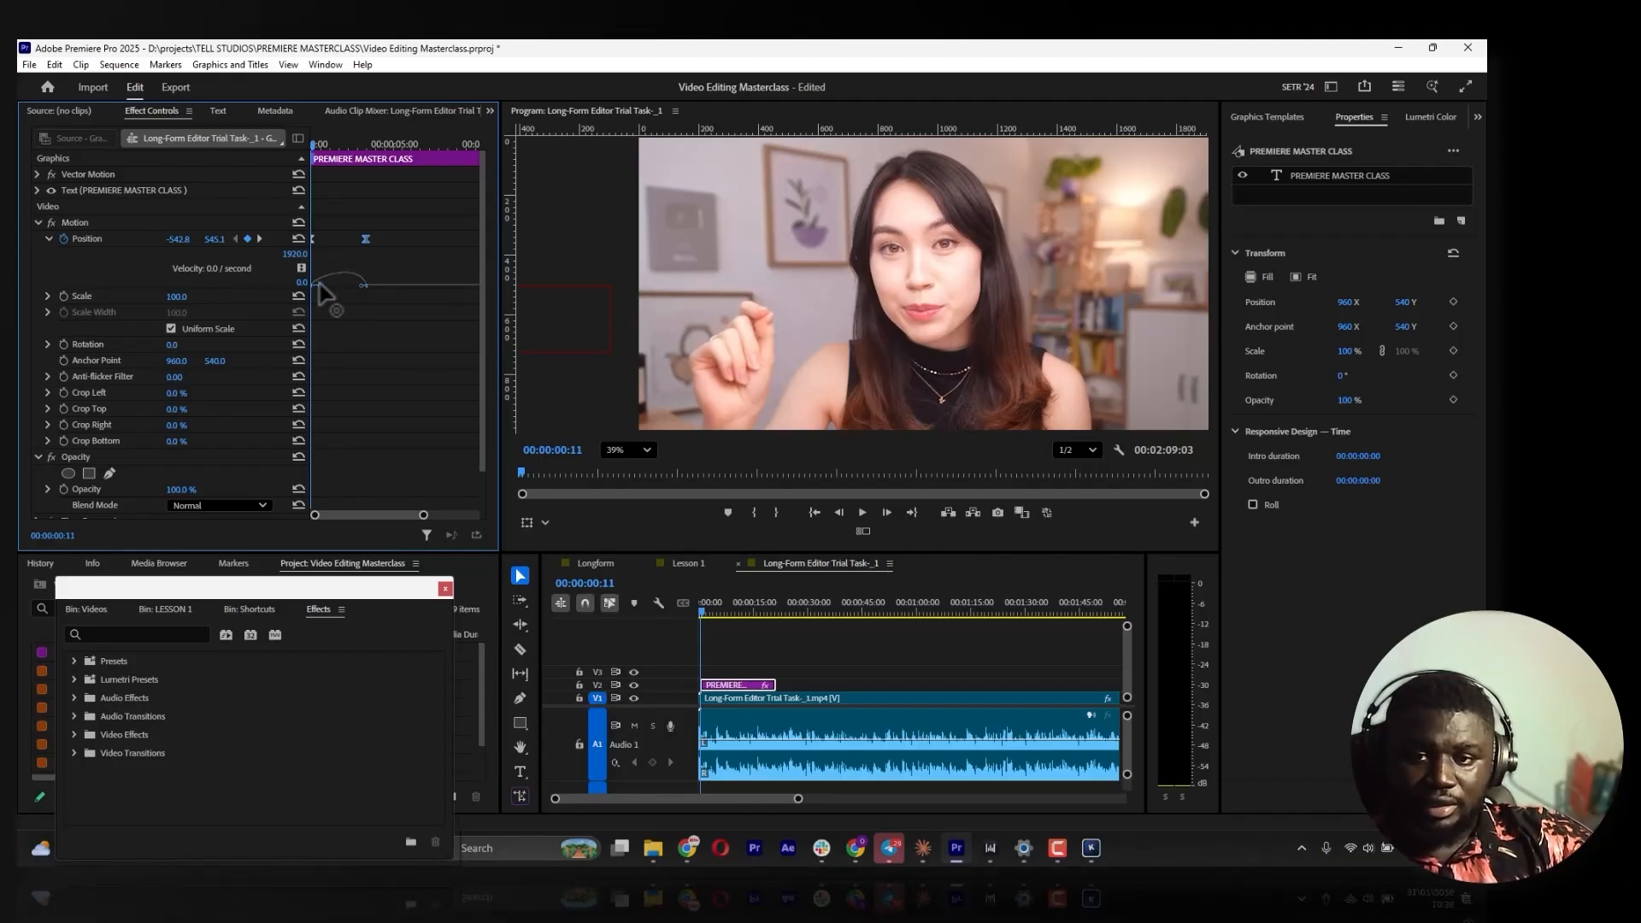
key(space)
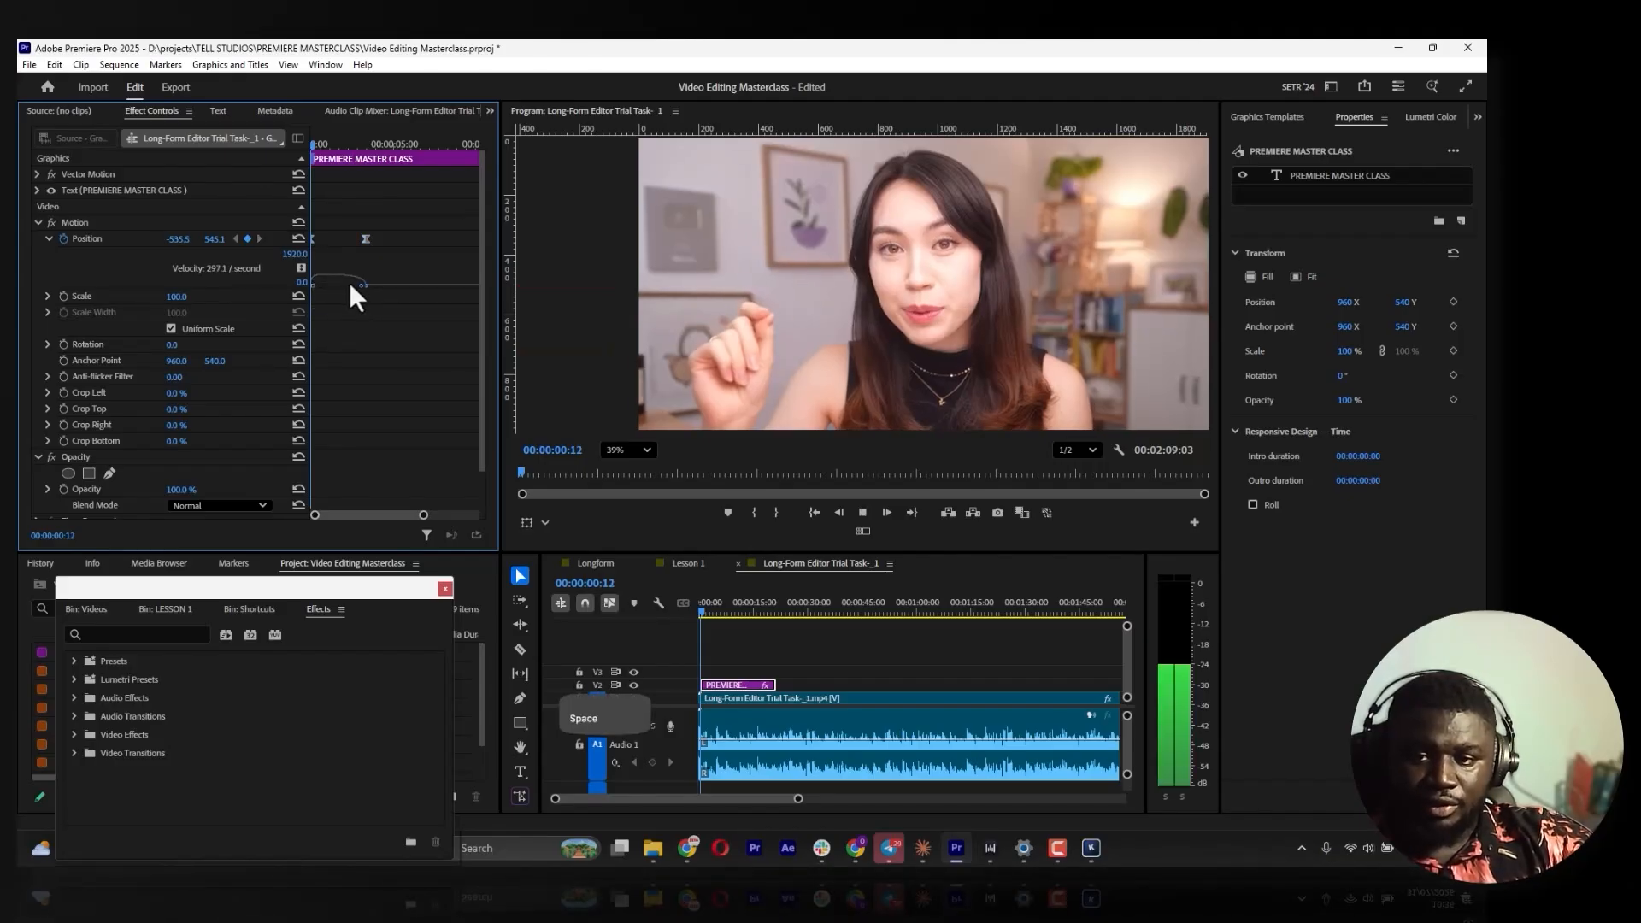
key(space)
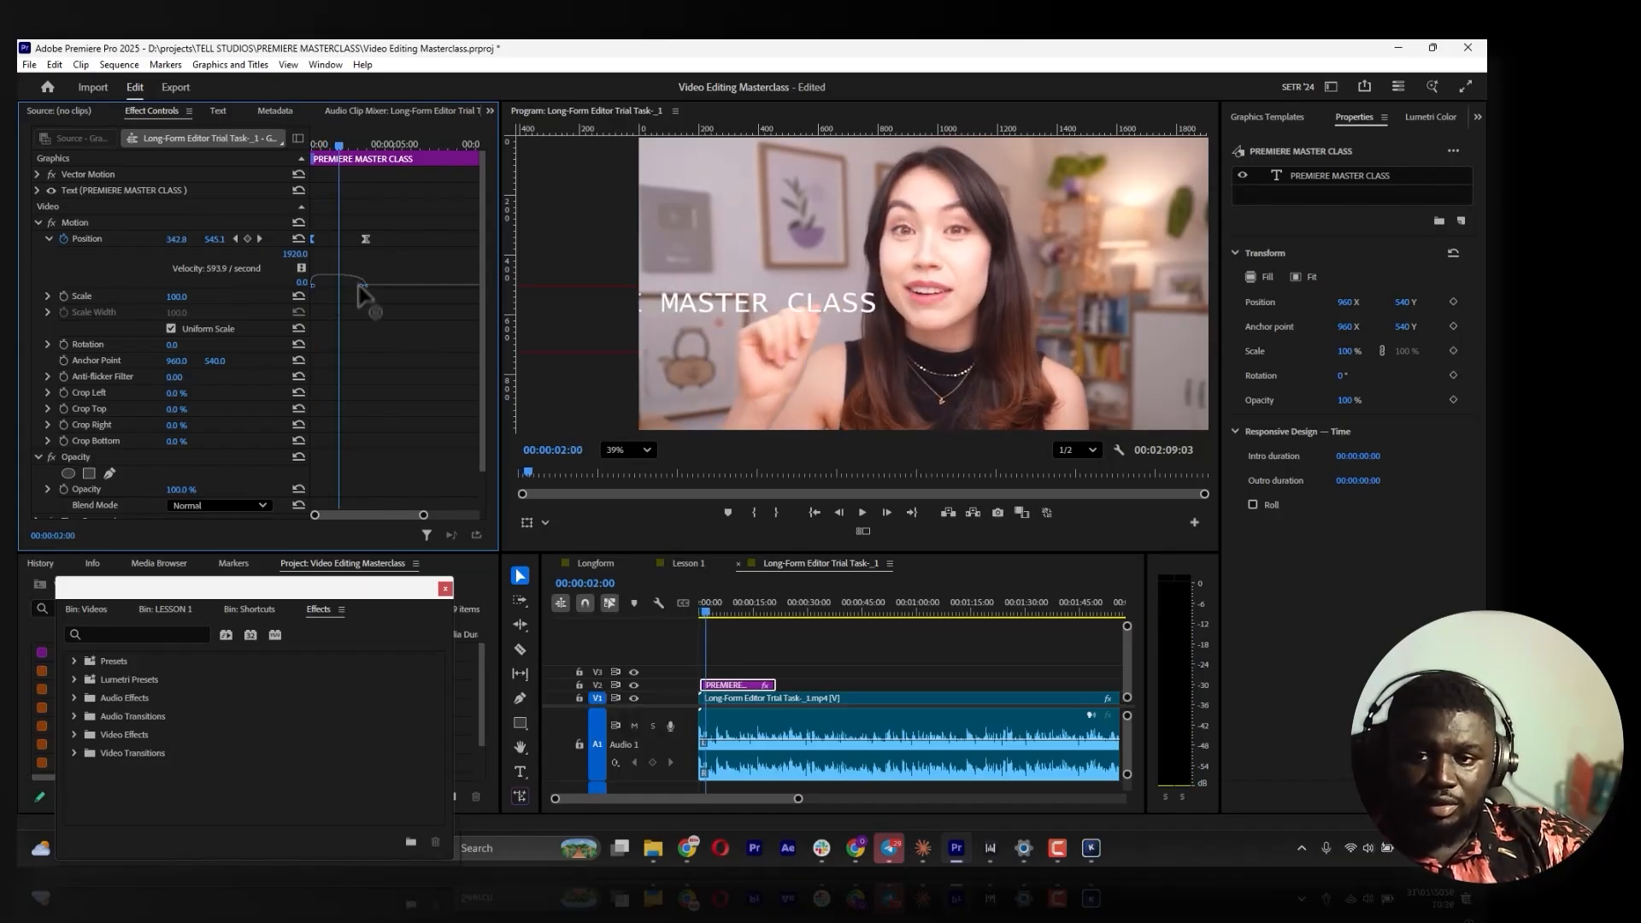
Reshape Position's velocity curve to start at peak speed and slow gradually into the second keyframe, then play the slide-in
drag(316, 280, 331, 287)
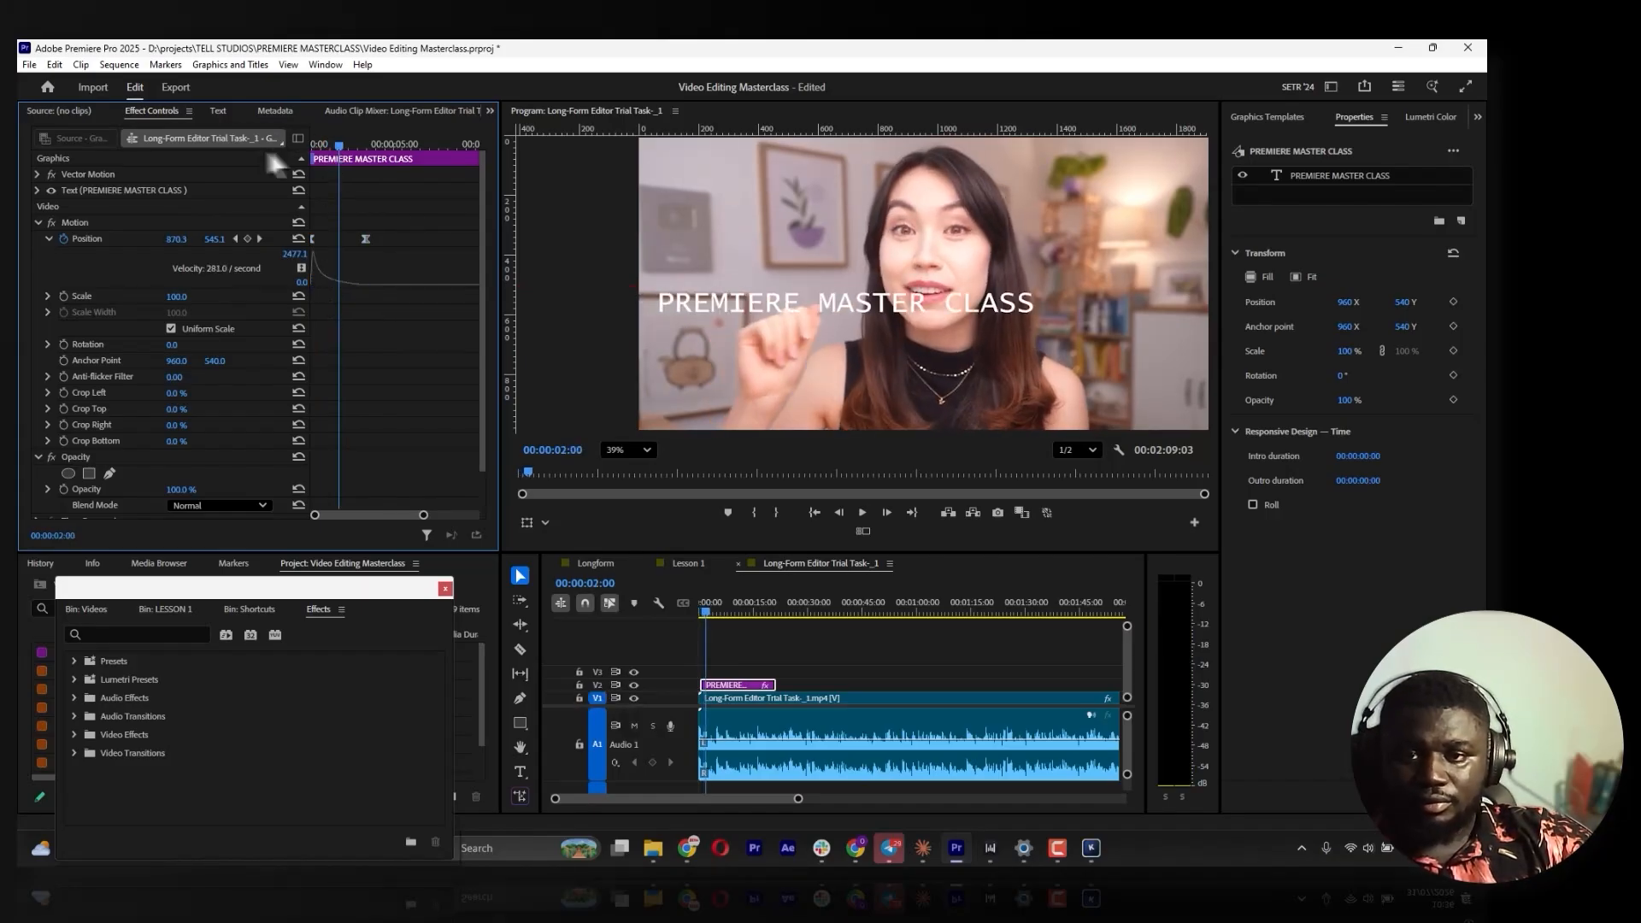
key(space)
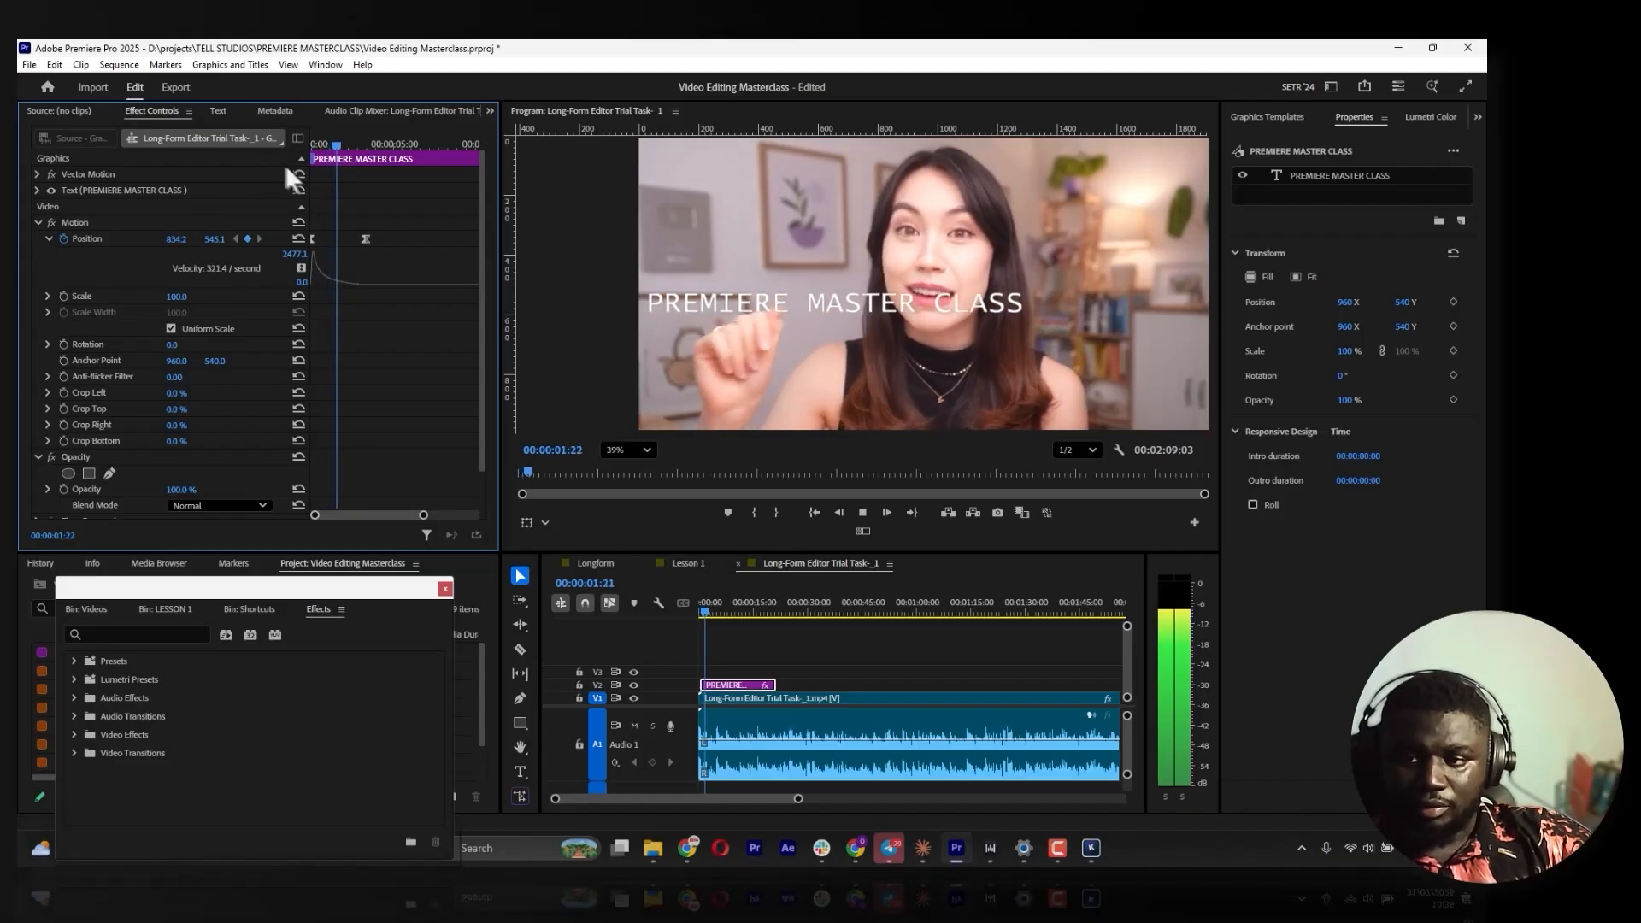
key(space)
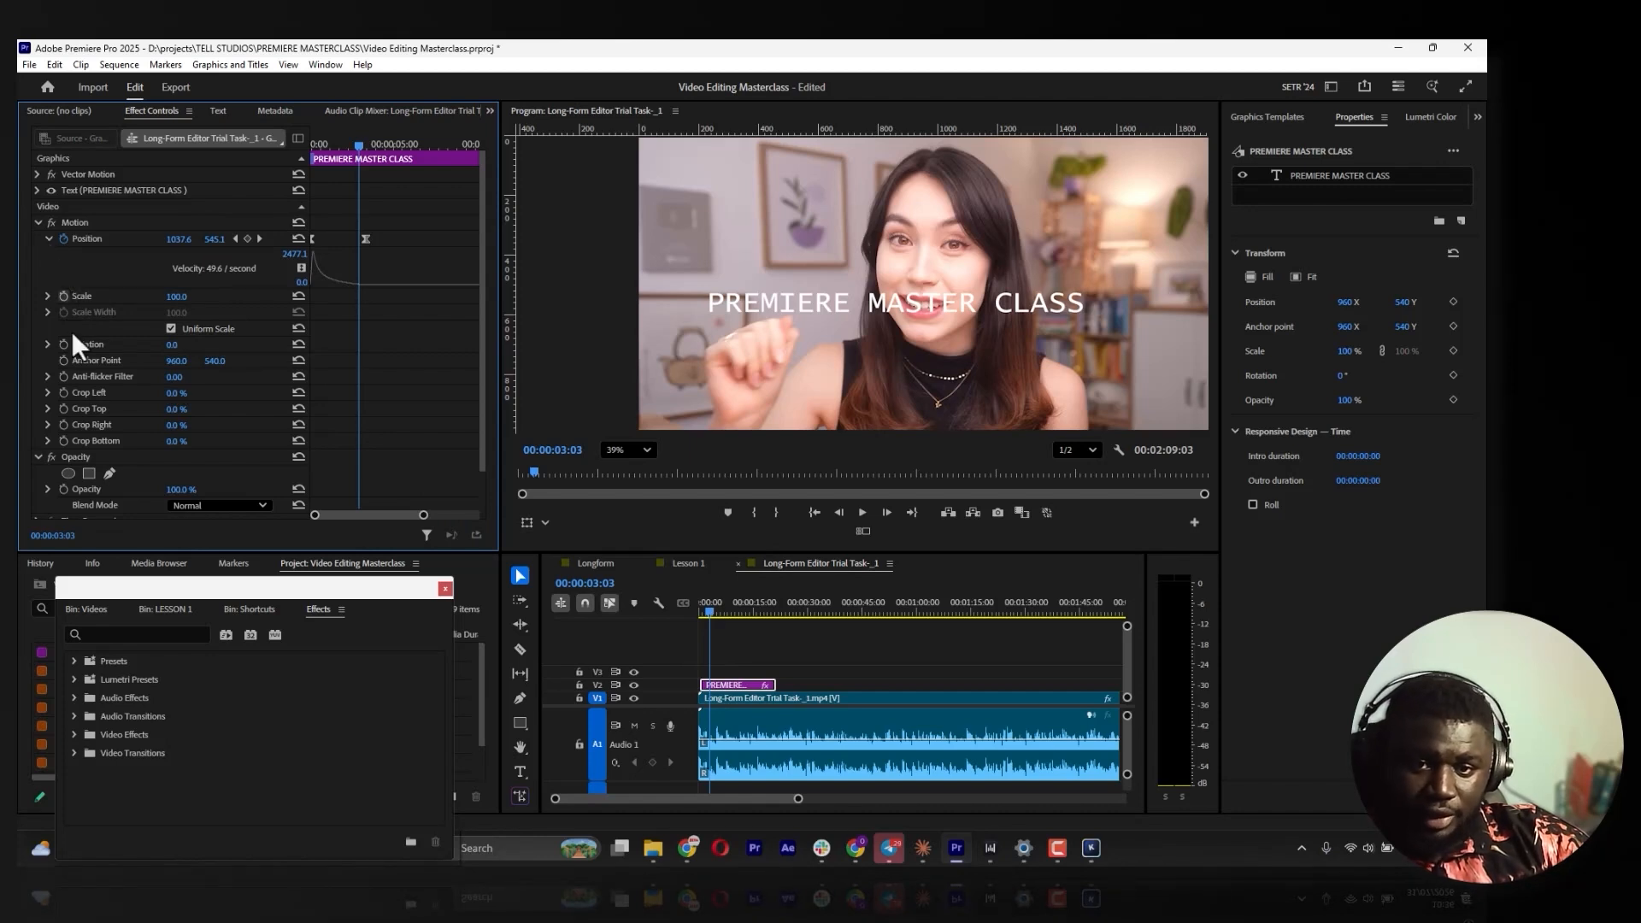
Keyframe the title's Scale from 54 at 00:00:00:11 to 100 at 00:00:03:03, and play the animation
click(64, 297)
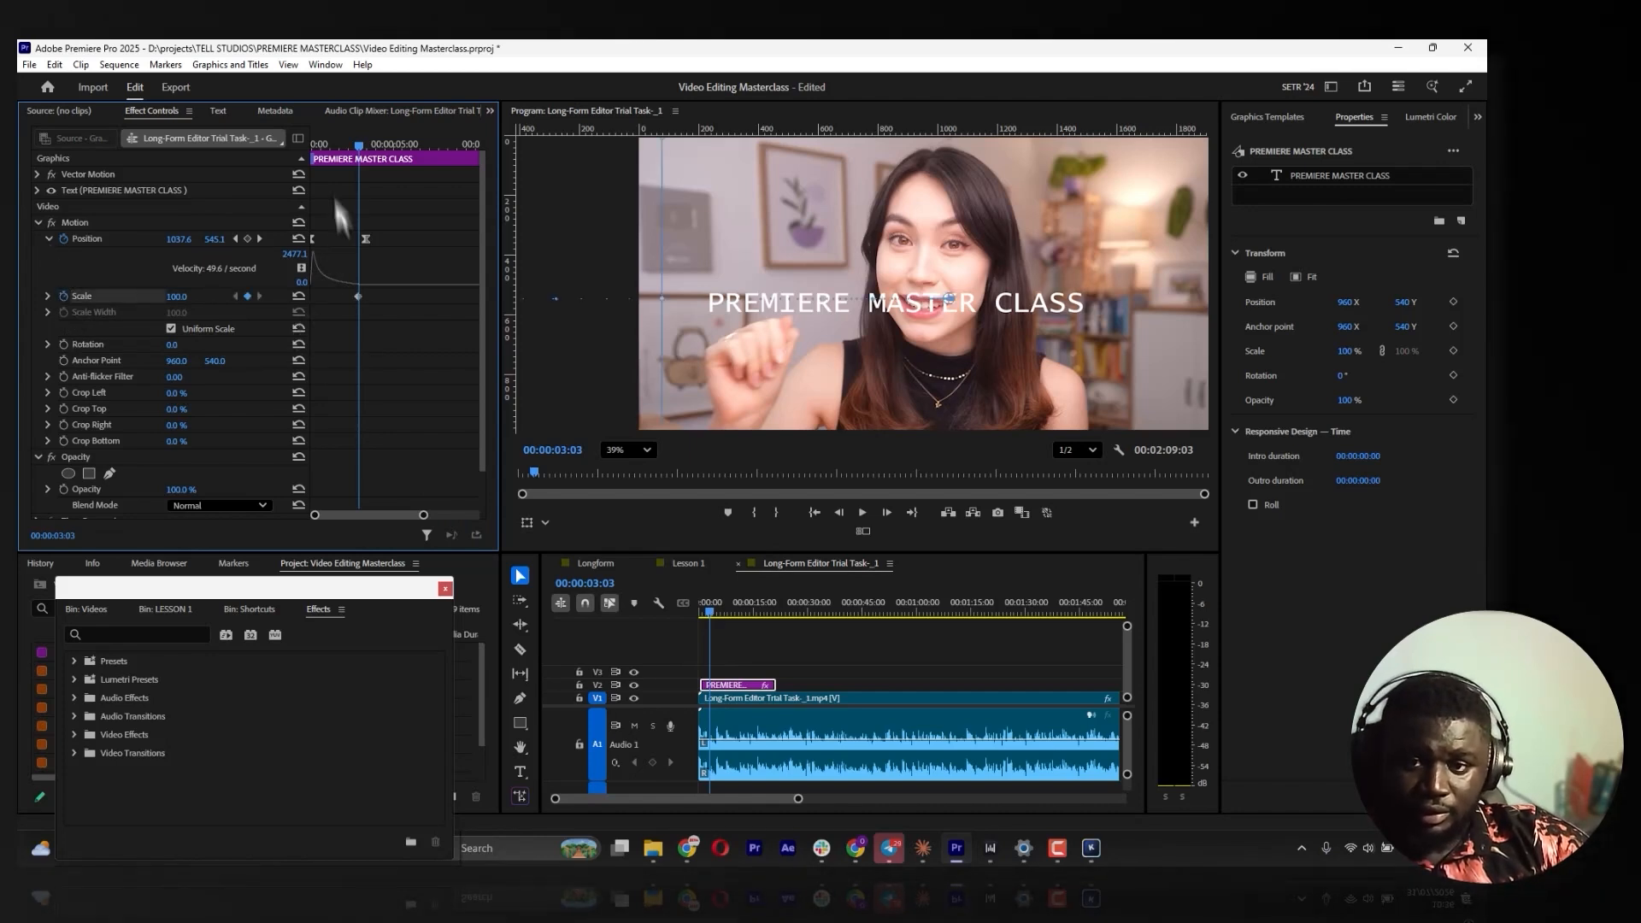
drag(359, 146, 311, 146)
drag(201, 312, 181, 300)
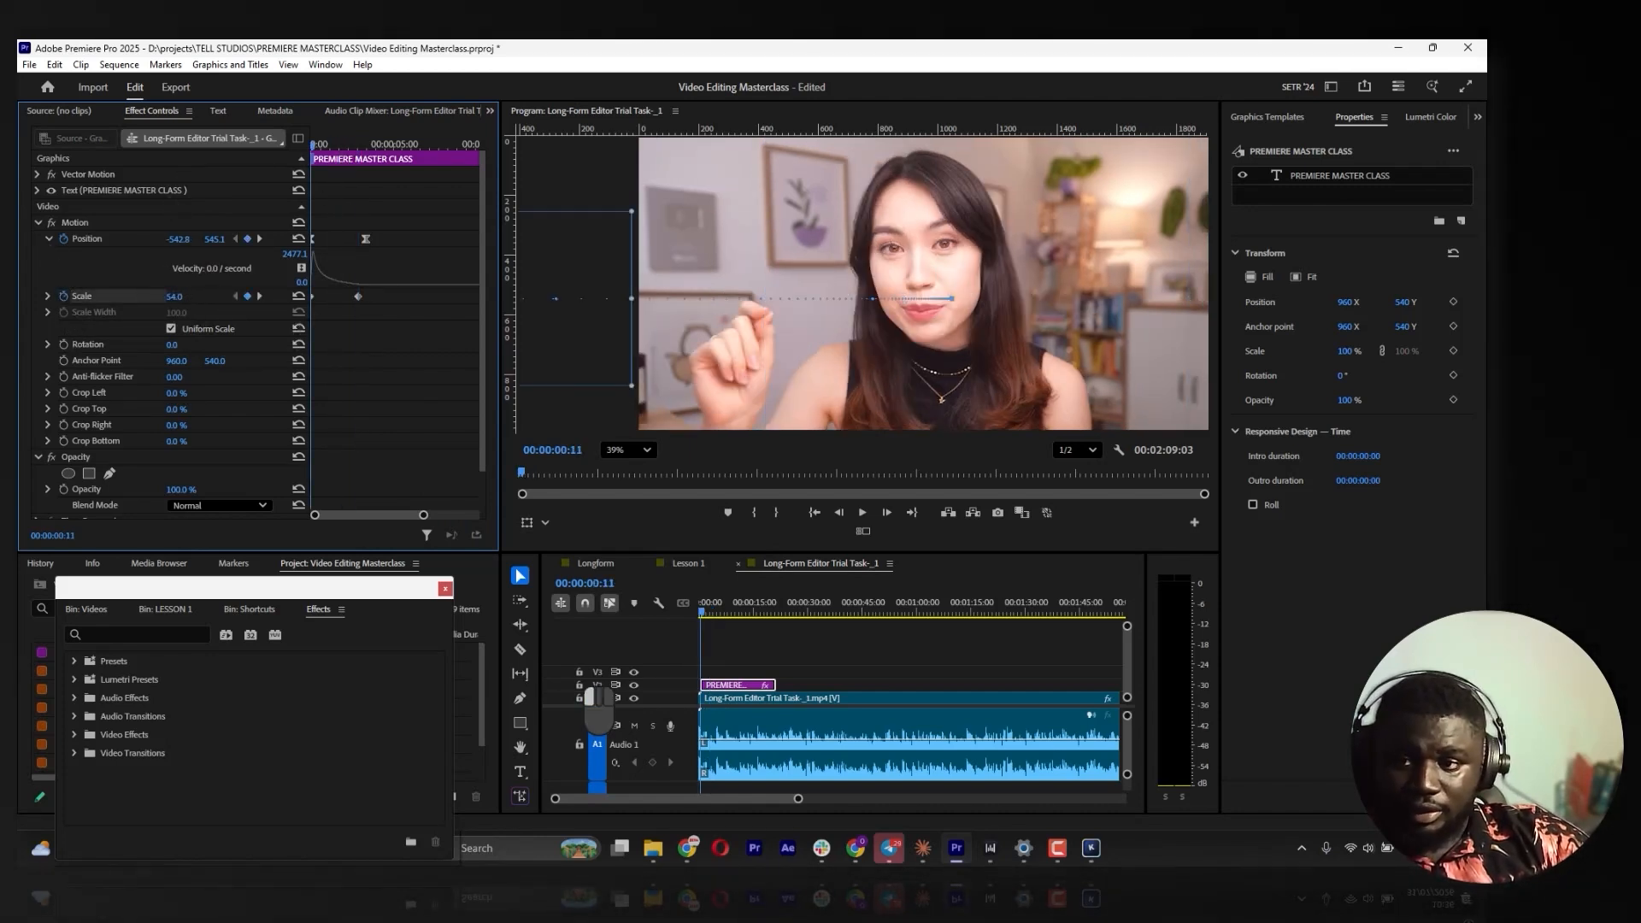
key(space)
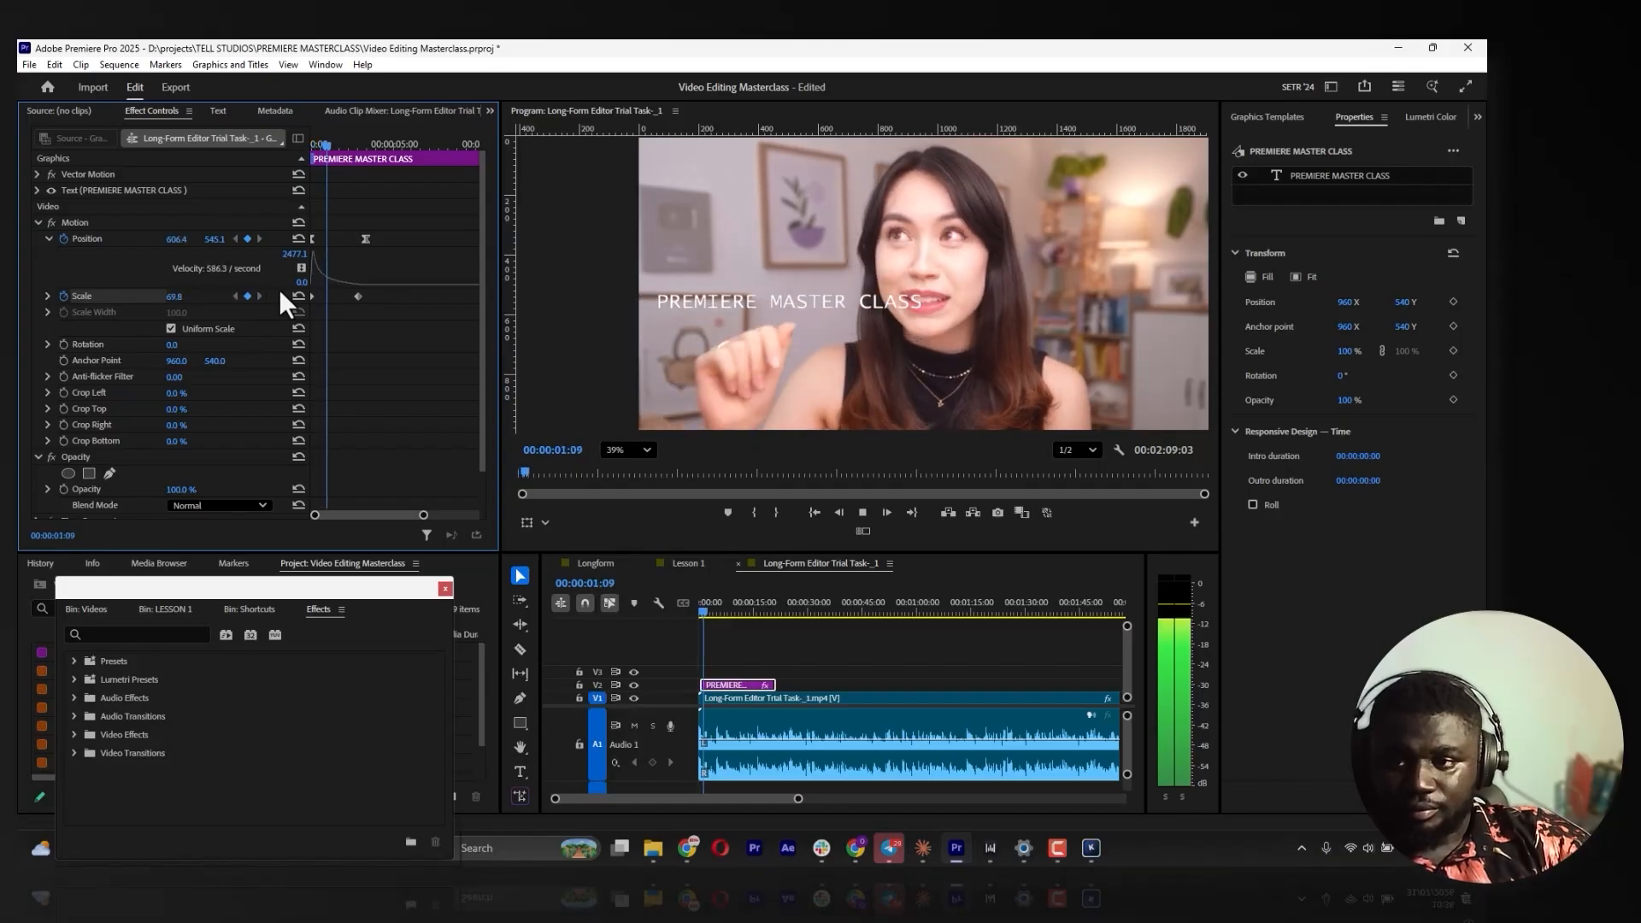
key(space)
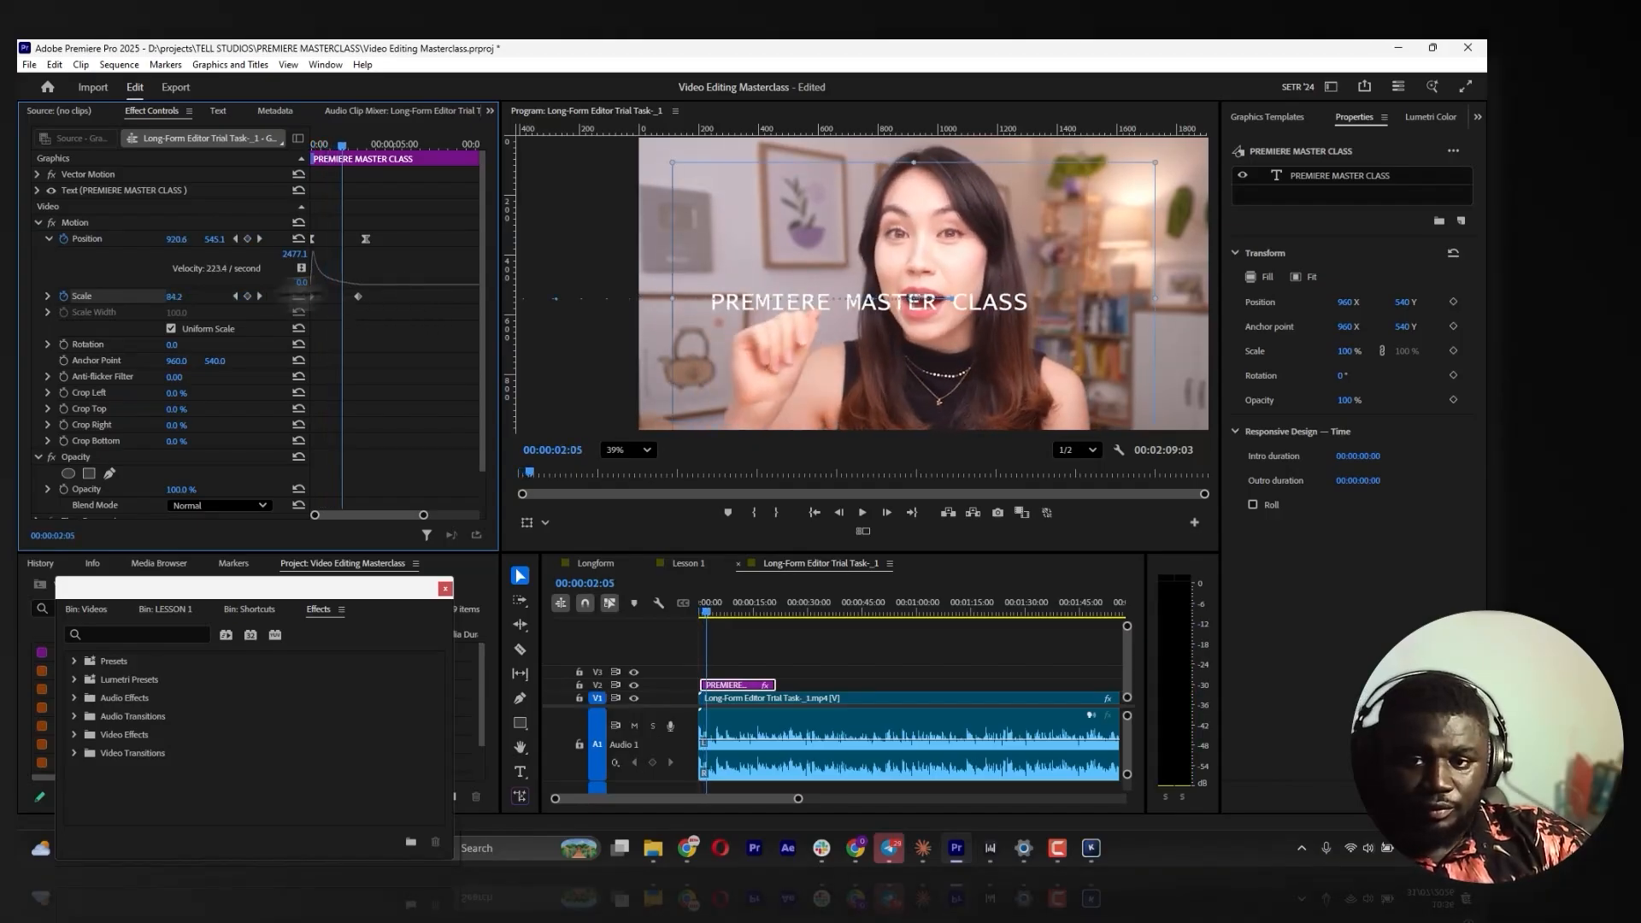
Ease the second Scale keyframe by lengthening its velocity handle toward the clip's start, and play the animation from the beginning
click(48, 296)
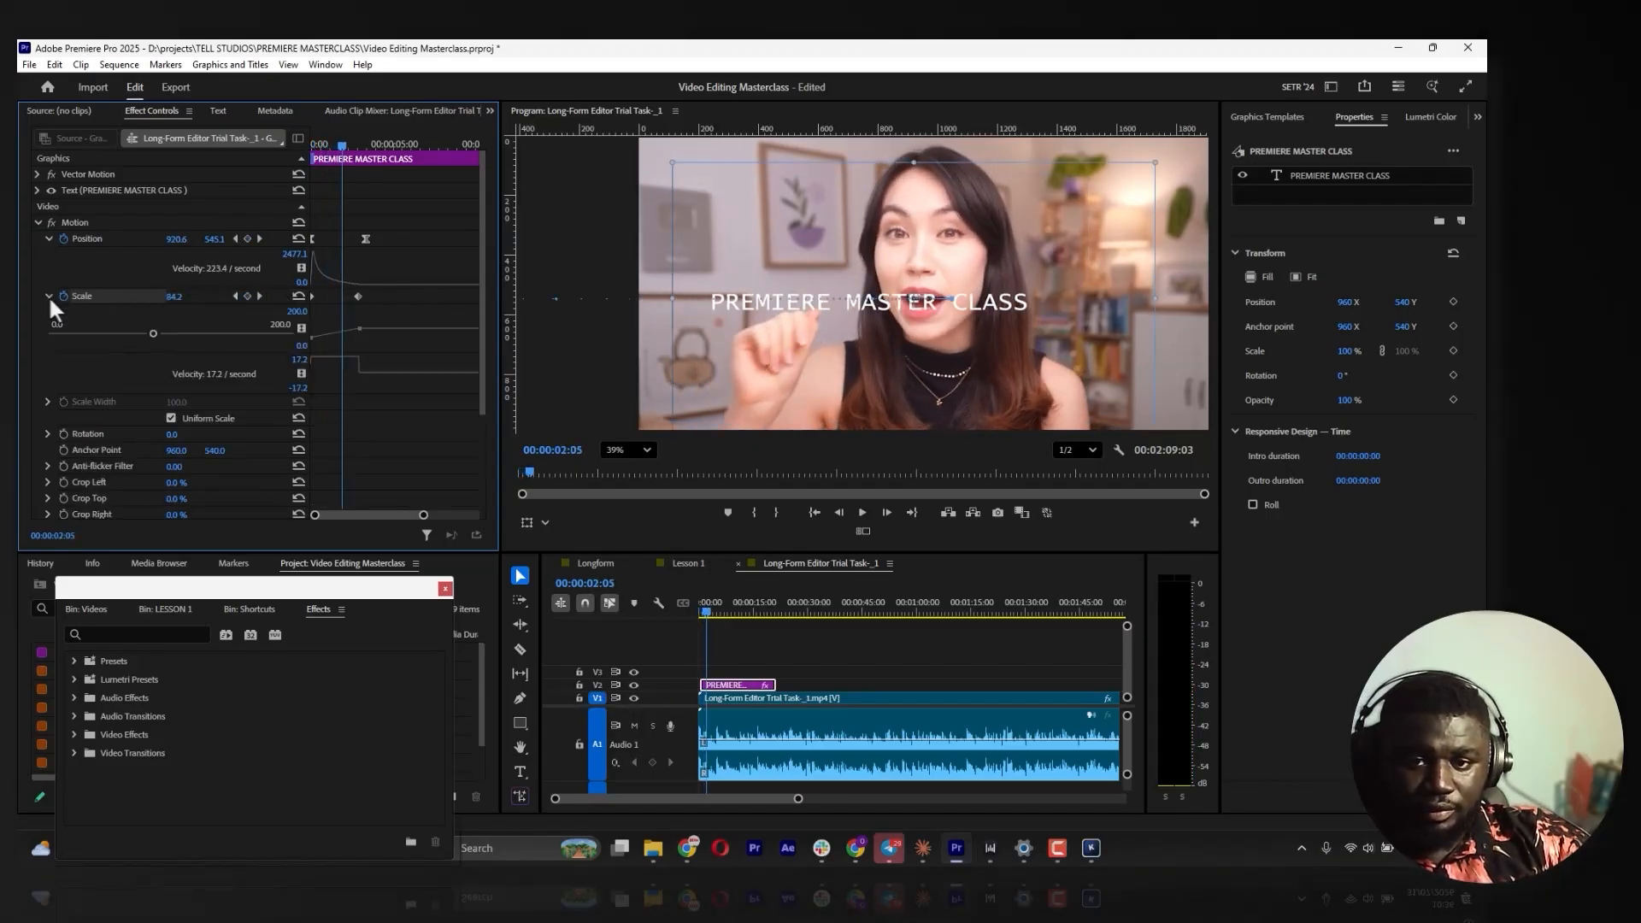
click(357, 296)
drag(354, 365, 336, 369)
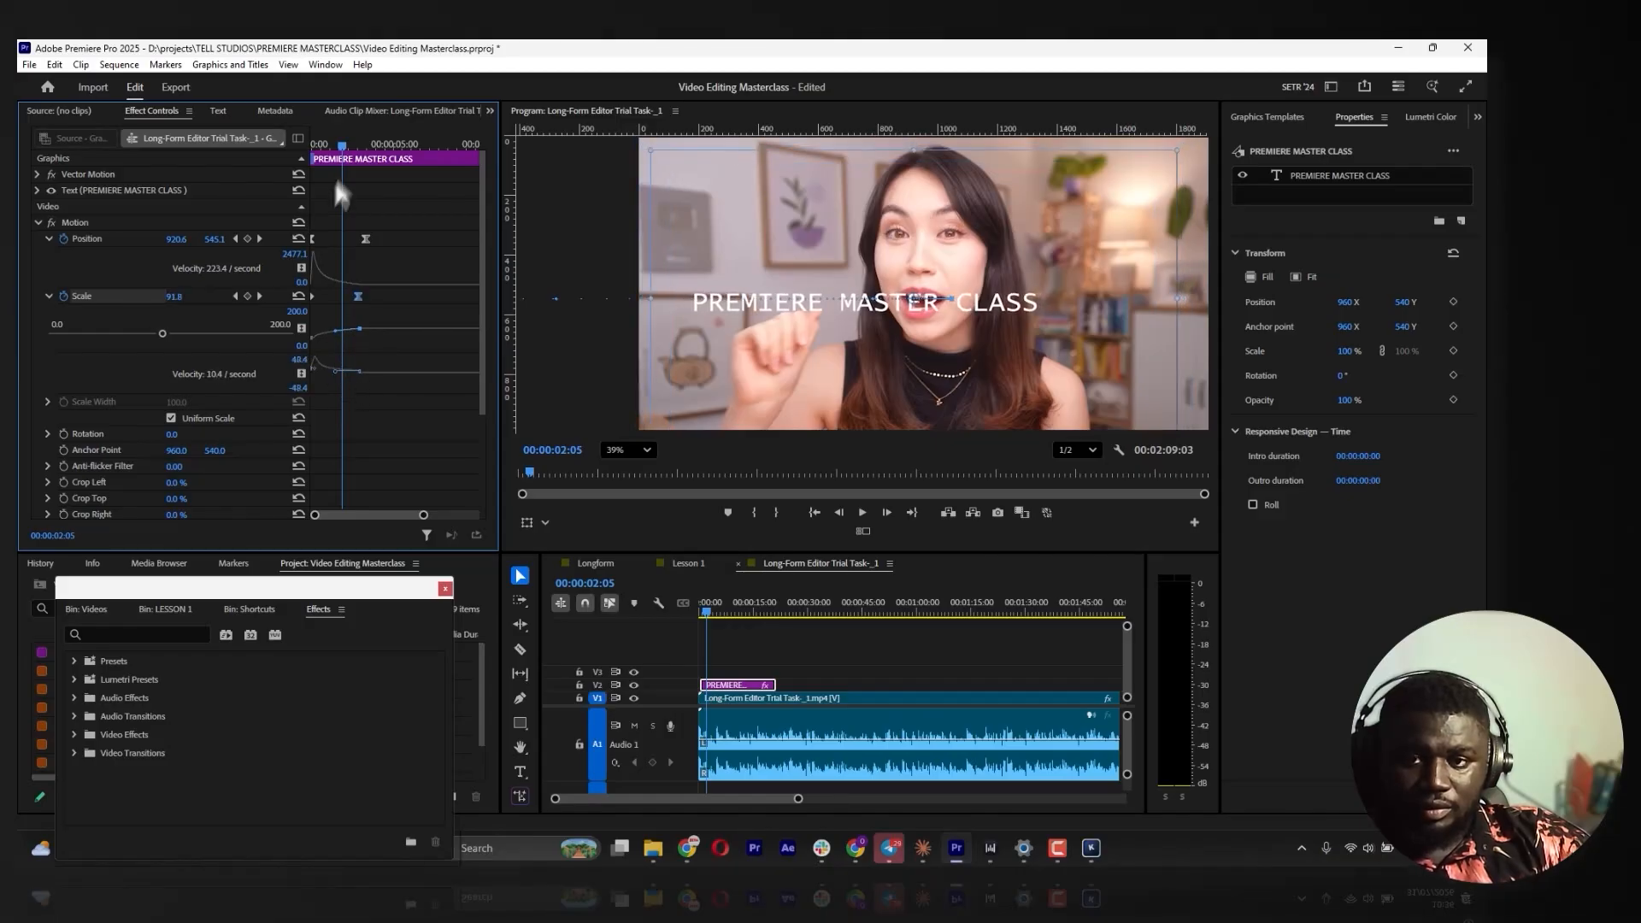
key(Home)
key(space)
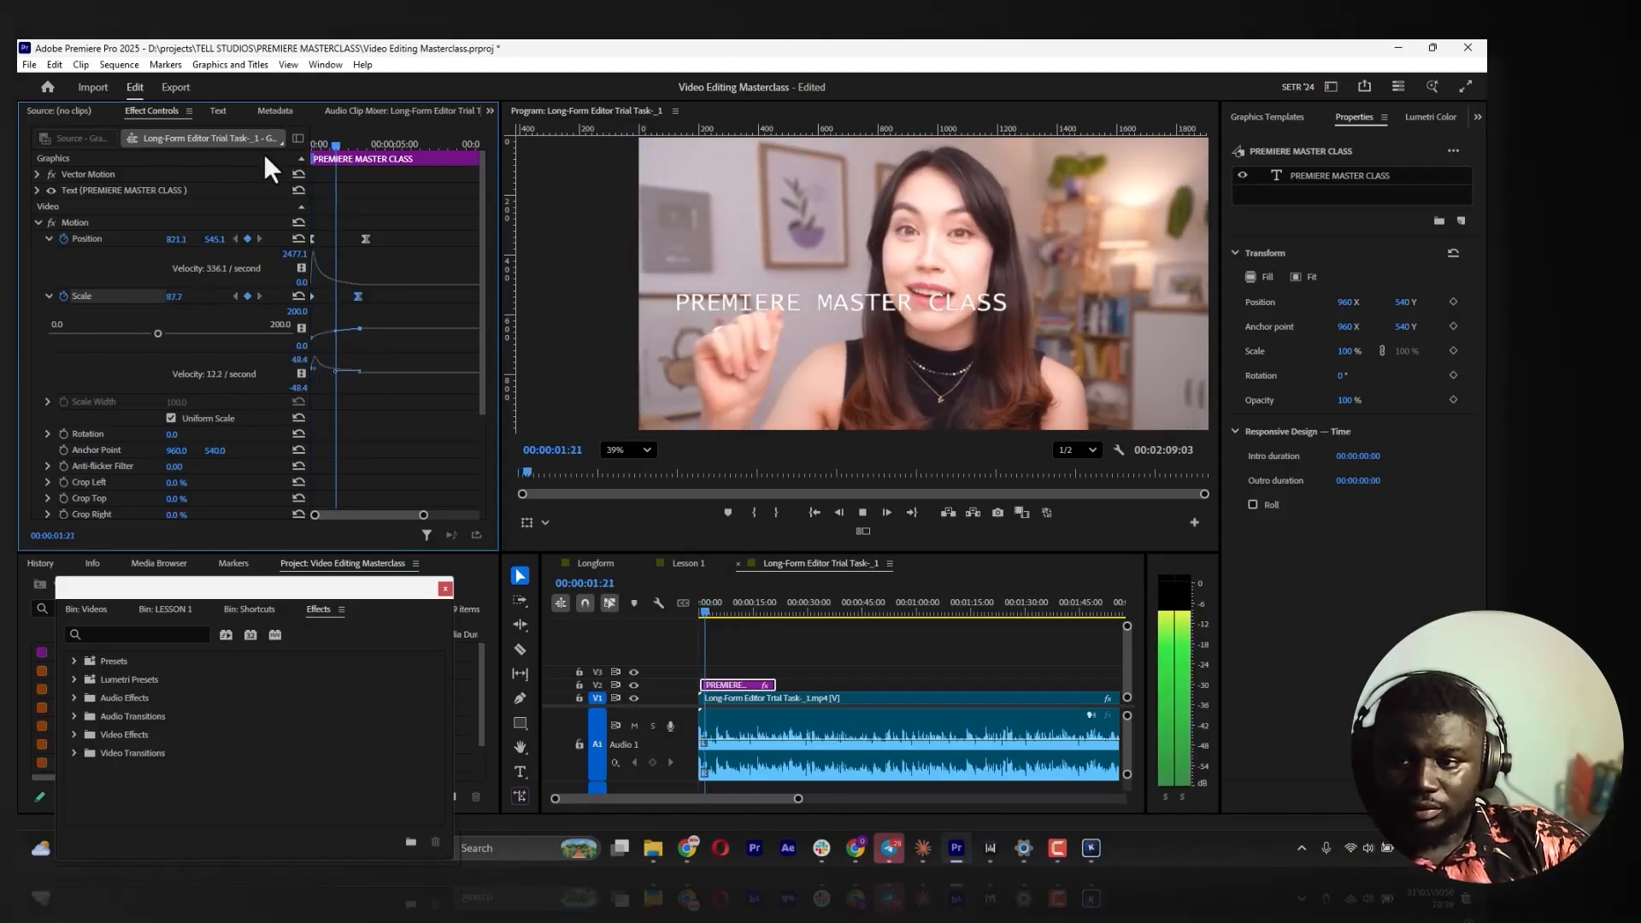
key(space)
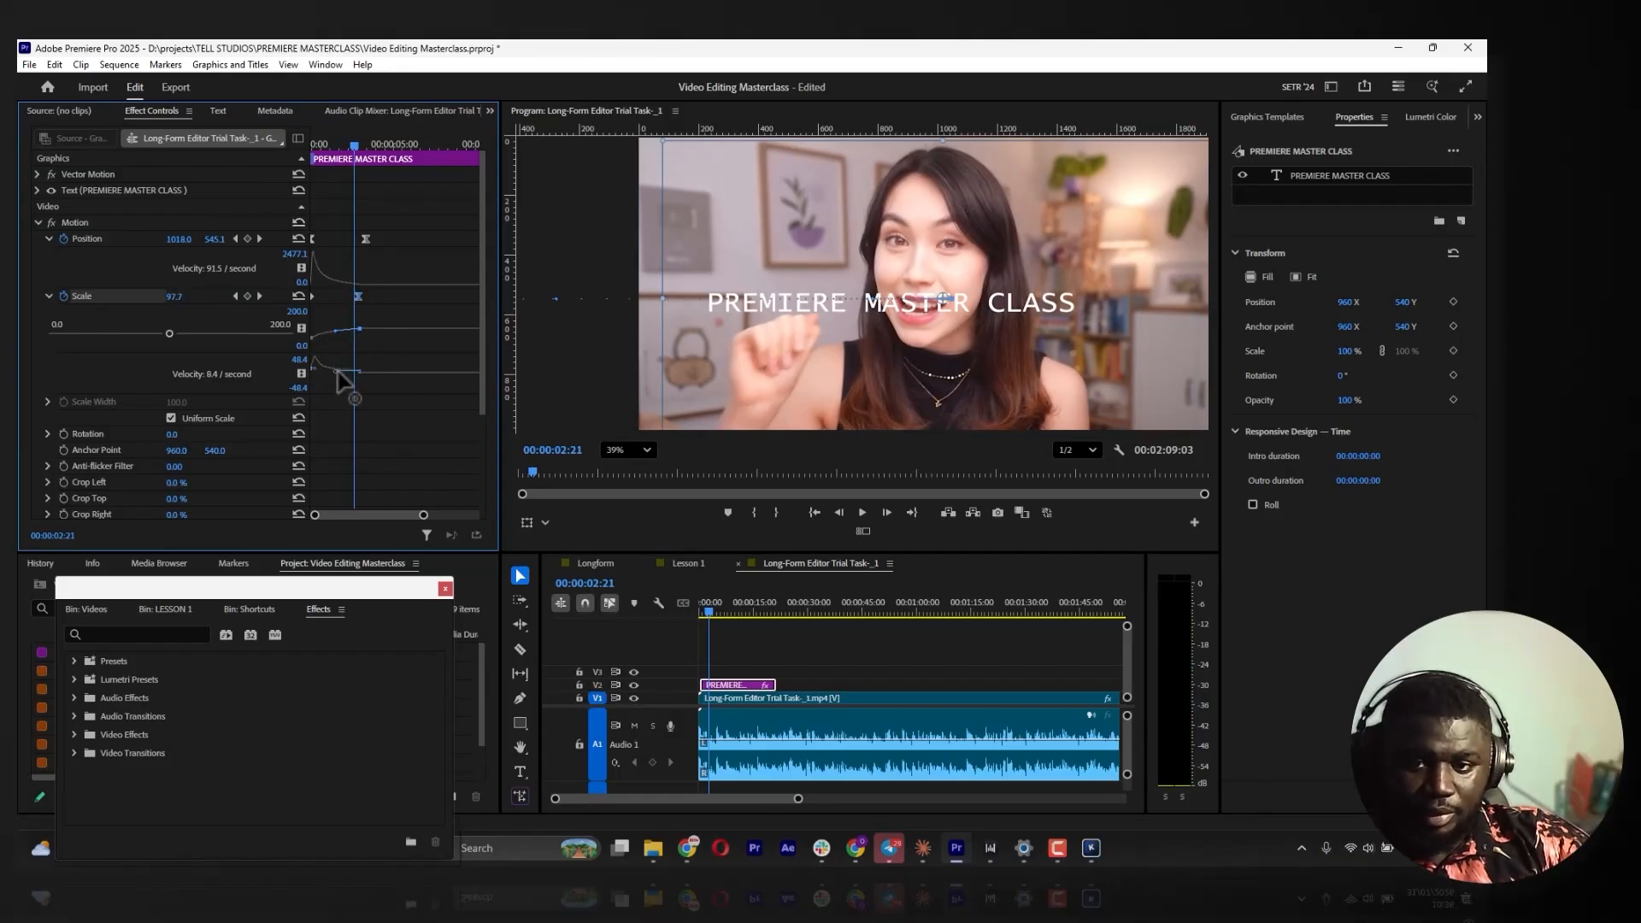
Reshape Scale's velocity curve so the growth starts slowly and peaks near the second keyframe, and replay the title from its start
mouse_move(338, 371)
mouse_down()
mouse_move(352, 366)
mouse_move(327, 372)
mouse_up()
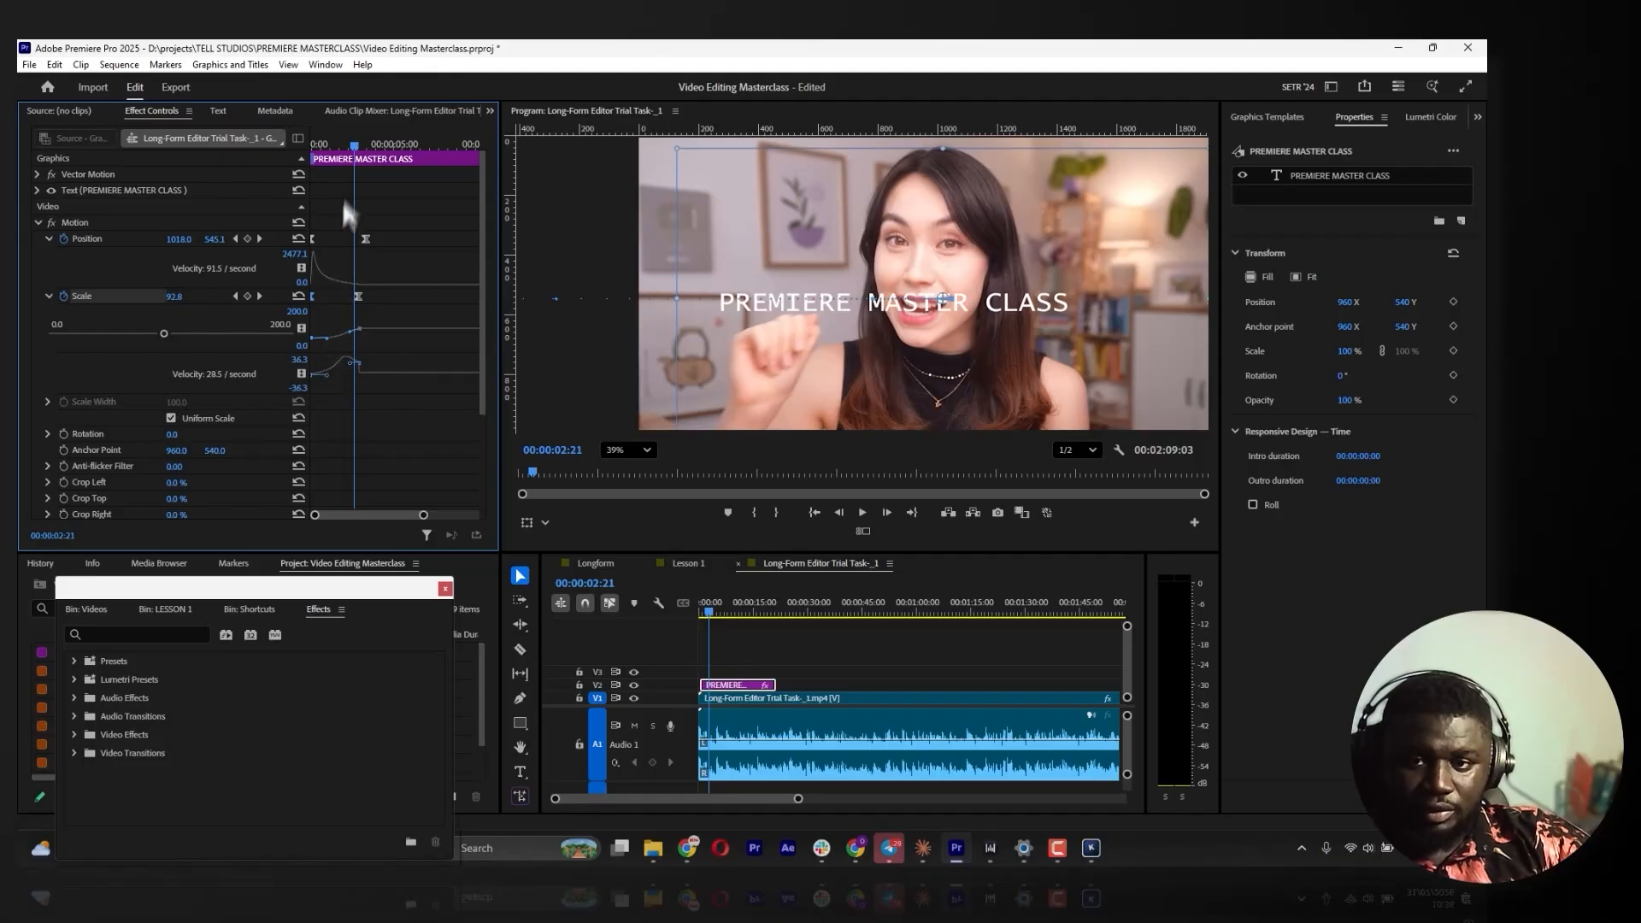
drag(354, 145, 260, 146)
key(space)
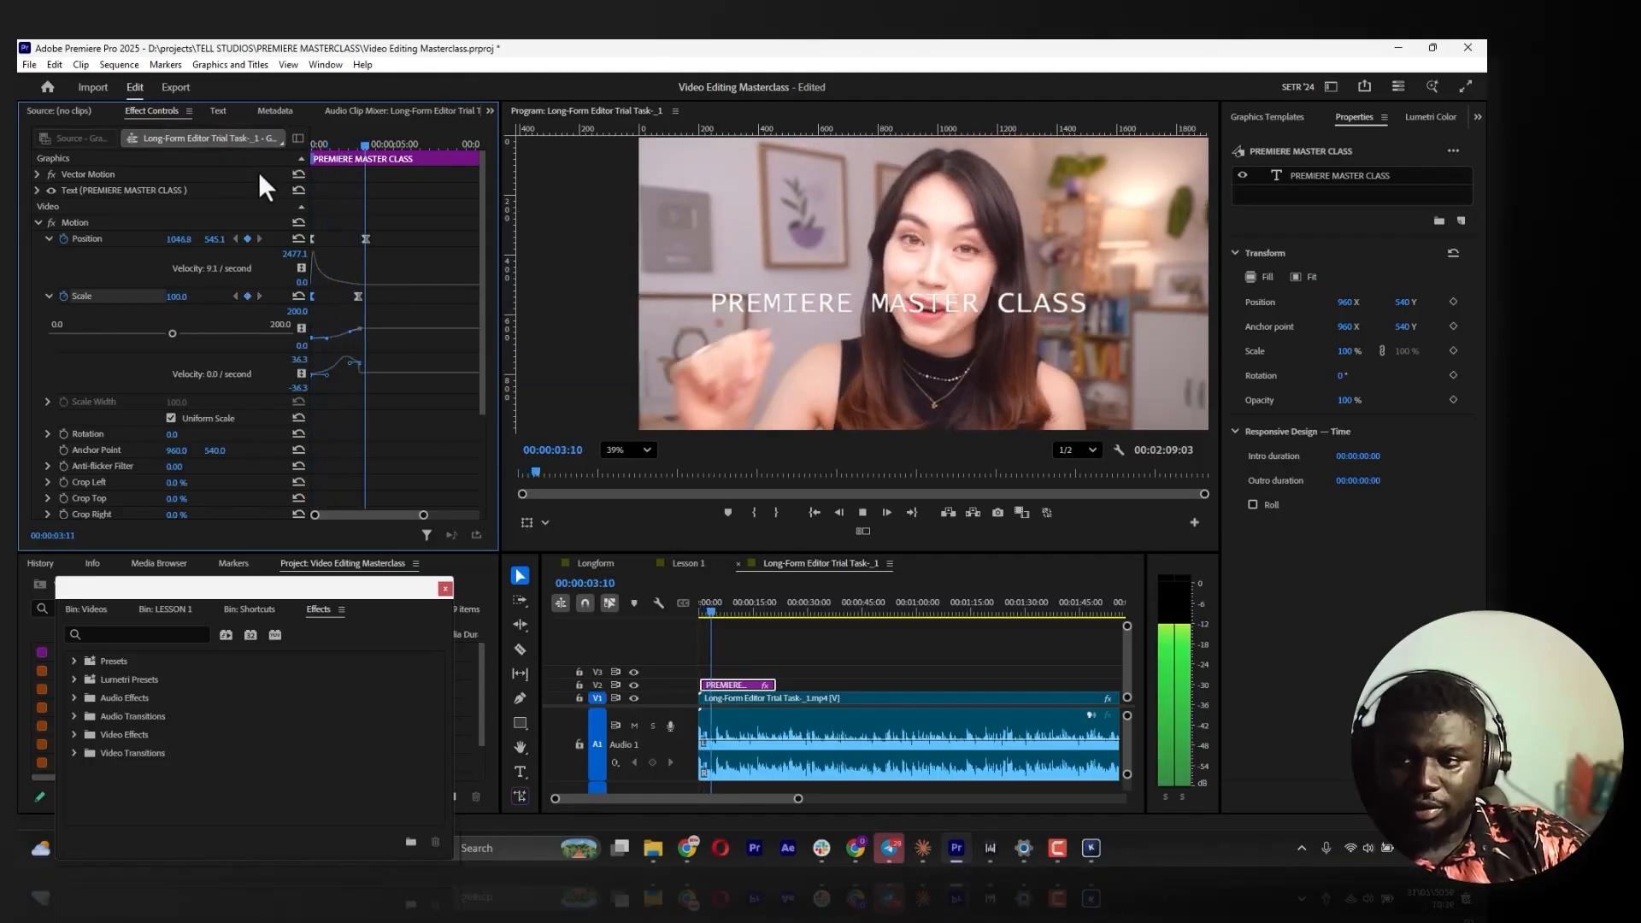
key(space)
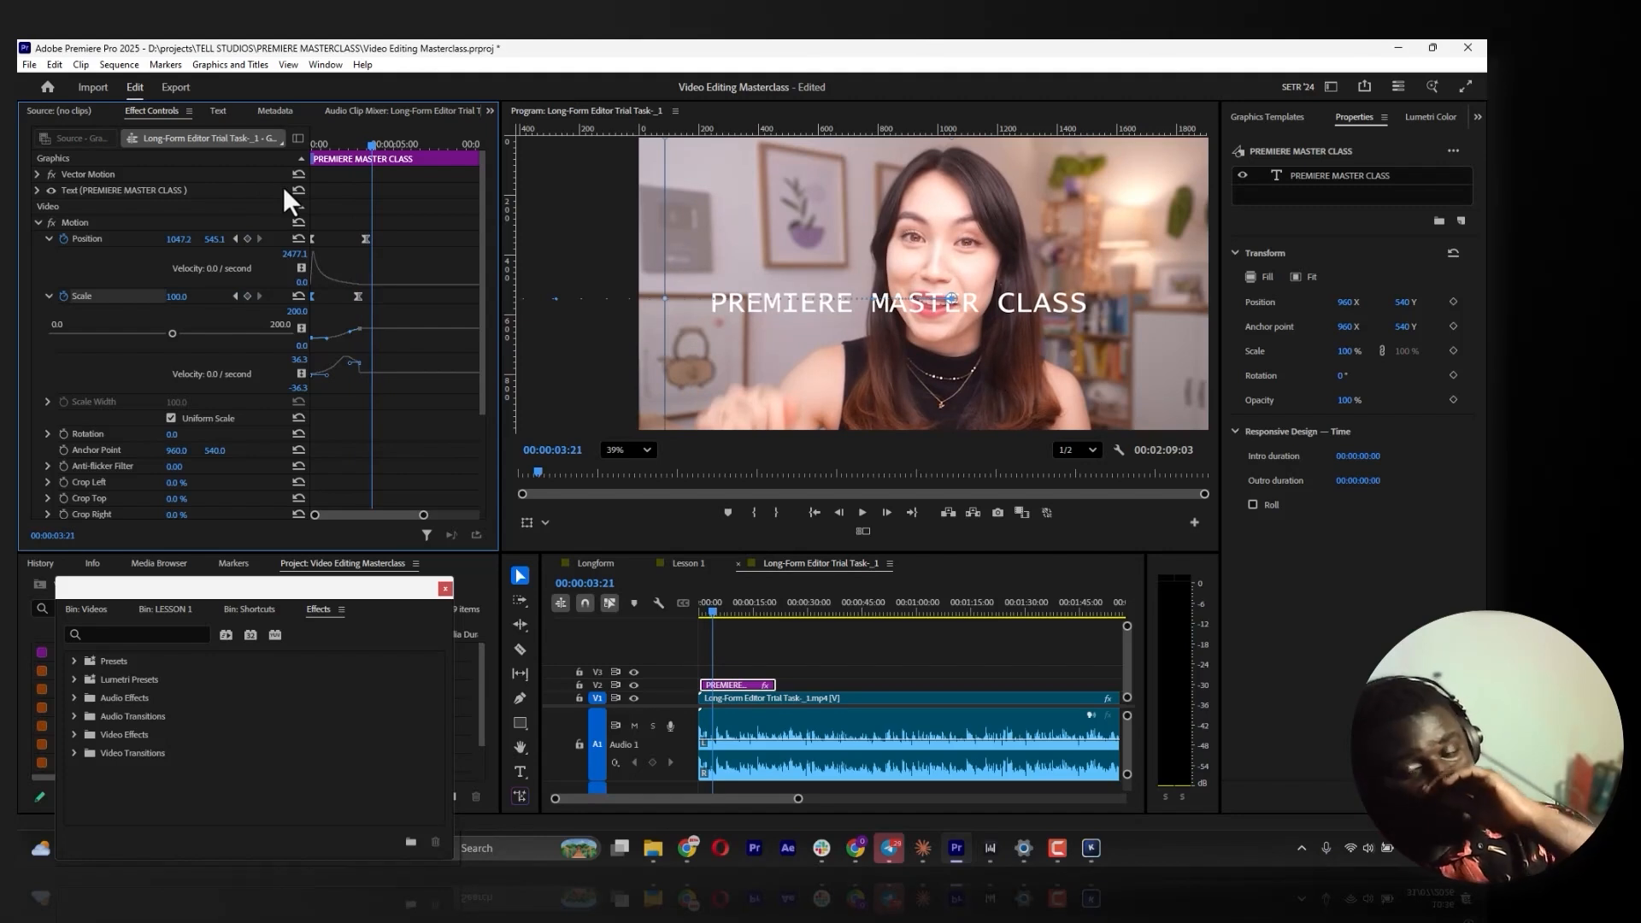
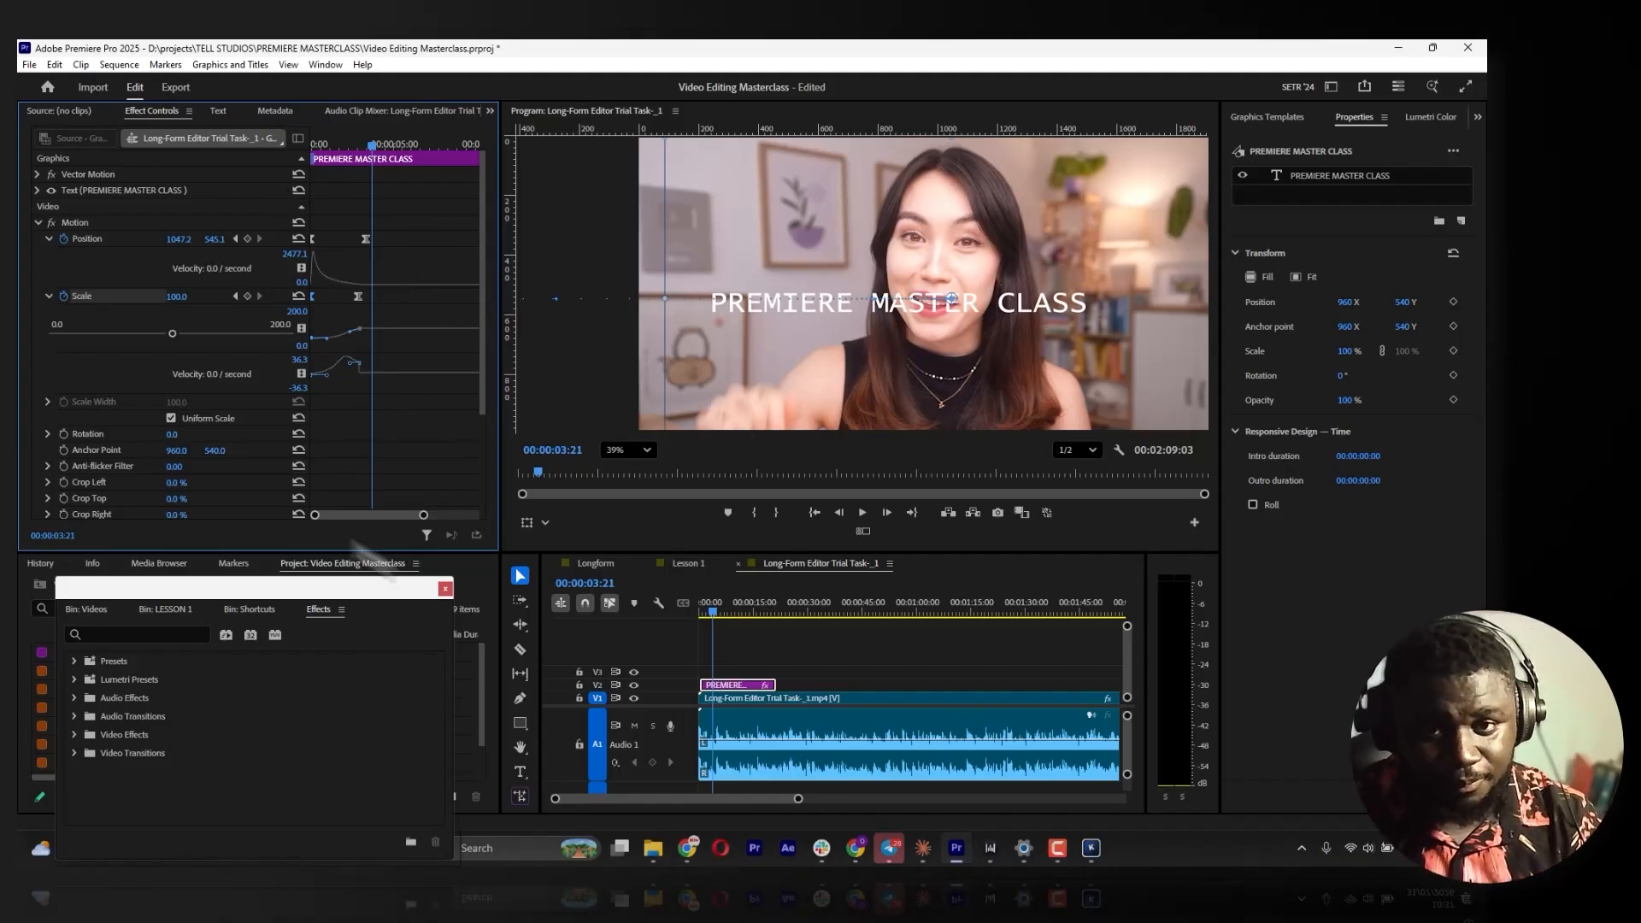
Collapse the title's Motion properties, shift the floating Effects panel upward, and select the video clip on V1
drag(329, 615, 361, 571)
click(38, 222)
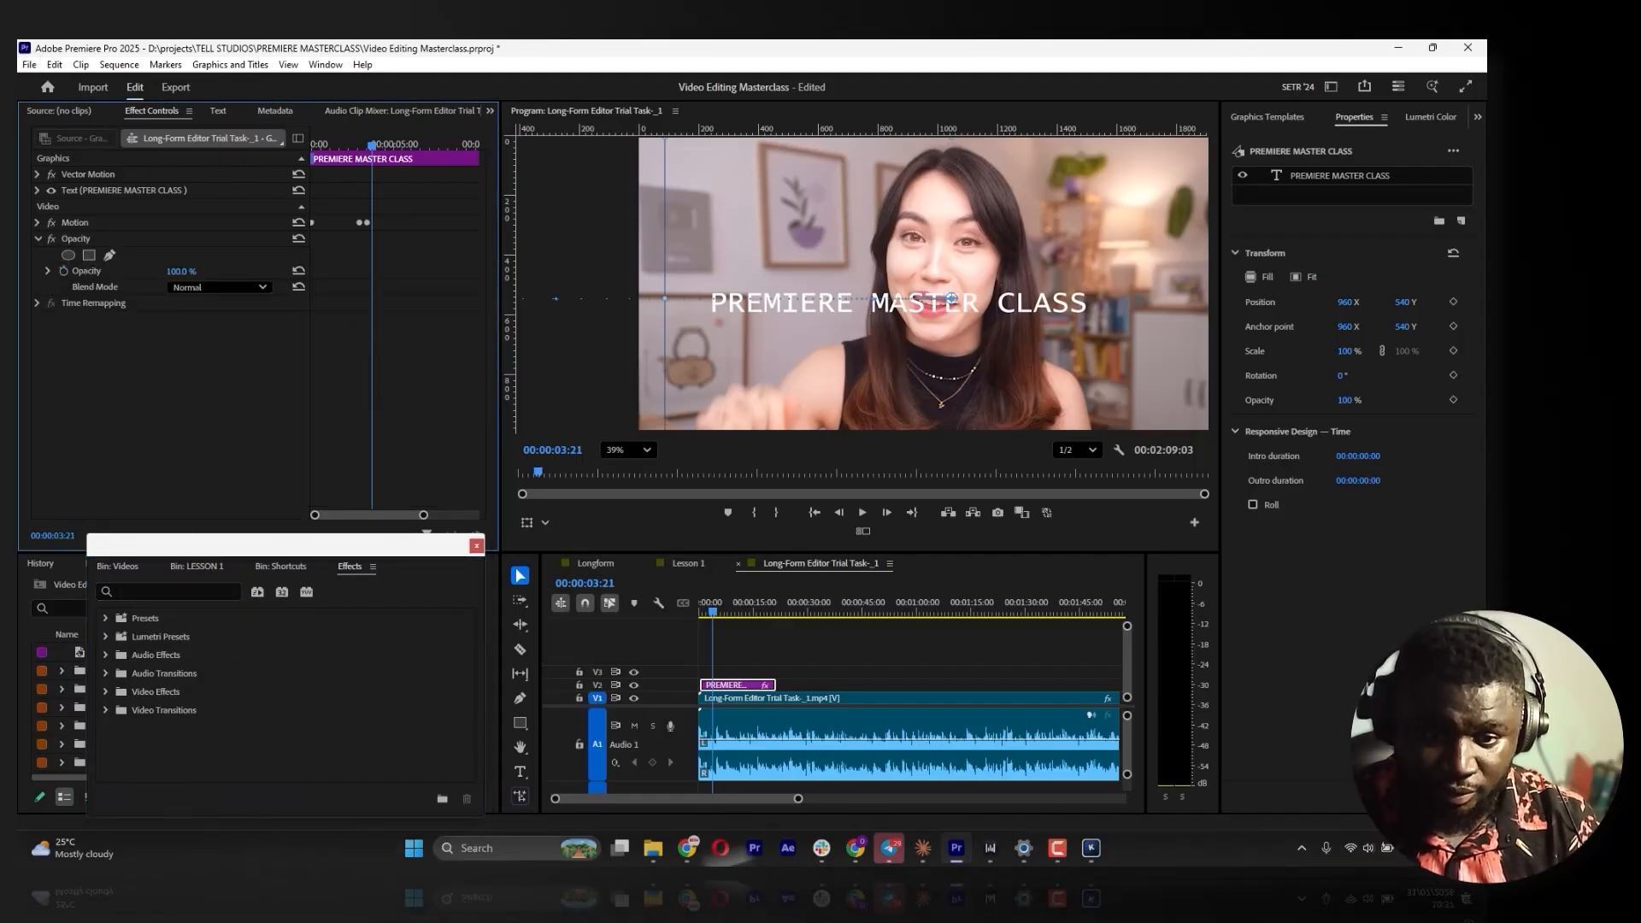
click(235, 590)
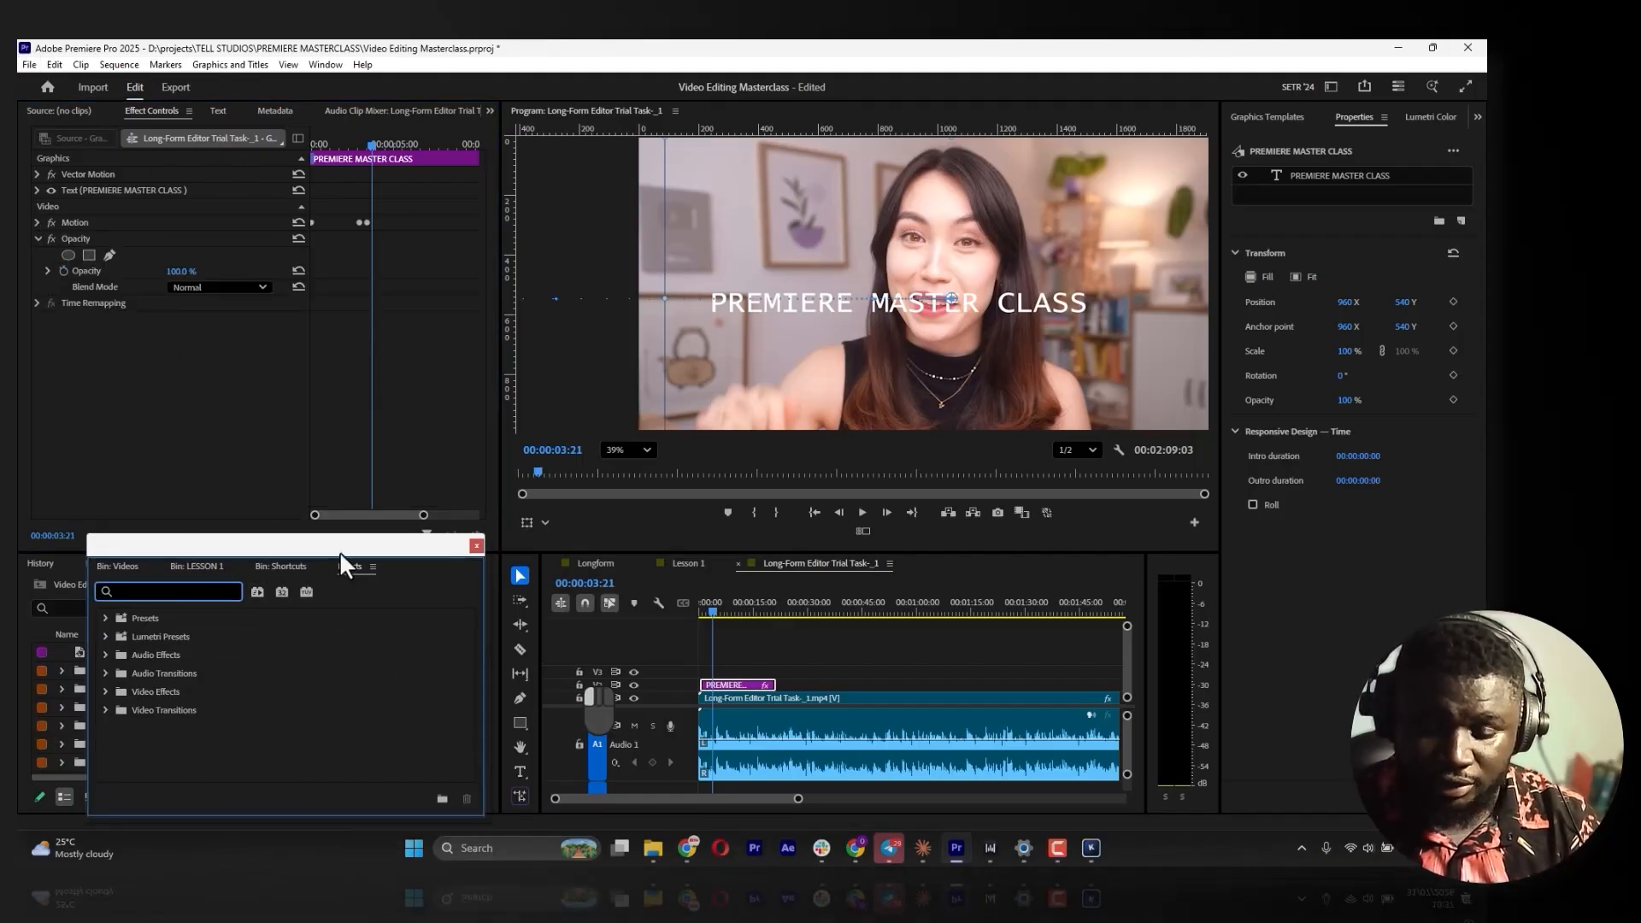
drag(340, 552, 330, 541)
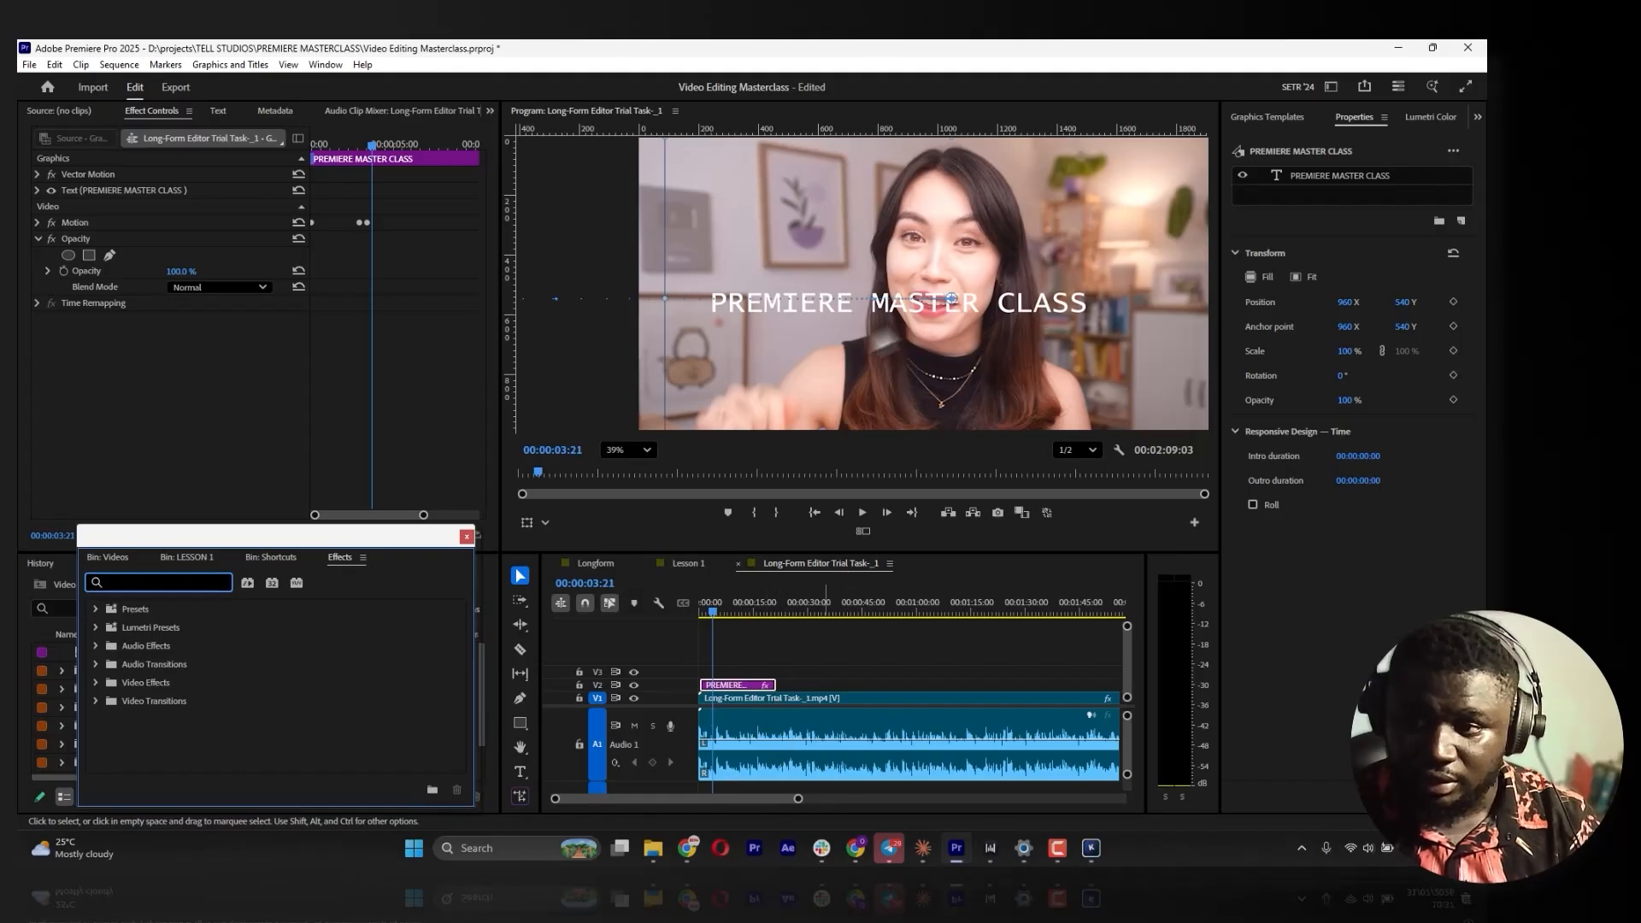
click(1023, 320)
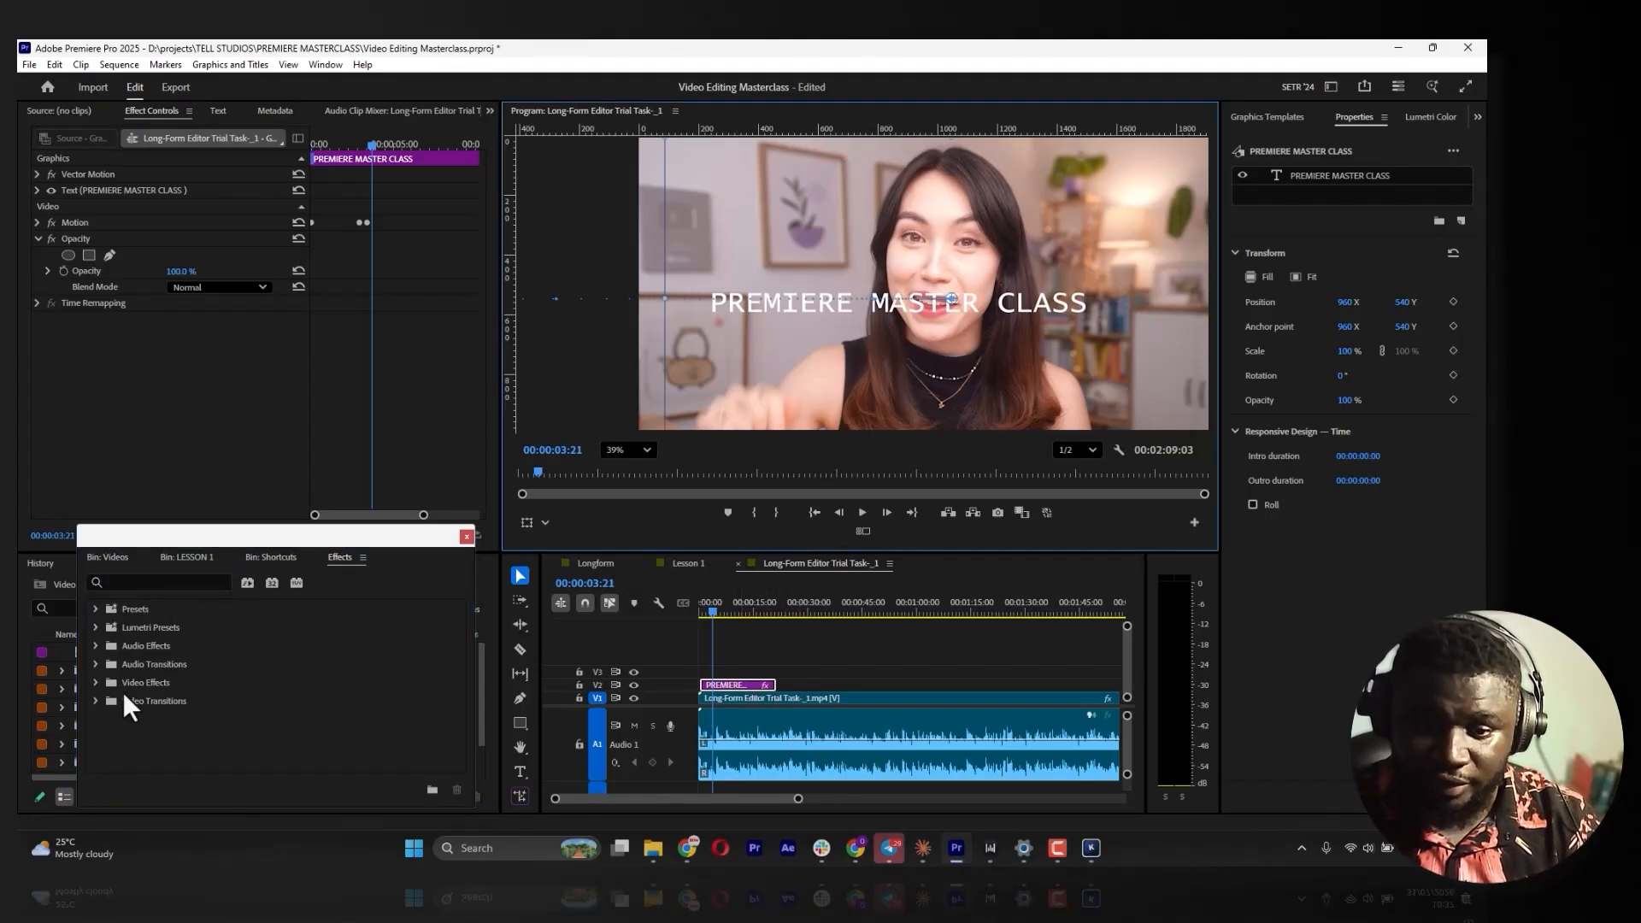
click(764, 710)
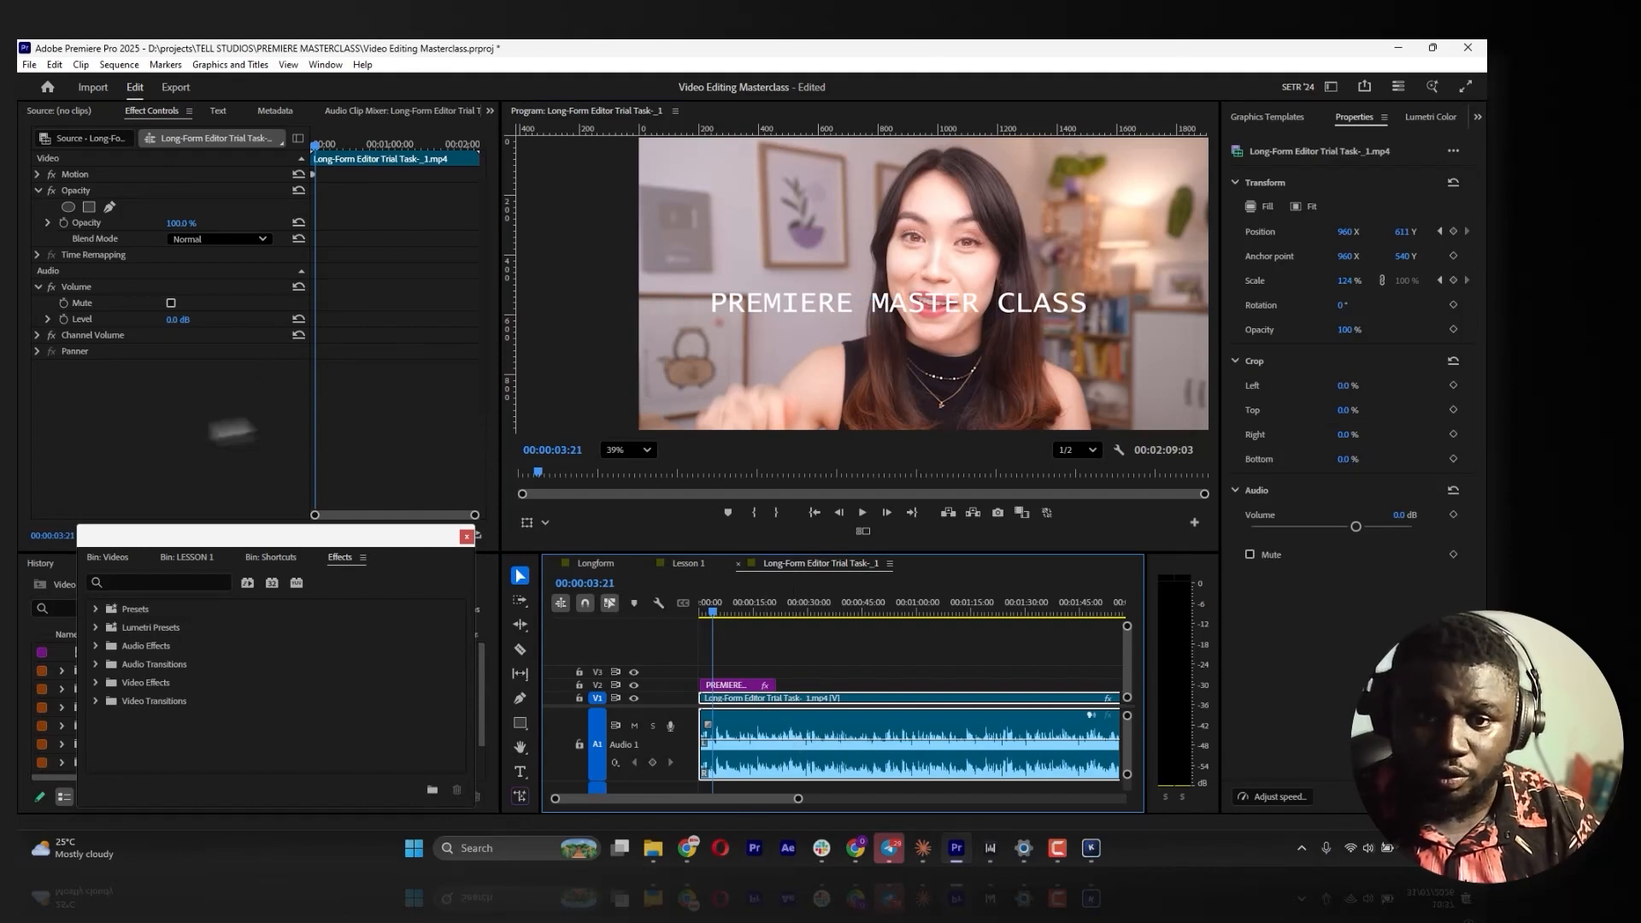
click(204, 418)
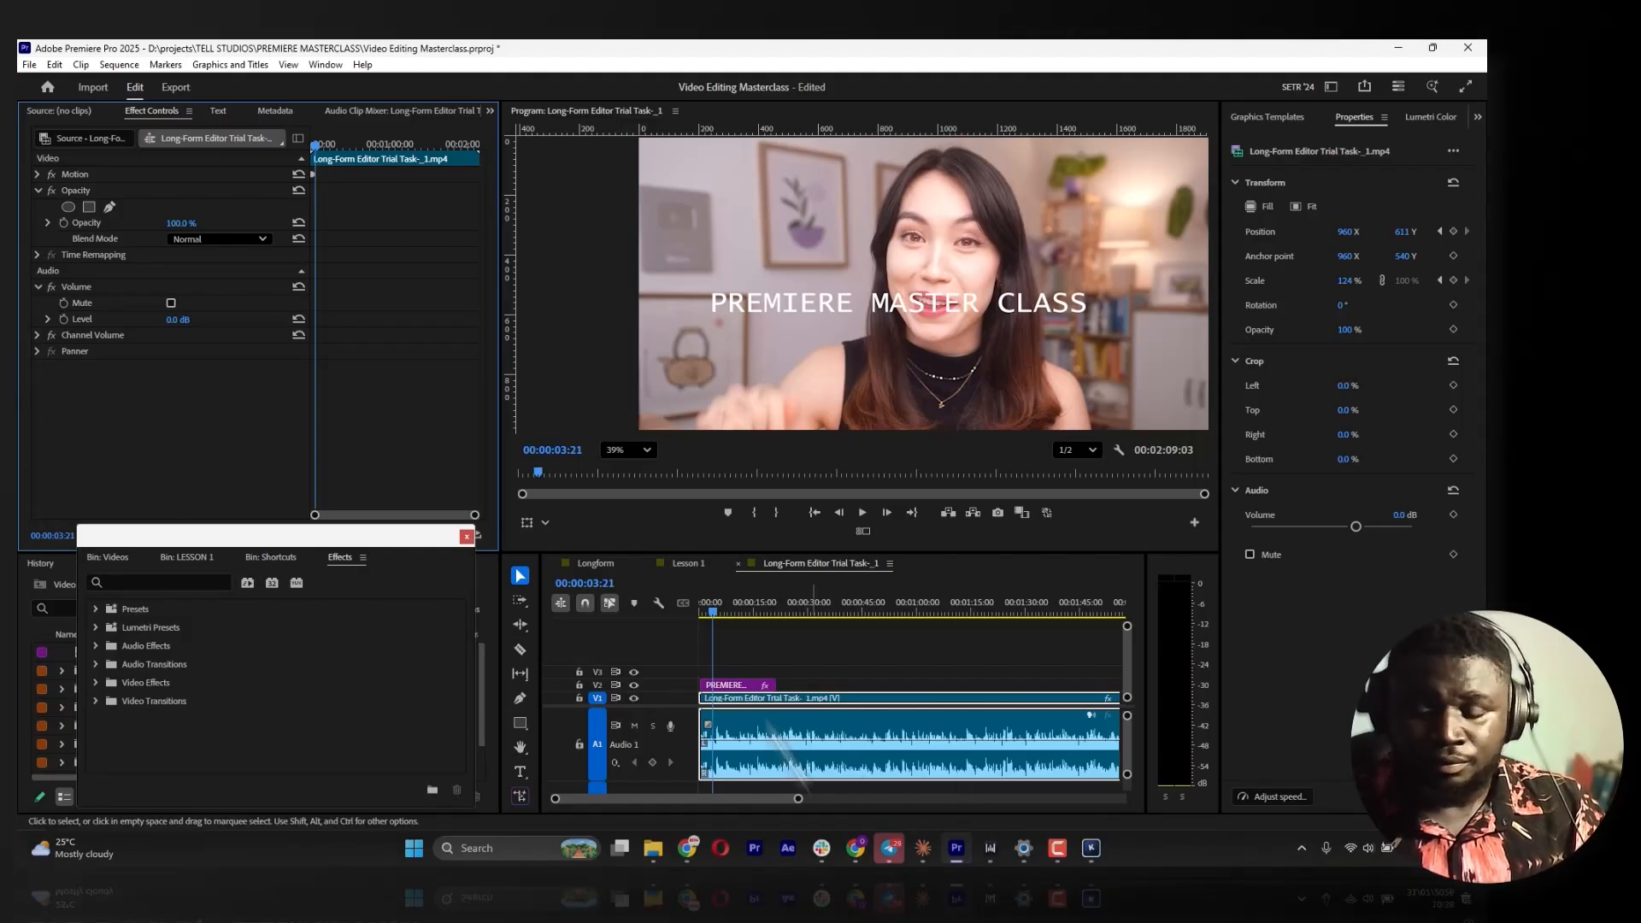
Try the Montserrat and Bebas Neue fonts on the PREMIERE MASTER CLASS title
click(736, 685)
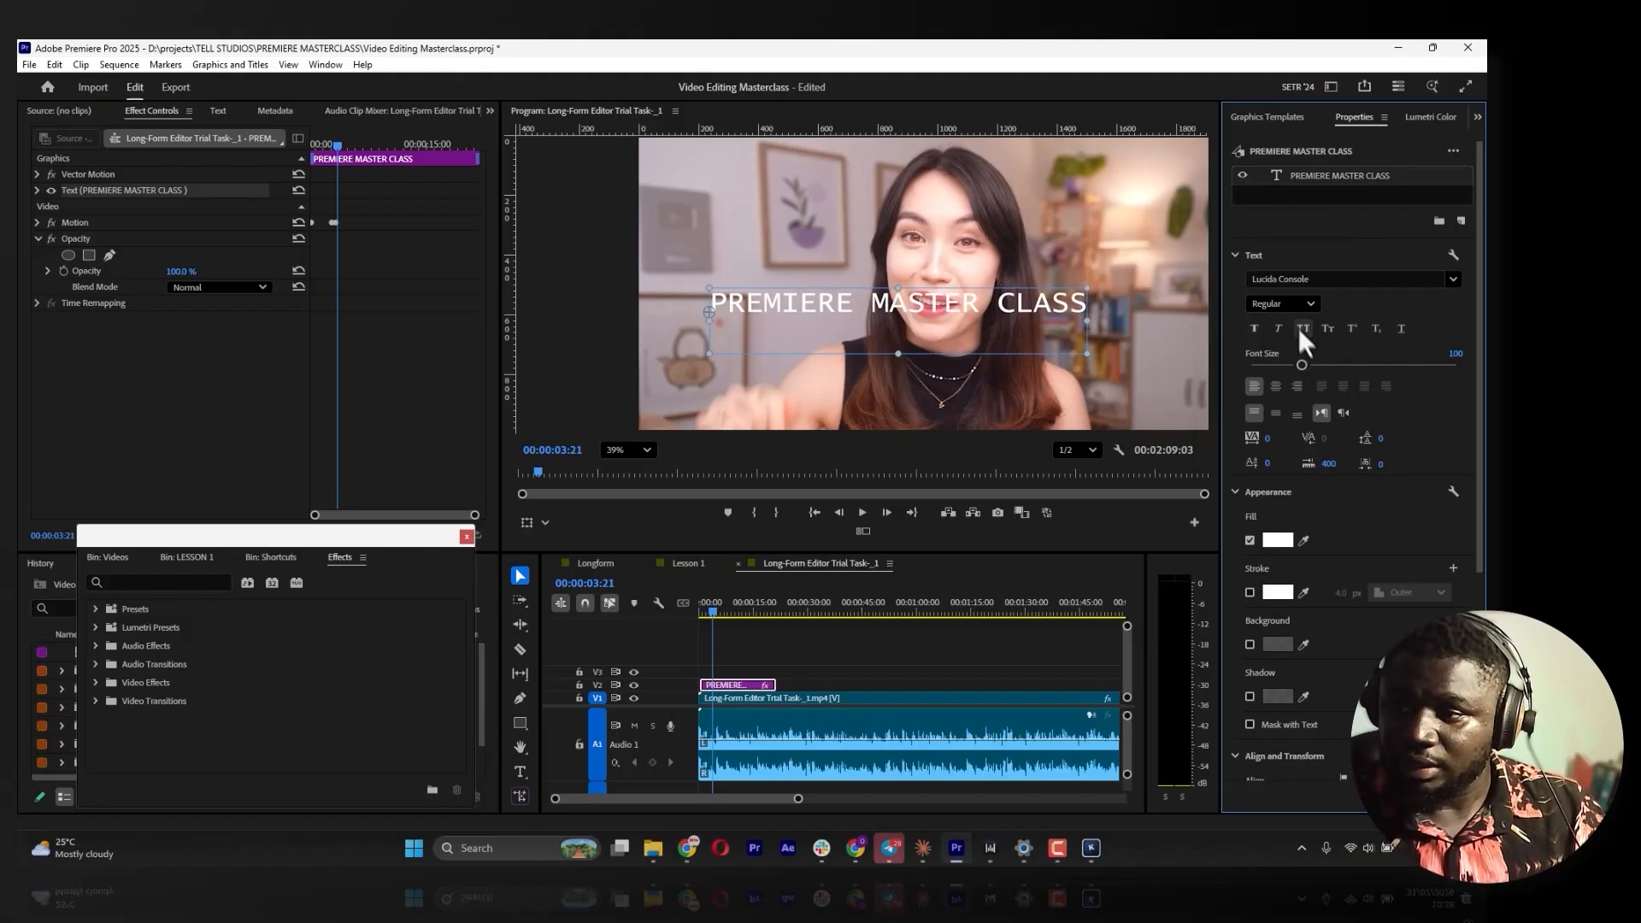
click(1299, 280)
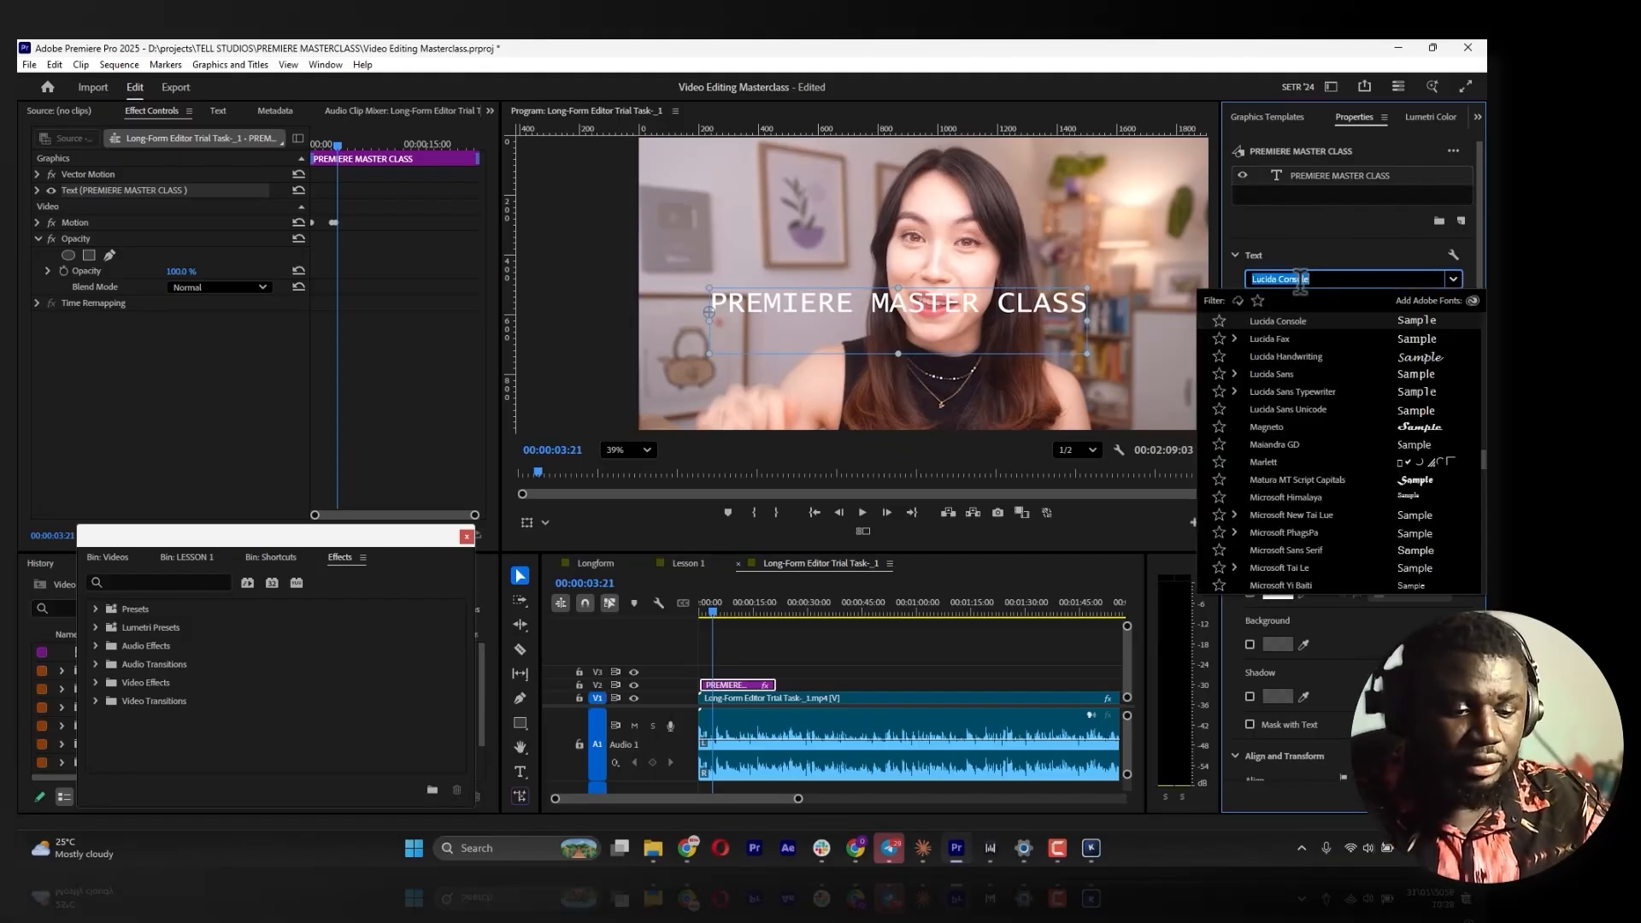
text(MONT)
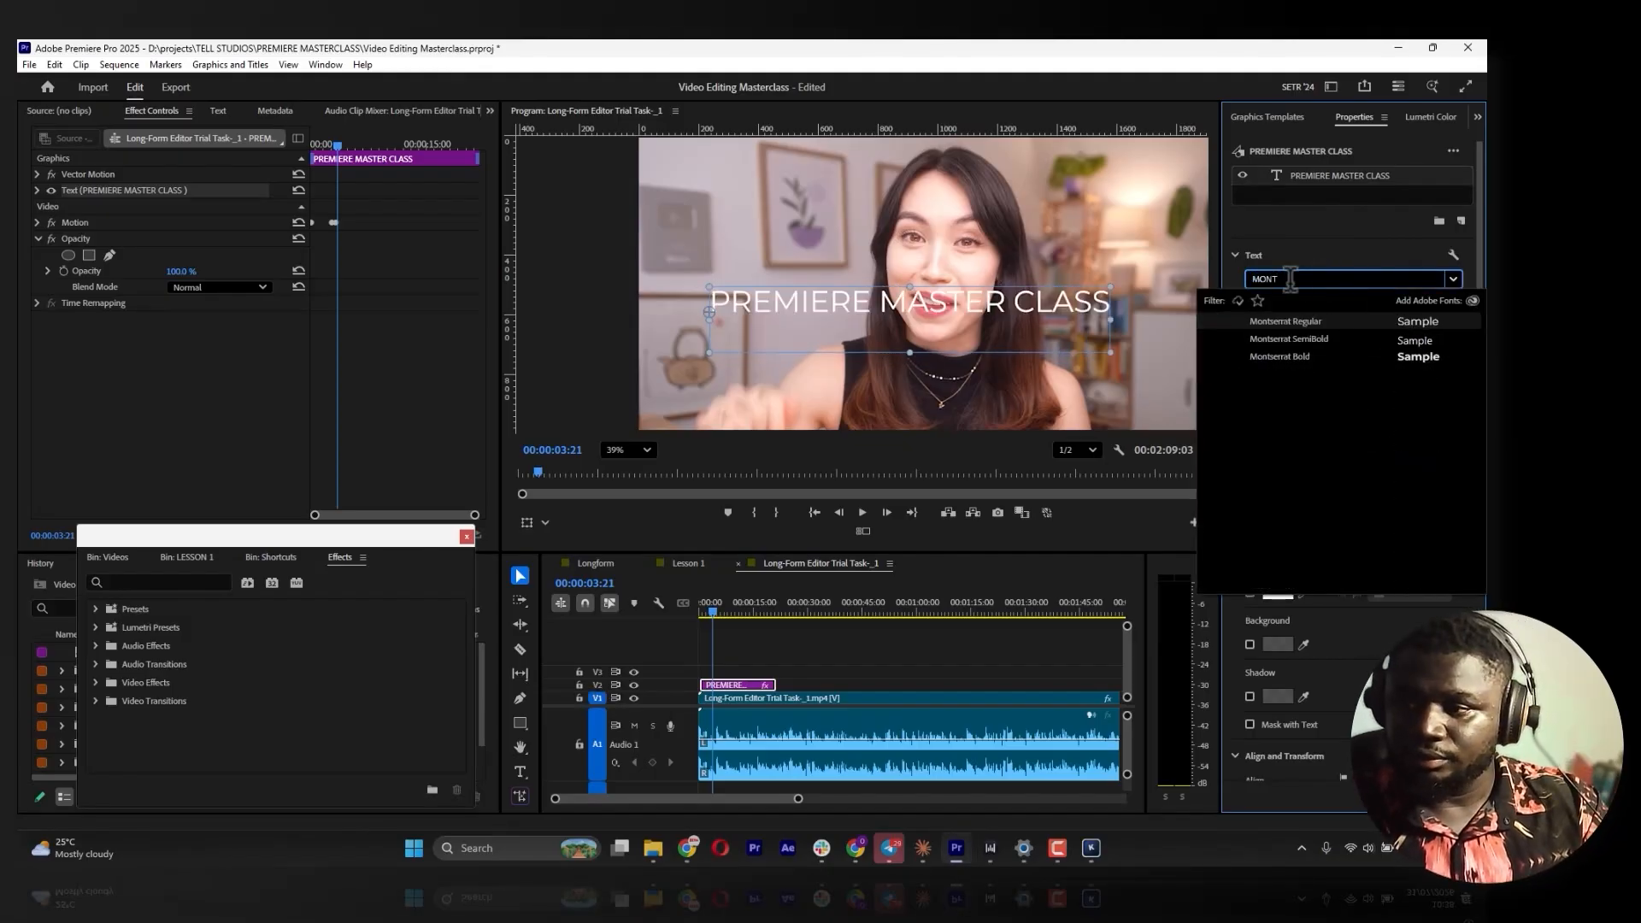
double_click(1251, 277)
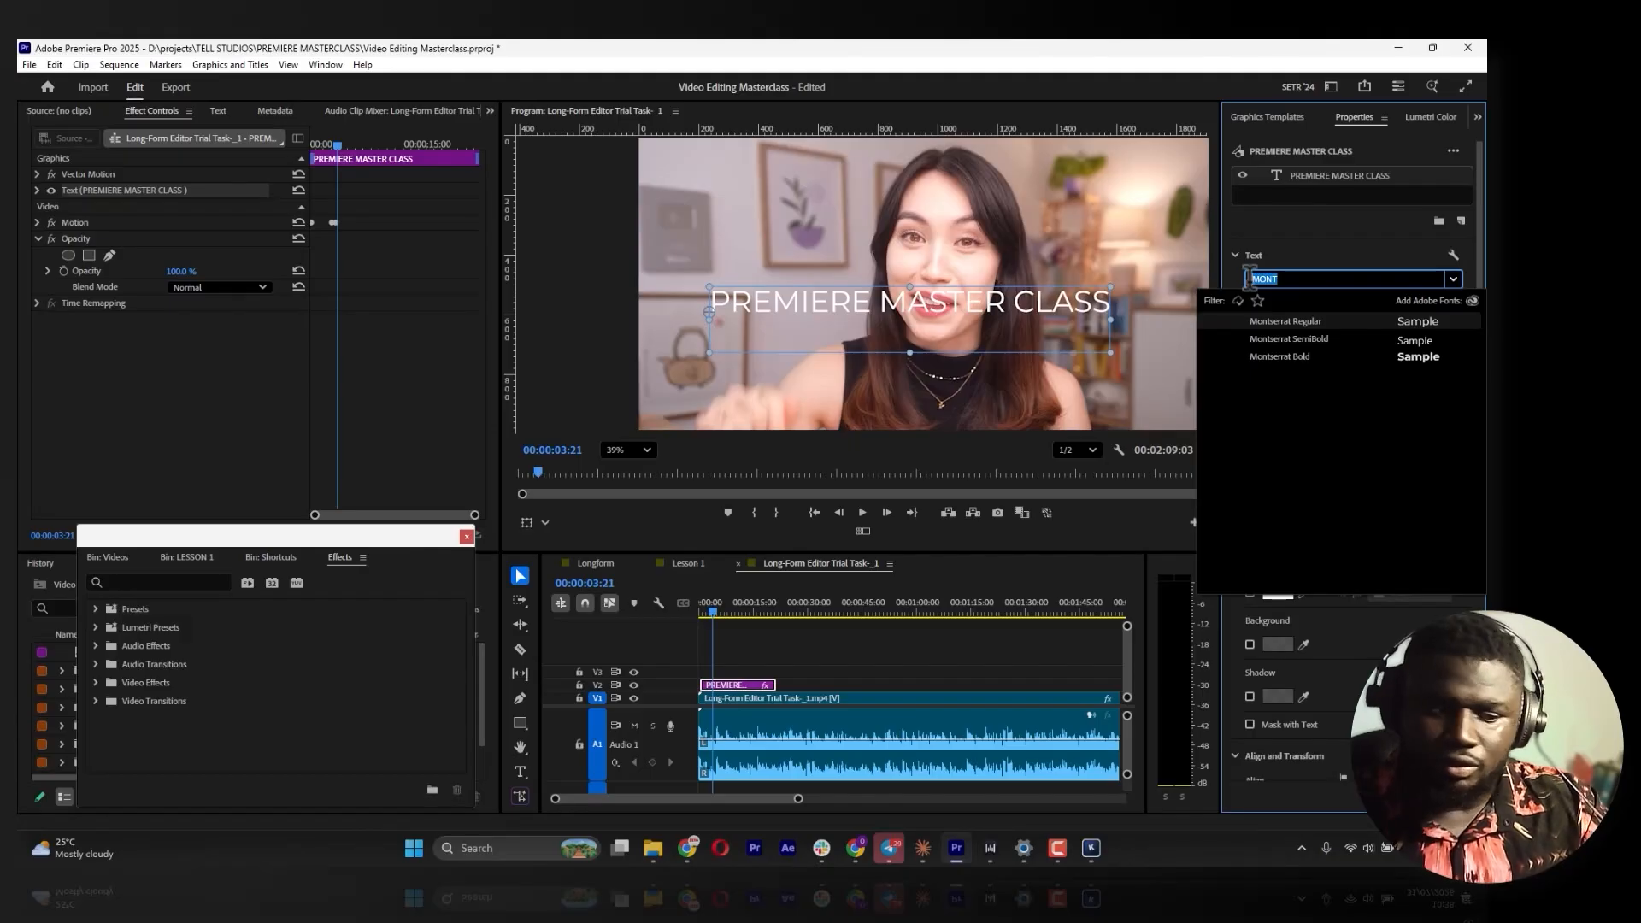
text(BEB)
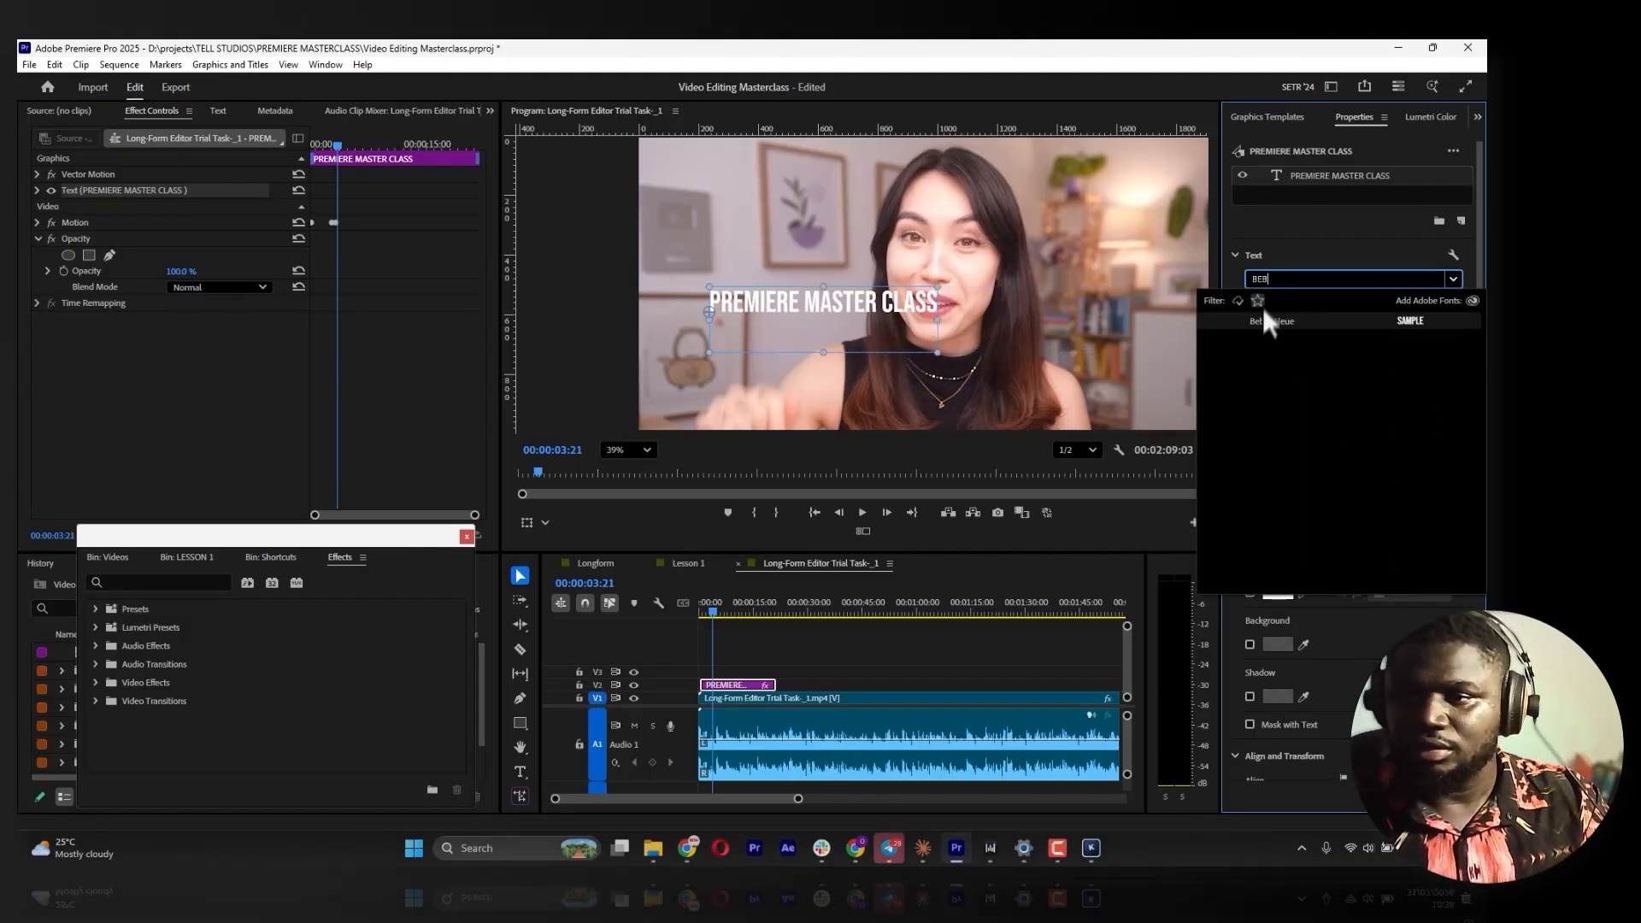
click(1260, 315)
click(1263, 309)
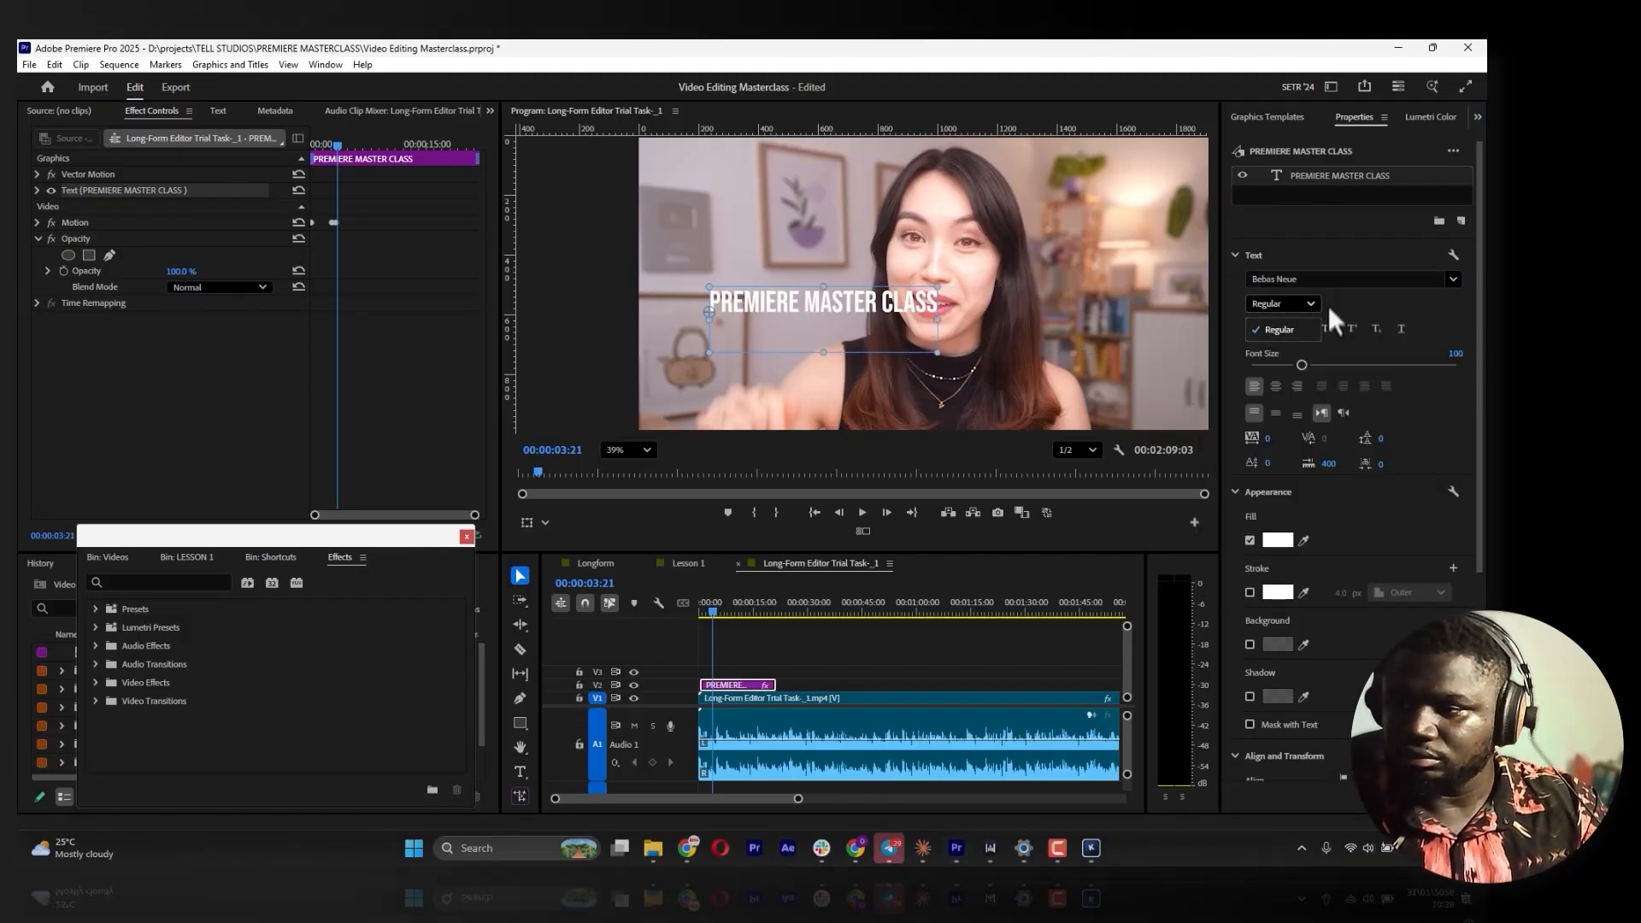
Change the title's font to Broadway in the Regular style
click(1325, 279)
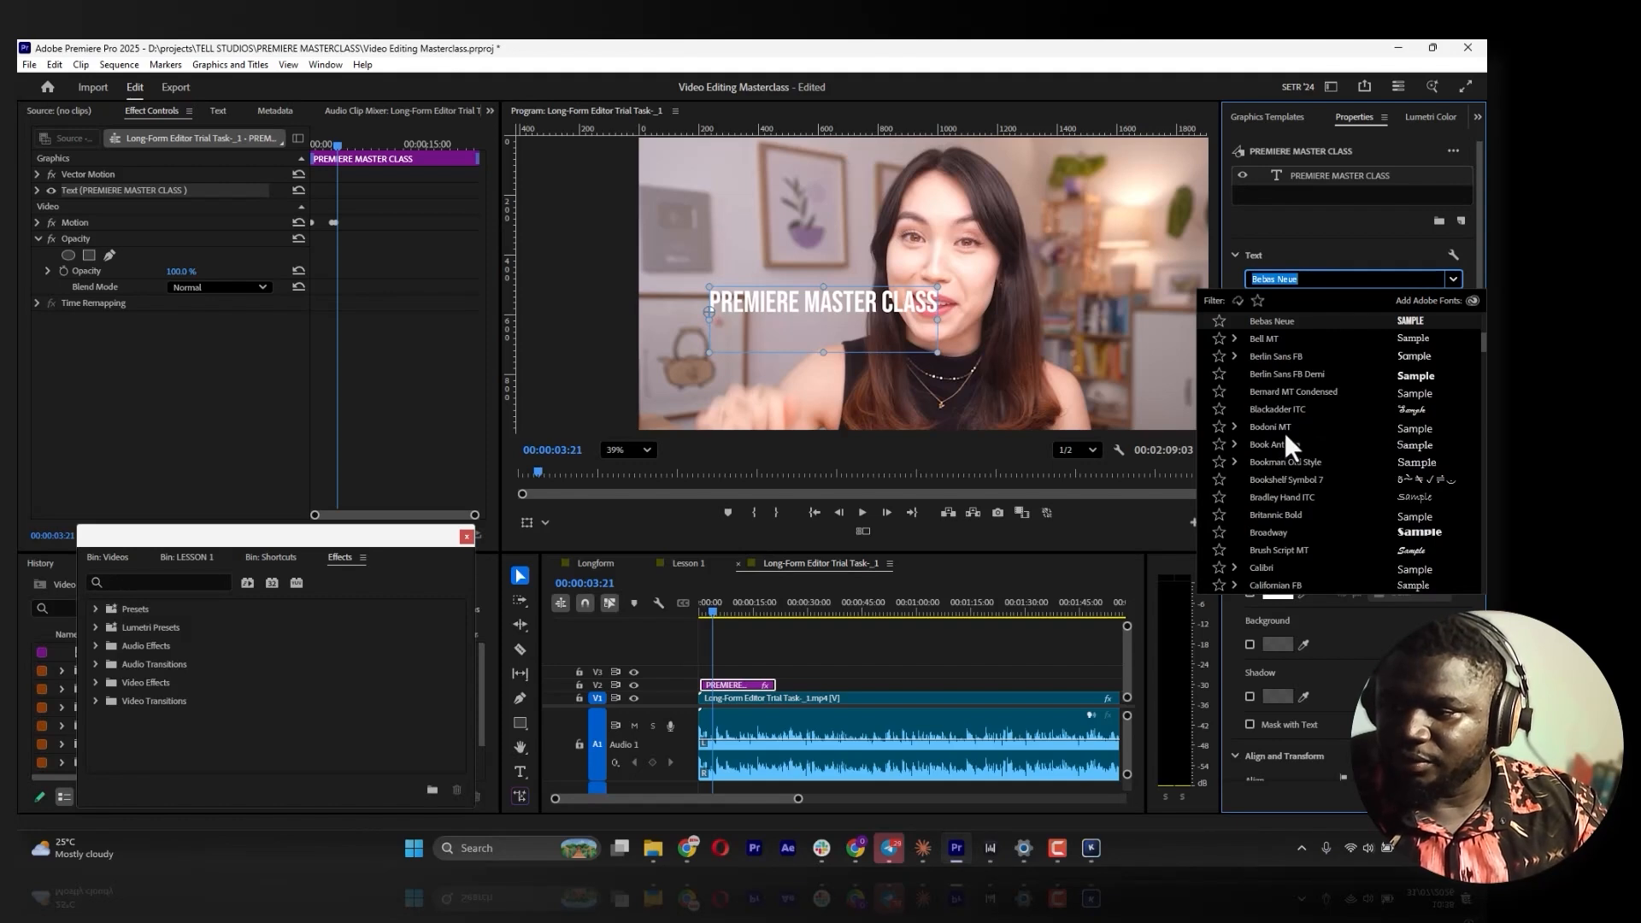
click(1275, 530)
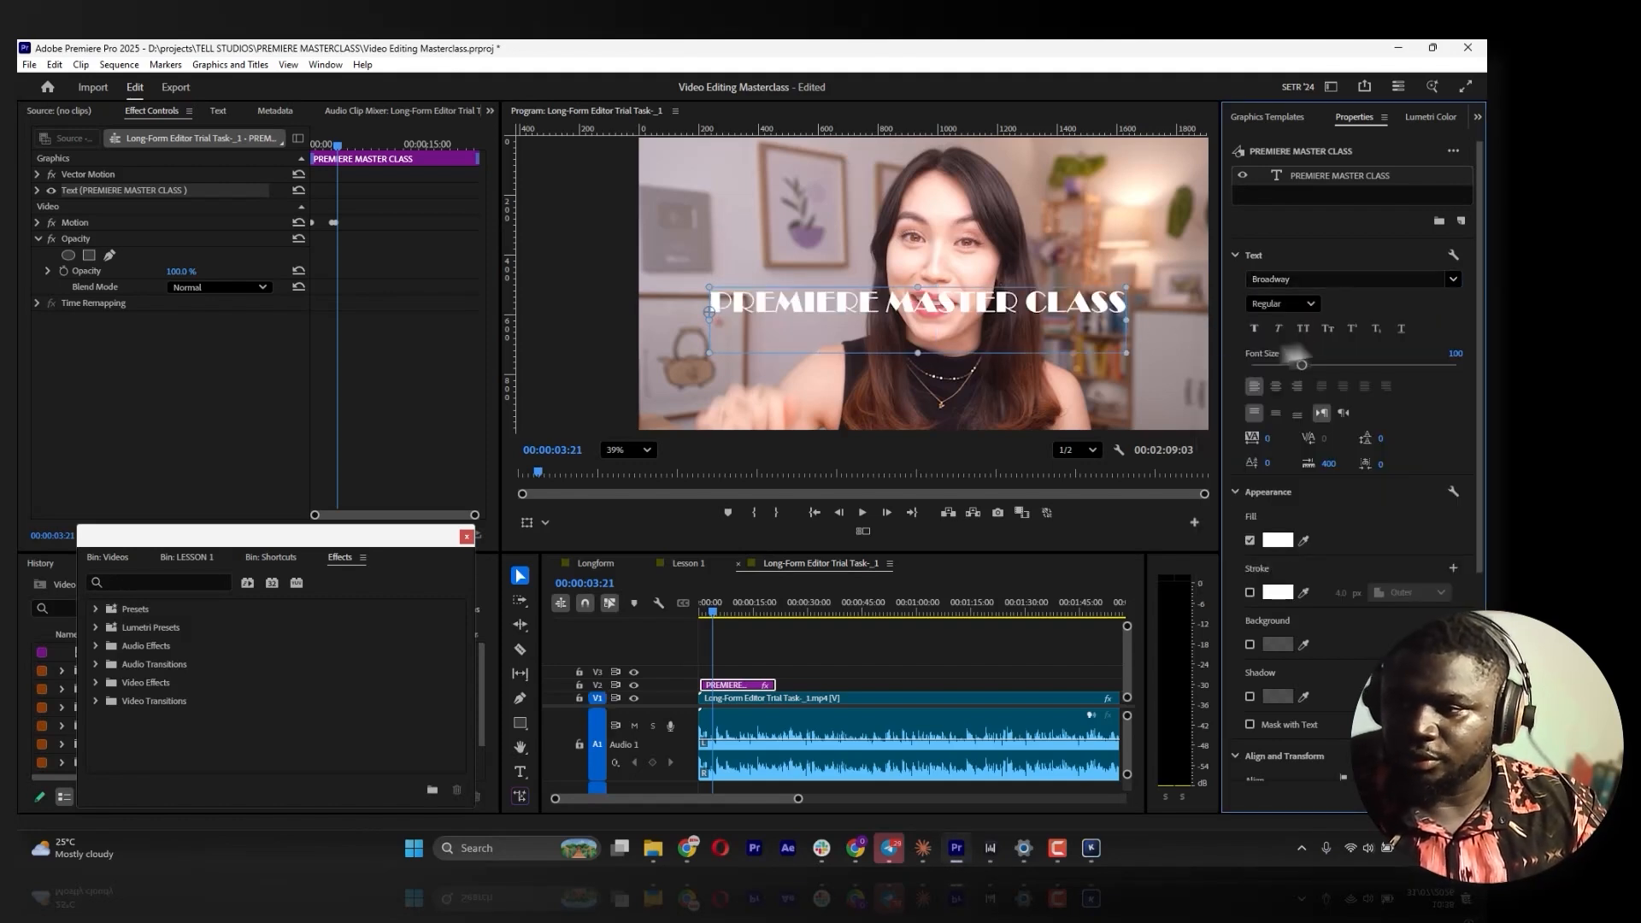
click(1298, 306)
click(1332, 302)
Set the title's font size to 179, shift the title toward the frame's left edge, and save the project
drag(1455, 354, 1518, 354)
drag(1117, 295, 1049, 283)
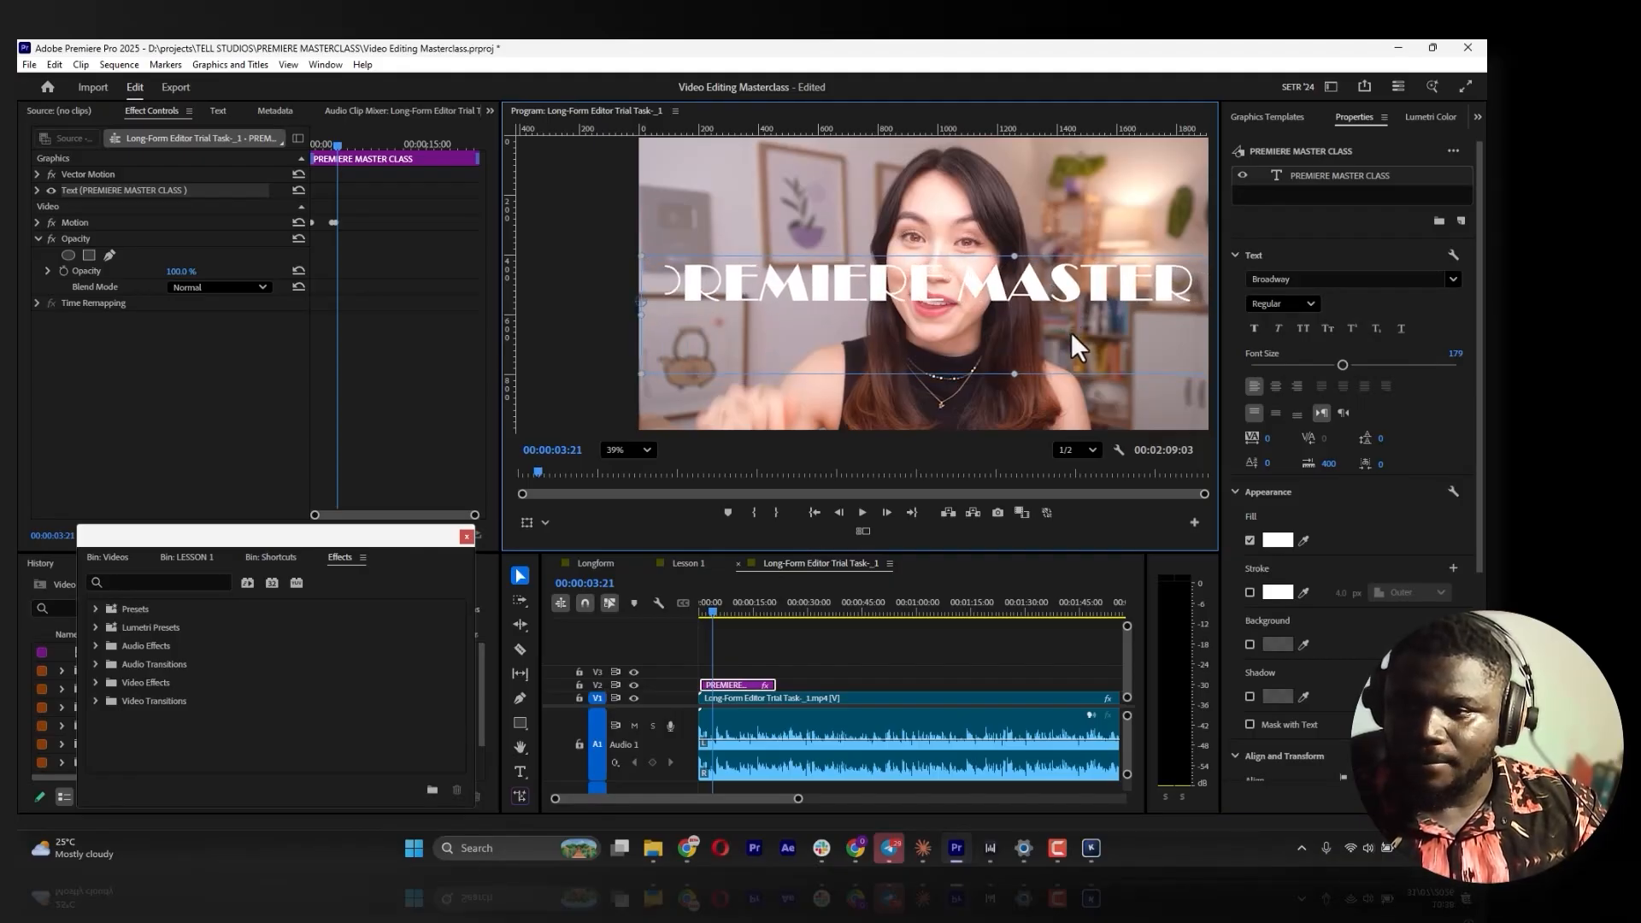
key(ctrl+s)
Search the effects for "Track" and try applying Track Matte Key to the title clip on V2
click(723, 697)
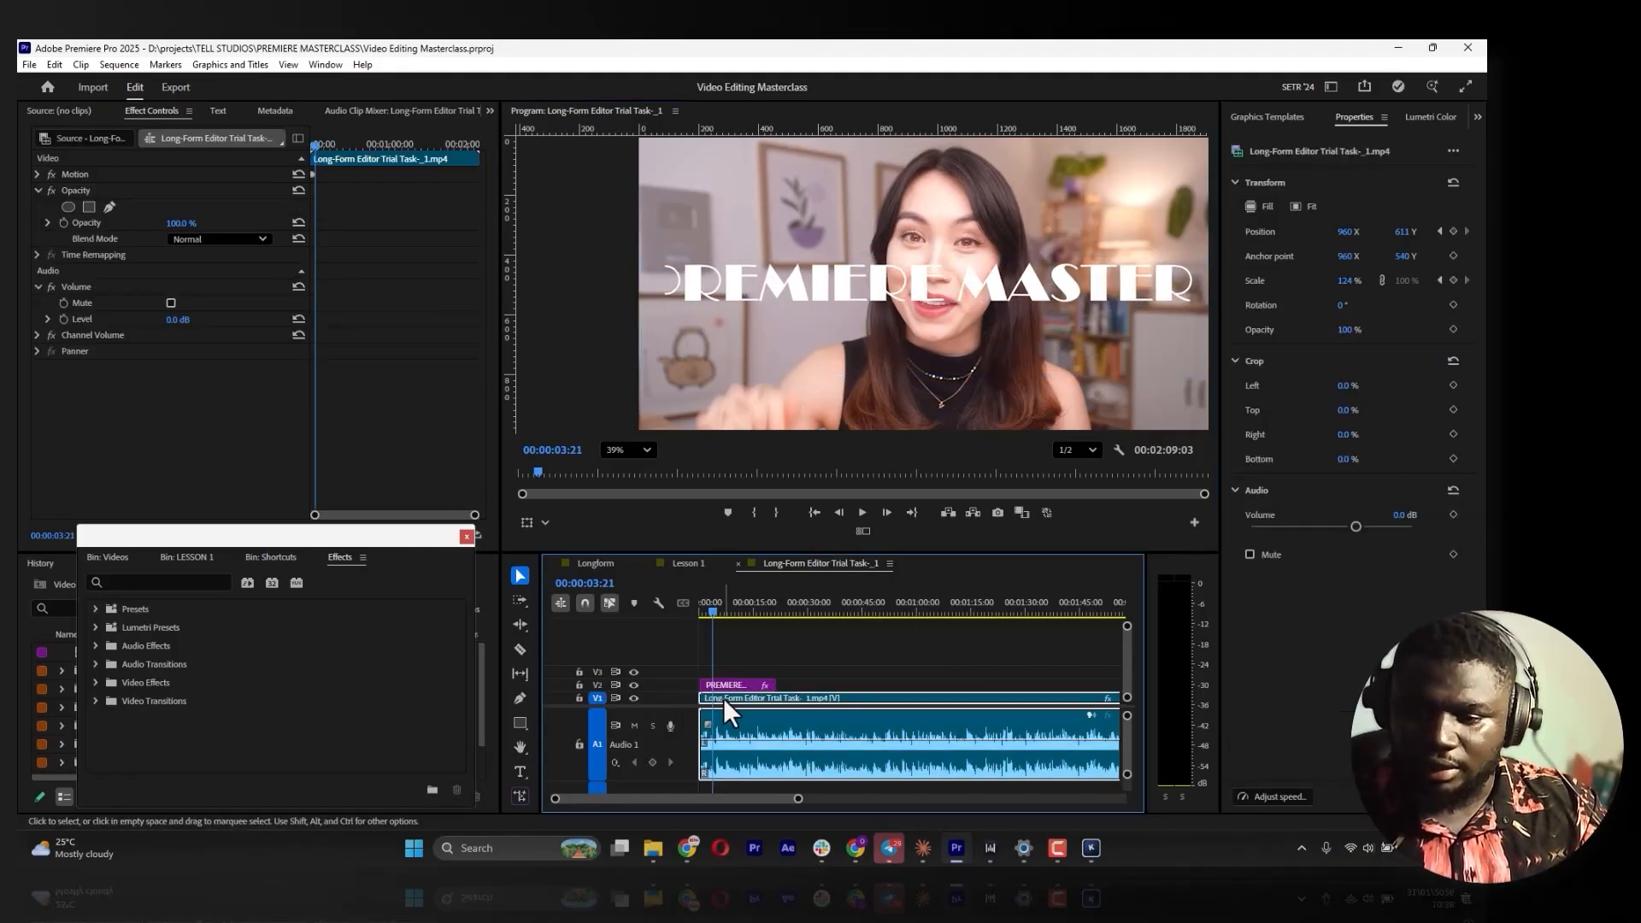
click(728, 696)
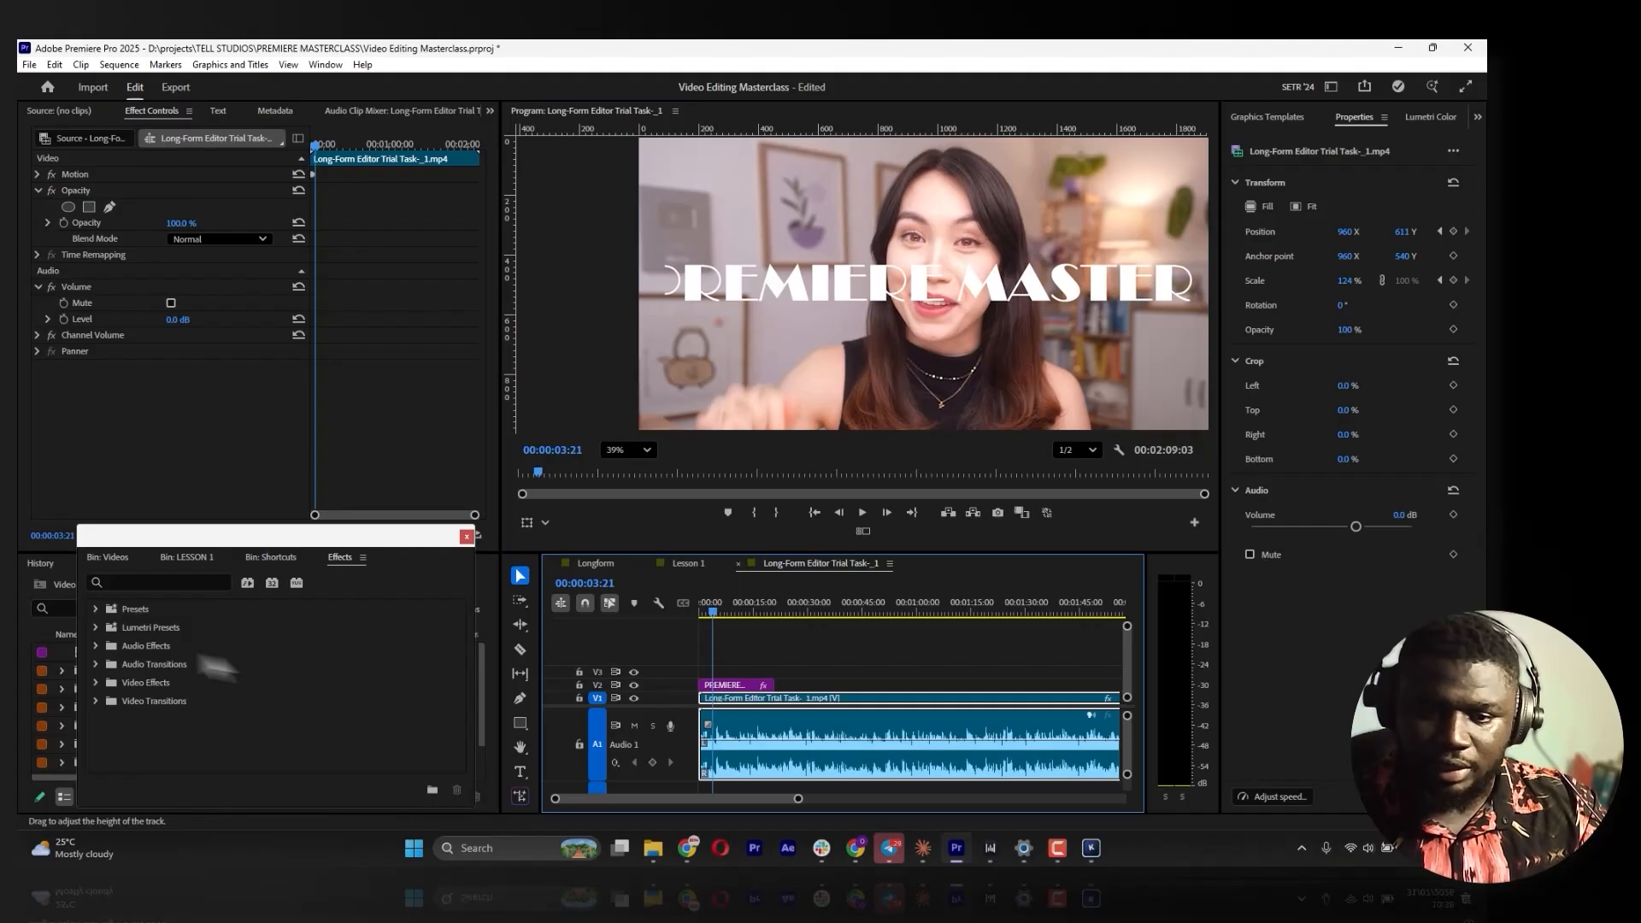
click(166, 582)
text(Track)
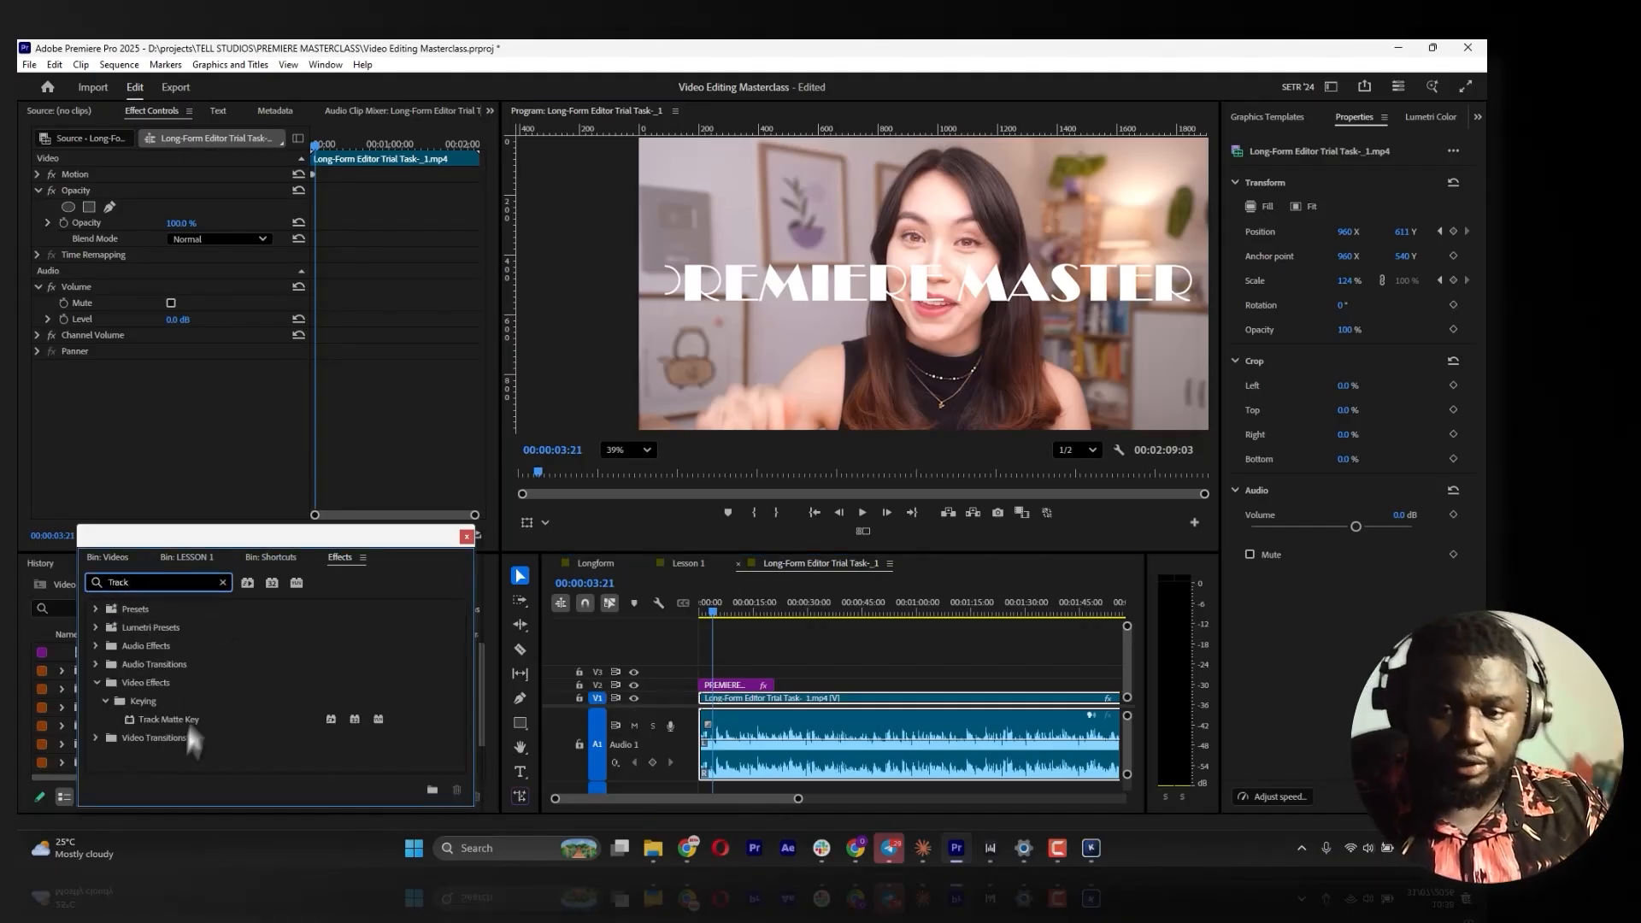
drag(177, 725, 712, 685)
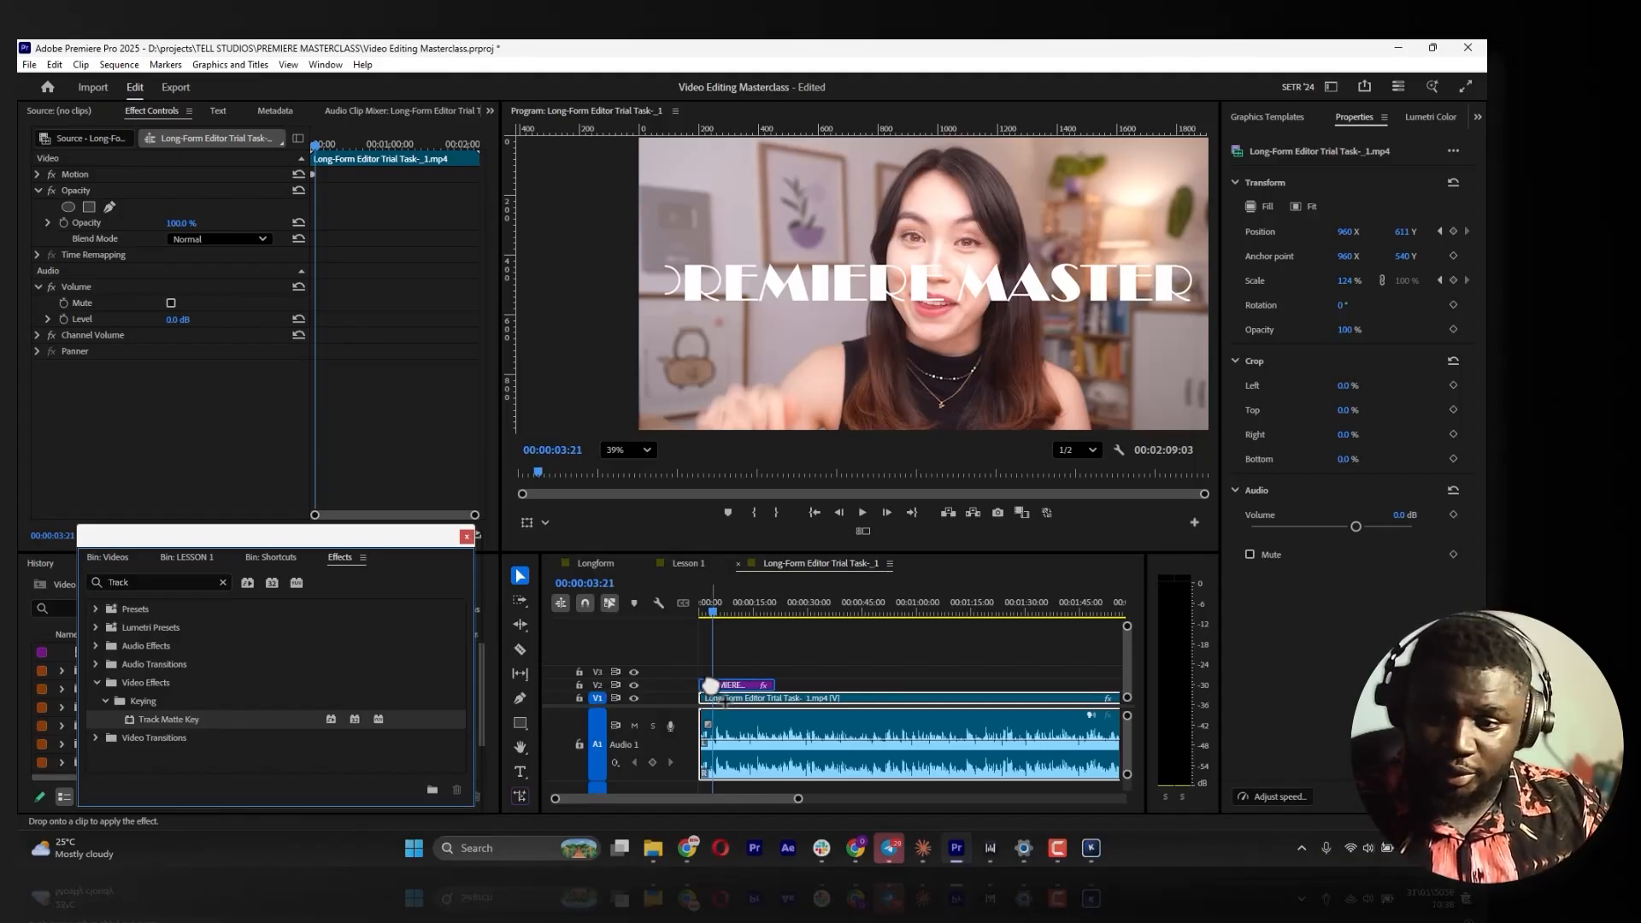
key(ctrl+z)
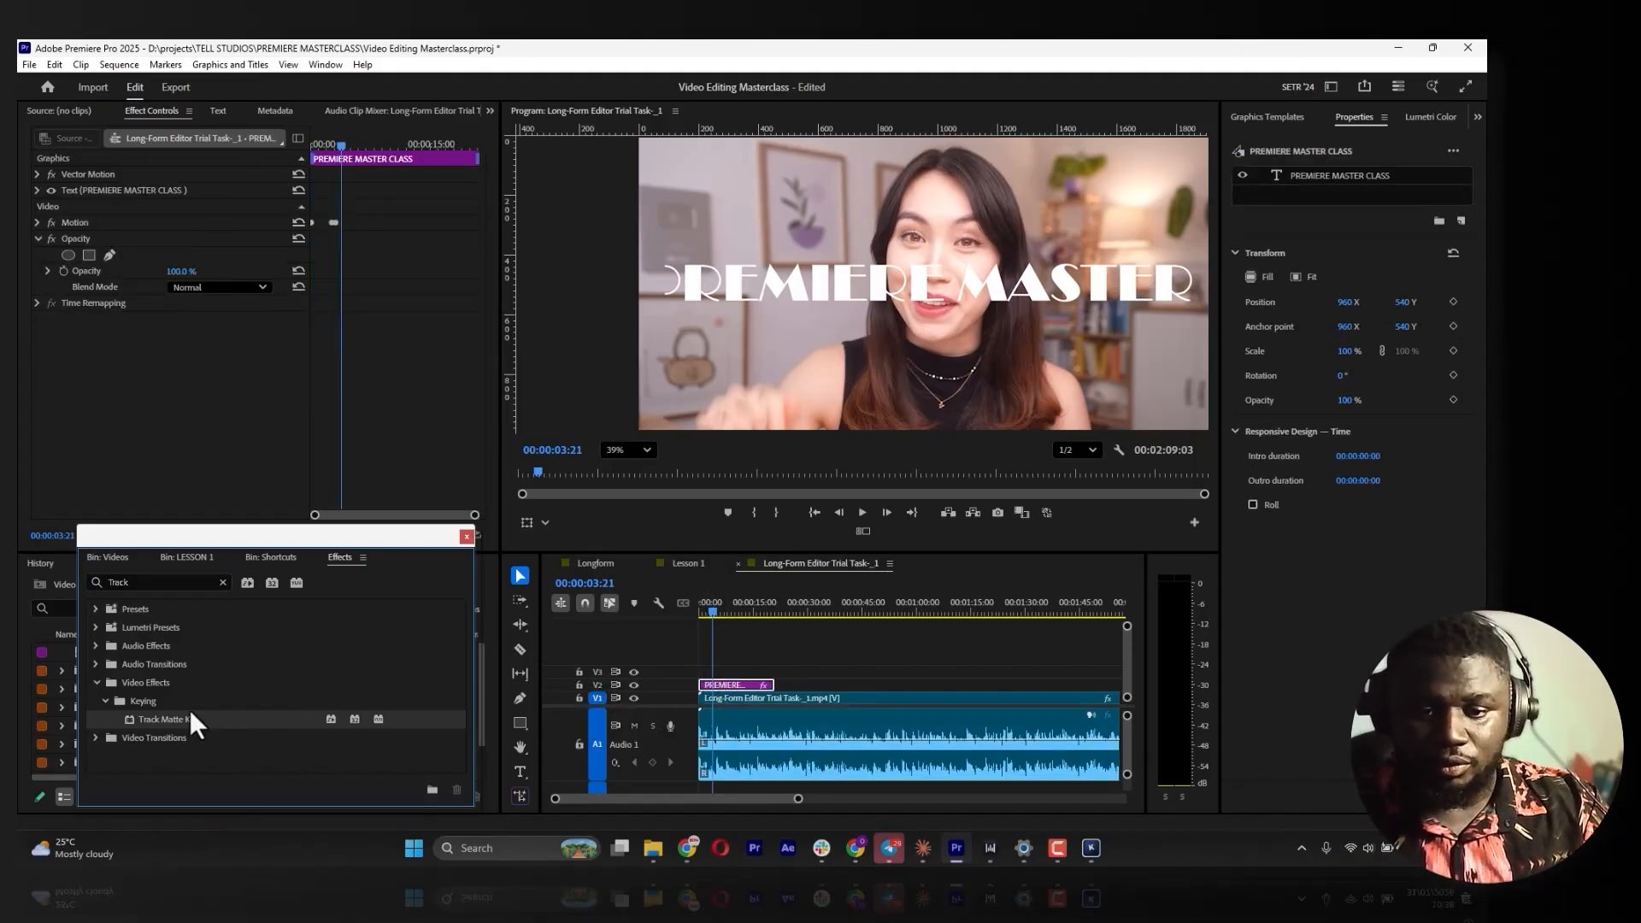
Apply Track Matte Key to the video clip on V1, and delete the effect from that clip
drag(598, 697, 778, 699)
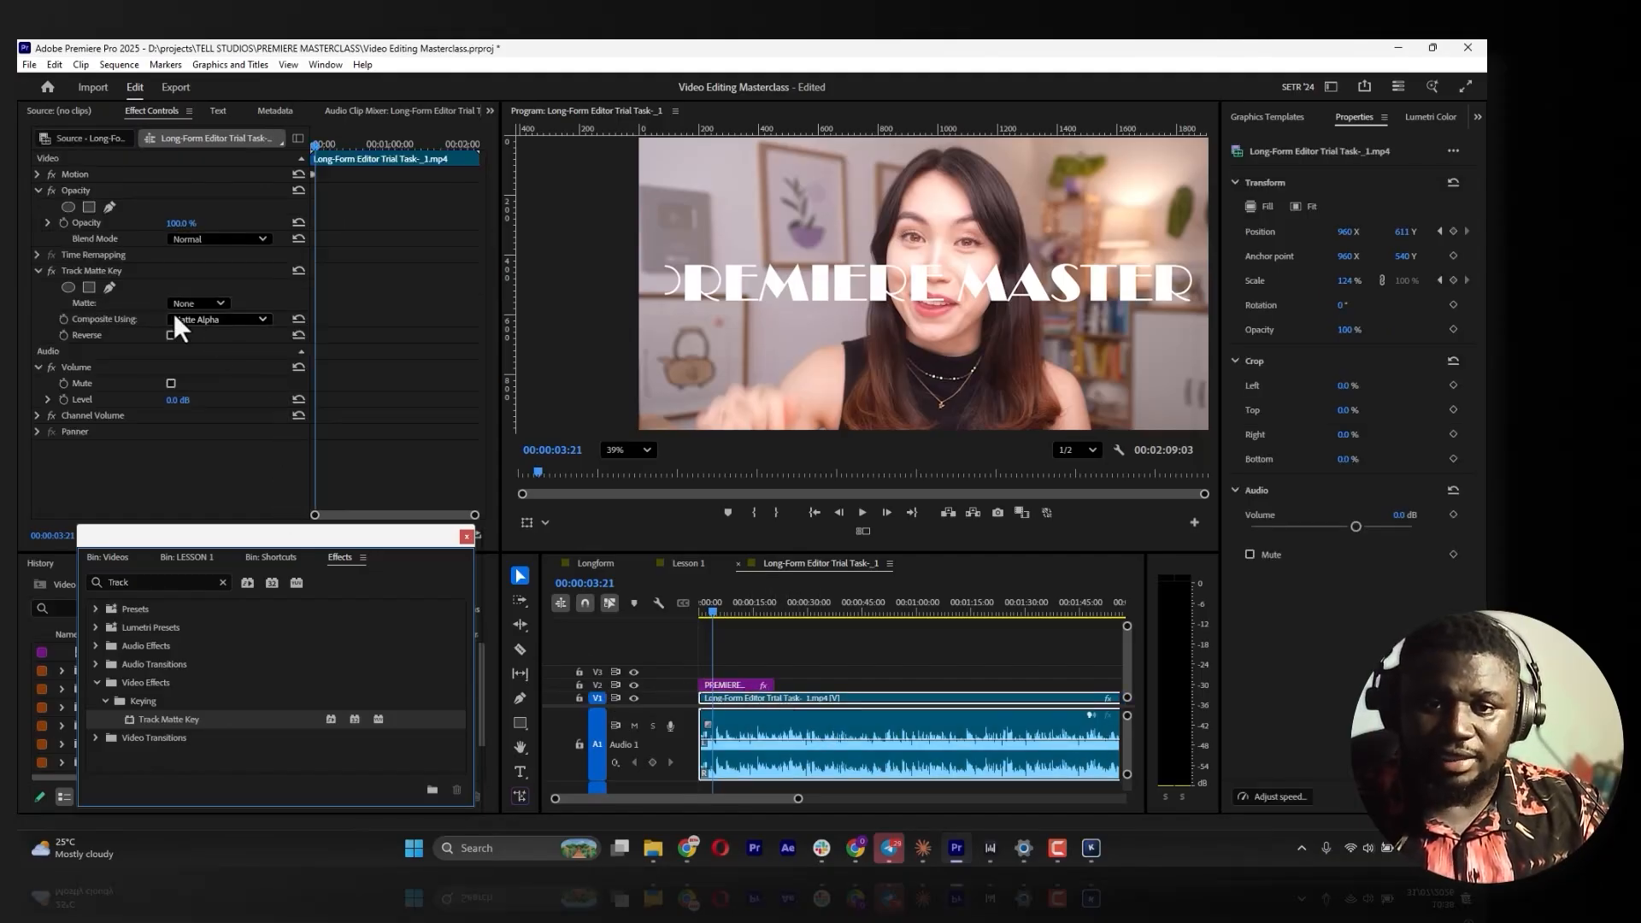
click(109, 270)
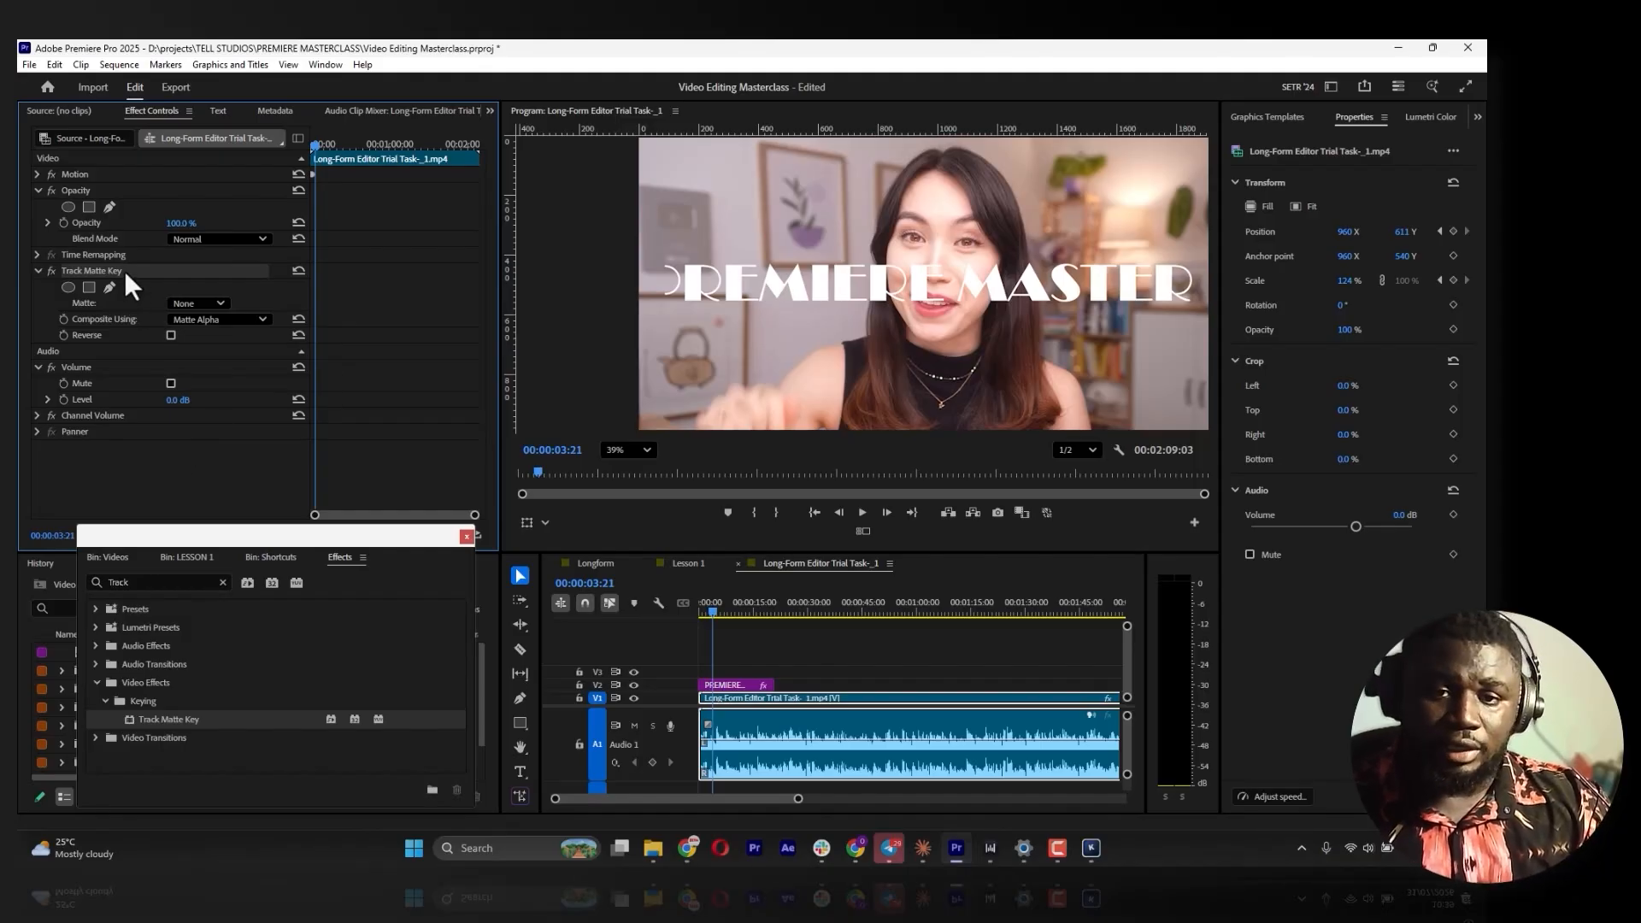
key(Delete)
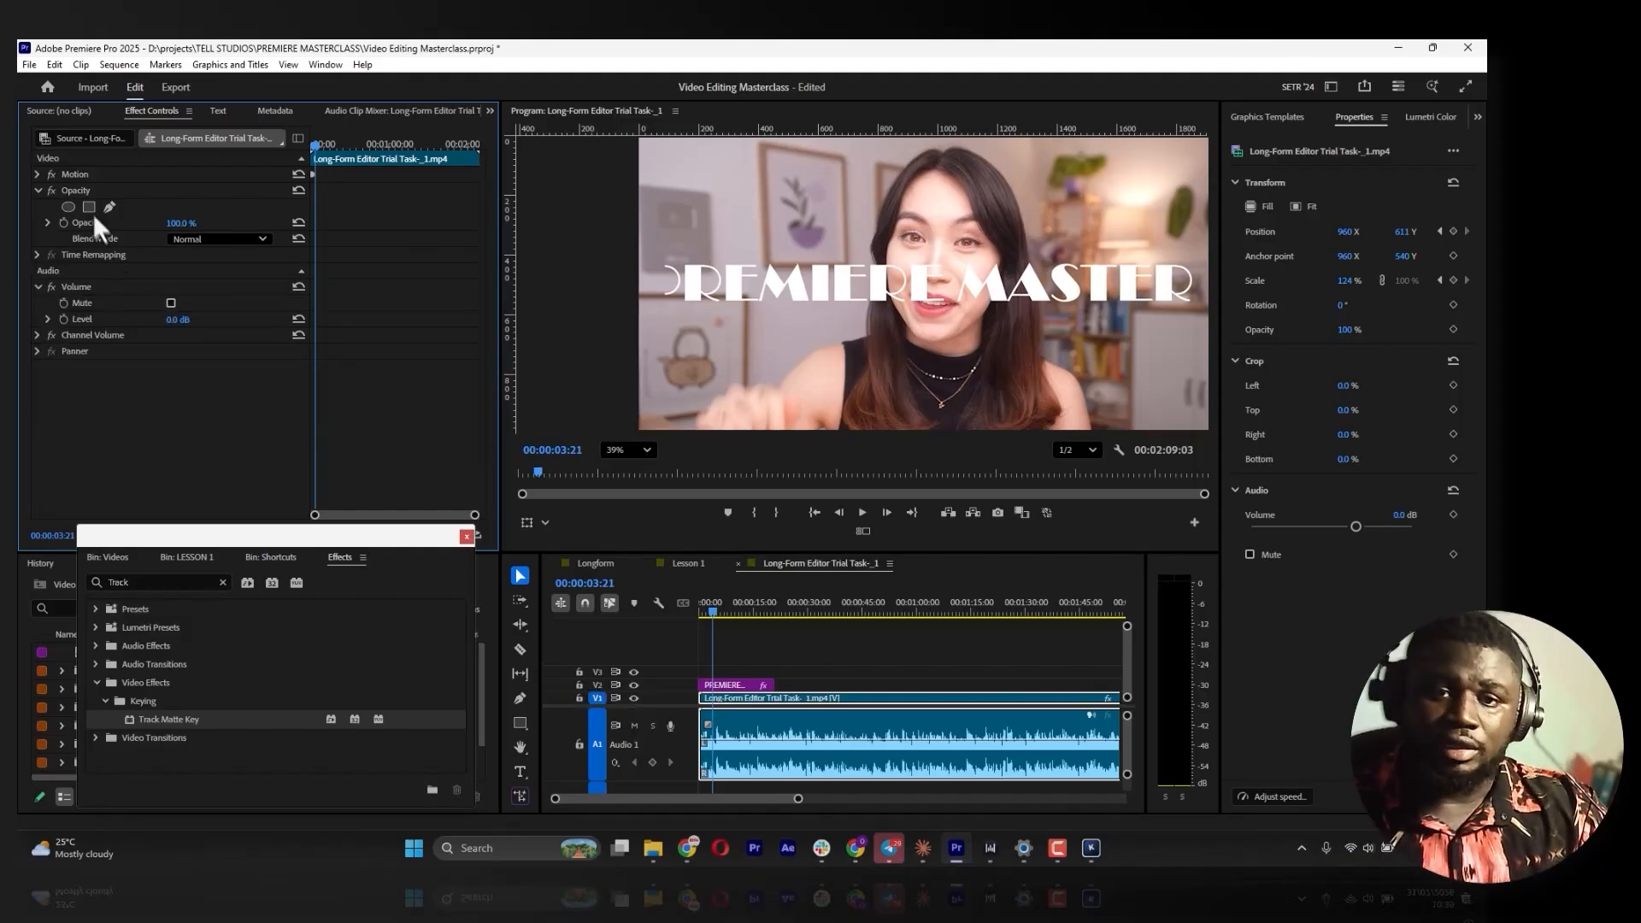
Apply Track Matte Key to the video clip on V1 and shift the clip's picture slightly upward in the frame
click(75, 176)
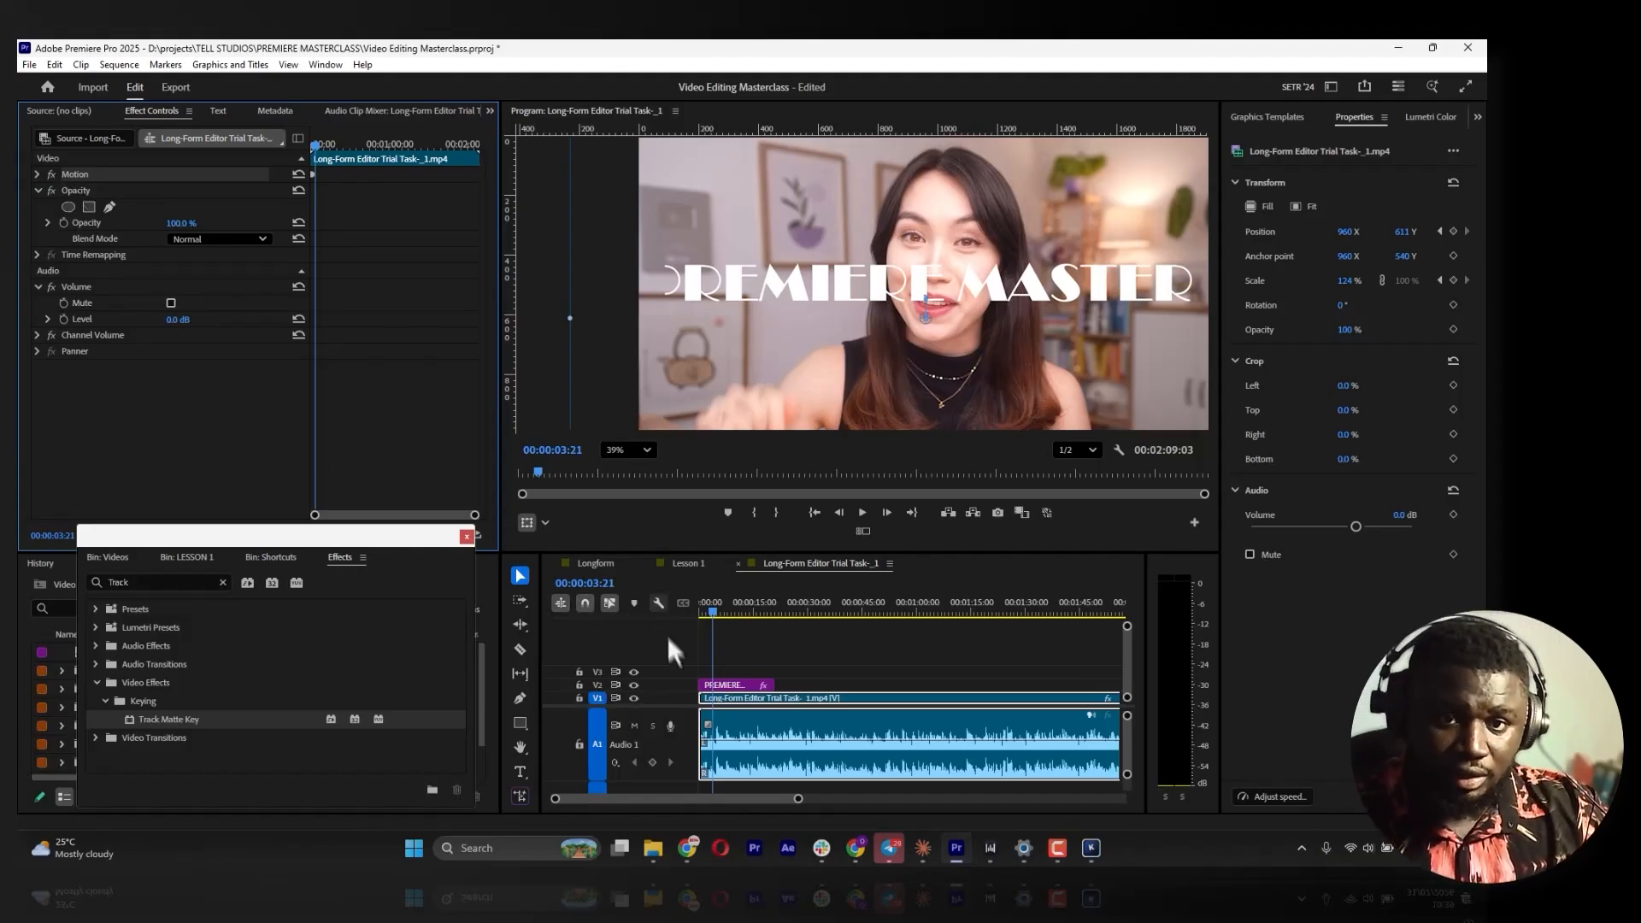
drag(174, 719, 753, 697)
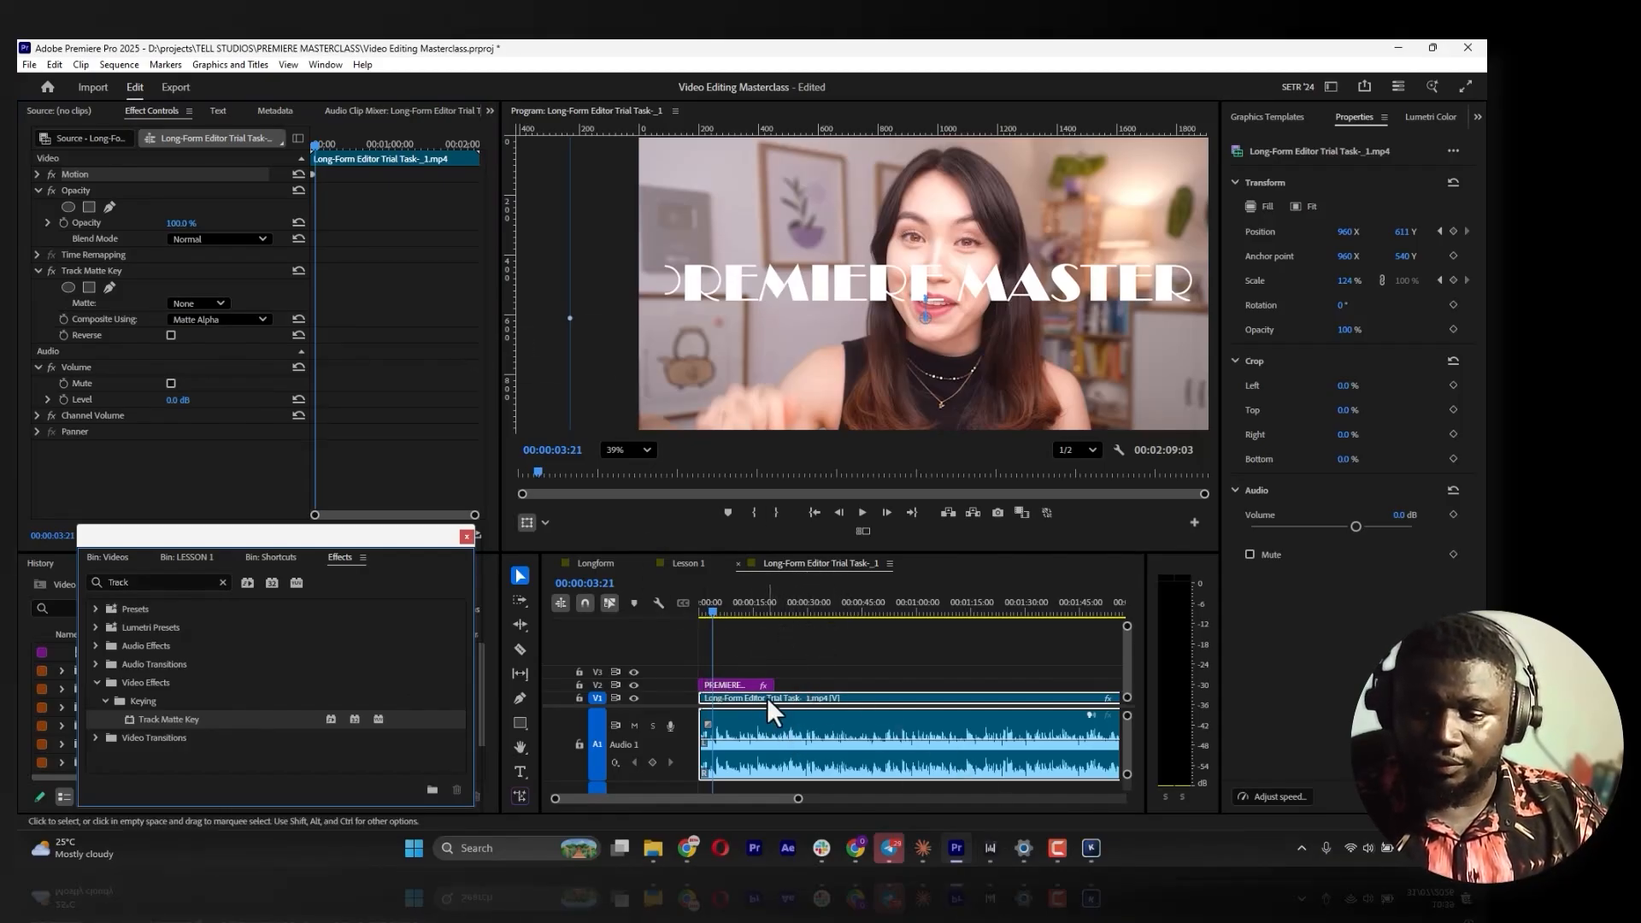
drag(901, 284, 897, 281)
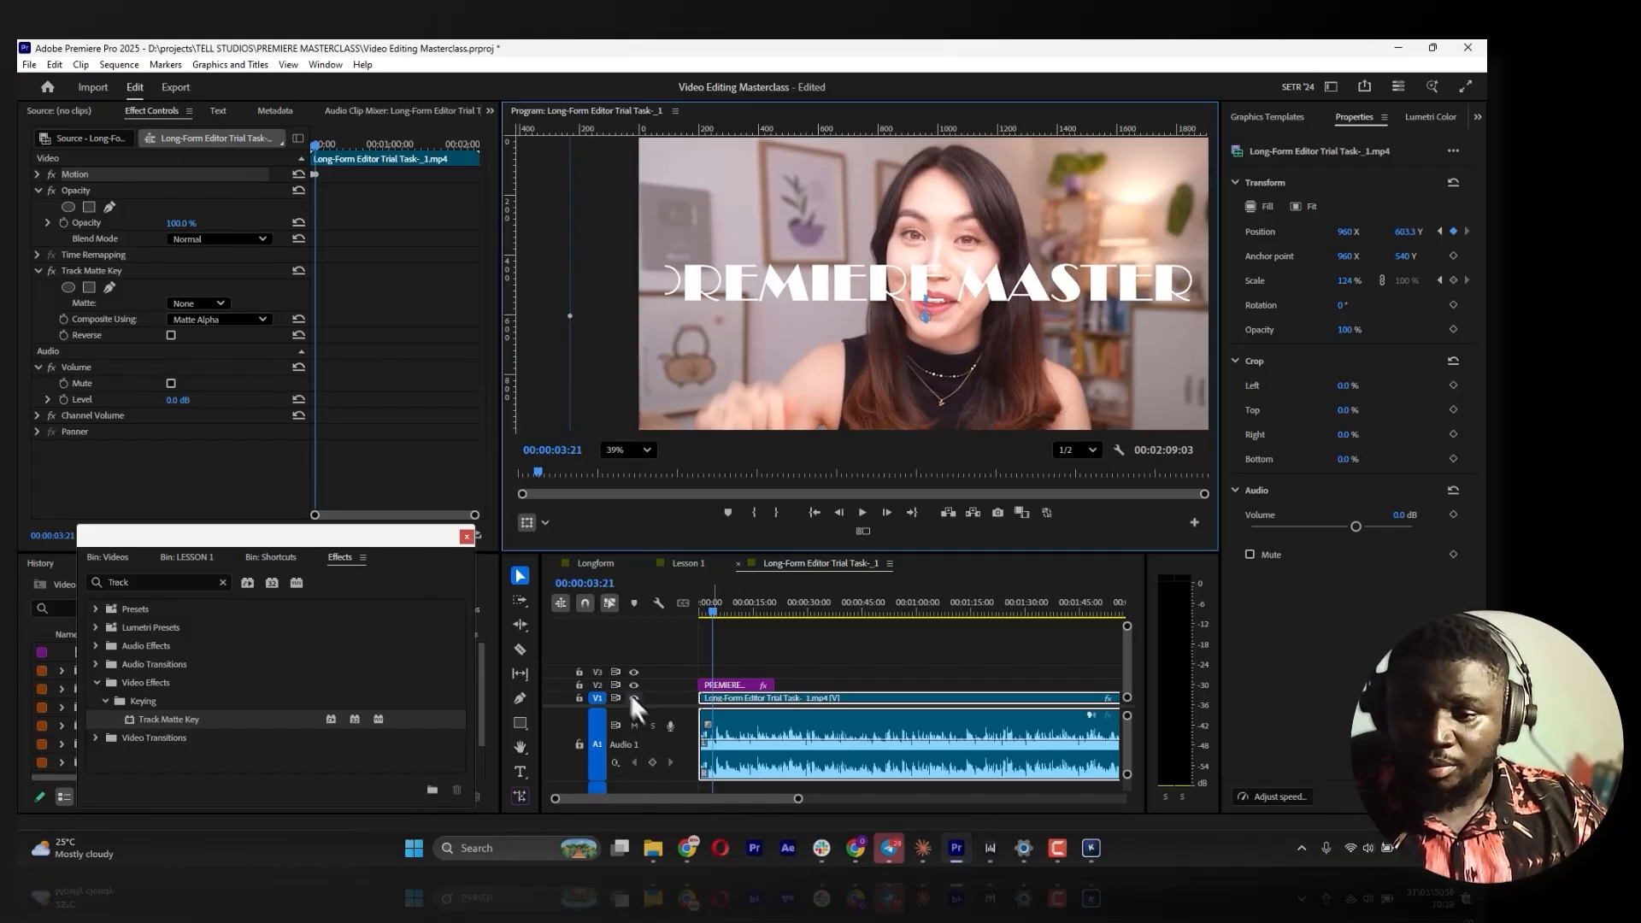
Set the V1 video clip's Track Matte Key to use Video 2 as its matte
click(587, 694)
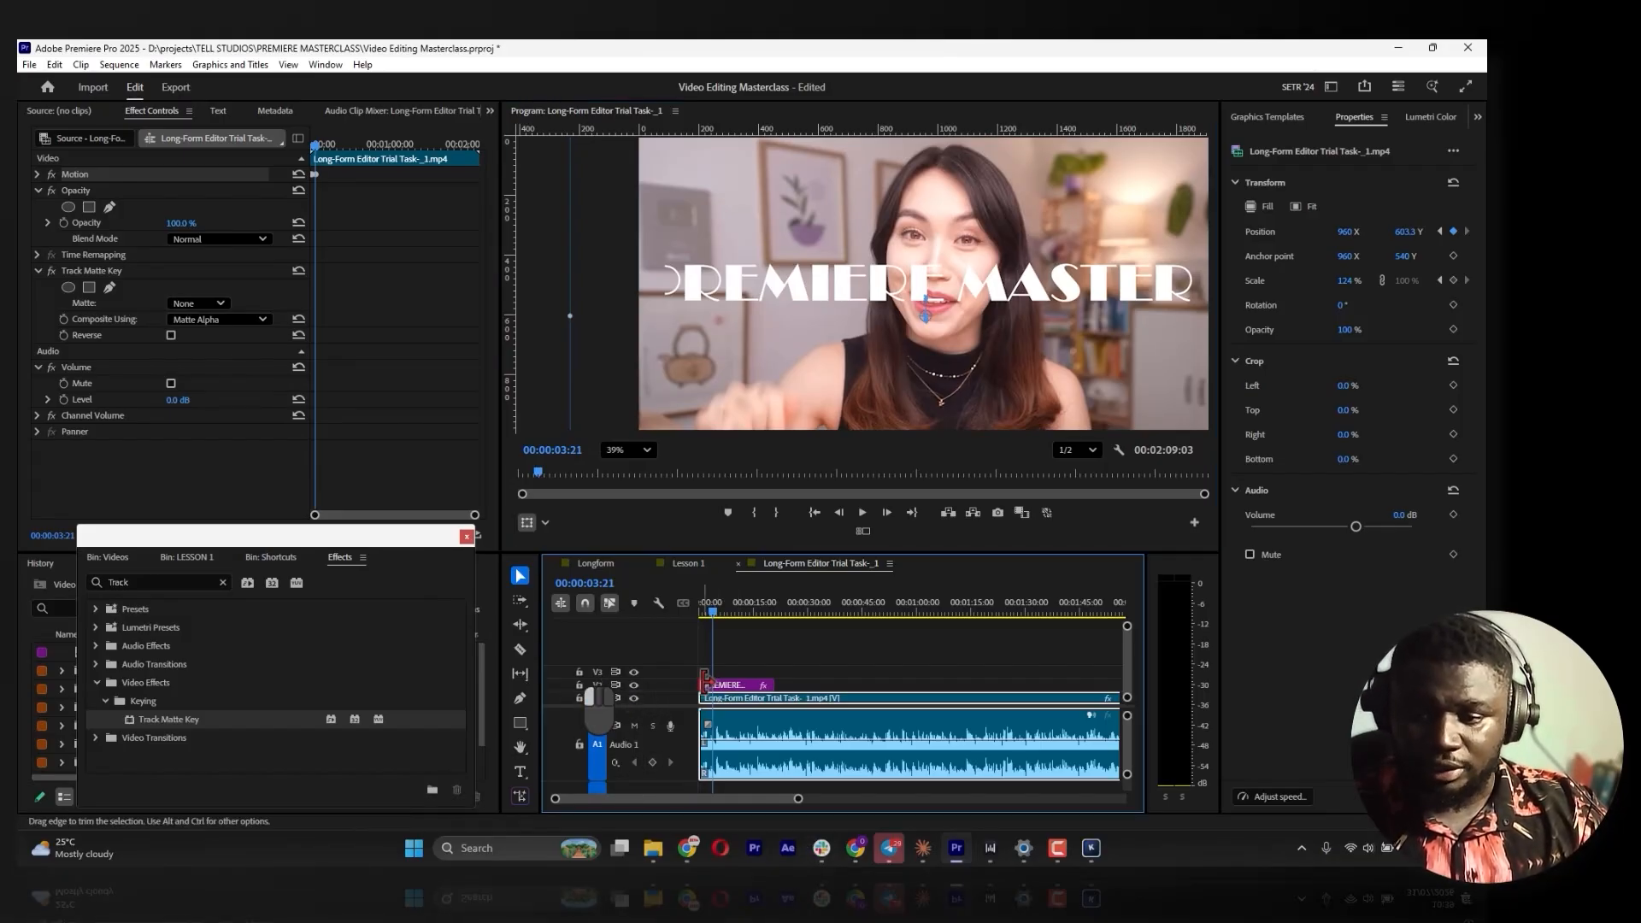
click(726, 700)
click(197, 304)
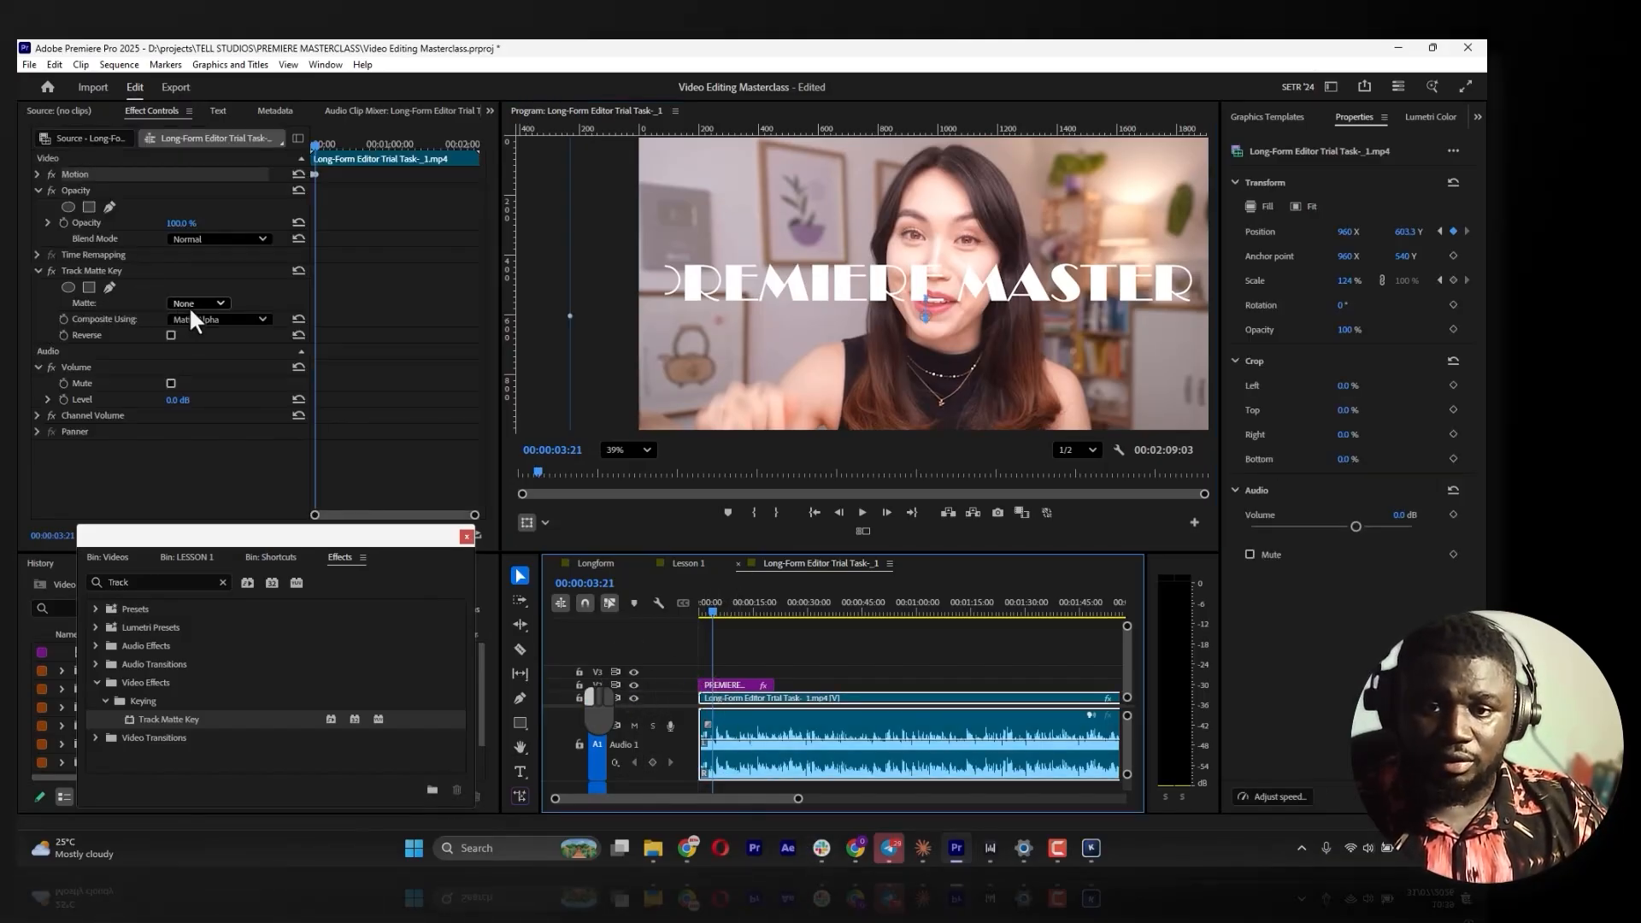
click(202, 368)
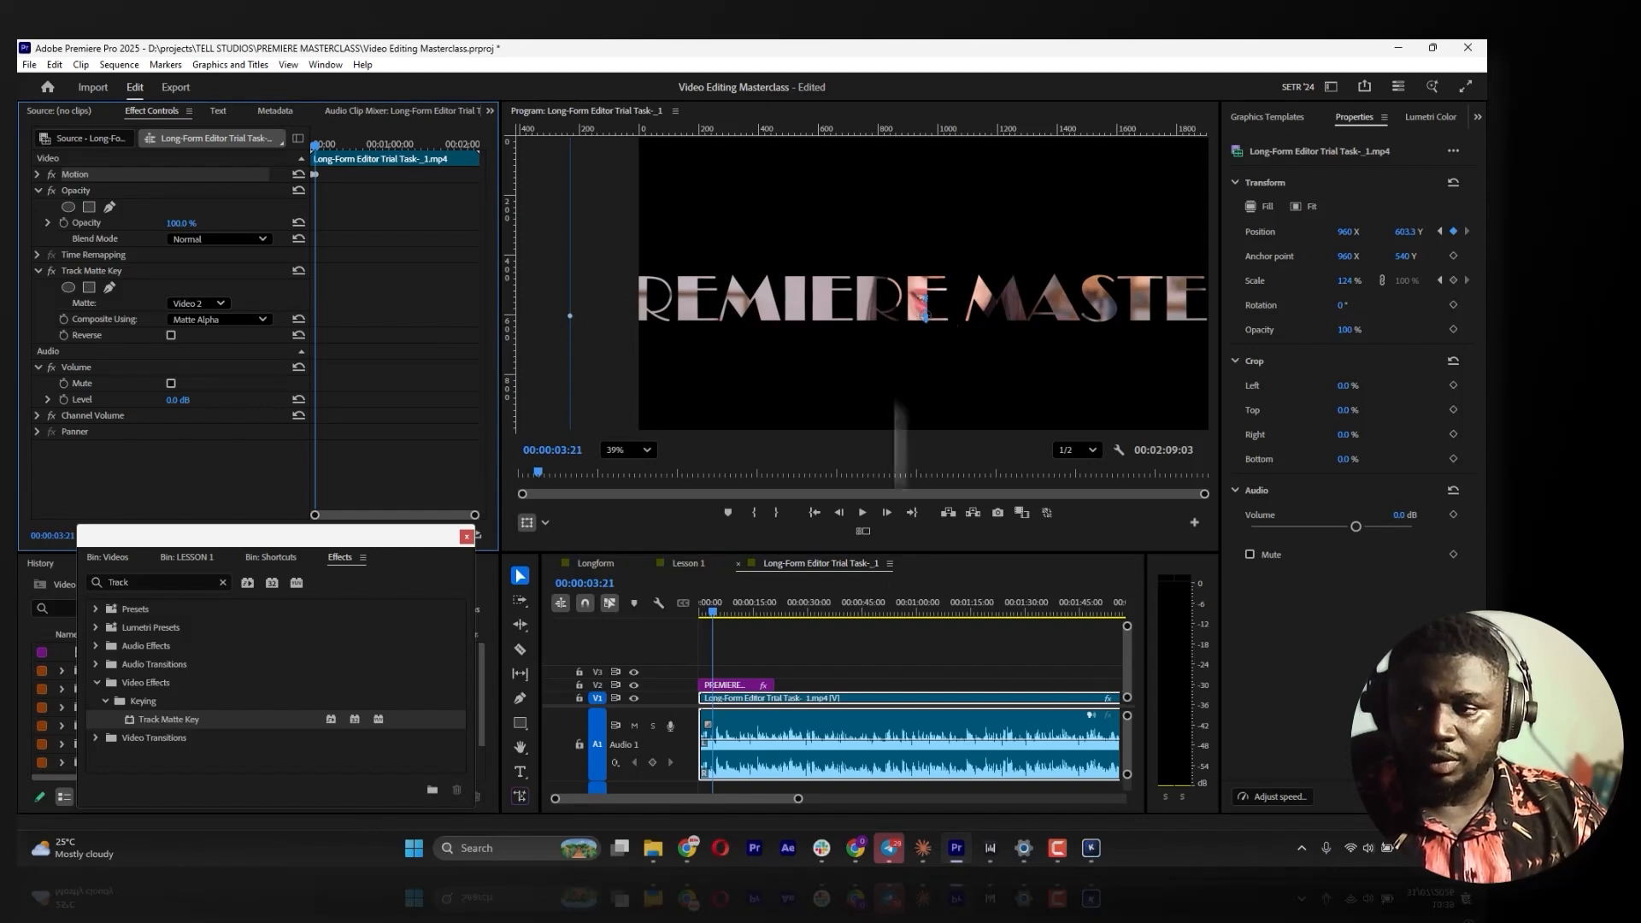
Extend the title clip on V2 to about 28 seconds and move the title text higher in the frame
drag(772, 684, 795, 682)
click(749, 684)
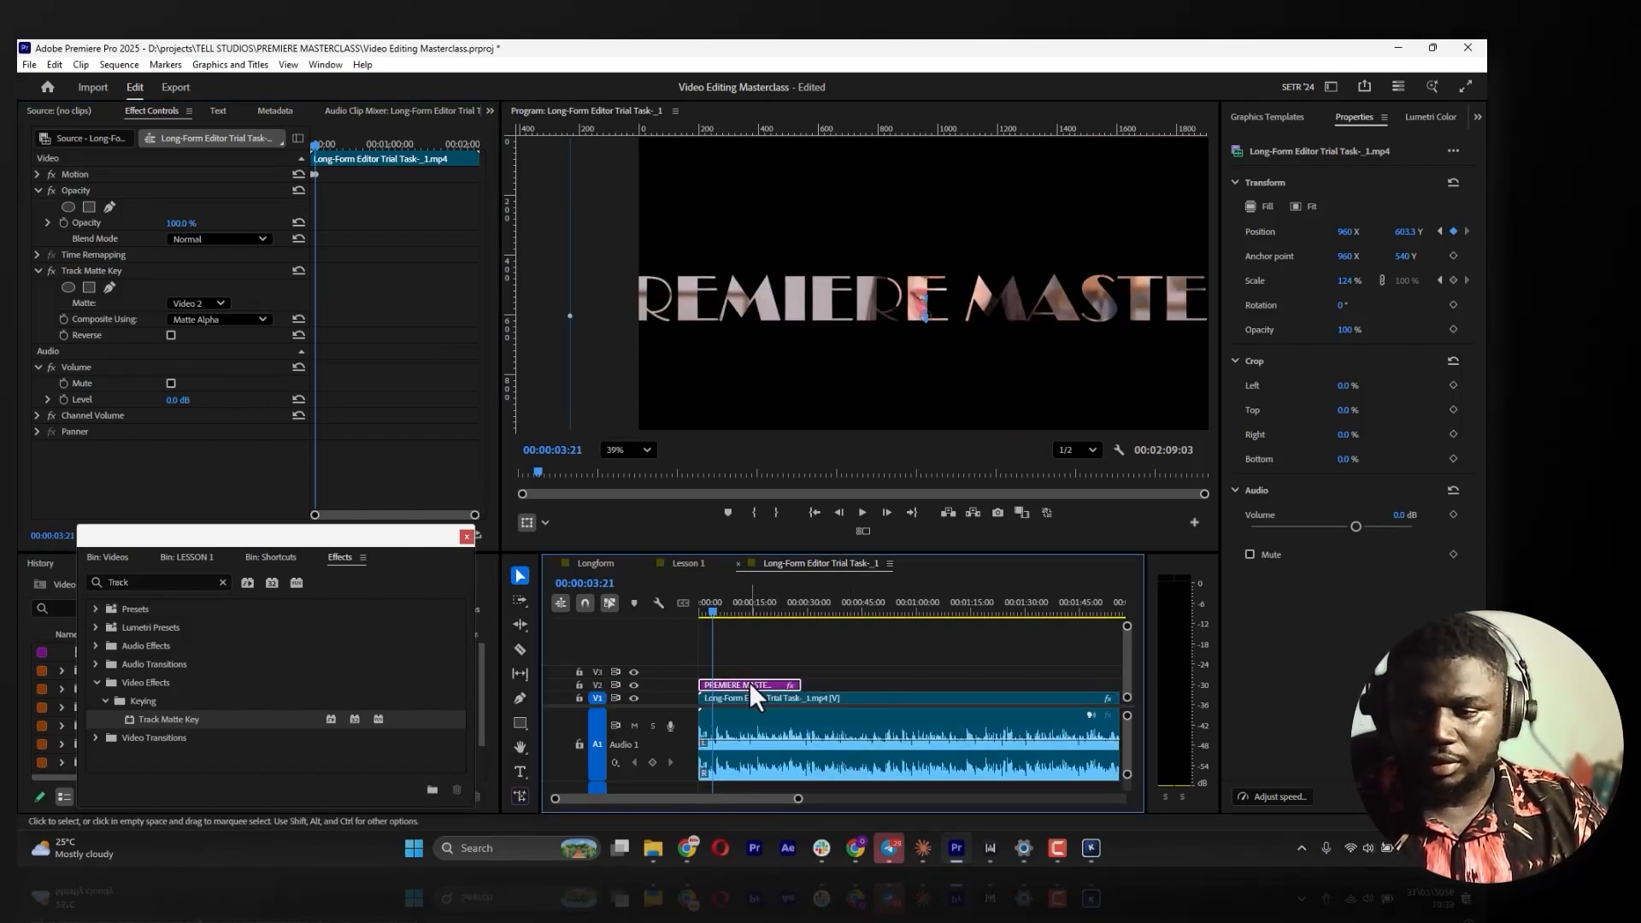
drag(867, 288, 881, 318)
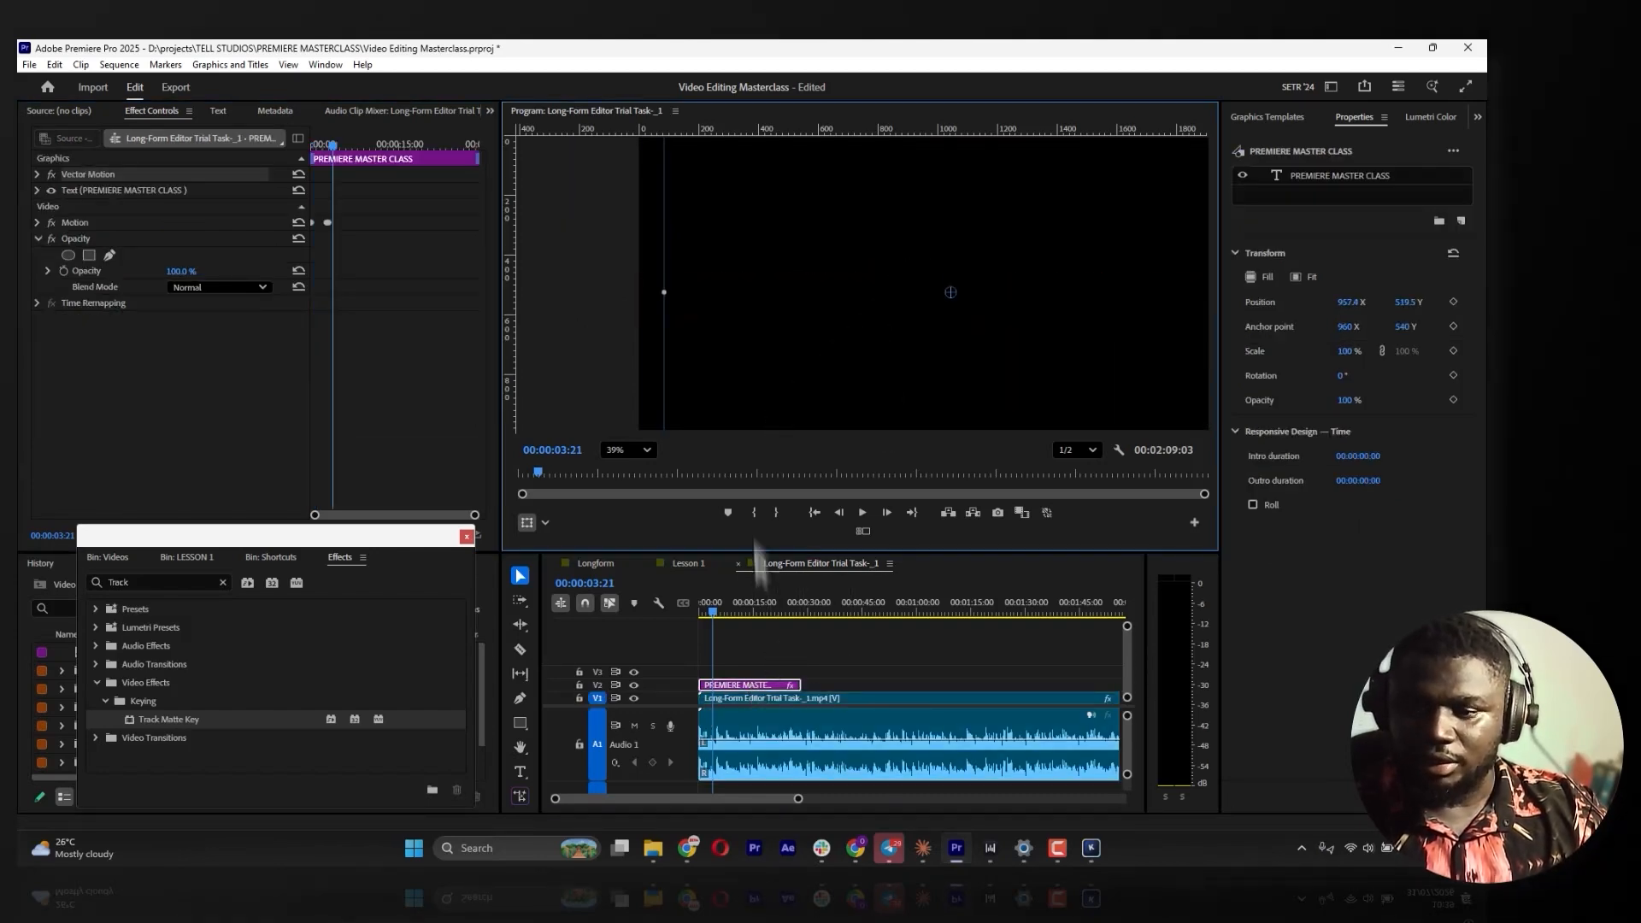
click(742, 713)
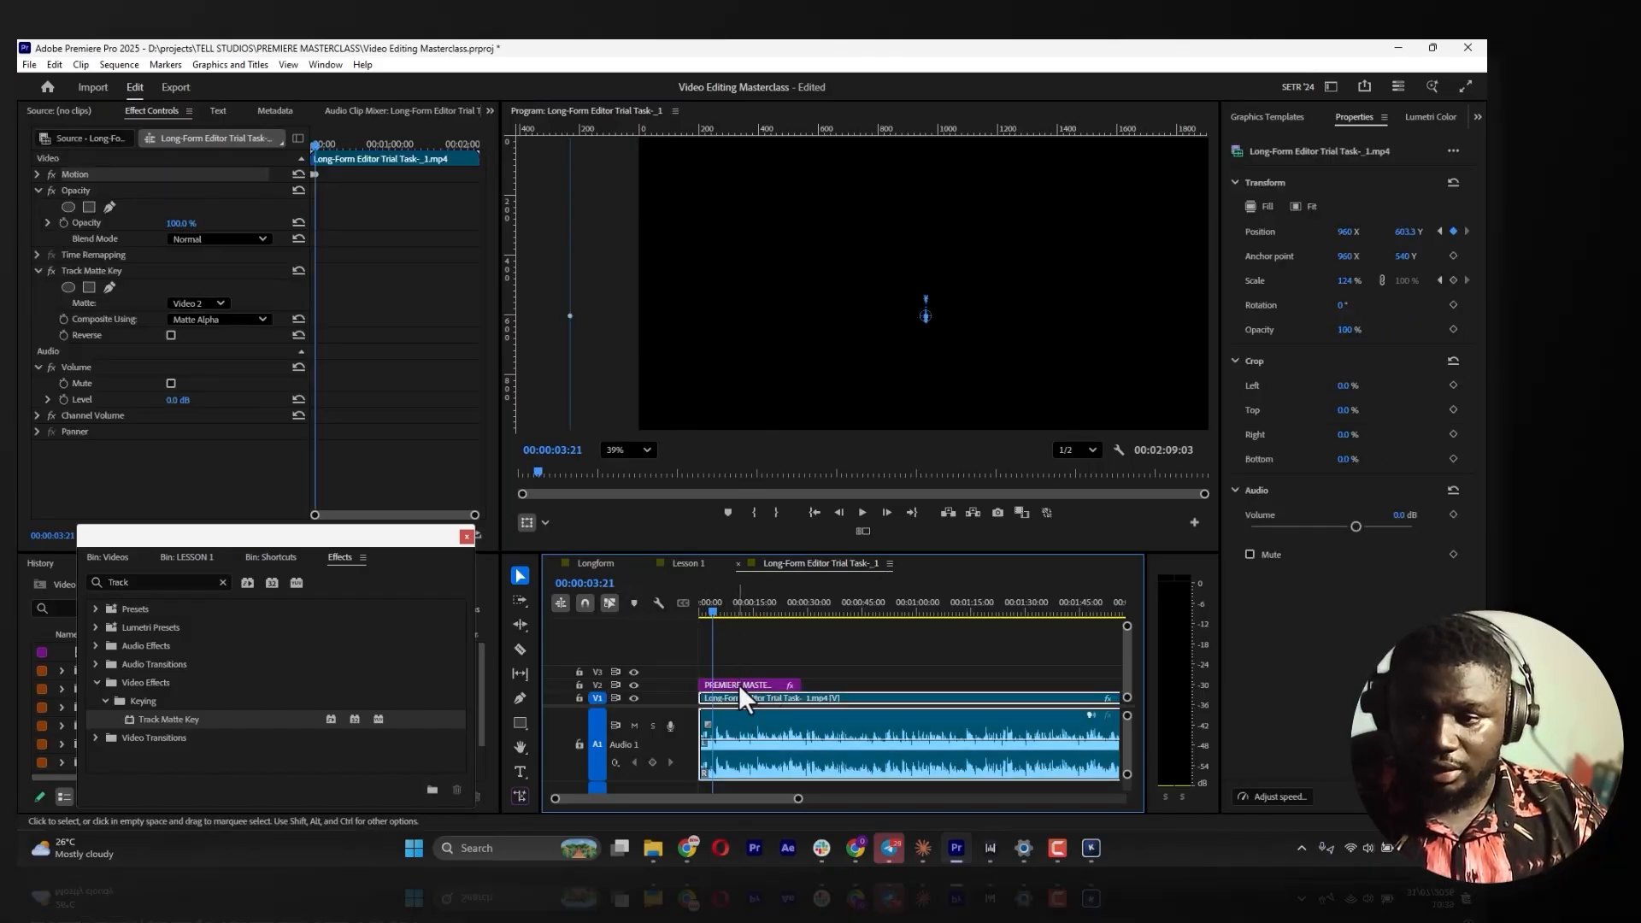
click(740, 685)
click(1291, 175)
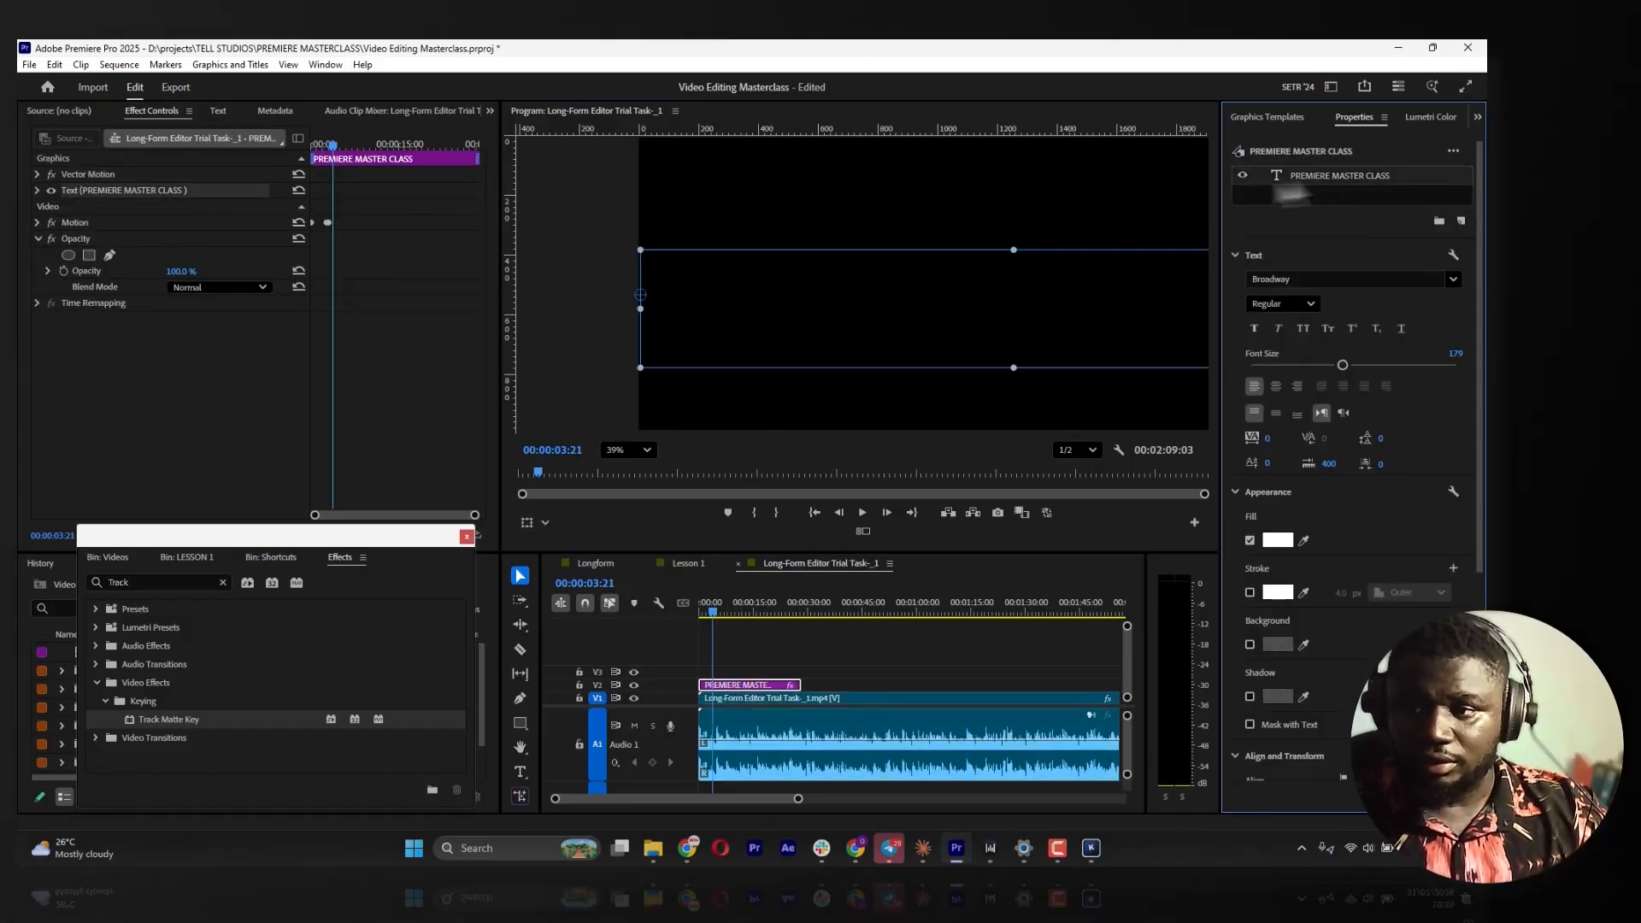
drag(935, 330, 909, 284)
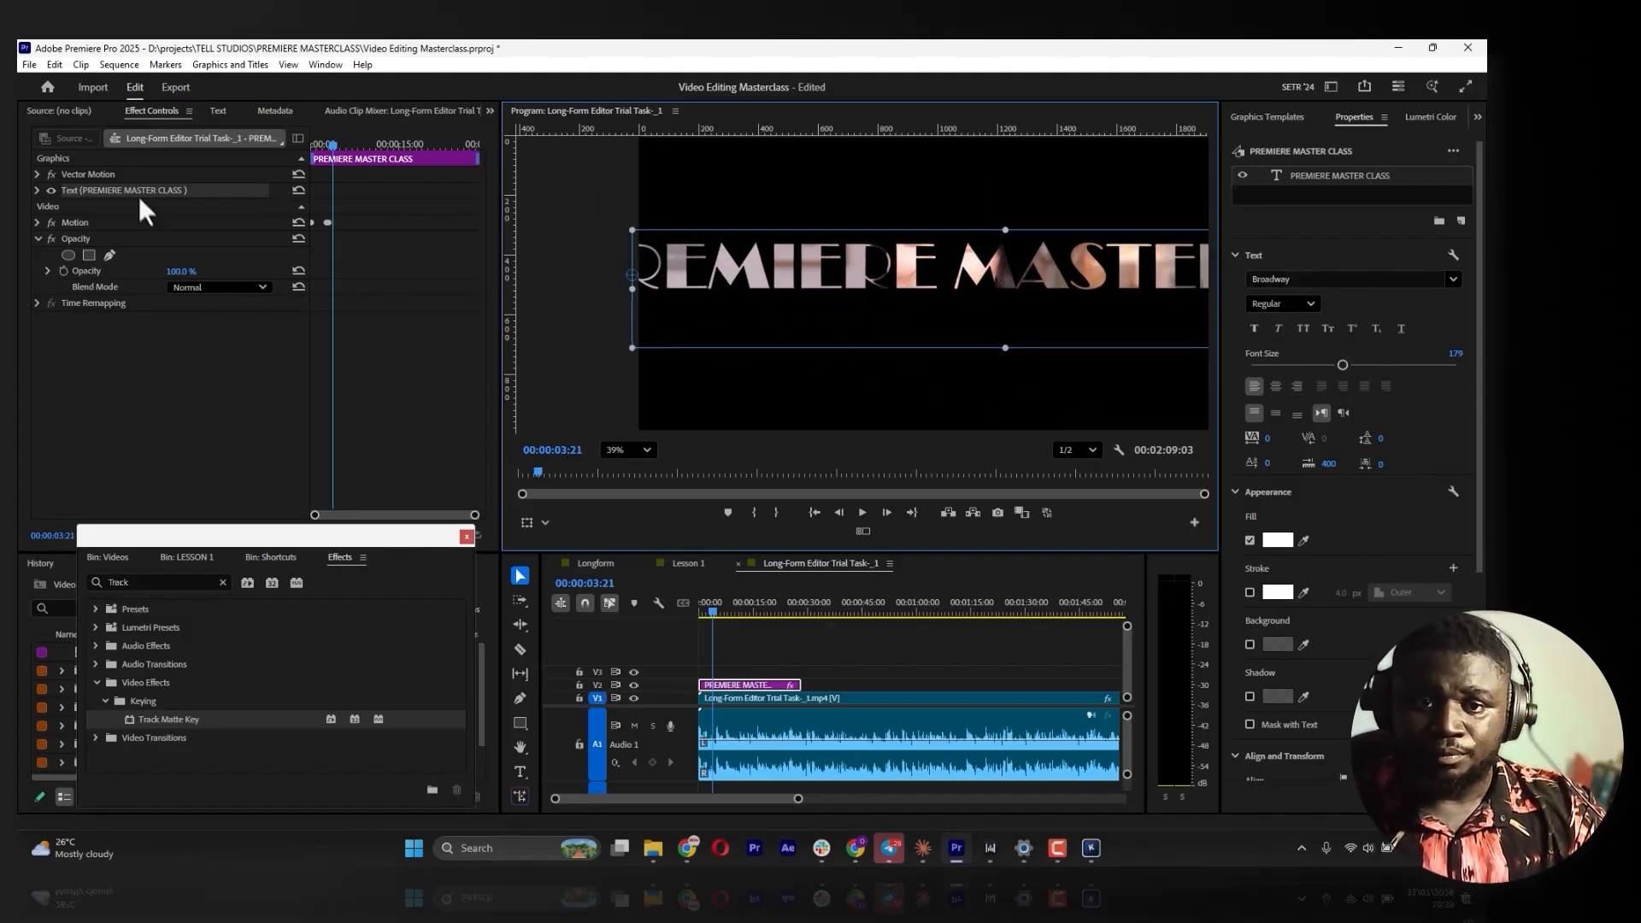
Reduce the V1 video clip's Scale to 117%
click(736, 699)
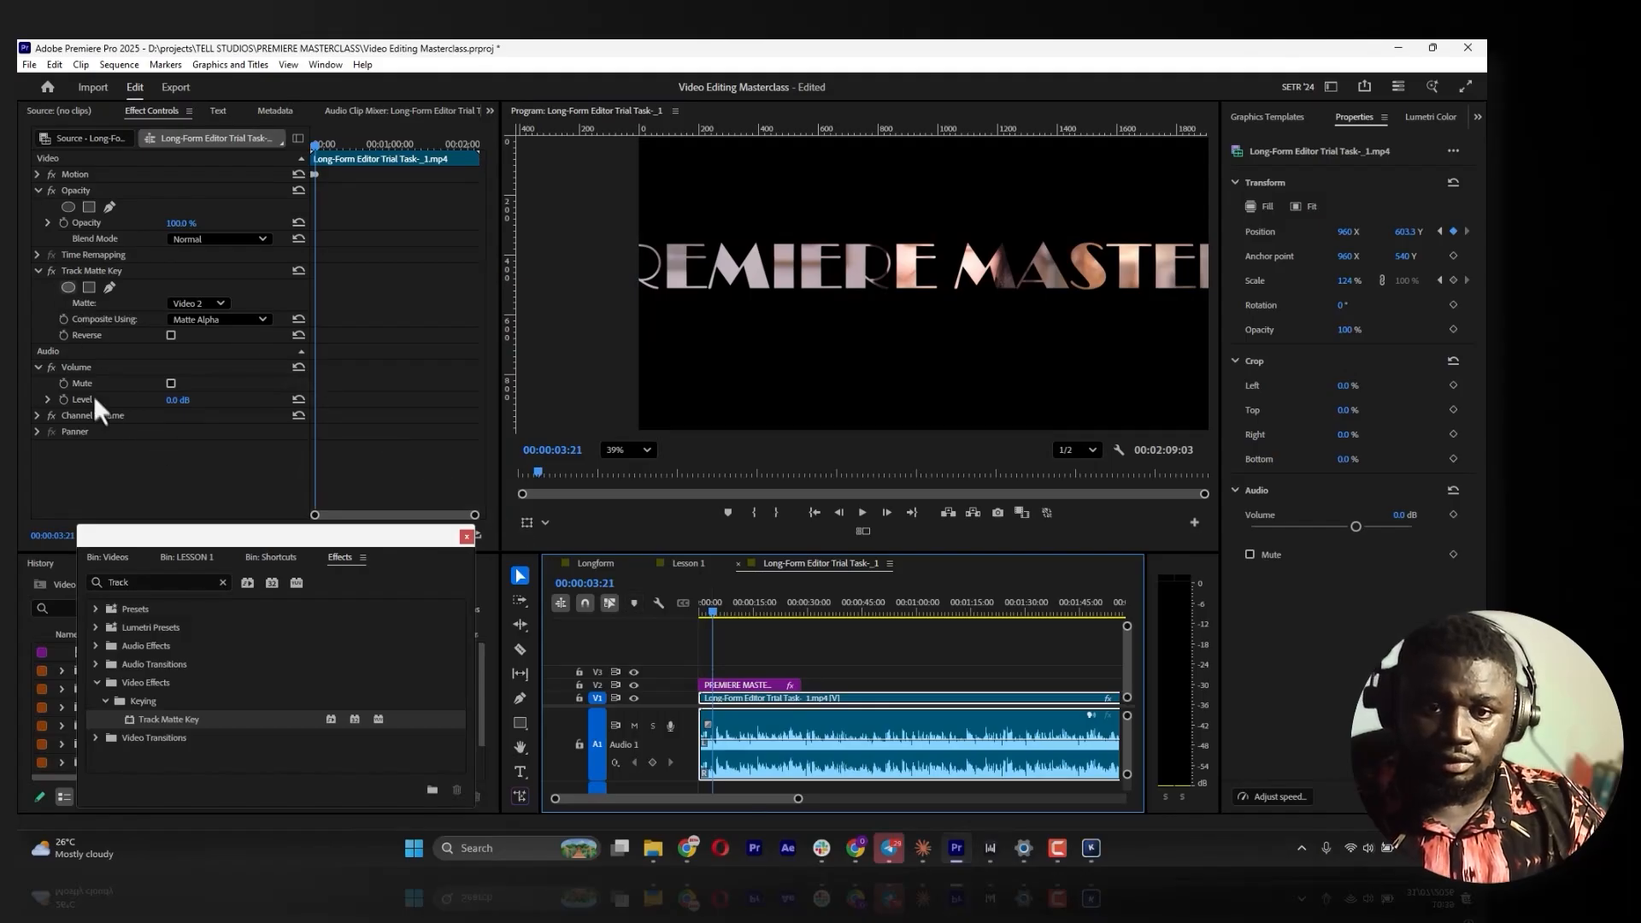
click(109, 269)
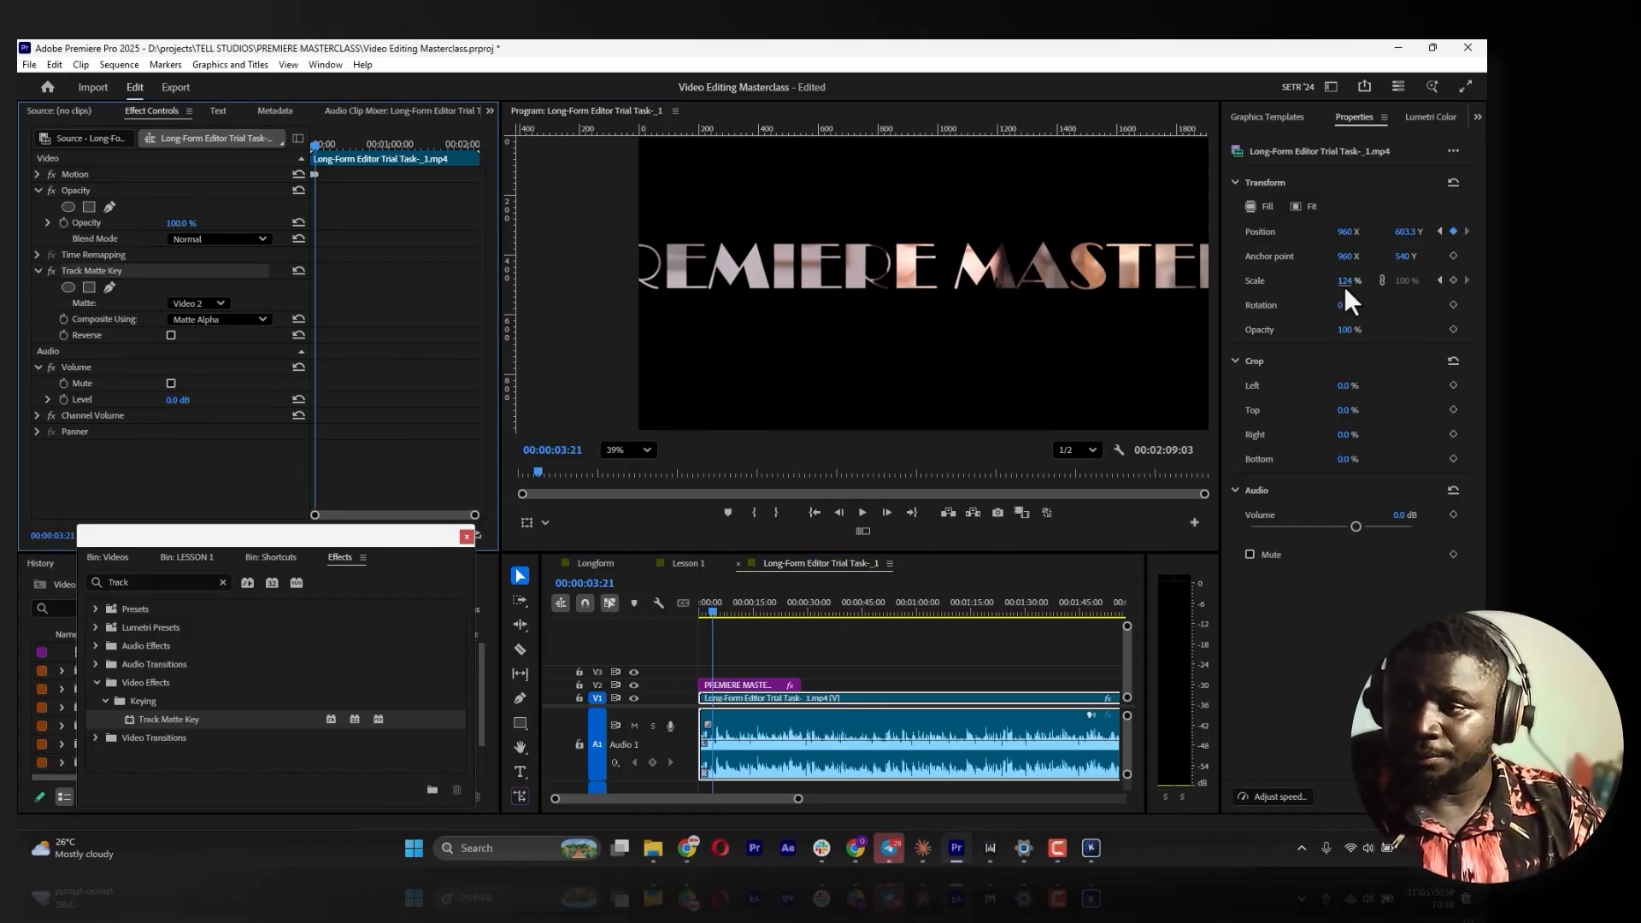
mouse_move(1345, 285)
mouse_down()
mouse_move(1361, 283)
mouse_move(1337, 286)
mouse_up()
Scale the title text to 238% and reposition it at about -796.3 X so its middle letters fill the frame
click(768, 683)
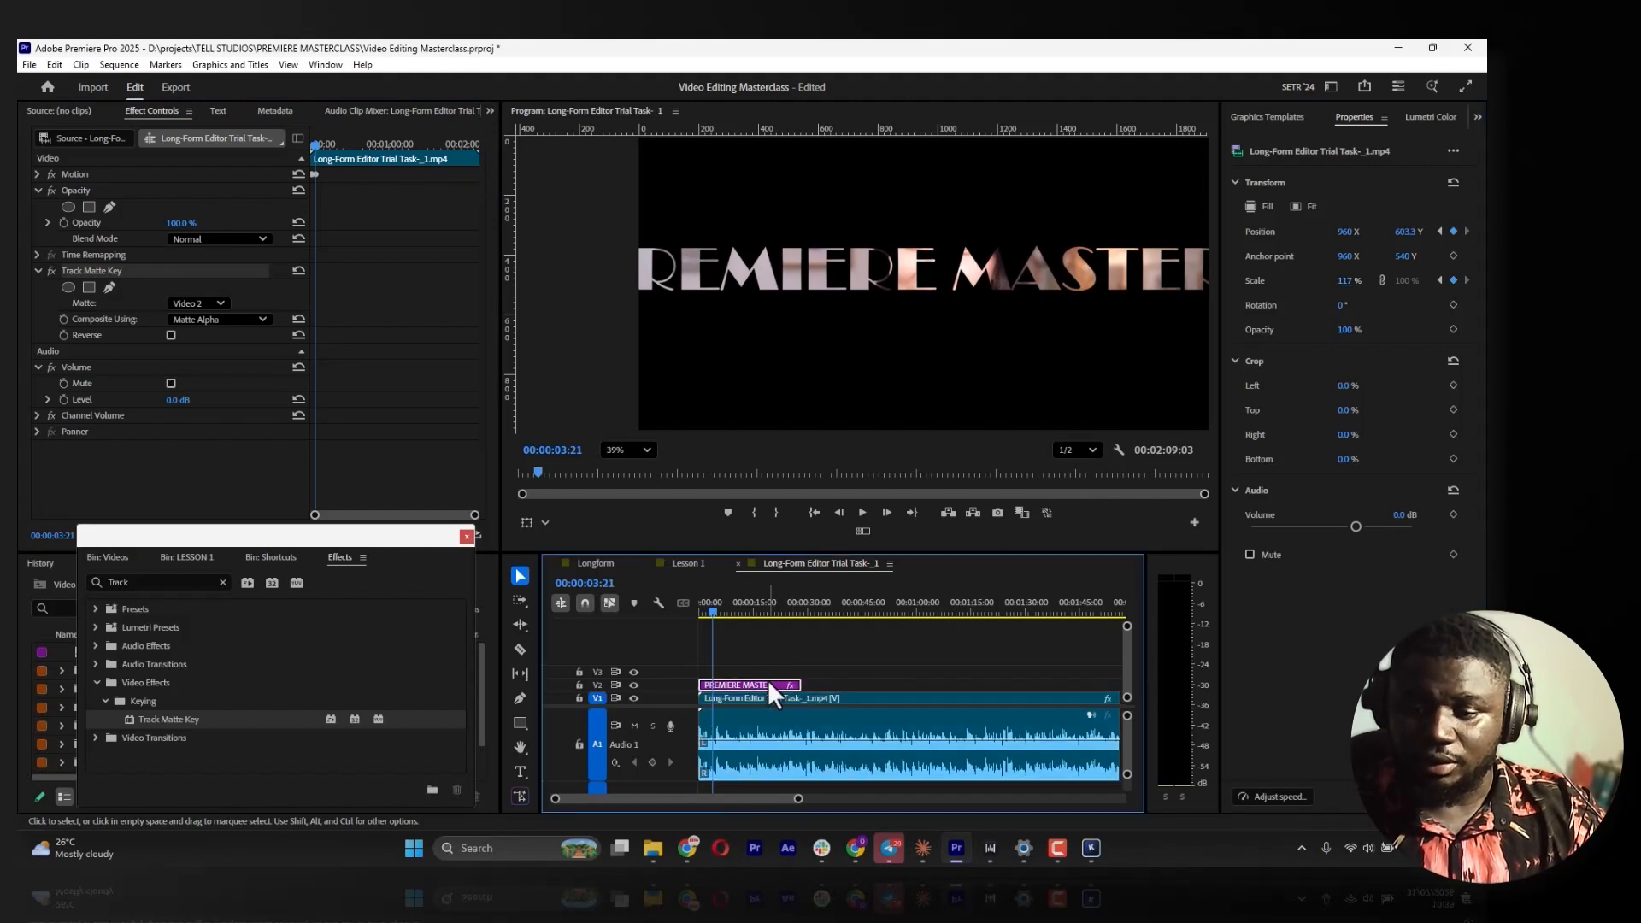
click(1345, 177)
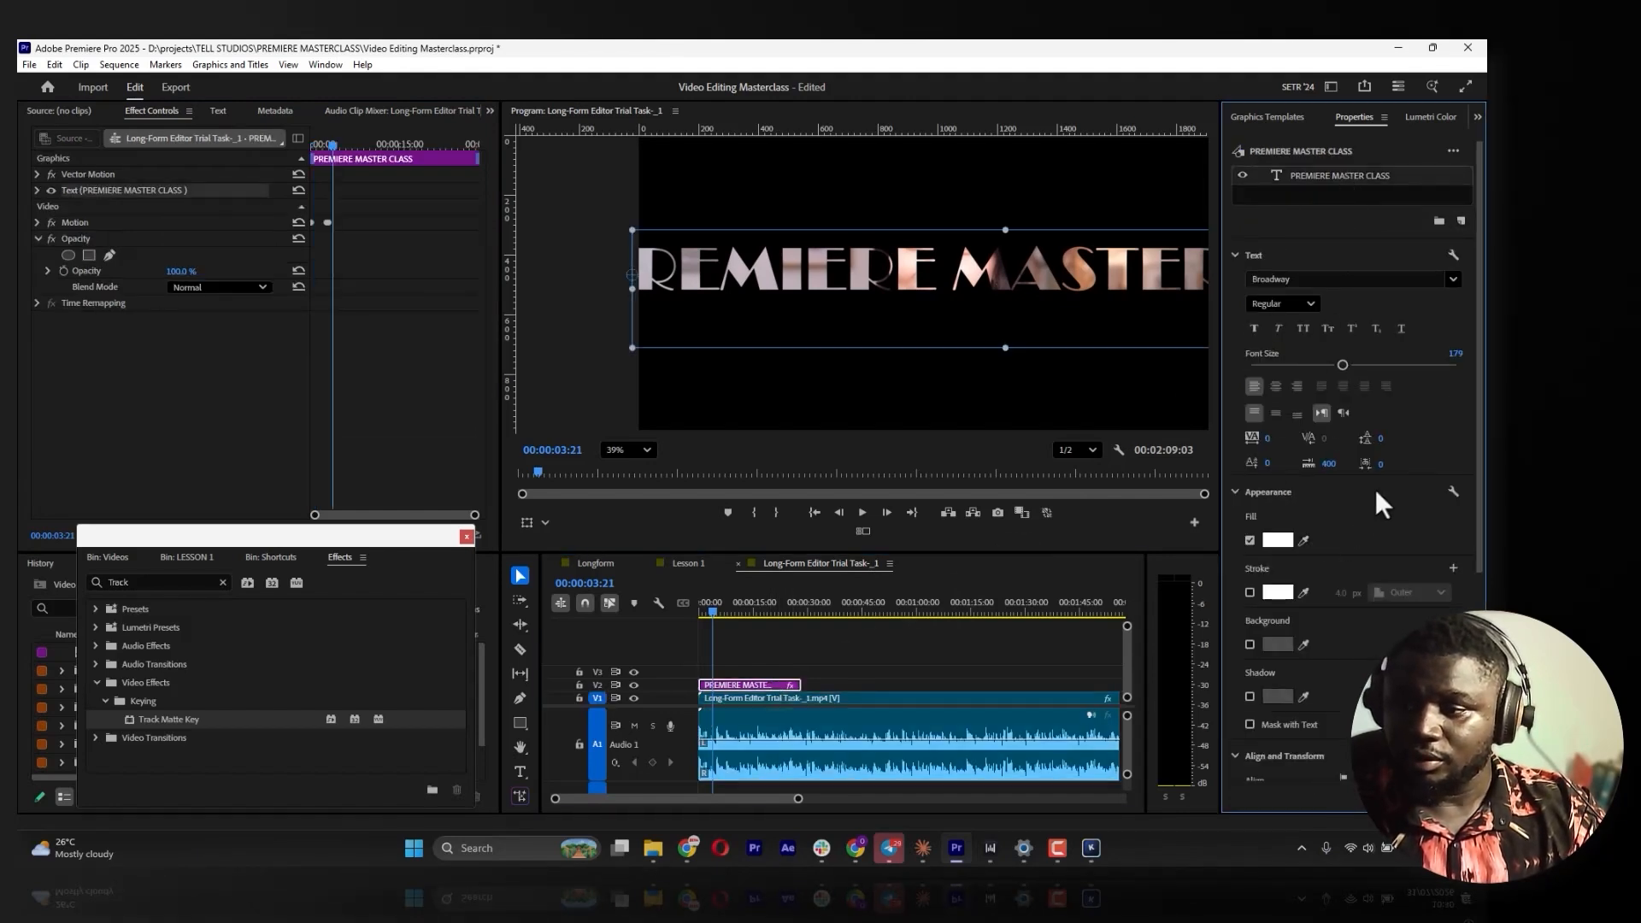
scroll(1377, 489, down, 3)
drag(1345, 702, 1184, 336)
drag(1101, 249, 864, 275)
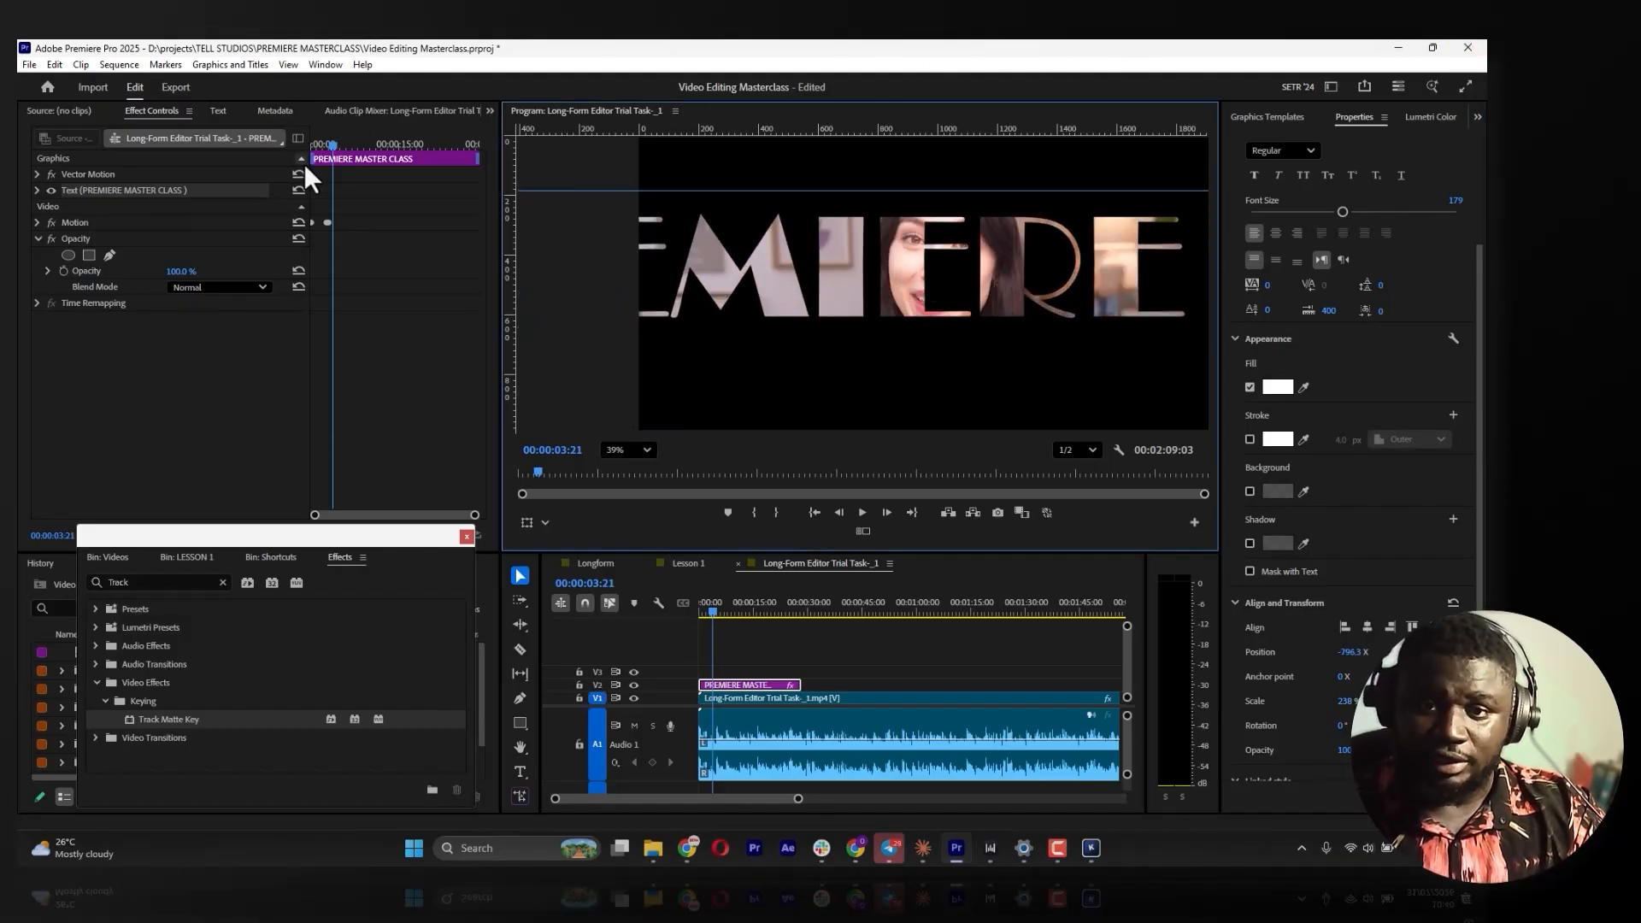
Play the first seconds of the sequence from the start to check the matte animation, and reselect the title clip
key(Home)
key(space)
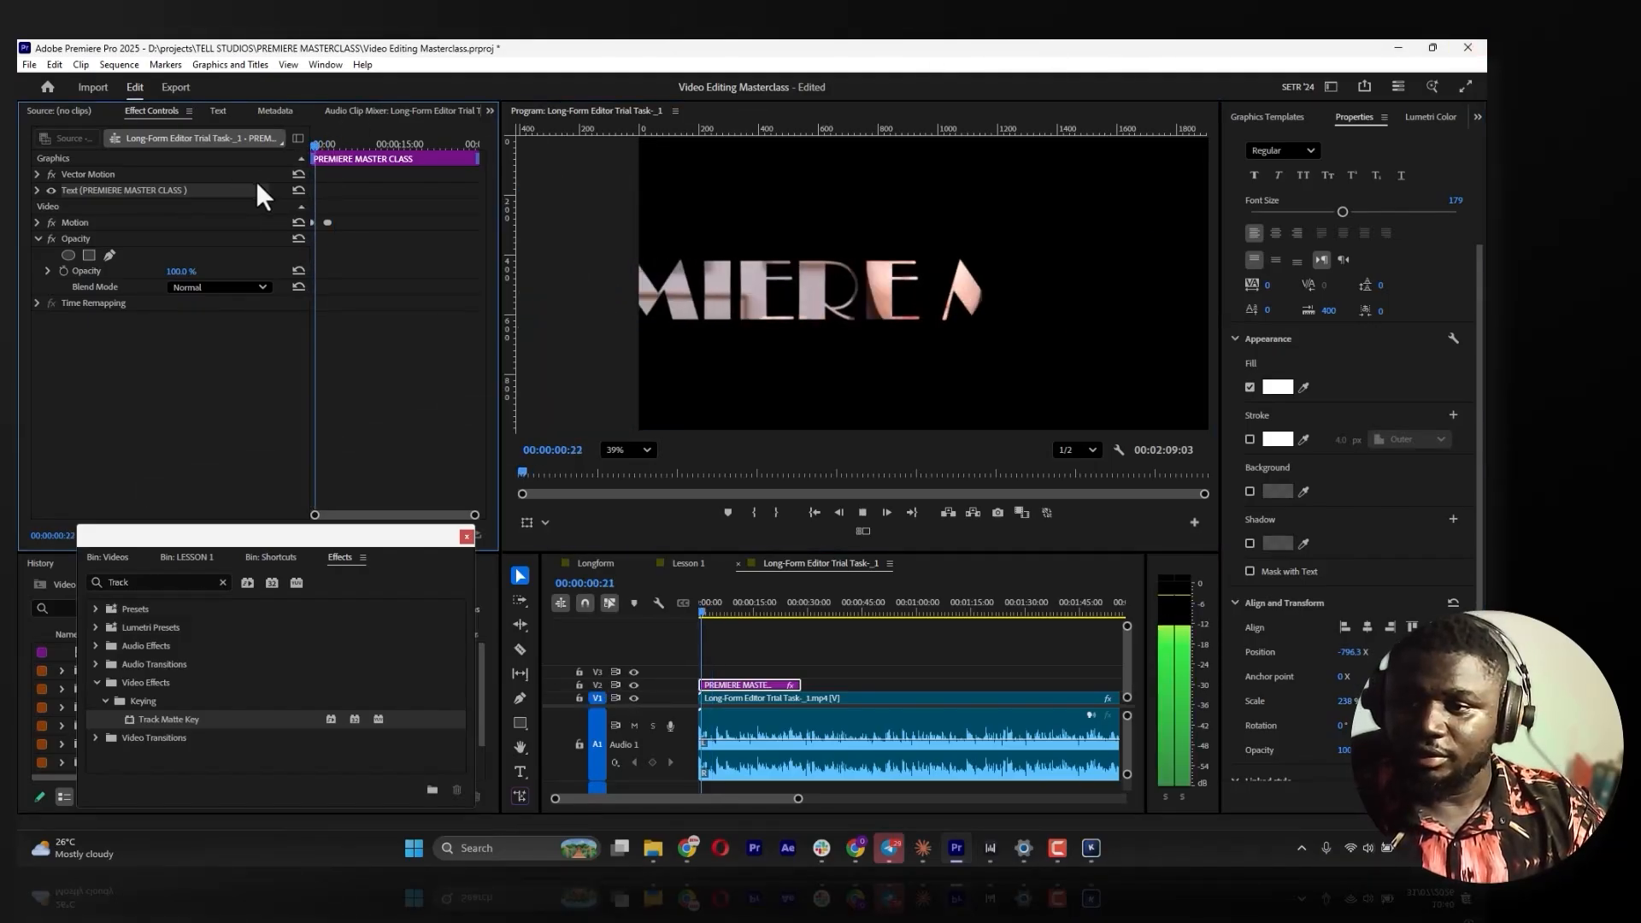
key(space)
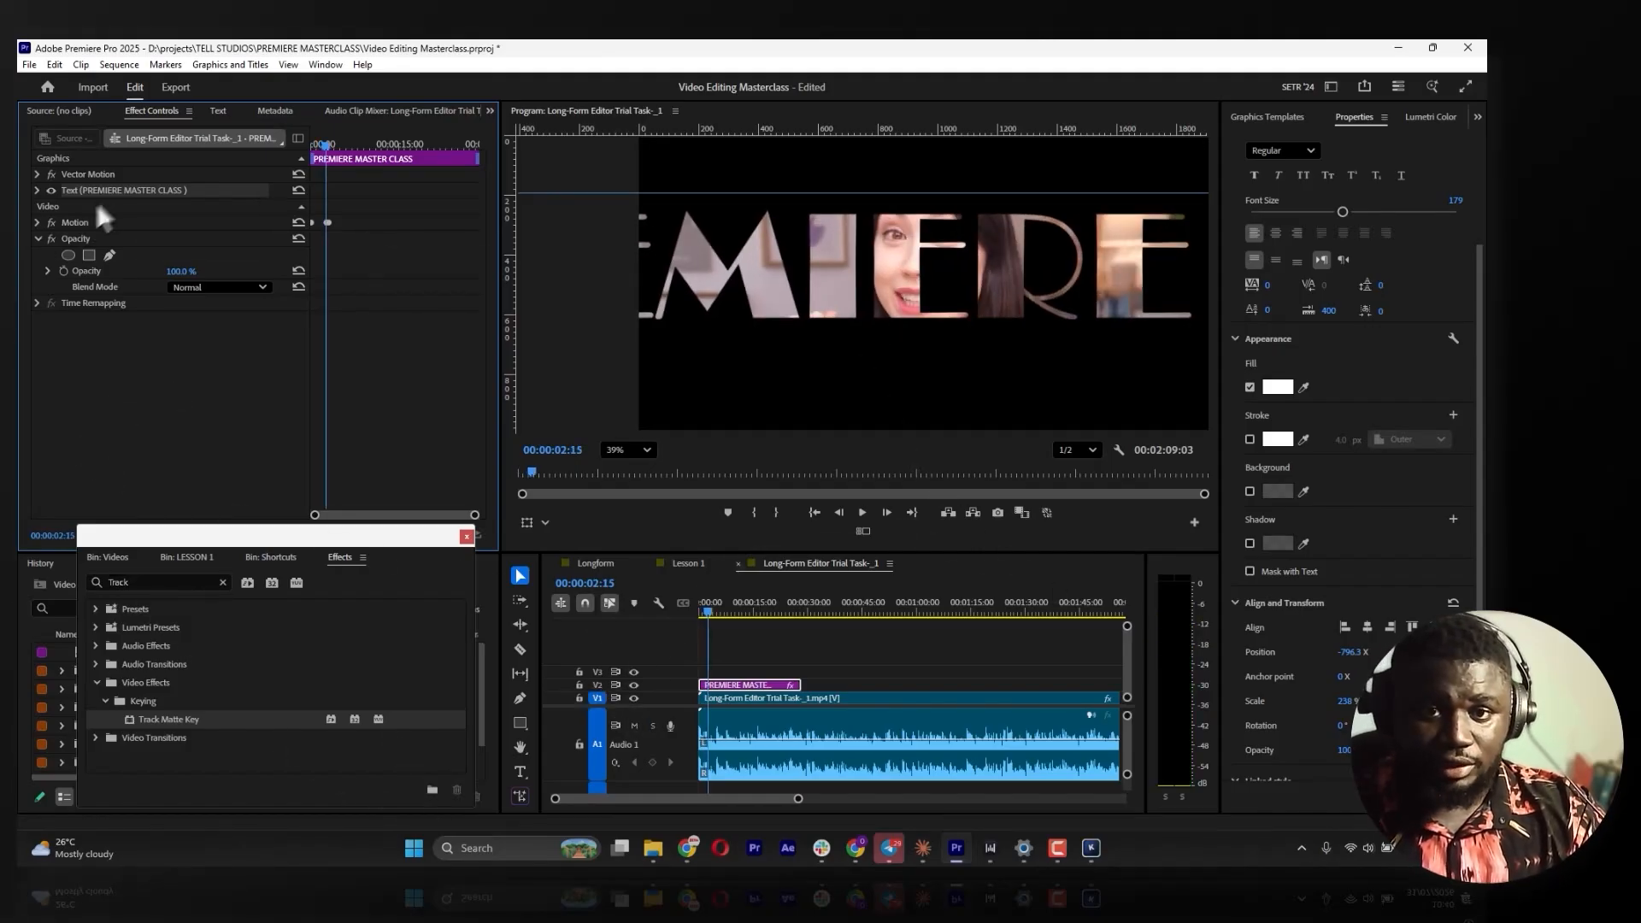
click(768, 698)
click(731, 682)
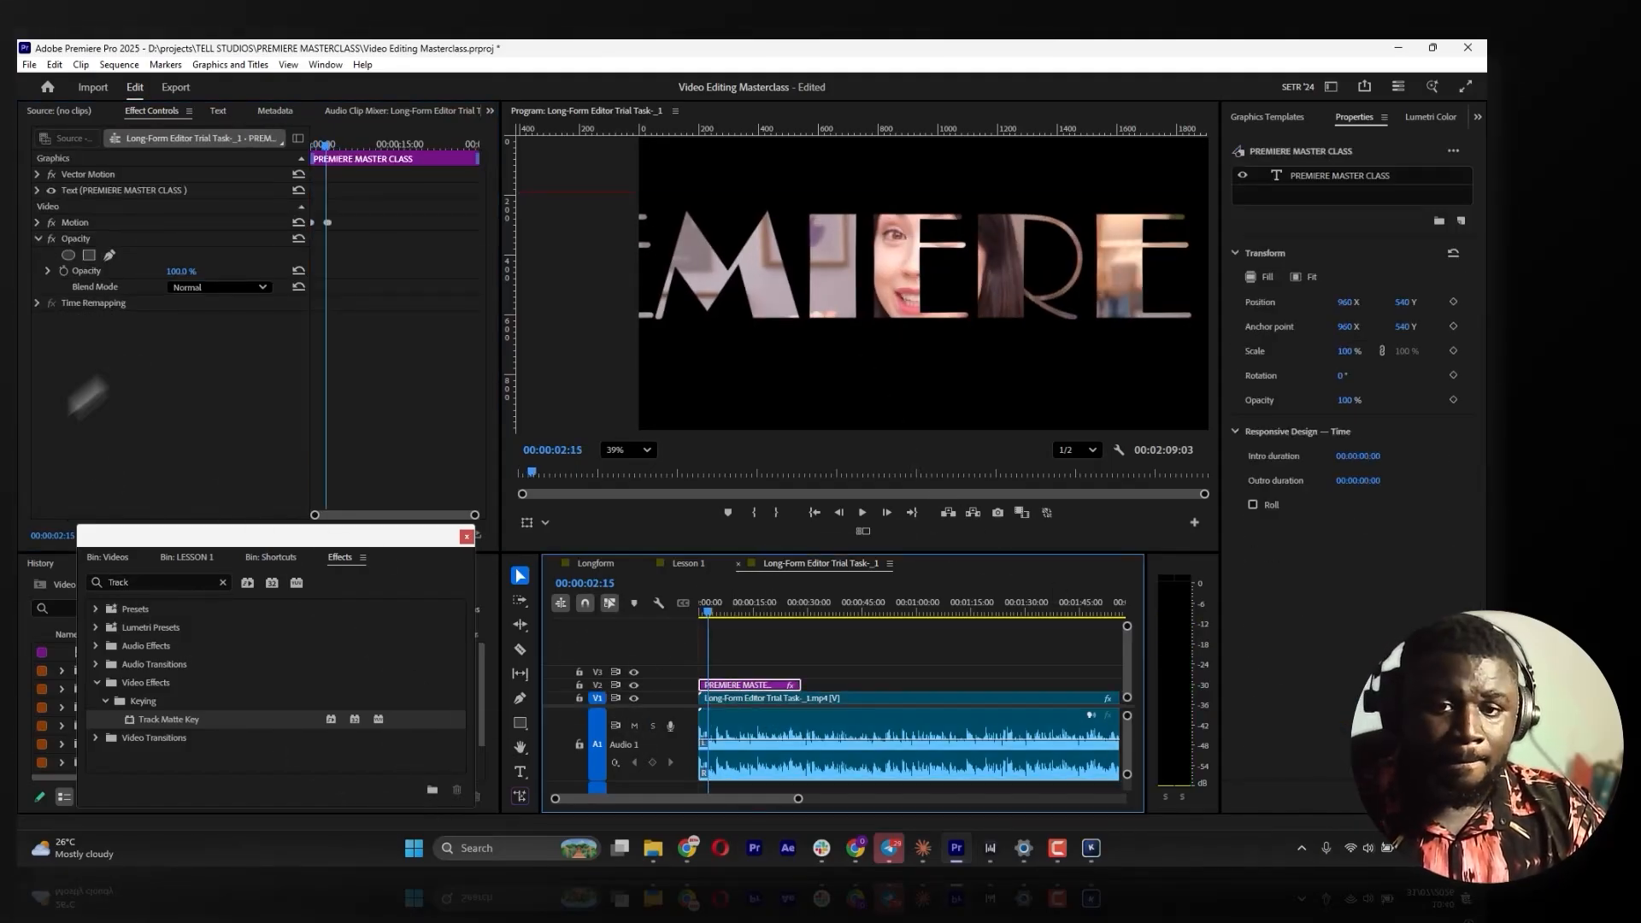